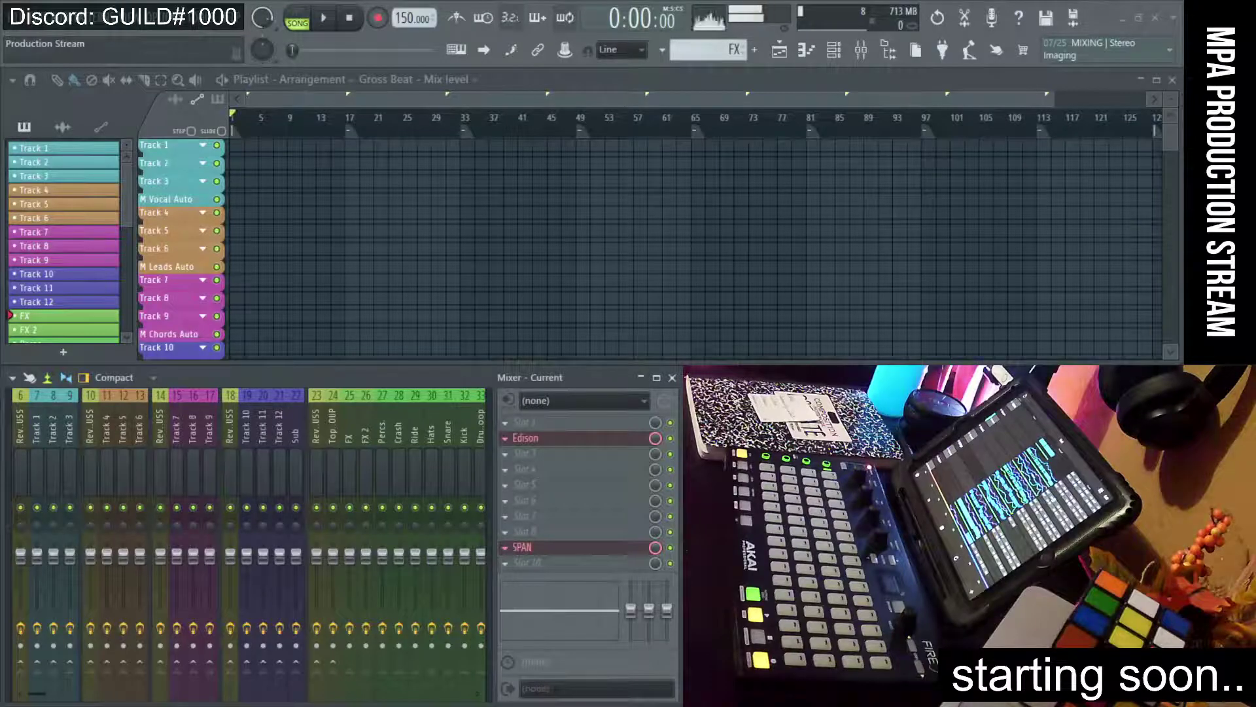
# Switch to the browser, copy the Music Production Arena Linktree page address, and minimize the browser
pyautogui.hotkey('alt', 'Tab')
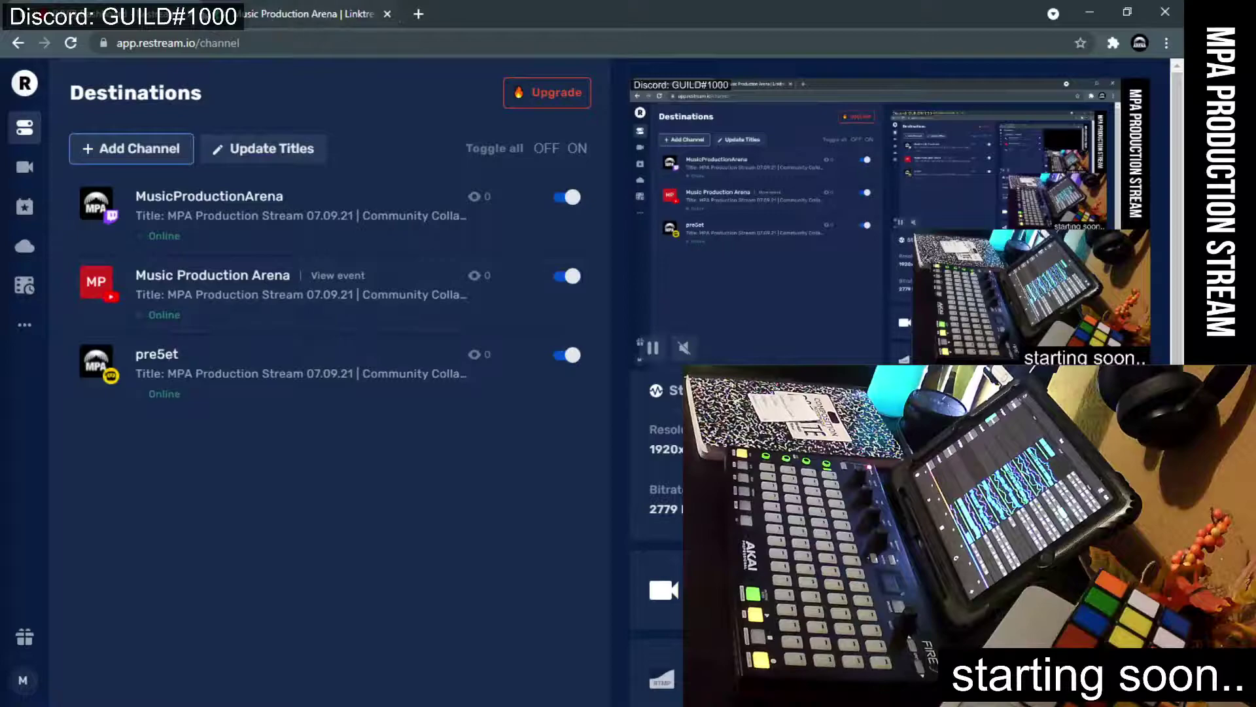
pyautogui.click(201, 14)
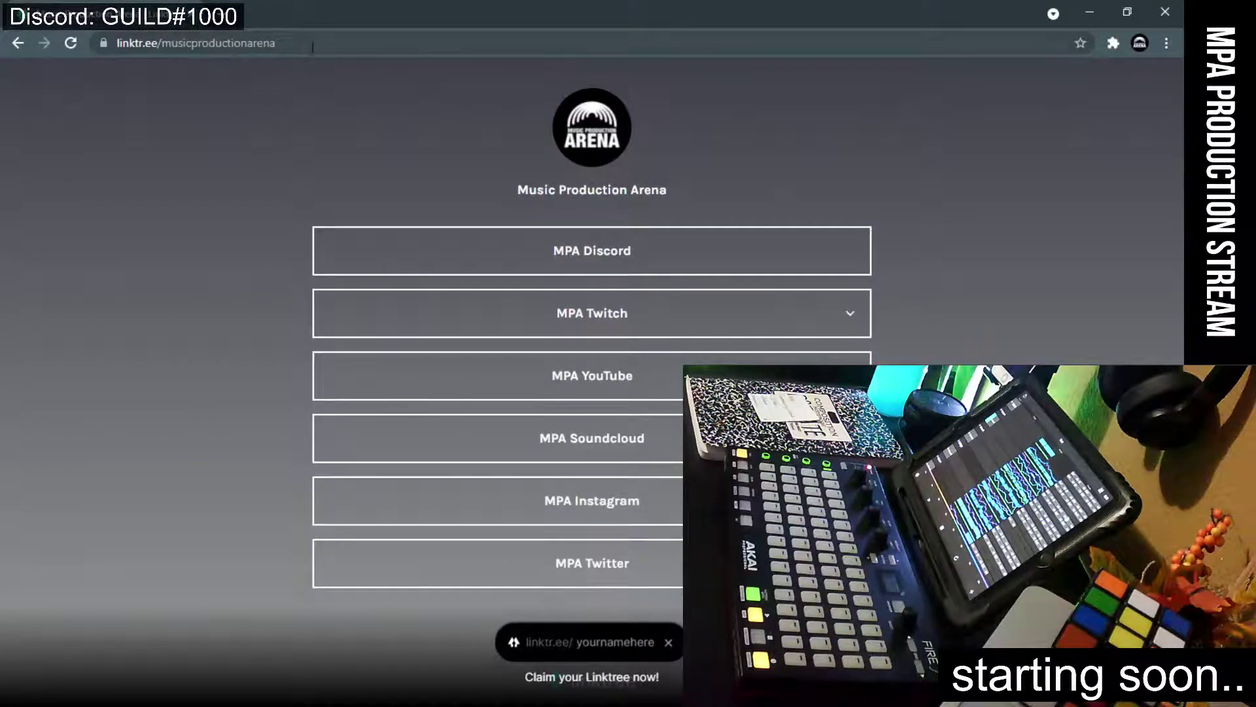
pyautogui.click(196, 43)
pyautogui.rightClick(180, 50)
pyautogui.click(205, 131)
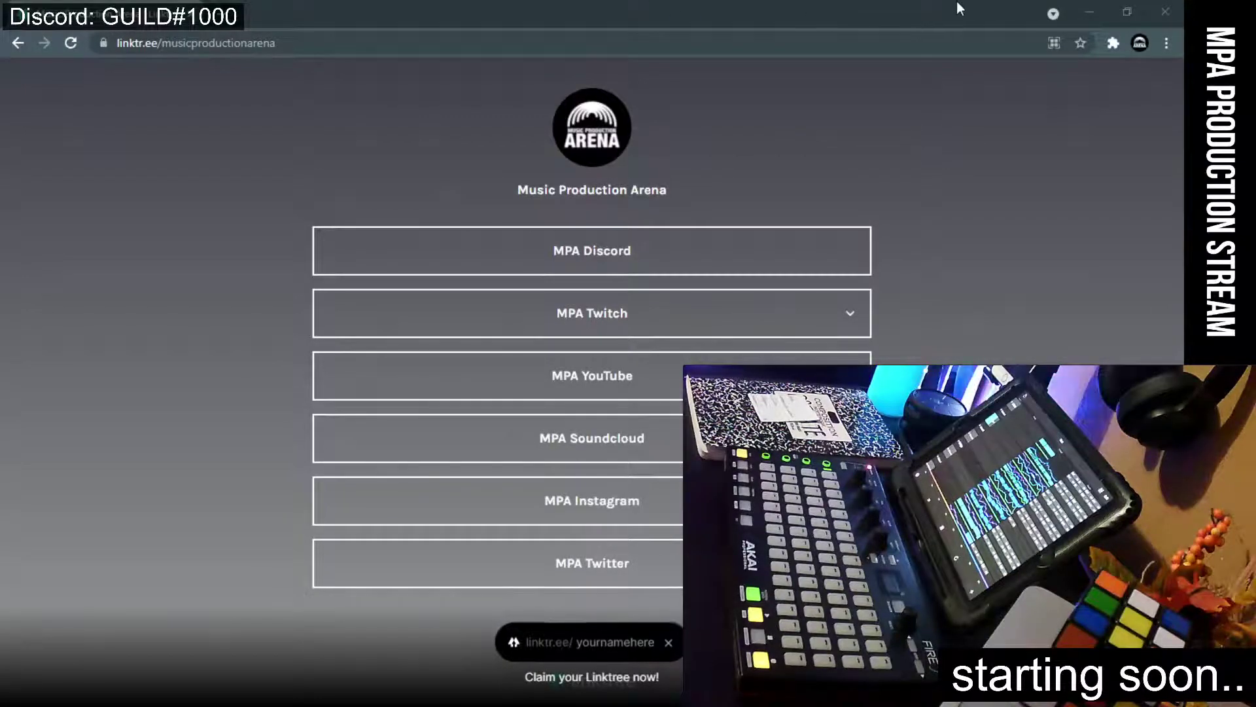
pyautogui.click(1094, 11)
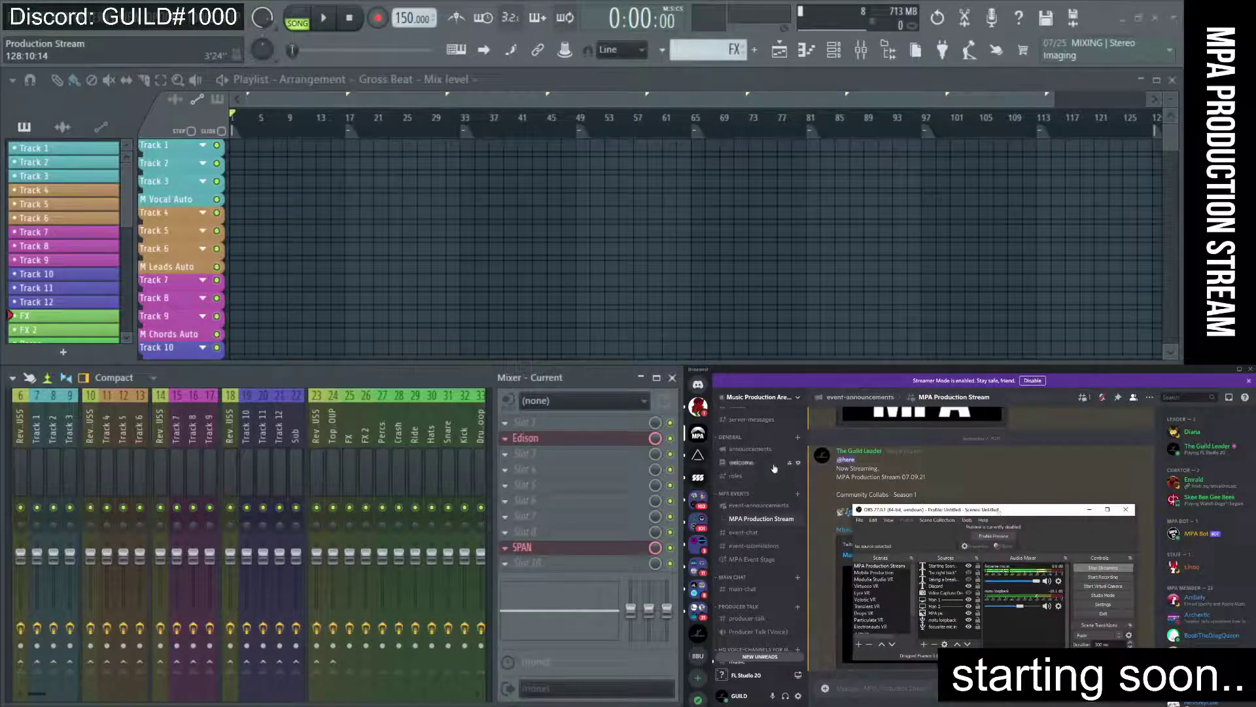
# Clear the Discord and OBS windows out of view and set the MPA Collabs - Season 1 spreadsheet's zoom to 125%
pyautogui.click(1230, 377)
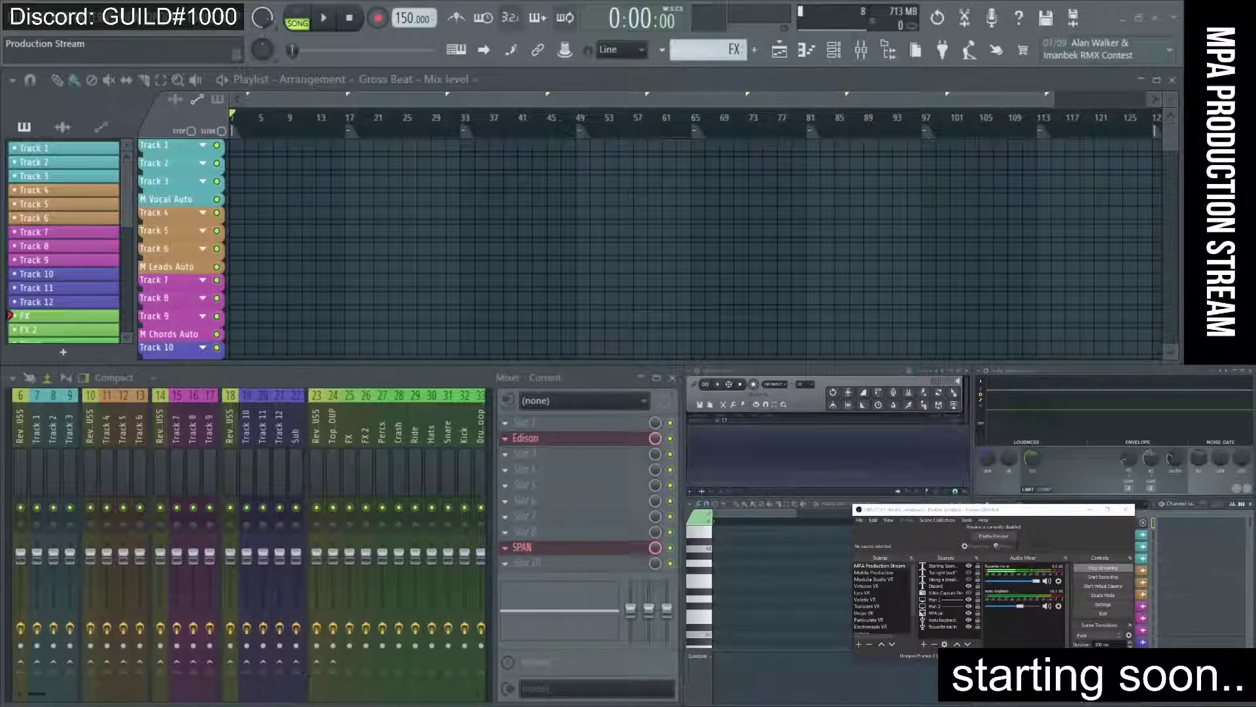
pyautogui.moveTo(981, 509); pyautogui.dragTo(919, 706)
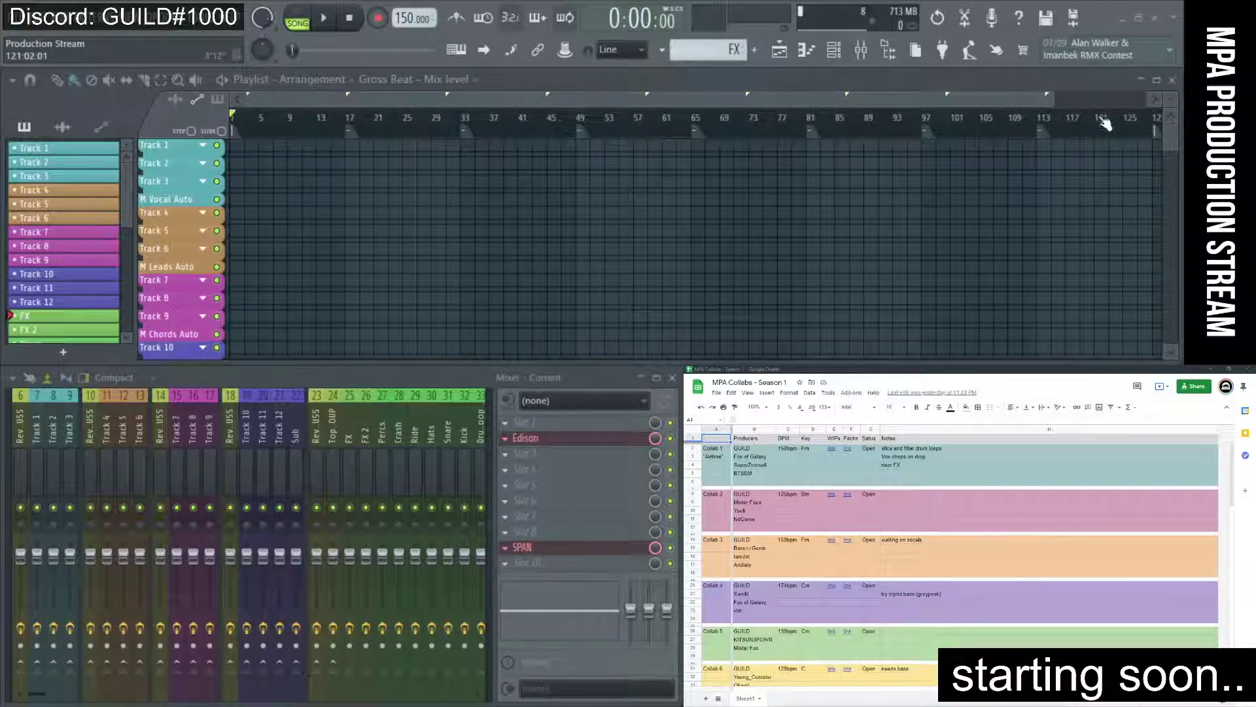
pyautogui.click(766, 413)
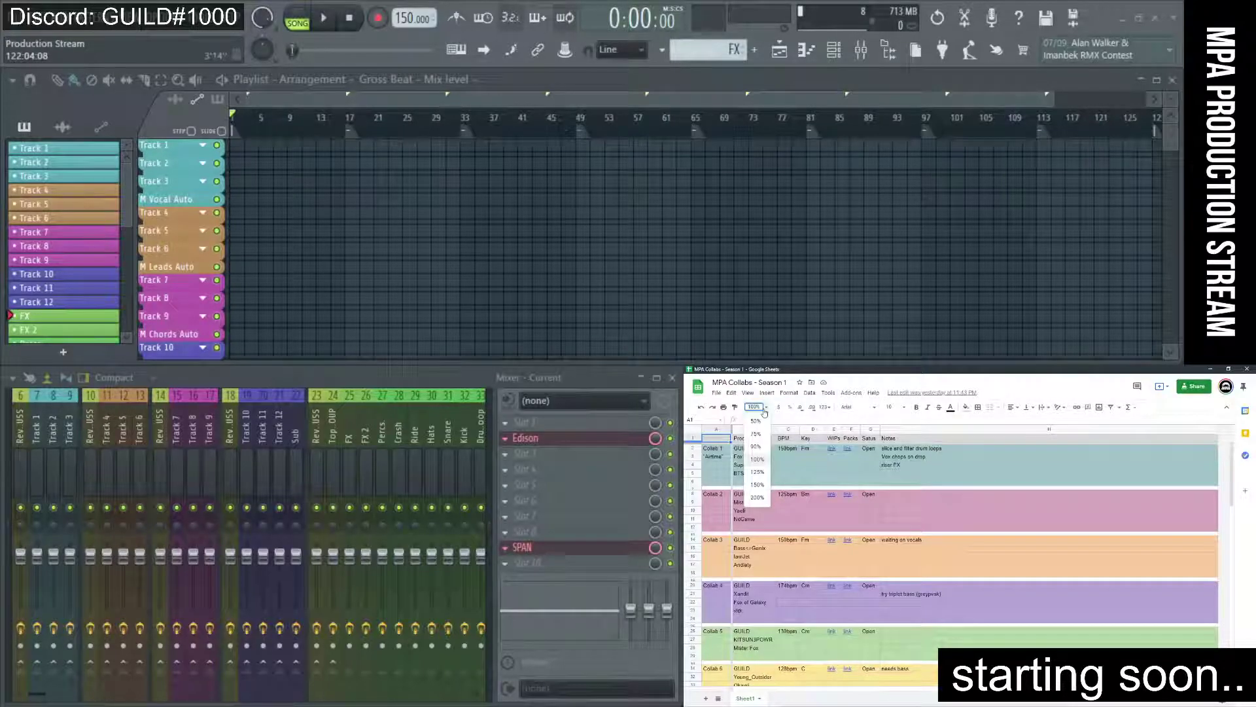
pyautogui.click(752, 471)
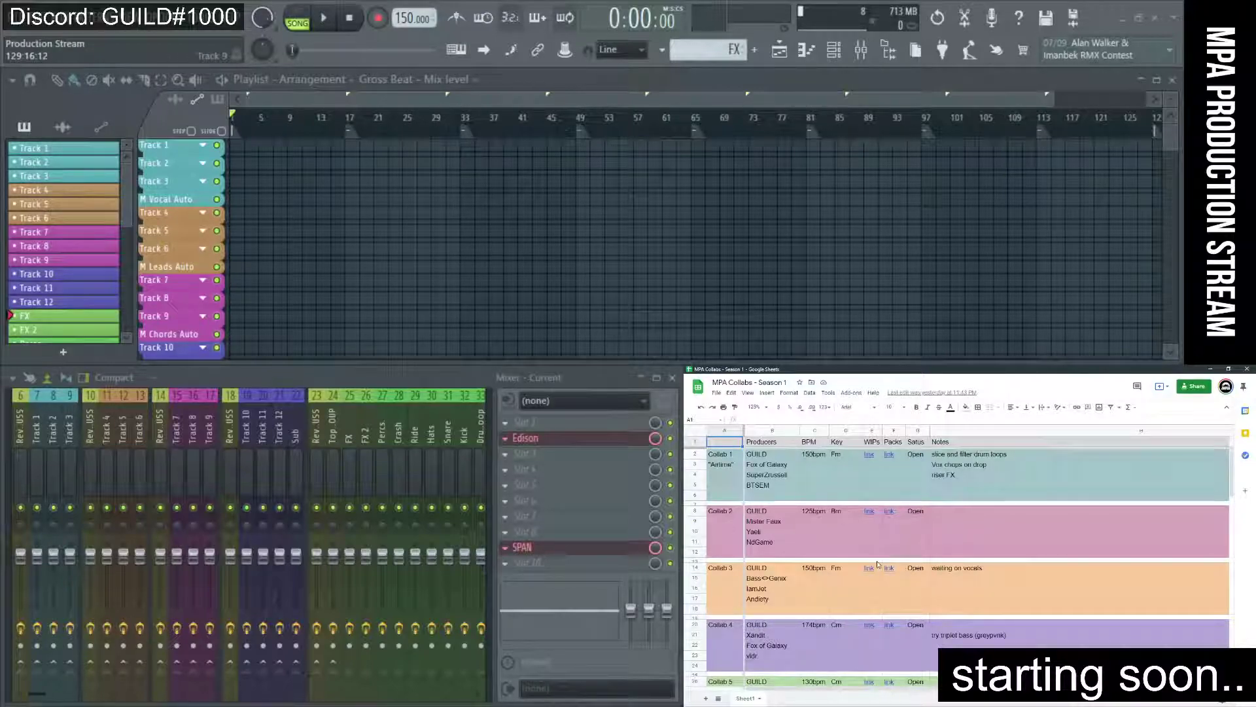
# Look through the spreadsheet's collab entries from Collab 1 to Collab 8 and return to the start of the list
pyautogui.scroll(-3, 877, 563)
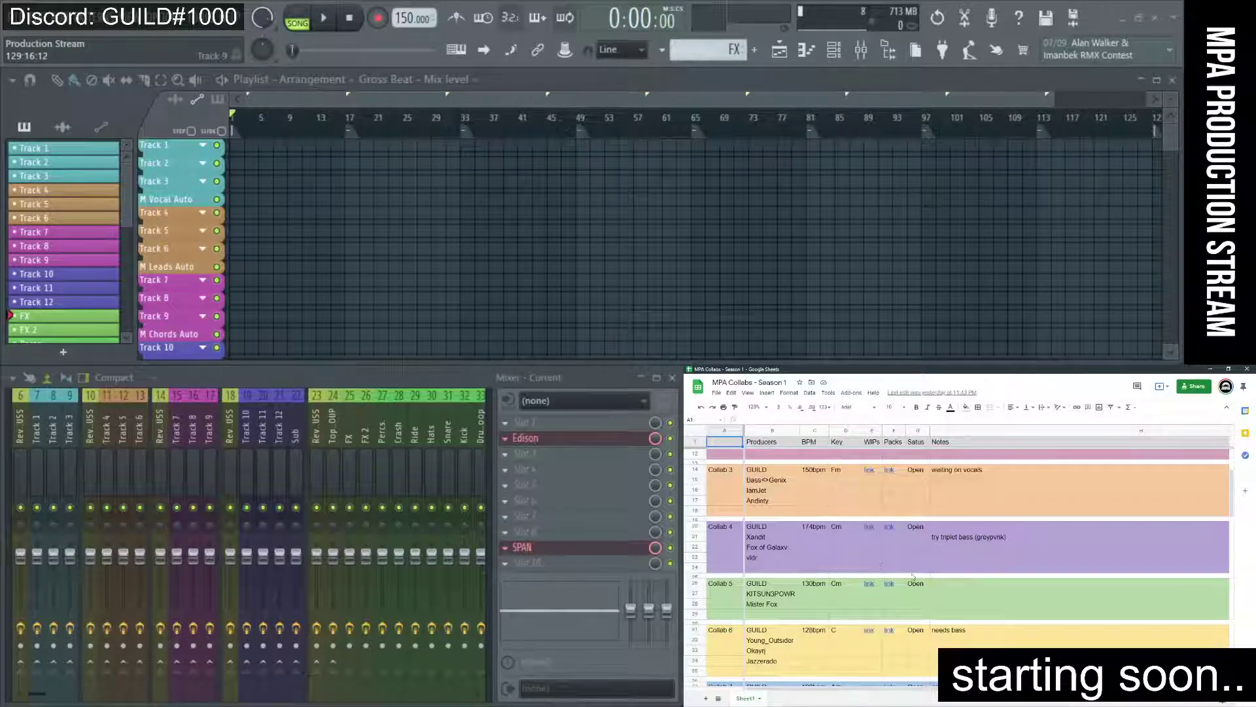
pyautogui.scroll(4, 863, 540)
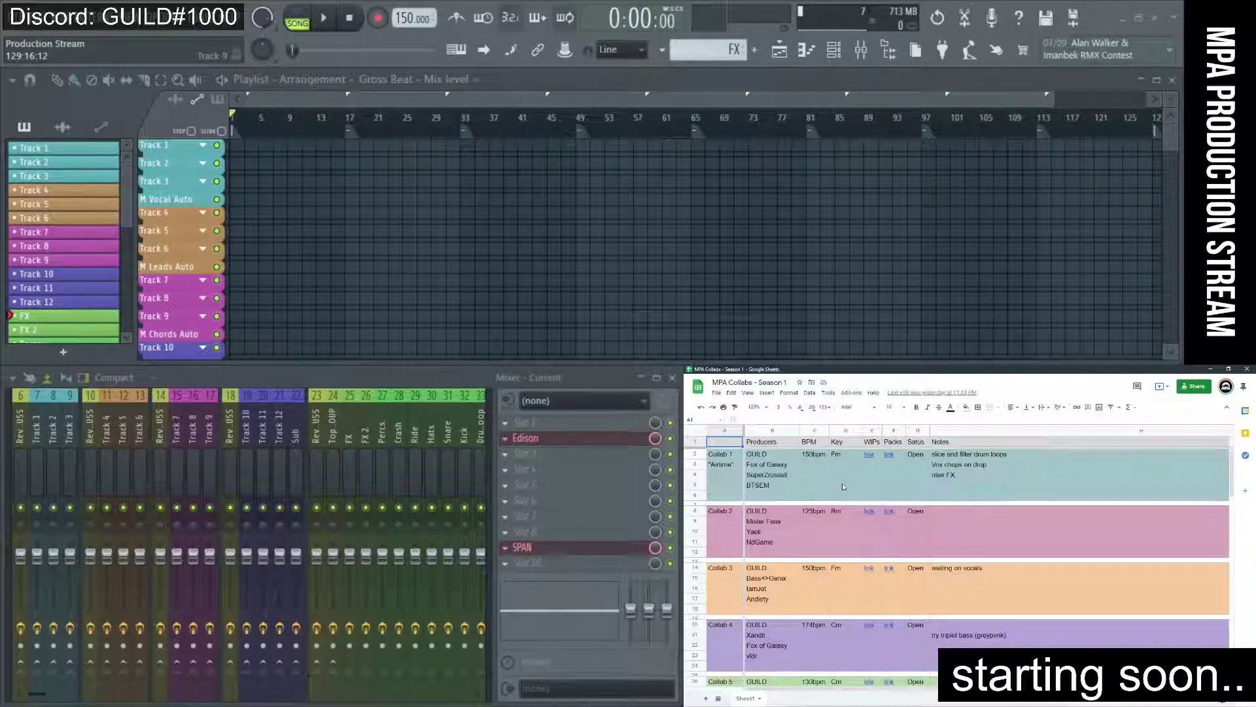
pyautogui.scroll(-10, 840, 531)
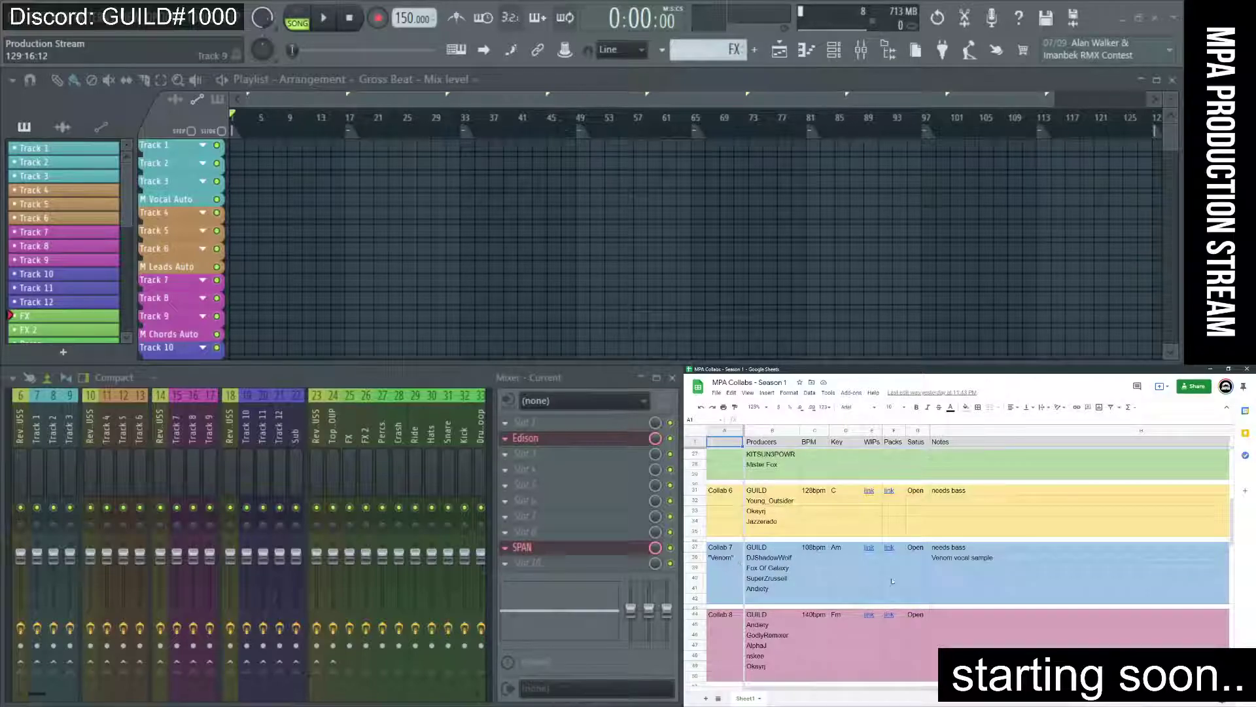
pyautogui.scroll(-2, 891, 577)
pyautogui.click(725, 567)
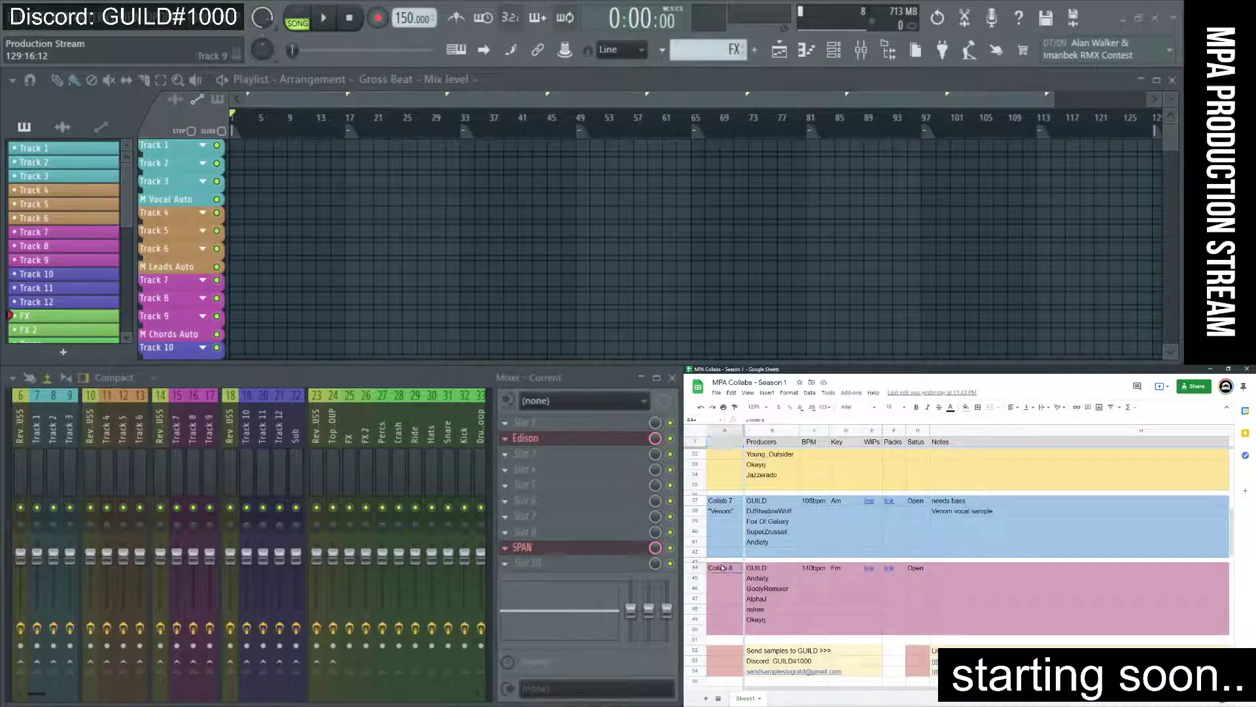
pyautogui.click(881, 608)
pyautogui.scroll(2, 1074, 609)
pyautogui.scroll(5, 1074, 609)
pyautogui.click(1067, 534)
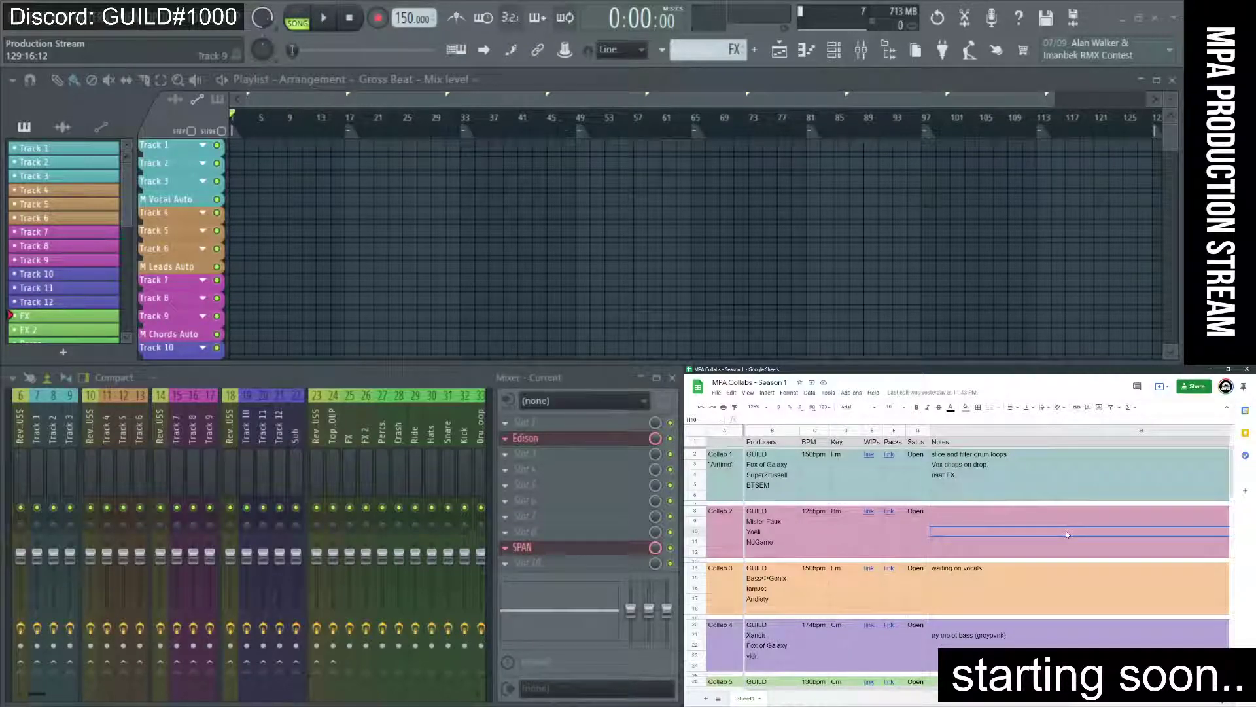
# Examine the Collab 2 row's notes, BPM, key and link entries, comparing them with the neighbouring collabs
pyautogui.click(848, 530)
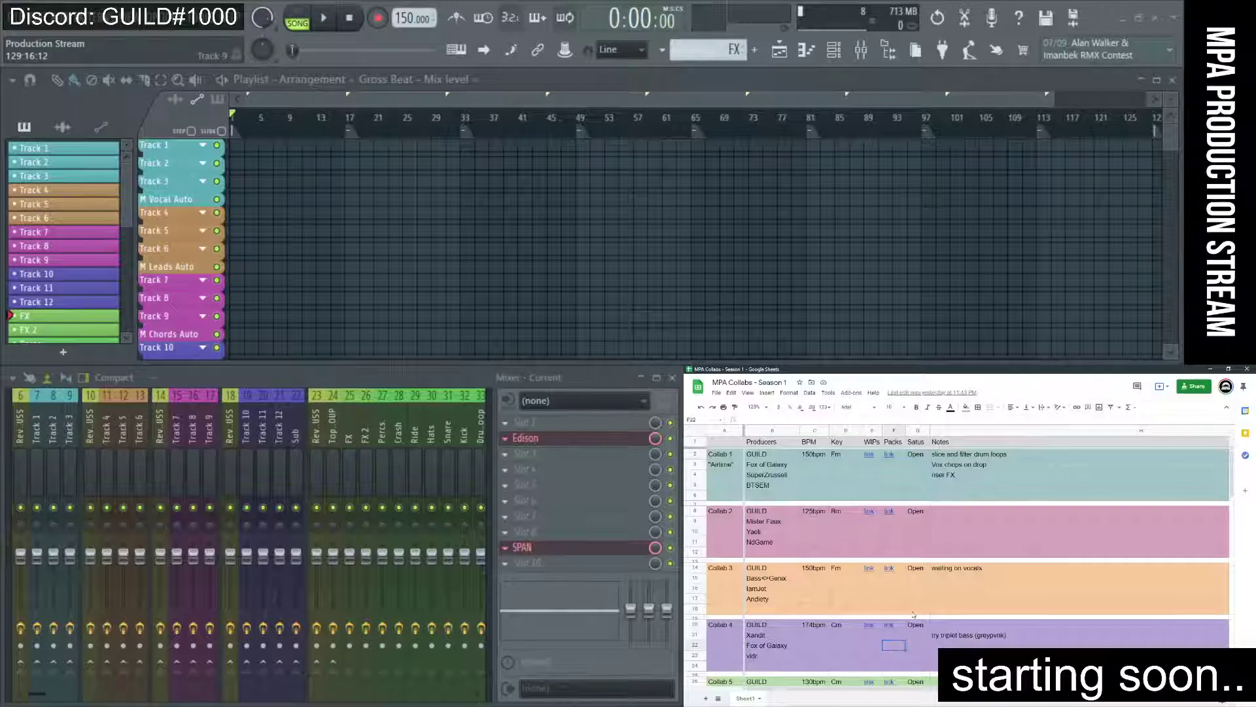
pyautogui.click(984, 543)
pyautogui.scroll(-2, 1041, 584)
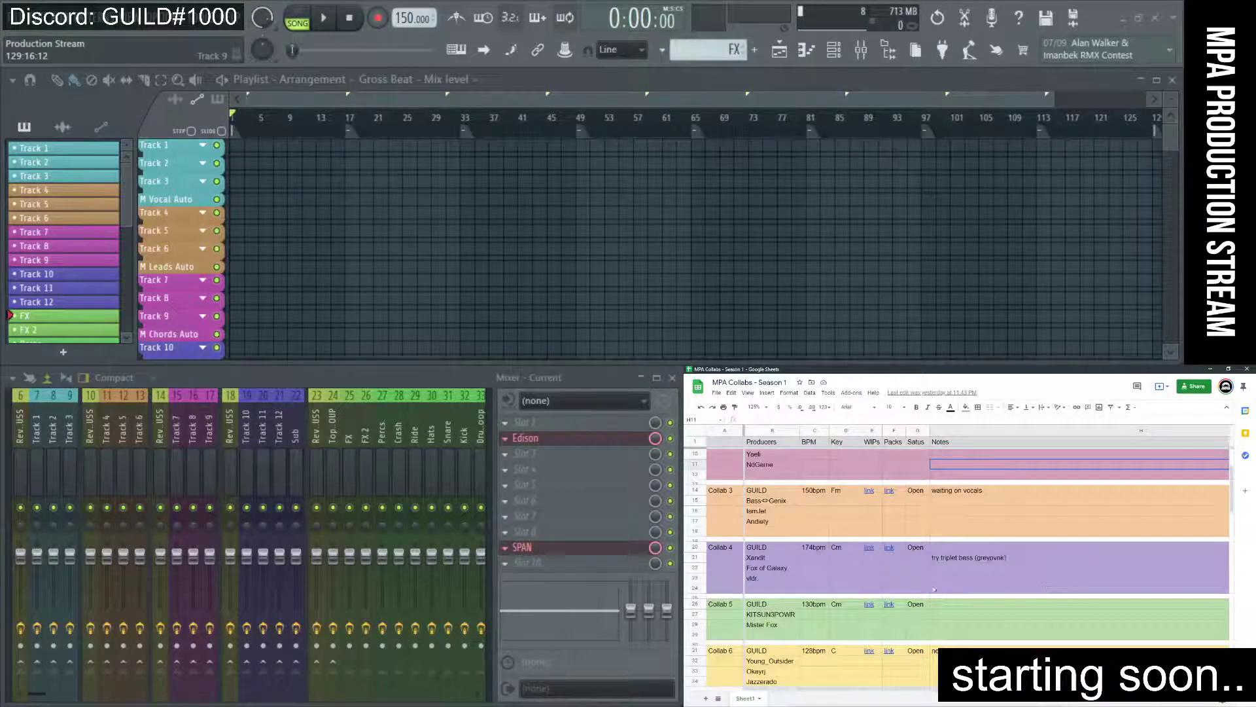
pyautogui.scroll(2, 933, 593)
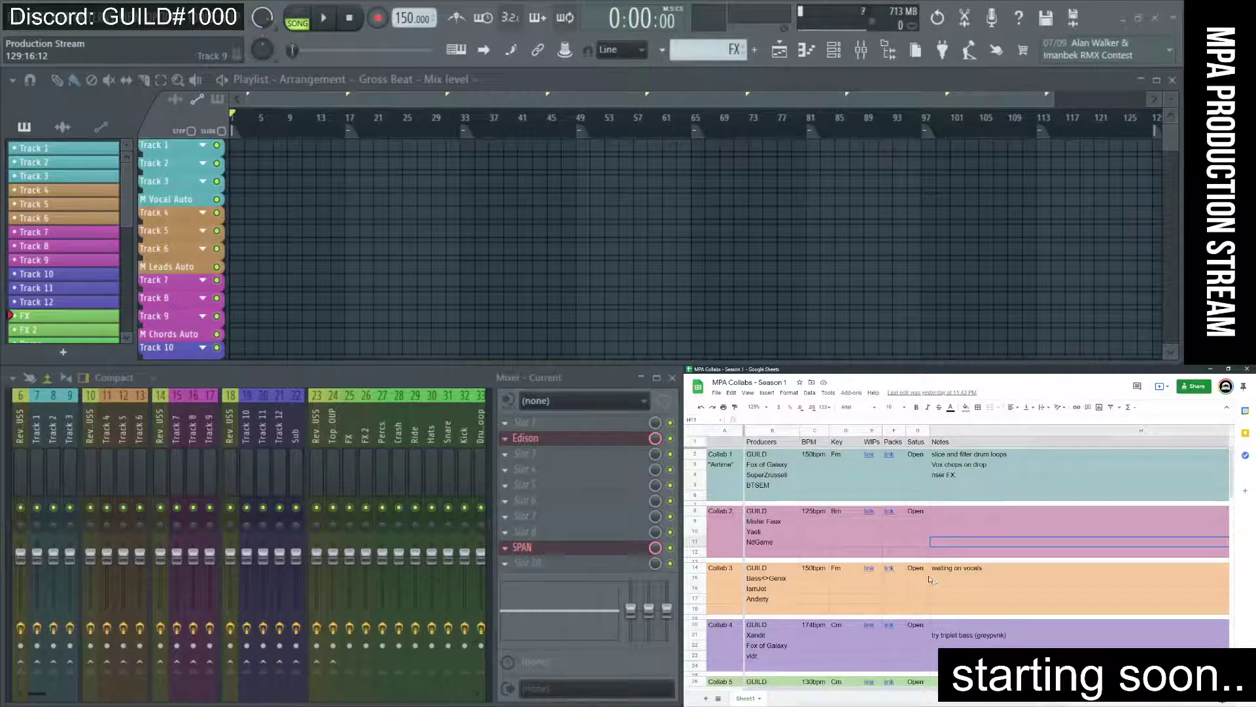
pyautogui.moveTo(869, 571)
pyautogui.click(868, 523)
pyautogui.click(819, 522)
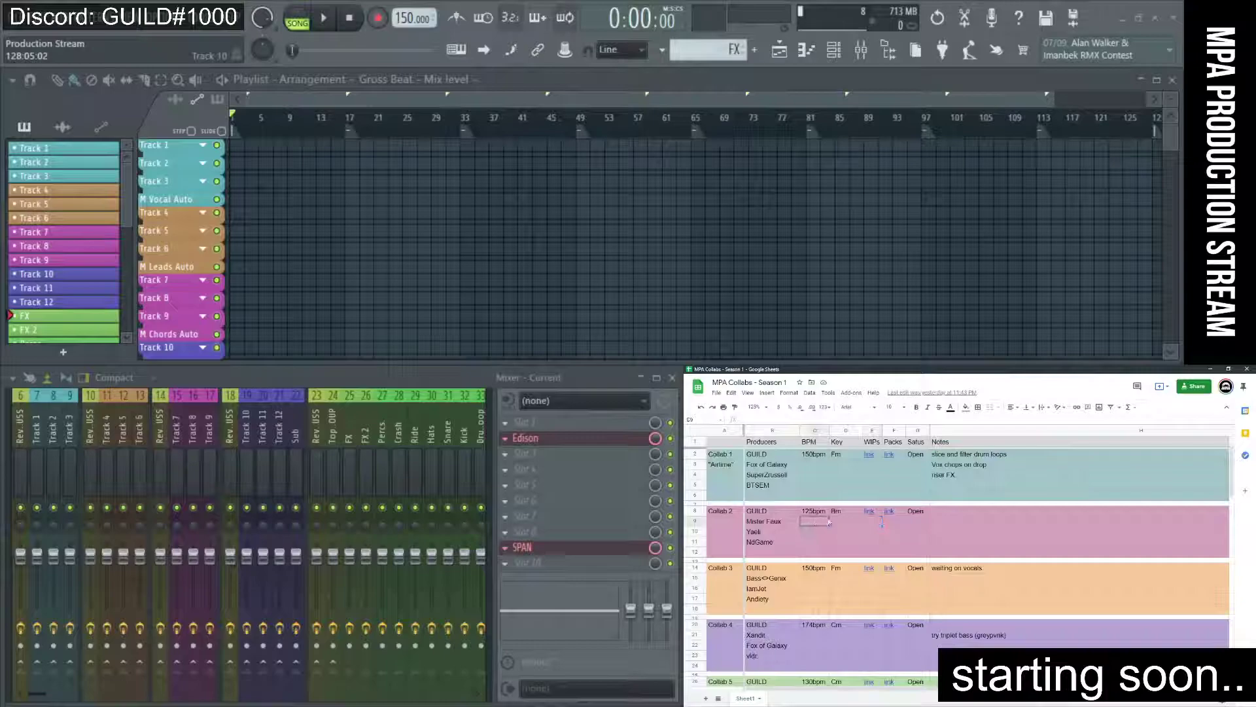
pyautogui.click(854, 515)
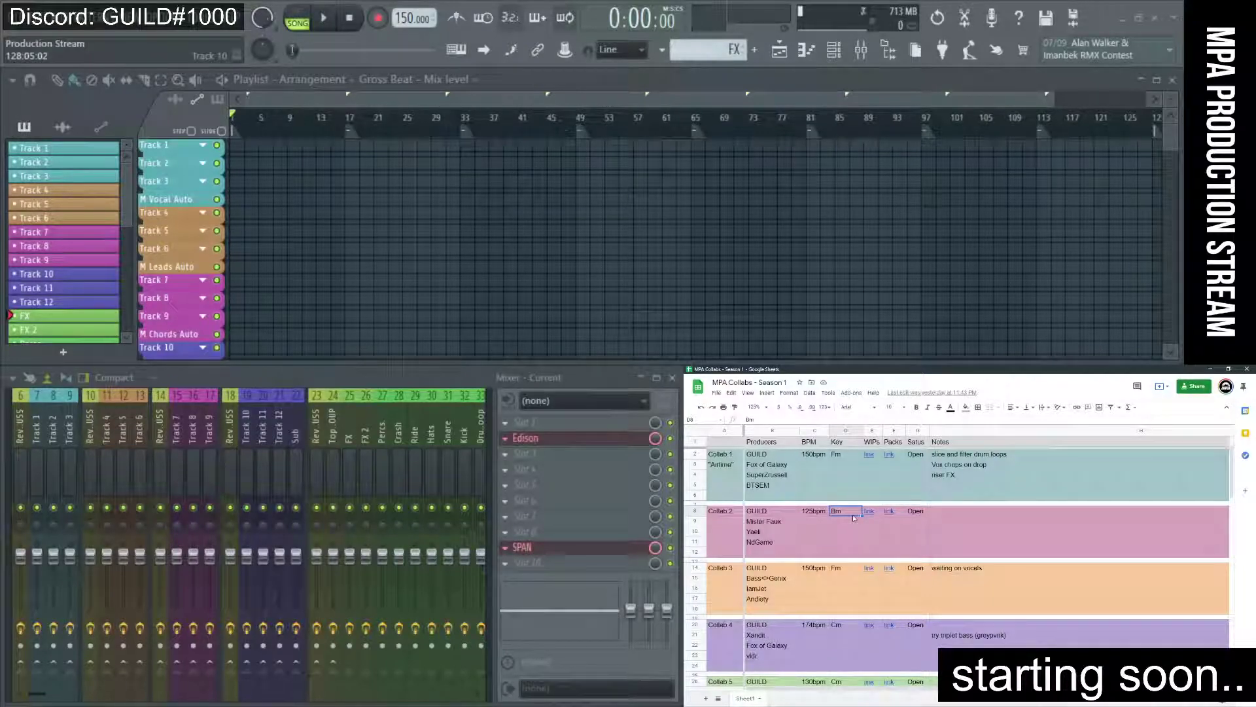
# Review the notes for Collab 3 through Collab 8 and minimize the spreadsheet window
pyautogui.click(1001, 577)
pyautogui.scroll(-1, 1058, 610)
pyautogui.scroll(-3, 1059, 613)
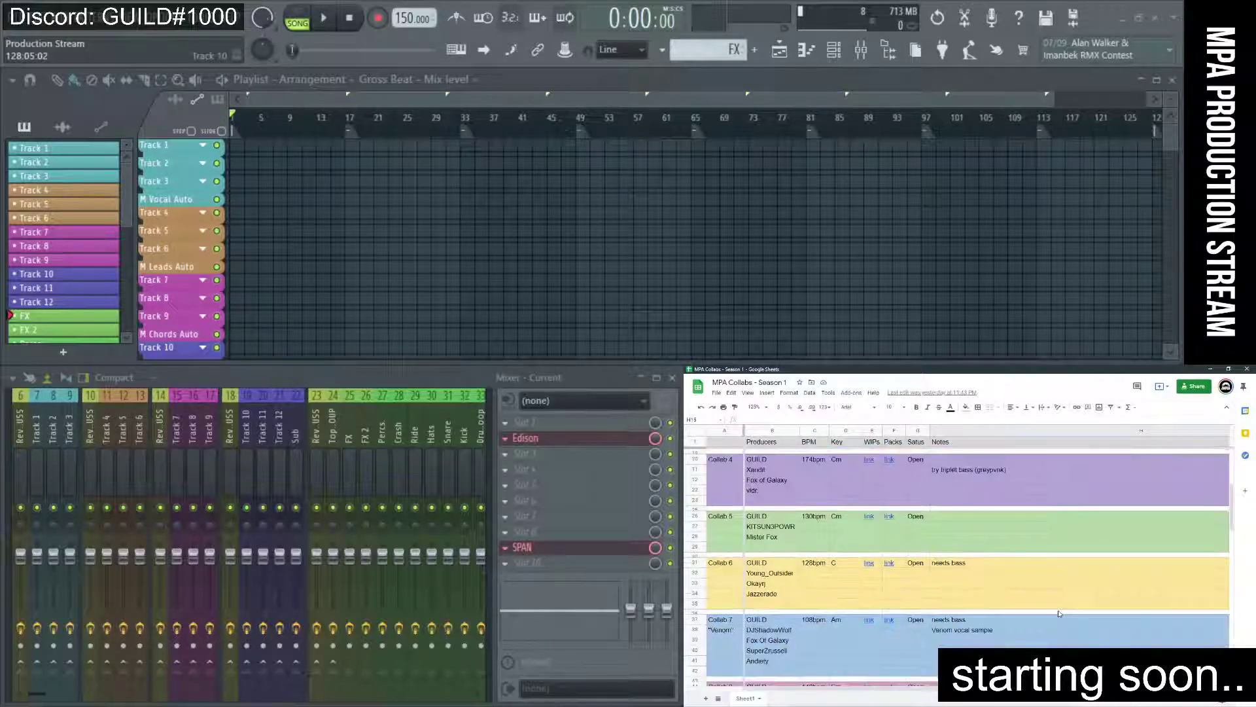
pyautogui.scroll(-2, 1059, 613)
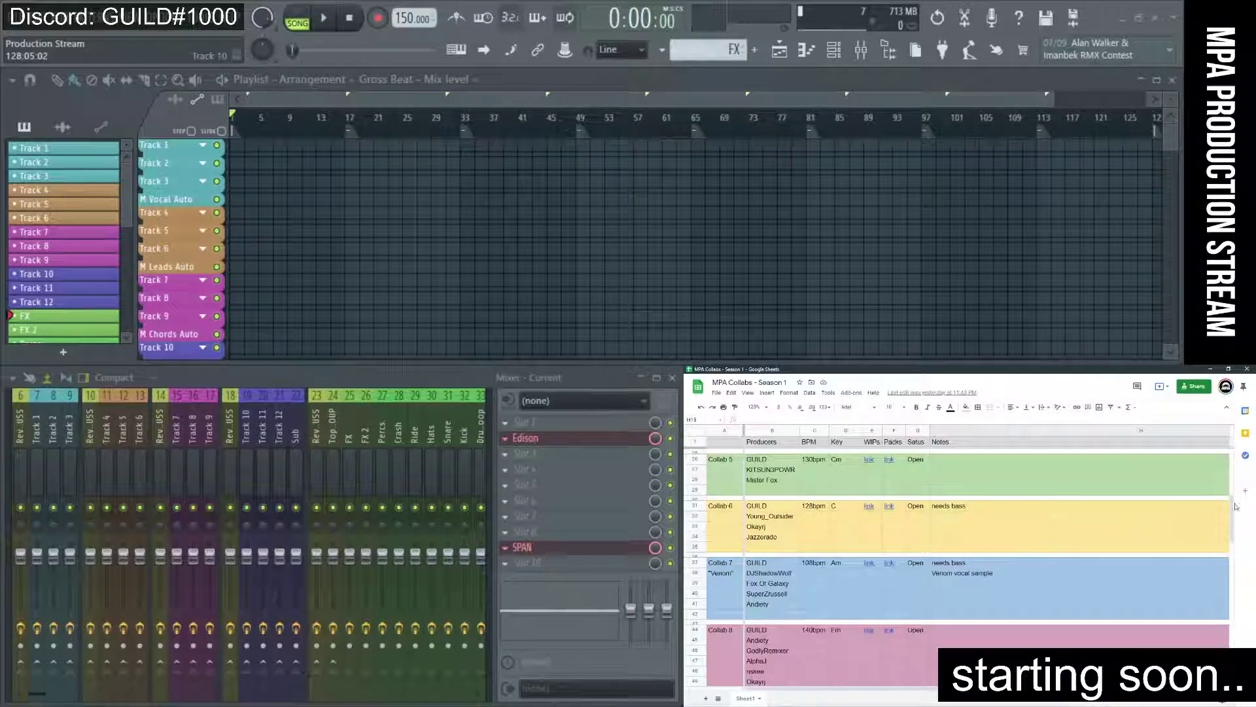
pyautogui.click(1215, 370)
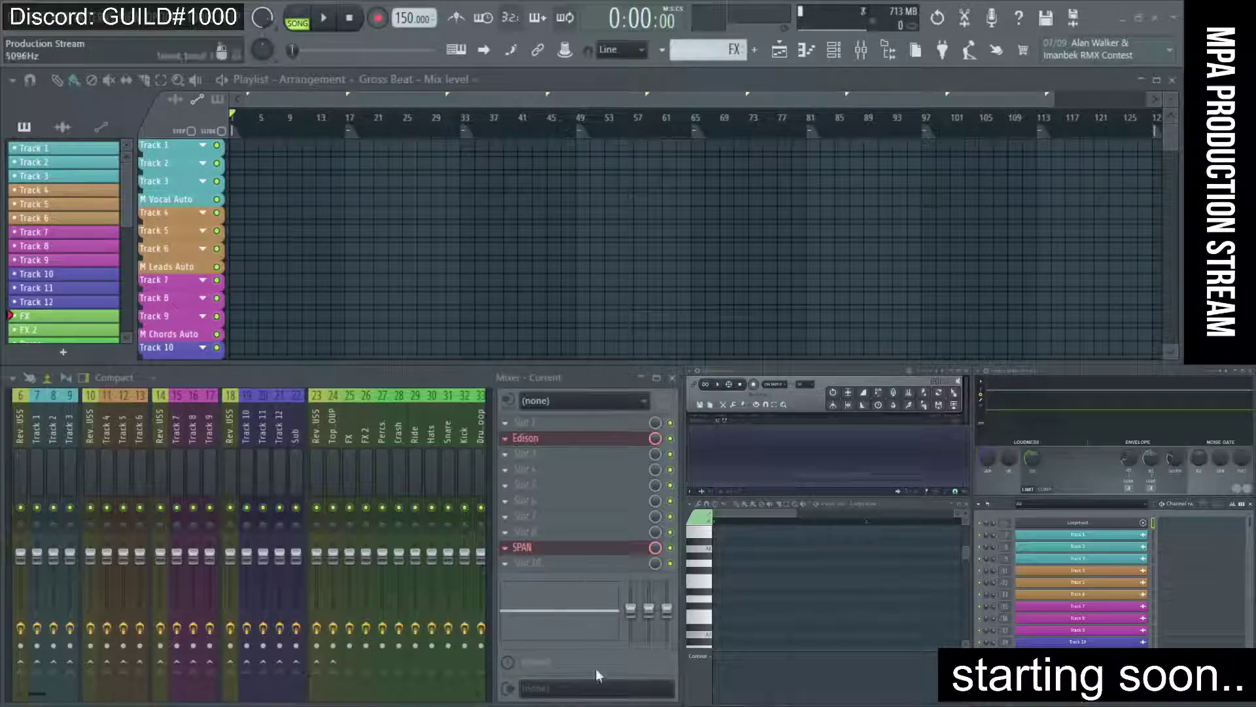
# Switch to Discord and open the Music Production Arena server's promo-channel
pyautogui.hotkey('alt', 'Tab')
pyautogui.scroll(-5, 754, 560)
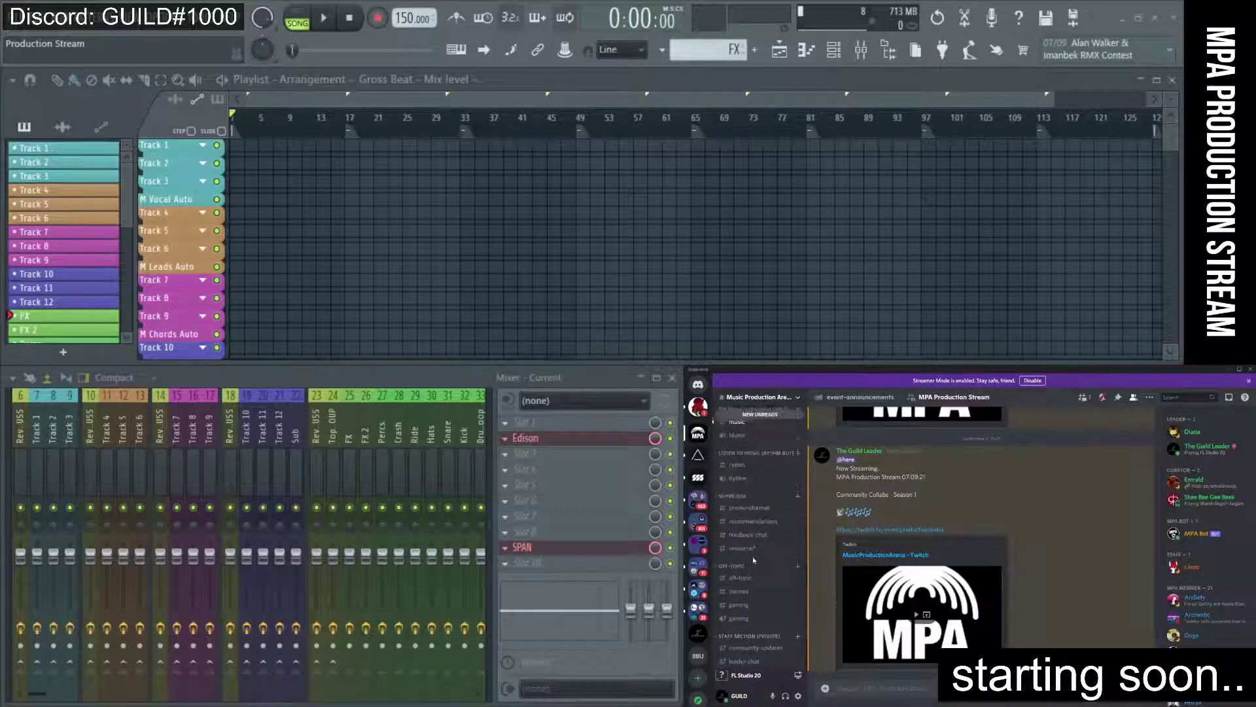
pyautogui.scroll(4, 752, 557)
pyautogui.click(751, 625)
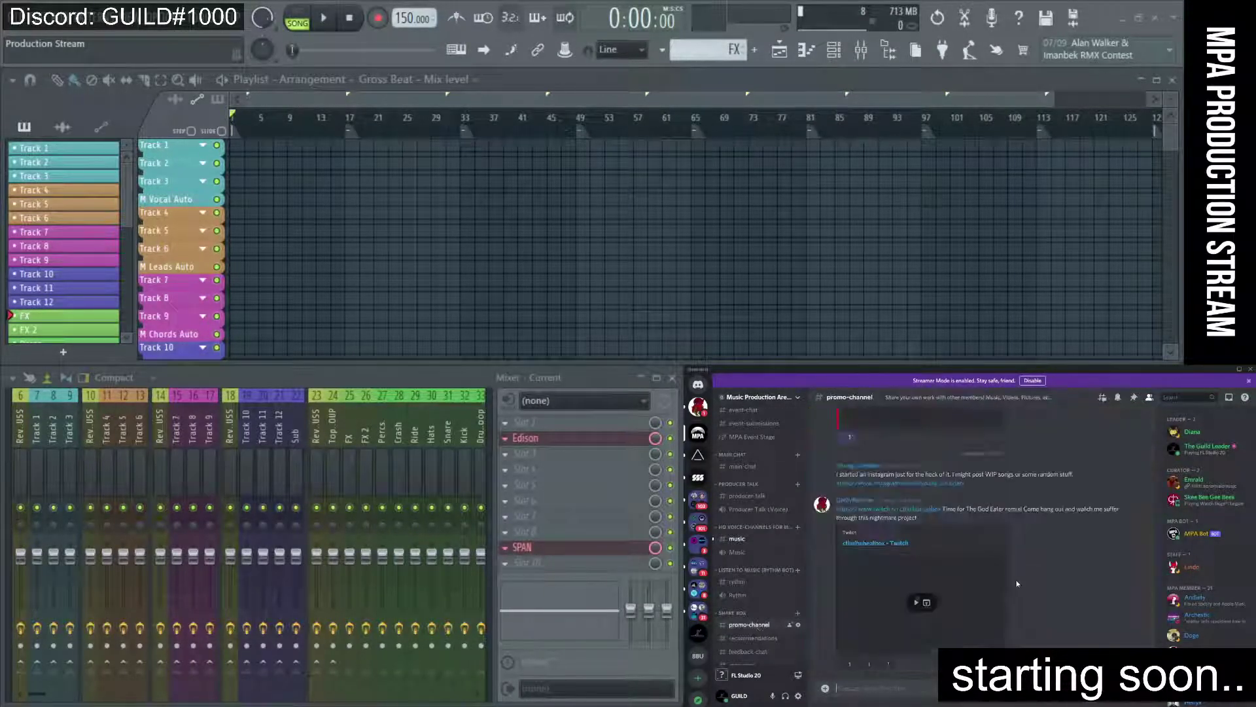
# Look back through the promo-channel for the Collab 5 and Collab 3 WIP/demo video posts
pyautogui.scroll(10, 1022, 580)
pyautogui.scroll(8, 1022, 581)
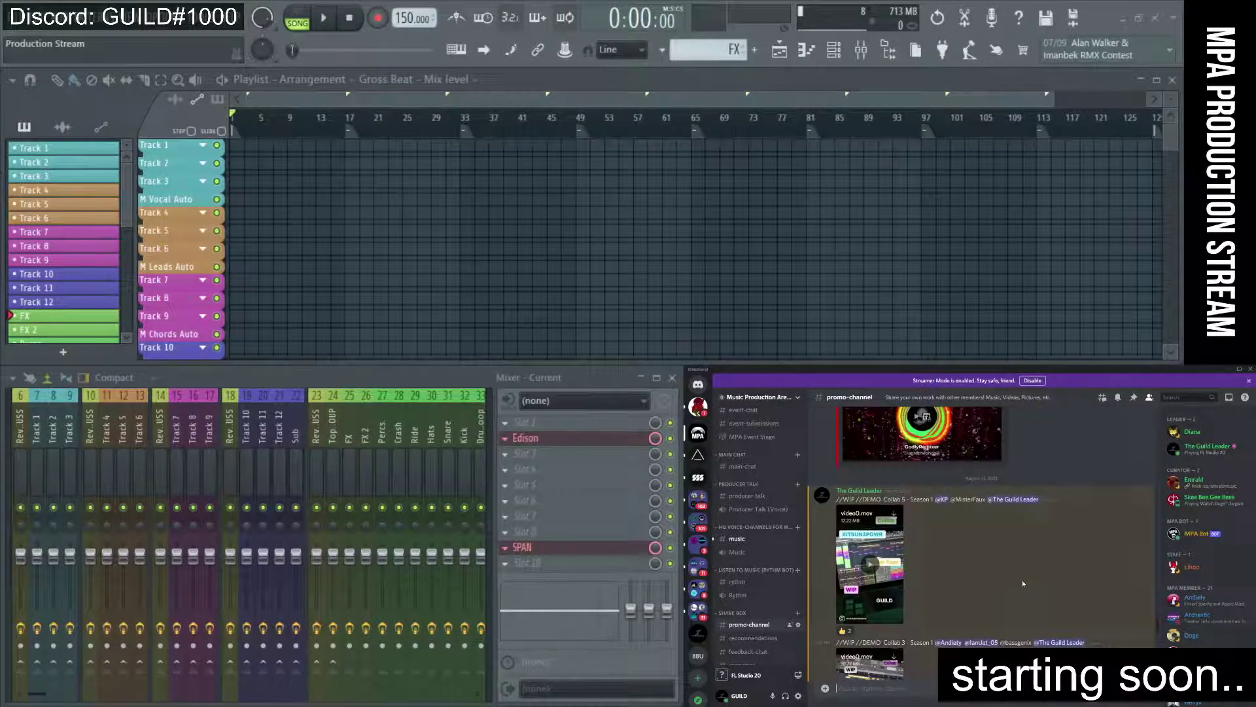
pyautogui.scroll(-1, 1022, 580)
pyautogui.scroll(-2, 1022, 588)
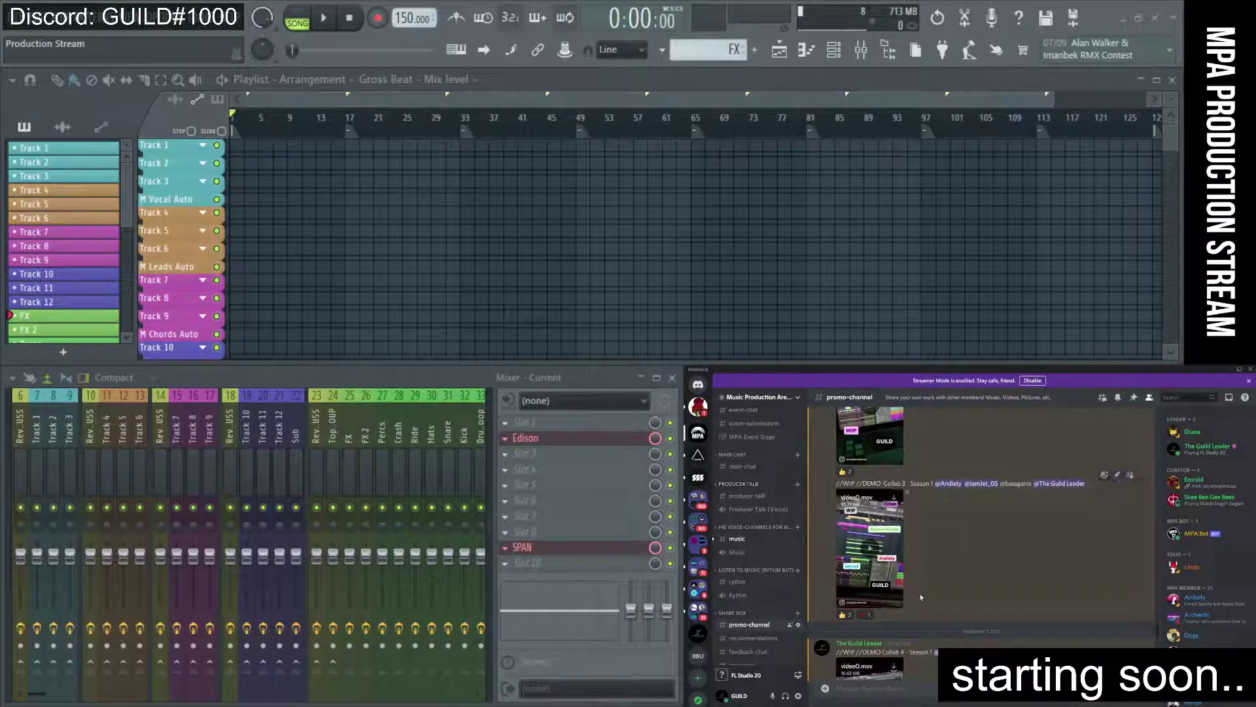
pyautogui.scroll(5, 916, 595)
pyautogui.scroll(-2, 921, 611)
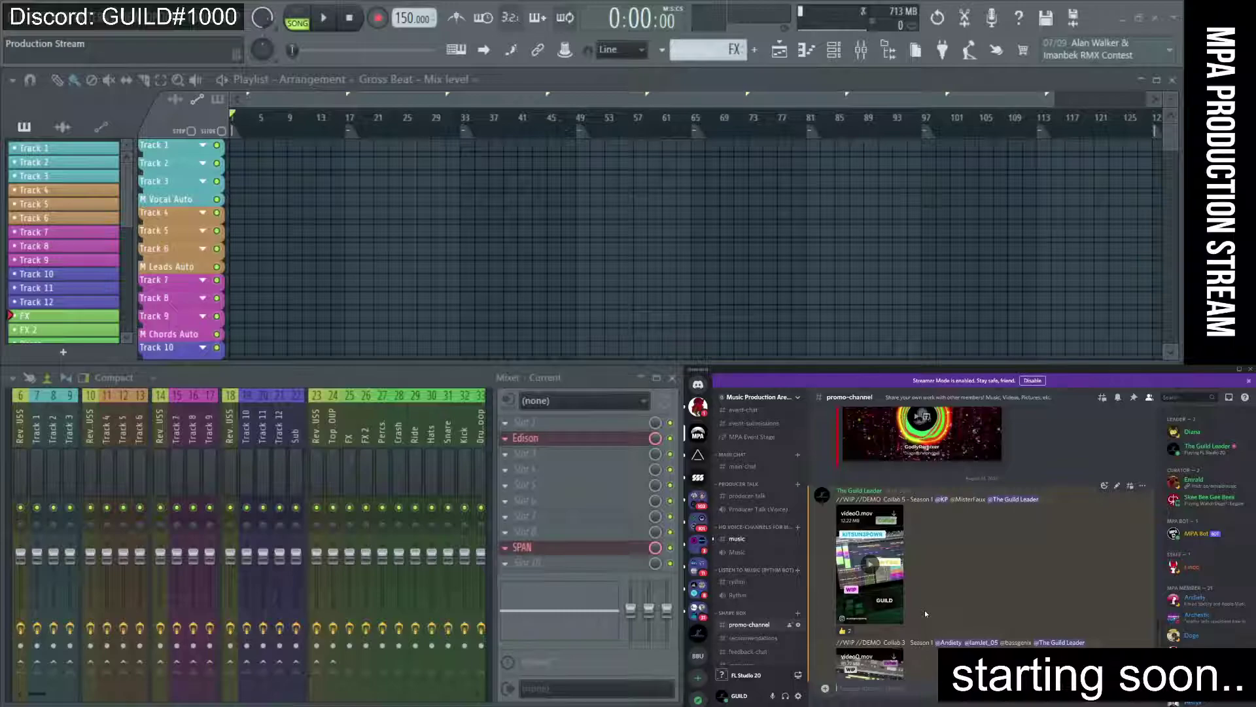
# Examine the Collab 4 and Collab 2 WIP/demo video posts, comparing them with the earlier ones in the channel
pyautogui.scroll(-3, 935, 579)
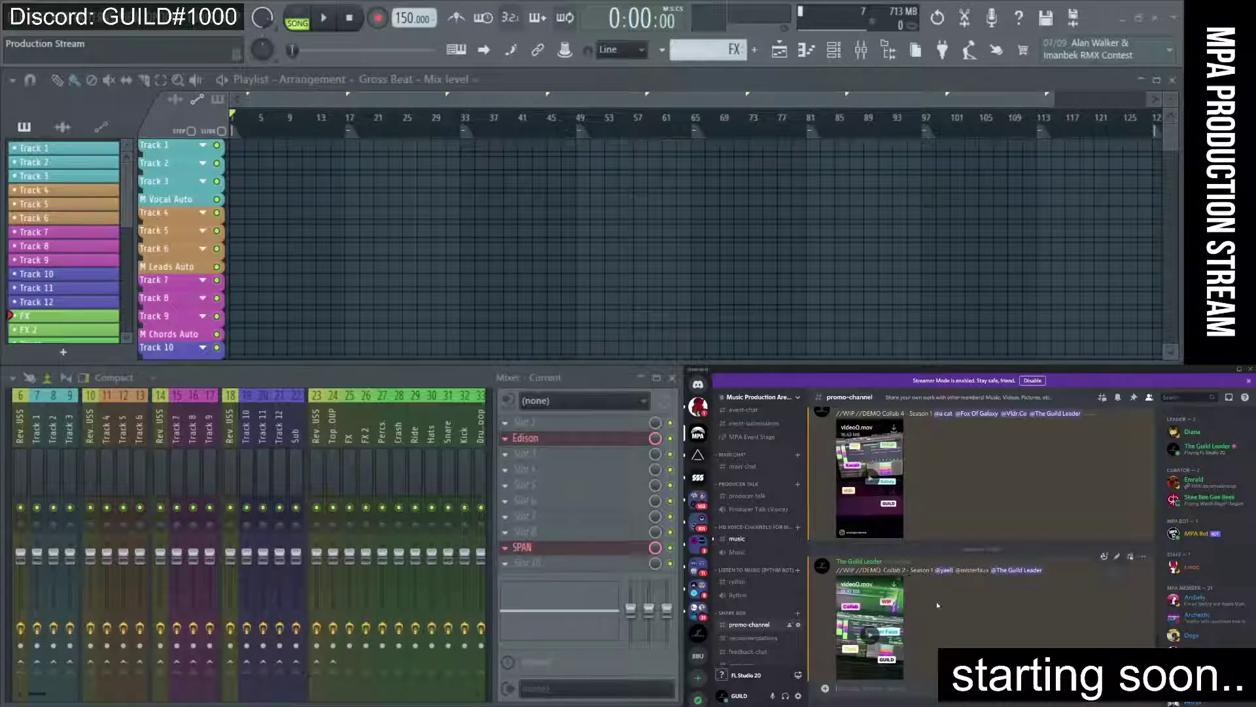
pyautogui.scroll(2, 936, 606)
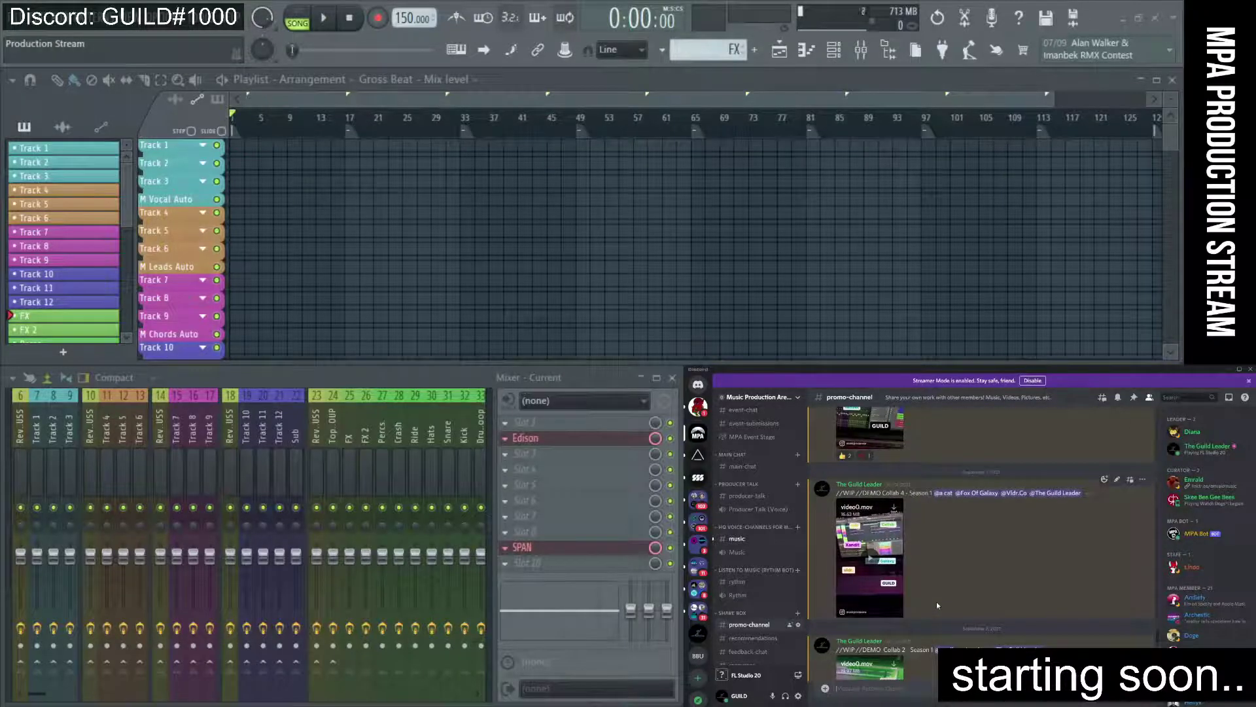
pyautogui.scroll(3, 940, 590)
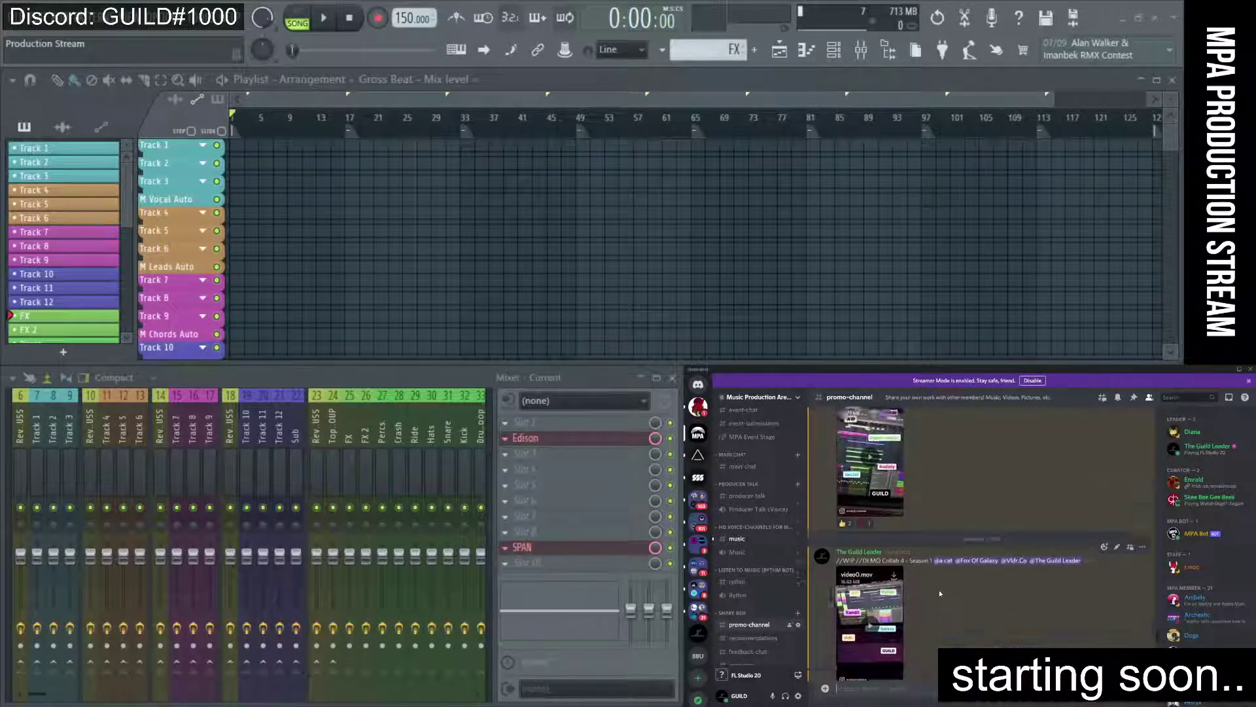
pyautogui.scroll(3, 939, 590)
pyautogui.scroll(3, 940, 590)
pyautogui.scroll(-5, 939, 590)
pyautogui.scroll(-3, 940, 590)
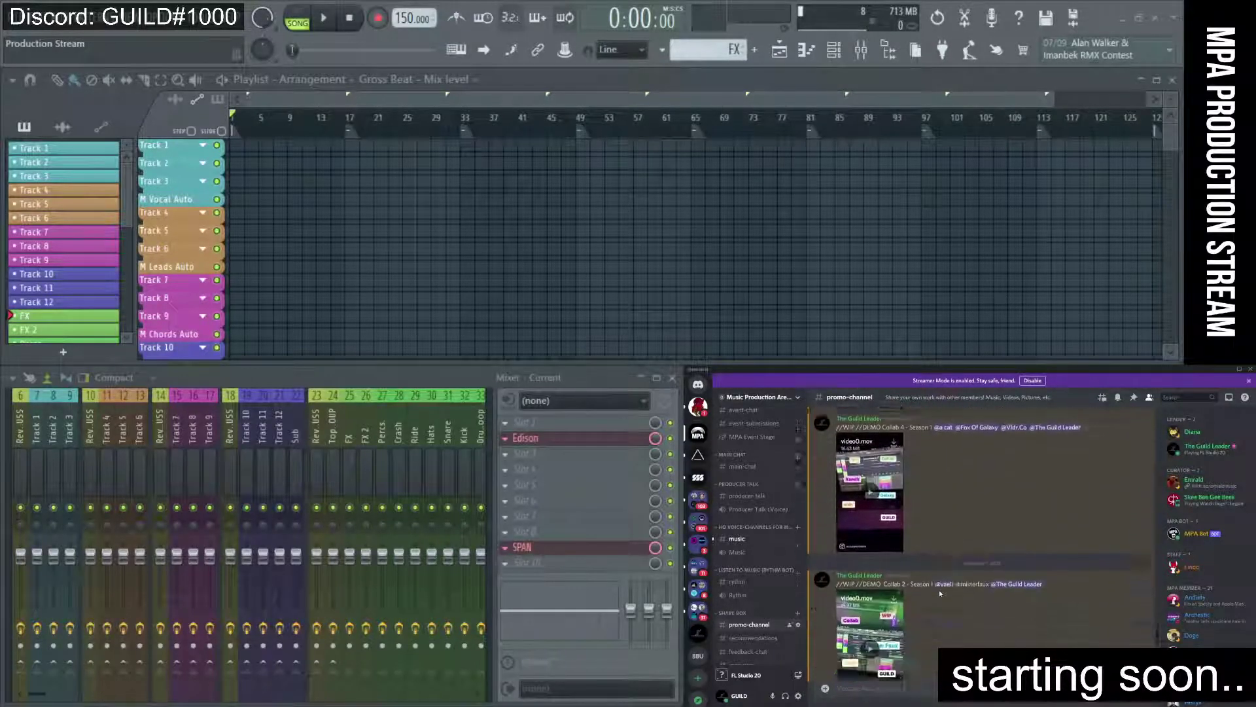
pyautogui.scroll(3, 936, 560)
pyautogui.scroll(-3, 933, 554)
pyautogui.scroll(-3, 942, 509)
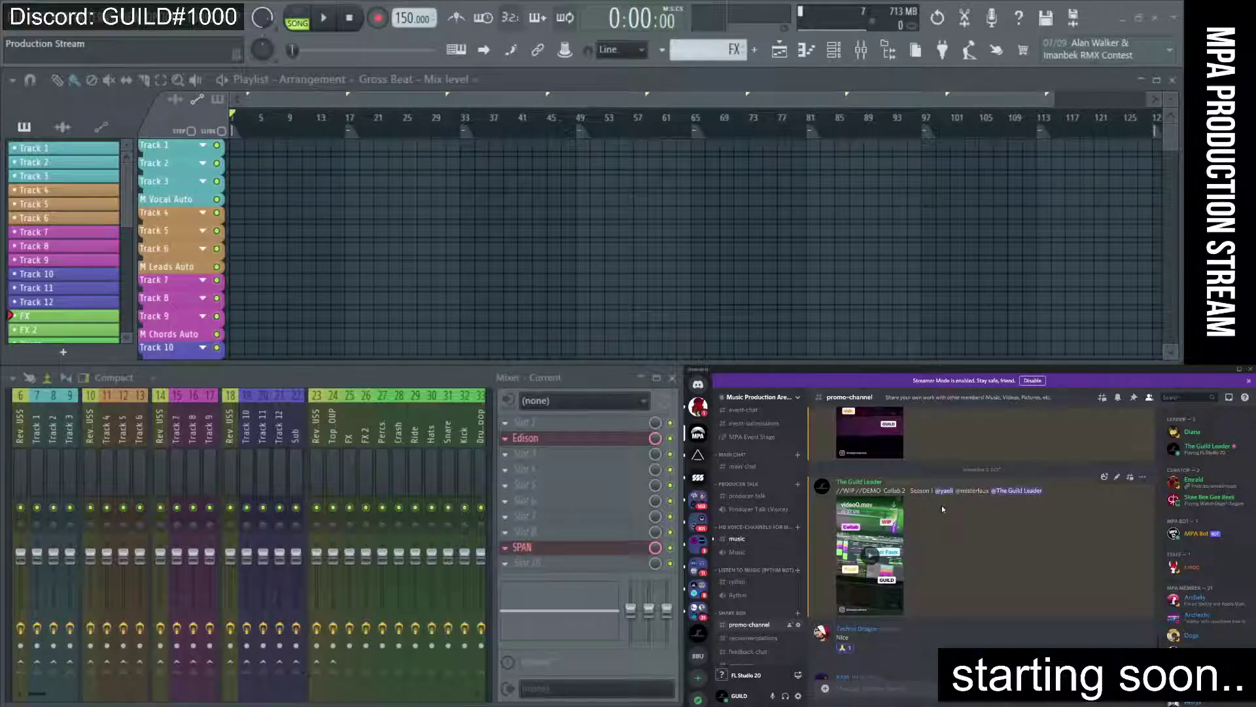
pyautogui.scroll(-5, 944, 547)
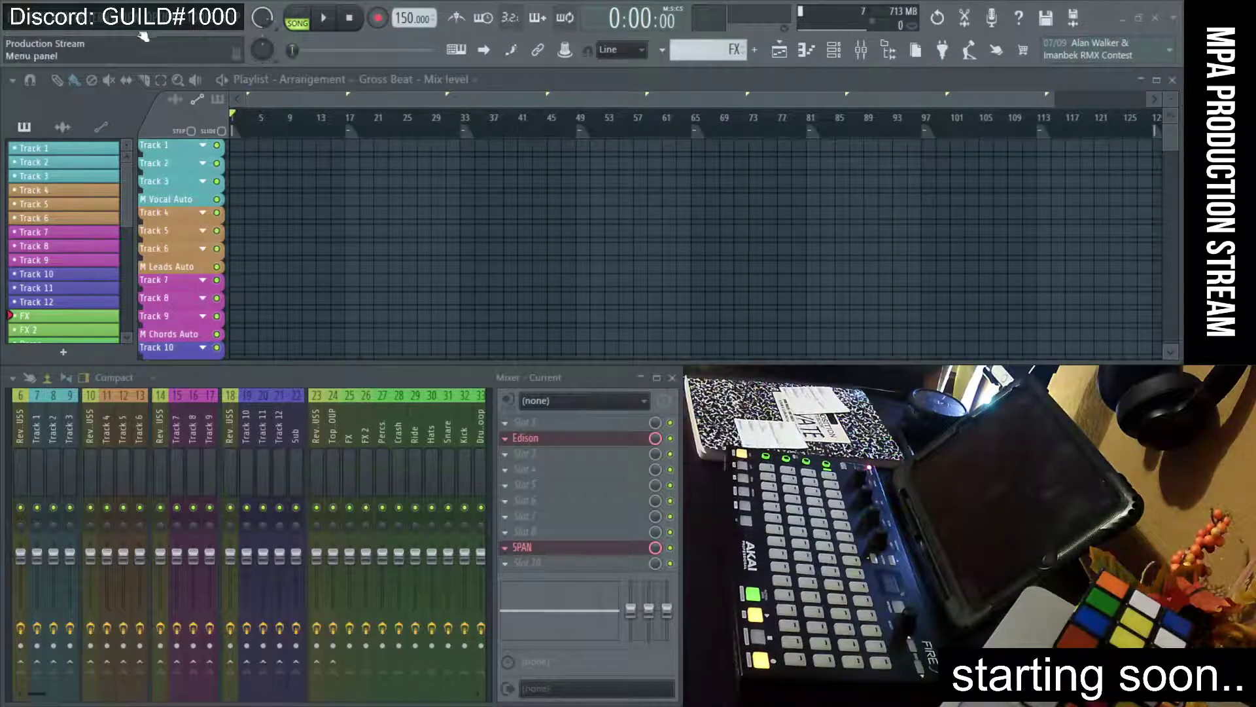
# Browse for a project to open in the Season 1 Collab 7 folder and move the file dialog off the main screen
pyautogui.click(13, 9)
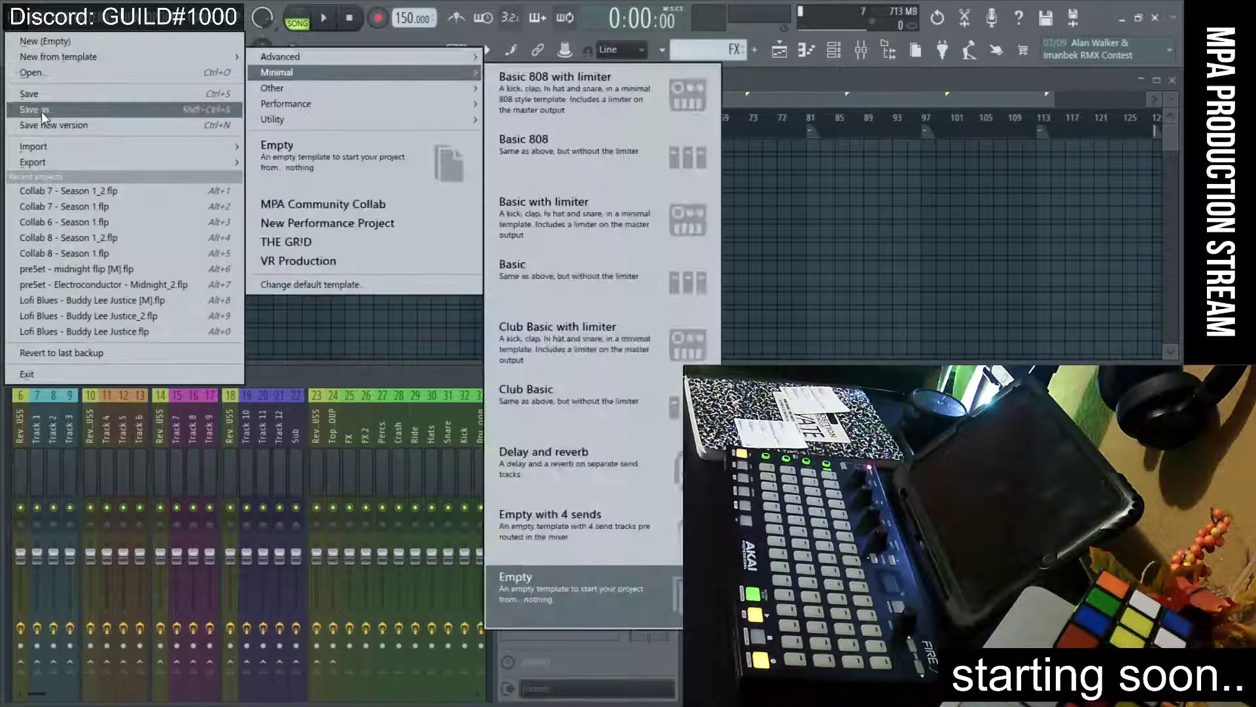
pyautogui.click(54, 72)
pyautogui.click(618, 409)
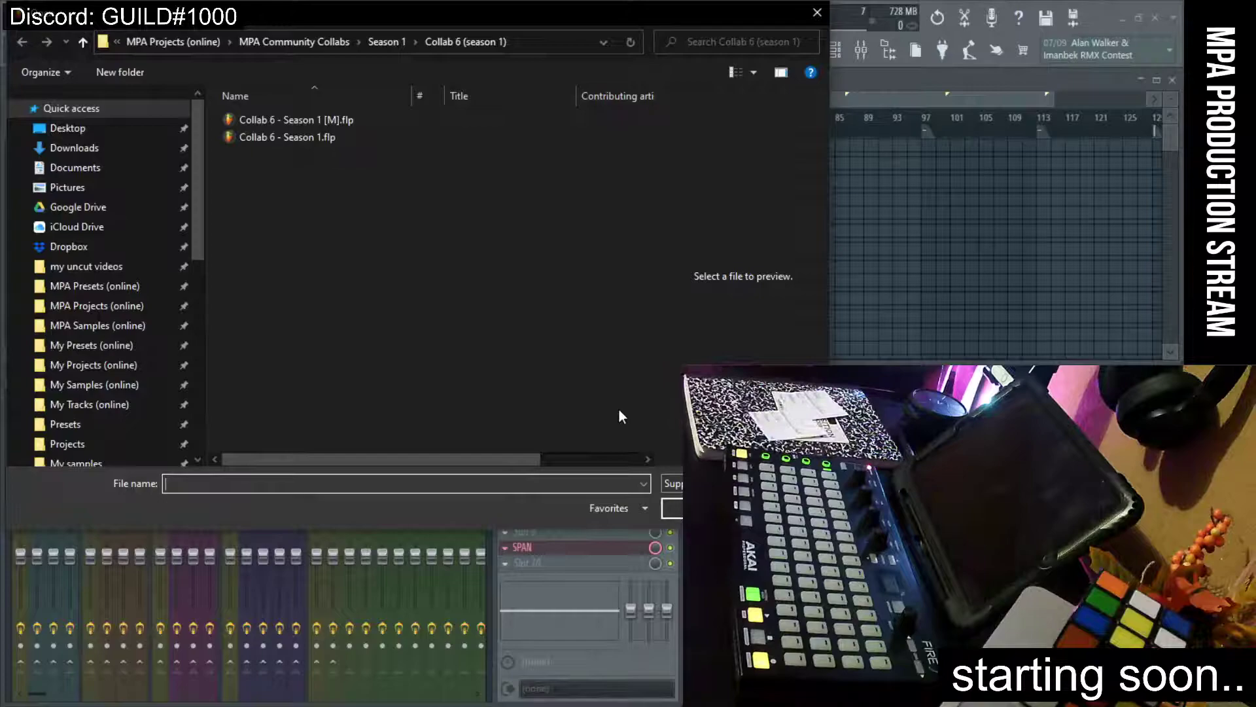
pyautogui.hscroll(3, 454, 316)
pyautogui.hscroll(-3, 454, 315)
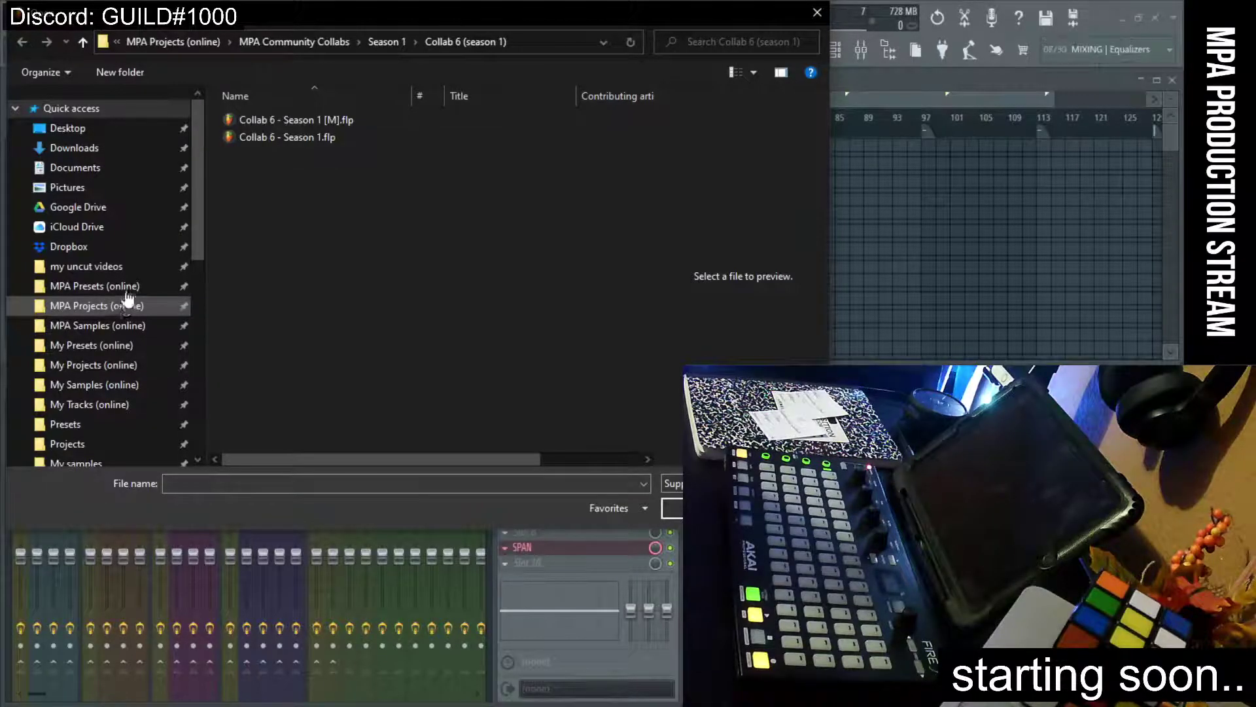
pyautogui.moveTo(199, 245); pyautogui.dragTo(198, 259)
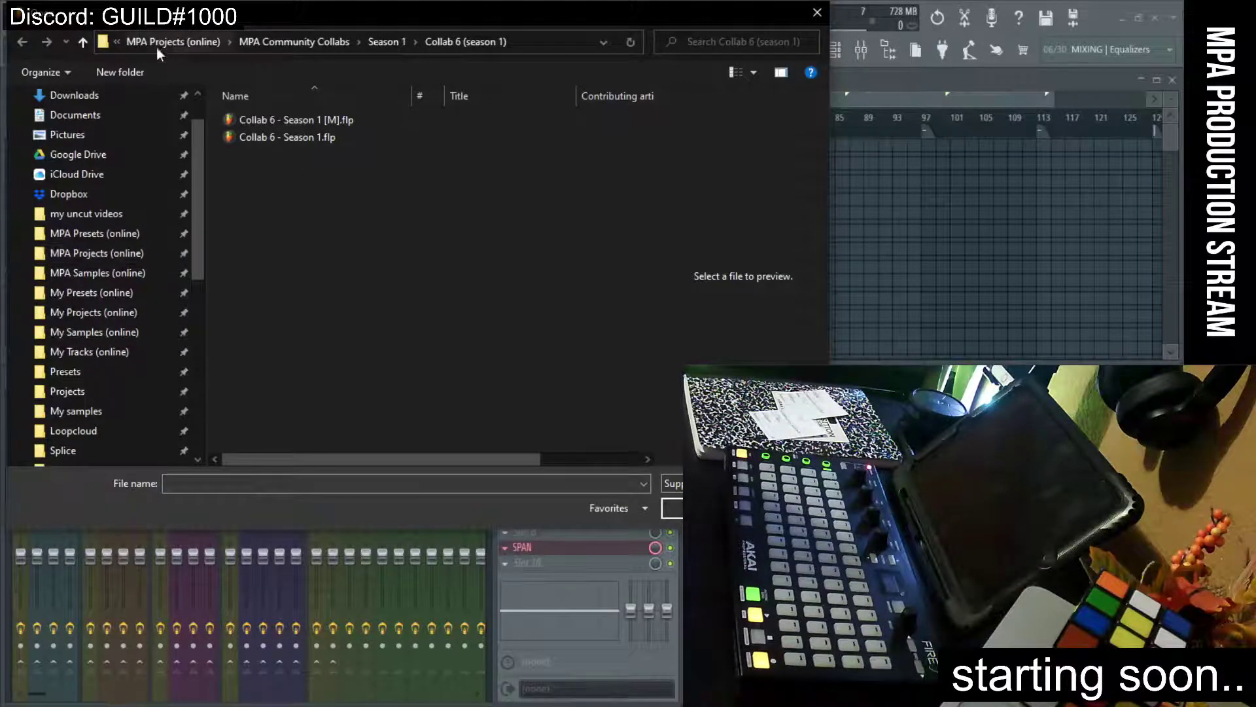
pyautogui.click(83, 43)
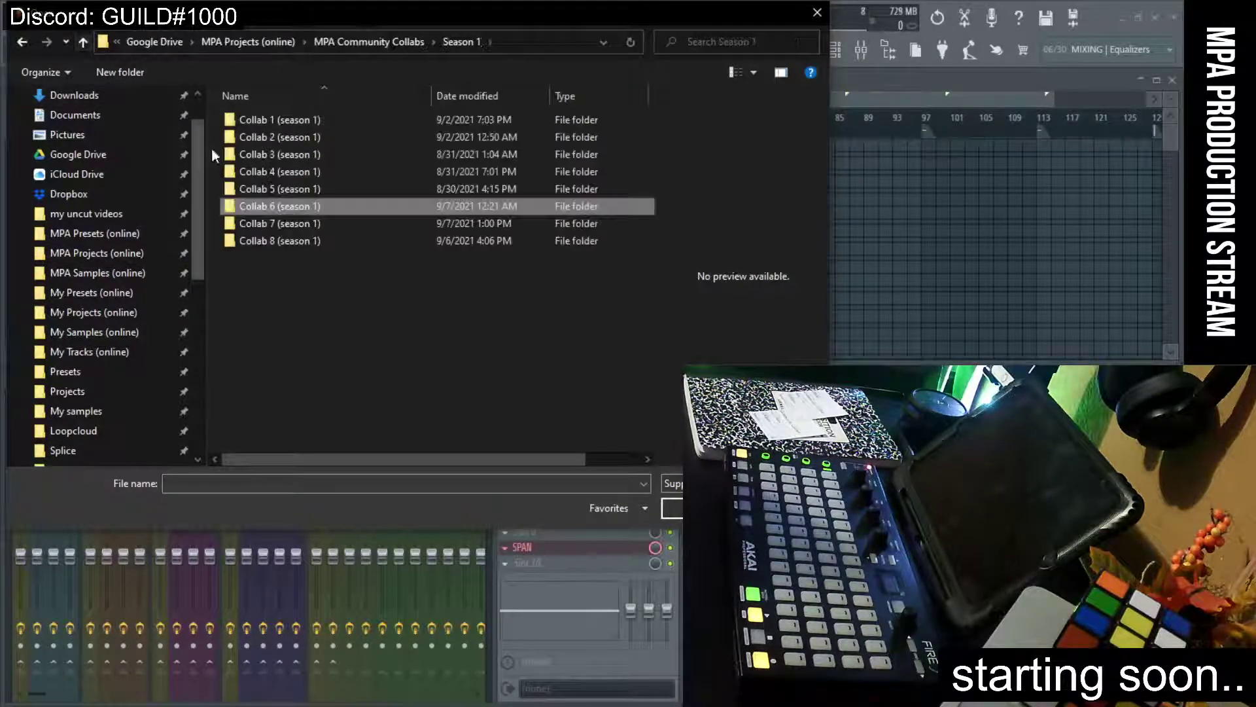
pyautogui.doubleClick(310, 223)
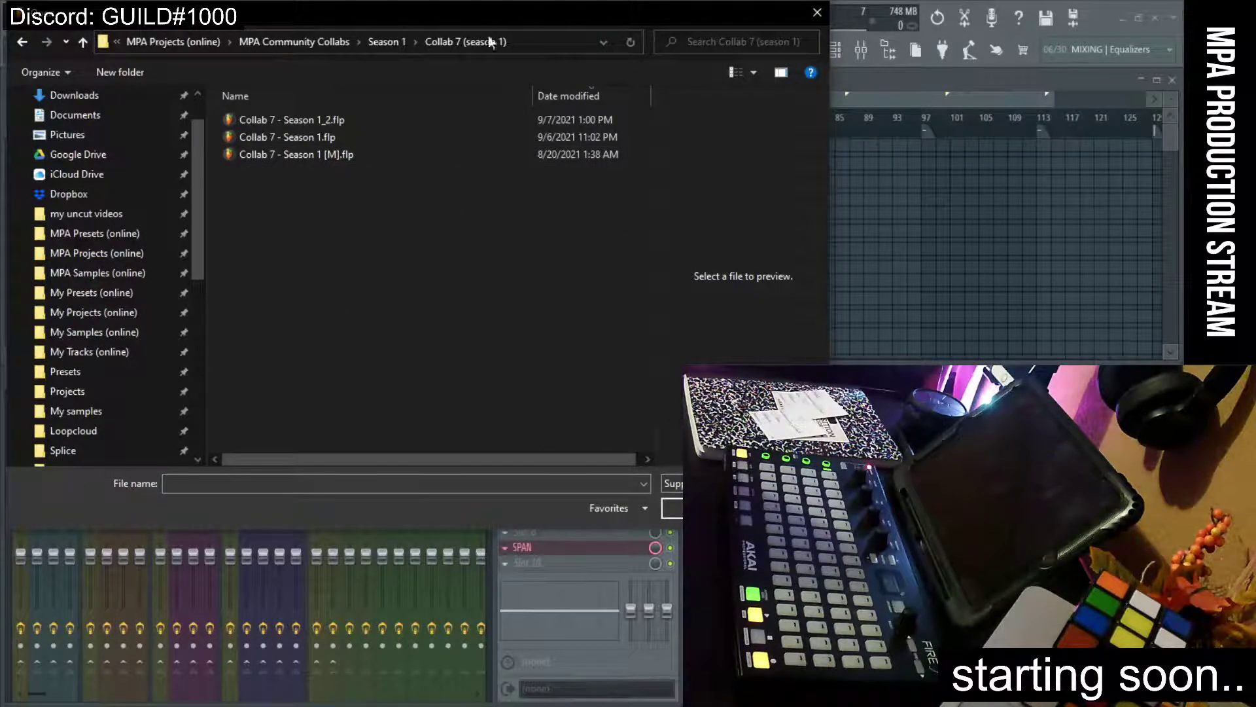
pyautogui.moveTo(474, 18); pyautogui.dragTo(1255, 92)
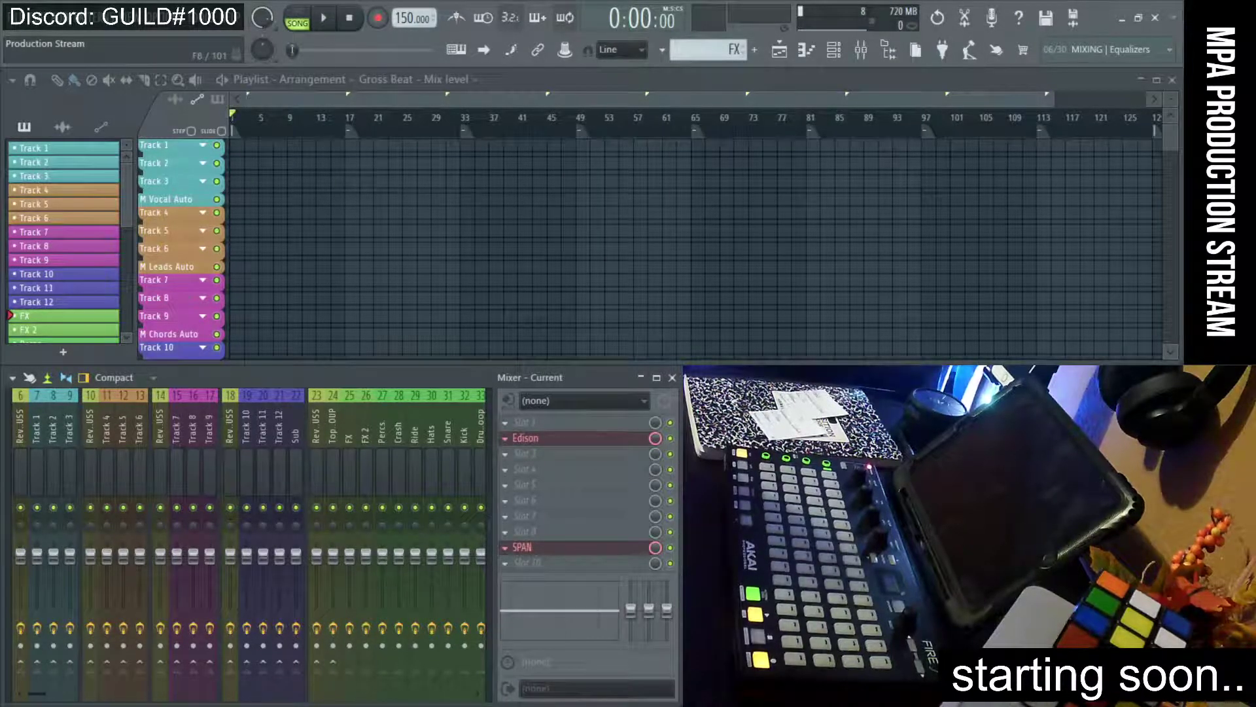
# Bring up the stream chat window to read the viewers' messages and move it out of the FL Studio view
pyautogui.hotkey('alt', 'Tab')
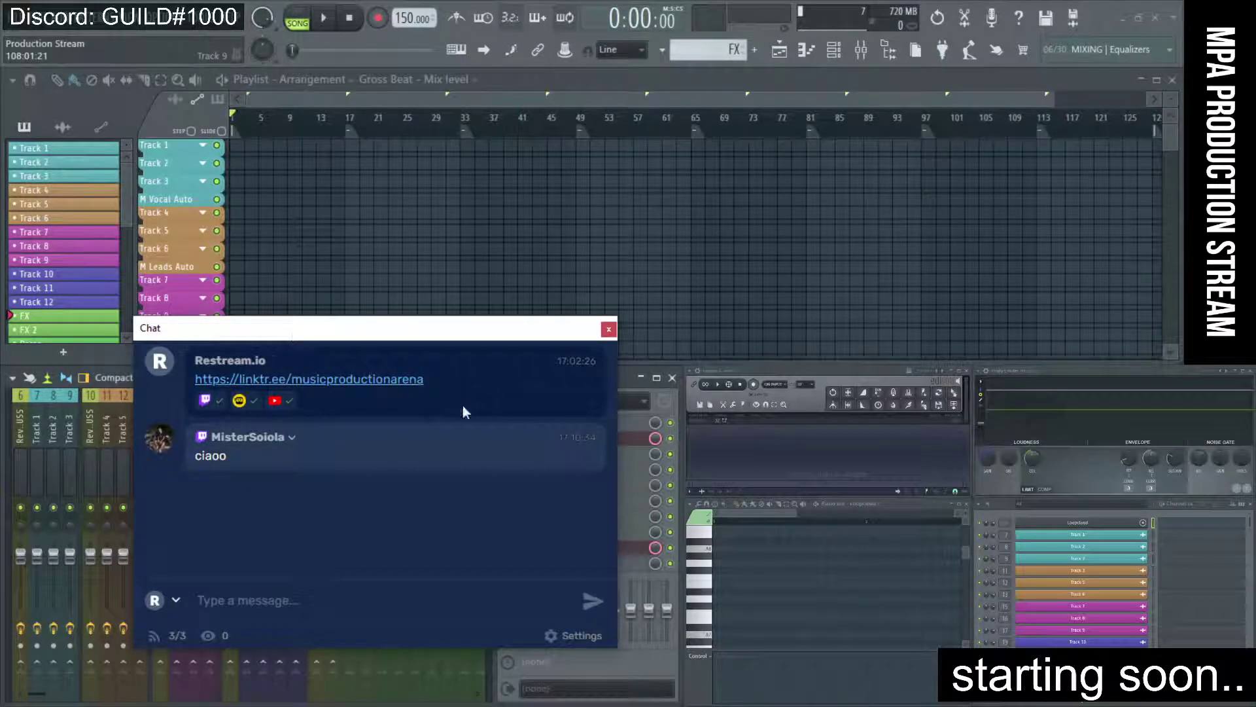
pyautogui.hotkey('alt', 'Tab')
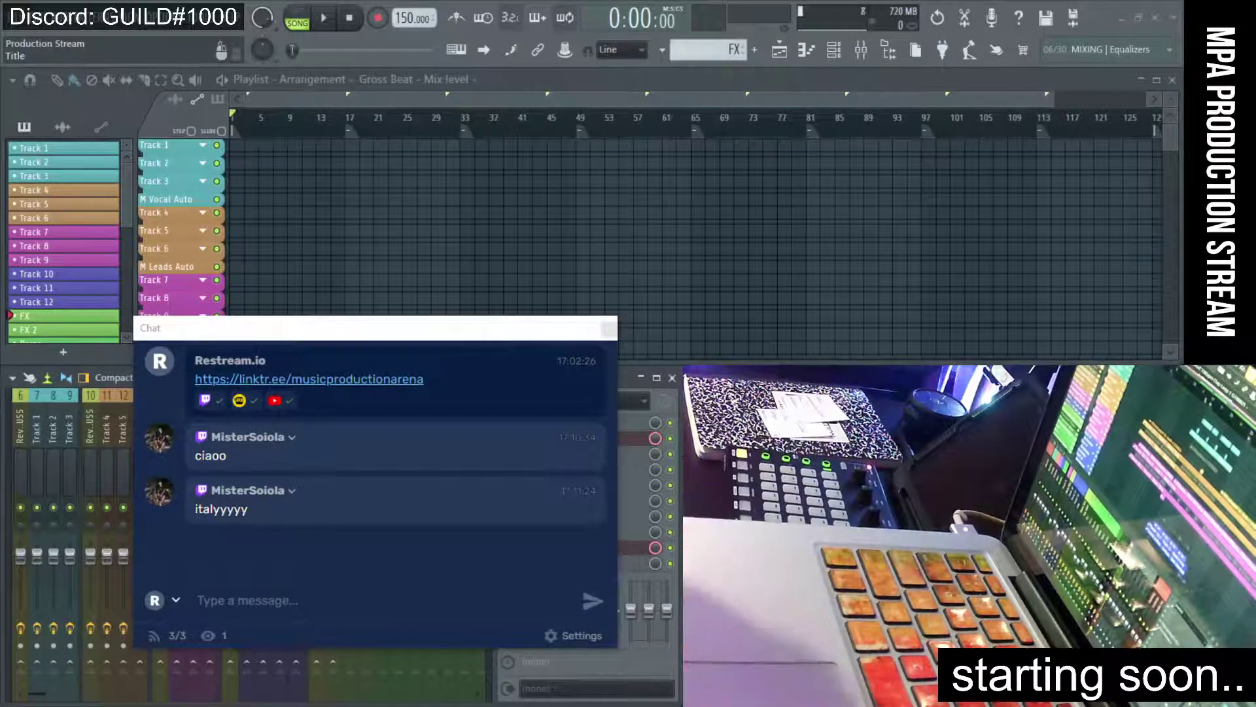
pyautogui.click(333, 335)
pyautogui.moveTo(332, 335); pyautogui.dragTo(835, 386)
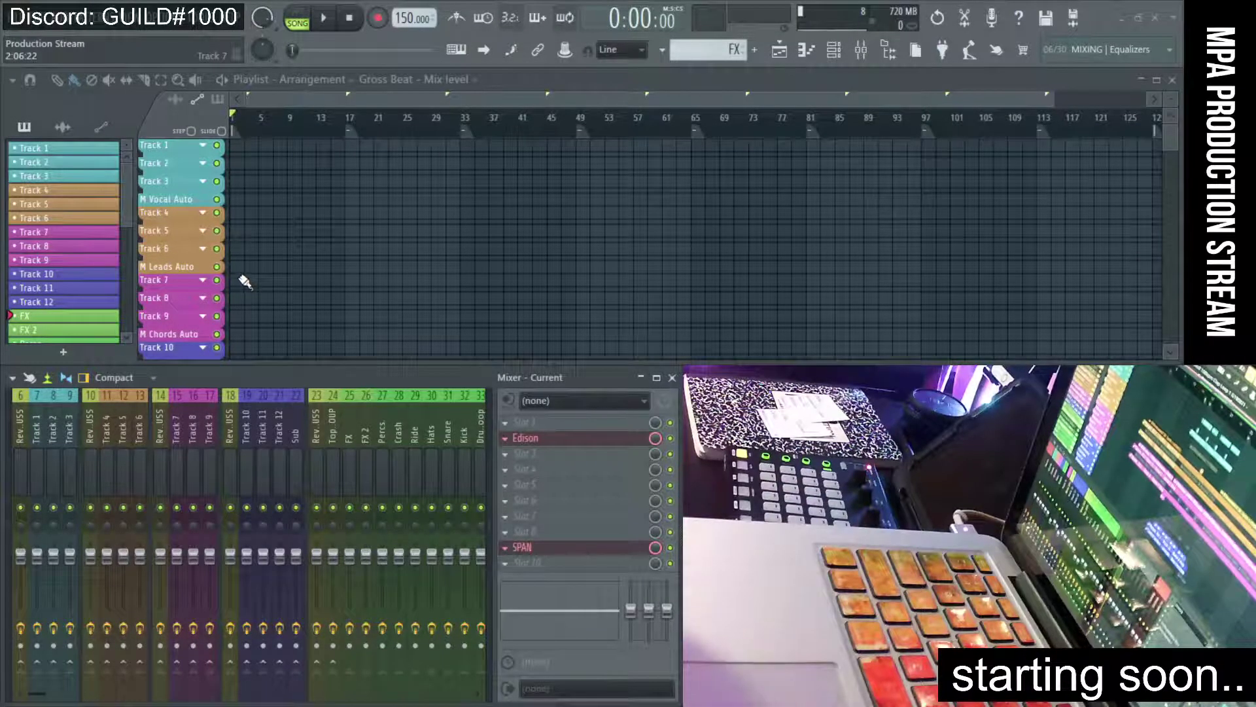
# Open the first project listed in the Collab 7 (season 1) folder of the MPA Community Collabs Season 1 directory
pyautogui.click(20, 16)
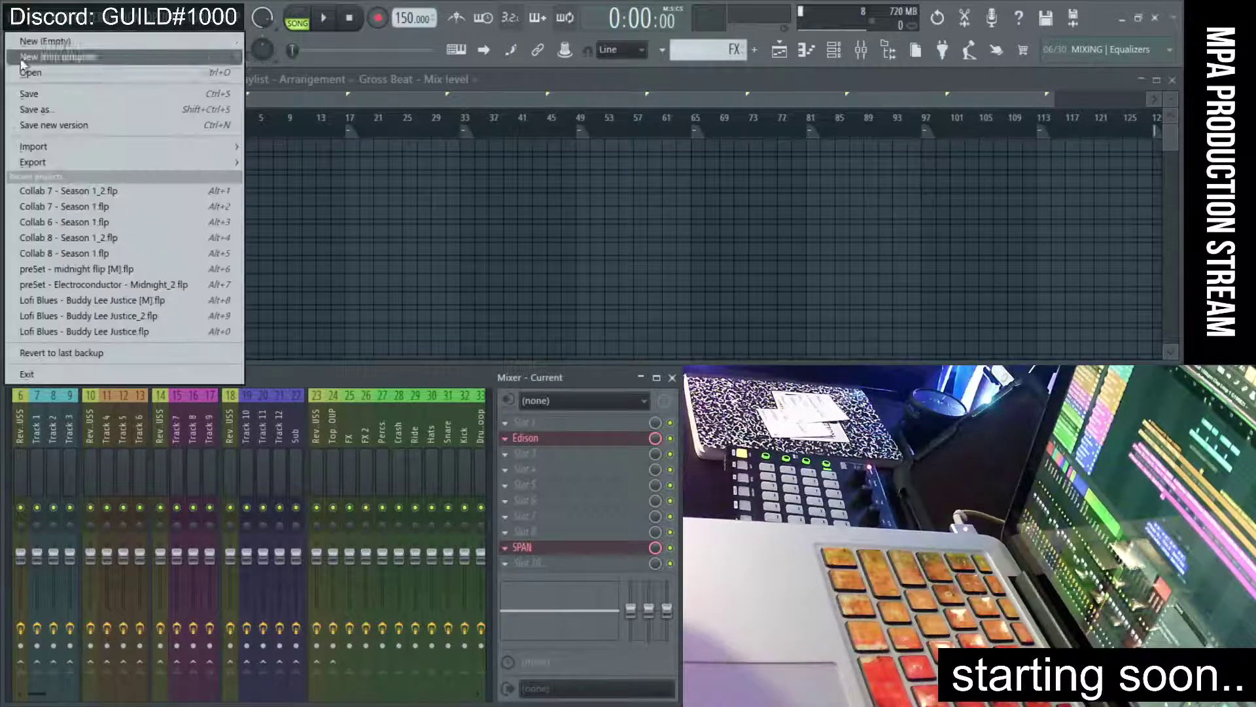
pyautogui.click(35, 94)
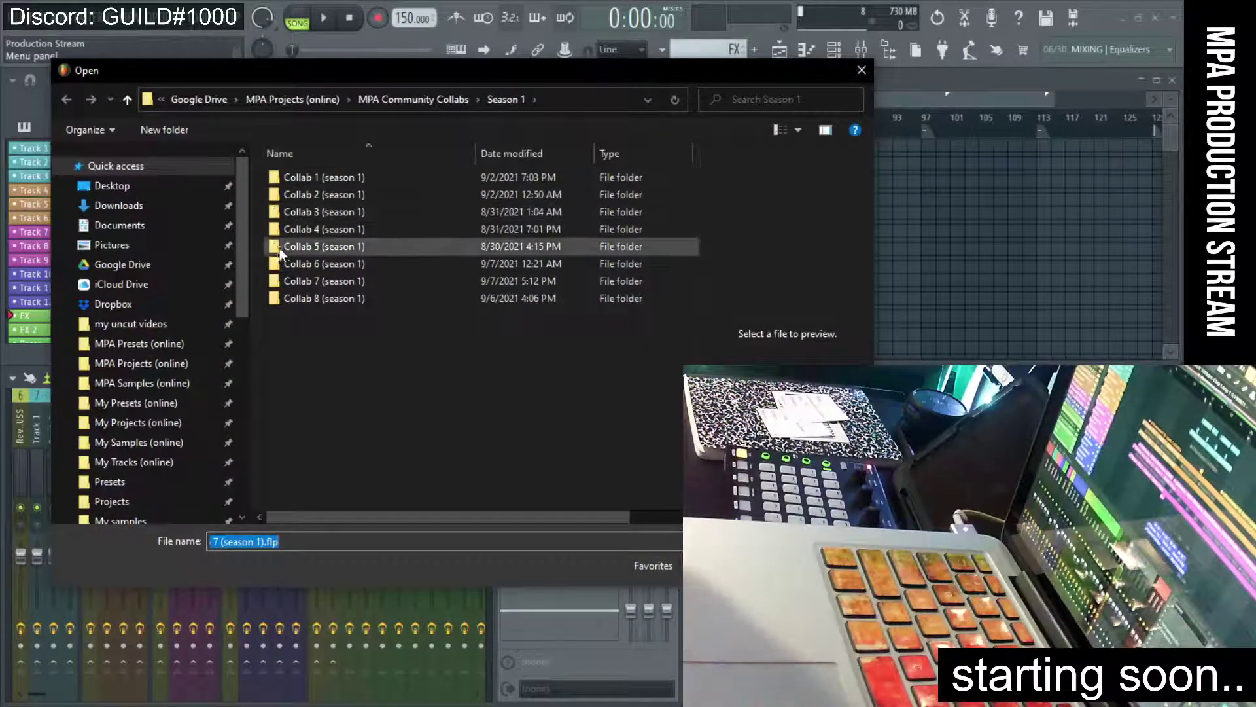
pyautogui.doubleClick(303, 213)
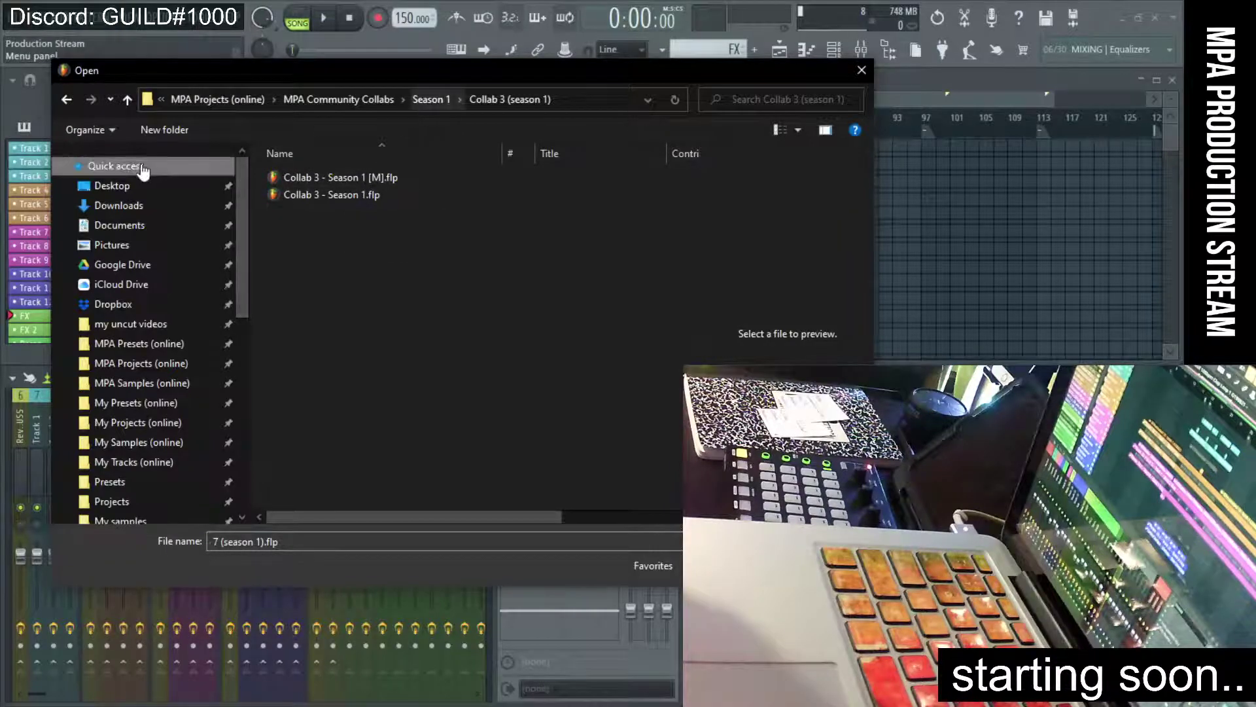
pyautogui.click(128, 99)
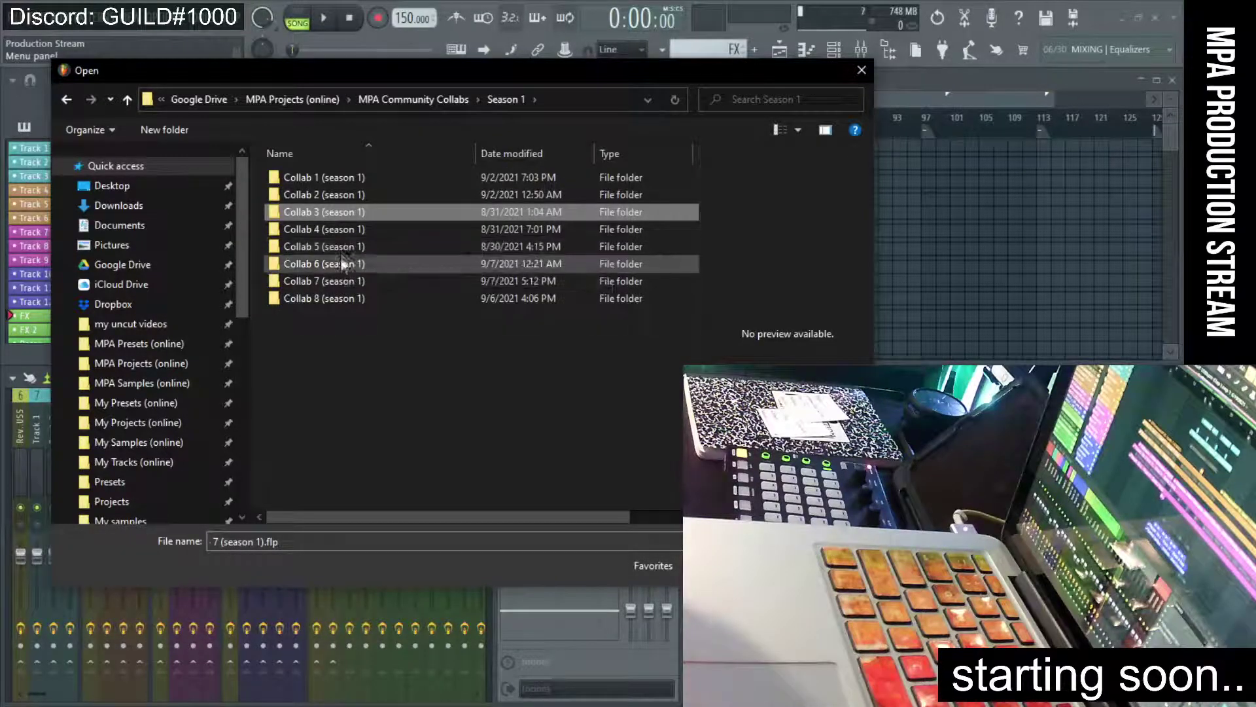
pyautogui.doubleClick(337, 280)
pyautogui.click(339, 182)
pyautogui.doubleClick(332, 181)
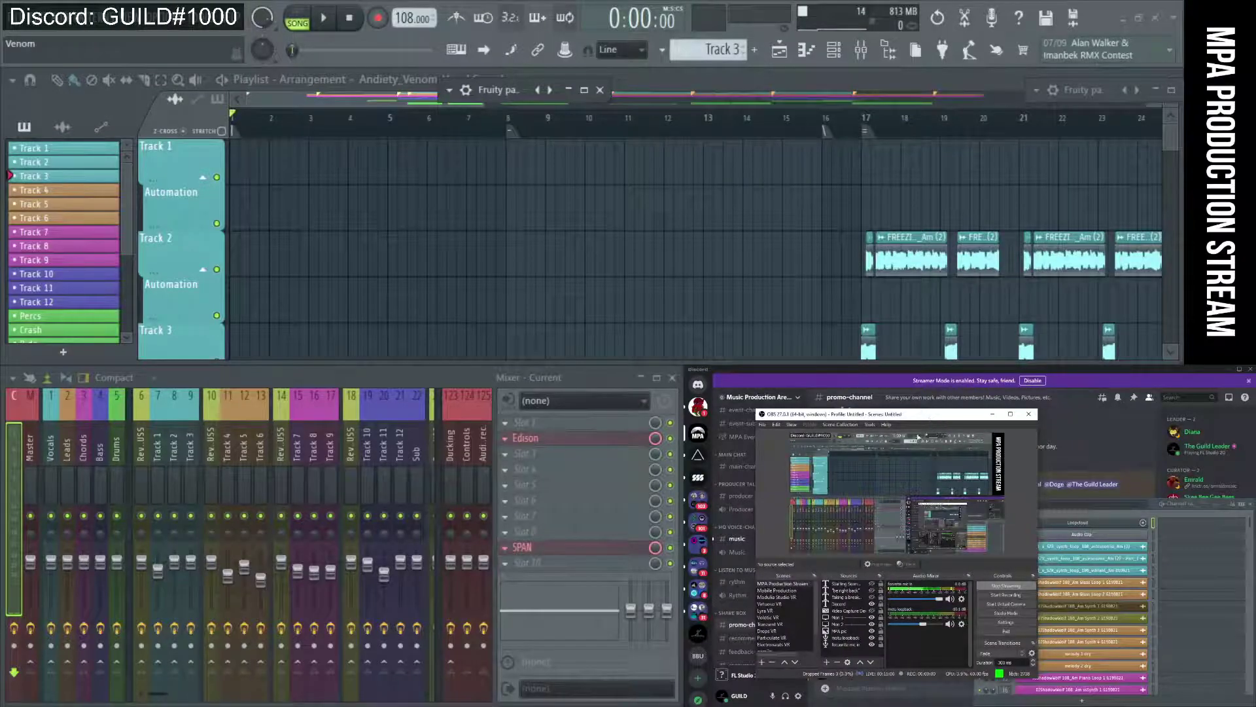
# Bring up the stream chat, highlight the end of the message about the Italian producer, and switch to Spotify
pyautogui.hotkey('alt', 'Tab')
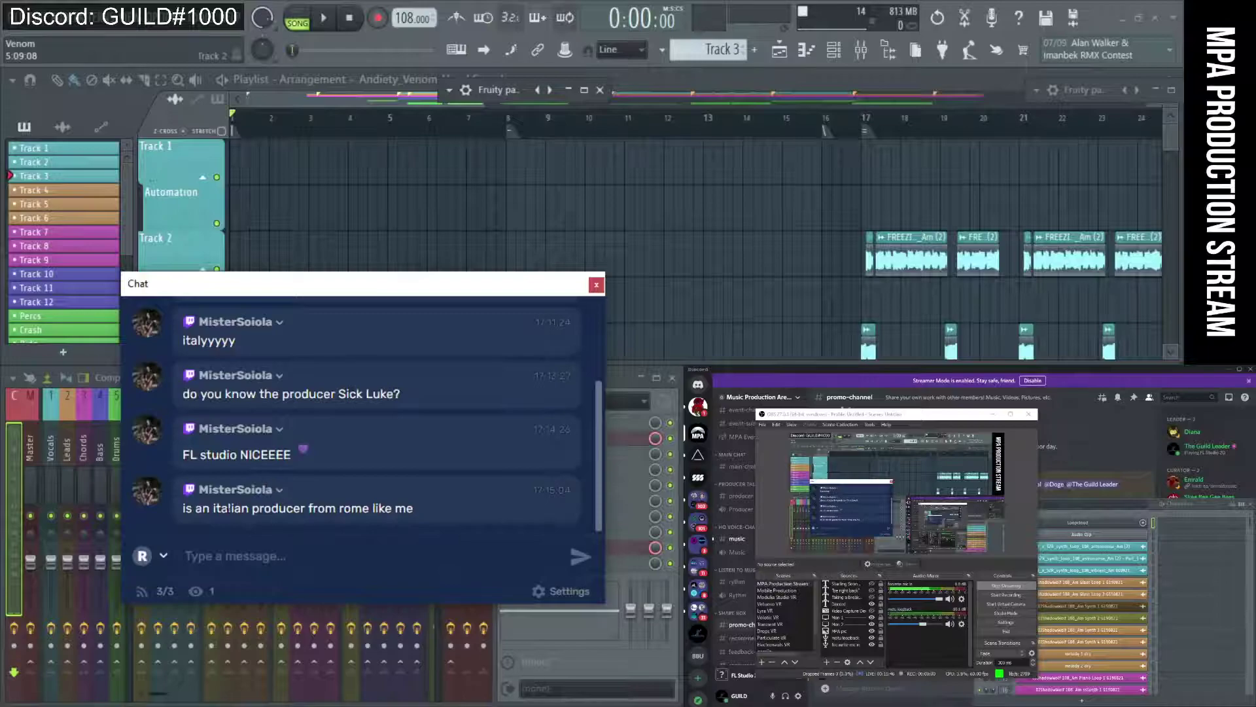
pyautogui.moveTo(251, 509); pyautogui.dragTo(435, 523)
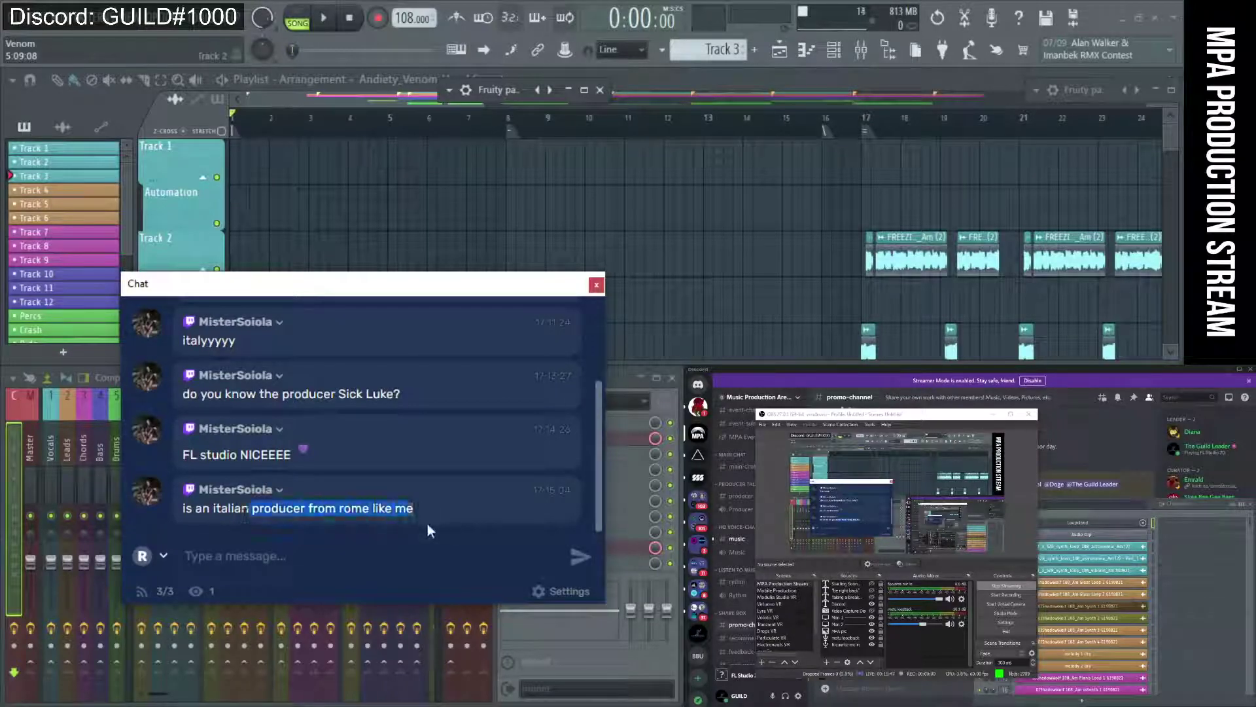
pyautogui.click(587, 174)
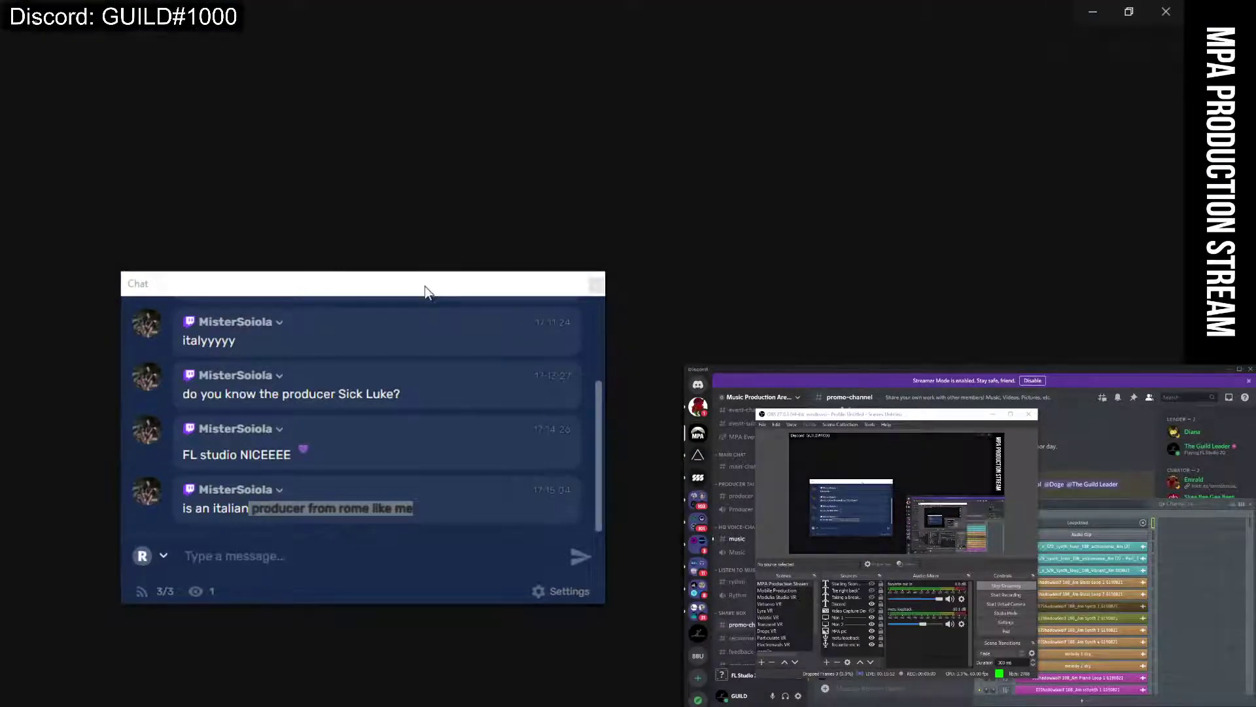
# Clear the view by moving the chat window aside, disabling the OBS preview and minimizing OBS
pyautogui.moveTo(425, 285); pyautogui.dragTo(927, 296)
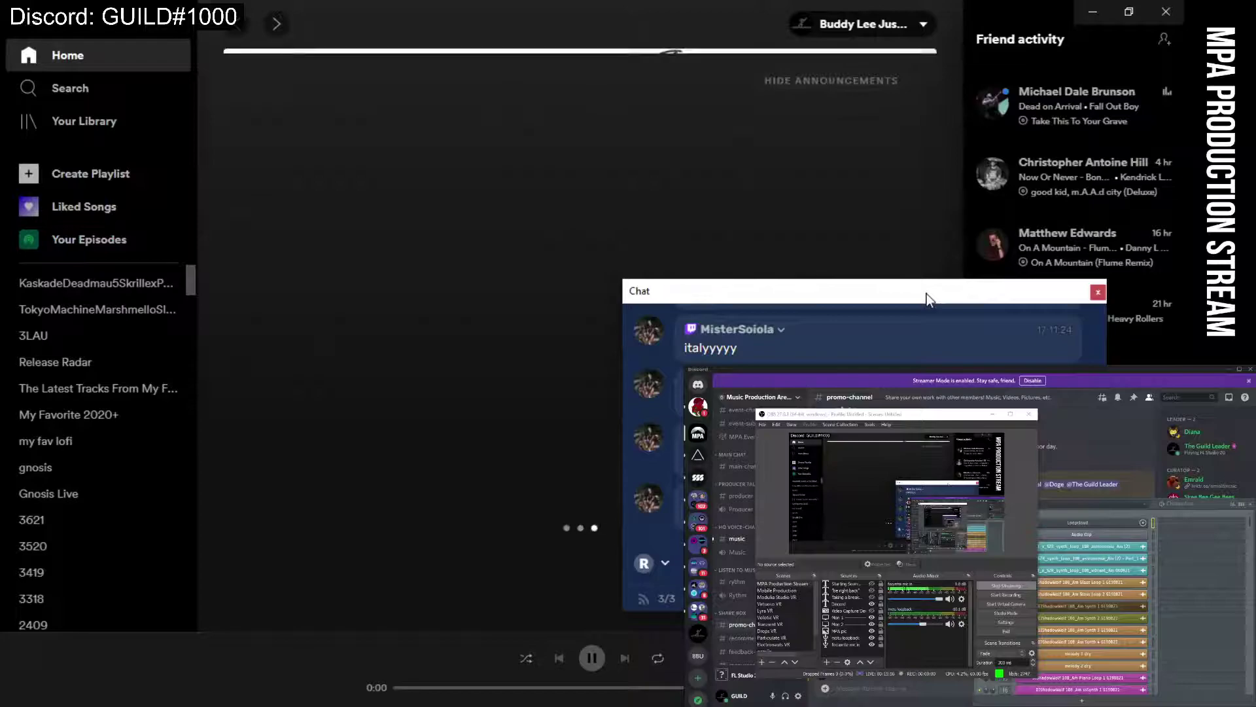
pyautogui.click(1058, 507)
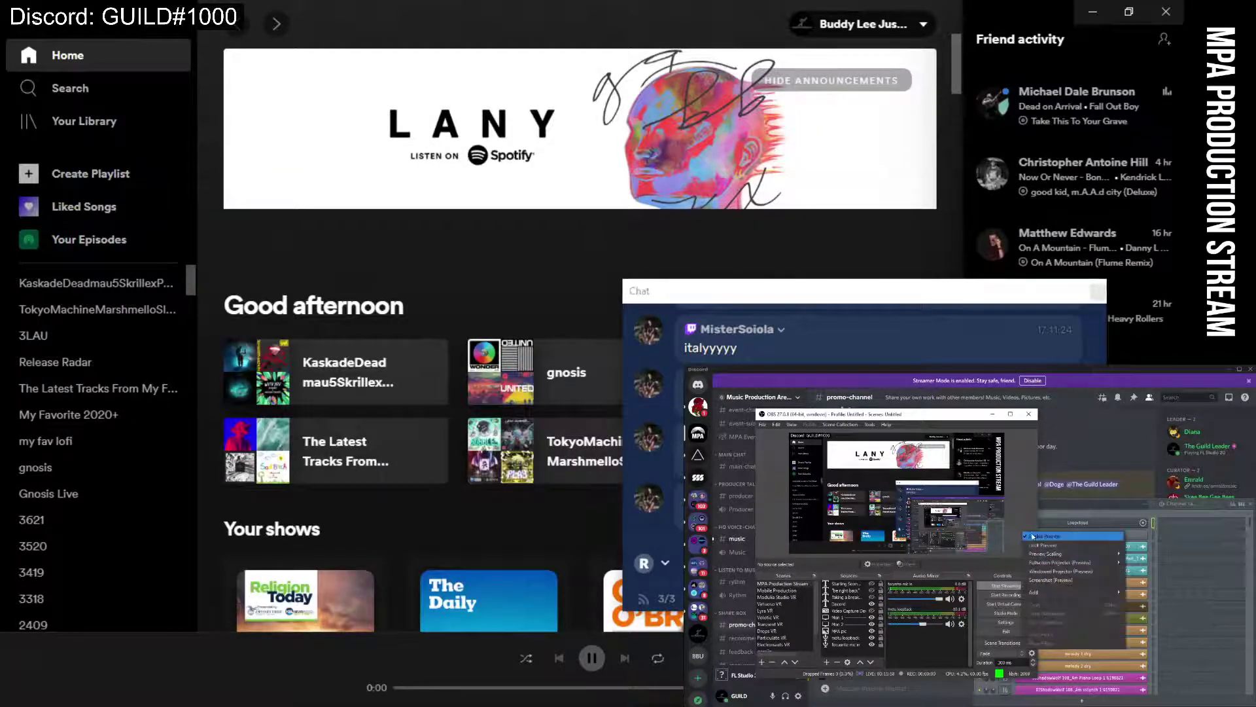
pyautogui.moveTo(960, 411); pyautogui.dragTo(952, 499)
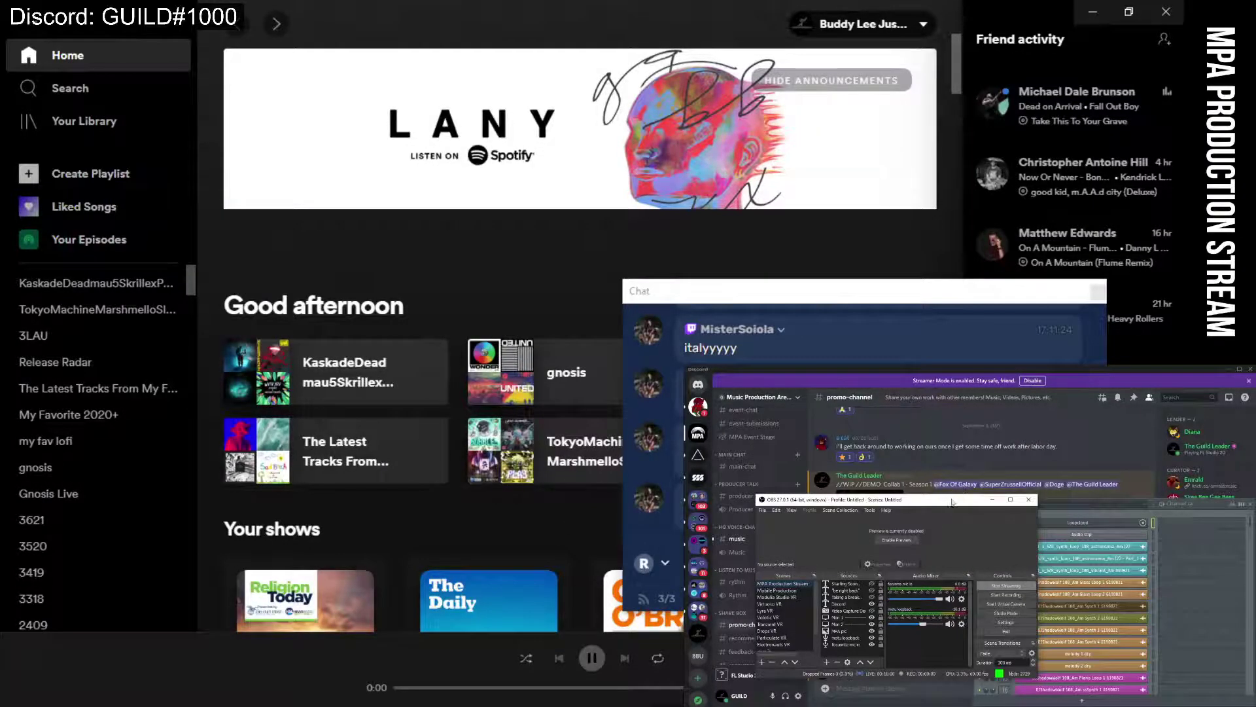
pyautogui.click(953, 501)
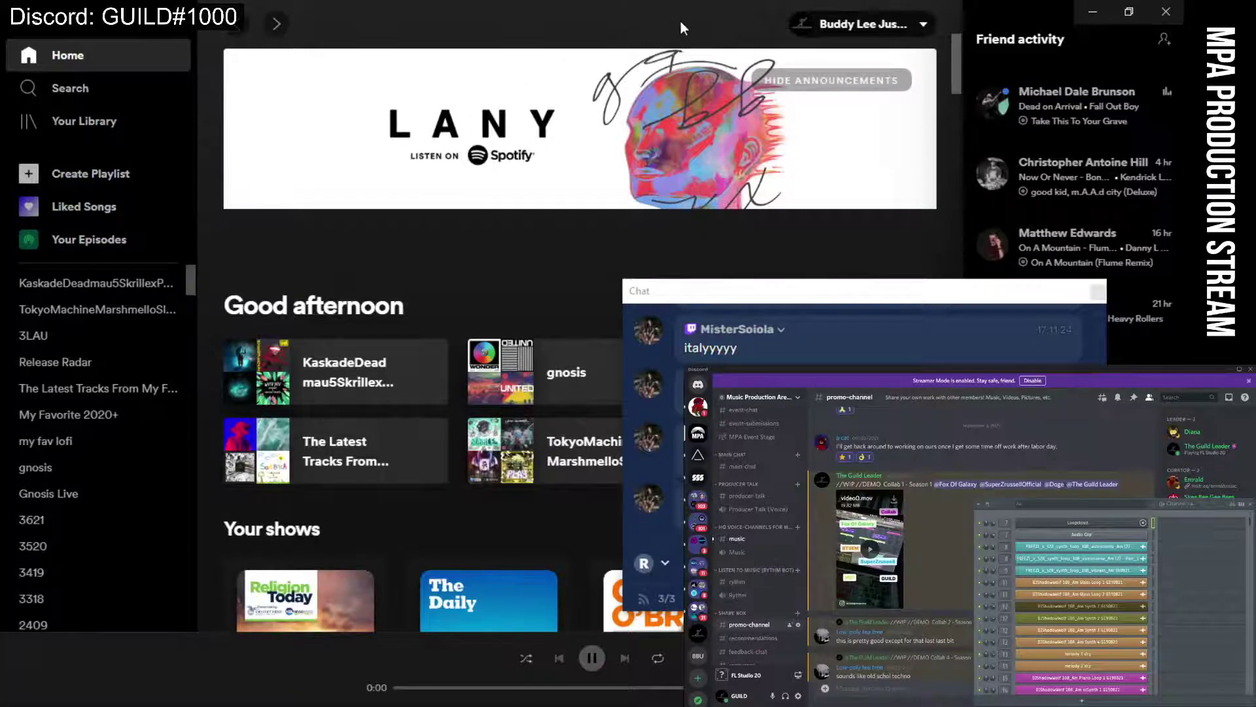
# Search Spotify for "sick luke" and open the Sick Luke artist page
pyautogui.click(65, 88)
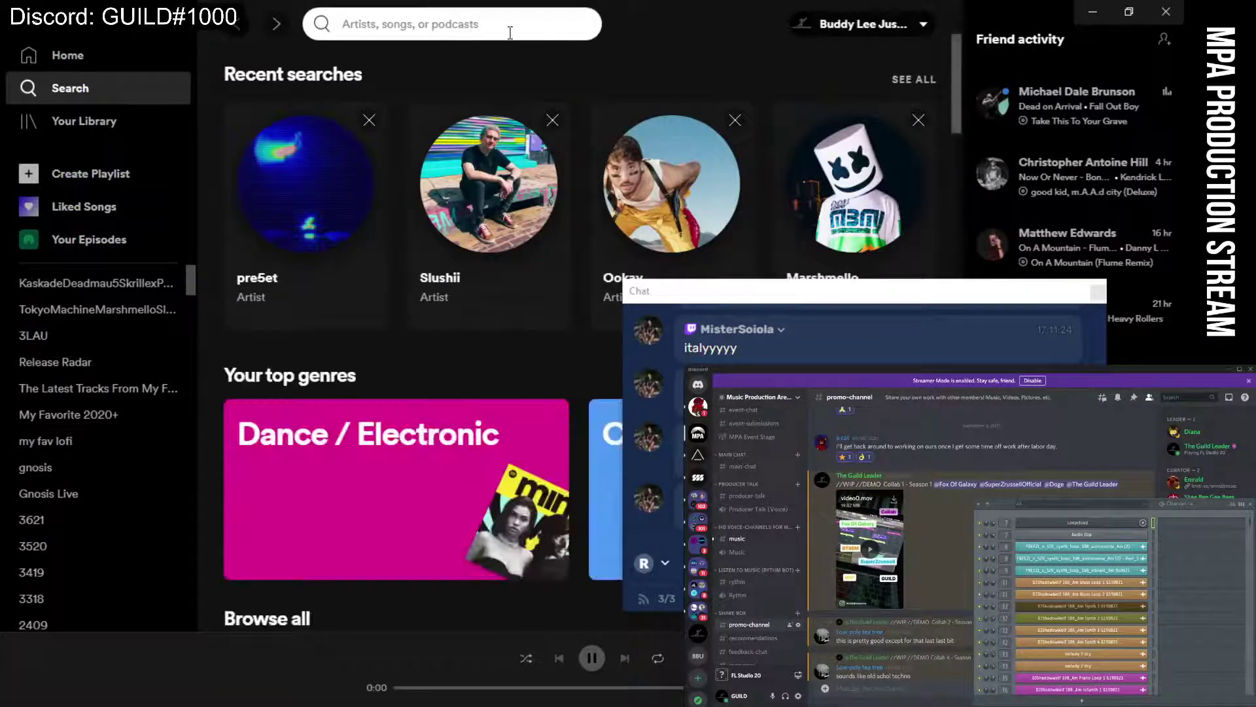
pyautogui.write('sick ')
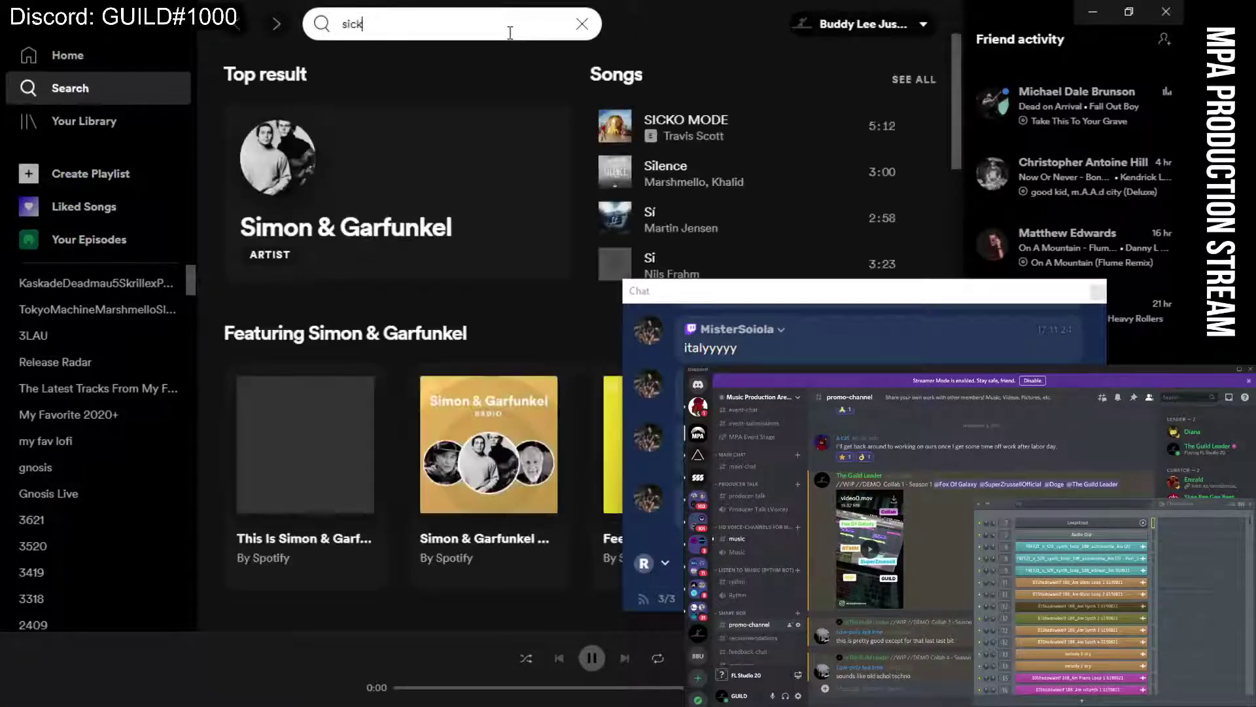
pyautogui.write('luke')
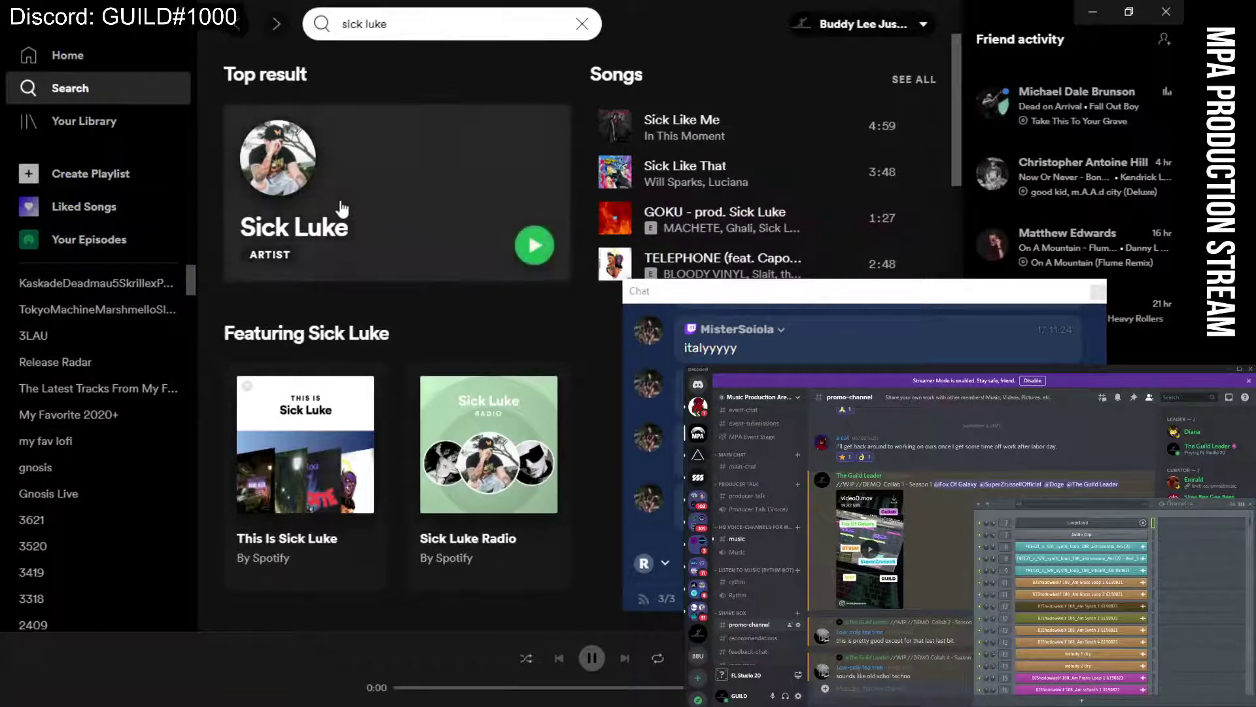
pyautogui.click(313, 229)
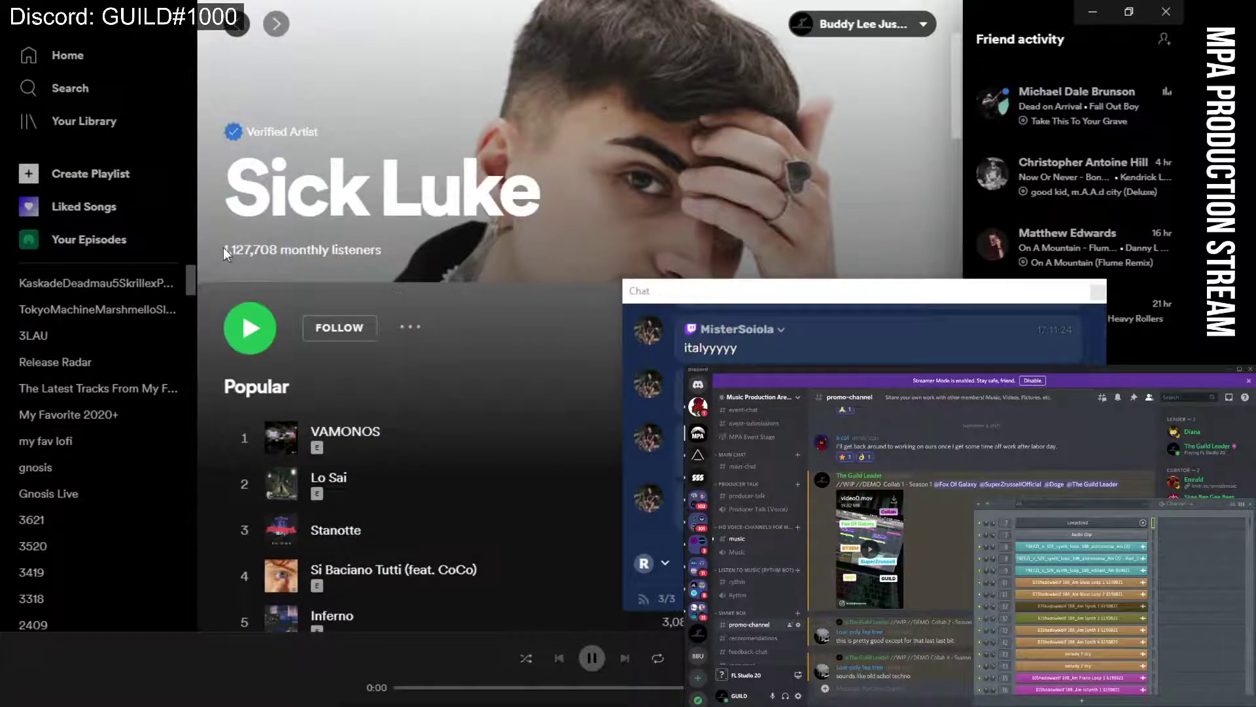
# Add Sick Luke's popular track VAMONOS to a new playlist and close the Spotify window
pyautogui.scroll(-3, 419, 334)
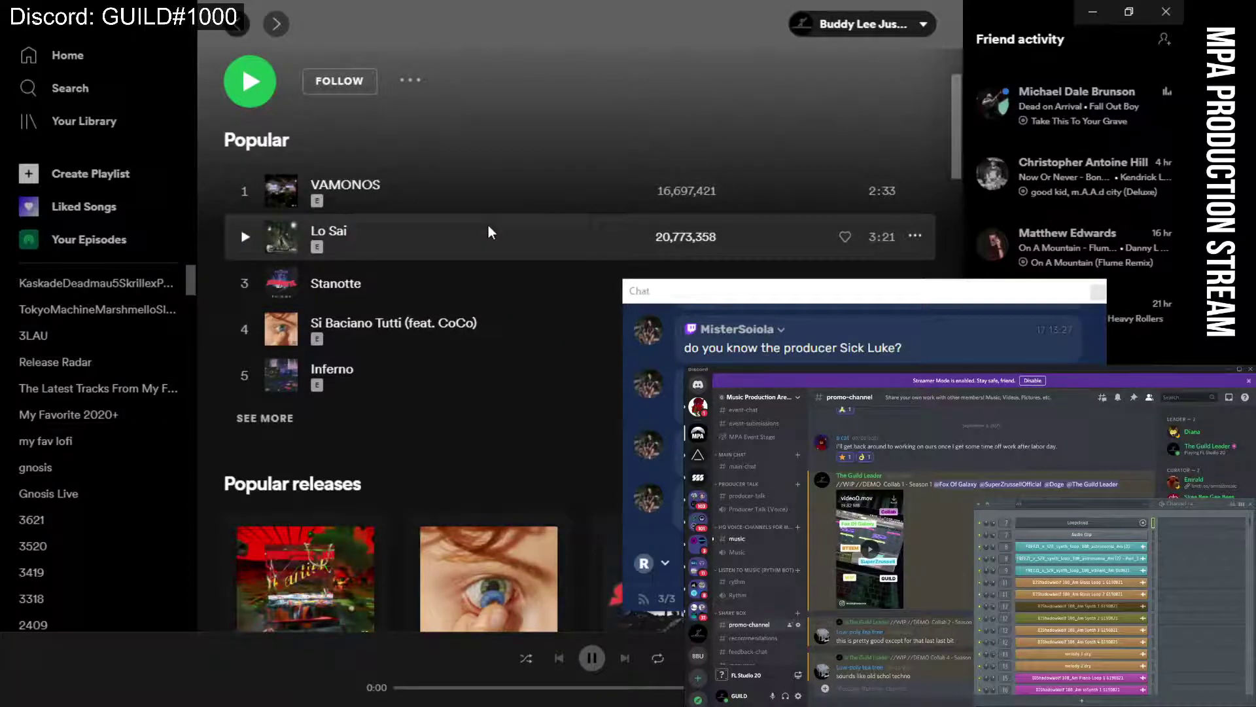
pyautogui.scroll(-3, 497, 321)
pyautogui.scroll(6, 497, 323)
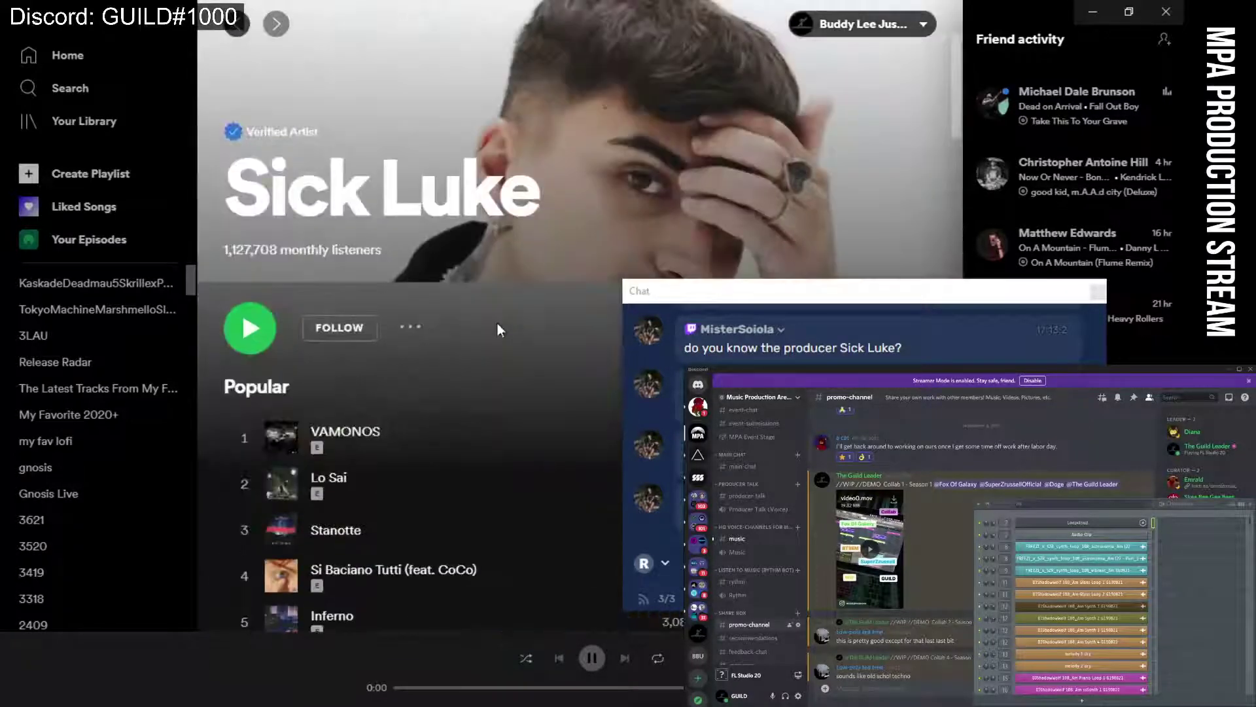
pyautogui.scroll(-3, 497, 323)
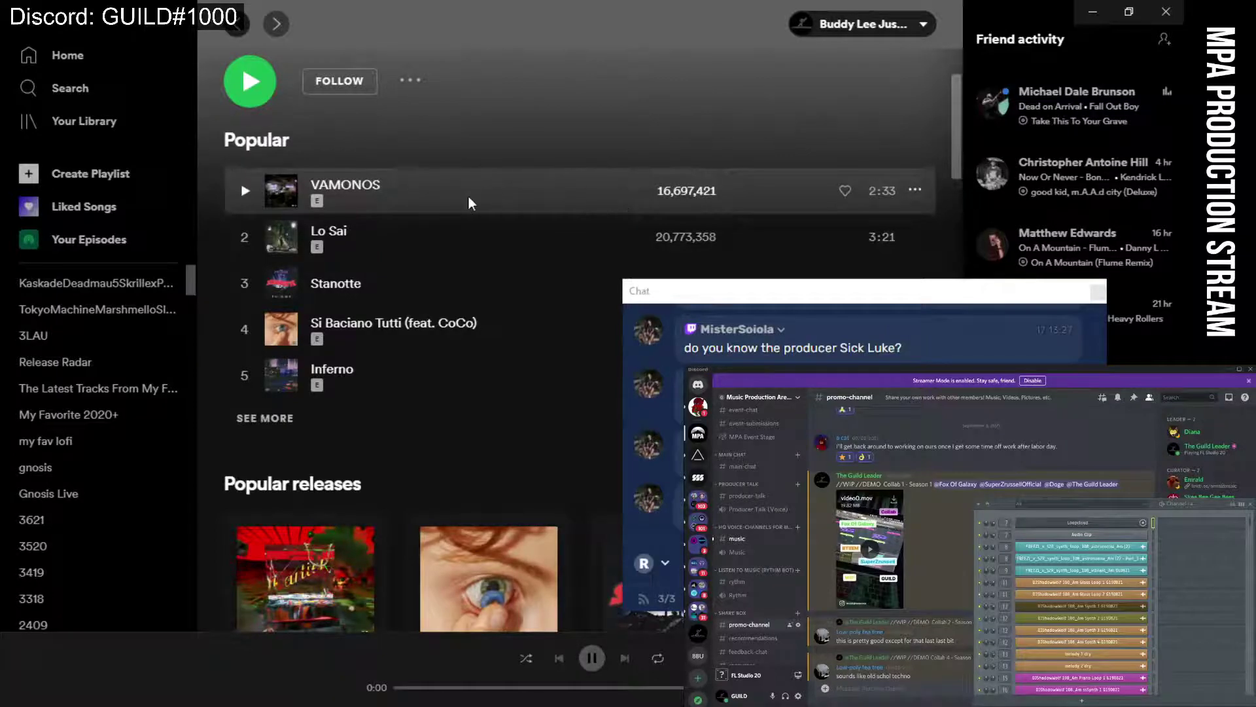
pyautogui.click(914, 189)
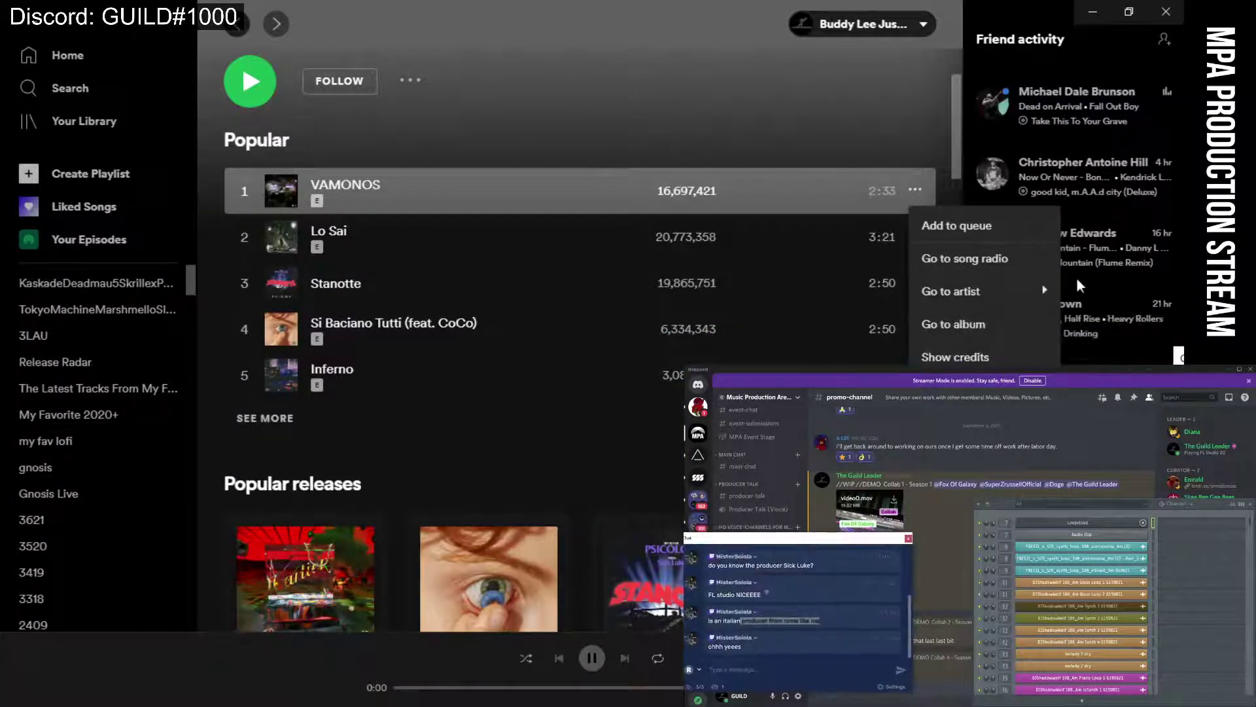
pyautogui.moveTo(981, 422)
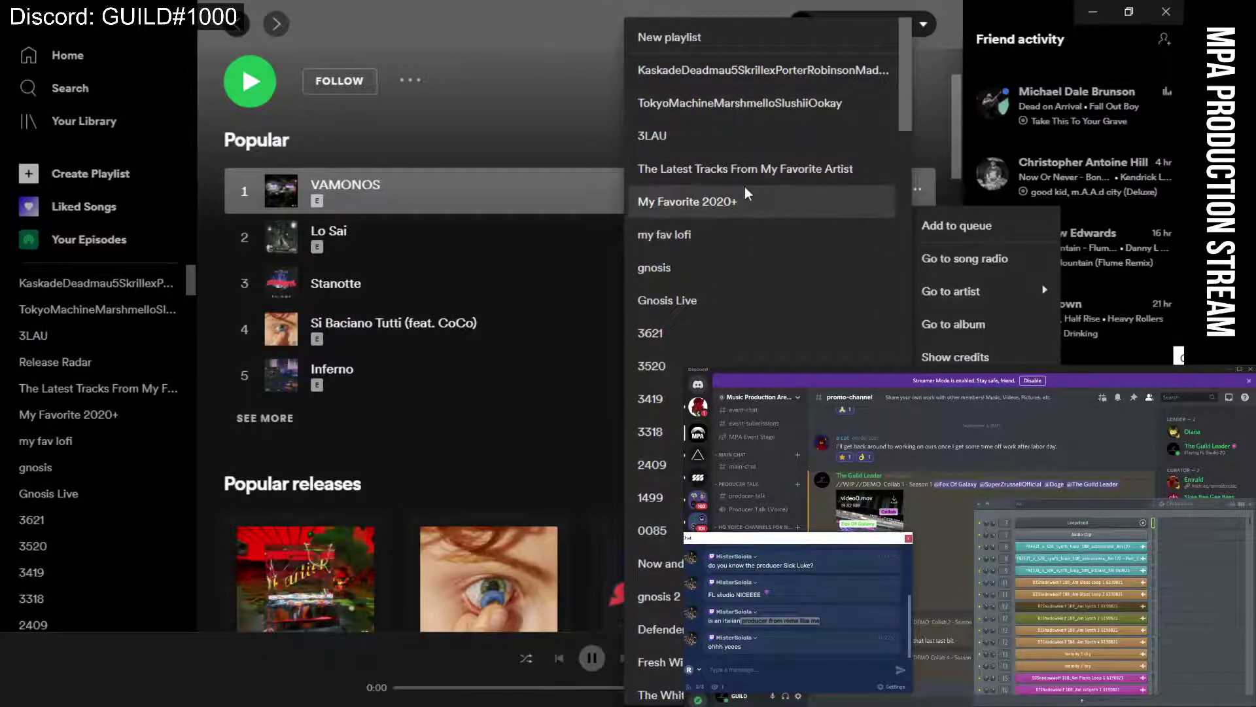
pyautogui.scroll(-10, 729, 206)
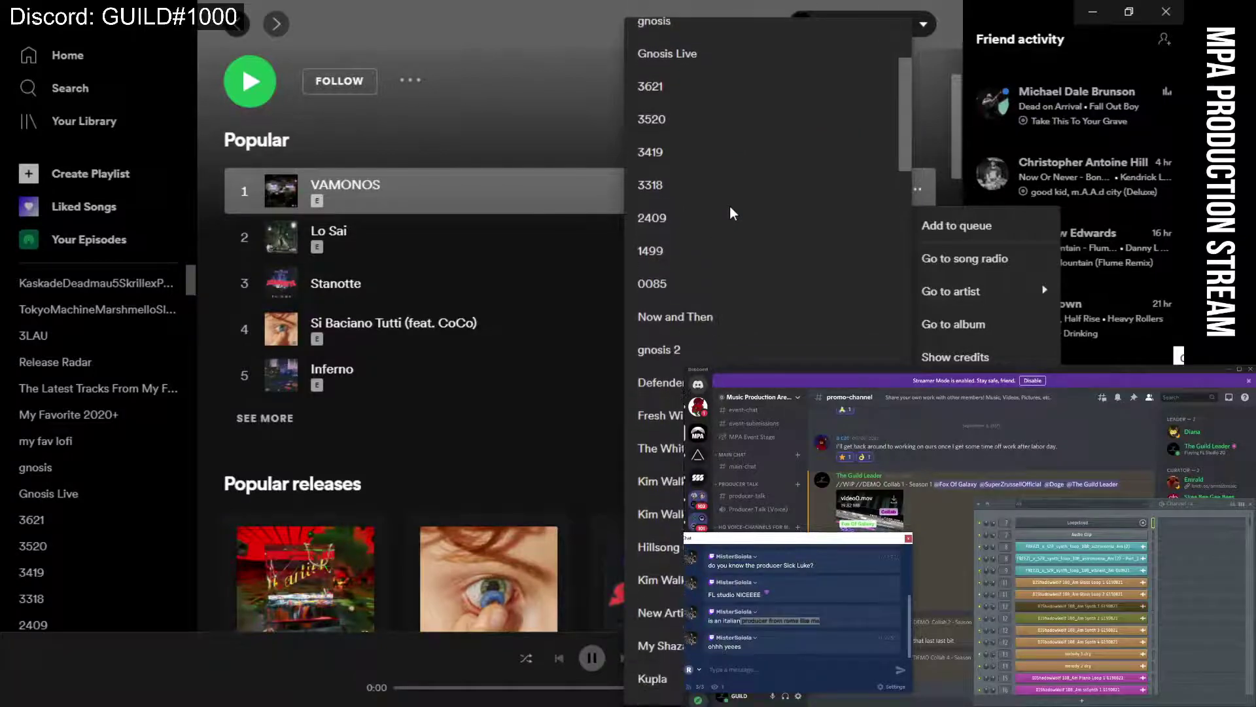
pyautogui.scroll(-3, 729, 206)
pyautogui.scroll(11, 729, 207)
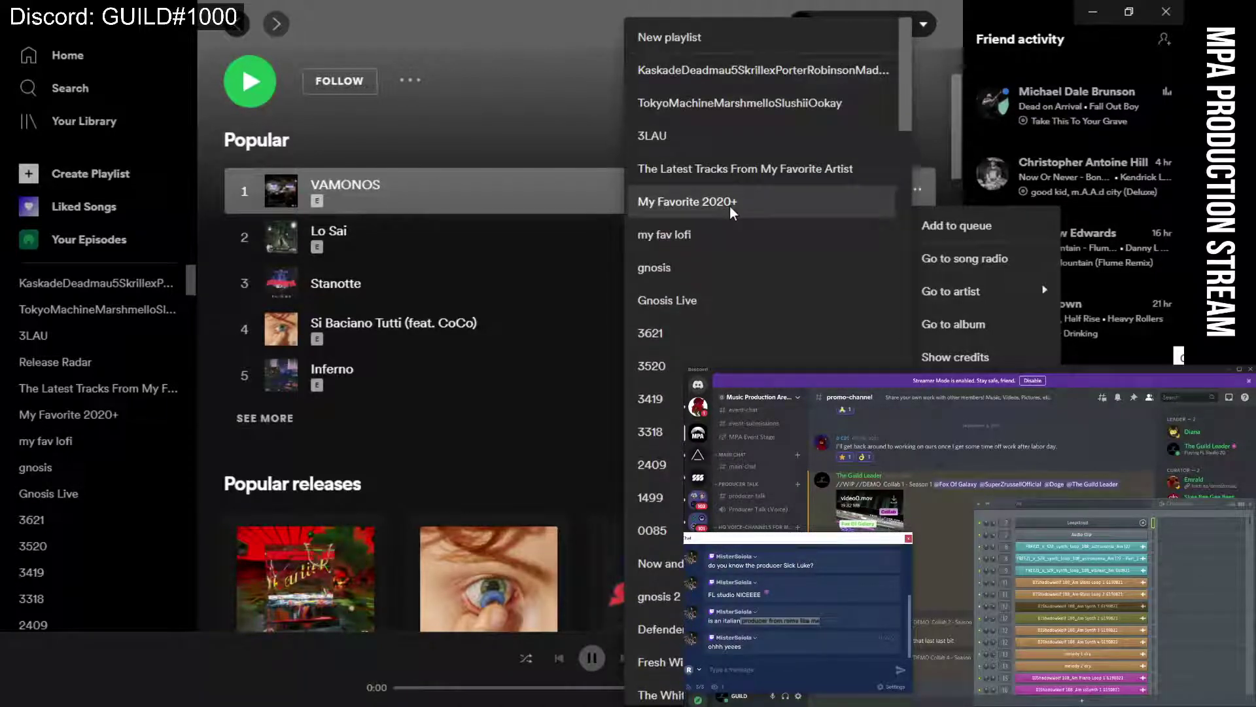
pyautogui.click(739, 39)
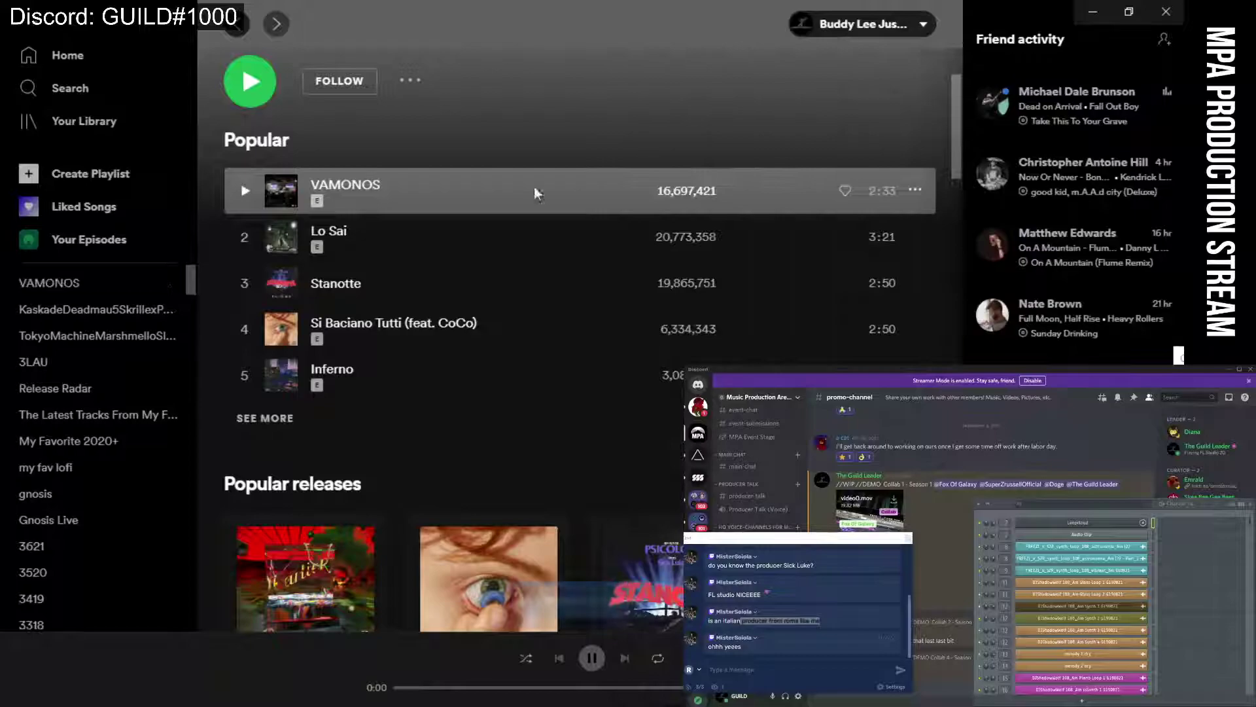
pyautogui.click(1166, 13)
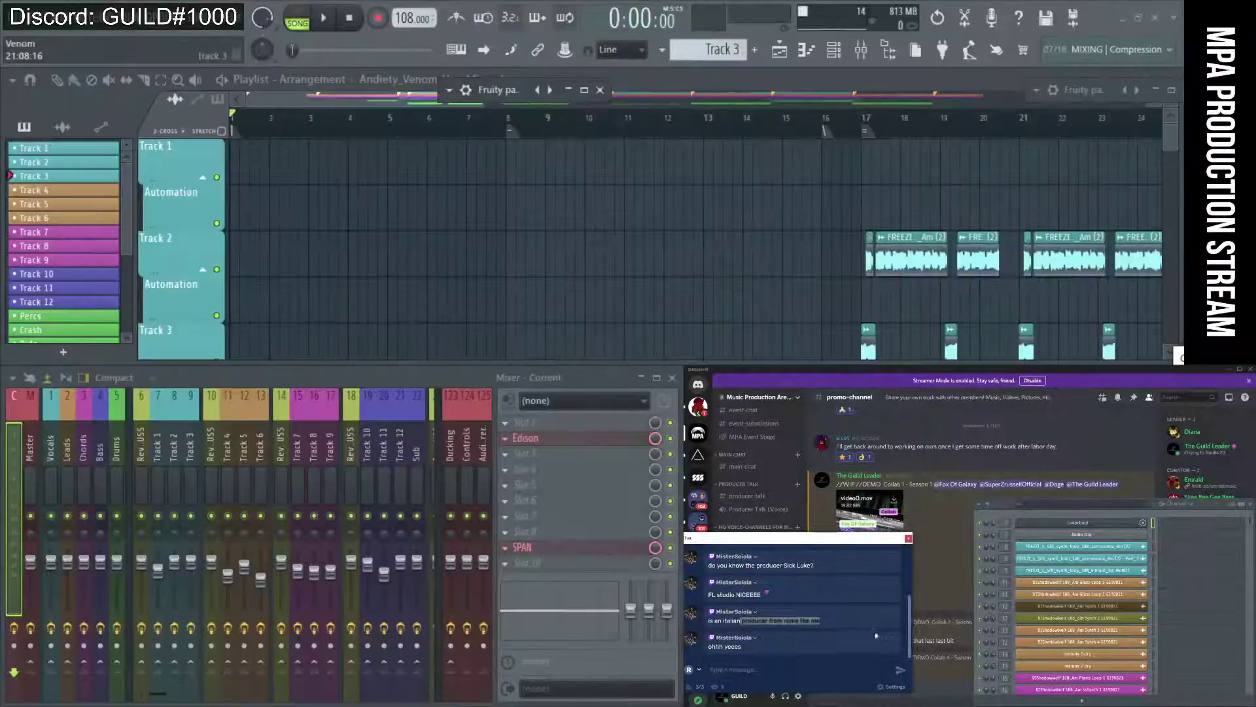
# Bring the chat window into full view over the playlist, read the newest viewer messages, and clear the window away
pyautogui.moveTo(781, 545); pyautogui.dragTo(543, 544)
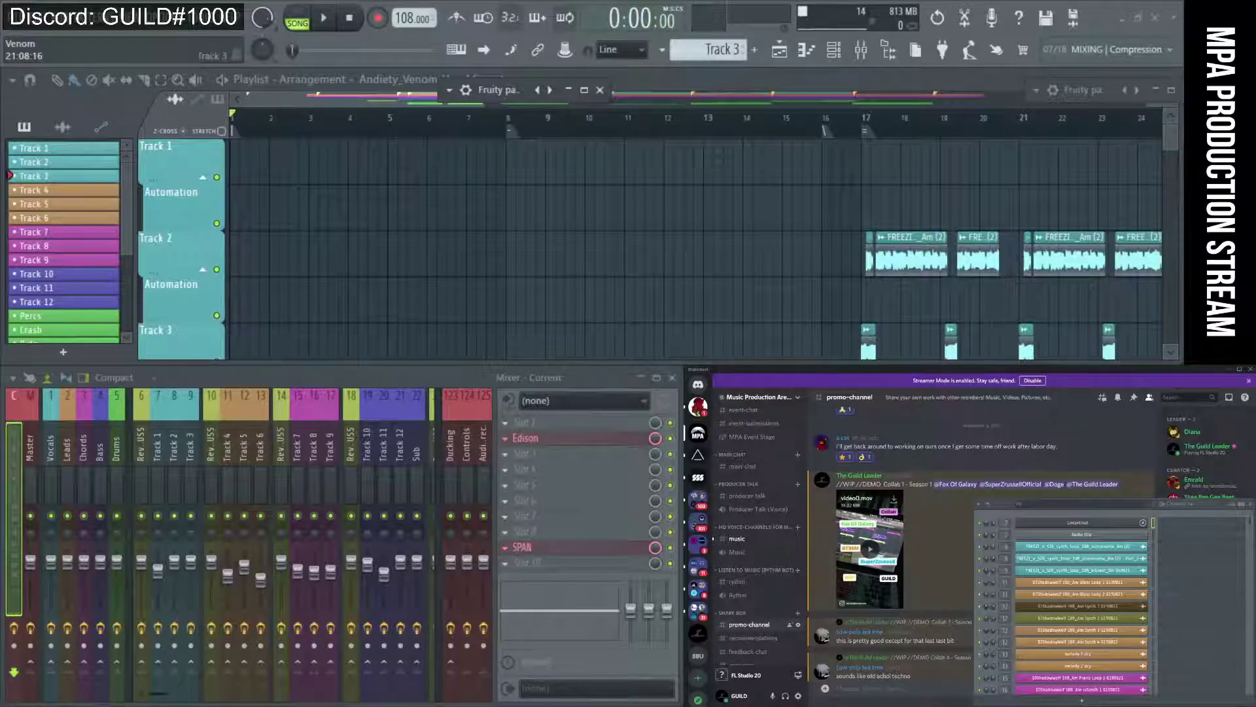
pyautogui.moveTo(358, 551); pyautogui.dragTo(741, 342)
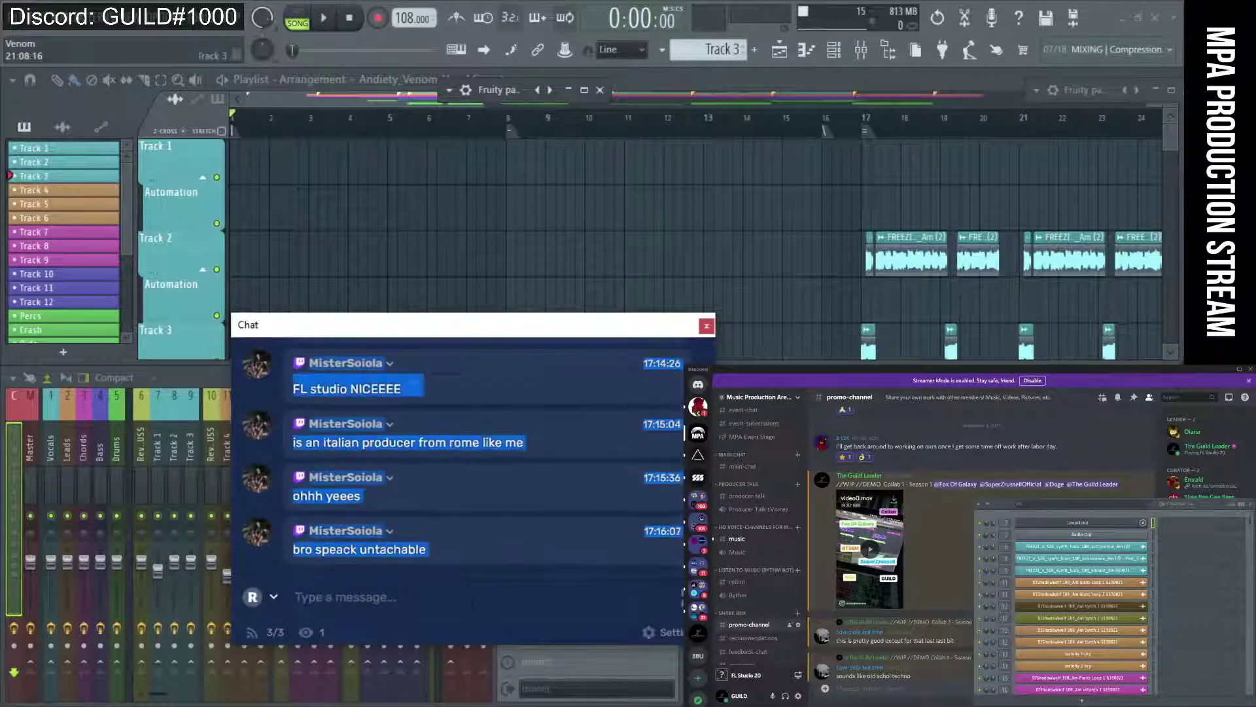
pyautogui.click(458, 359)
pyautogui.hotkey('alt', 'F4')
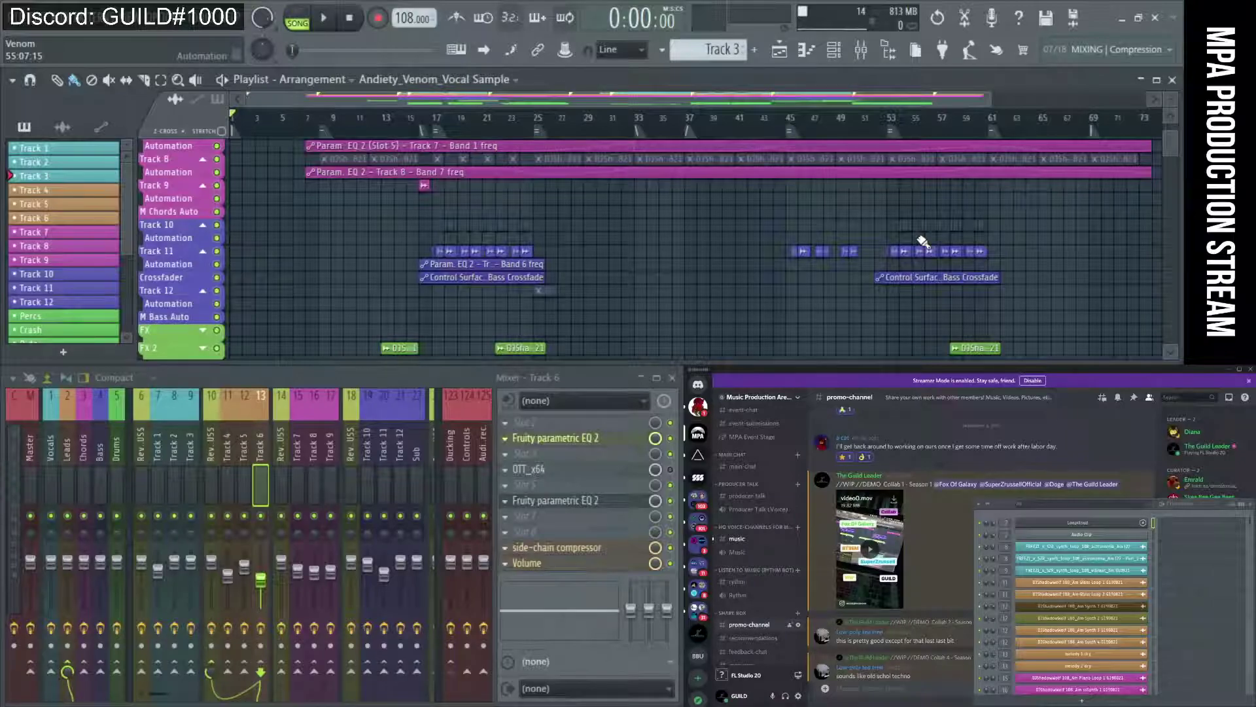
# In Discord, scroll through promo-channel, open the new direct message, highlight part of its last line, and put Discord away
pyautogui.scroll(-4, 892, 551)
pyautogui.scroll(-3, 892, 551)
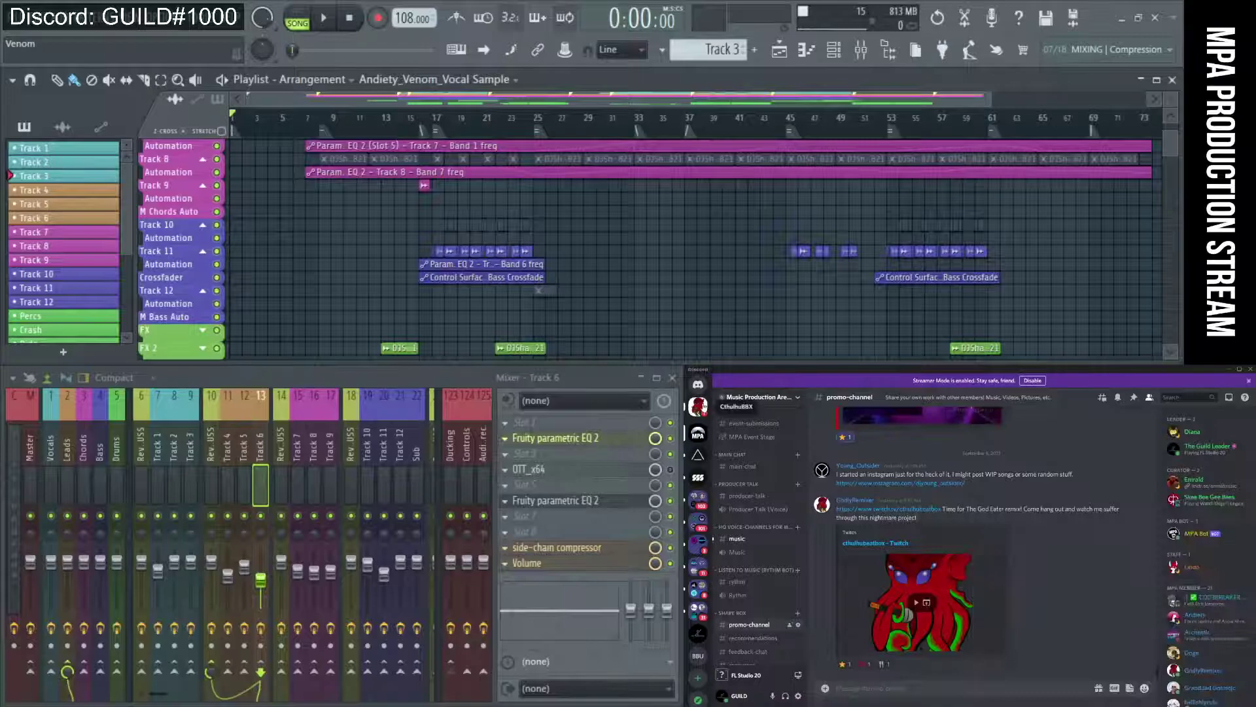
pyautogui.click(698, 406)
pyautogui.moveTo(864, 665); pyautogui.dragTo(900, 666)
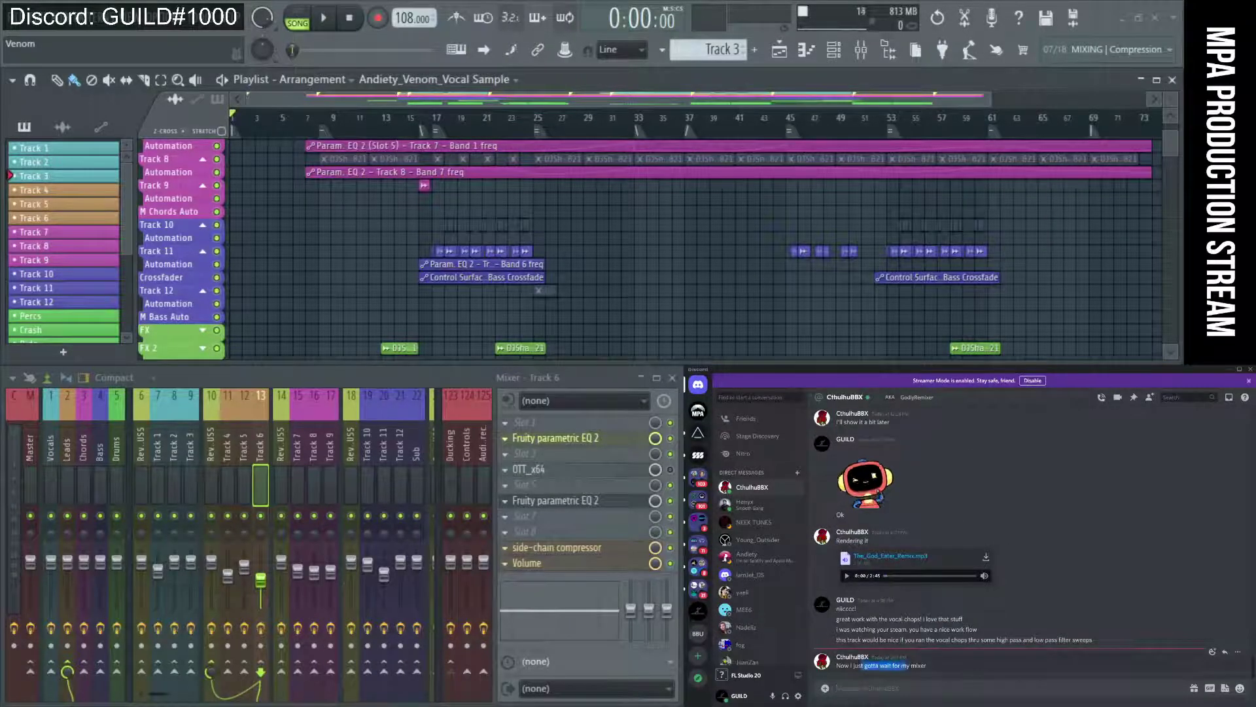
pyautogui.click(959, 666)
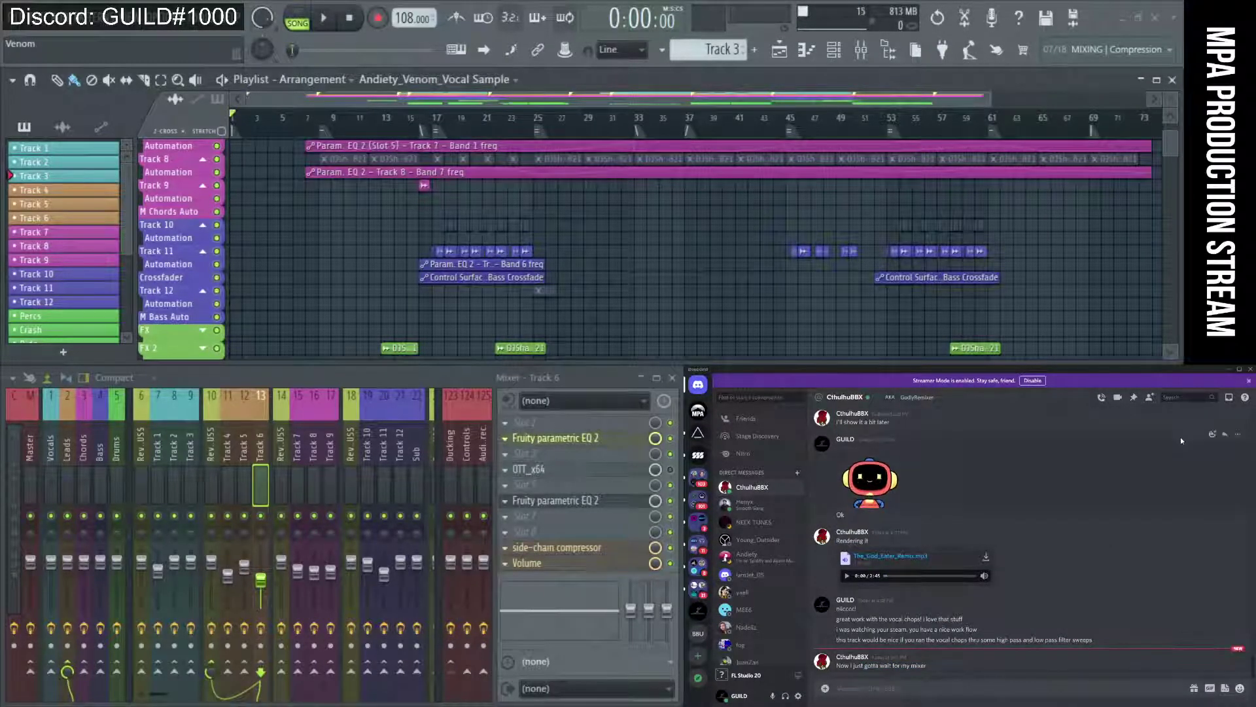
pyautogui.click(1251, 375)
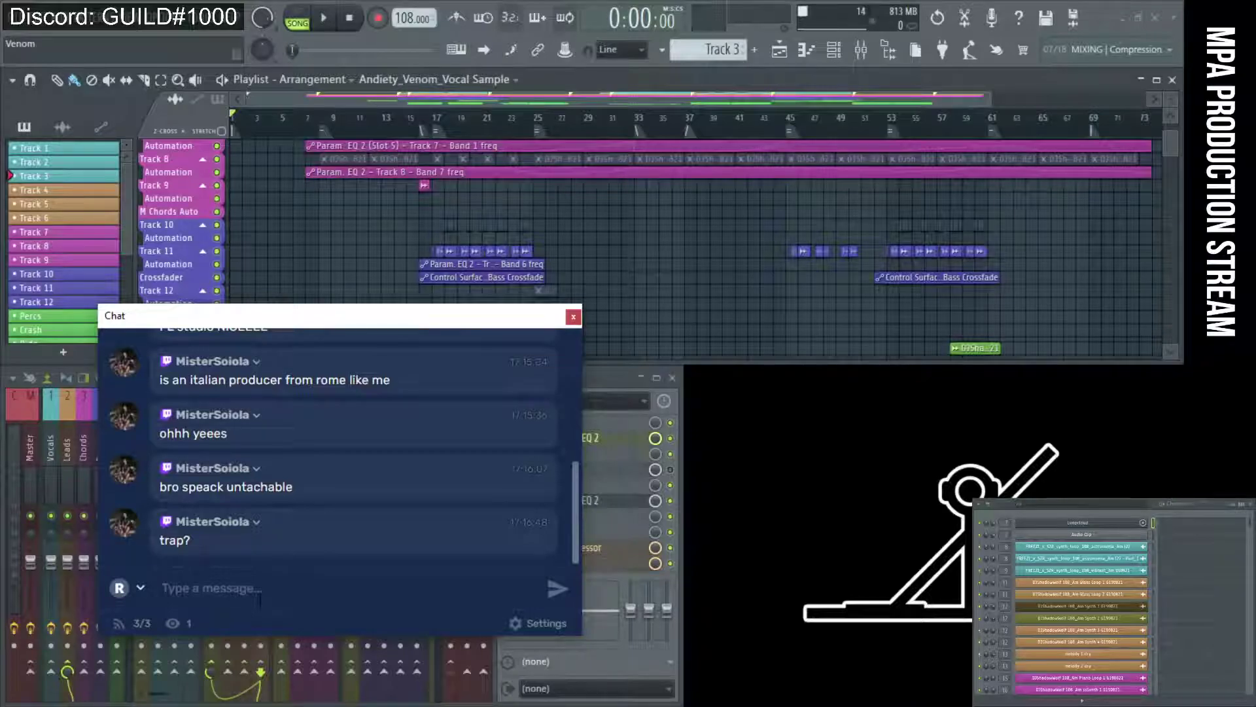
# Reposition the stream chat window, review the viewer messages from the first to the latest, and move the window out of view
pyautogui.moveTo(180, 318); pyautogui.dragTo(410, 306)
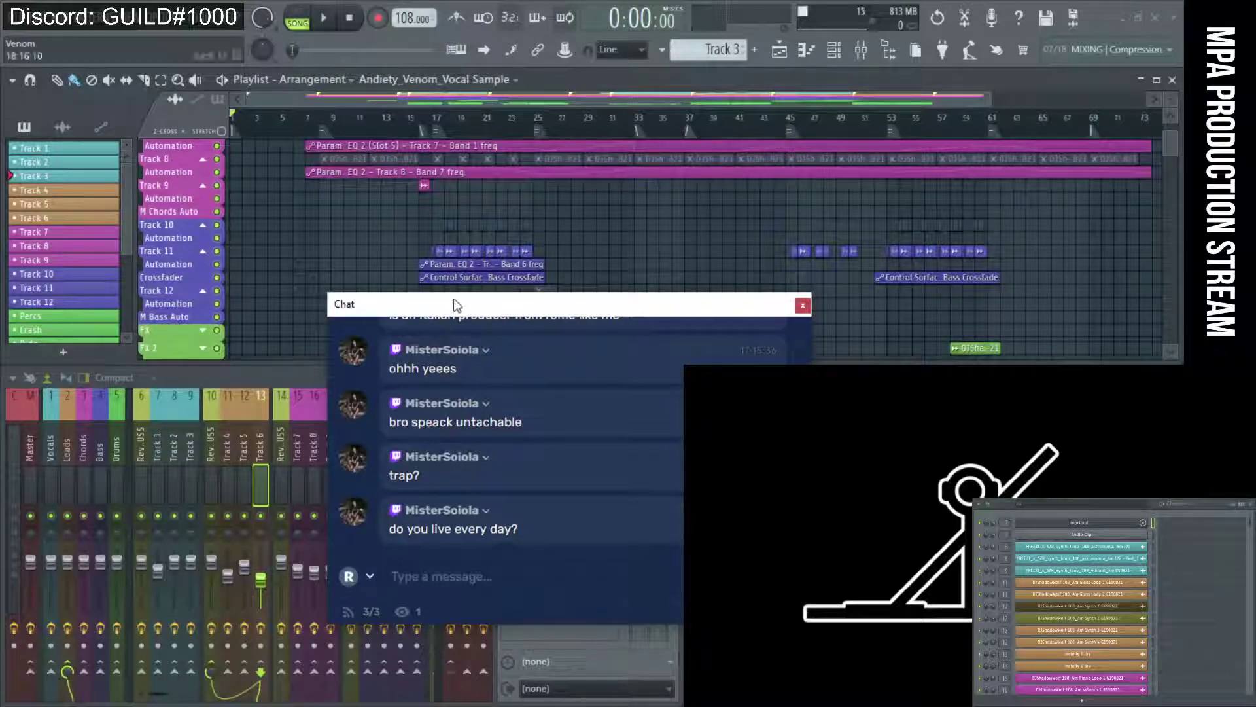
pyautogui.moveTo(454, 297); pyautogui.dragTo(249, 252)
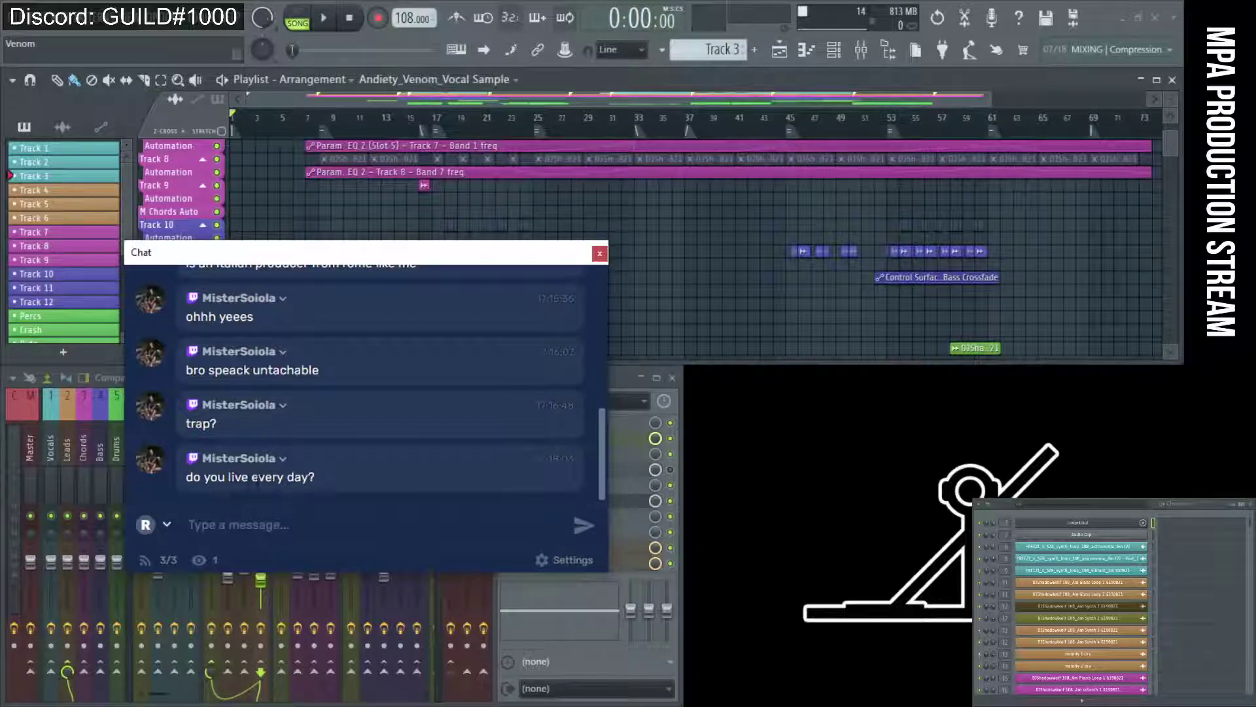
pyautogui.click(291, 534)
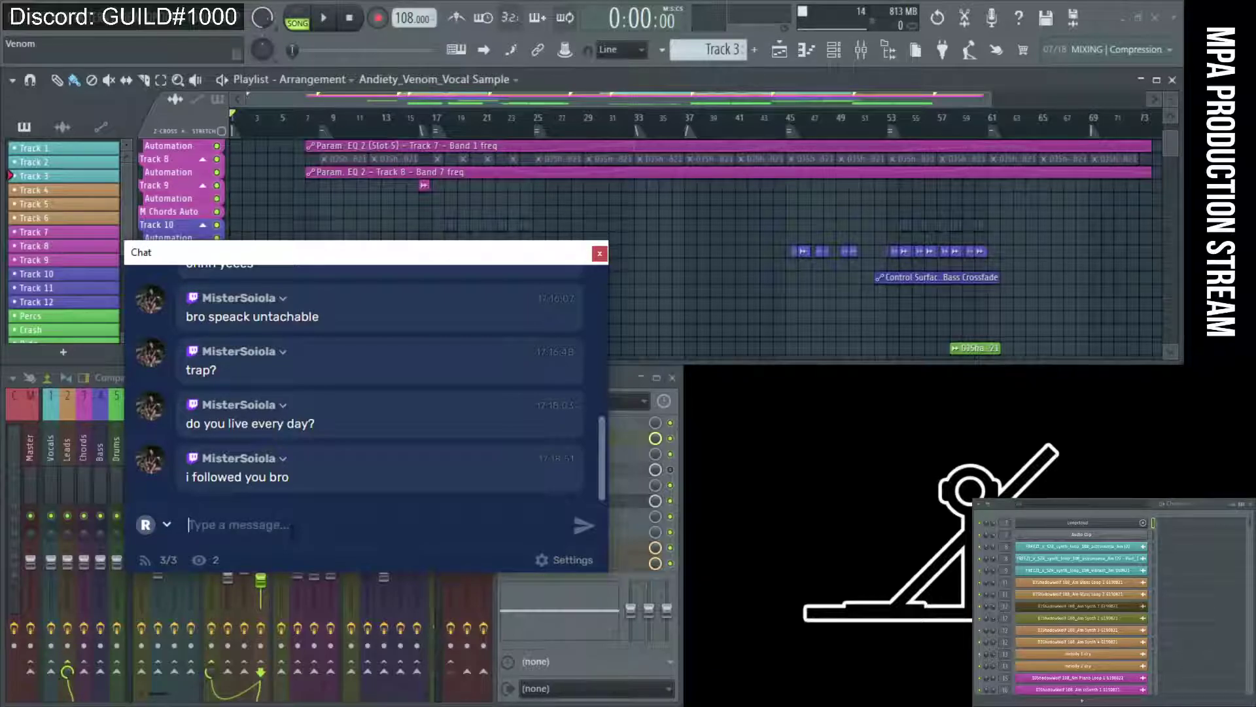
pyautogui.scroll(3, 382, 406)
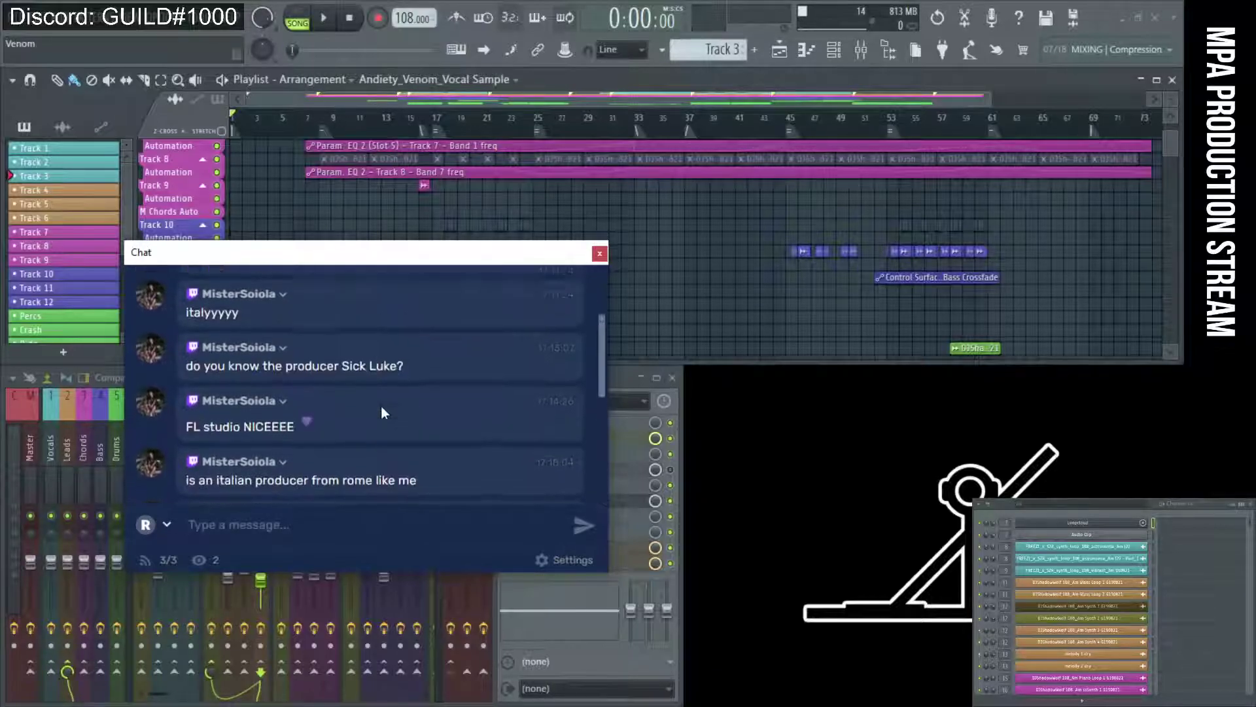
pyautogui.scroll(3, 381, 406)
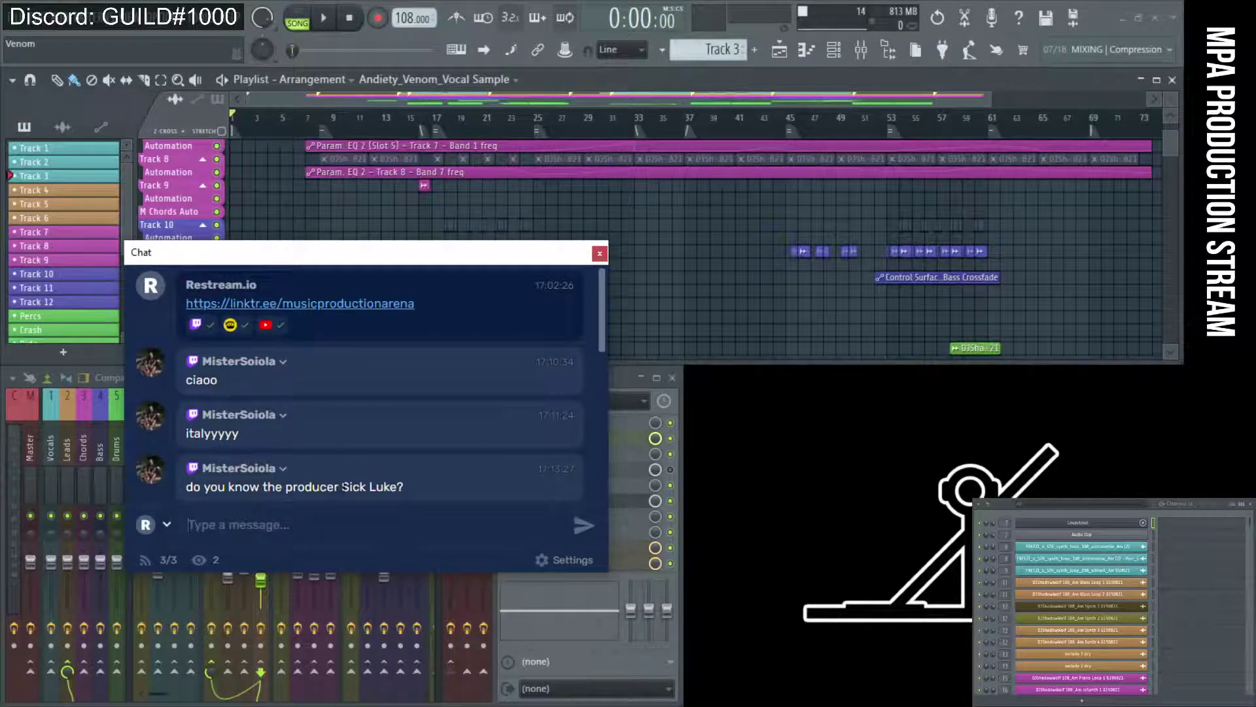
pyautogui.scroll(-5, 373, 442)
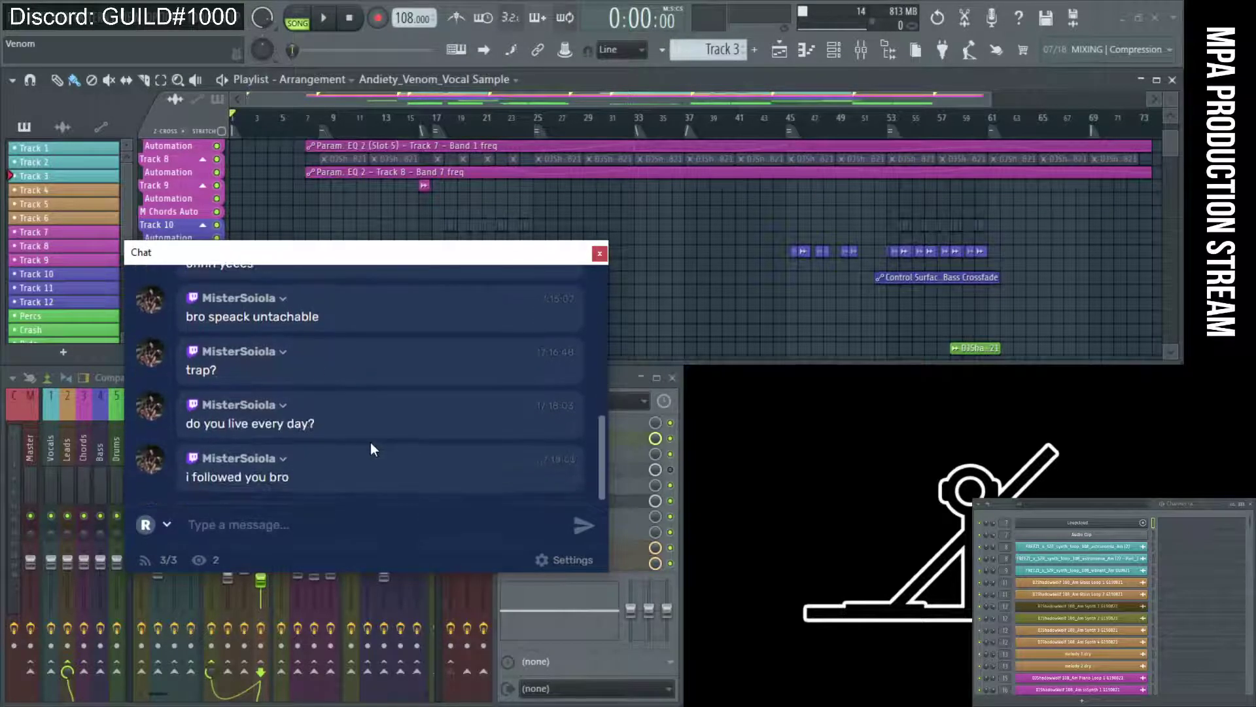
pyautogui.moveTo(278, 258); pyautogui.dragTo(827, 382)
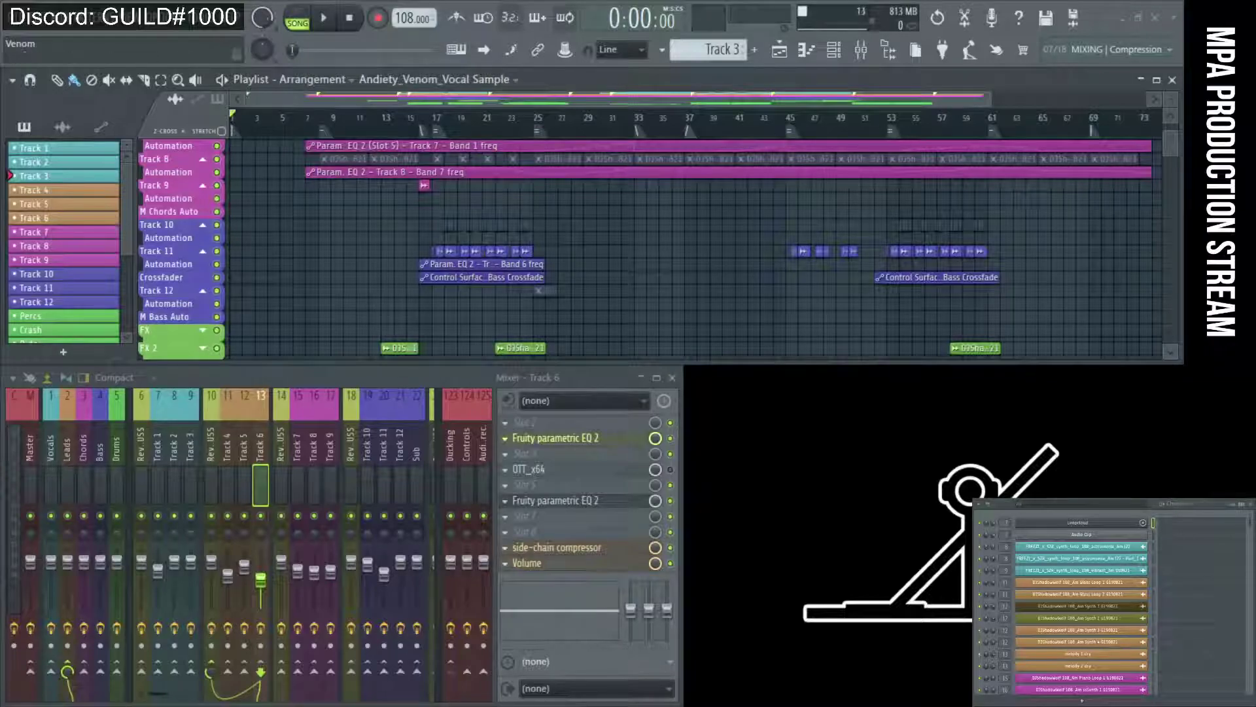
# Bring up the MPA Collabs - Season 1 spreadsheet and start song playback from bar 8 of the playlist
pyautogui.hotkey('alt', 'Tab')
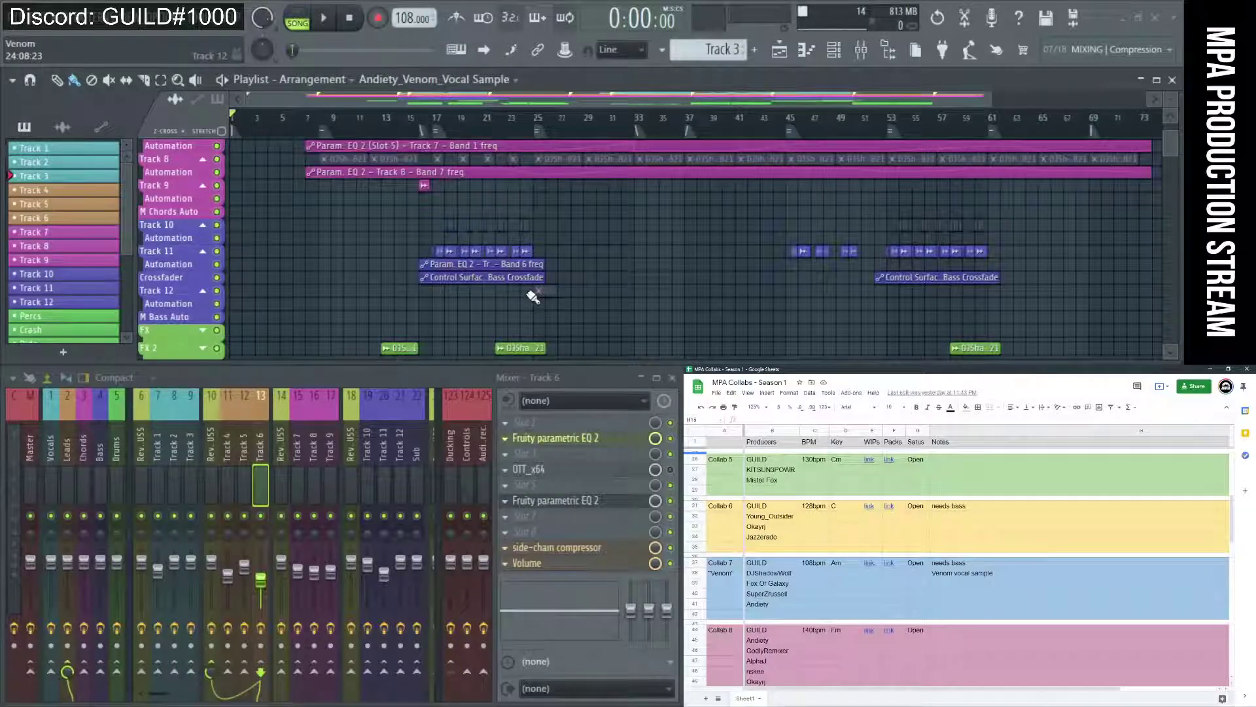
pyautogui.click(449, 134)
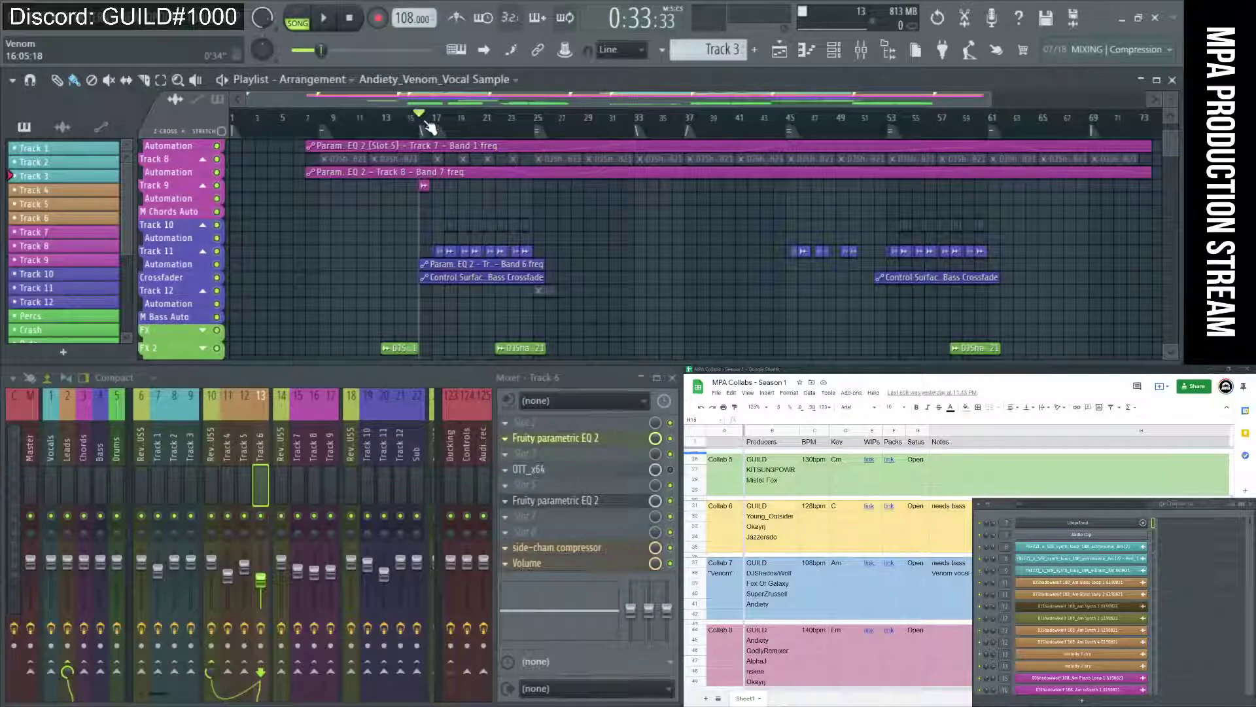
pyautogui.scroll(3, 447, 245)
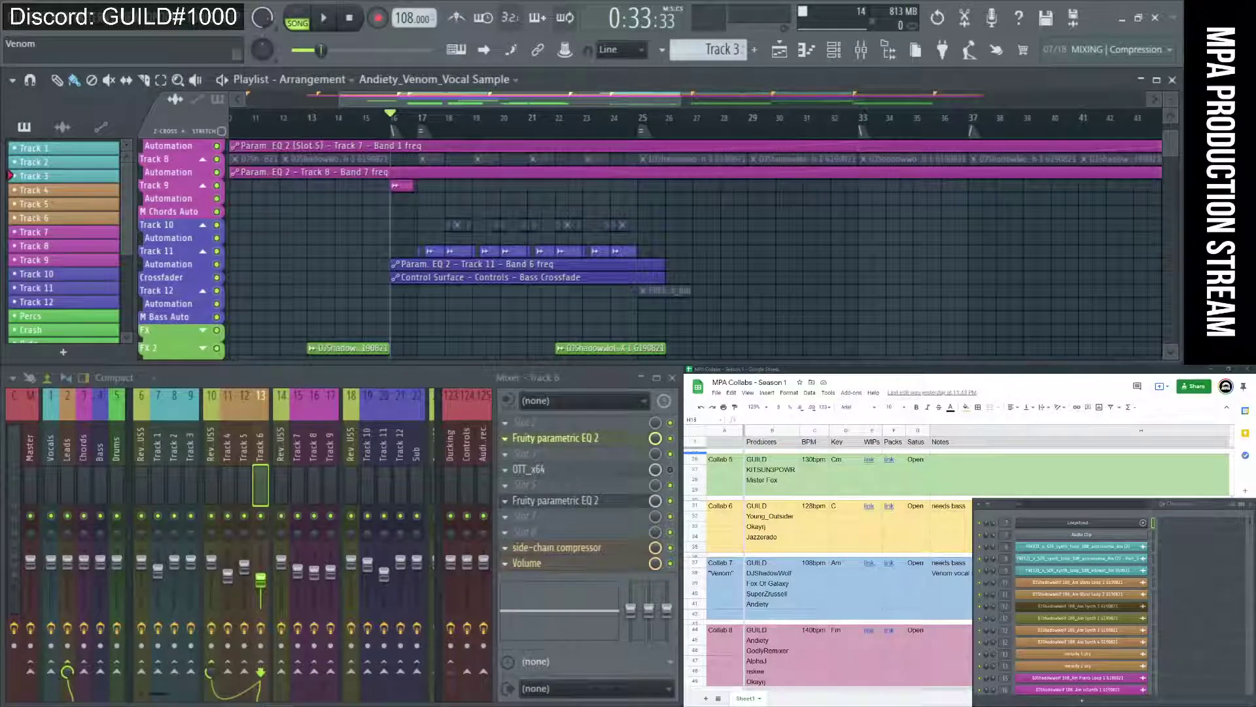
pyautogui.scroll(-2, 394, 129)
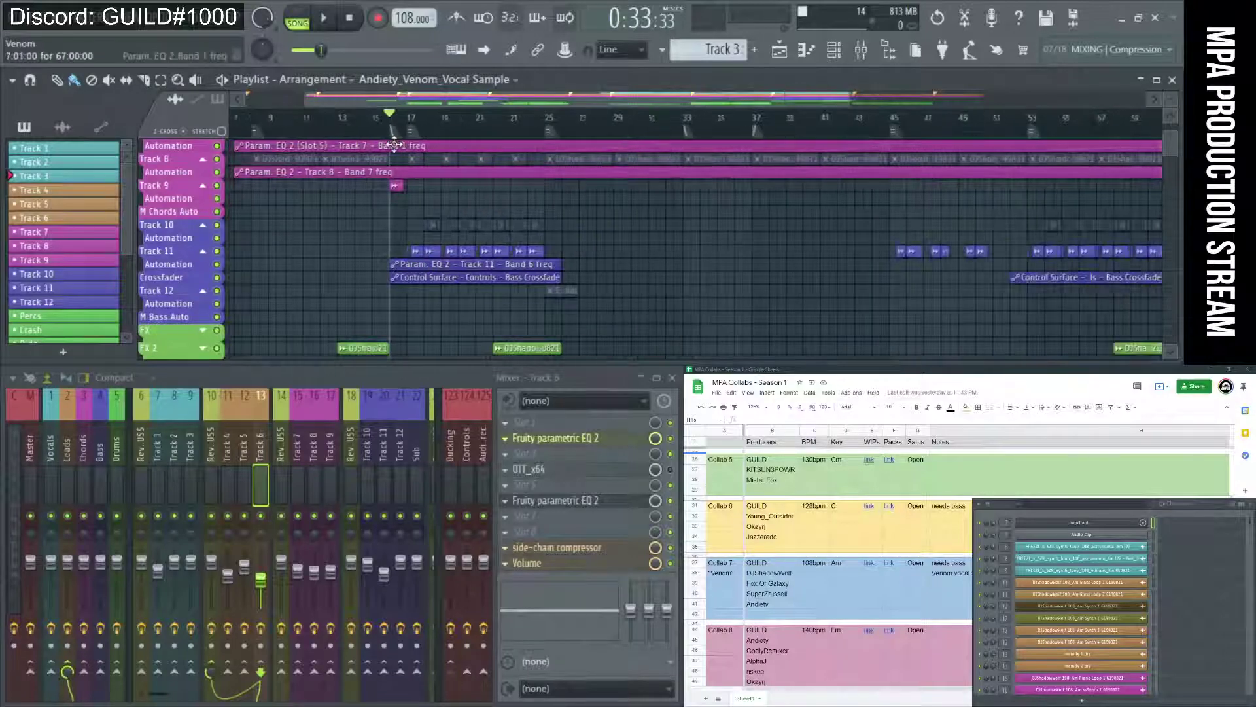
pyautogui.click(252, 121)
pyautogui.scroll(3, 395, 194)
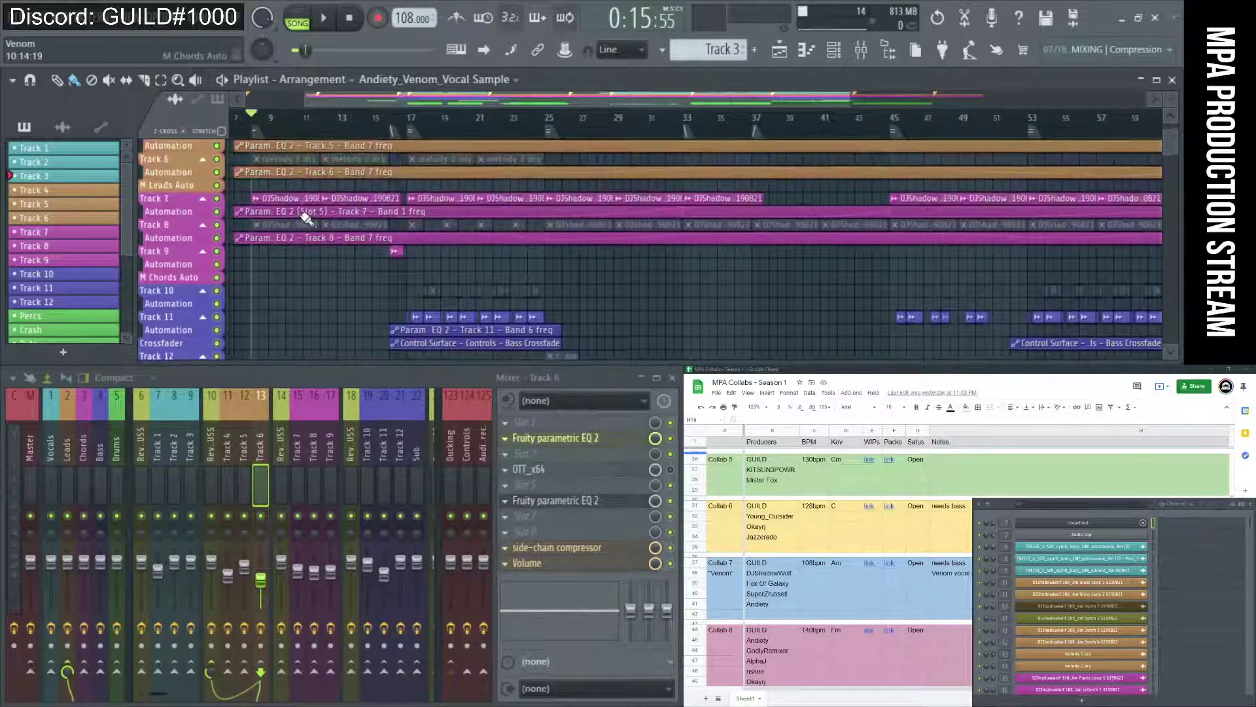
pyautogui.scroll(3, 394, 193)
pyautogui.scroll(4, 395, 193)
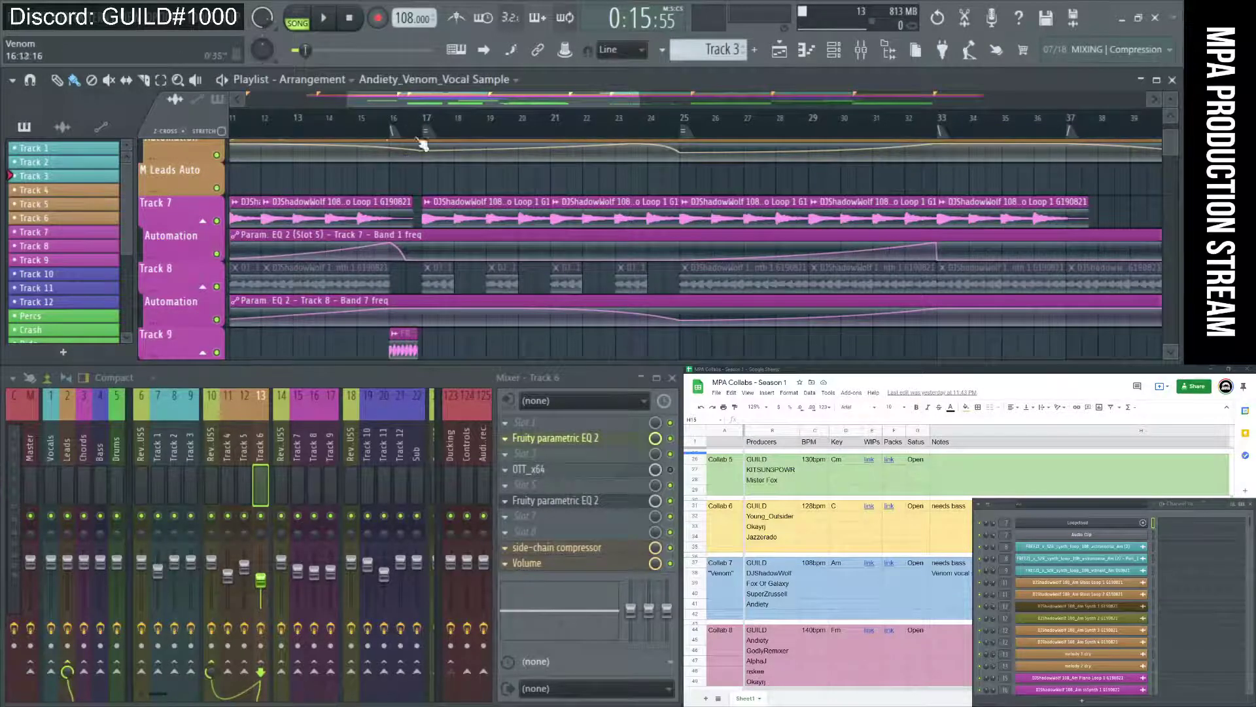
pyautogui.scroll(-2, 422, 144)
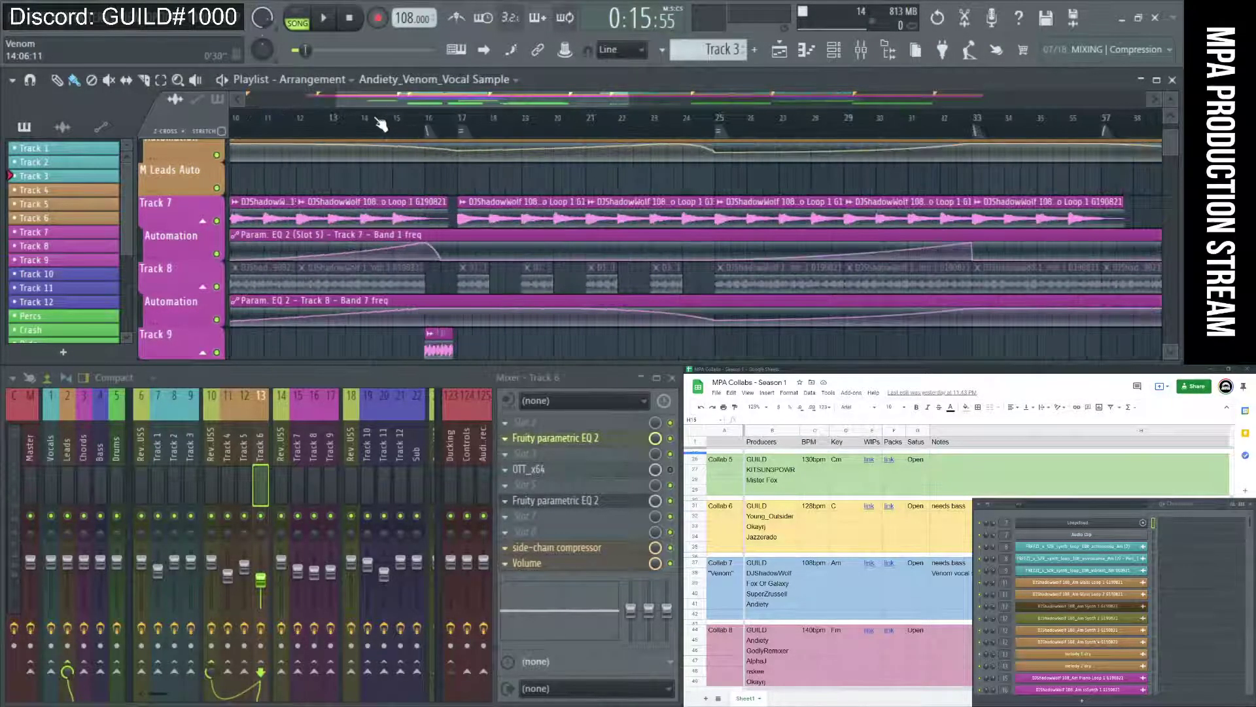
pyautogui.press('space')
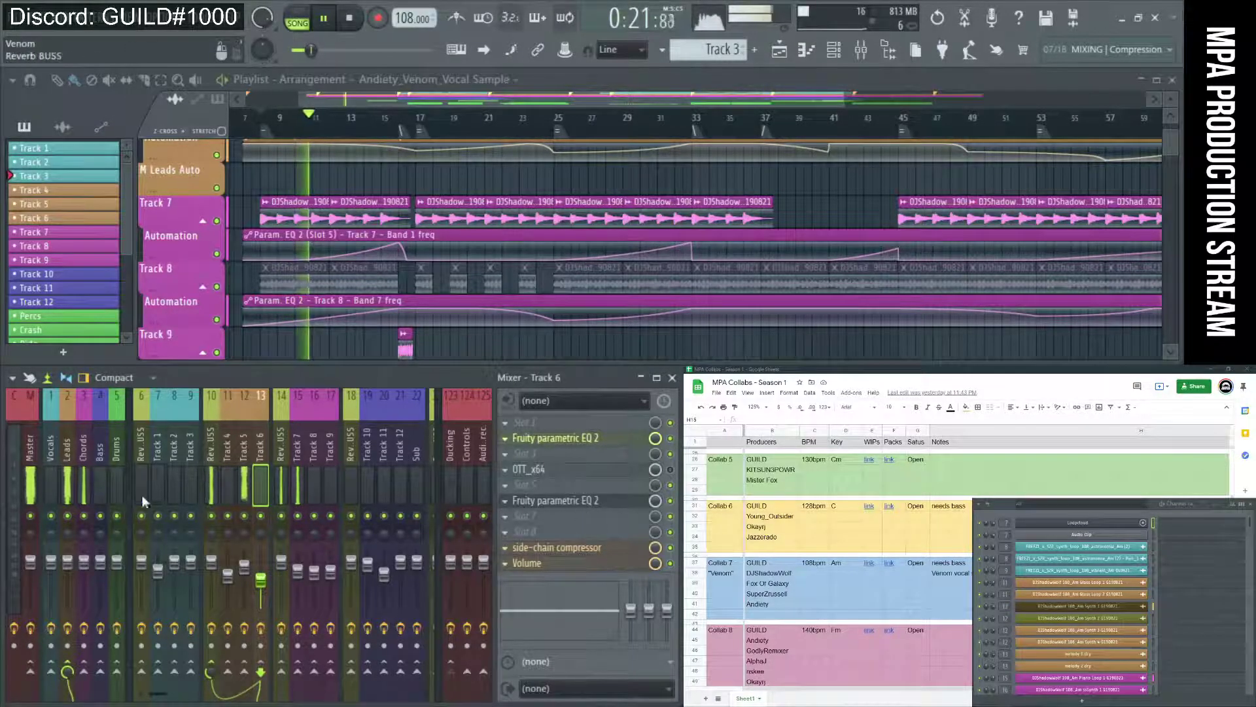
# Open the Fruity Limiter on the Master mixer track and fit its window above the channel rack
pyautogui.click(586, 547)
pyautogui.click(587, 548)
pyautogui.click(39, 450)
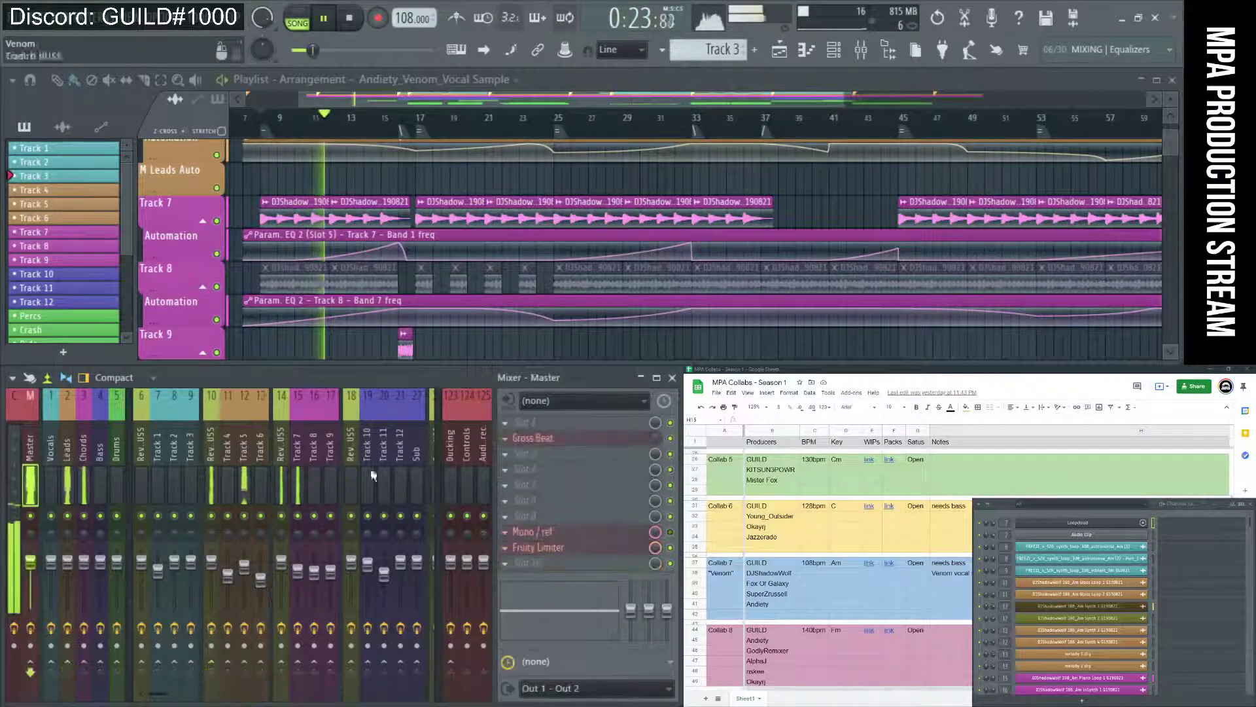
pyautogui.click(586, 548)
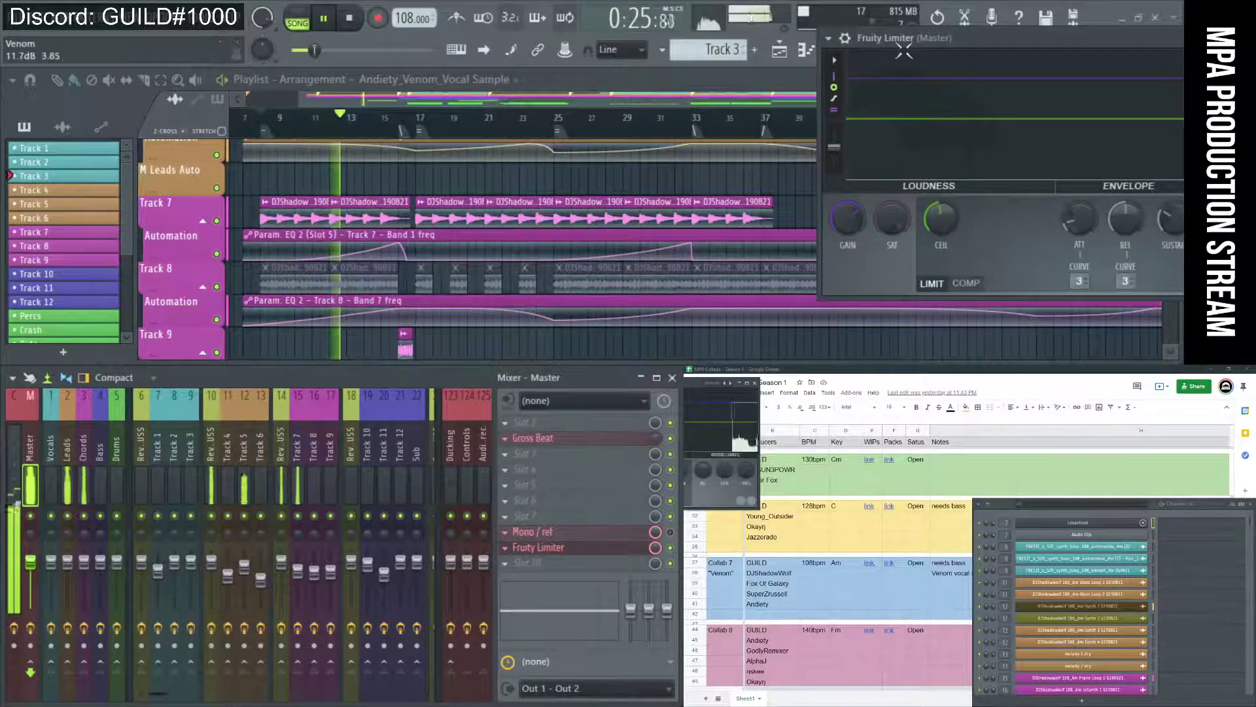
pyautogui.moveTo(1004, 38); pyautogui.dragTo(1088, 375)
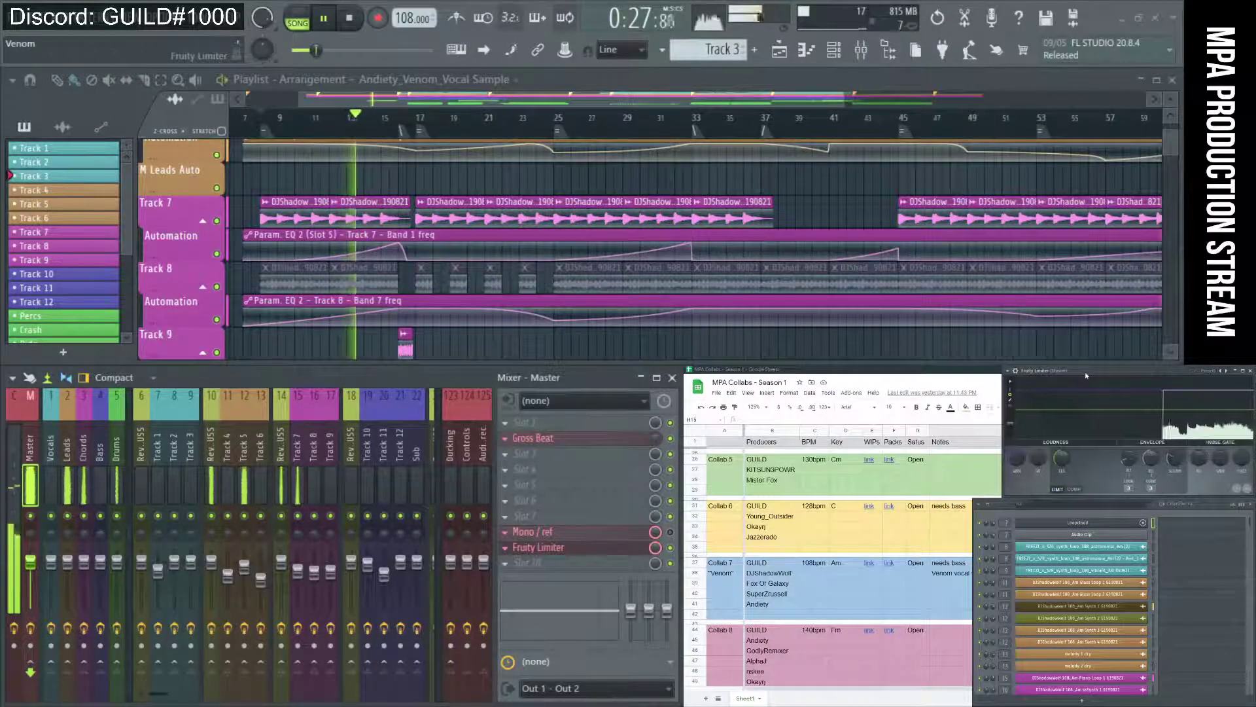
pyautogui.moveTo(1003, 422); pyautogui.dragTo(974, 424)
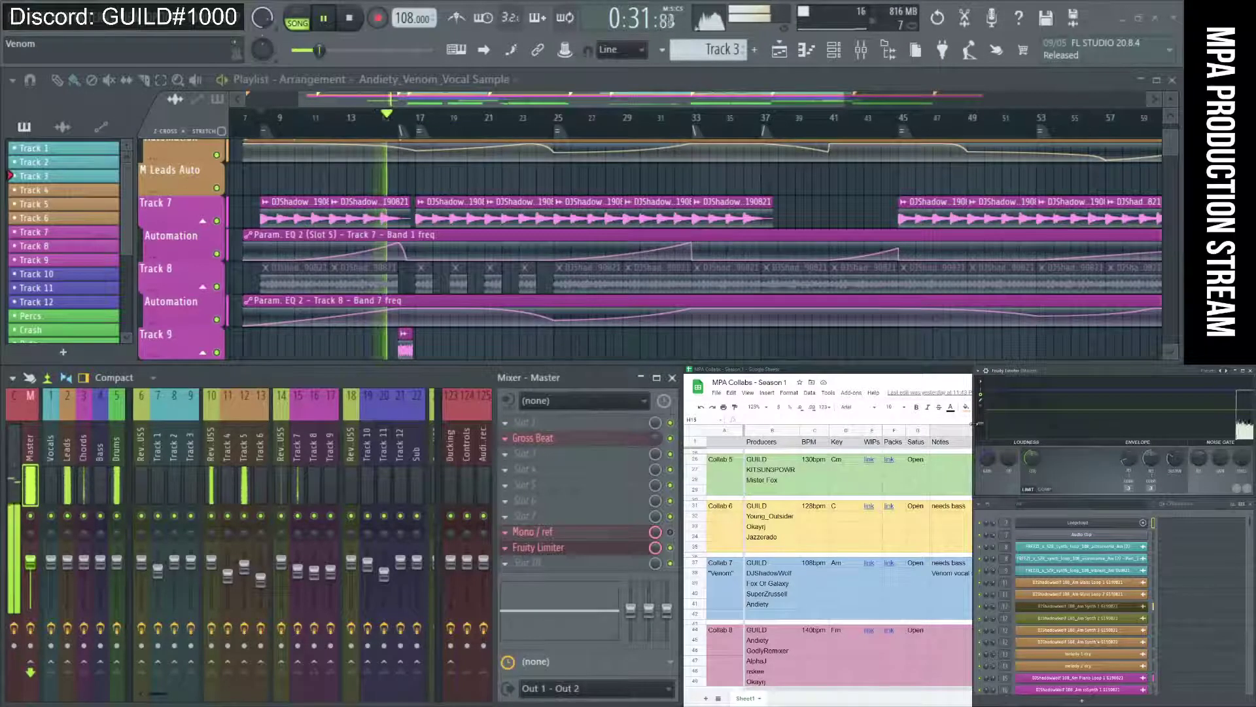
# Open Edison on the Current mixer track, fit its window beside the Fruity Limiter, and show the piano roll
pyautogui.click(14, 458)
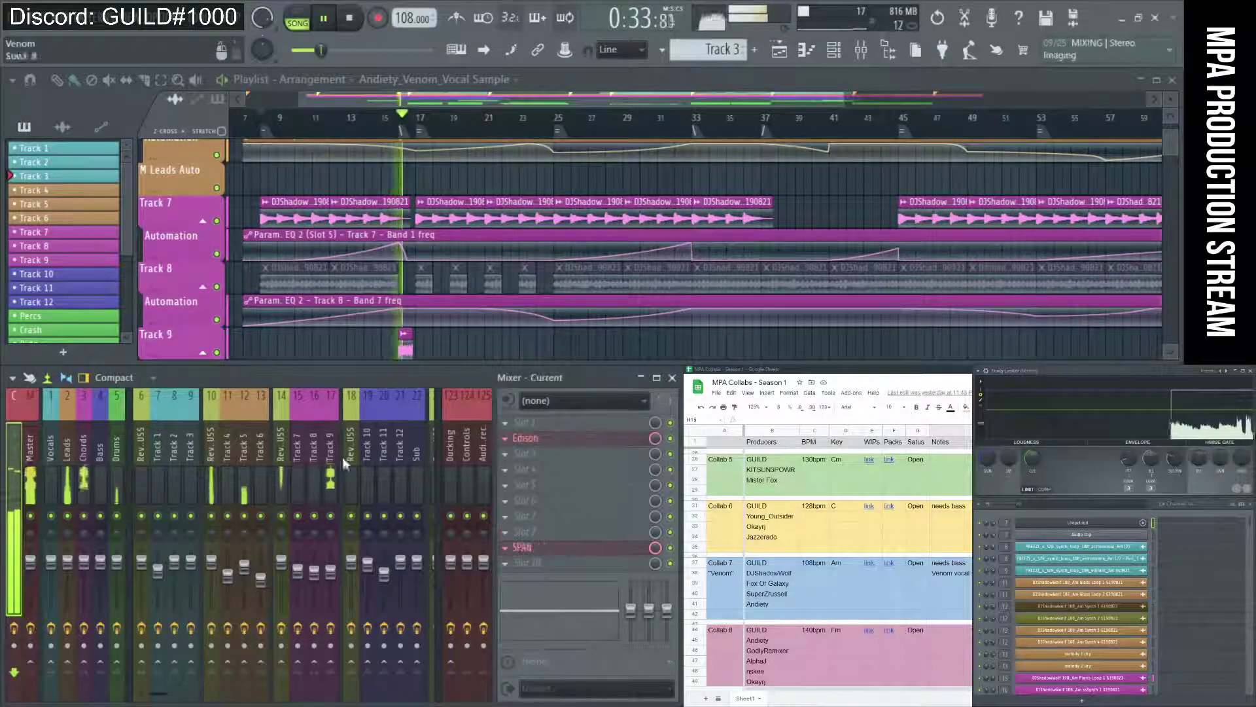
pyautogui.click(525, 437)
pyautogui.moveTo(1069, 39); pyautogui.dragTo(818, 377)
pyautogui.moveTo(979, 568); pyautogui.dragTo(970, 485)
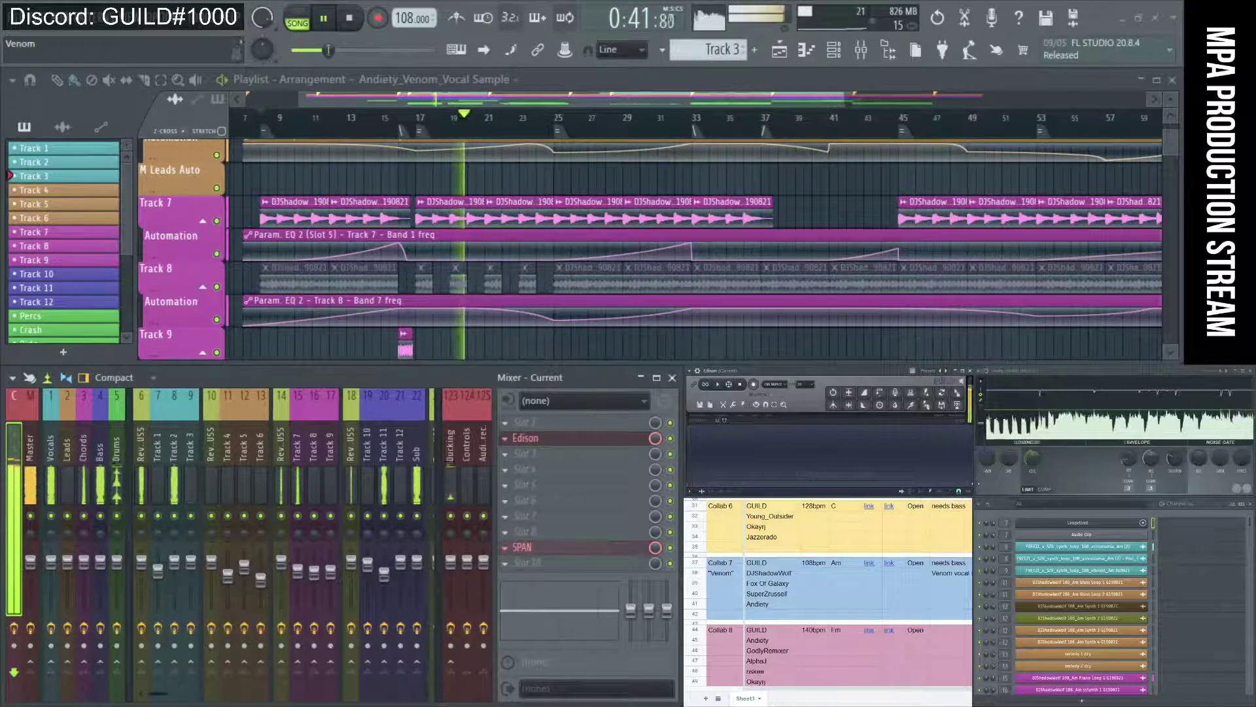
pyautogui.press('F7')
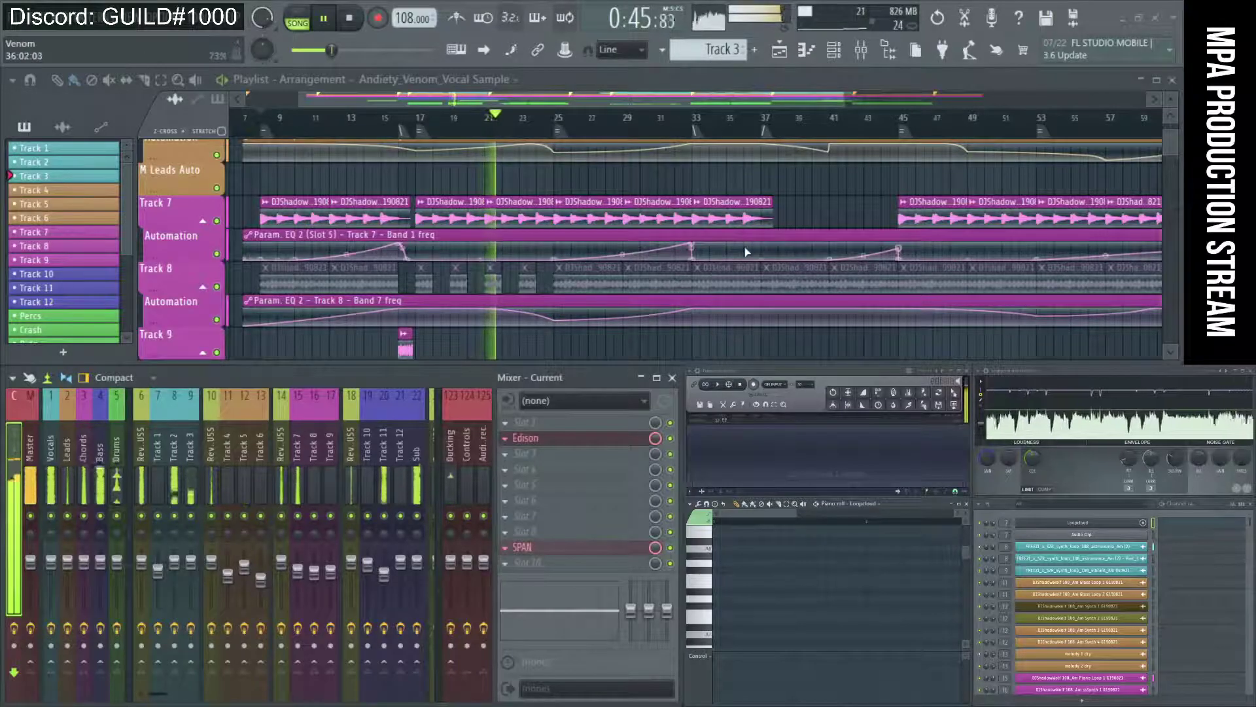
# Review the whole song arrangement in the playlist during playback and briefly check OBS
pyautogui.scroll(-3, 752, 245)
pyautogui.scroll(5, 761, 245)
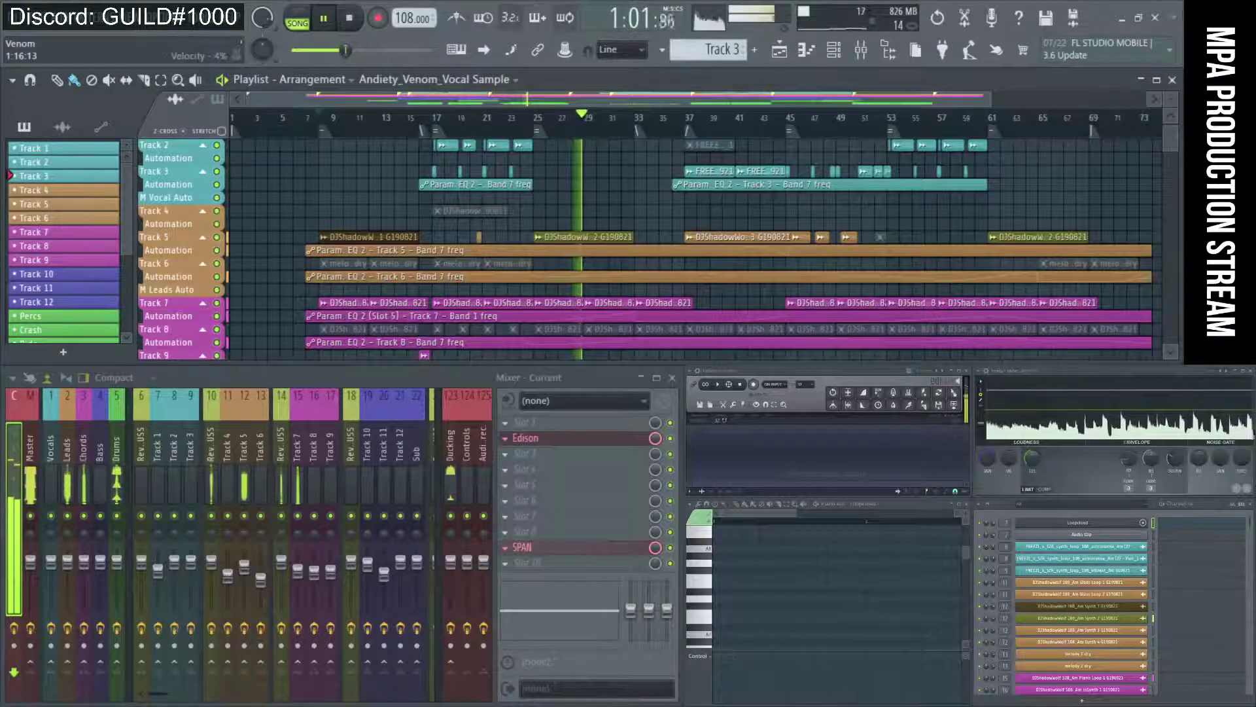
pyautogui.hotkey('alt', 'Tab')
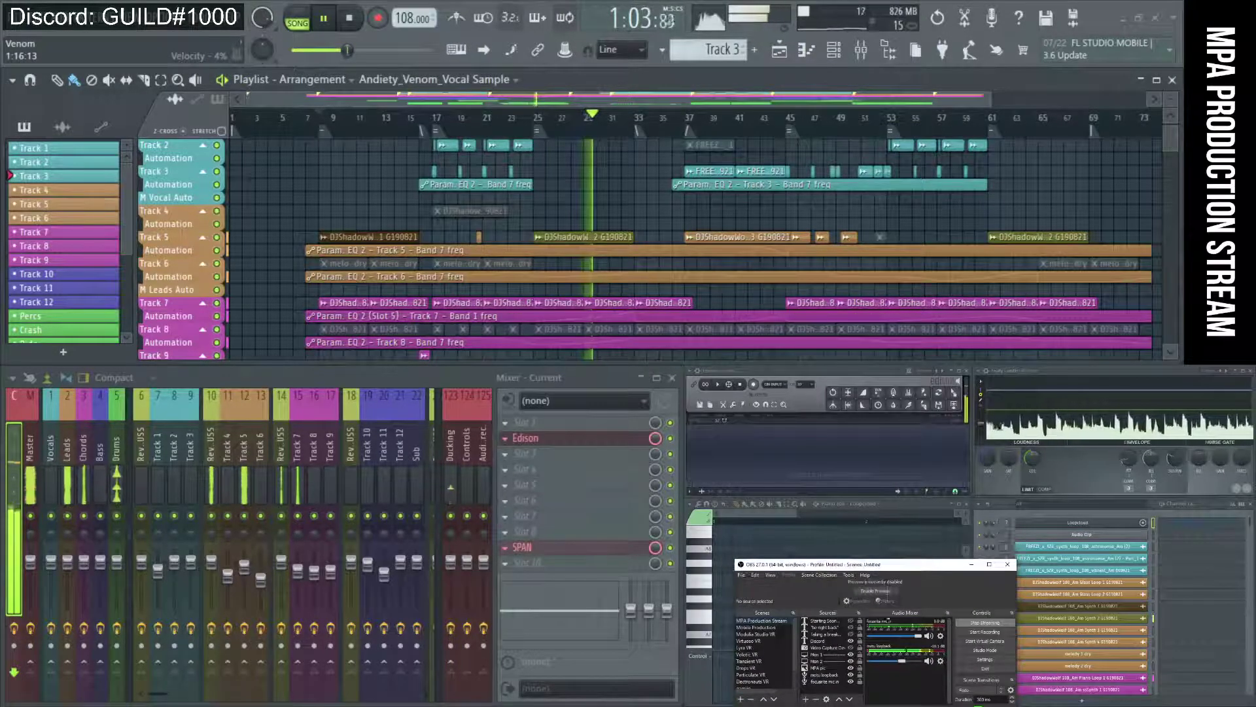
pyautogui.hotkey('alt', 'Tab')
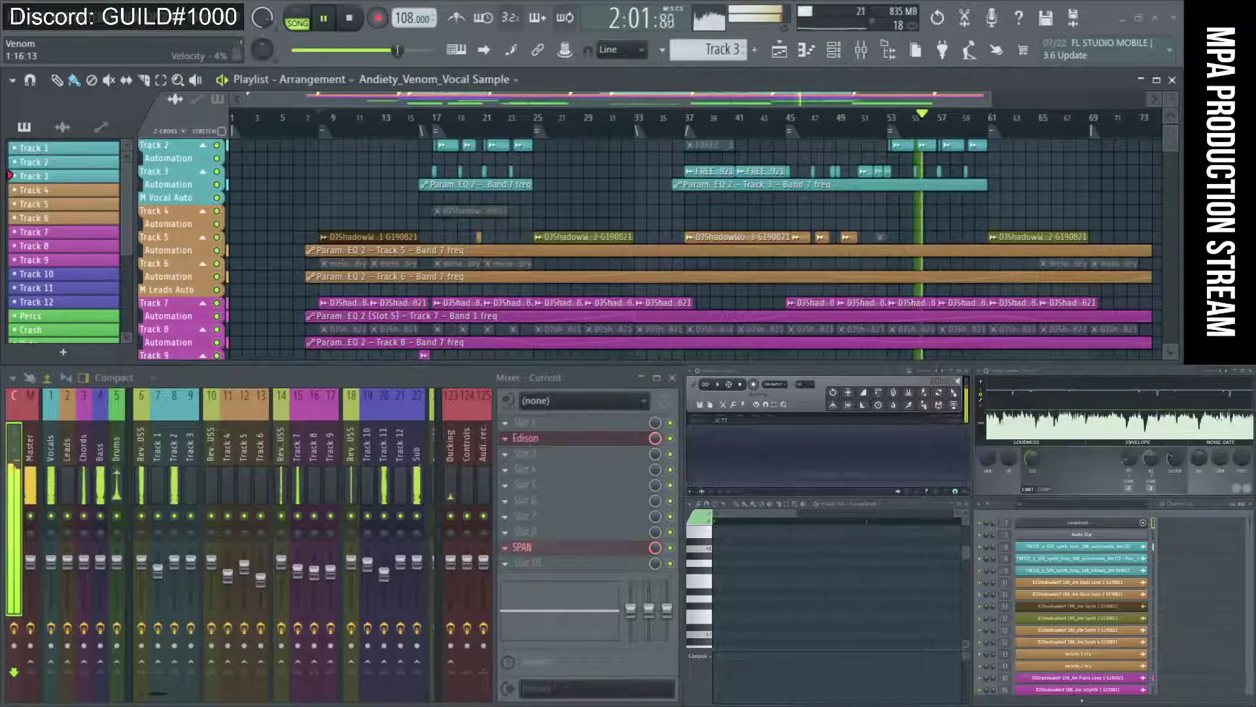
# Switch to the MPA Collabs - Season 1 spreadsheet and select the Collab 7 producer list in cells B37 to B42
pyautogui.hotkey('alt', 'Tab')
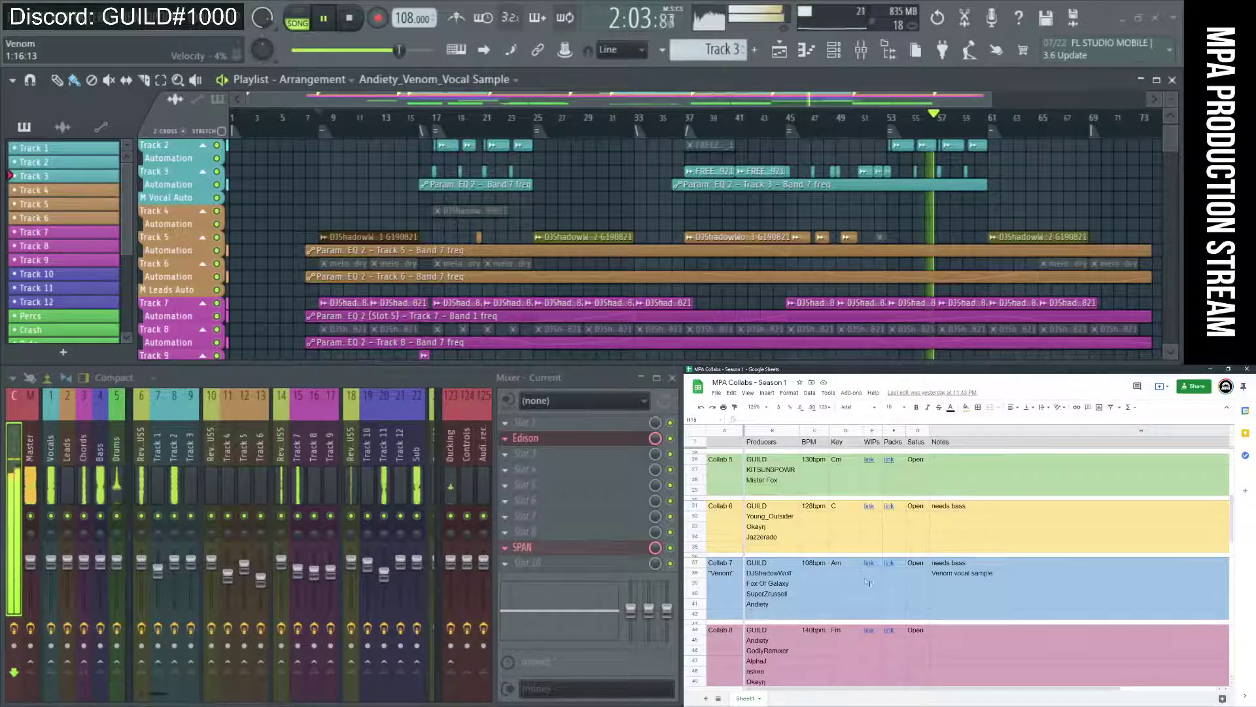
pyautogui.scroll(-1, 866, 583)
pyautogui.click(793, 579)
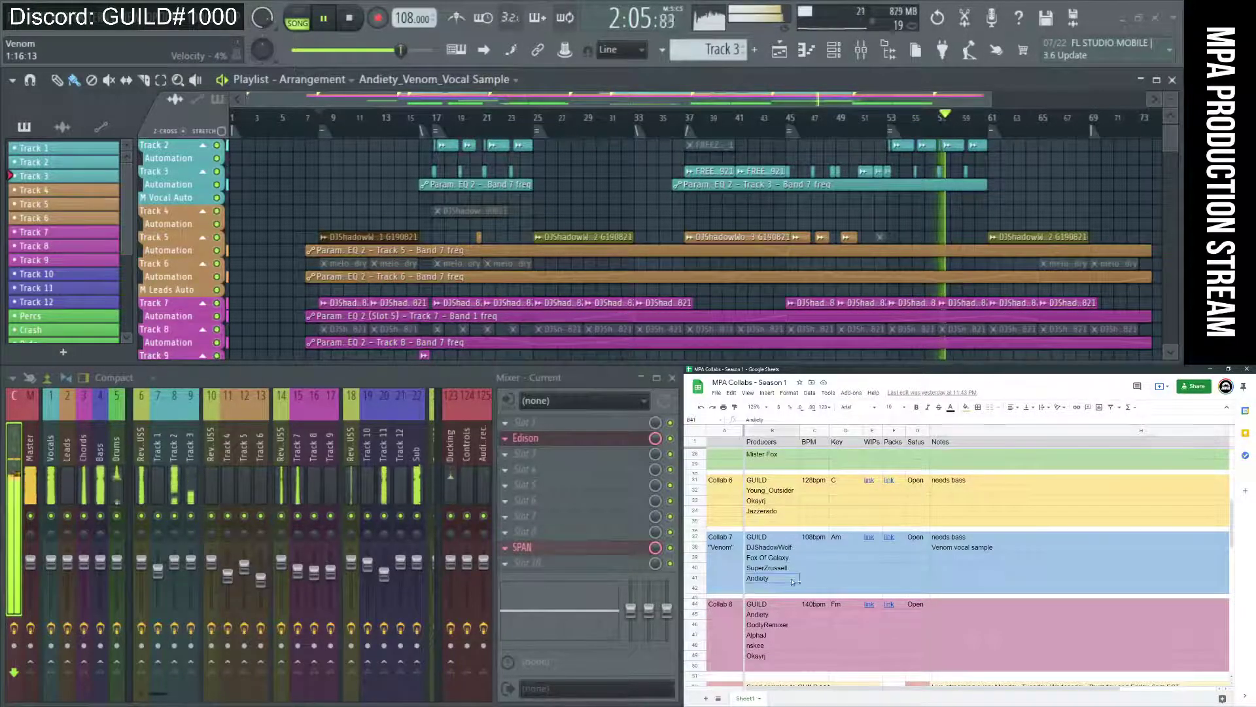
pyautogui.moveTo(772, 537); pyautogui.dragTo(783, 589)
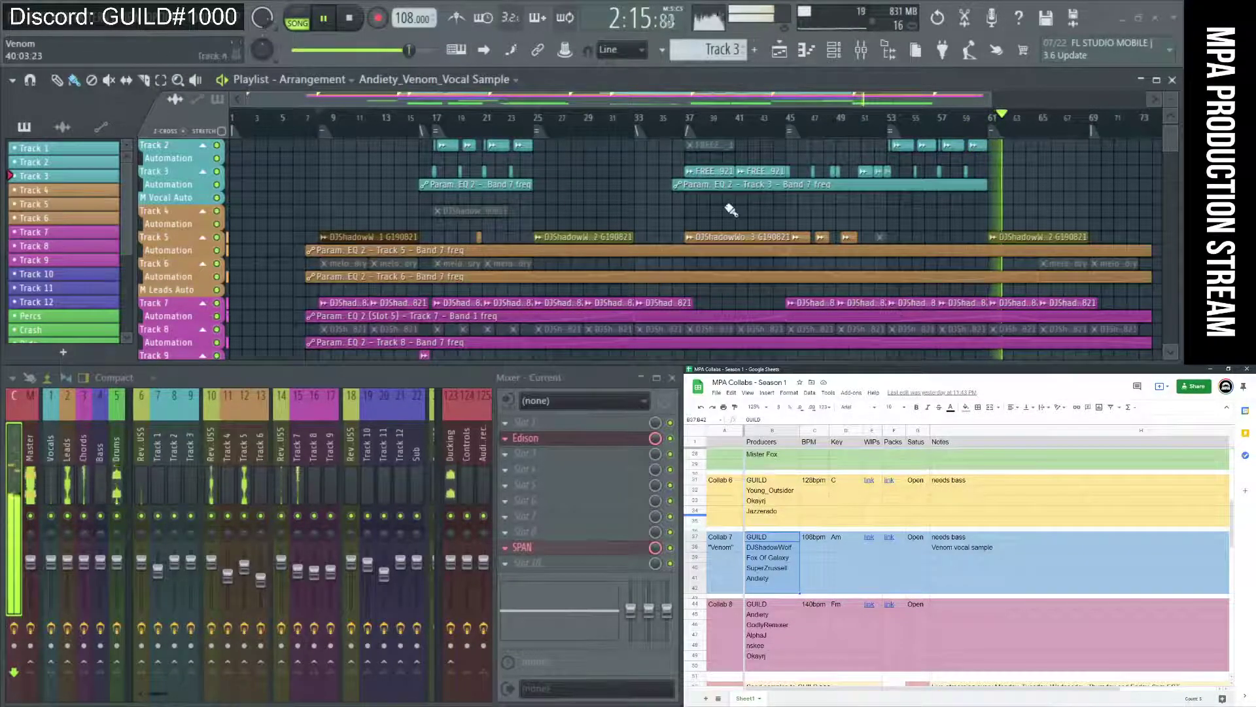
# Clear the producer list selection, return to FL Studio, stop playback and pick the DJShadowWolf Synth 2 clip at bar 61 on Track 5
pyautogui.click(854, 569)
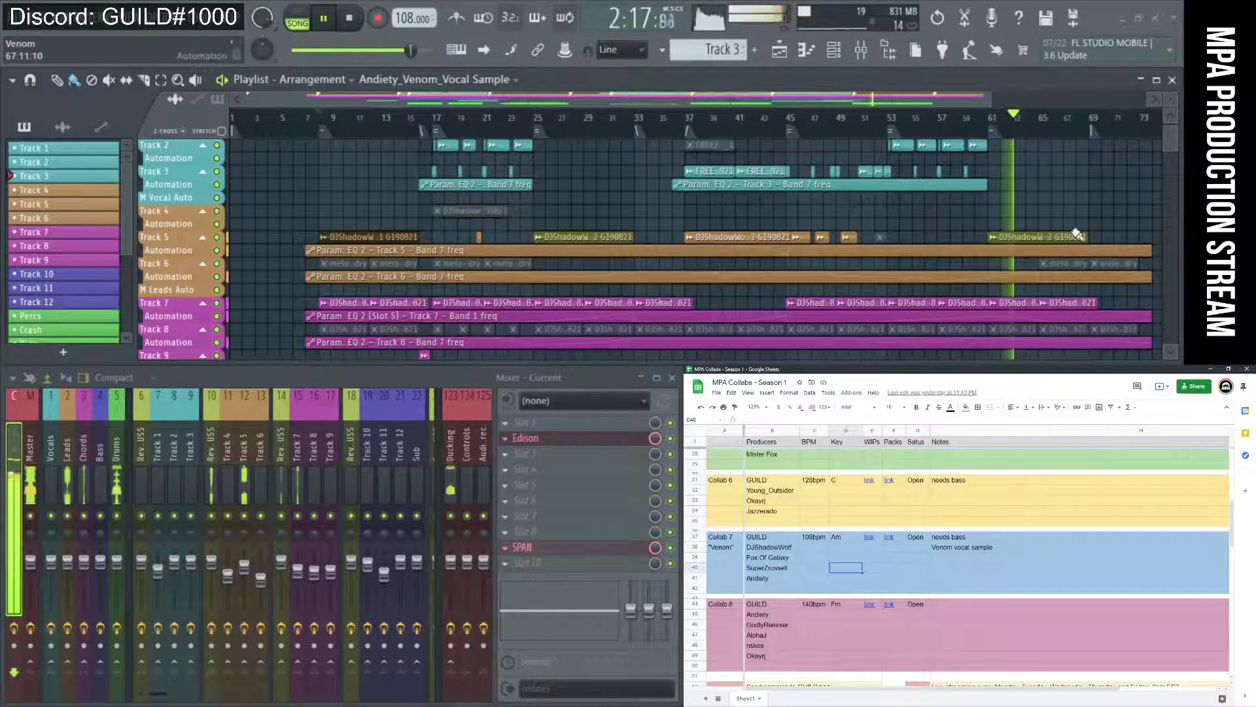
pyautogui.click(377, 20)
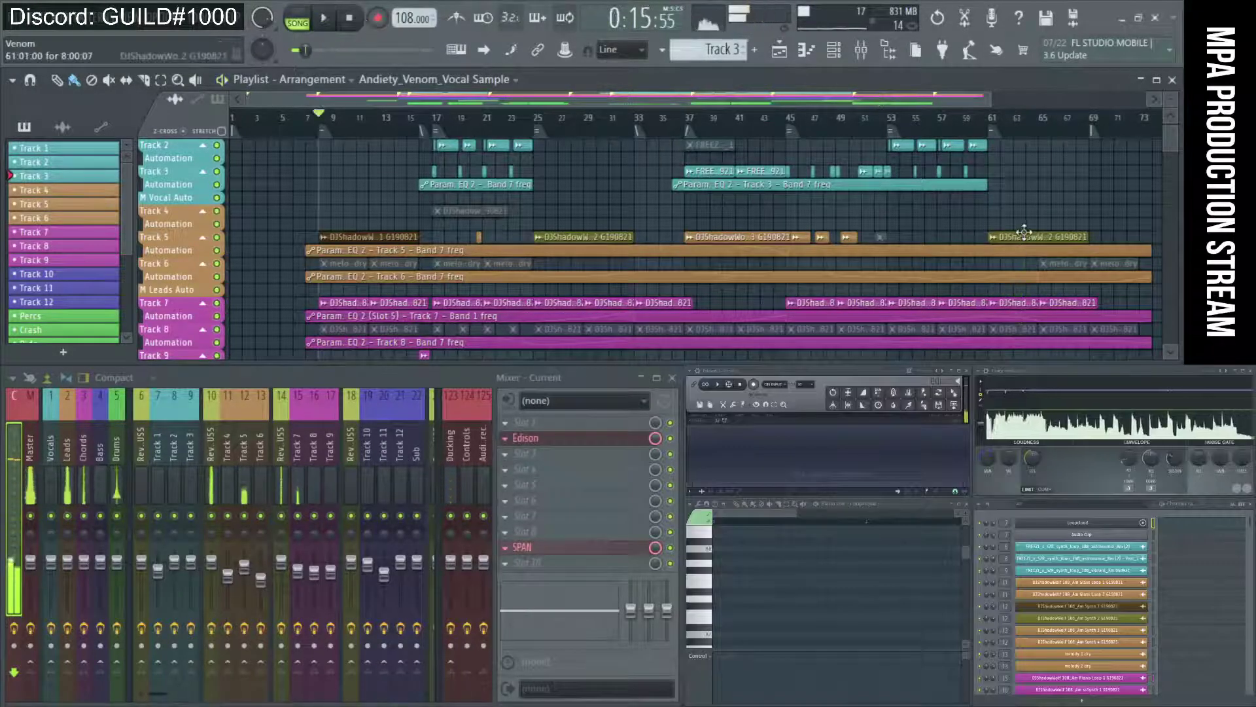
pyautogui.click(999, 237)
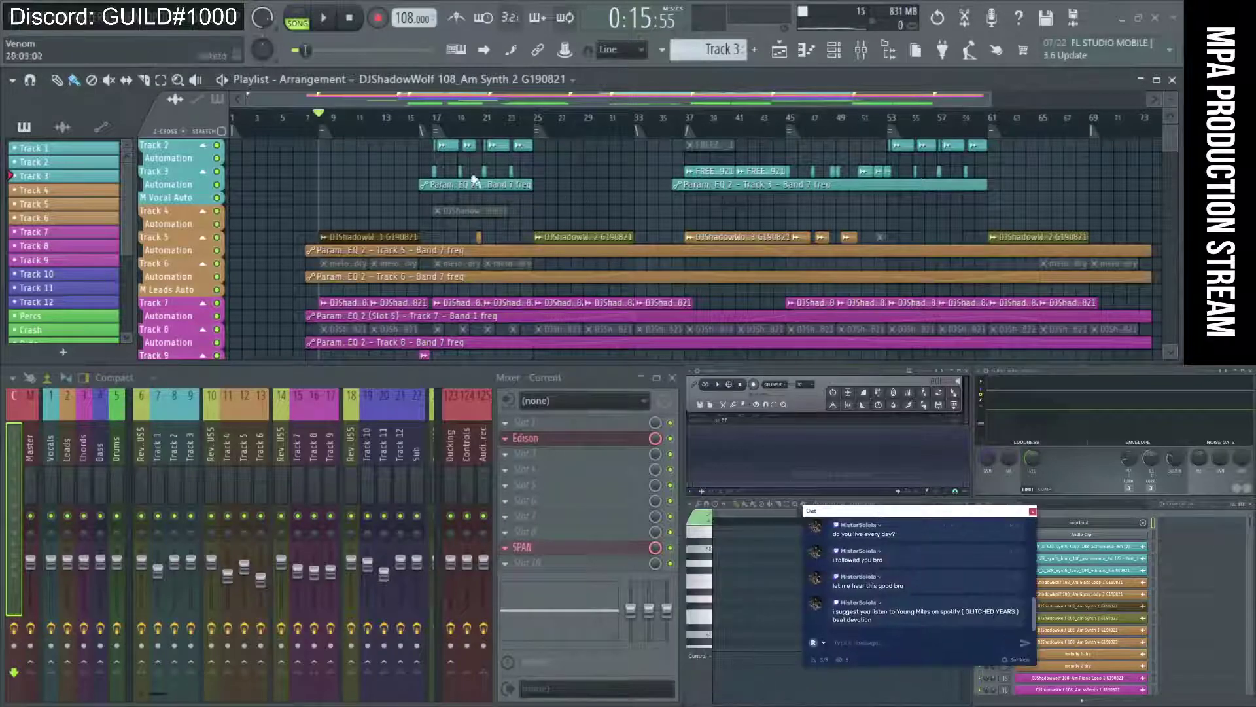
# Set the playback position to bar 17 of the playlist, briefly audition the section from there and stop
pyautogui.click(437, 123)
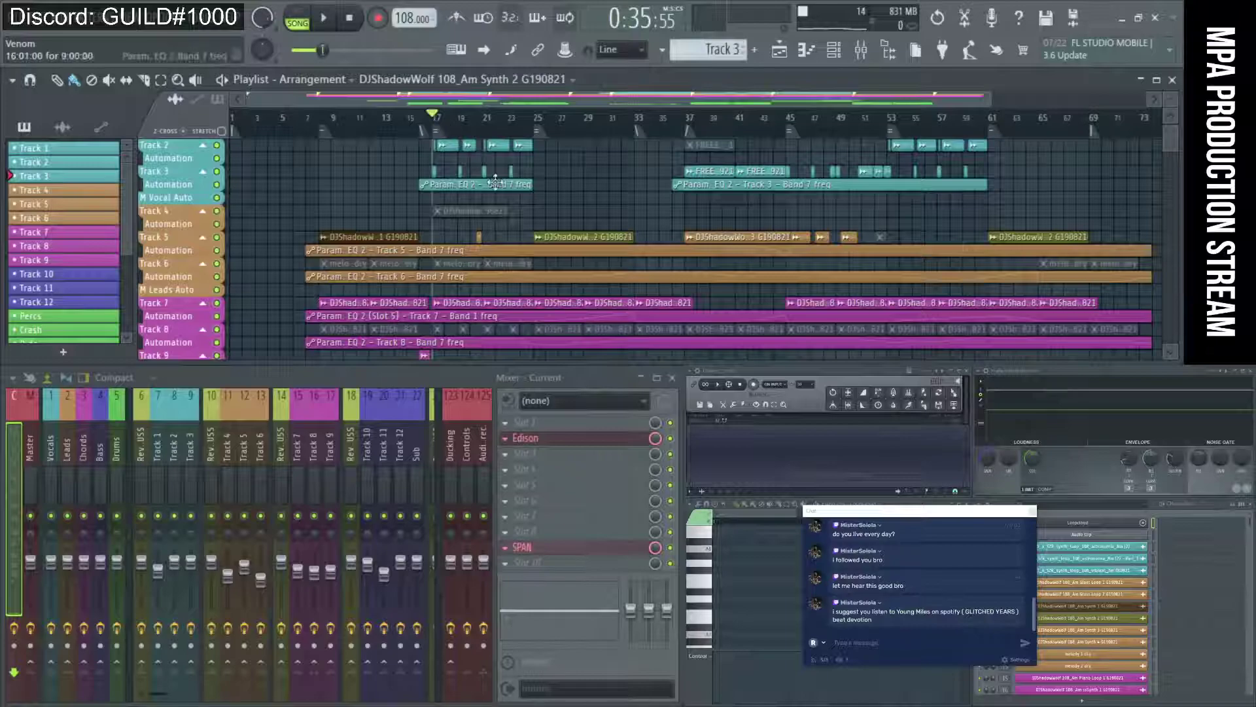
pyautogui.scroll(4, 447, 185)
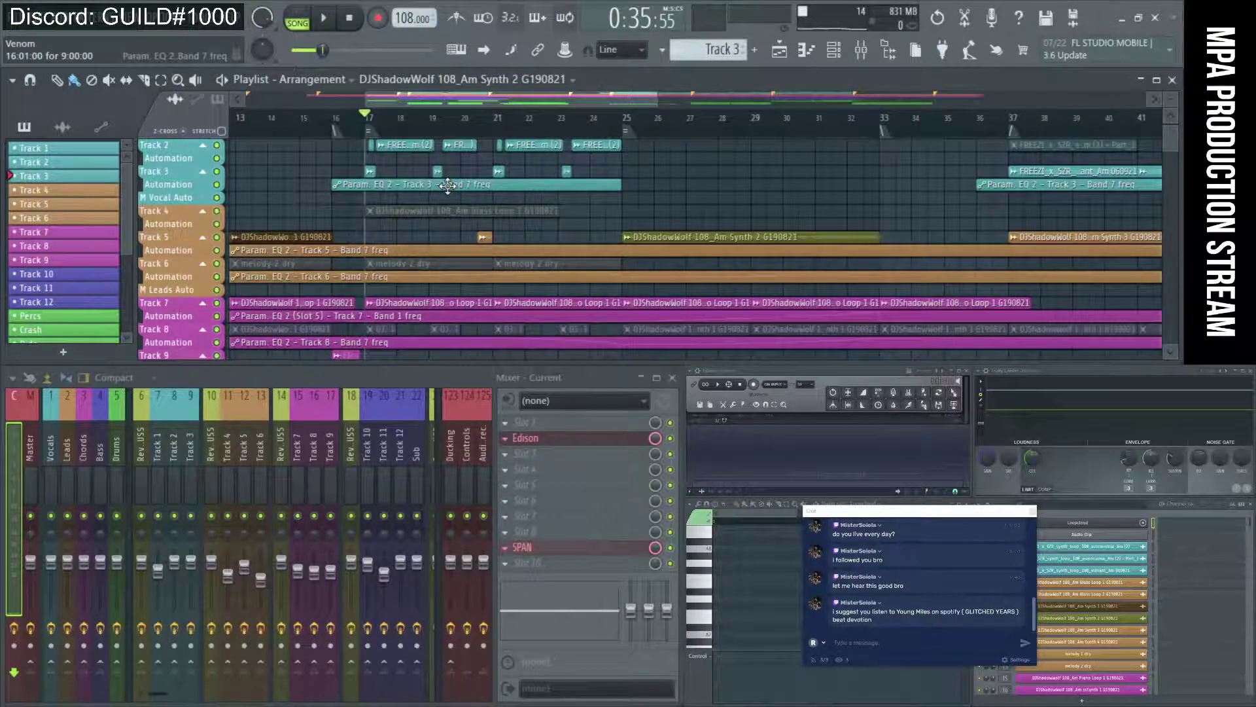
pyautogui.press('space')
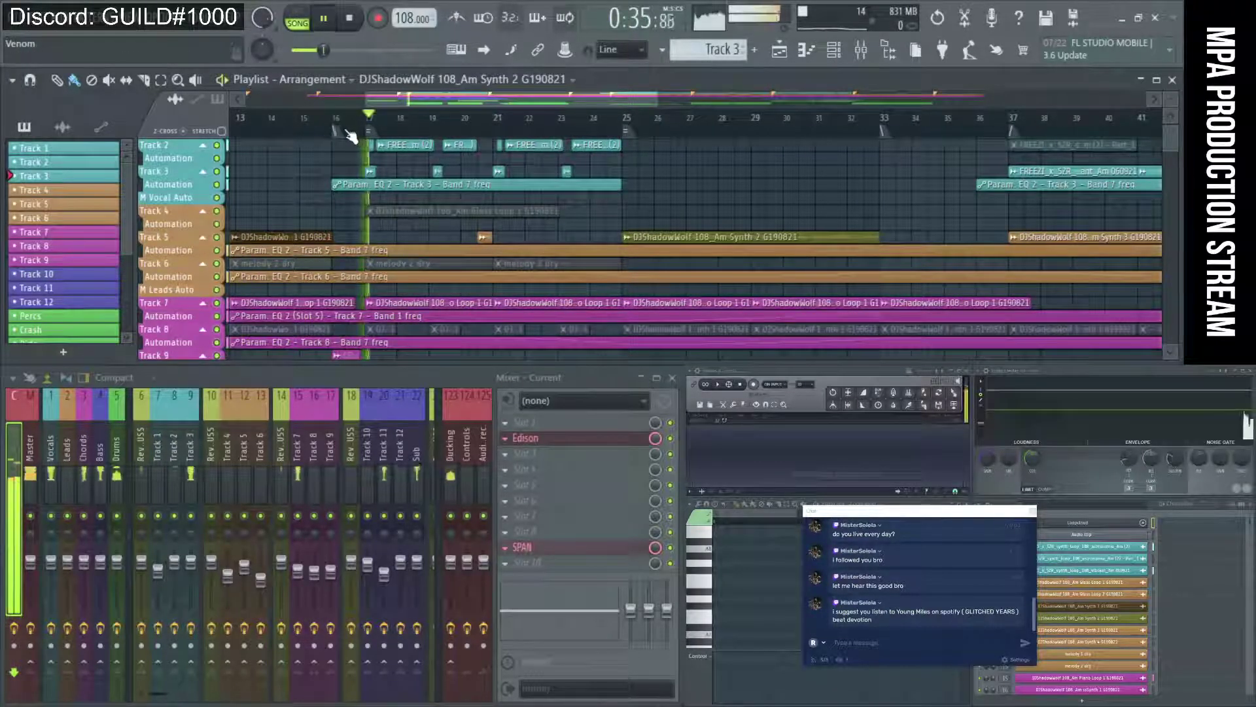
pyautogui.press('space')
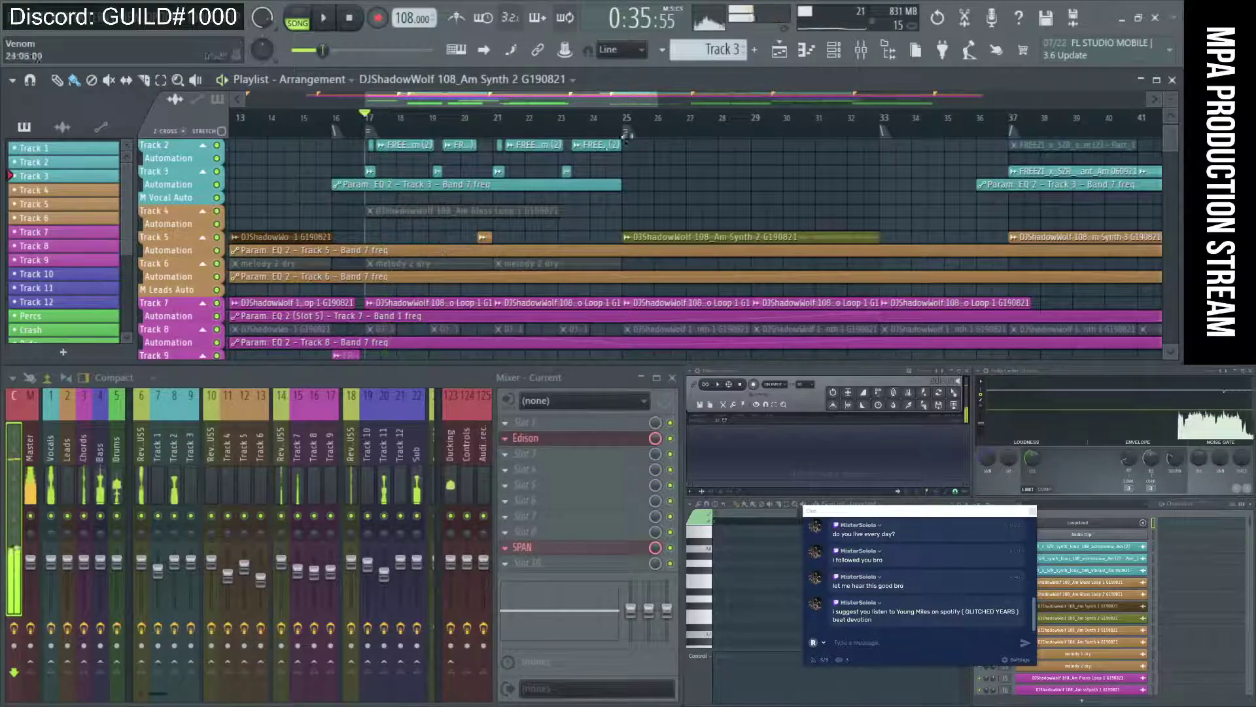
# Duplicate the Track 11 bass clips from bars 17–24 so the copies start at bar 25, and preview them from bar 25
pyautogui.click(627, 126)
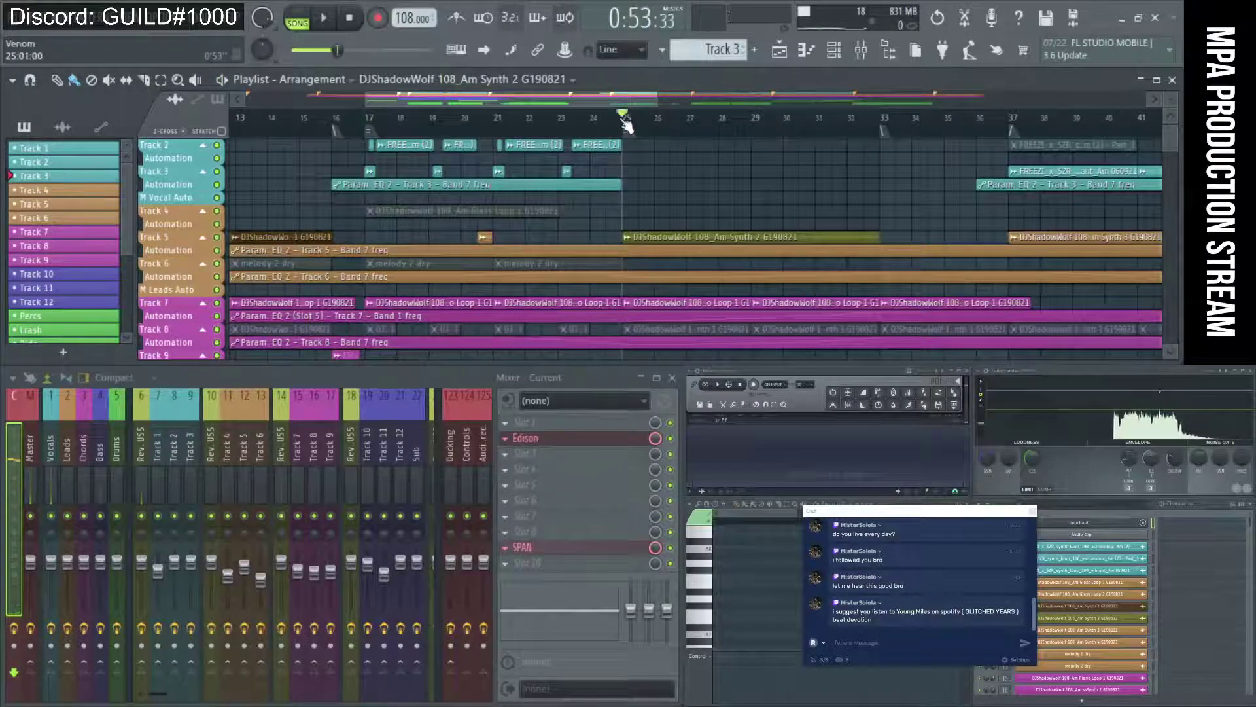
pyautogui.scroll(-2, 672, 283)
pyautogui.scroll(-4, 672, 284)
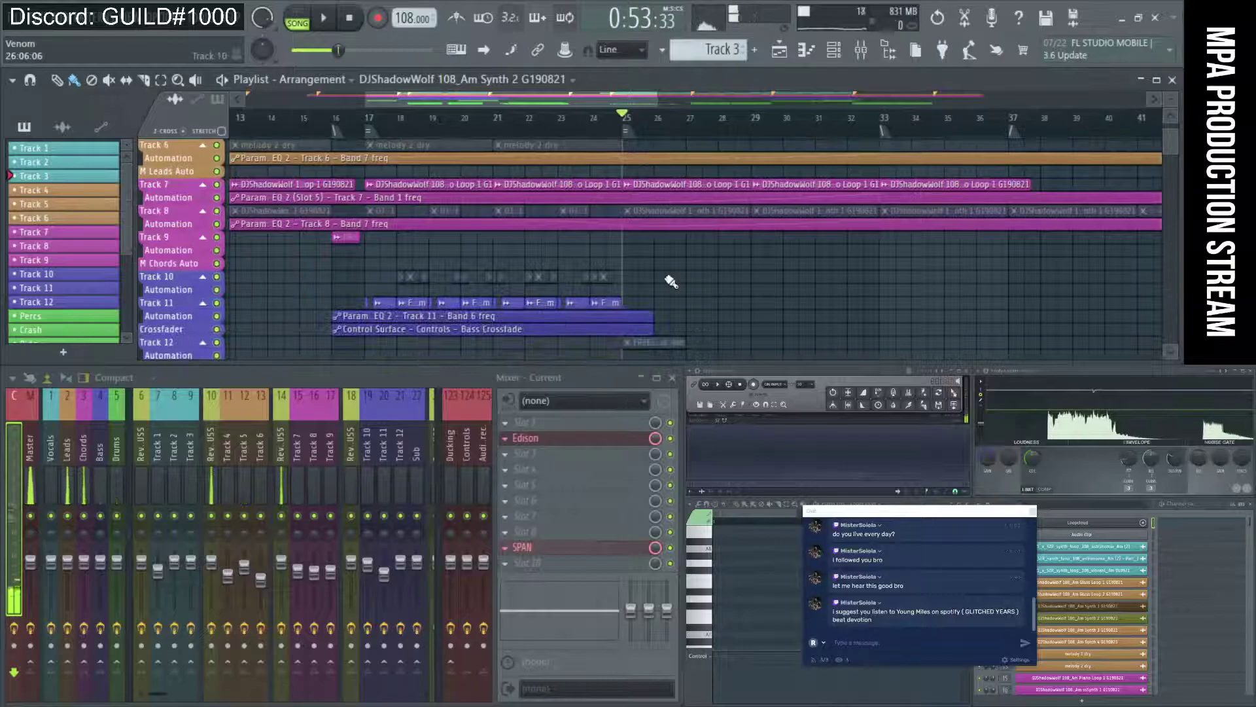
pyautogui.scroll(-3, 680, 269)
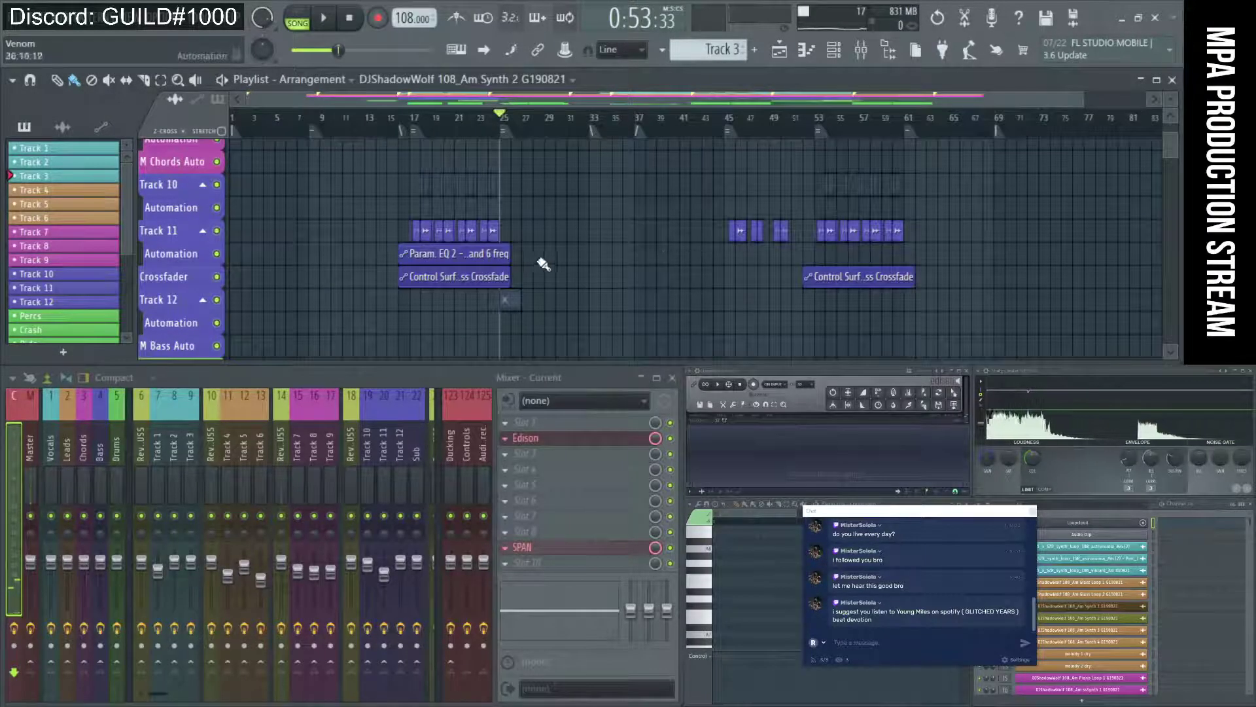
pyautogui.scroll(3, 477, 261)
pyautogui.scroll(2, 461, 260)
pyautogui.moveTo(582, 188); pyautogui.dragTo(331, 229)
pyautogui.hotkey('ctrl', 'b')
pyautogui.moveTo(541, 202); pyautogui.dragTo(541, 203)
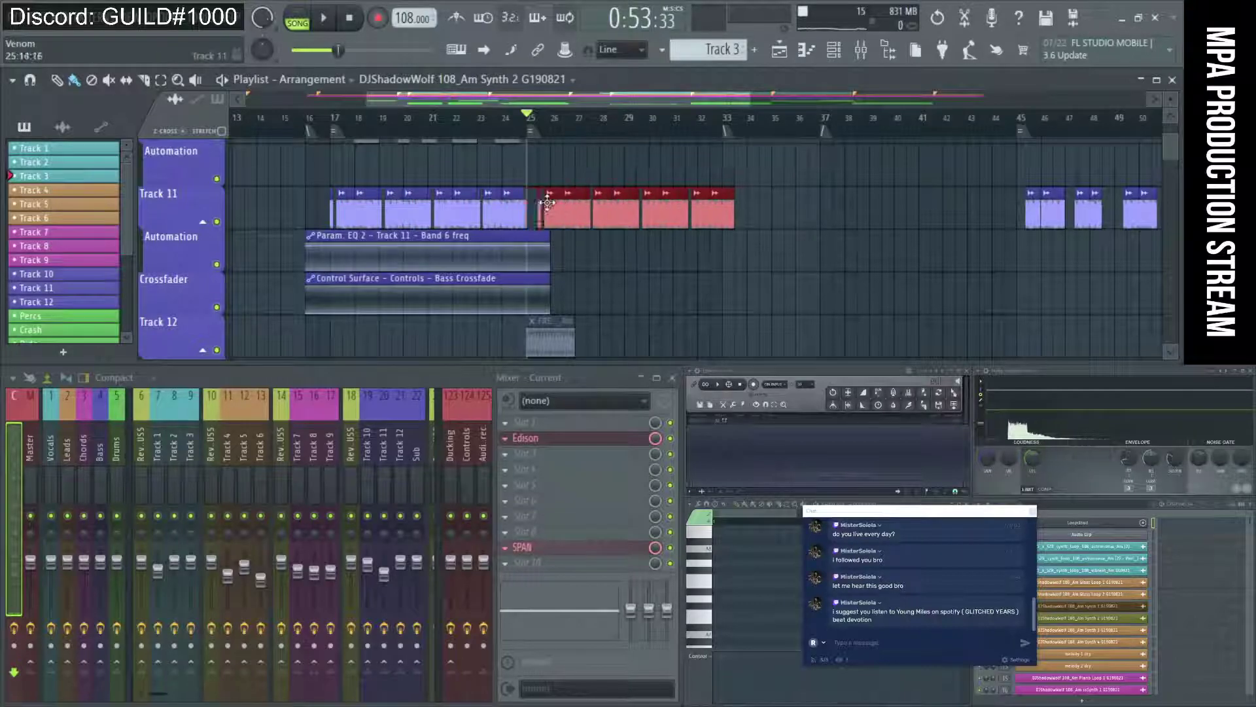
pyautogui.press('space')
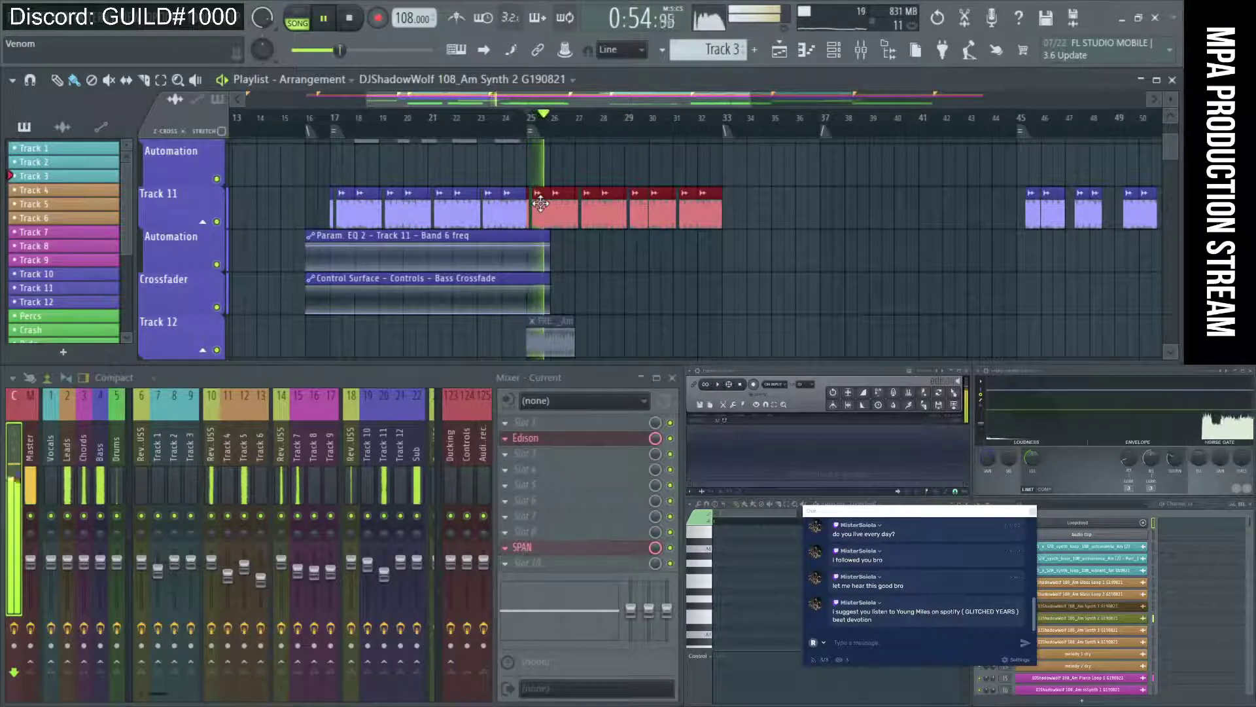
pyautogui.press('space')
# Fill the gaps between the duplicated Track 11 bass clips in bars 25 to 28 with the FREEZI bass loop and preview the result
pyautogui.scroll(5, 540, 203)
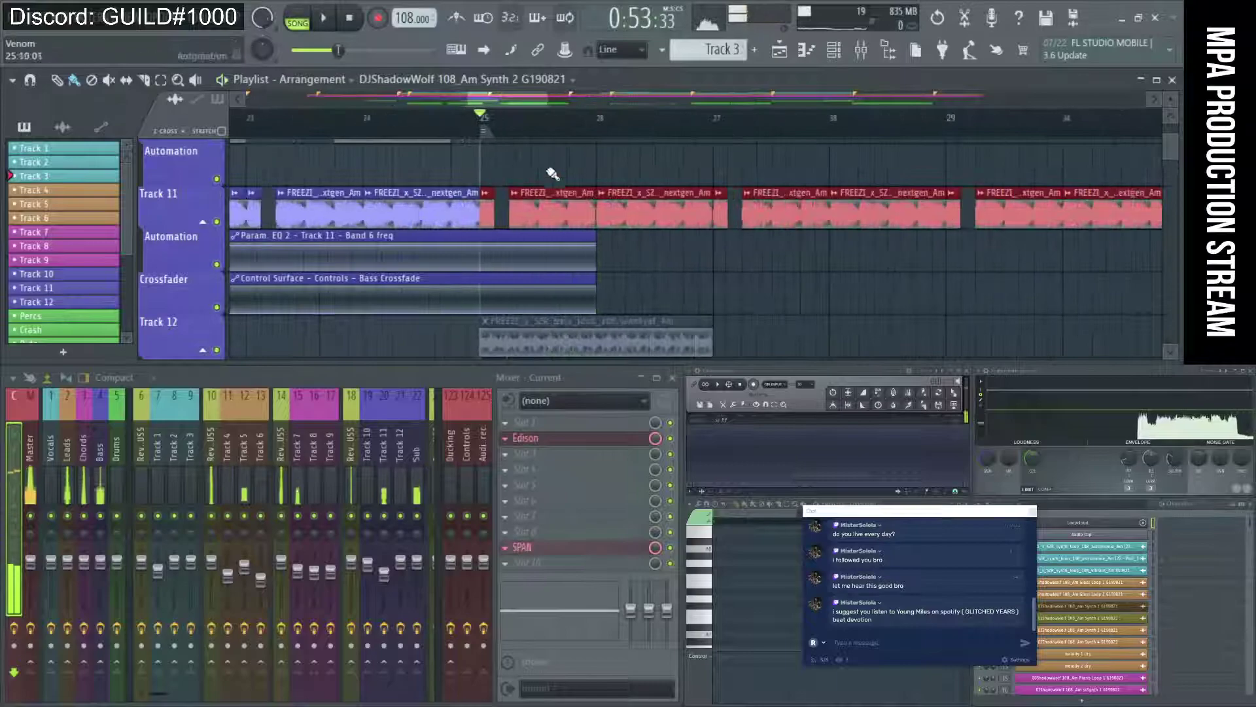
pyautogui.rightClick(523, 209)
pyautogui.moveTo(495, 210); pyautogui.dragTo(828, 205)
pyautogui.press('space')
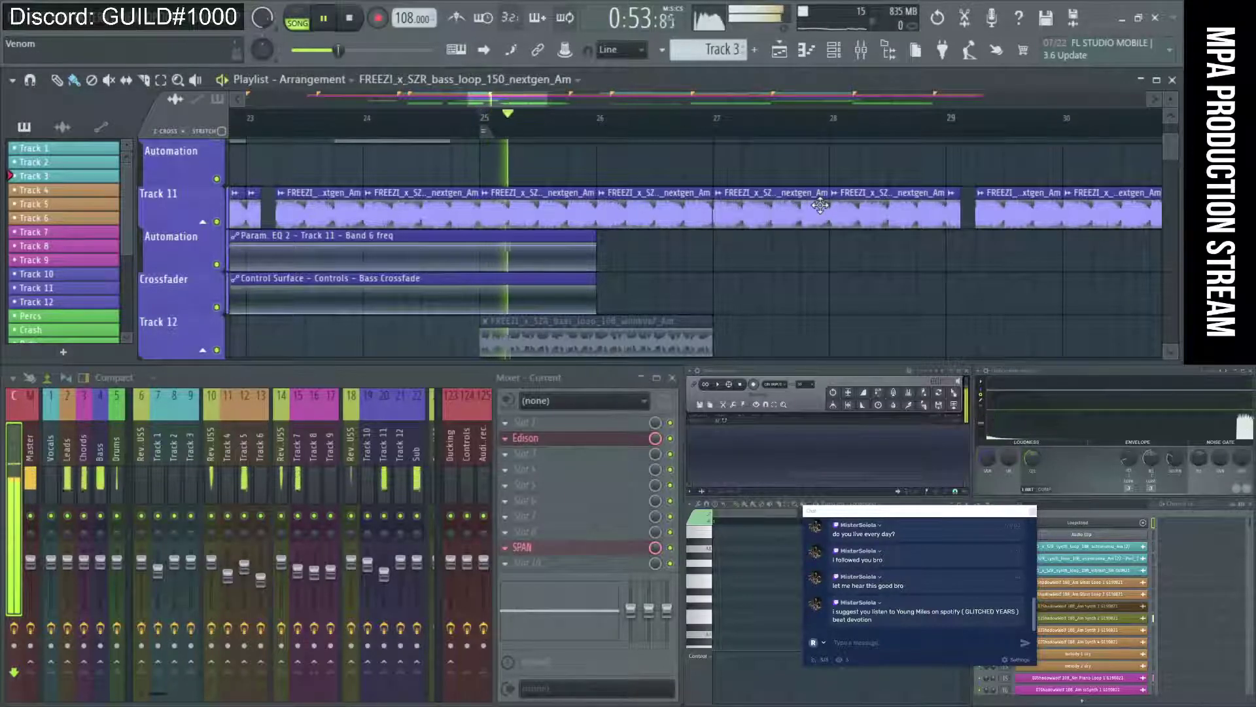
pyautogui.press('space')
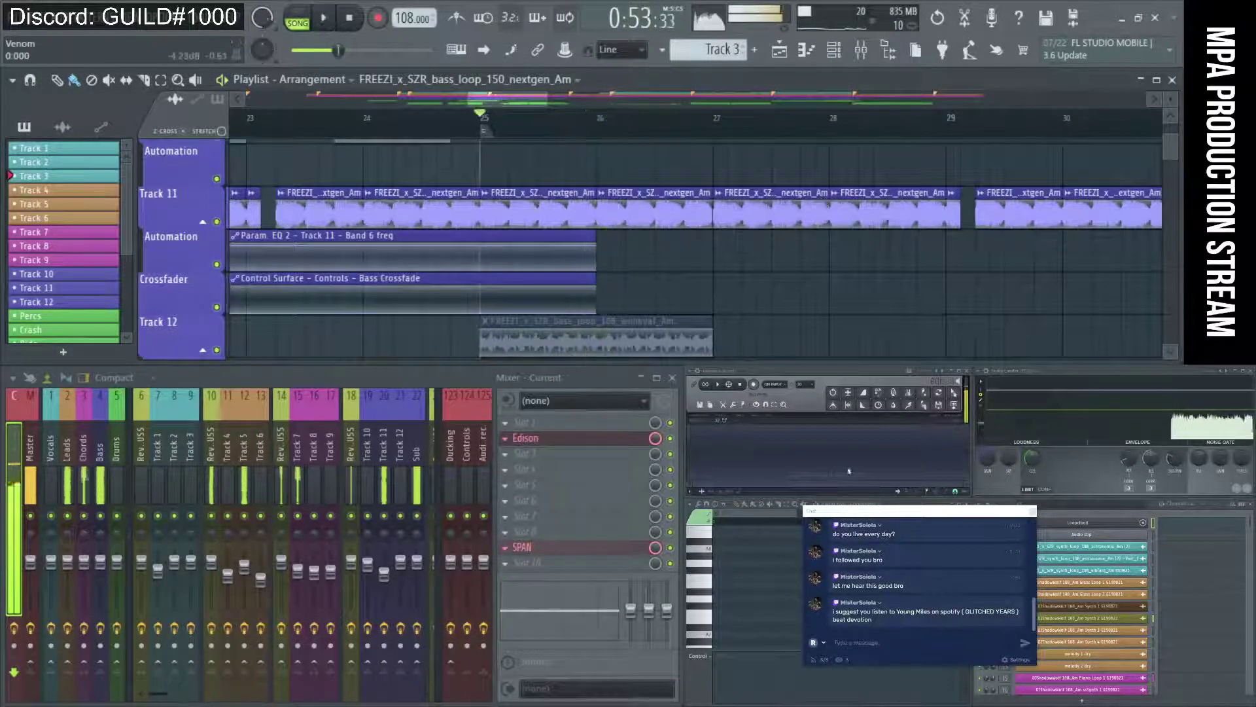
# Shift the stream chat window slightly, switch to Spotify and search for "young miles"
pyautogui.moveTo(893, 513); pyautogui.dragTo(890, 505)
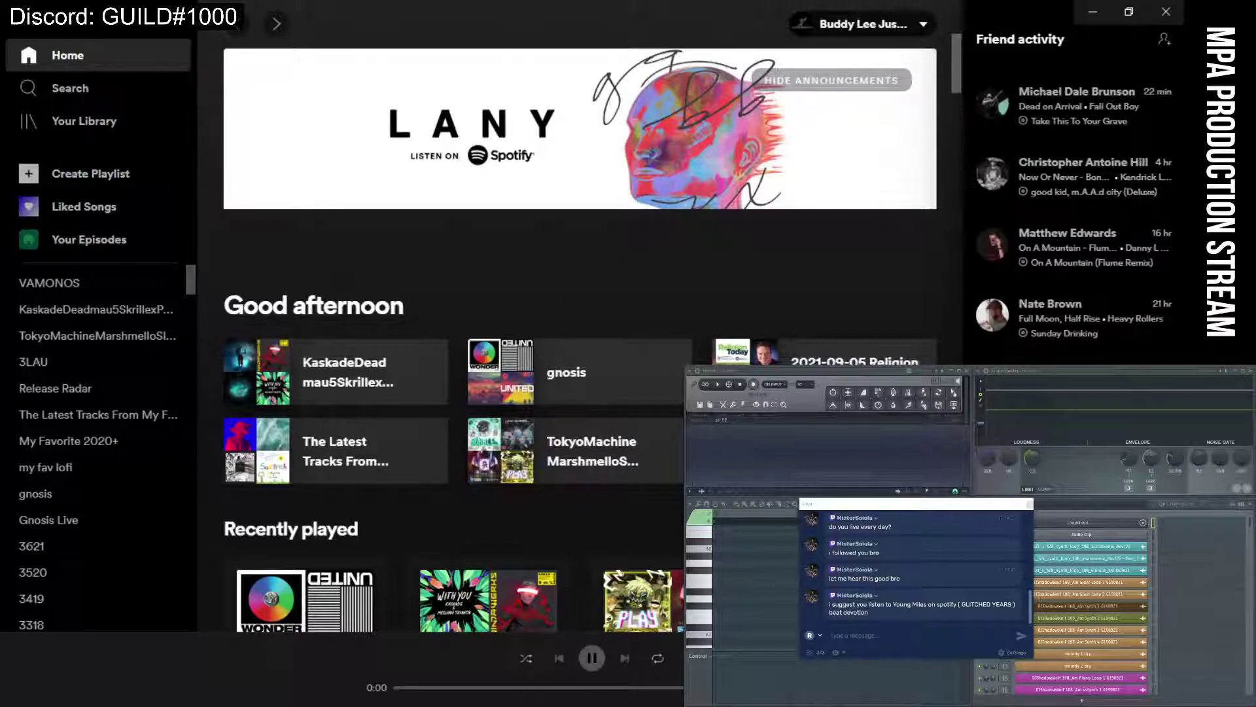
pyautogui.click(82, 93)
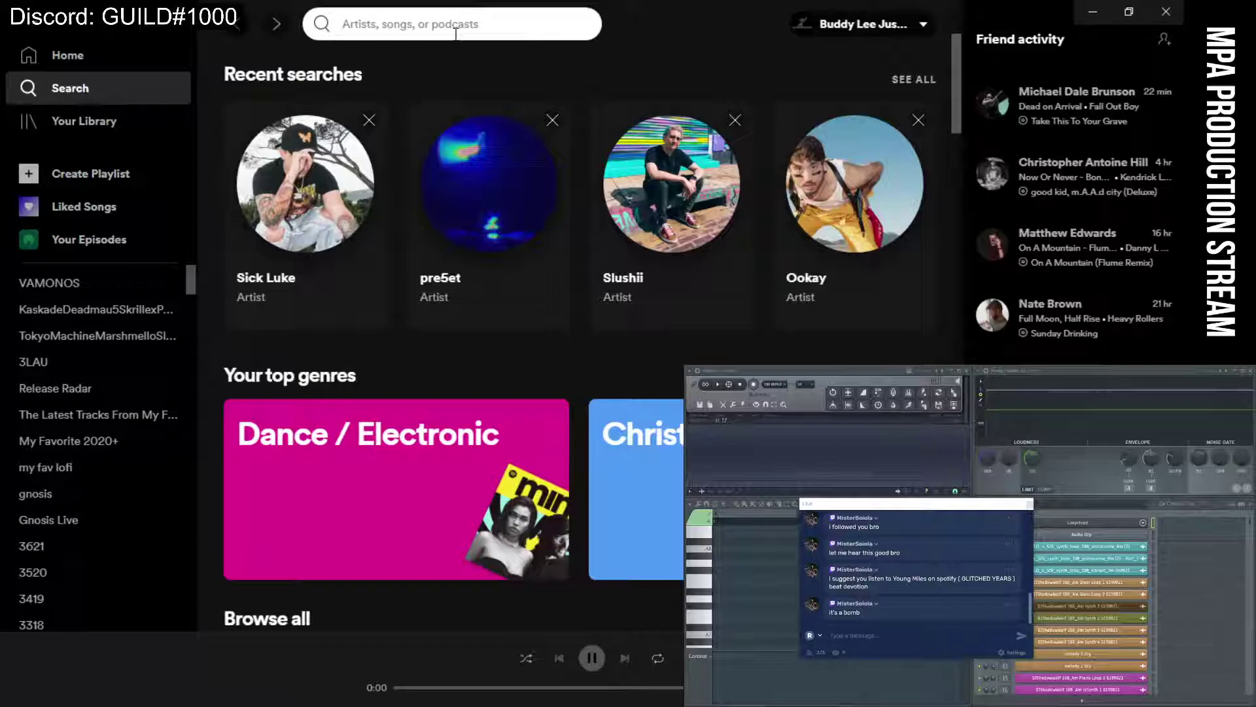
pyautogui.write('young miles')
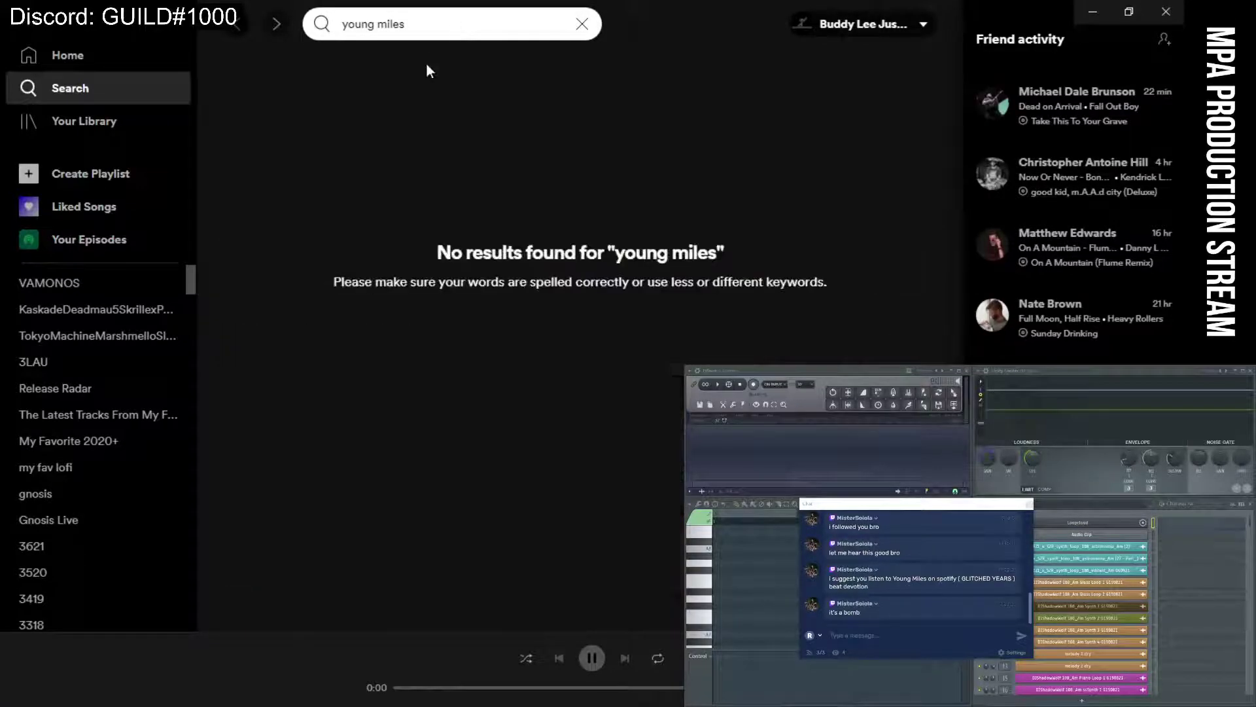
pyautogui.hotkey('ctrl', 'a')
pyautogui.write('yooun')
pyautogui.press('BackSpace')
pyautogui.press('BackSpace')
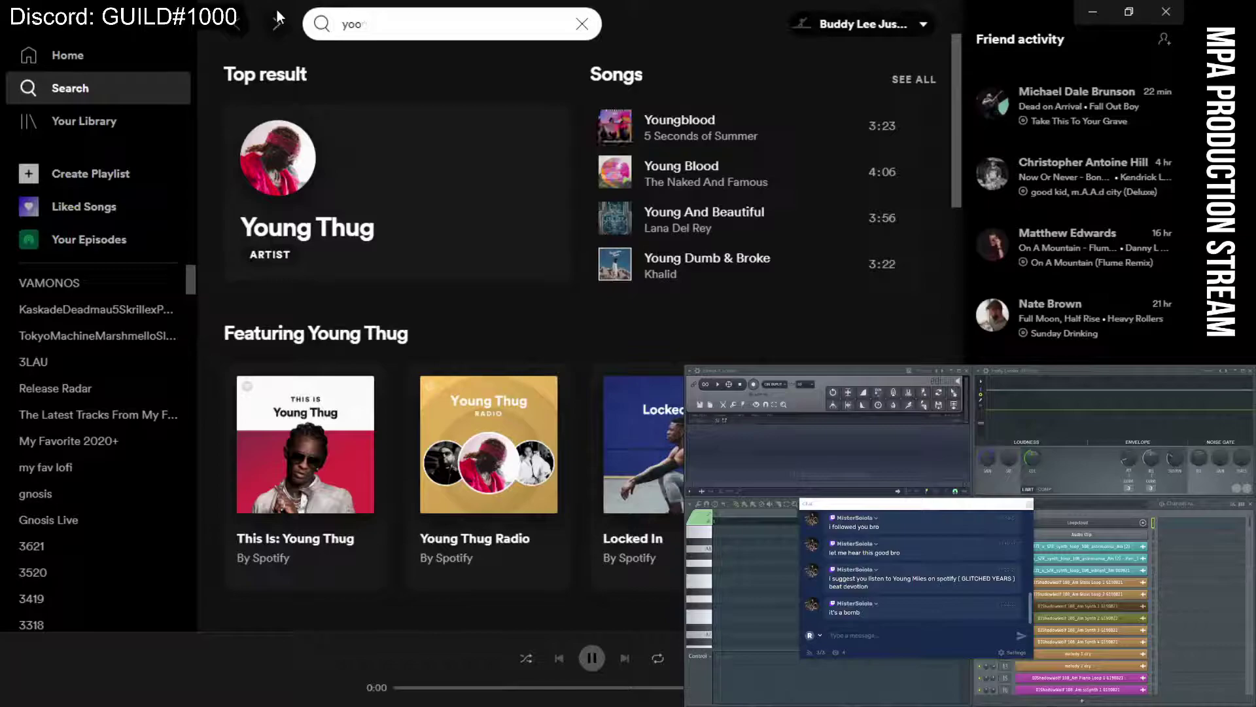
pyautogui.press('BackSpace')
pyautogui.write('ung mile')
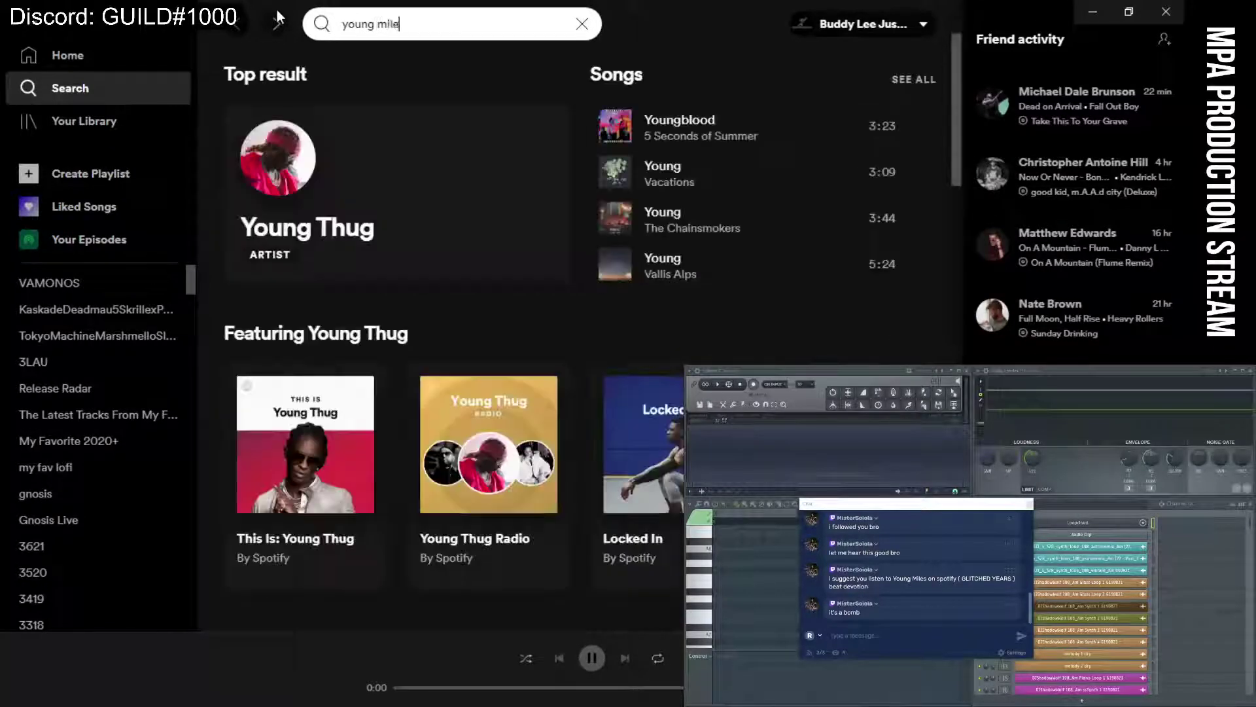
pyautogui.write('s')
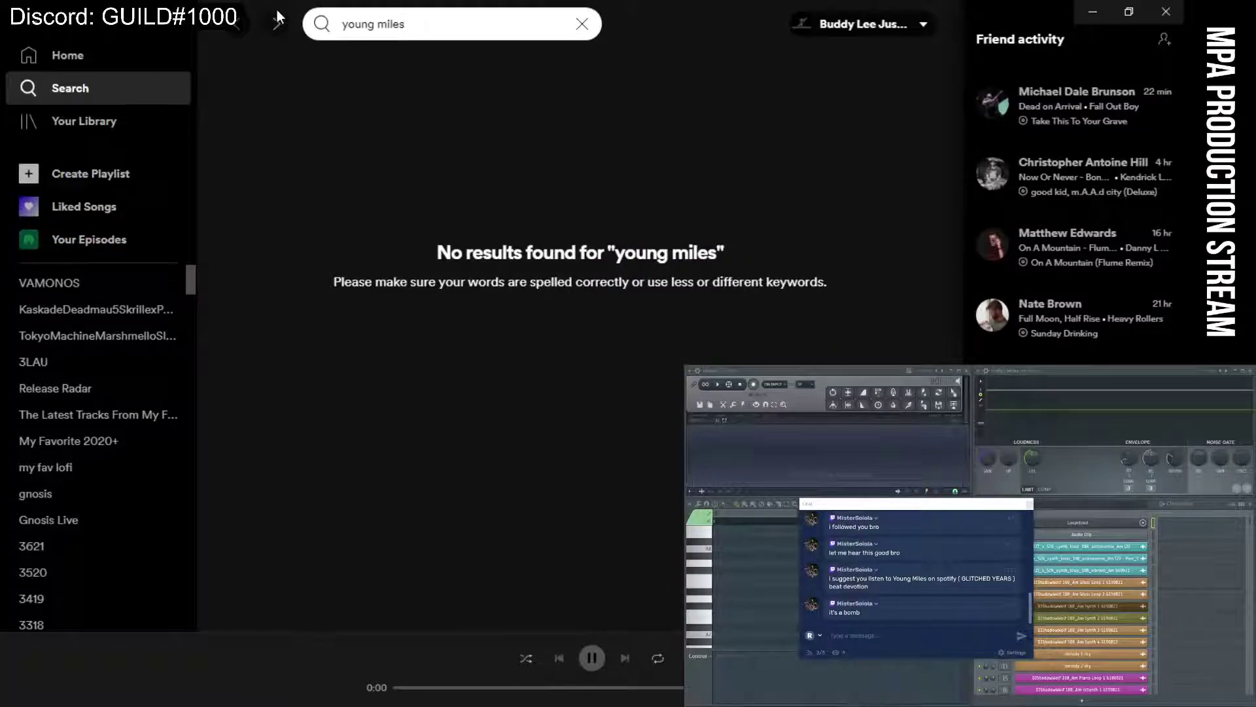
# Replace the search text with "glitched years" and open the GLITCHED YEARS album by Young Miles
pyautogui.press('BackSpace')
pyautogui.press('BackSpace')
pyautogui.press('BackSpace')
pyautogui.press('BackSpace')
pyautogui.press('BackSpace')
pyautogui.press('BackSpace')
pyautogui.press('BackSpace')
pyautogui.press('BackSpace')
pyautogui.press('BackSpace')
pyautogui.press('BackSpace')
pyautogui.press('BackSpace')
pyautogui.write('glitch')
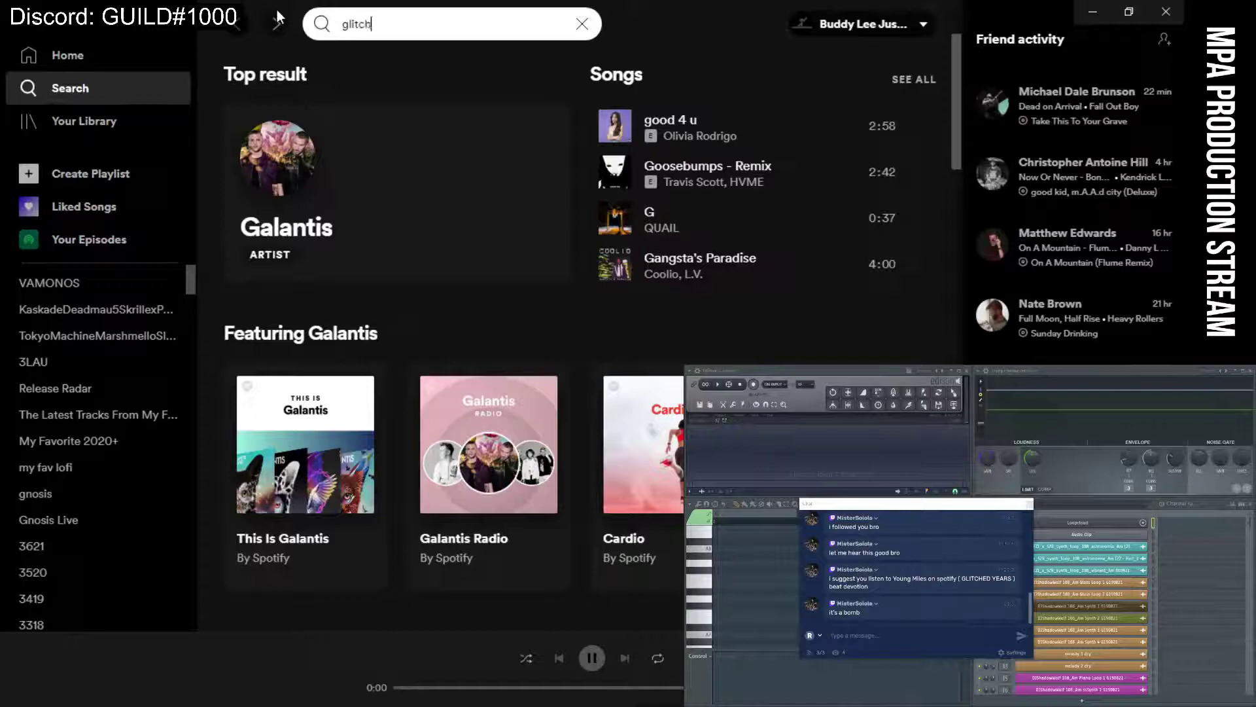
pyautogui.write('ed years')
pyautogui.press('BackSpace')
pyautogui.press('BackSpace')
pyautogui.press('BackSpace')
pyautogui.write('ars')
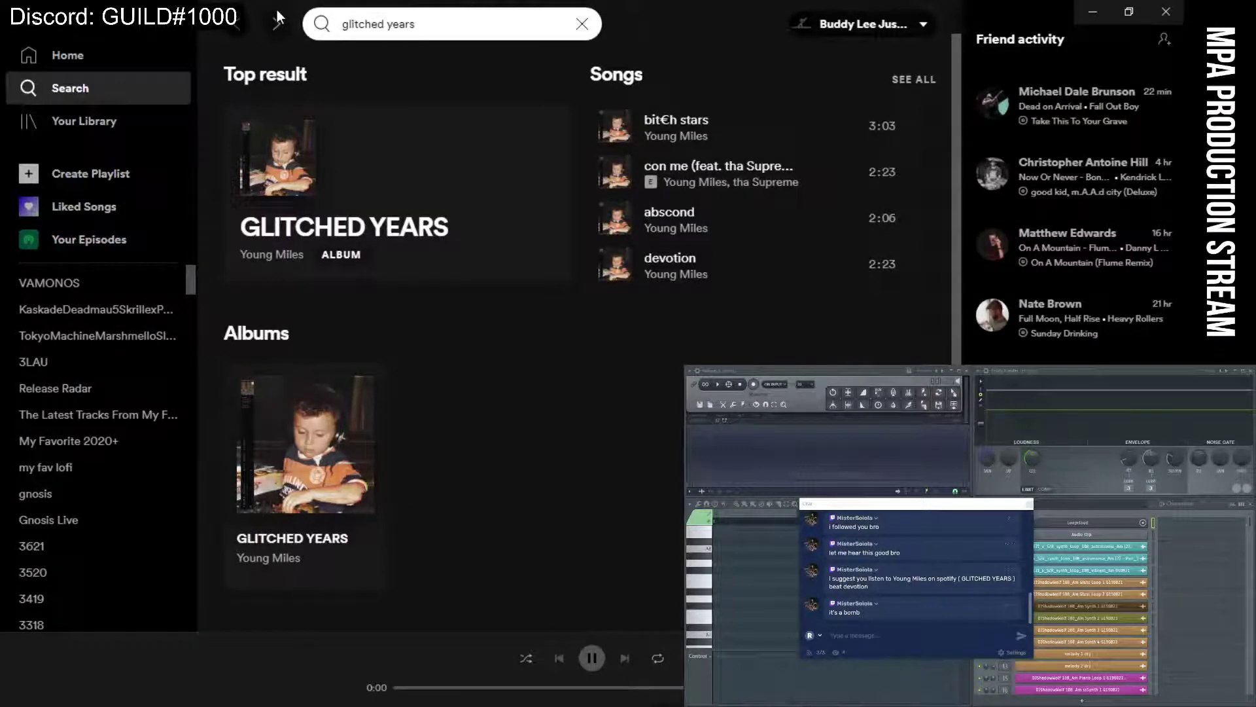
pyautogui.click(368, 216)
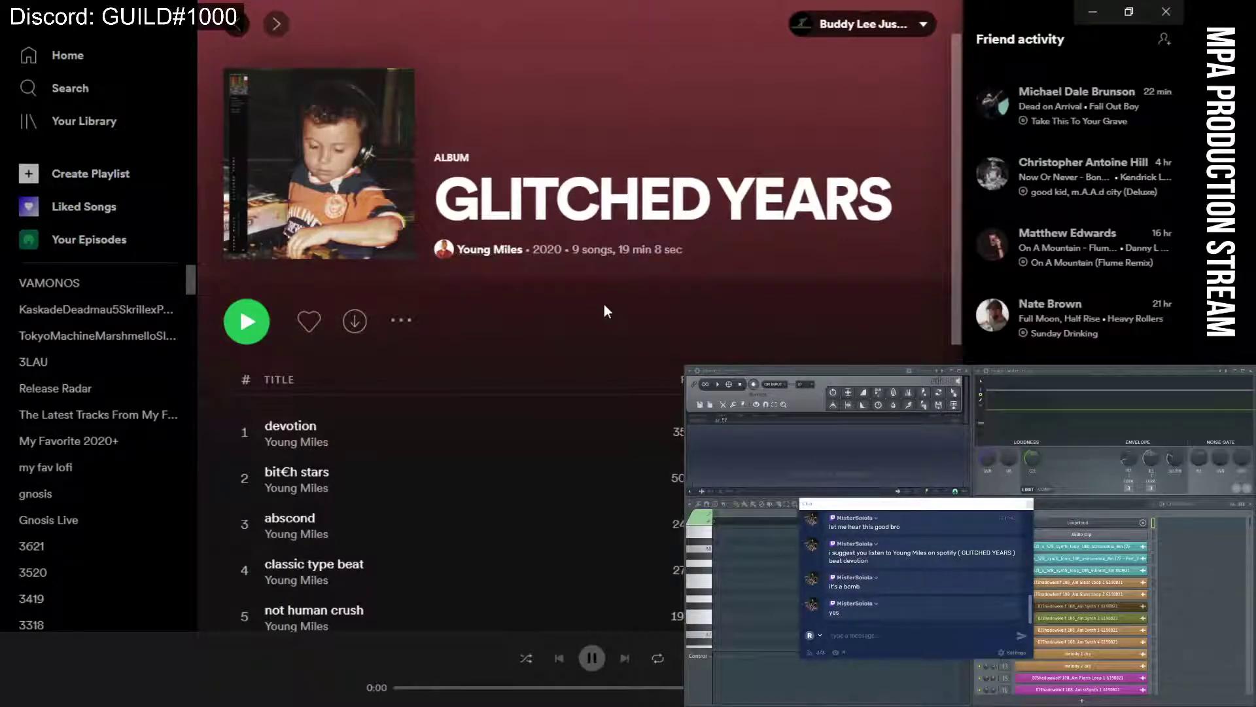
# Add the whole GLITCHED YEARS album to the VAMONOS playlist and minimize Spotify to return to FL Studio
pyautogui.click(400, 320)
pyautogui.moveTo(508, 463)
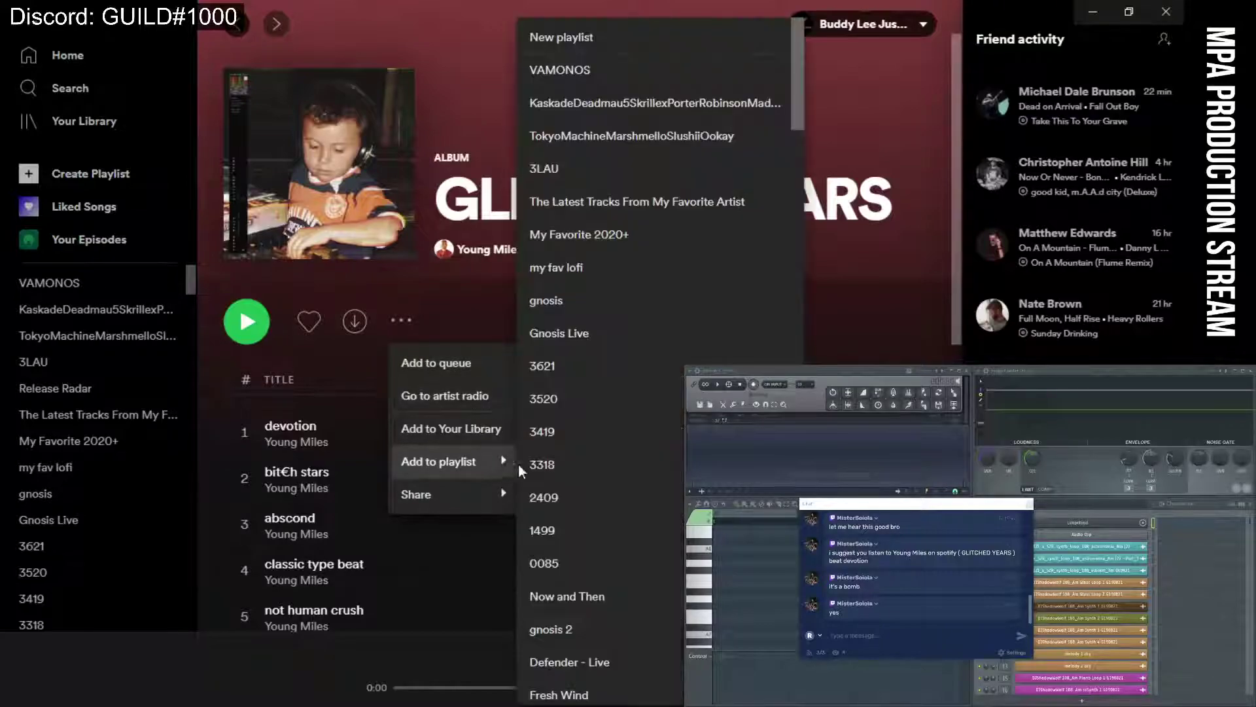
pyautogui.click(552, 69)
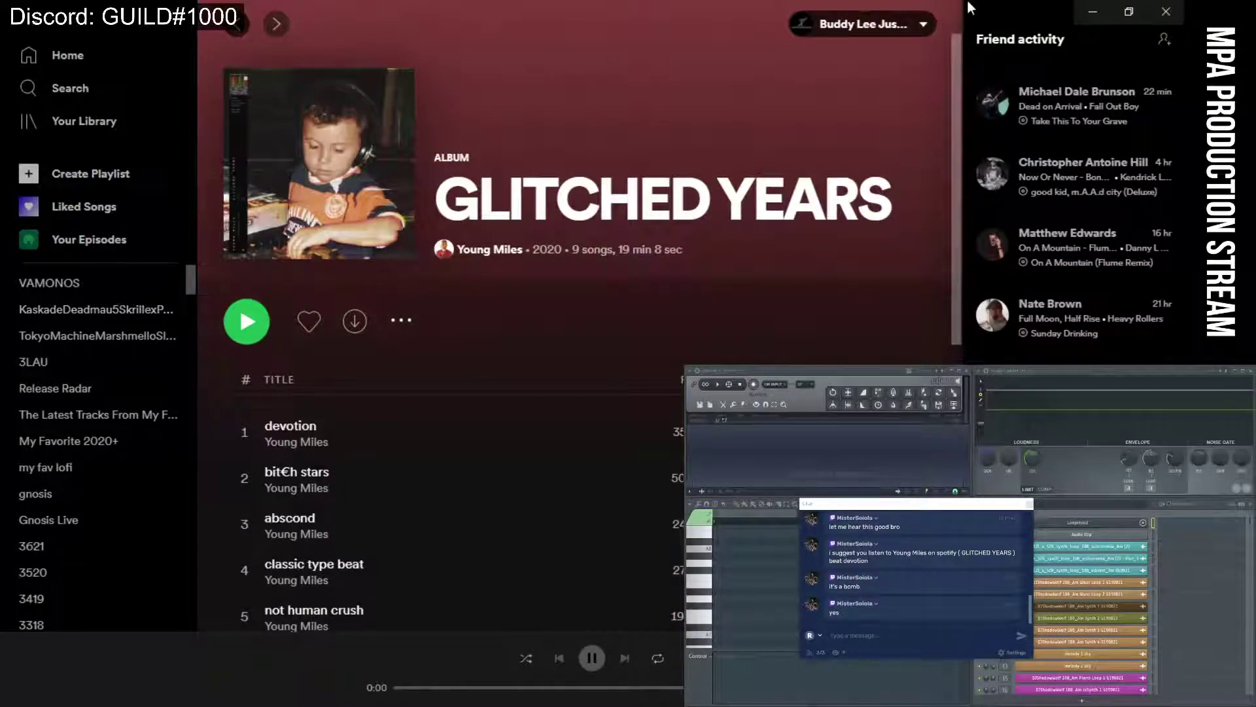
pyautogui.click(1092, 11)
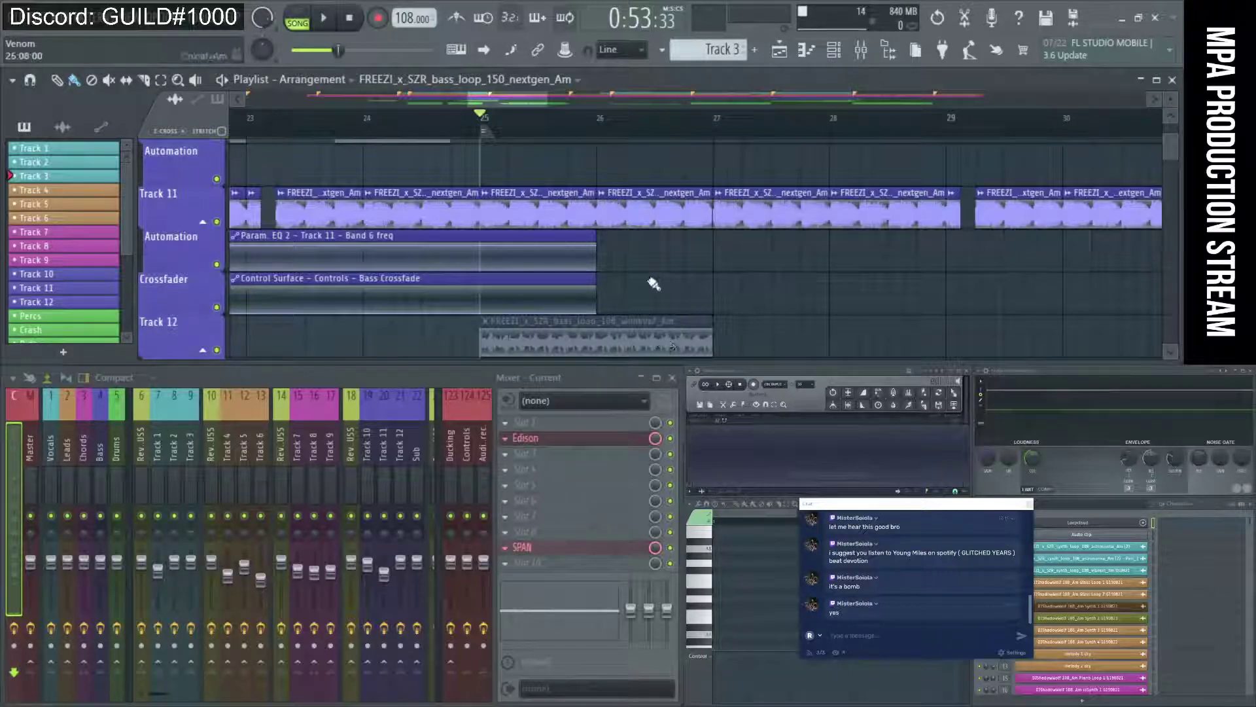
# Examine the arrangement around the bar 25 transition across the bass, chords and leads tracks, and set the playback position to bar 14
pyautogui.scroll(-5, 653, 282)
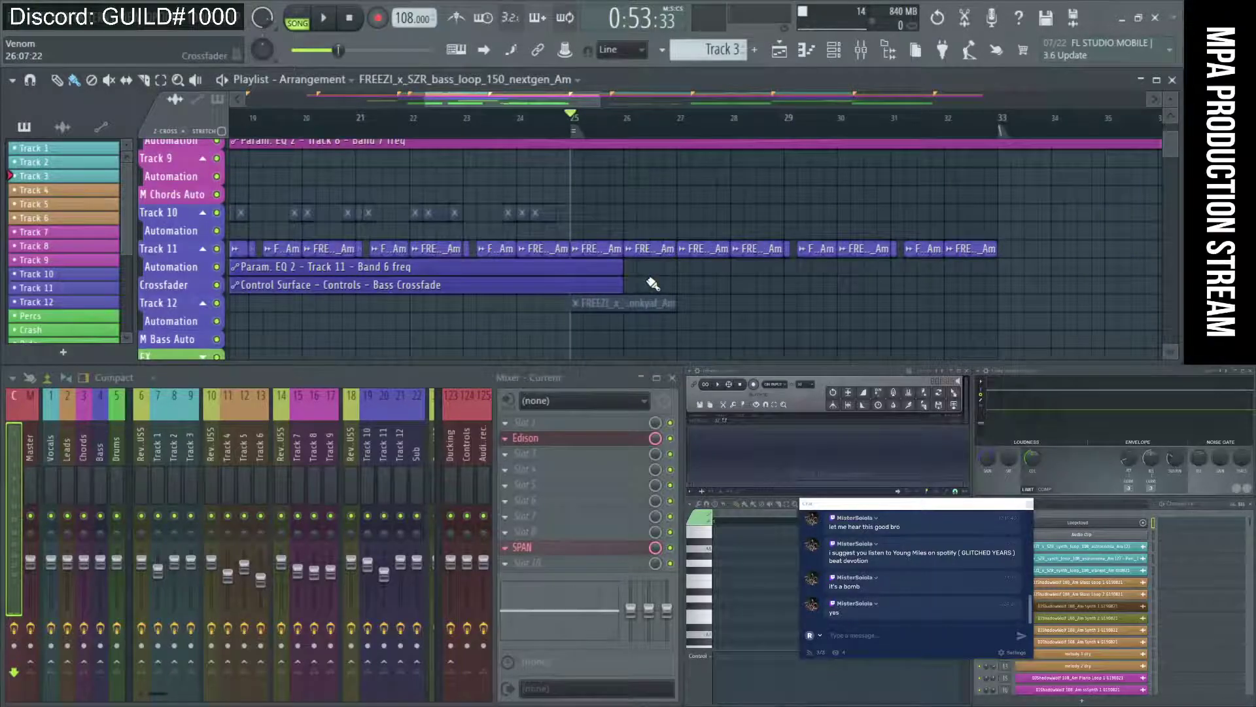
pyautogui.scroll(2, 633, 271)
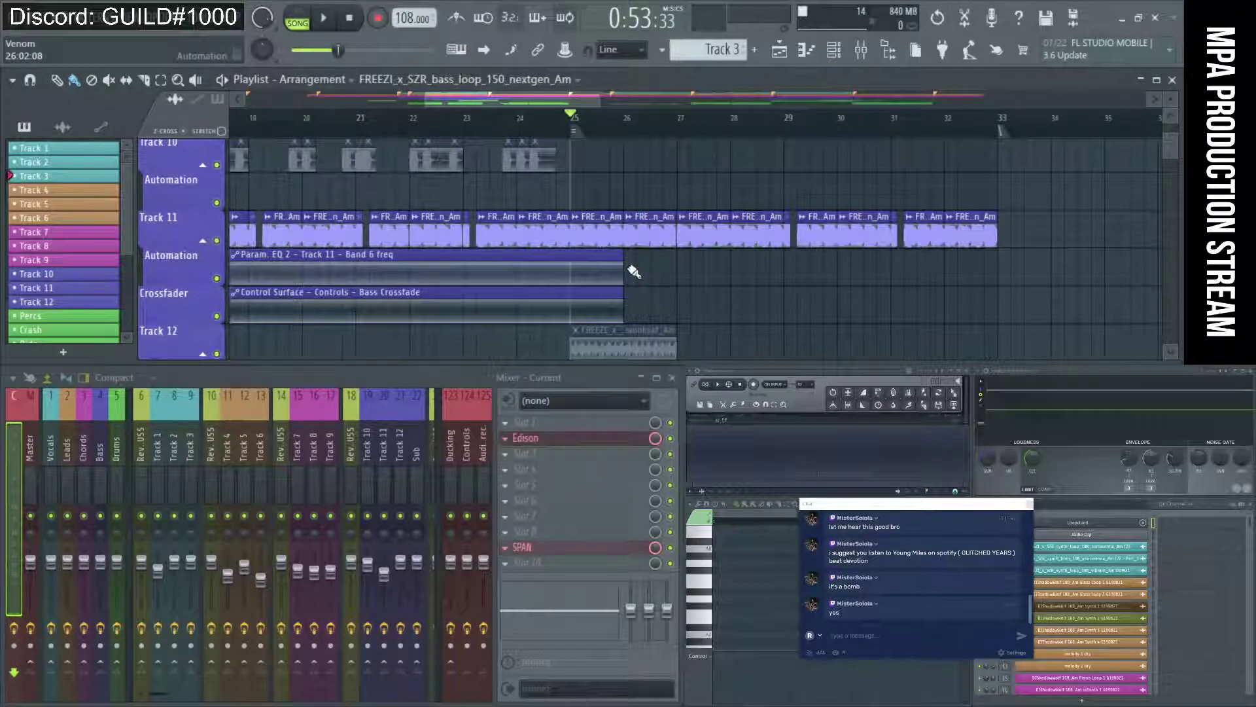
pyautogui.scroll(-2, 634, 271)
pyautogui.scroll(-2, 625, 268)
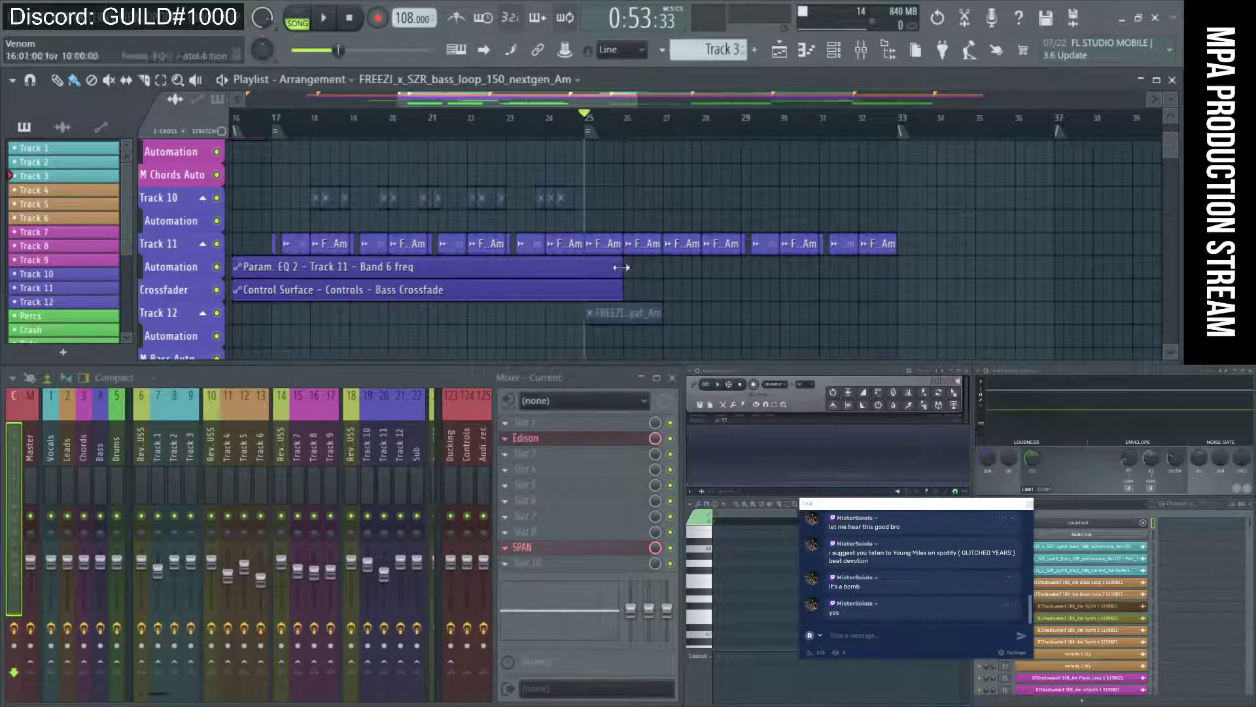
pyautogui.scroll(5, 621, 267)
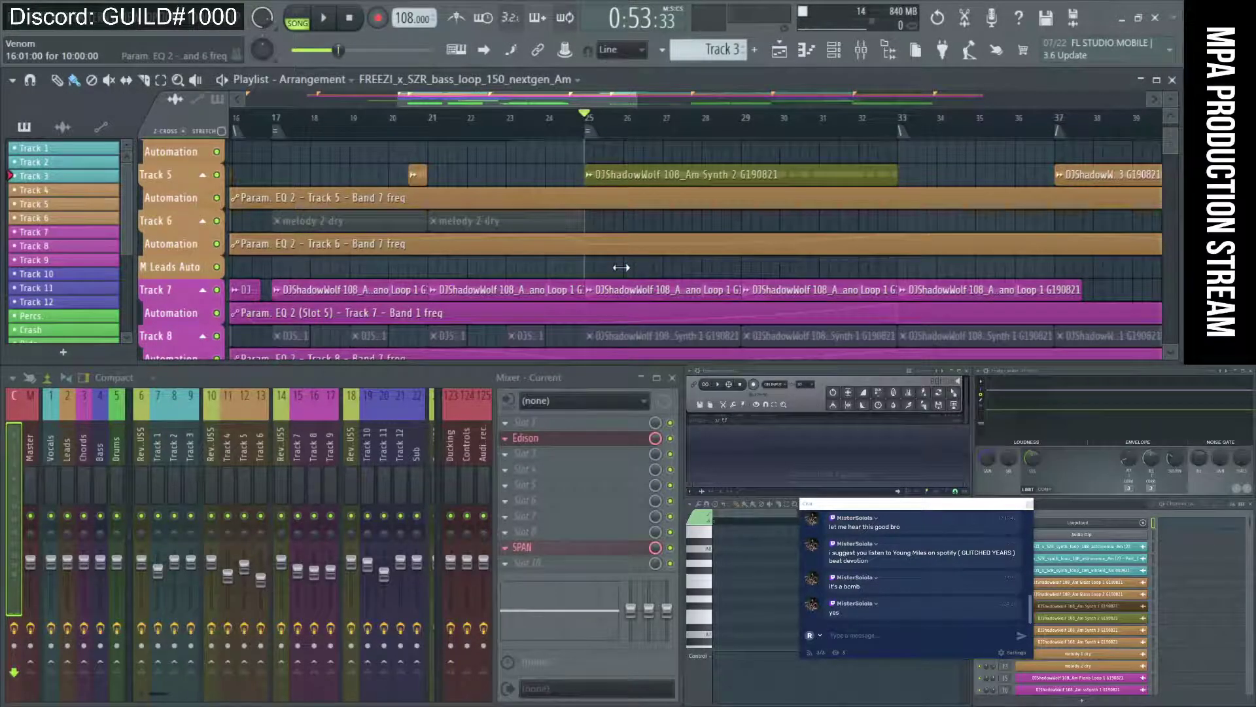
pyautogui.scroll(-4, 621, 267)
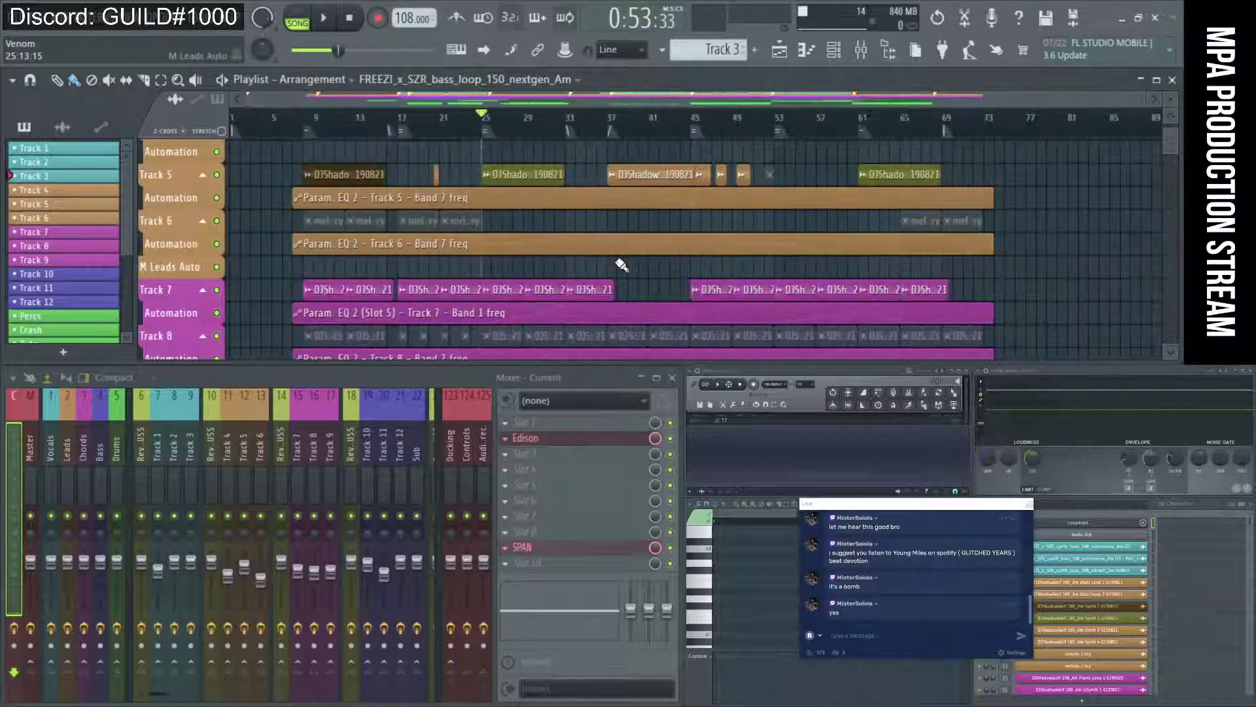
pyautogui.scroll(-3, 379, 159)
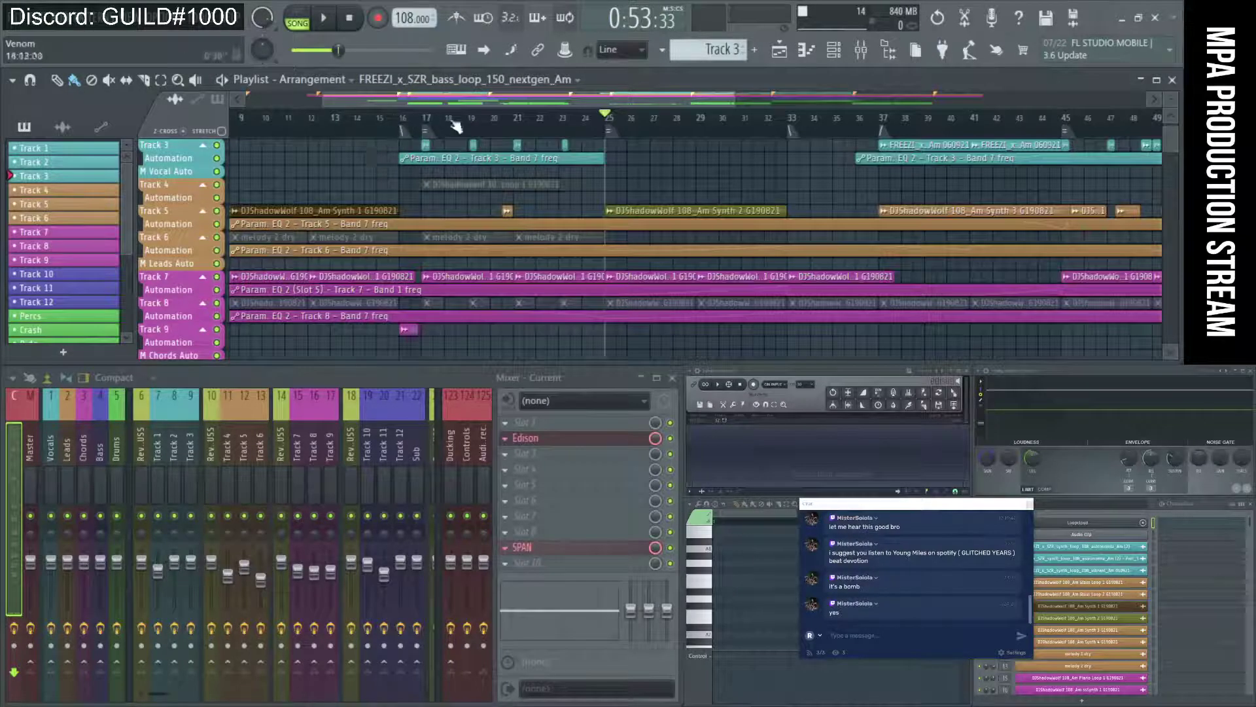
pyautogui.scroll(2, 389, 130)
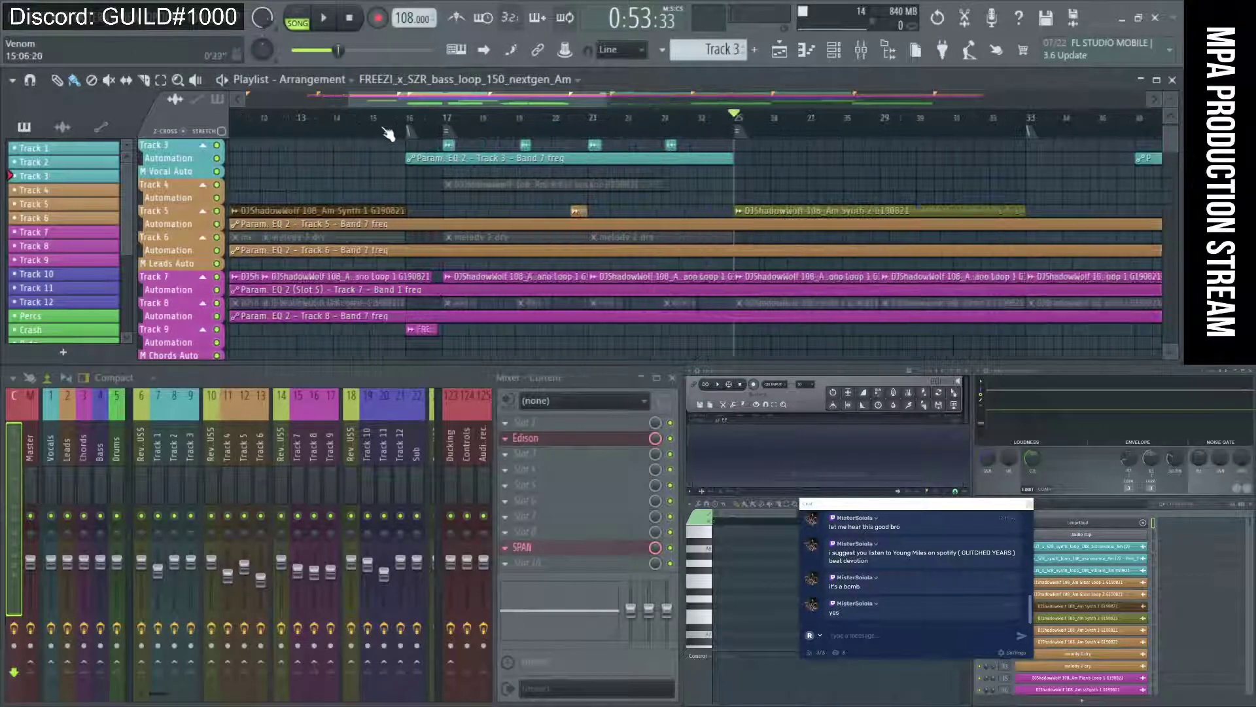
pyautogui.click(342, 120)
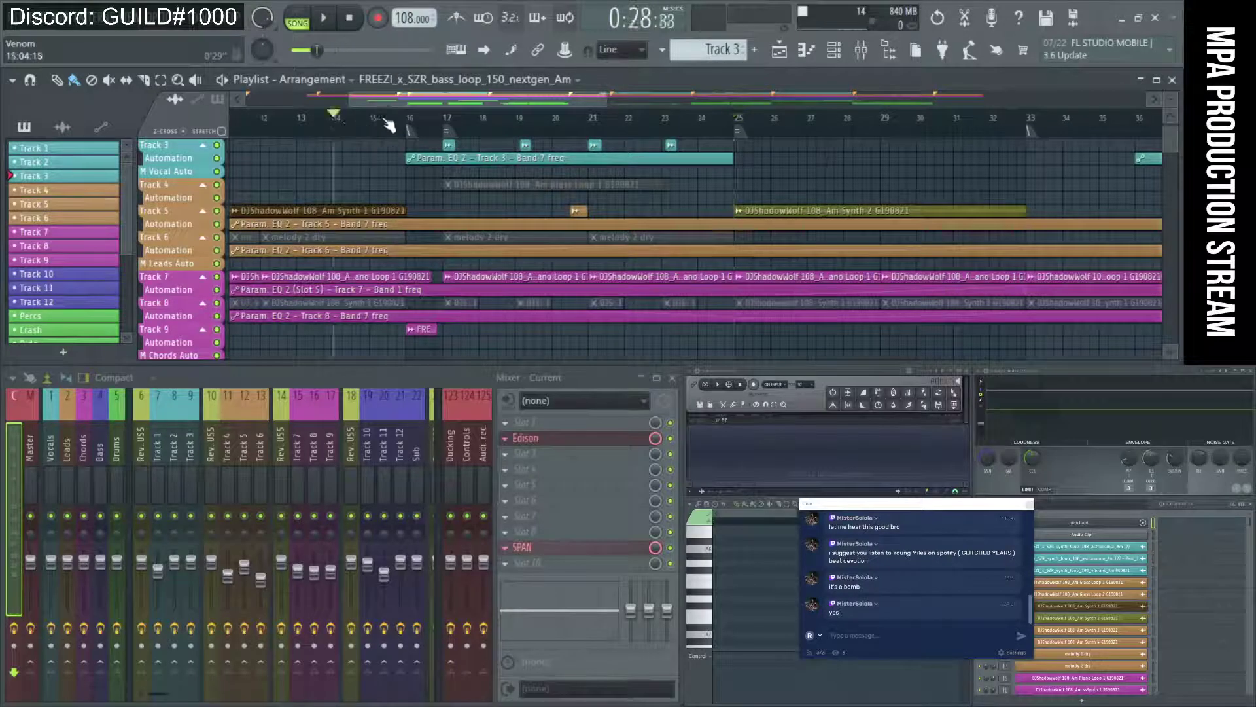
# Play the arrangement from bar 14 and examine the clips leading into bar 17, down to the Master FX Auto track
pyautogui.press('space')
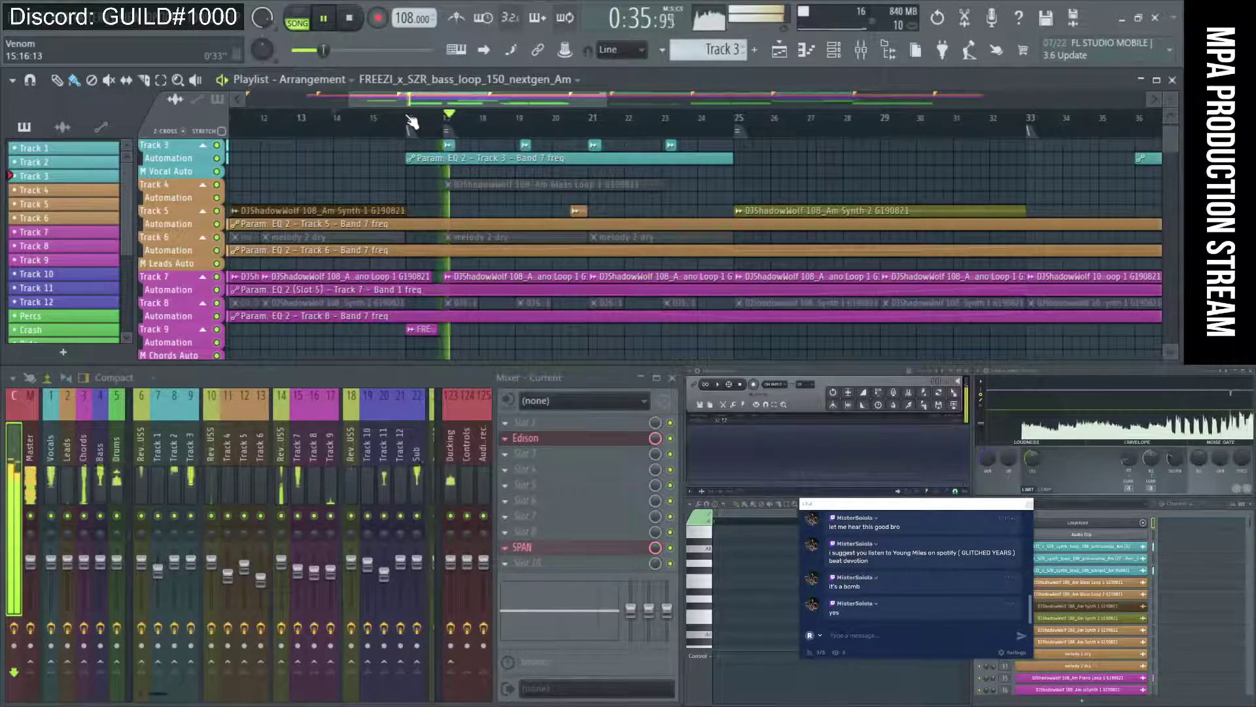
pyautogui.press('space')
pyautogui.scroll(8, 443, 309)
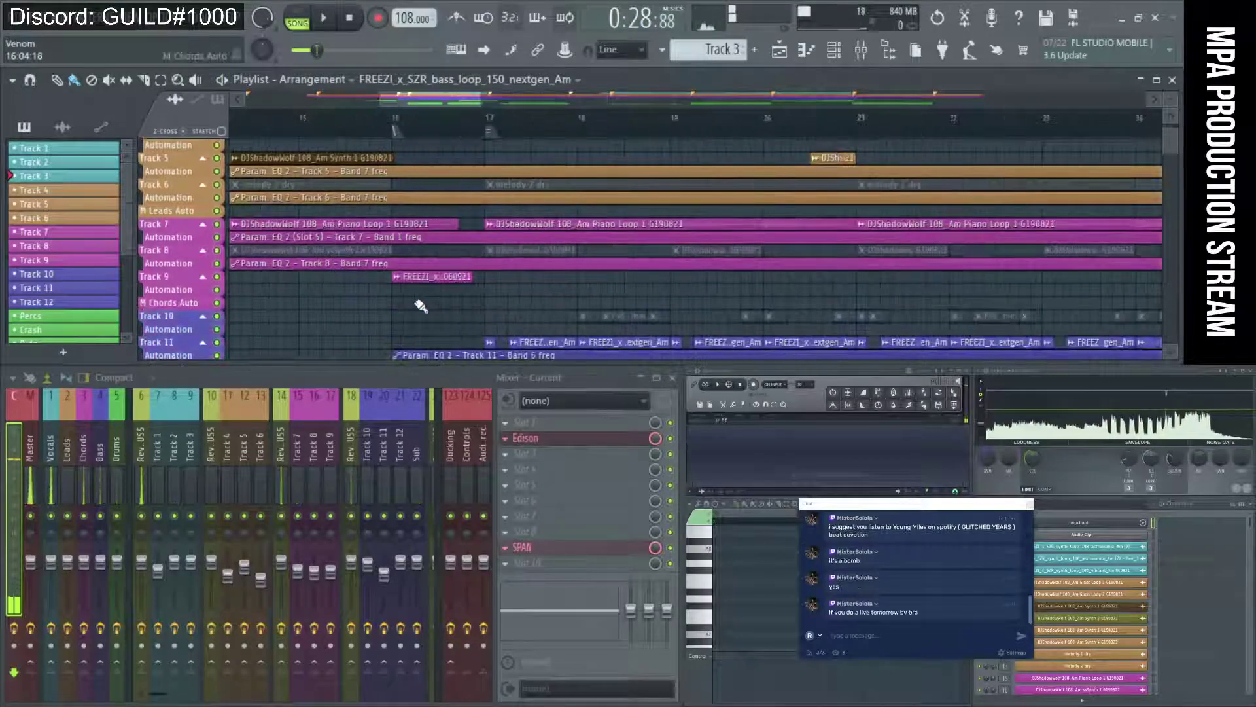
pyautogui.scroll(3, 436, 300)
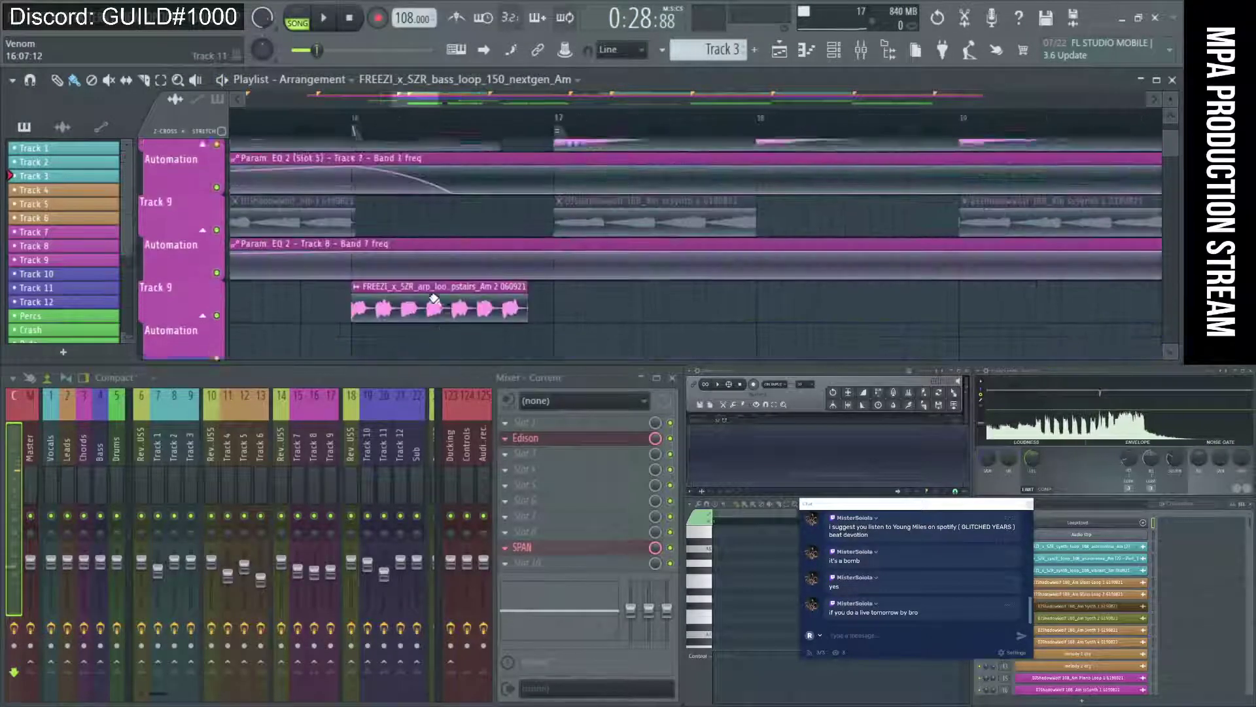
pyautogui.scroll(2, 421, 280)
pyautogui.scroll(-6, 421, 280)
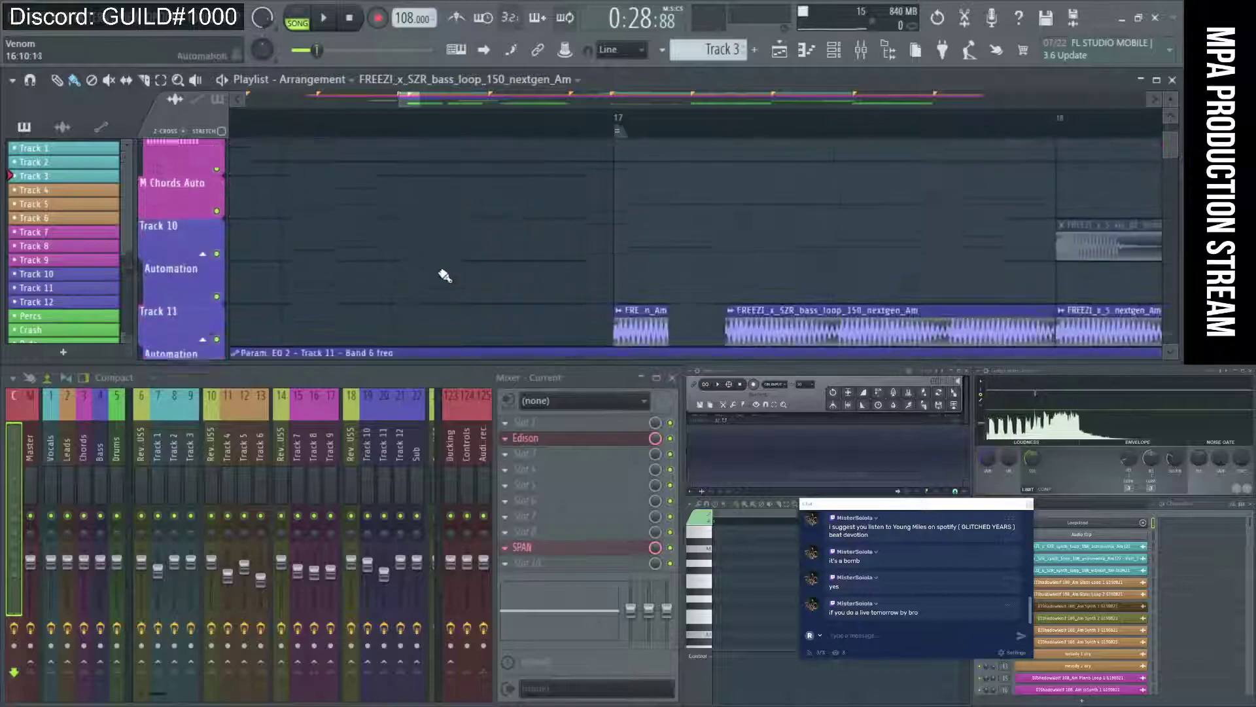
pyautogui.scroll(-3, 488, 246)
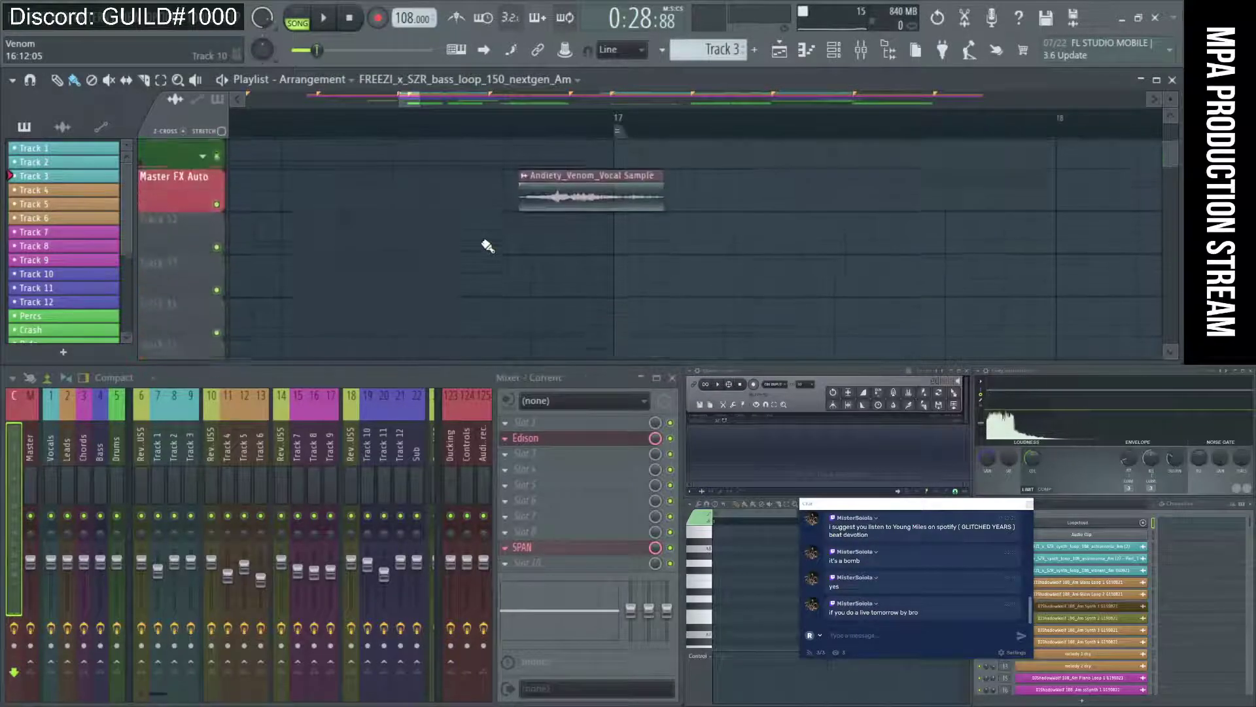
# Select the Andiety_Venom_Vocal Sample clip just before bar 17 on the Master FX Auto track and examine its placement
pyautogui.scroll(2, 517, 237)
pyautogui.click(595, 200)
pyautogui.moveTo(594, 199); pyautogui.dragTo(597, 201)
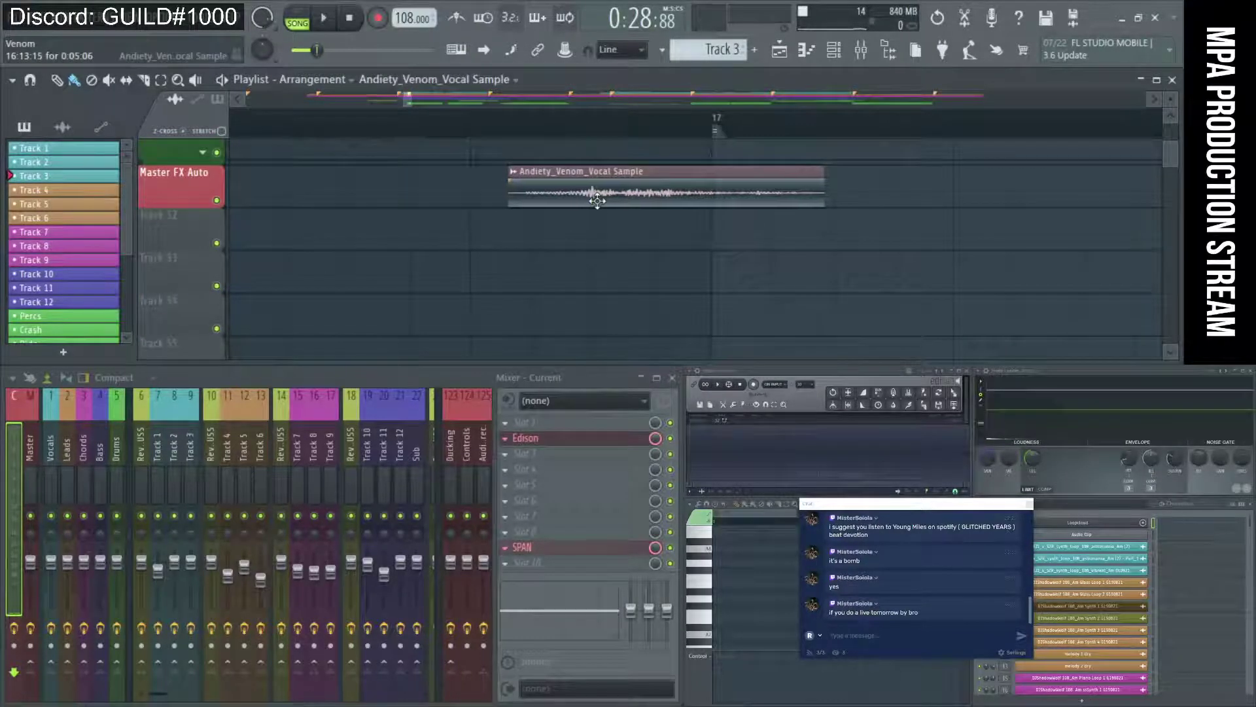
pyautogui.scroll(-2, 432, 210)
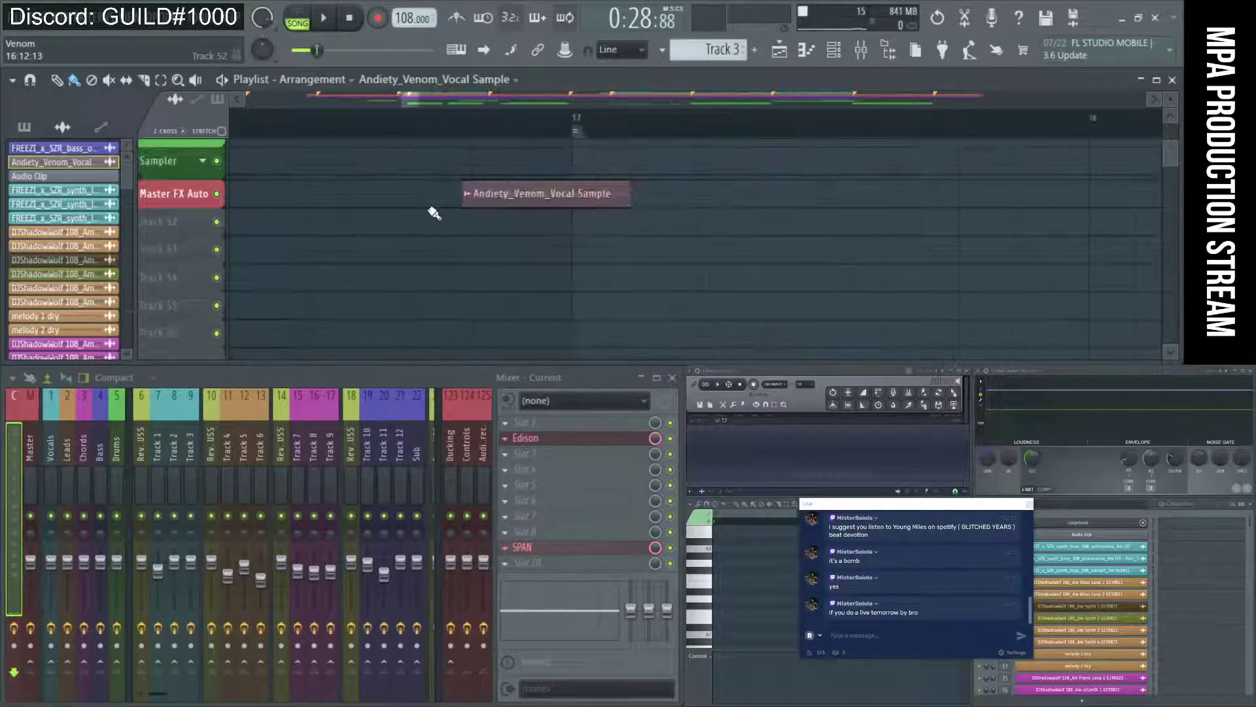
pyautogui.scroll(-2, 433, 213)
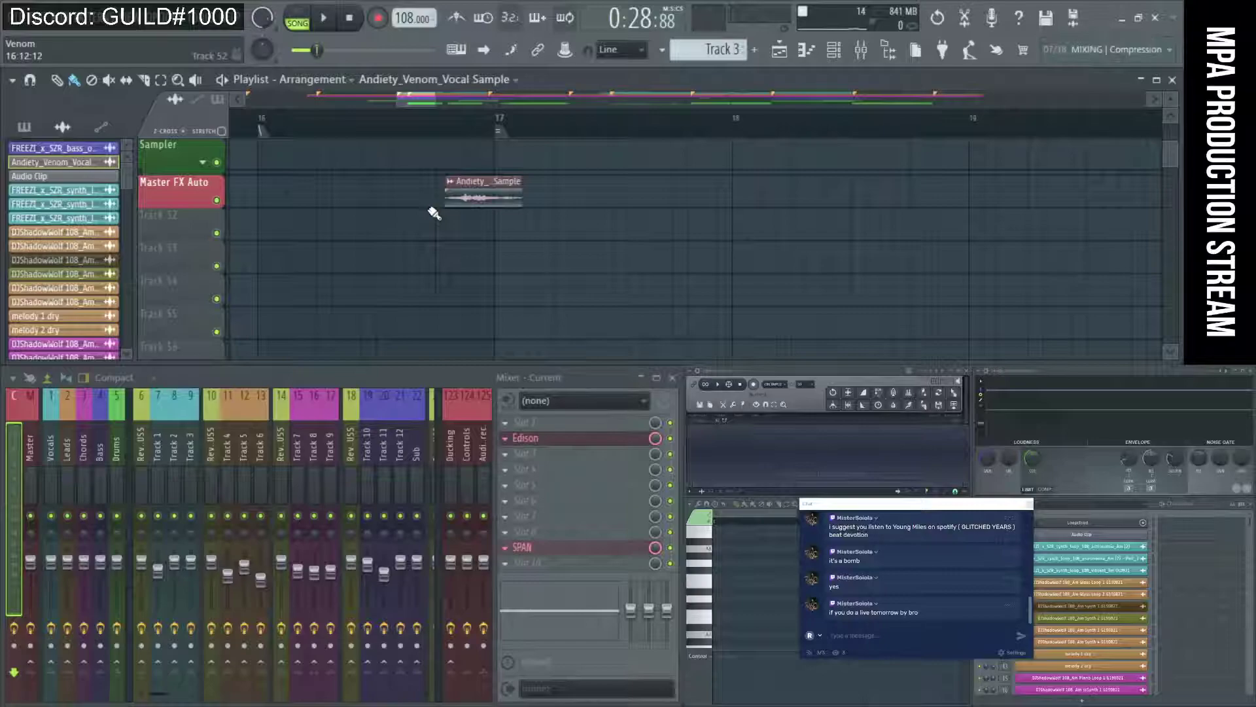
pyautogui.scroll(-2, 434, 212)
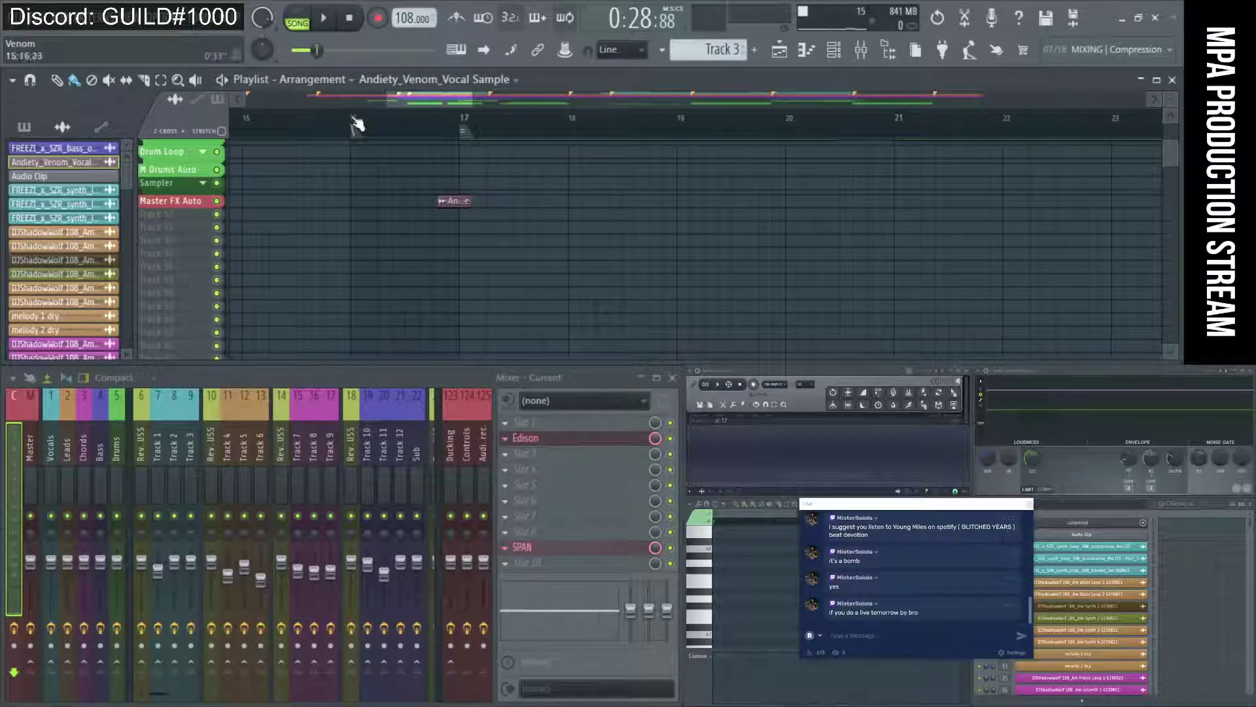
# Play the transition from just before the Andiety_Venom_Vocal Sample clip and inspect the clip's waveform across the bar 17 line
pyautogui.scroll(2, 392, 255)
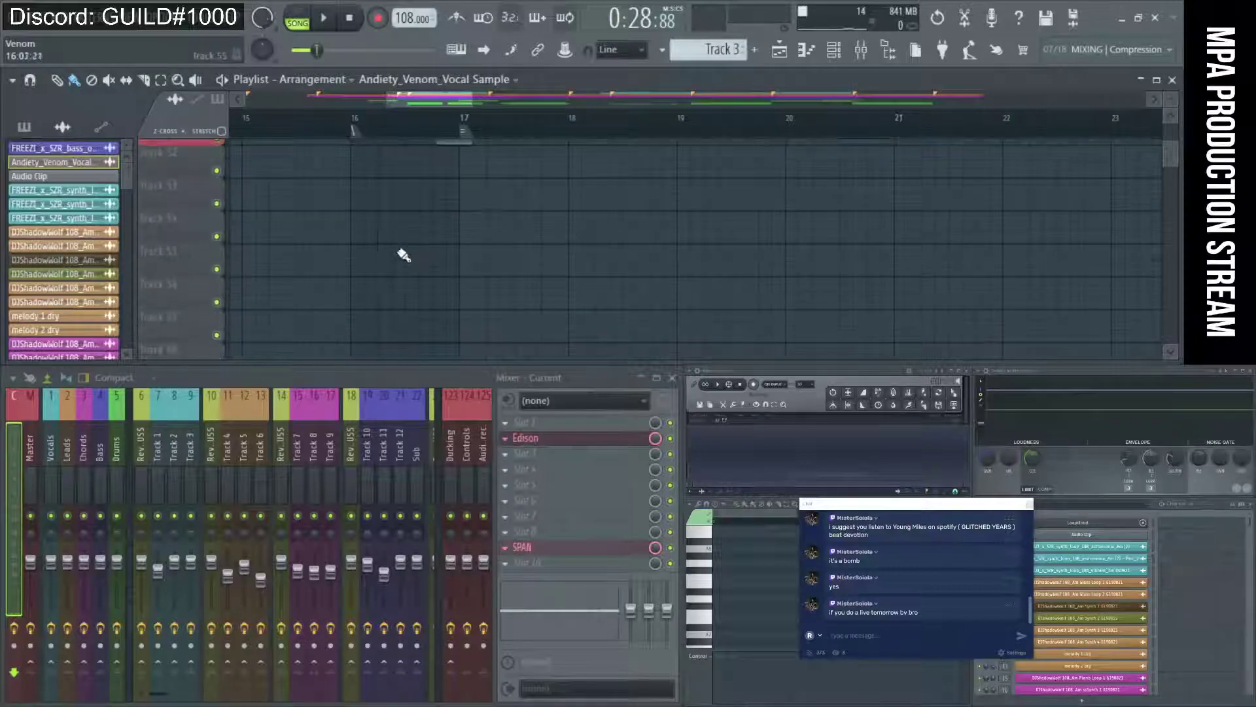
pyautogui.scroll(4, 412, 262)
pyautogui.keyDown('ctrl'); pyautogui.scroll(3, 356, 289); pyautogui.keyUp('ctrl')
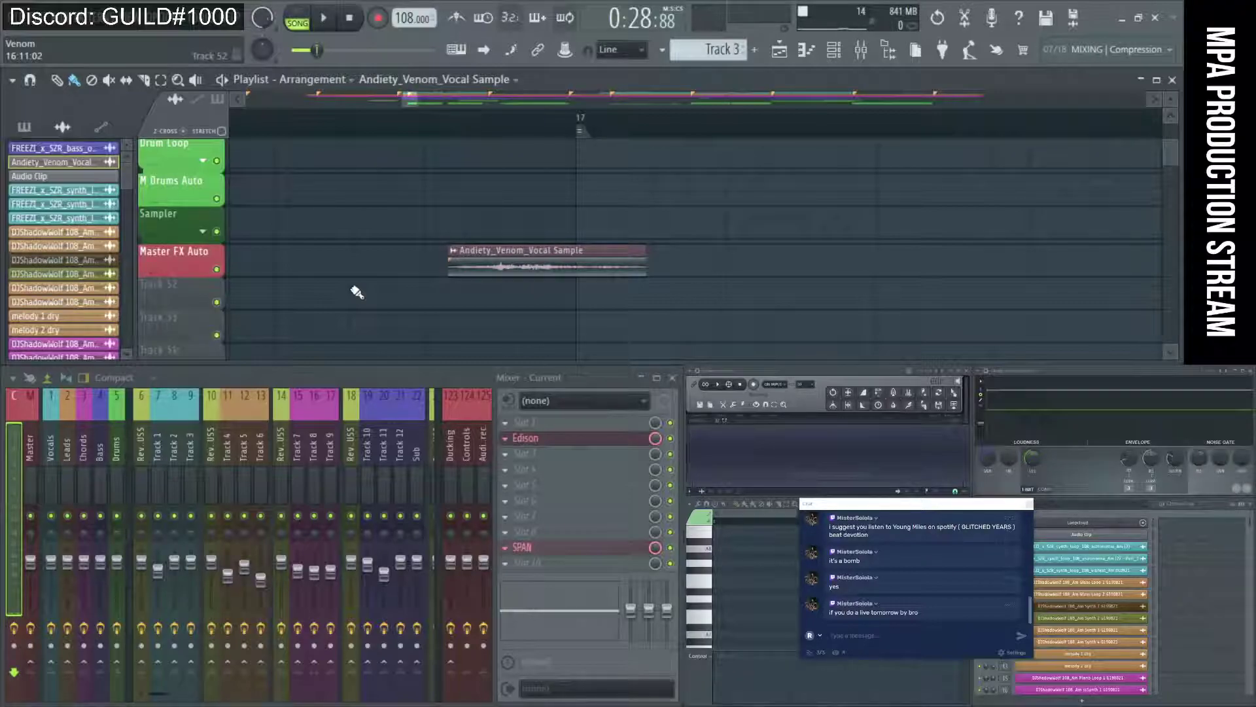
pyautogui.scroll(-1, 353, 288)
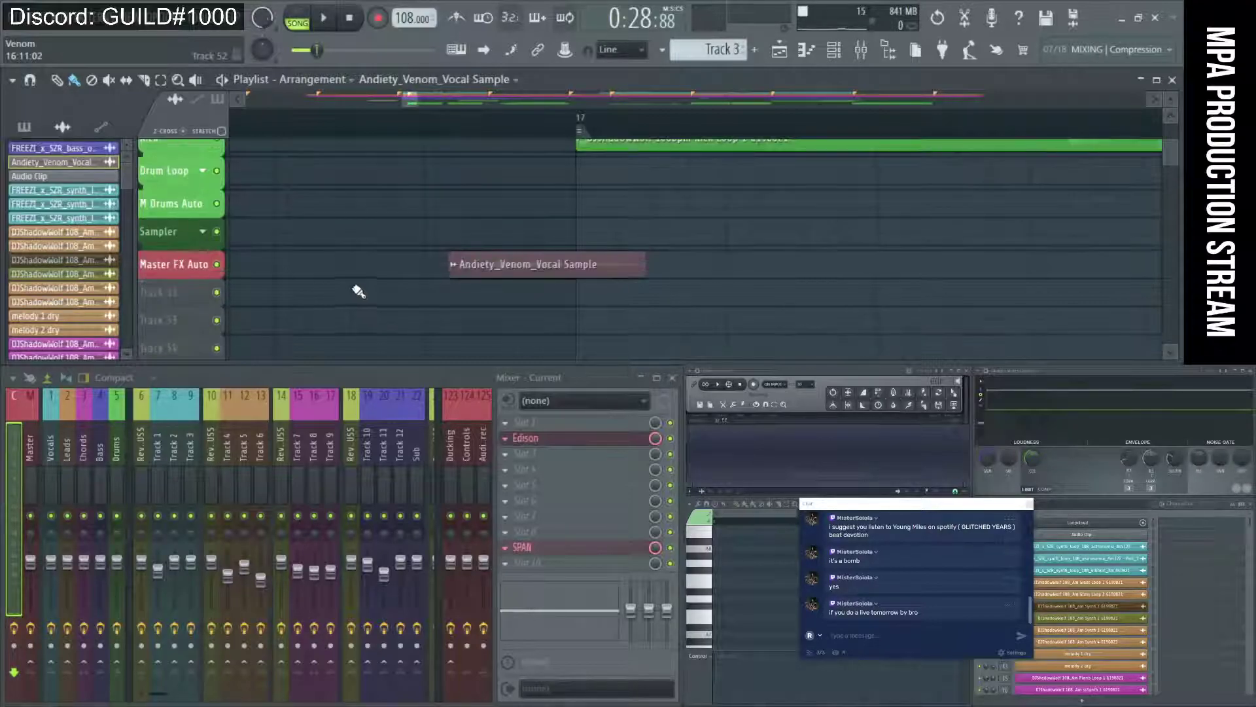
pyautogui.scroll(-3, 354, 288)
pyautogui.click(384, 121)
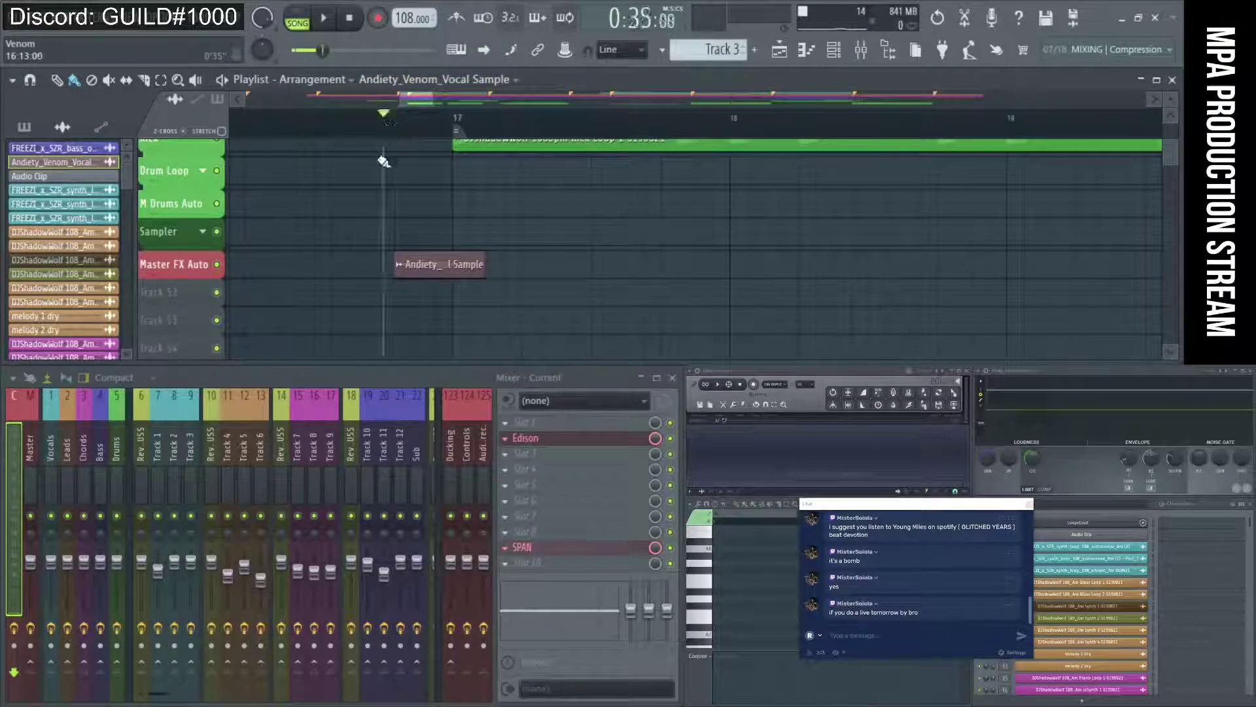
pyautogui.scroll(1, 388, 271)
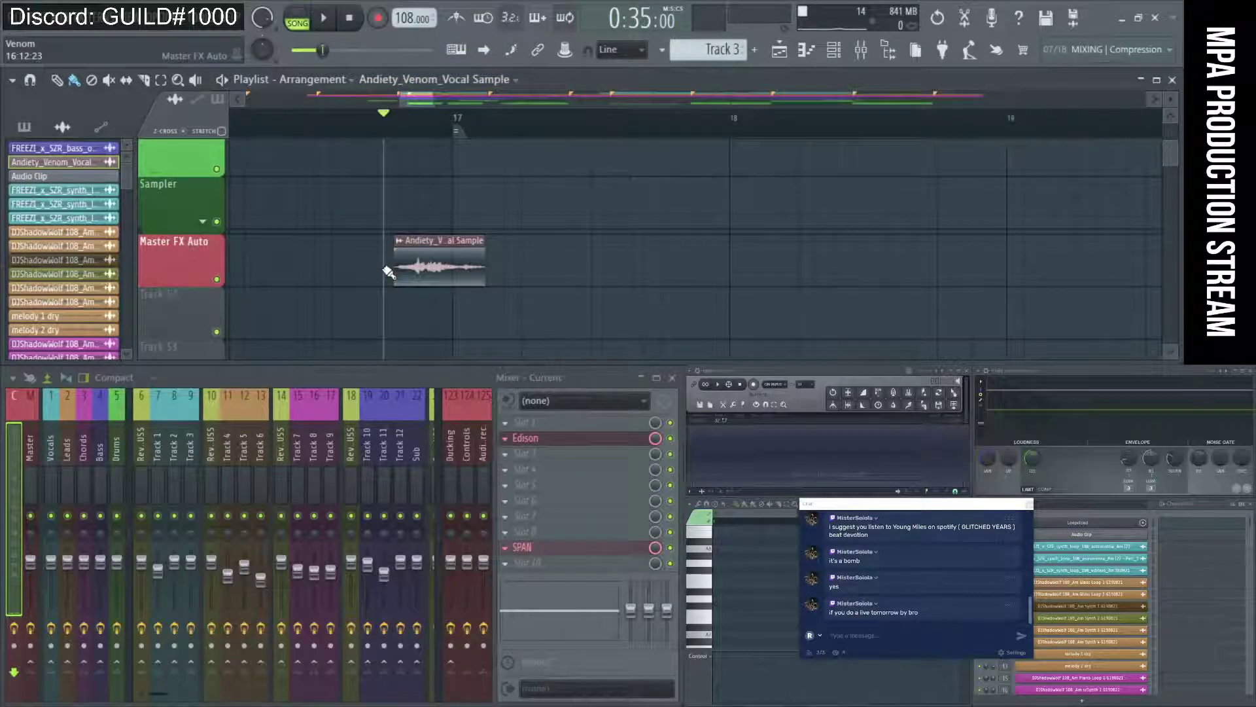
pyautogui.press('space')
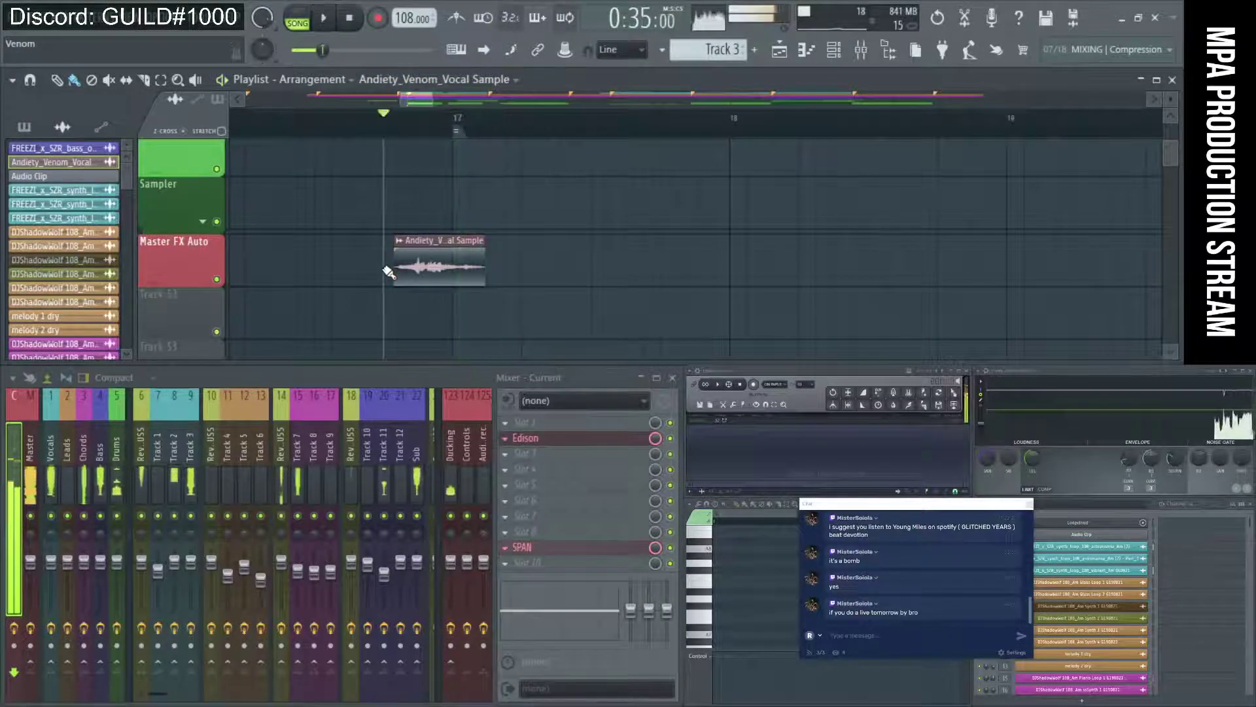
pyautogui.press('space')
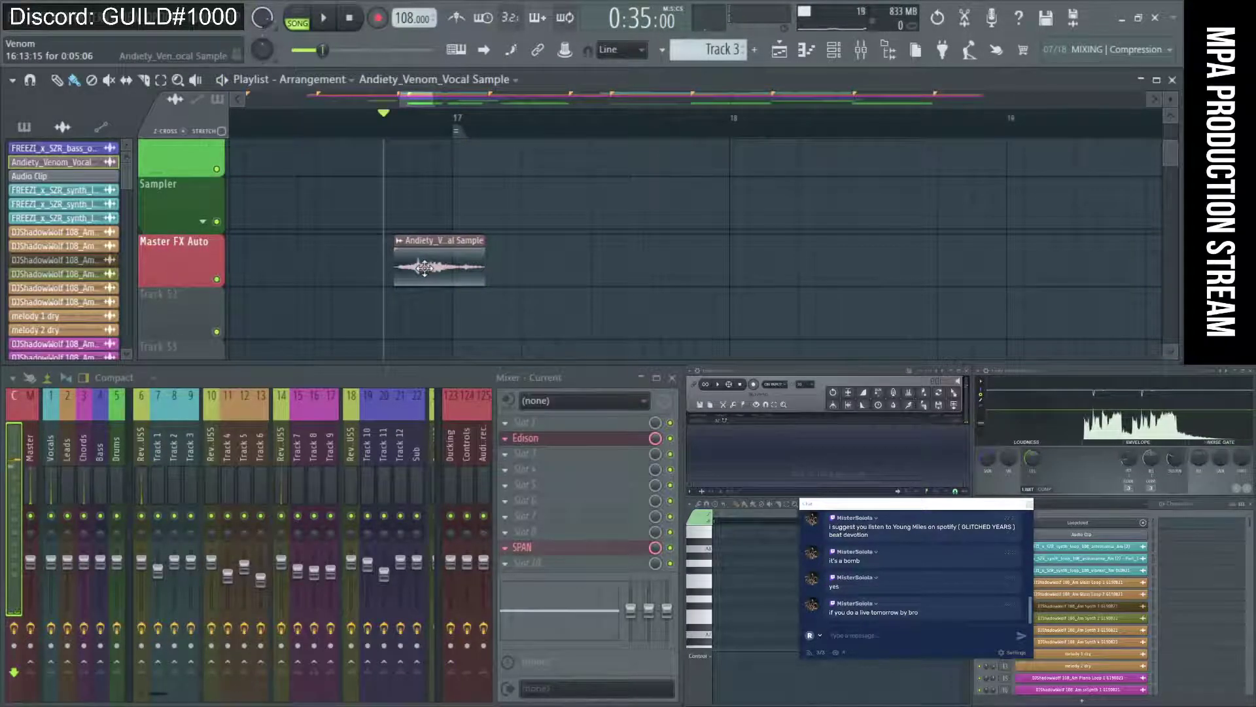
pyautogui.scroll(2, 387, 294)
pyautogui.scroll(2, 387, 294)
pyautogui.scroll(2, 497, 285)
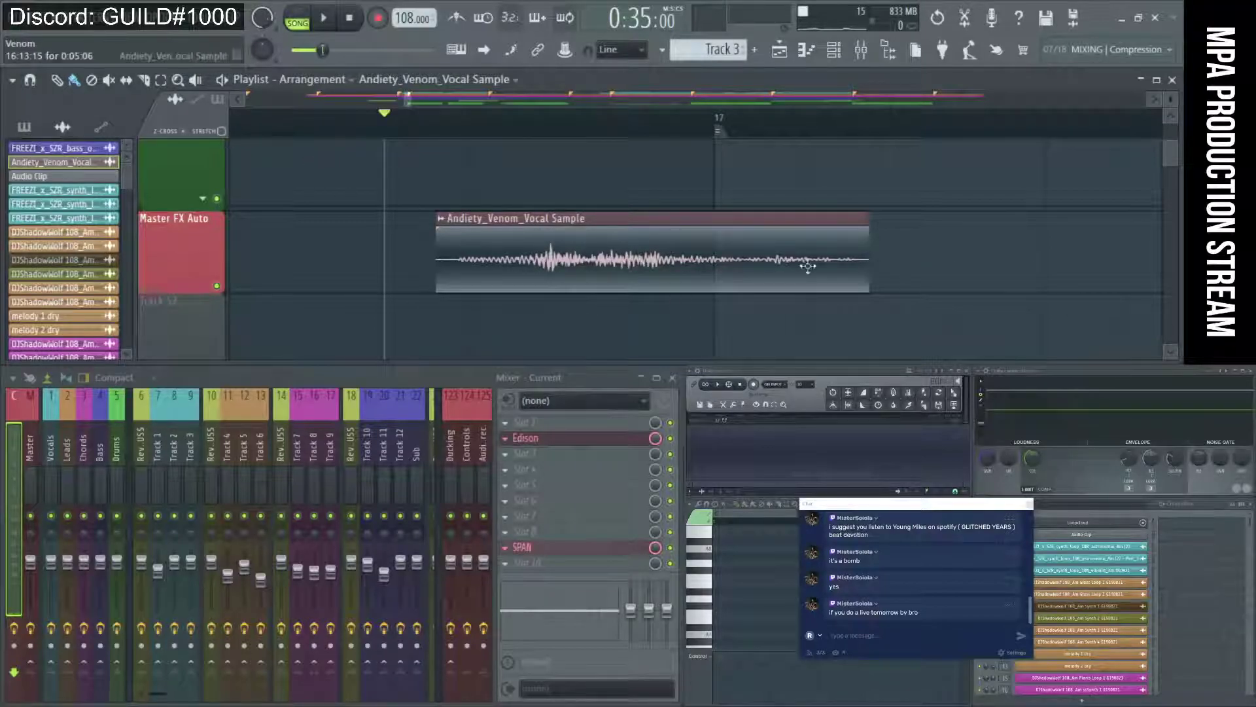
# Play the arrangement from the bar 16 marker and close the stream chat window
pyautogui.scroll(-5, 575, 225)
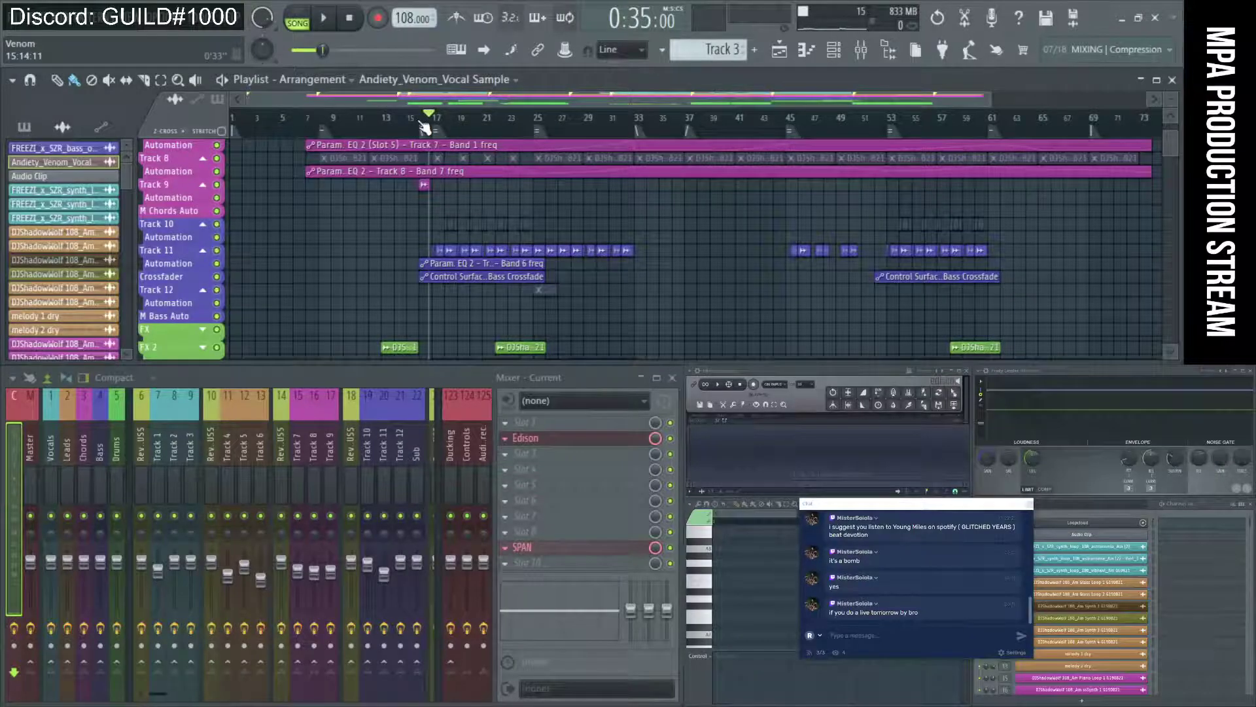
pyautogui.scroll(3, 424, 126)
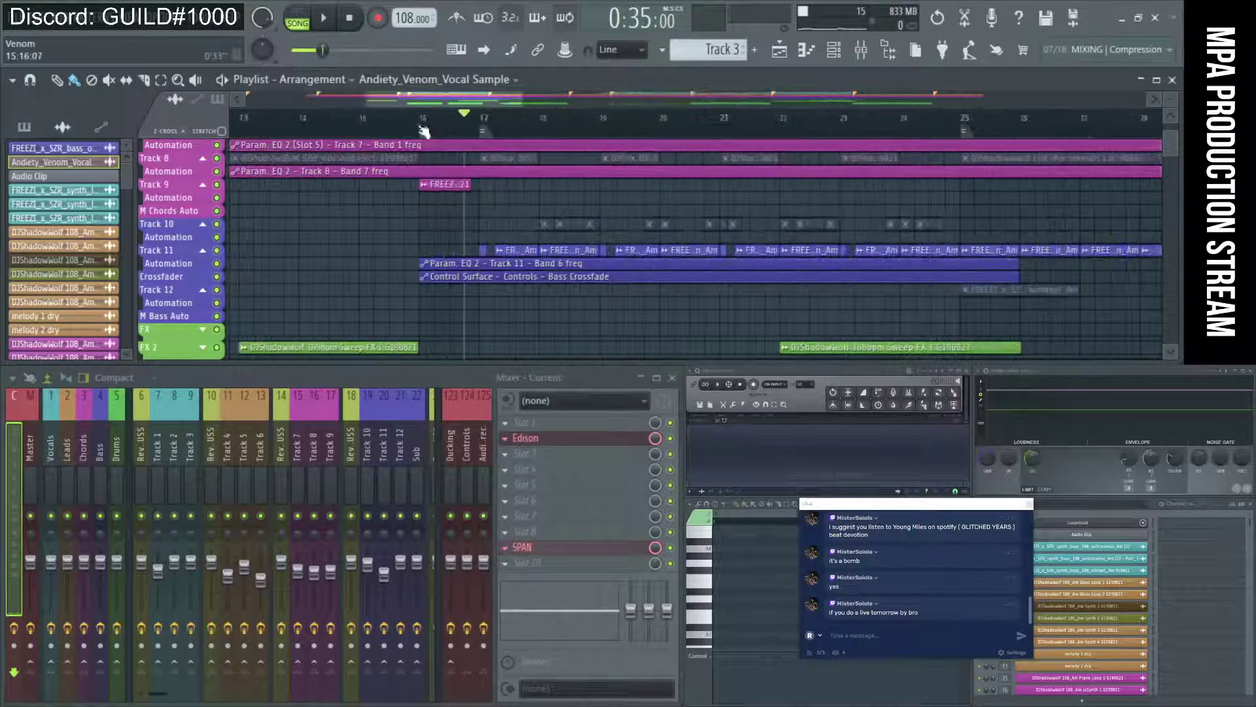
pyautogui.click(435, 183)
pyautogui.click(428, 121)
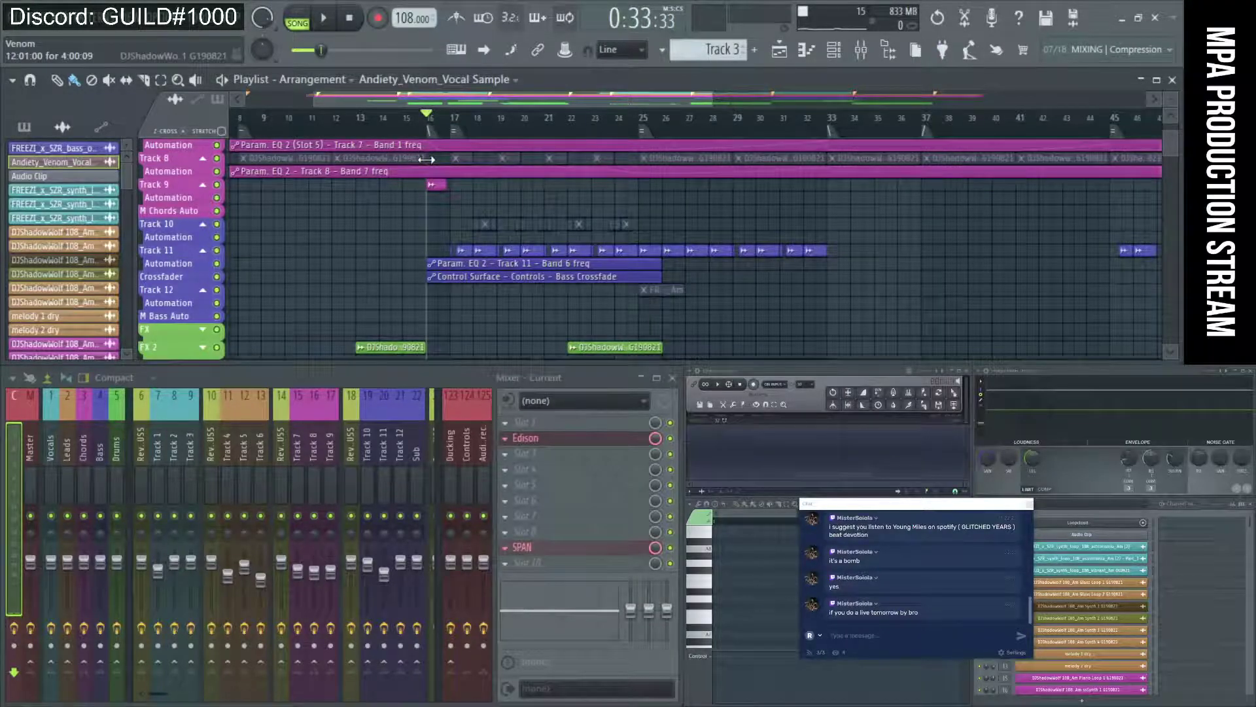
pyautogui.press('space')
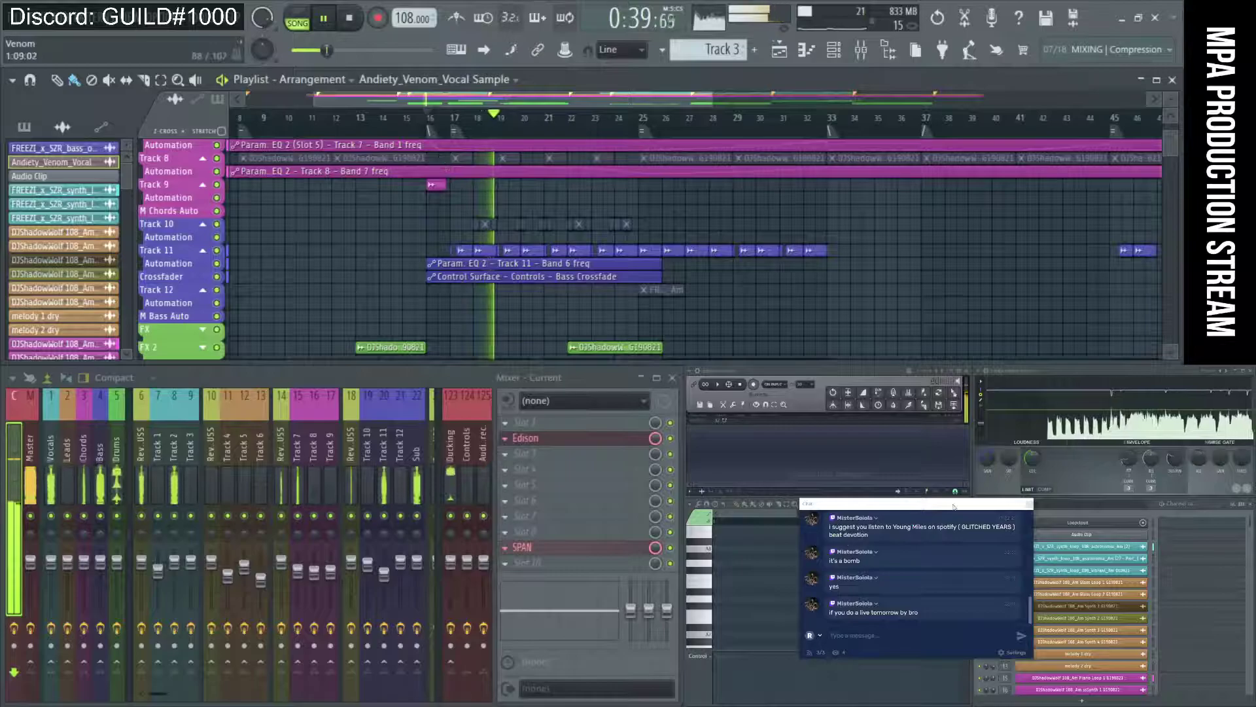
pyautogui.click(375, 20)
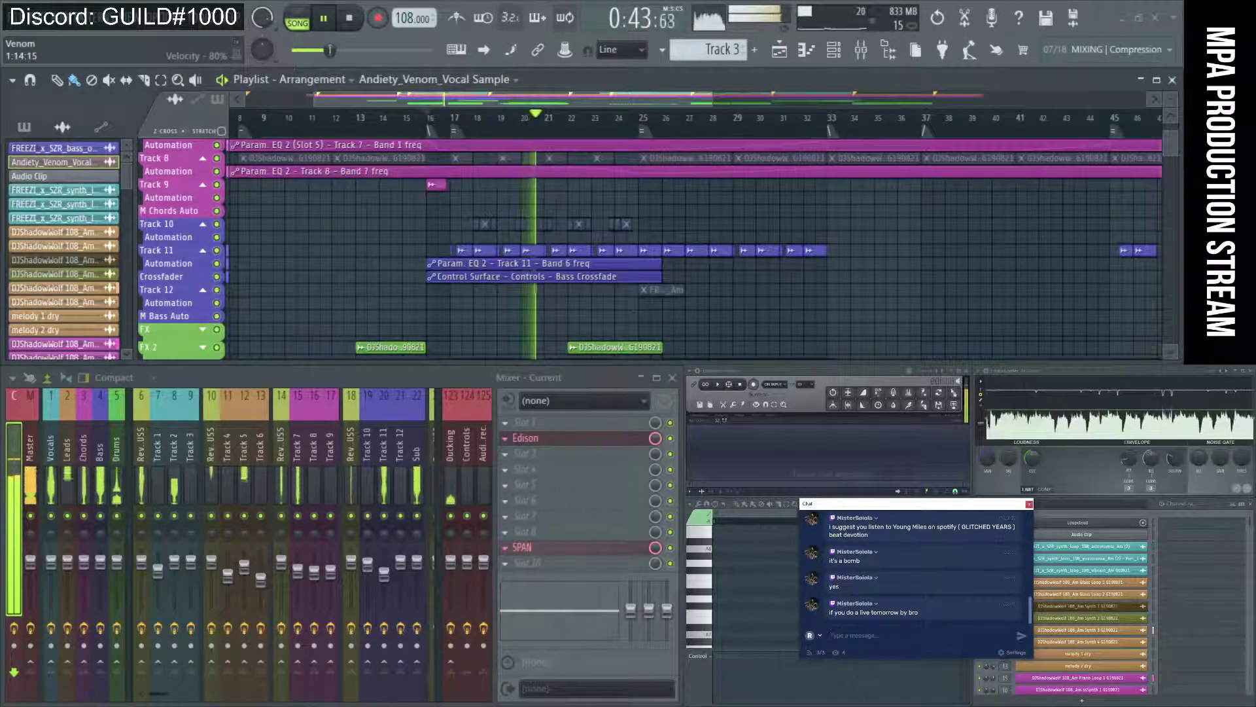
pyautogui.click(360, 23)
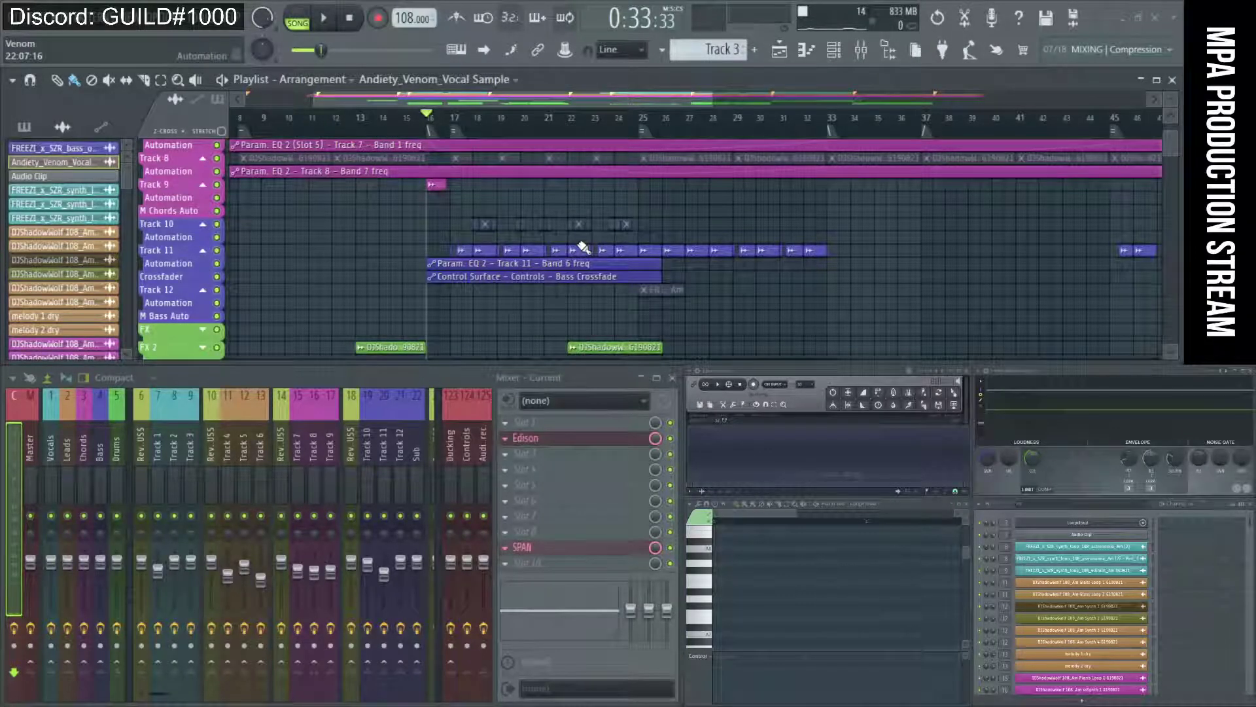
# Save the changes to Collab 7 - Season 1_3.flp and save the project as a new version
pyautogui.scroll(-3, 583, 248)
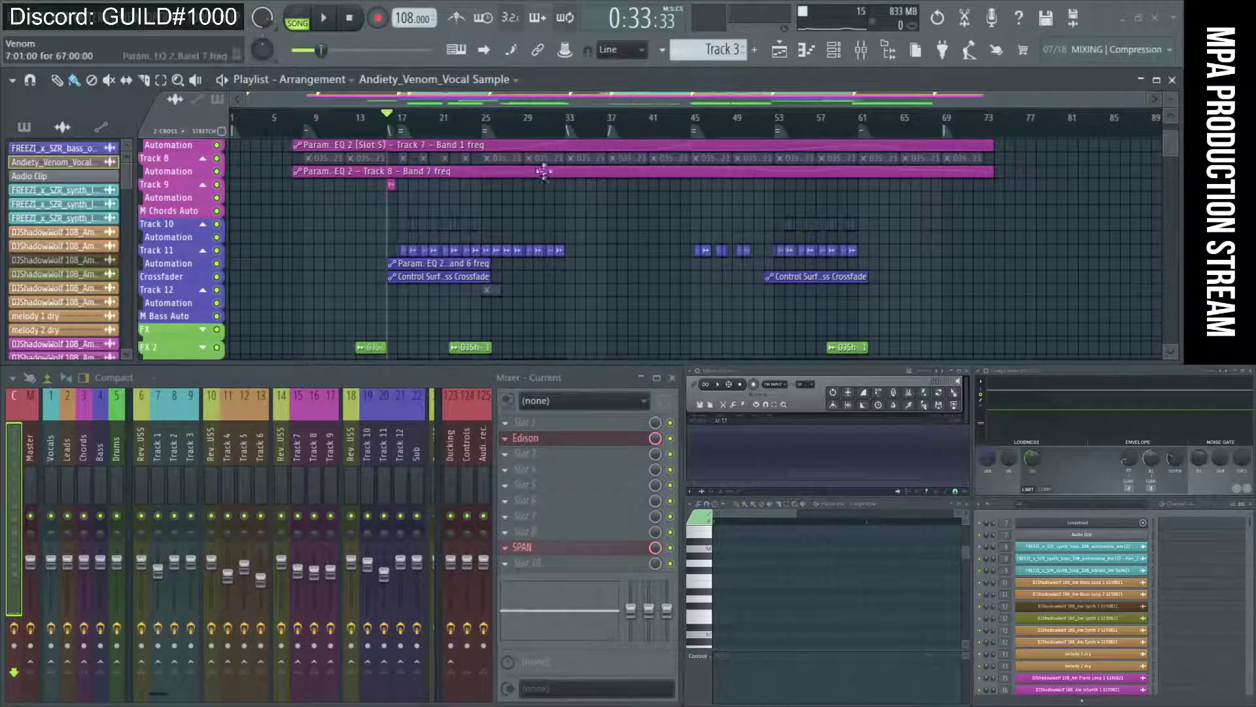
pyautogui.click(13, 27)
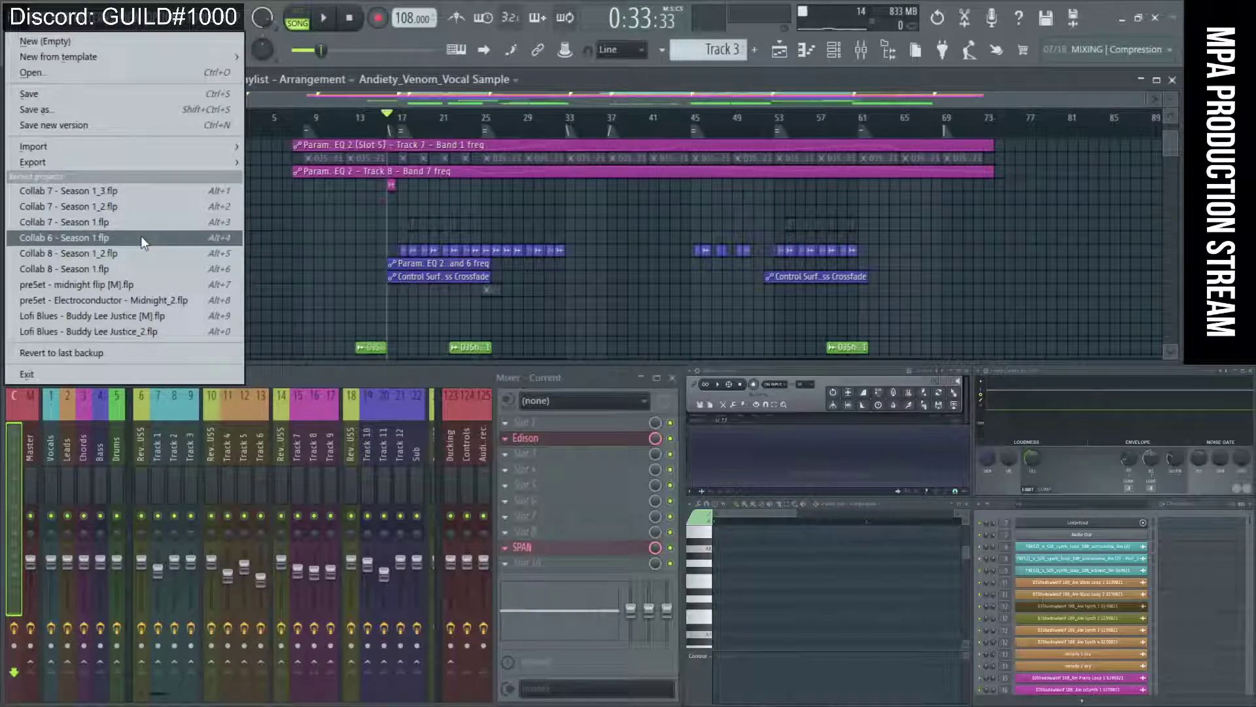
pyautogui.click(61, 75)
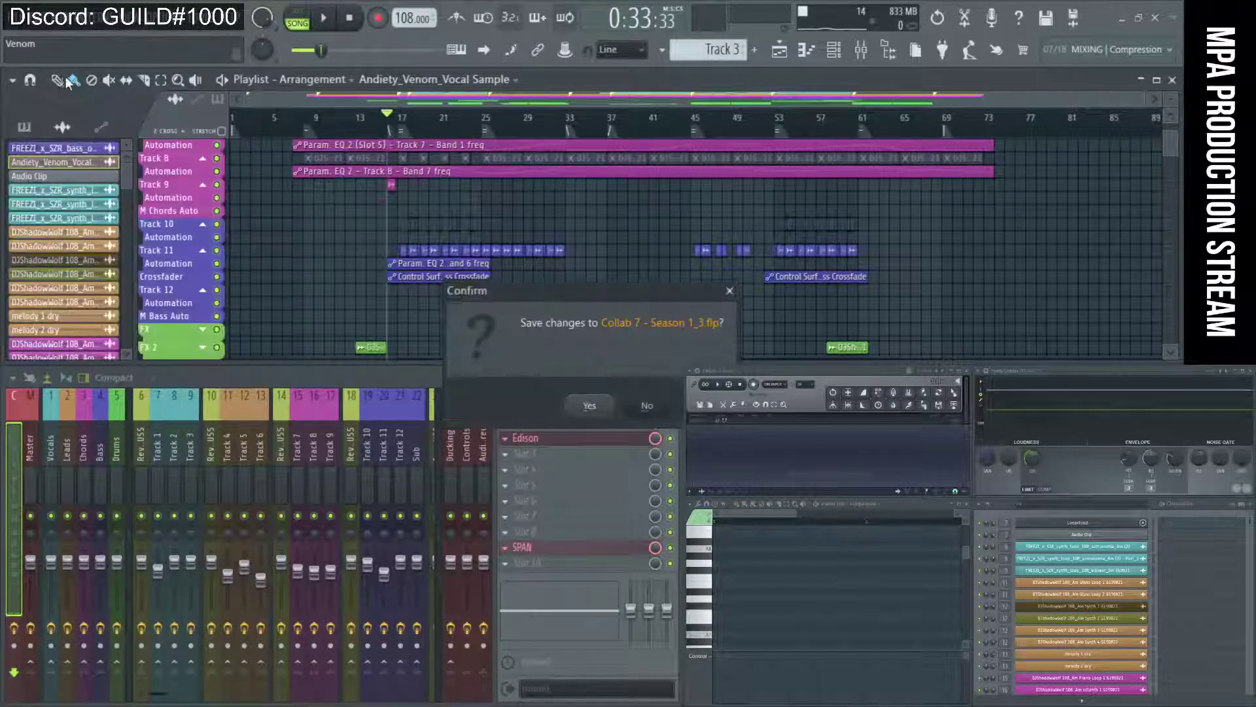
pyautogui.click(593, 405)
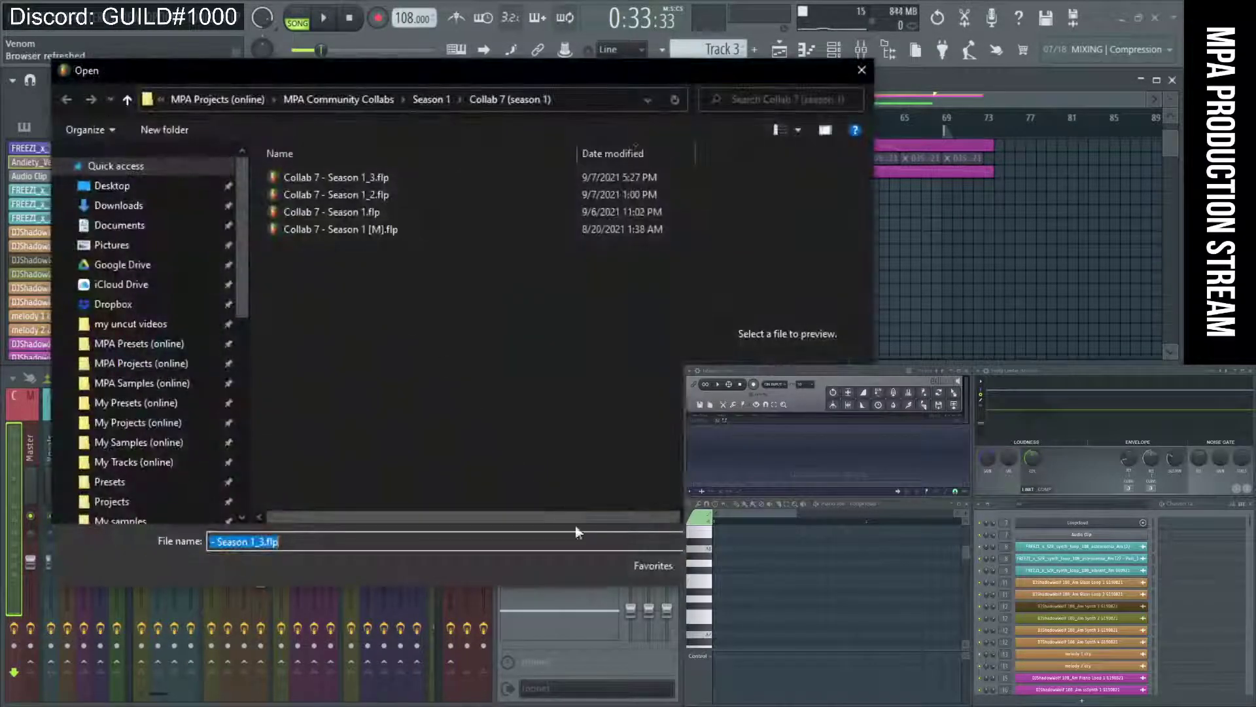
pyautogui.press('Escape')
pyautogui.click(16, 7)
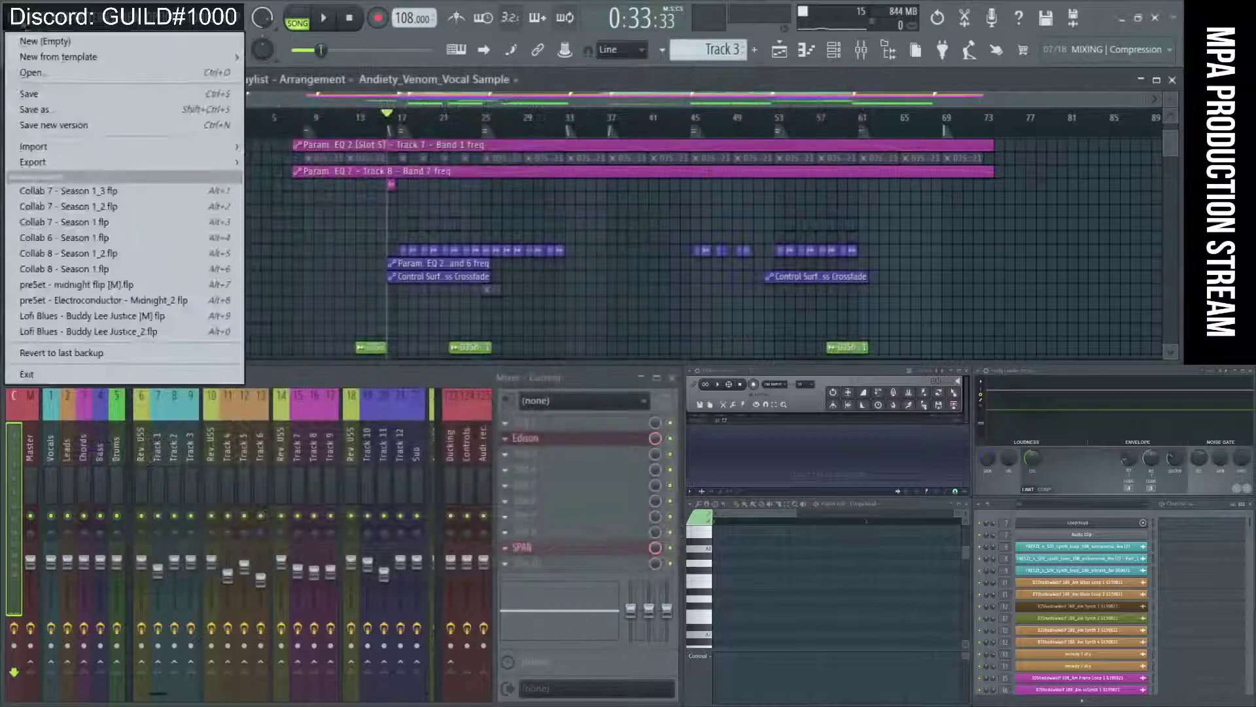
pyautogui.click(37, 123)
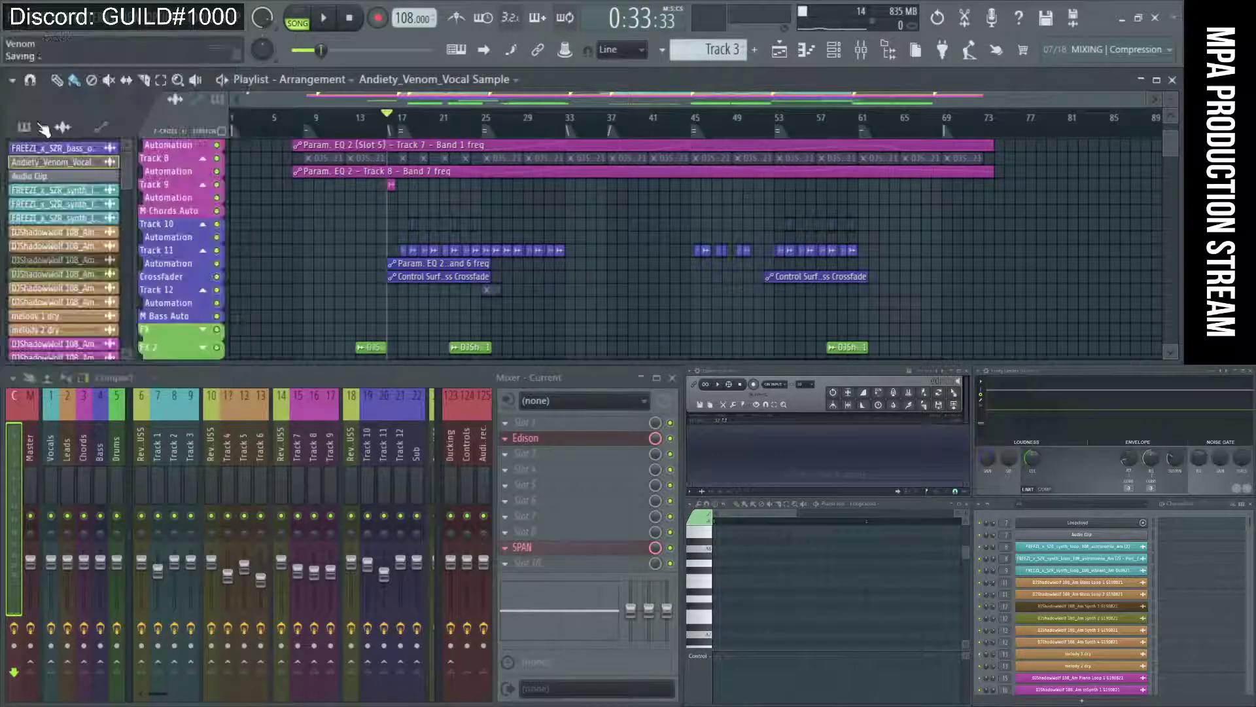
# Open Collab 6 - Season 1.flp from the Collab 6 (season 1) folder under Season 1
pyautogui.click(17, 8)
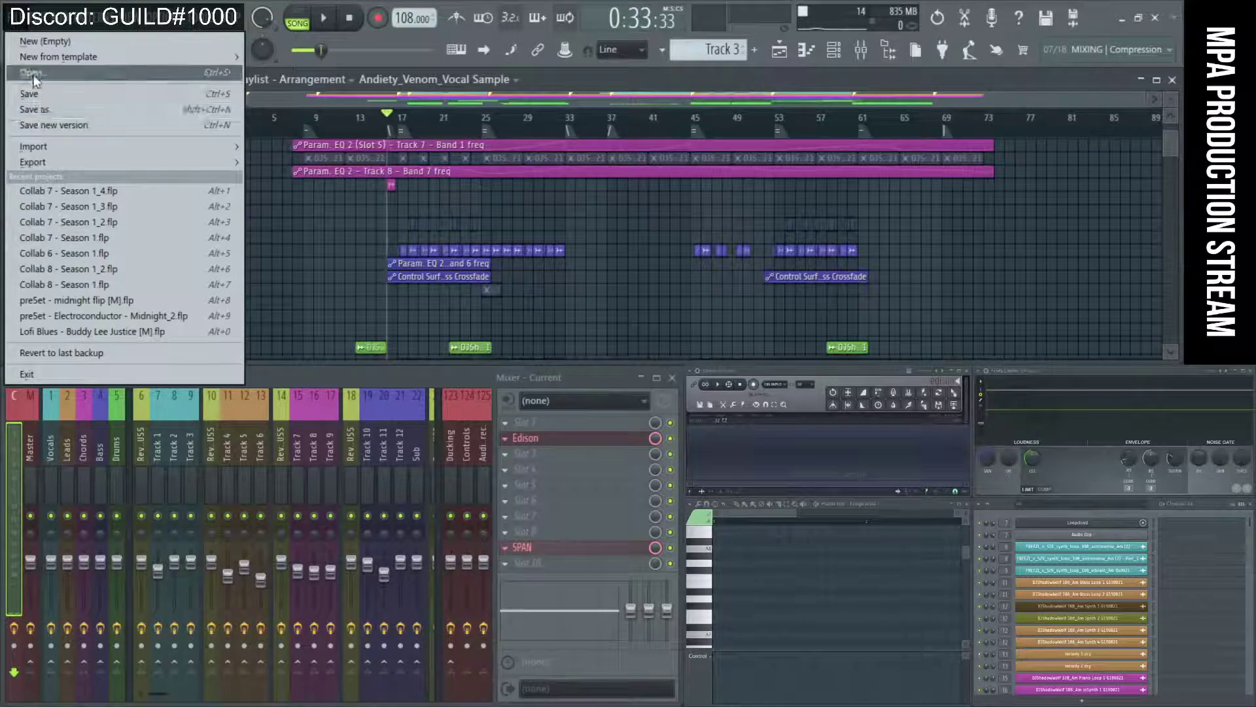
pyautogui.click(31, 72)
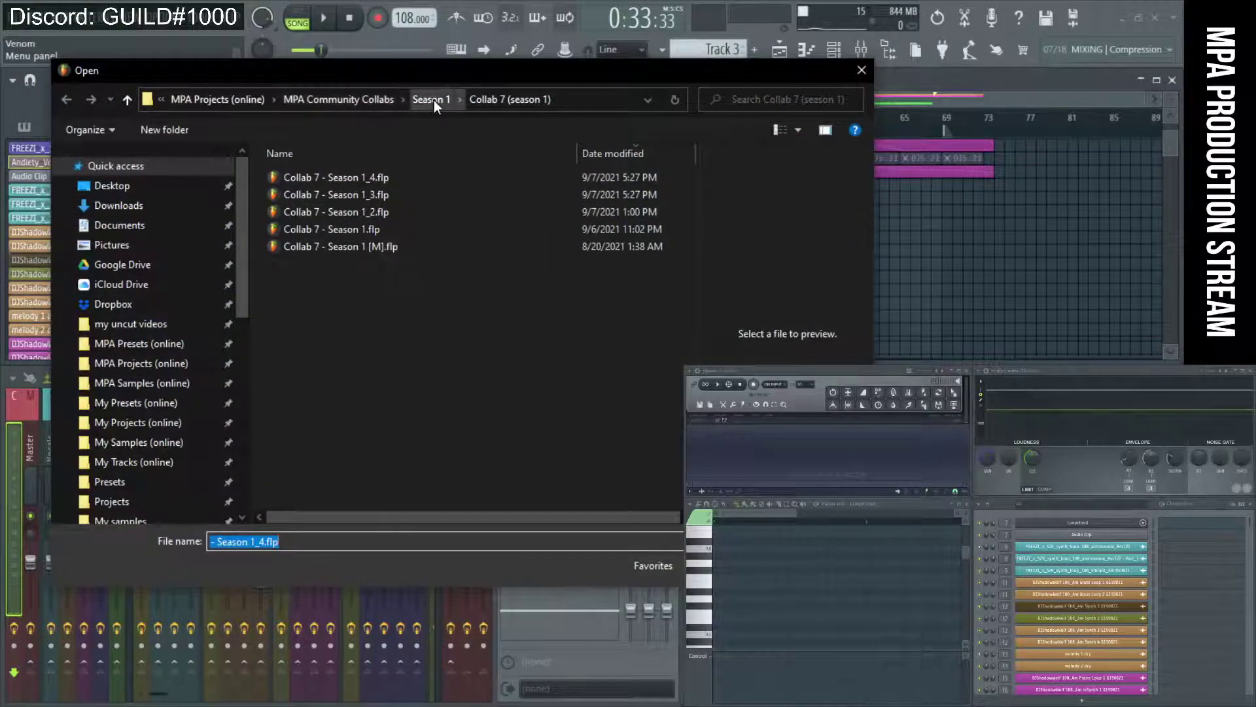
pyautogui.click(432, 101)
pyautogui.doubleClick(354, 261)
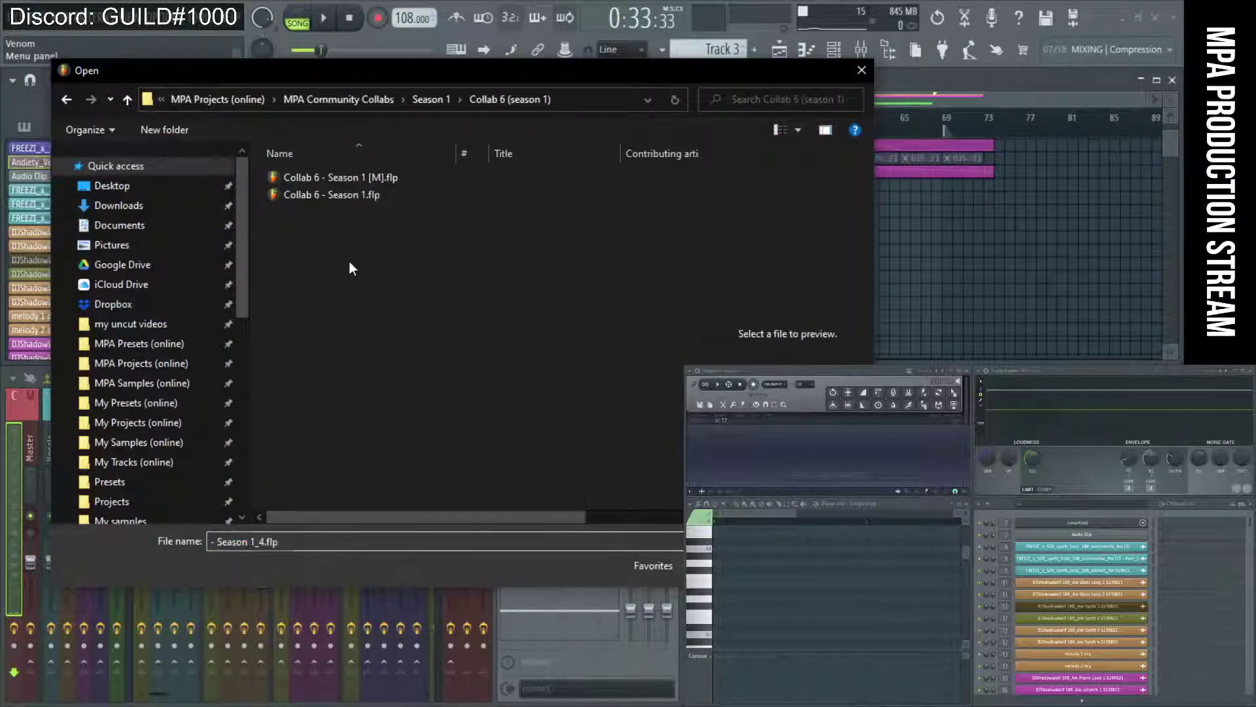
pyautogui.doubleClick(366, 200)
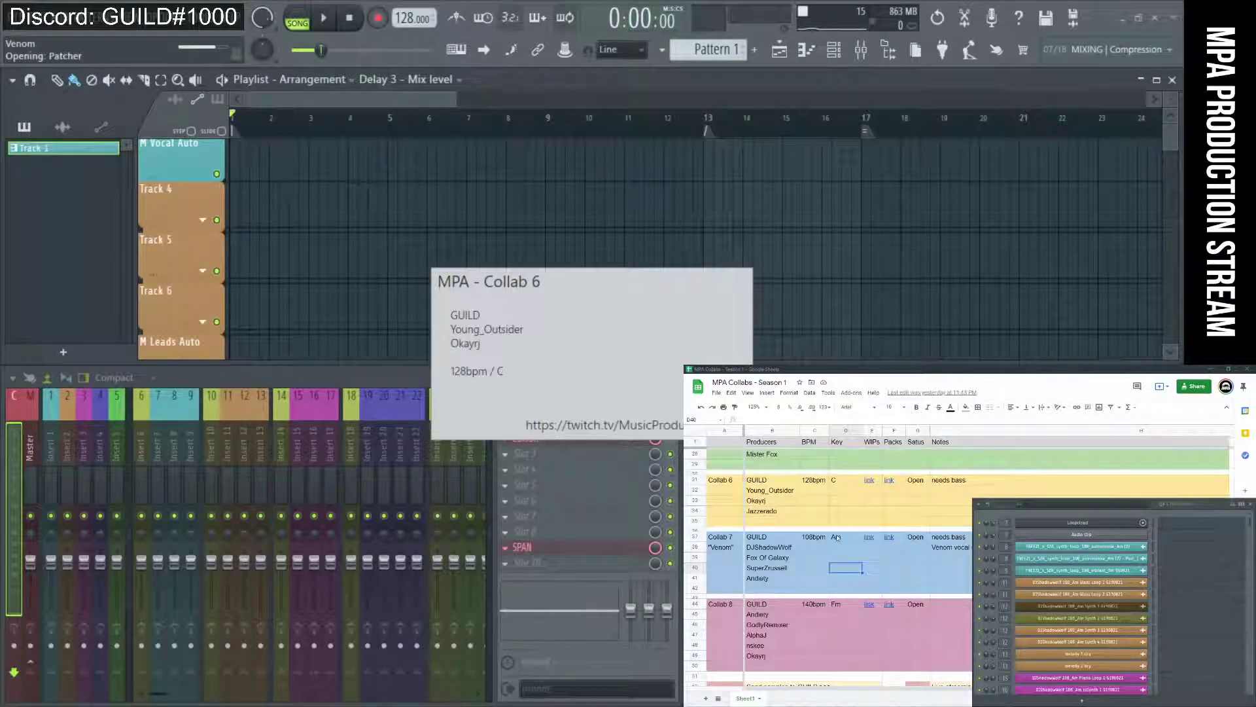
# Close the Fruity Limiter, Fruity WaveShaper and other effect windows covering the Collab 6 playlist
pyautogui.click(819, 490)
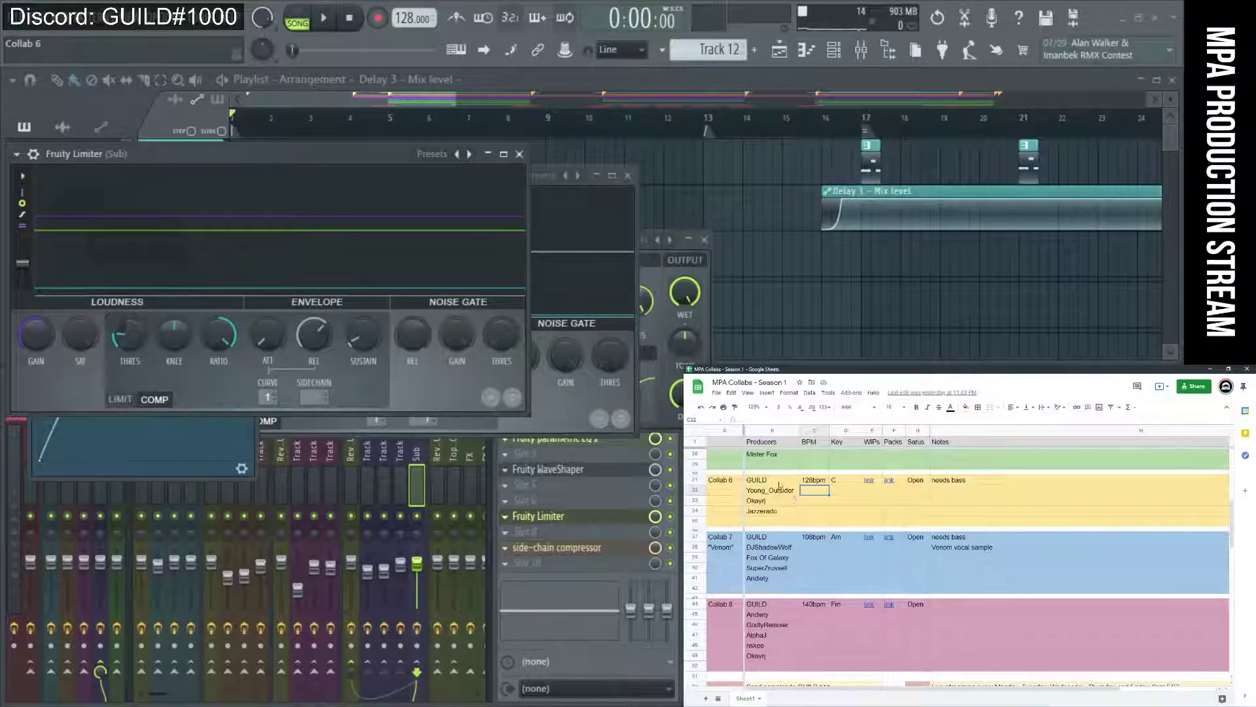
pyautogui.click(520, 153)
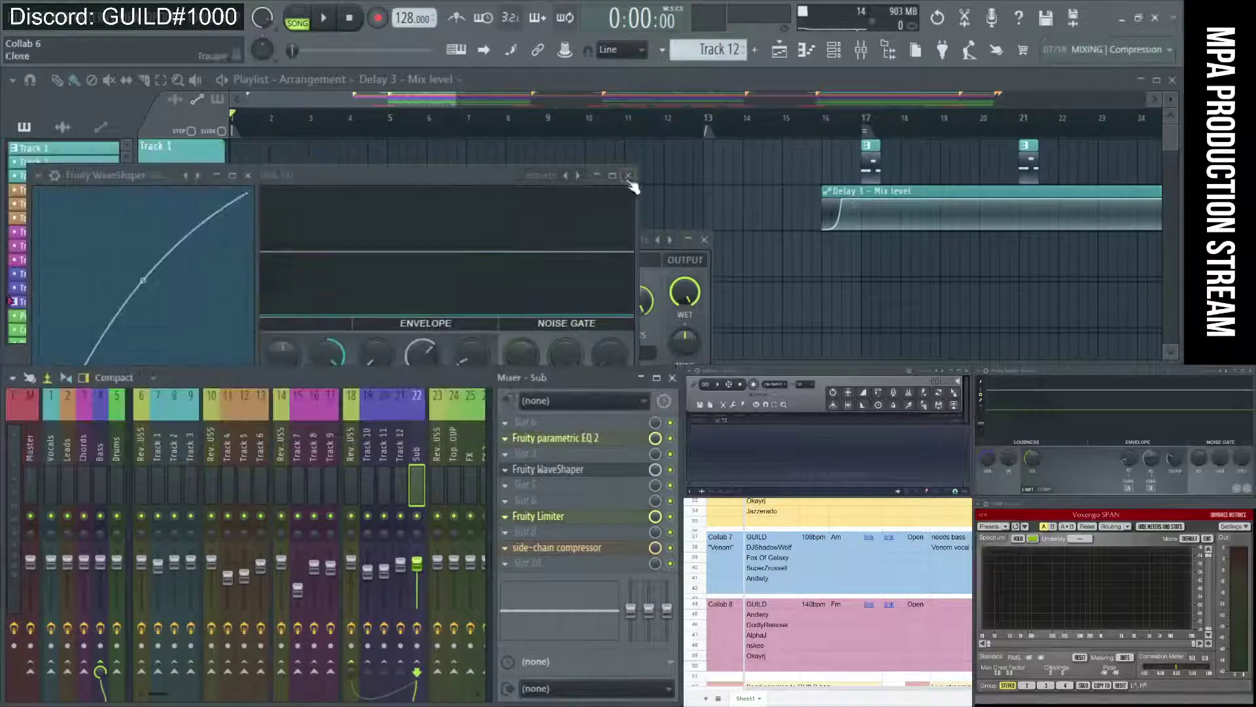
pyautogui.click(627, 175)
pyautogui.click(721, 244)
pyautogui.click(721, 244)
pyautogui.click(249, 175)
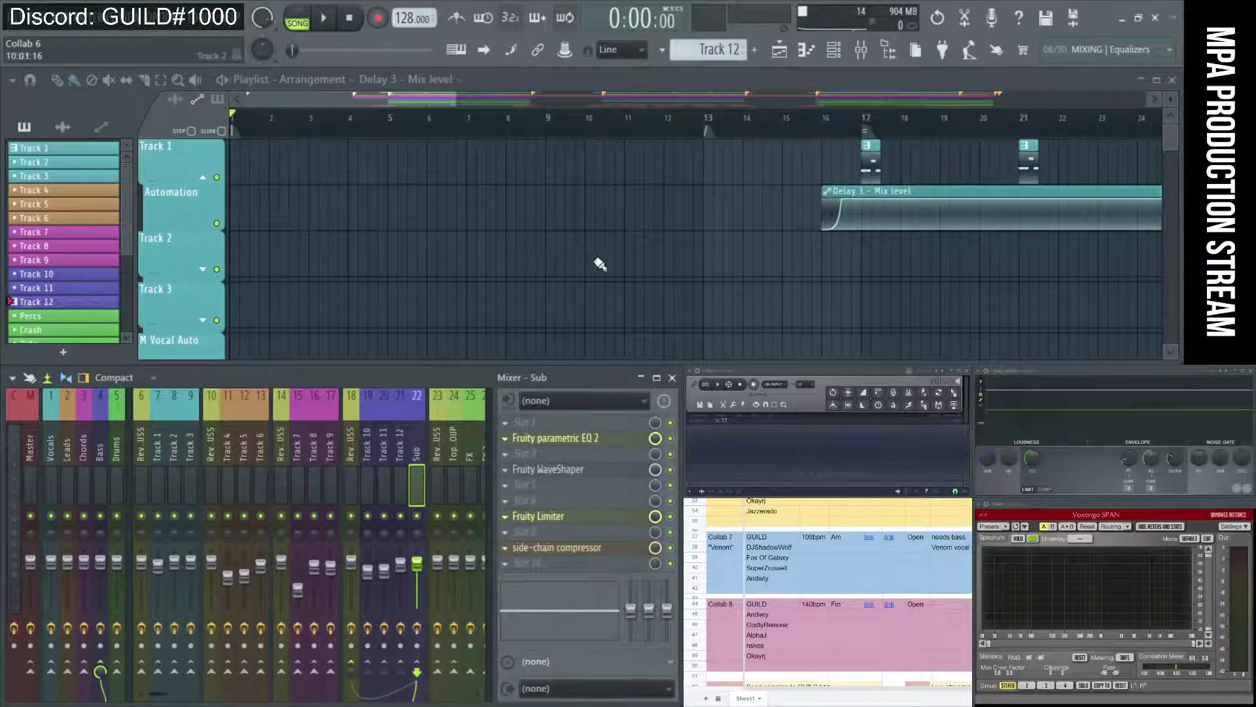
# Examine the Collab 6 arrangement from the bass tracks up through the chords and leads to the vocal tracks
pyautogui.scroll(-5, 646, 254)
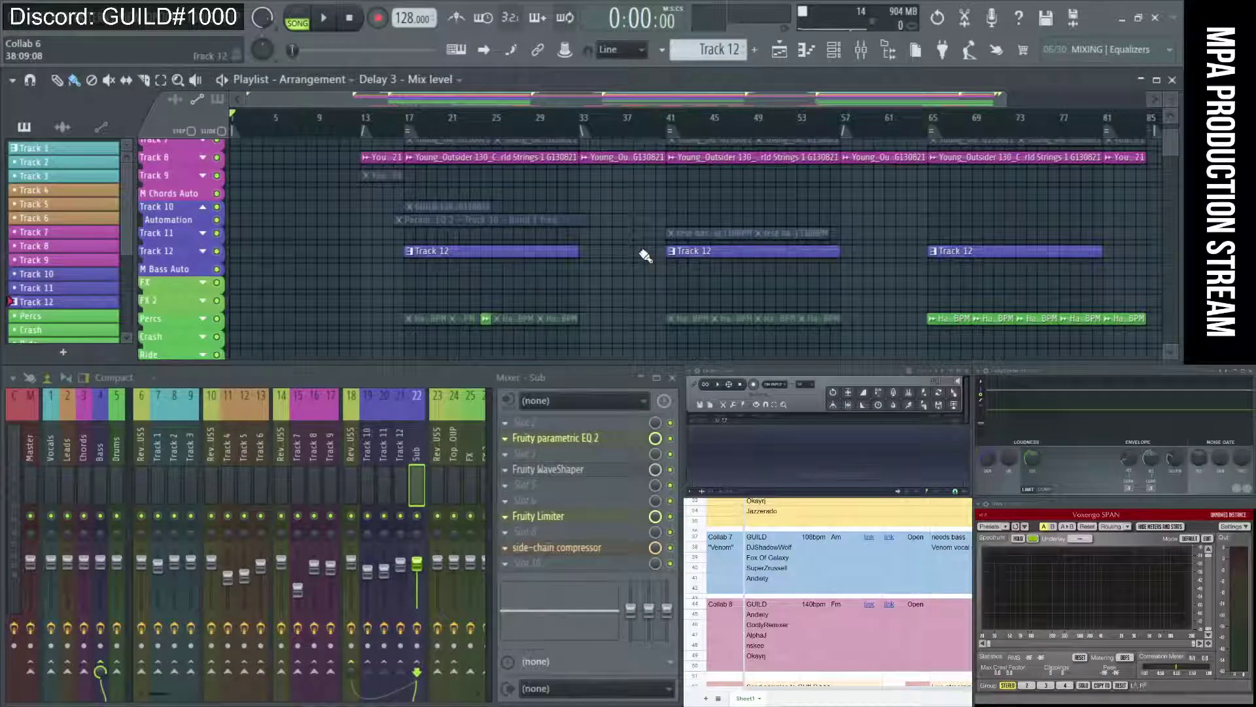
pyautogui.scroll(2, 646, 254)
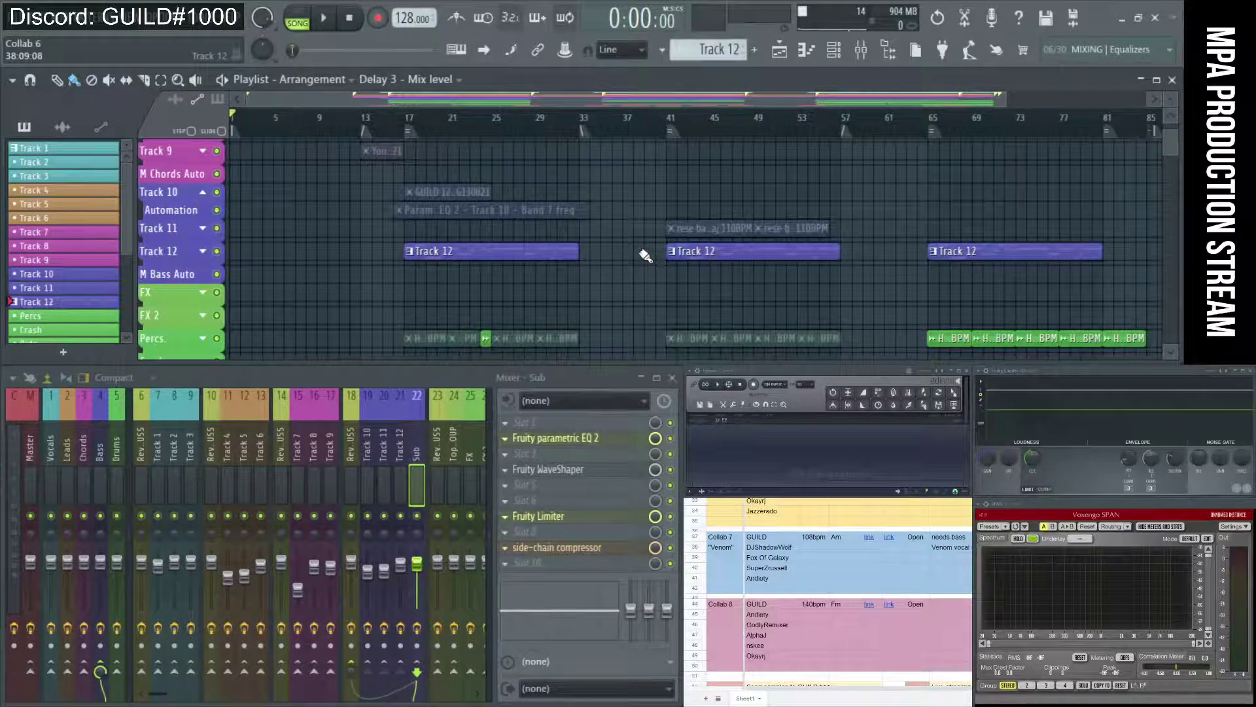
pyautogui.scroll(3, 646, 254)
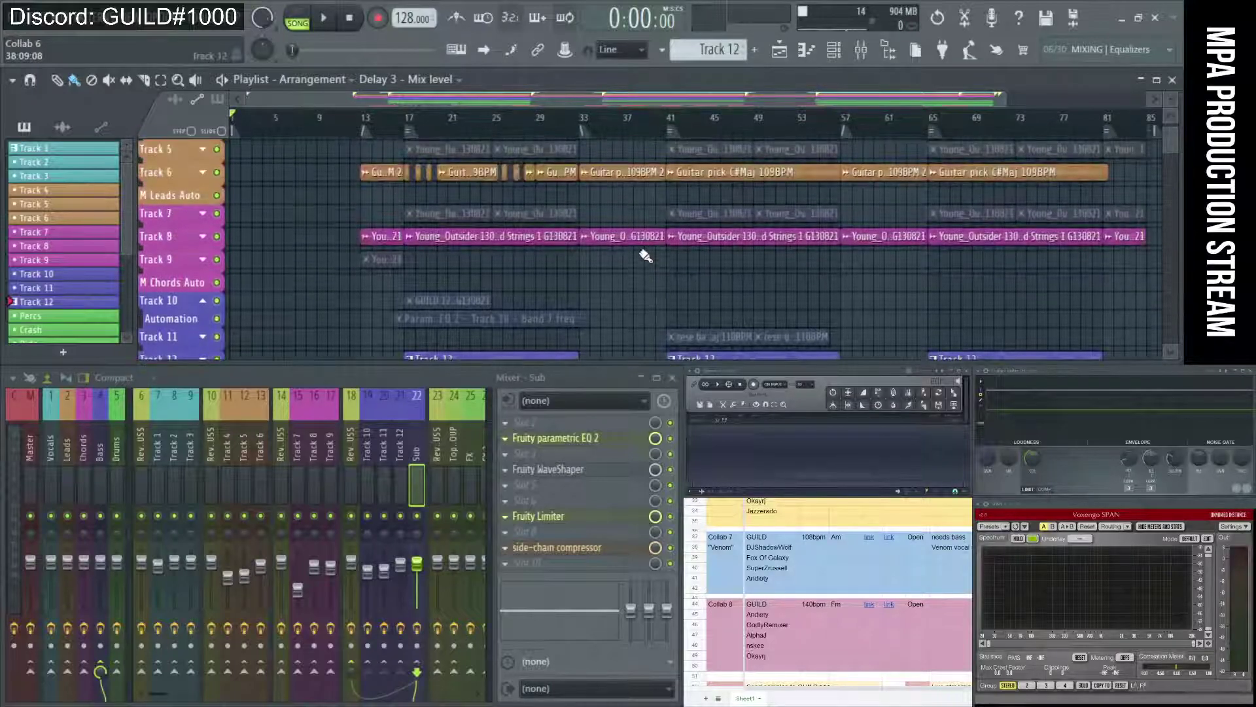
pyautogui.scroll(2, 646, 255)
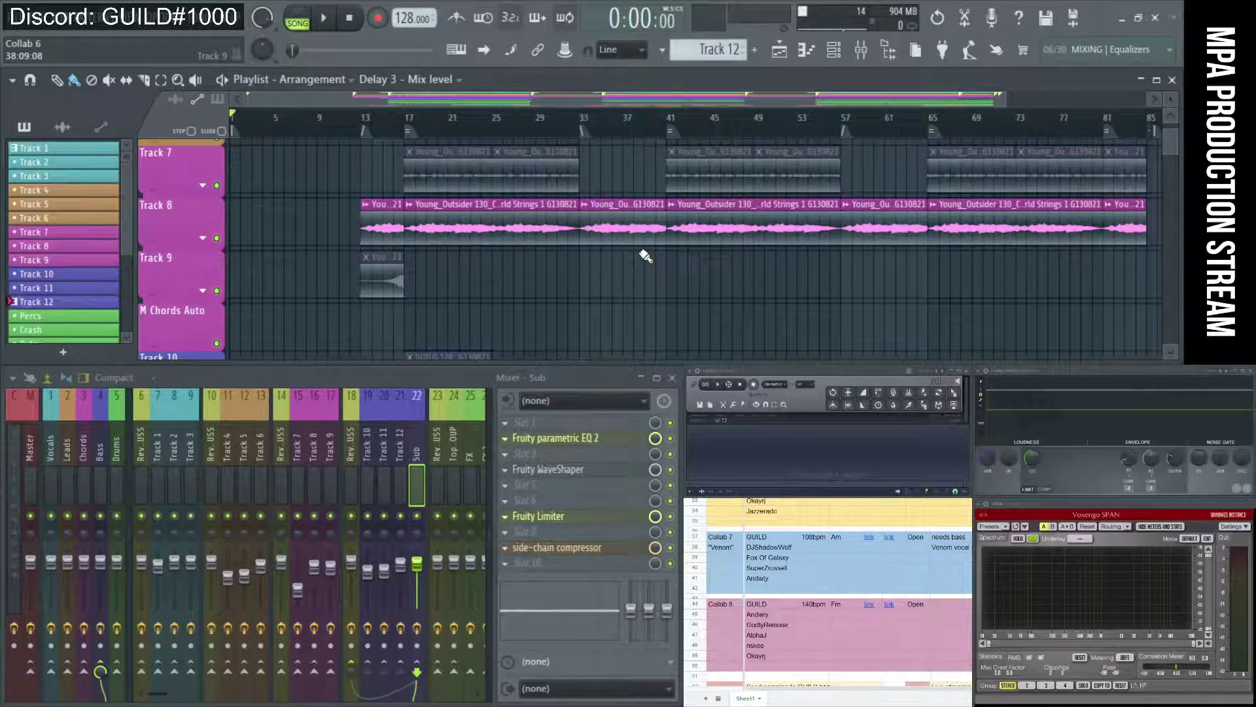
pyautogui.scroll(5, 645, 255)
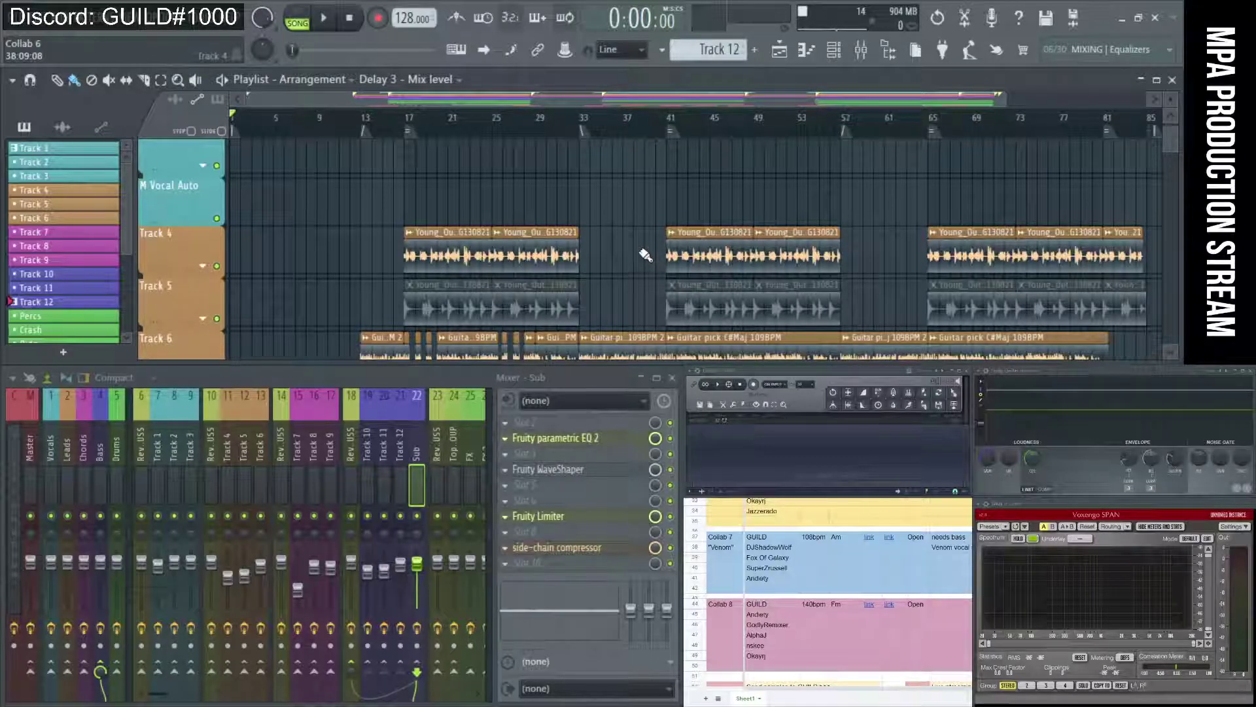
pyautogui.scroll(-1, 646, 255)
pyautogui.scroll(-2, 635, 242)
pyautogui.scroll(-1, 630, 232)
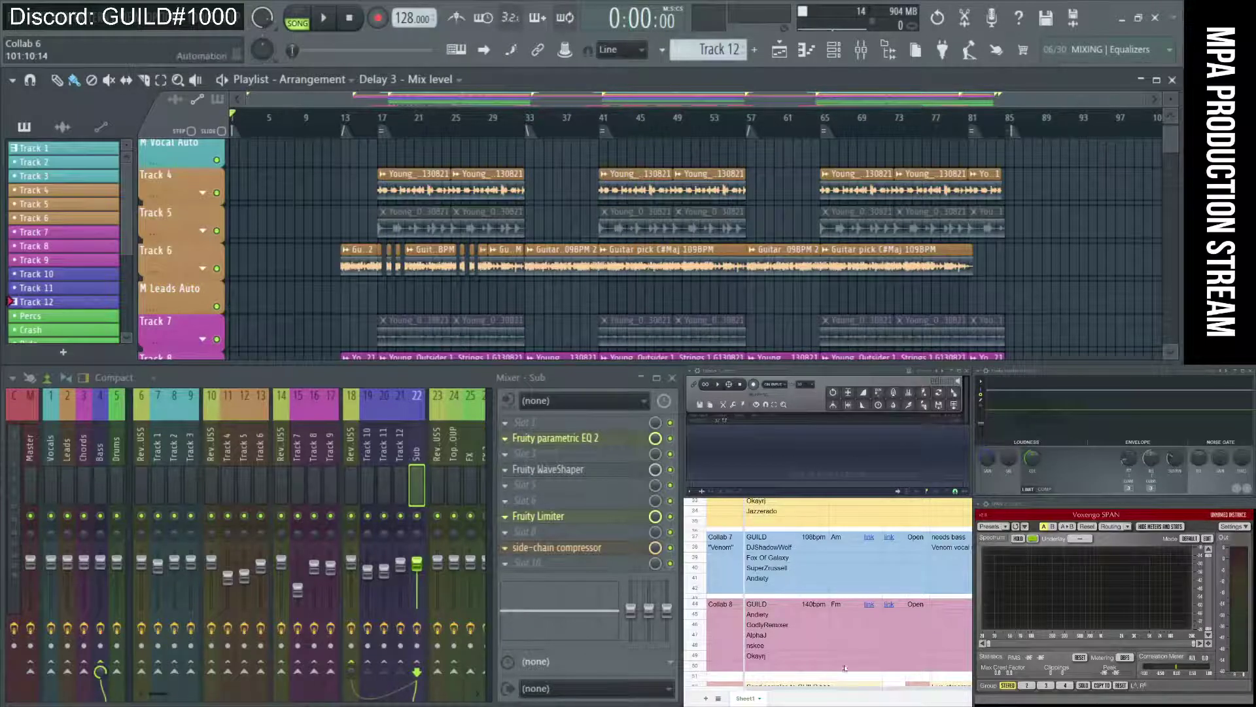
pyautogui.click(794, 556)
pyautogui.click(818, 578)
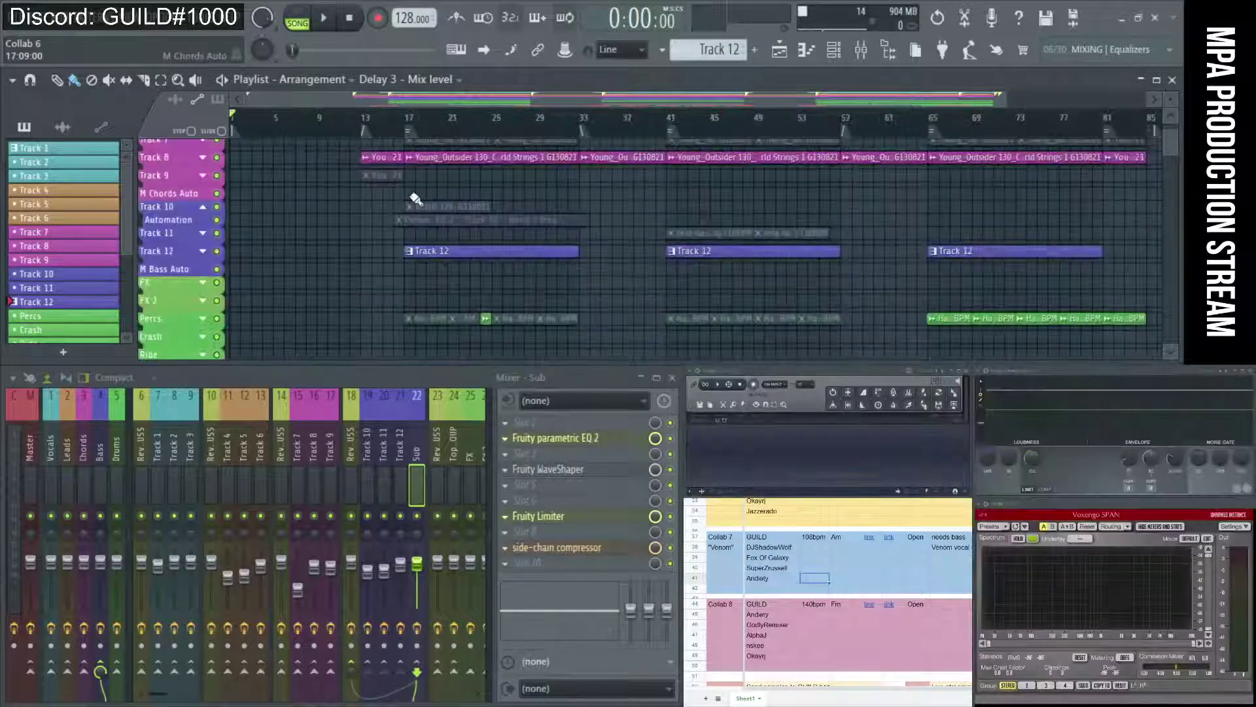
# Compare the lead clips on Tracks 4 to 6 with the bass clips on Tracks 10 to 12 from bar 17 onward
pyautogui.scroll(-2, 413, 200)
pyautogui.scroll(4, 412, 201)
pyautogui.scroll(4, 412, 201)
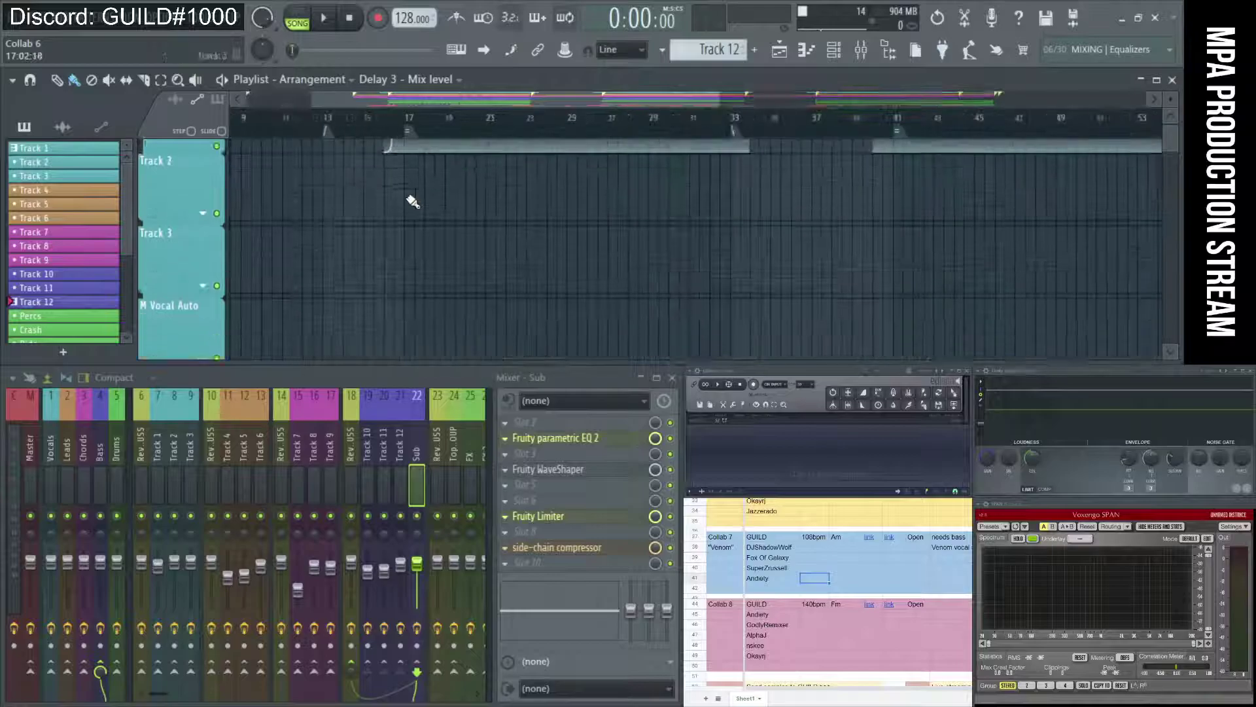
pyautogui.scroll(3, 412, 201)
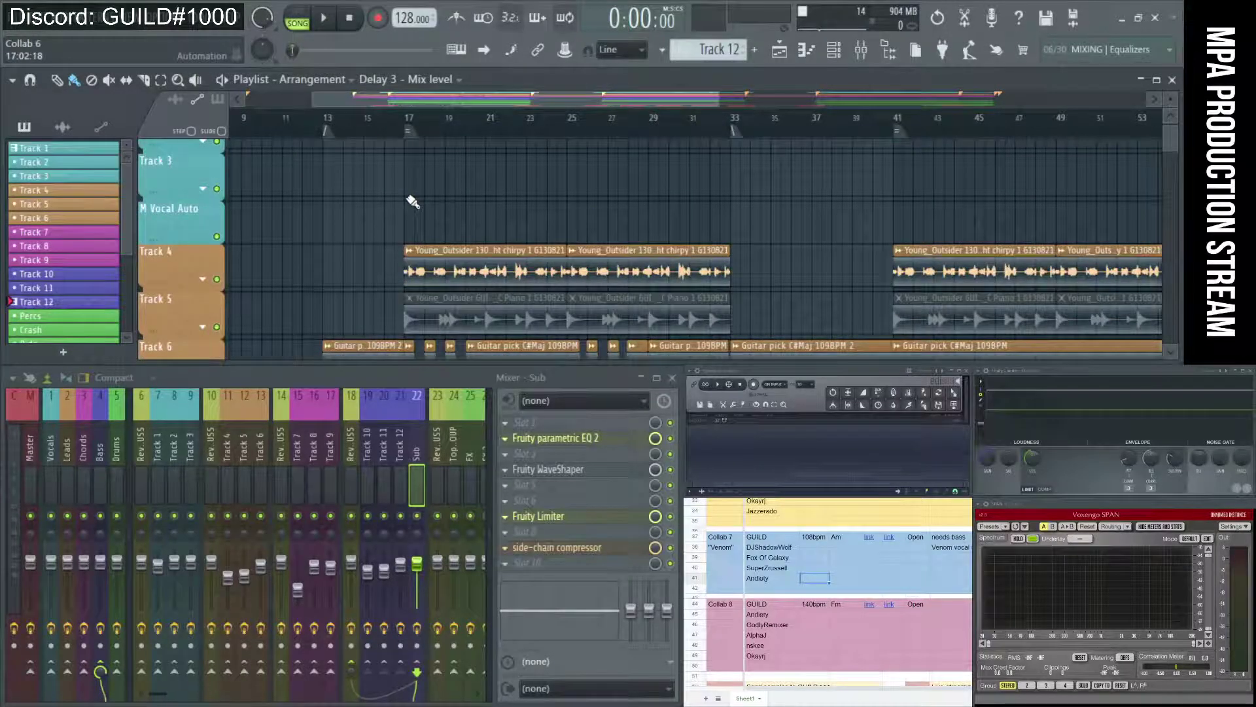
pyautogui.scroll(-4, 412, 201)
pyautogui.scroll(-1, 412, 202)
pyautogui.scroll(-3, 412, 202)
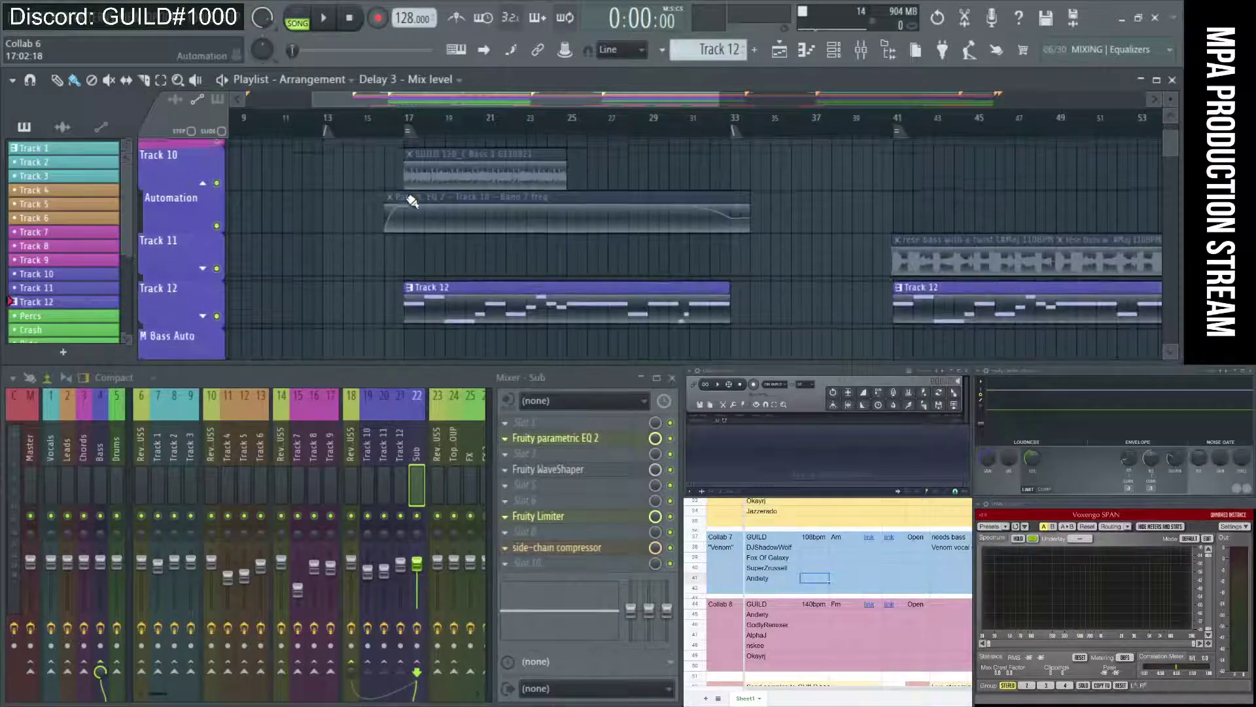
pyautogui.scroll(-2, 412, 201)
pyautogui.scroll(-2, 412, 201)
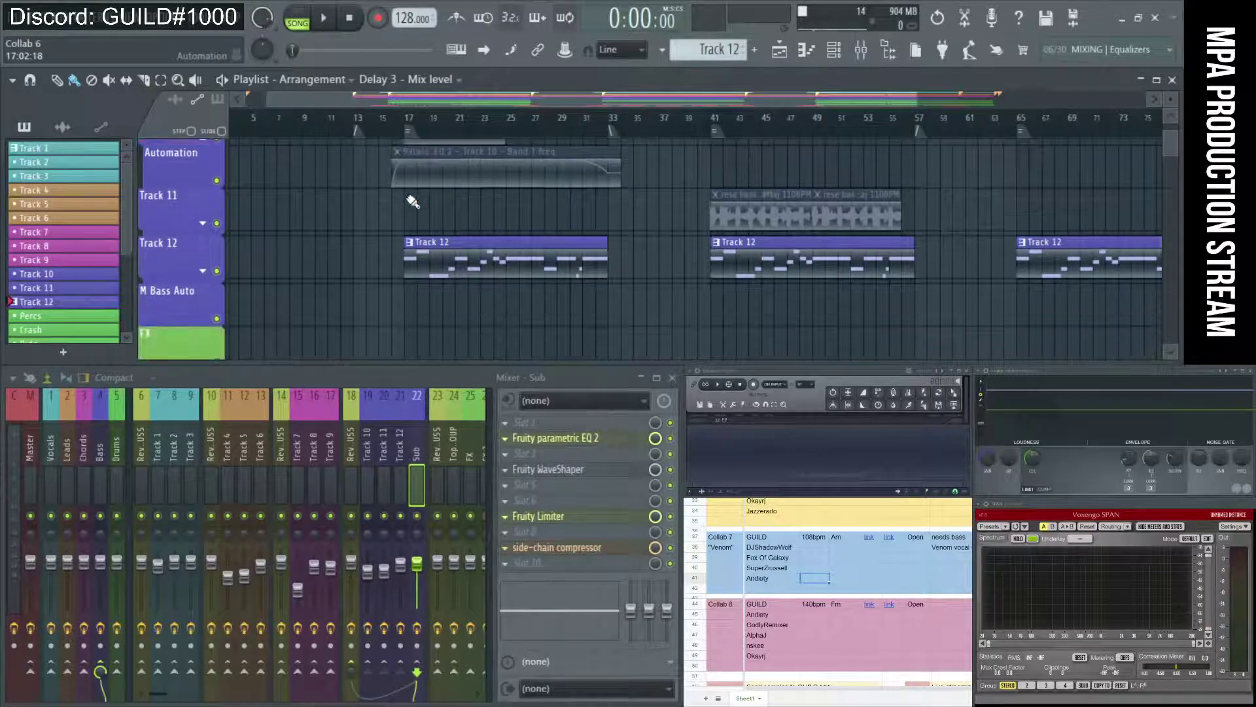
pyautogui.scroll(2, 388, 277)
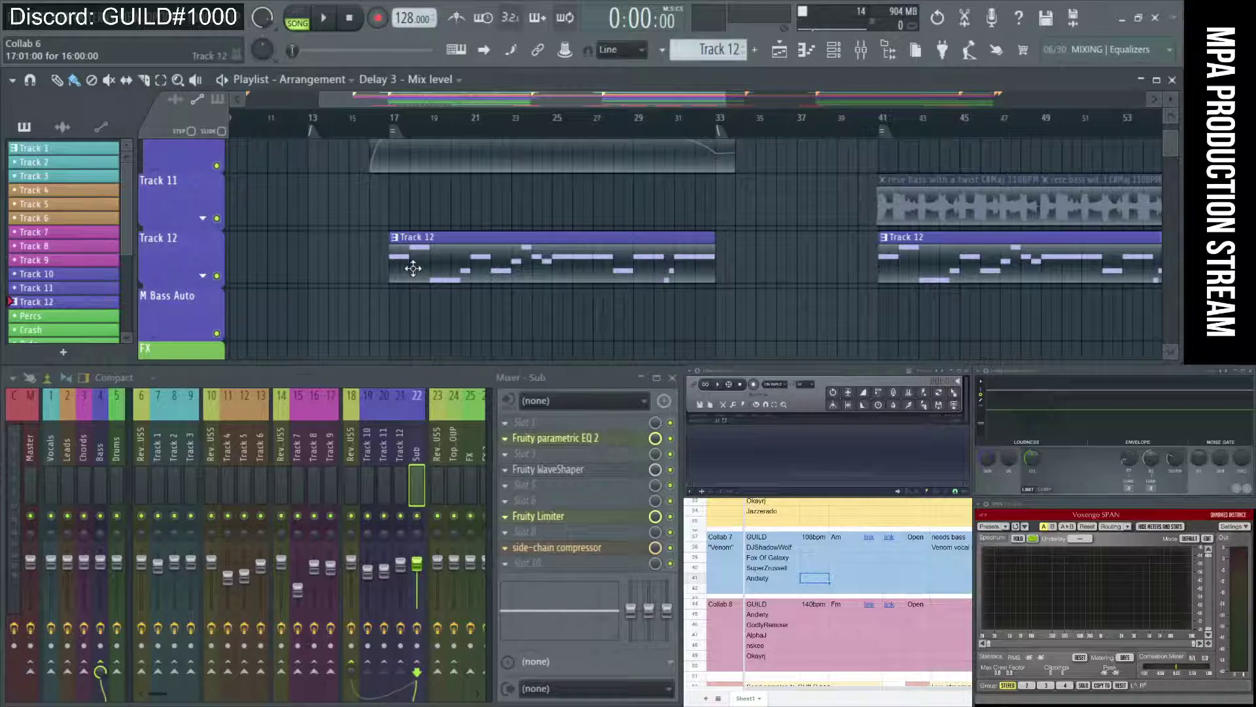
pyautogui.scroll(-3, 451, 250)
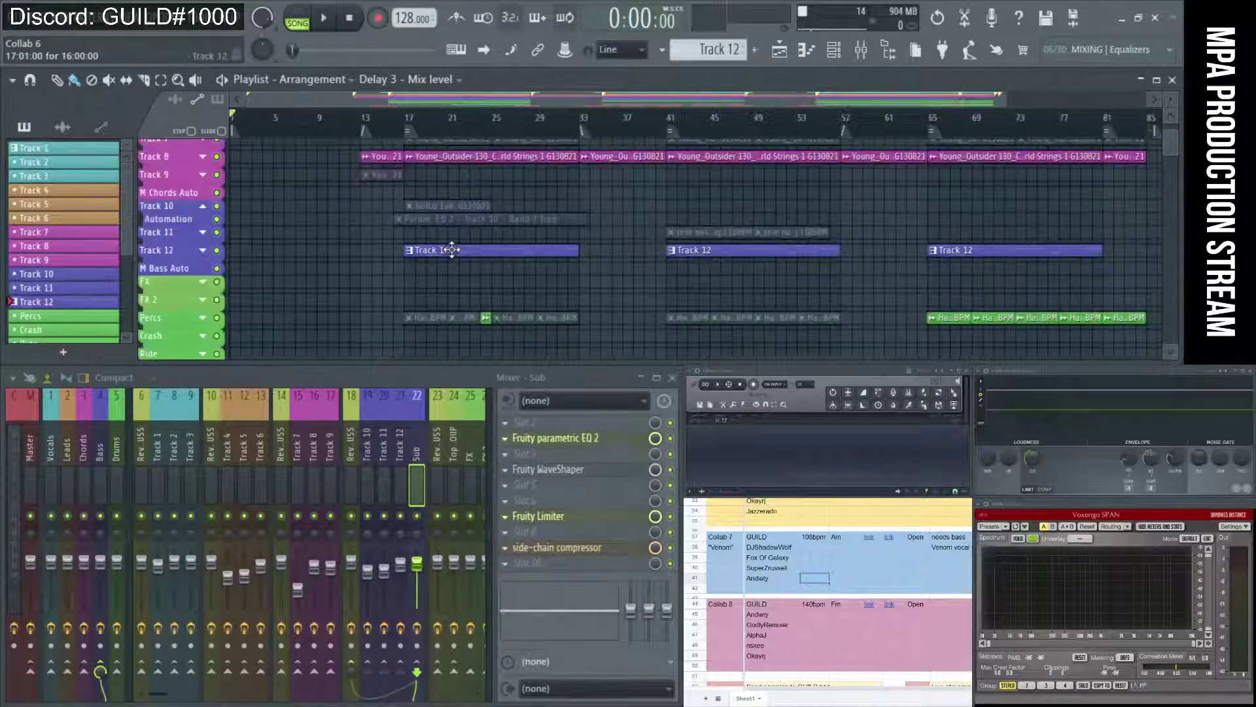
# Place the playback position at bar 13 and check the Collab 6 notes in the MPA Collabs spreadsheet, then minimize it
pyautogui.click(360, 122)
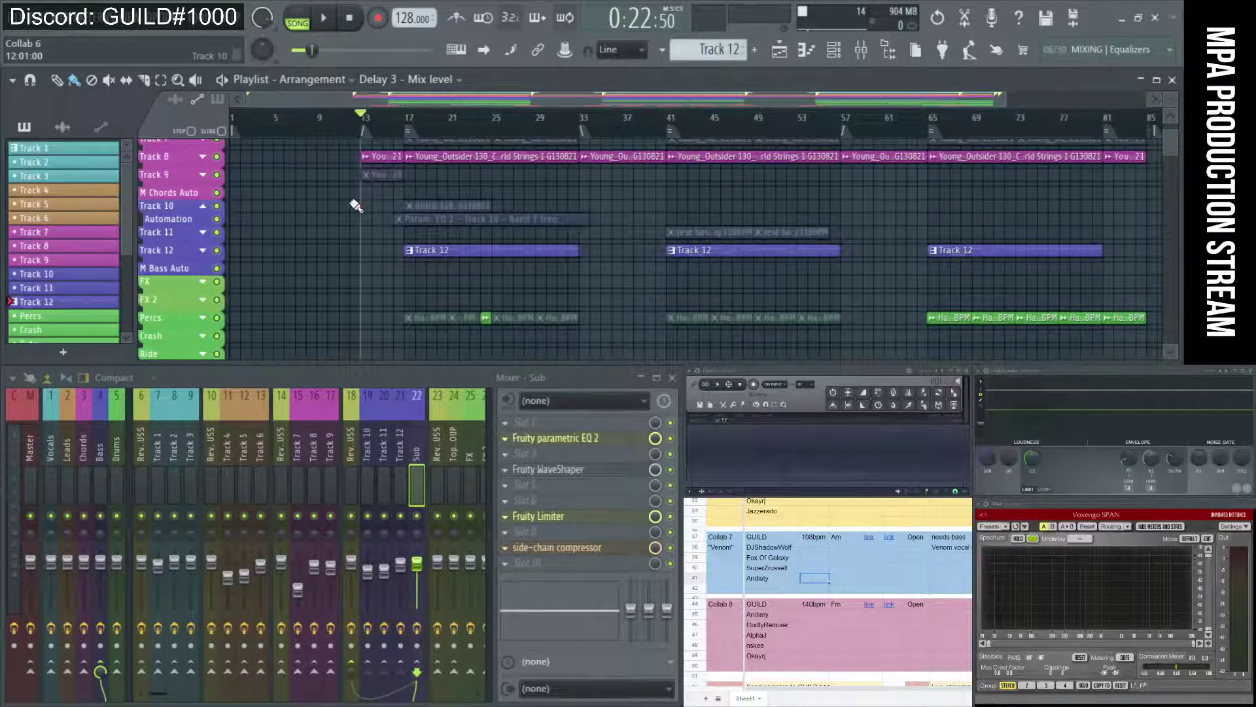
pyautogui.scroll(2, 857, 599)
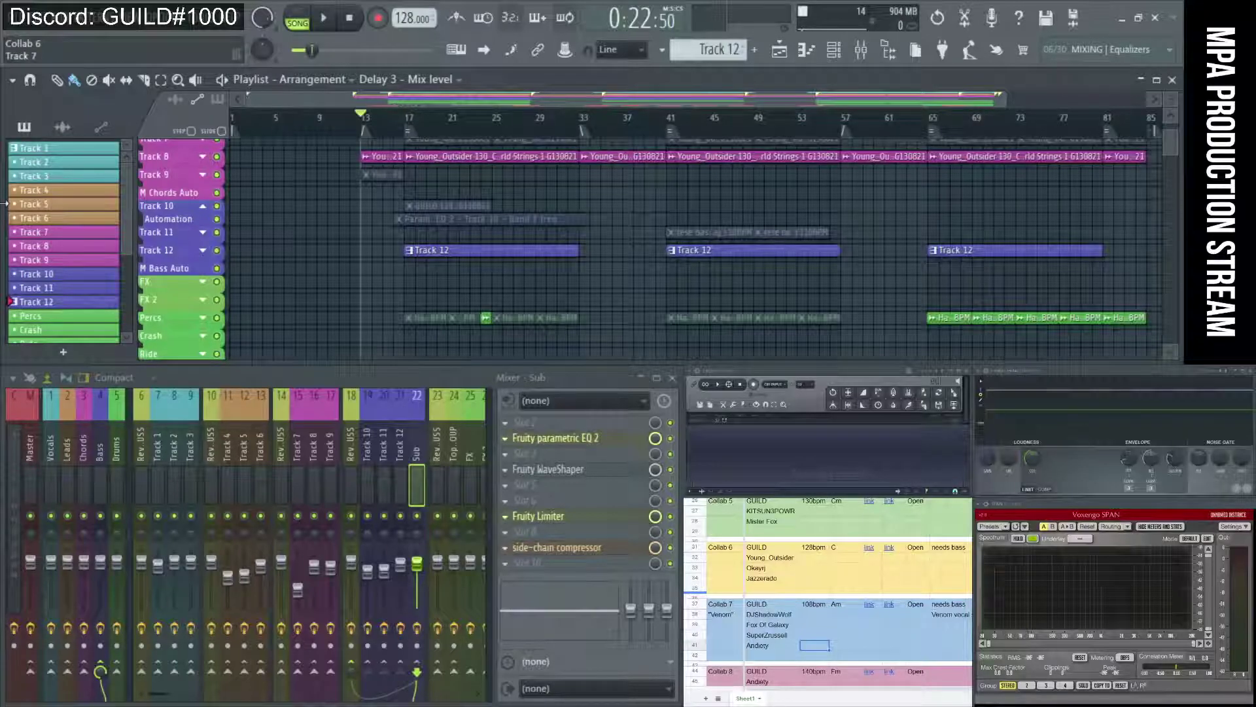
pyautogui.click(937, 547)
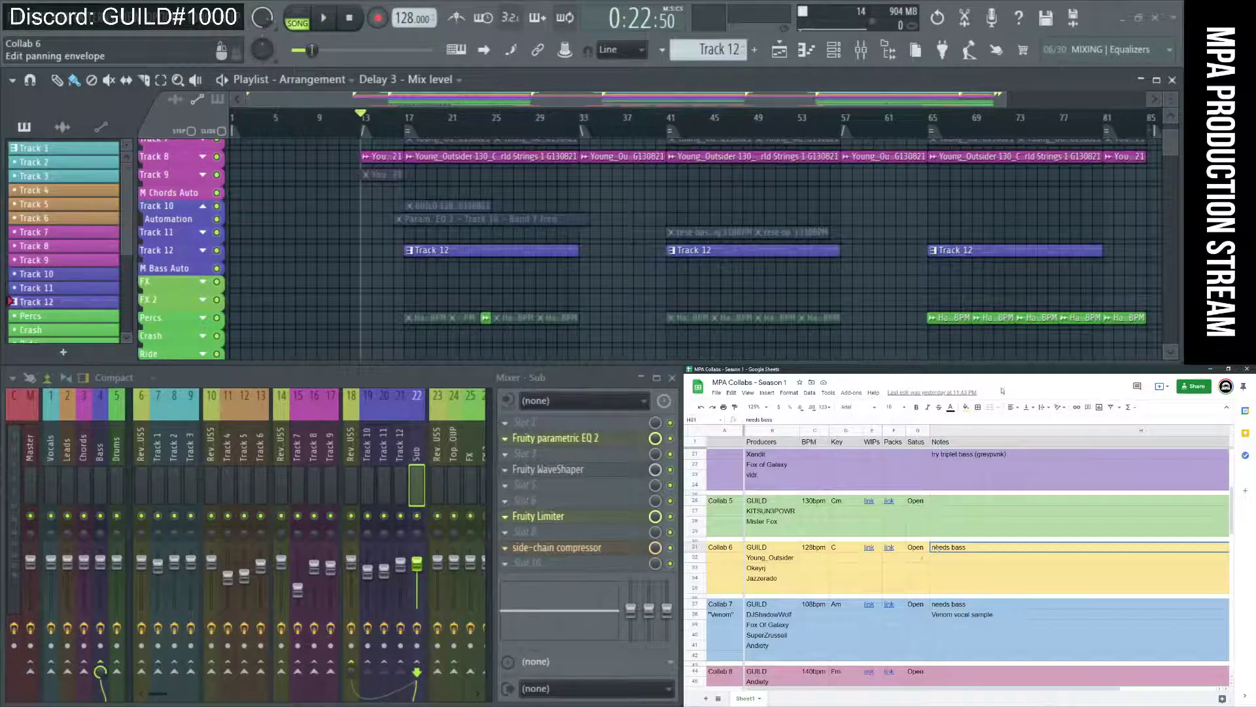
pyautogui.click(1211, 369)
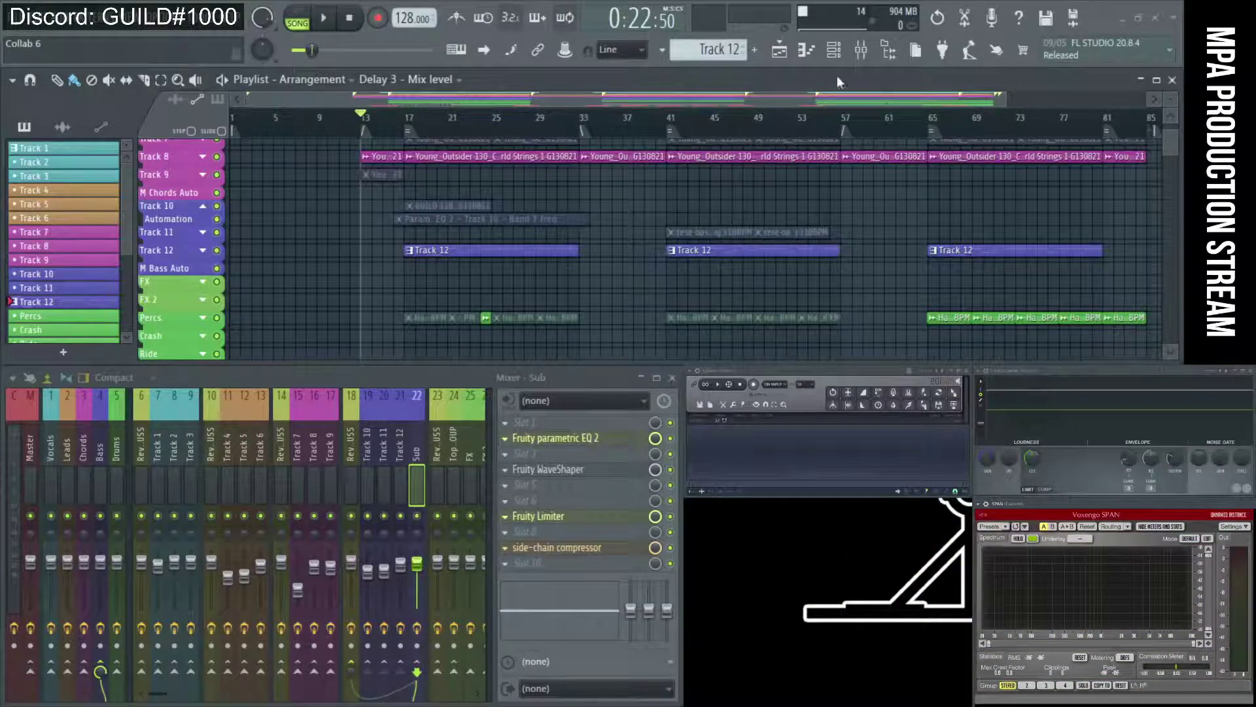
# Select the Current mixer track and play the Collab 6 arrangement from bar 13
pyautogui.click(18, 484)
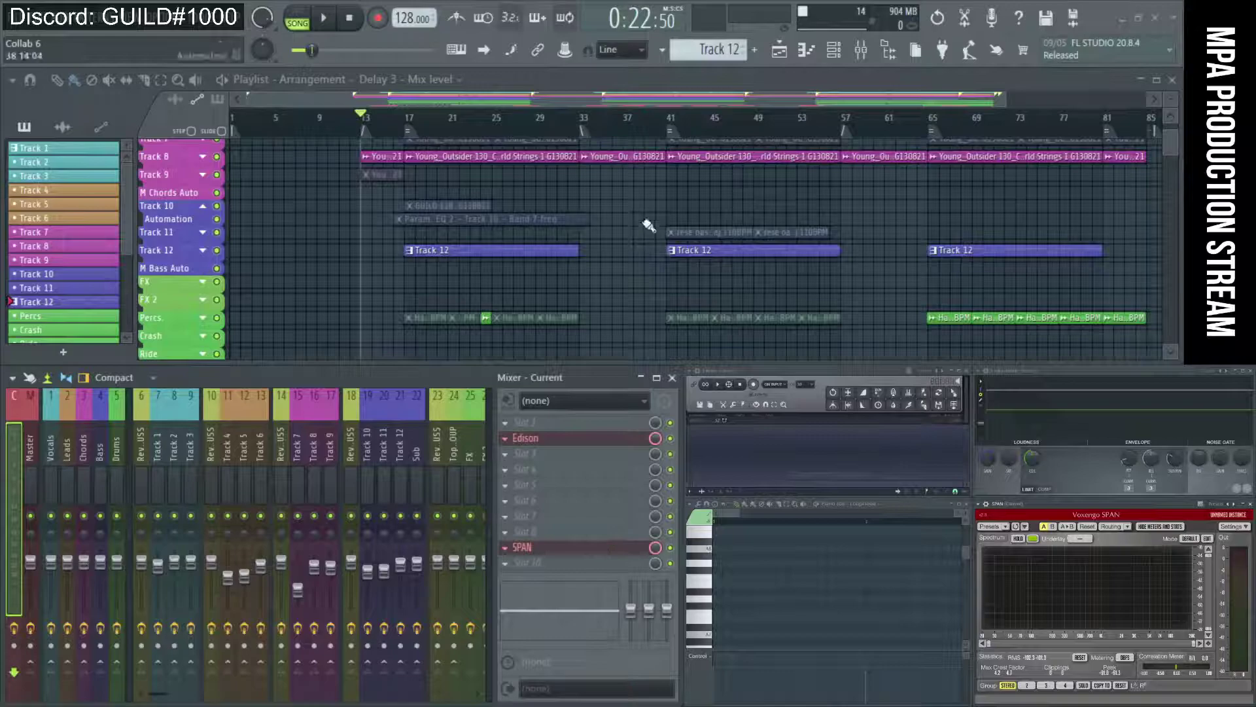
pyautogui.press('space')
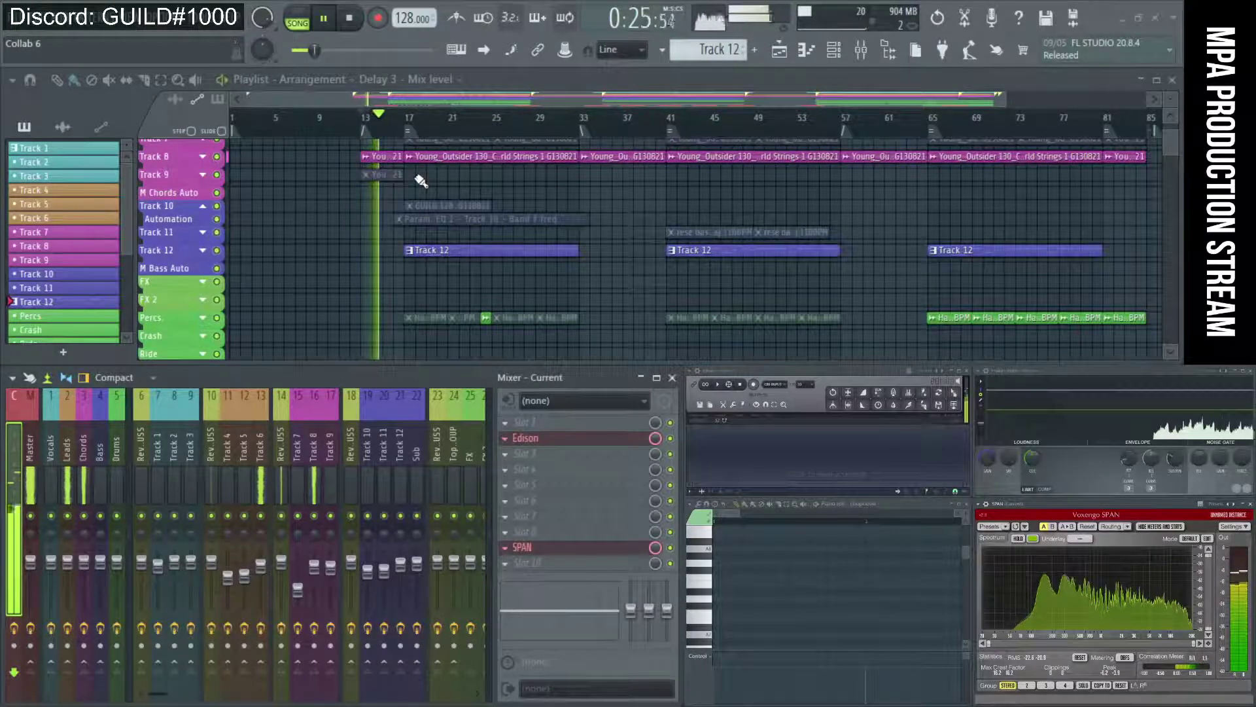
pyautogui.scroll(2, 485, 190)
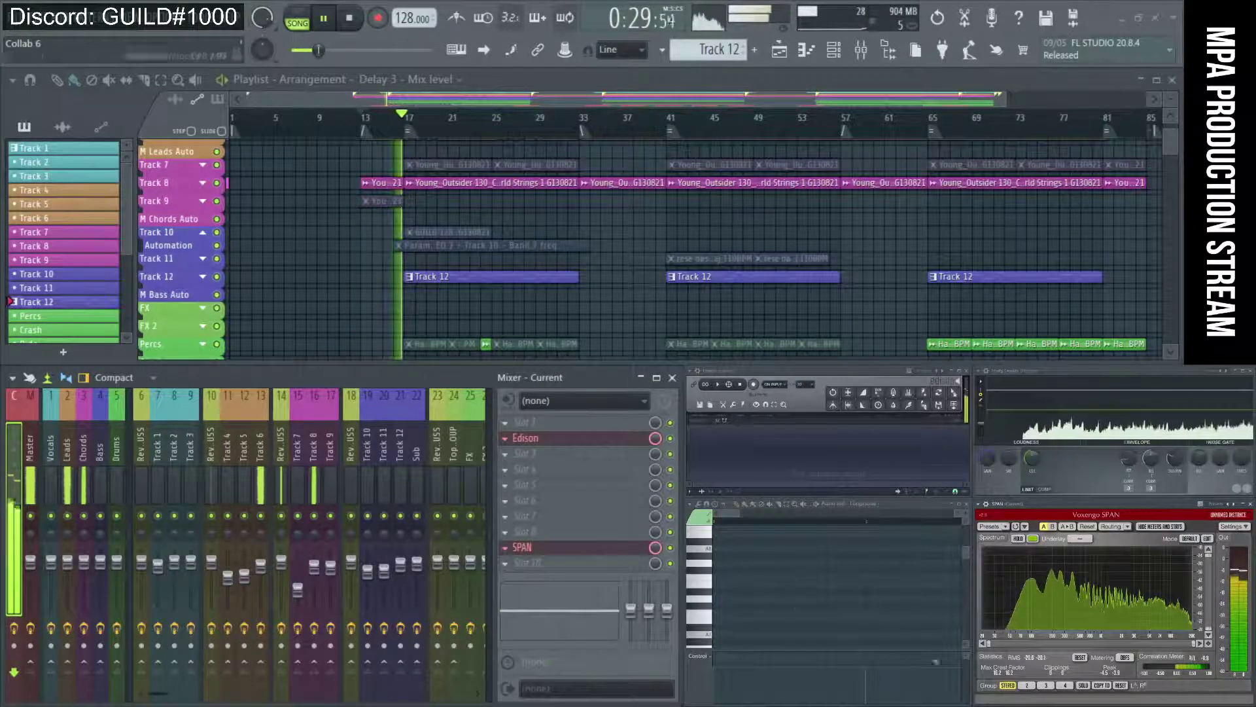
# Check the audio mixer levels in OBS while the song plays and move its window out of view
pyautogui.hotkey('alt', 'Tab')
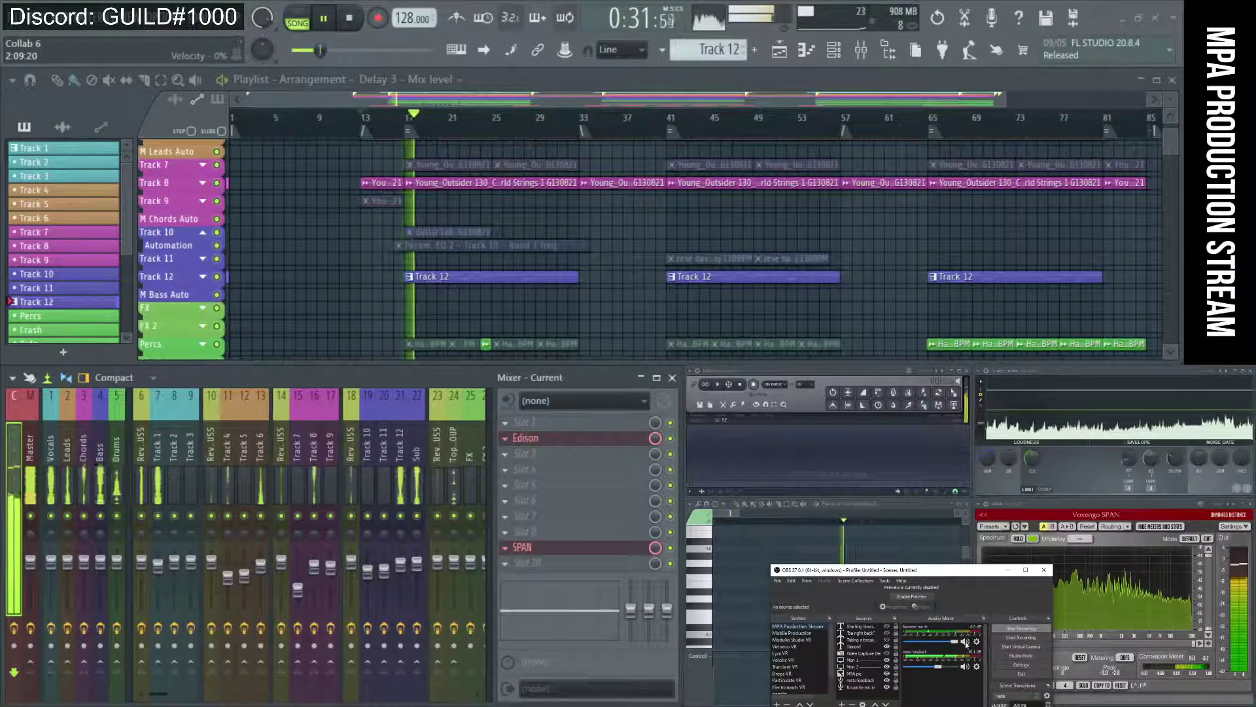
pyautogui.hotkey('alt', 'Tab')
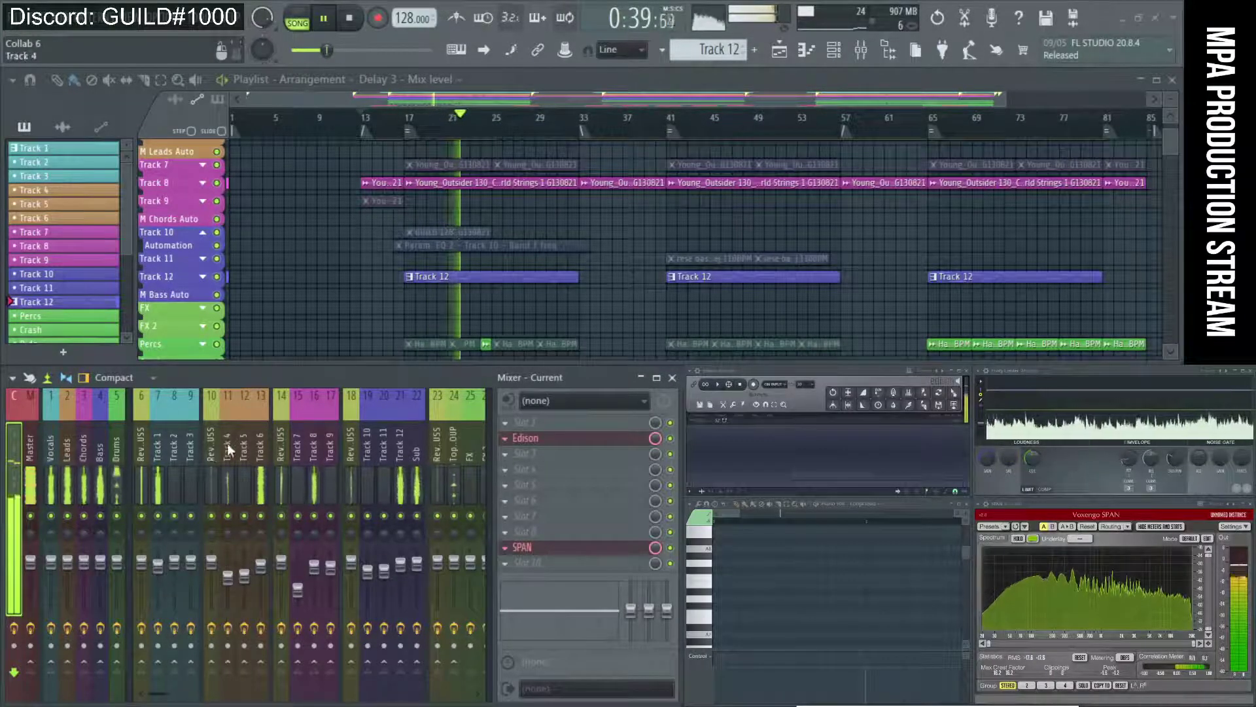
pyautogui.click(866, 701)
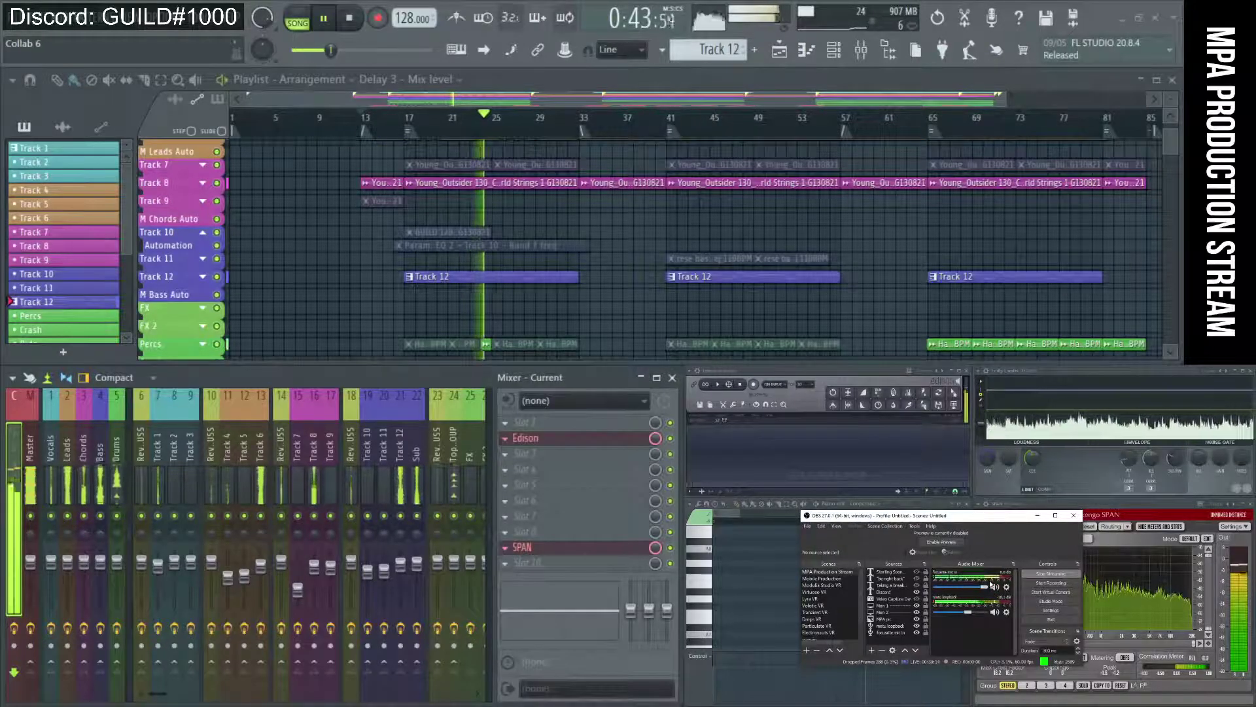
pyautogui.moveTo(995, 529); pyautogui.dragTo(996, 706)
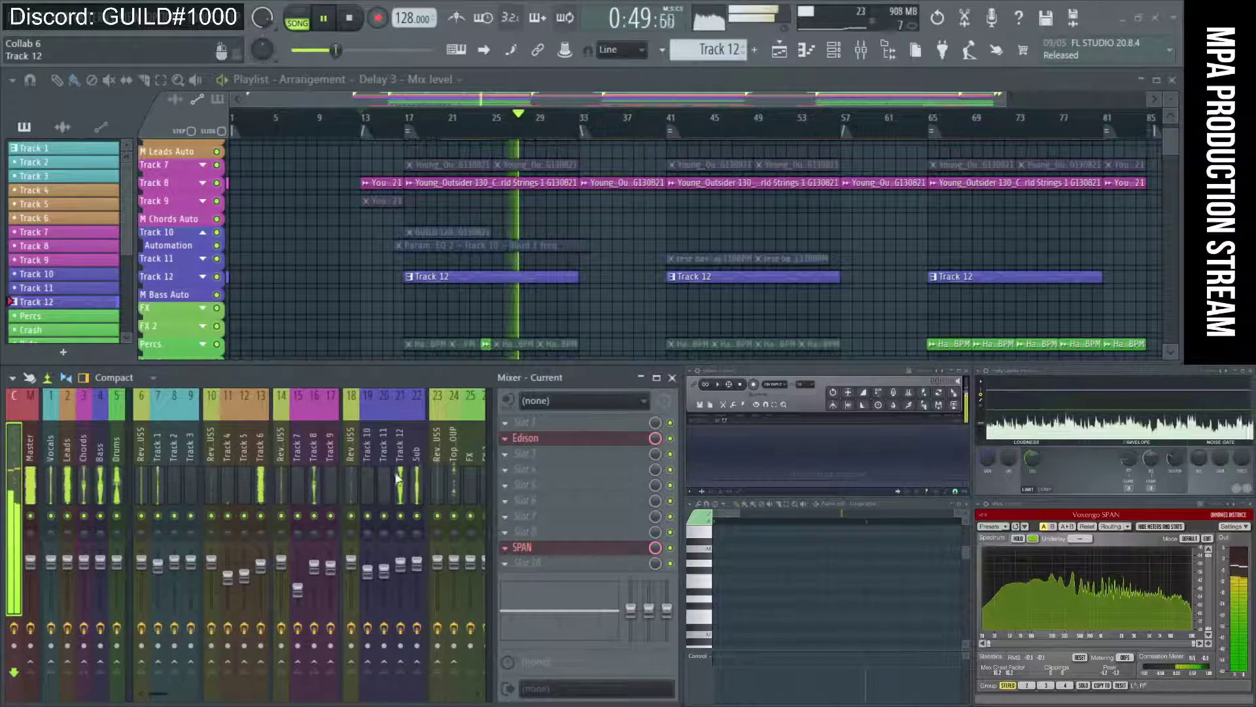
# Lower the volume fader of Track 12 in the mixer slightly during playback
pyautogui.scroll(-2, 513, 265)
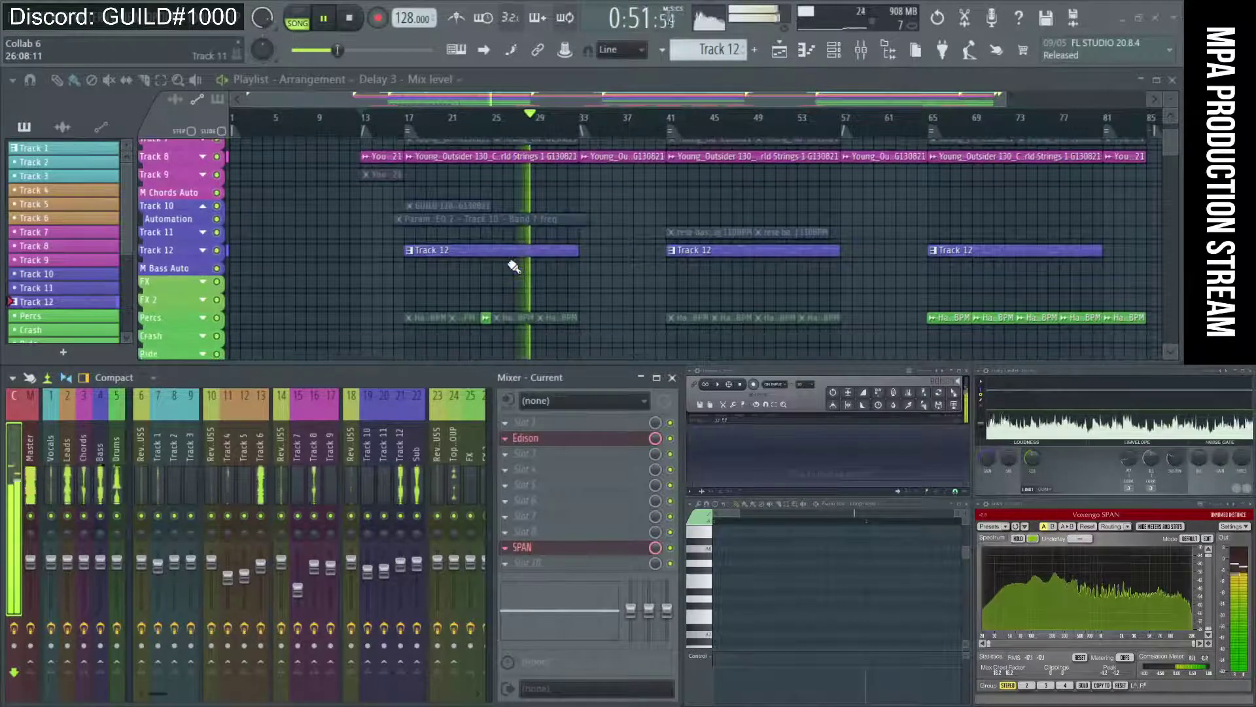
pyautogui.moveTo(405, 563); pyautogui.dragTo(404, 580)
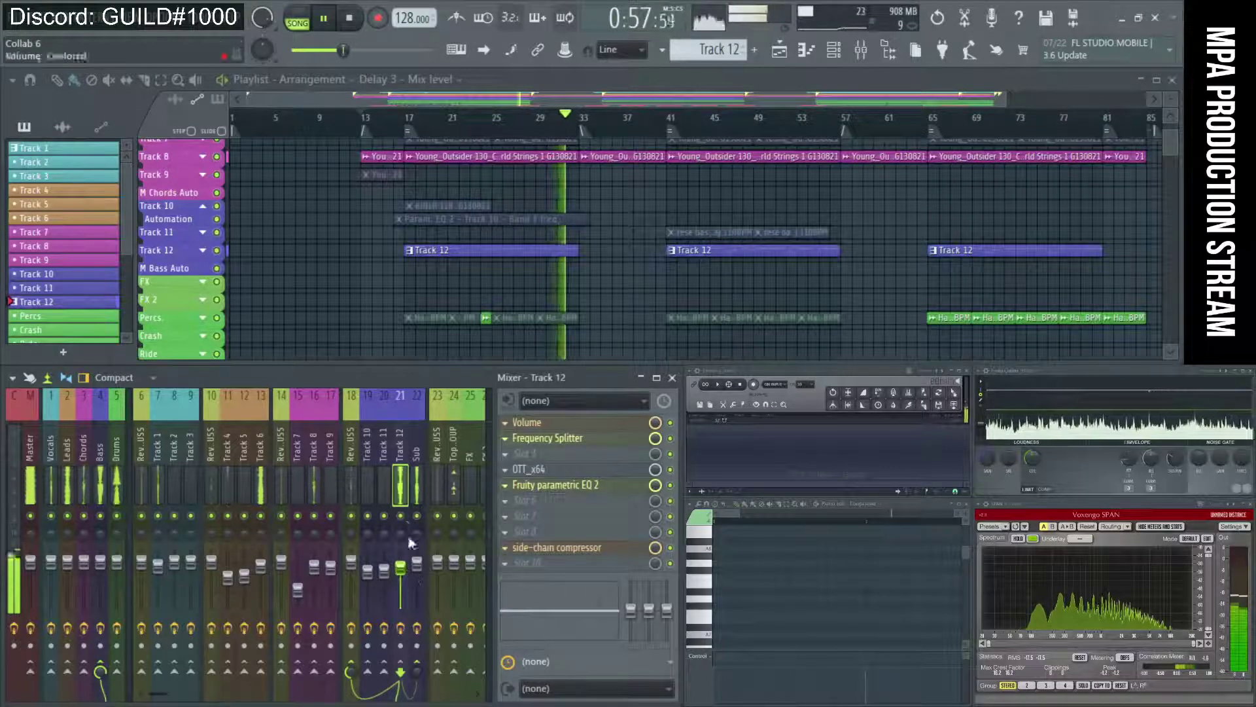
# Inspect the Fruity parametric EQ 2 curve on mixer Track 12 during playback and close its window
pyautogui.click(575, 490)
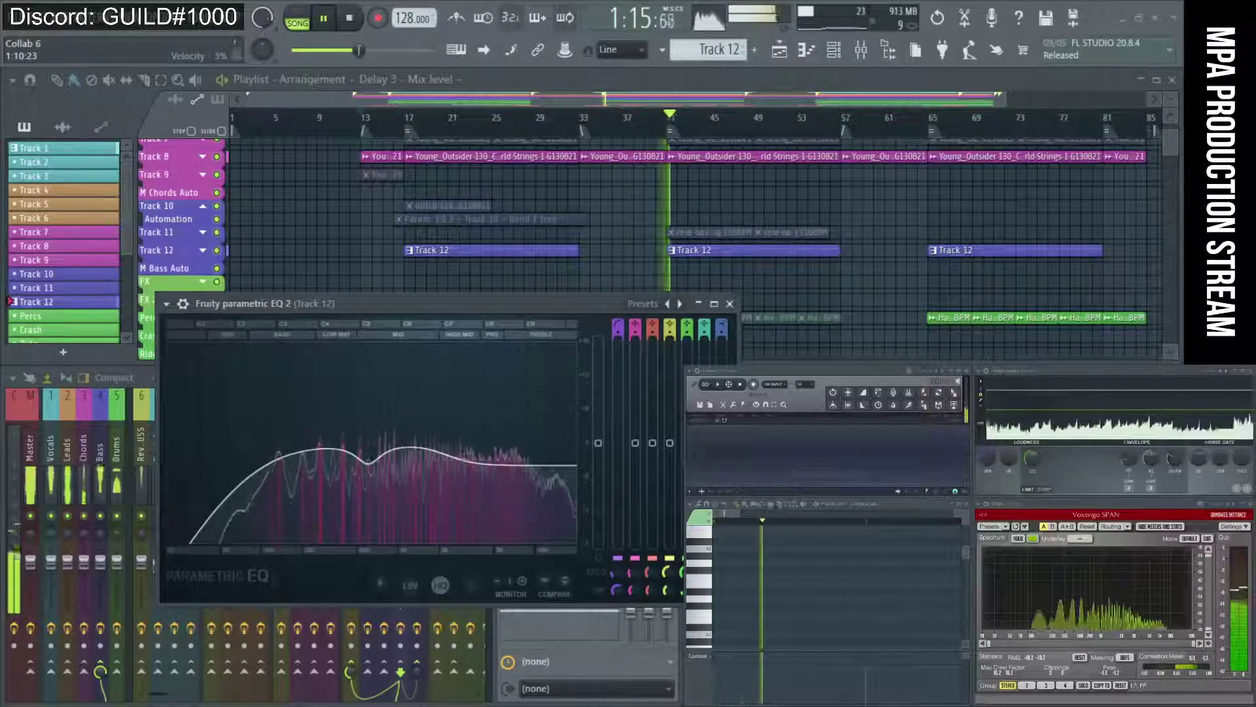
pyautogui.moveTo(877, 547); pyautogui.dragTo(901, 706)
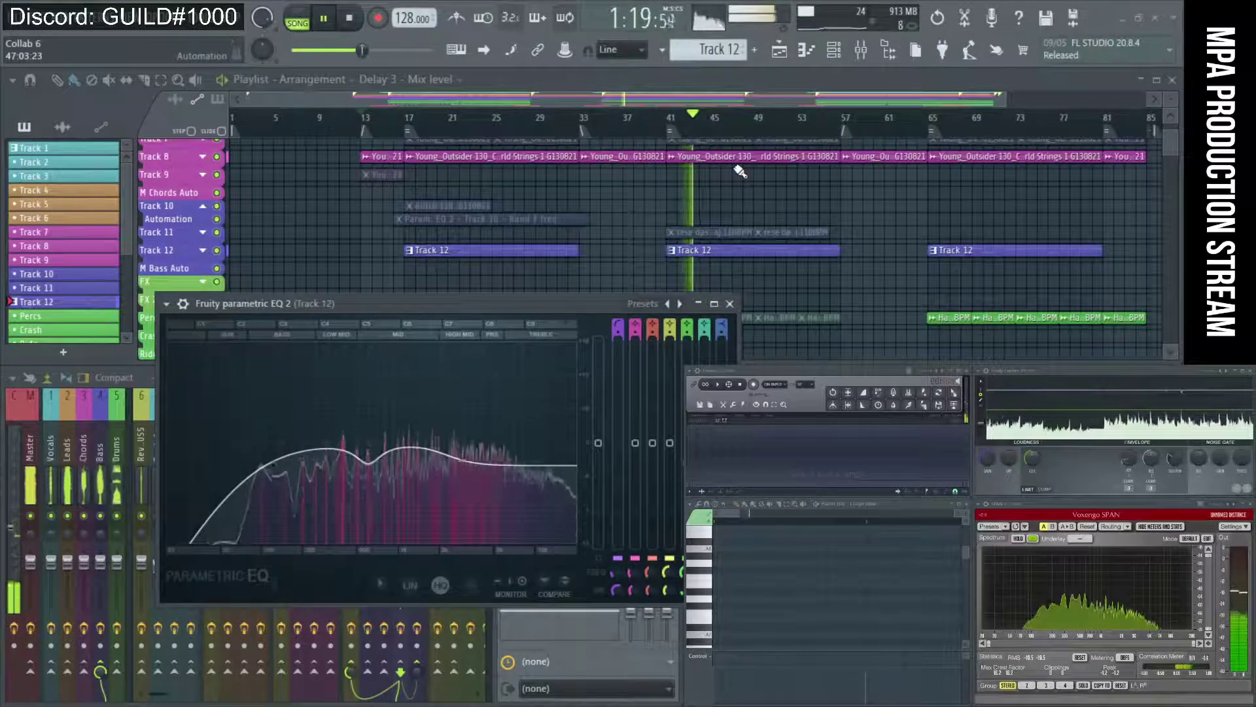
pyautogui.click(772, 269)
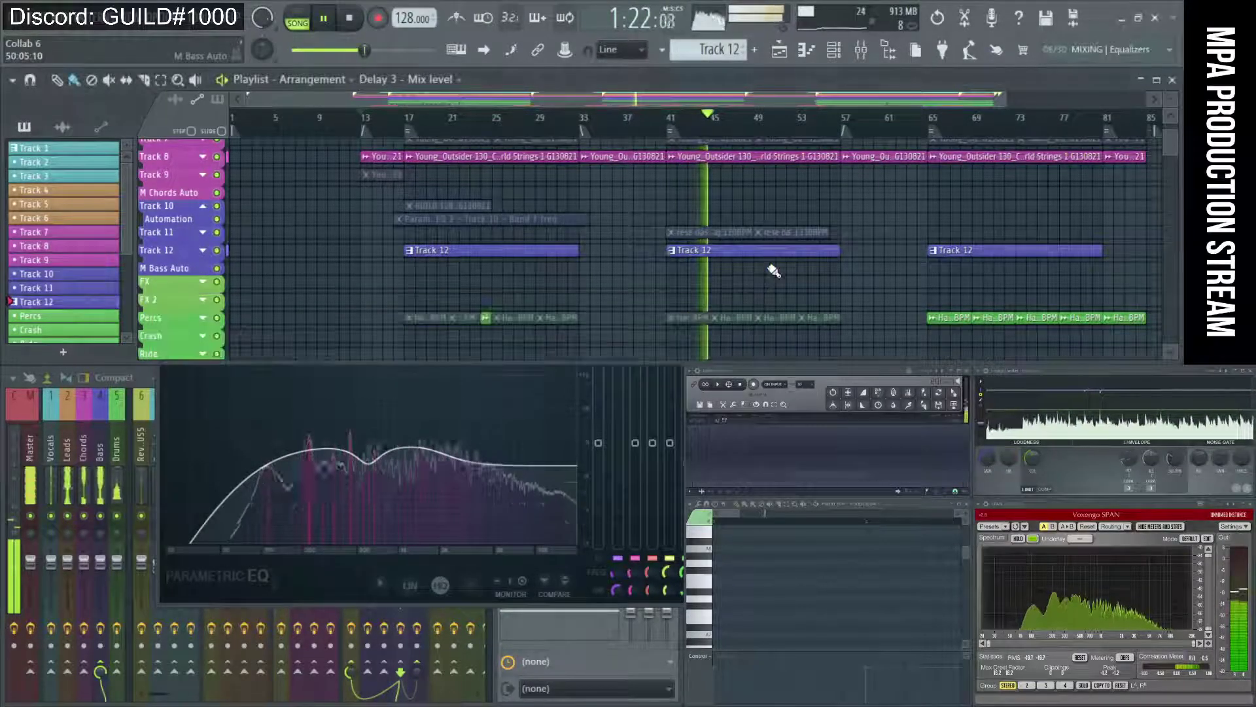
pyautogui.click(325, 571)
pyautogui.click(729, 303)
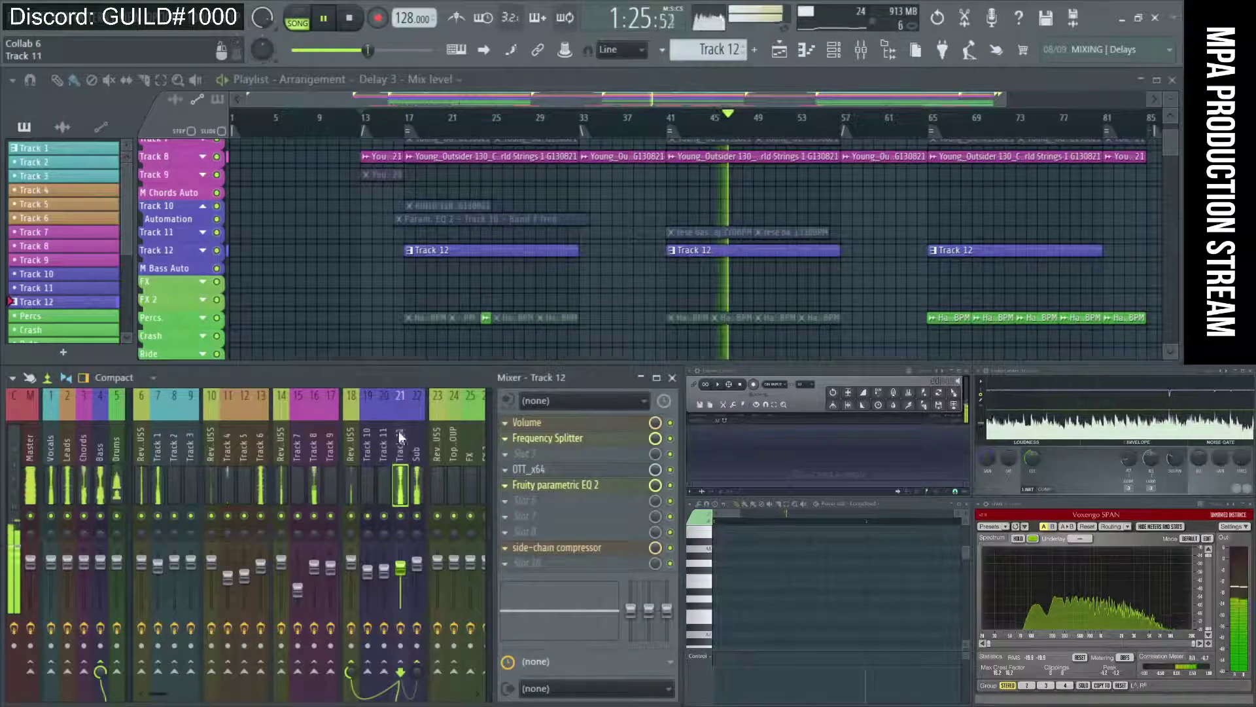
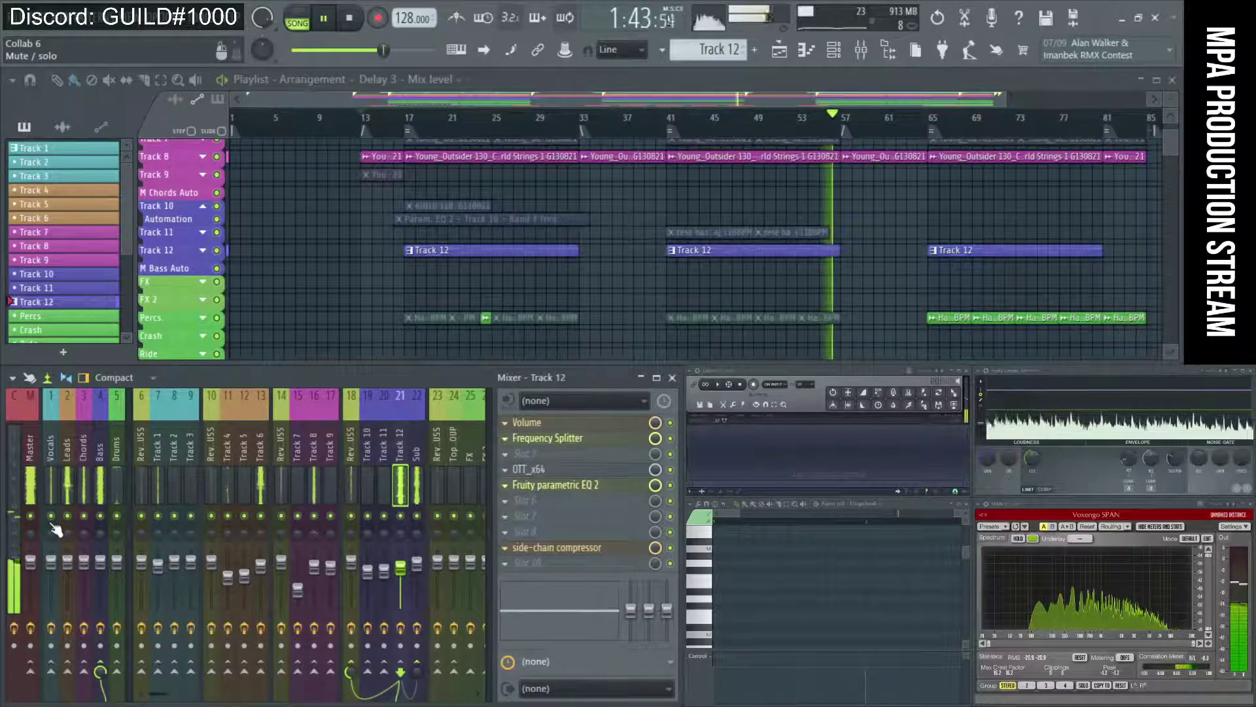
# Mute the Vocals mixer track and stop playback
pyautogui.click(51, 517)
pyautogui.press('space')
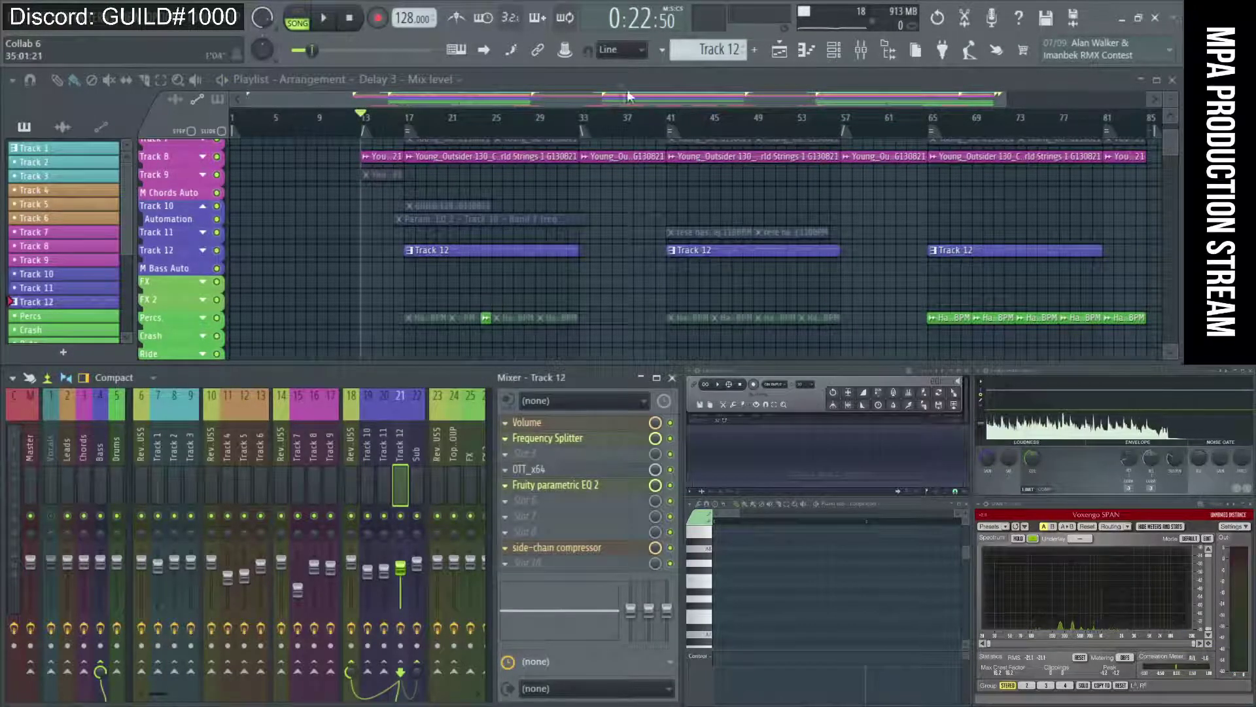
# Review the lead, chord and bass tracks of the arrangement around bar 41 and start playback from there
pyautogui.scroll(2, 766, 263)
pyautogui.scroll(-5, 767, 263)
pyautogui.scroll(3, 767, 263)
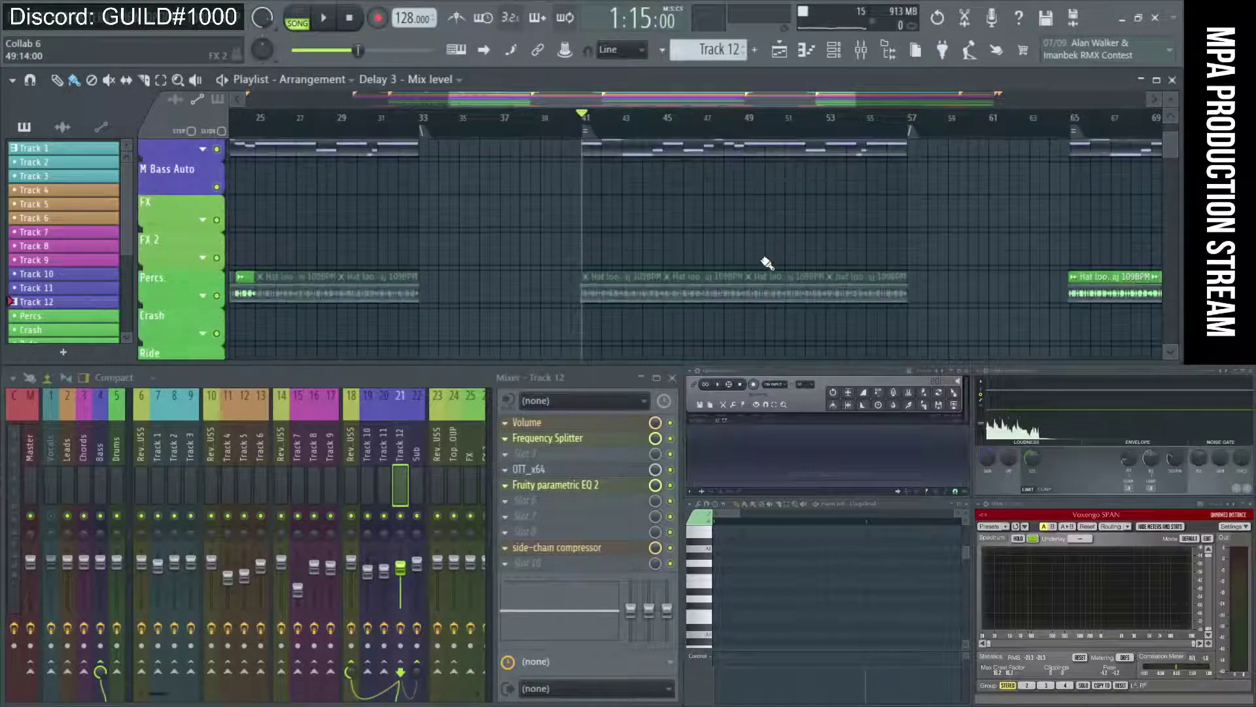
pyautogui.scroll(5, 767, 263)
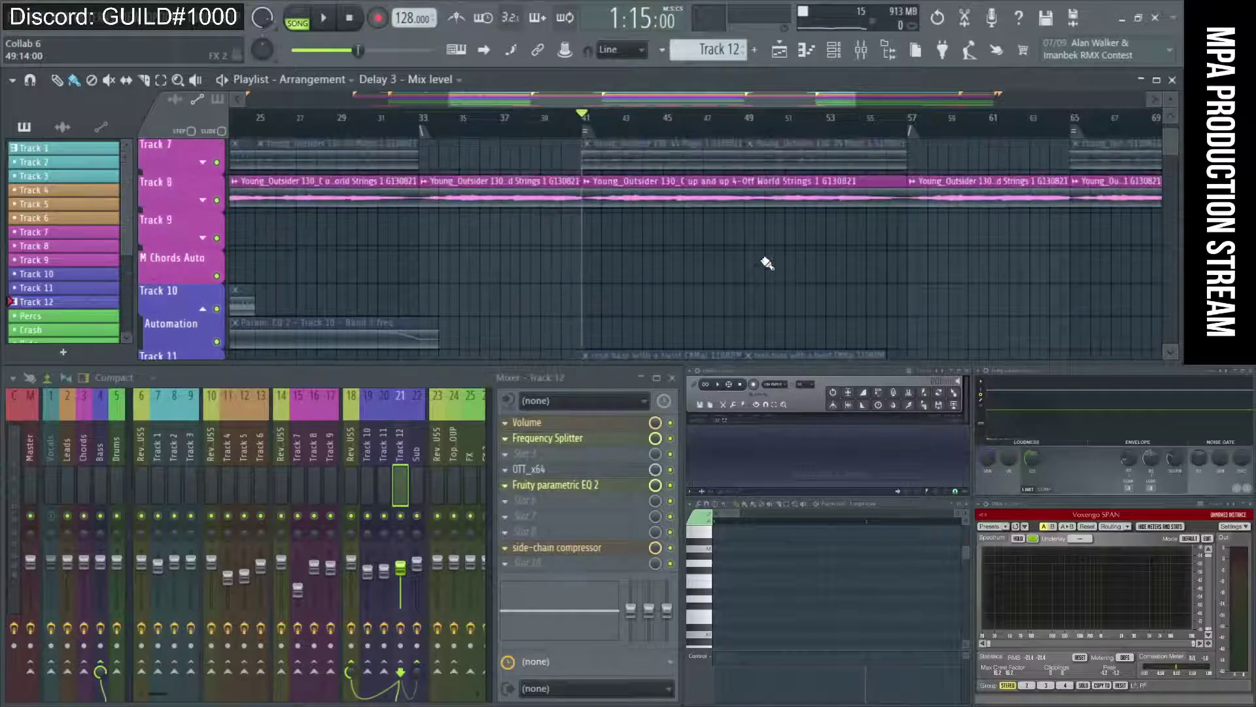
pyautogui.scroll(-5, 767, 263)
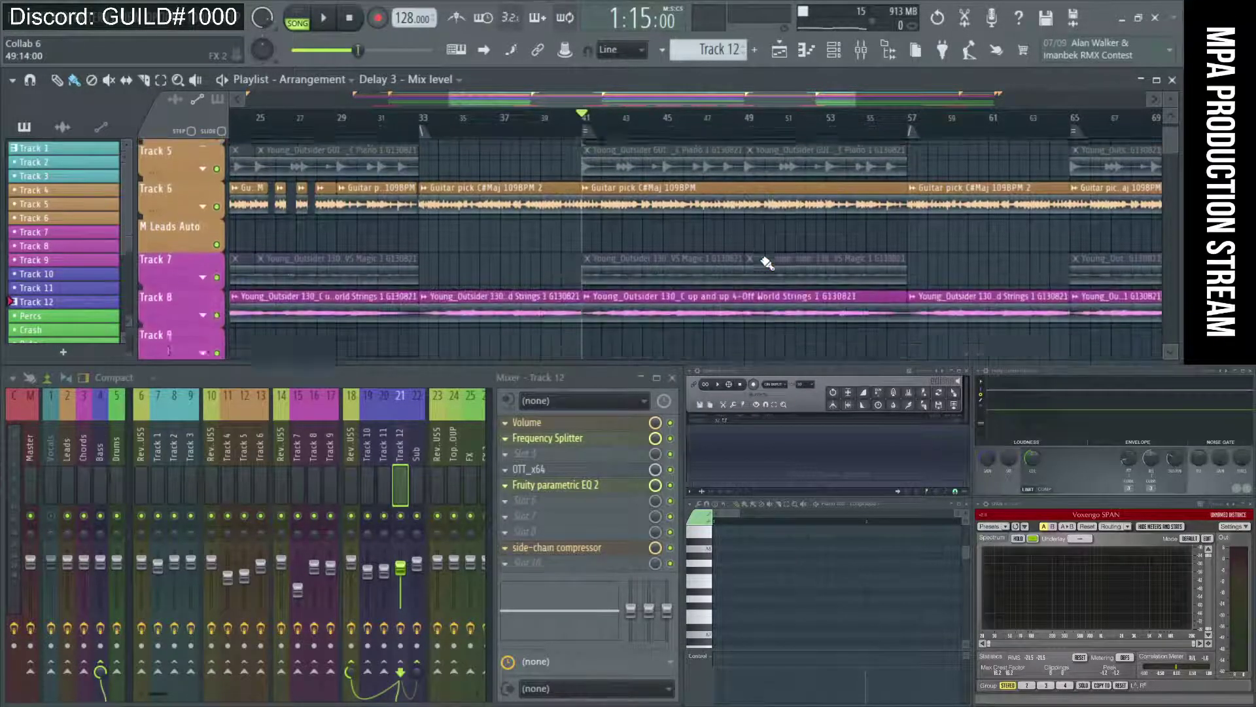
pyautogui.scroll(3, 632, 288)
pyautogui.scroll(2, 632, 288)
pyautogui.scroll(-3, 632, 288)
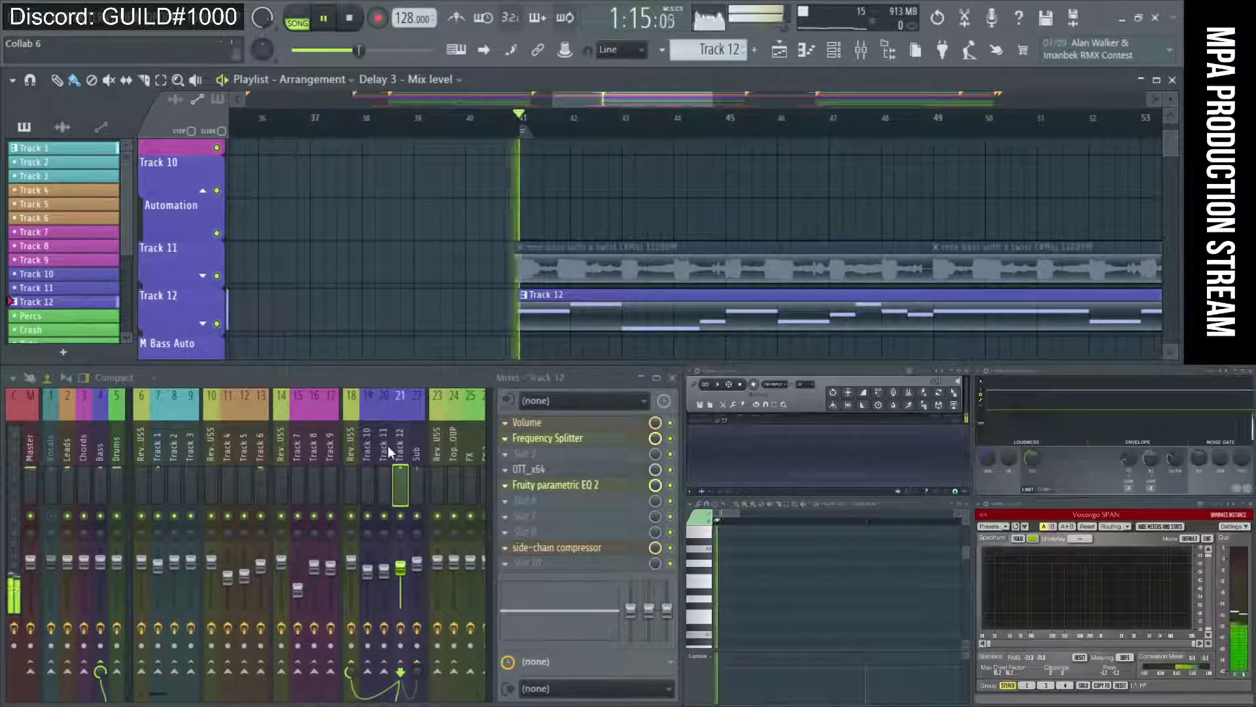
# Mute mixer Tracks 4 through 9, including the reverb channel between the lead and chord groups, during playback
pyautogui.click(261, 515)
pyautogui.click(244, 515)
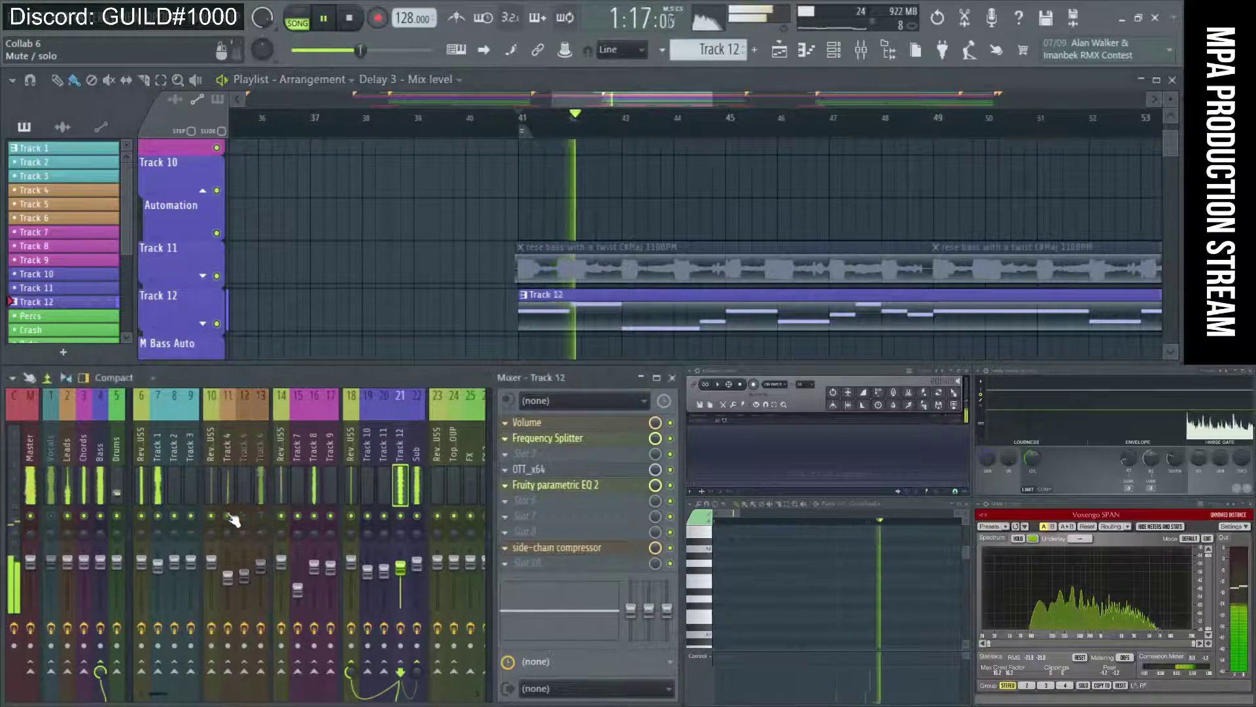
pyautogui.moveTo(227, 515); pyautogui.dragTo(330, 515)
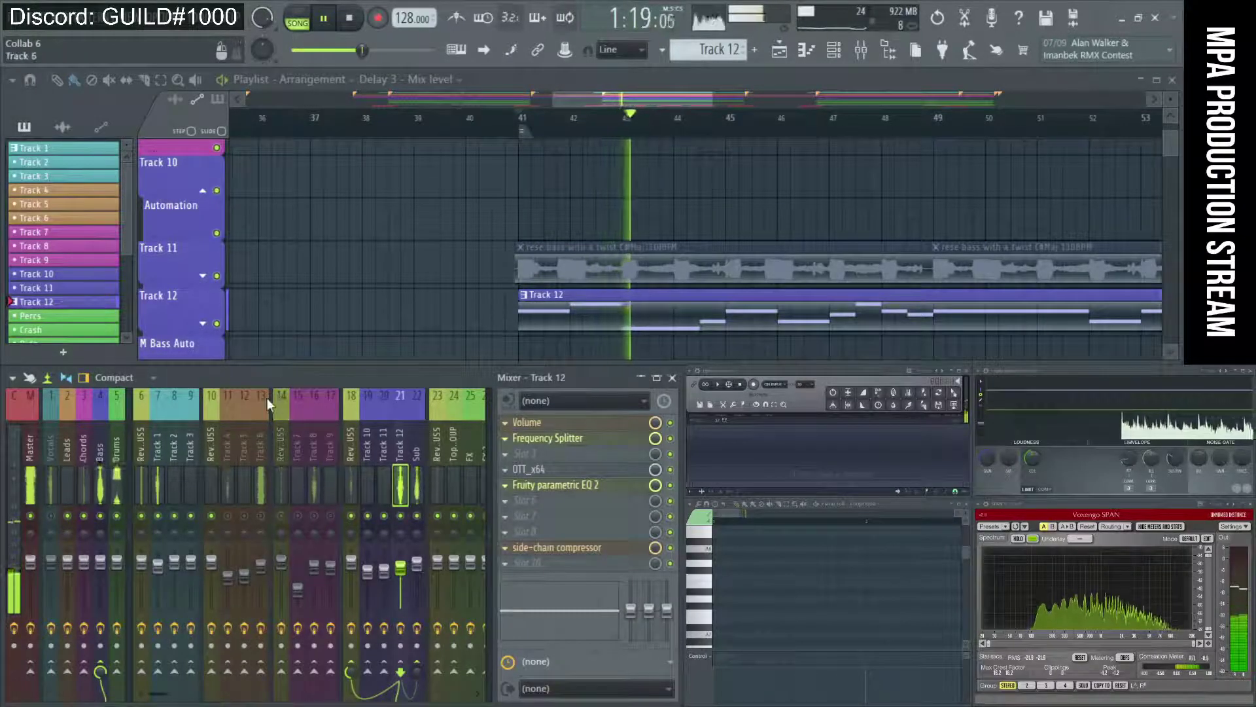
# Mute mixer Tracks 1 to 3 and their reverb channel, and unmute the Vocals bus
pyautogui.click(157, 515)
pyautogui.click(174, 515)
pyautogui.click(191, 515)
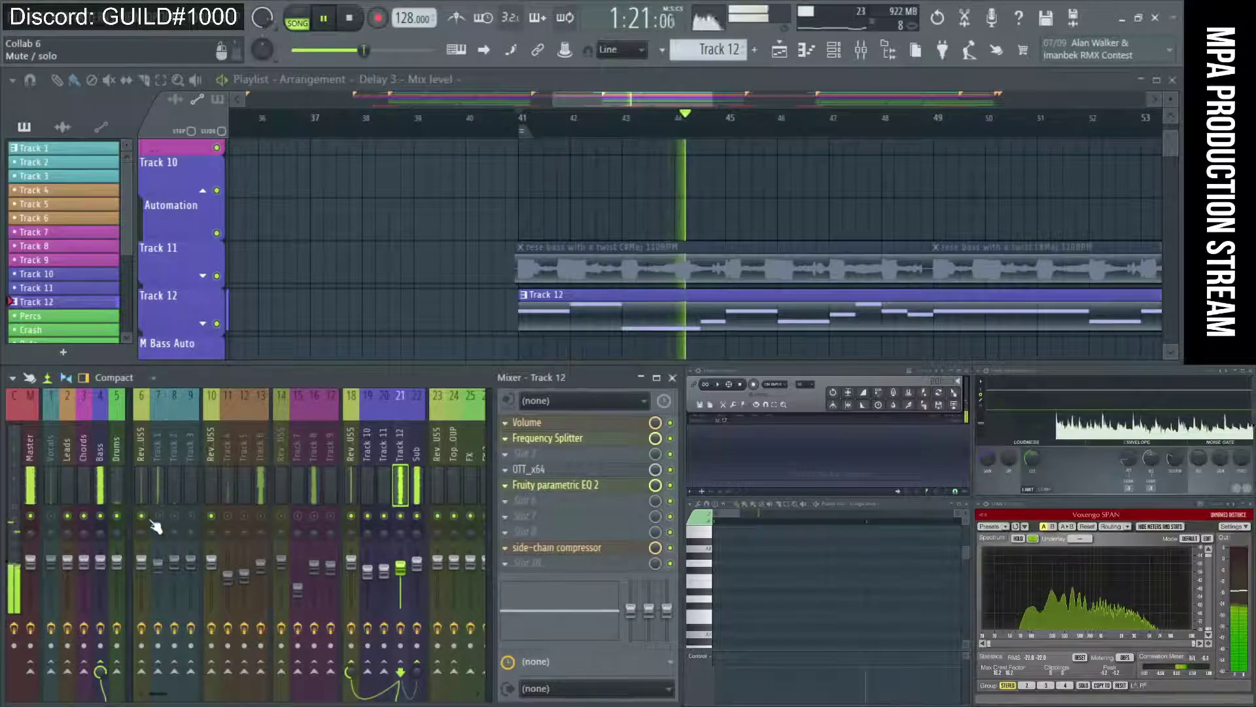
pyautogui.click(141, 515)
pyautogui.click(67, 515)
pyautogui.click(50, 515)
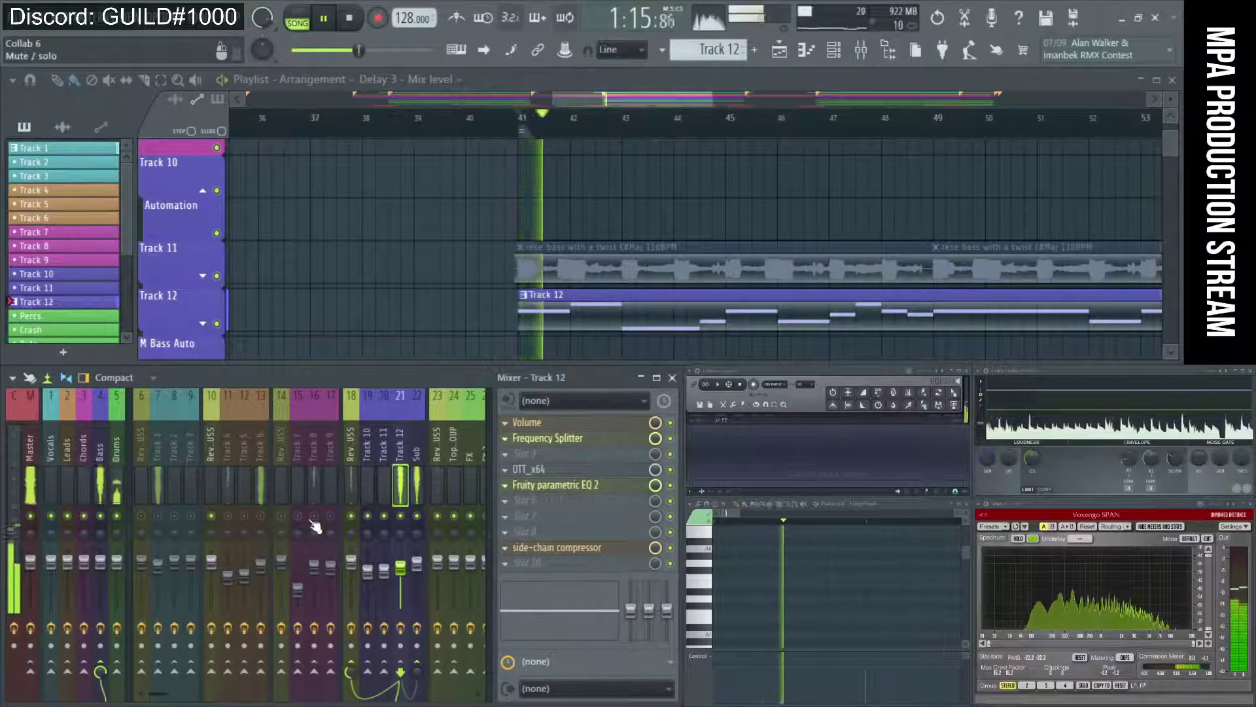
# Unmute and select Track 6 in the mixer and play the song again from bar 41
pyautogui.click(259, 485)
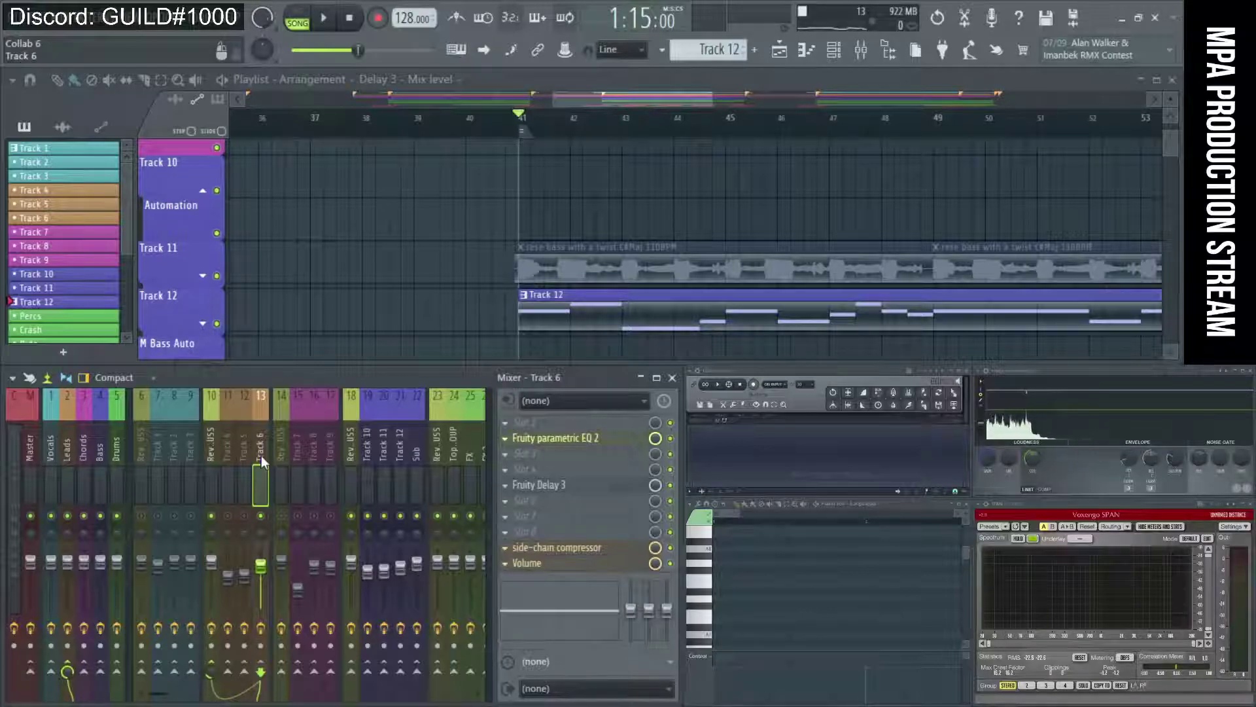
pyautogui.press('space')
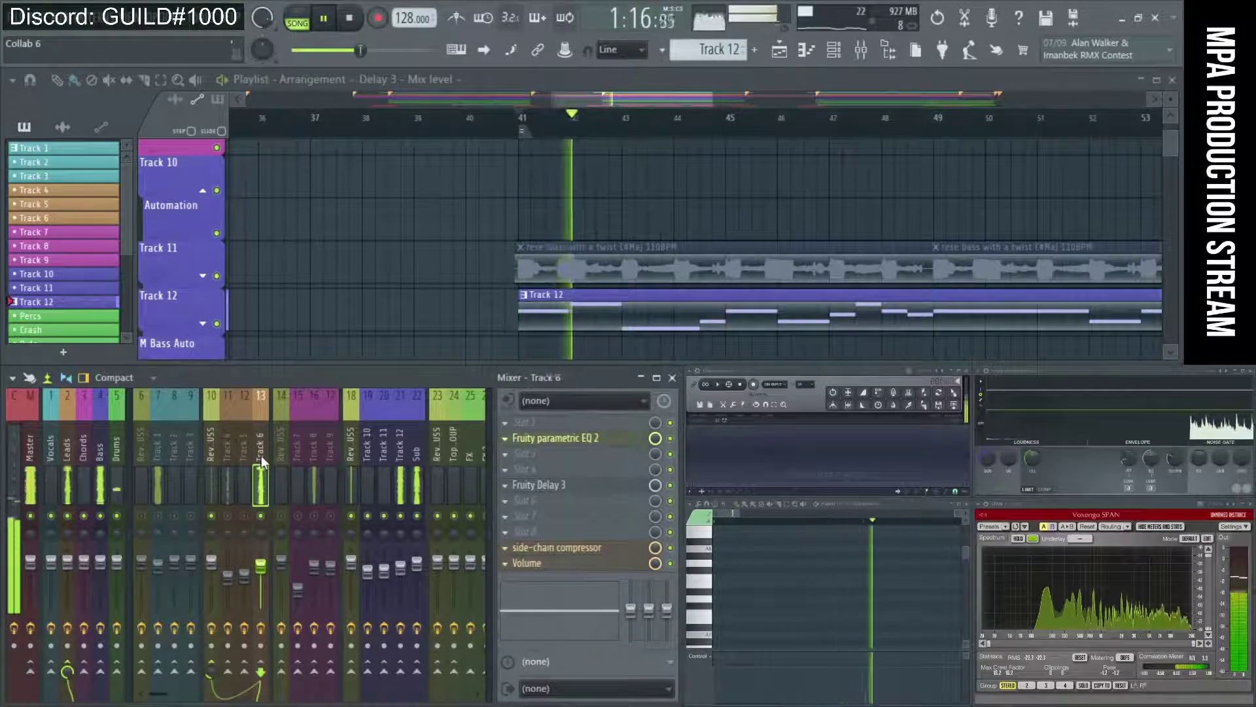
# Sweep a boosted band 4 through the mids in Track 12's Fruity parametric EQ 2 during playback, then turn it into a cut
pyautogui.click(397, 465)
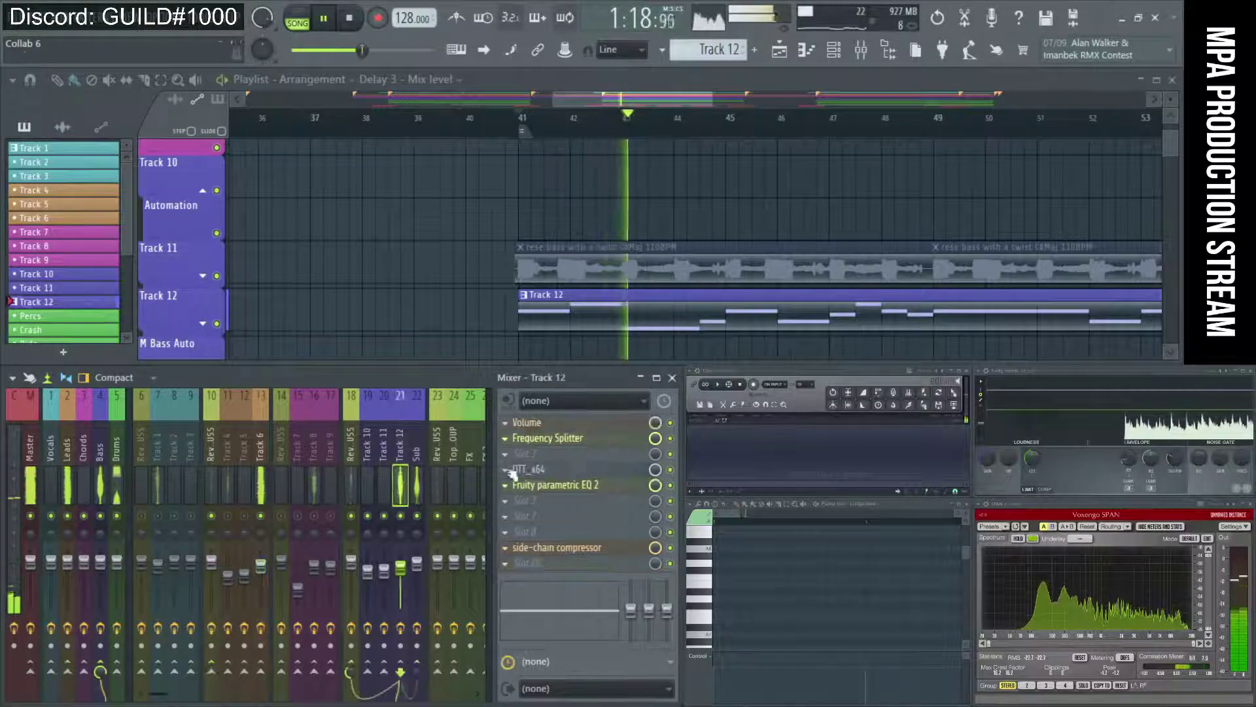
pyautogui.click(558, 487)
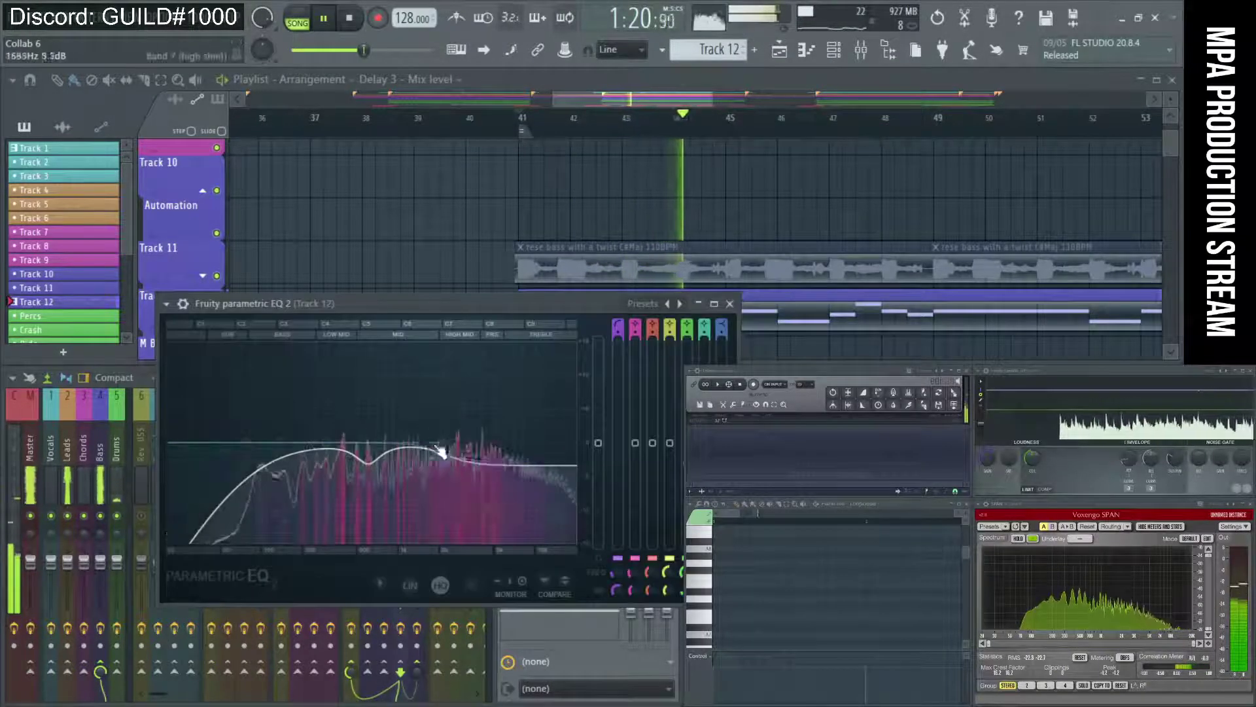
pyautogui.moveTo(326, 444); pyautogui.dragTo(446, 467)
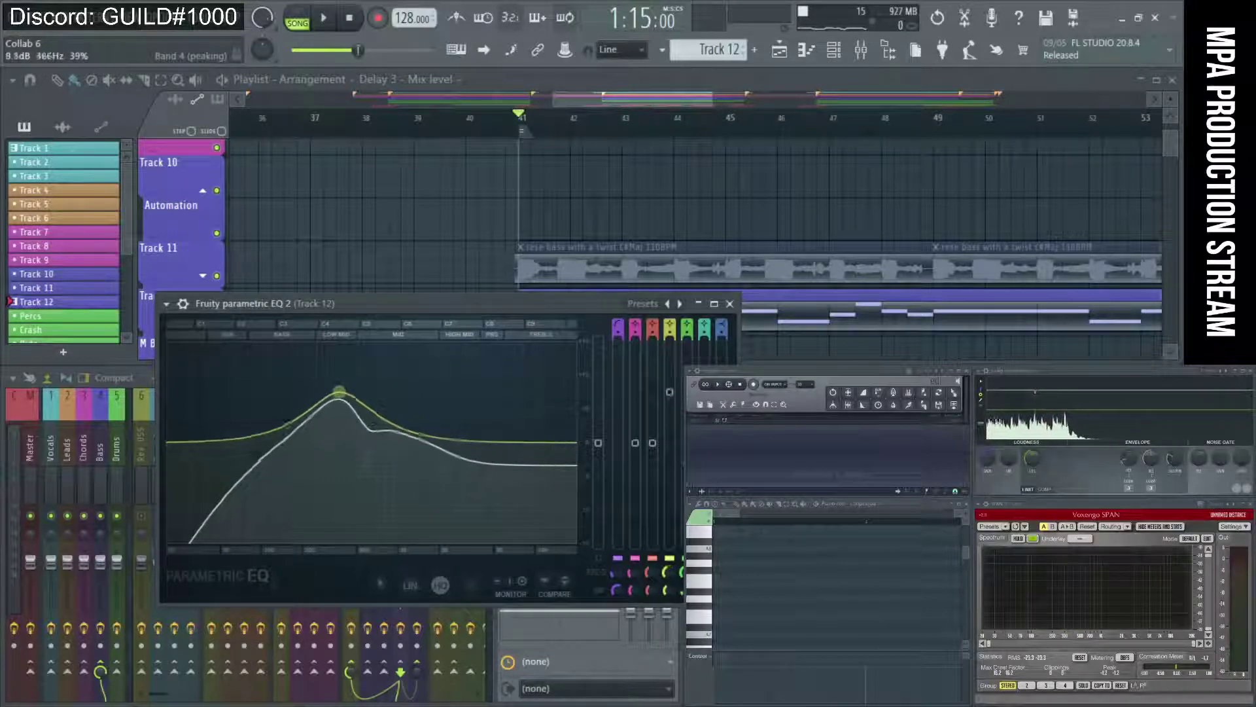
pyautogui.press('space')
pyautogui.moveTo(456, 439); pyautogui.dragTo(448, 379)
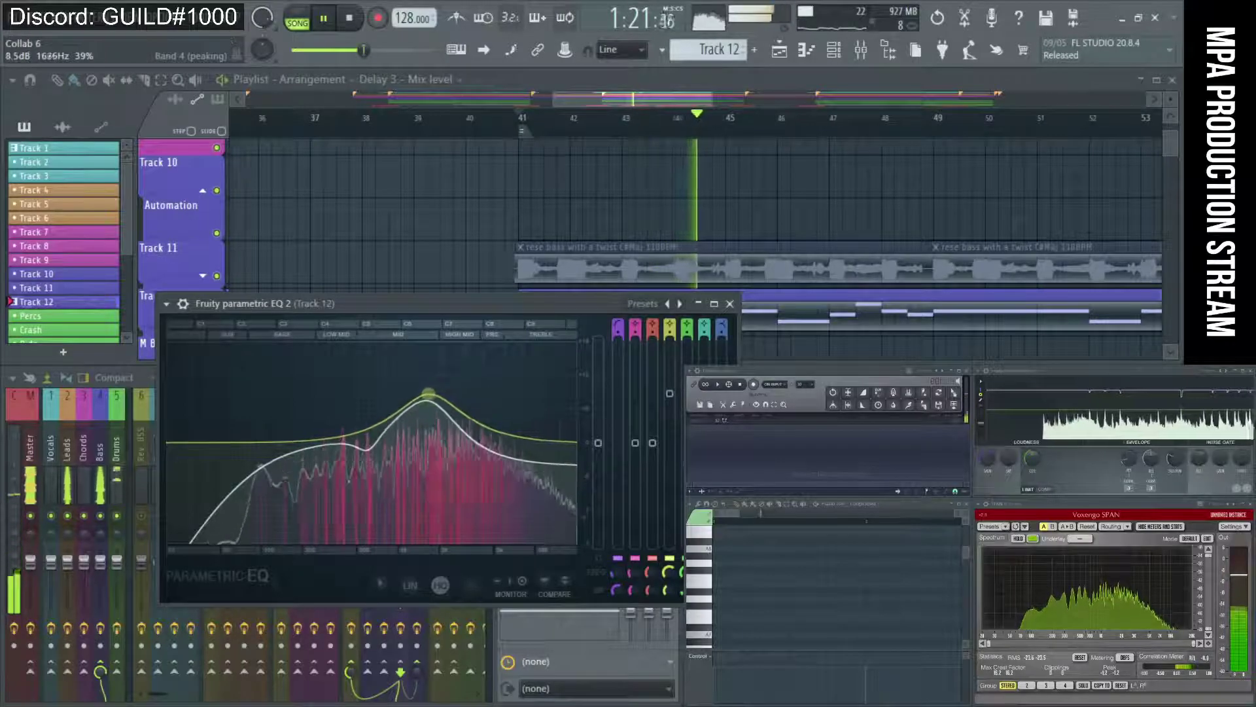
pyautogui.moveTo(422, 396); pyautogui.dragTo(429, 475)
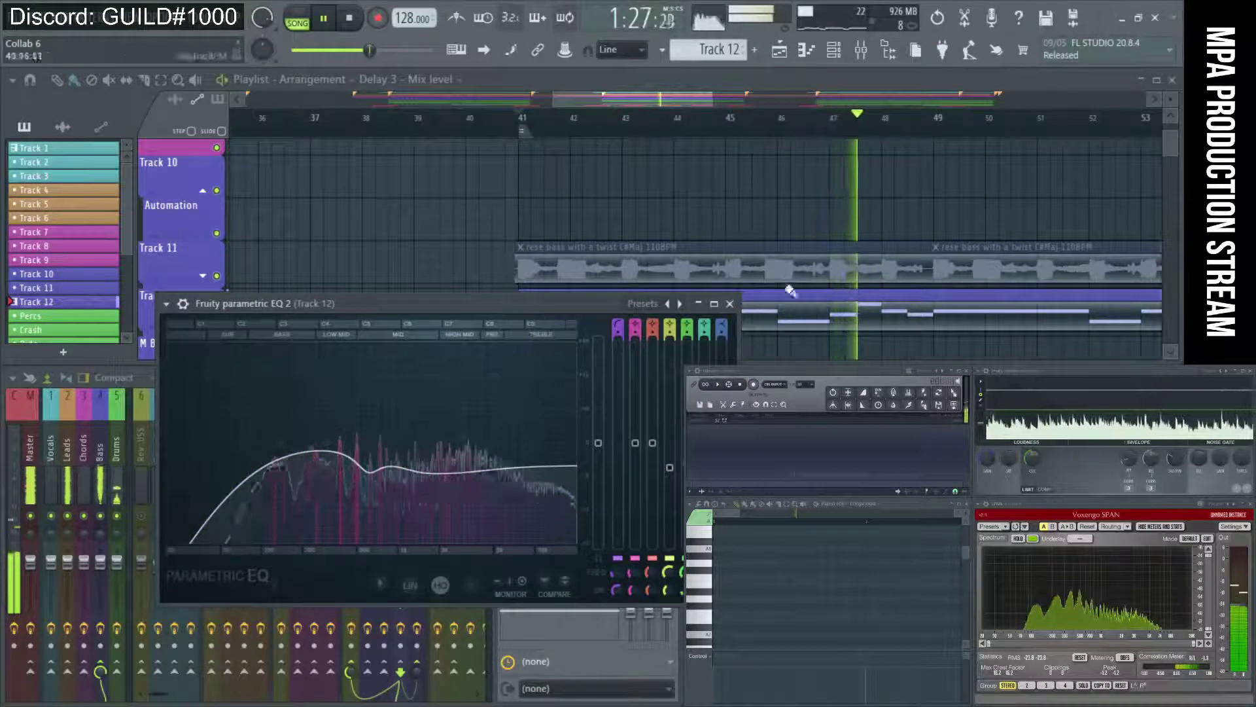
pyautogui.press('Escape')
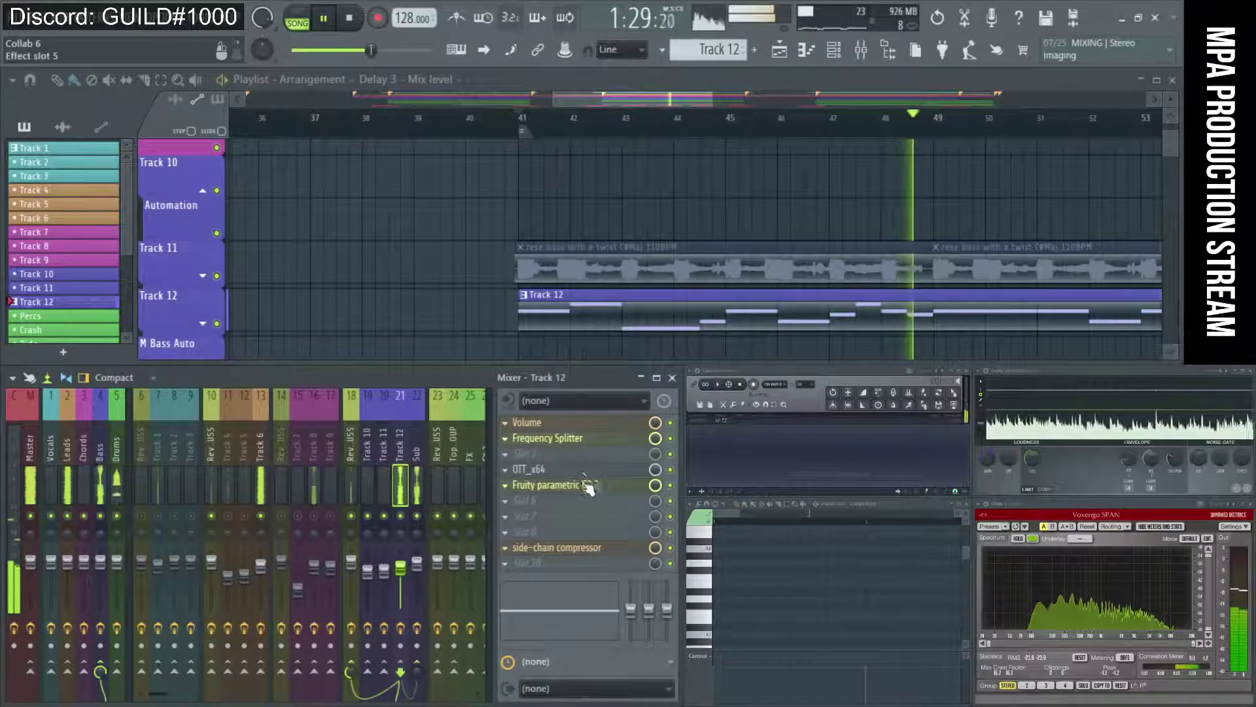
# Change band 7 of Track 12's Fruity parametric EQ 2 to Low pass and lower its cutoff to about 3 kHz
pyautogui.click(545, 489)
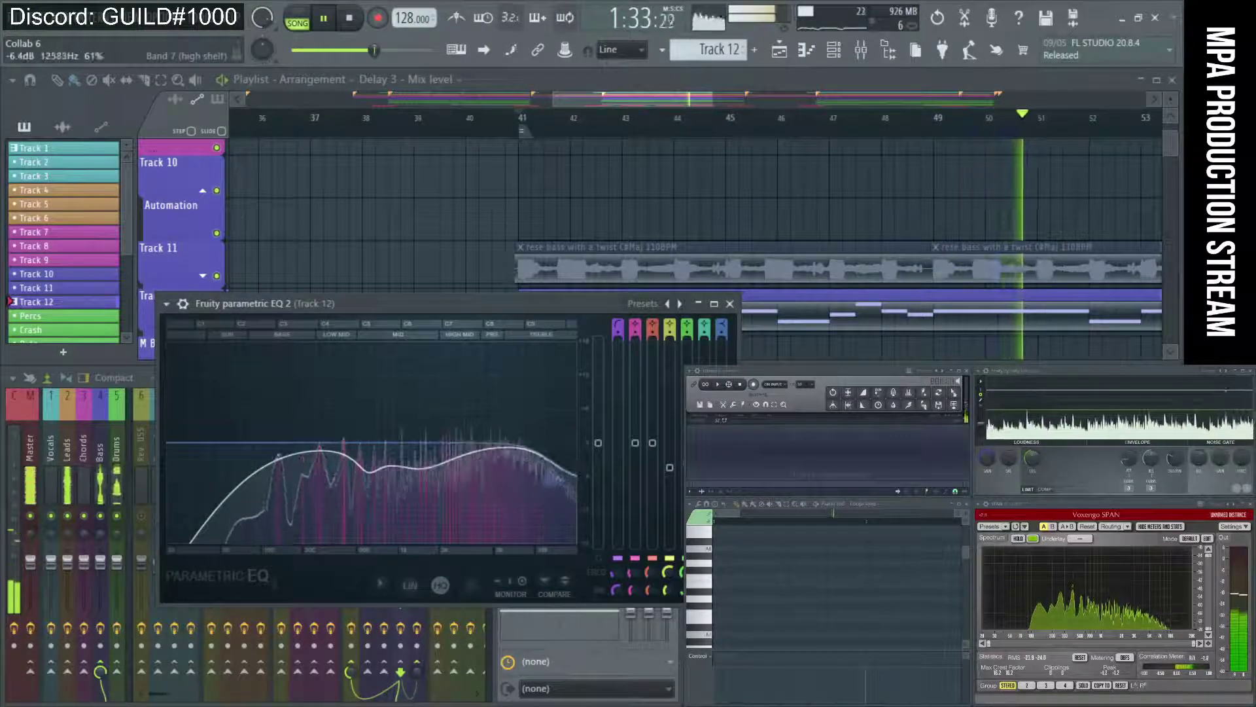
pyautogui.rightClick(554, 497)
pyautogui.moveTo(577, 539)
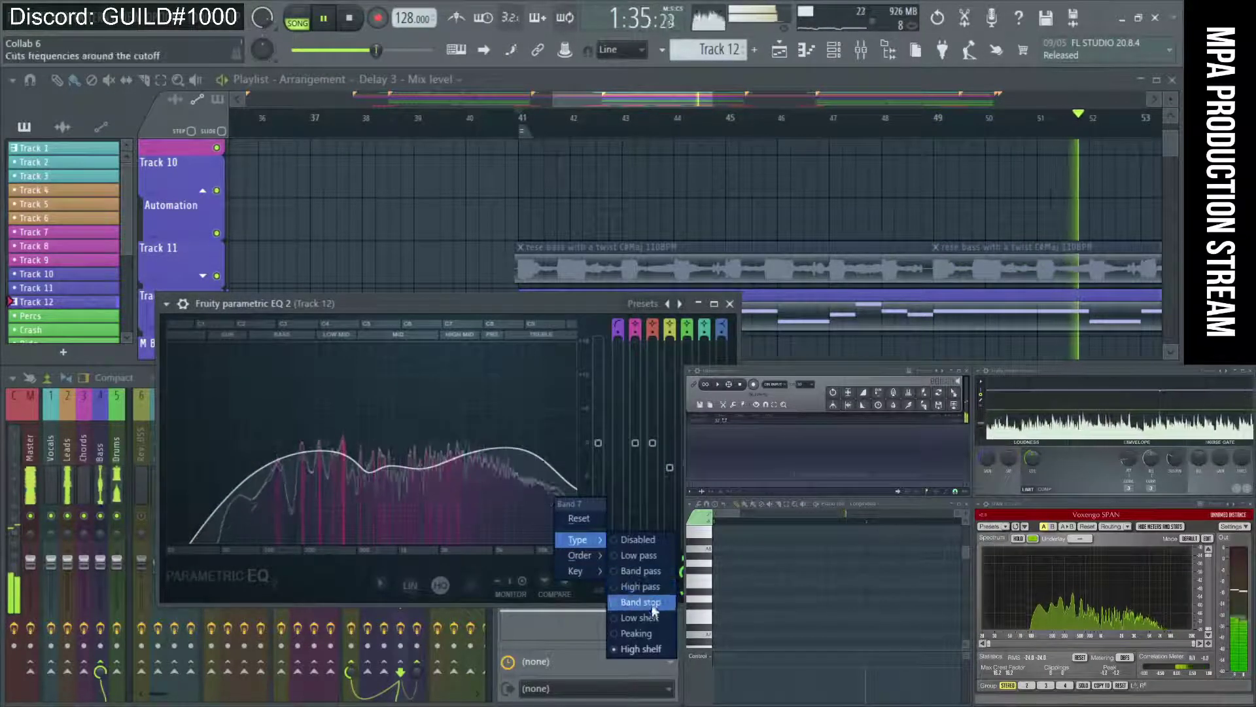
pyautogui.click(651, 558)
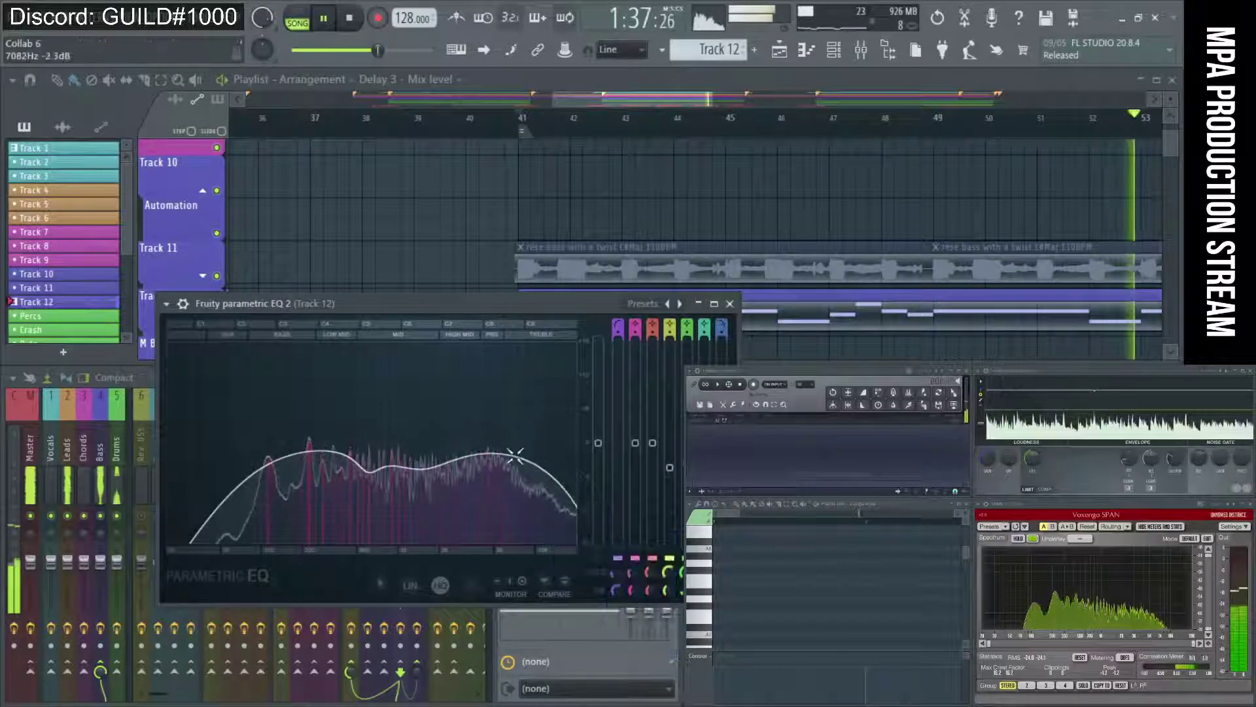
pyautogui.moveTo(475, 443); pyautogui.dragTo(428, 443)
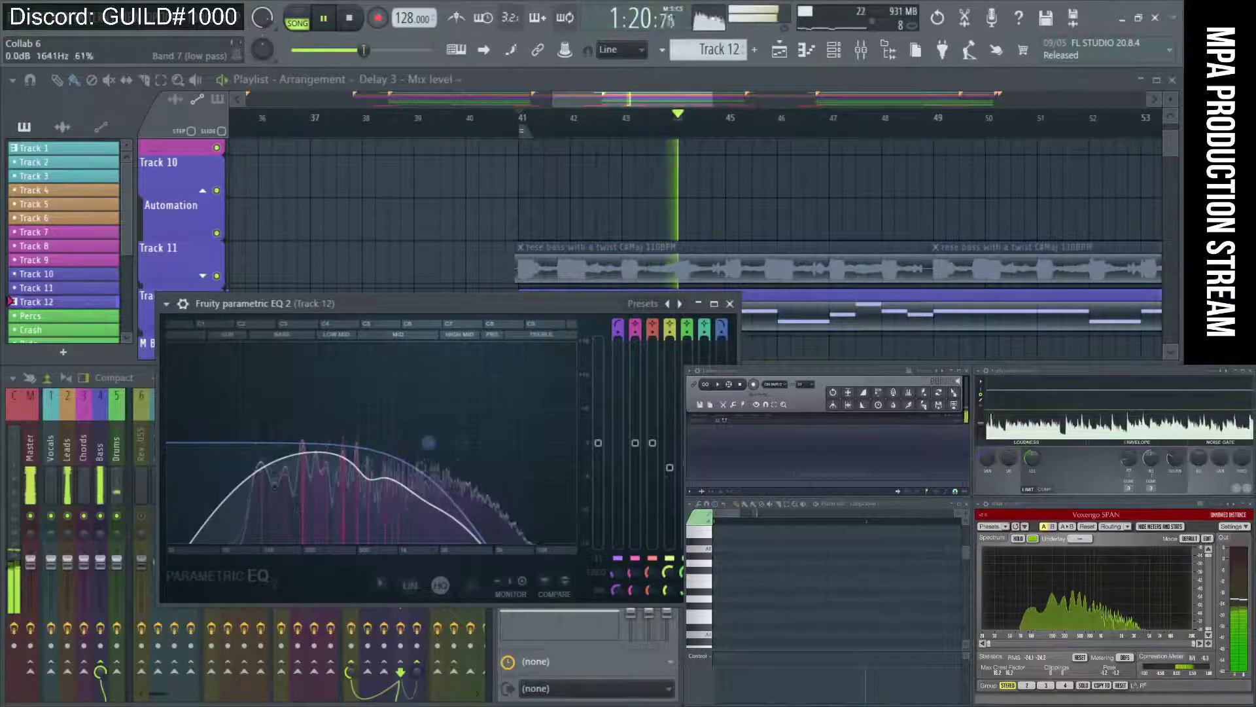
pyautogui.moveTo(429, 443); pyautogui.dragTo(462, 443)
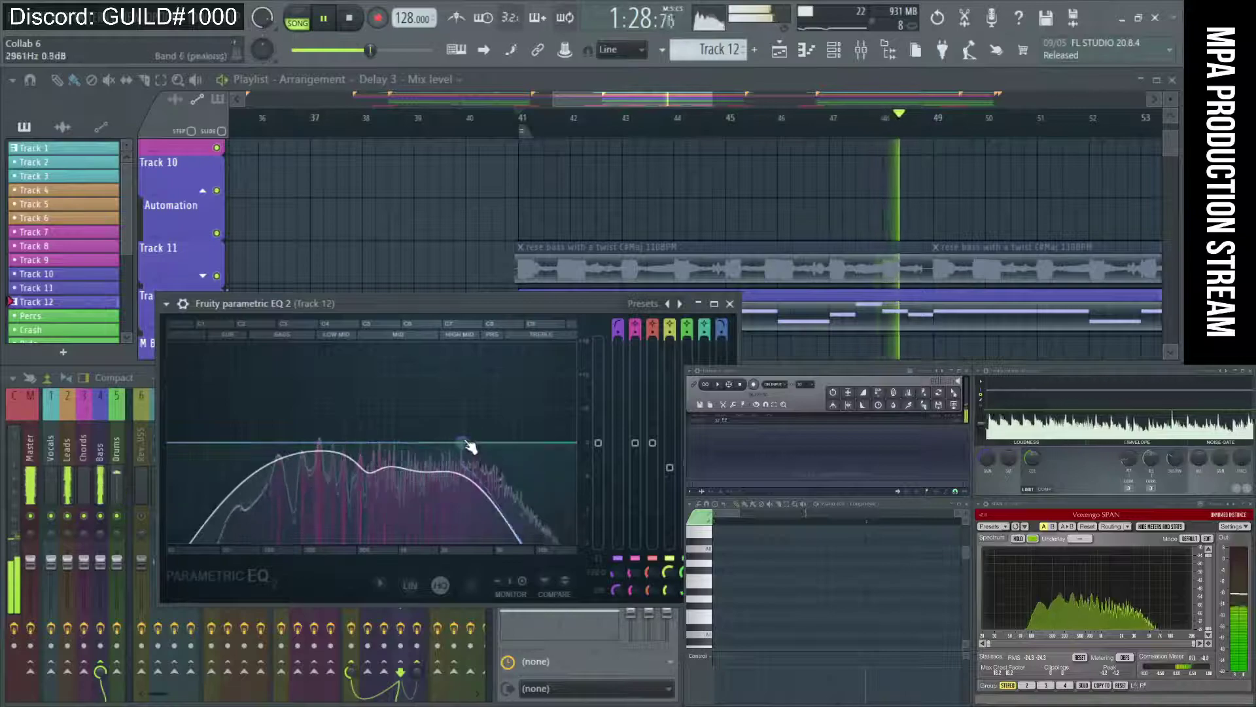
# Try a boost of about 3.2 dB on EQ band 6 at about 6377 Hz and reset the band
pyautogui.moveTo(464, 443); pyautogui.dragTo(509, 422)
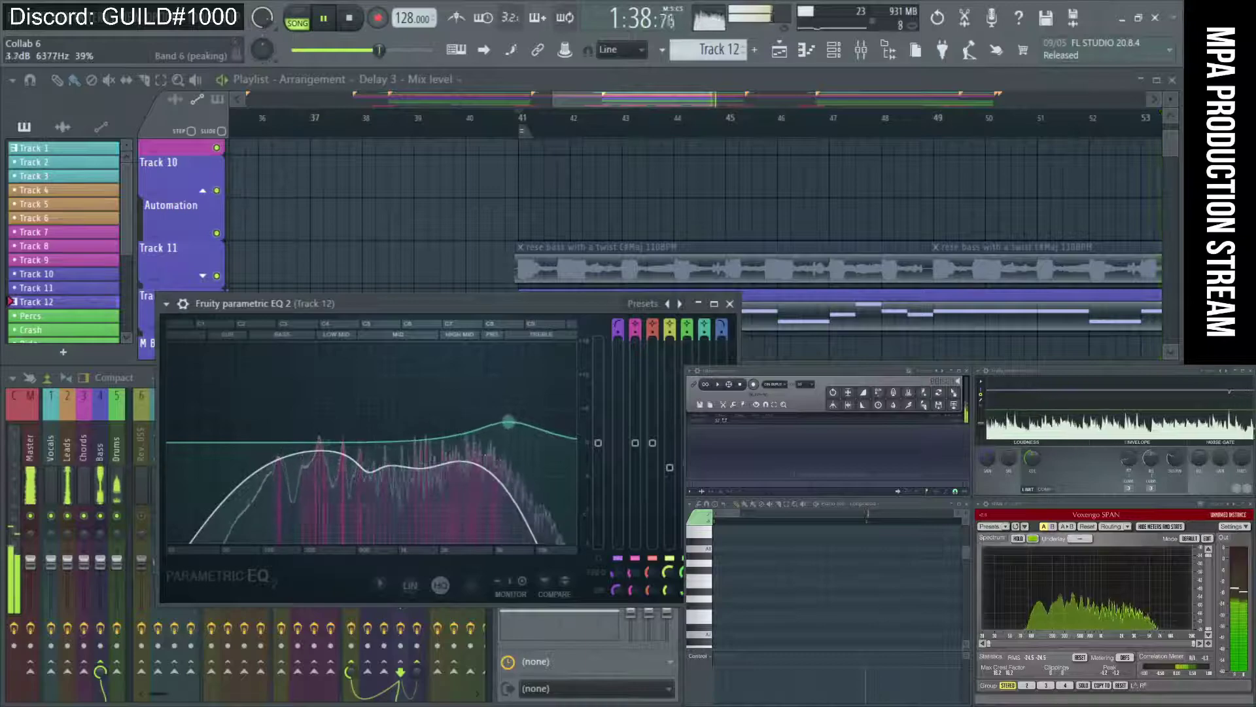
pyautogui.rightClick(509, 421)
pyautogui.click(527, 465)
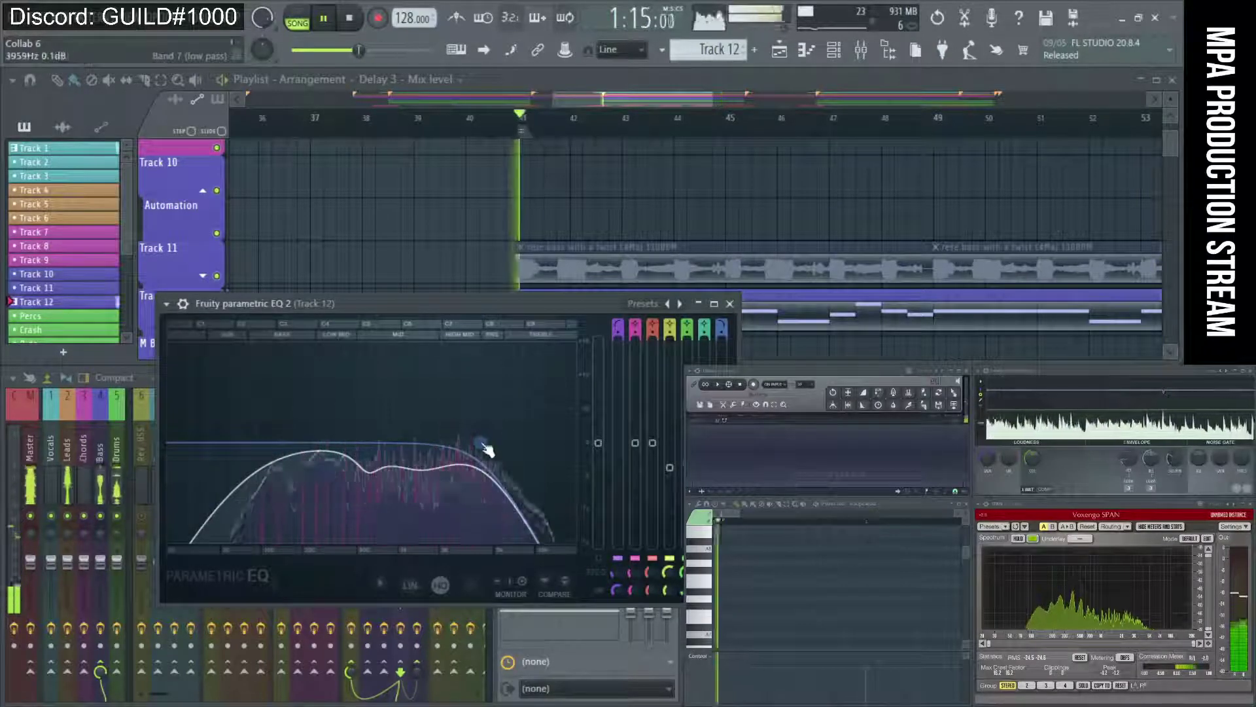
# Close Track 12's EQ and audition the song around bar 25 and from bar 65
pyautogui.press('space')
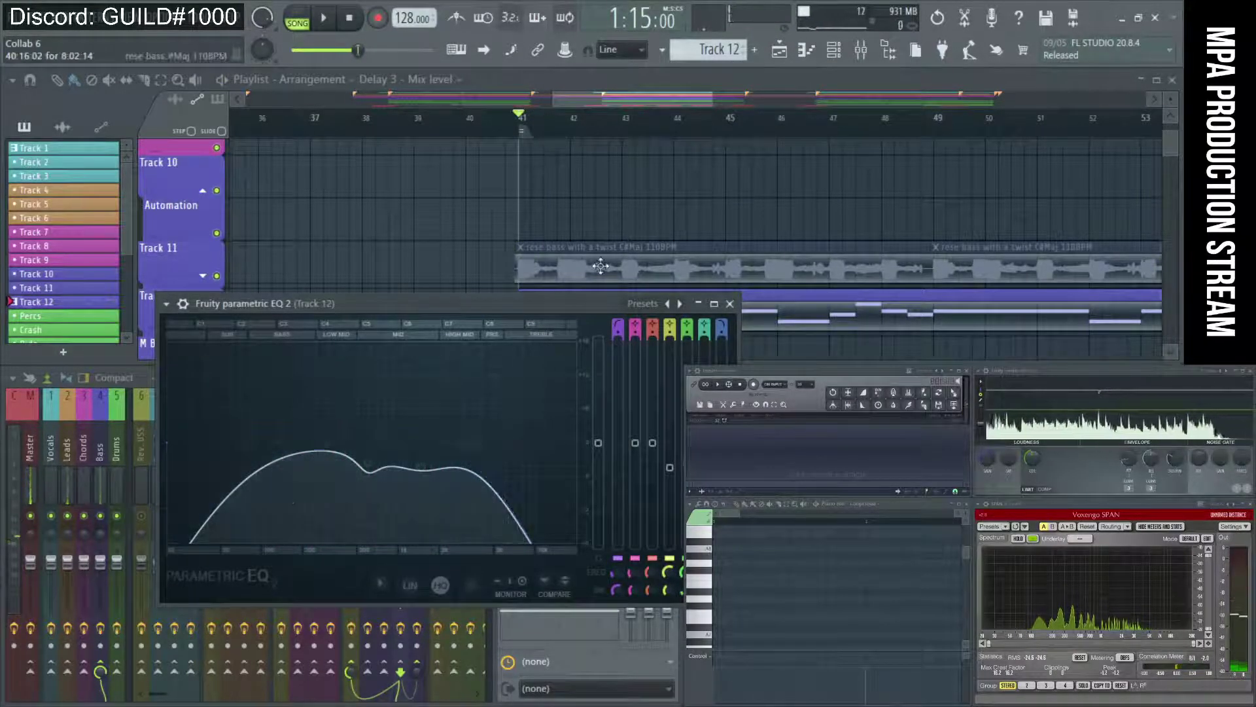
pyautogui.click(730, 303)
pyautogui.scroll(-3, 571, 260)
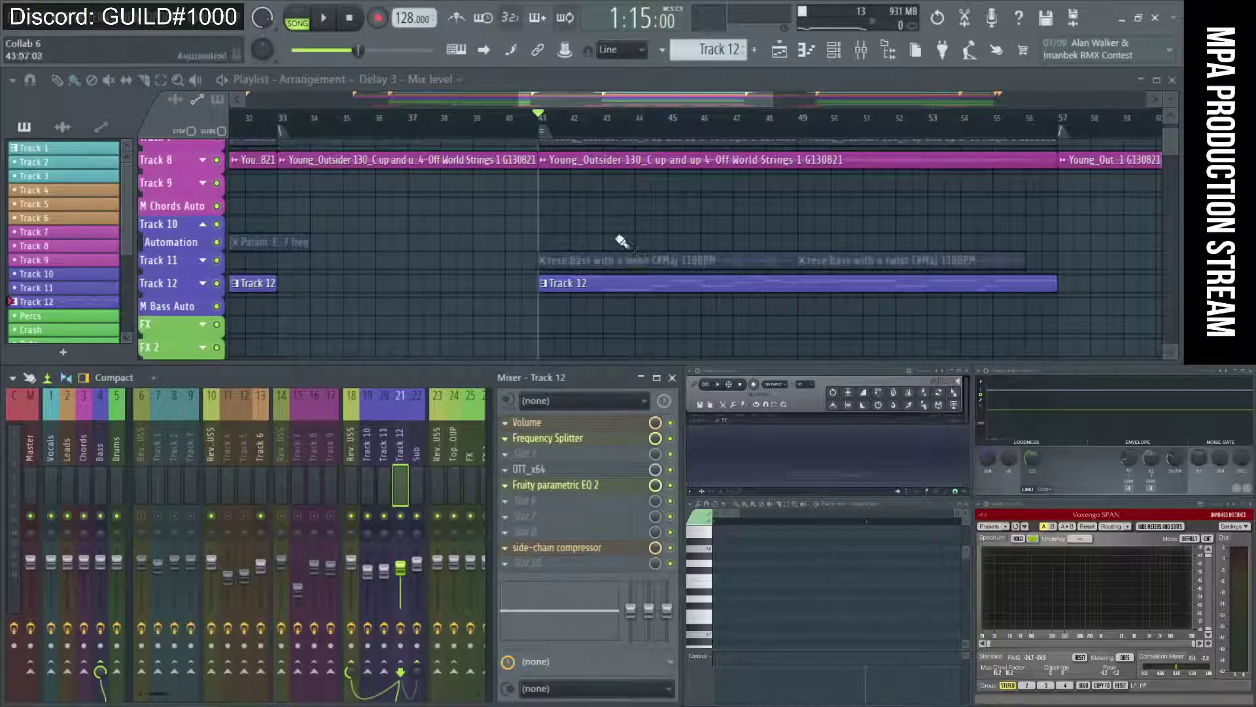
pyautogui.press('space')
pyautogui.scroll(-3, 622, 241)
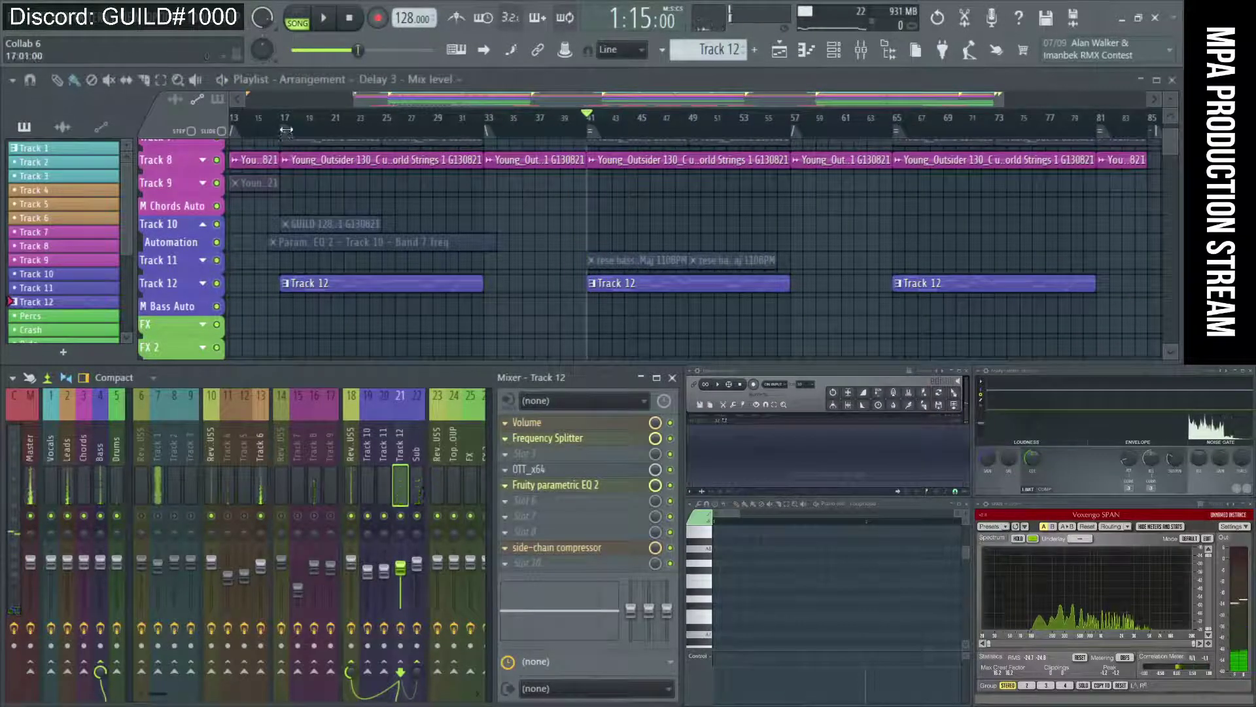
pyautogui.click(386, 124)
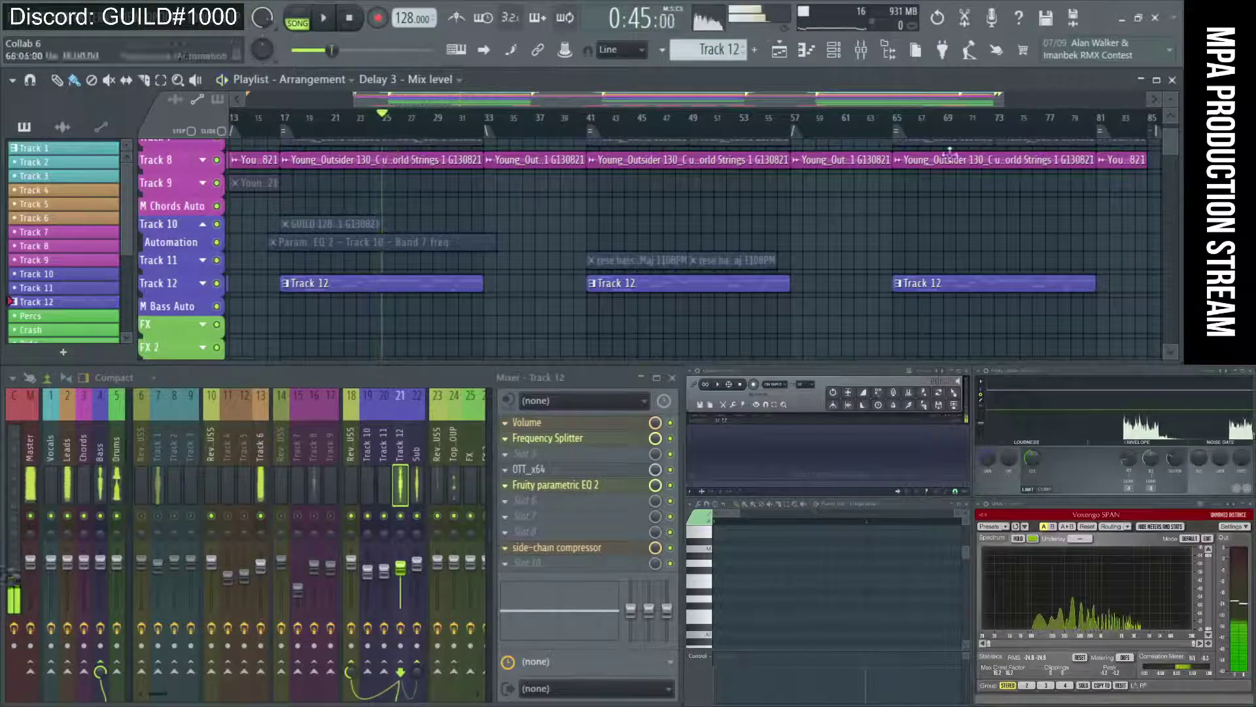
pyautogui.press('space')
pyautogui.scroll(3, 911, 138)
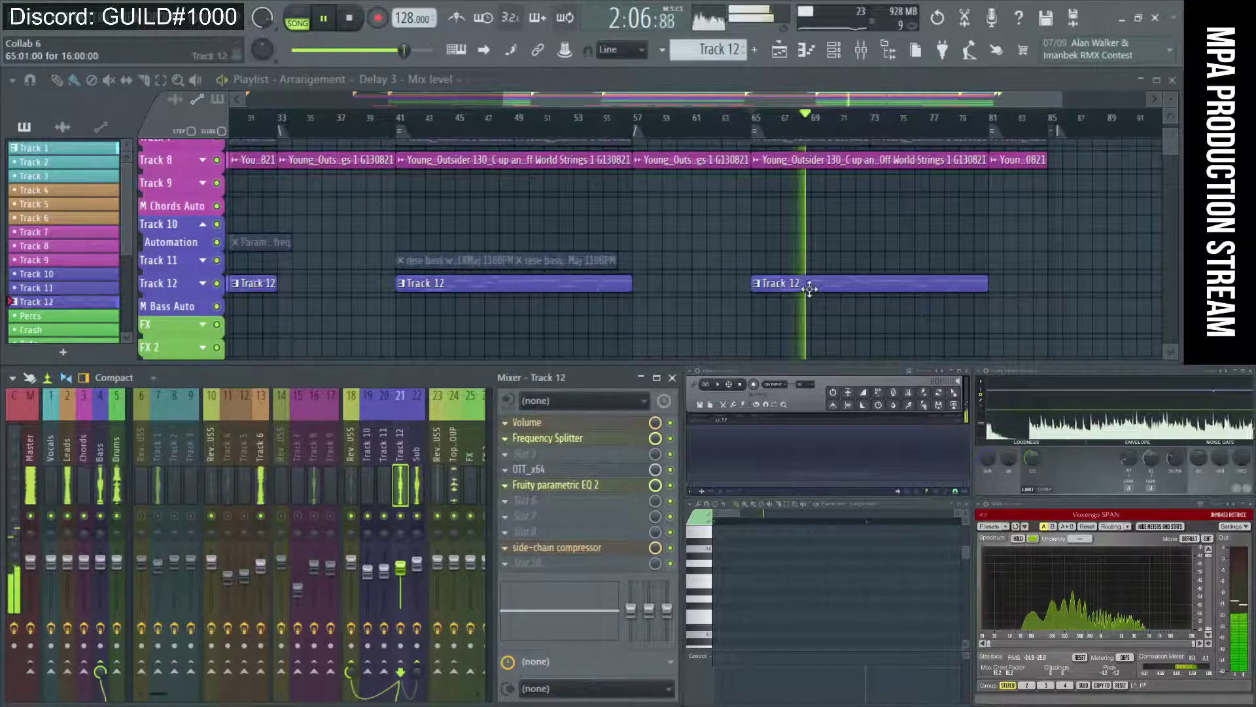
# Reduce the band 4 cut in Track 12's Fruity parametric EQ 2, reset the main level, and close the EQ
pyautogui.click(553, 485)
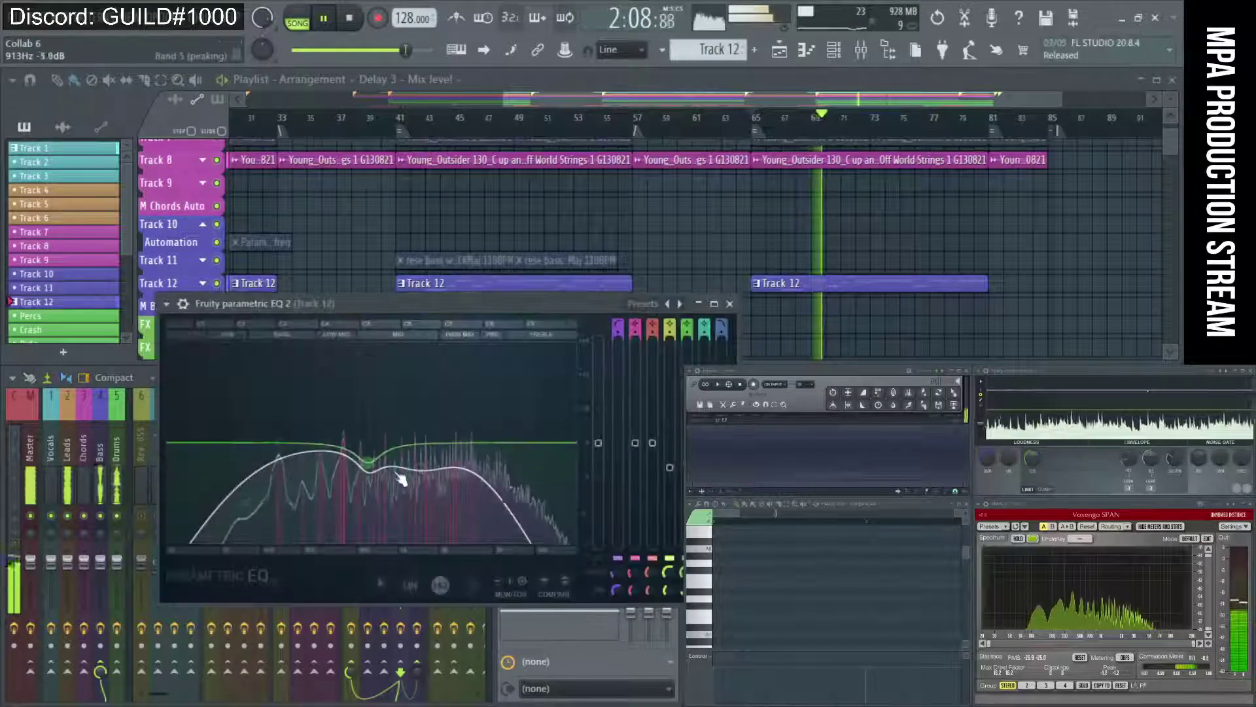
pyautogui.moveTo(454, 419); pyautogui.dragTo(403, 453)
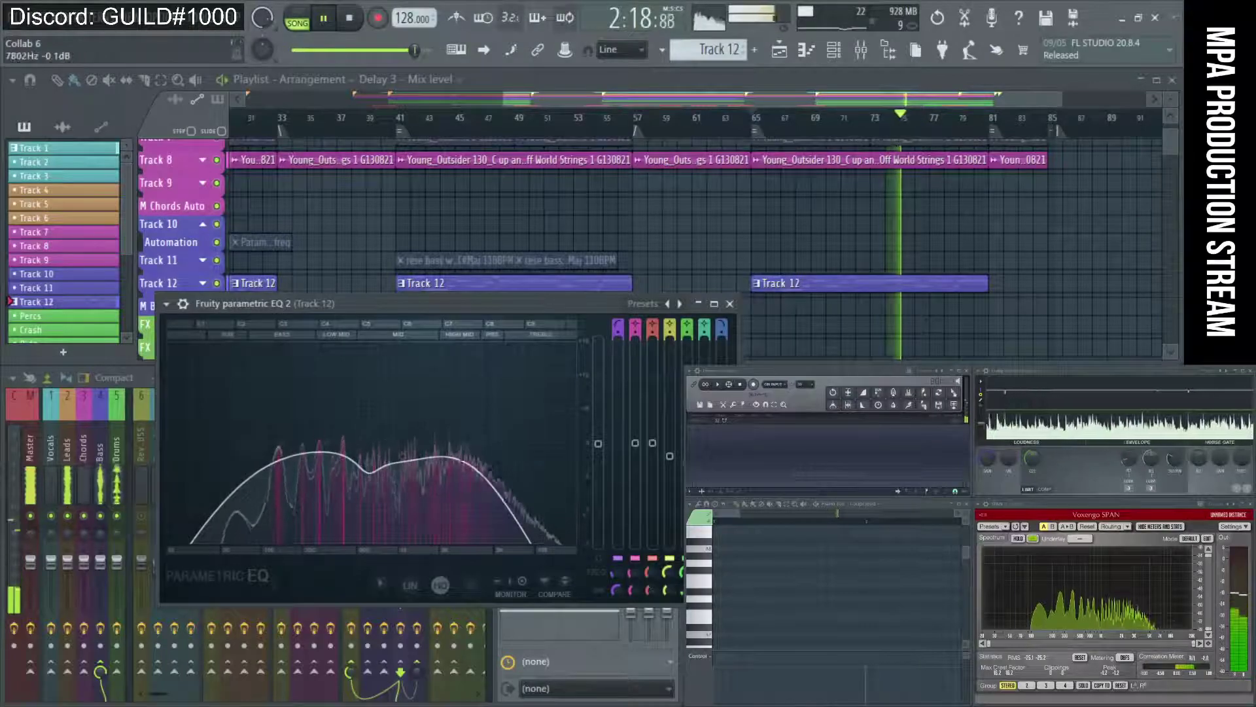
pyautogui.rightClick(598, 443)
pyautogui.click(614, 437)
pyautogui.click(729, 304)
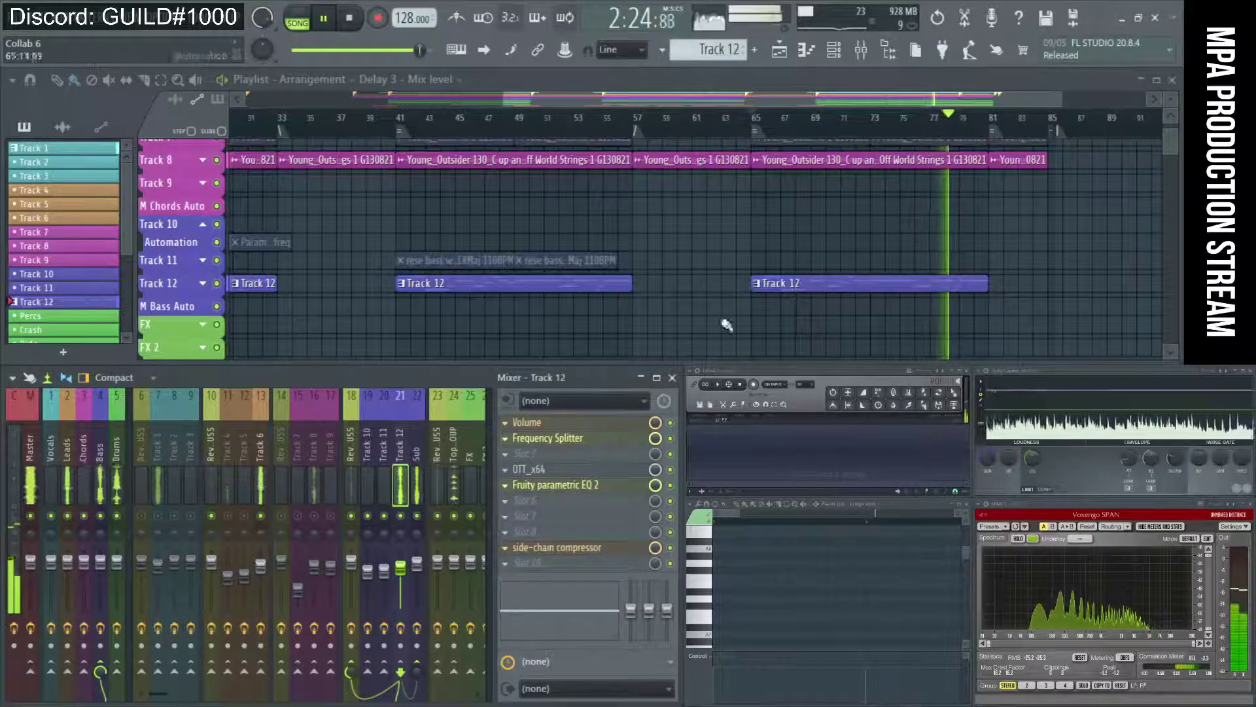
# Stop playback, unmute mixer Tracks 7 to 9 with their reverb channel, and select Track 8
pyautogui.press('space')
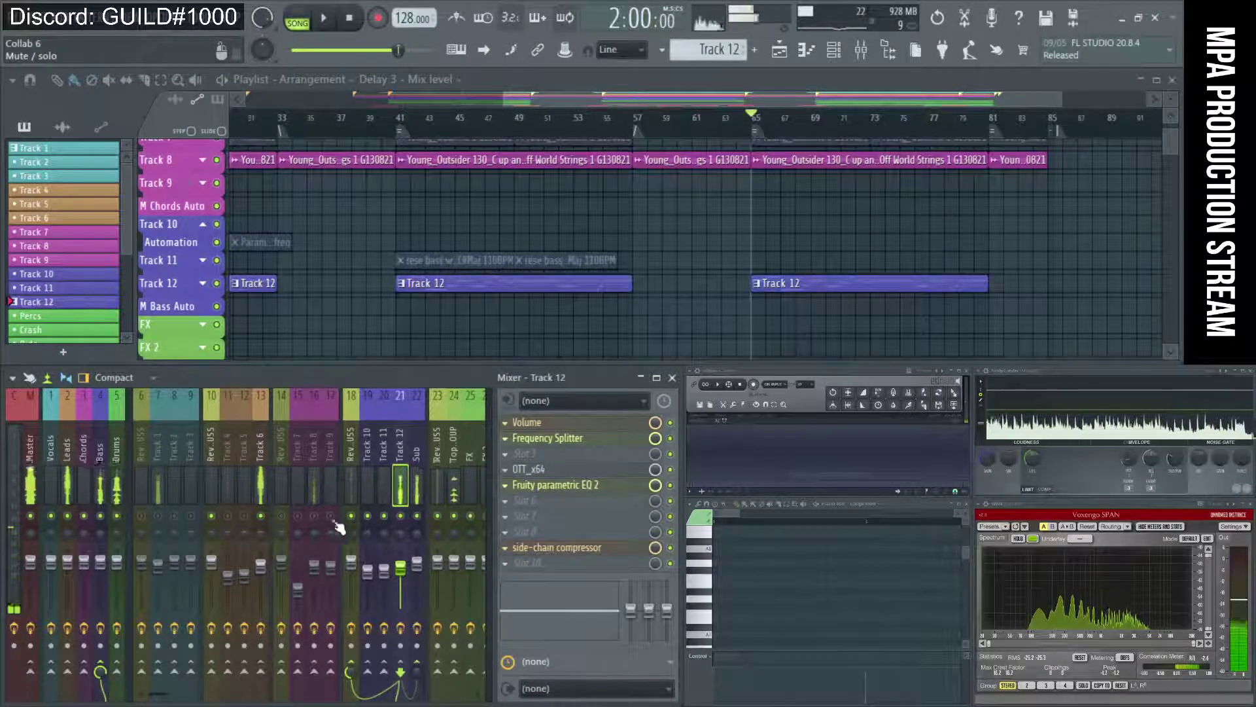
pyautogui.click(33, 458)
pyautogui.click(315, 482)
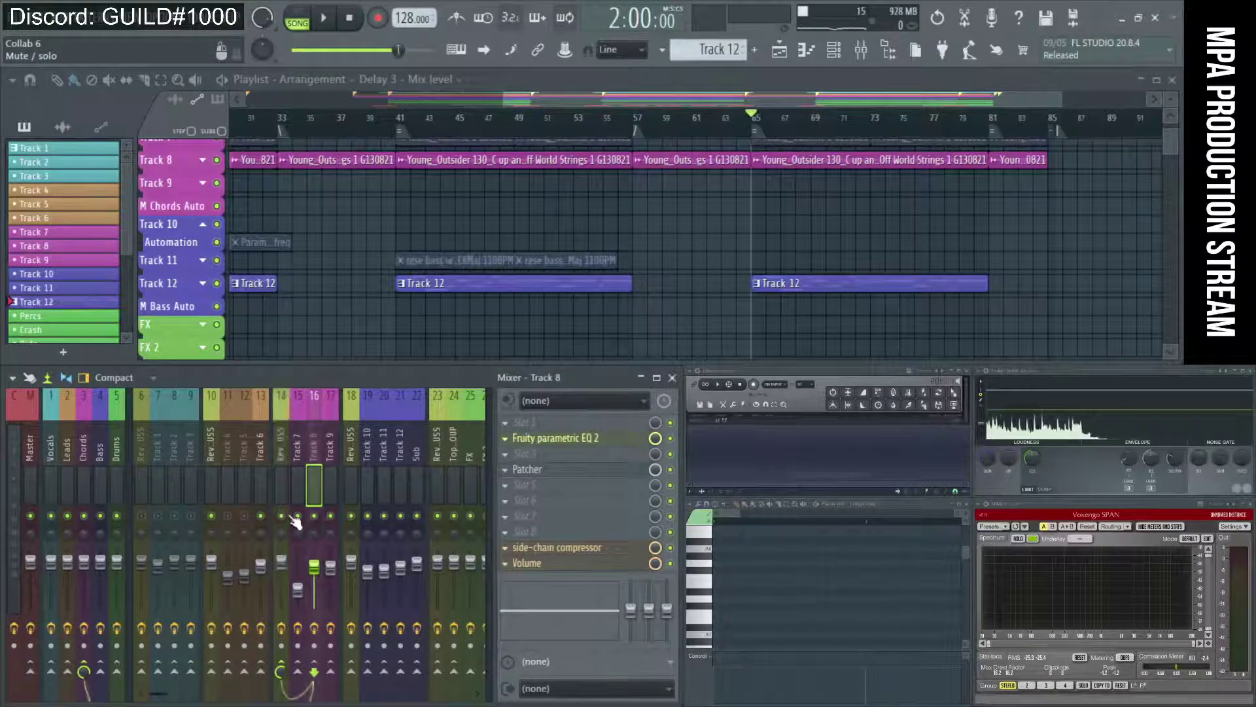
# Play the song from bar 65 while checking the Chords, Track 8 and Bass channels, and open Track 12's Fruity parametric EQ 2
pyautogui.press('space')
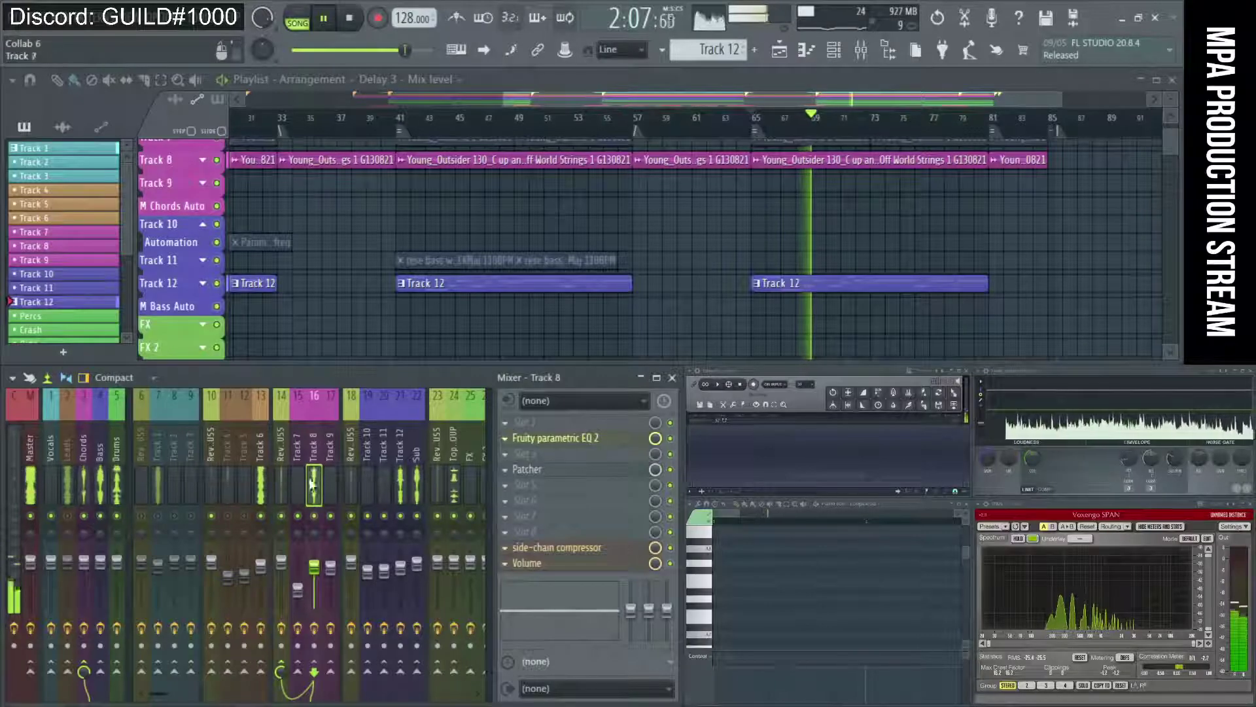
pyautogui.click(84, 487)
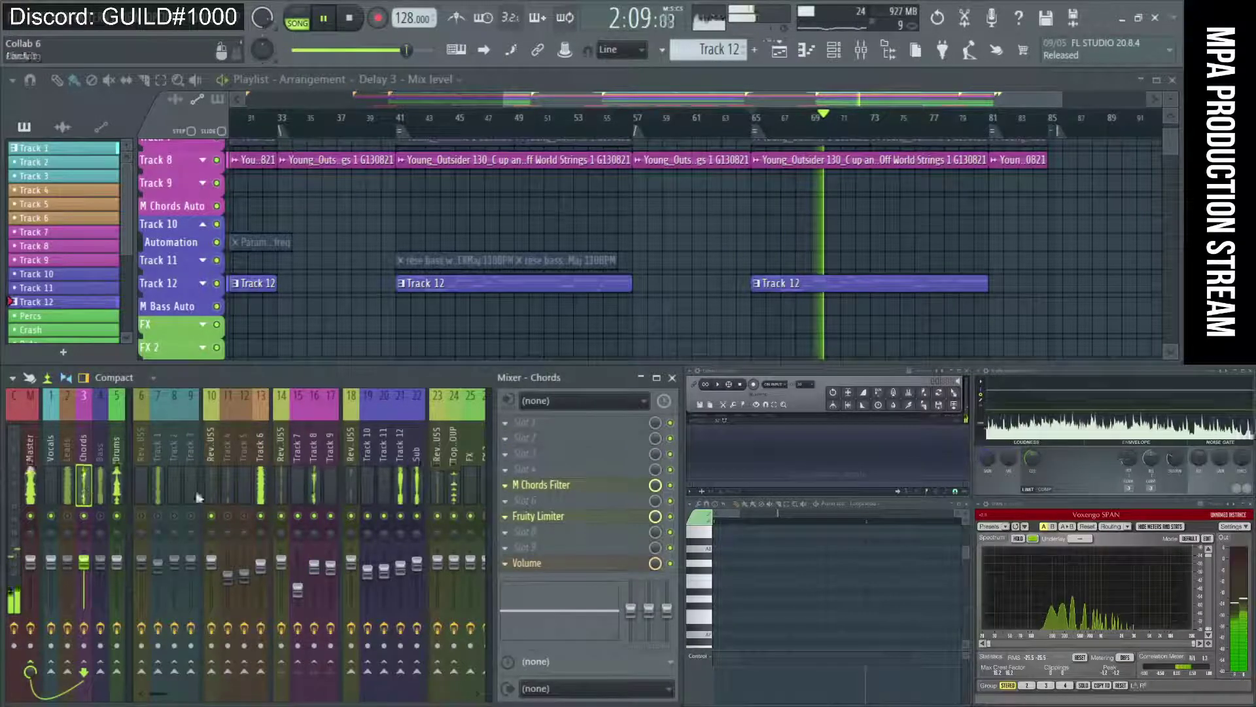
pyautogui.click(314, 495)
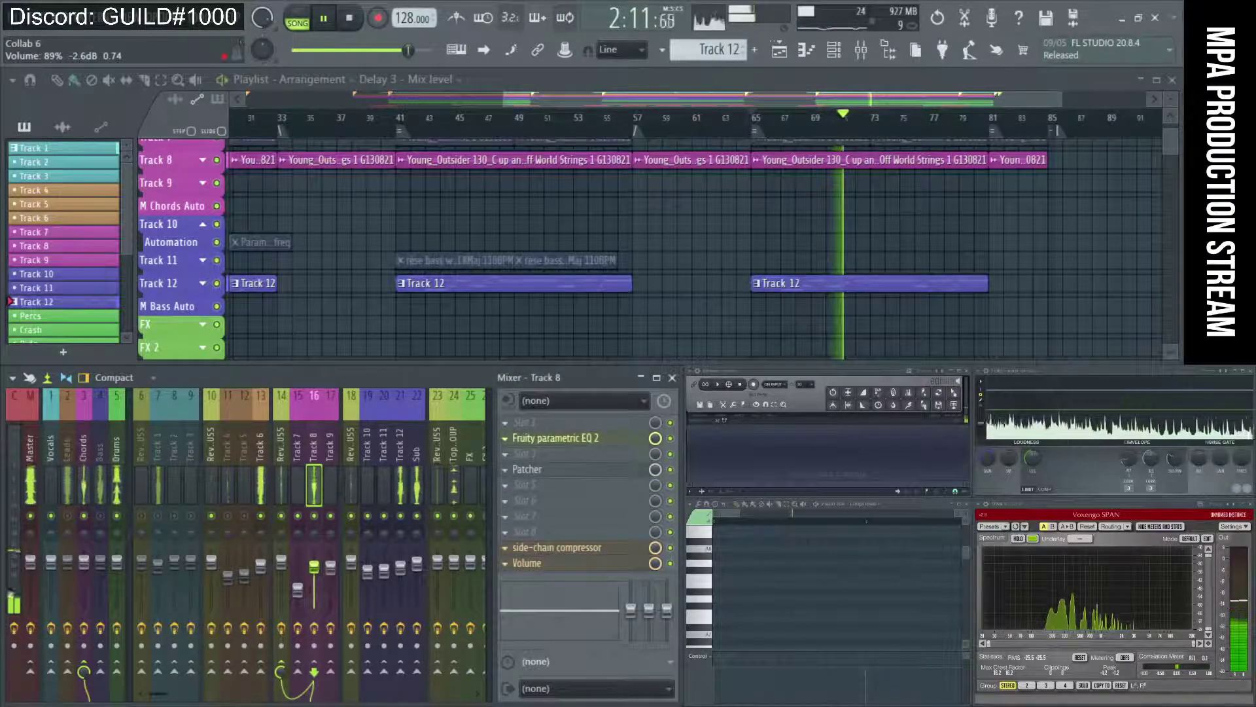
pyautogui.click(99, 504)
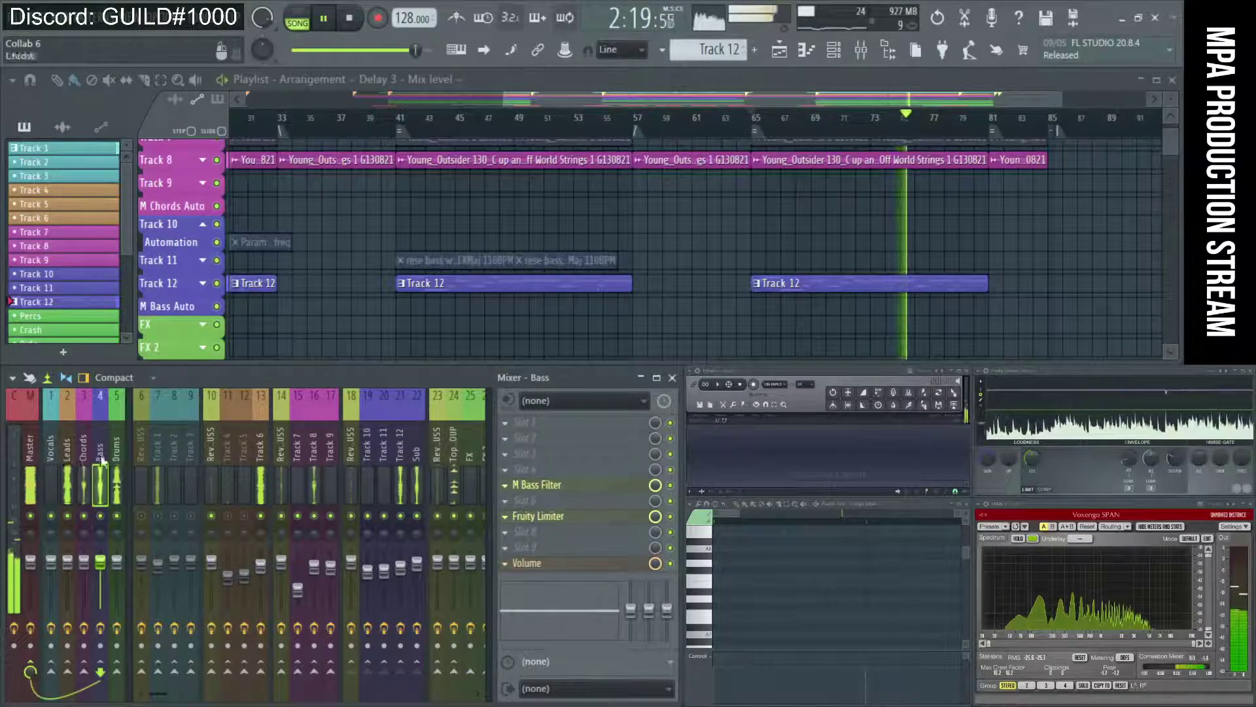
pyautogui.click(396, 462)
pyautogui.click(537, 485)
# Try a band 6 cut of about 4.1 dB near 1063 Hz, and a boost of about 5.7 dB near 1048 Hz
pyautogui.moveTo(437, 465); pyautogui.dragTo(403, 470)
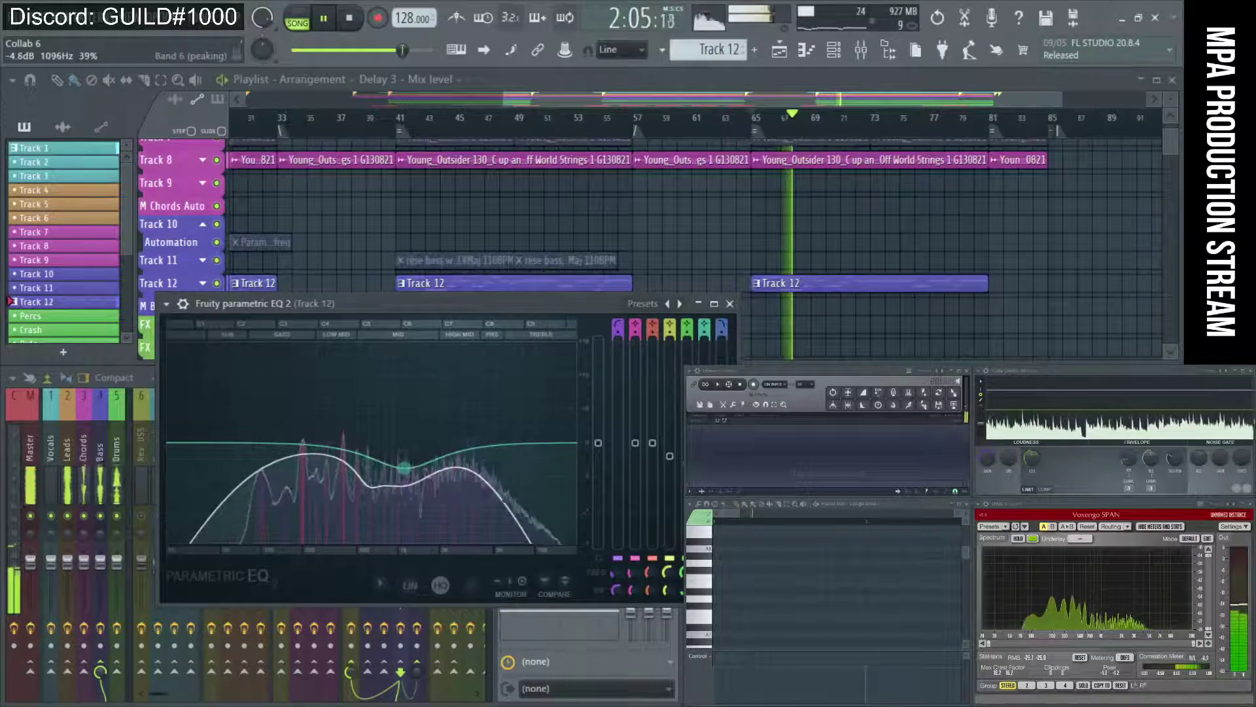
pyautogui.moveTo(404, 467)
pyautogui.mouseDown()
pyautogui.moveTo(402, 450)
pyautogui.moveTo(404, 469)
pyautogui.mouseUp()
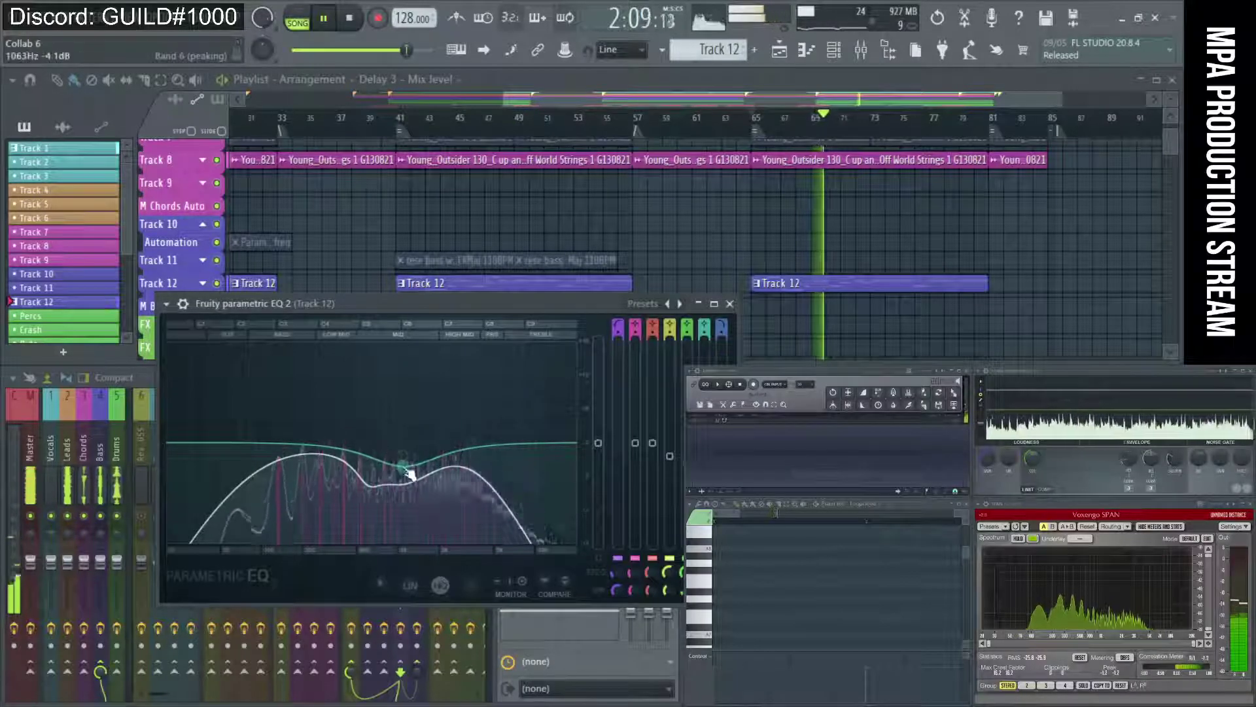
pyautogui.press('space')
pyautogui.moveTo(408, 472); pyautogui.dragTo(405, 414)
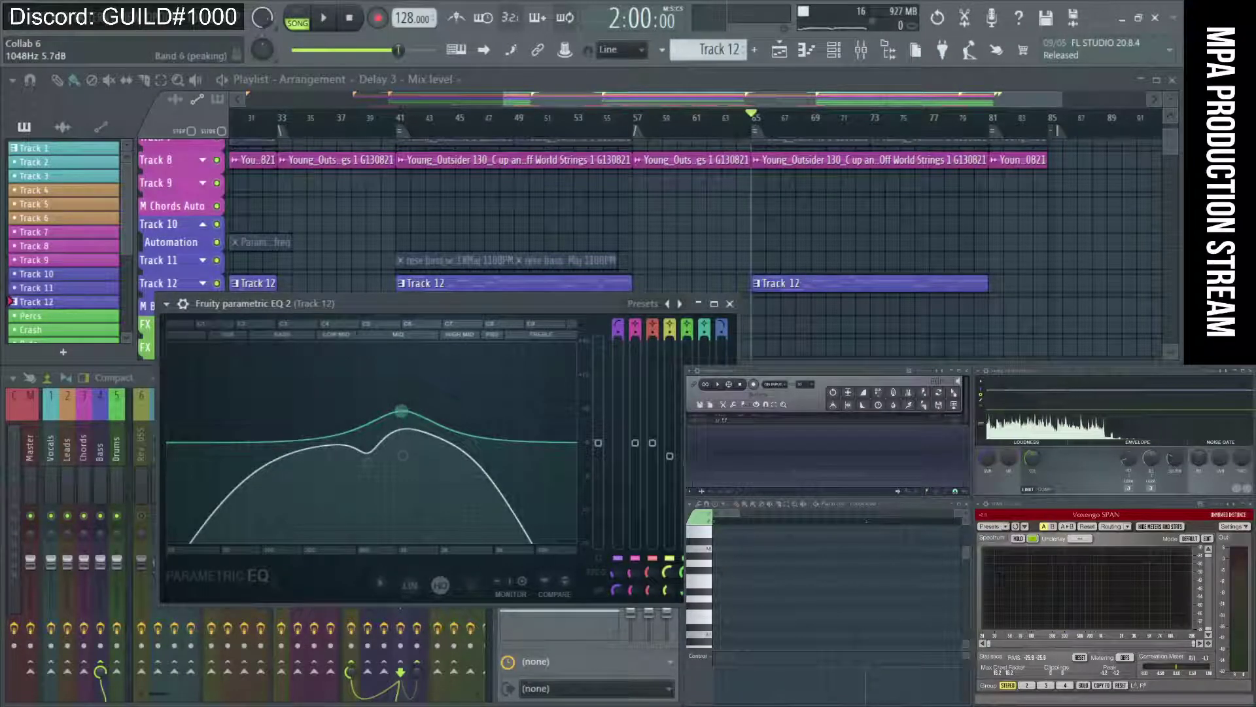
# Audition Track 12 with EQ band 6 moved to about 6793 Hz at -0.9 dB, and reset the band
pyautogui.press('space')
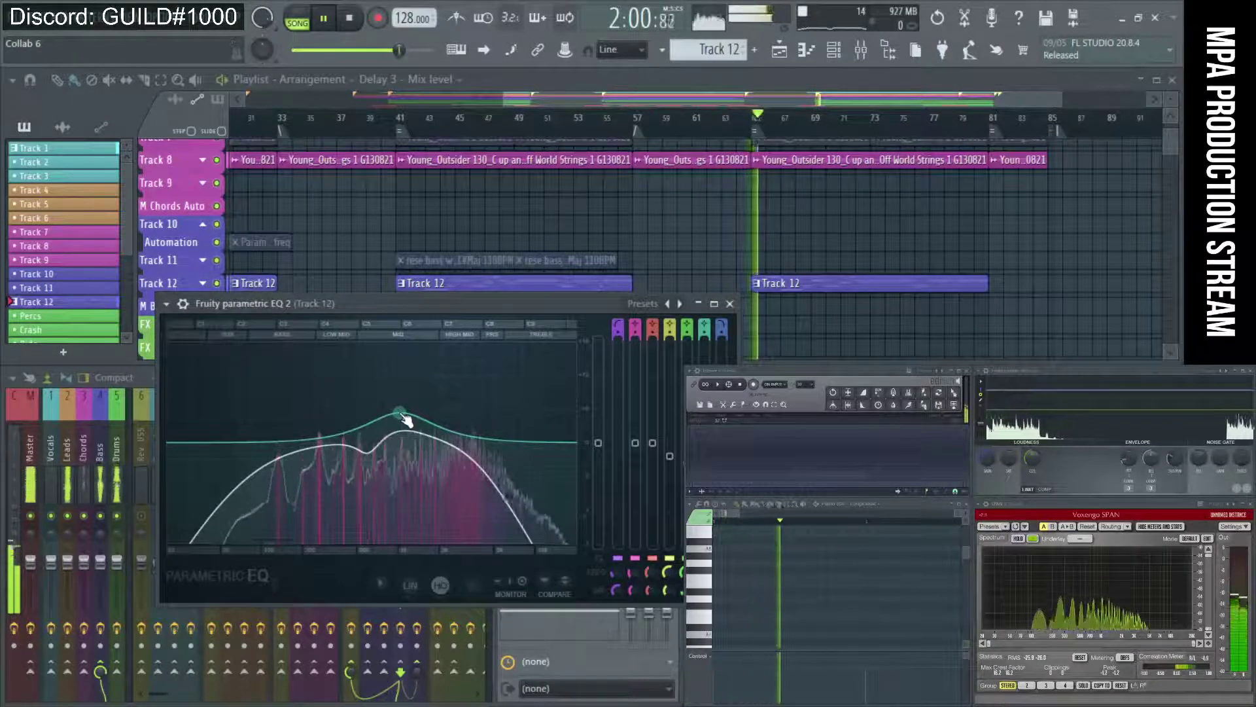
pyautogui.moveTo(402, 415); pyautogui.dragTo(512, 450)
pyautogui.press('space')
pyautogui.press('space')
pyautogui.rightClick(513, 450)
pyautogui.press('space')
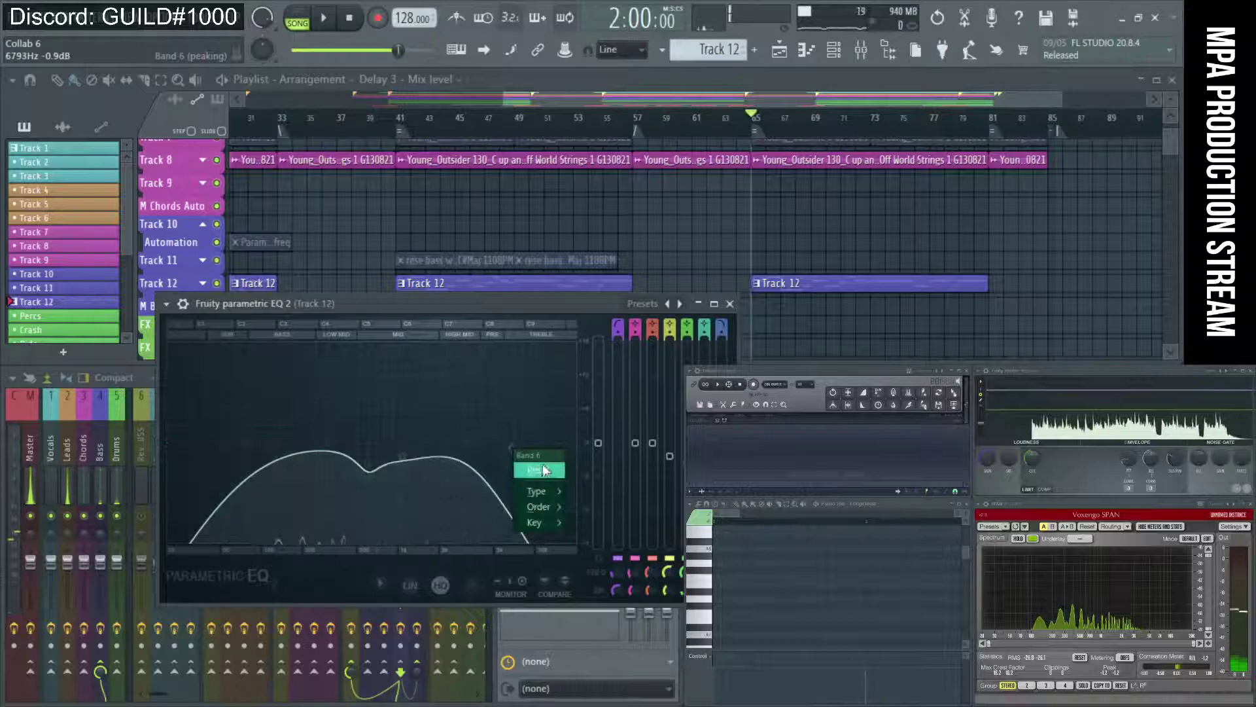
# Cut Track 12's EQ band 6 by about 7.4 dB at about 1407 Hz during playback, and close the EQ
pyautogui.moveTo(572, 305); pyautogui.dragTo(670, 192)
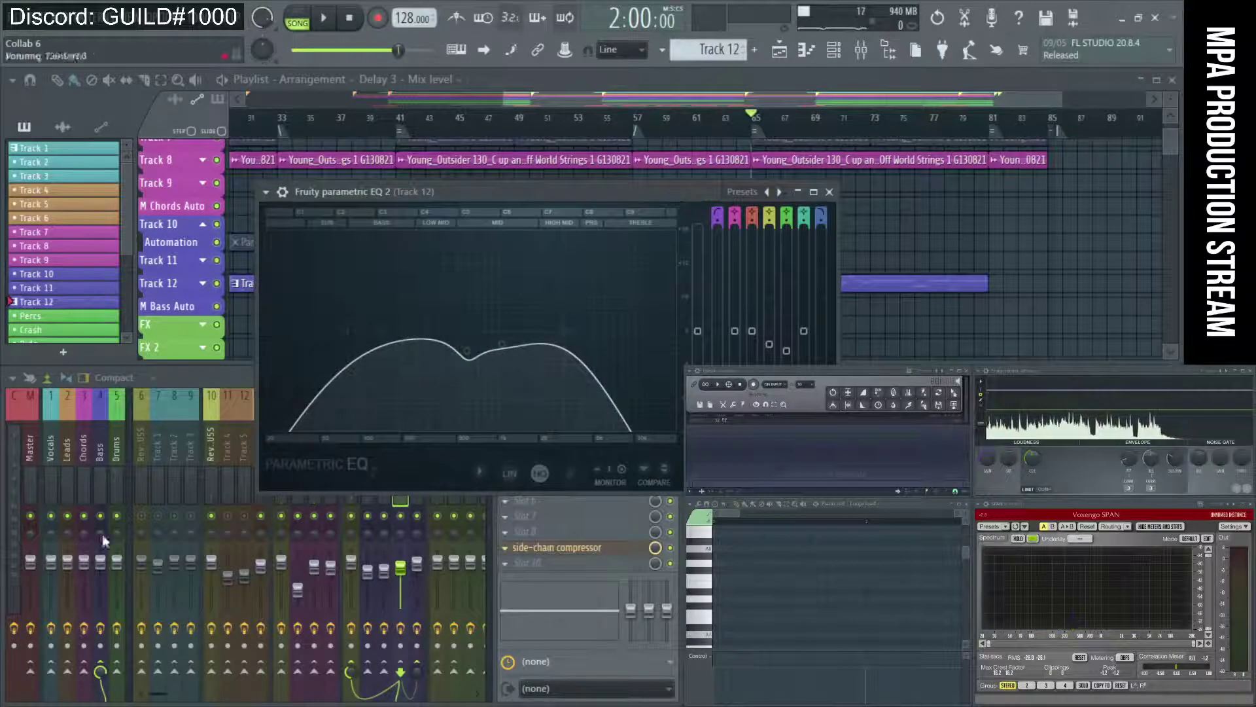
pyautogui.press('space')
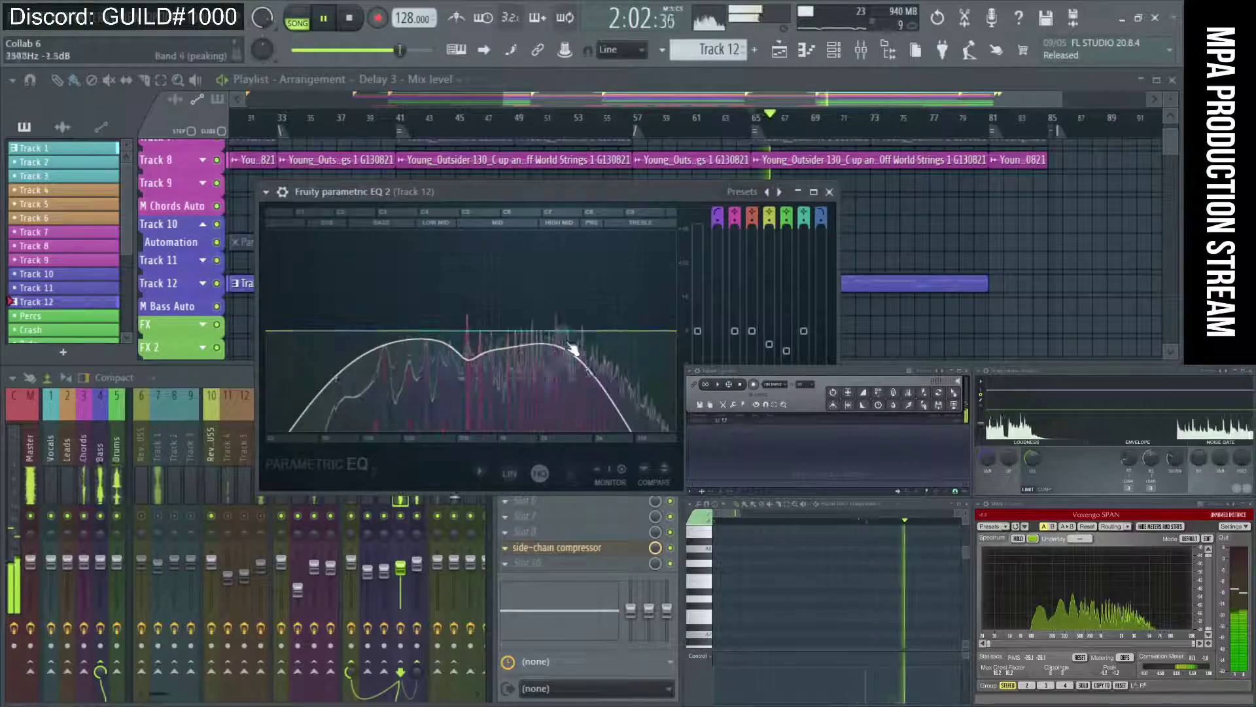
pyautogui.moveTo(562, 337); pyautogui.dragTo(519, 371)
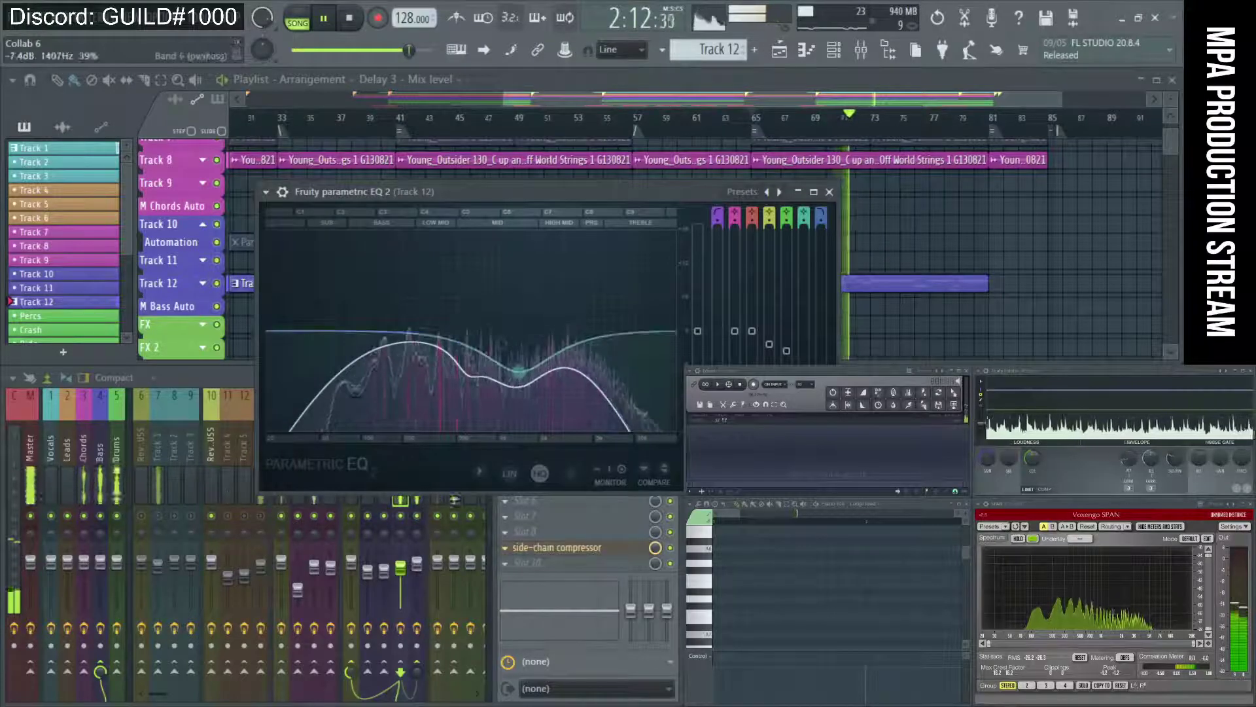
pyautogui.press('Escape')
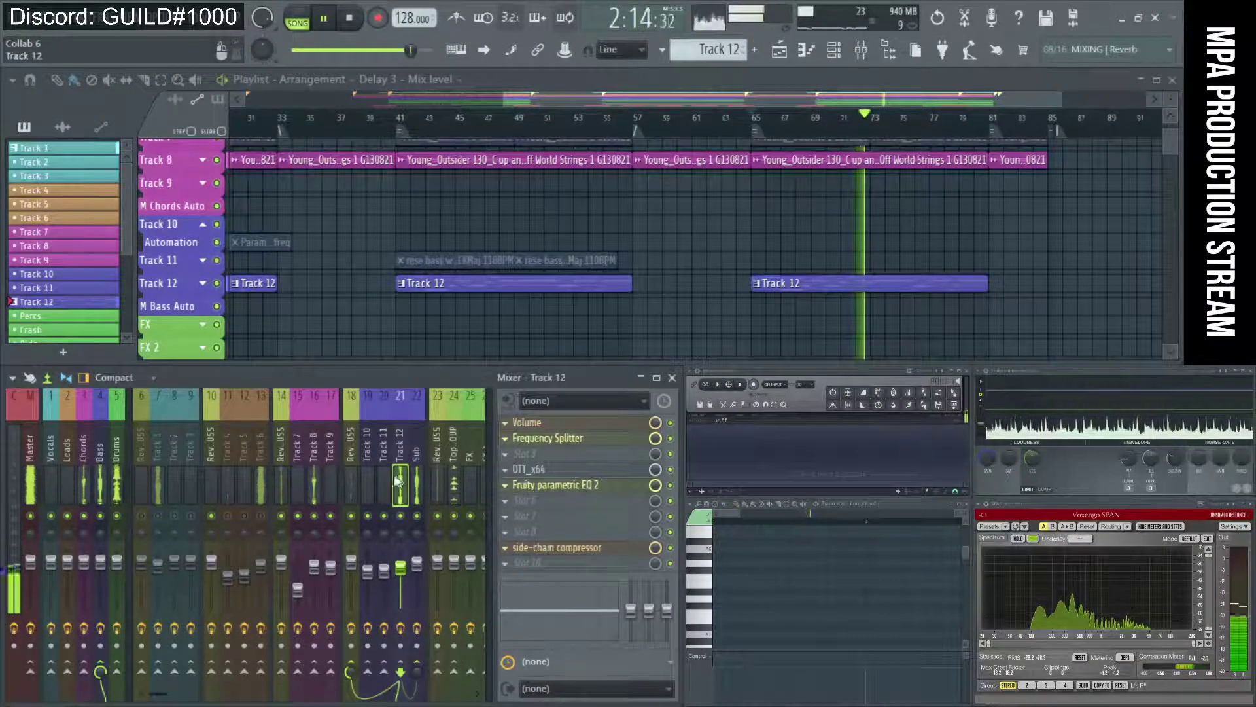
# Compare the Track 6 and Track 12 mixer channels during playback, and stop the song with Track 6 selected
pyautogui.click(261, 484)
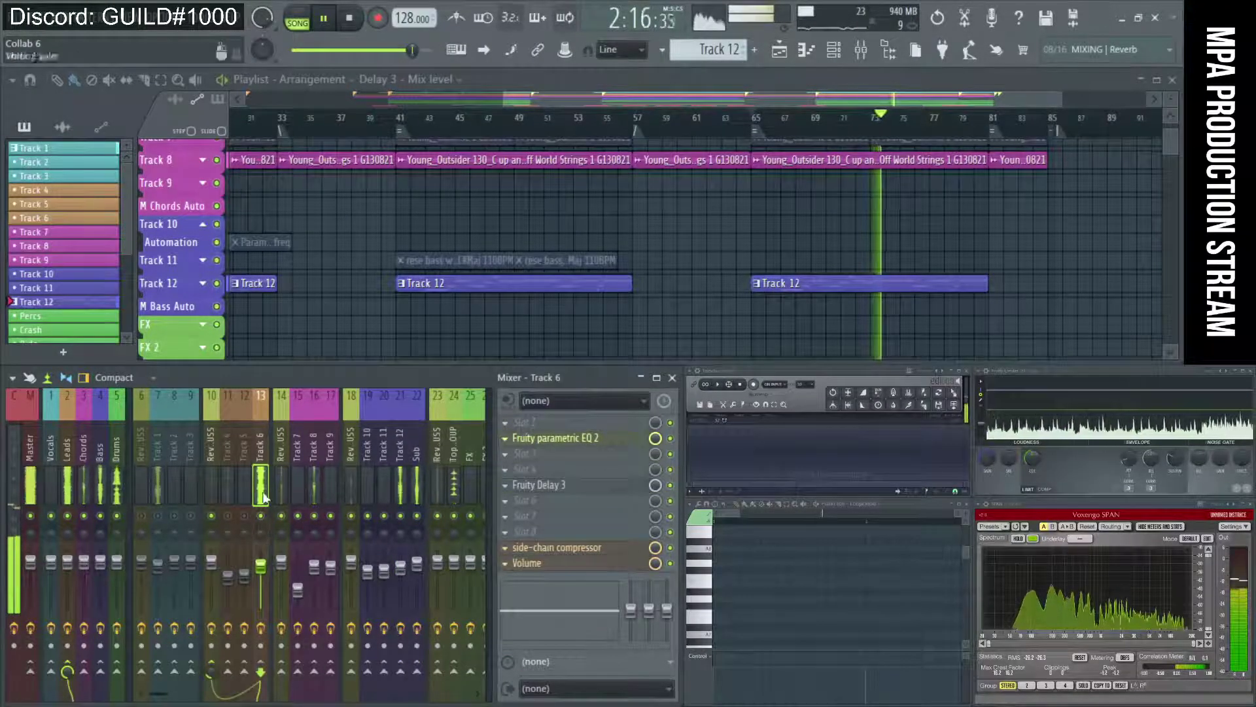
pyautogui.click(404, 483)
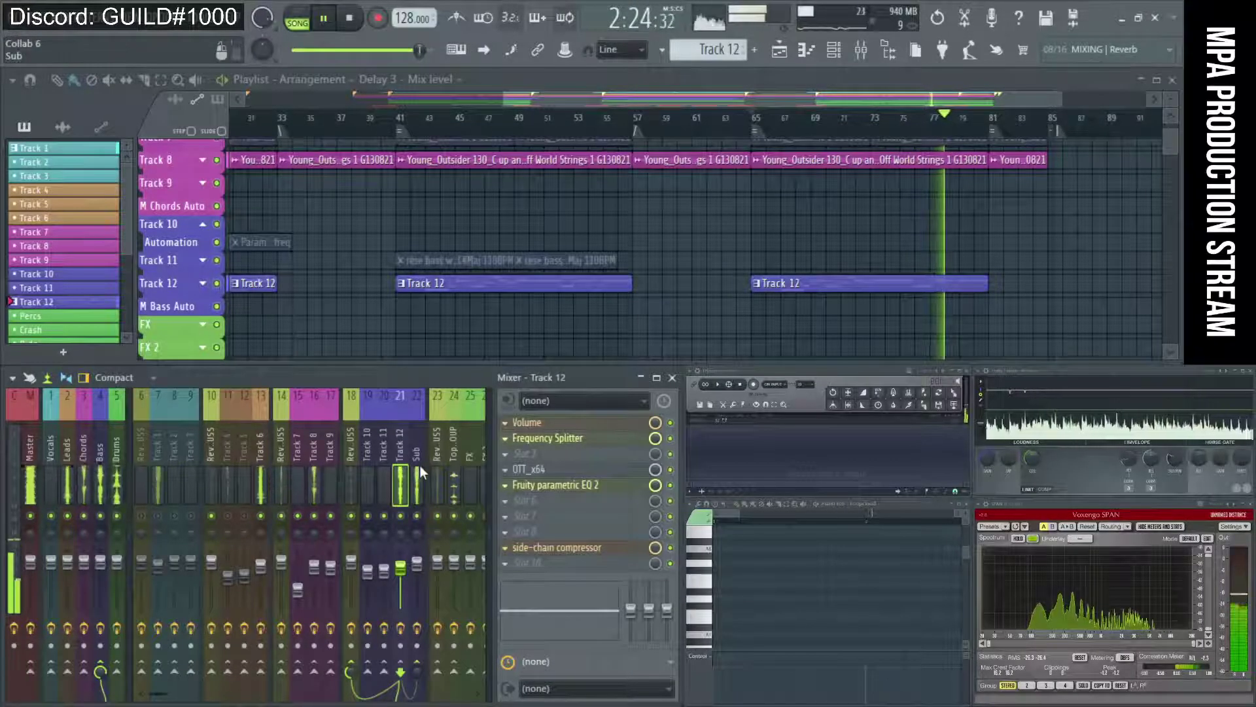
pyautogui.click(260, 465)
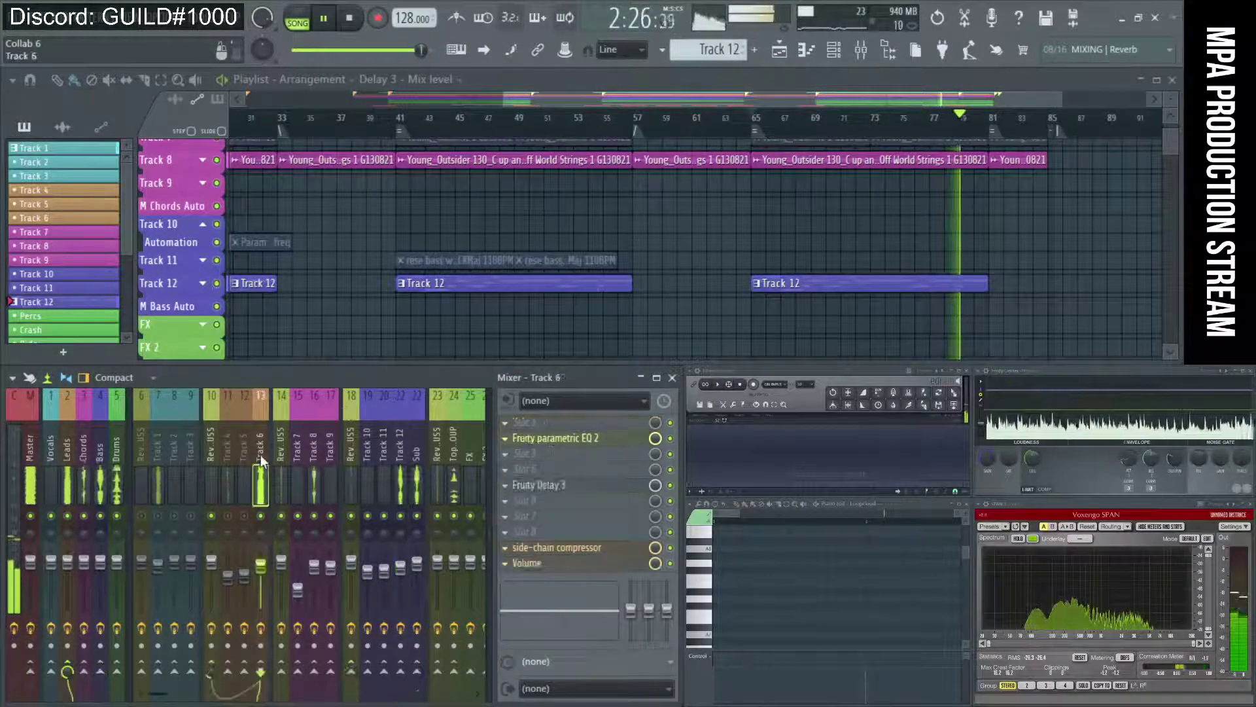
pyautogui.press('space')
# Try a boost of about 10.1 dB on Track 6's EQ band 3 near 500 Hz during playback, and close the EQ
pyautogui.click(559, 439)
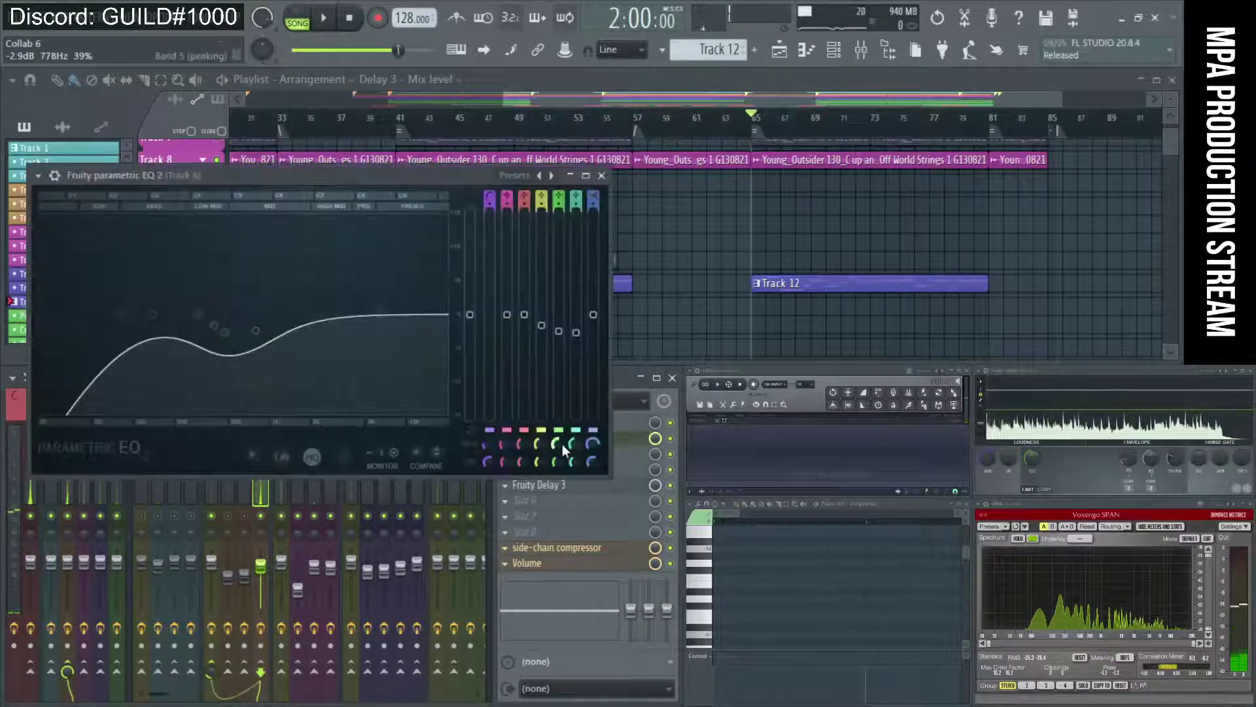
pyautogui.press('space')
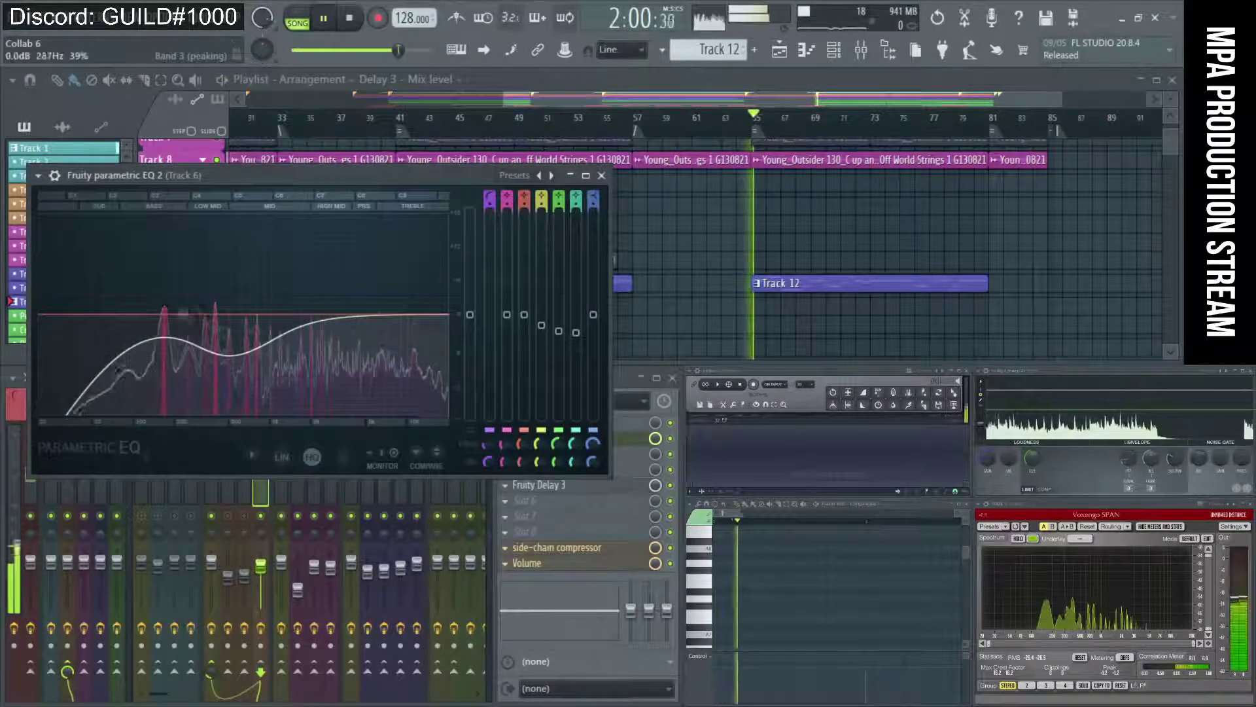
pyautogui.moveTo(320, 306); pyautogui.dragTo(381, 262)
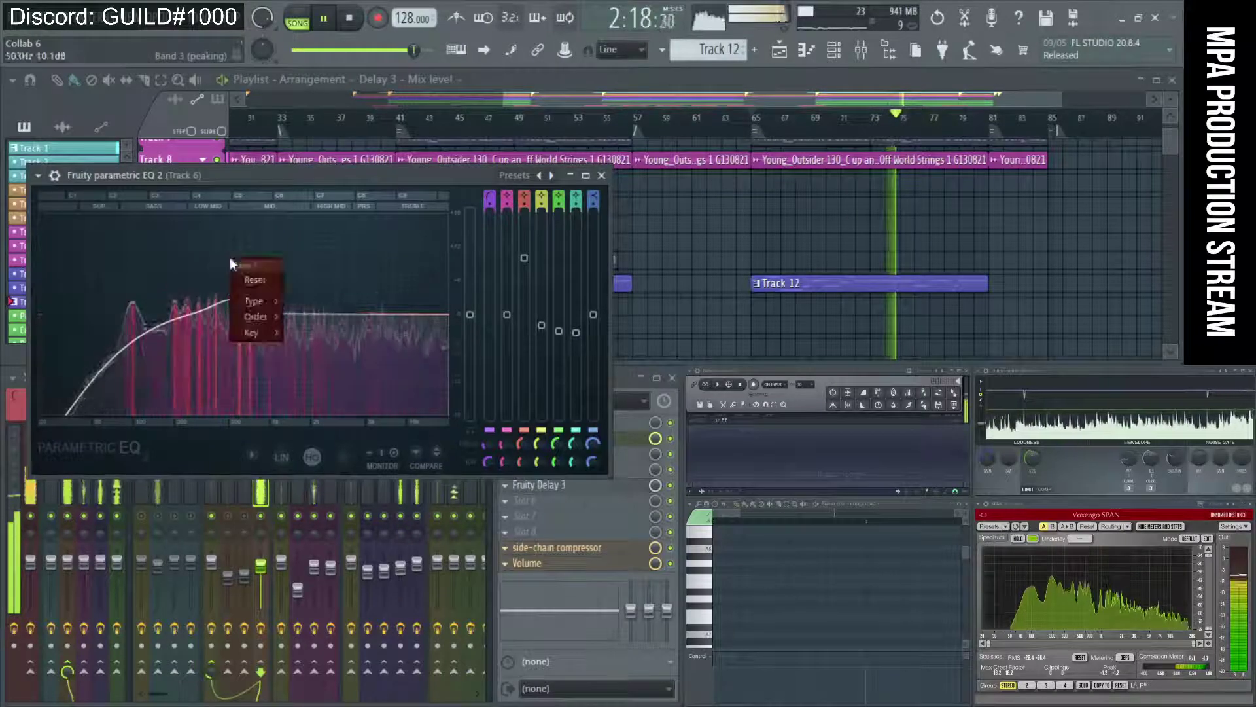
pyautogui.click(602, 175)
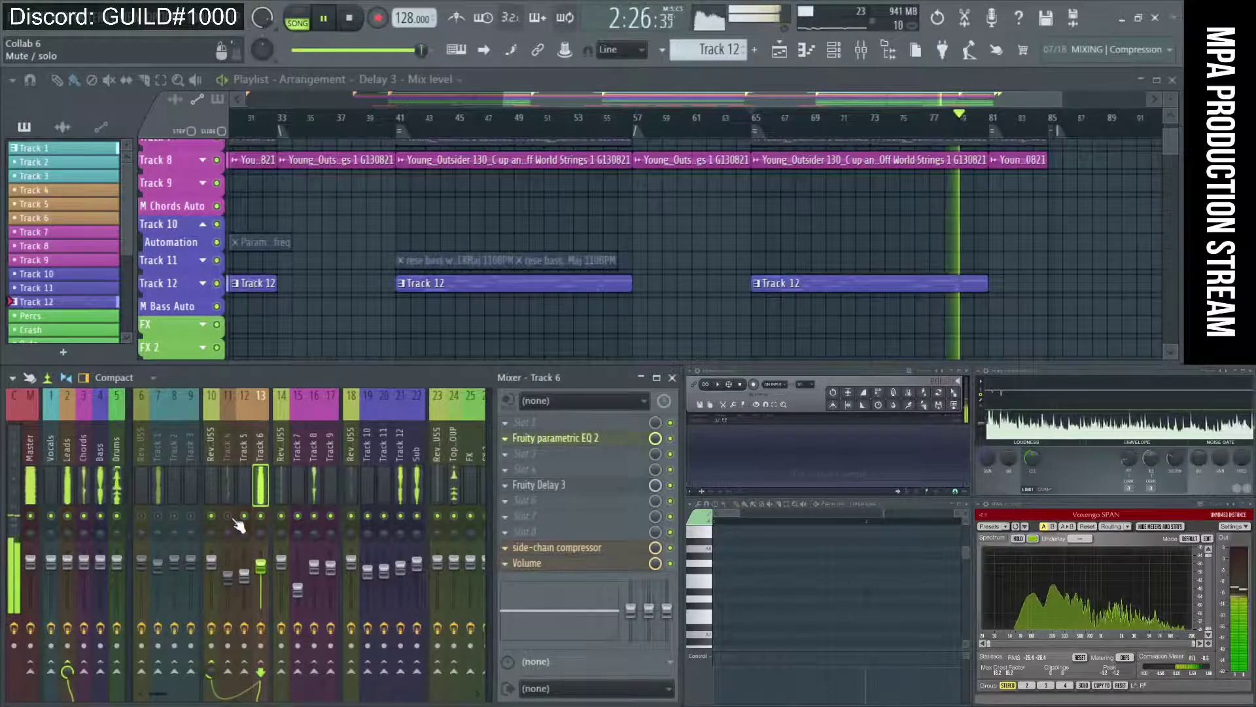
# Audition mixer Track 4 from bar 65 with Tracks 6 to 8, Track 12 and Sub muted, and locate its playlist clips
pyautogui.press('space')
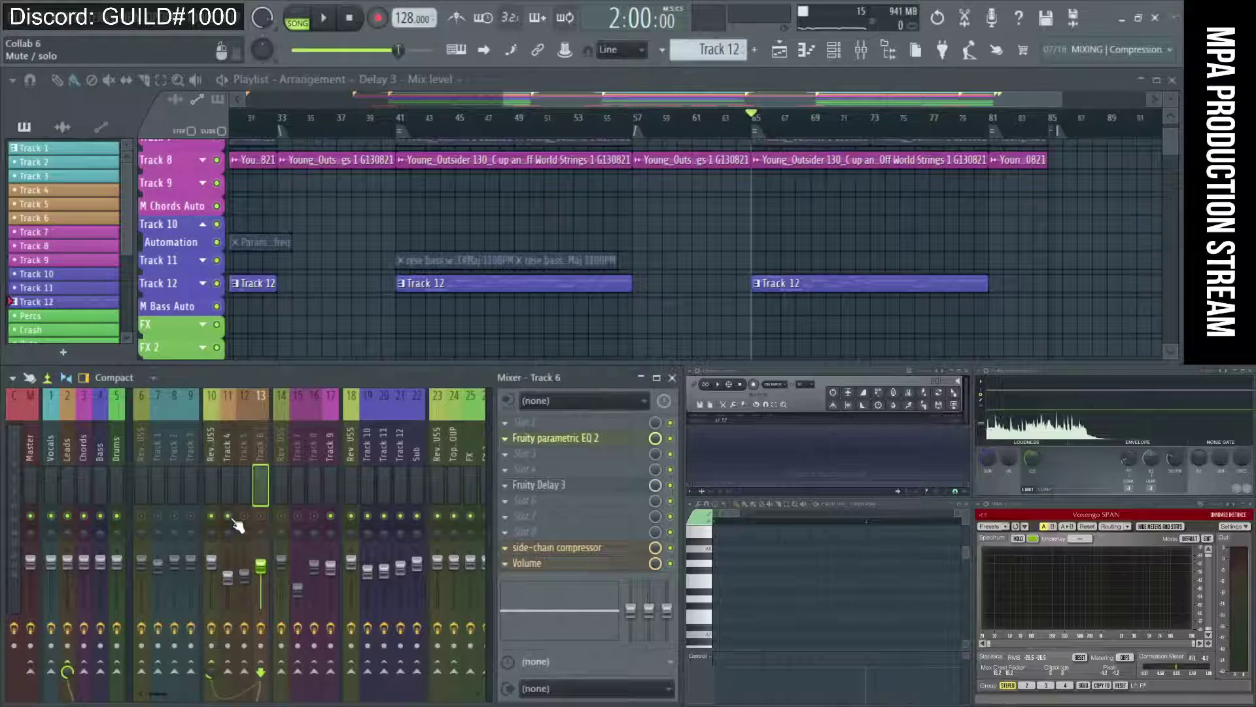
pyautogui.press('space')
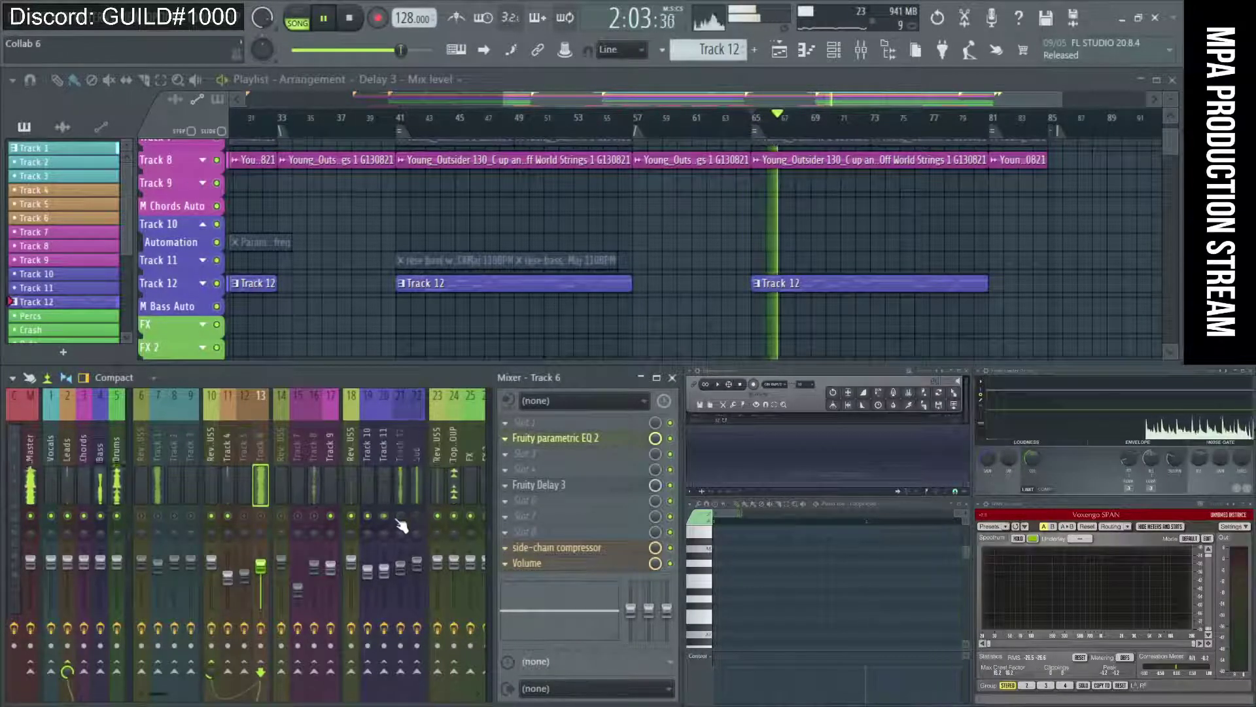
pyautogui.click(228, 483)
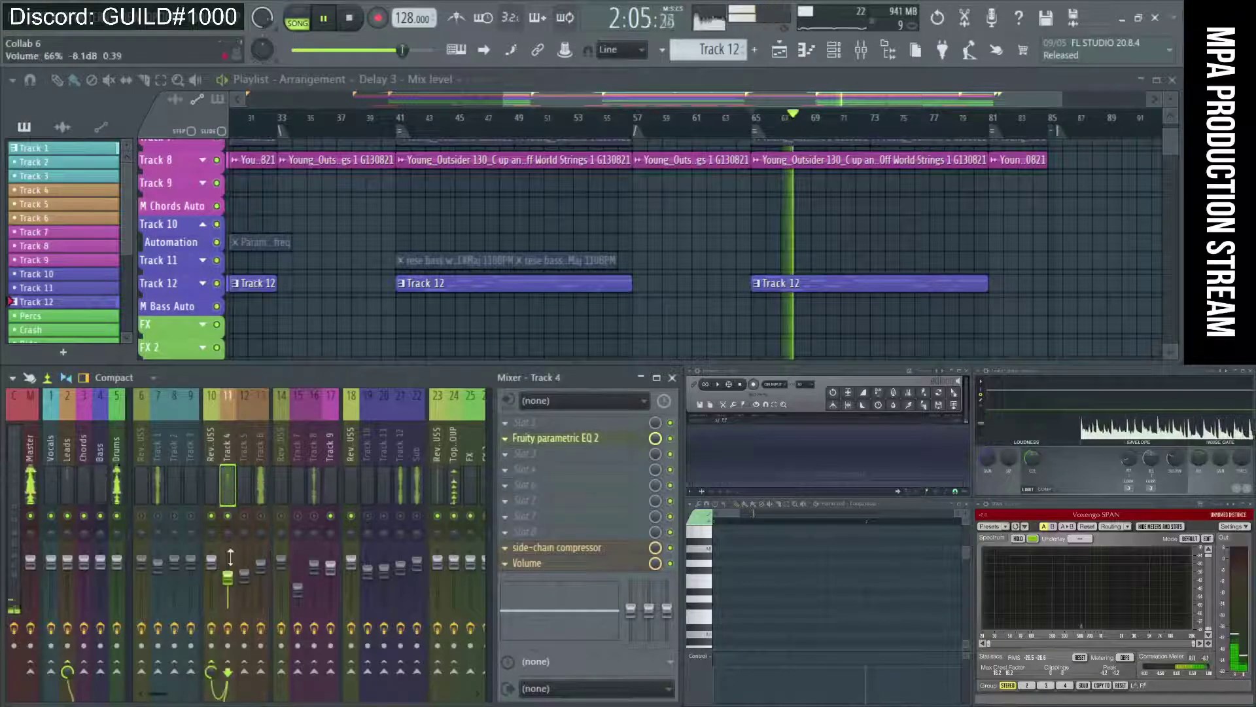
pyautogui.scroll(4, 844, 271)
pyautogui.scroll(-3, 848, 275)
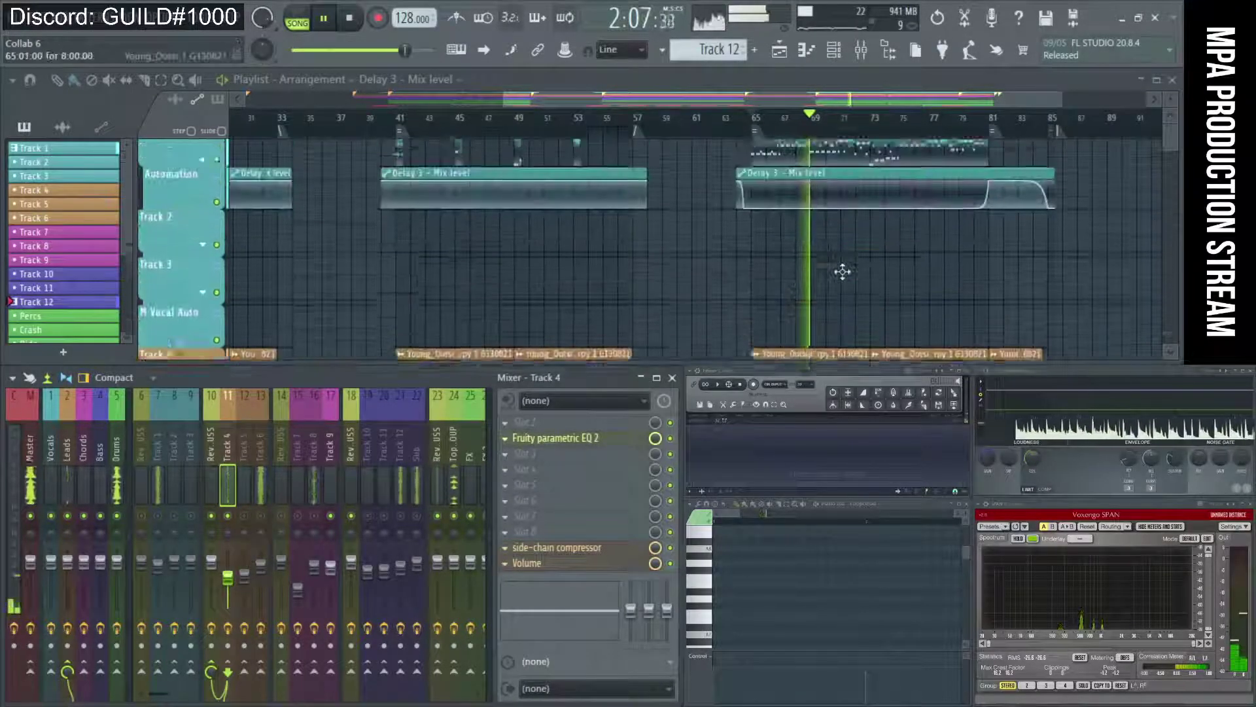
pyautogui.scroll(-5, 844, 273)
pyautogui.scroll(5, 841, 271)
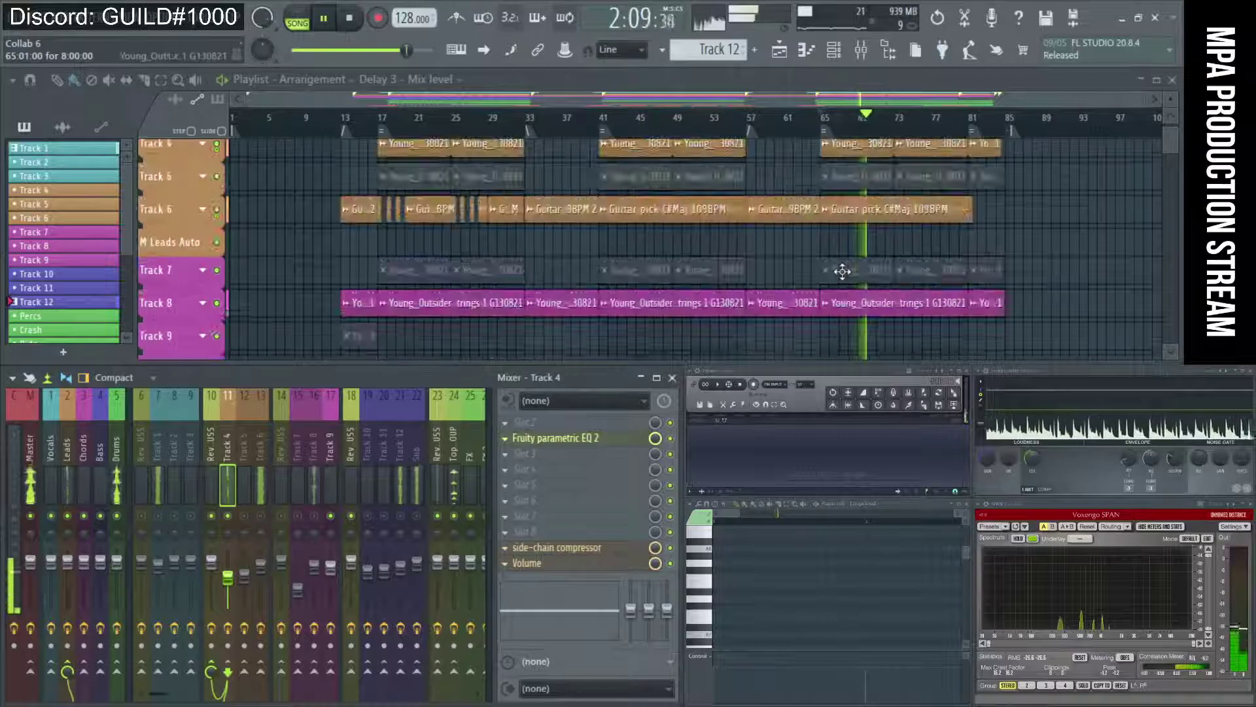
# Audition the Straight chirpy clips on playlist Track 4 and mute every clip on that track
pyautogui.press('space')
pyautogui.click(833, 263)
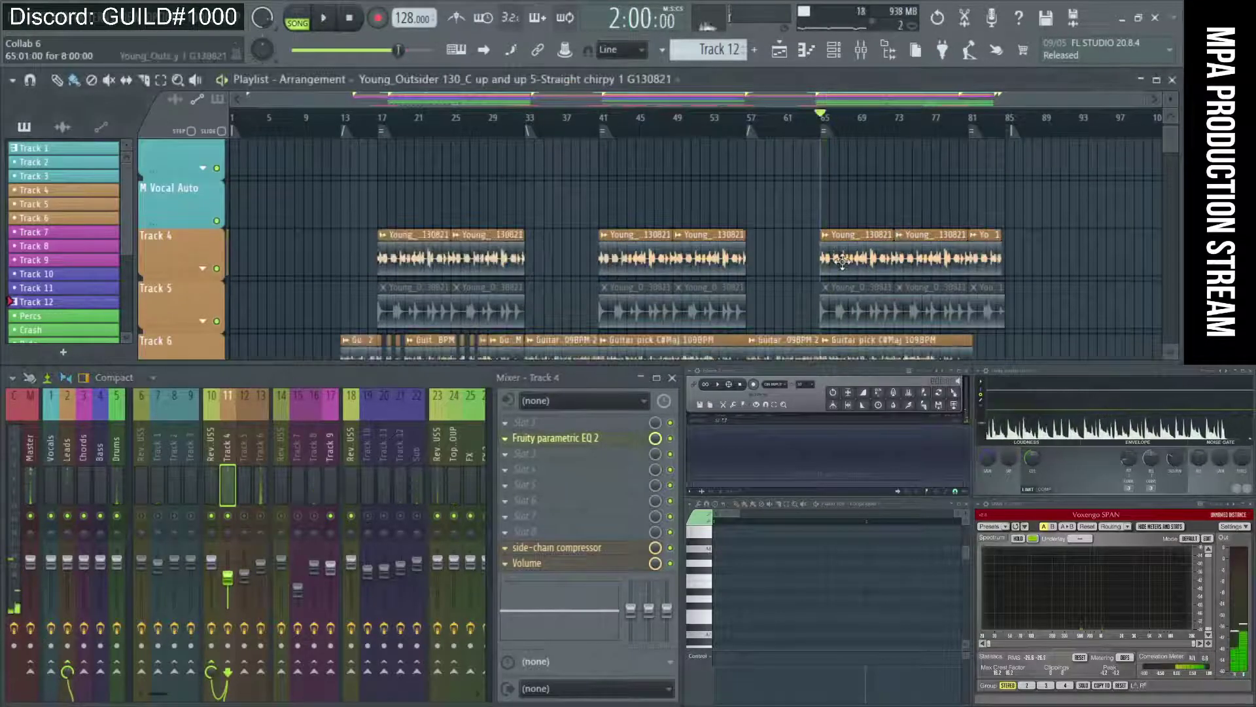
pyautogui.scroll(-5, 841, 262)
pyautogui.scroll(4, 838, 216)
pyautogui.press('space')
pyautogui.press('space')
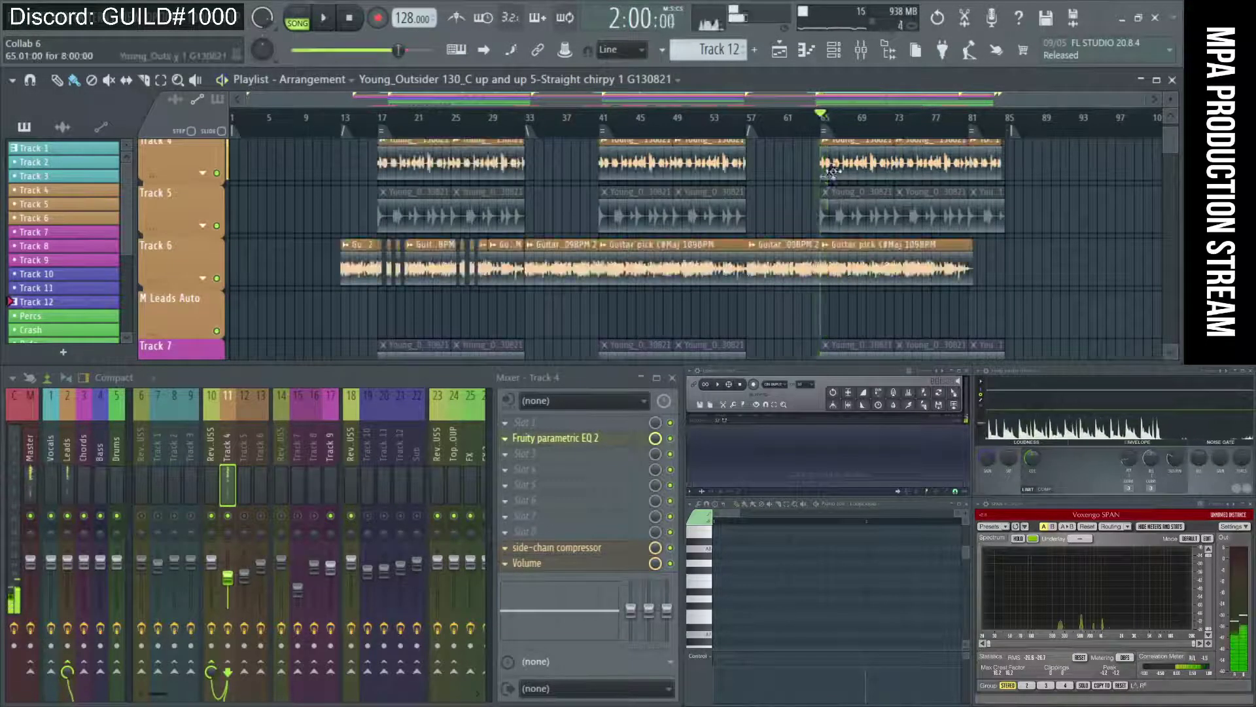
pyautogui.scroll(-3, 825, 179)
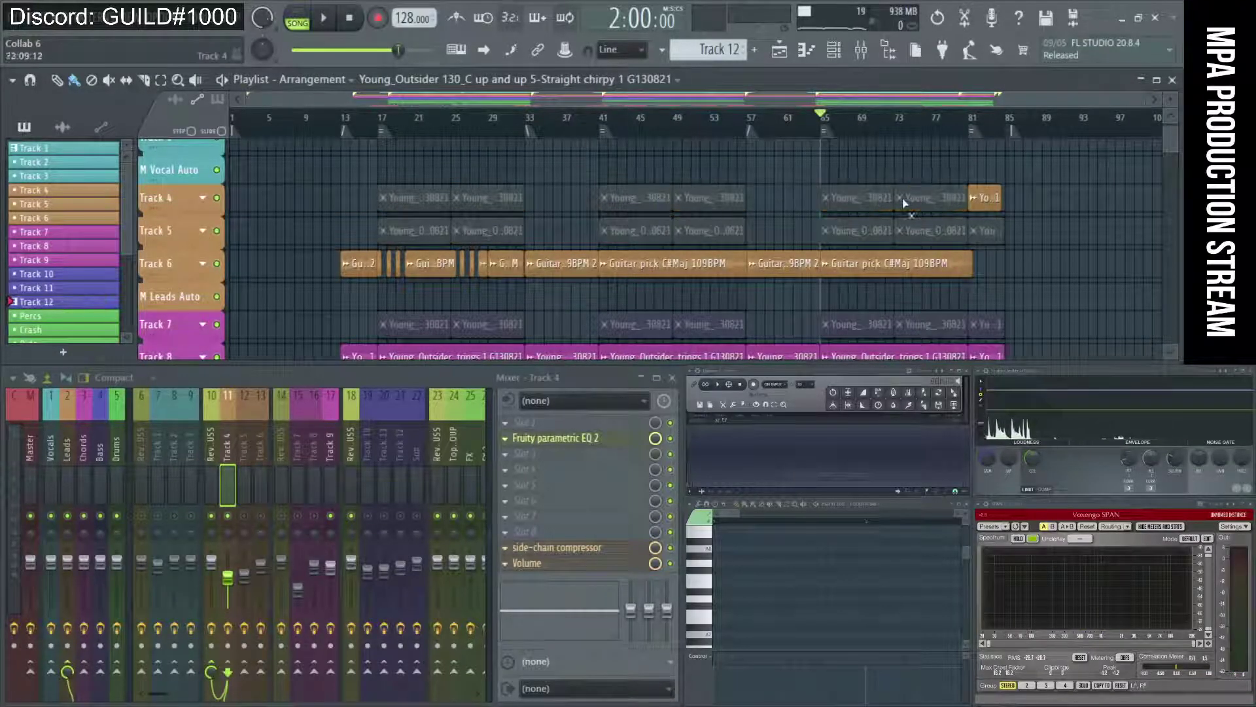
# Audition the leads from bar 65, unmute all mixer tracks, and play the song from bar 17
pyautogui.press('space')
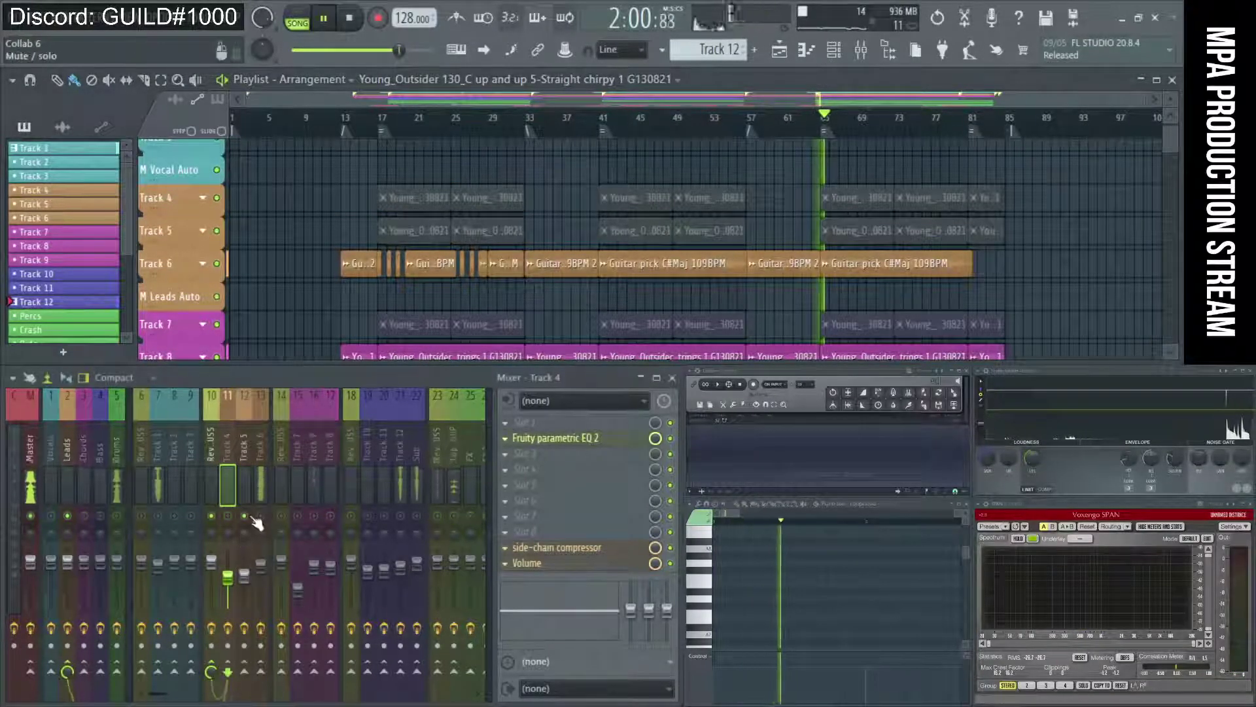
pyautogui.press('space')
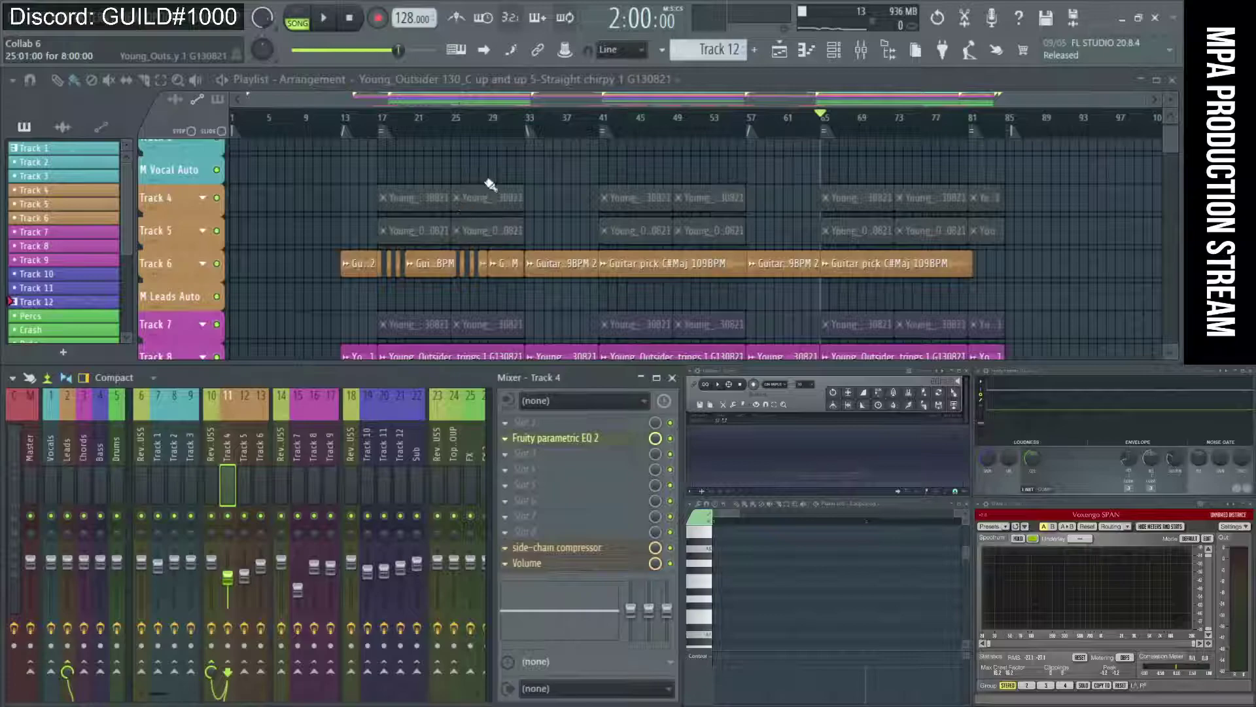
pyautogui.click(394, 136)
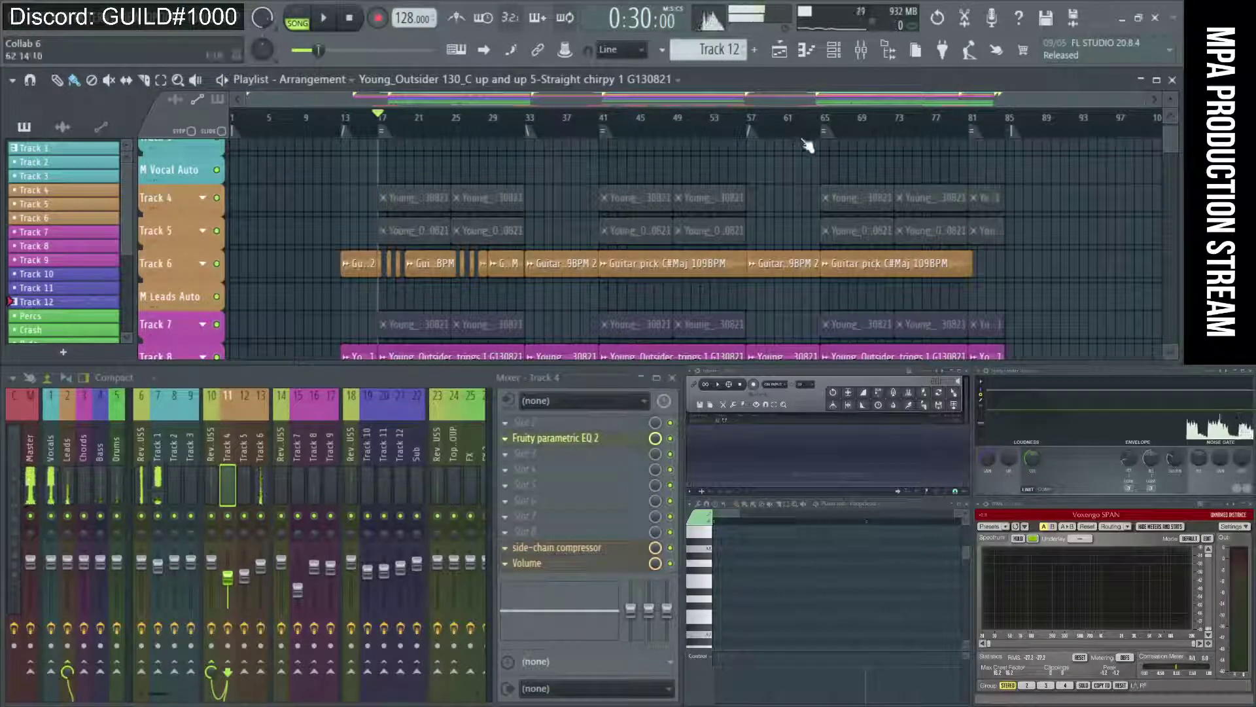
# Return the song position to bar 65 and open Track 1's pattern clip in the Piano roll
pyautogui.click(826, 126)
pyautogui.scroll(2, 890, 262)
pyautogui.keyDown('ctrl'); pyautogui.scroll(6, 863, 244); pyautogui.keyUp('ctrl')
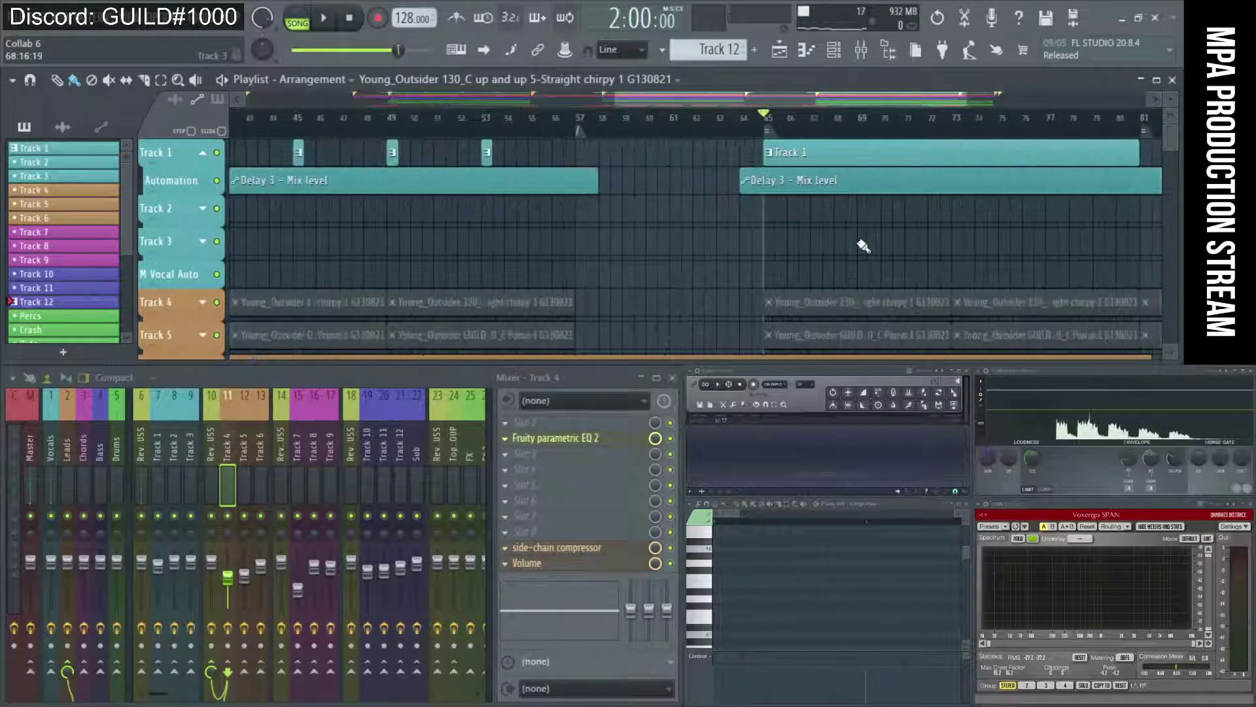
pyautogui.scroll(2, 863, 246)
pyautogui.keyDown('ctrl'); pyautogui.scroll(-3, 848, 246); pyautogui.keyUp('ctrl')
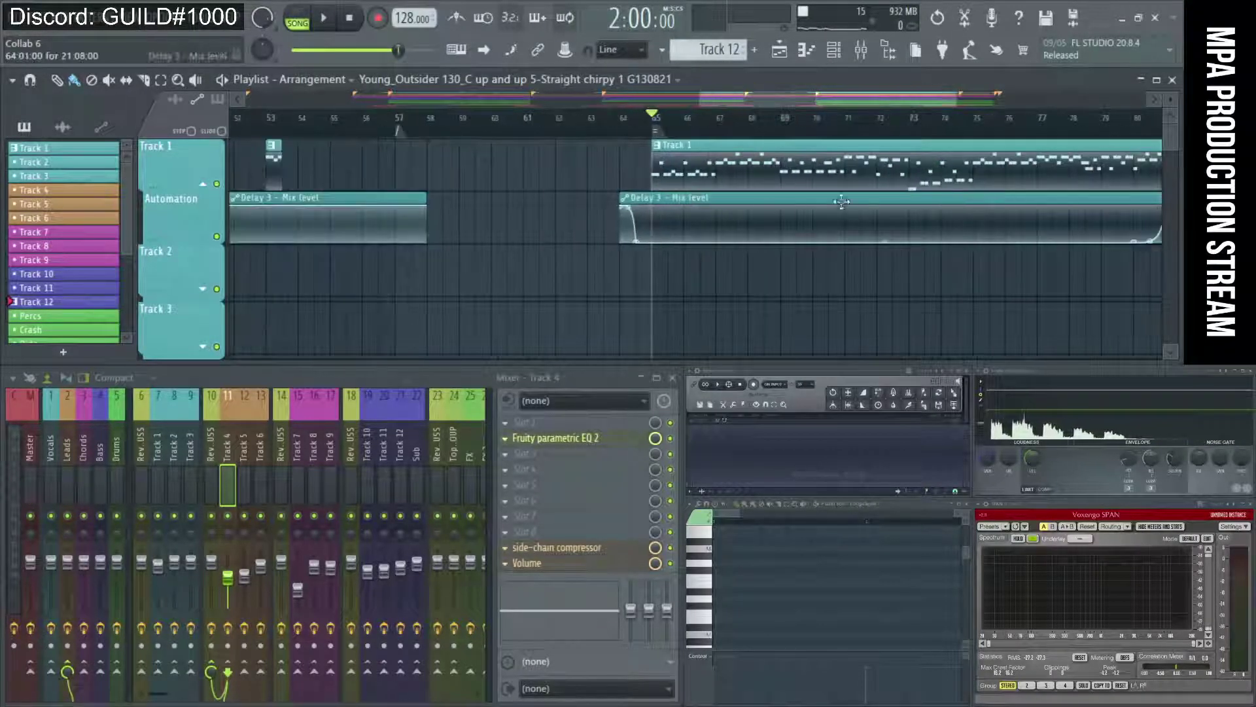
pyautogui.keyDown('ctrl'); pyautogui.scroll(-2, 680, 199); pyautogui.keyUp('ctrl')
pyautogui.keyDown('ctrl'); pyautogui.scroll(3, 680, 195); pyautogui.keyUp('ctrl')
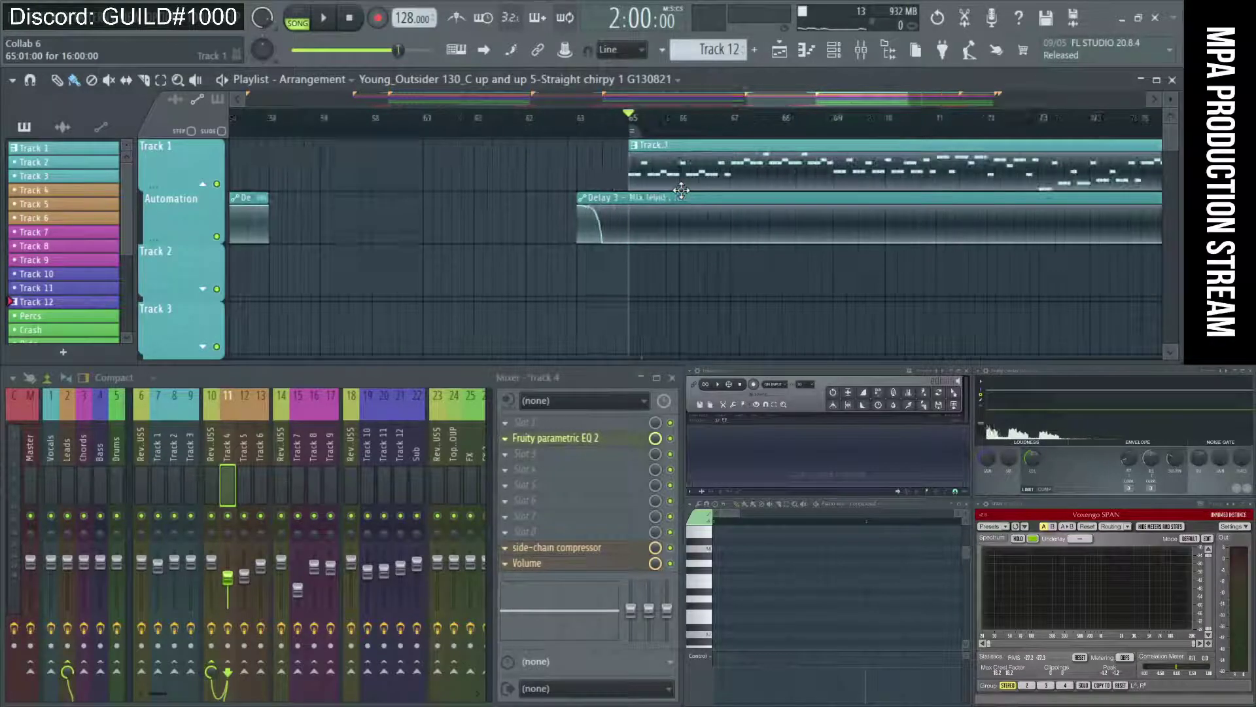
pyautogui.keyDown('ctrl'); pyautogui.scroll(-1, 681, 190); pyautogui.keyUp('ctrl')
pyautogui.doubleClick(834, 190)
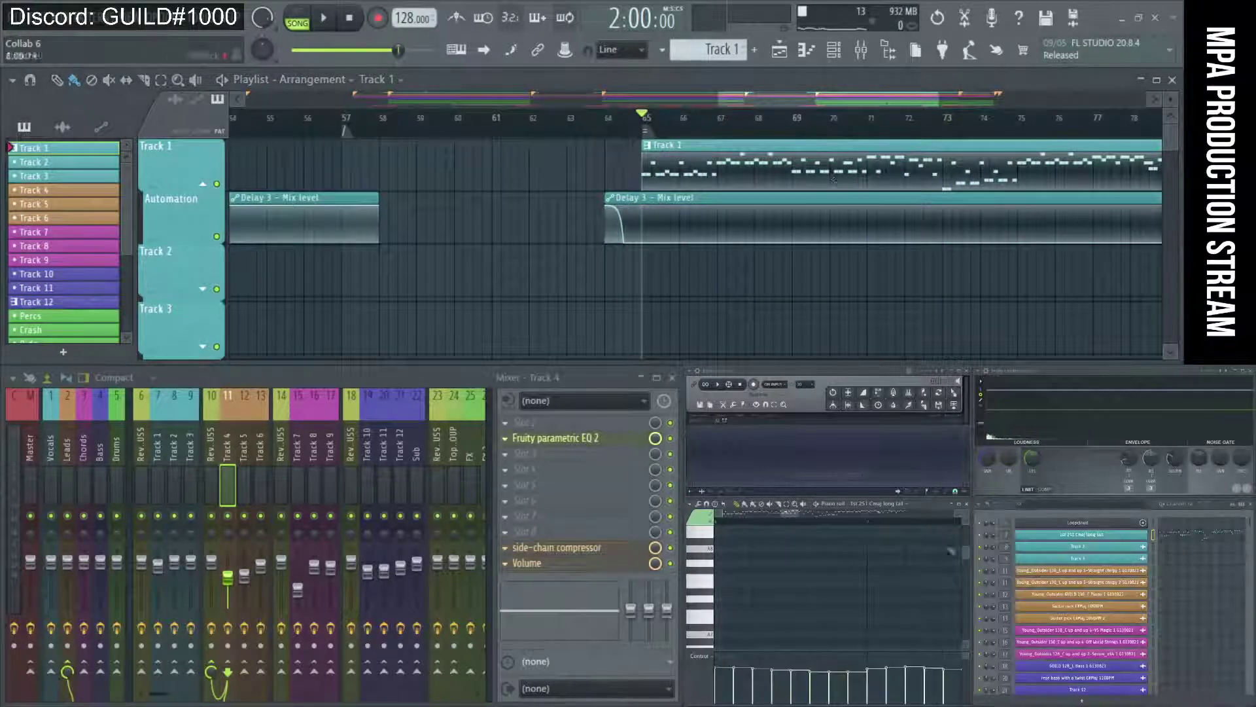
# Open the Slicex instrument of the 1st 251 Cmaj long tail channel, audition its sample, and close it
pyautogui.click(1107, 536)
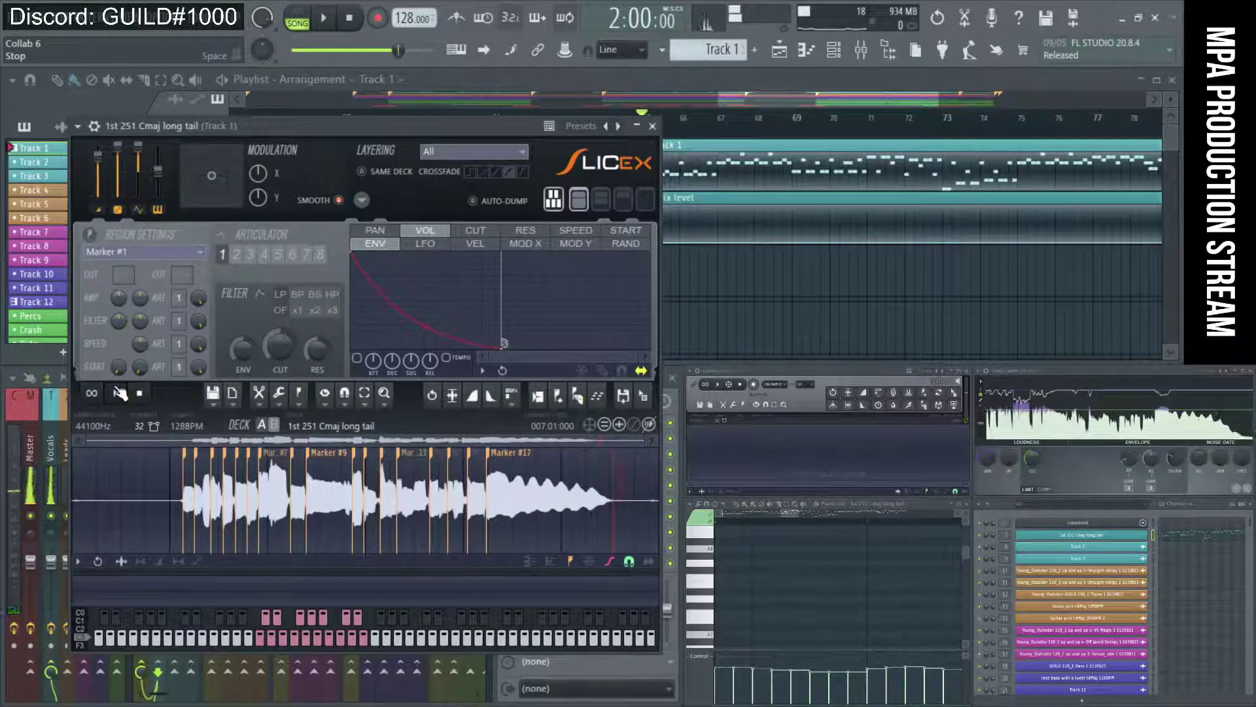
pyautogui.click(352, 24)
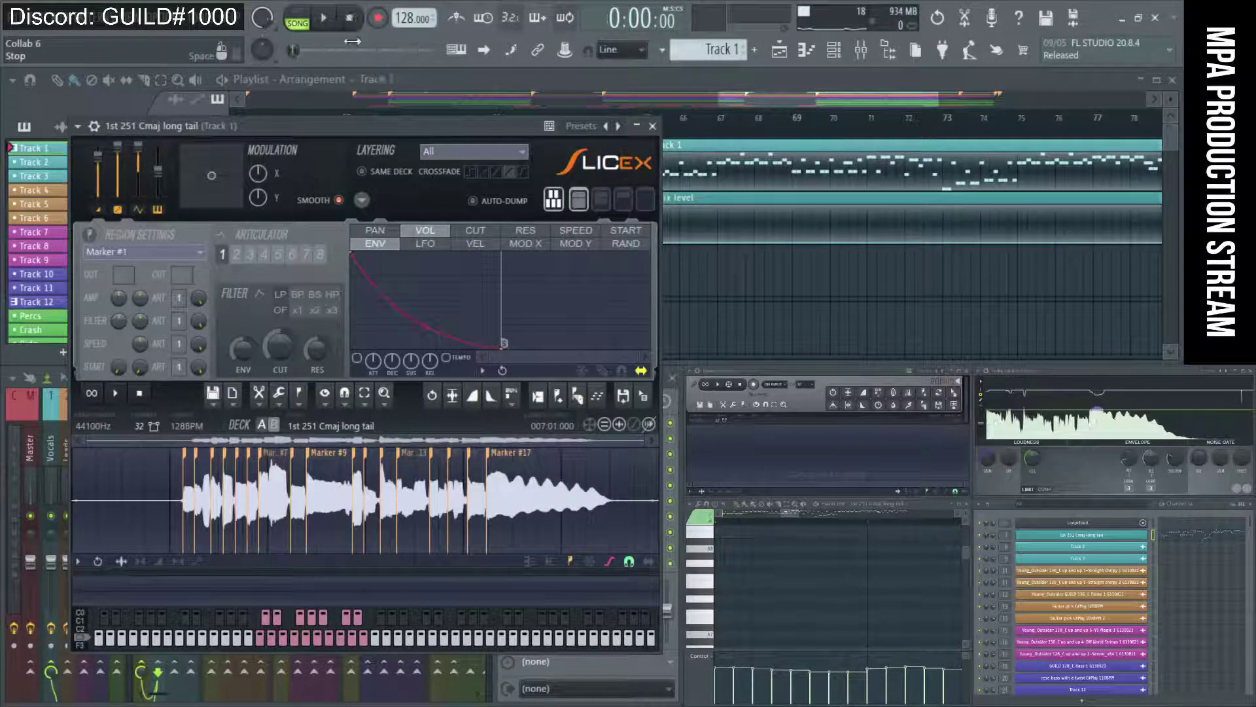
pyautogui.click(653, 125)
pyautogui.click(645, 128)
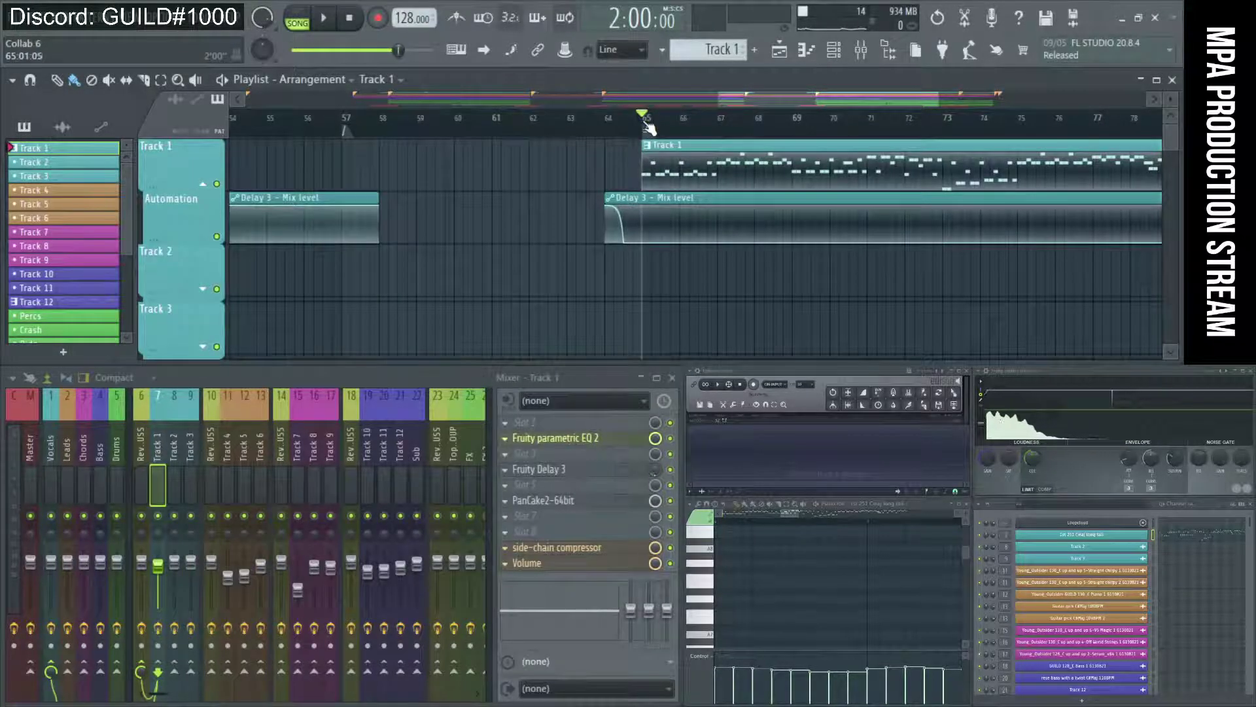
# Audition the song from bar 65 through the end of the Track 1 clip with the full arrangement in view
pyautogui.press('space')
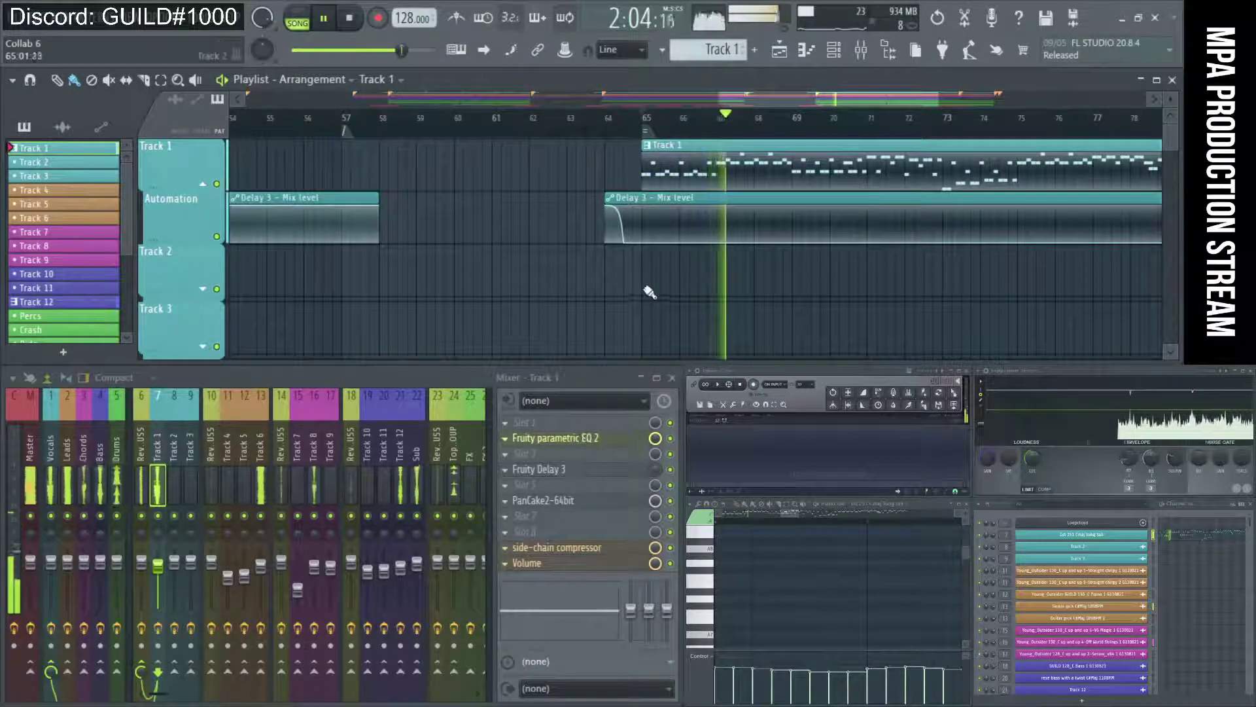
pyautogui.scroll(-5, 651, 291)
pyautogui.scroll(4, 651, 291)
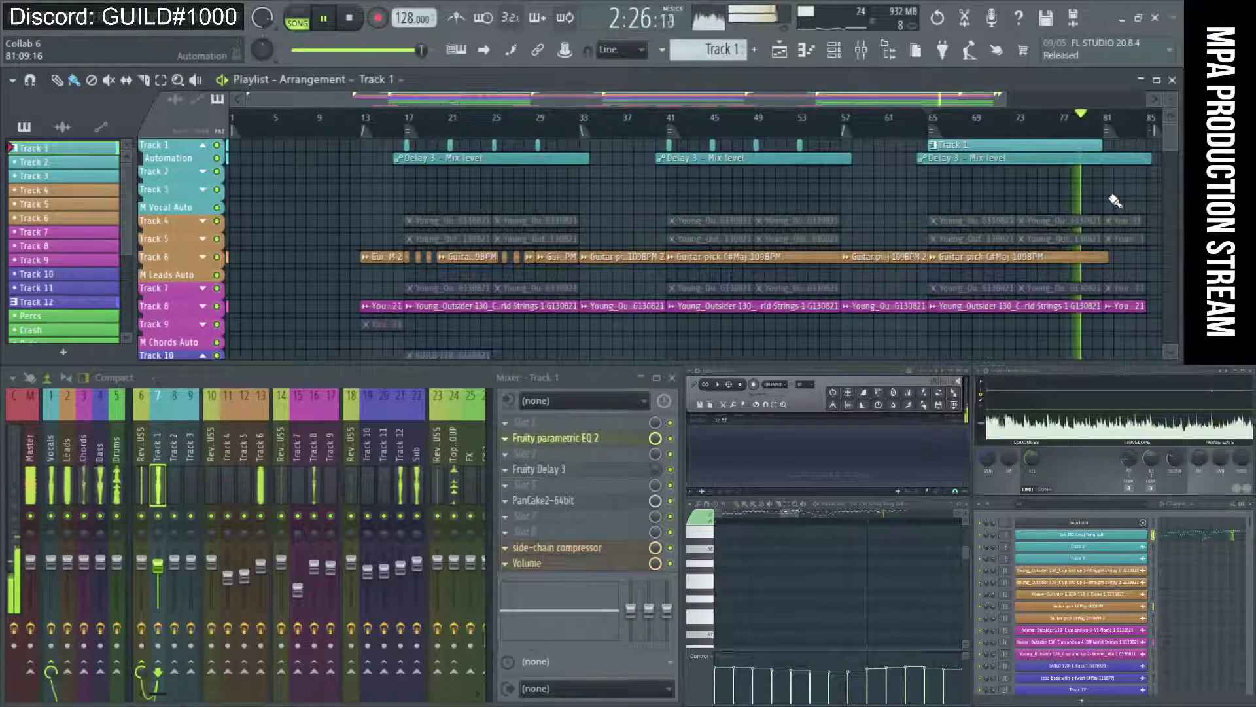
pyautogui.click(367, 30)
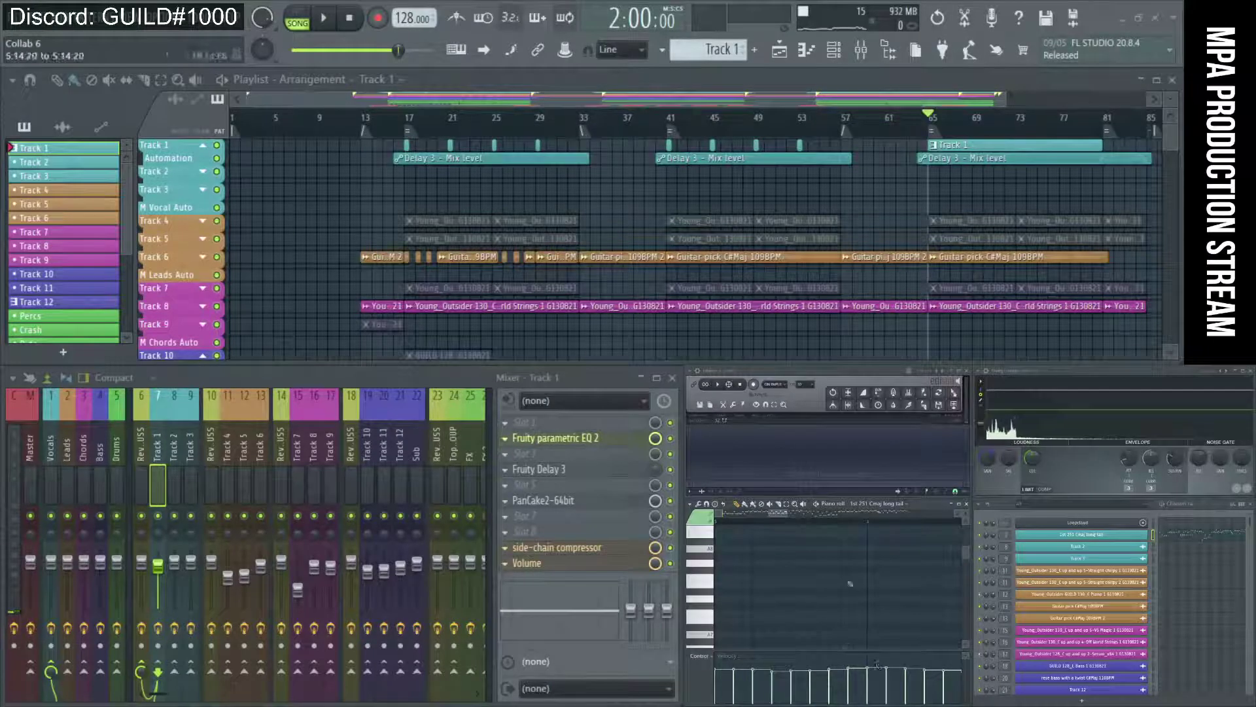
# Mute the Leads and Chords mixer tracks and audition the Track 1 melody from bar 65 against its Piano roll notes
pyautogui.scroll(-5, 849, 583)
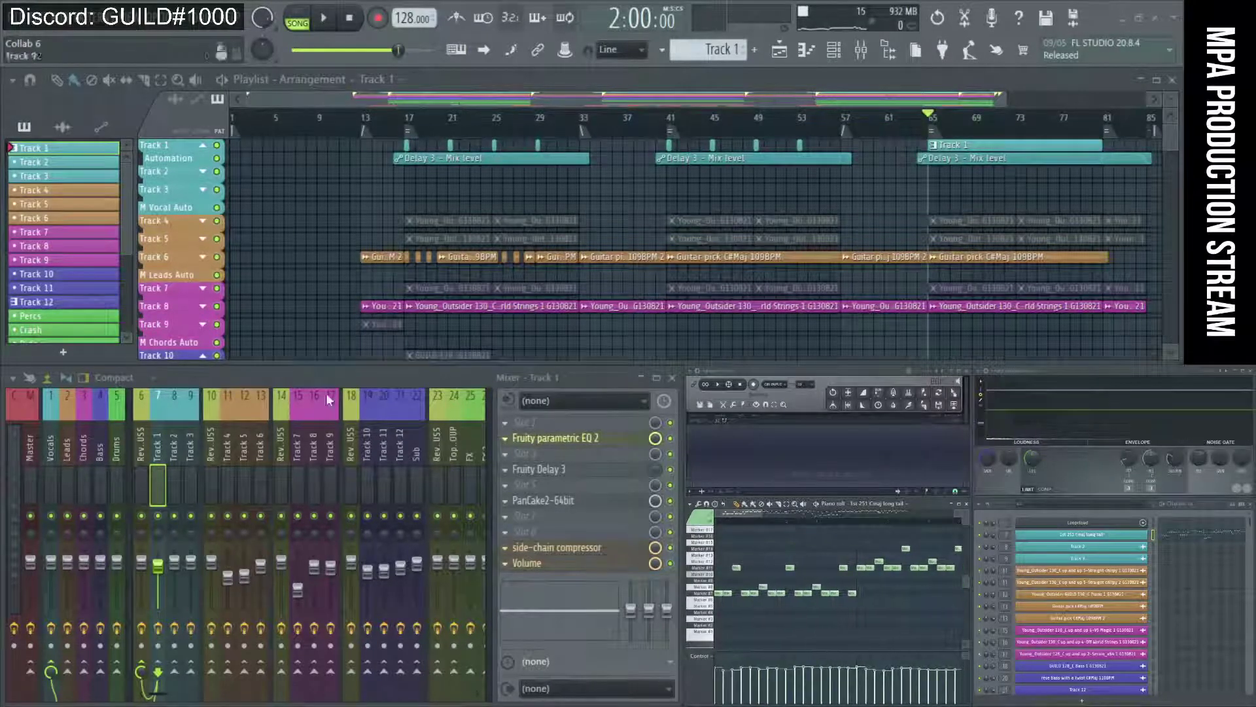
pyautogui.moveTo(70, 516); pyautogui.dragTo(90, 519)
pyautogui.press('space')
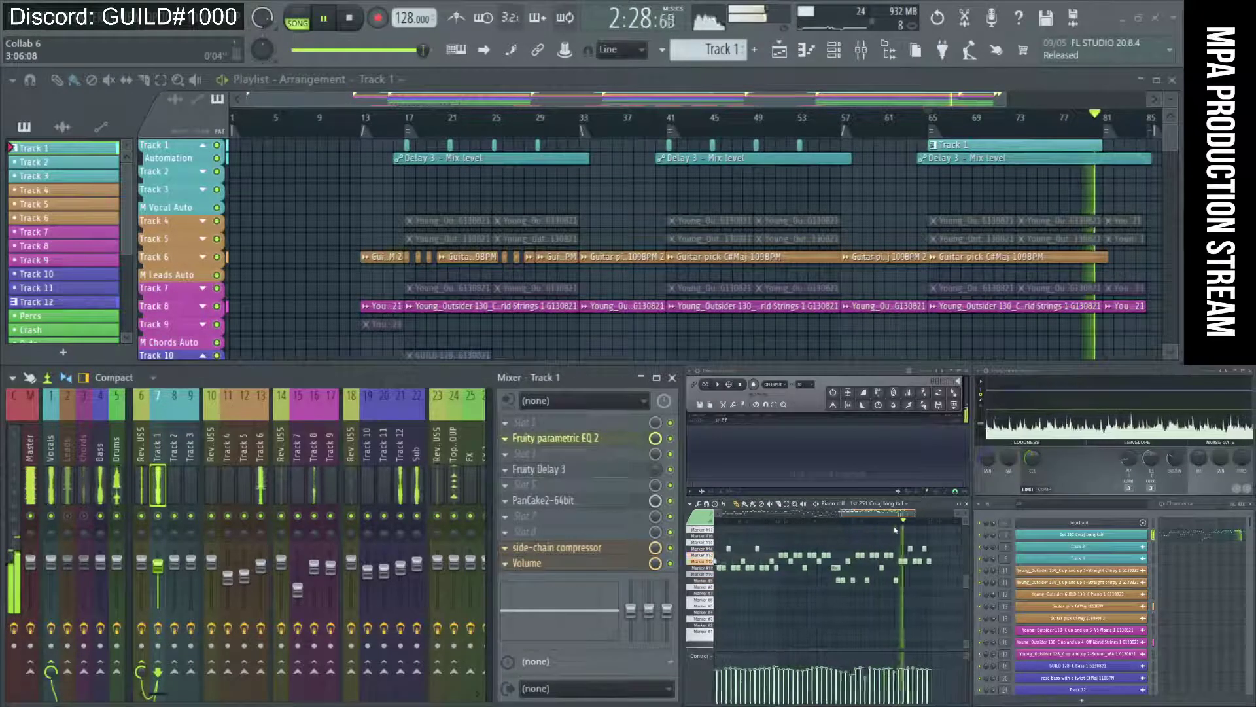
pyautogui.press('space')
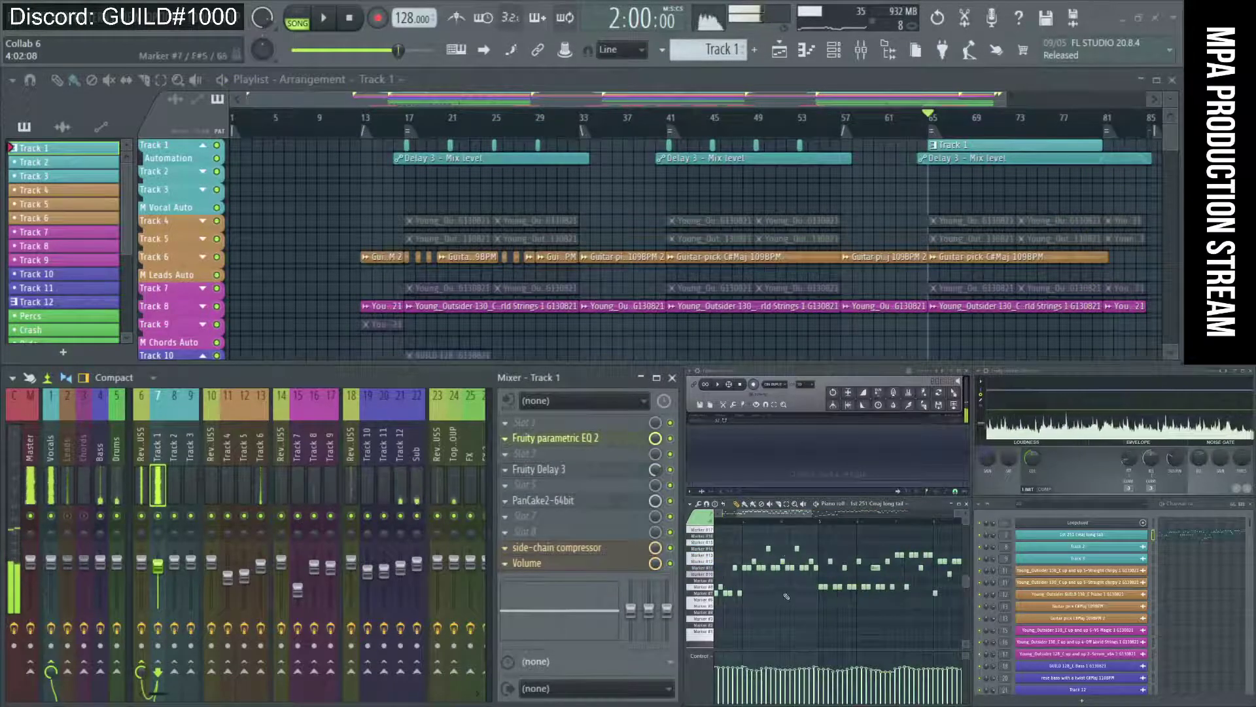
pyautogui.click(359, 18)
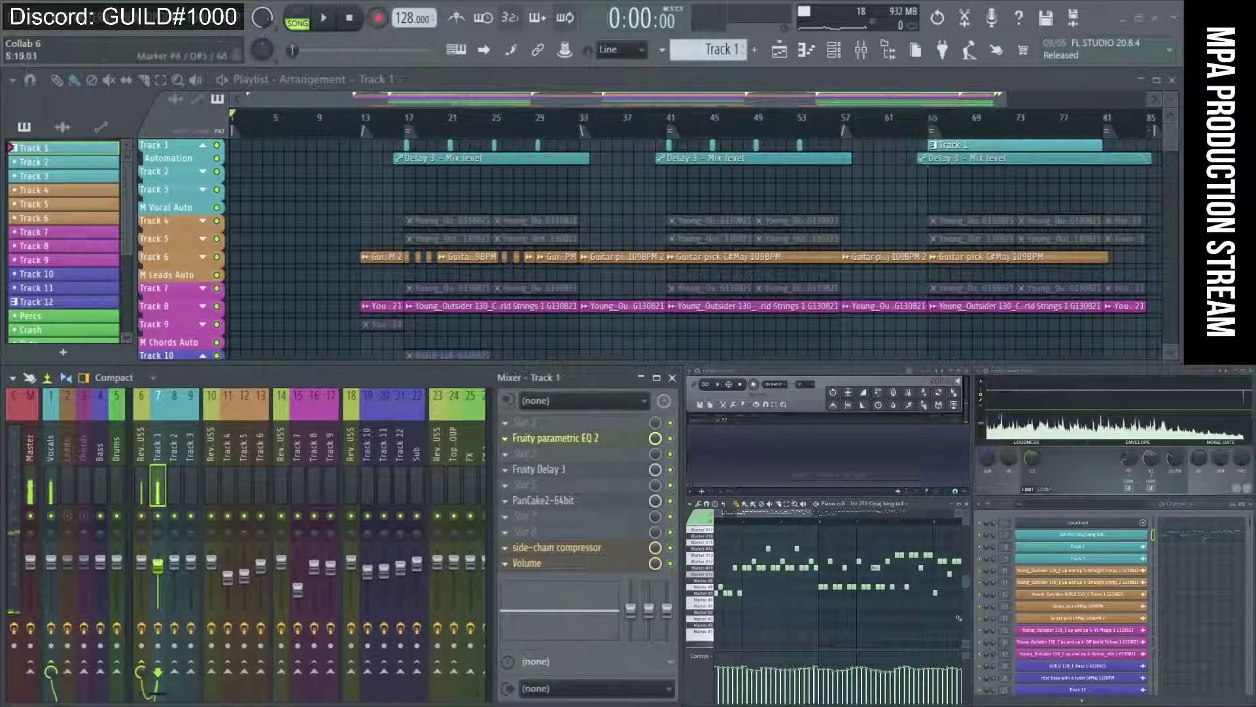
# Audition the song from bar 17 and examine the four short Track 1 clips between bars 17 and 30
pyautogui.scroll(-3, 877, 588)
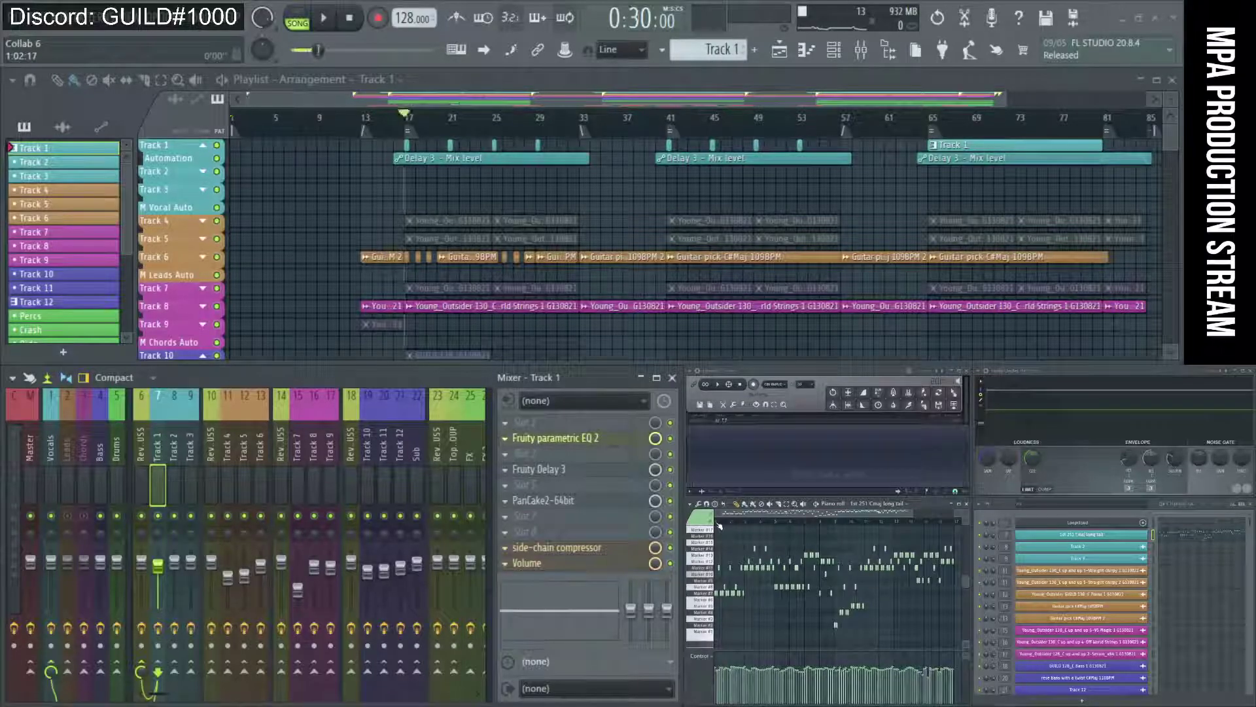
pyautogui.press('space')
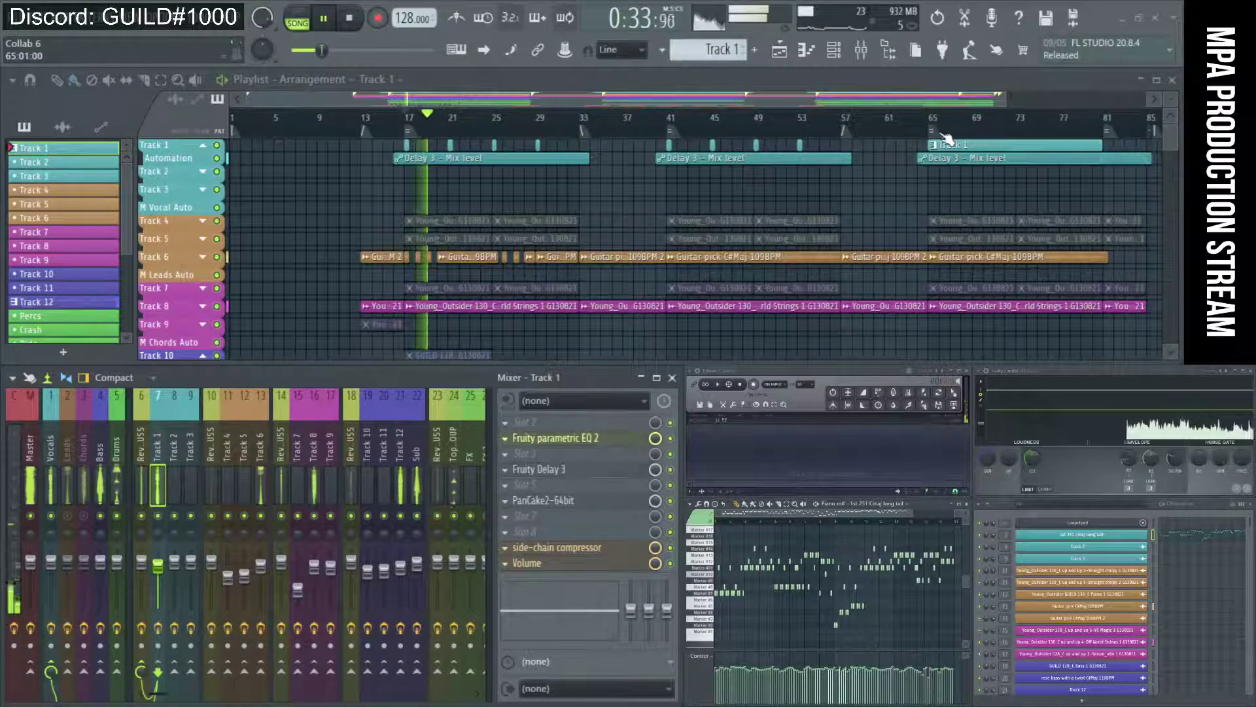
pyautogui.press('space')
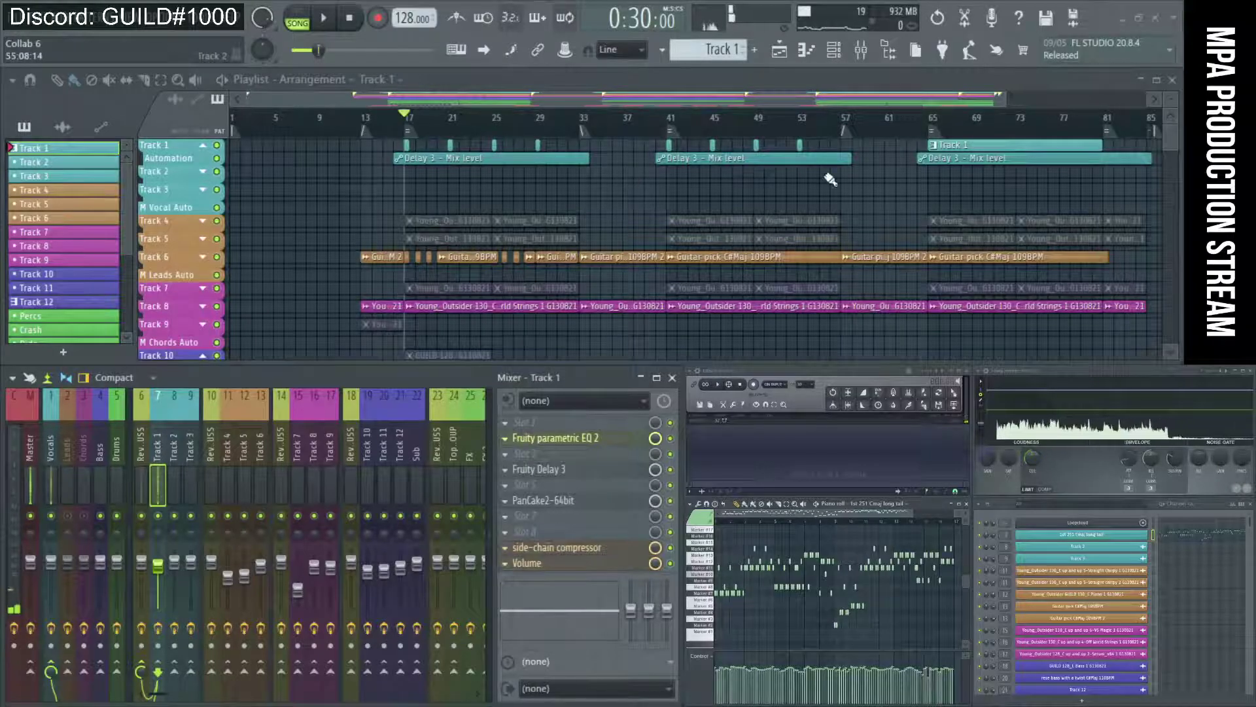
pyautogui.scroll(6, 299, 171)
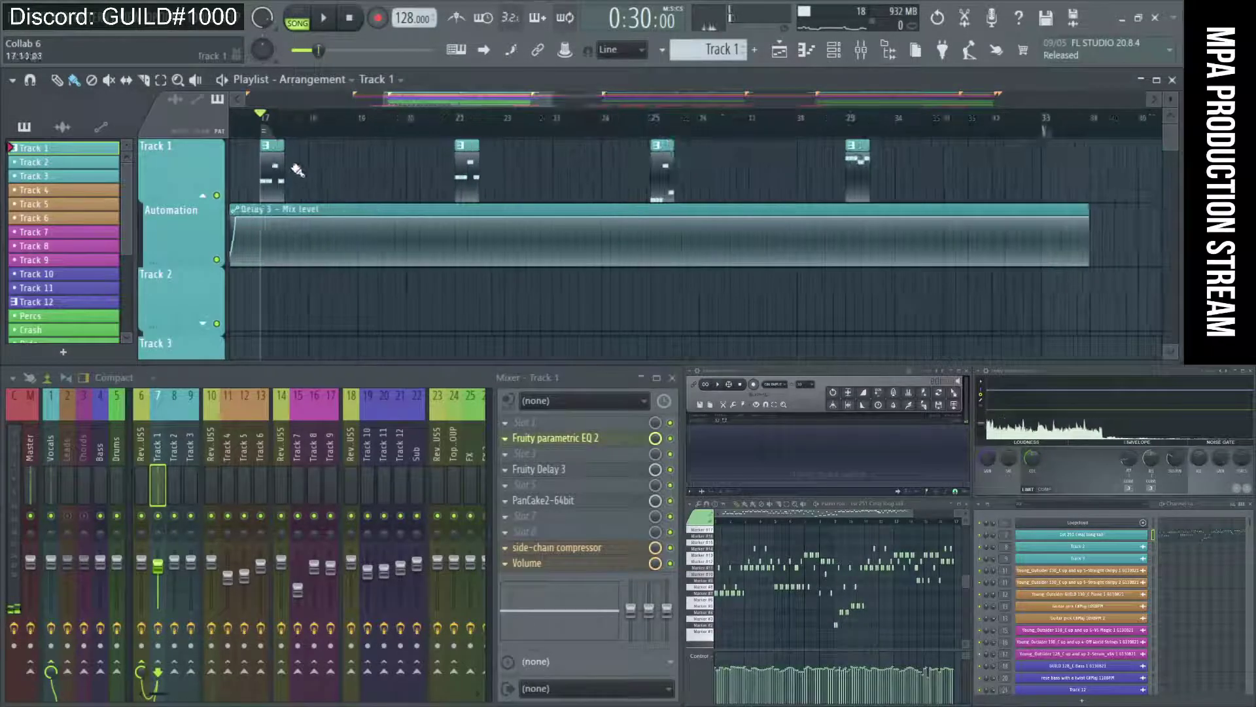
pyautogui.moveTo(283, 172); pyautogui.dragTo(310, 218)
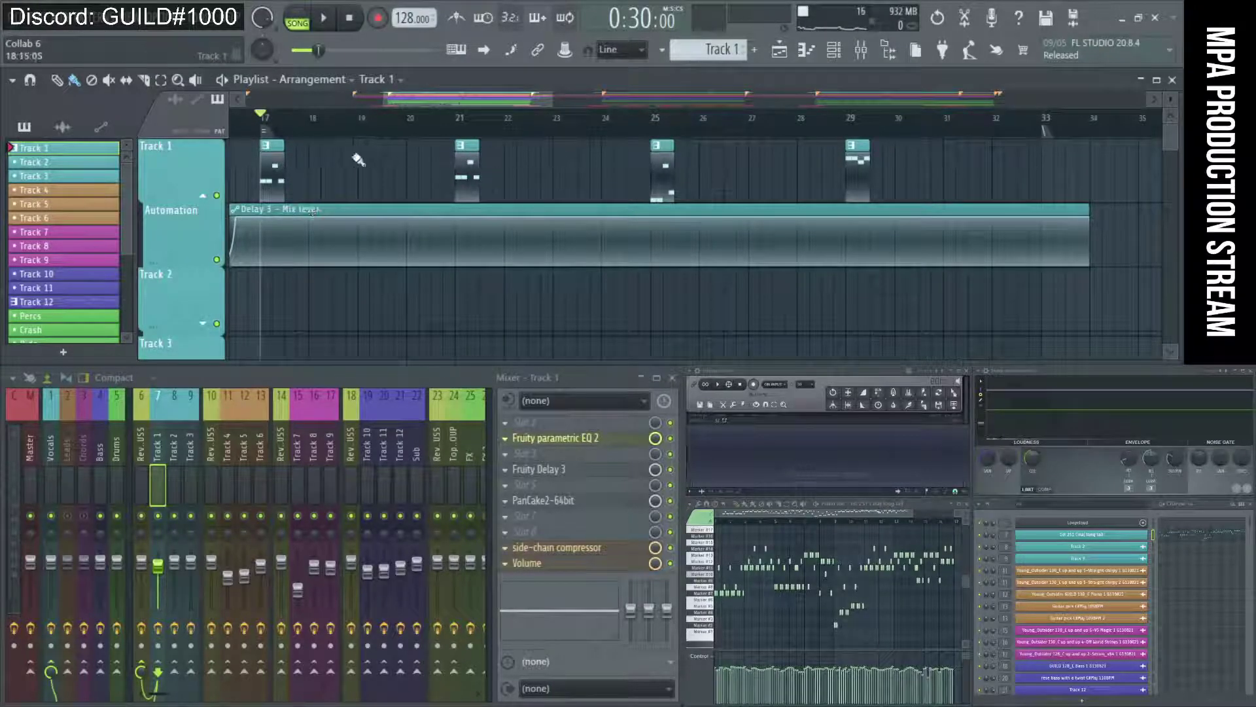
pyautogui.press('space')
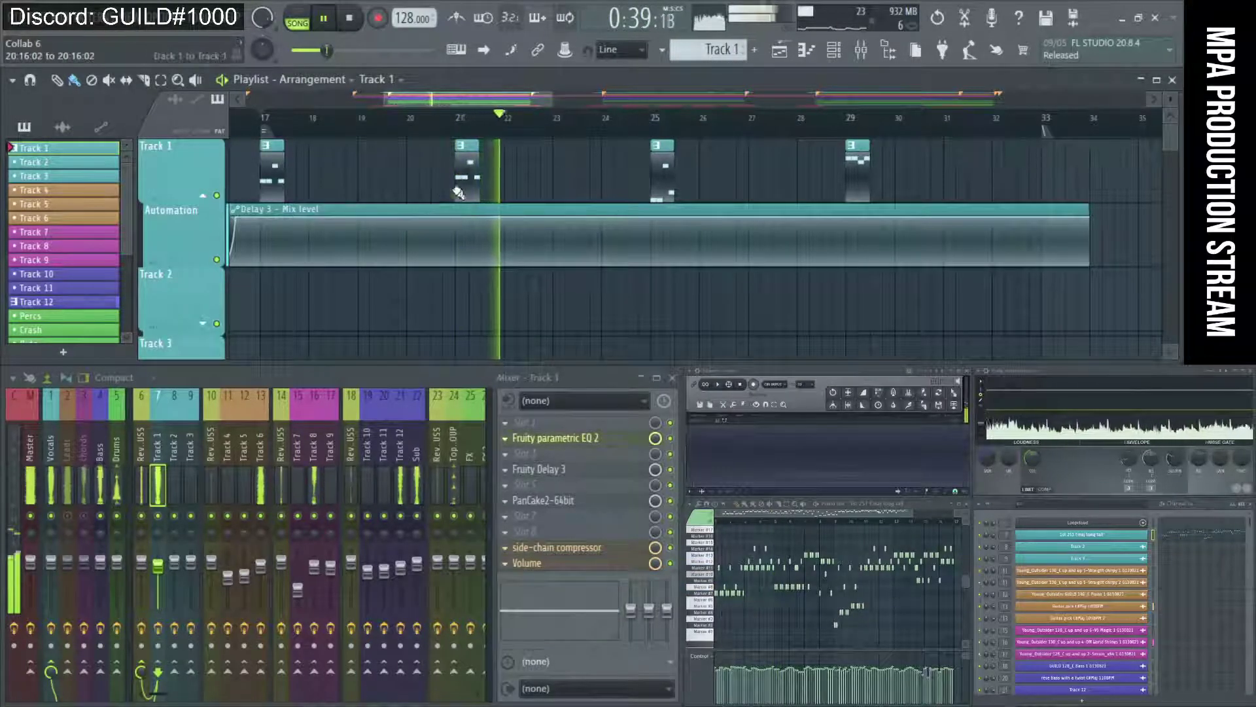
pyautogui.scroll(5, 738, 190)
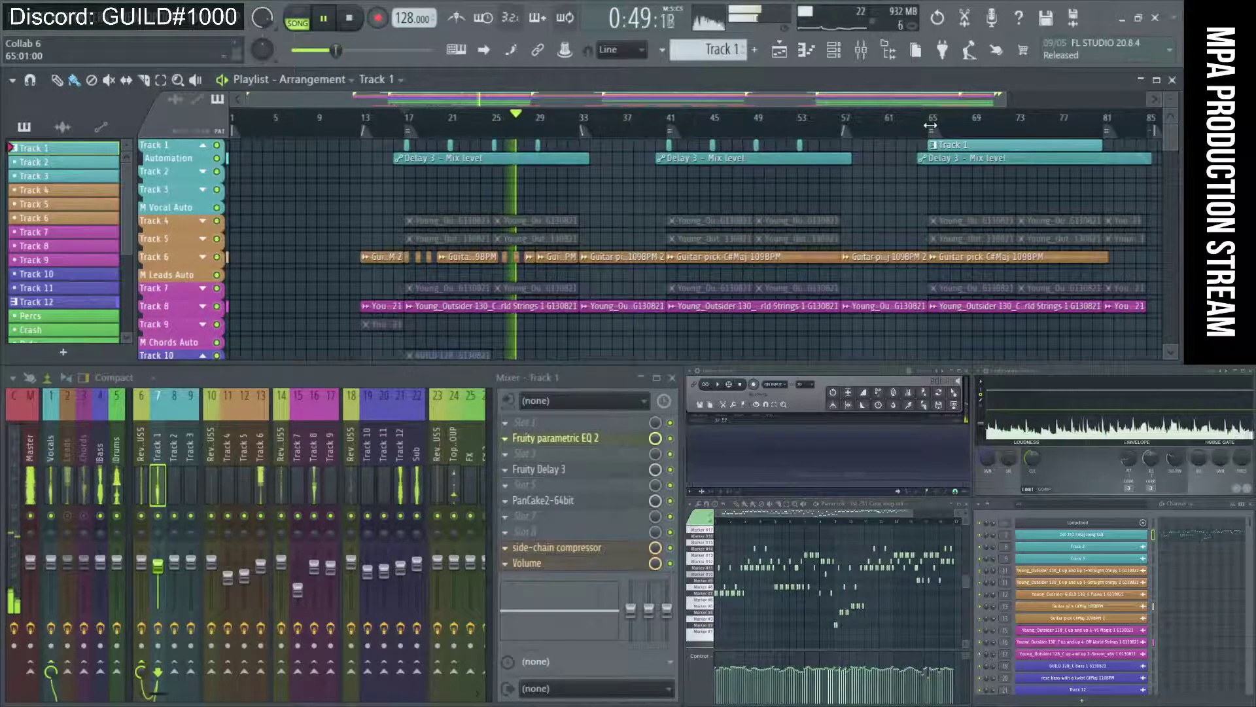
pyautogui.press('space')
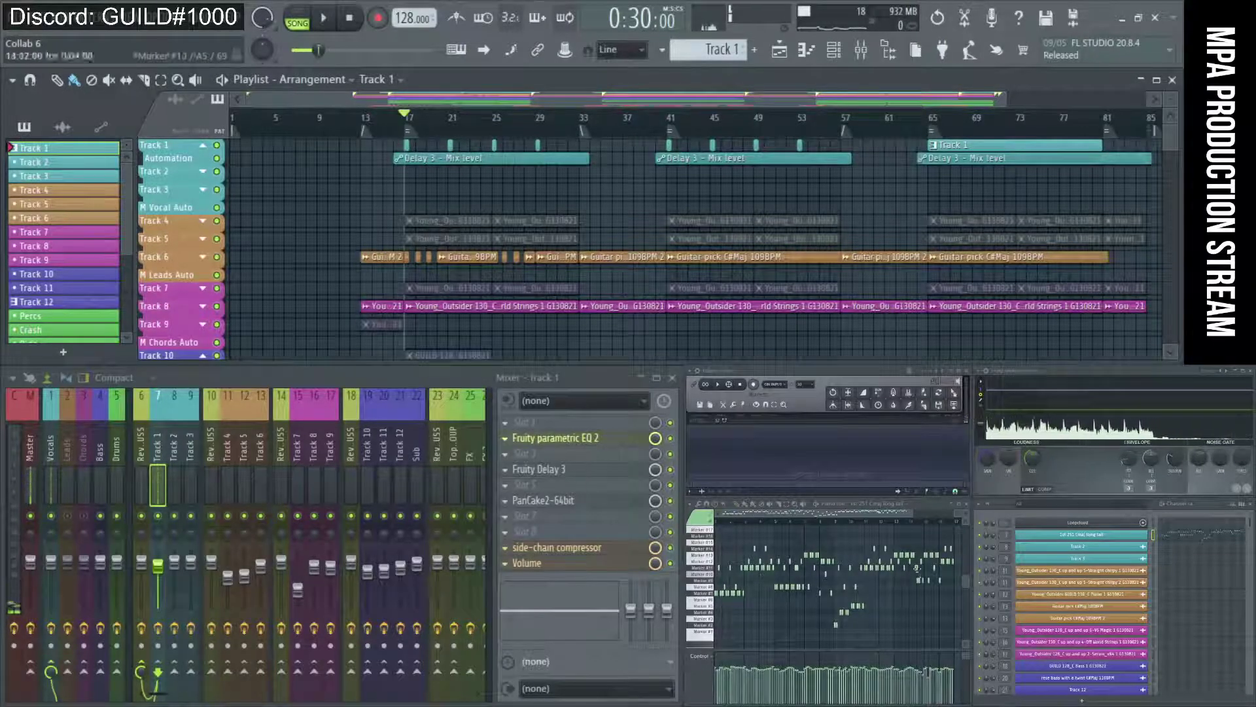
# Replay the opening of bar 17 while checking the first notes of the Track 1 pattern in the Piano roll
pyautogui.click(861, 602)
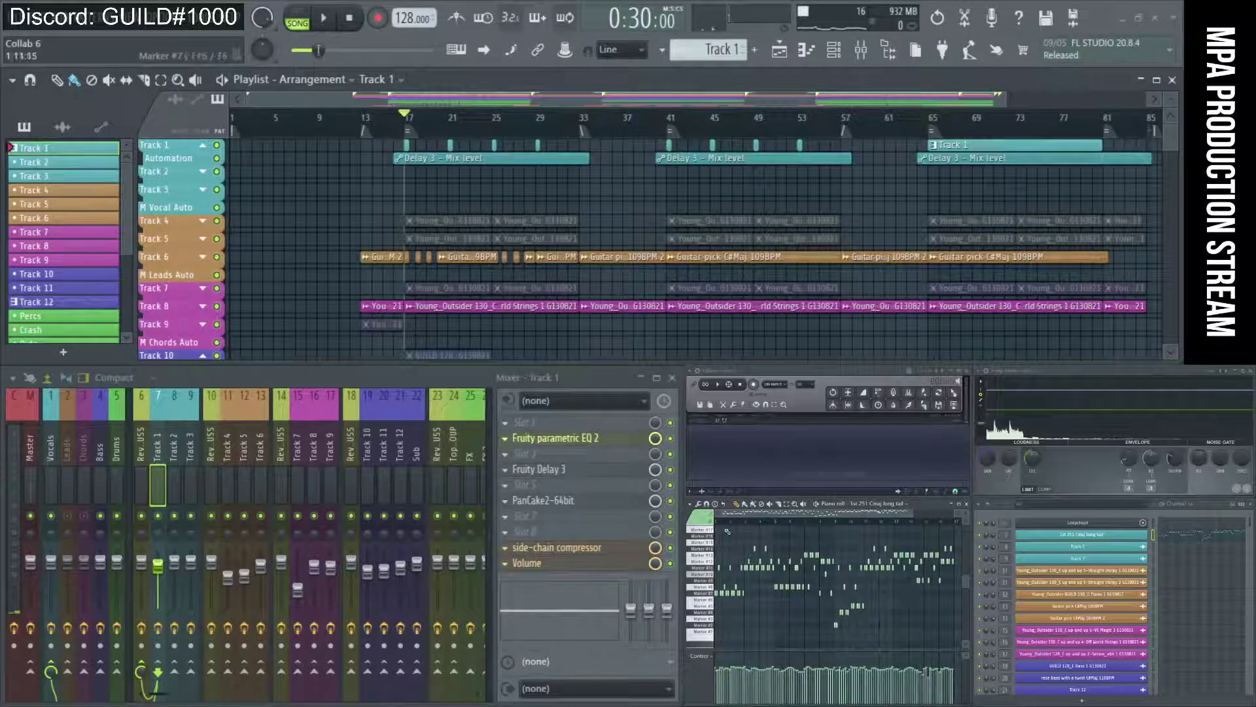
pyautogui.press('space')
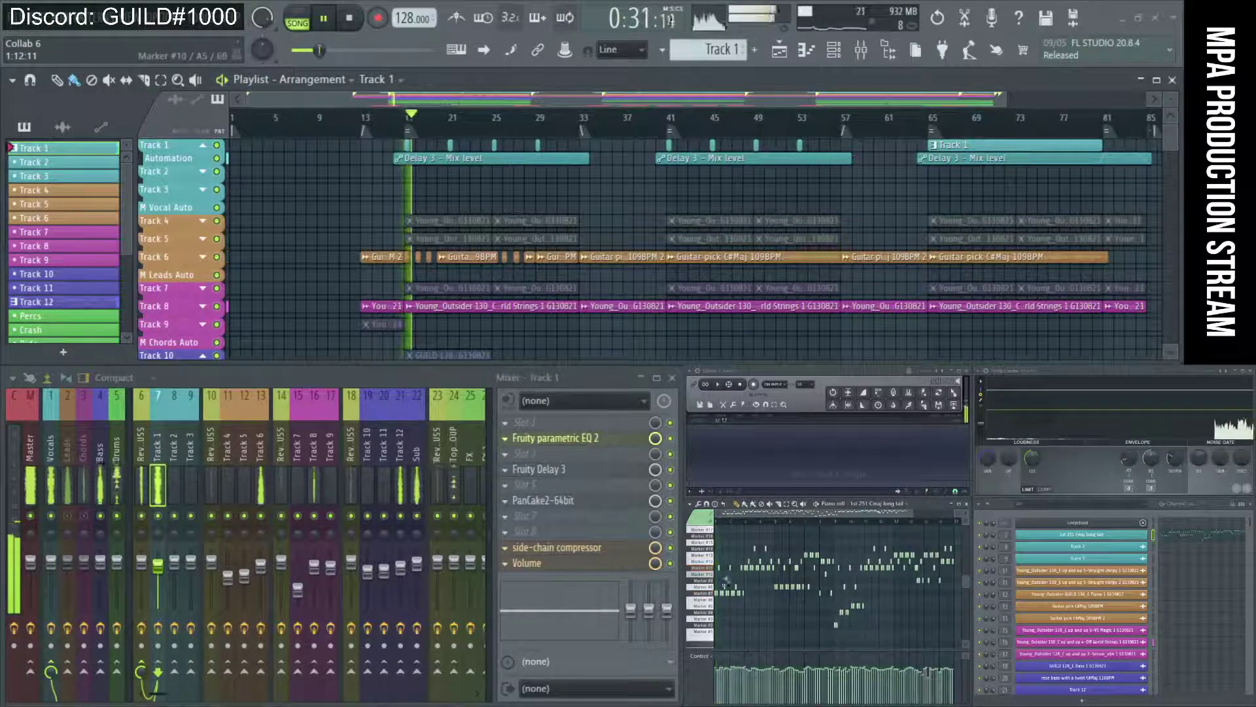
pyautogui.press('space')
# Play the song from bar 65 and examine the Track 1 pattern's notes around its bars 3 and 4
pyautogui.scroll(3, 718, 607)
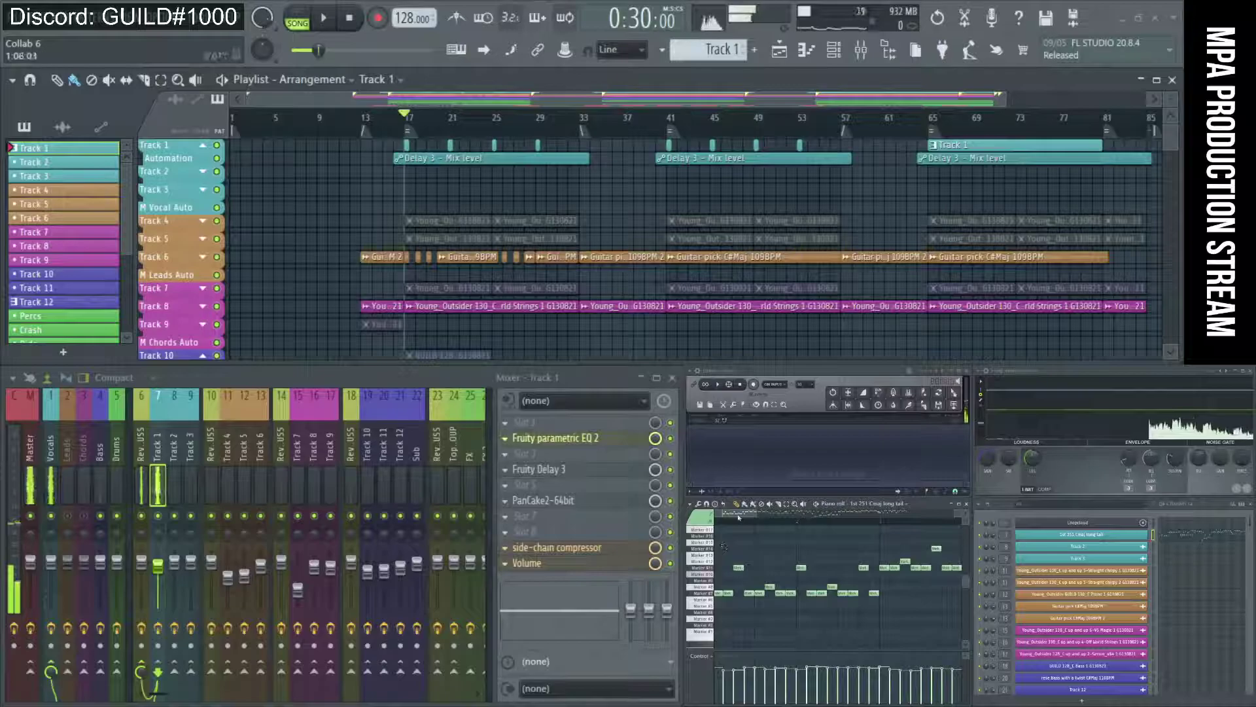
pyautogui.scroll(-3, 752, 543)
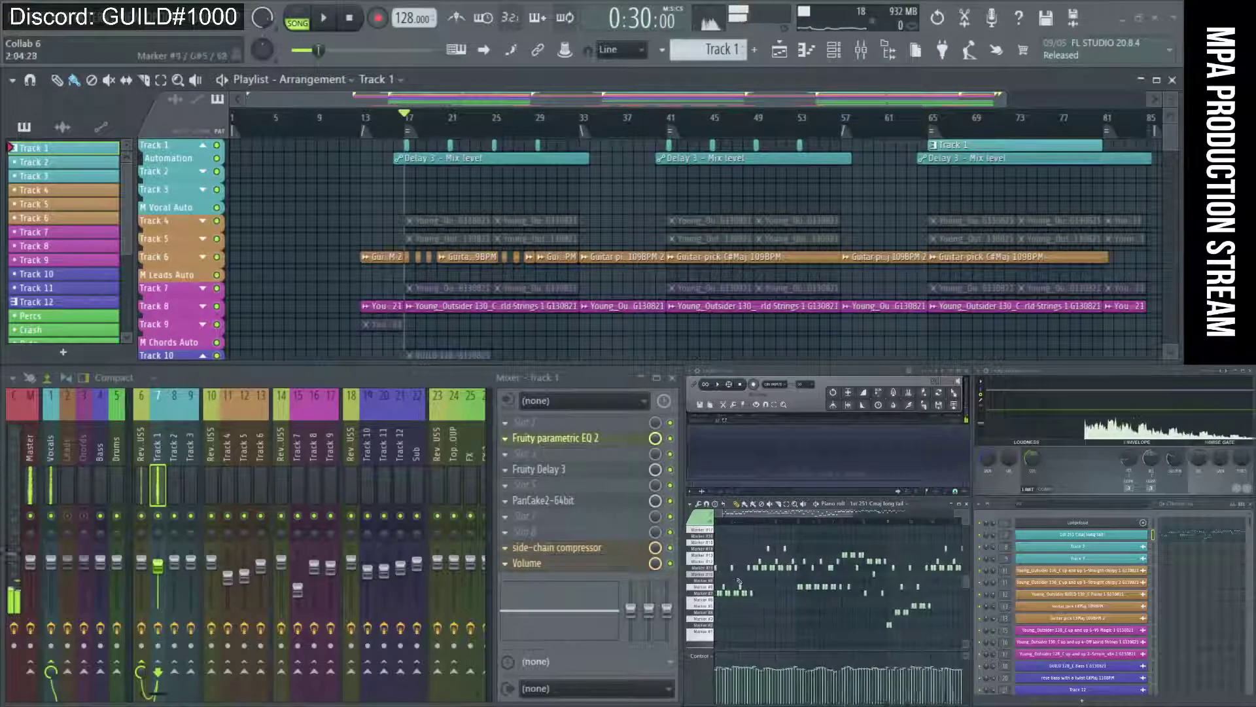
pyautogui.scroll(3, 751, 580)
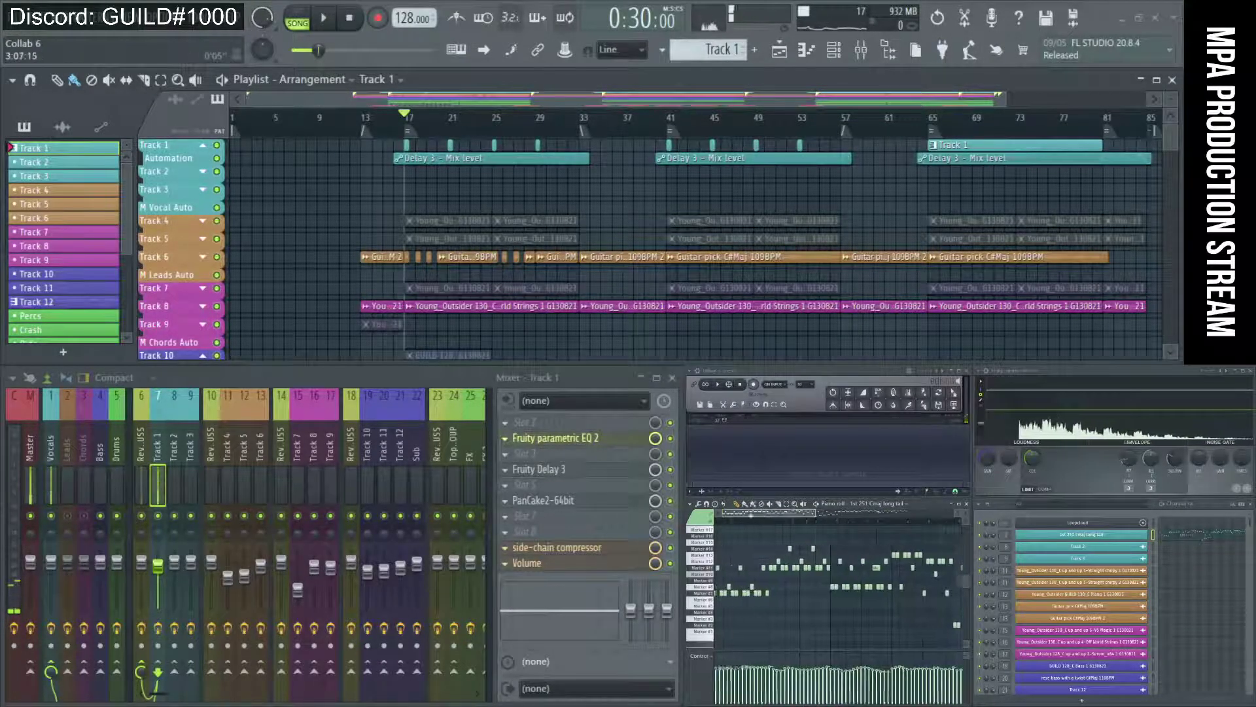
pyautogui.click(942, 125)
pyautogui.press('space')
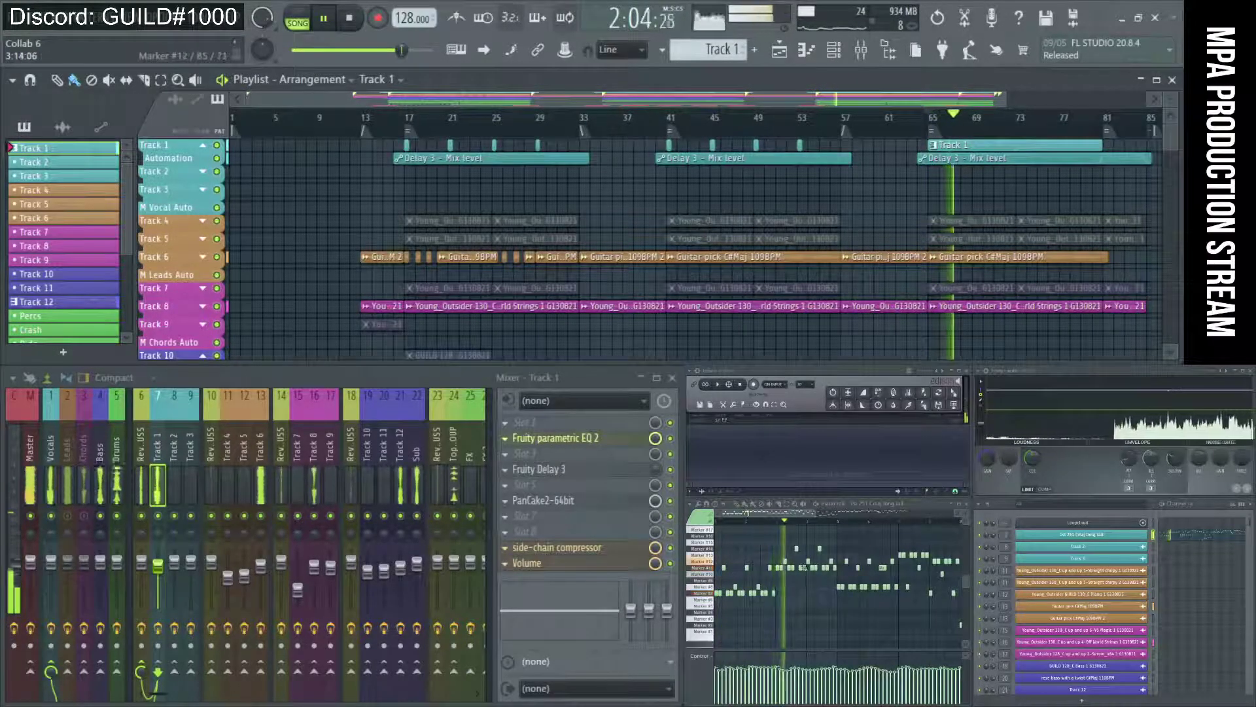
pyautogui.press('space')
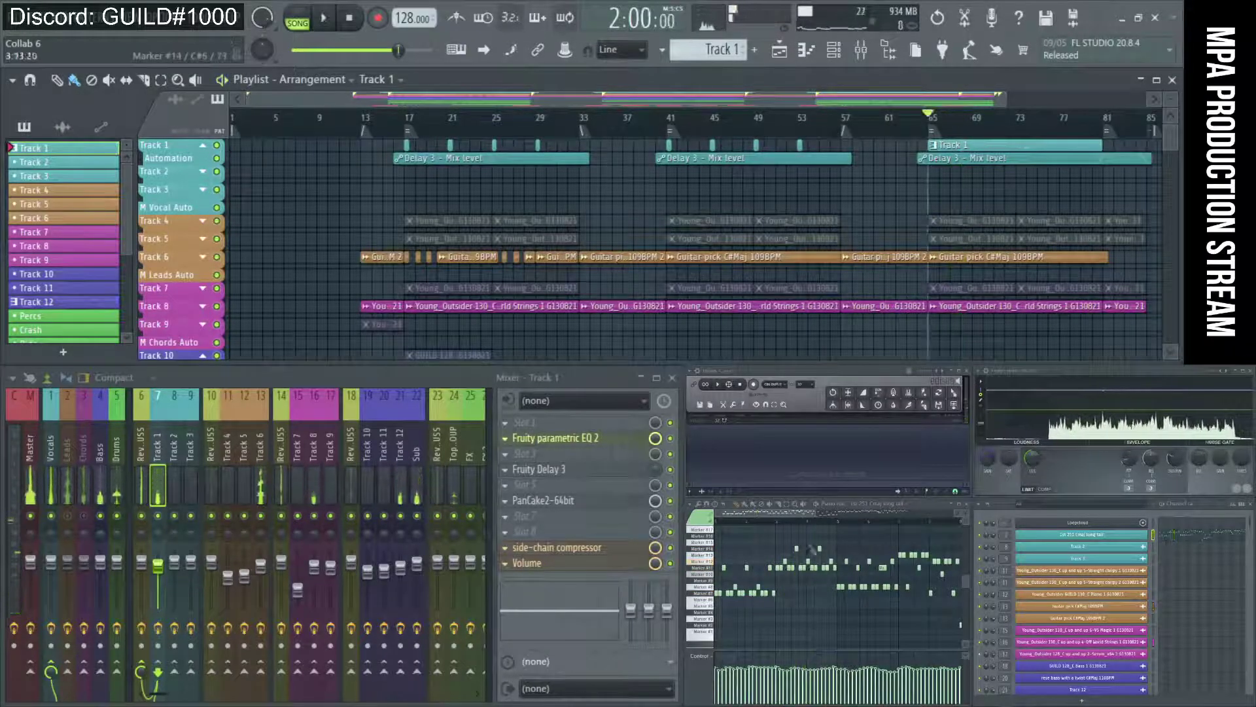
# Adjust the high melody notes in bars 3 and 4 of the Track 1 pattern, saving the project and auditioning from song bar 67
pyautogui.scroll(2, 802, 573)
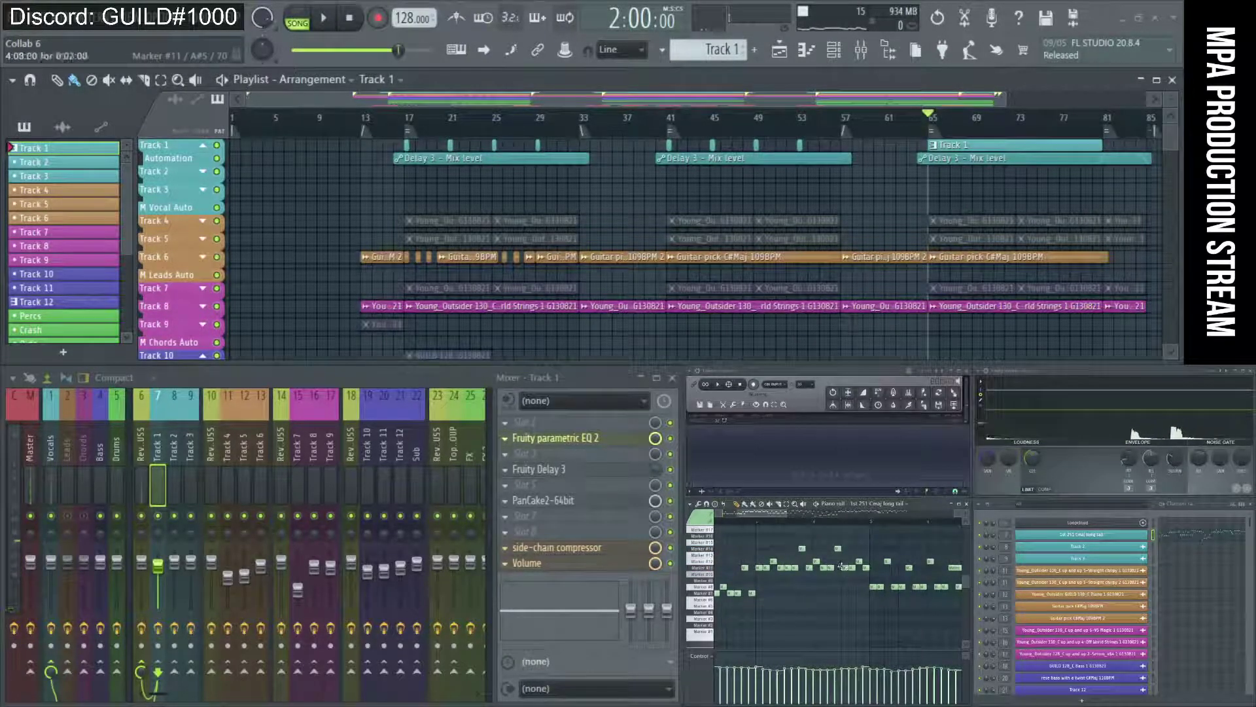
pyautogui.press('space')
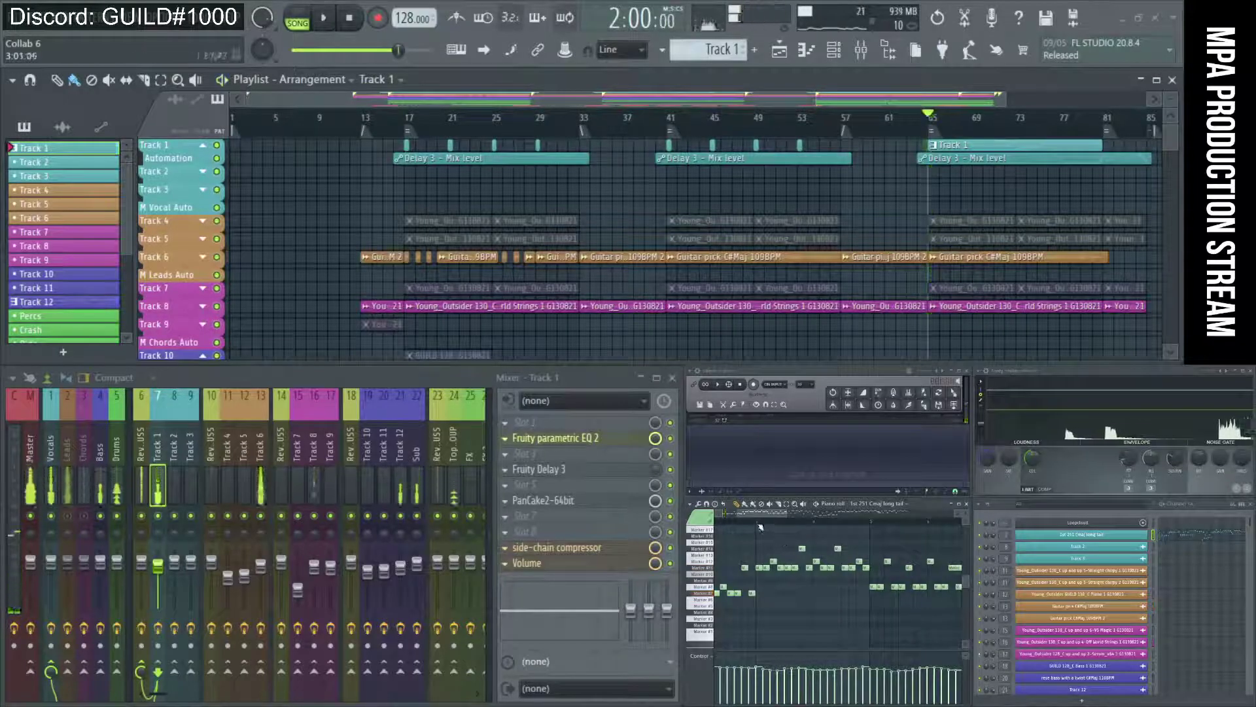
pyautogui.hotkey('ctrl', 's')
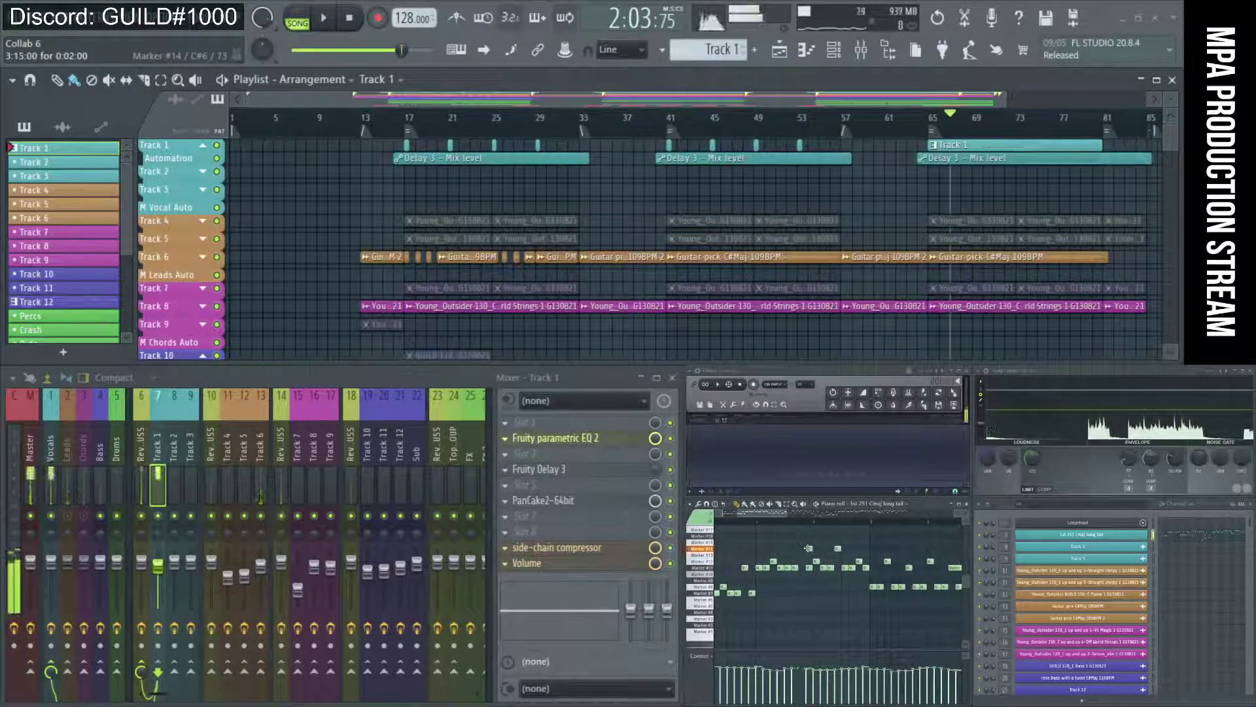
pyautogui.press('space')
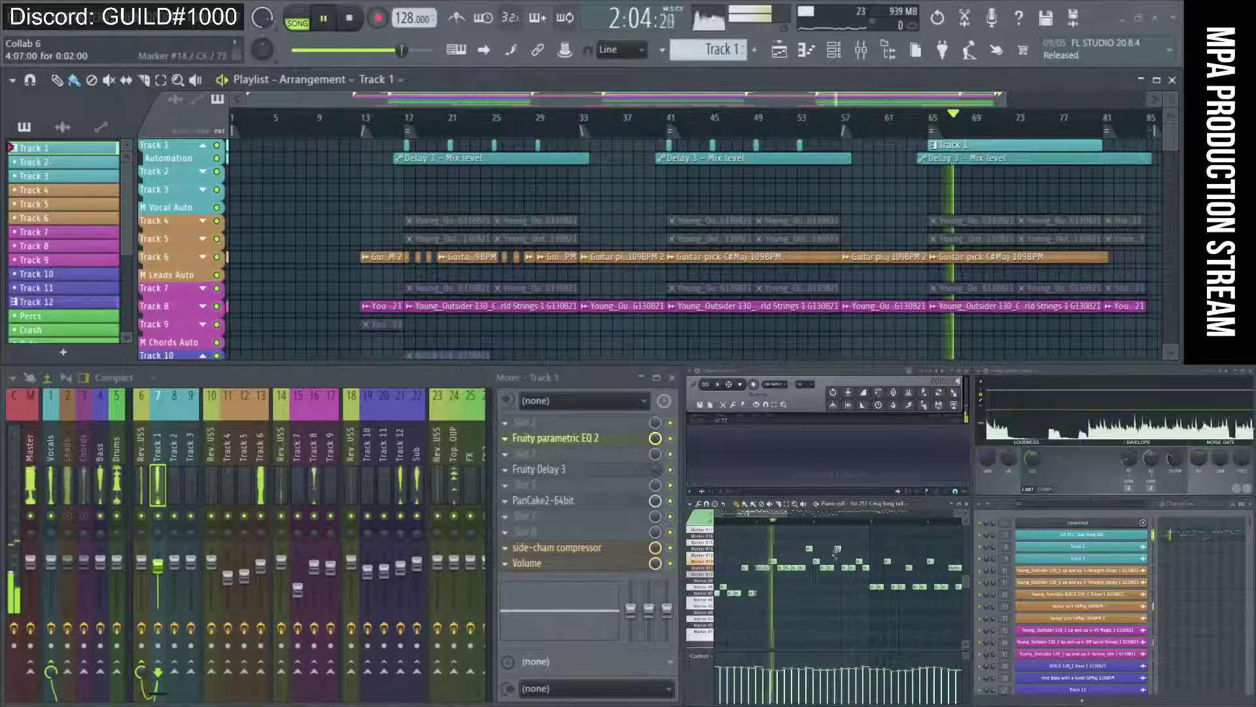
pyautogui.press('space')
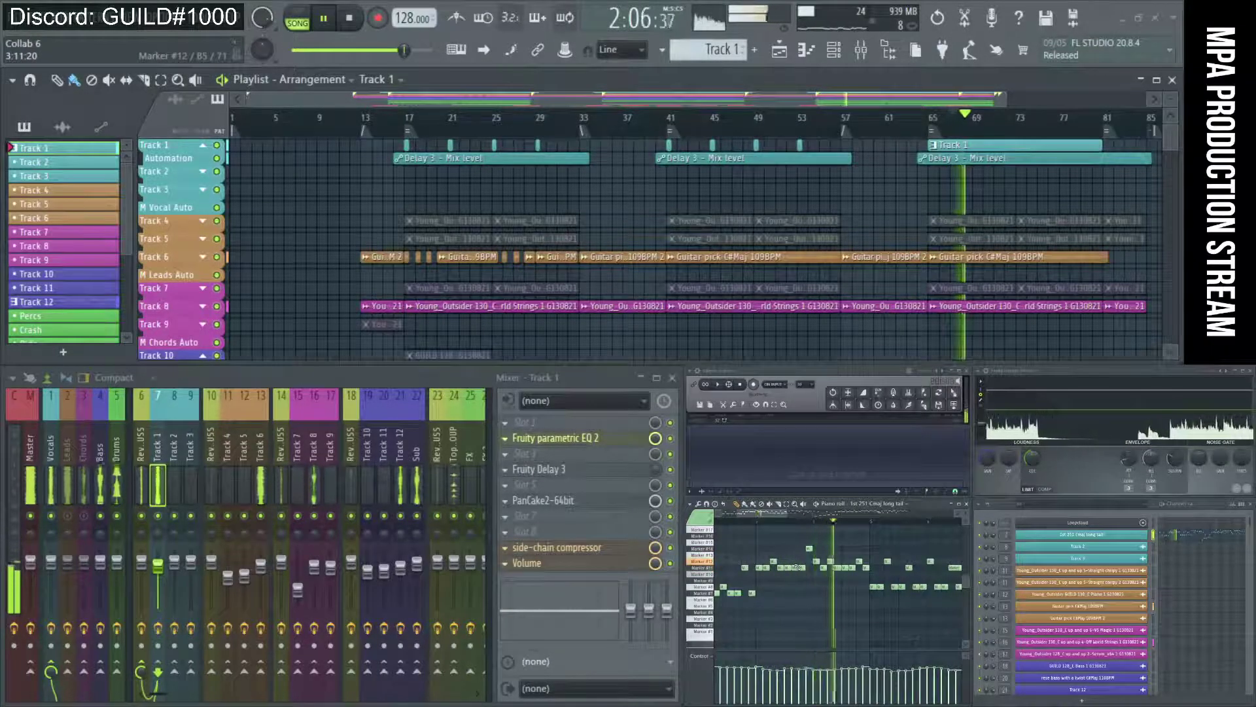
pyautogui.press('space')
pyautogui.press('space')
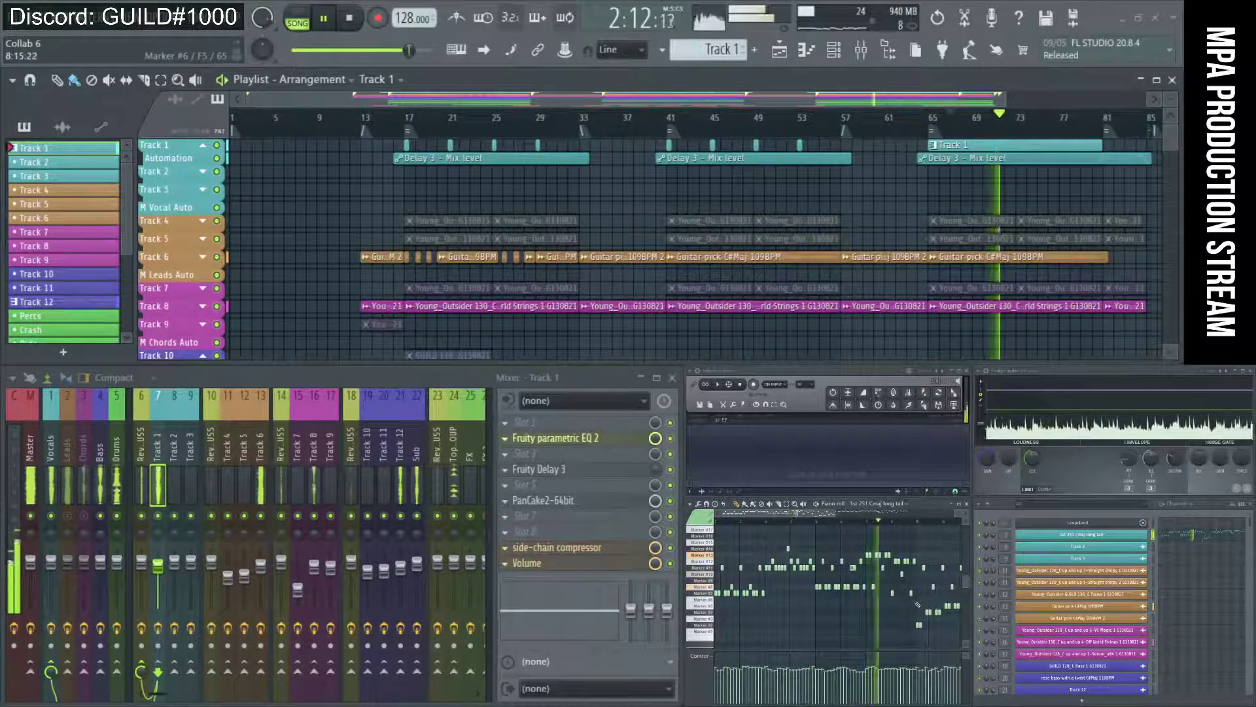
# Replay from song bar 67, then layer a higher copy of the short phrase in bar 7 of the Track 1 pattern
pyautogui.click(764, 521)
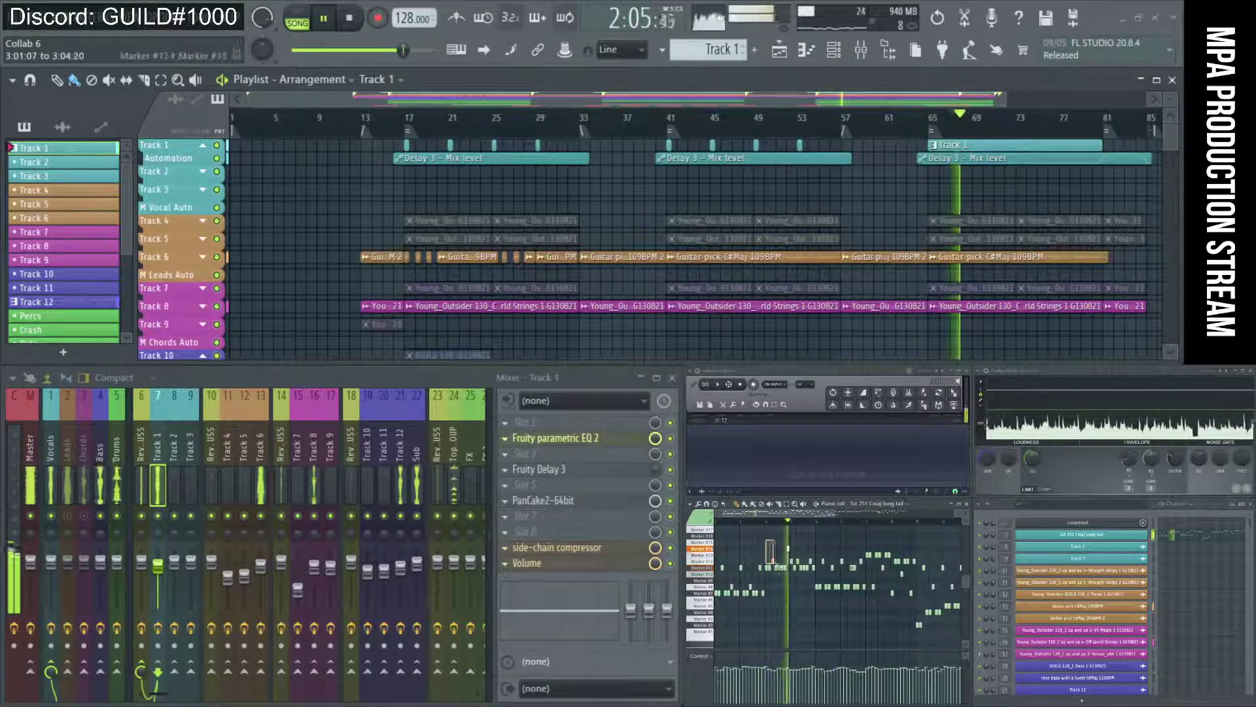
pyautogui.press('space')
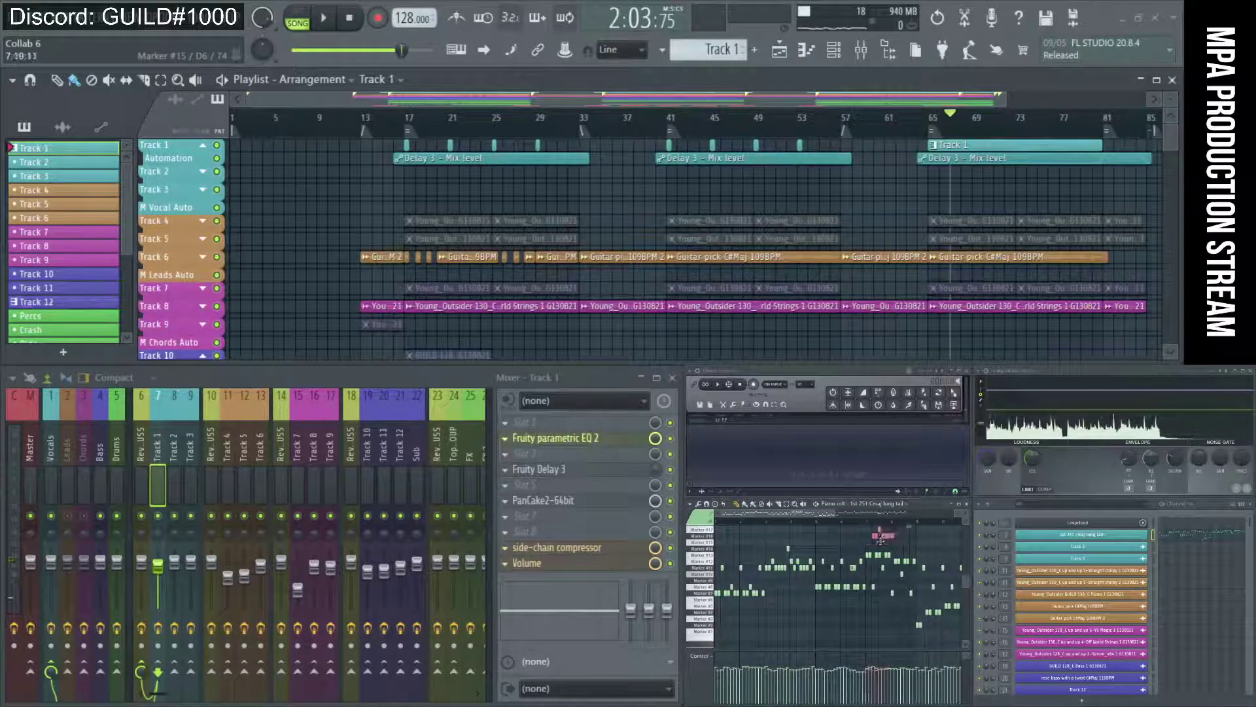
pyautogui.scroll(3, 890, 585)
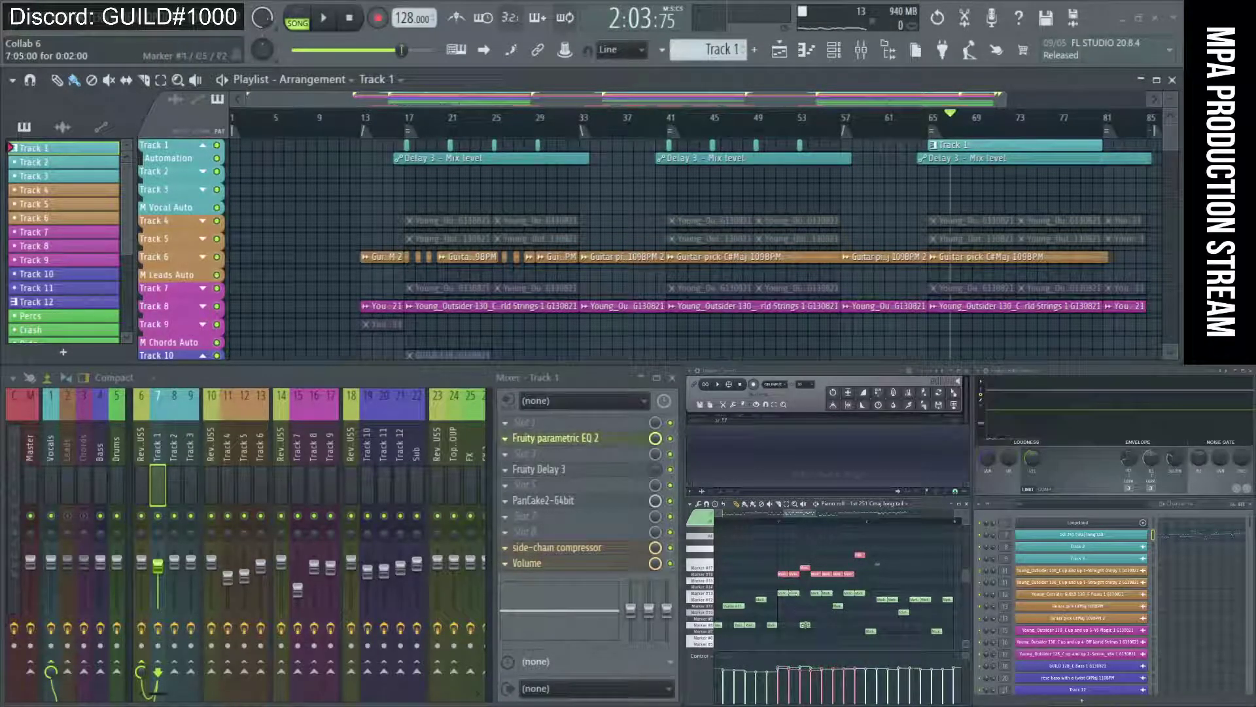
pyautogui.click(836, 605)
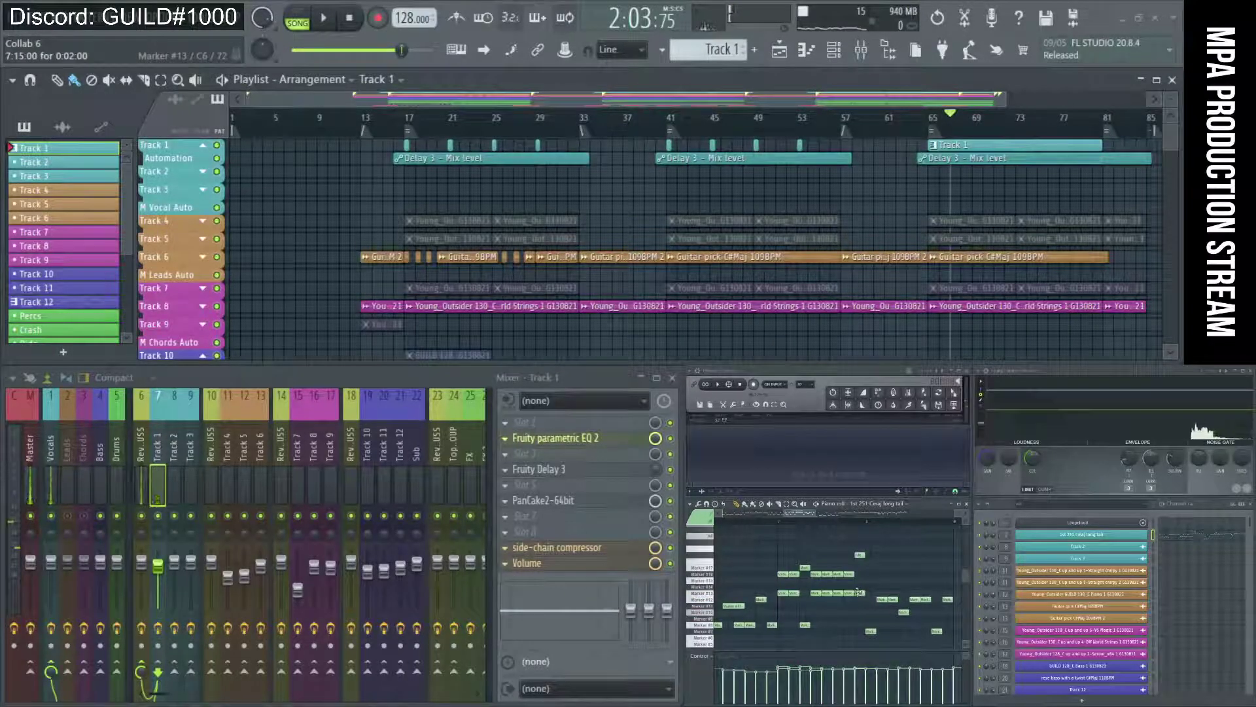
# Remove the higher layered phrase from bar 7 of the Track 1 pattern and play the song from bar 71
pyautogui.scroll(-1, 857, 596)
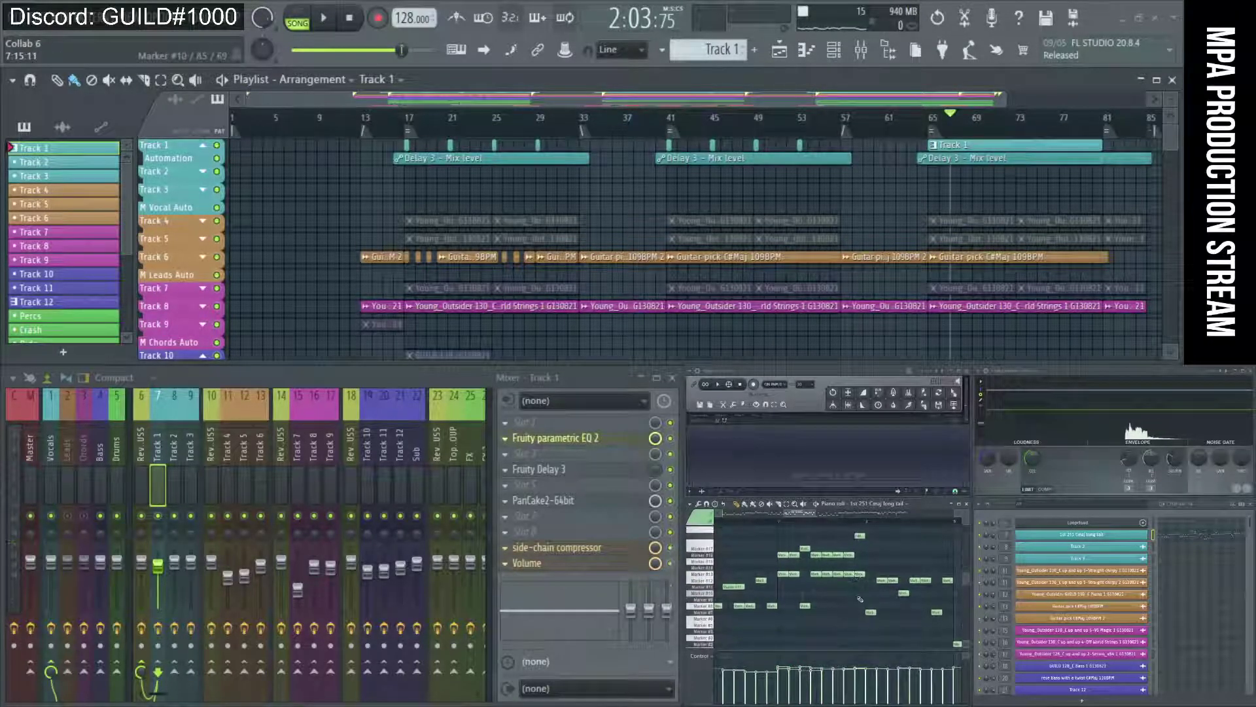
pyautogui.moveTo(860, 574)
pyautogui.mouseDown()
pyautogui.moveTo(859, 606)
pyautogui.moveTo(767, 538)
pyautogui.mouseUp()
pyautogui.scroll(1, 868, 576)
pyautogui.scroll(-2, 823, 558)
pyautogui.scroll(-1, 823, 558)
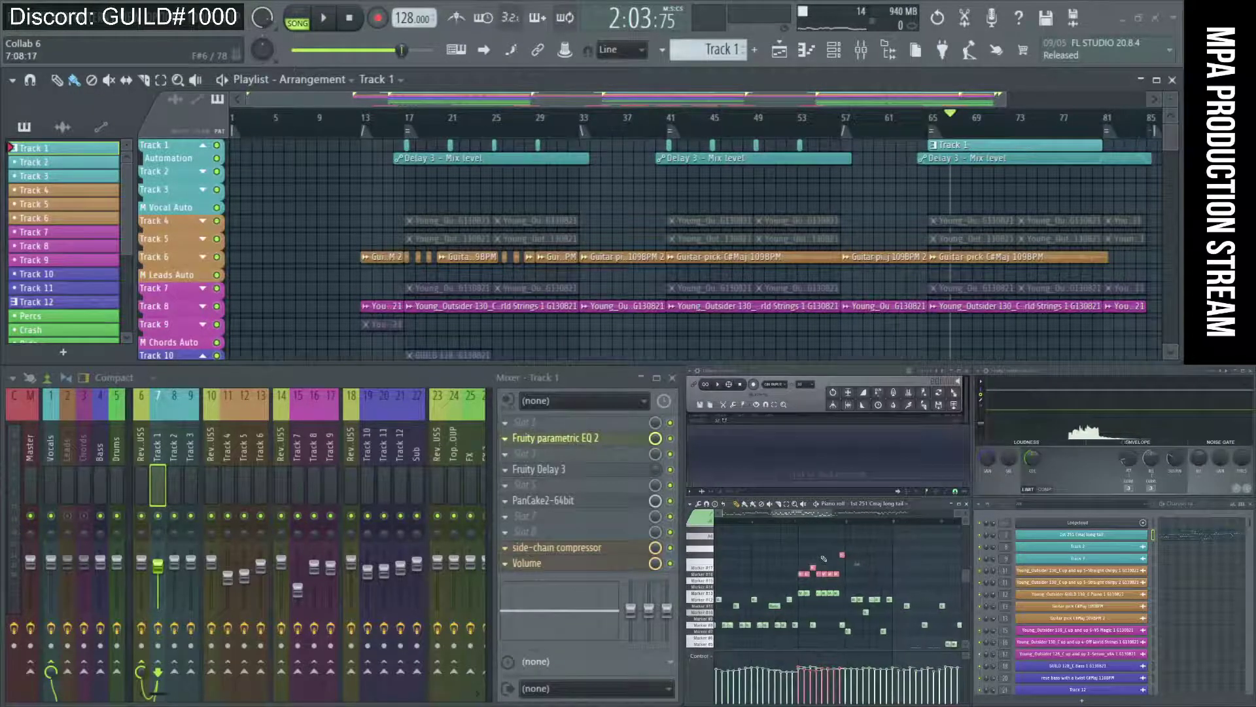
pyautogui.click(804, 522)
pyautogui.press('space')
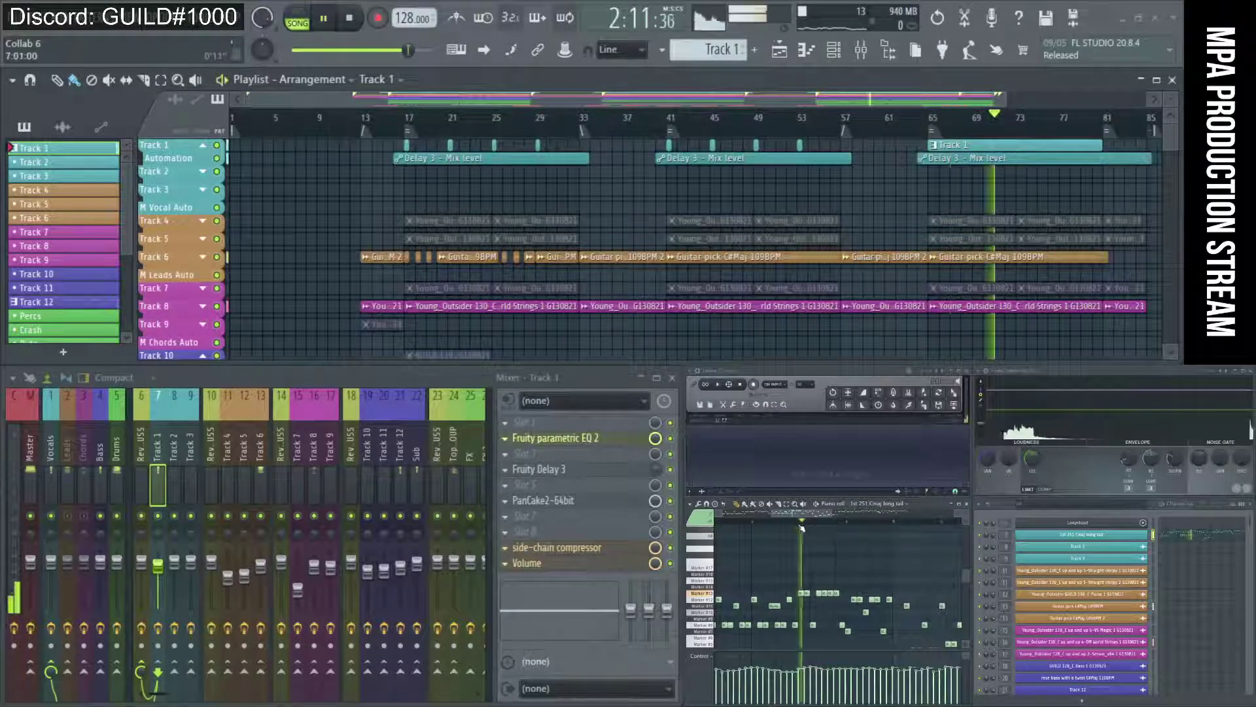
# Audition the song from bar 71 and again from bar 65 while examining the notes of the Track 1 pattern
pyautogui.scroll(-2, 861, 588)
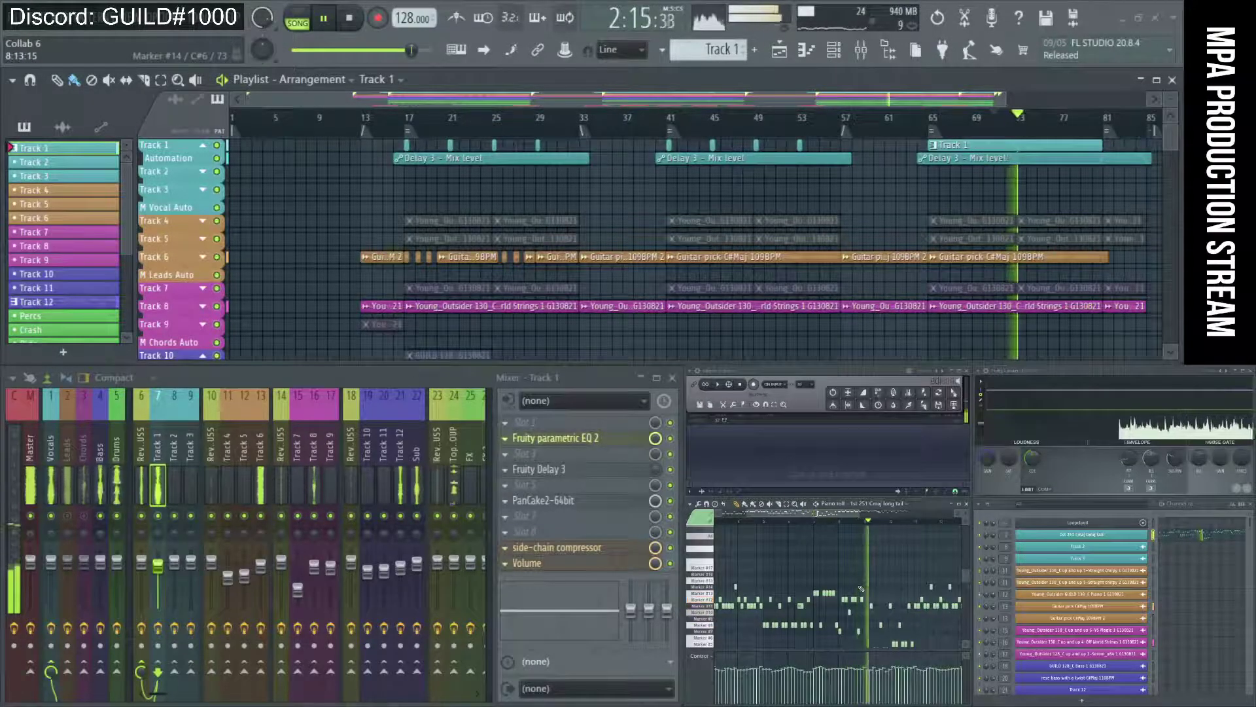
pyautogui.scroll(-1, 863, 588)
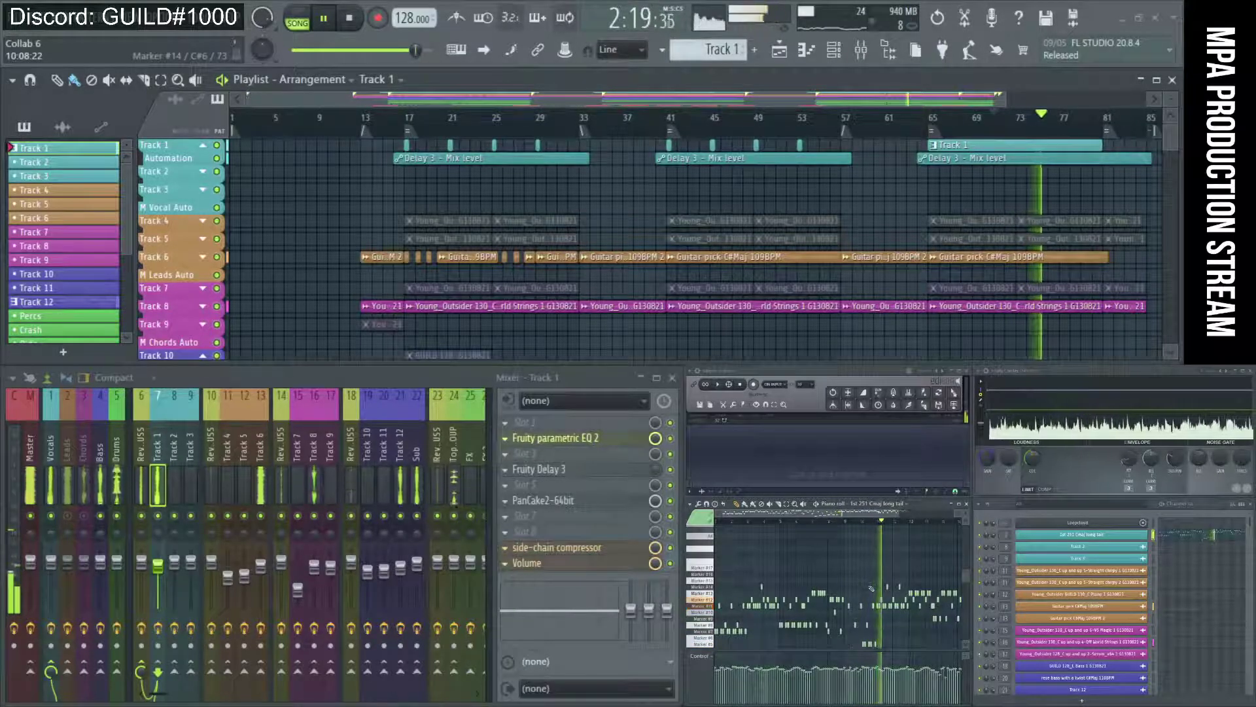
pyautogui.scroll(2, 869, 592)
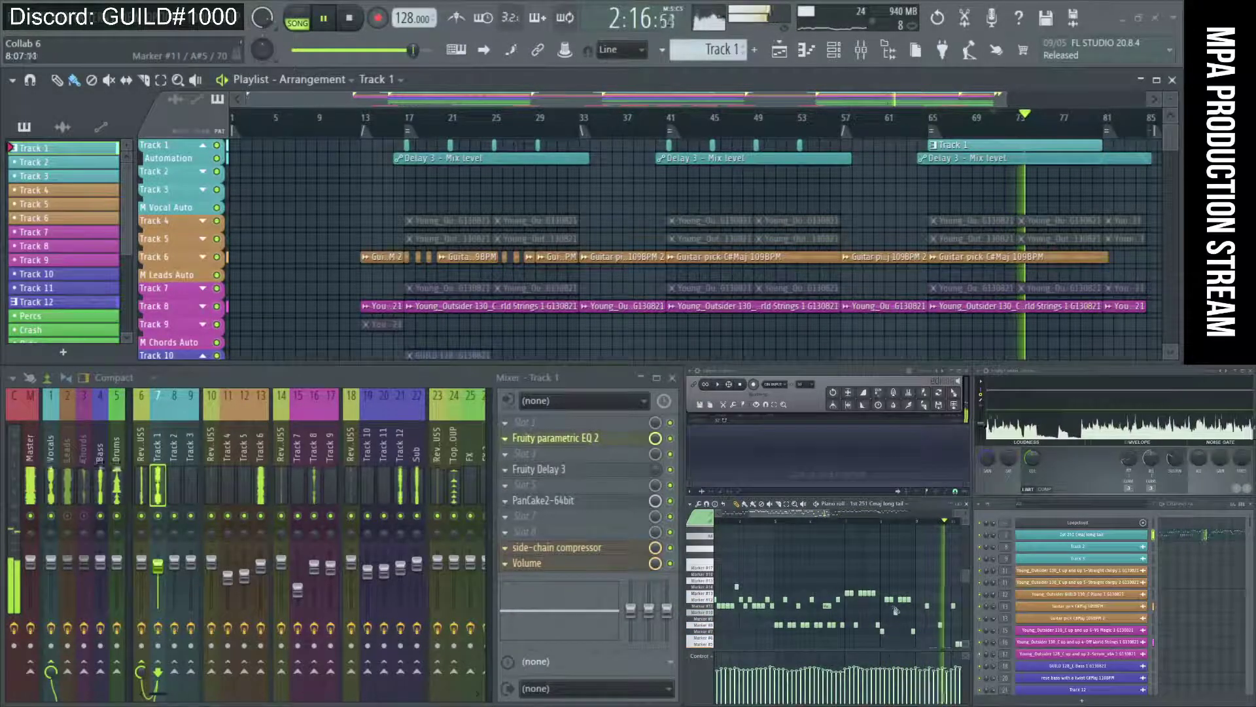
pyautogui.press('space')
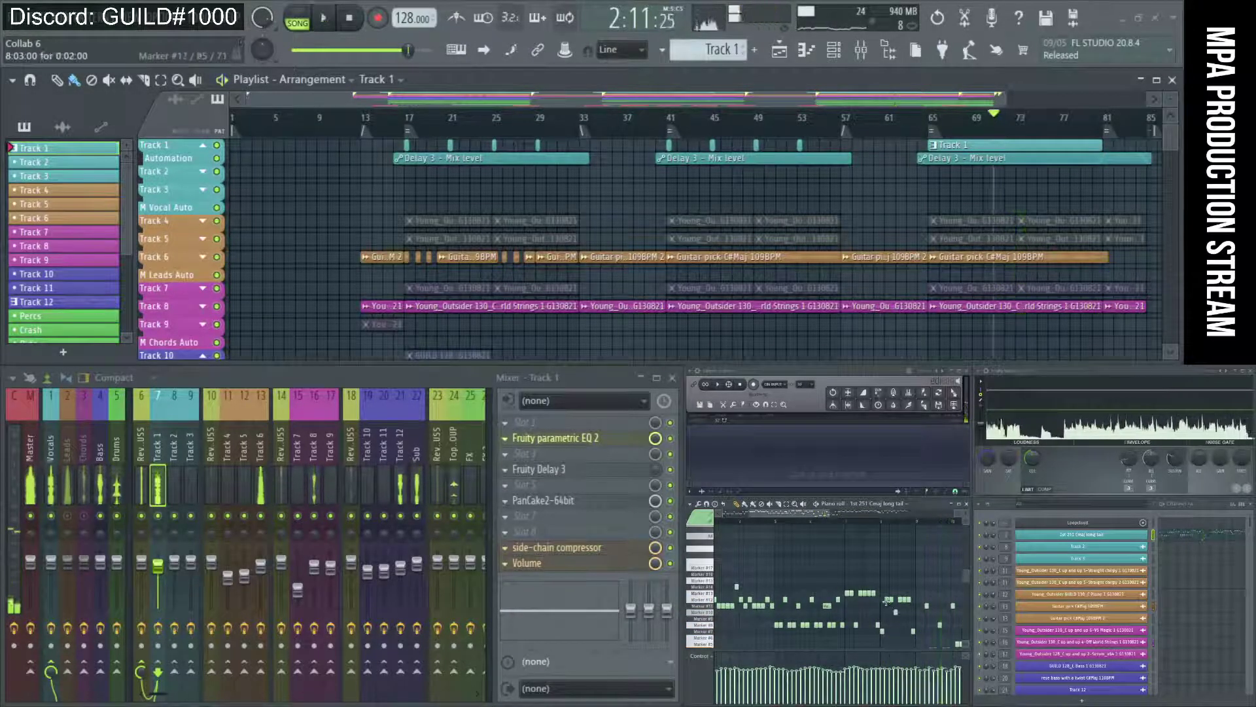
pyautogui.press('space')
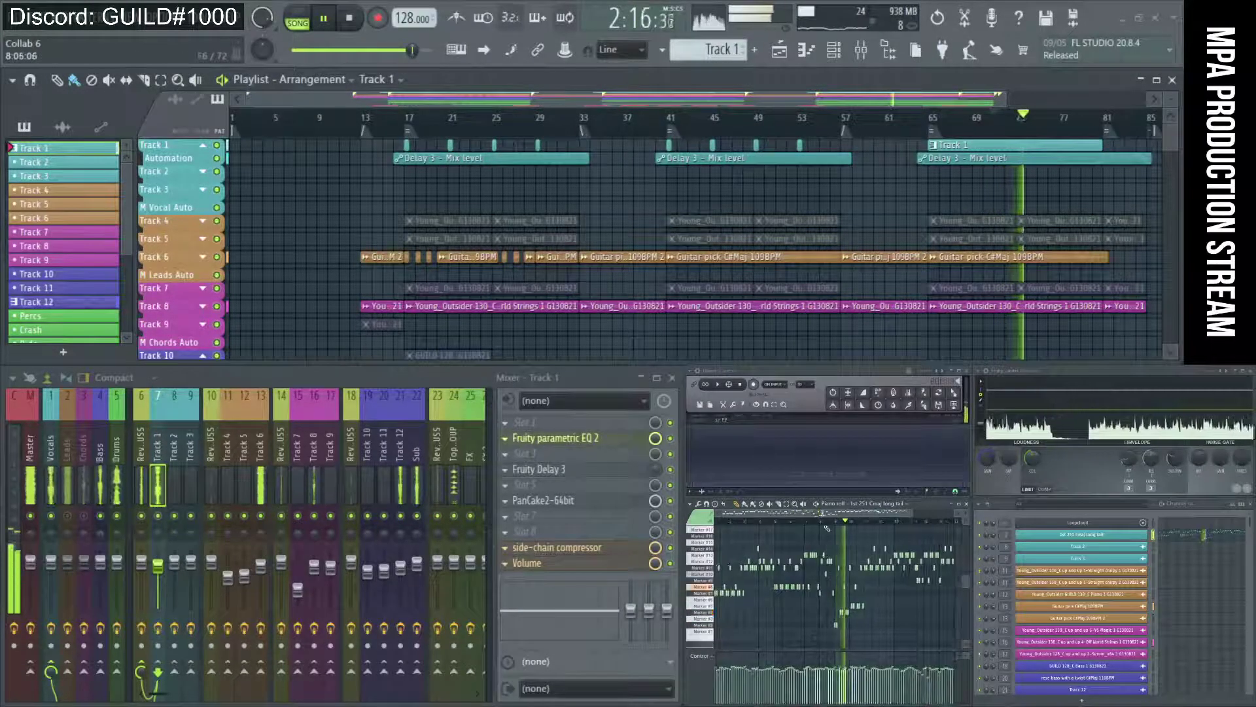
pyautogui.press('space')
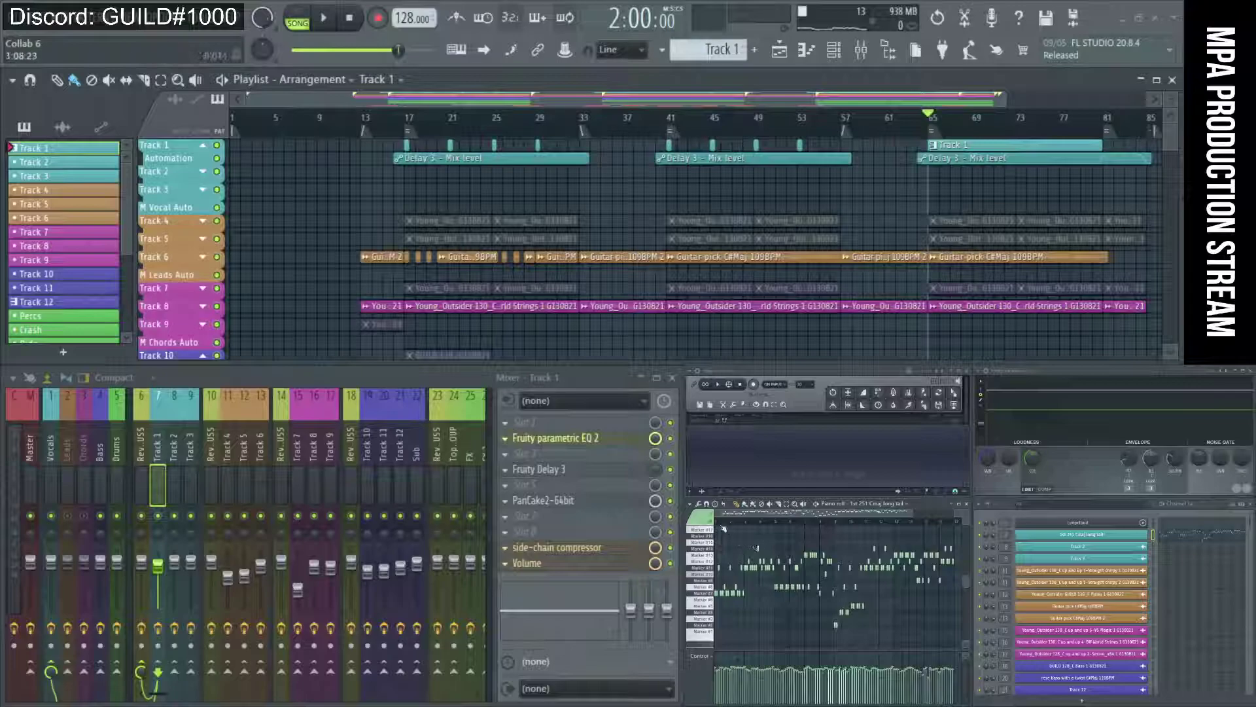
pyautogui.press('space')
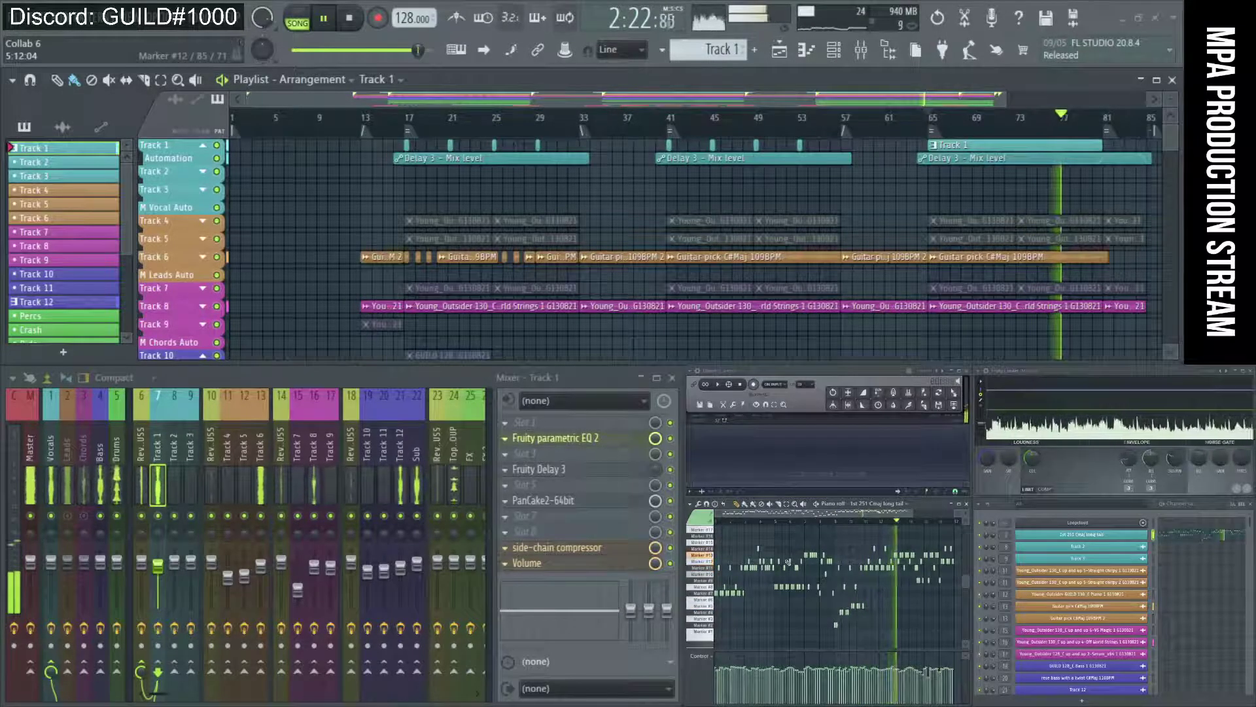
pyautogui.press('space')
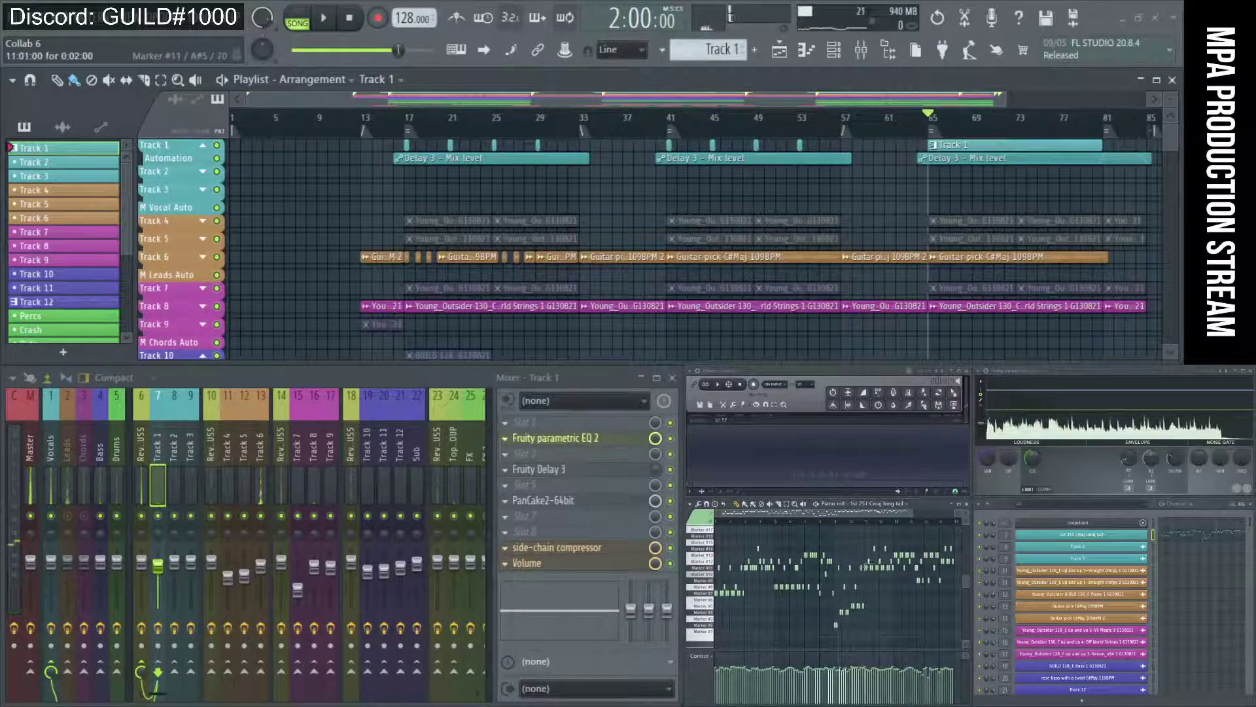
# Replace the notes in bars 11 and 12 of the Track 1 pattern with a copy of bars 3 and 4, auditioning from song bar 65
pyautogui.moveTo(893, 577); pyautogui.dragTo(869, 544)
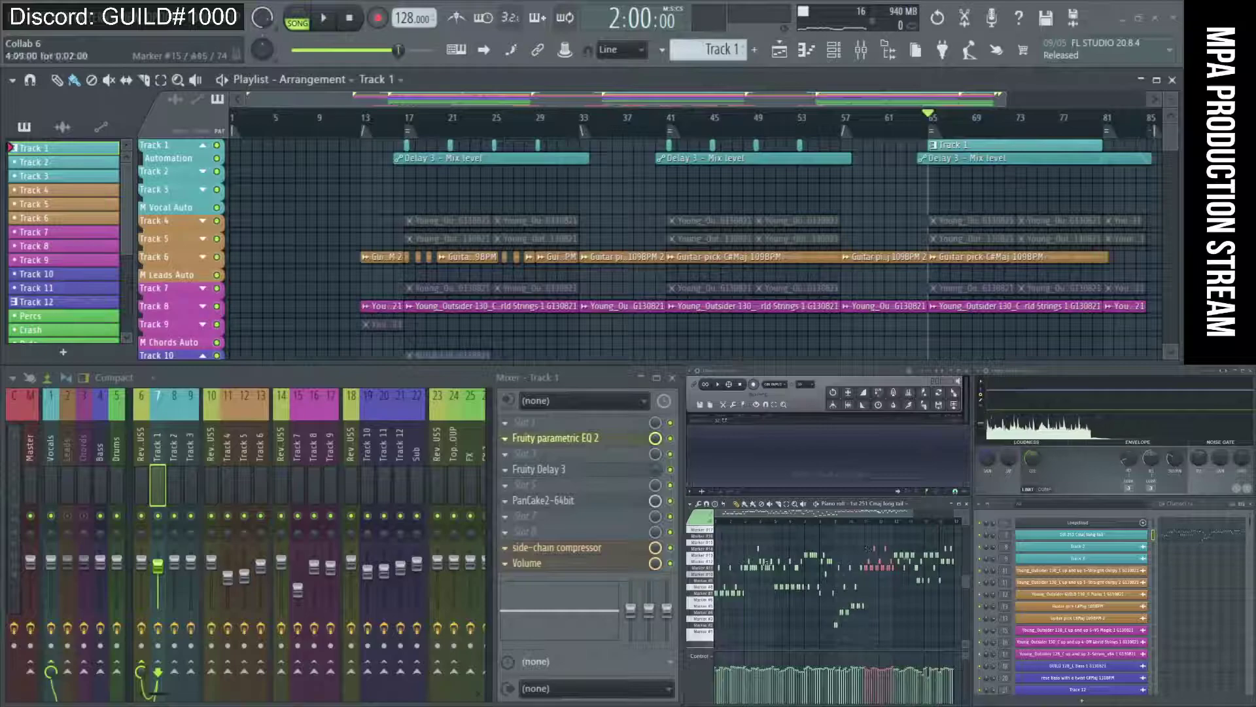
pyautogui.press('Delete')
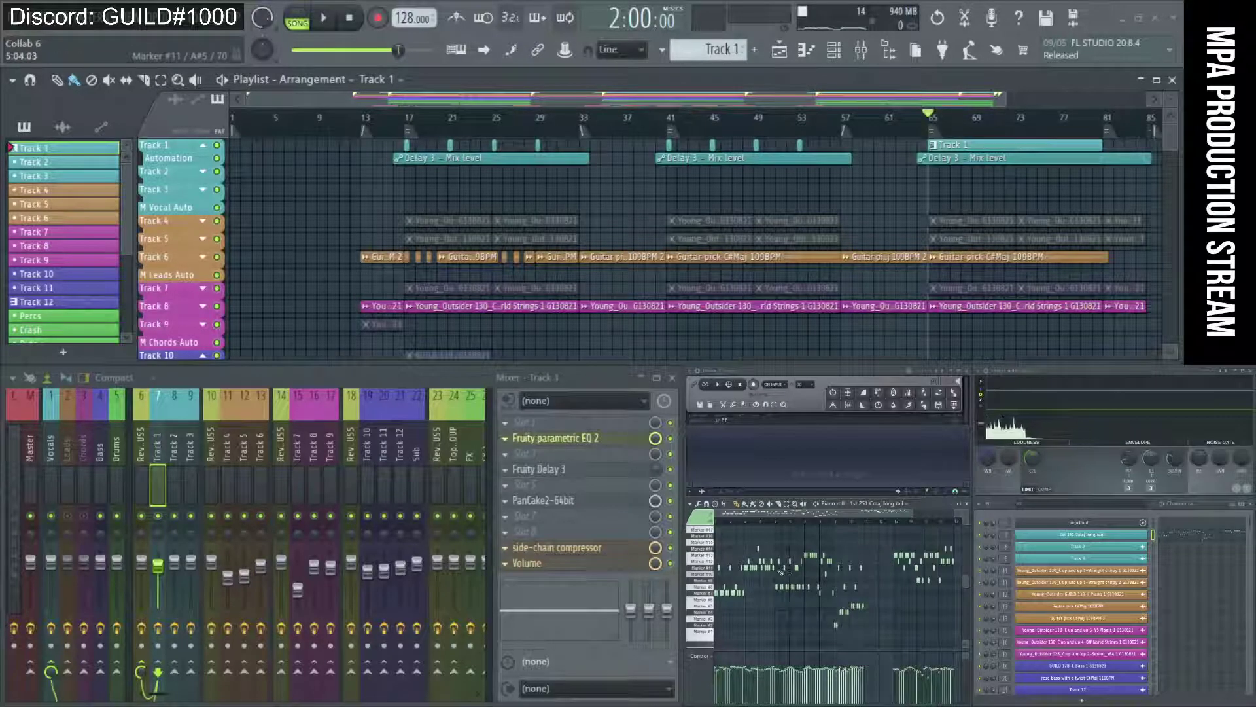
pyautogui.moveTo(774, 573); pyautogui.dragTo(743, 539)
pyautogui.click(767, 564)
pyautogui.click(756, 566)
pyautogui.moveTo(755, 568); pyautogui.dragTo(877, 568)
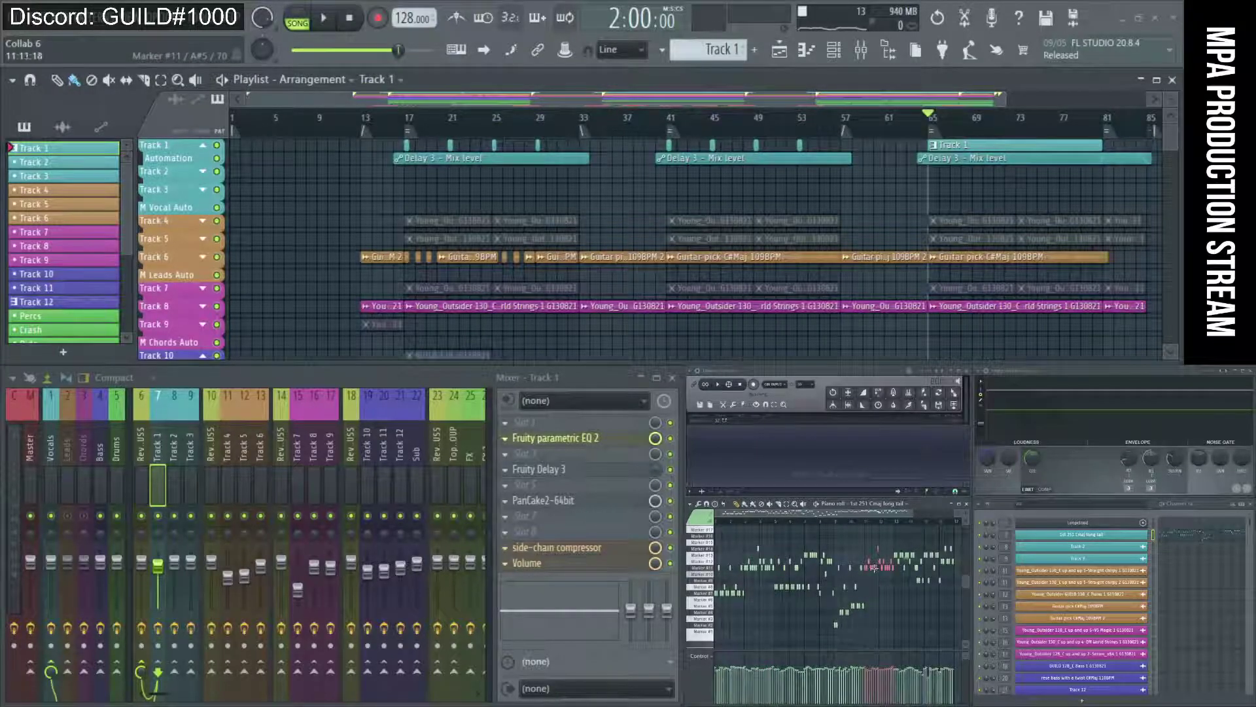
pyautogui.press('space')
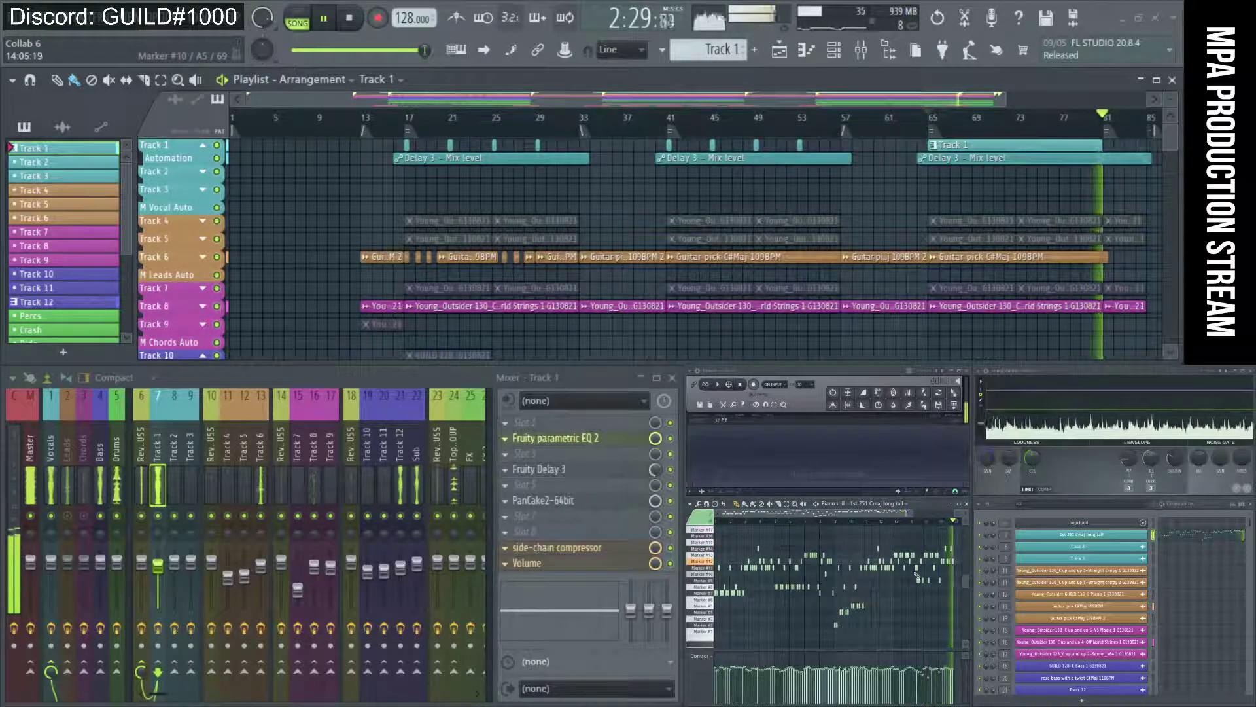
# Stop playback, set the song position to bar 17, and listen to the arrangement from there
pyautogui.press('space')
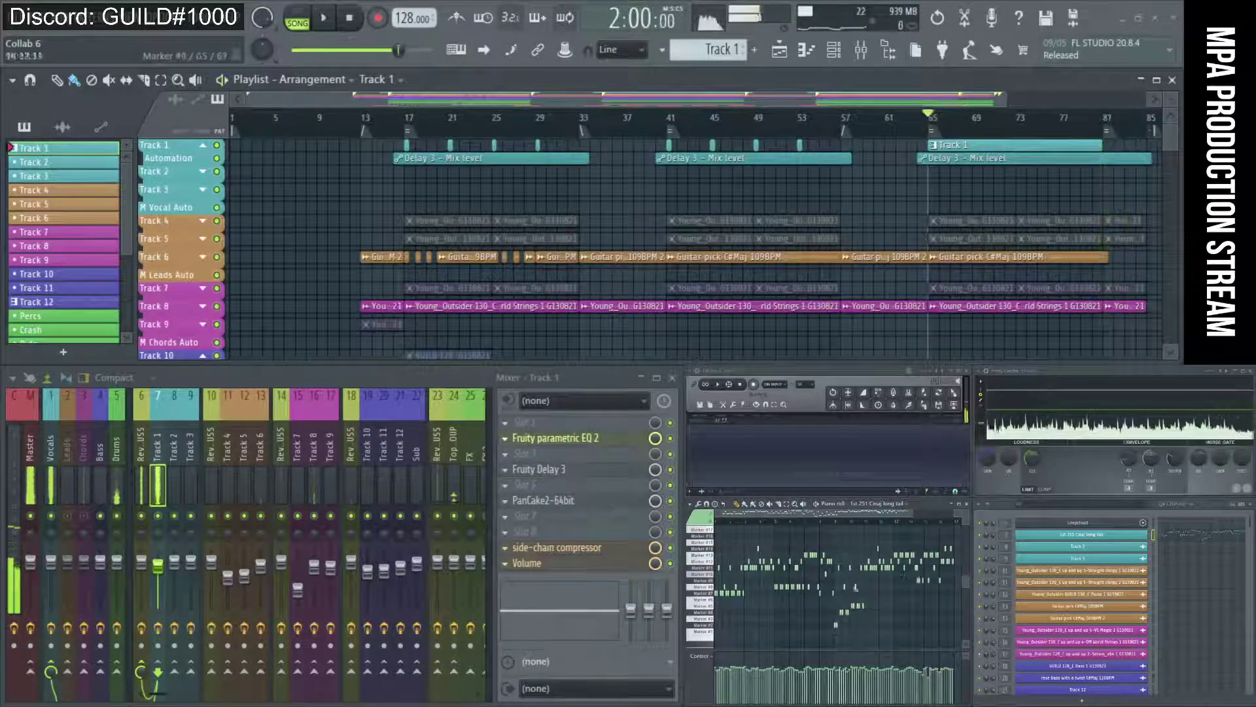
pyautogui.click(677, 128)
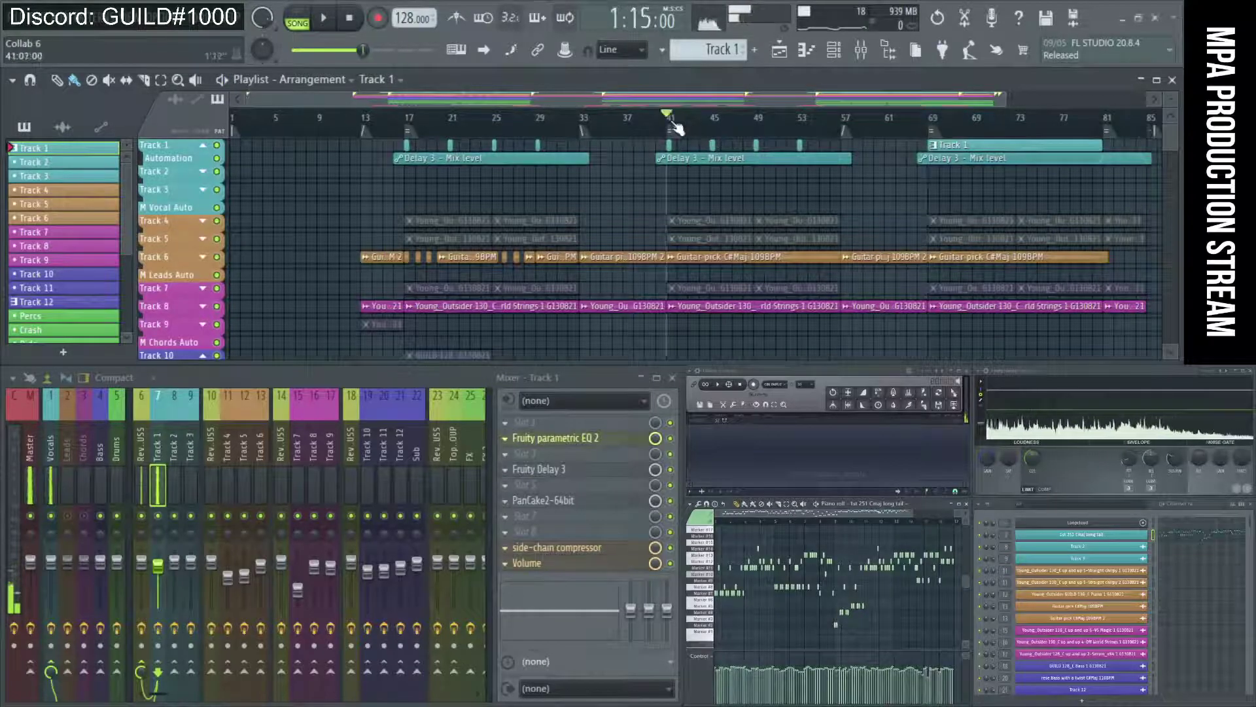
pyautogui.click(427, 128)
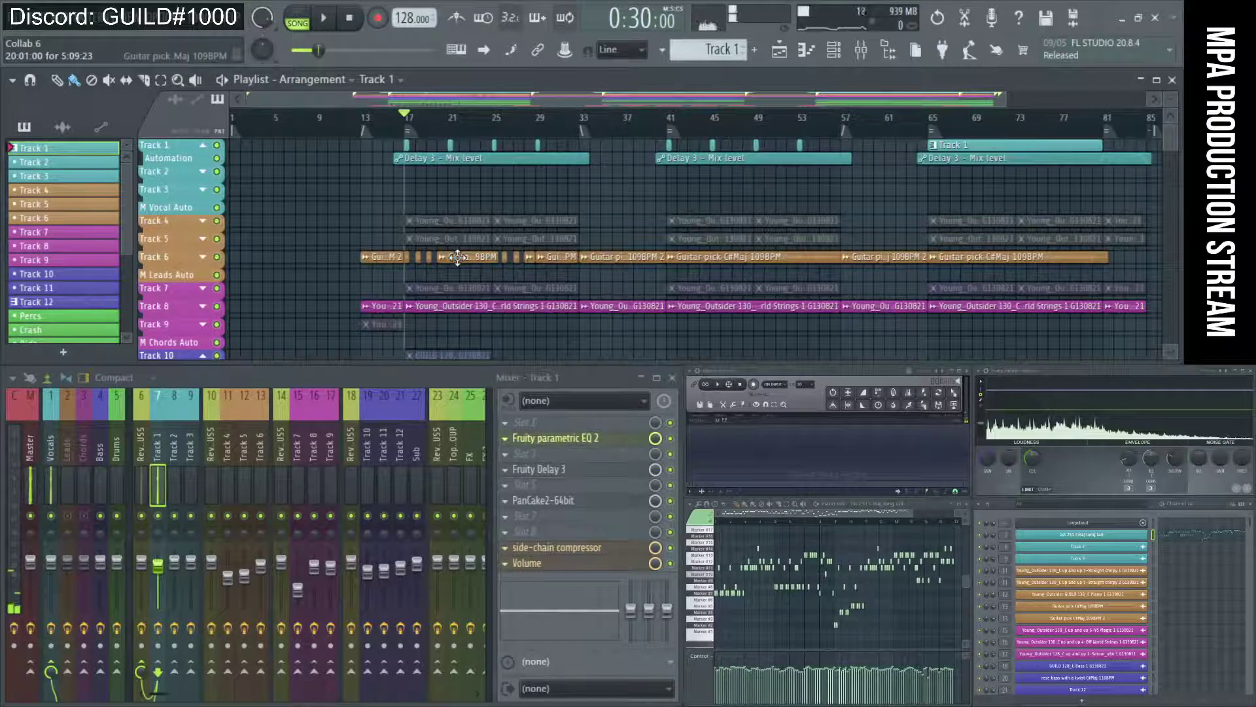
pyautogui.press('space')
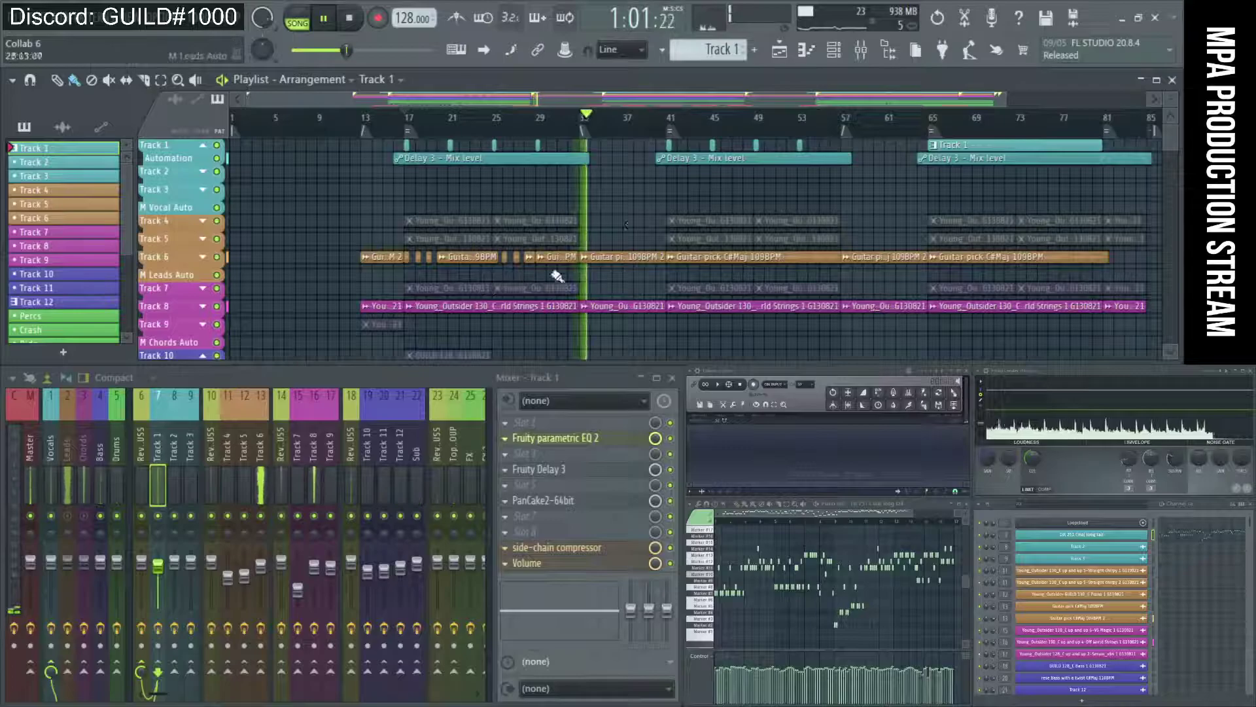
pyautogui.press('space')
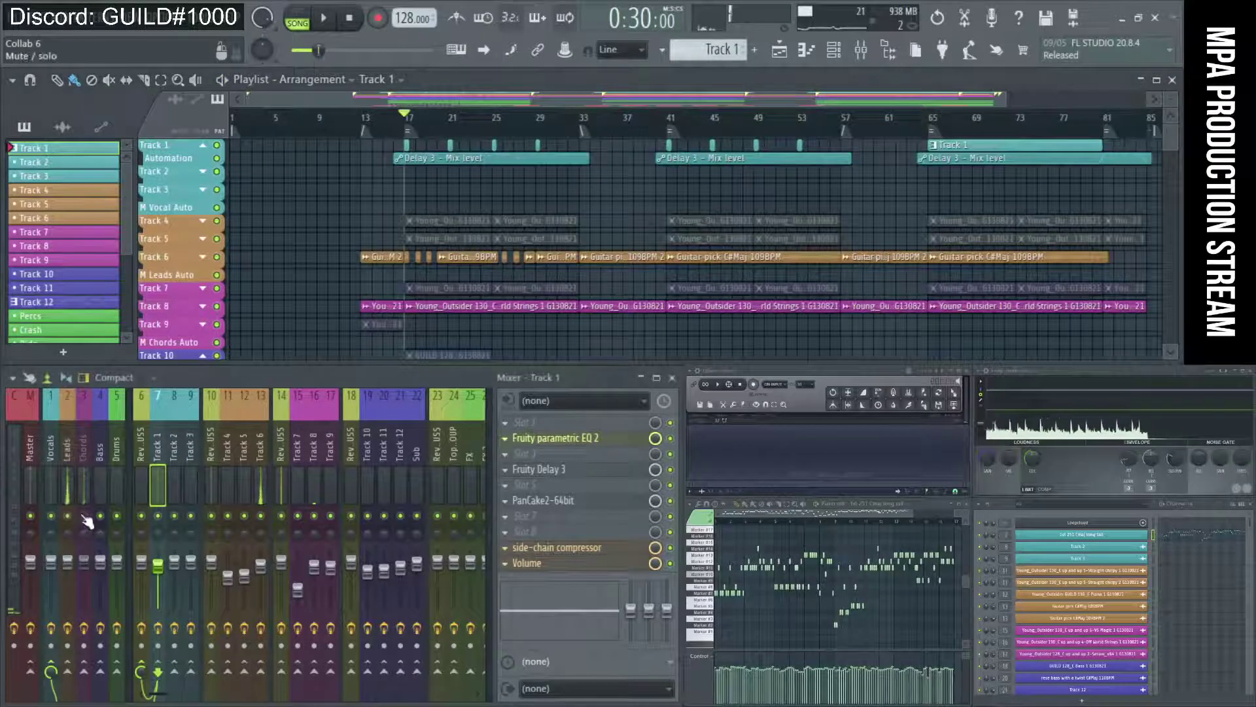
# Play the arrangement from bar 29 with the Chords bus on while viewing the bass and drum tracks, and stop playback
pyautogui.click(534, 121)
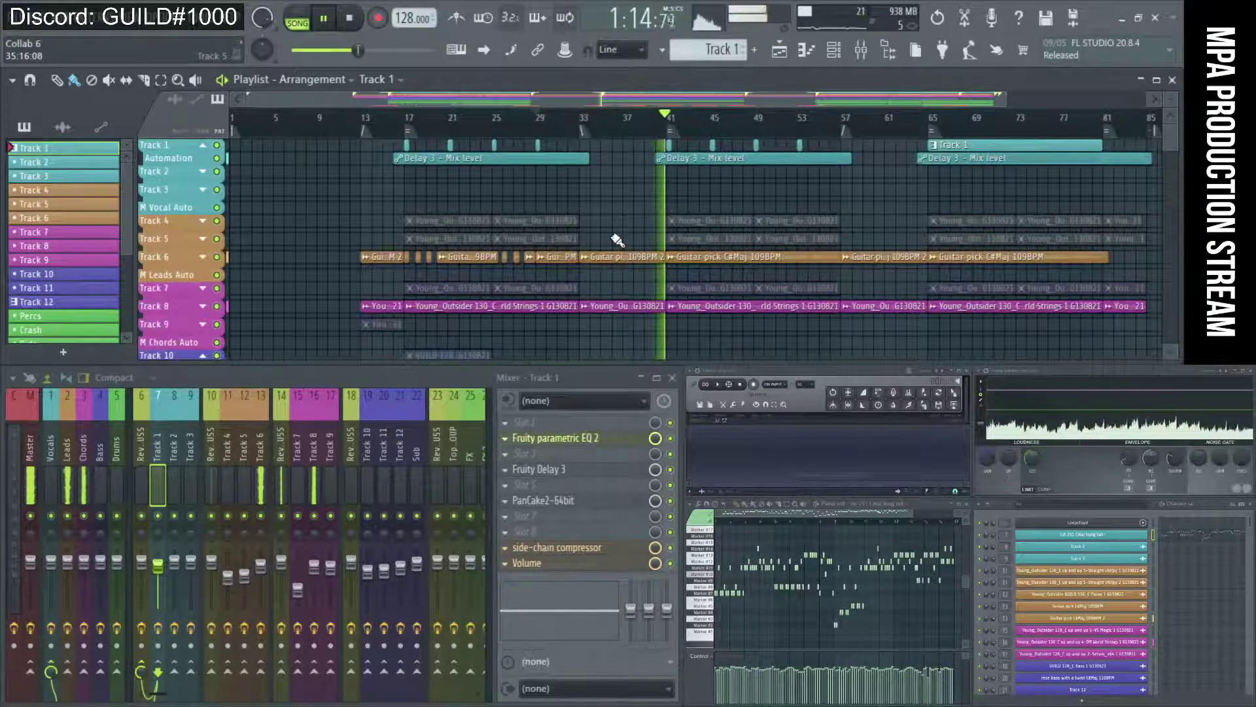
pyautogui.scroll(-5, 589, 259)
pyautogui.scroll(-6, 514, 297)
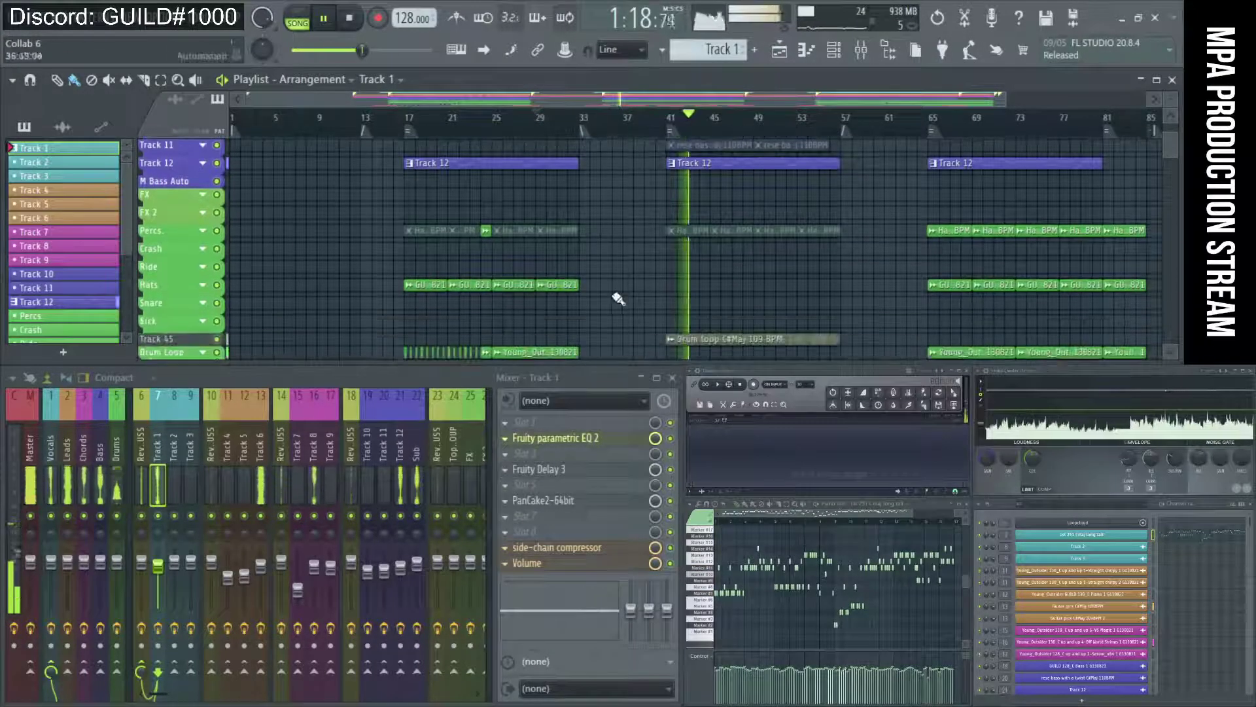
pyautogui.scroll(3, 614, 299)
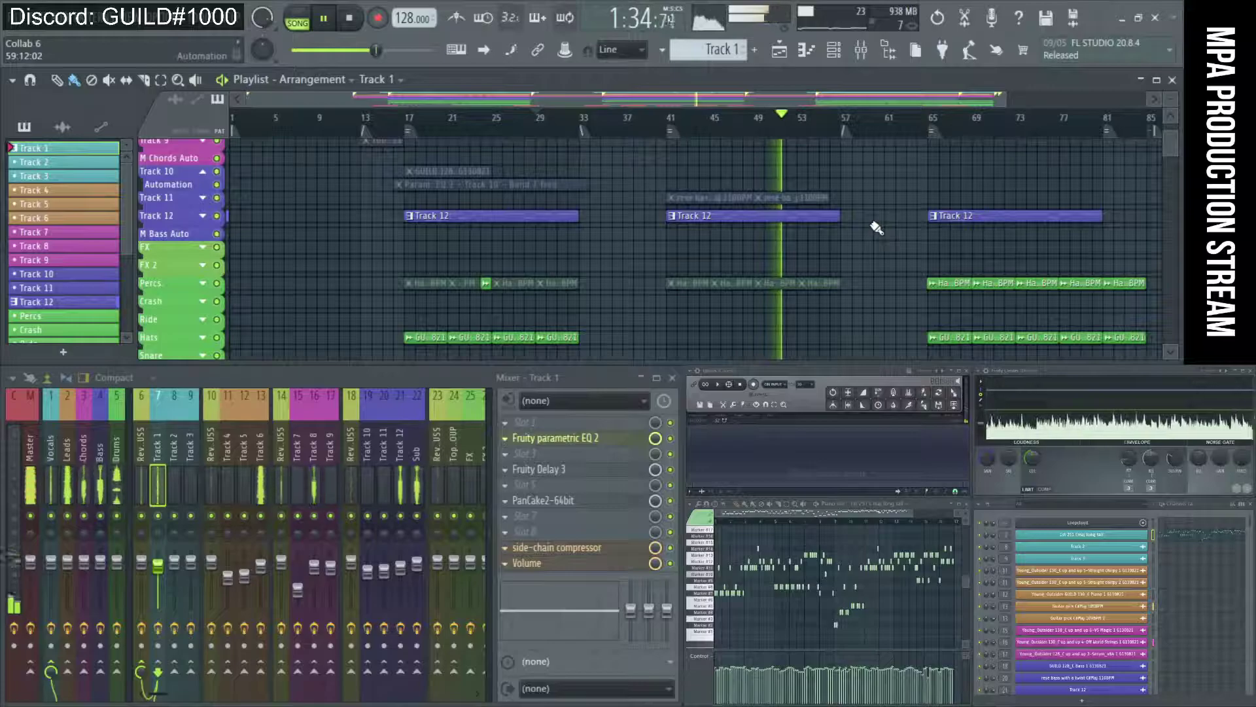
pyautogui.click(357, 23)
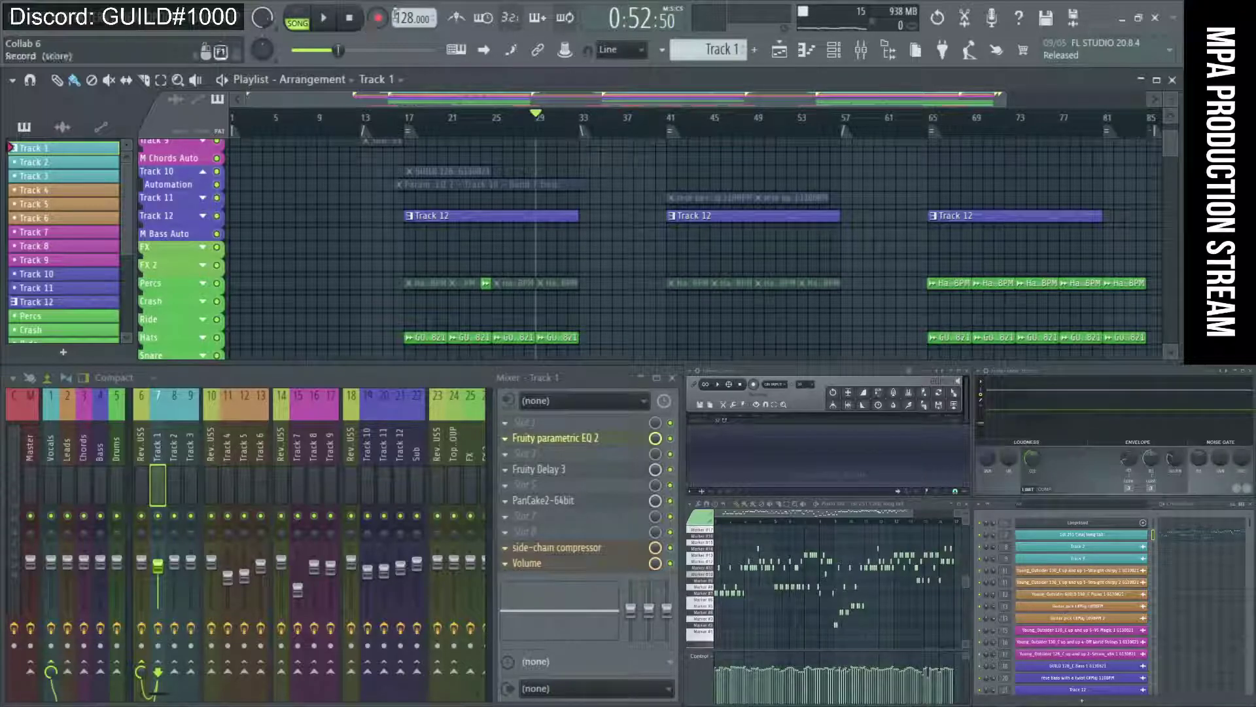
# Switch to OBS to check the stream, and return the song position to bar 17
pyautogui.hotkey('alt', 'Tab')
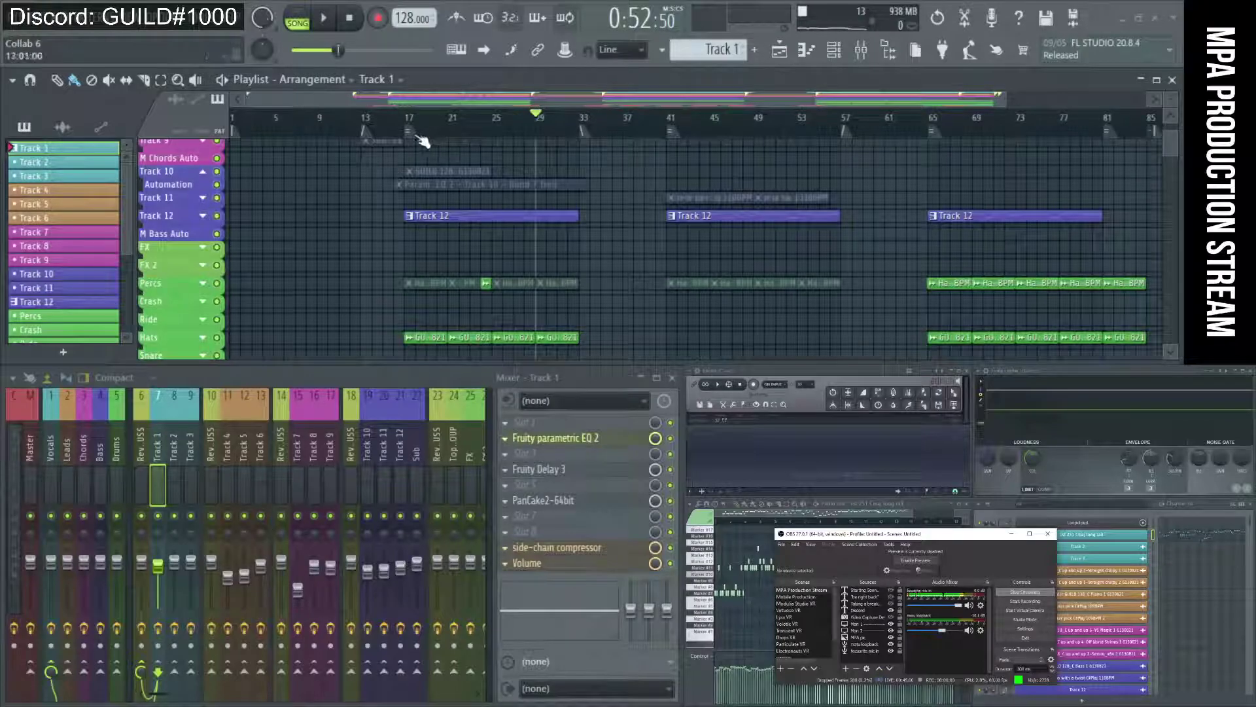
pyautogui.click(937, 132)
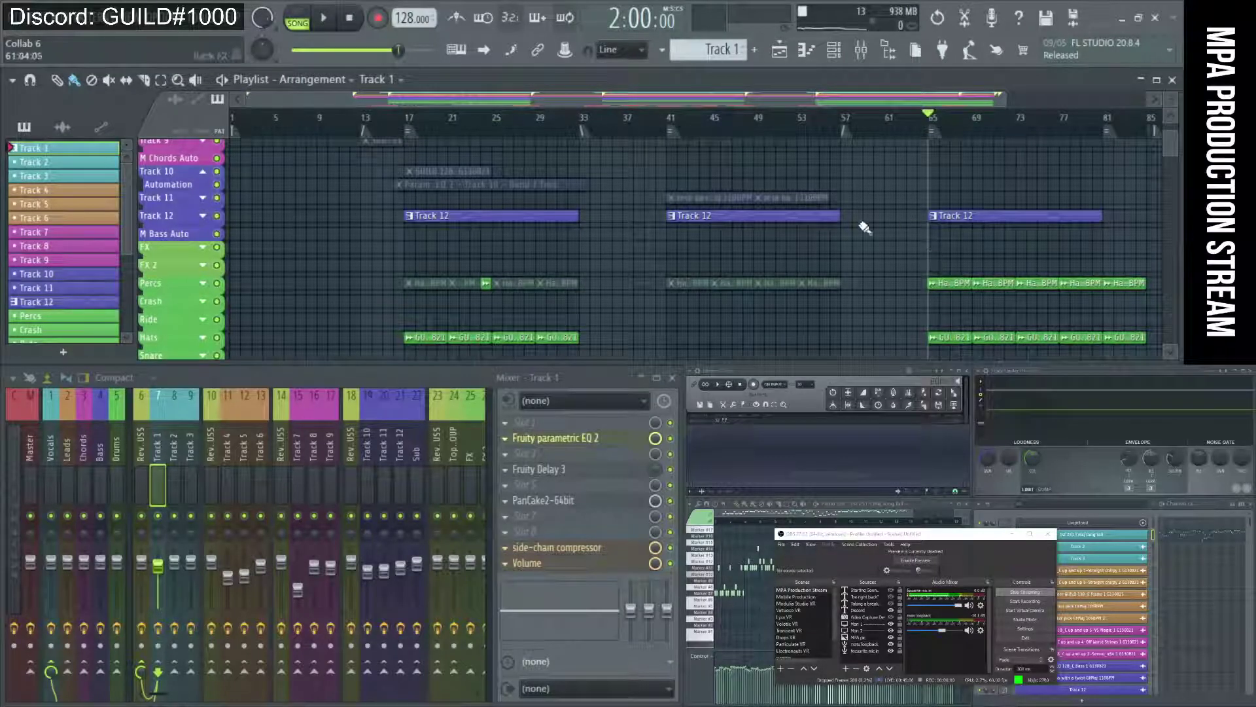
pyautogui.click(415, 137)
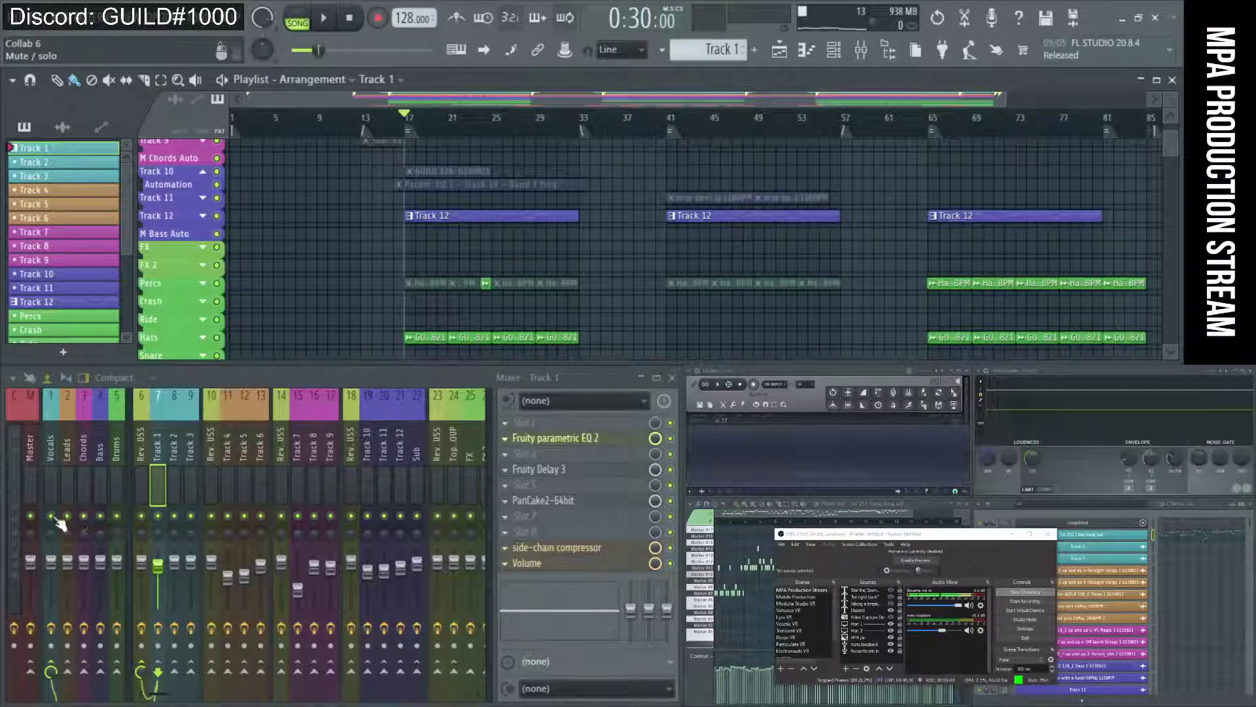
# Mute the Vocals bus and audition the arrangement from bar 17 and from bar 25
pyautogui.click(51, 516)
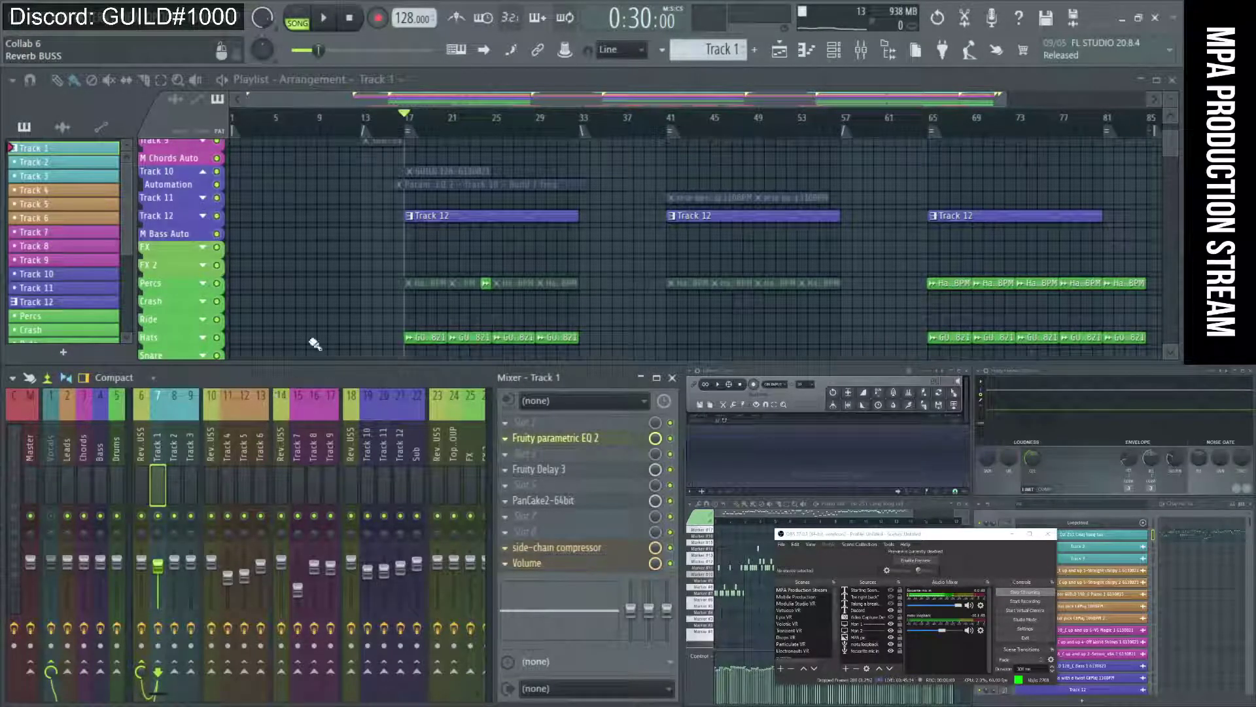
pyautogui.click(329, 25)
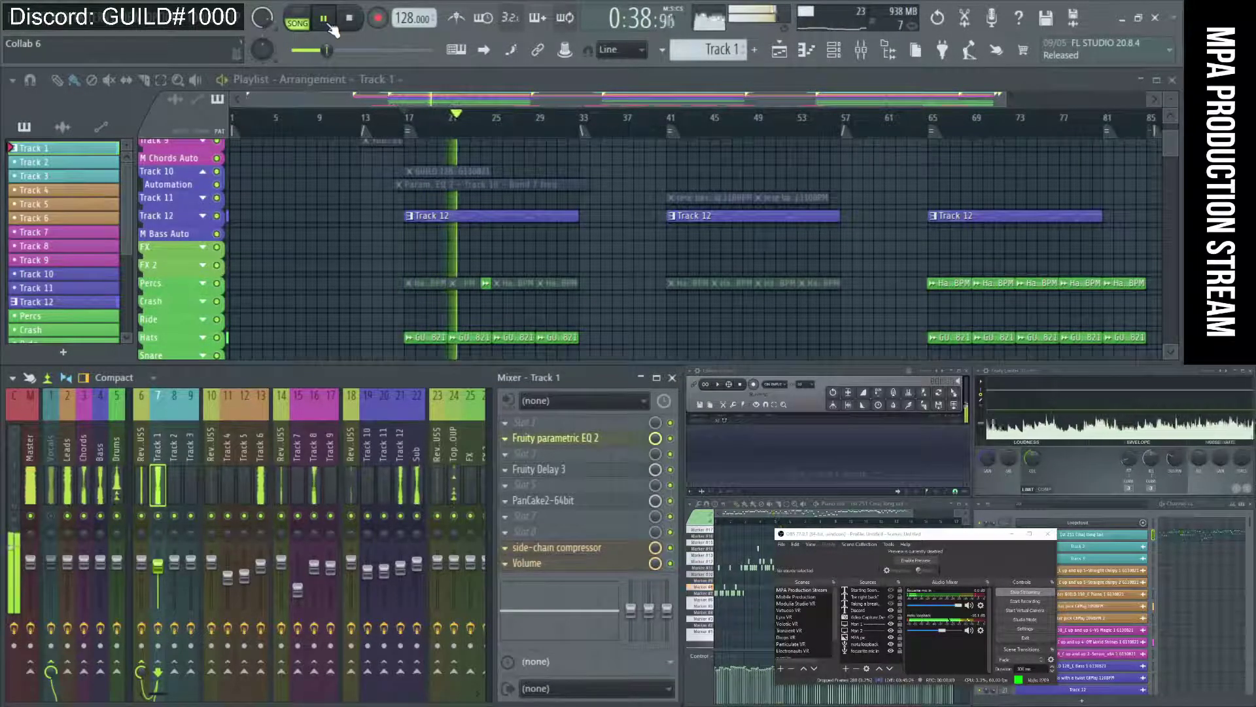
pyautogui.press('space')
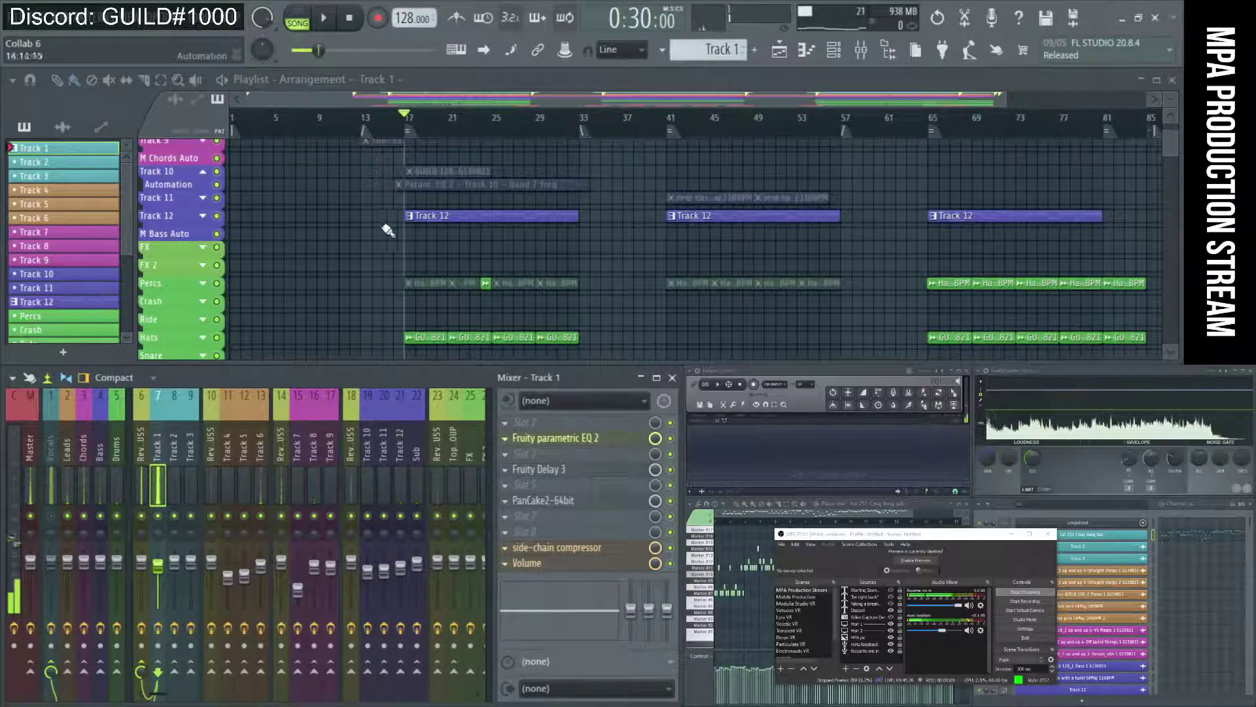
pyautogui.click(499, 134)
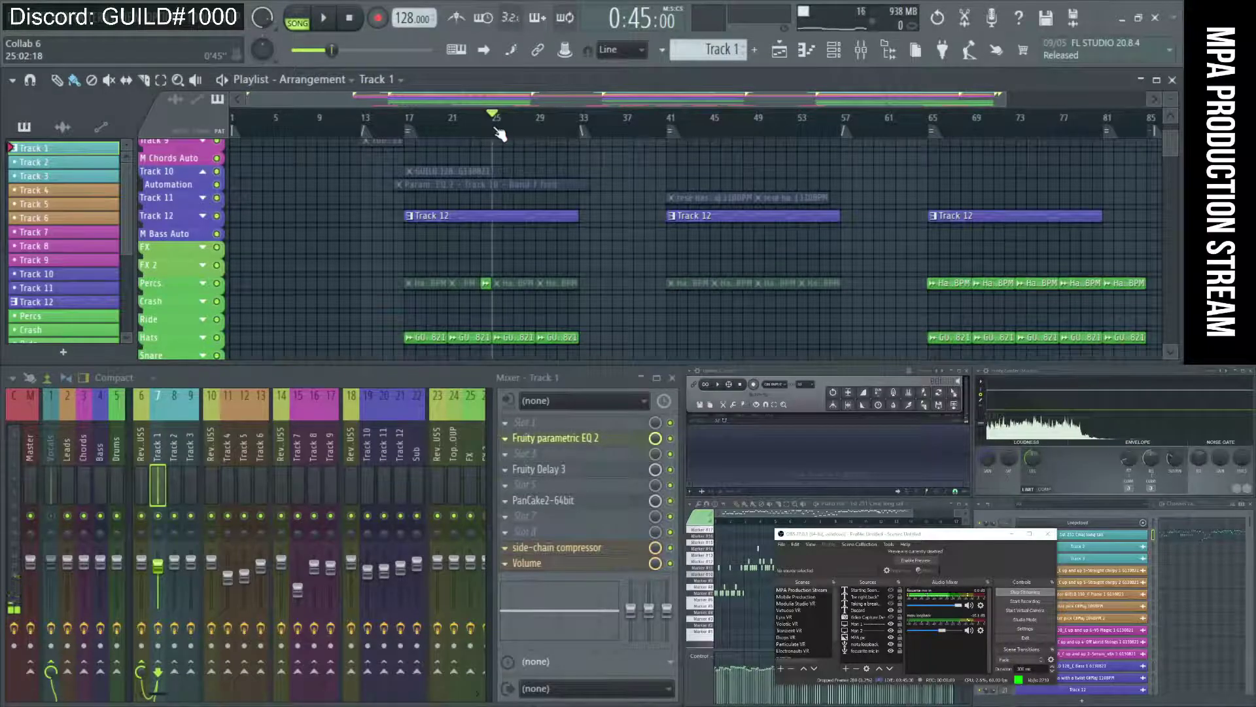
pyautogui.press('space')
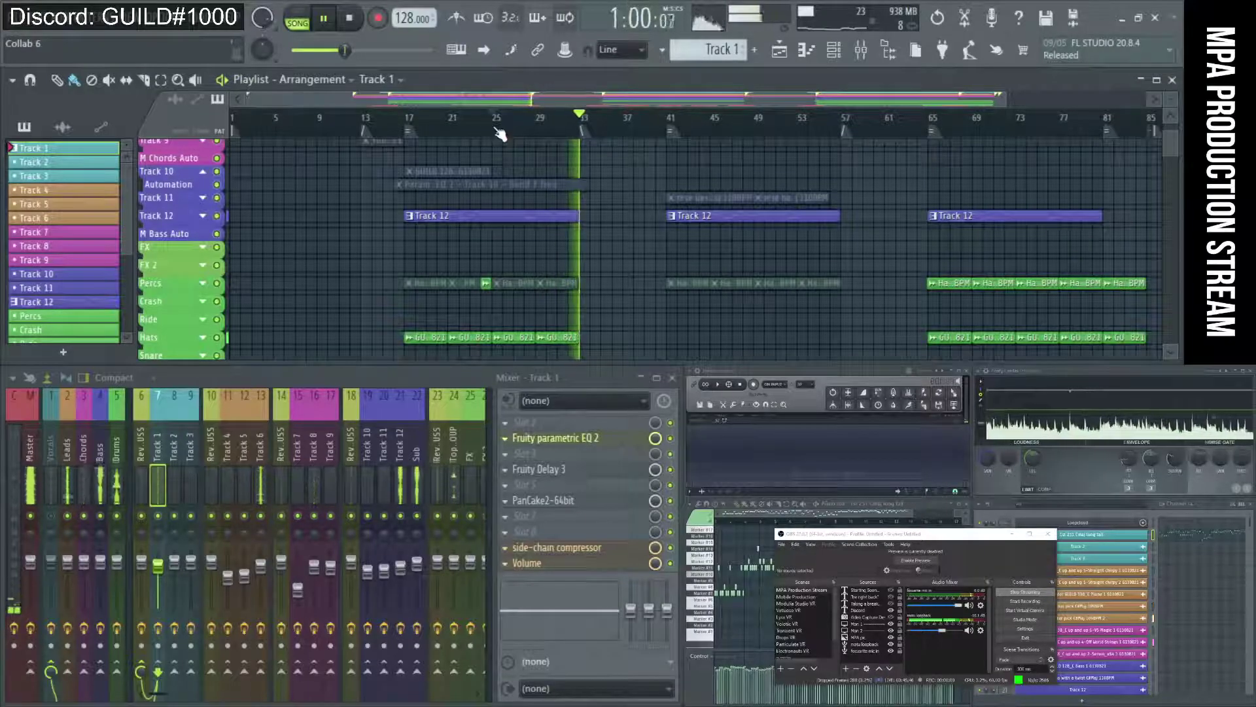
pyautogui.click(350, 18)
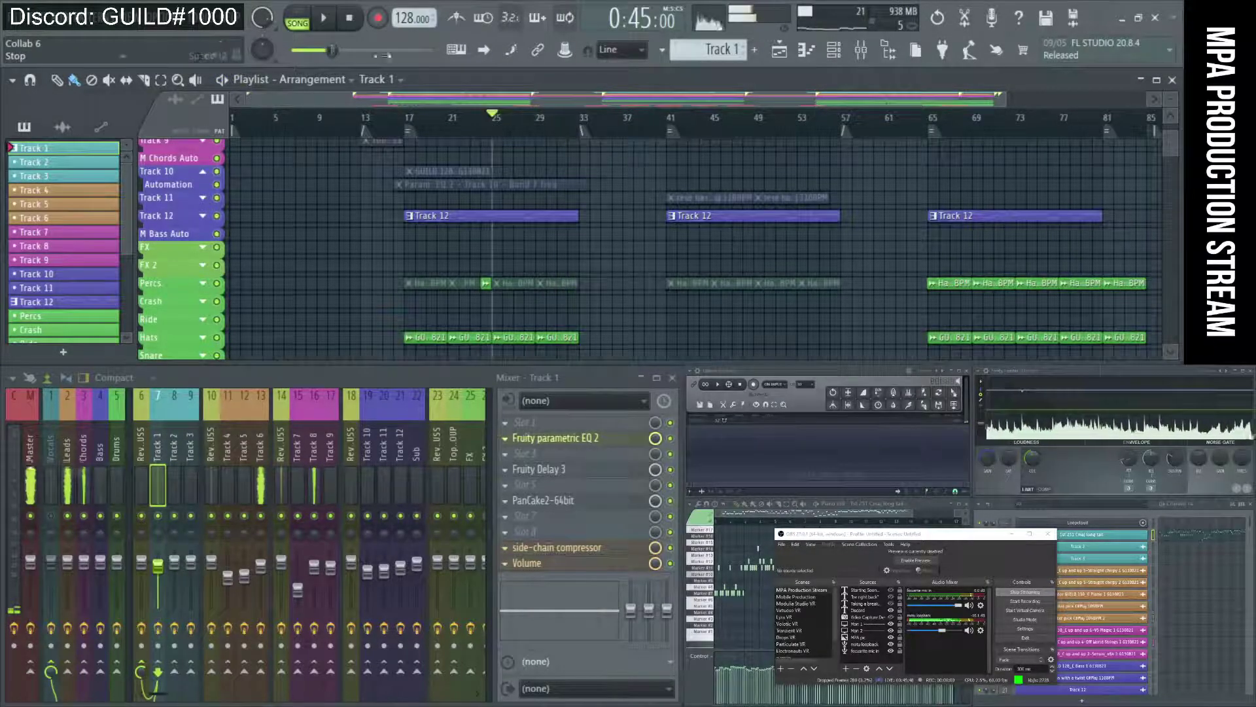
# Open the Track 12 pattern, mute the Leads and Chords buses, and audition the bass and drums from bars 25 and 17
pyautogui.click(492, 214)
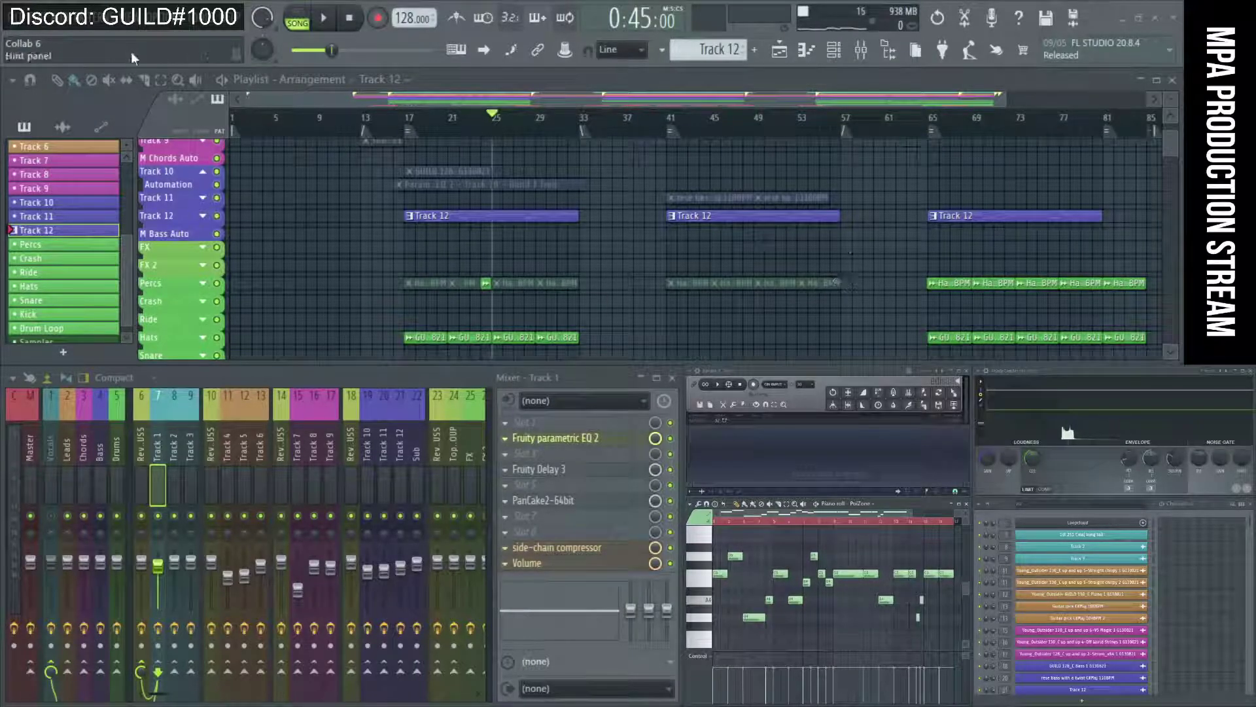
pyautogui.click(66, 516)
pyautogui.click(84, 516)
pyautogui.press('space')
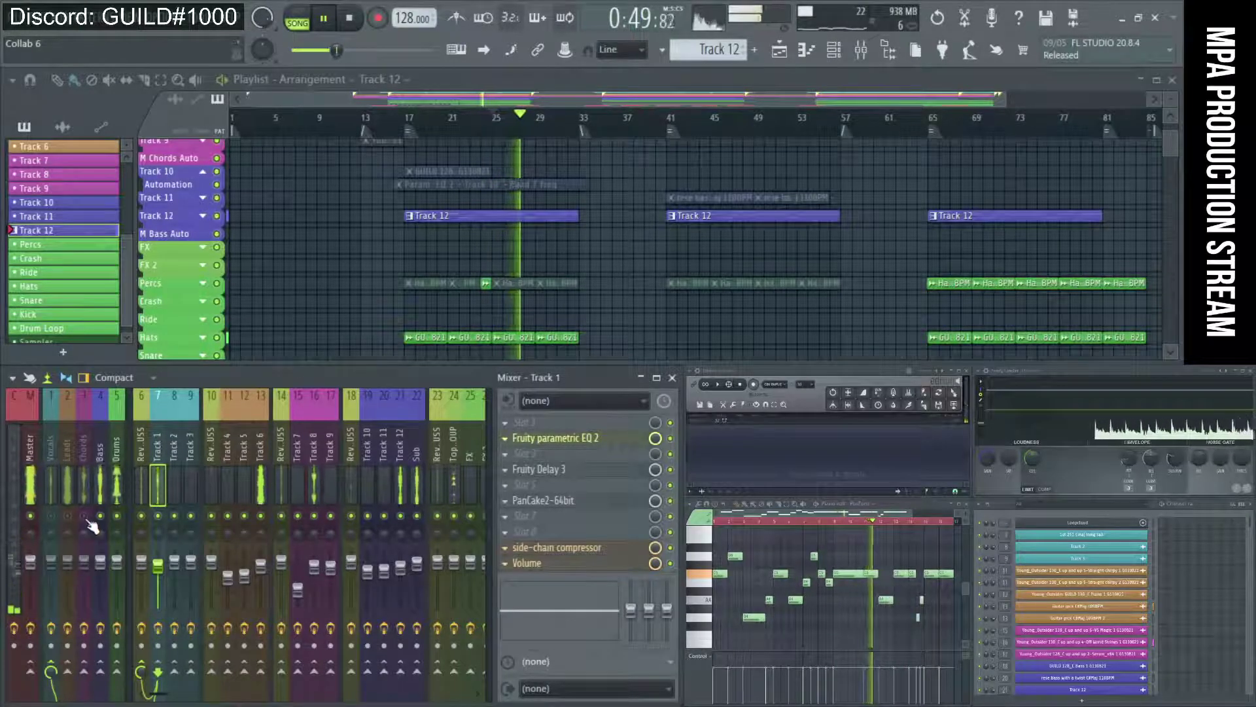
pyautogui.click(496, 119)
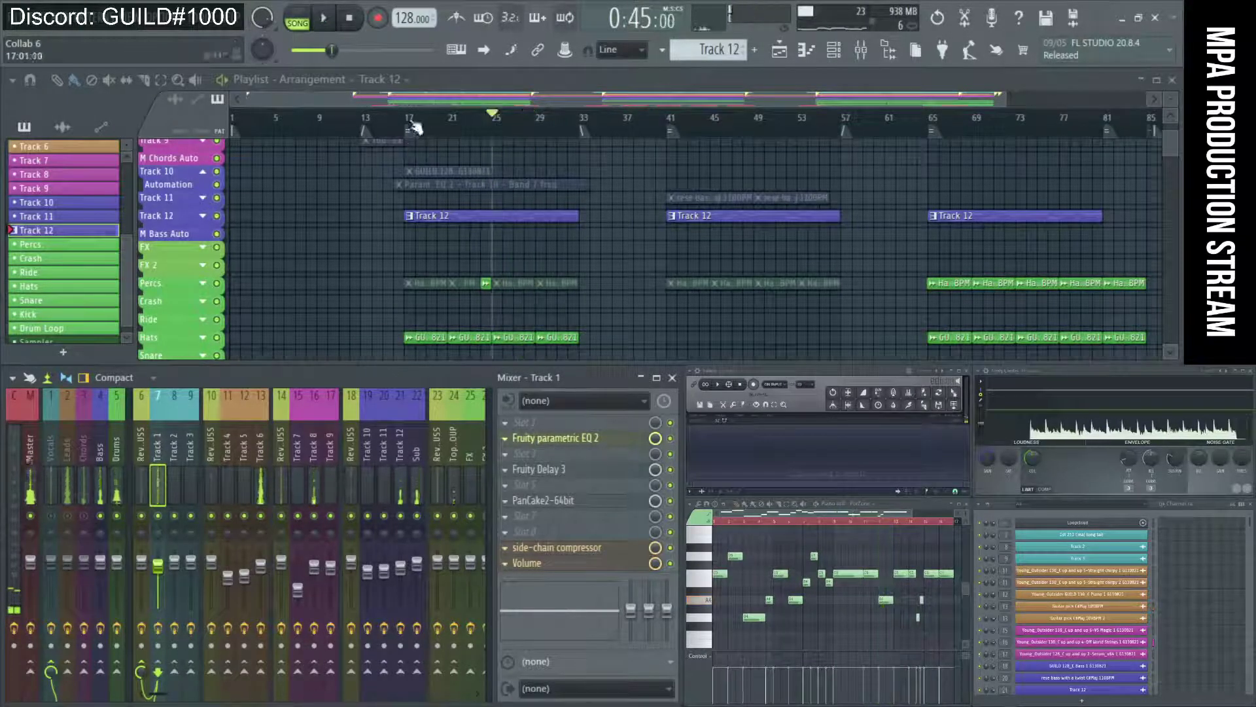
pyautogui.click(412, 119)
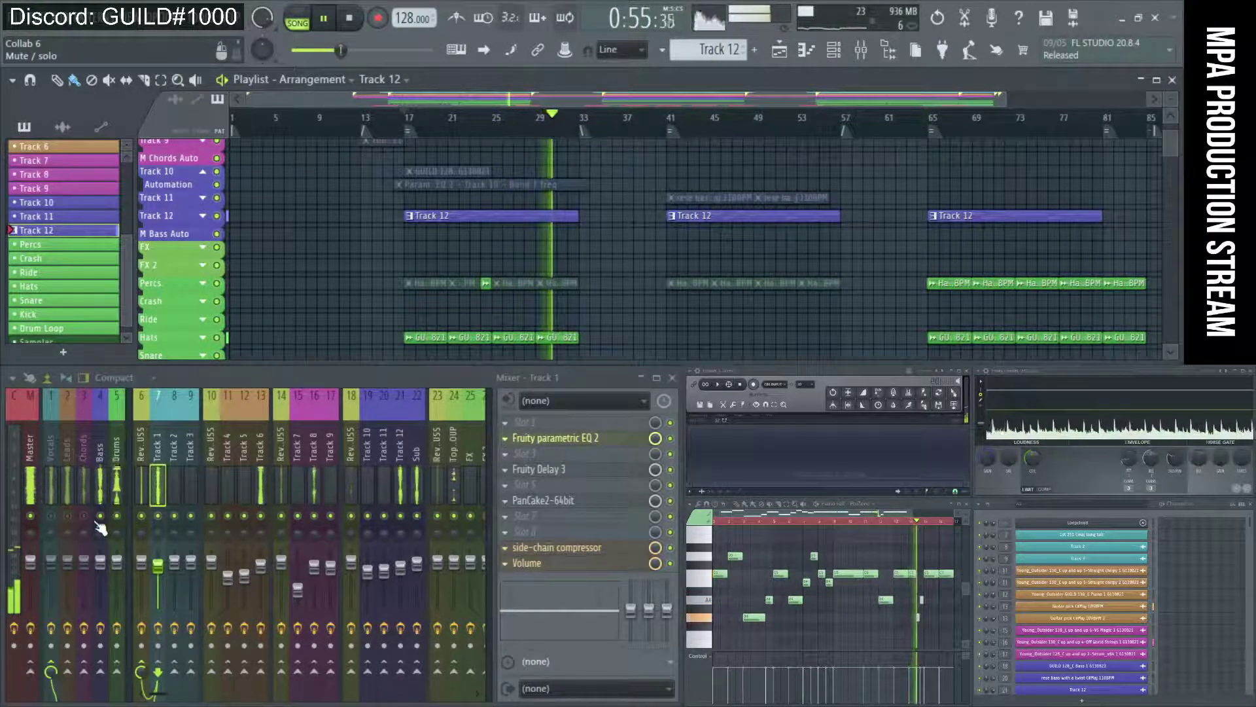
# Audition the section from bar 65 with the Leads bus on, and select Track 6 in the mixer
pyautogui.click(932, 119)
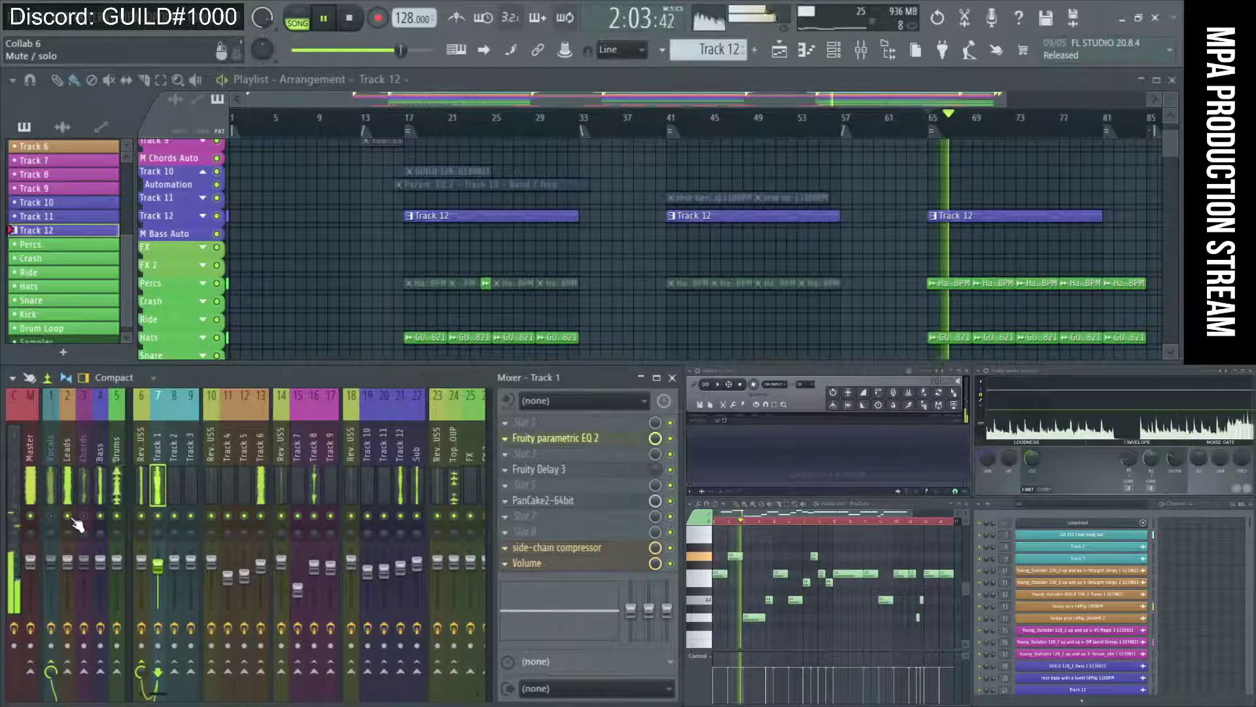
pyautogui.click(259, 476)
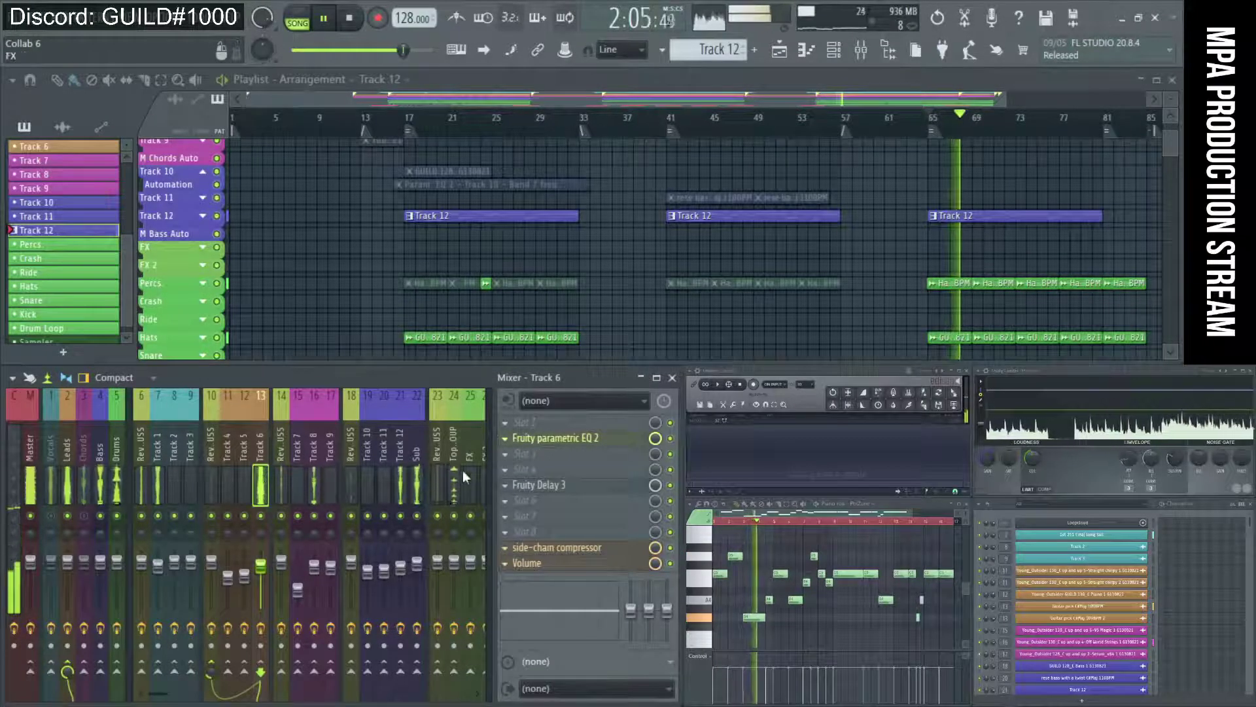
pyautogui.press('space')
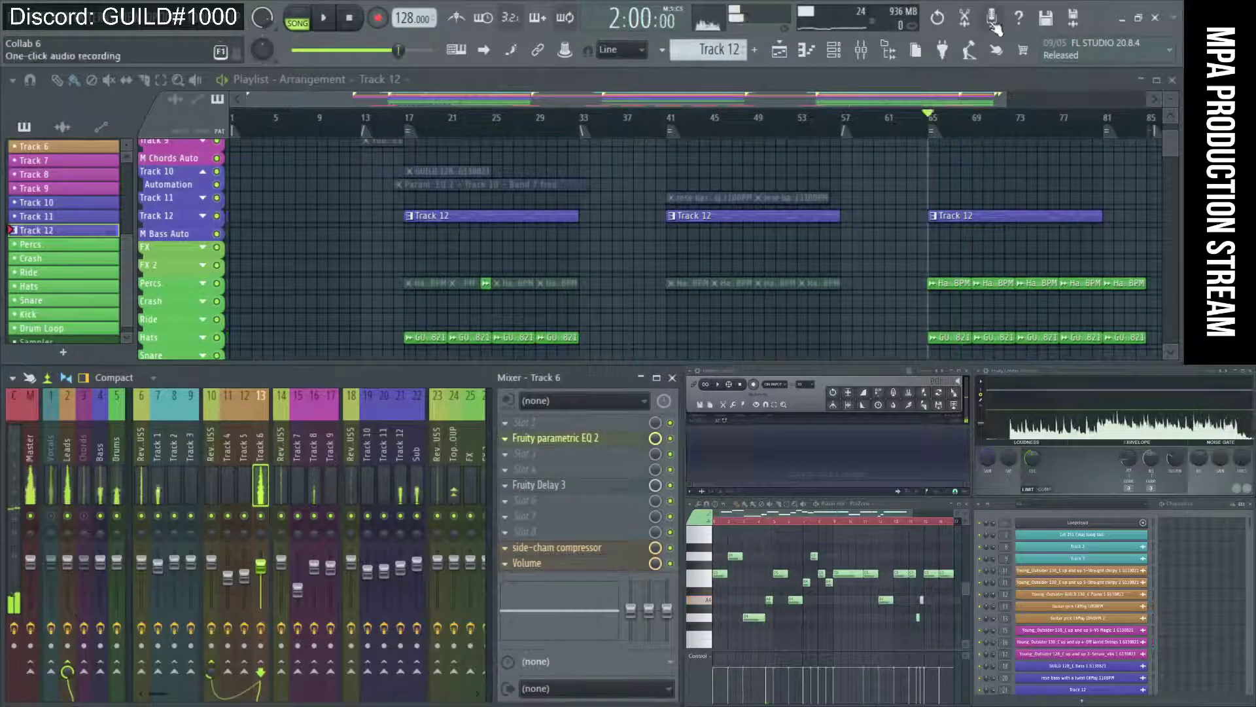
# Open Fruity parametric EQ 2 on Track 6 and cut band 2 to about -4.4 dB at 151 Hz during playback
pyautogui.click(560, 441)
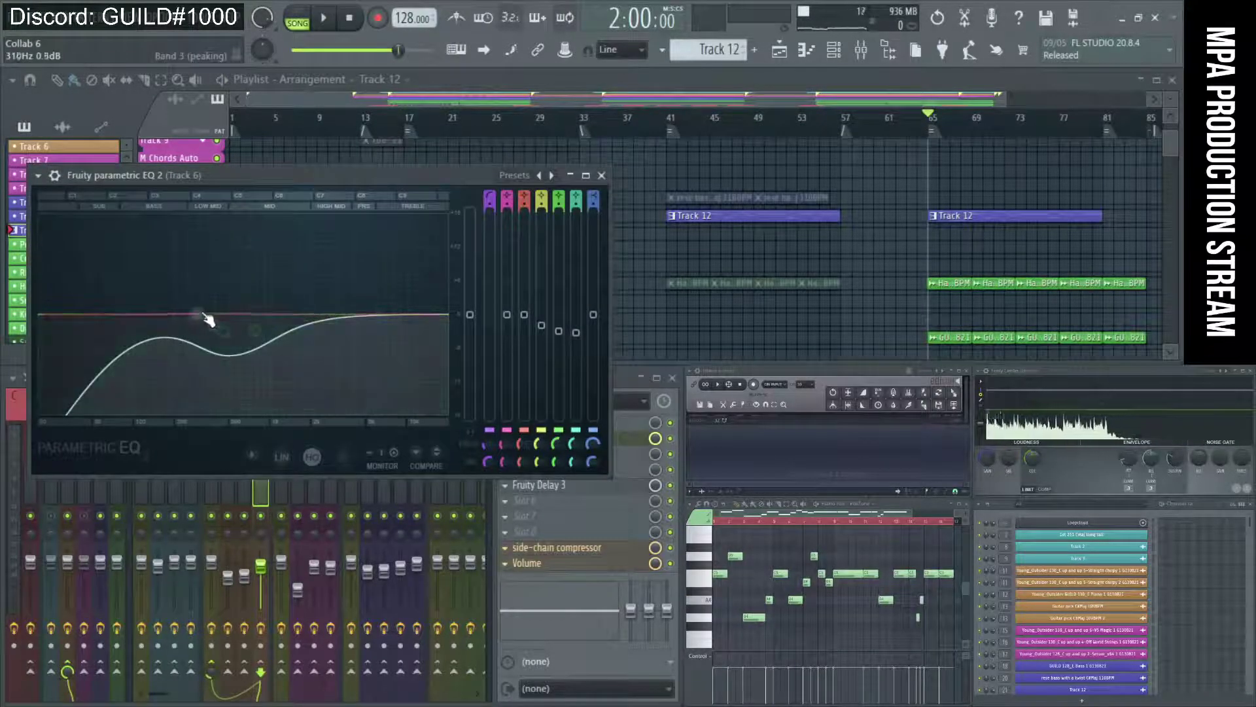
pyautogui.press('space')
pyautogui.moveTo(207, 319); pyautogui.dragTo(166, 347)
pyautogui.rightClick(205, 369)
pyautogui.click(216, 382)
pyautogui.press('space')
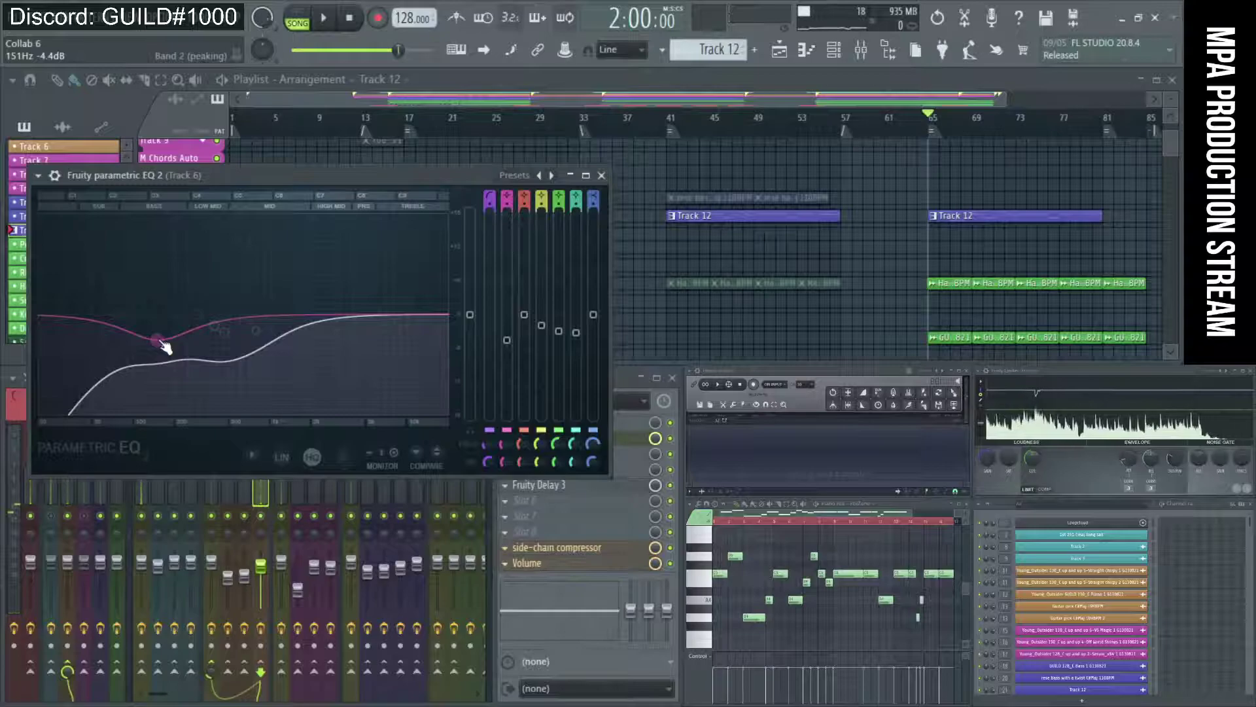
# Mute the Drums bus, play from bar 65, and reposition the Track 6 EQ window clear of the mixer faders
pyautogui.moveTo(335, 175); pyautogui.dragTo(639, 155)
pyautogui.click(117, 515)
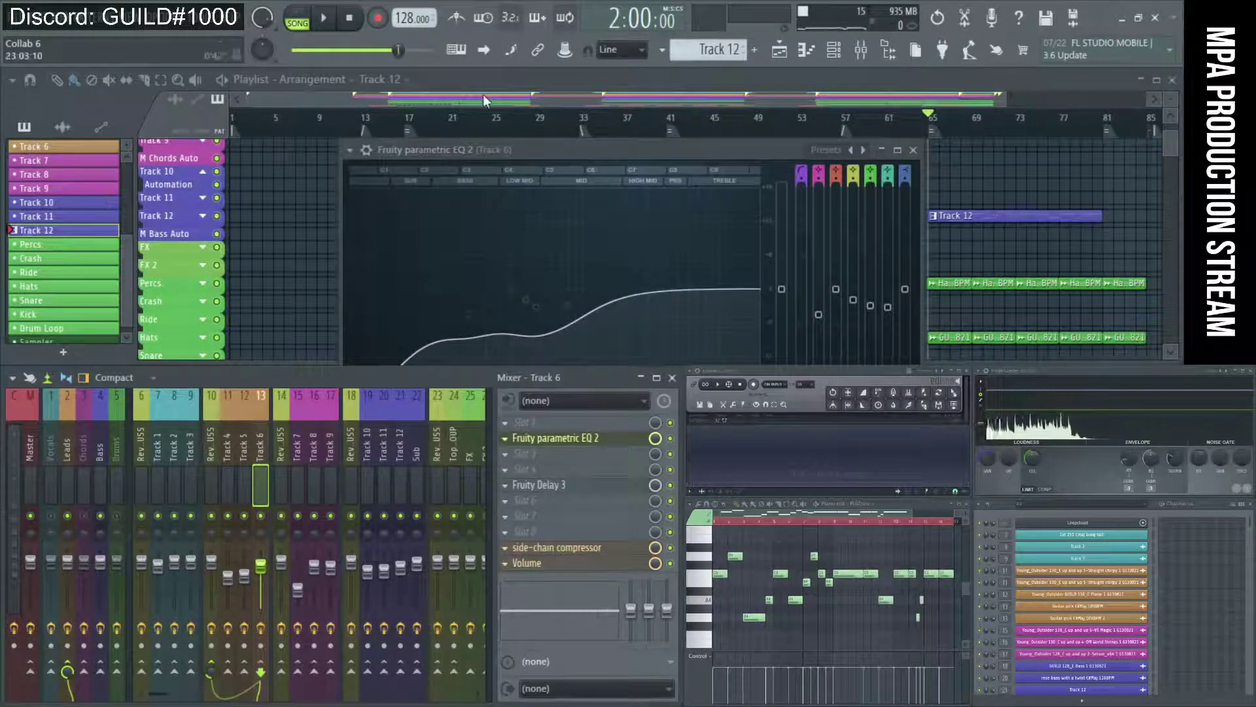
pyautogui.press('space')
pyautogui.moveTo(511, 153); pyautogui.dragTo(373, 136)
# Try different band 2 settings on the Track 6 EQ during playback, down to about -3.2 dB at 93 Hz
pyautogui.moveTo(285, 270); pyautogui.dragTo(295, 302)
pyautogui.press('space')
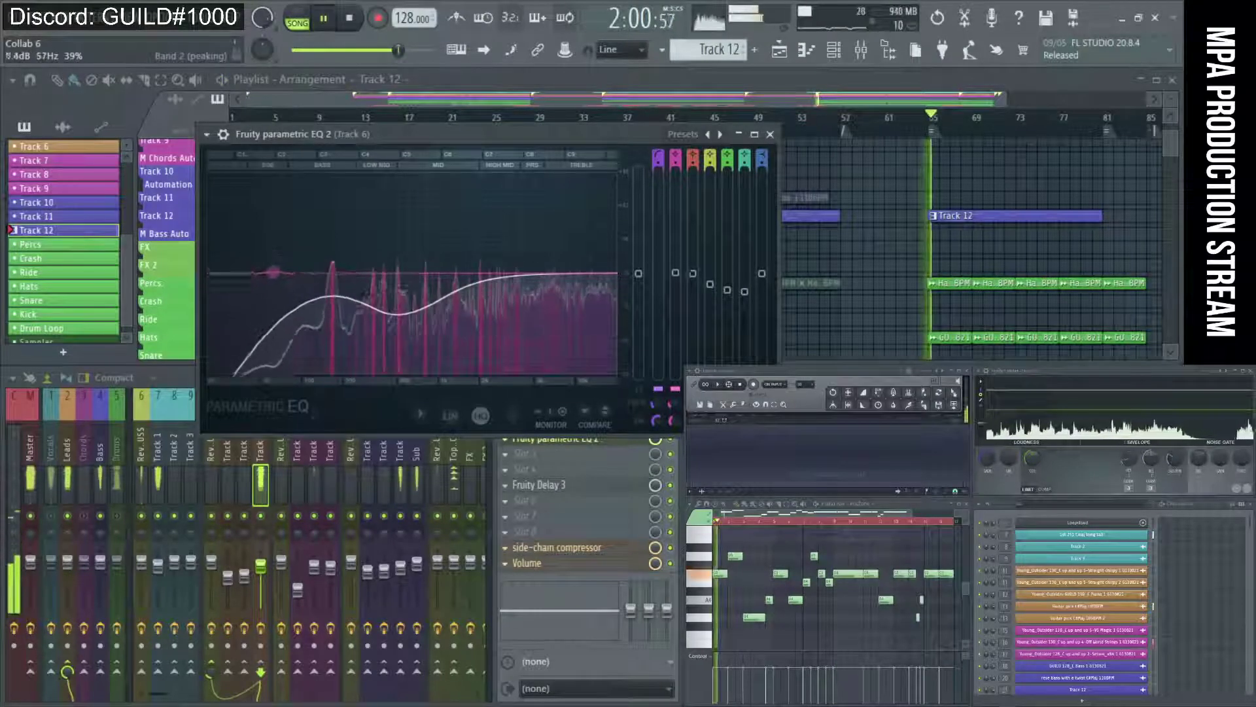
pyautogui.moveTo(270, 268); pyautogui.dragTo(305, 310)
pyautogui.press('space')
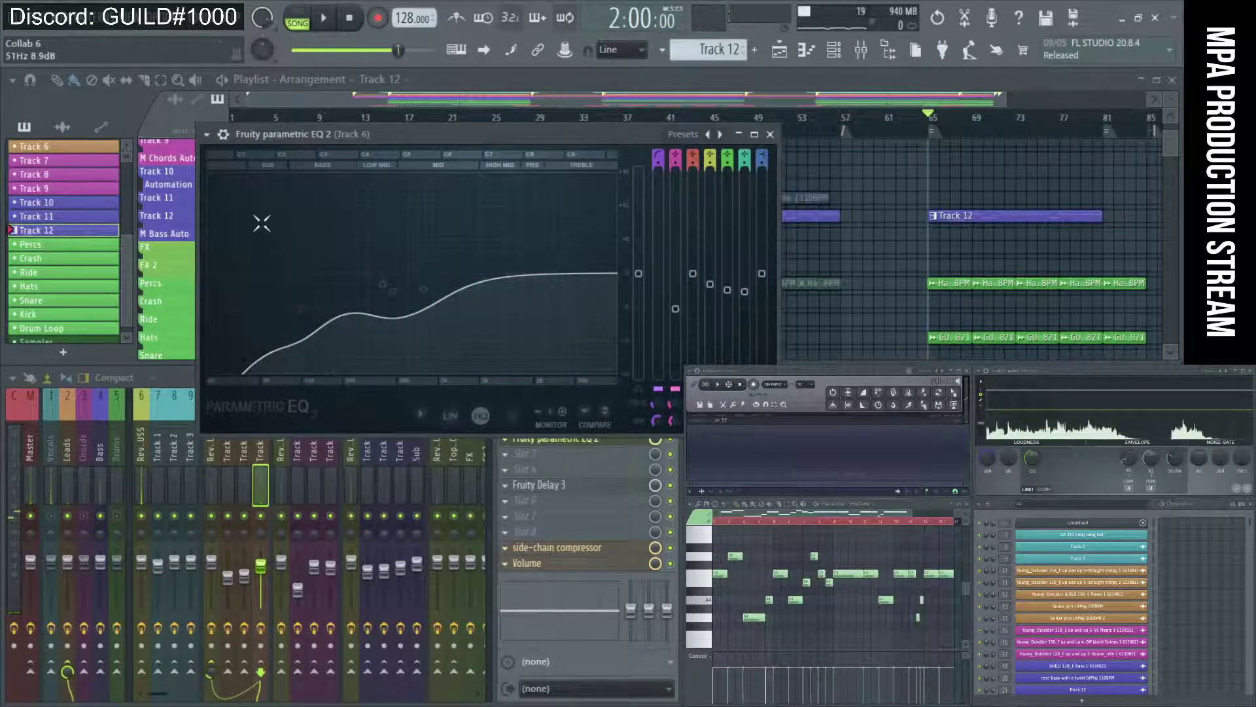
pyautogui.moveTo(290, 249); pyautogui.dragTo(298, 291)
pyautogui.press('space')
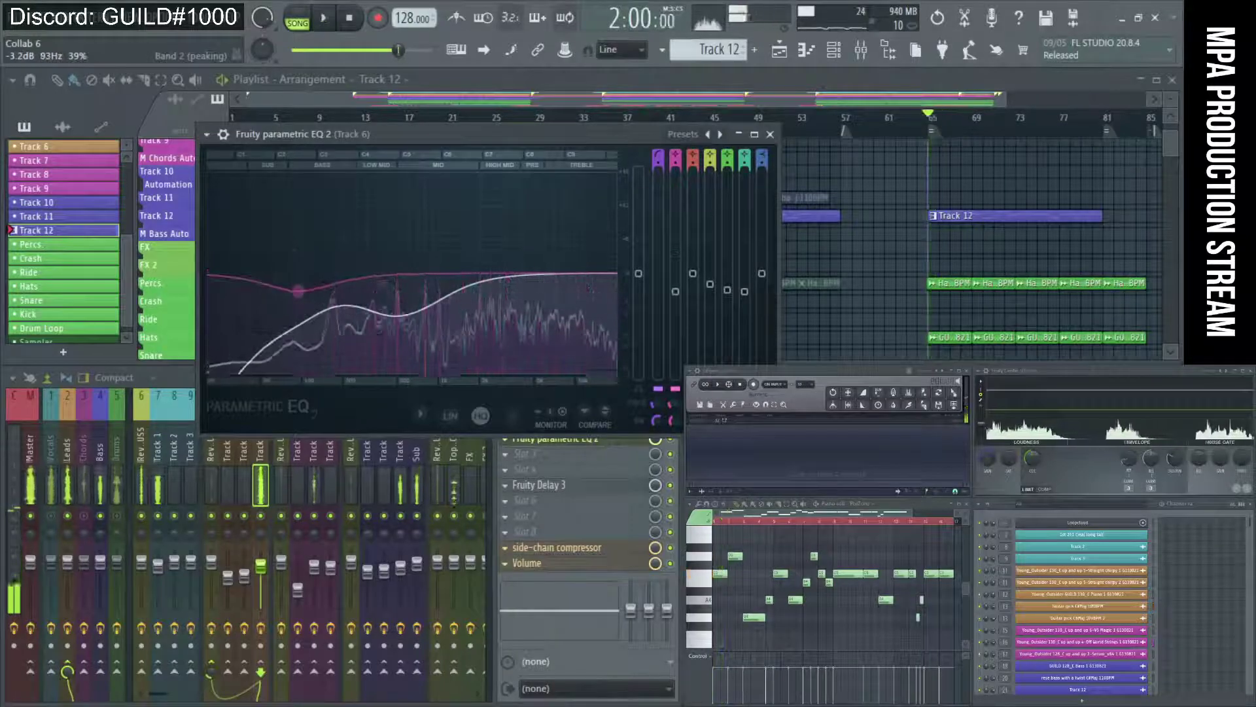
# Sweep band 2 of the Track 6 EQ during playback and set its cut to about -4.0 dB at 151 Hz
pyautogui.press('space')
pyautogui.moveTo(279, 227); pyautogui.dragTo(337, 208)
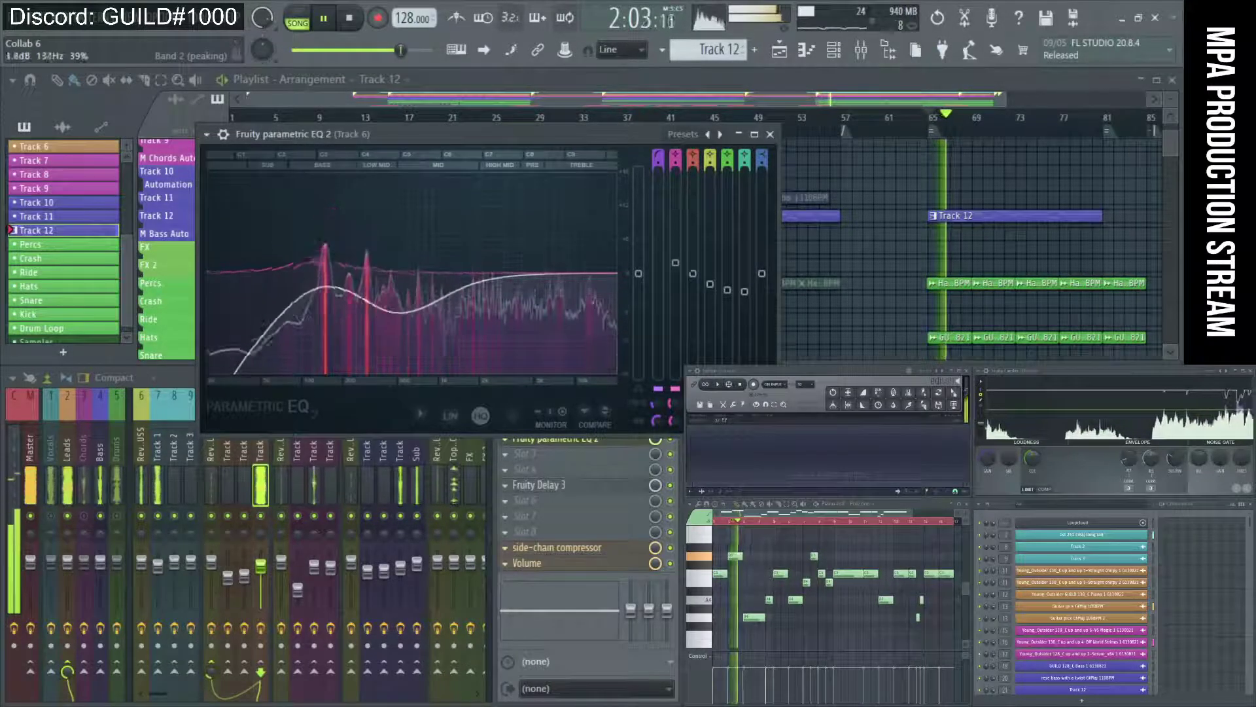
pyautogui.moveTo(325, 247); pyautogui.dragTo(330, 302)
pyautogui.press('space')
pyautogui.press('space')
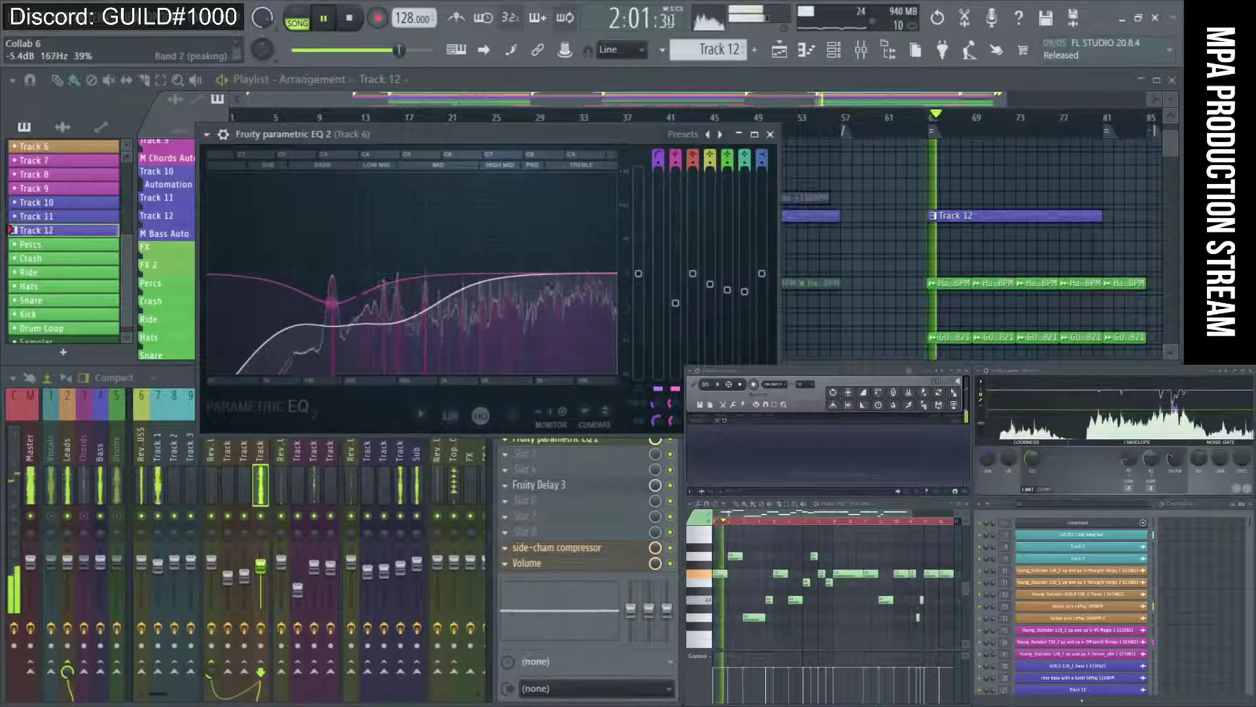
pyautogui.press('space')
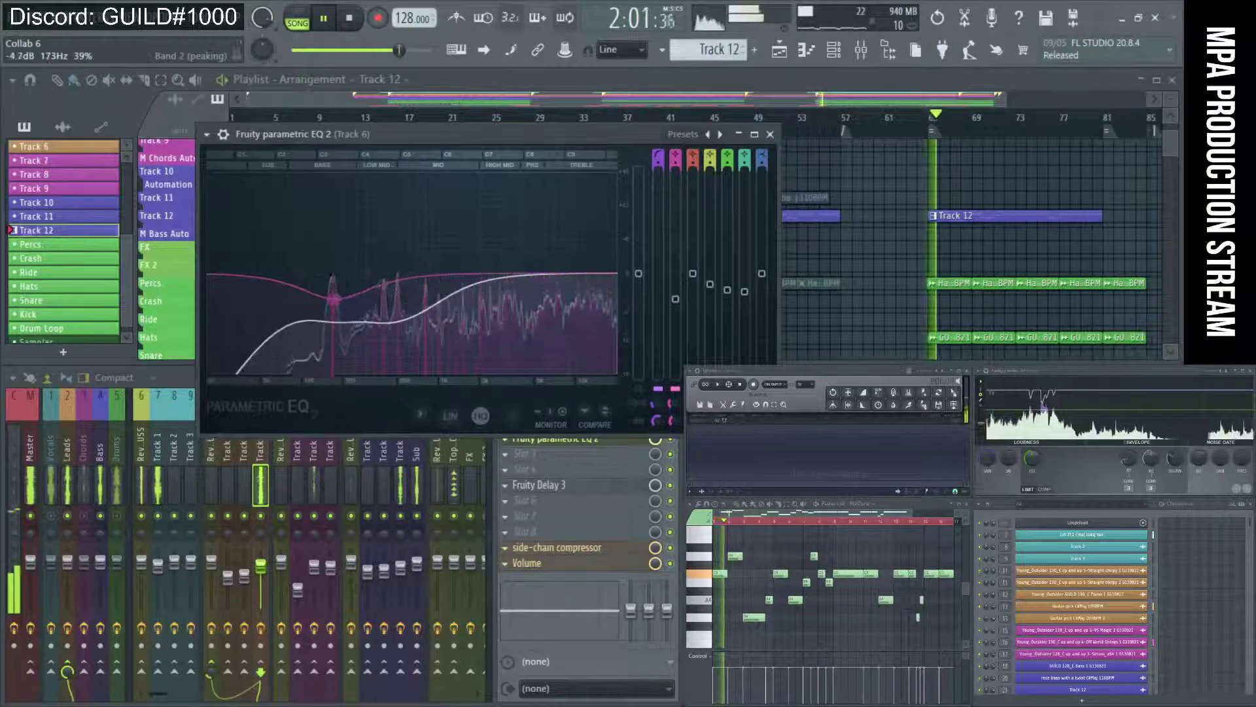
pyautogui.moveTo(337, 303); pyautogui.dragTo(325, 294)
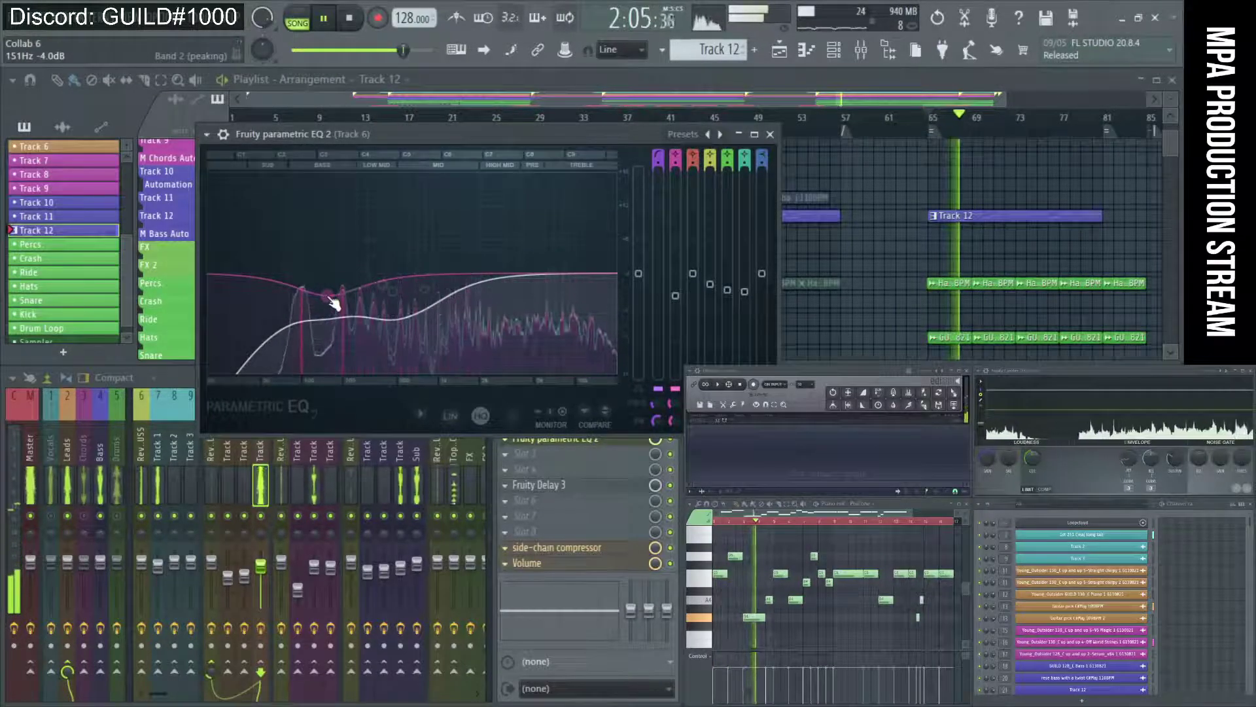
# Recheck the band 2 cut on the Track 6 EQ, stop playback, and move the EQ window clear of the mixer track names
pyautogui.moveTo(335, 304); pyautogui.dragTo(334, 303)
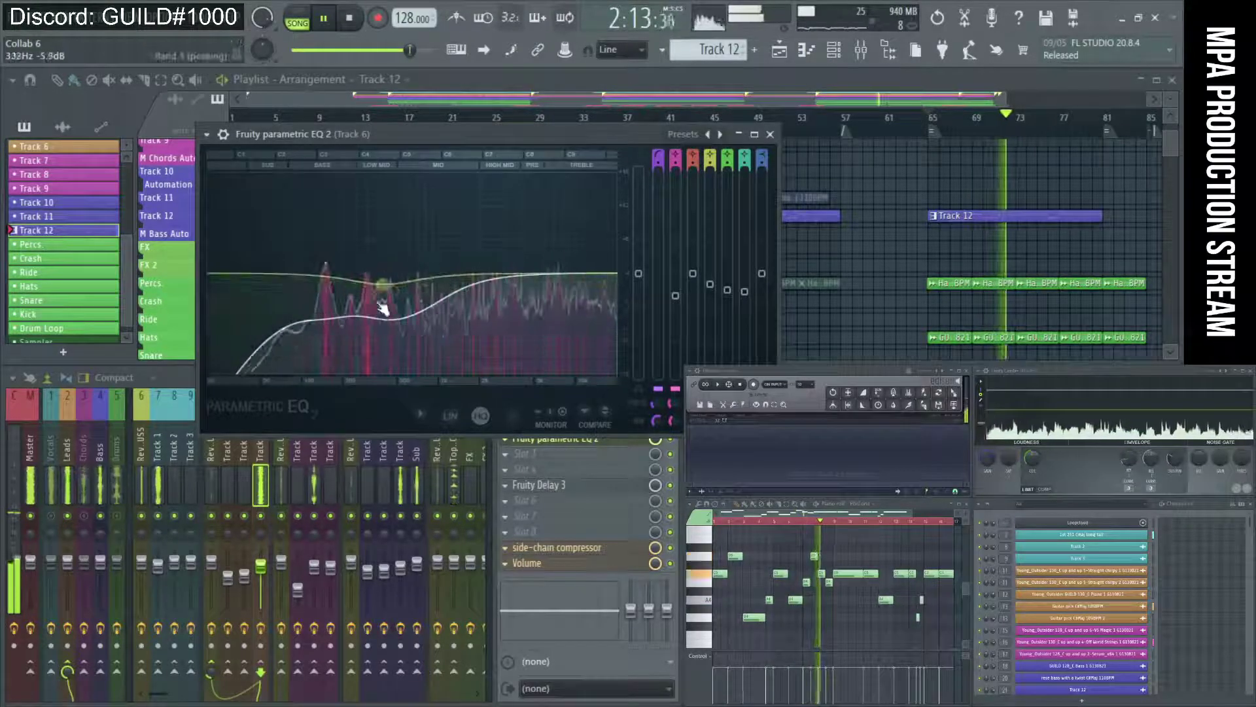
pyautogui.press('space')
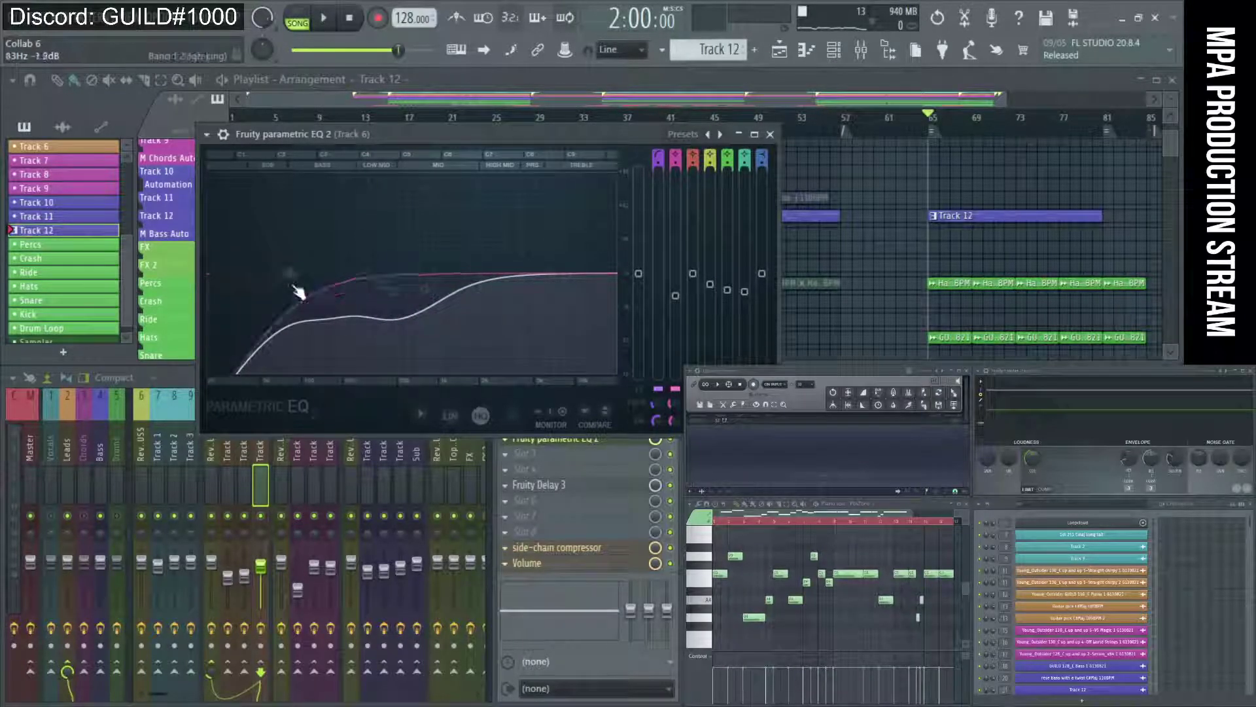
pyautogui.moveTo(424, 139); pyautogui.dragTo(362, 145)
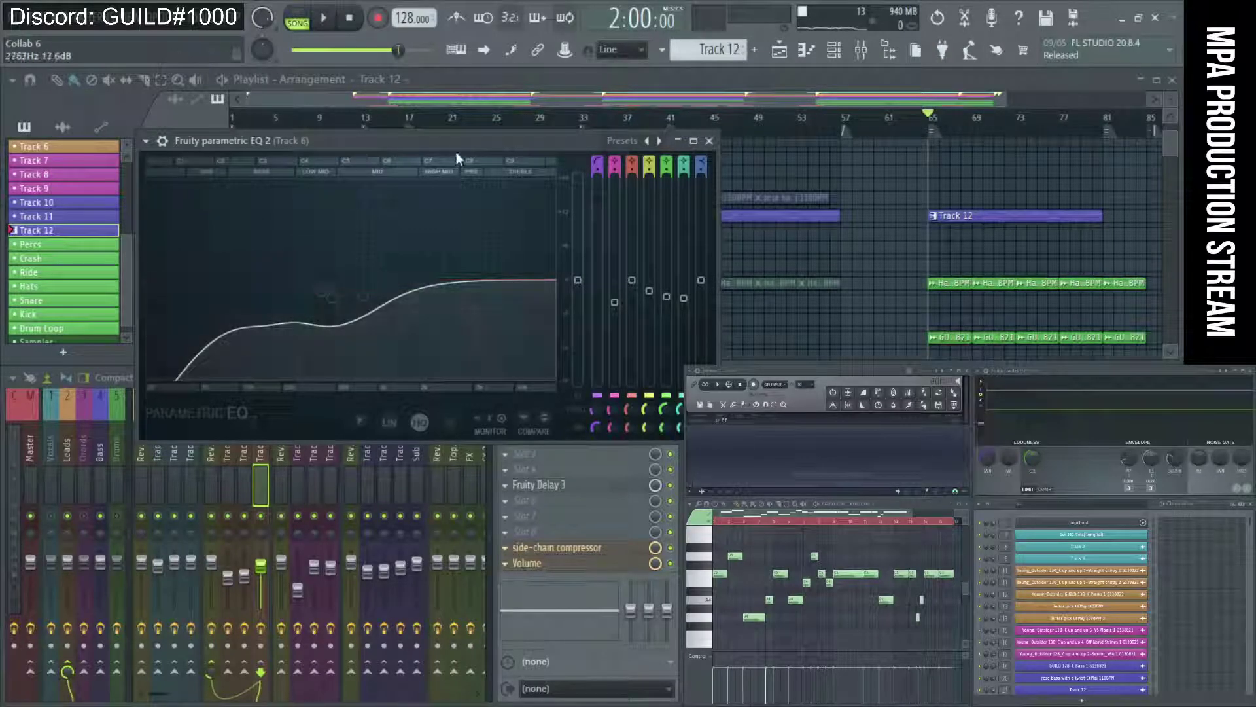
pyautogui.moveTo(457, 141); pyautogui.dragTo(461, 115)
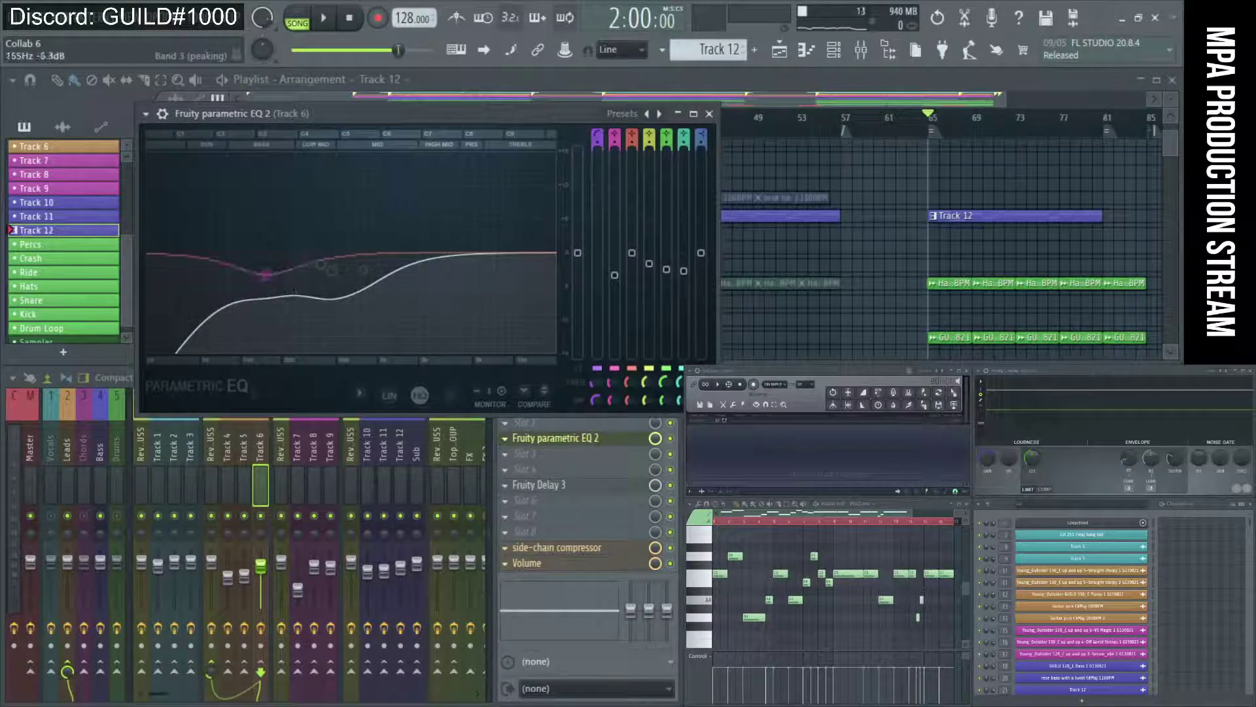
# Fine-tune band 2 of the Track 6 EQ during playback around -3.8 dB at 153 Hz, and close the EQ
pyautogui.press('space')
pyautogui.moveTo(290, 269)
pyautogui.mouseDown()
pyautogui.moveTo(270, 212)
pyautogui.moveTo(266, 271)
pyautogui.mouseUp()
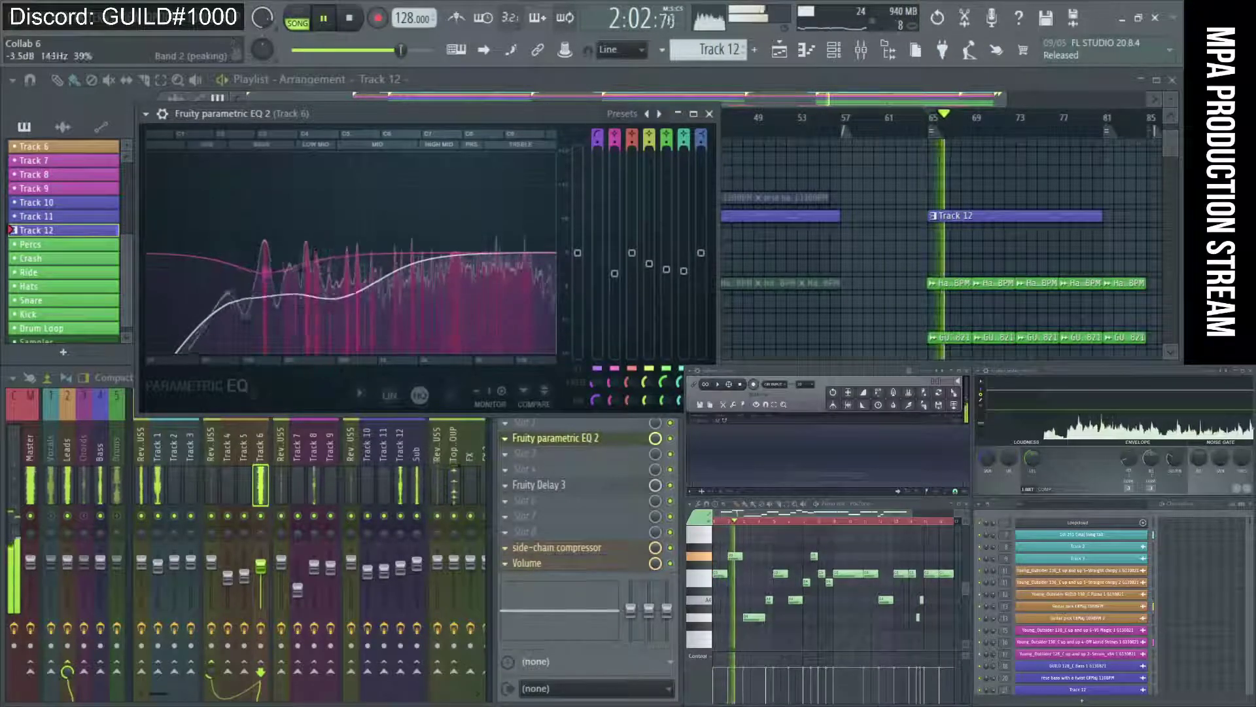
pyautogui.moveTo(270, 278); pyautogui.dragTo(275, 282)
pyautogui.scroll(3, 275, 283)
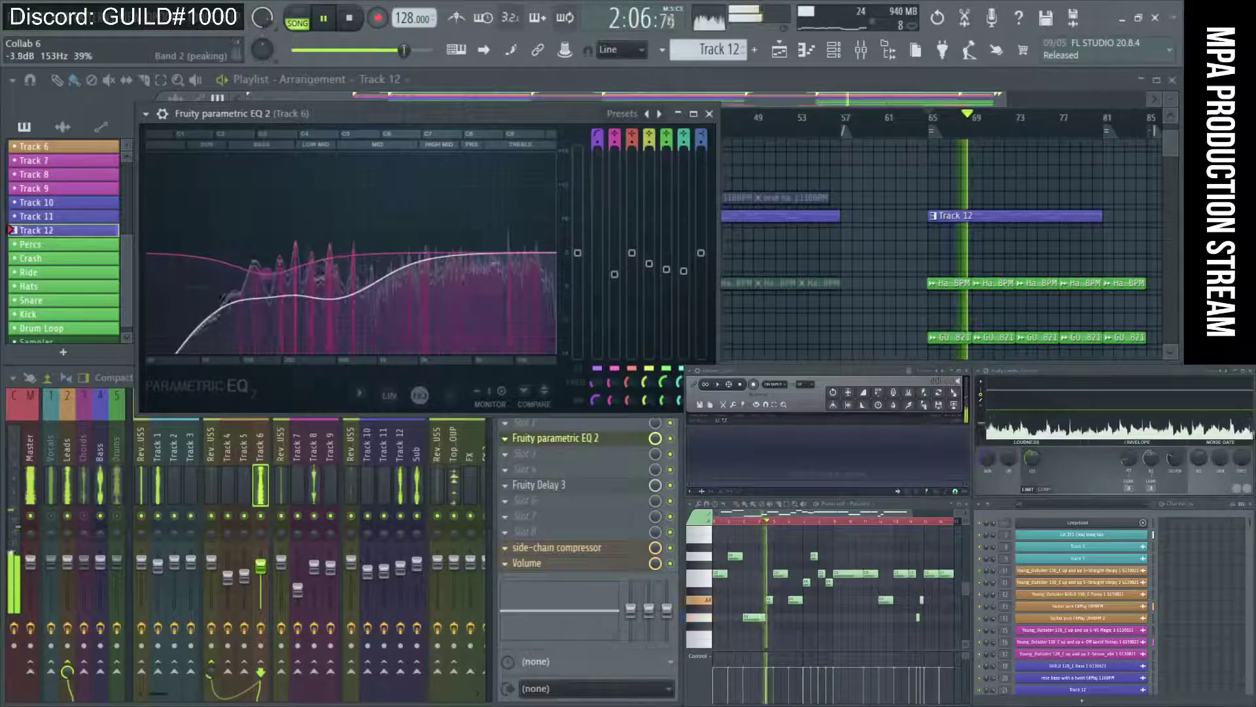
pyautogui.moveTo(274, 283); pyautogui.dragTo(268, 275)
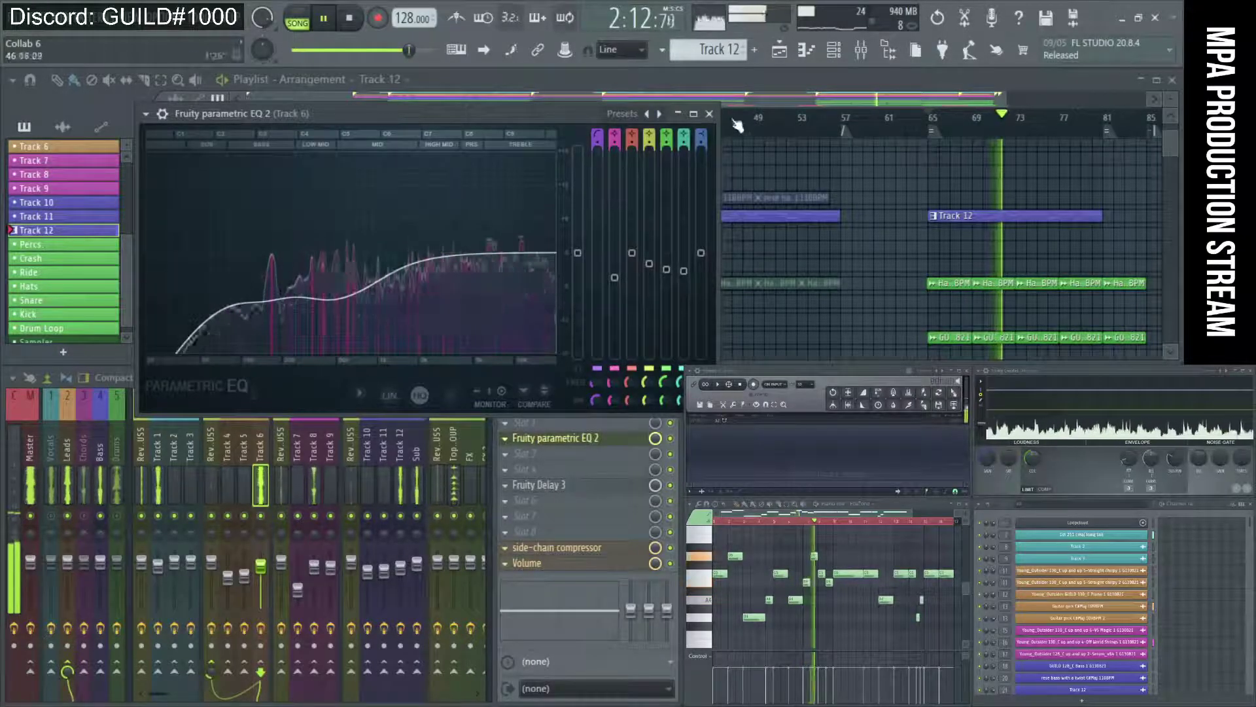
pyautogui.click(709, 114)
pyautogui.press('space')
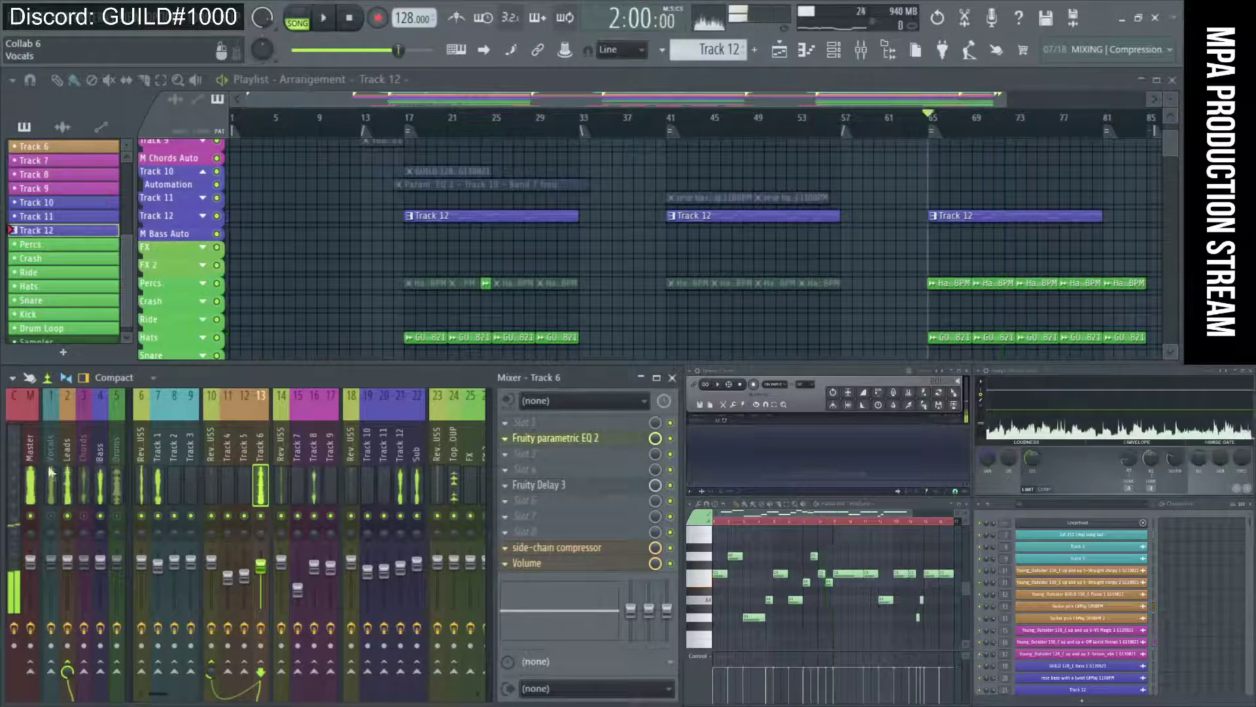
# Select the Master track and audition the mix from bar 65 while muting Track 12 and Sub
pyautogui.click(33, 466)
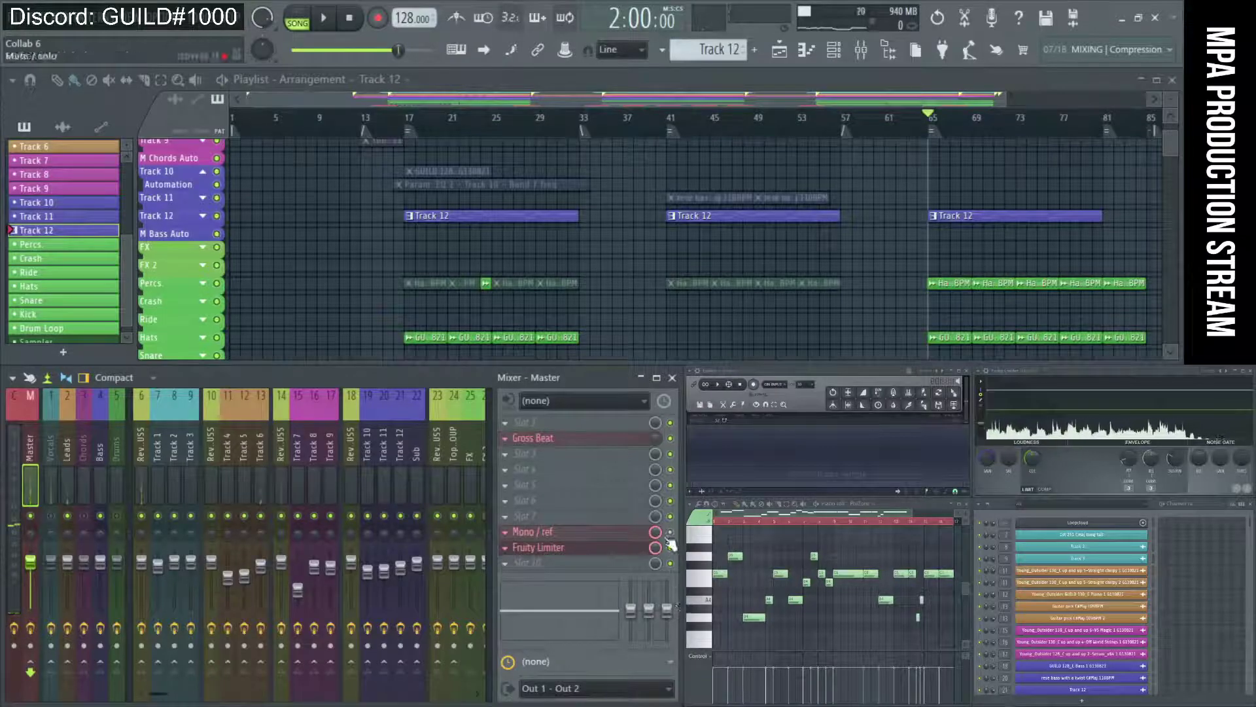
pyautogui.press('space')
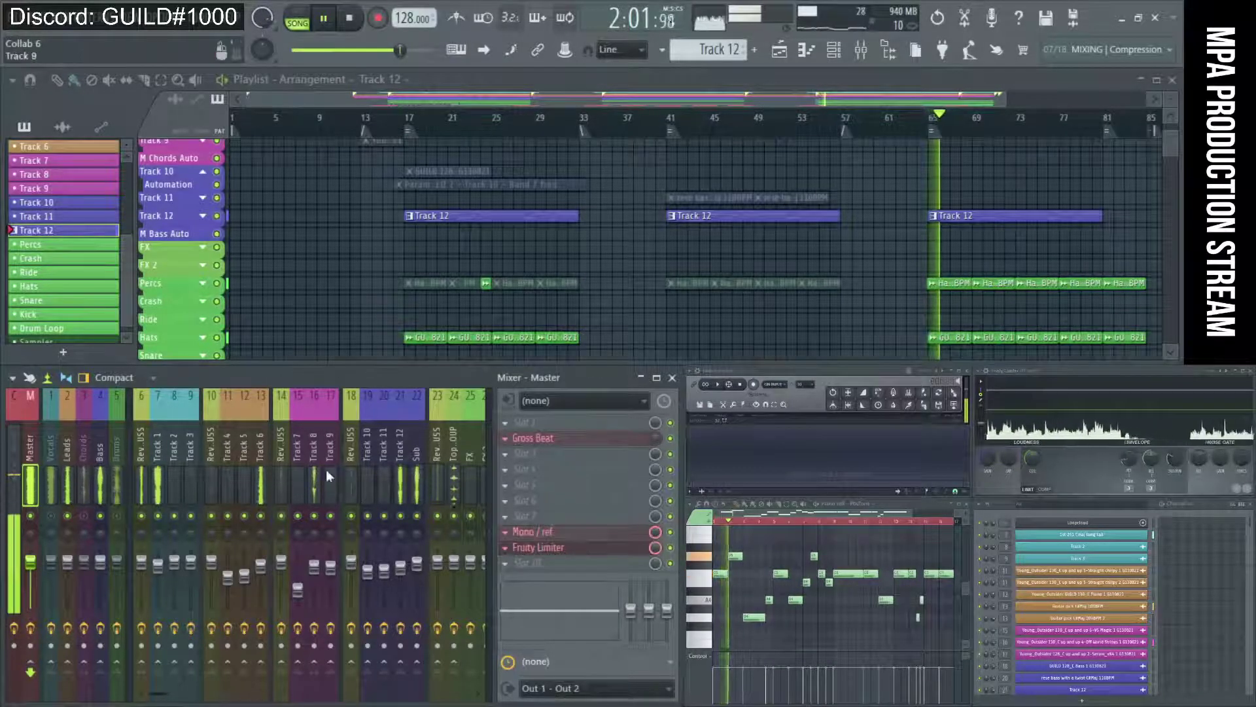
pyautogui.click(401, 516)
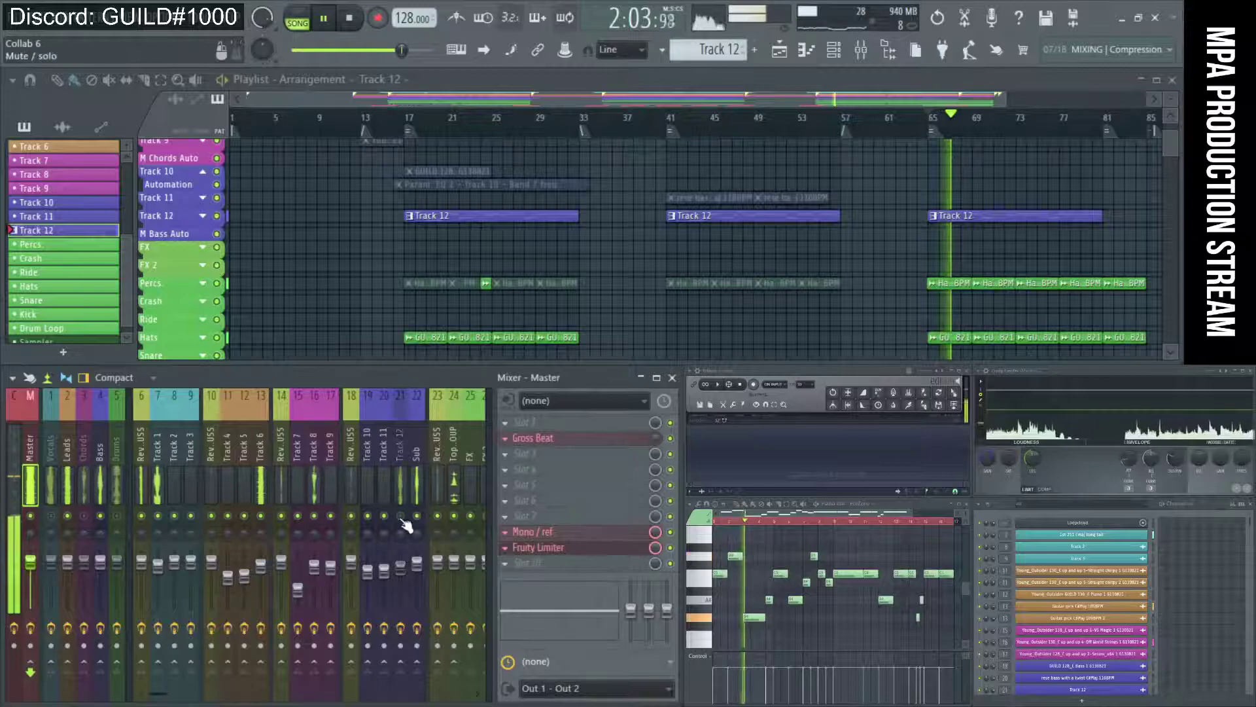
pyautogui.click(418, 517)
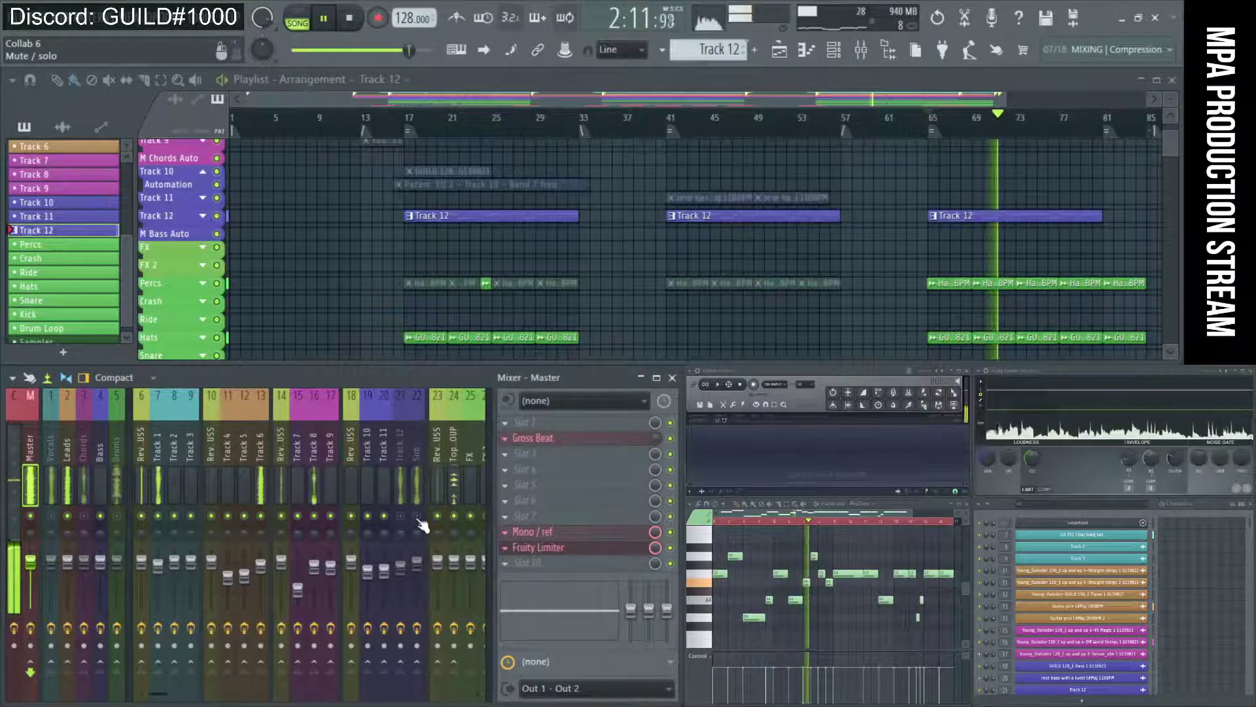
pyautogui.press('space')
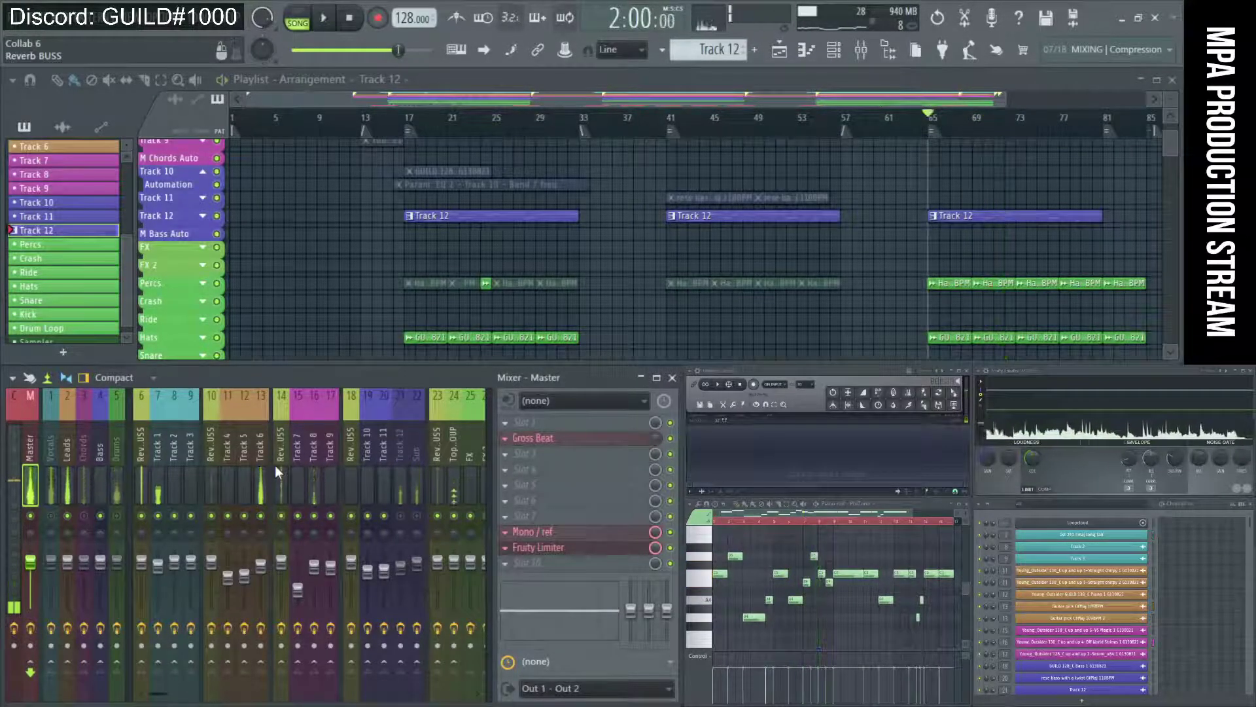
# Reopen Fruity parametric EQ 2 on Track 6 and play from bar 65 with the Bass bus muted
pyautogui.click(261, 466)
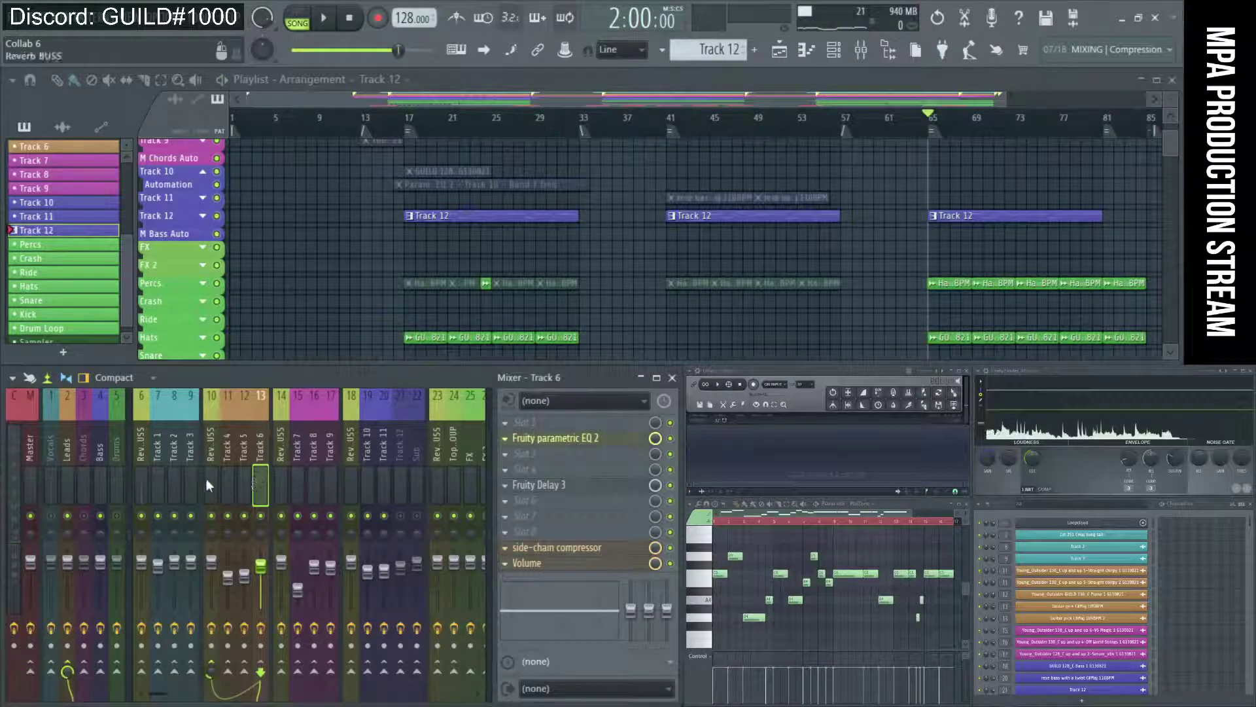
pyautogui.click(603, 445)
pyautogui.press('space')
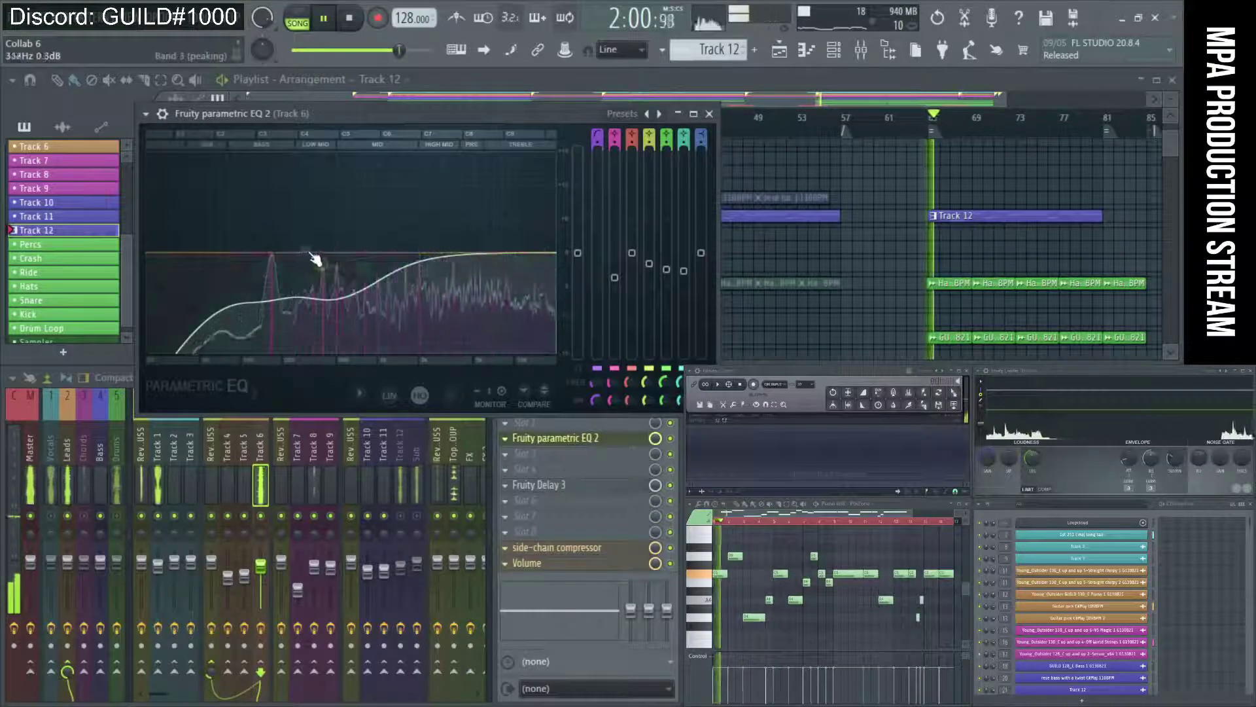
pyautogui.click(211, 520)
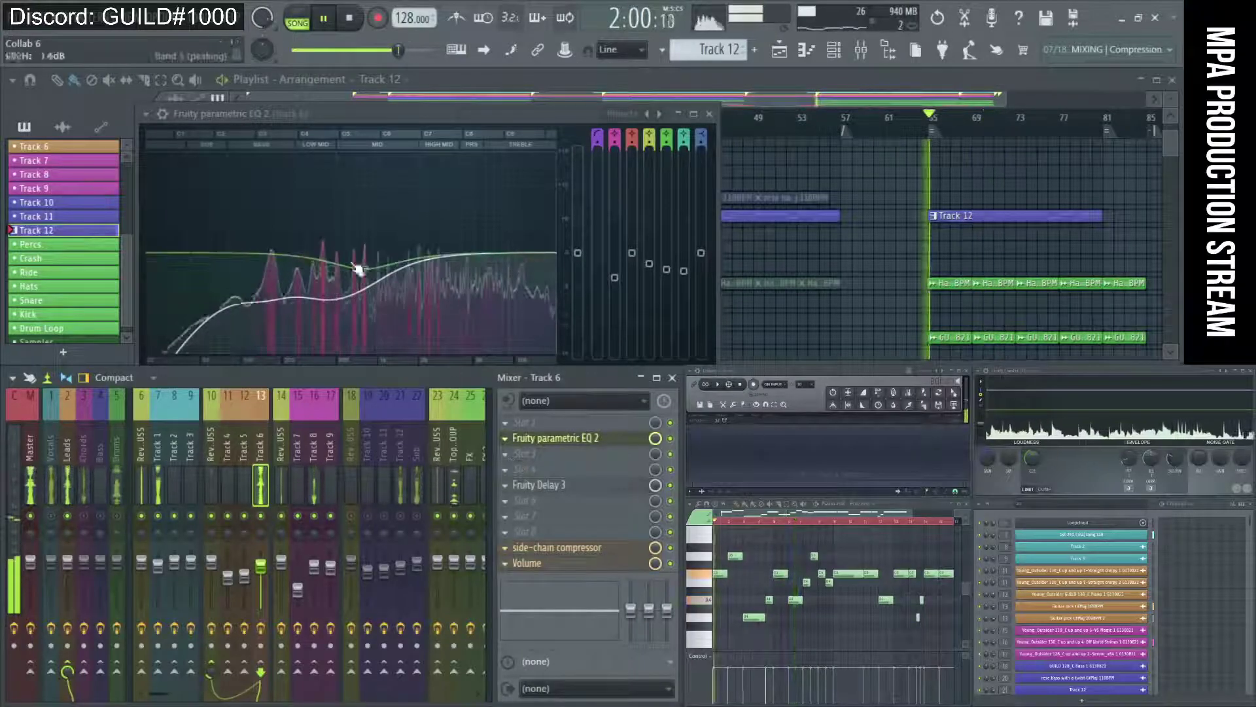
# Raise the Track 6 EQ's band 1 high pass to about 121 Hz and set band 2 to about -3.8 dB at 145 Hz
pyautogui.click(240, 252)
pyautogui.moveTo(240, 252); pyautogui.dragTo(259, 259)
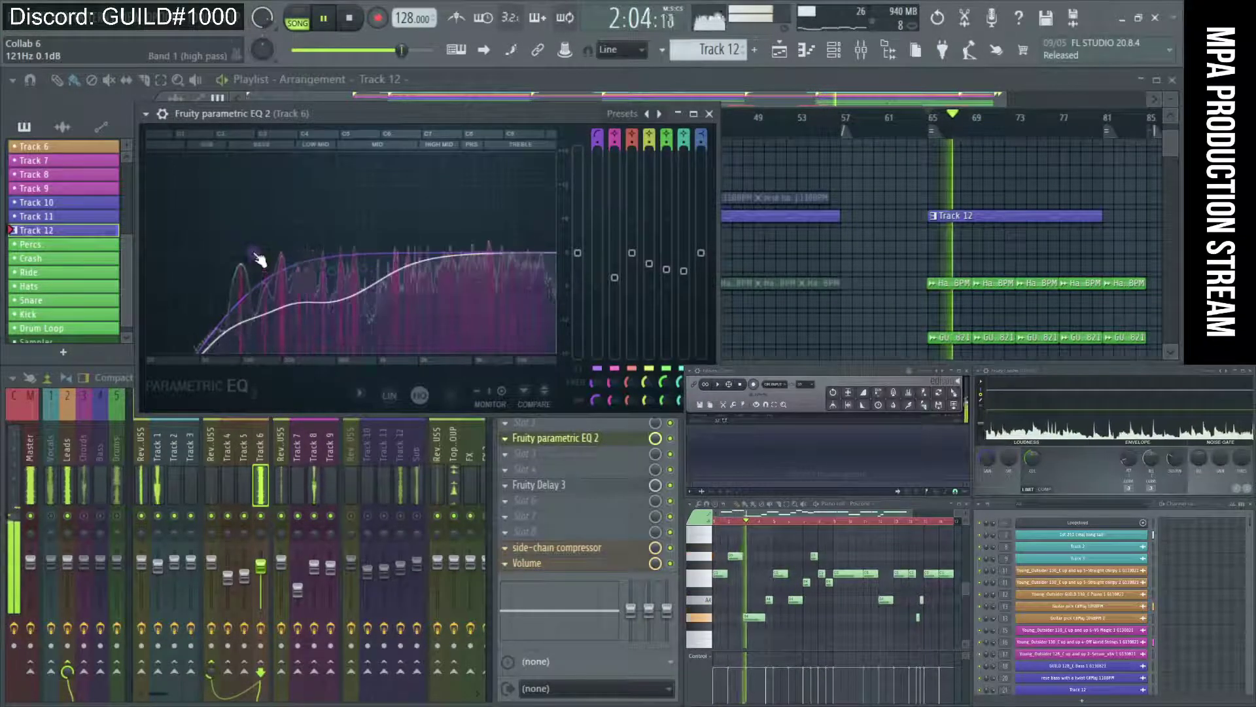
pyautogui.moveTo(260, 259)
pyautogui.mouseDown()
pyautogui.moveTo(257, 272)
pyautogui.moveTo(257, 252)
pyautogui.mouseUp()
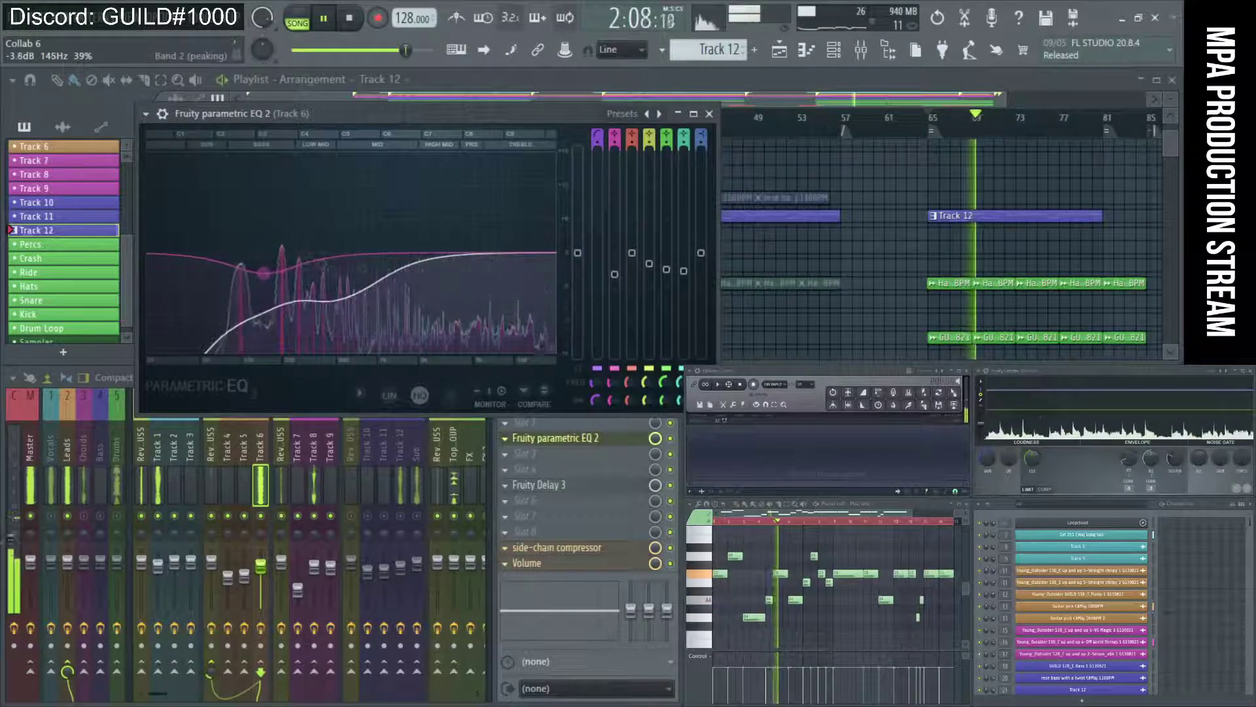
pyautogui.moveTo(264, 272); pyautogui.dragTo(267, 272)
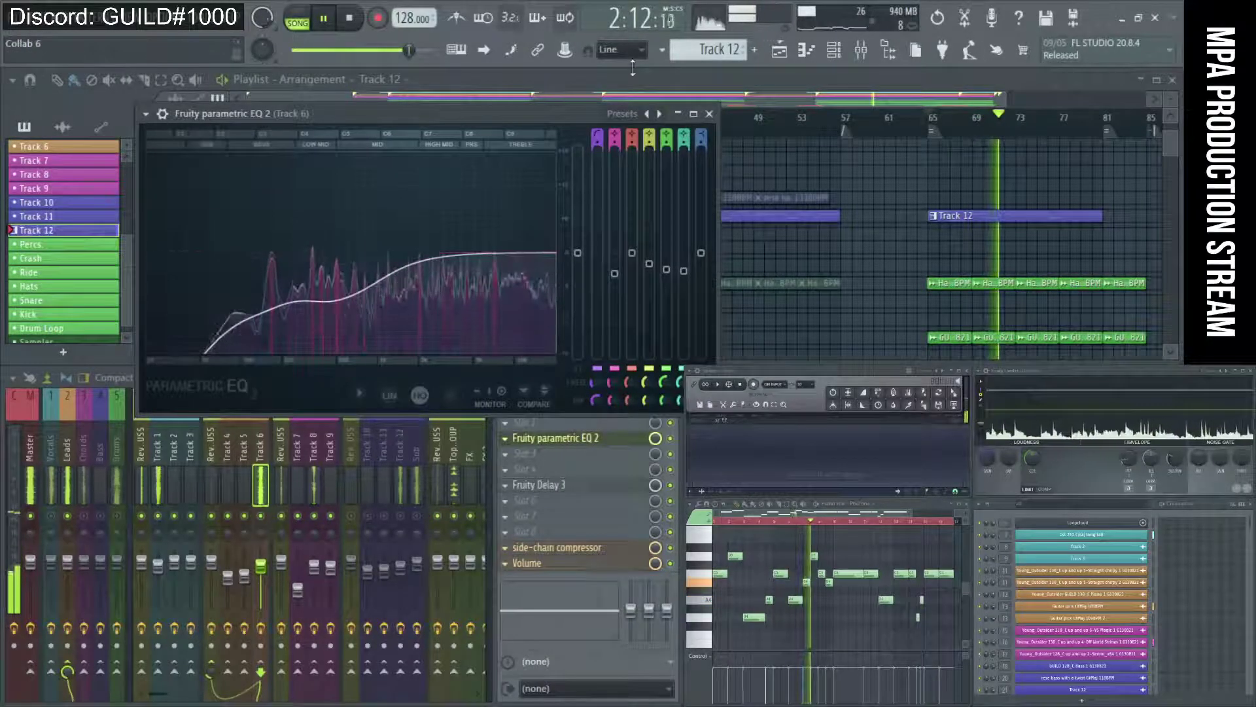
pyautogui.click(556, 438)
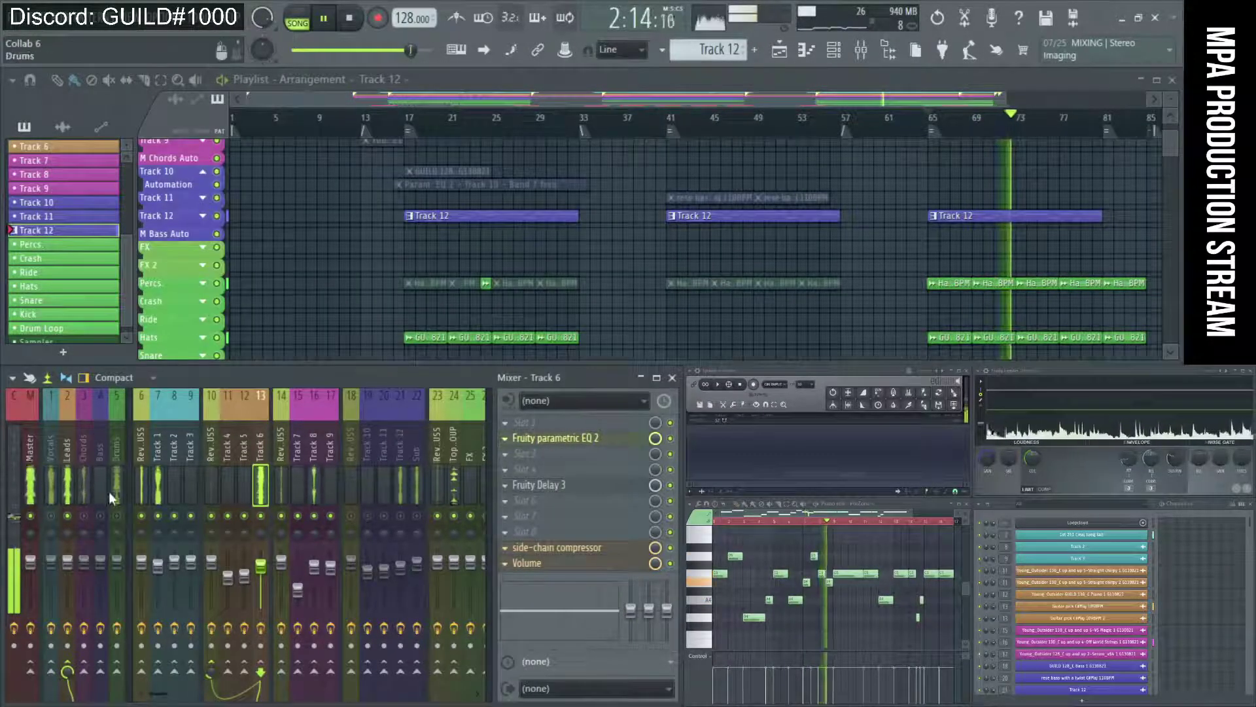
pyautogui.press('space')
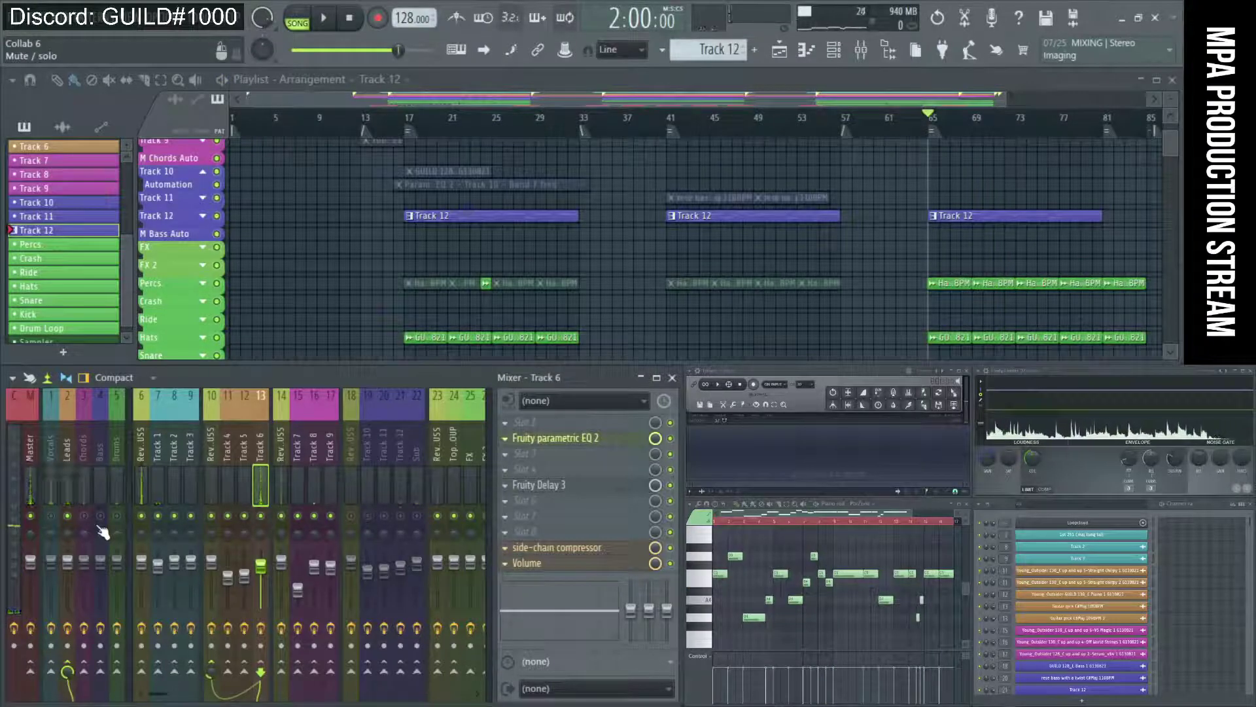
# Audition the mix from bar 65 in short passes while unmuting Track 12, Sub and the Bass bus
pyautogui.press('space')
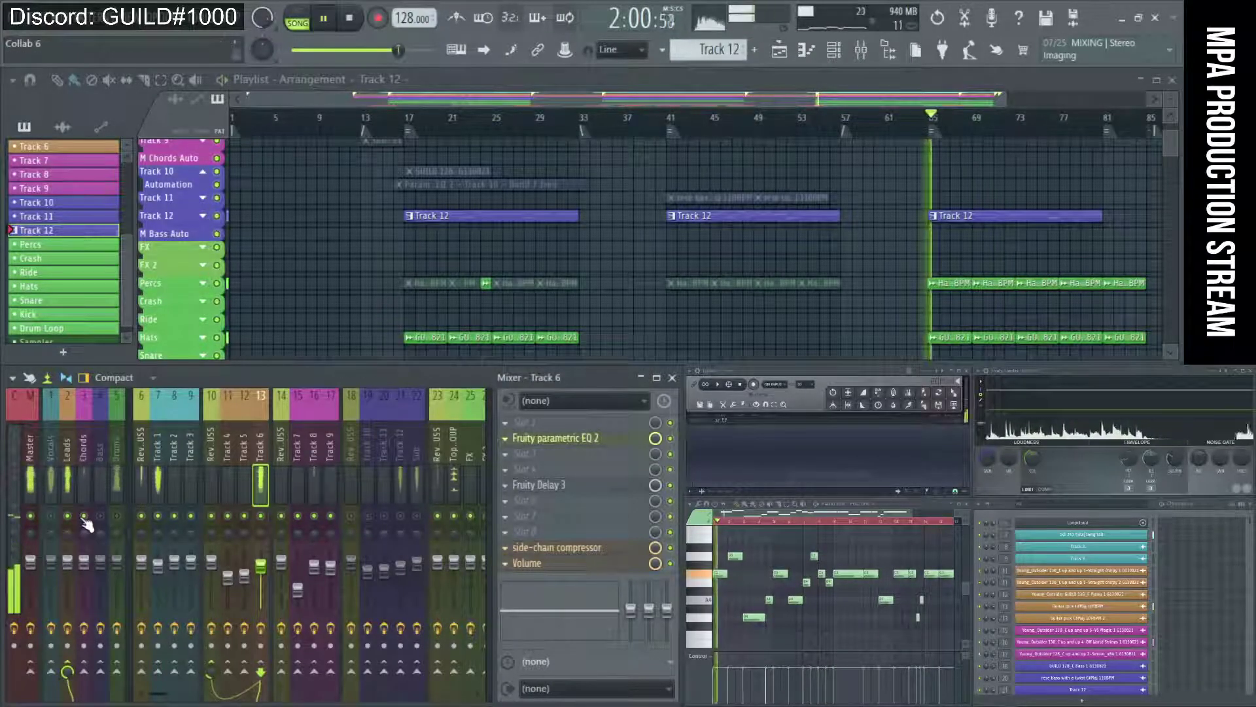
pyautogui.press('space')
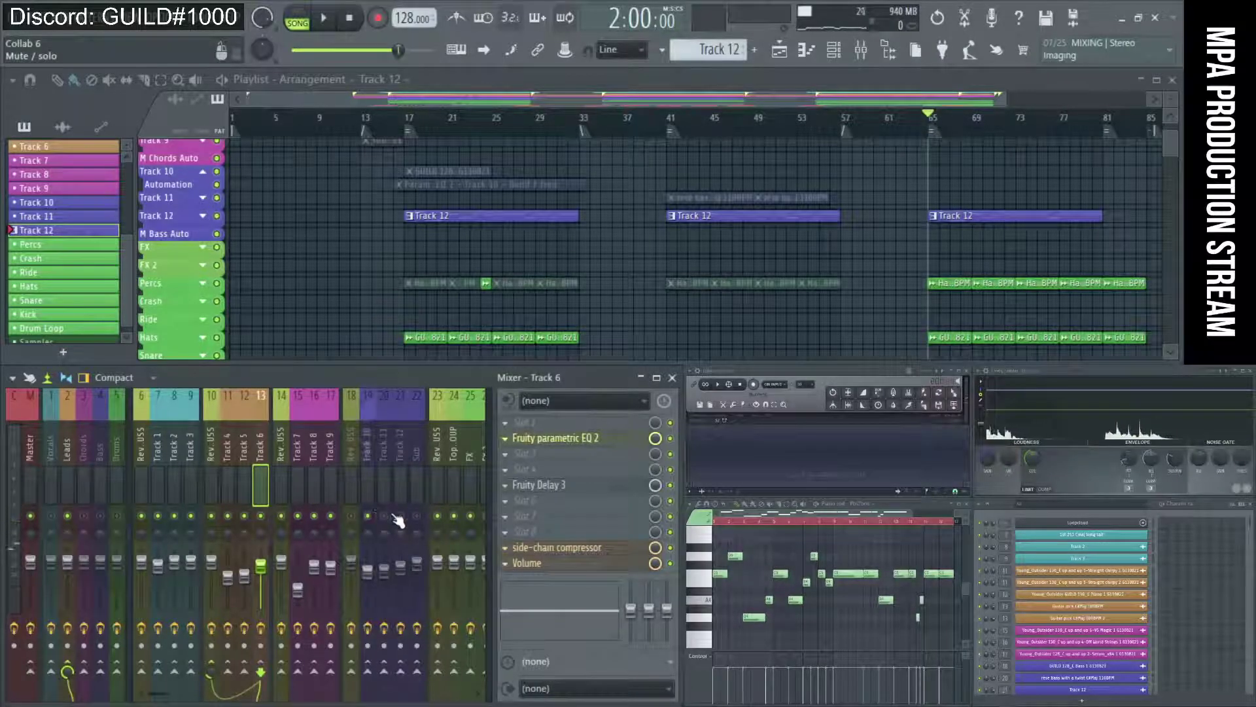
pyautogui.press('space')
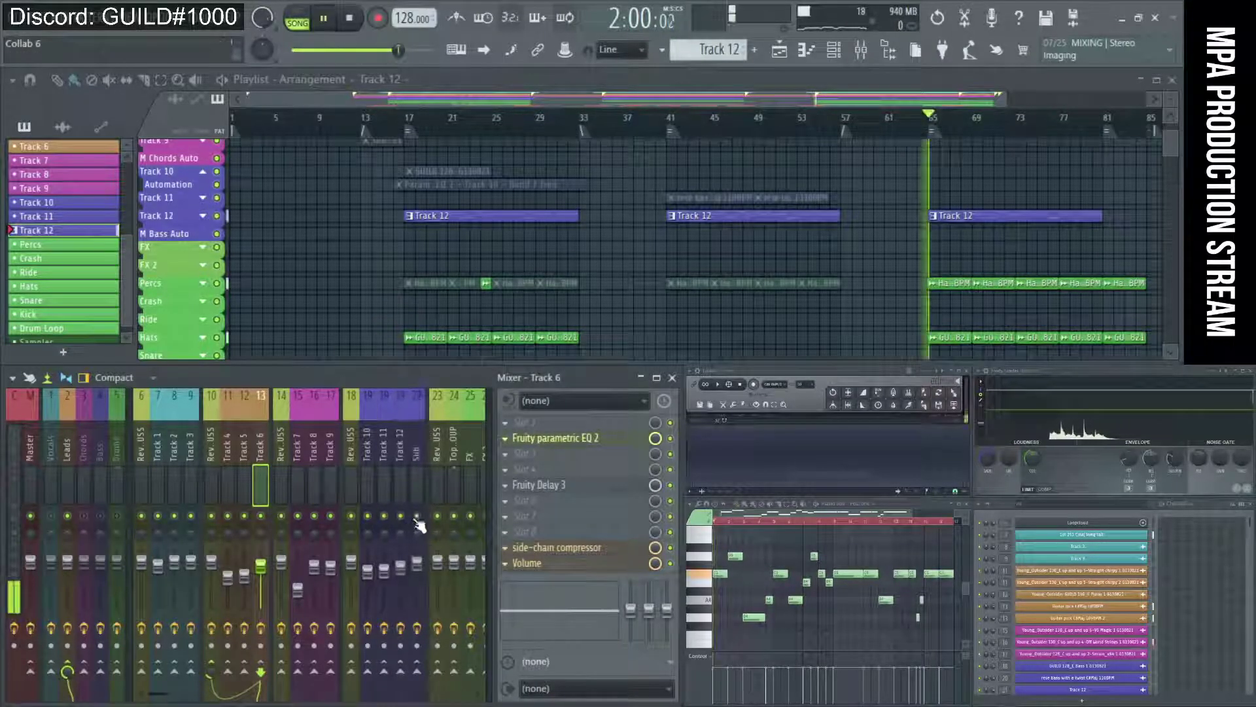
pyautogui.press('space')
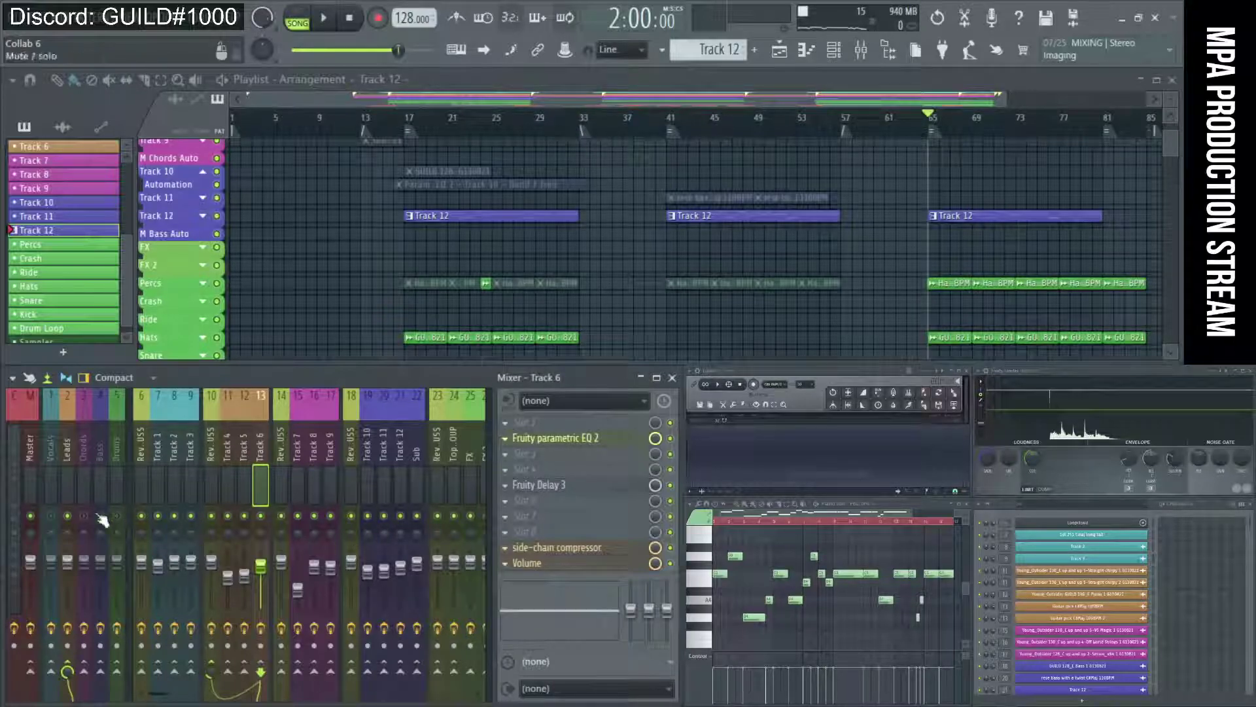
pyautogui.press('space')
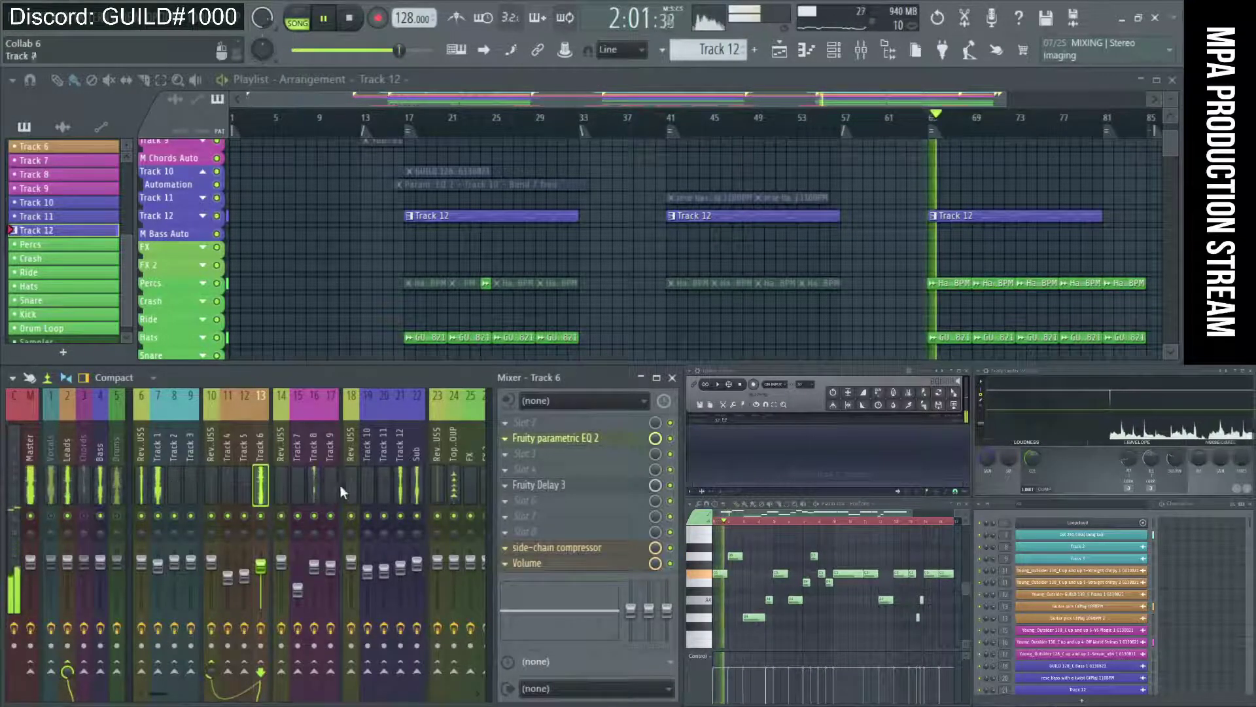
# Open Fruity parametric EQ 2 on Track 12, raise band 6 to fill the high-mid dip during playback, and close the EQ
pyautogui.click(399, 471)
pyautogui.click(556, 485)
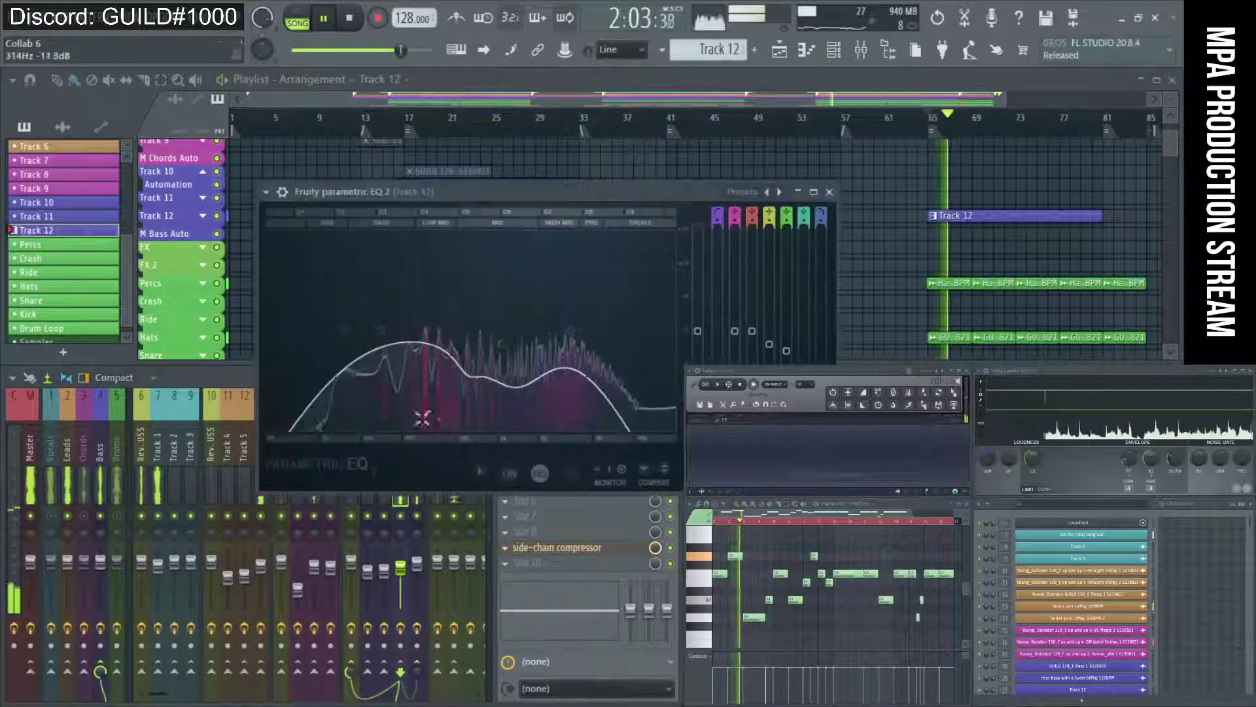
pyautogui.moveTo(576, 385); pyautogui.dragTo(553, 343)
pyautogui.moveTo(549, 301); pyautogui.dragTo(554, 341)
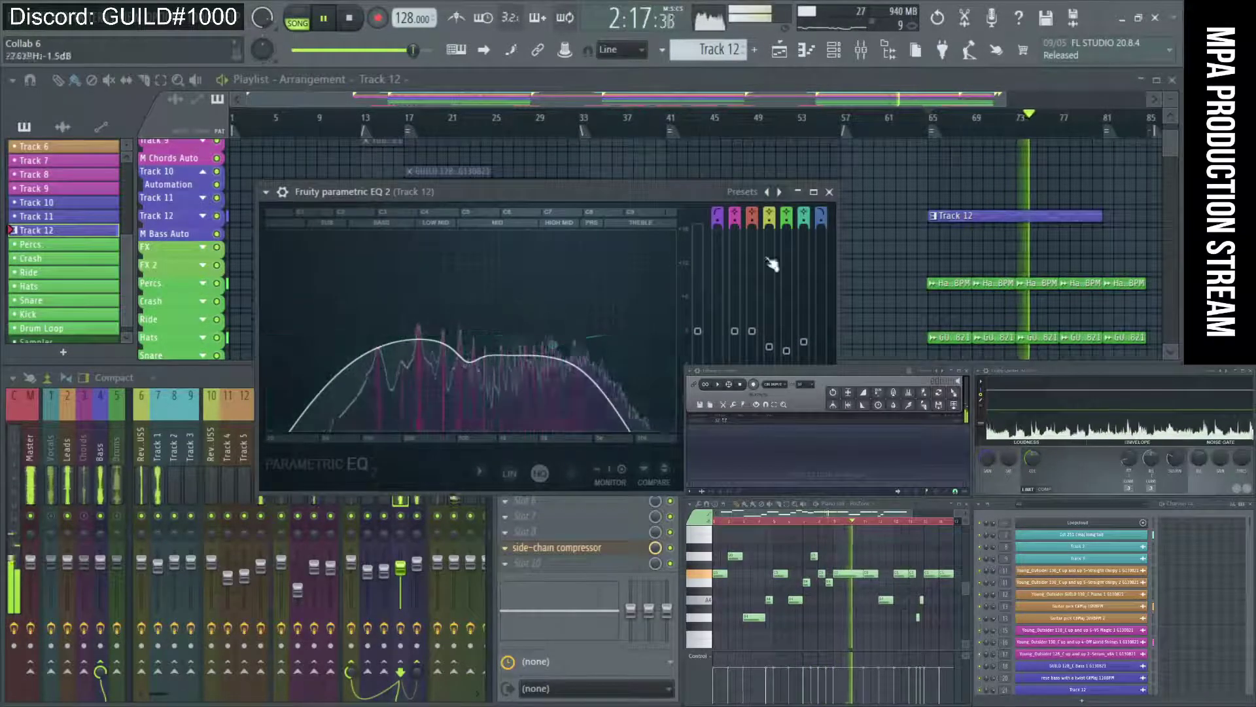
pyautogui.click(829, 192)
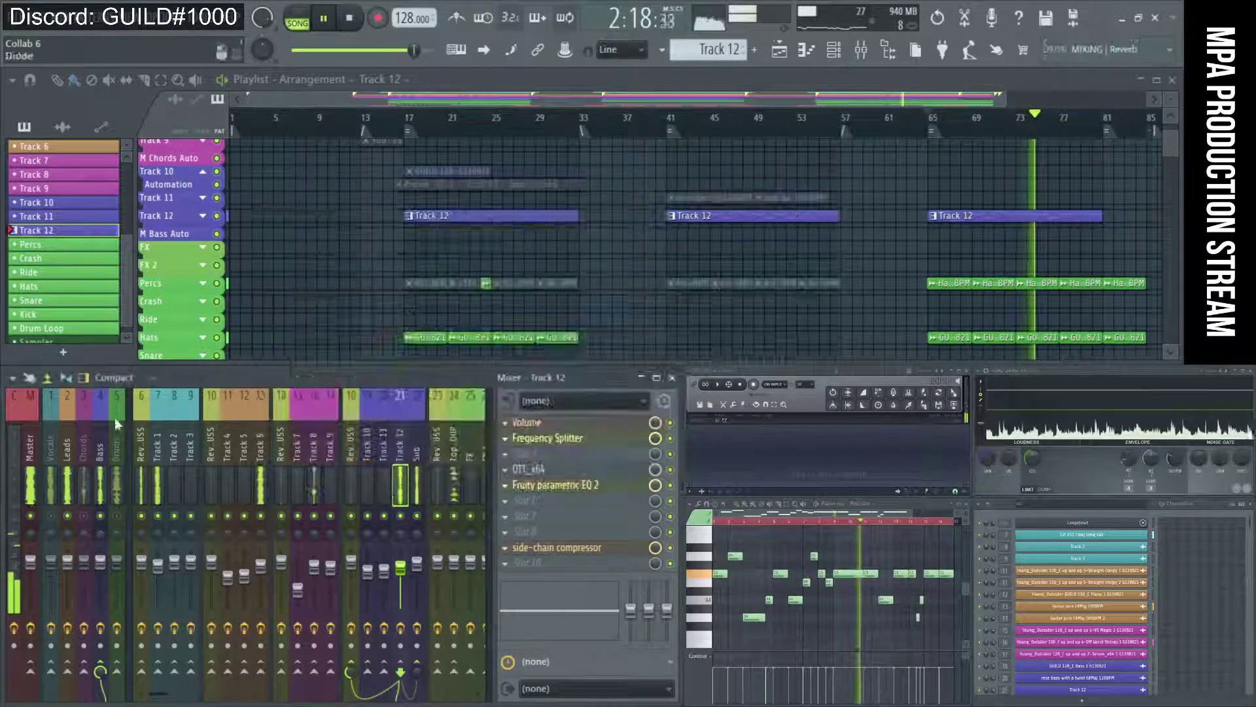
# Select the Master track, unmute the Chords and Drums buses, and play the mix from bar 65
pyautogui.click(30, 477)
pyautogui.press('space')
pyautogui.press('space')
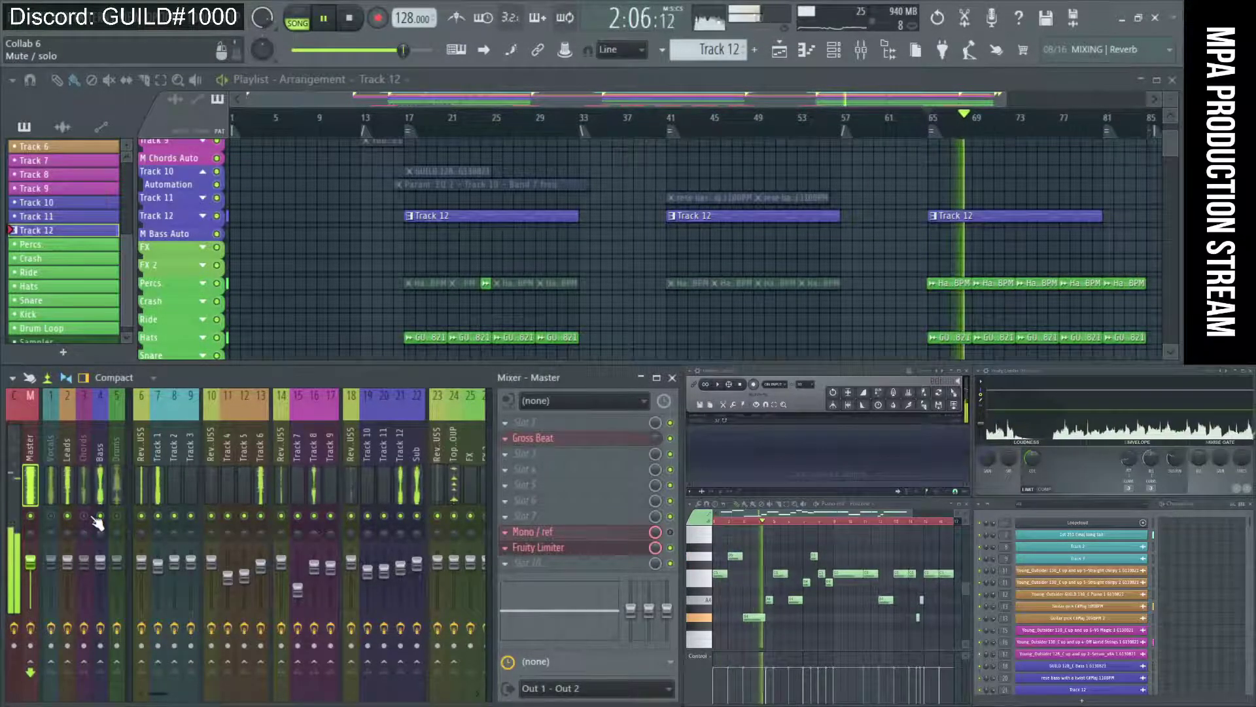
pyautogui.press('space')
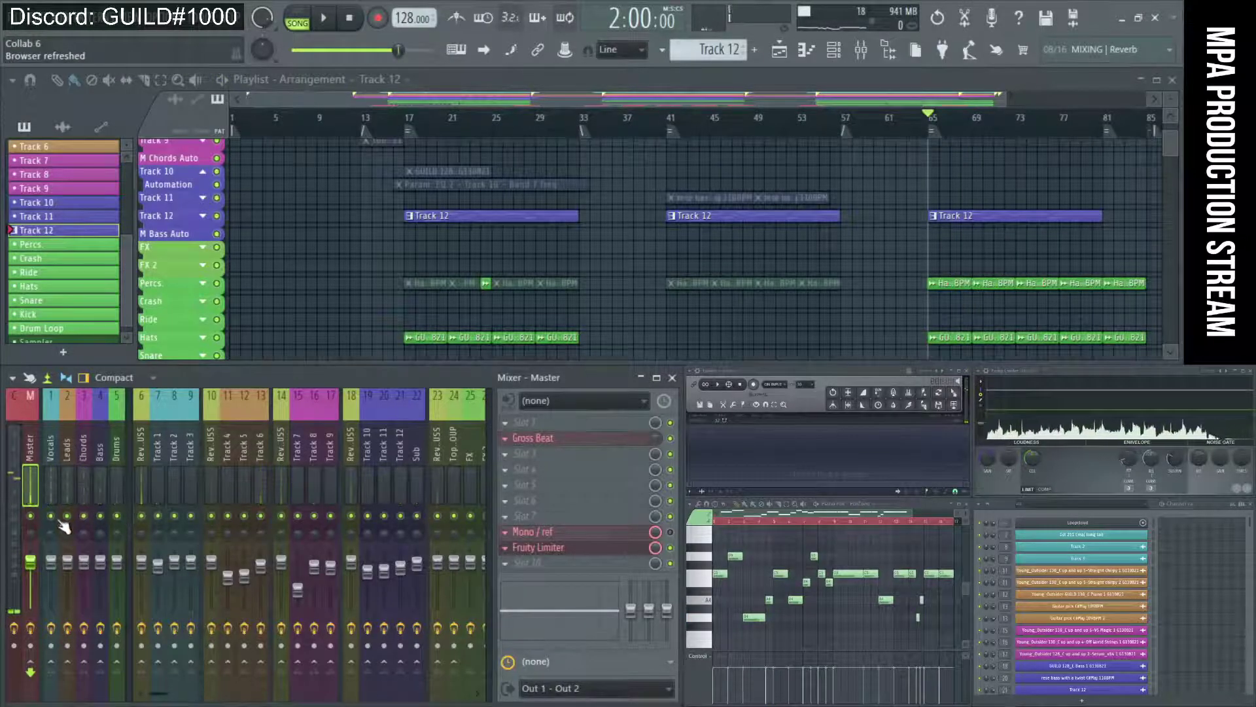
pyautogui.press('space')
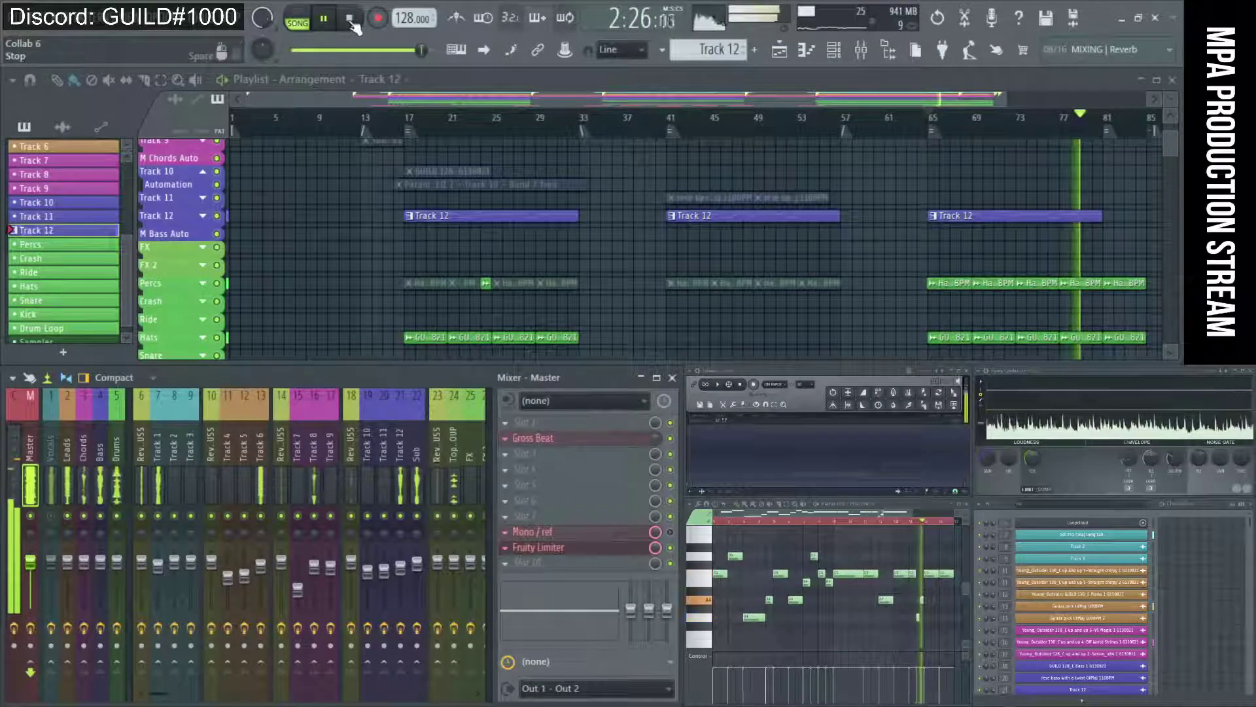
pyautogui.press('space')
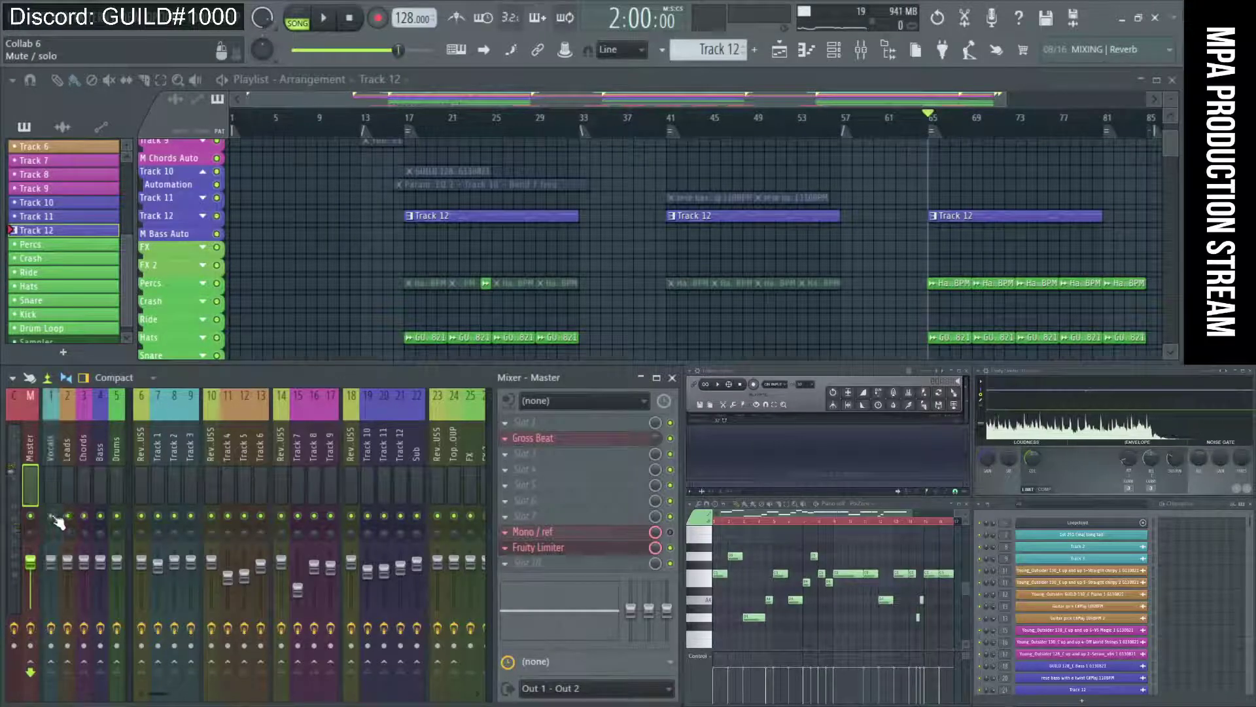
pyautogui.scroll(2, 830, 211)
pyautogui.scroll(3, 830, 211)
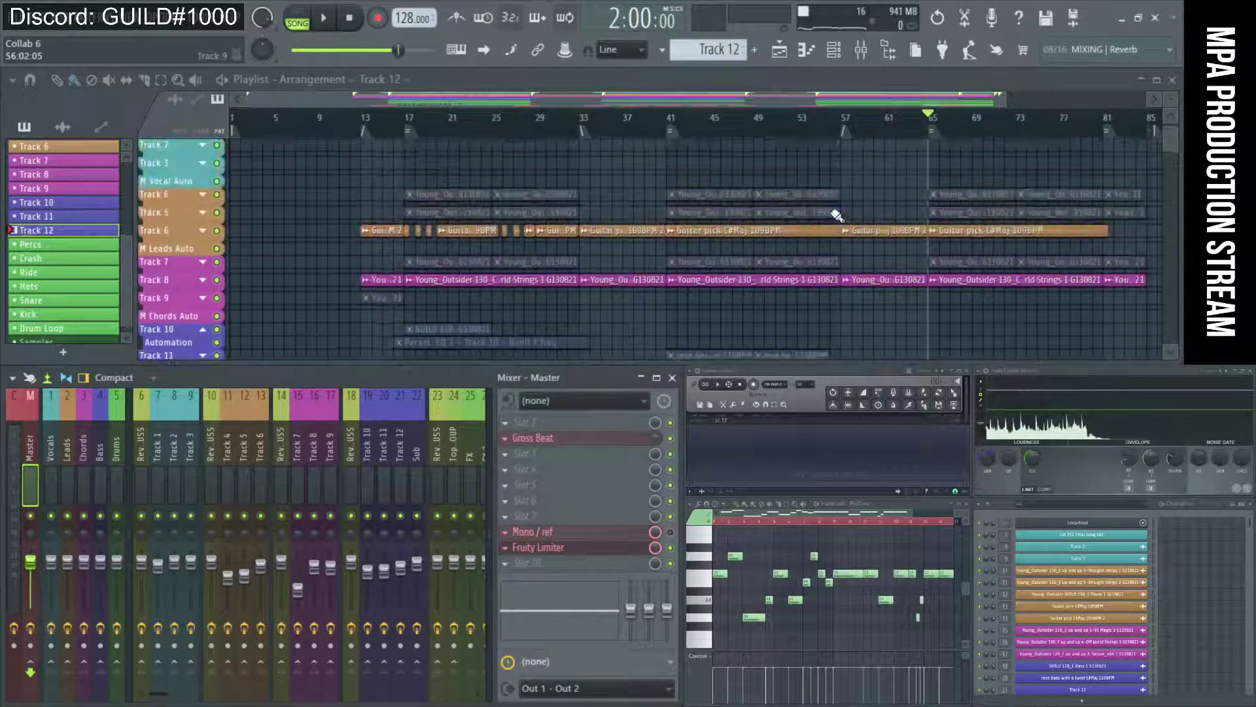
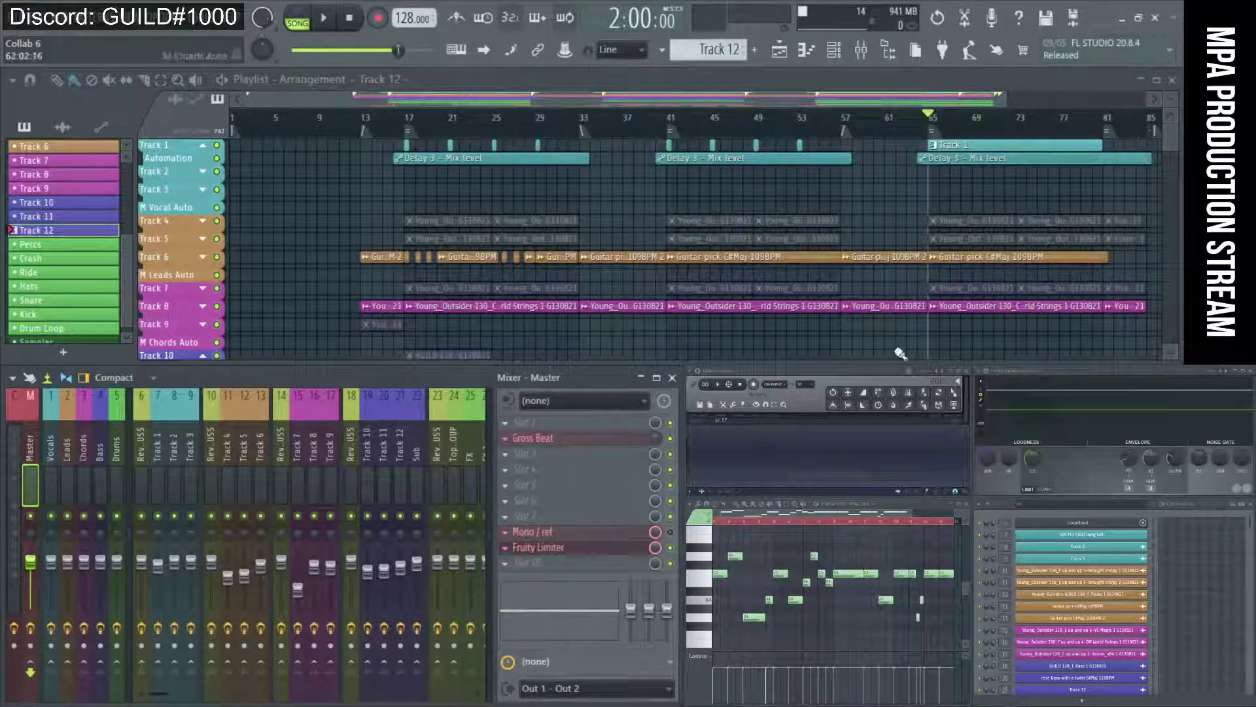
# Place the live chat window over the piano roll and read back through its messages
pyautogui.moveTo(827, 494); pyautogui.dragTo(844, 469)
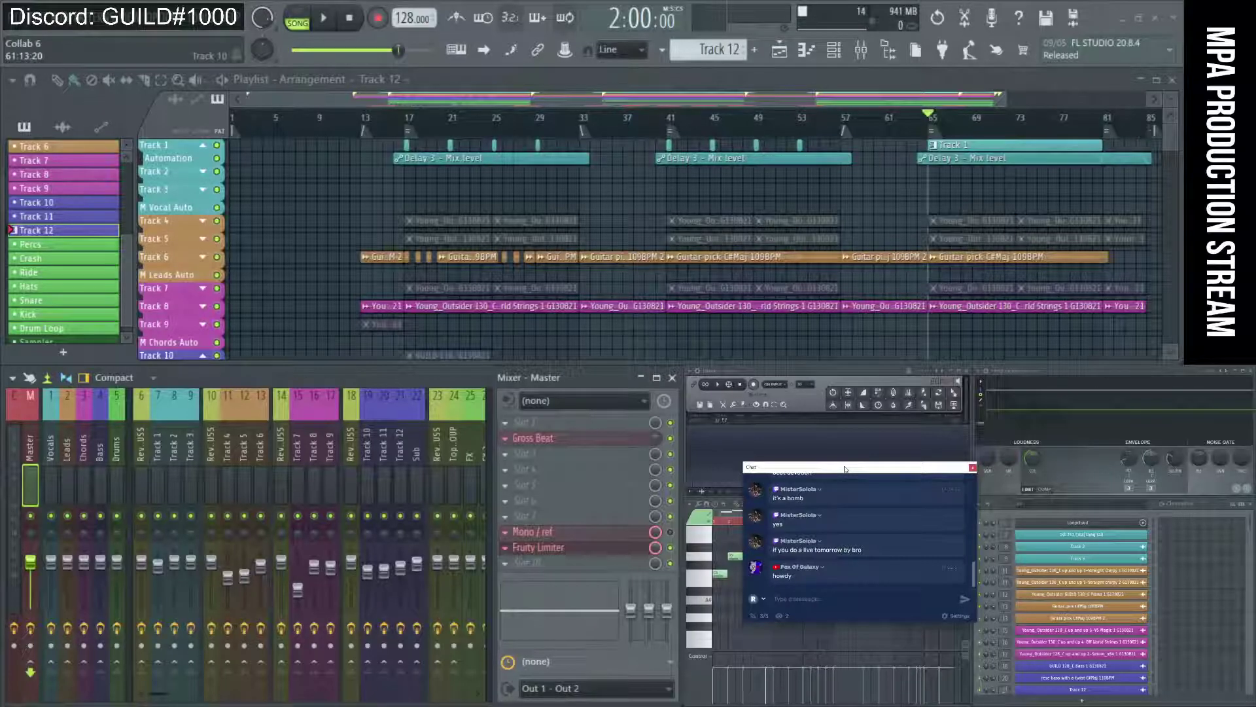
pyautogui.scroll(5, 824, 494)
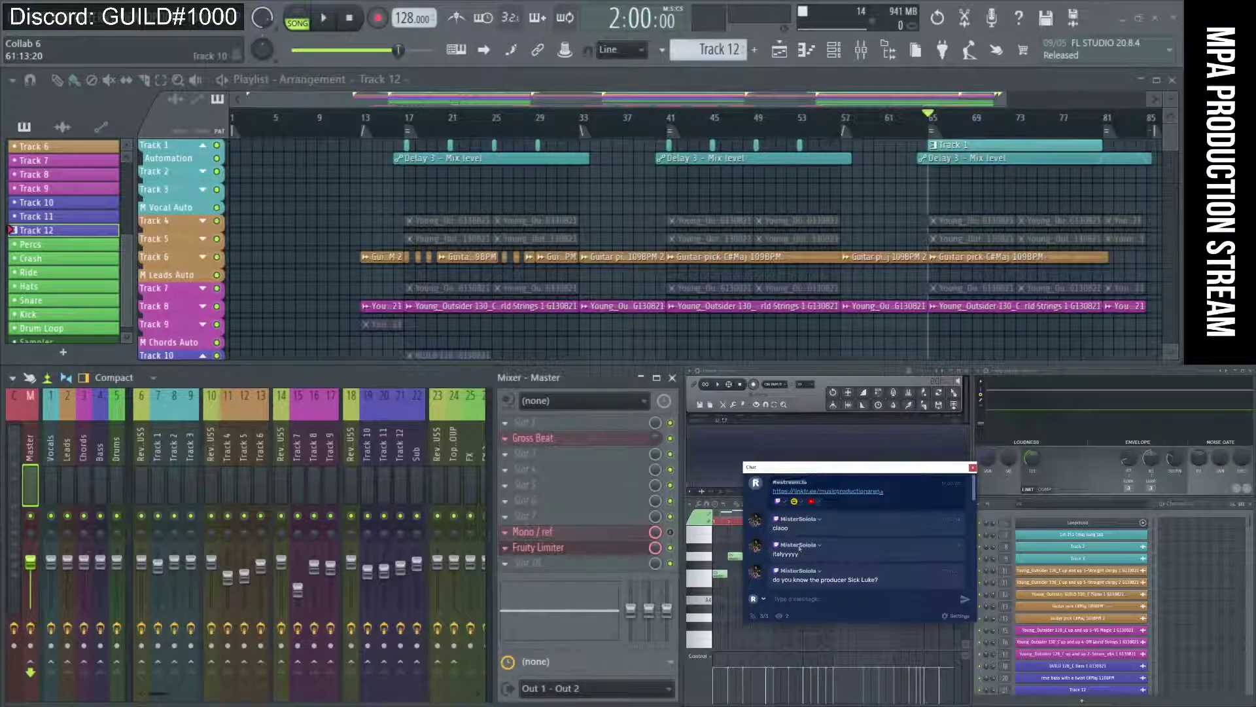
pyautogui.scroll(-5, 799, 548)
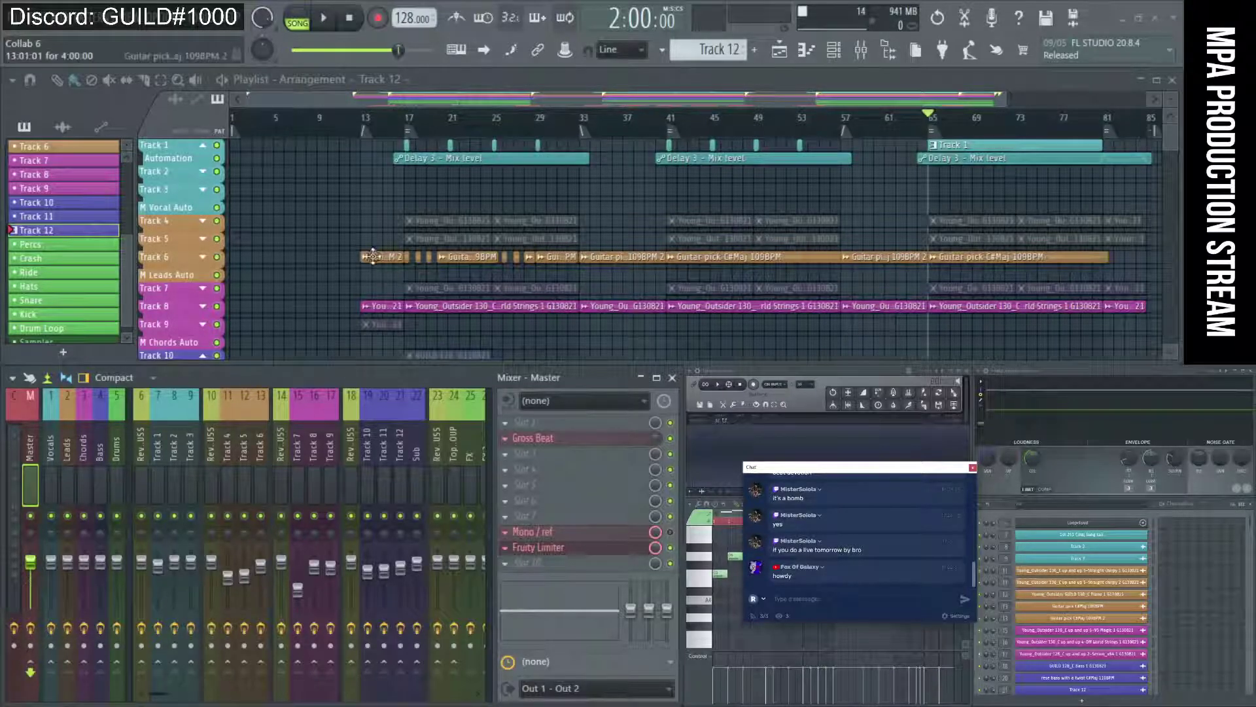
# Play the song from bar 13 and toggle mute on the first audio source in the OBS audio mixer
pyautogui.click(408, 127)
pyautogui.click(361, 122)
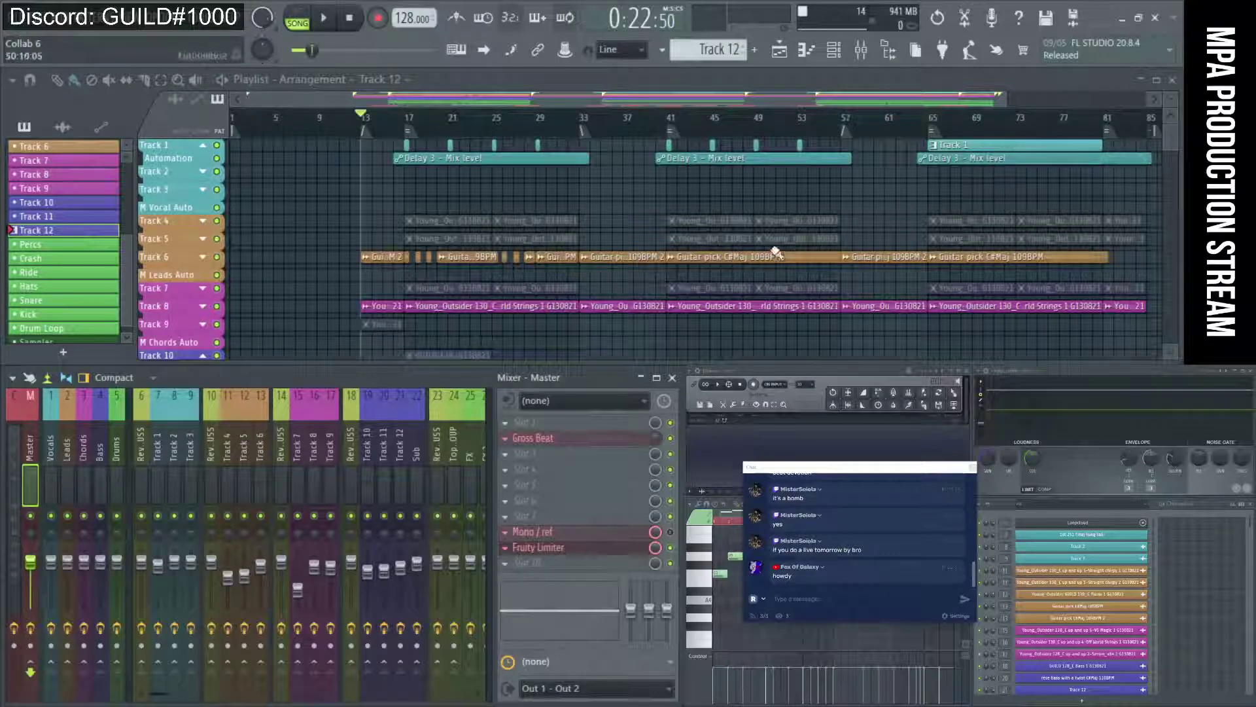
pyautogui.scroll(-5, 758, 275)
pyautogui.scroll(4, 757, 275)
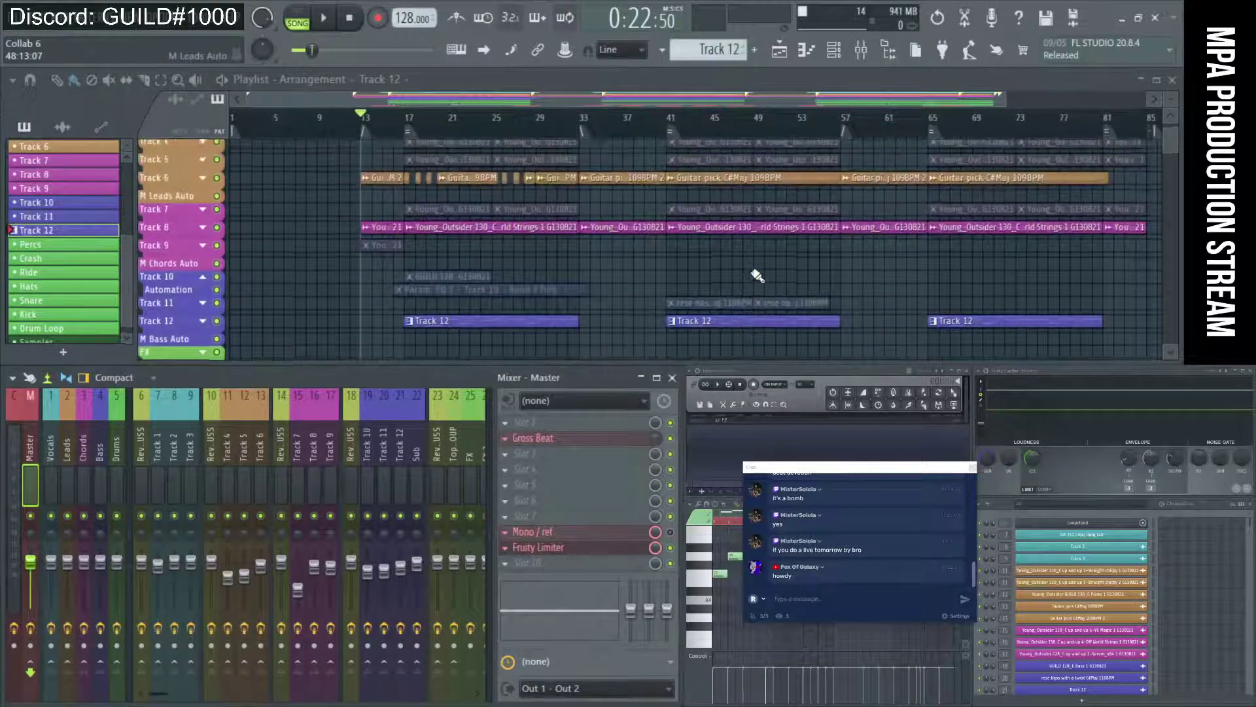
pyautogui.scroll(1, 757, 275)
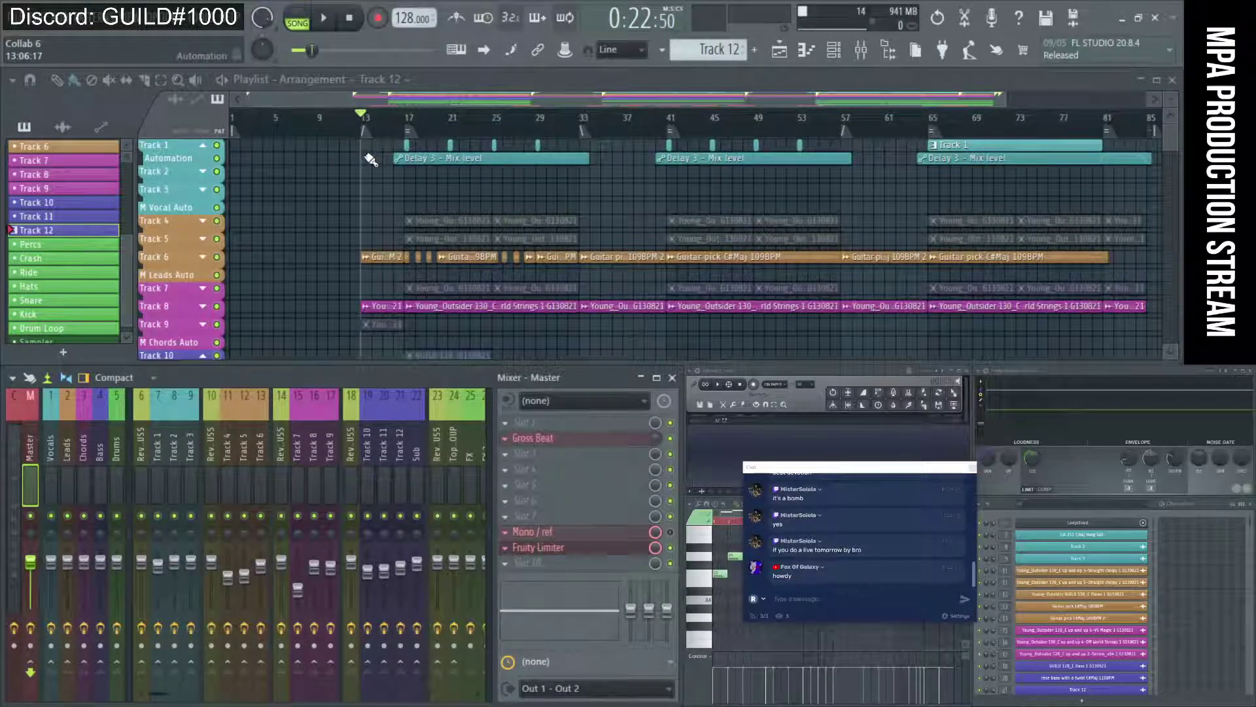
pyautogui.click(324, 19)
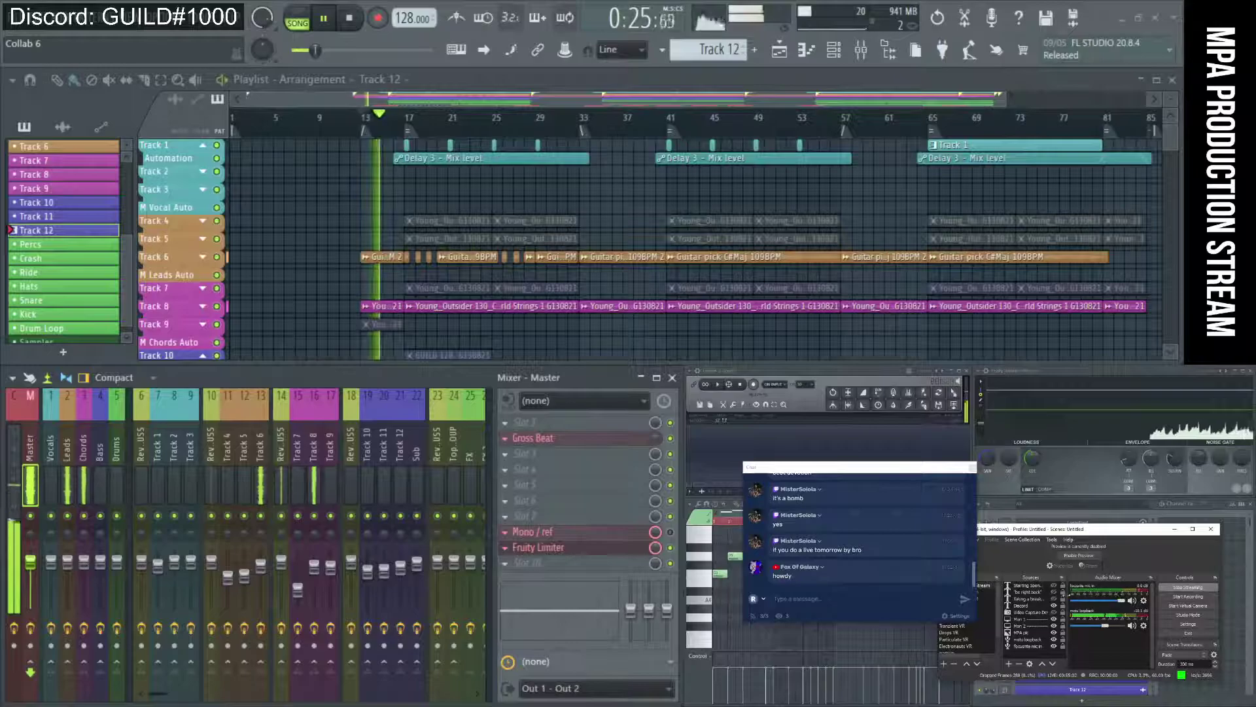
pyautogui.click(1132, 600)
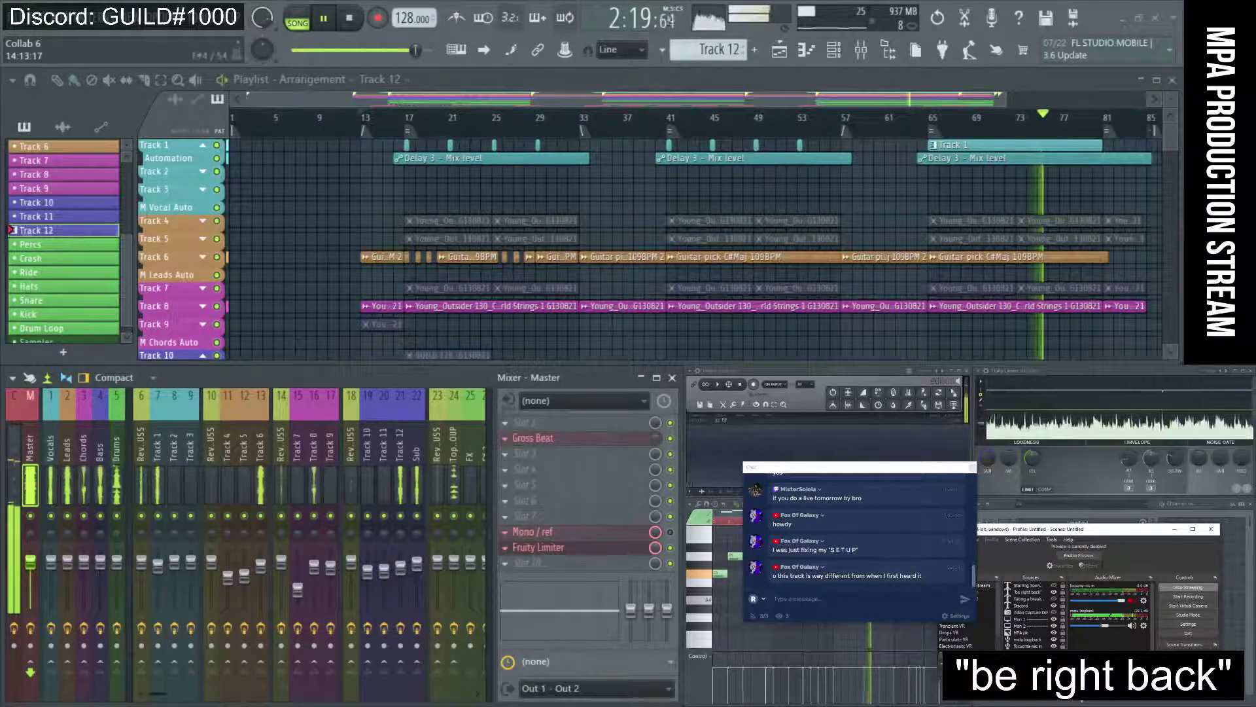
# Highlight the chat message about fixing the setup and move the chat window over the mixer
pyautogui.moveTo(779, 550); pyautogui.dragTo(866, 563)
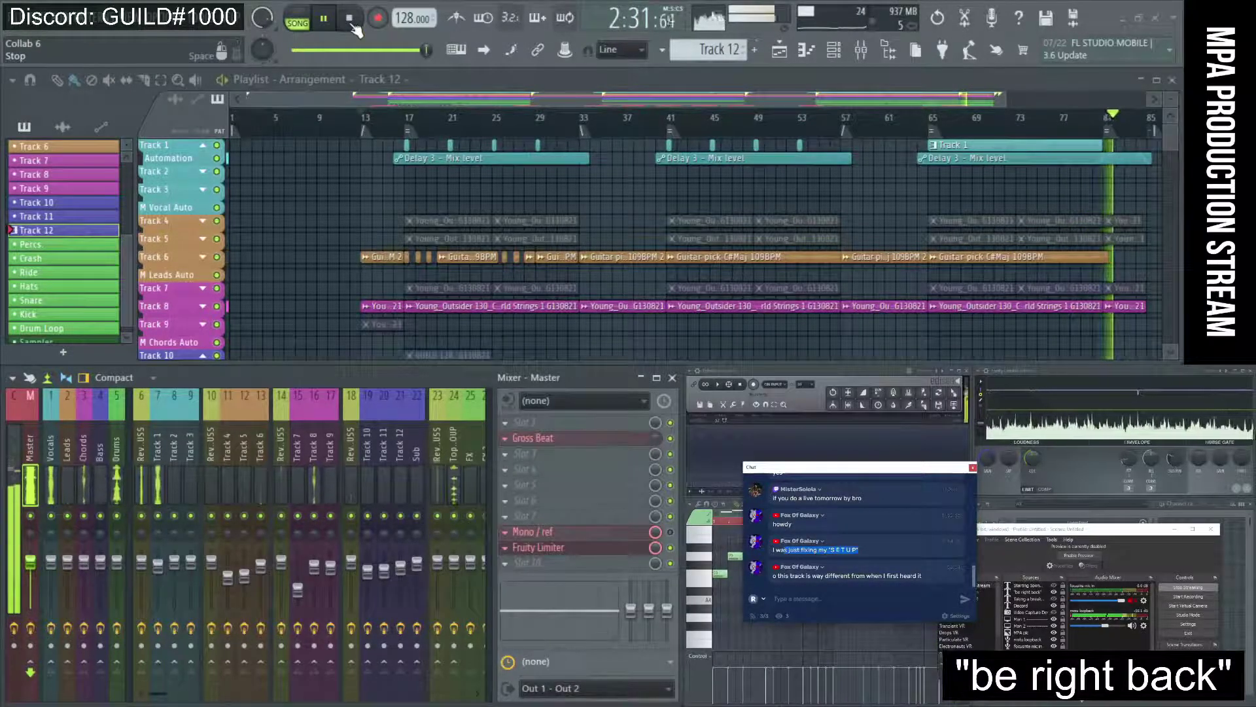
pyautogui.moveTo(873, 510); pyautogui.dragTo(861, 450)
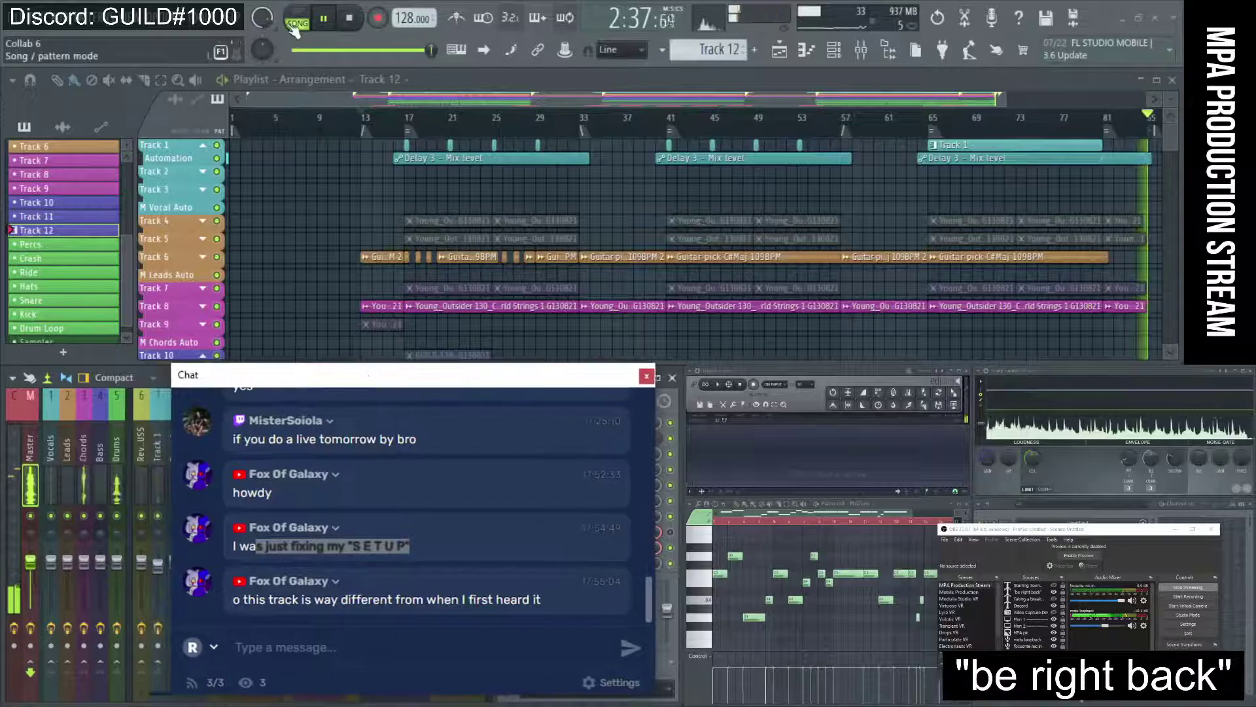
pyautogui.moveTo(366, 378); pyautogui.dragTo(419, 358)
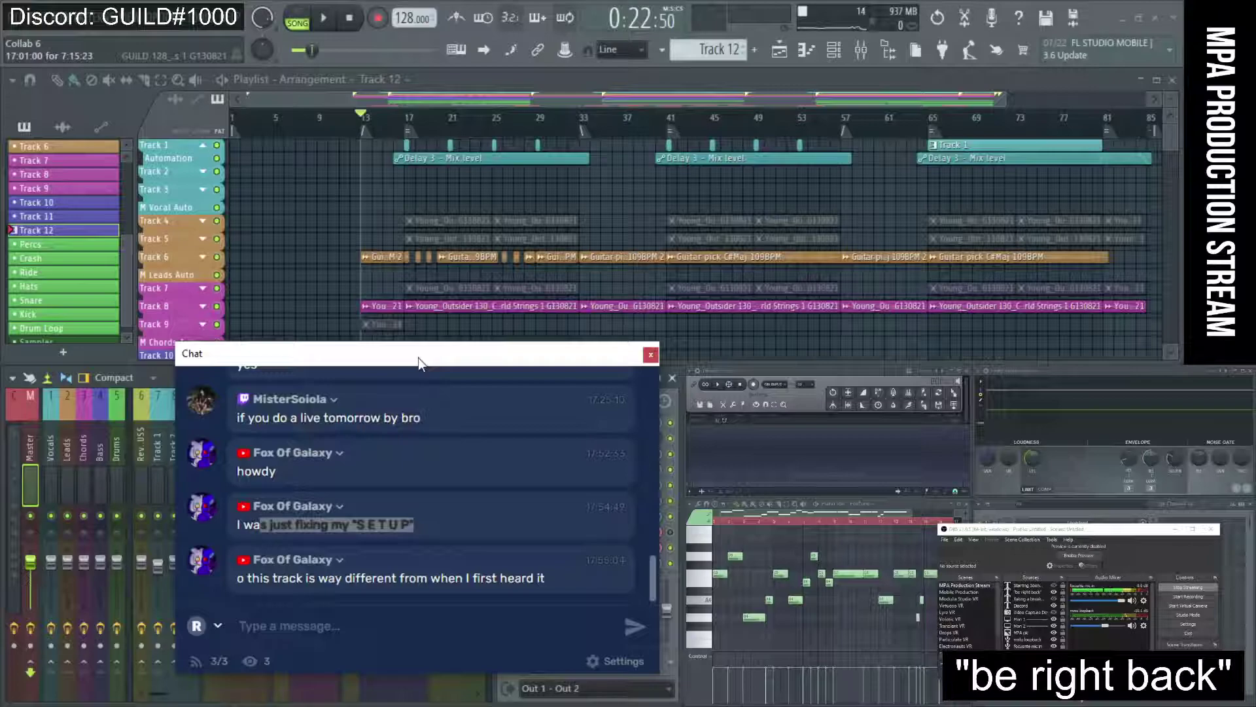
# Set the song position to bar 65, then show the Track 1 pattern in the piano roll and audition it in pattern mode
pyautogui.click(941, 139)
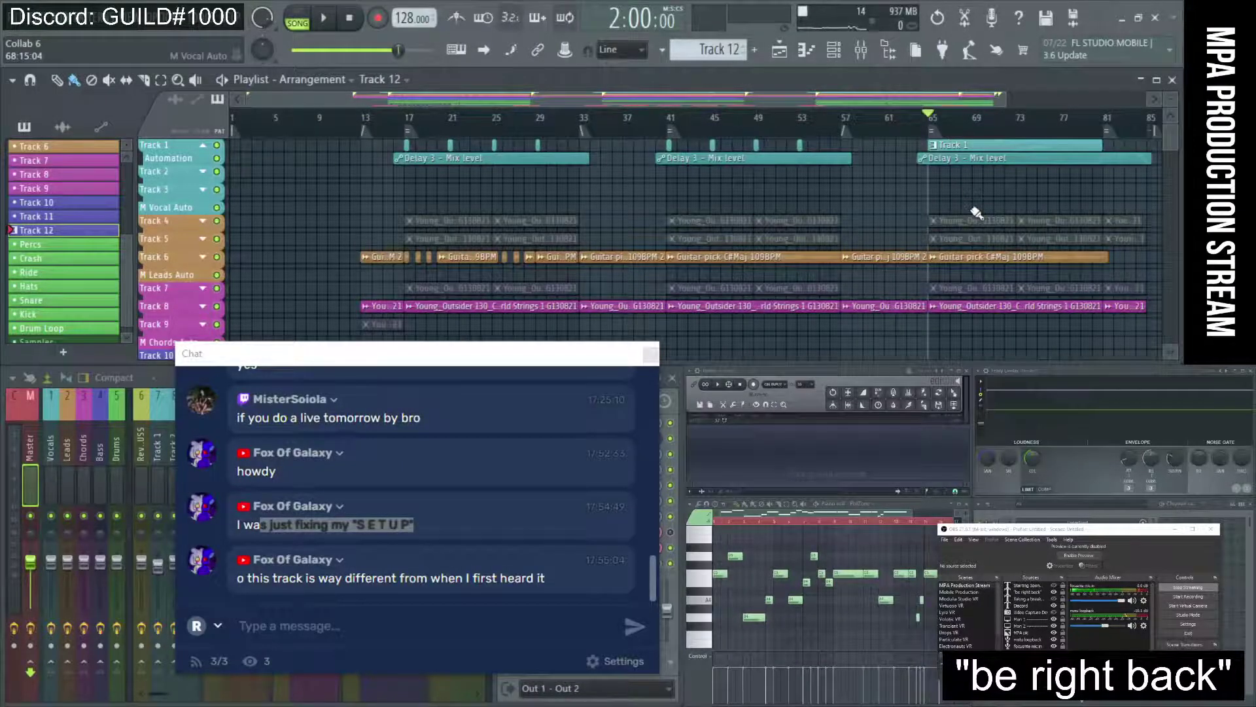
pyautogui.scroll(-8, 975, 213)
pyautogui.scroll(6, 975, 220)
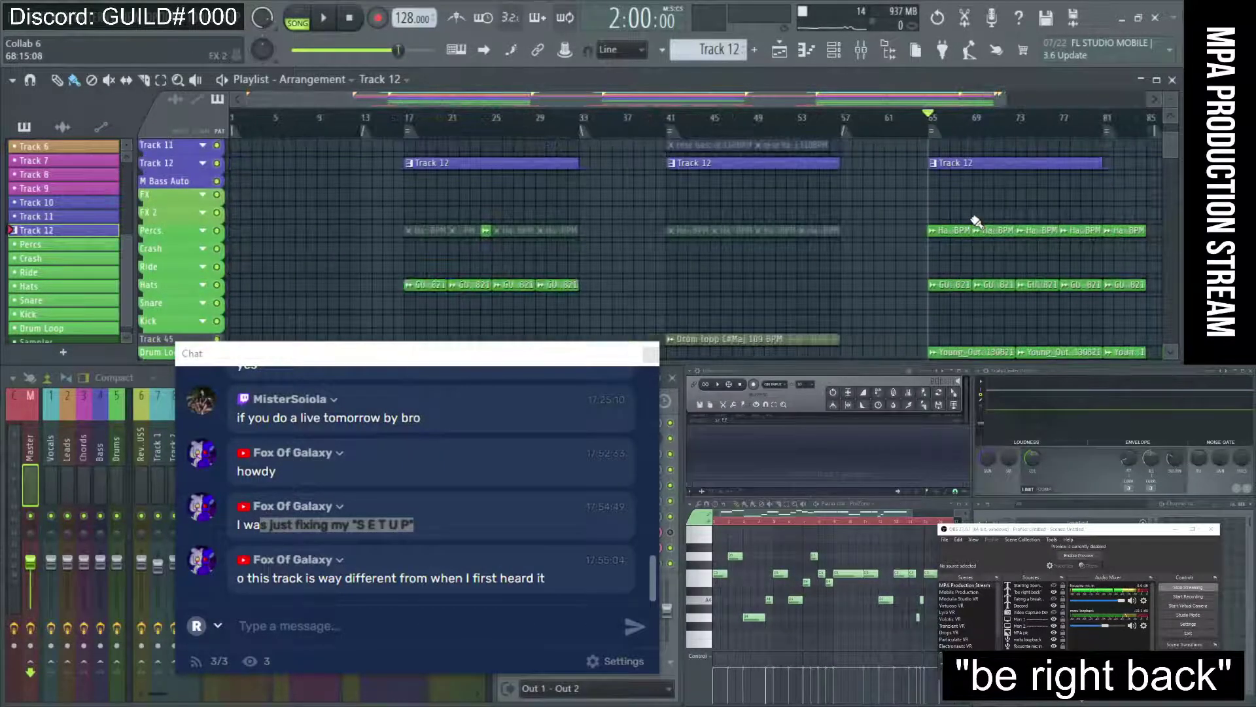
pyautogui.scroll(3, 975, 220)
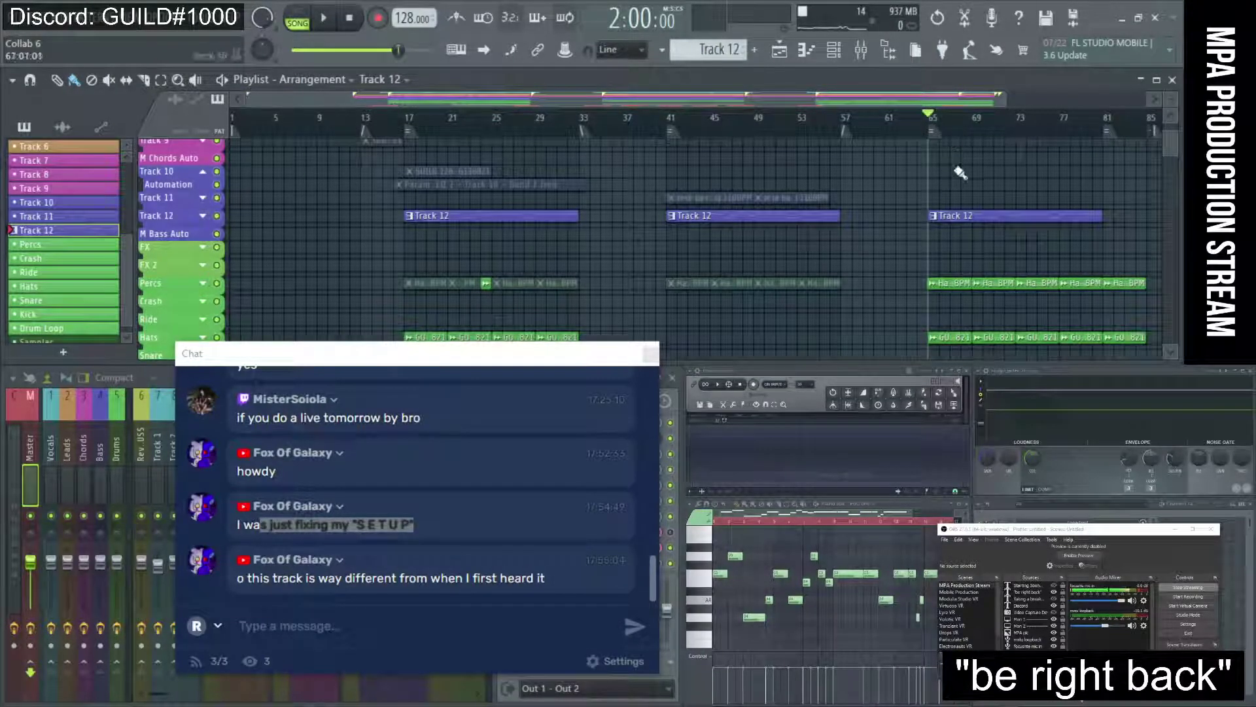
pyautogui.scroll(5, 960, 176)
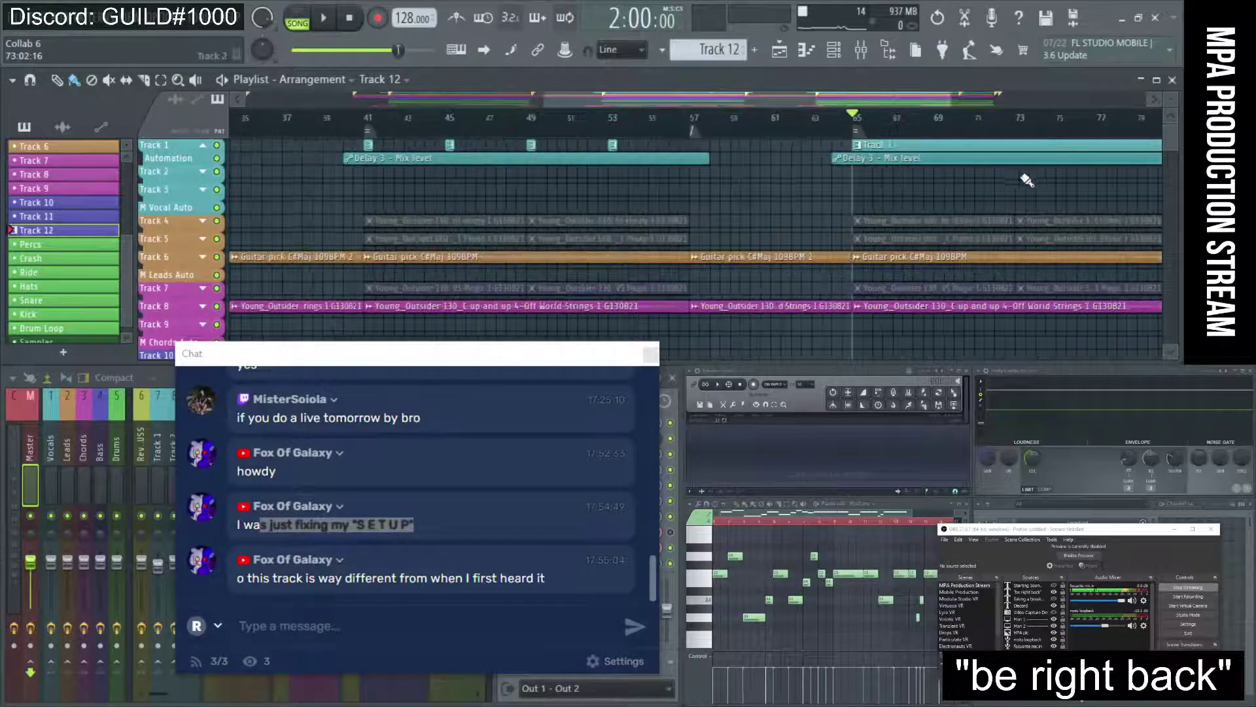
pyautogui.scroll(1, 1044, 204)
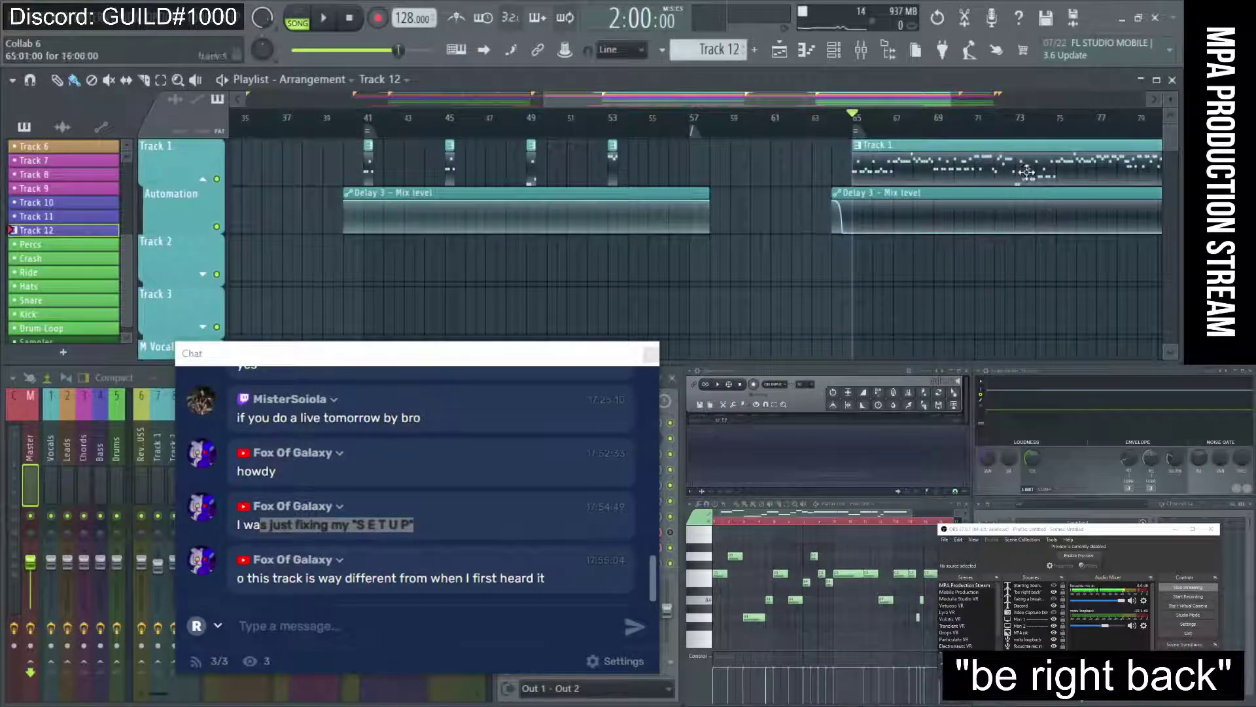
pyautogui.click(788, 550)
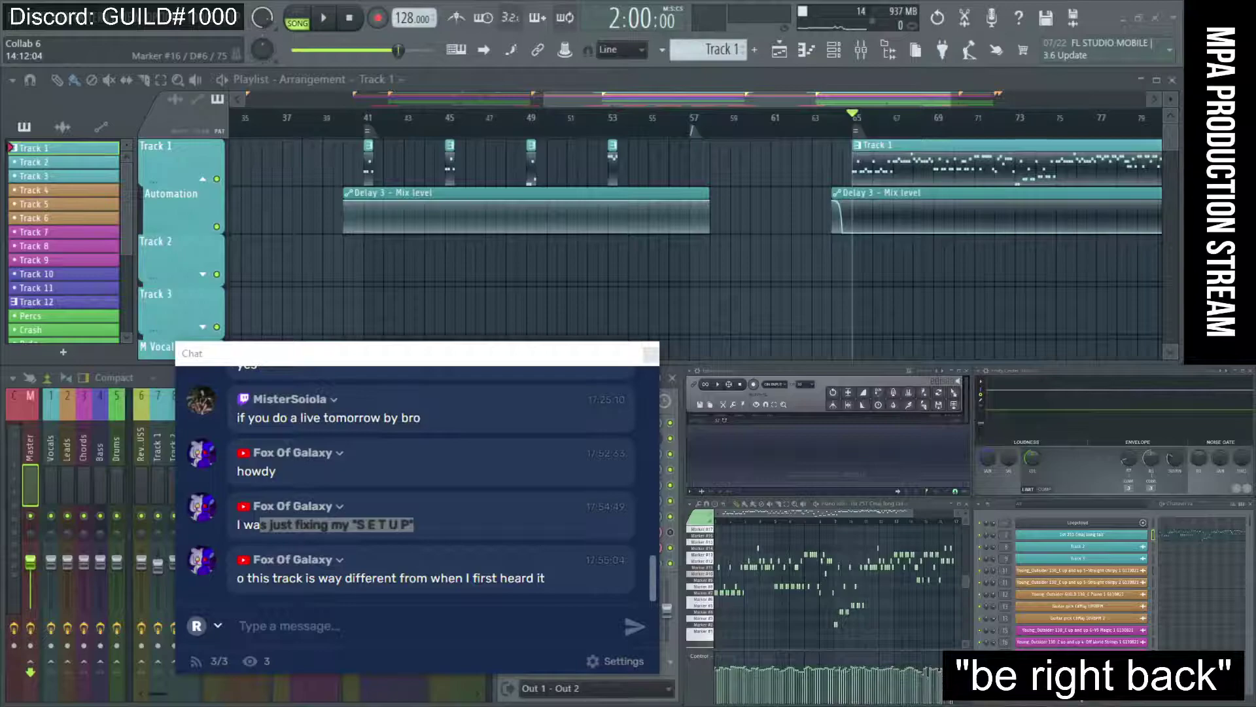
pyautogui.press('space')
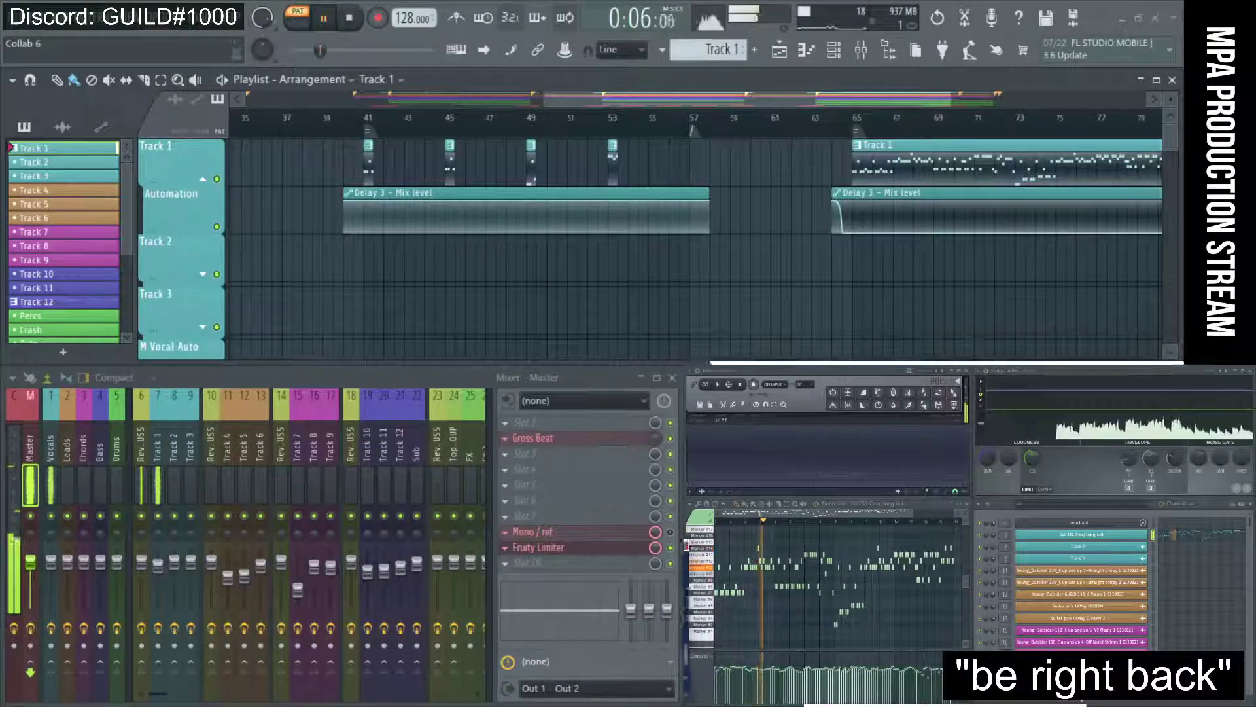
# Select Track 1 in the mixer, inspect its Fruity Delay 3 settings during playback, and close the plugin
pyautogui.click(157, 452)
pyautogui.click(523, 472)
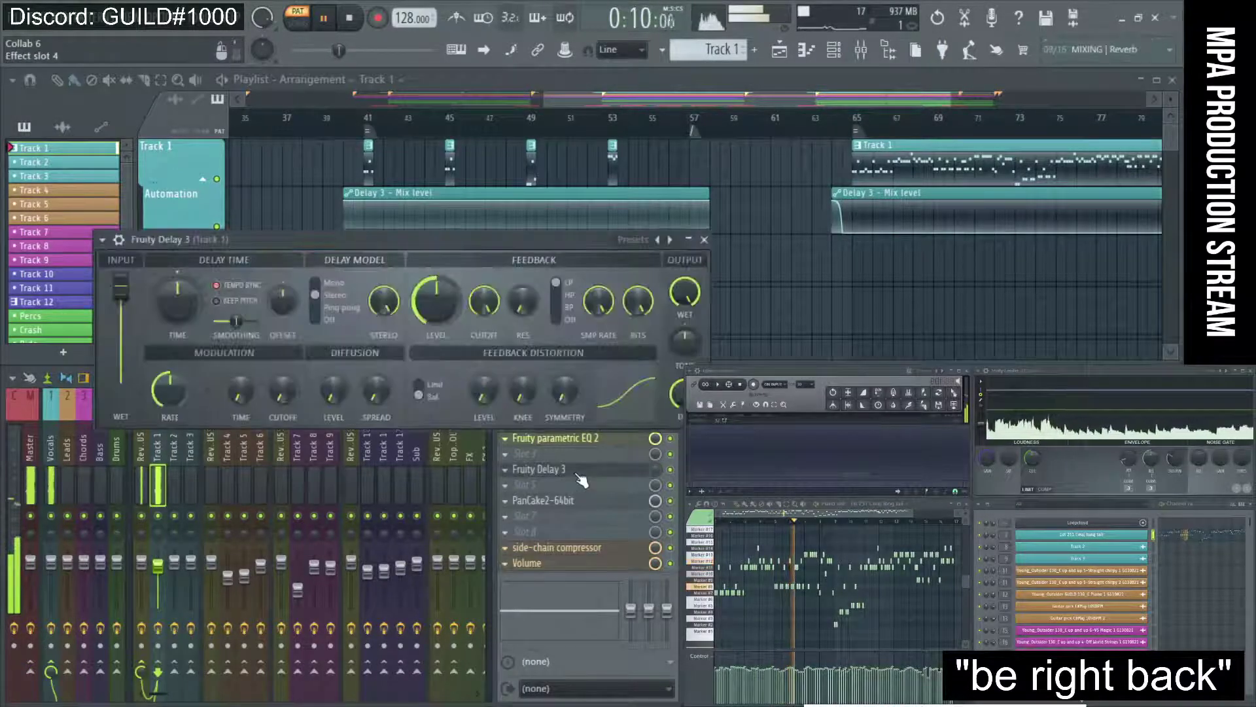
pyautogui.click(705, 240)
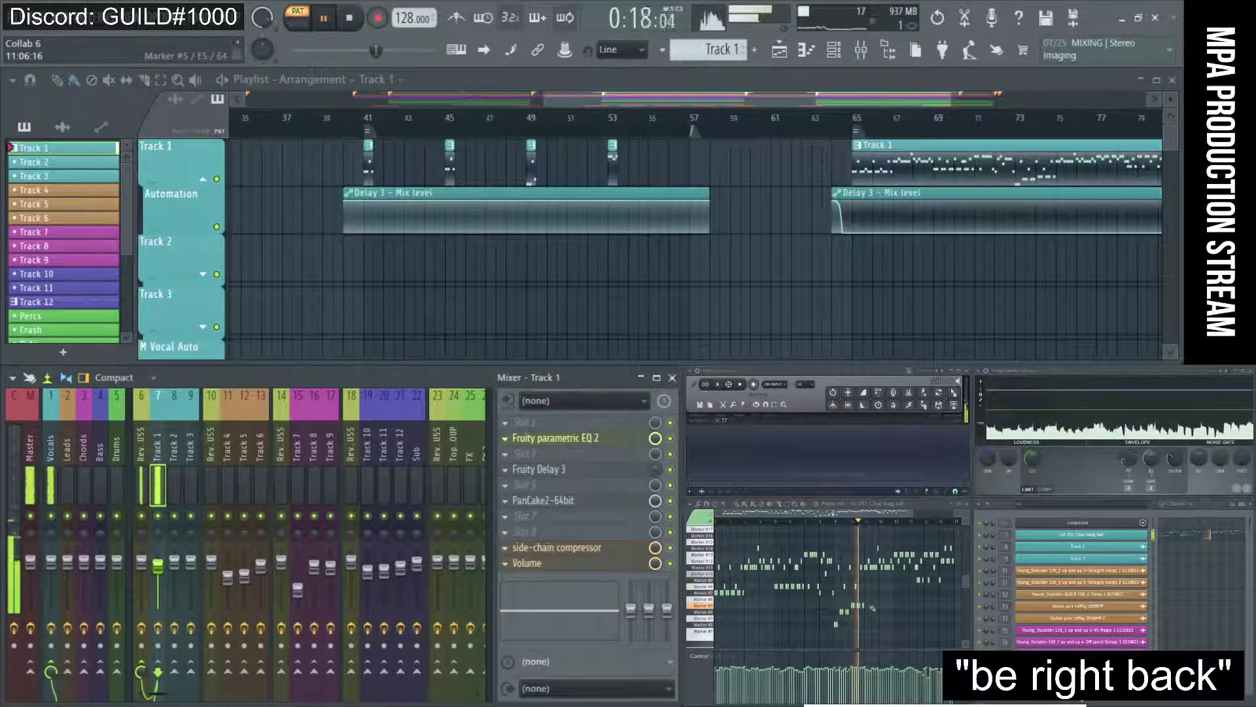
# Stop and replay the Track 1 pattern to audition its melody in short passes
pyautogui.press('space')
pyautogui.press('space')
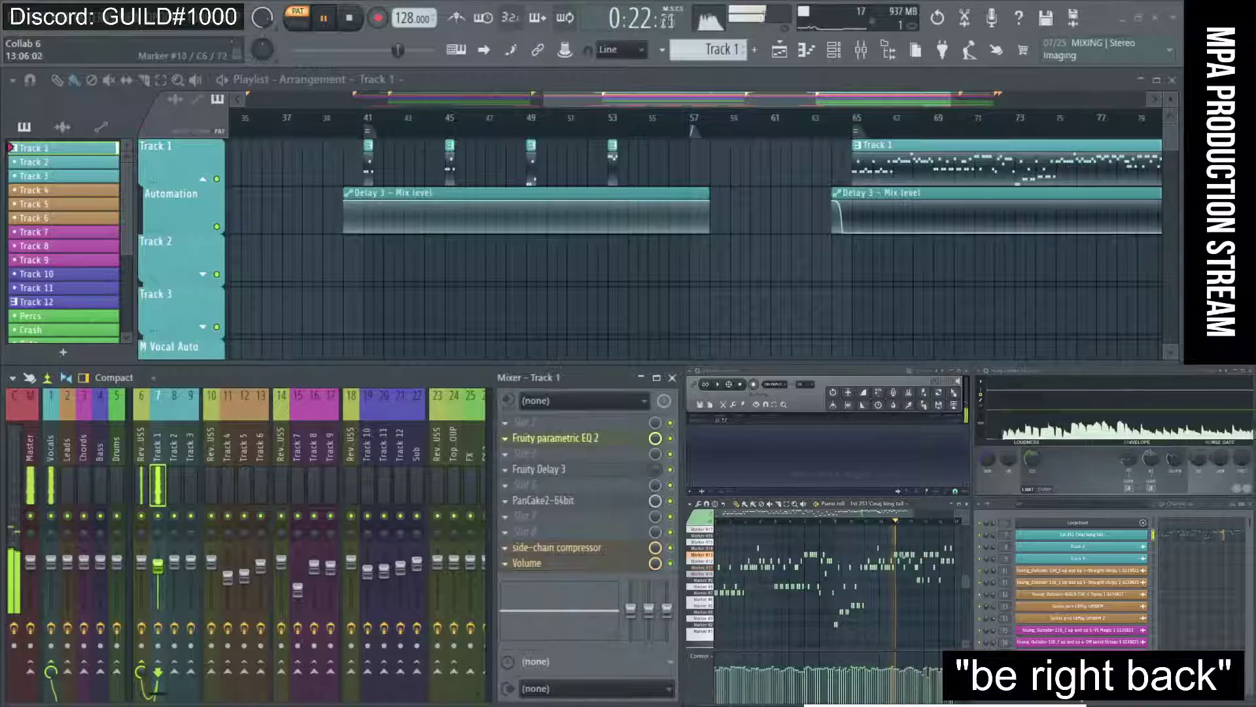
pyautogui.press('space')
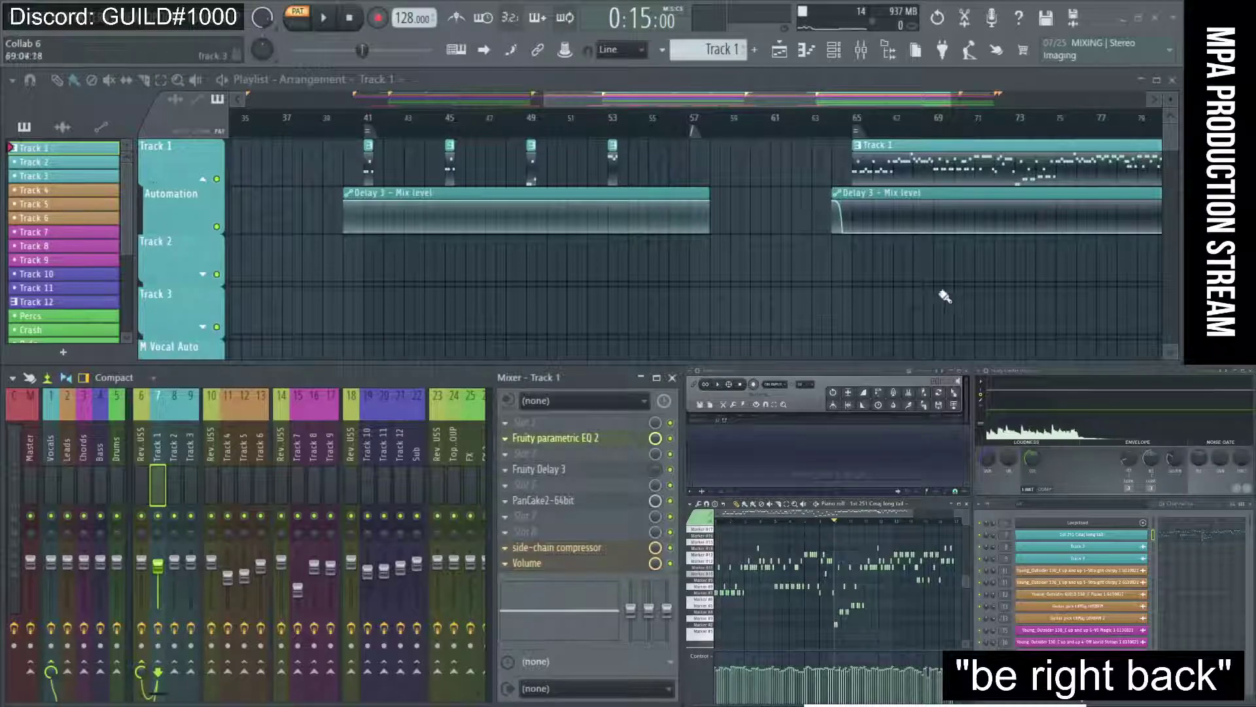
# Audition the song from bar 17 and inspect the PanCake2-64bit panning curve on Track 1
pyautogui.scroll(-4, 697, 167)
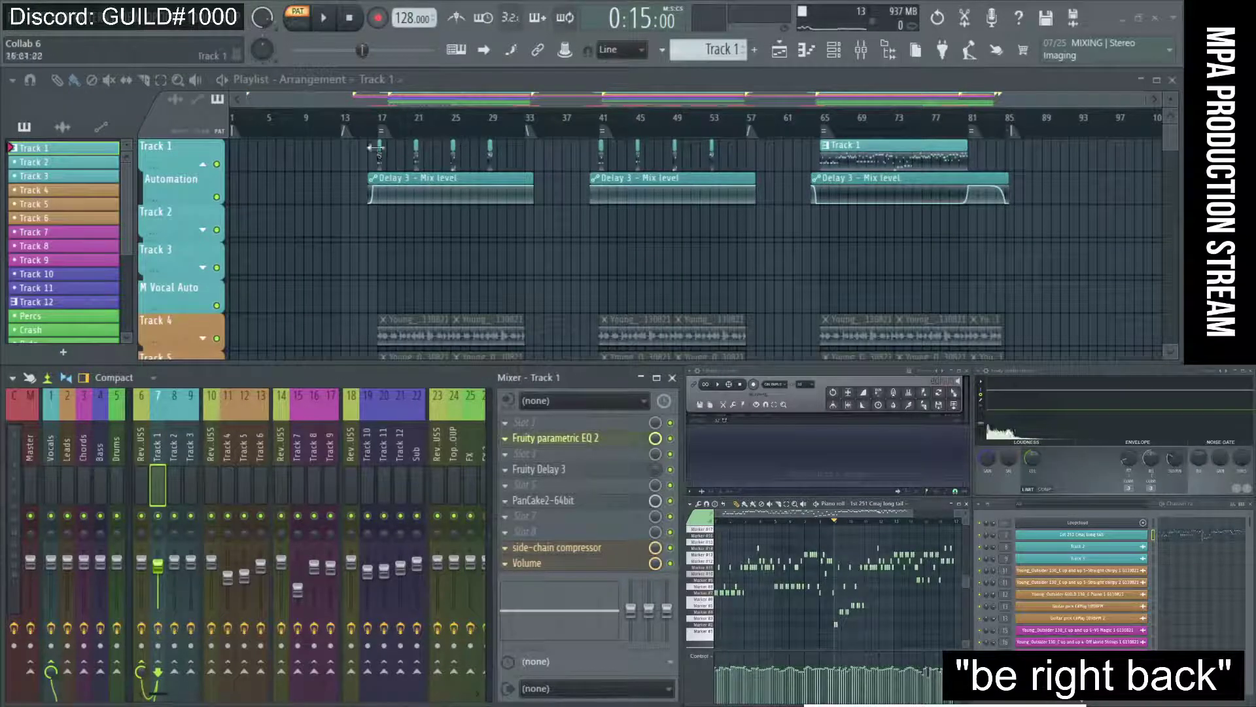
pyautogui.click(380, 130)
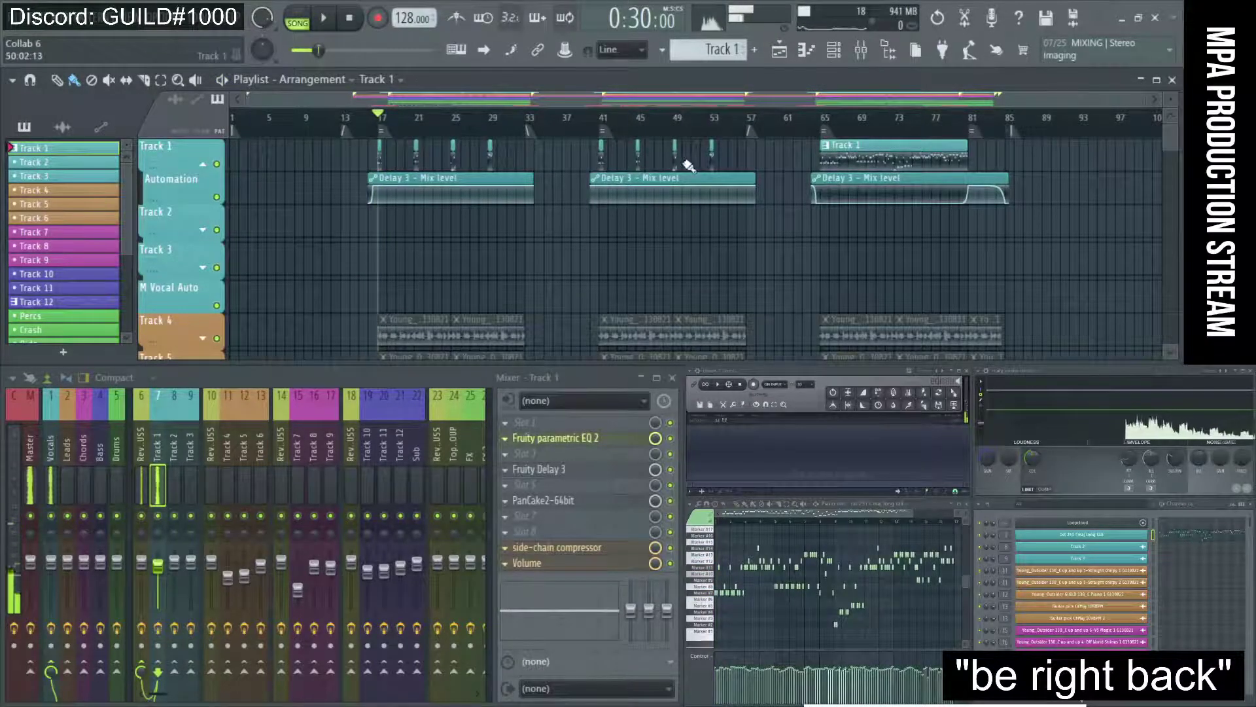
pyautogui.scroll(2, 828, 196)
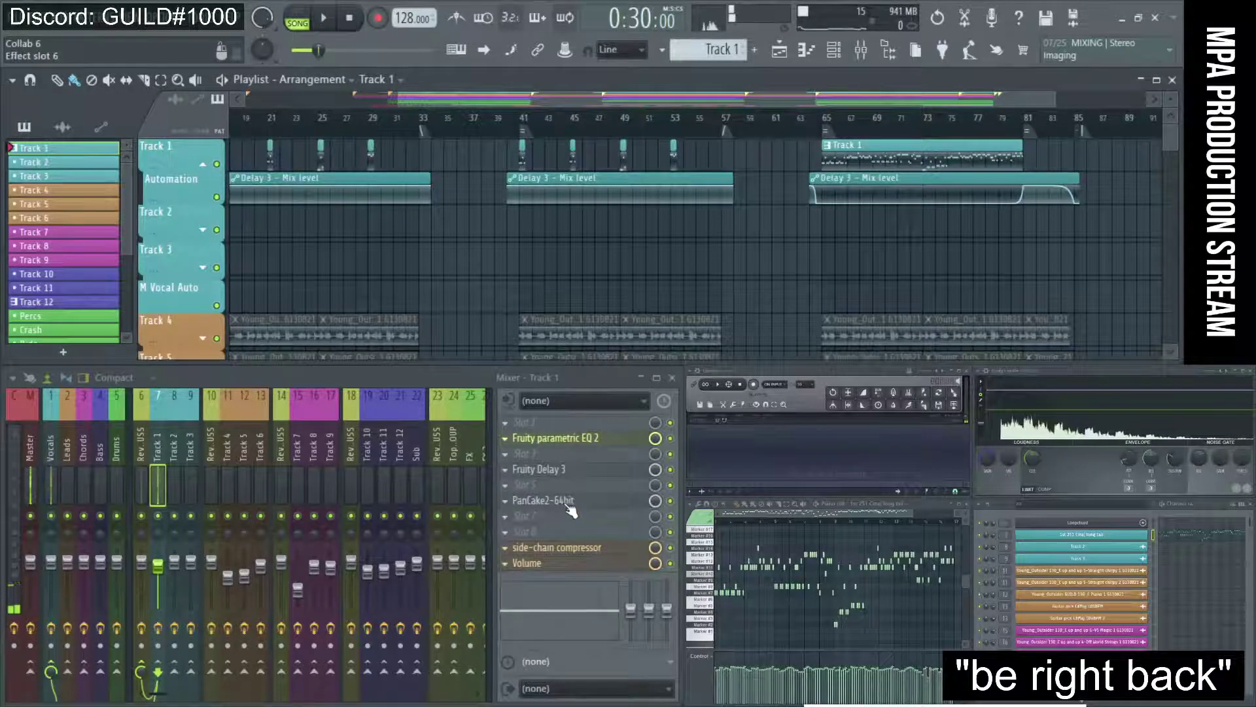
pyautogui.click(564, 501)
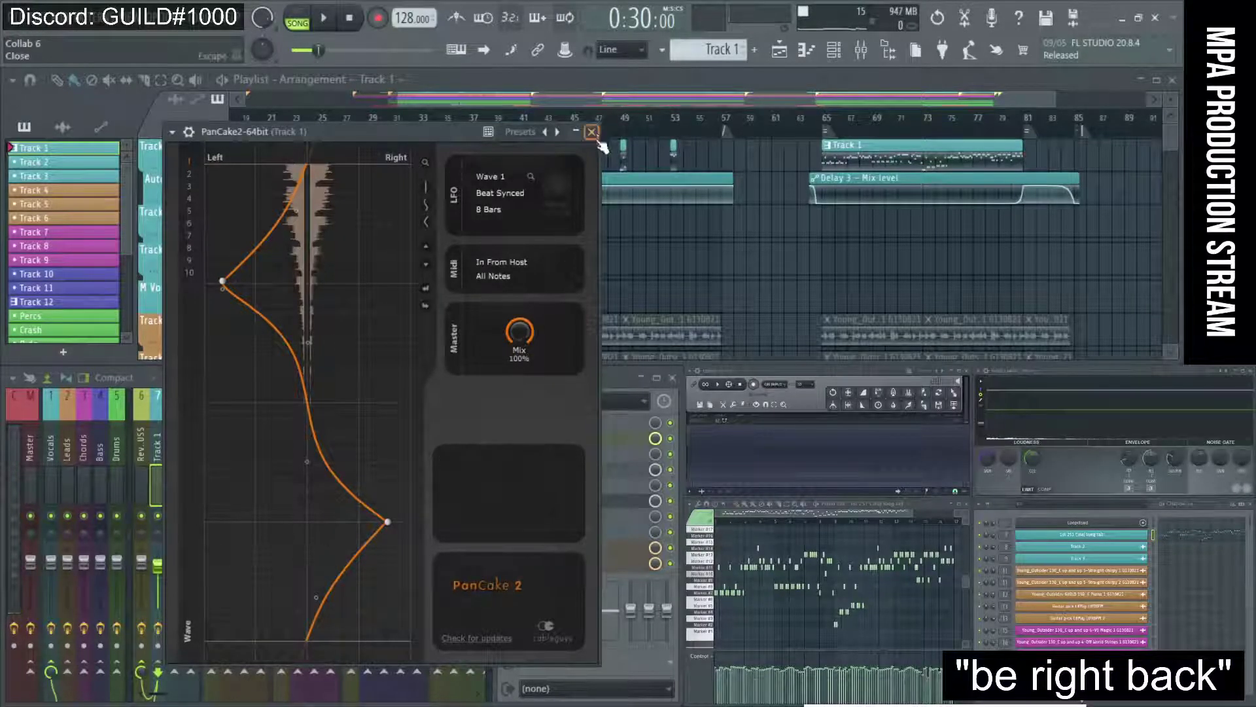
pyautogui.click(592, 132)
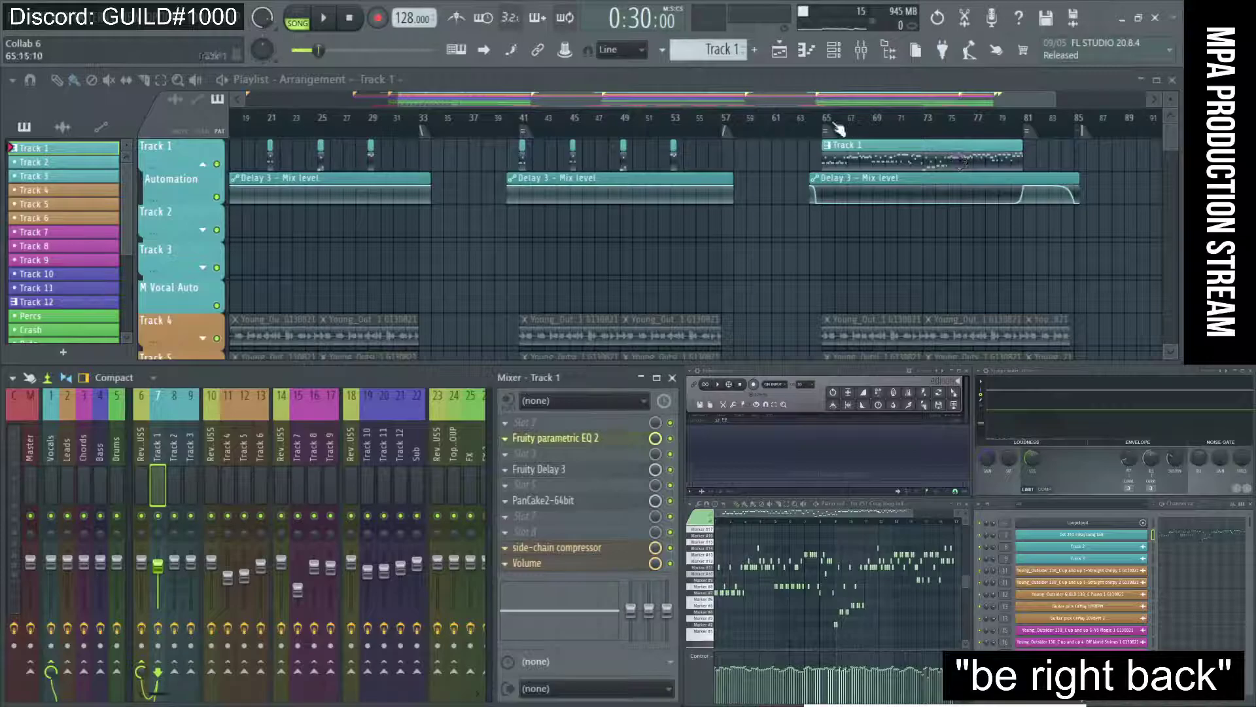
# Move the song position to bar 65 and make the long Track 1 pattern clip there unique
pyautogui.click(832, 122)
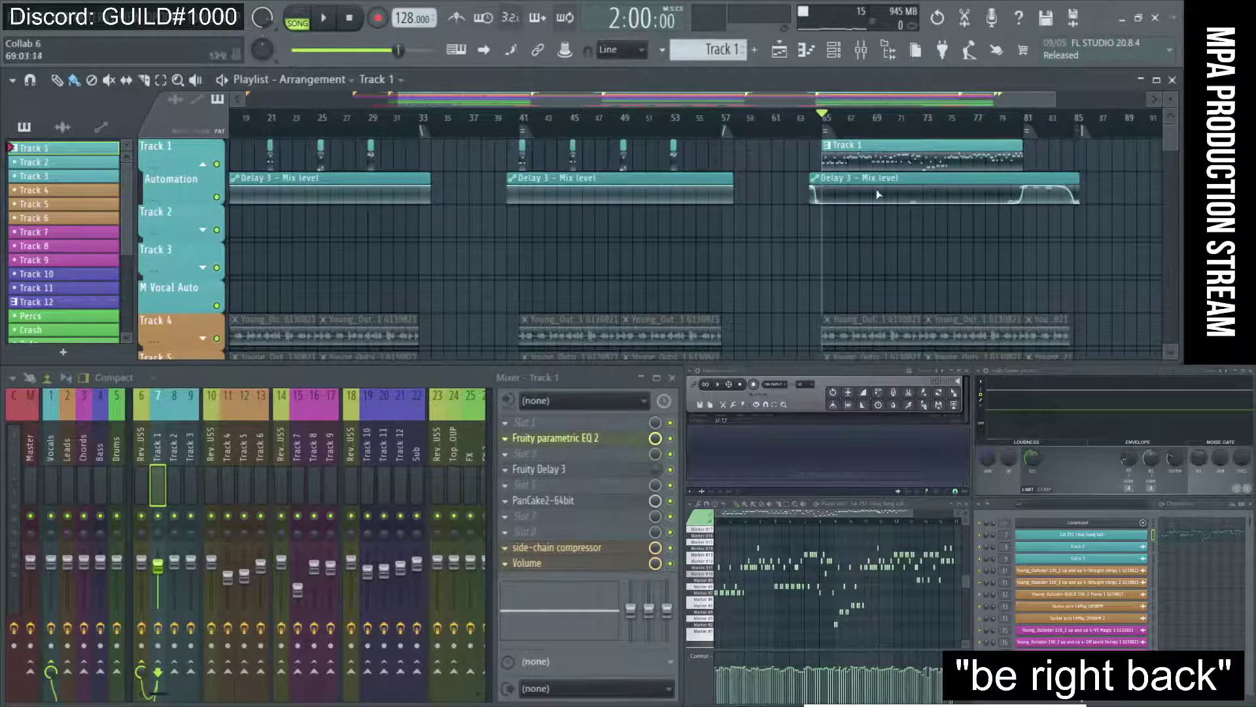
pyautogui.rightClick(834, 155)
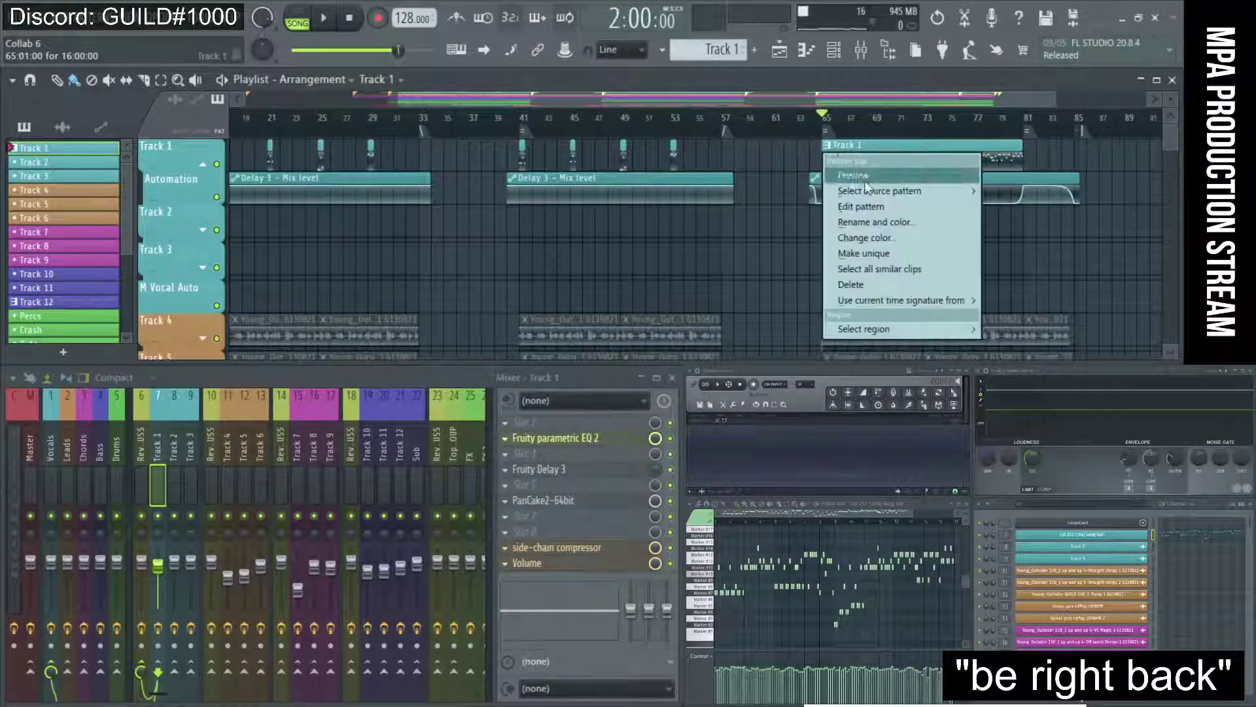
pyautogui.click(895, 254)
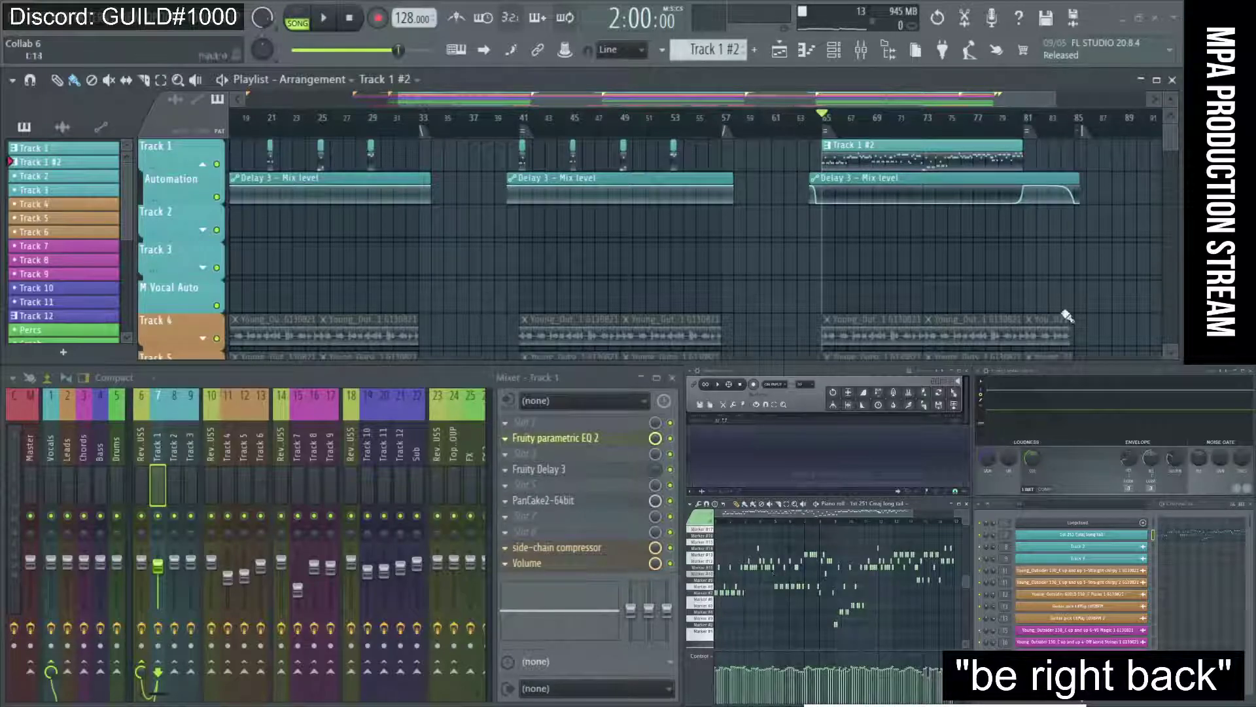
# Replace the long Track 1 clip at bar 65 with copies of the four short Track 1 clips that start at bar 41
pyautogui.click(826, 154)
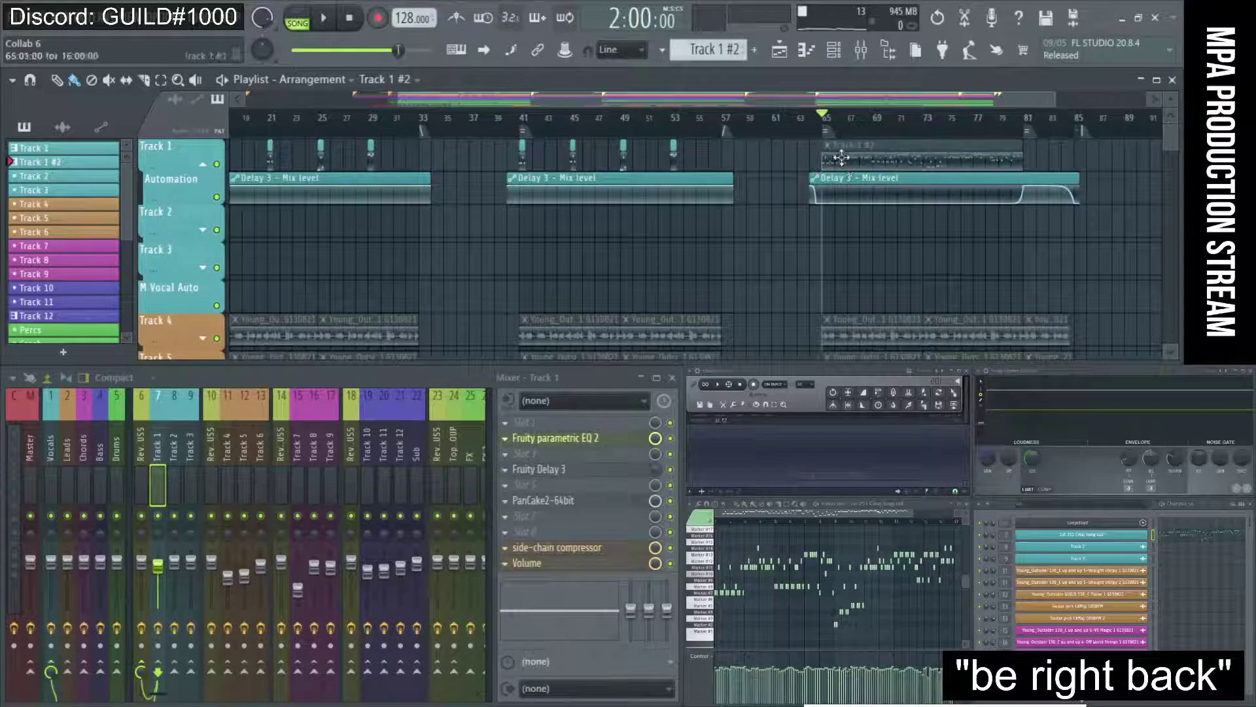
pyautogui.moveTo(849, 156); pyautogui.dragTo(549, 165)
pyautogui.hotkey('ctrl', 'z')
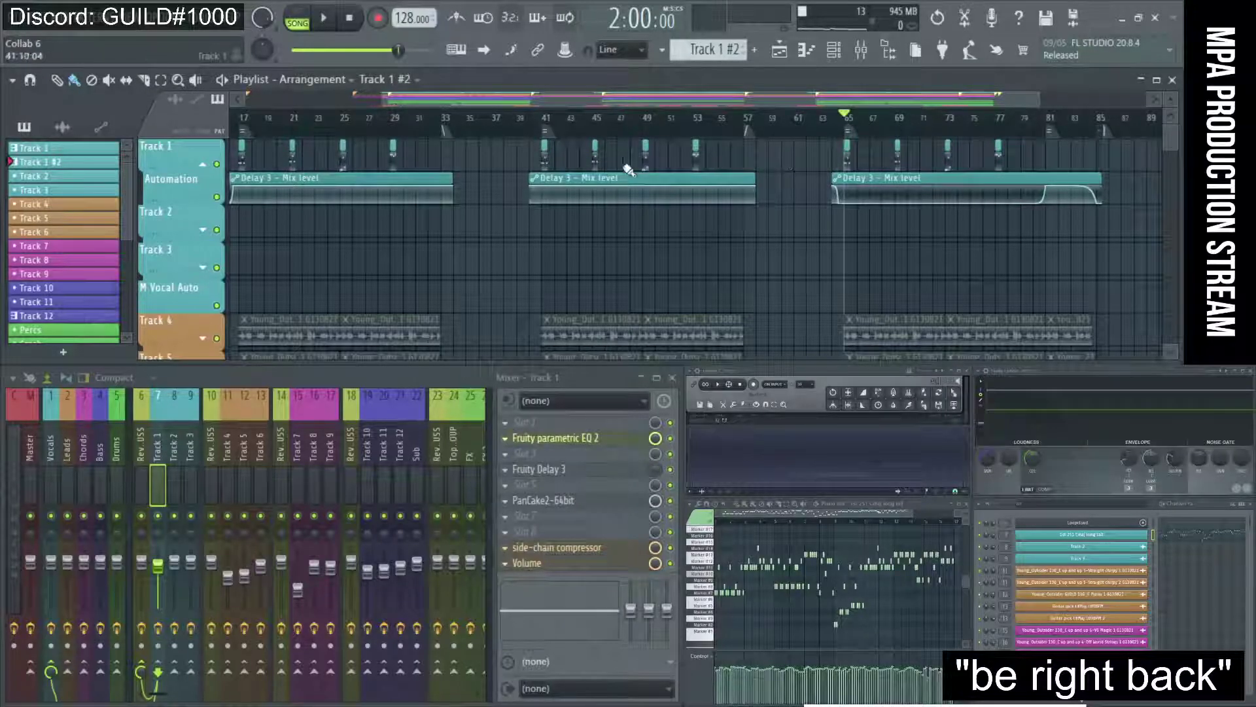
# Replace the empty Track 2 audio clip channel with a Slicex instrument
pyautogui.click(33, 175)
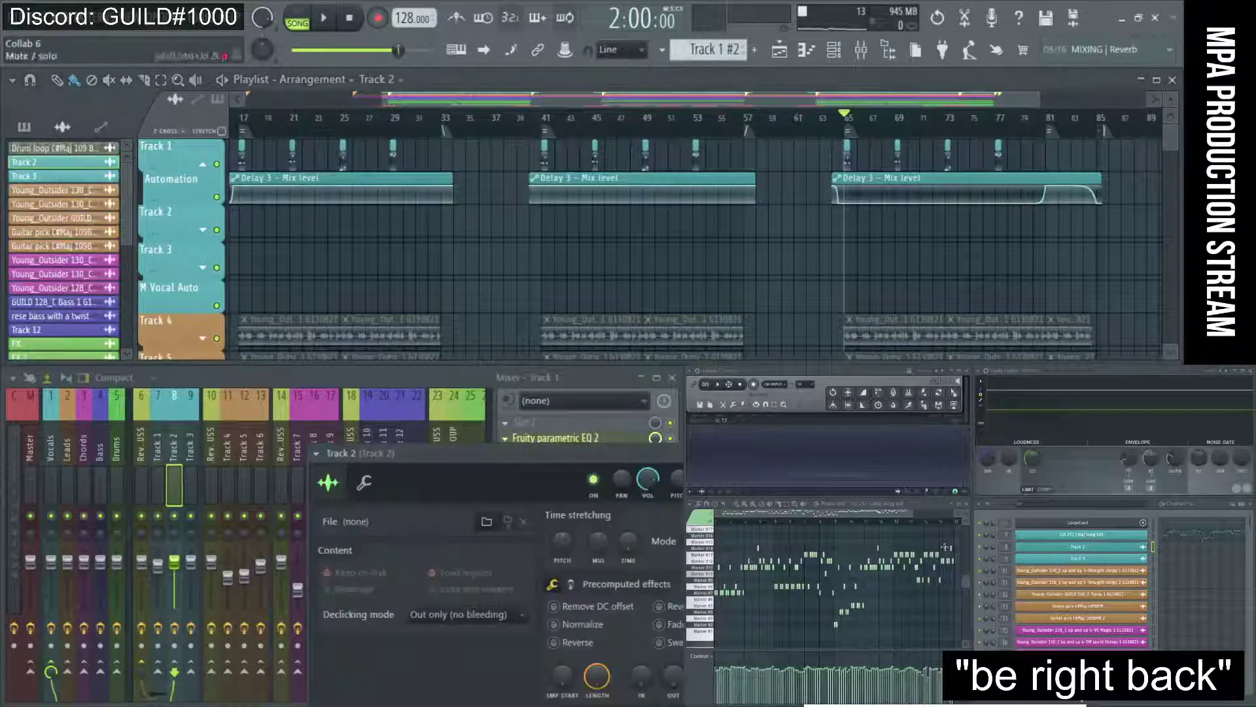
pyautogui.moveTo(508, 454); pyautogui.dragTo(365, 226)
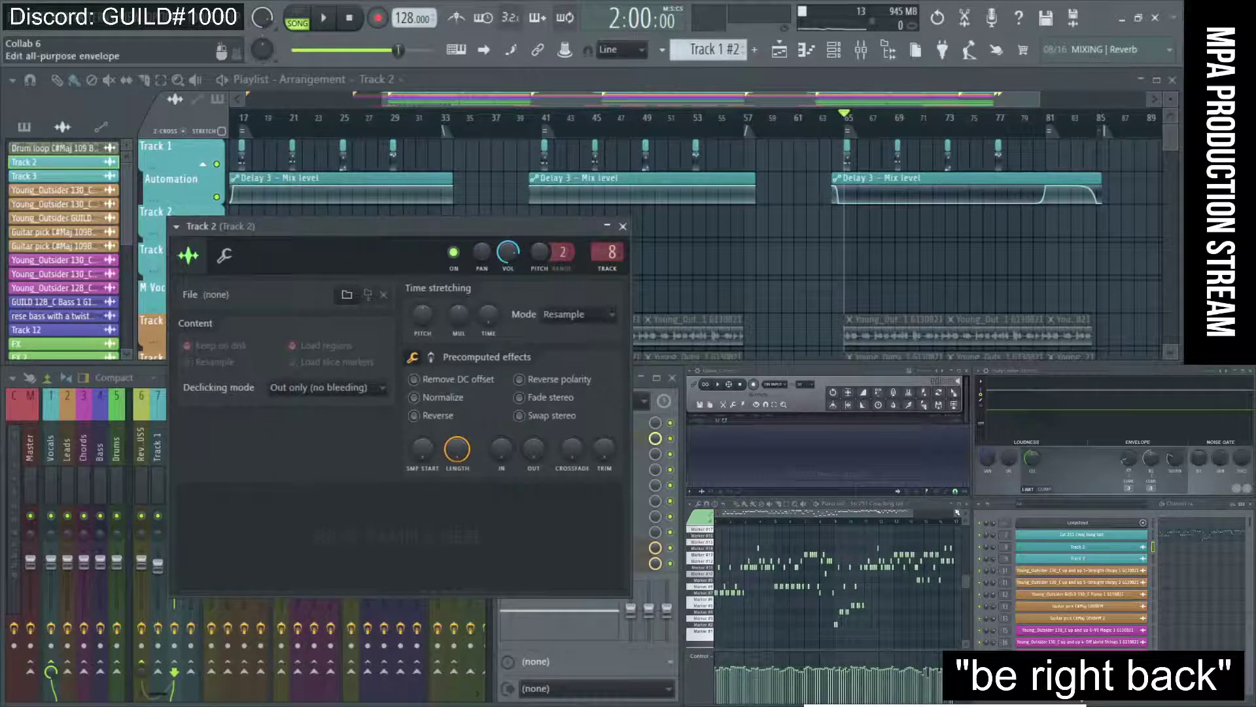
pyautogui.rightClick(1101, 552)
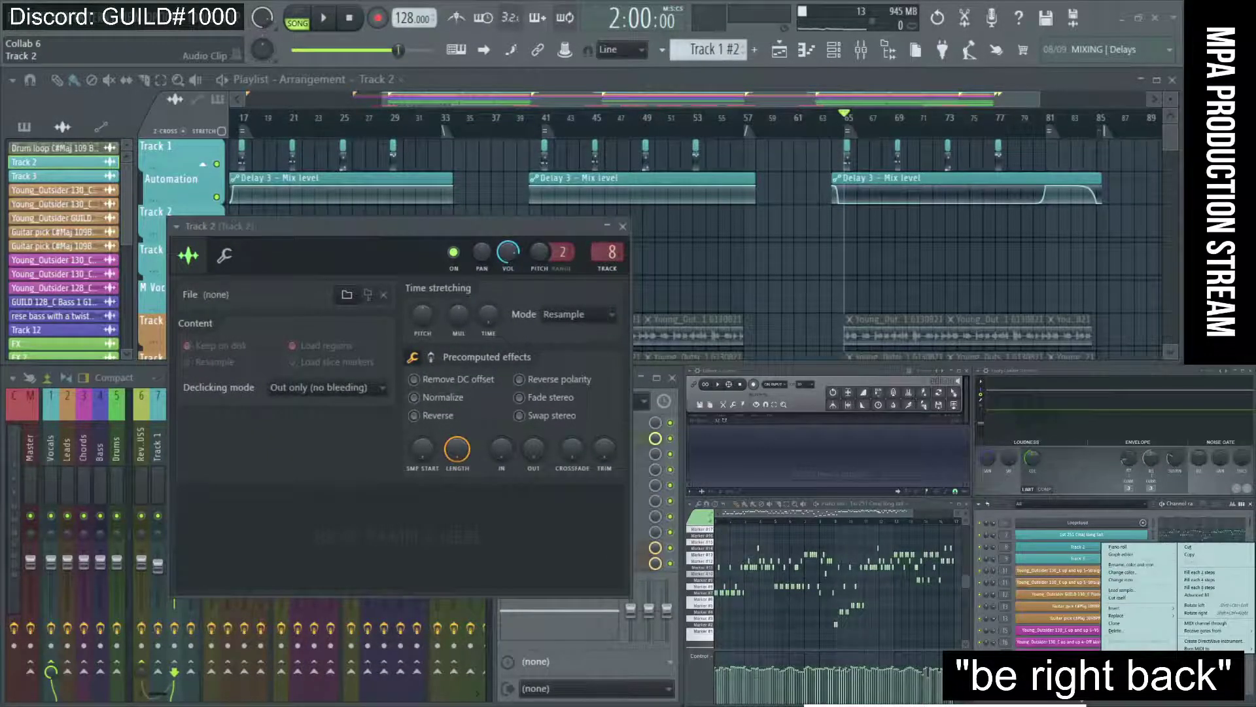
pyautogui.moveTo(1140, 619)
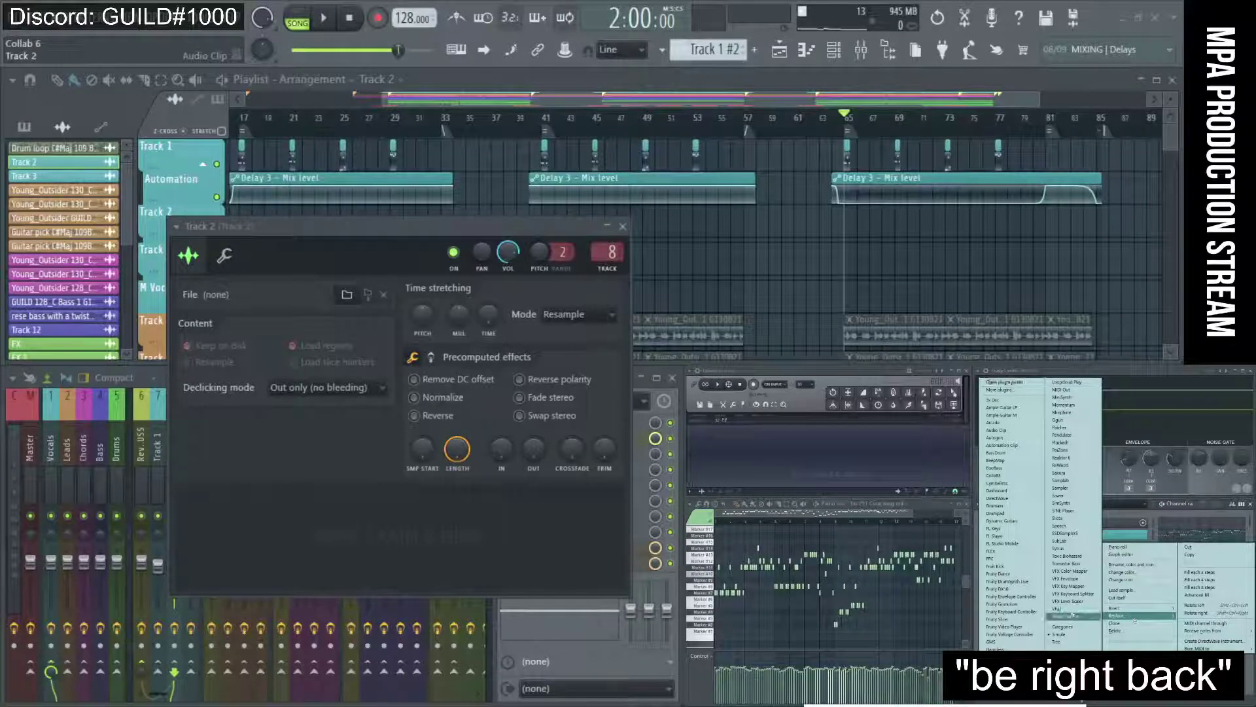
pyautogui.click(1074, 518)
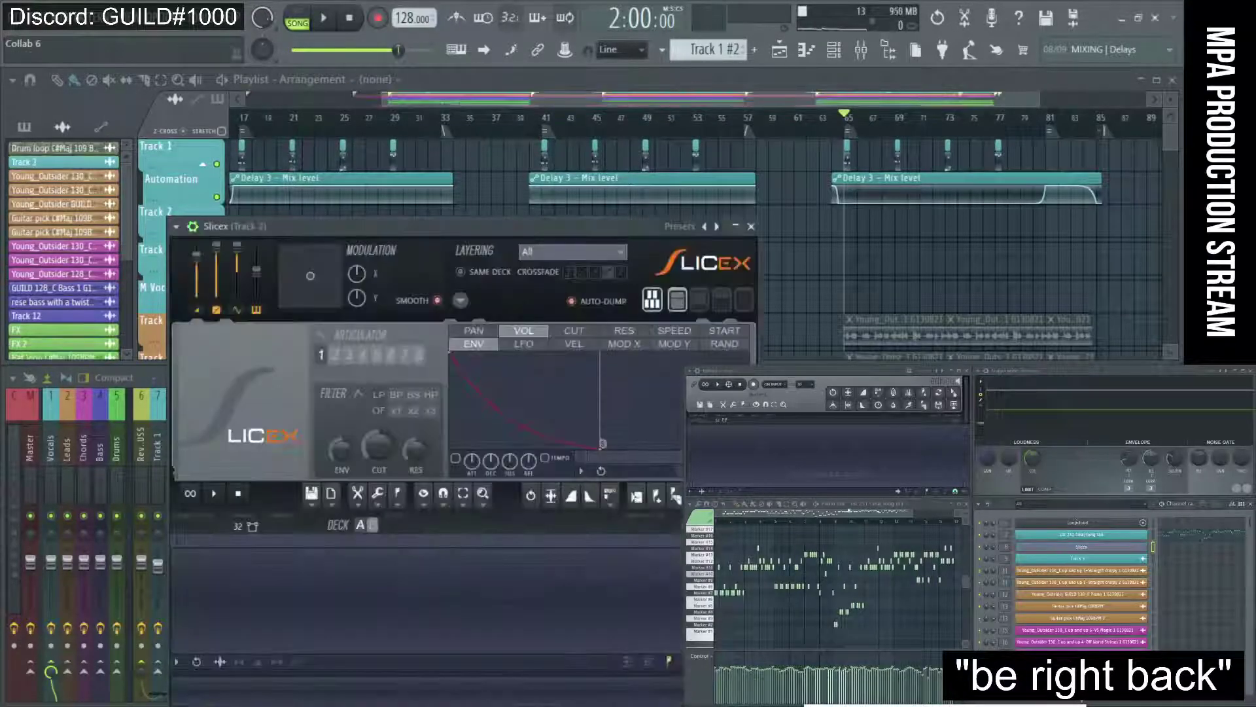
pyautogui.moveTo(604, 227); pyautogui.dragTo(539, 148)
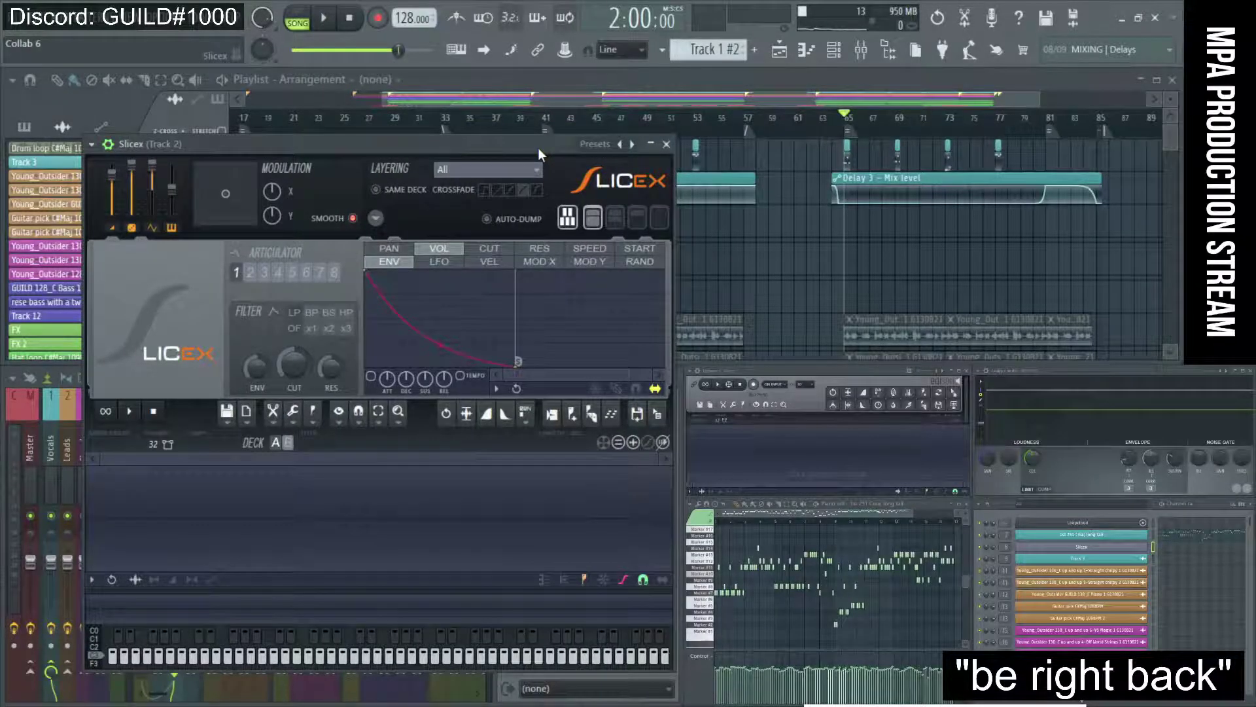
# Load the sample 2nd 251 Cmaj long tail from the Guild Sample pack Sax folder into Track 2's Slicex
pyautogui.click(889, 51)
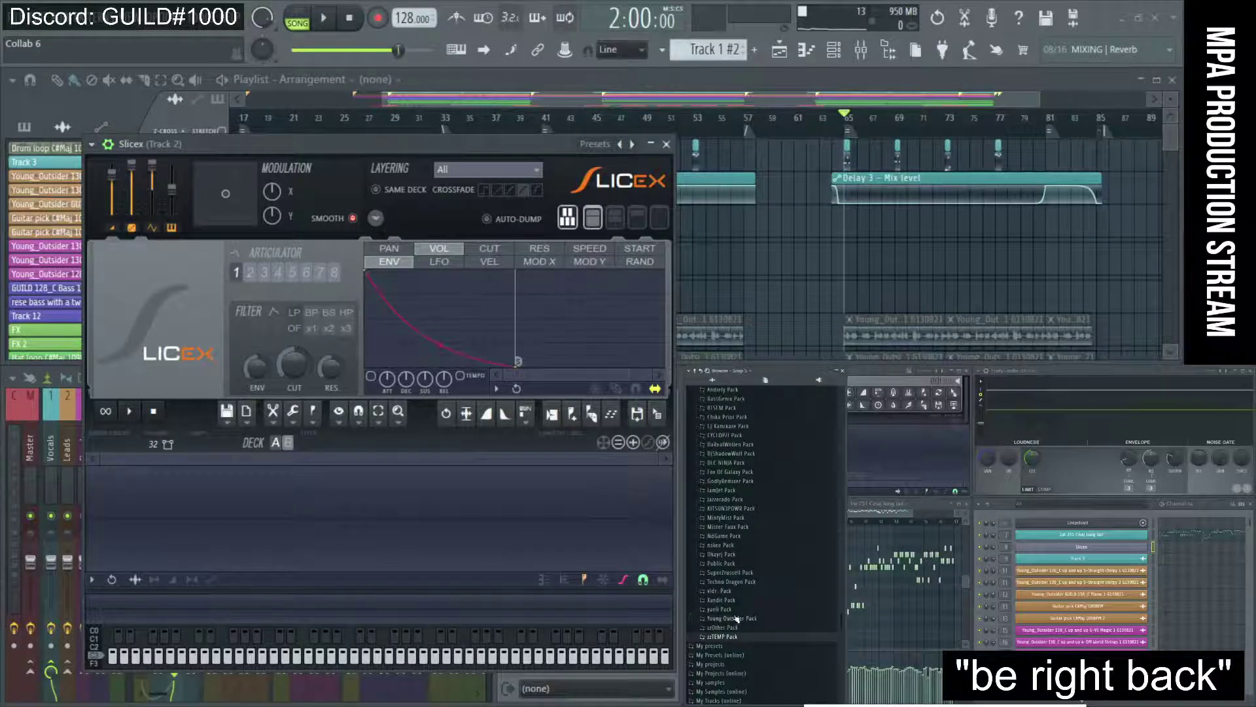
pyautogui.click(754, 501)
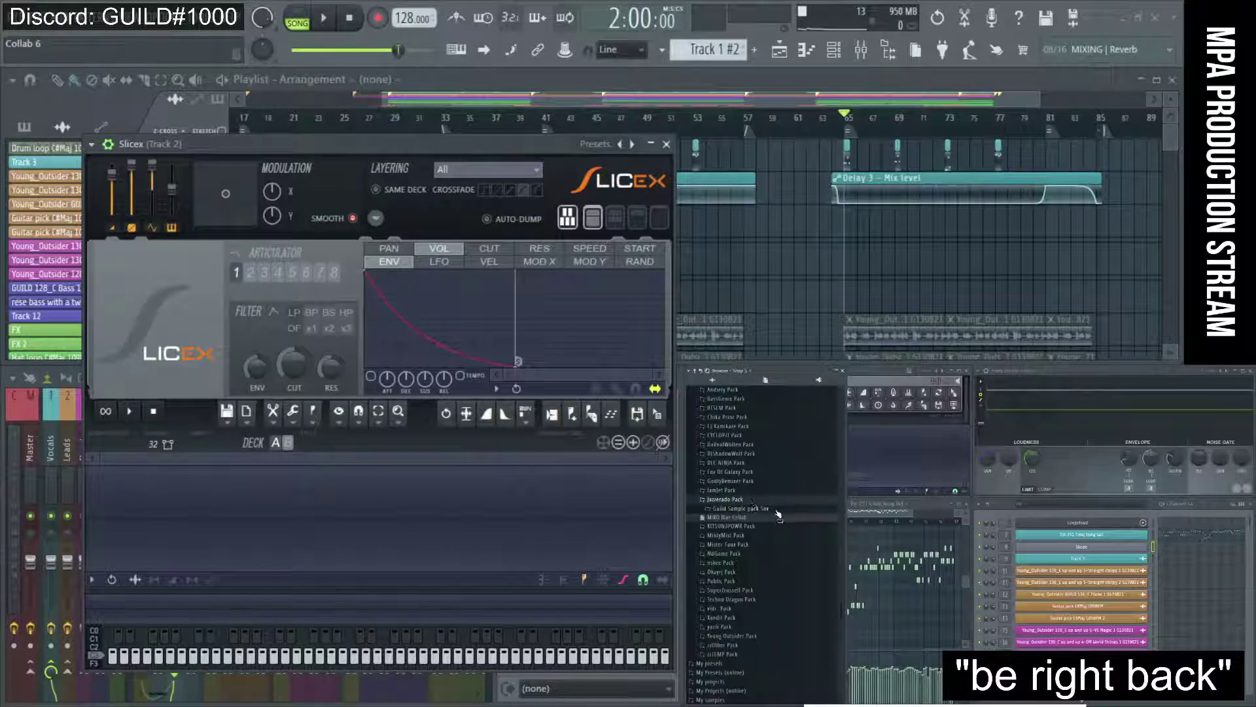
pyautogui.click(779, 512)
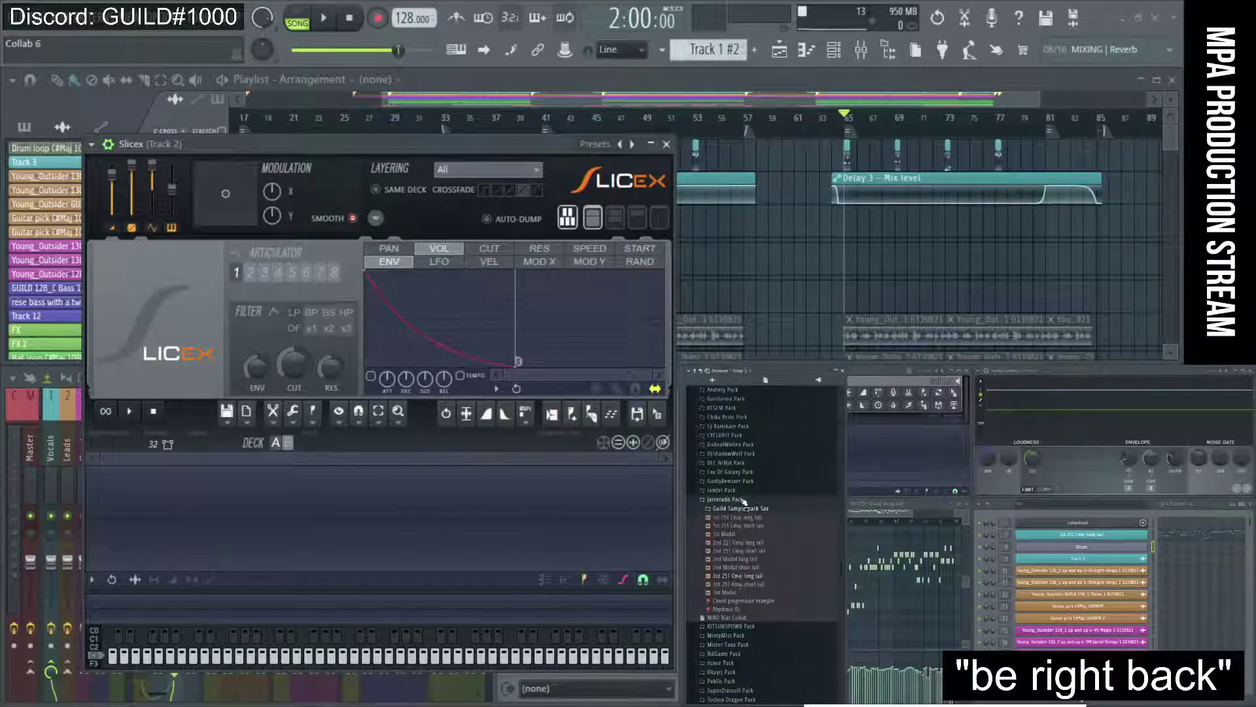
pyautogui.click(764, 545)
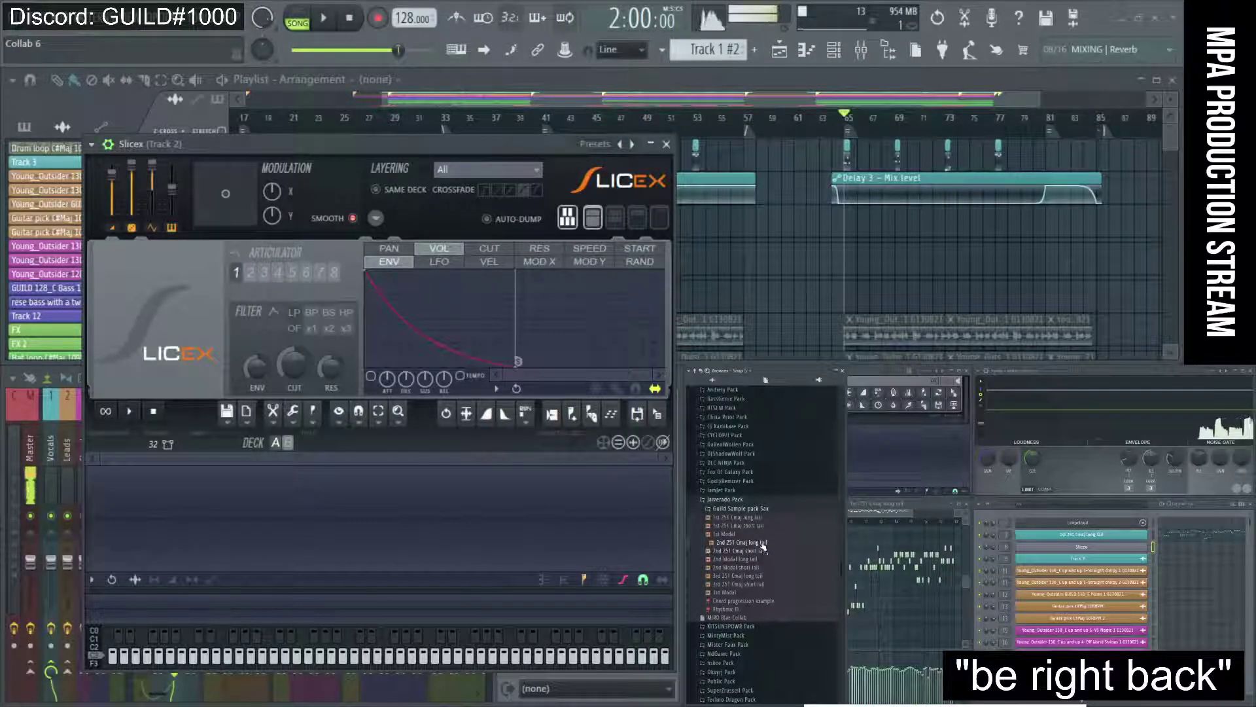
pyautogui.moveTo(764, 545); pyautogui.dragTo(576, 513)
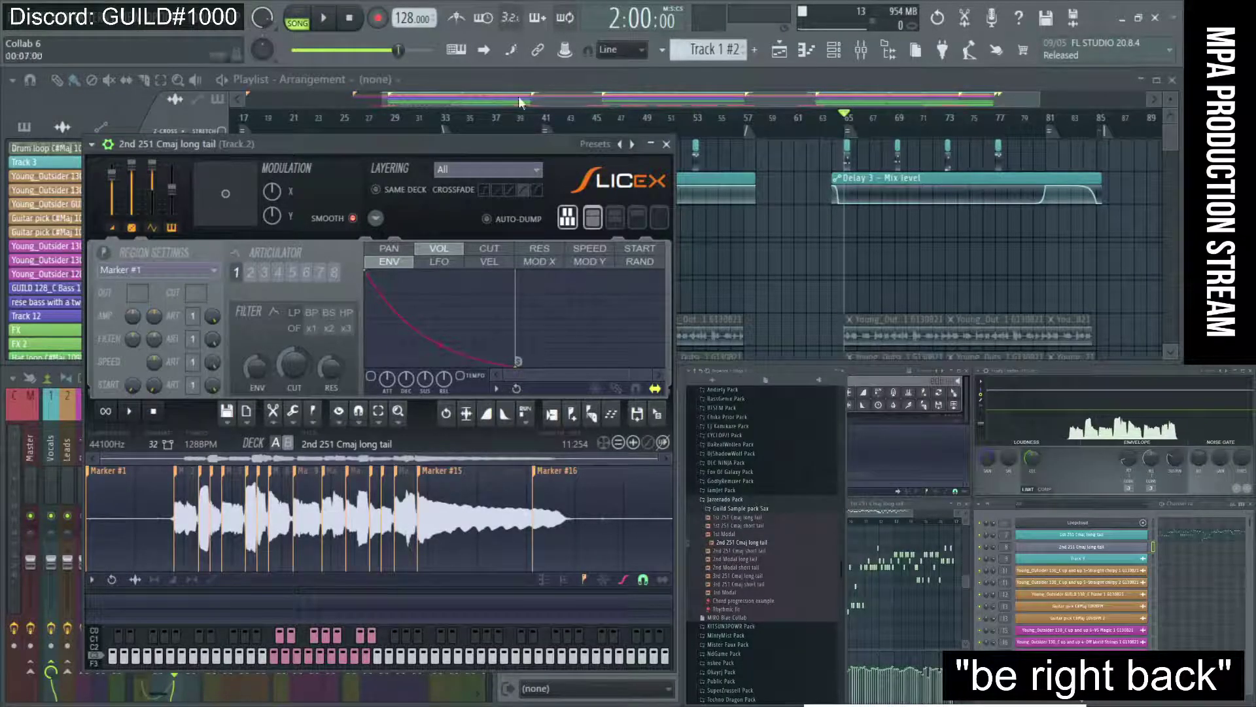
pyautogui.moveTo(888, 706); pyautogui.dragTo(887, 560)
pyautogui.click(785, 552)
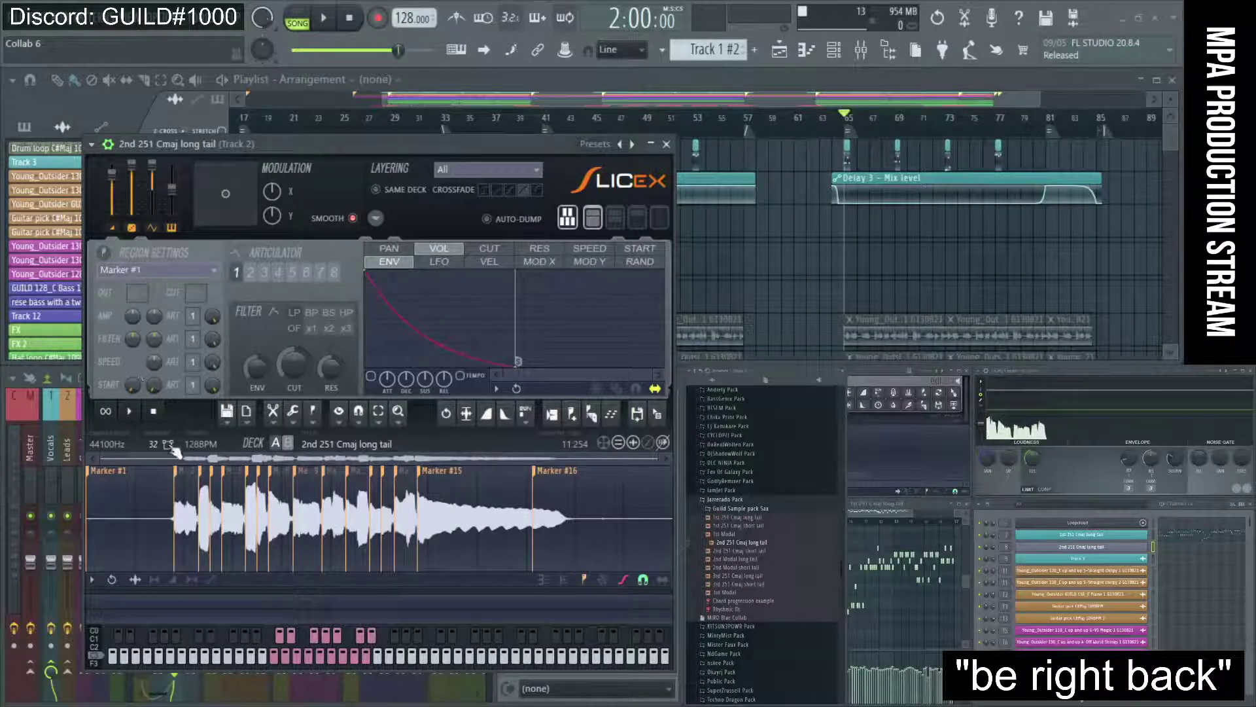
# Remove surplus slice markers #7 and #4, plus marker #1 at the start of the sample
pyautogui.scroll(3, 174, 481)
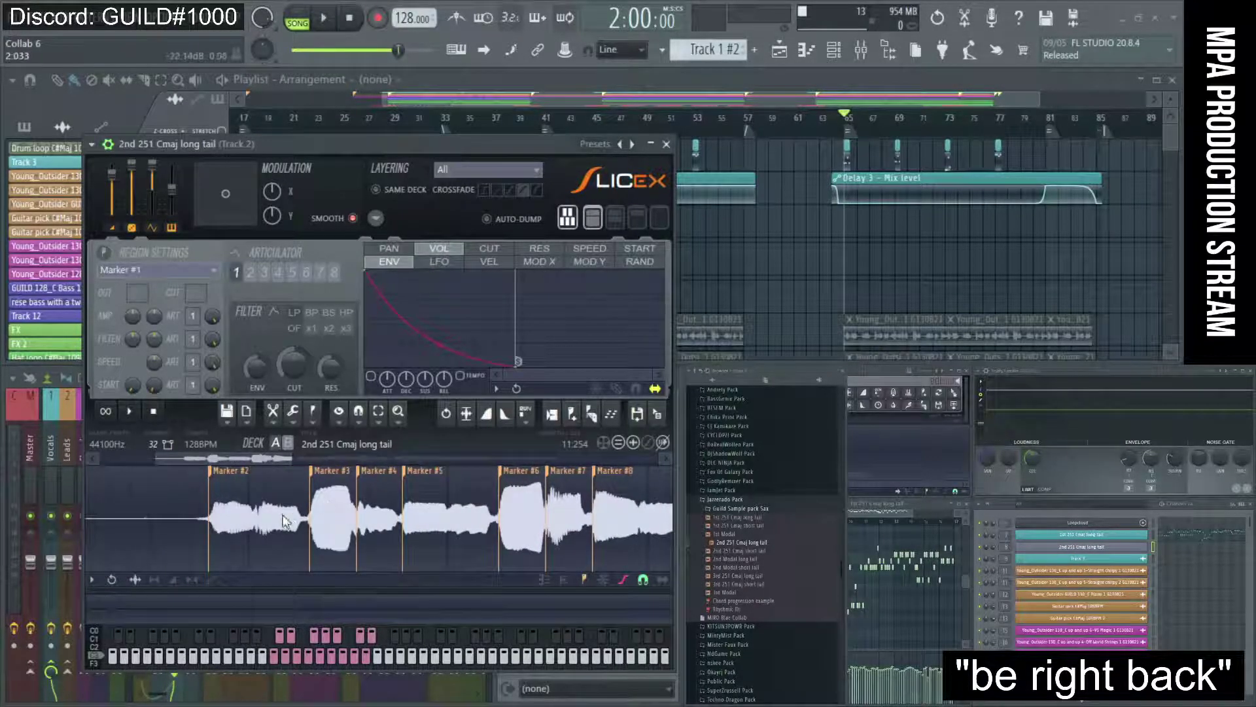
pyautogui.scroll(-2, 307, 502)
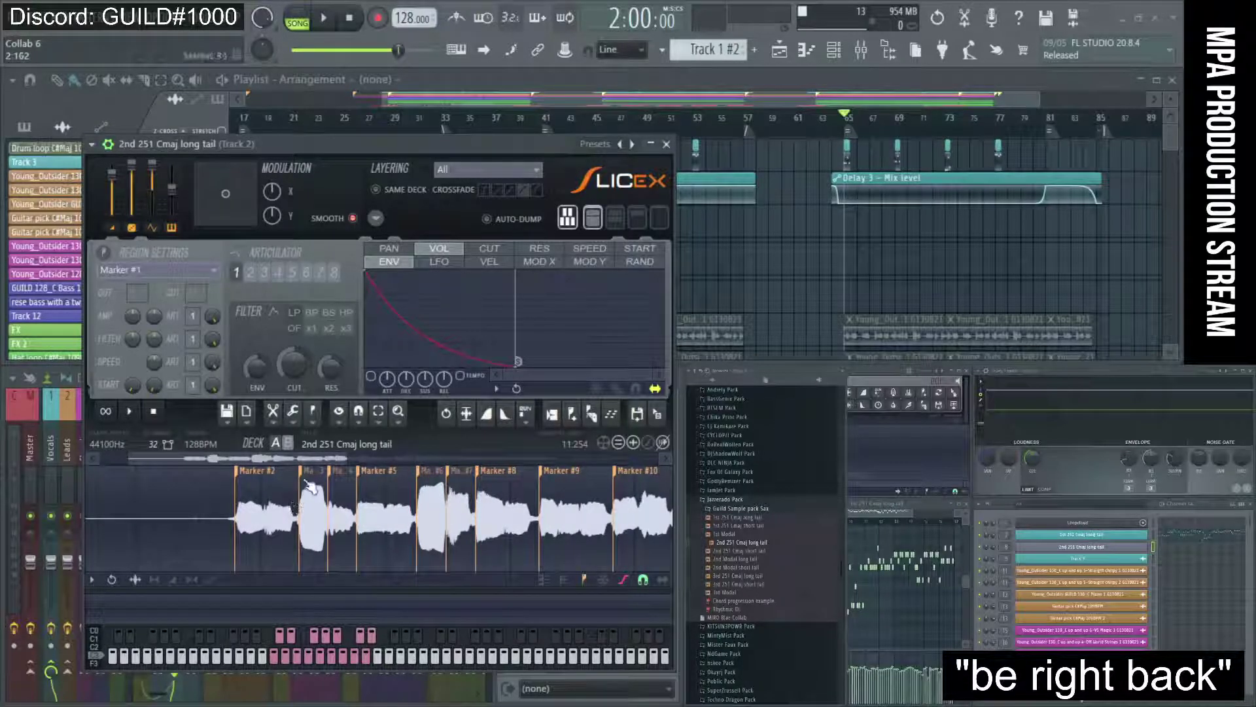
pyautogui.rightClick(449, 478)
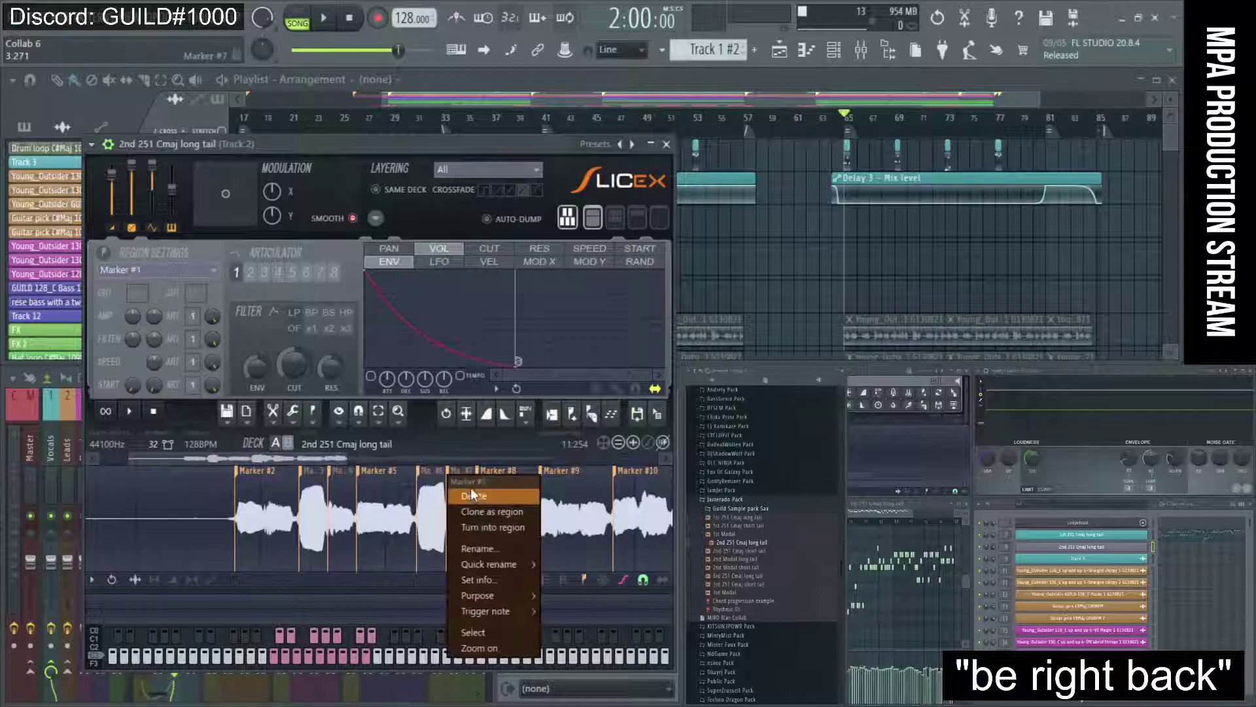
pyautogui.click(476, 498)
pyautogui.rightClick(337, 477)
pyautogui.click(354, 495)
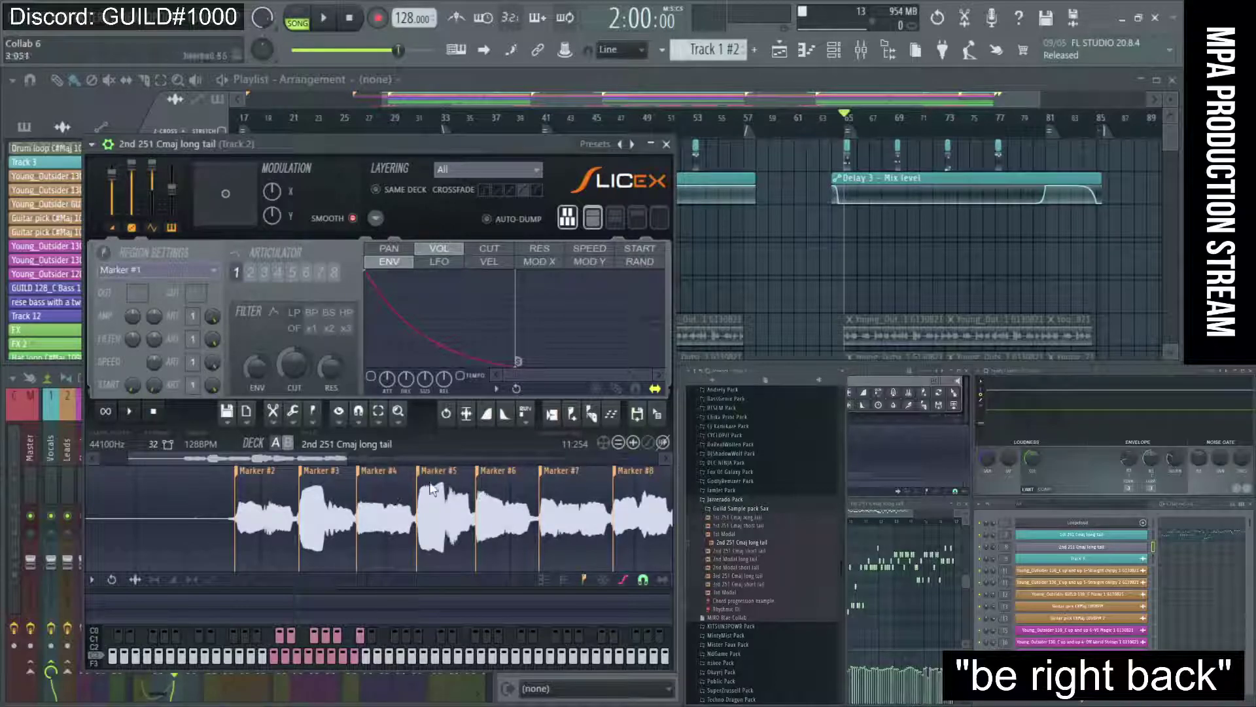
pyautogui.hscroll(3, 431, 488)
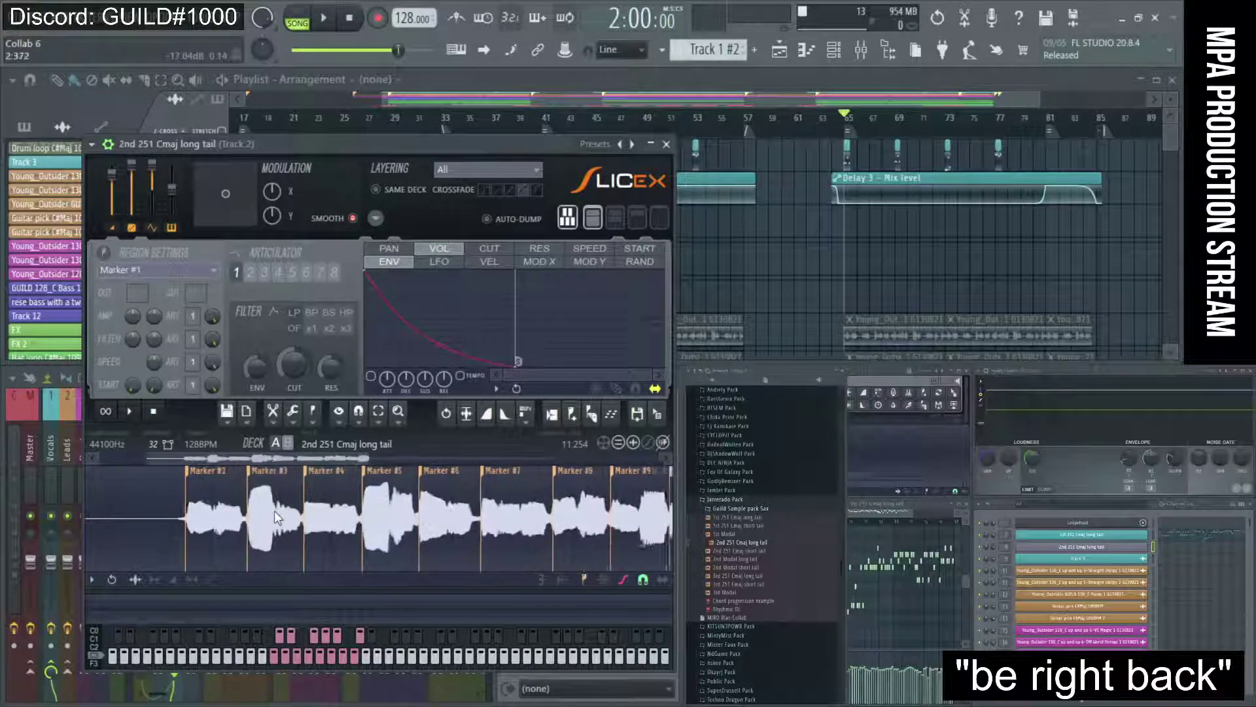
pyautogui.hscroll(-3, 274, 511)
pyautogui.scroll(-2, 103, 500)
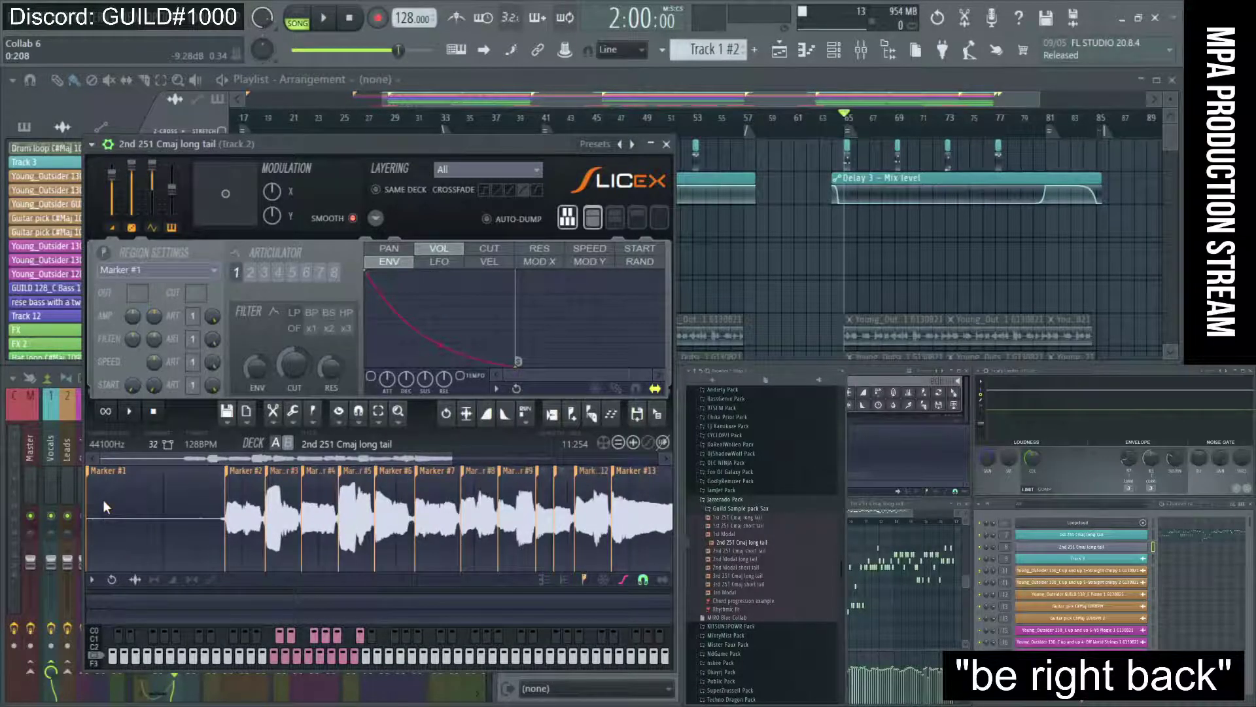
pyautogui.rightClick(89, 473)
pyautogui.click(101, 492)
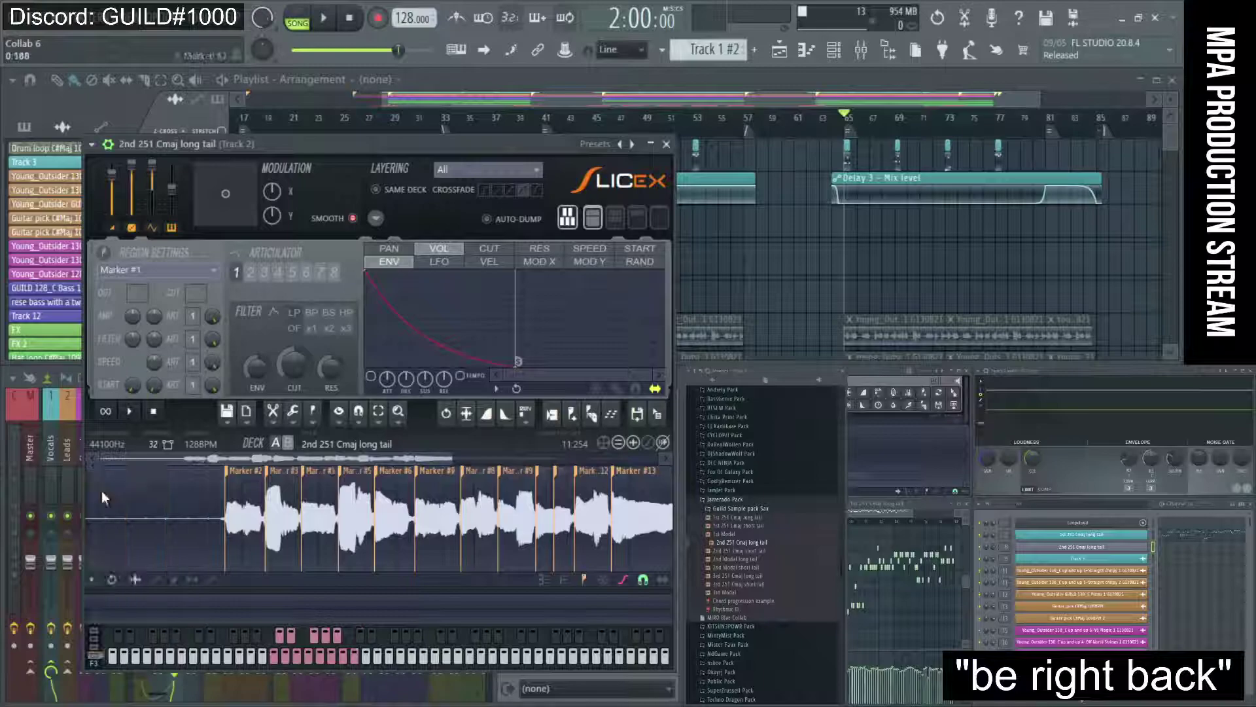
# Delete all automatically detected slice markers in Slicex, including the one left at the sample start
pyautogui.click(310, 424)
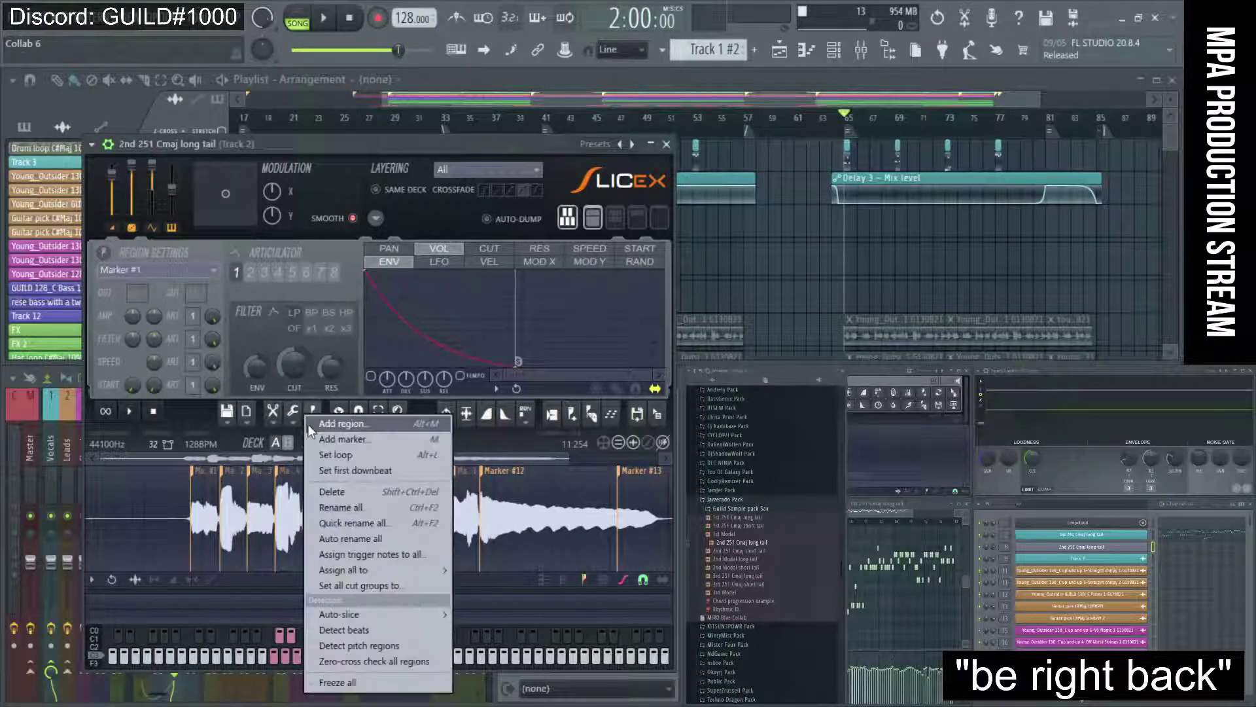
pyautogui.click(392, 495)
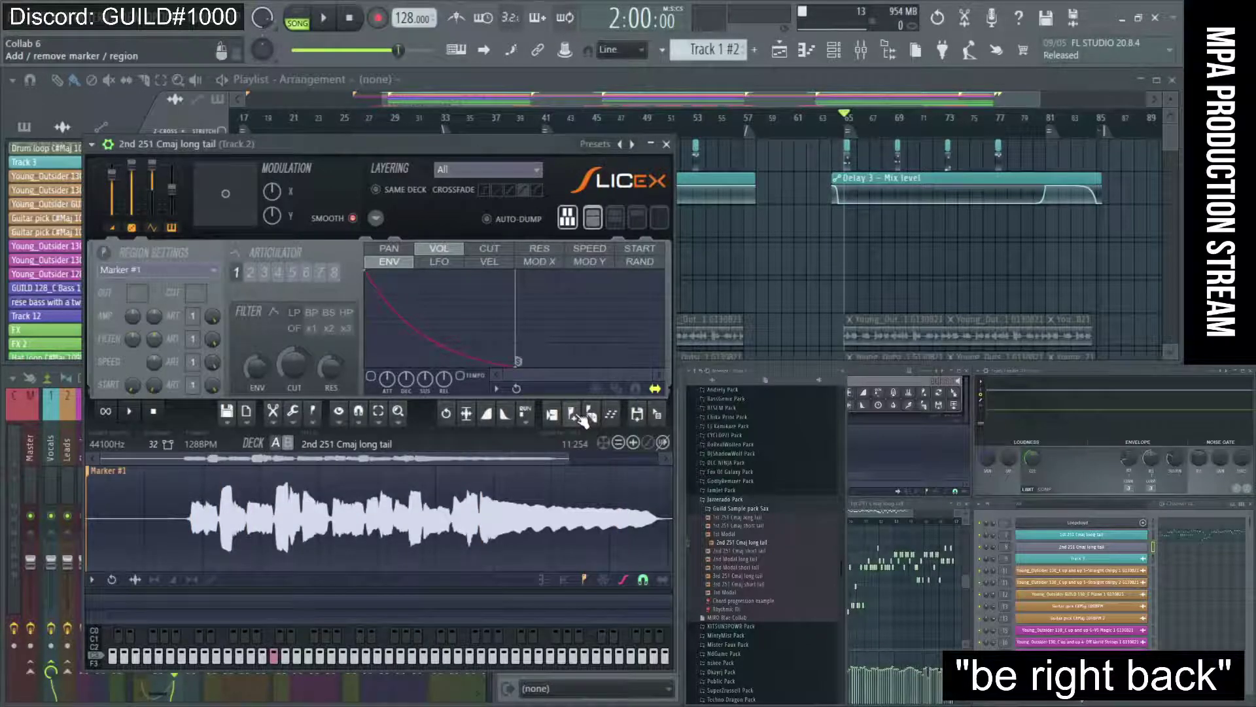
pyautogui.click(99, 470)
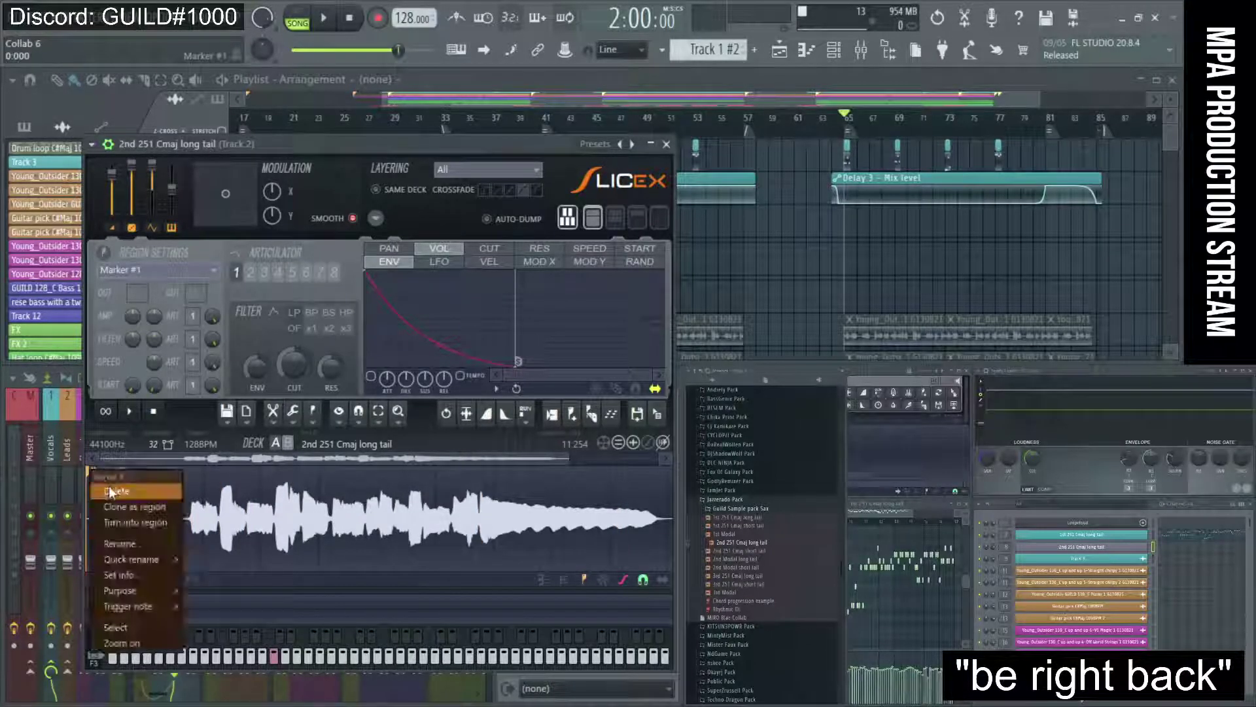
pyautogui.click(108, 486)
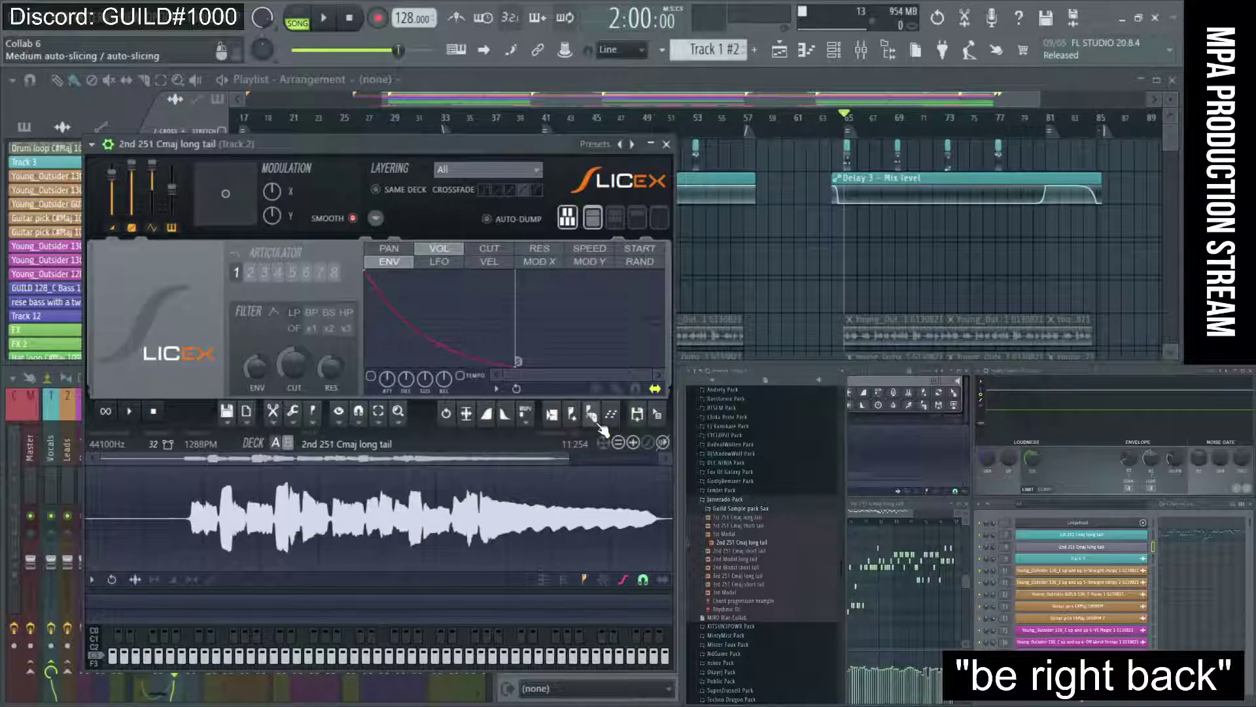
# Slice the sax sample with medium grid-slicing, then replace that with large grid-slicing
pyautogui.click(594, 418)
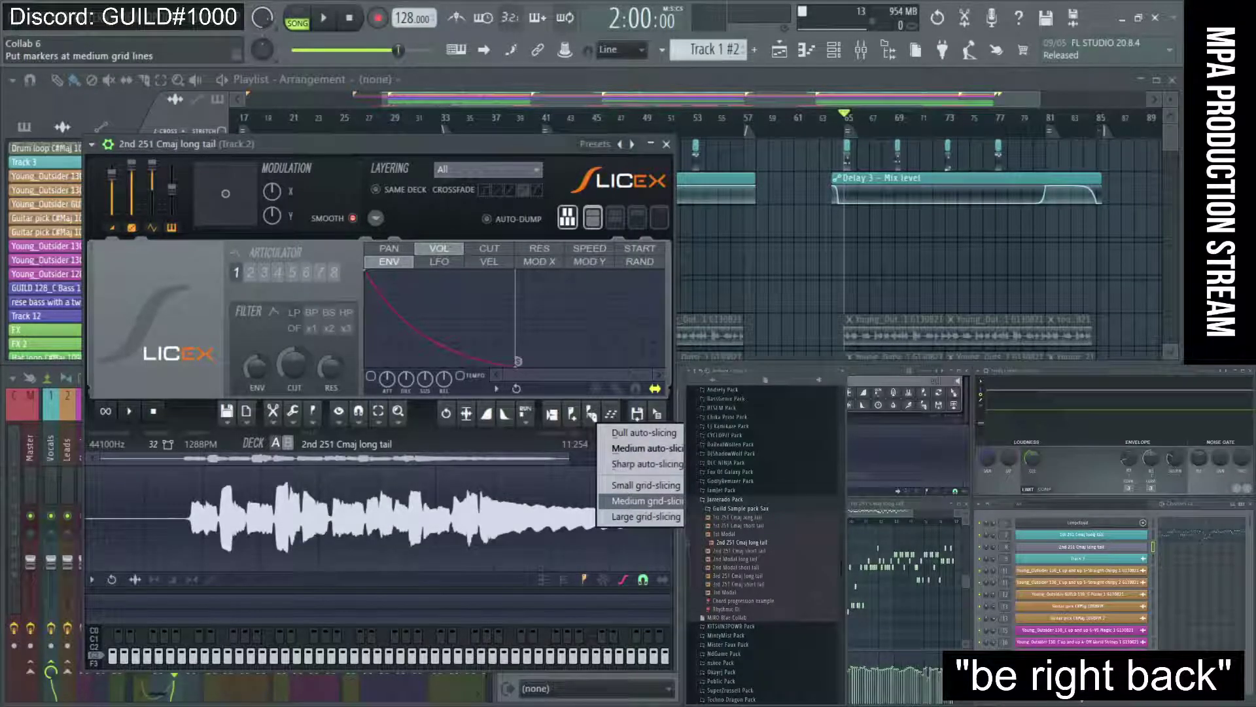
pyautogui.click(645, 501)
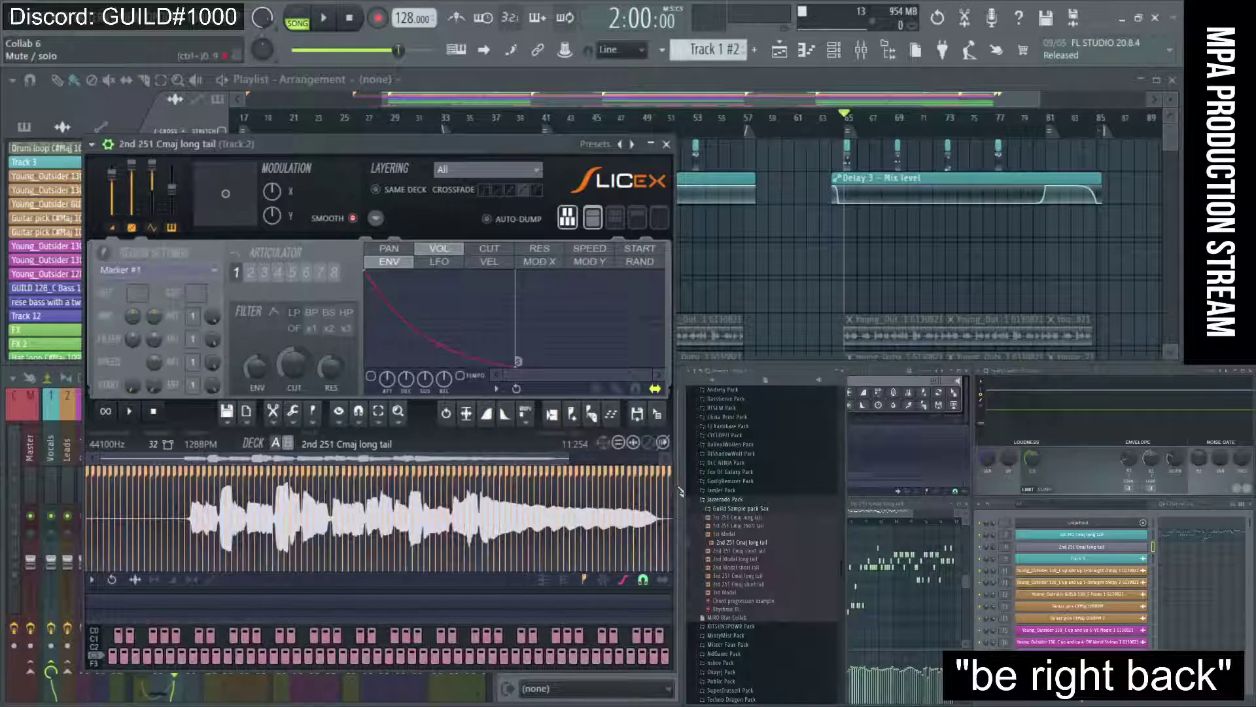
pyautogui.click(591, 420)
pyautogui.click(669, 513)
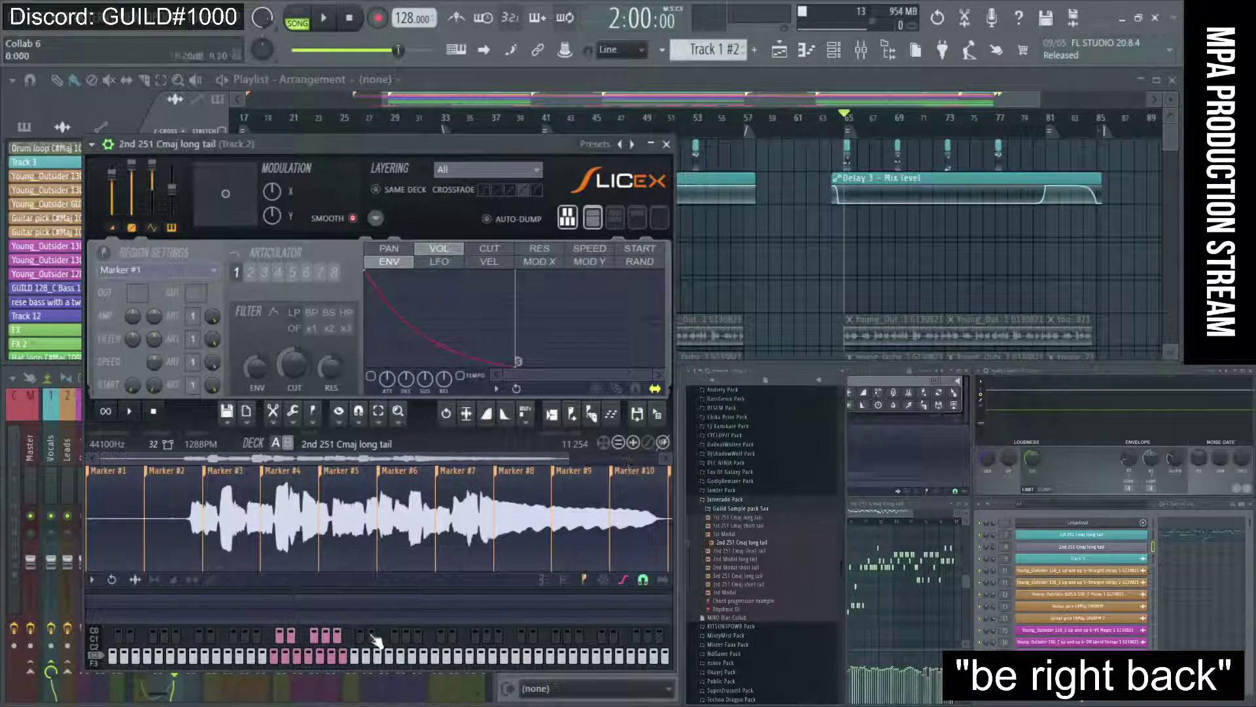
# Audition several of the grid slices on the Slicex keyboard
pyautogui.click(306, 656)
pyautogui.click(305, 657)
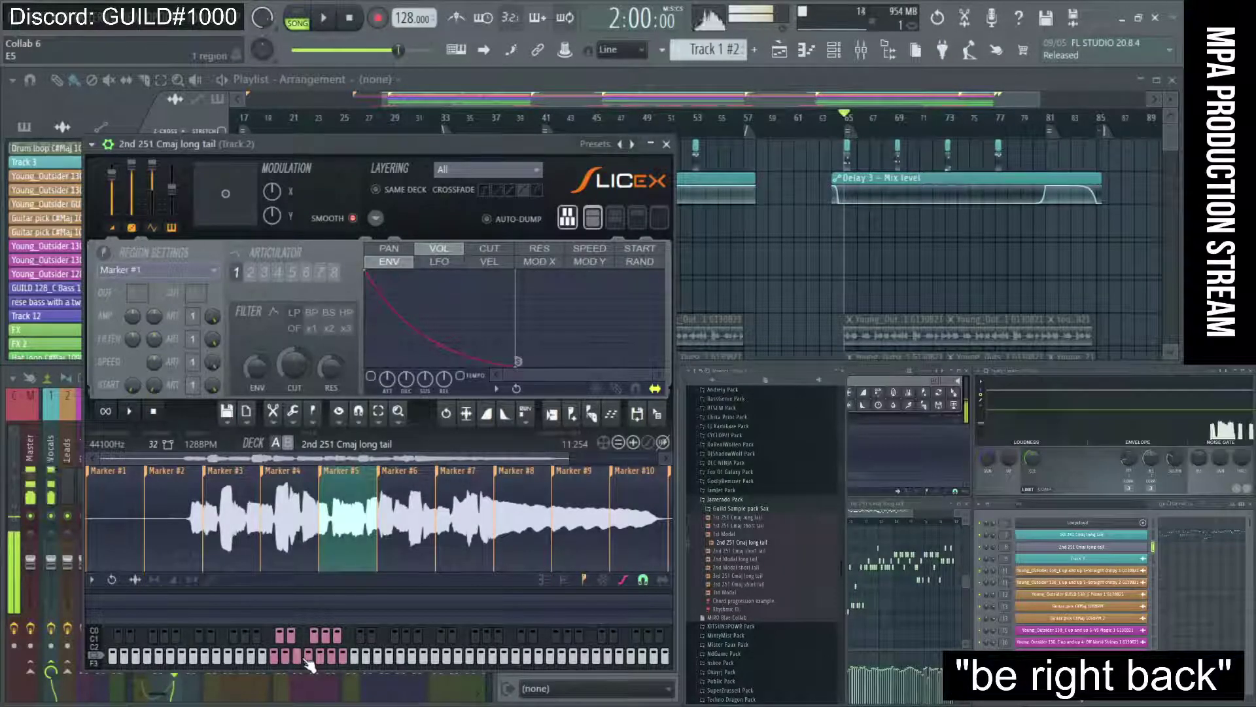
pyautogui.click(295, 656)
pyautogui.click(294, 656)
pyautogui.click(293, 660)
pyautogui.click(331, 660)
pyautogui.click(332, 666)
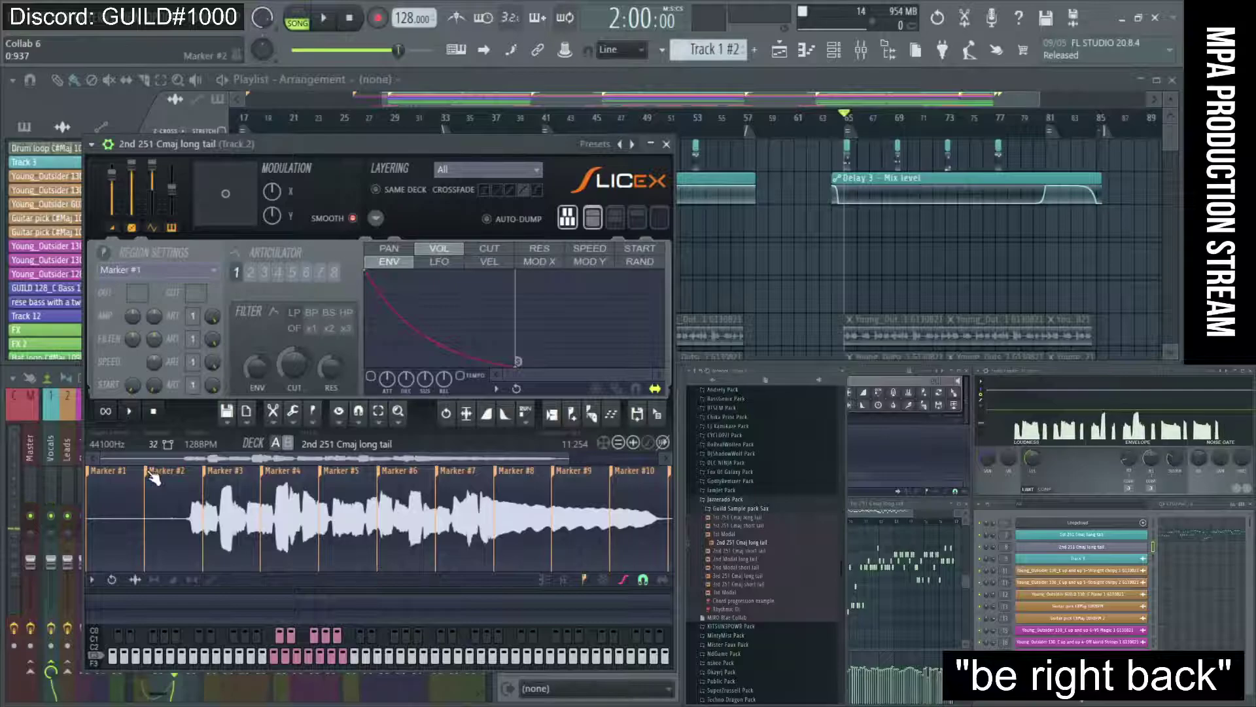
# Delete the grid marker at the silent start of the sample and check the remaining markers against the waveform
pyautogui.rightClick(98, 471)
pyautogui.click(102, 485)
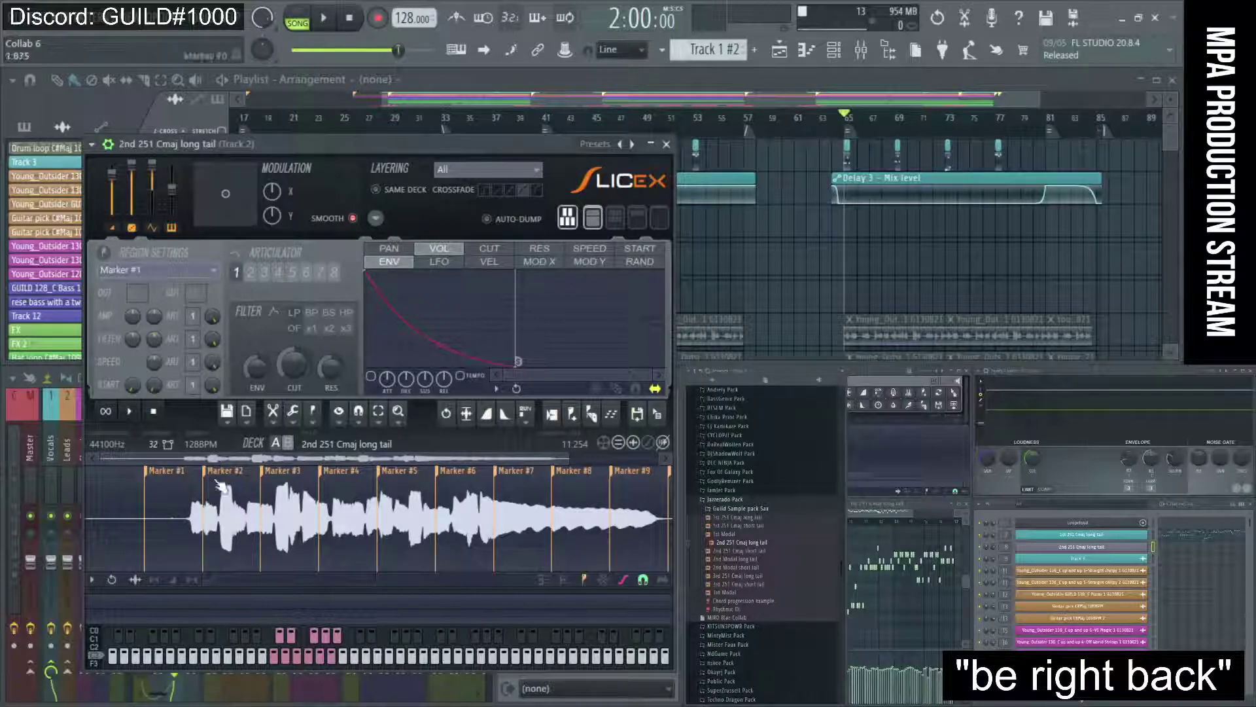
pyautogui.scroll(3, 218, 484)
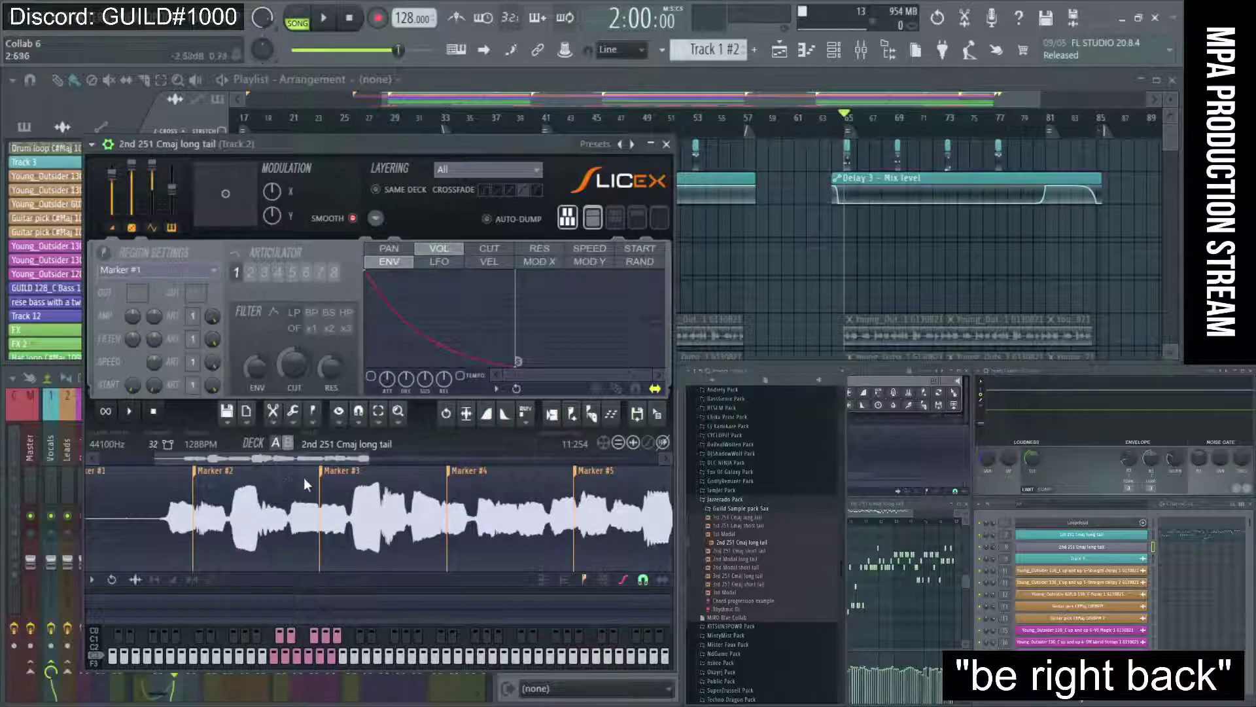
pyautogui.scroll(-4, 313, 490)
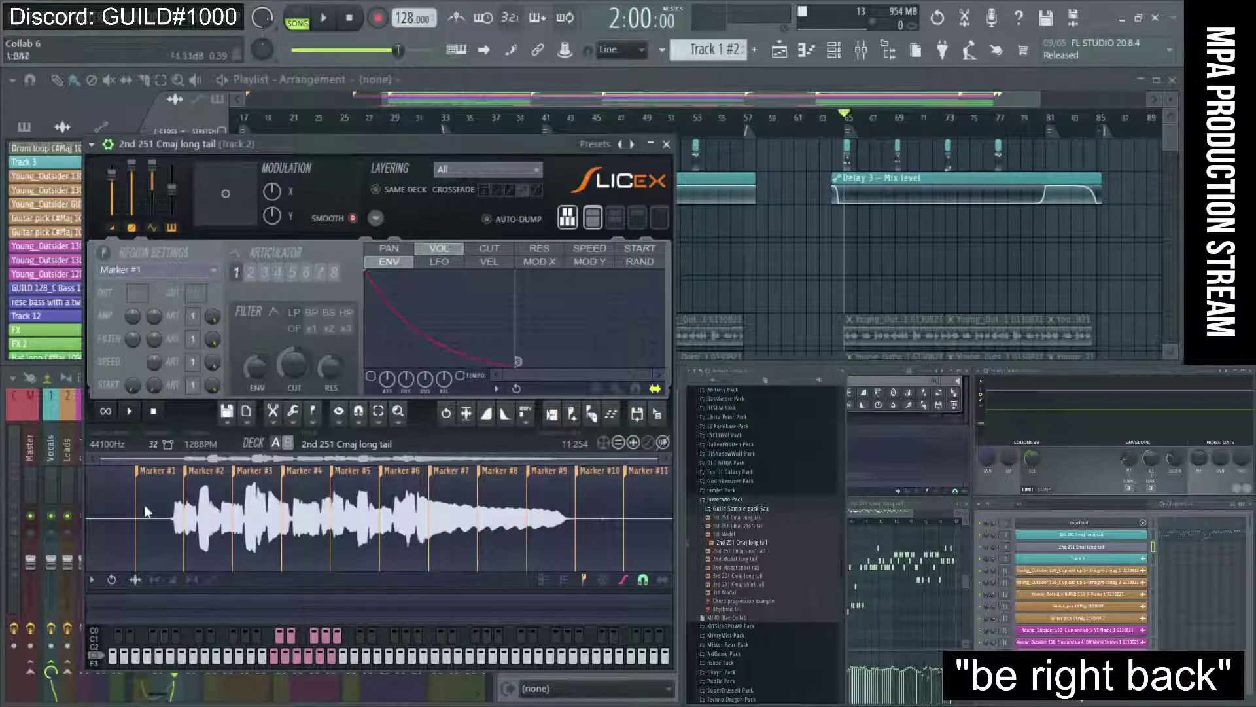
# Clear all remaining grid slice markers from the sax sample
pyautogui.click(292, 421)
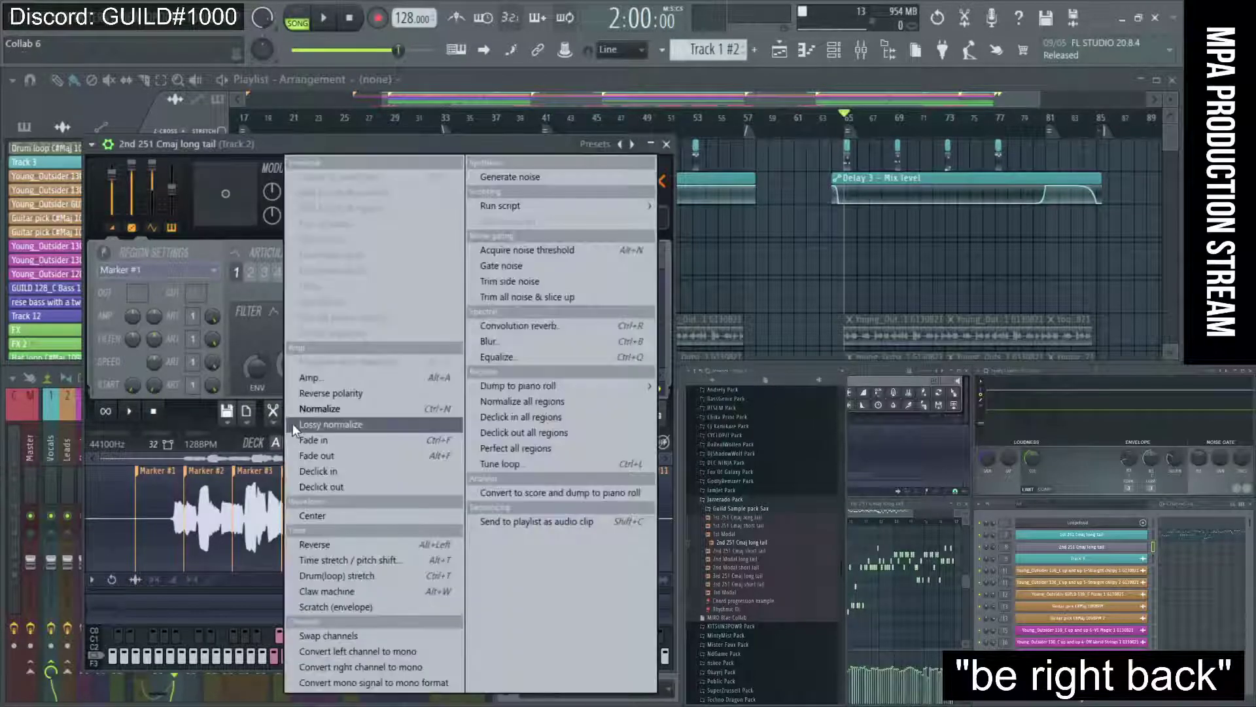
pyautogui.press('Escape')
pyautogui.click(294, 422)
pyautogui.click(314, 408)
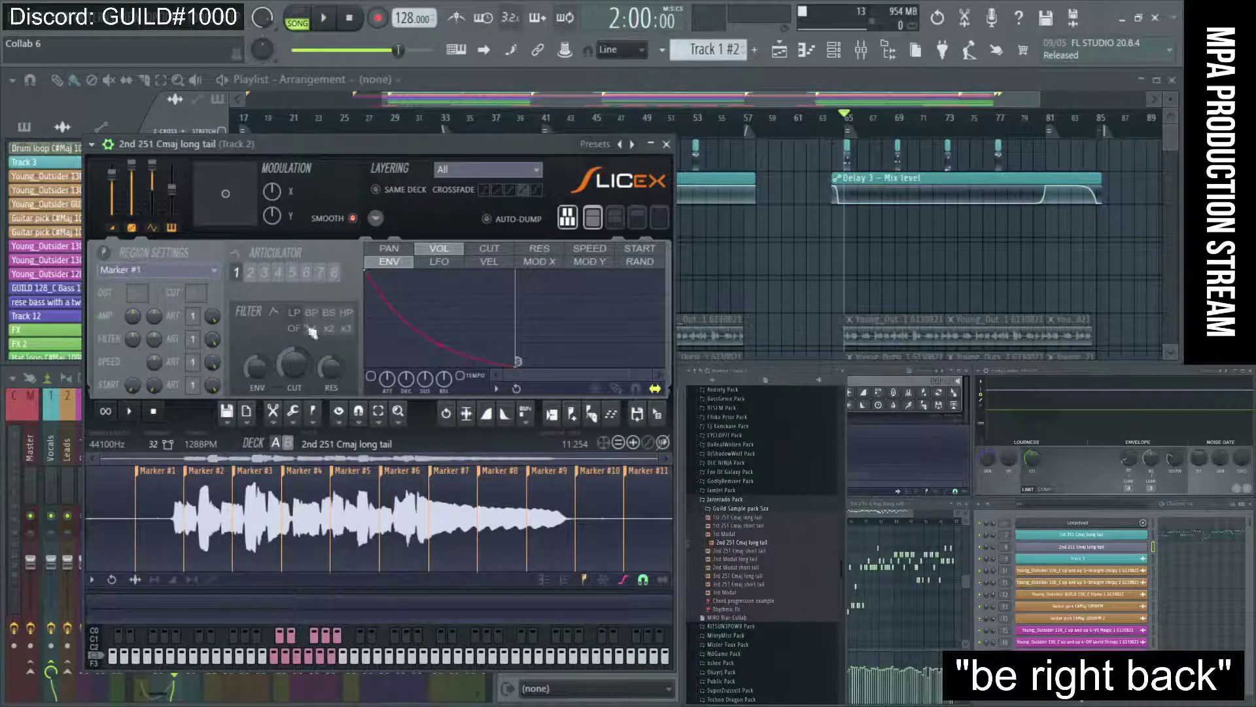
pyautogui.click(310, 412)
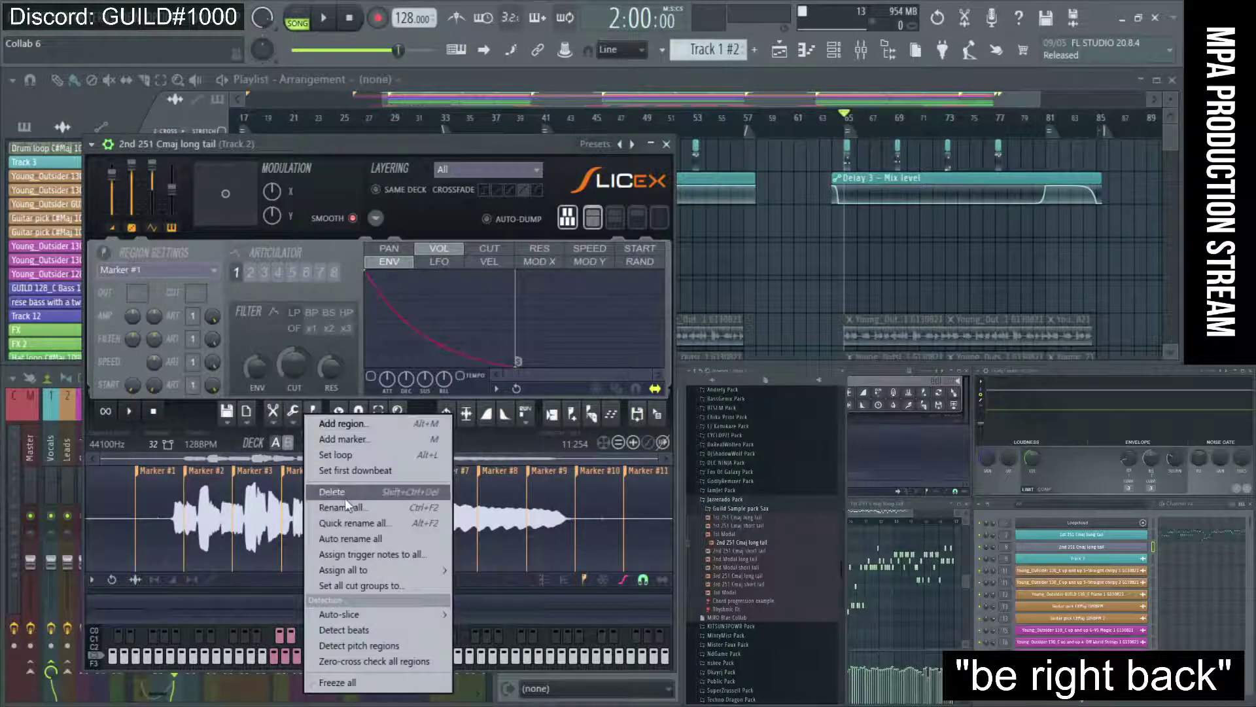
pyautogui.click(346, 499)
pyautogui.scroll(2, 169, 513)
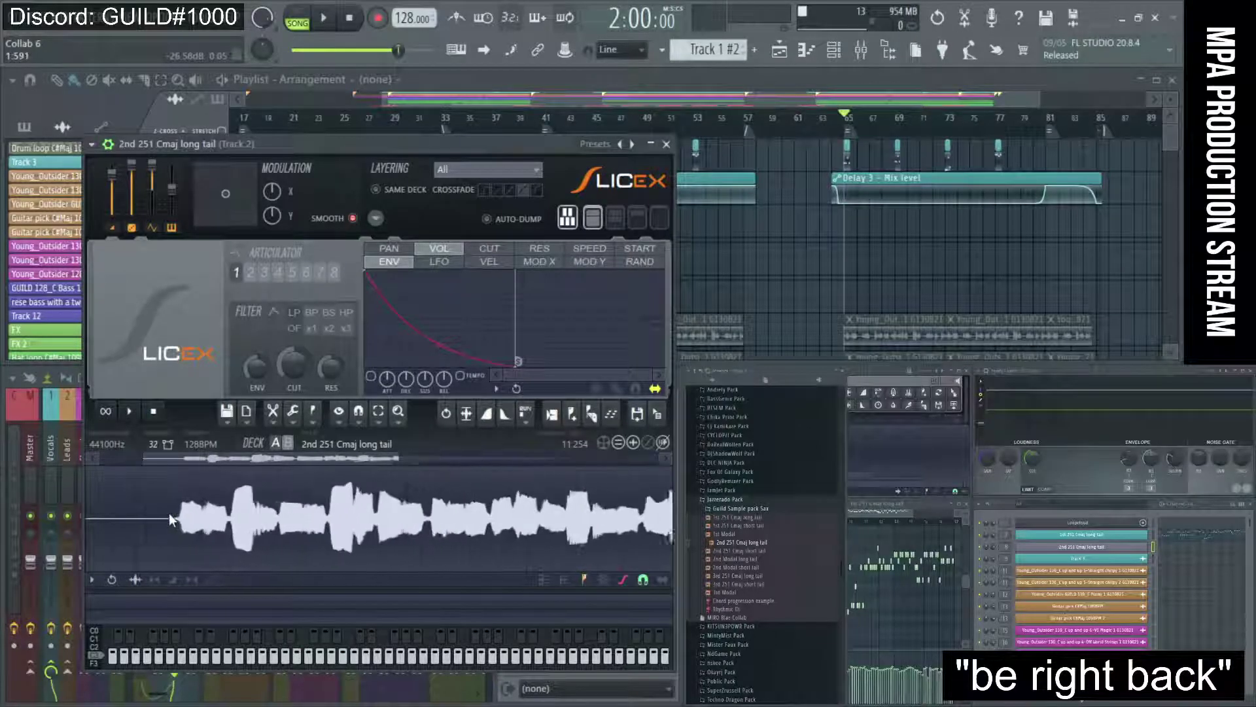
# Try cutting the silent lead-in before the first note, from 0:000 to about 1:700, out of the sax sample
pyautogui.scroll(-1, 181, 524)
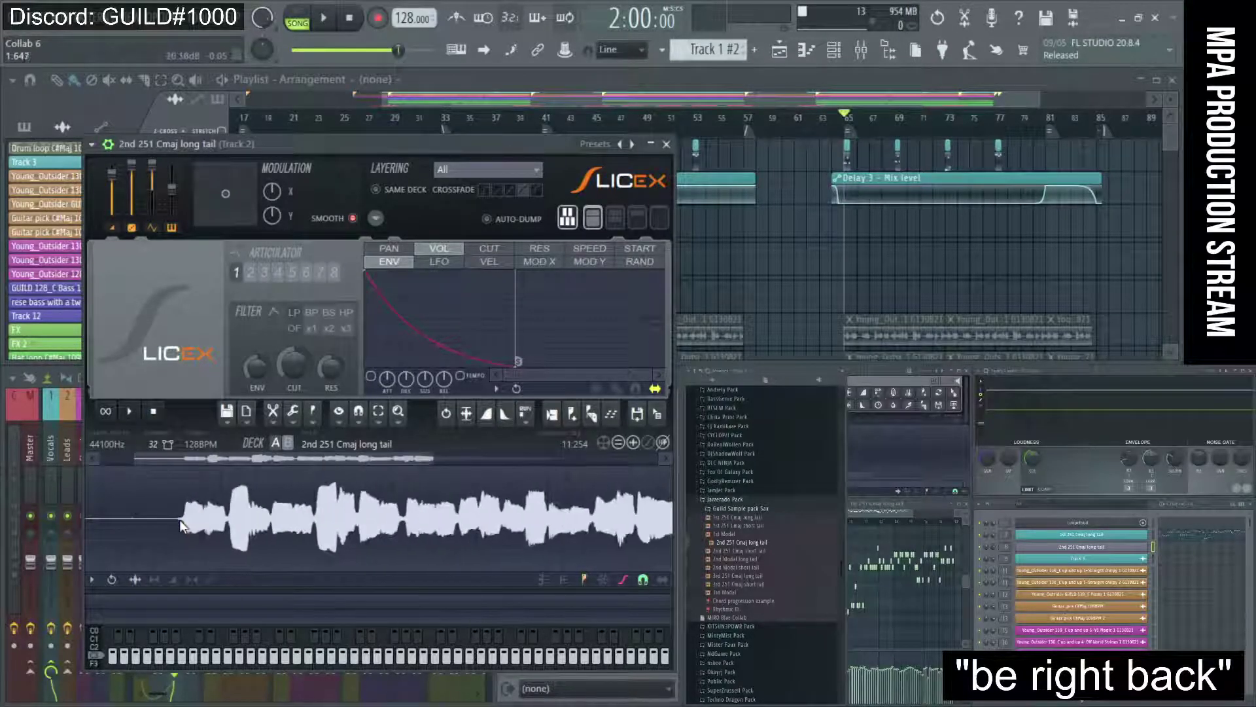
pyautogui.scroll(-4, 181, 525)
pyautogui.moveTo(167, 520); pyautogui.dragTo(72, 520)
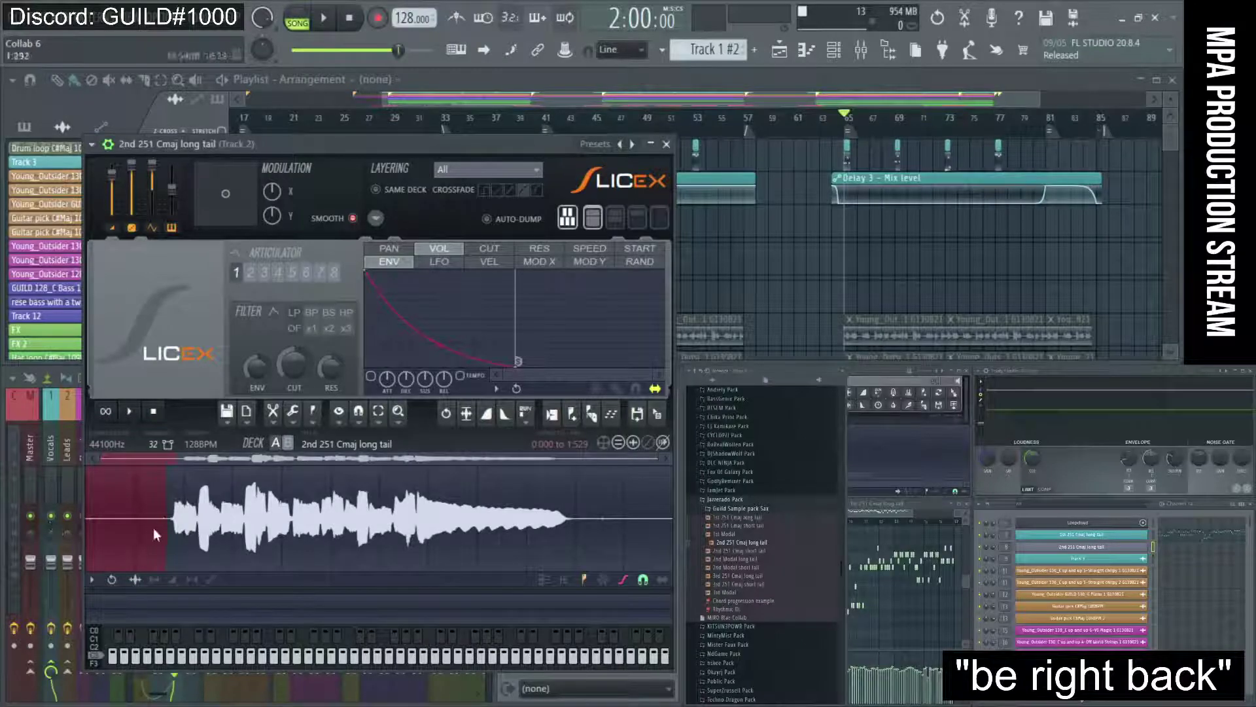
pyautogui.scroll(2, 155, 527)
pyautogui.scroll(2, 159, 522)
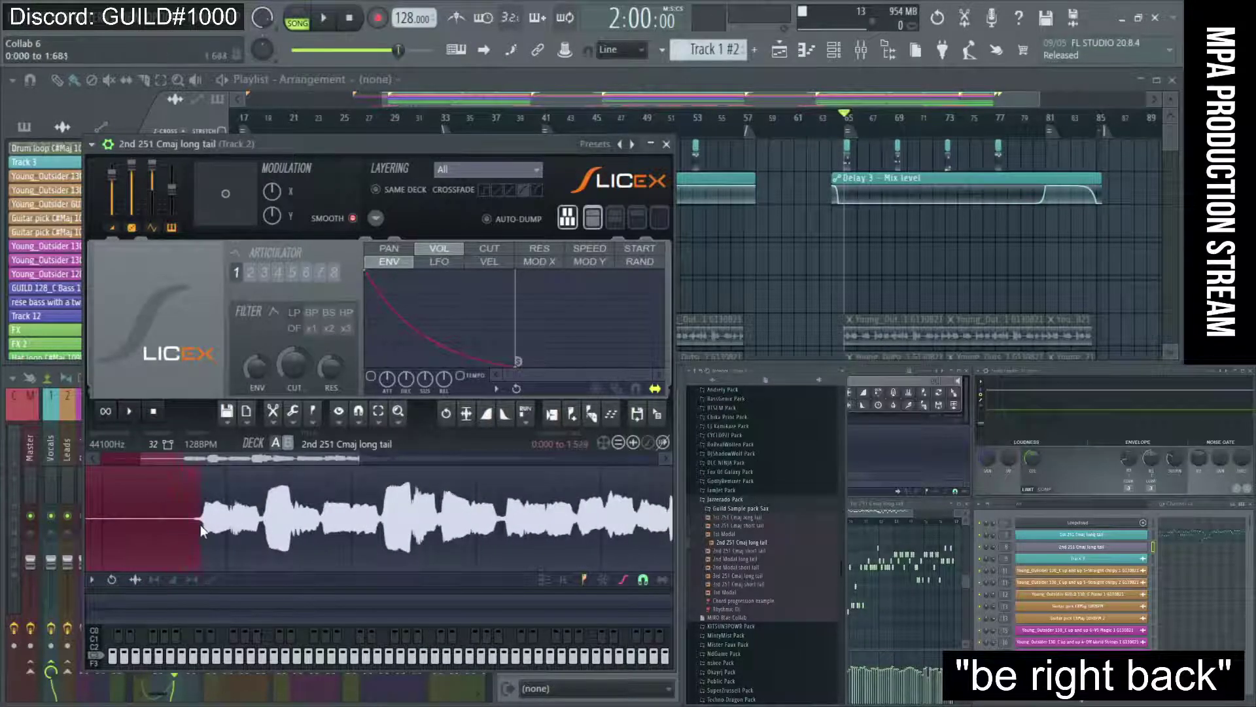
pyautogui.moveTo(206, 525); pyautogui.dragTo(202, 524)
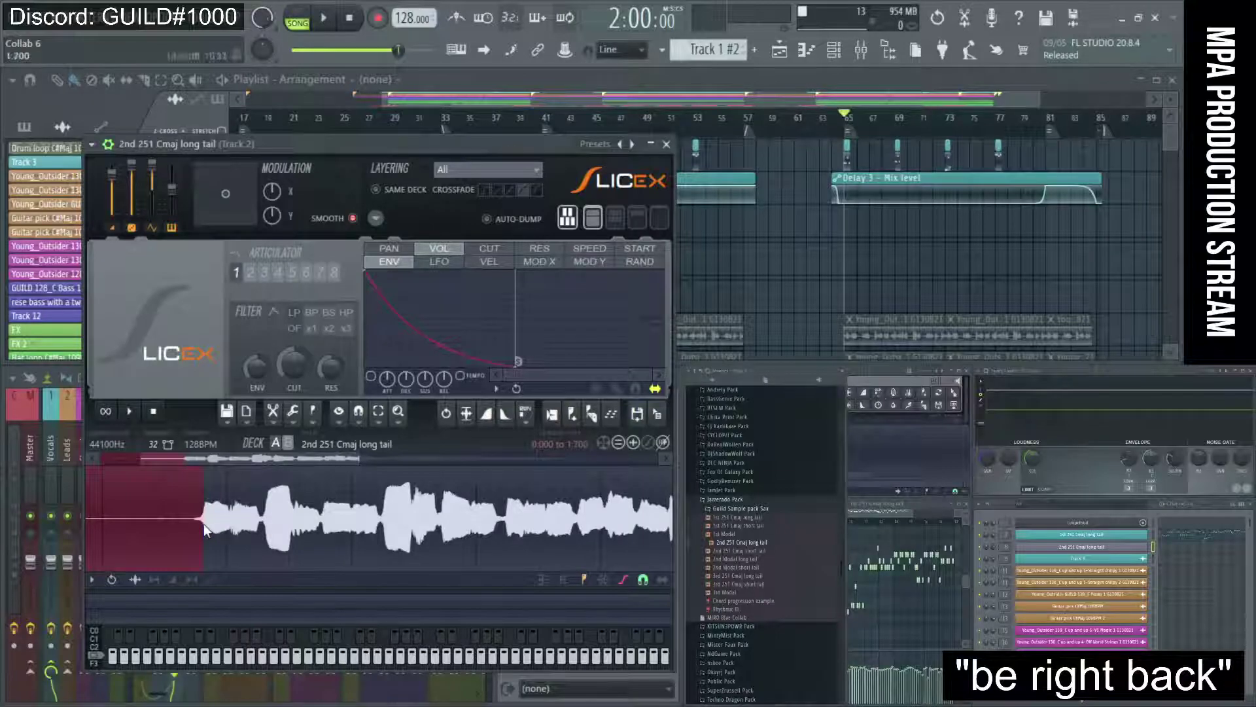
pyautogui.scroll(-3, 204, 527)
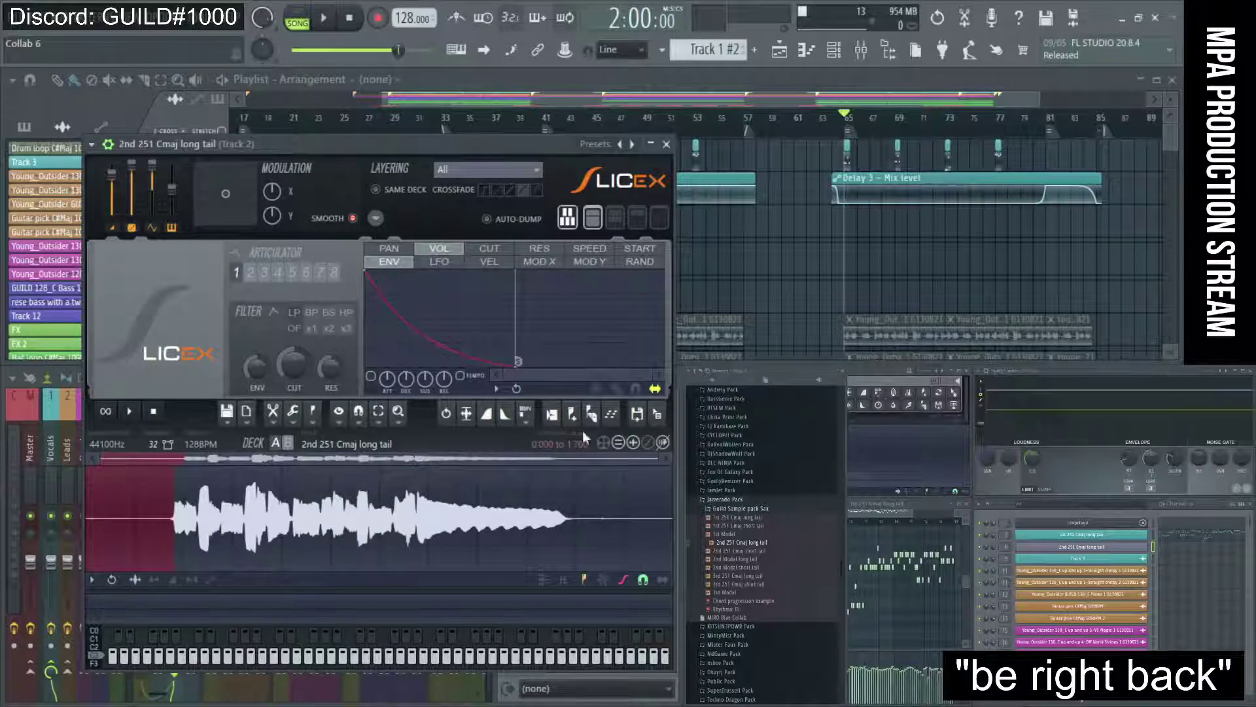
pyautogui.hotkey('ctrl', 'z')
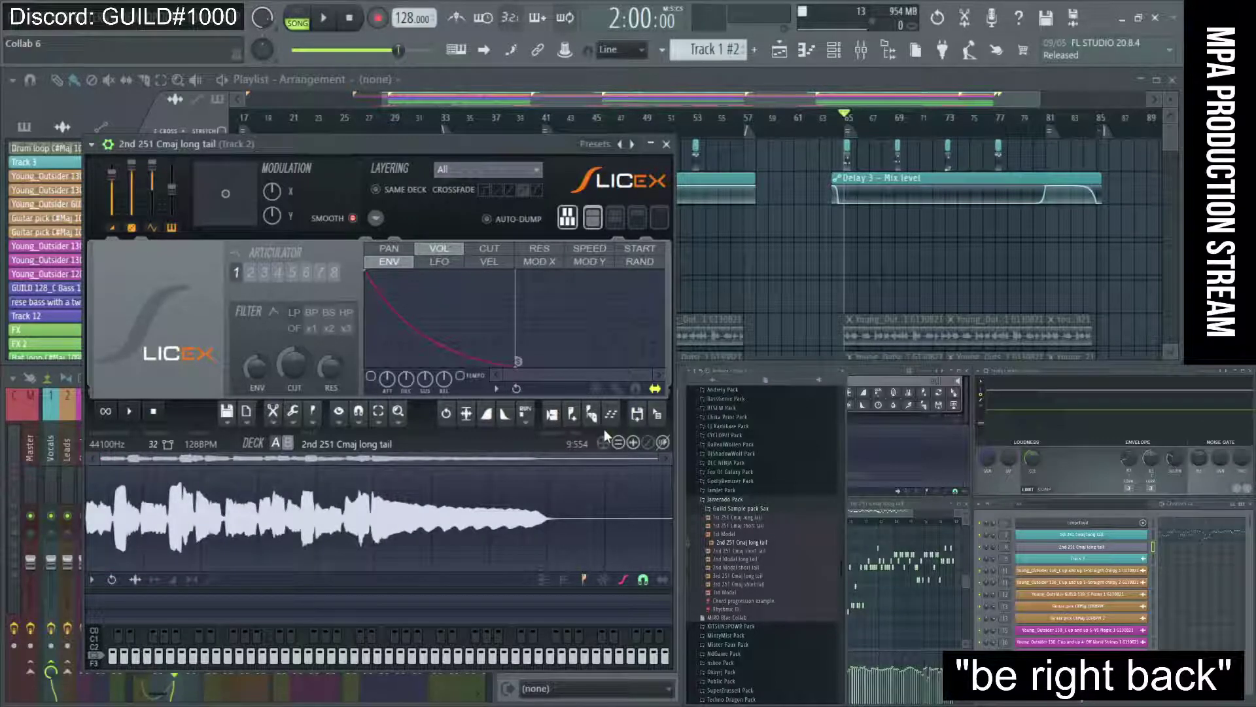
# Move the Slicex window higher over the playlist and hide the sample browser
pyautogui.click(243, 527)
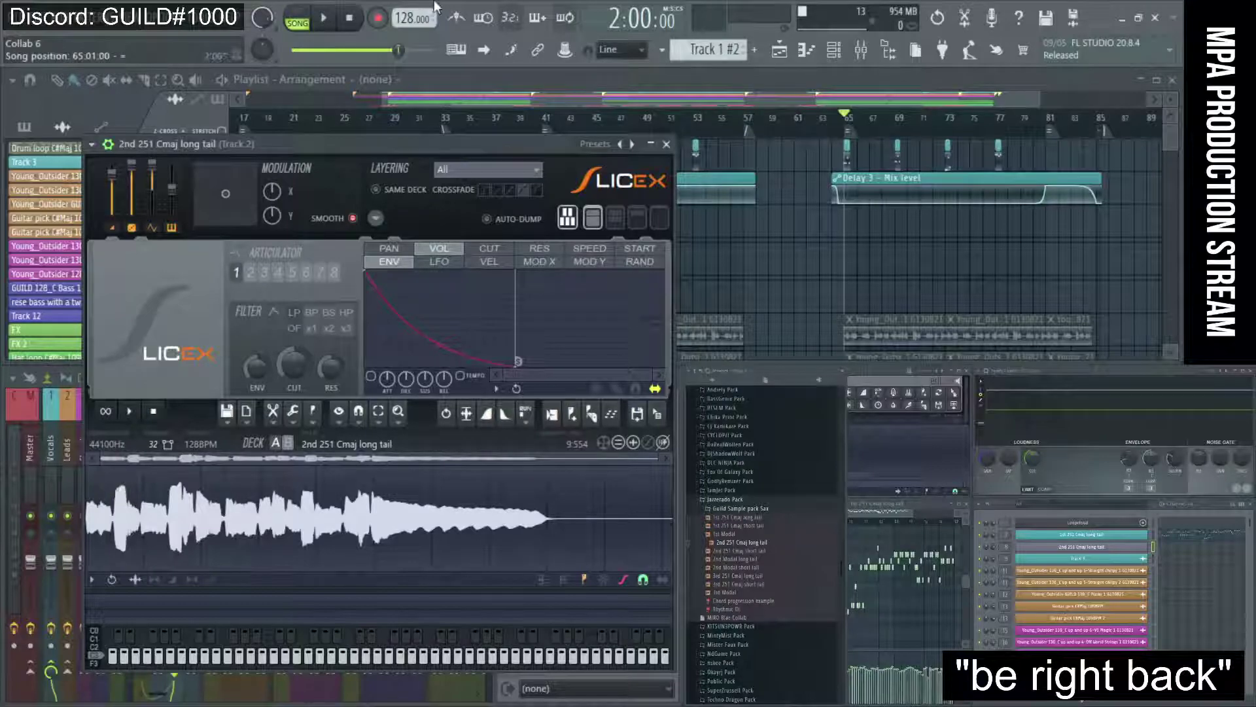
pyautogui.moveTo(552, 144); pyautogui.dragTo(536, 218)
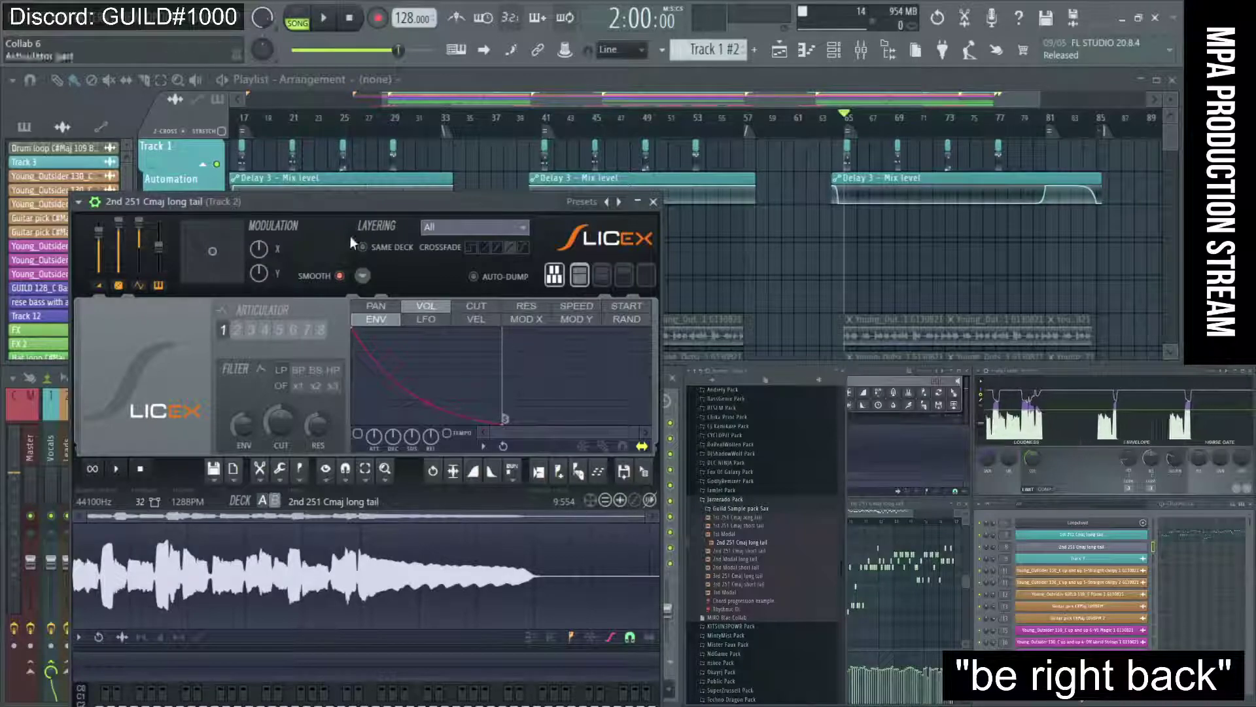
pyautogui.moveTo(328, 208); pyautogui.dragTo(317, 103)
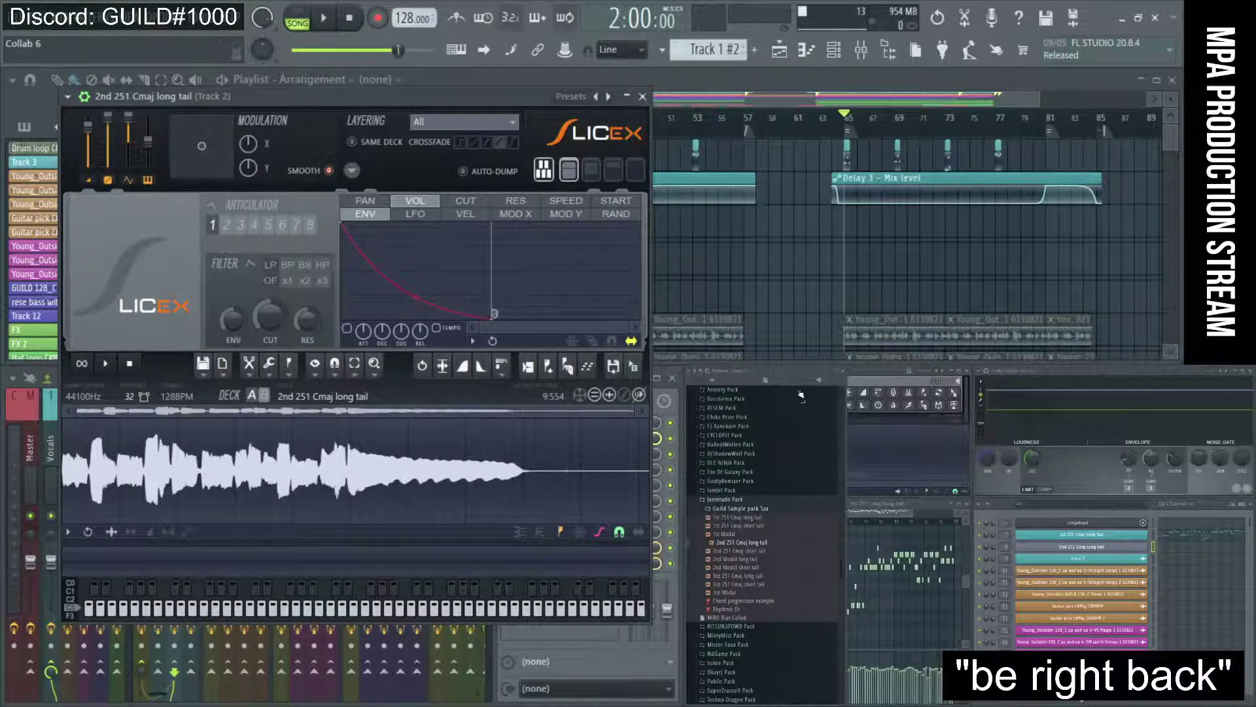
pyautogui.click(849, 374)
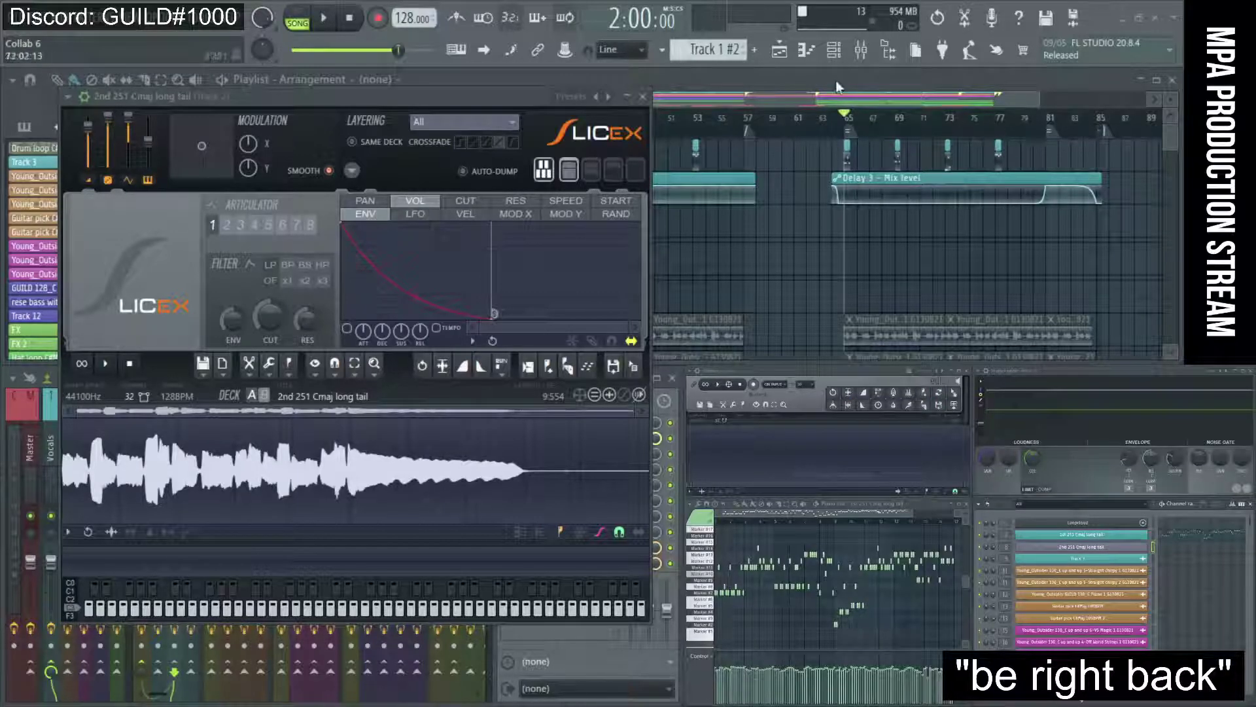
# Close and reopen the Track 2 Slicex, and undo the removal of the sample's silent lead-in
pyautogui.press('Escape')
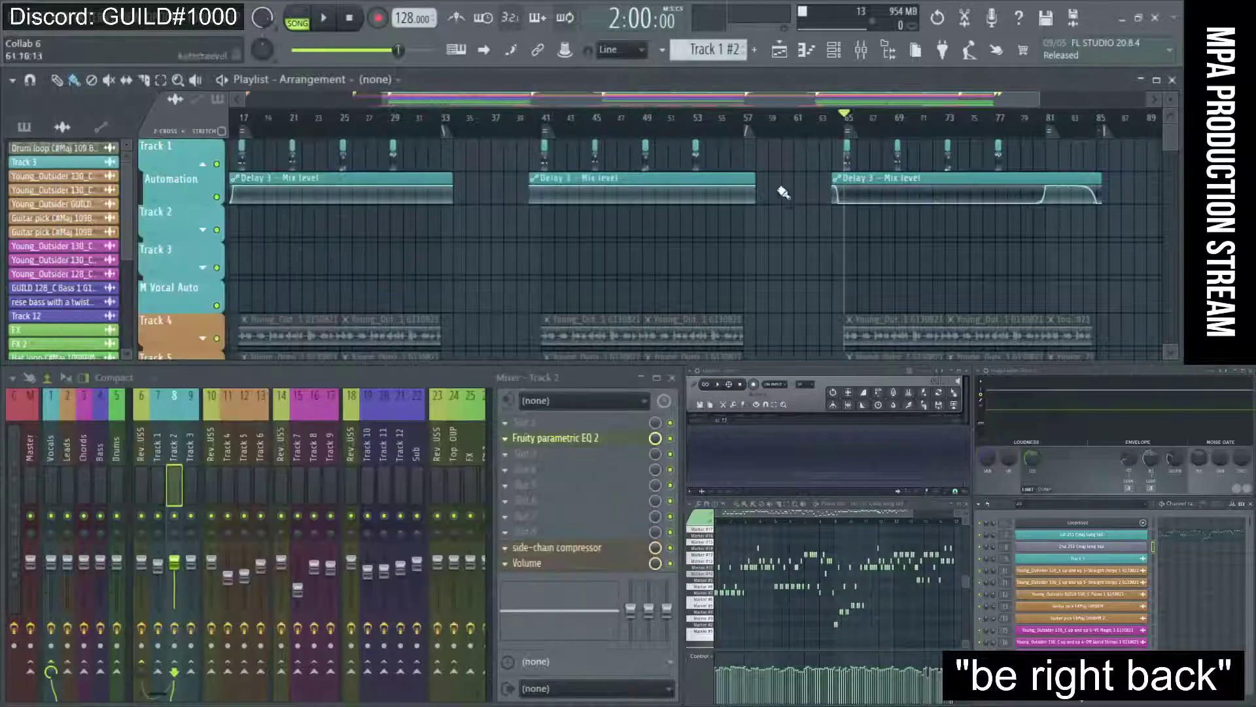
pyautogui.click(1081, 546)
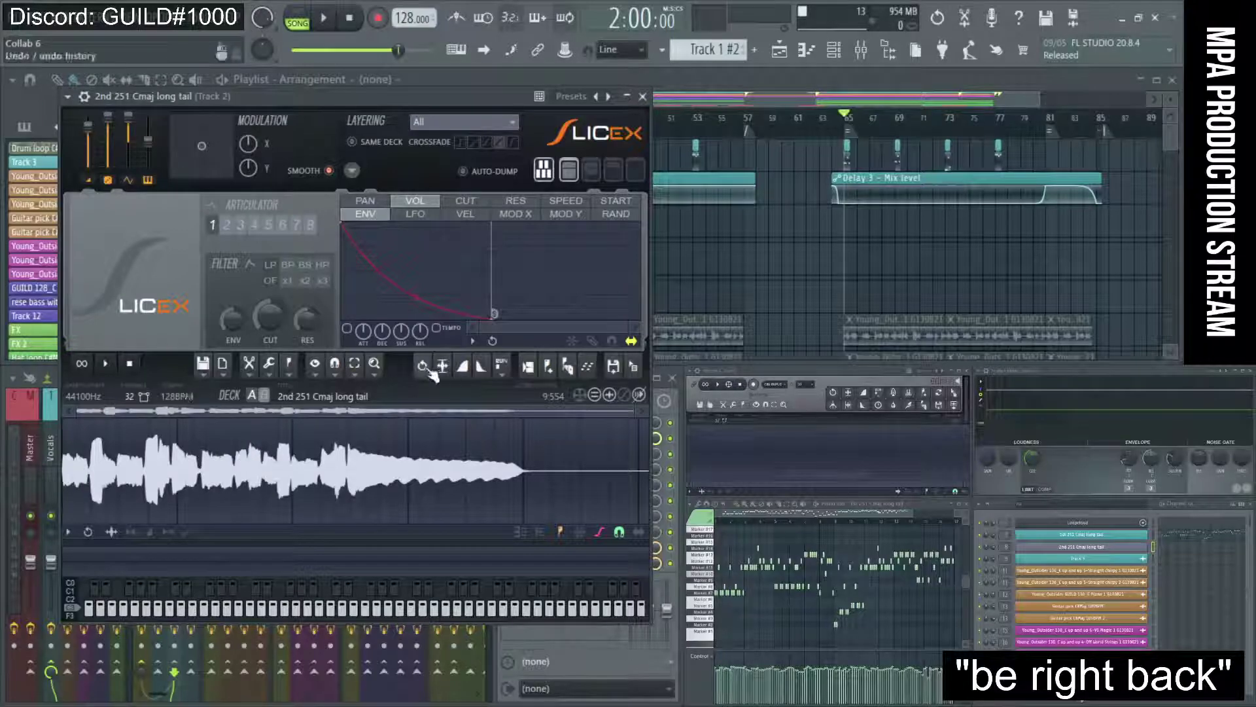
pyautogui.click(442, 444)
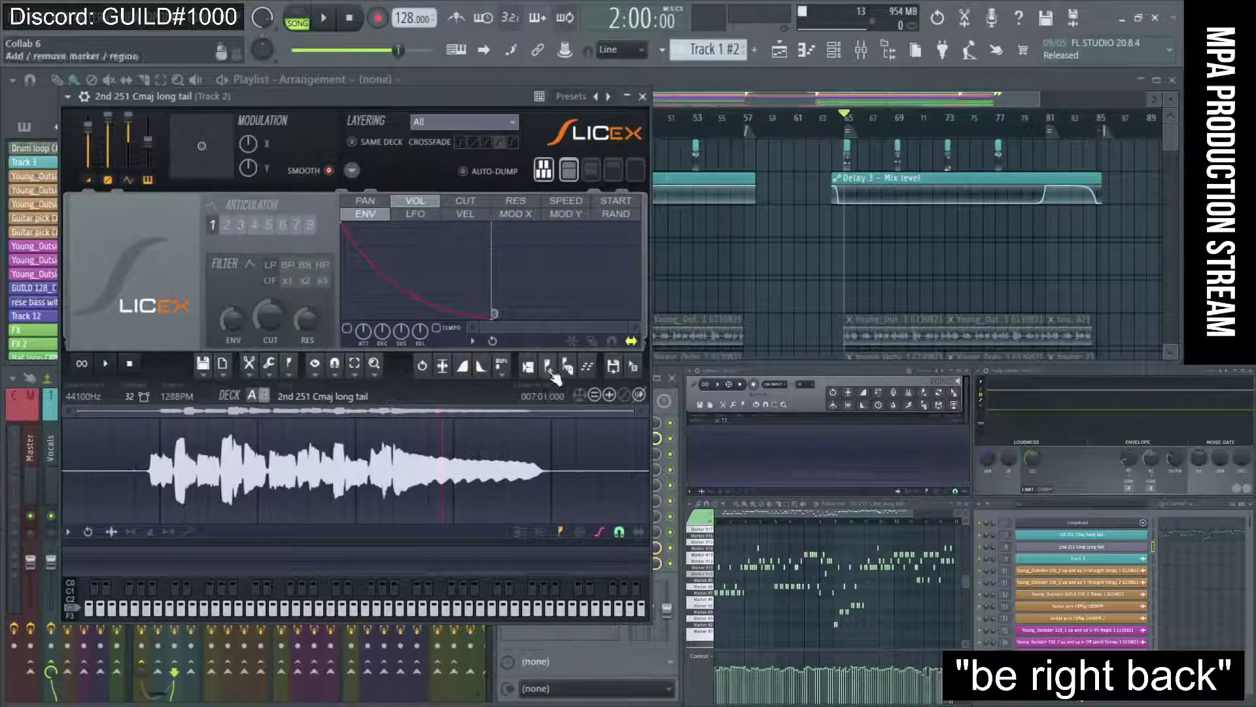
pyautogui.click(548, 368)
pyautogui.rightClick(443, 422)
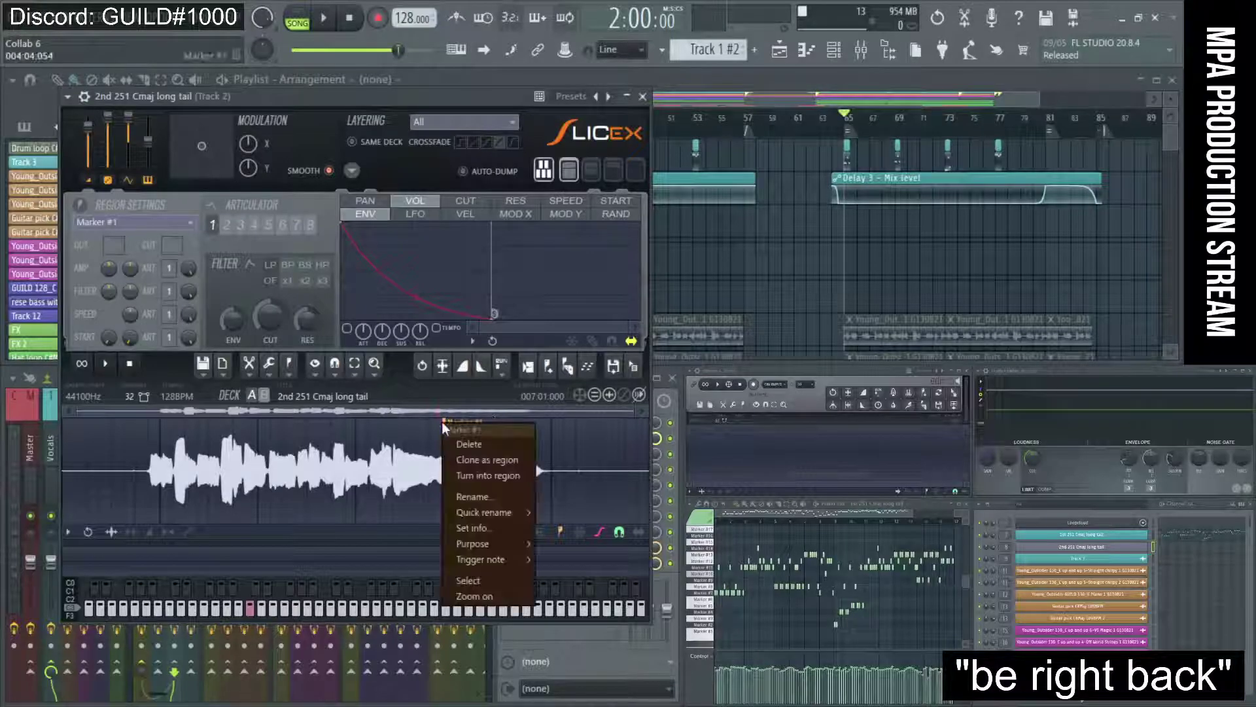
pyautogui.click(449, 441)
# Slice the sax sample with medium auto-slicing, then replace that with sharp auto-slicing
pyautogui.click(567, 367)
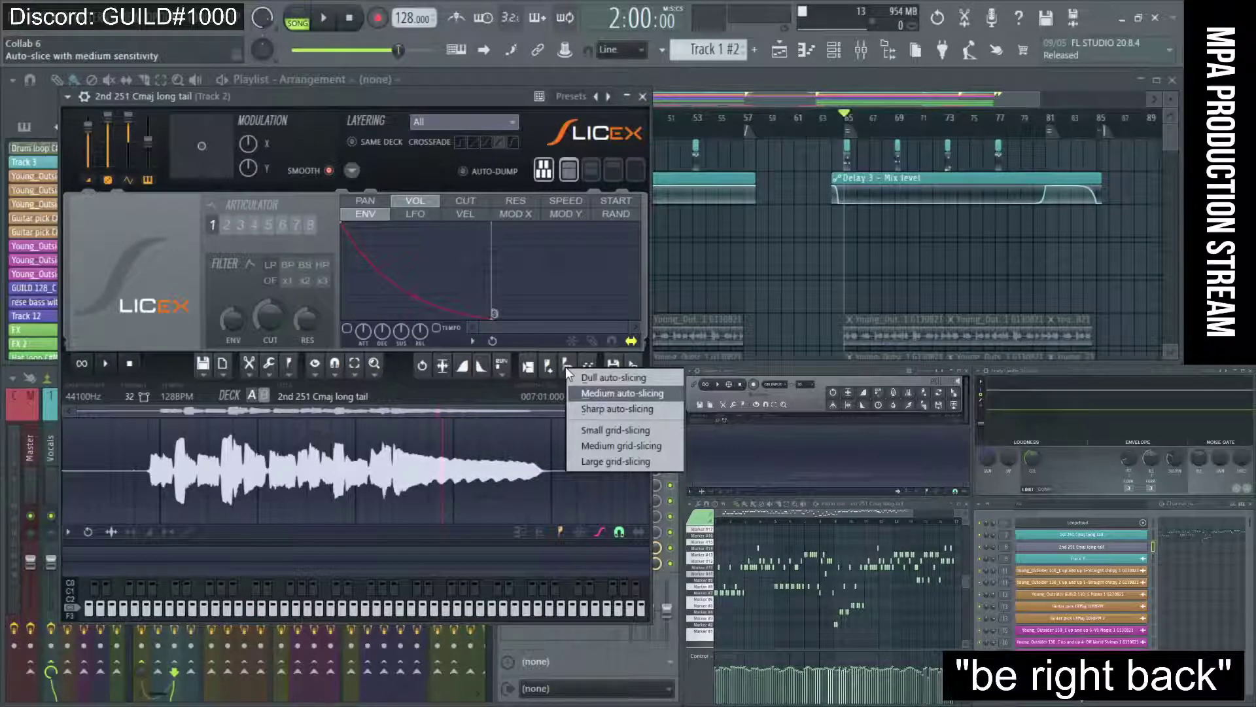
pyautogui.click(597, 394)
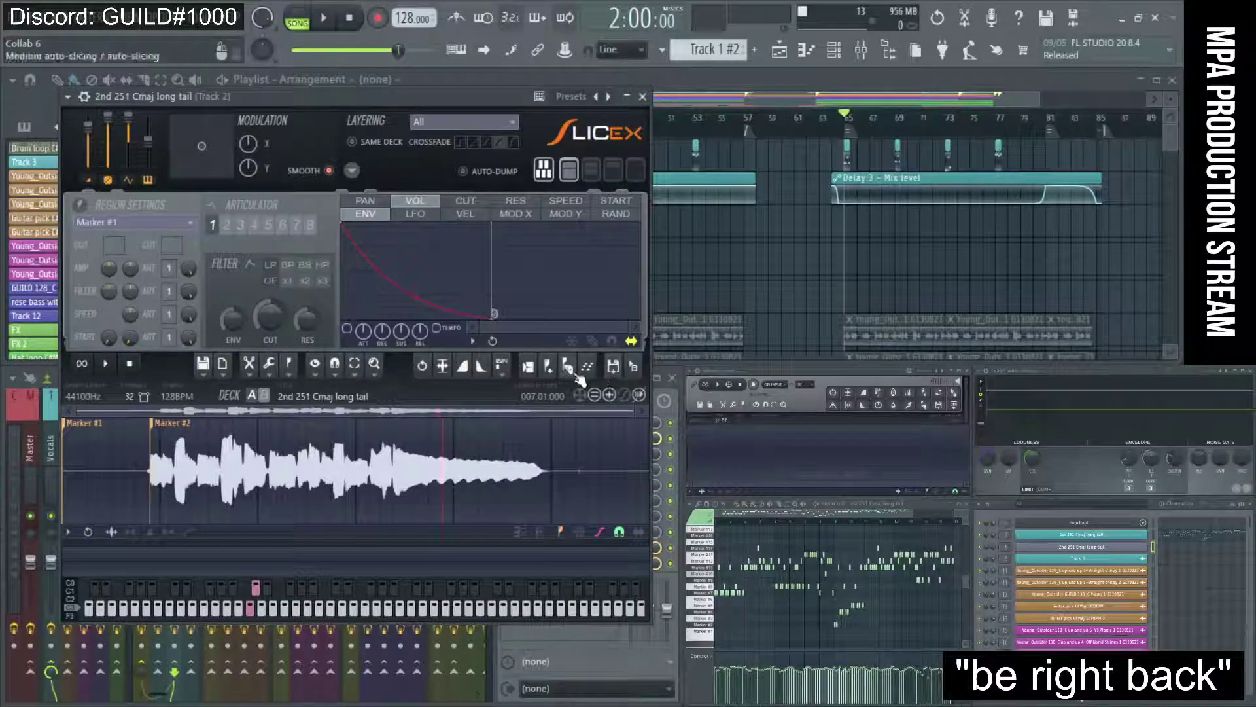
pyautogui.click(567, 367)
pyautogui.click(592, 410)
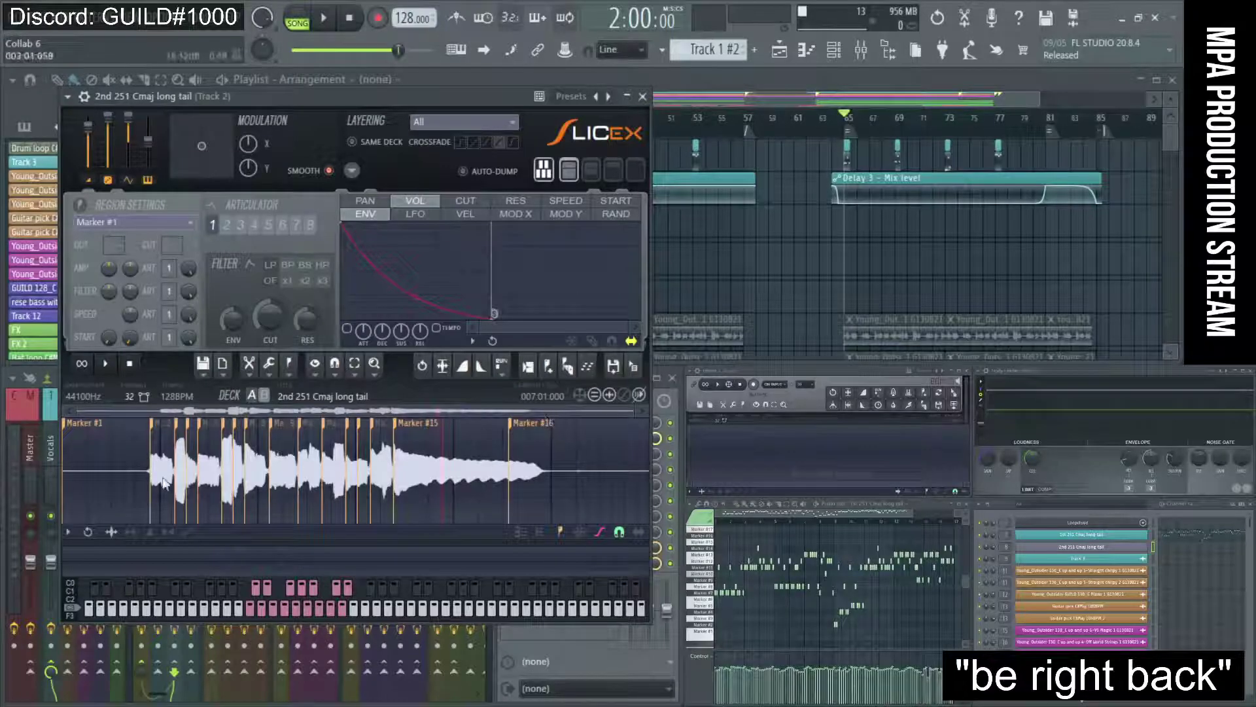
# Delete Marker #4 in the middle of a note and the marker at the silent start of the sample
pyautogui.scroll(4, 188, 488)
pyautogui.rightClick(383, 441)
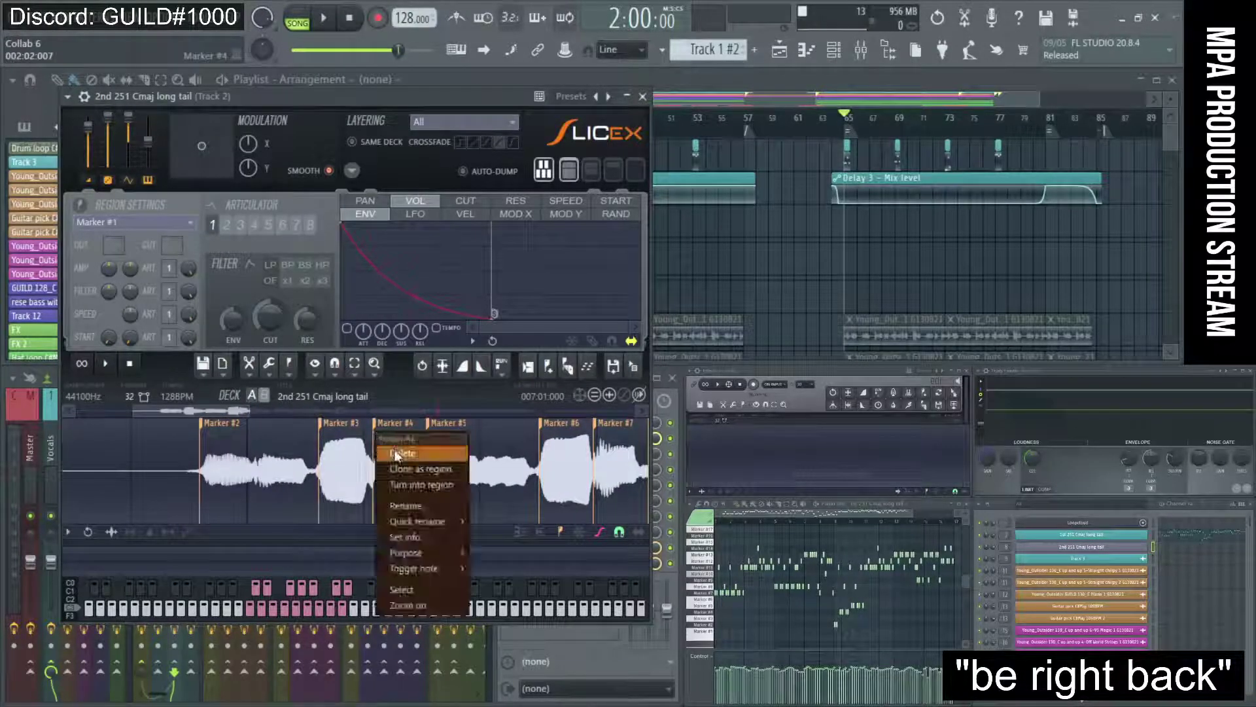
pyautogui.click(399, 445)
pyautogui.rightClick(82, 445)
pyautogui.press('Escape')
# Check the slices against the waveform and delete Marker #5, which splits the second loud note
pyautogui.scroll(3, 243, 448)
pyautogui.scroll(2, 243, 447)
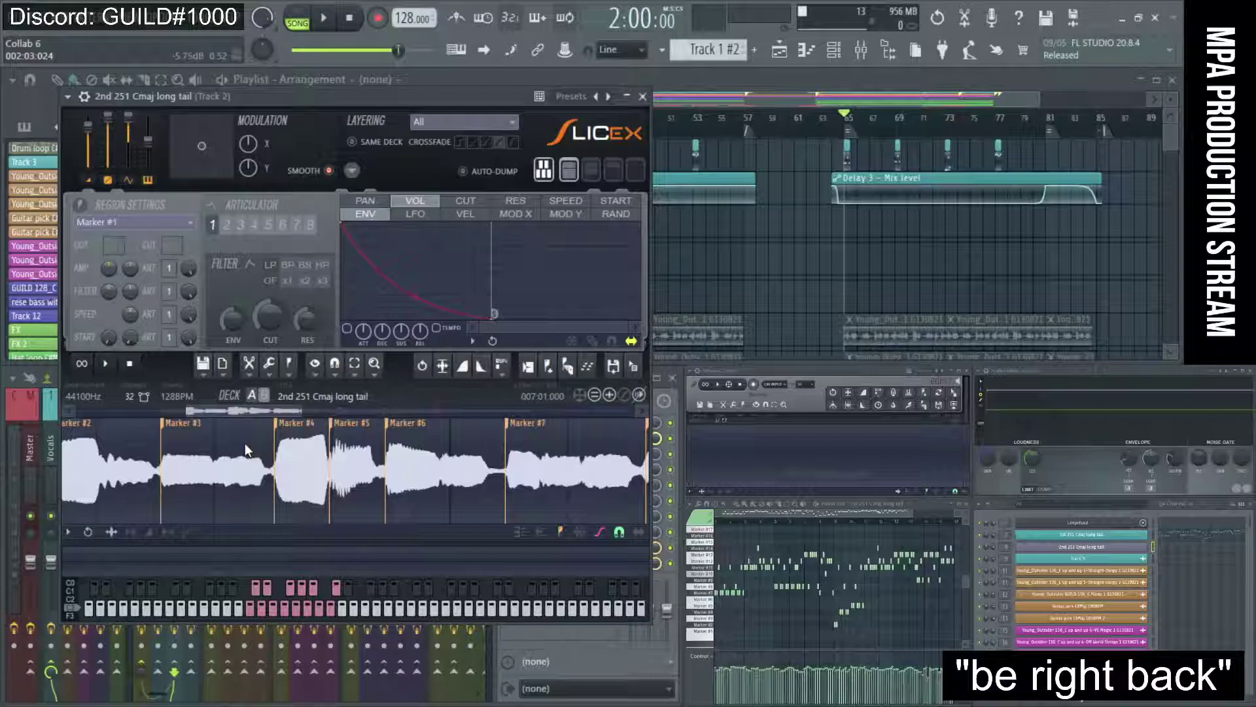
pyautogui.scroll(-1, 245, 442)
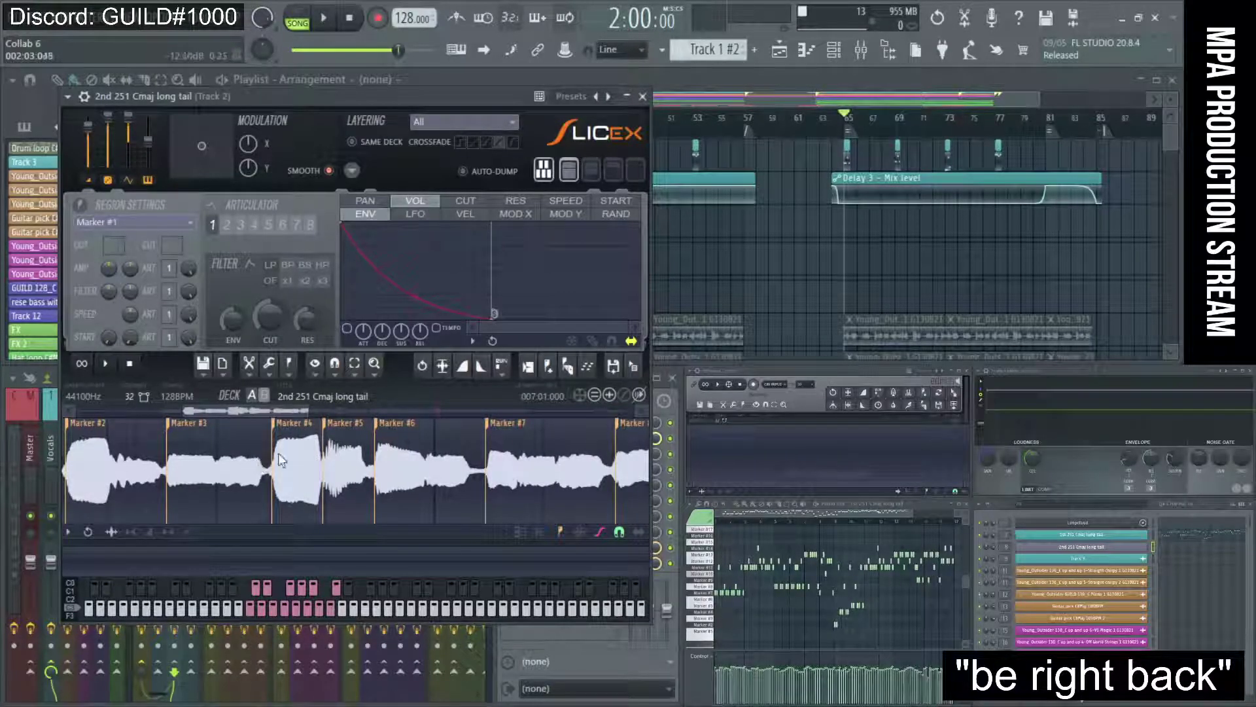
pyautogui.scroll(-1, 344, 464)
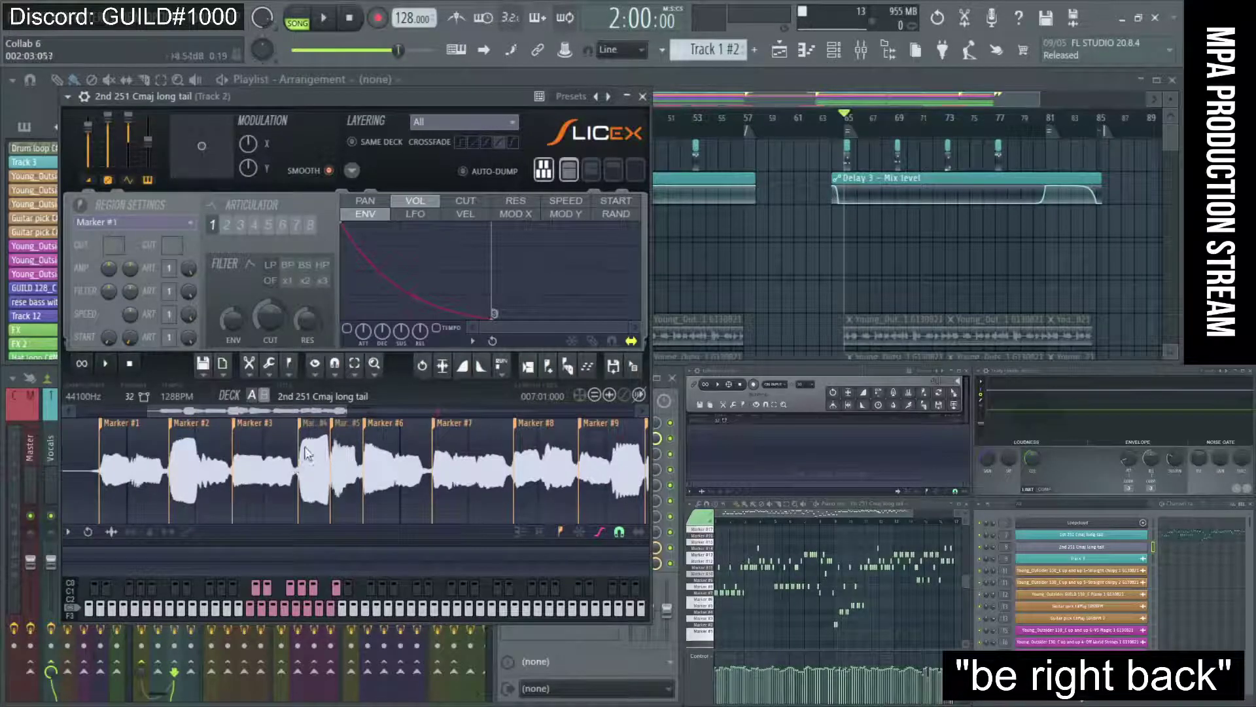
pyautogui.scroll(1, 335, 458)
pyautogui.rightClick(332, 430)
pyautogui.click(353, 458)
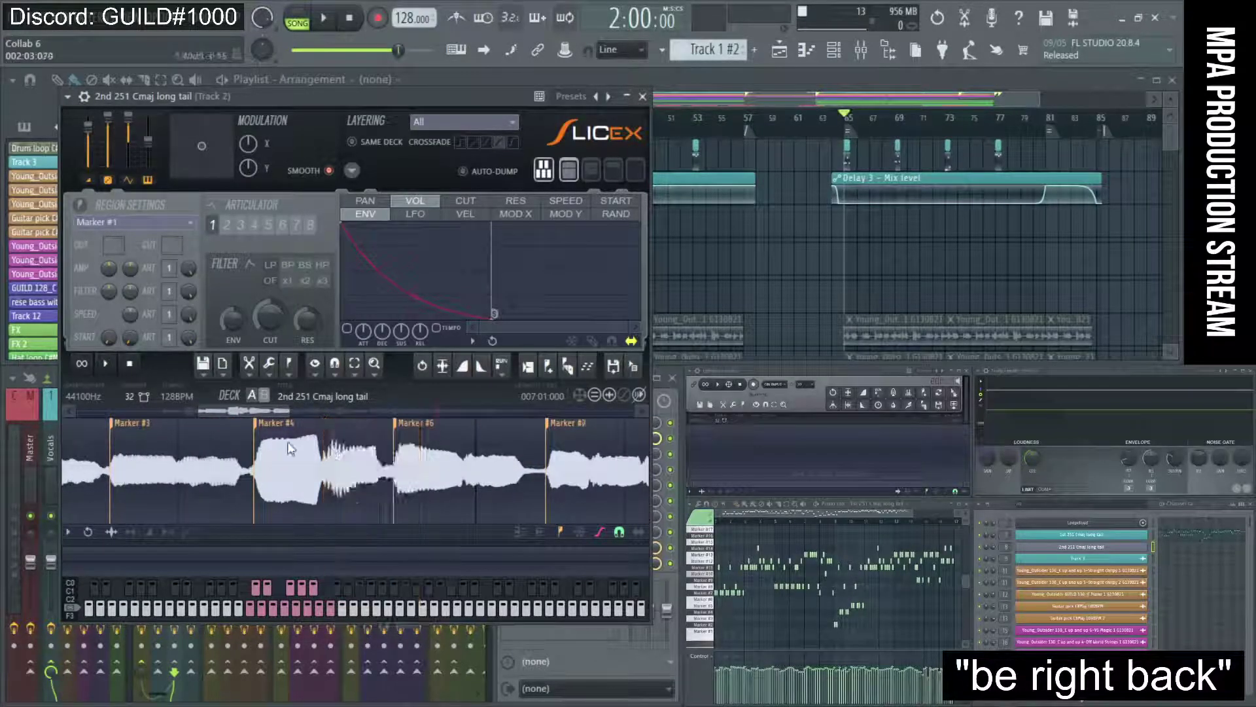
# Check the later slices against the waveform and delete Marker #10, which splits a note before the long tail
pyautogui.scroll(4, 393, 469)
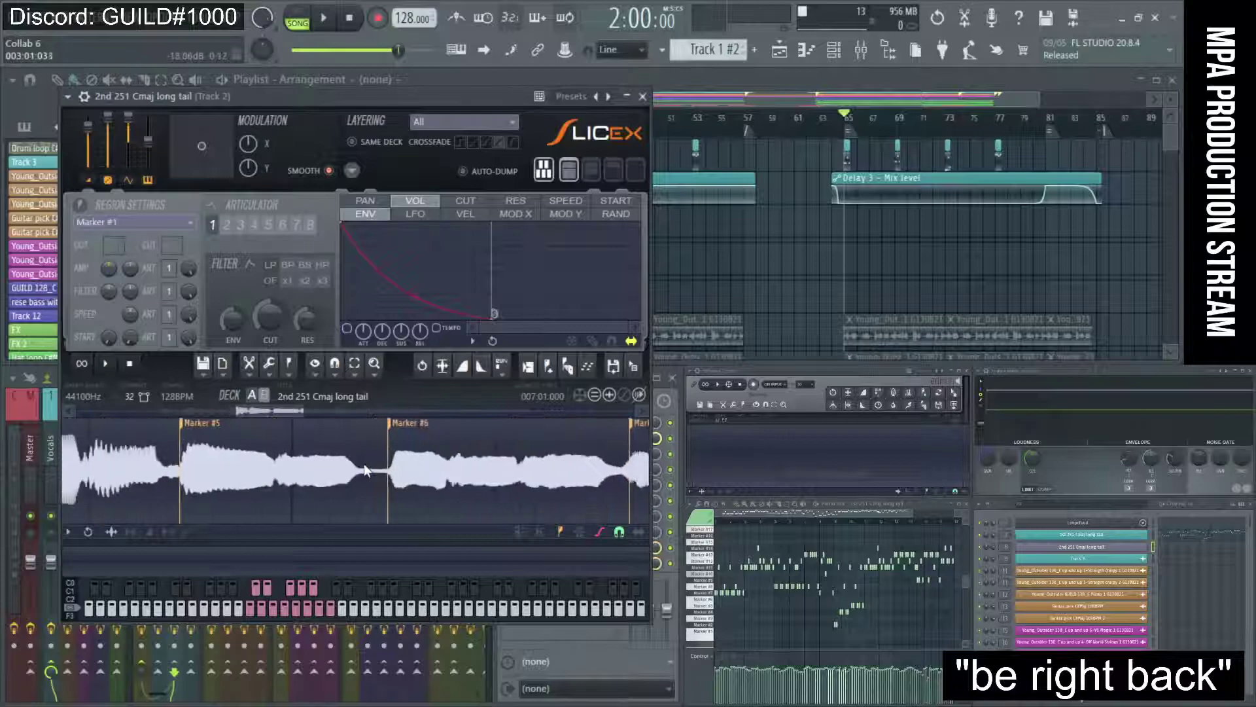
pyautogui.scroll(-4, 198, 466)
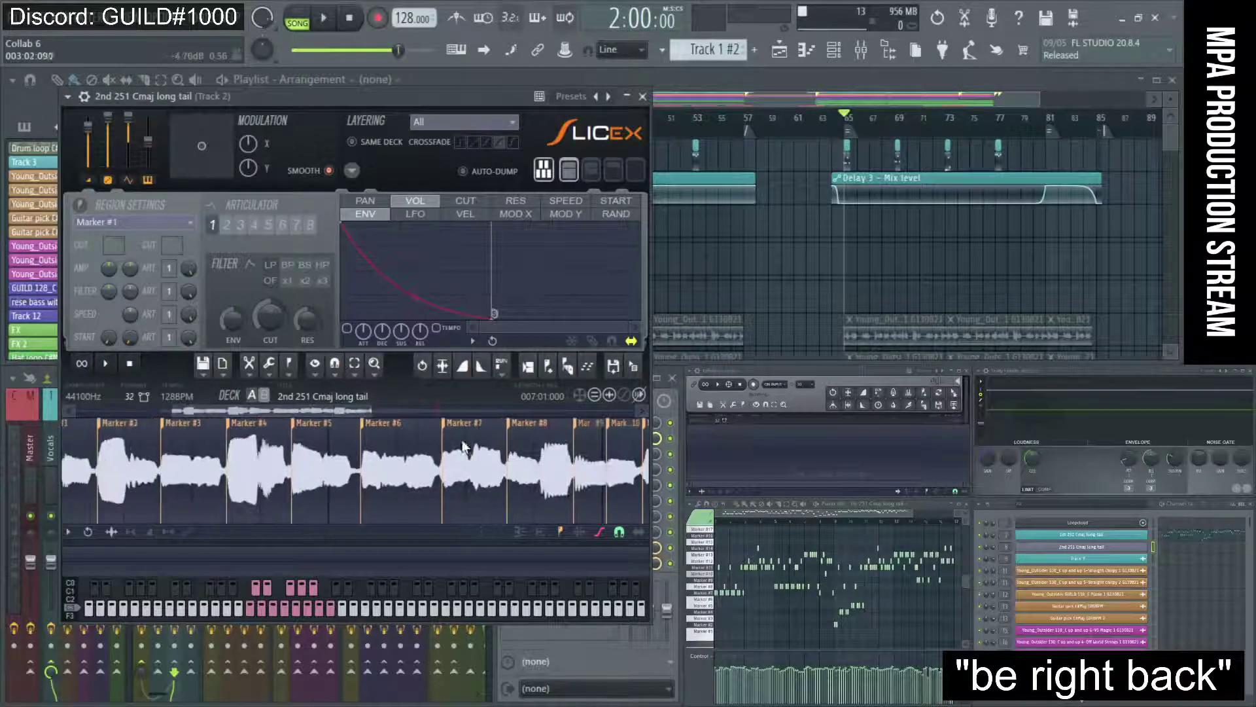
pyautogui.scroll(-3, 445, 452)
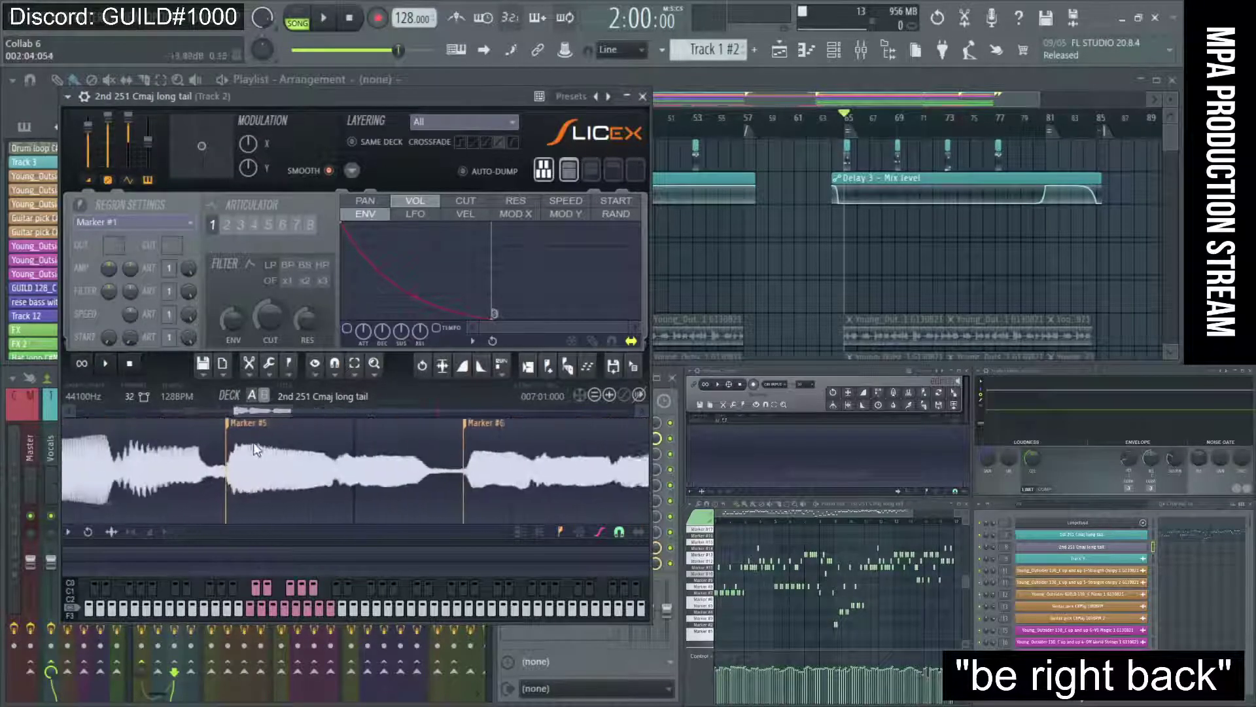
pyautogui.scroll(4, 447, 453)
pyautogui.rightClick(463, 429)
pyautogui.click(475, 445)
# Review the remaining slices and delete Marker #12 near the end of the long tail
pyautogui.scroll(-2, 307, 465)
pyautogui.scroll(-1, 307, 465)
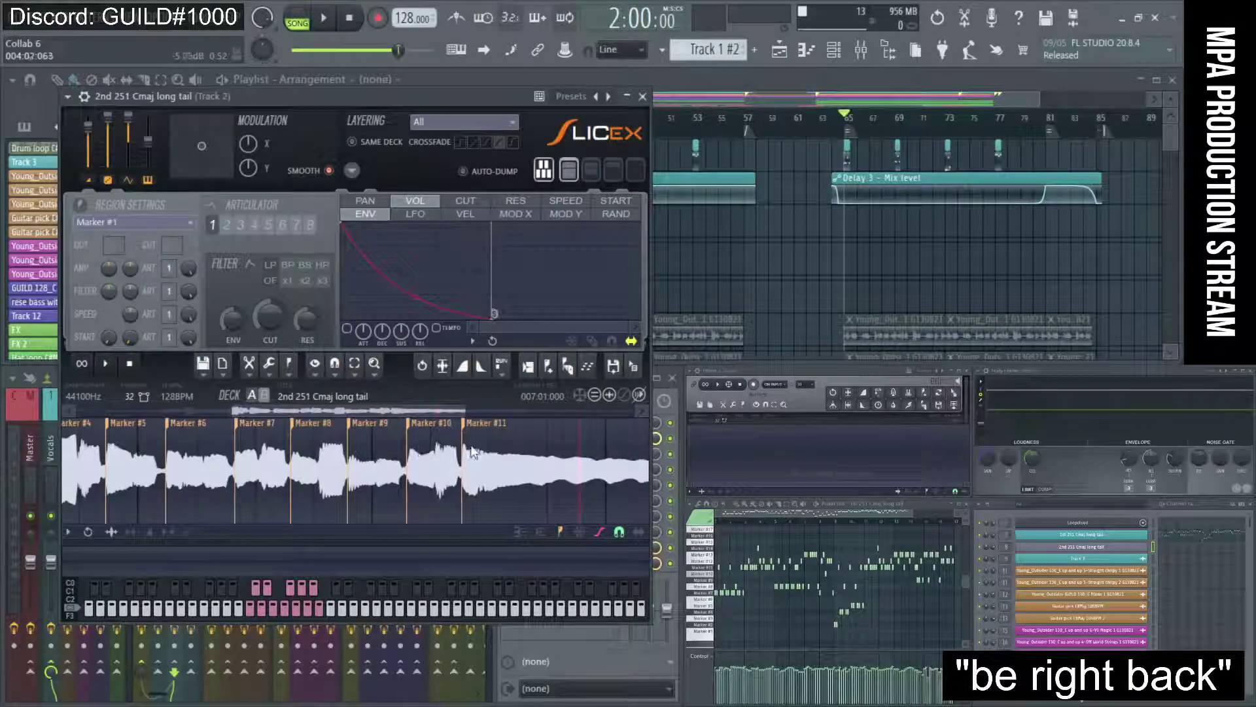
pyautogui.scroll(-3, 380, 462)
pyautogui.scroll(4, 136, 439)
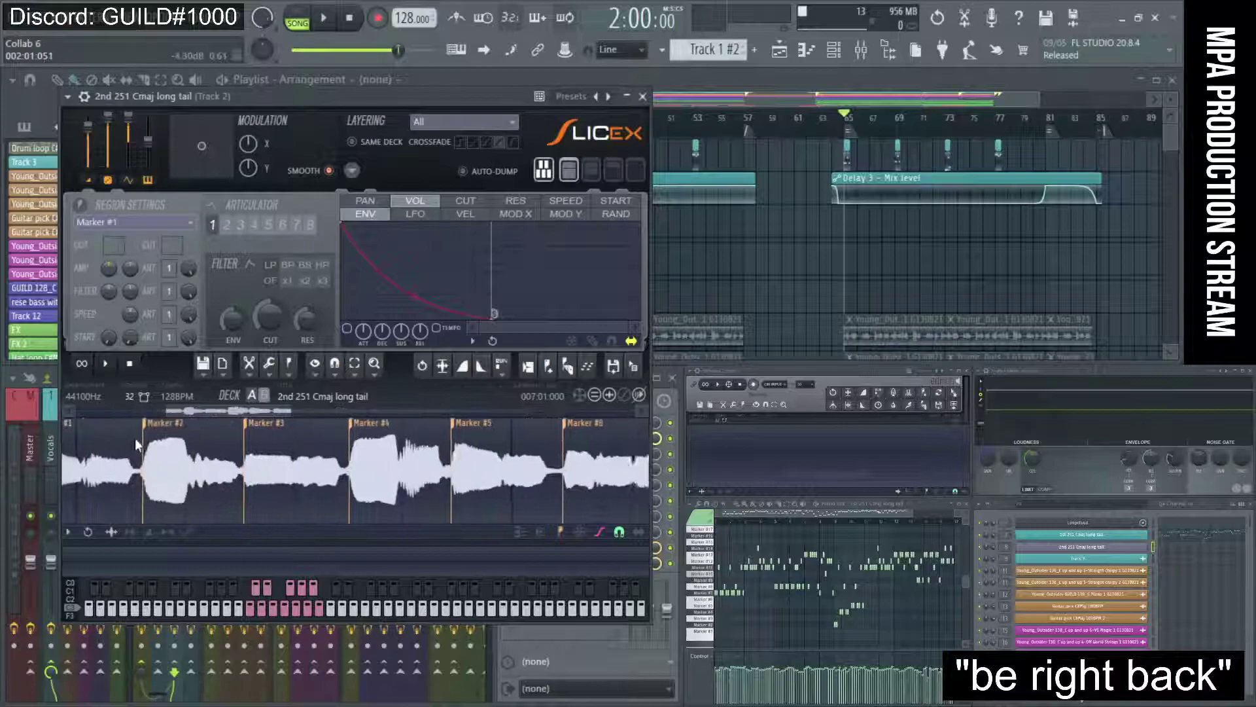
pyautogui.scroll(-2, 135, 439)
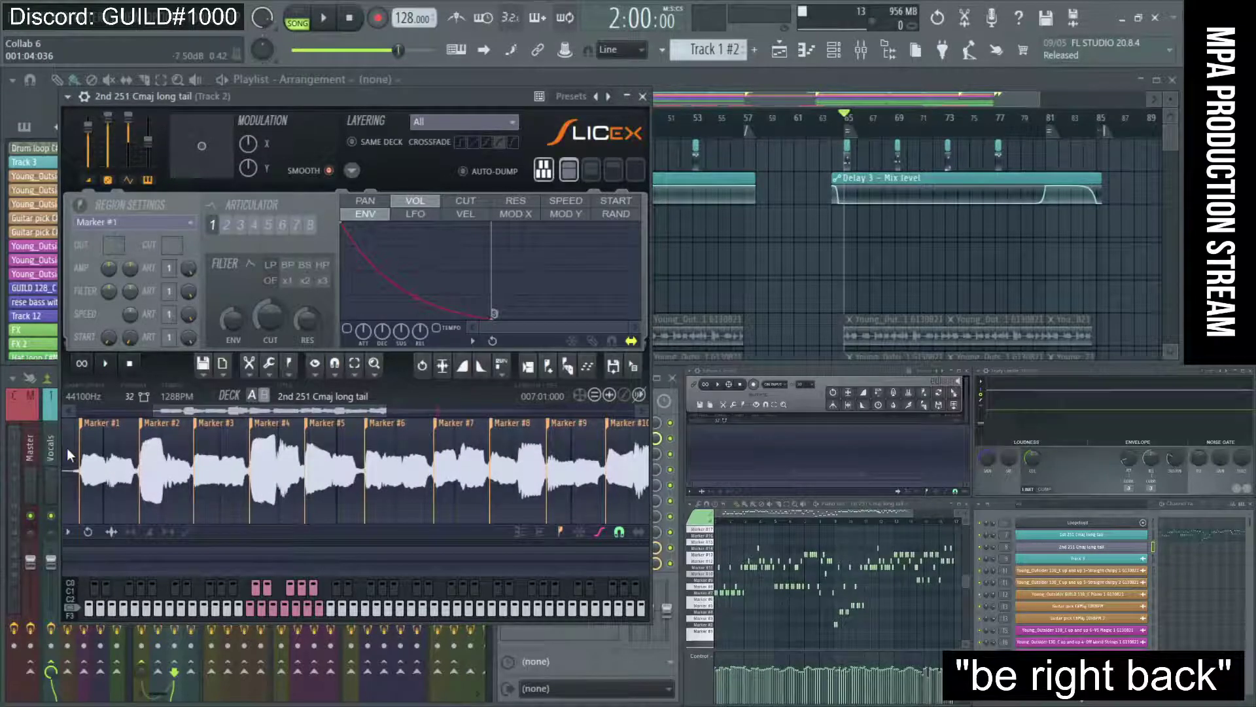
pyautogui.scroll(-4, 575, 468)
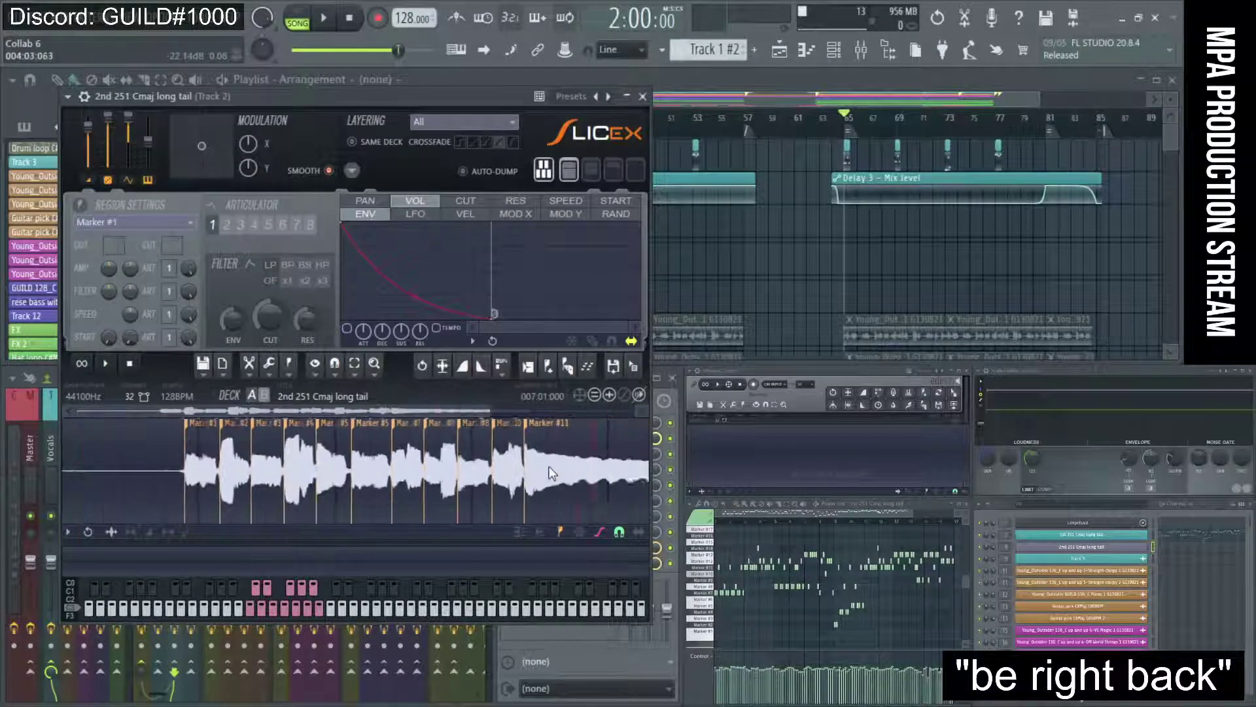
pyautogui.rightClick(516, 426)
pyautogui.click(528, 441)
# Apply declick in and declick out to all regions of the sax sample
pyautogui.scroll(4, 249, 470)
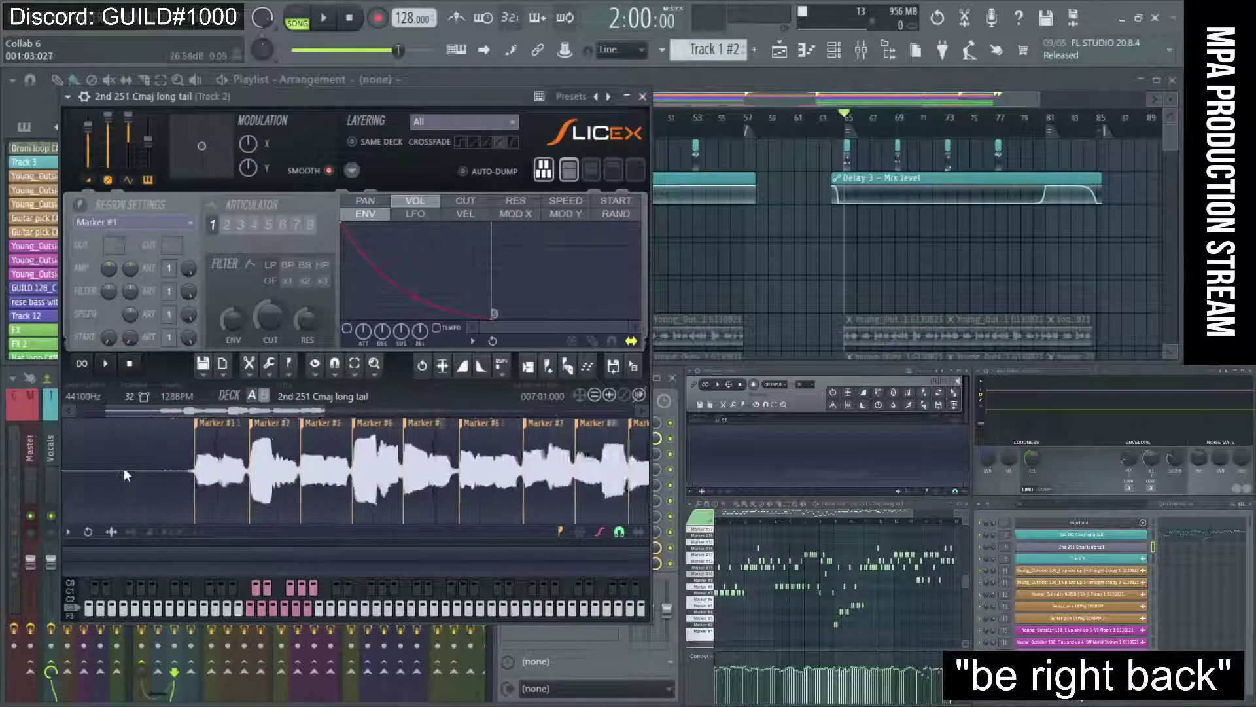
pyautogui.scroll(-4, 246, 451)
pyautogui.rightClick(244, 420)
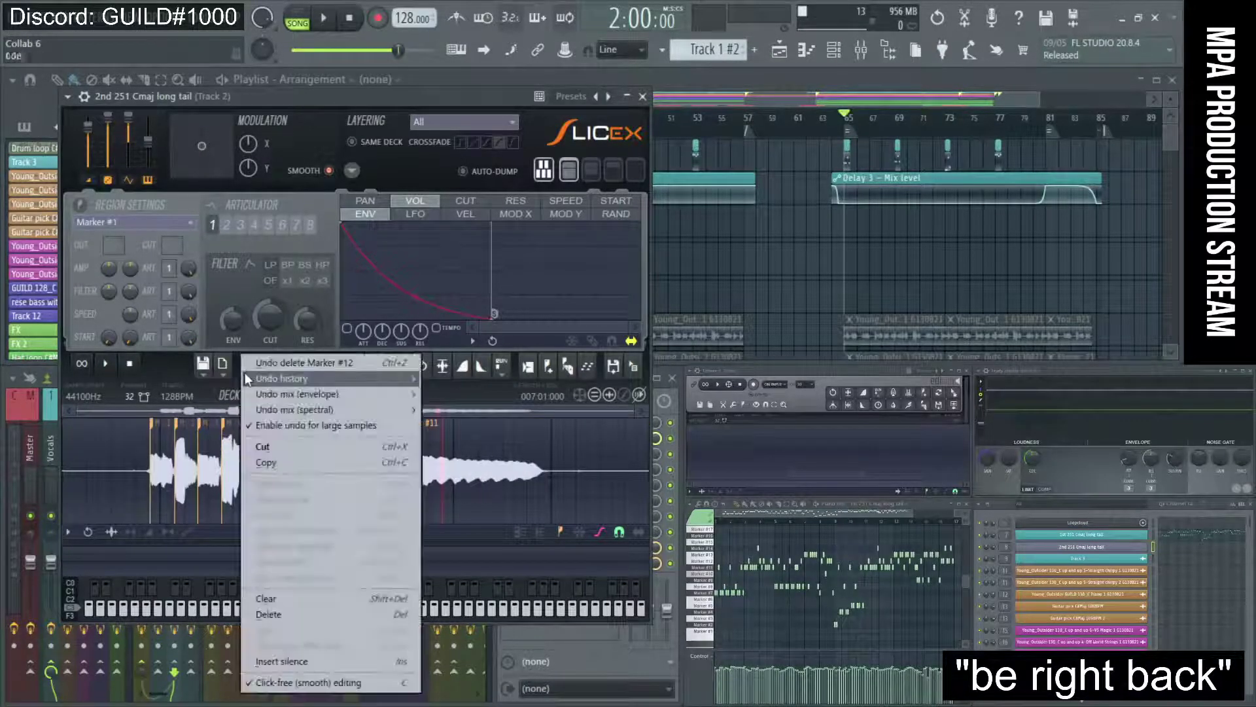
pyautogui.click(183, 369)
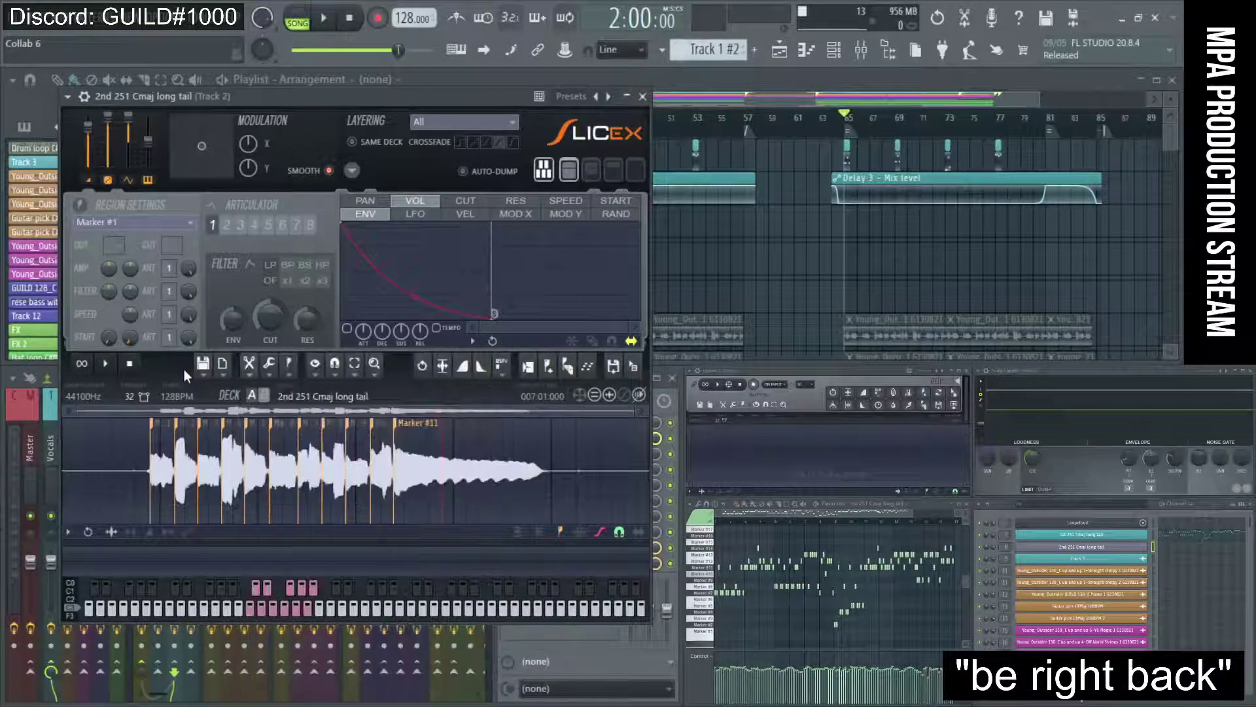
pyautogui.click(269, 368)
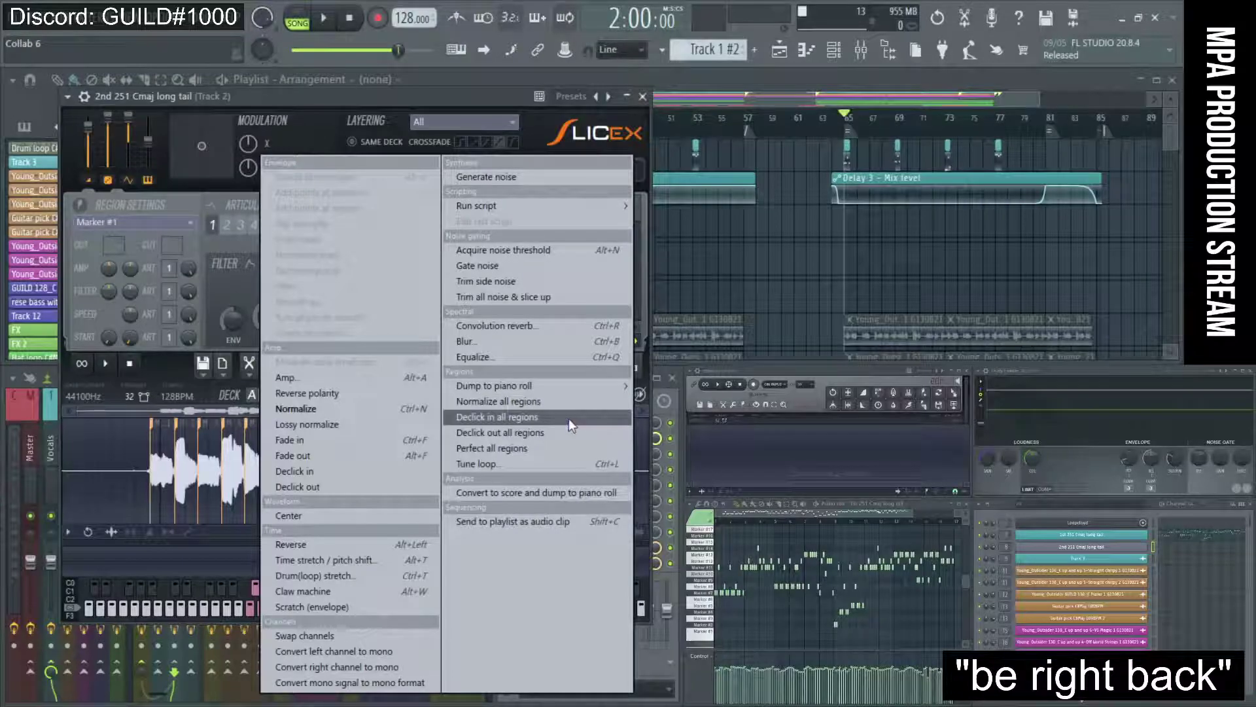
pyautogui.click(568, 418)
pyautogui.click(250, 363)
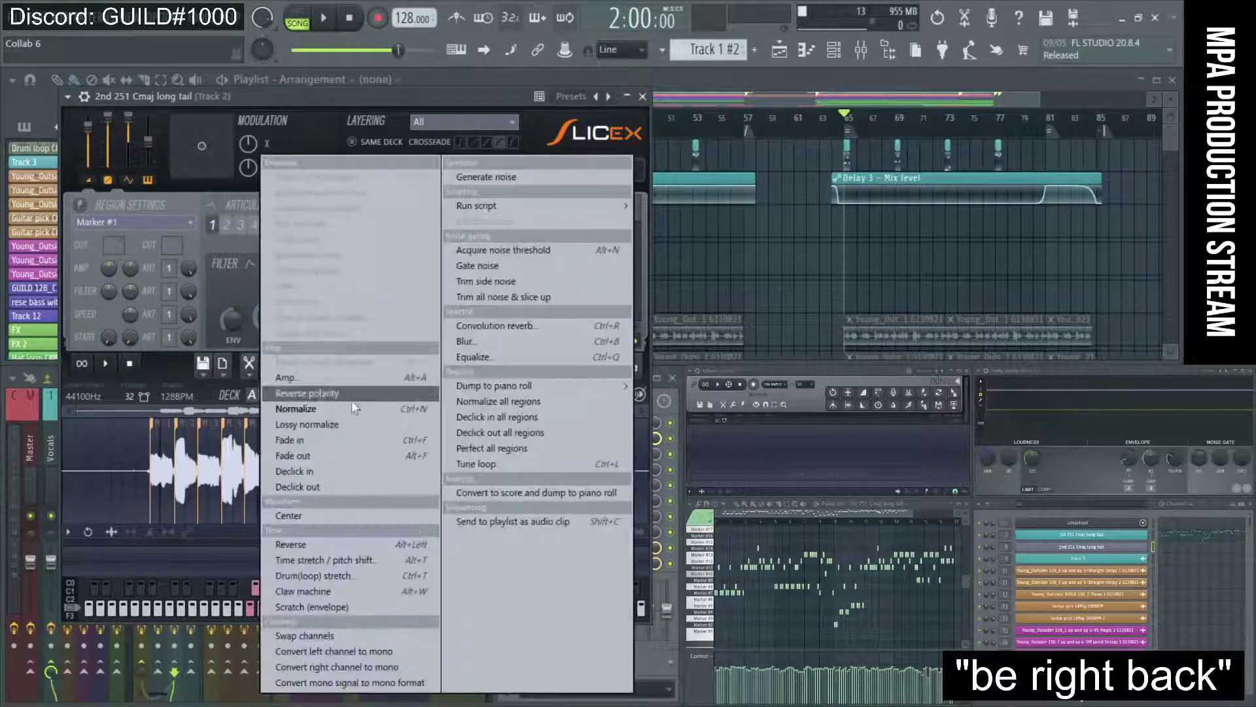
pyautogui.click(510, 432)
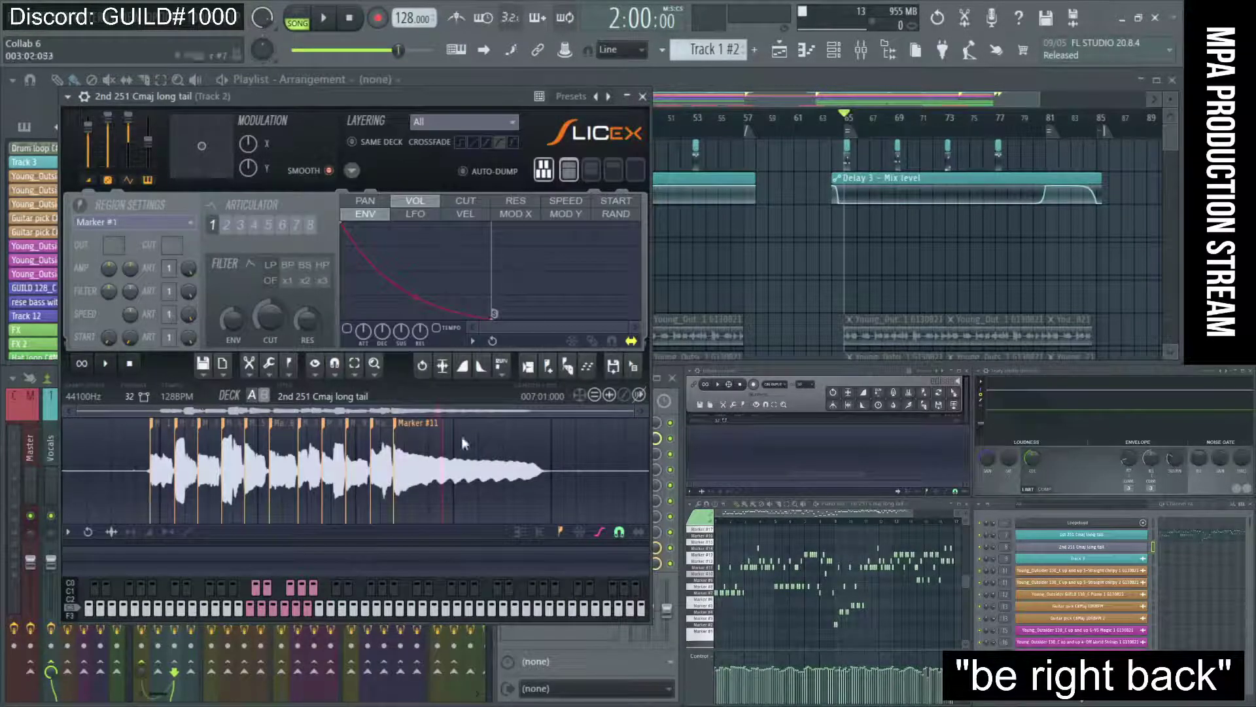
# Zoom the Slicex waveform in on the first eight slices and reduce Slicex to its compact view without region settings
pyautogui.click(642, 97)
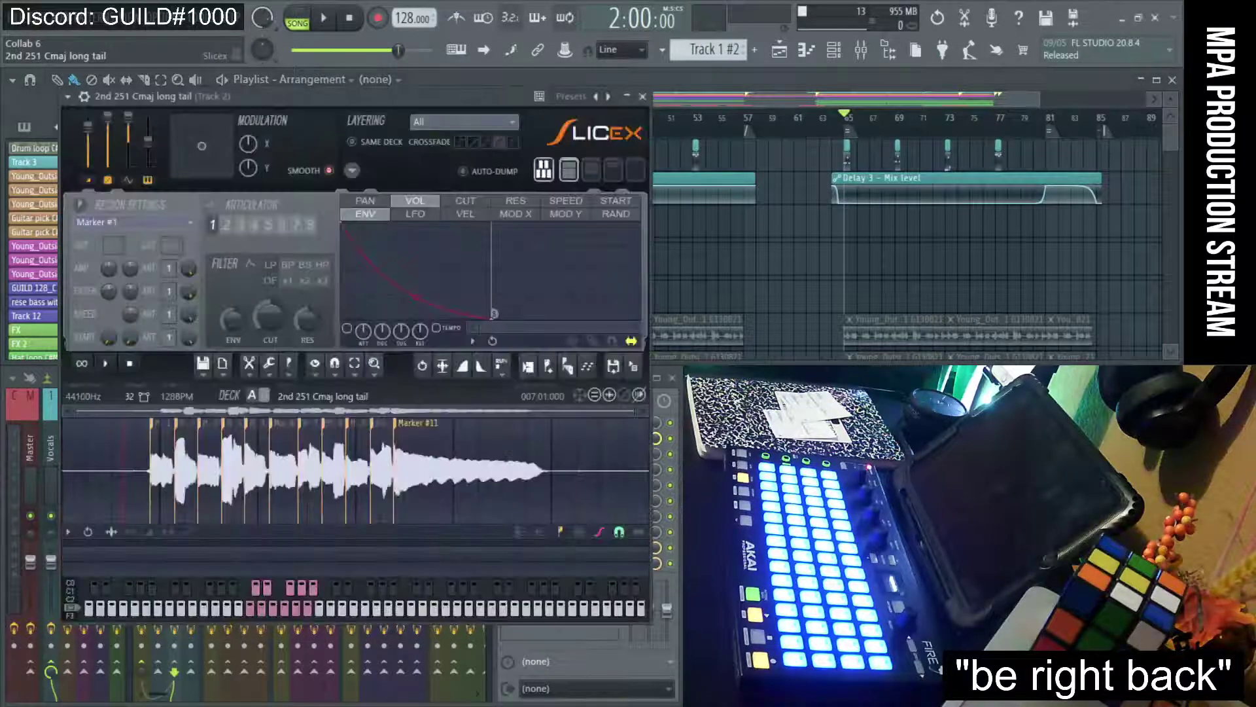
pyautogui.moveTo(366, 97); pyautogui.dragTo(394, 129)
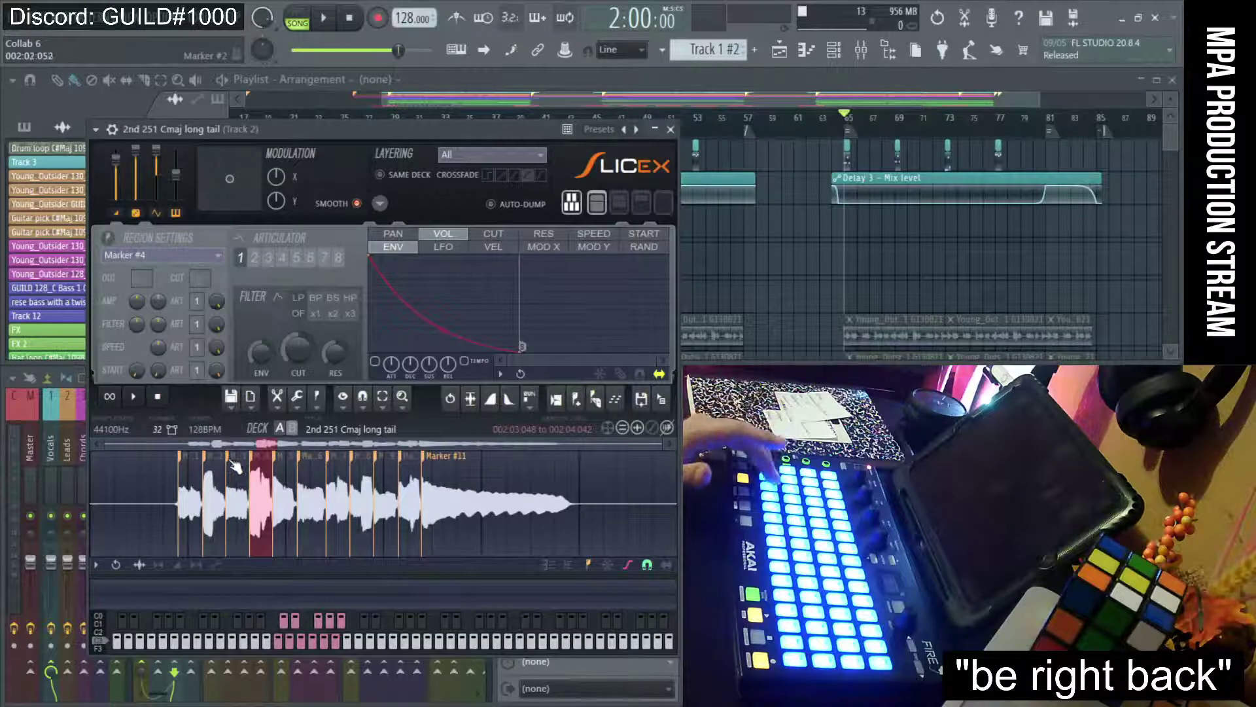
pyautogui.scroll(6, 235, 530)
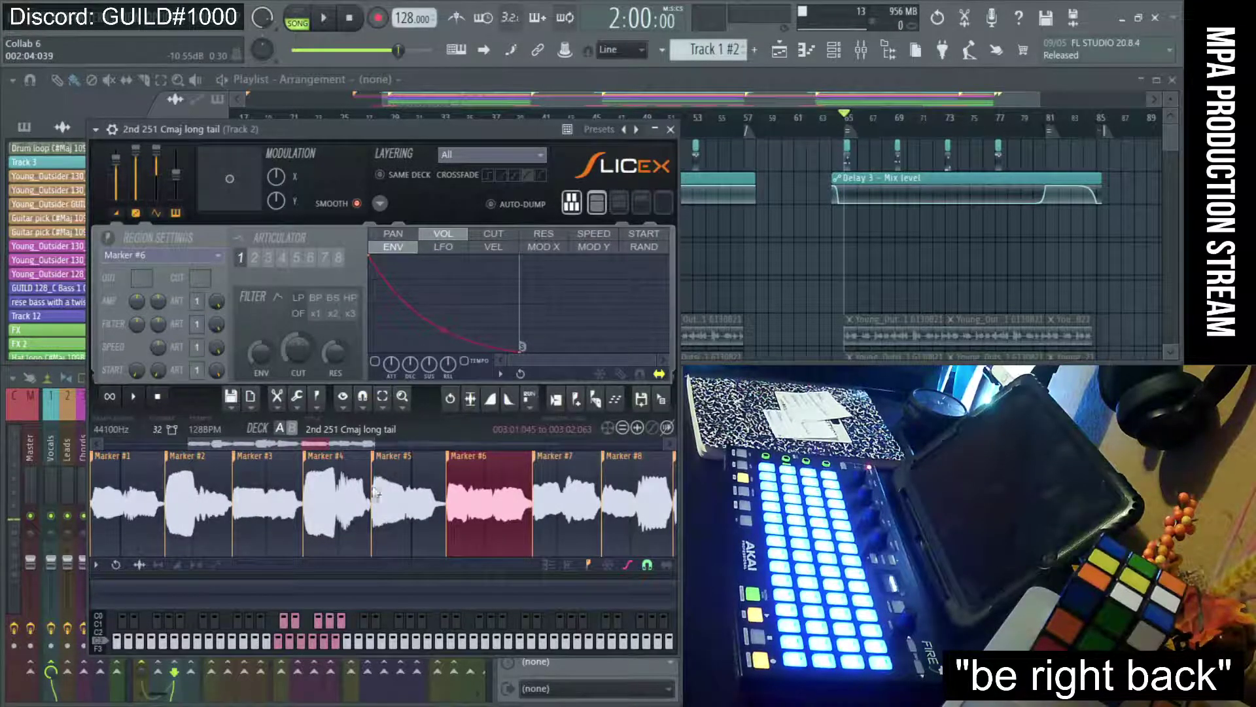
pyautogui.click(642, 208)
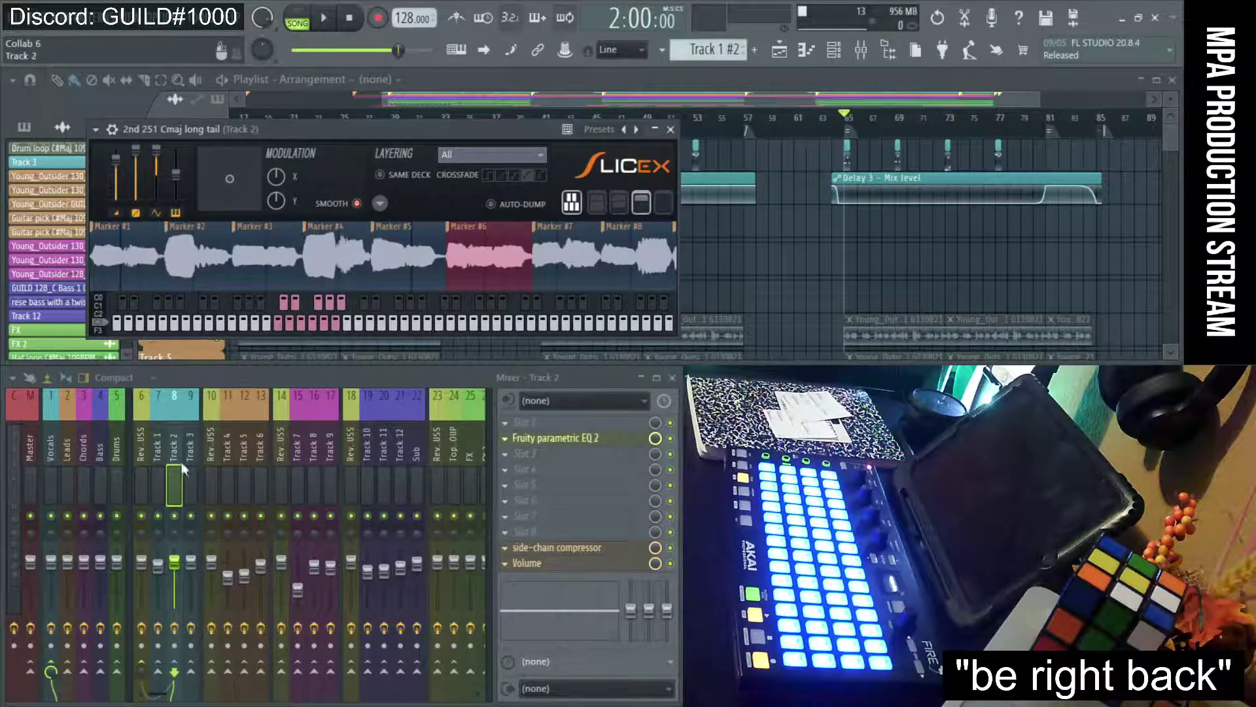
# Load Fruity Limiter in the sixth effect slot of mixer channel Track 2, replacing the newly added Fruity Compressor
pyautogui.click(589, 500)
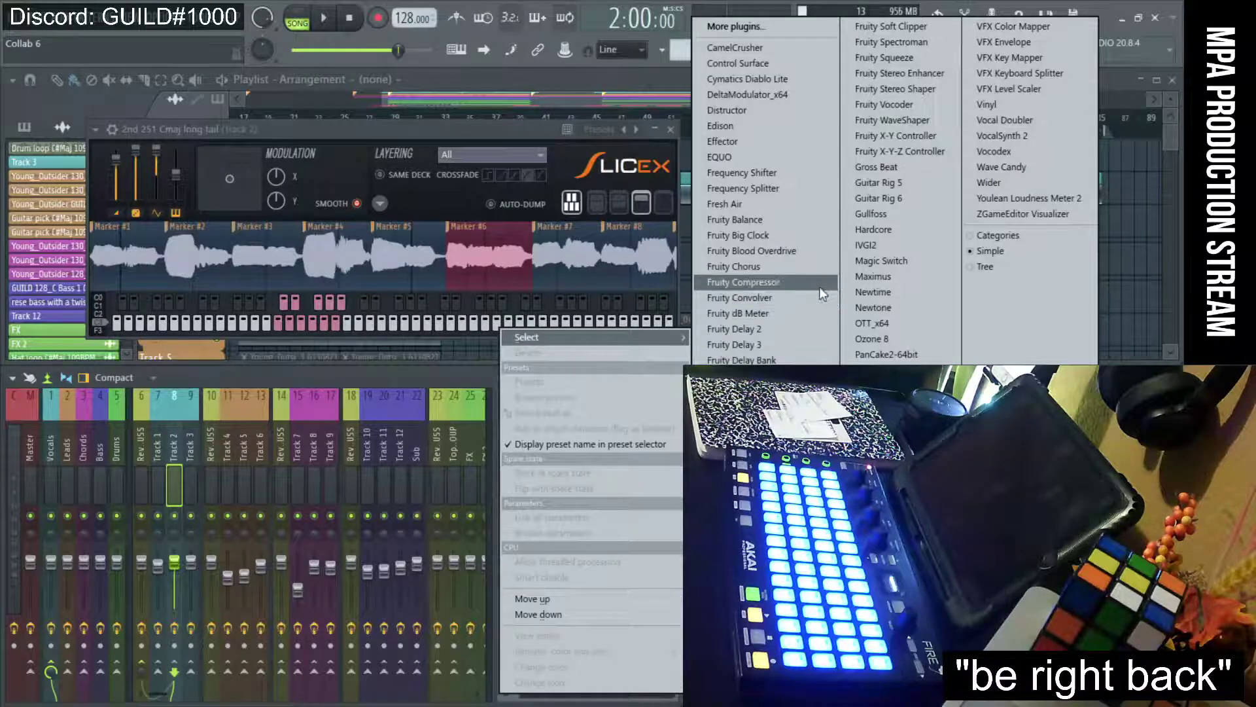
pyautogui.click(739, 282)
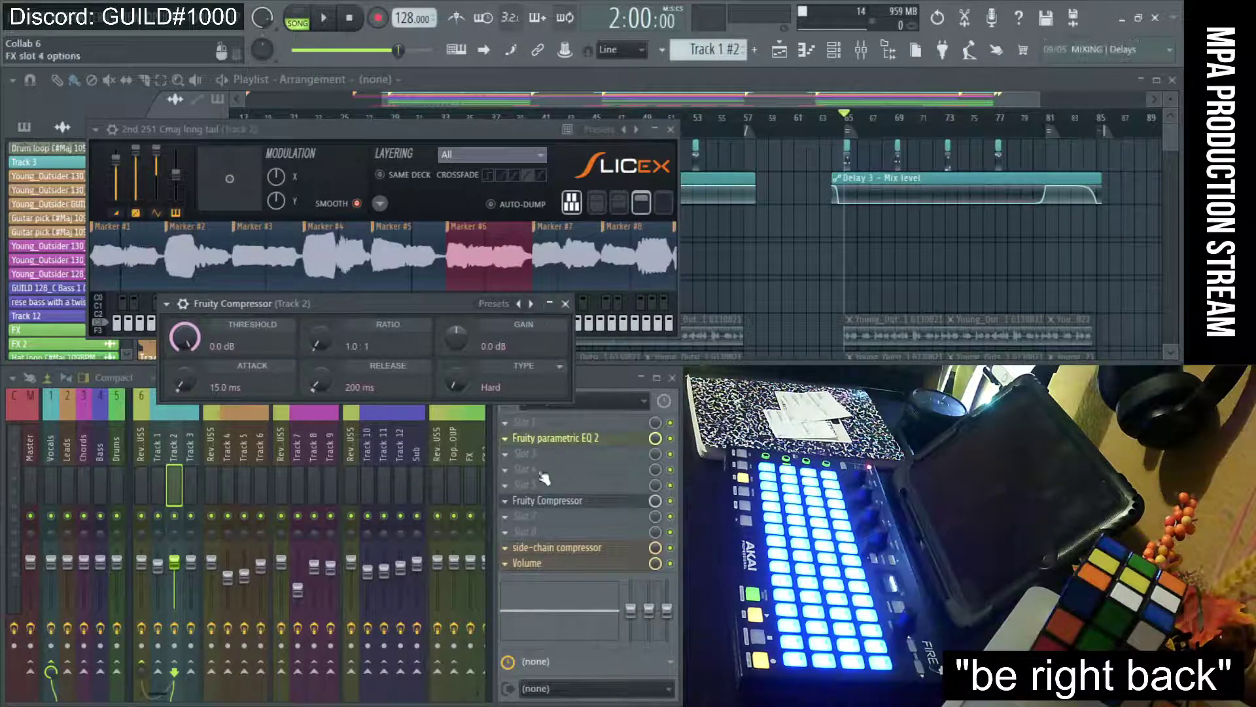
pyautogui.click(507, 502)
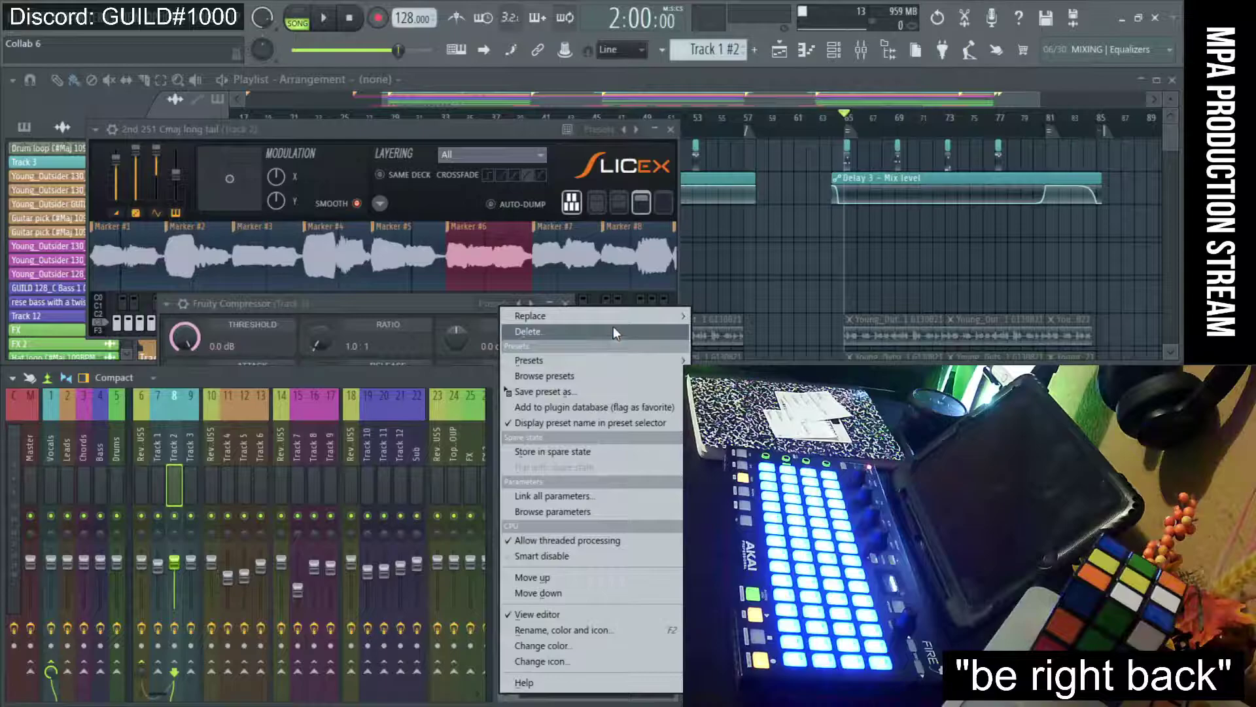
pyautogui.moveTo(622, 315)
pyautogui.click(739, 454)
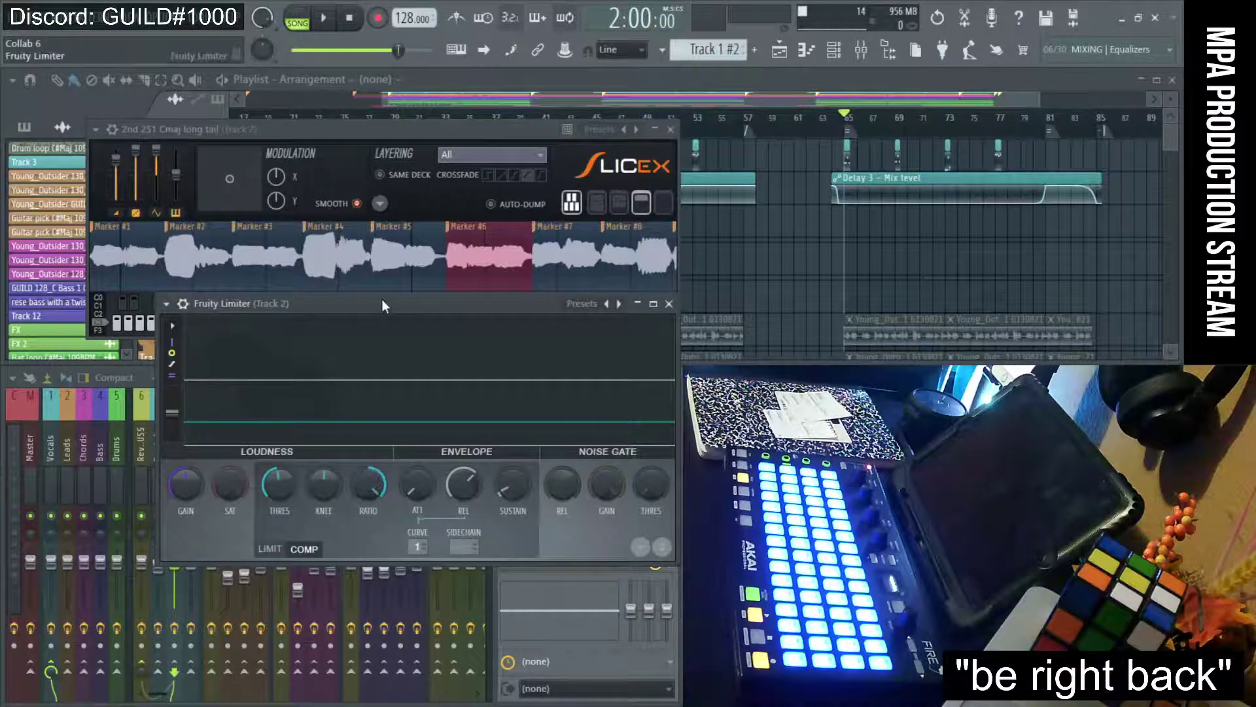
# Set the Fruity Limiter's compressor attack to 0.49 ms and reduce its ratio, with the song playing
pyautogui.moveTo(382, 299); pyautogui.dragTo(321, 280)
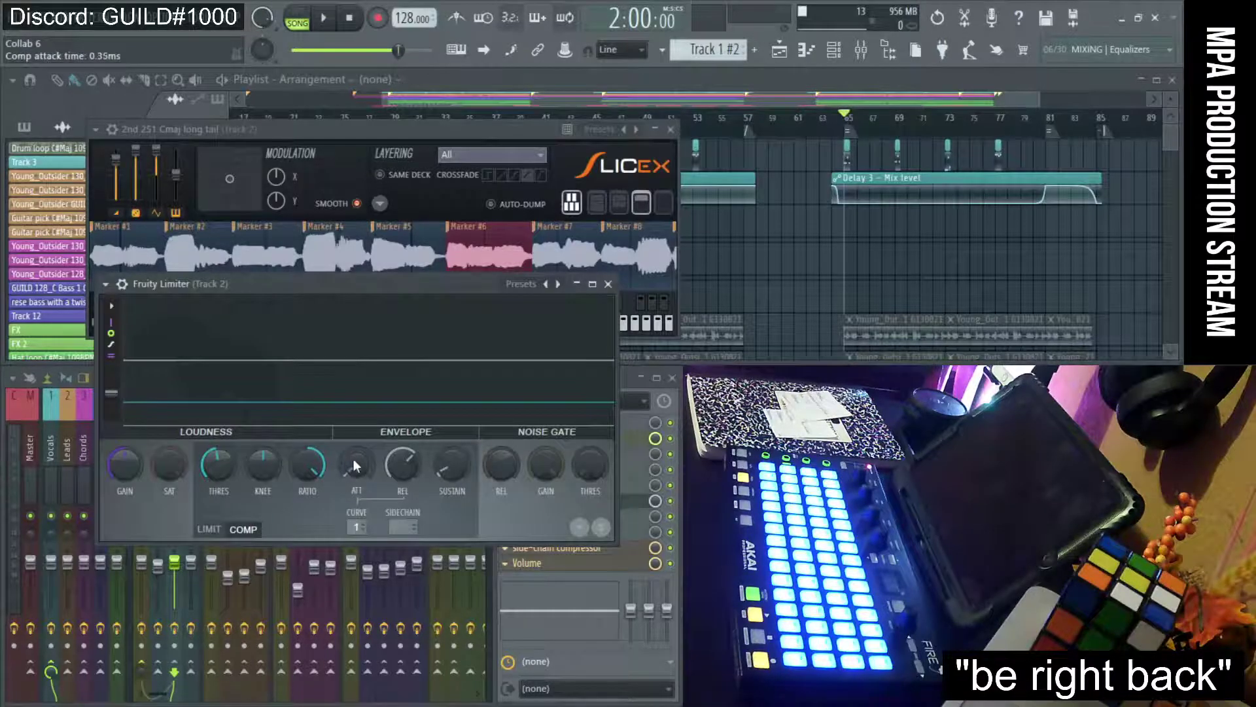
pyautogui.moveTo(354, 481); pyautogui.dragTo(354, 467)
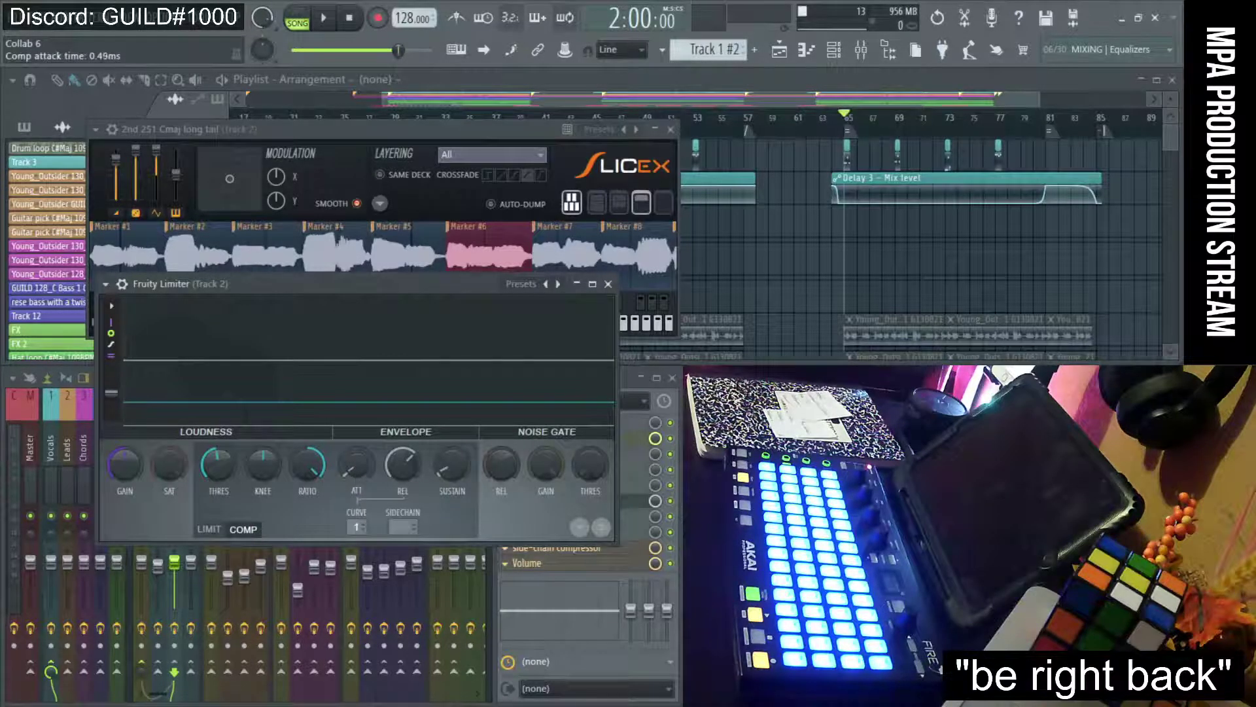
pyautogui.moveTo(293, 470); pyautogui.dragTo(293, 494)
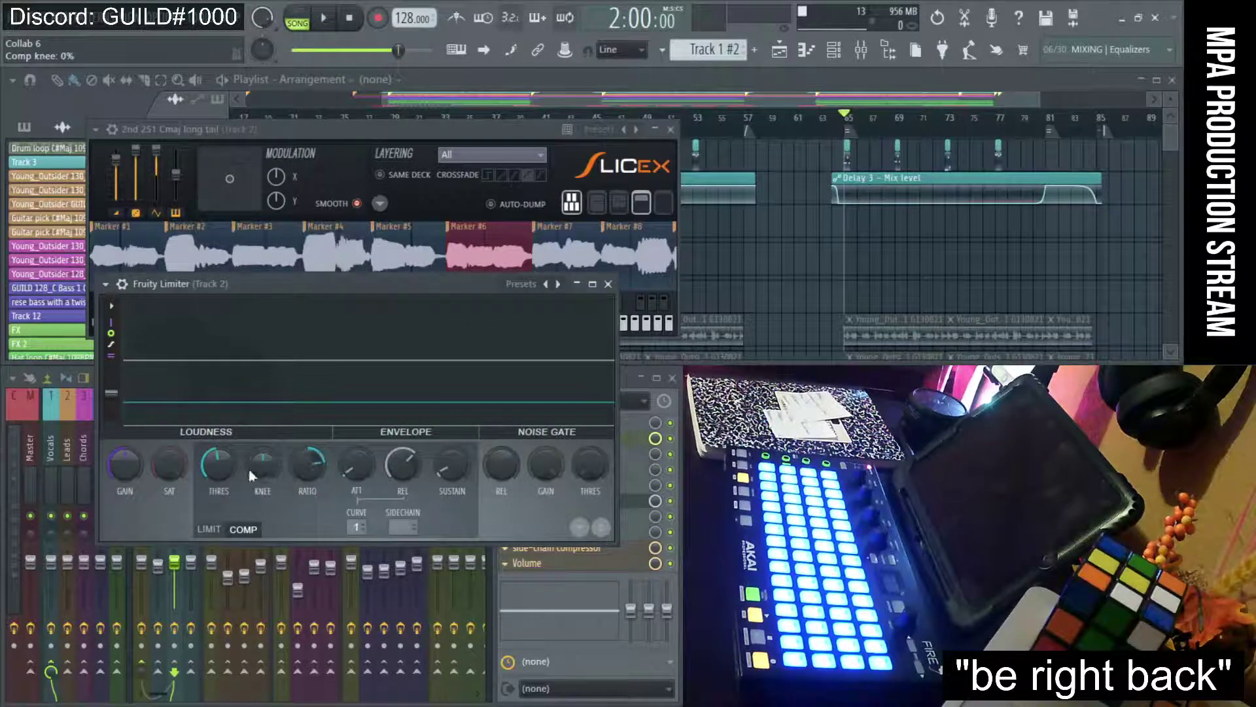
pyautogui.press('space')
pyautogui.moveTo(207, 474)
pyautogui.mouseDown()
pyautogui.moveTo(206, 484)
pyautogui.moveTo(209, 469)
pyautogui.mouseUp()
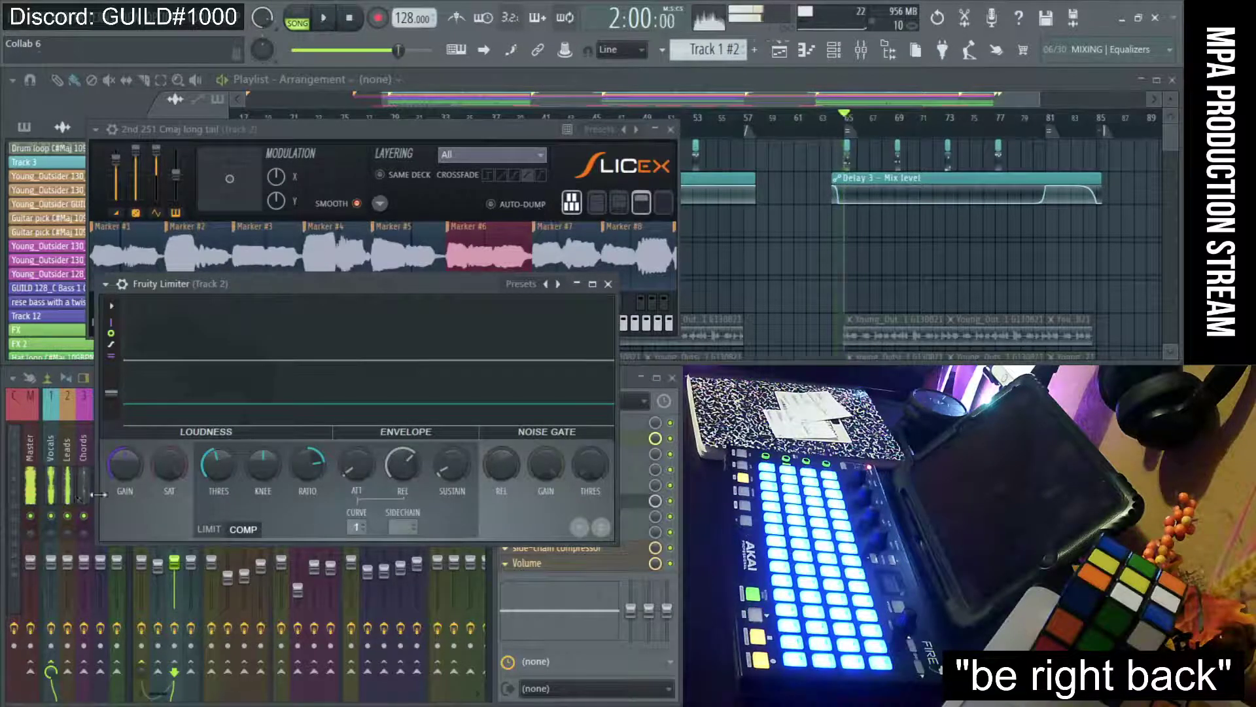
# Mute the Track 1 mixer channel and arrange Slicex and Track 2's Fruity Limiter so both are visible during playback
pyautogui.click(150, 482)
pyautogui.click(50, 516)
pyautogui.click(157, 516)
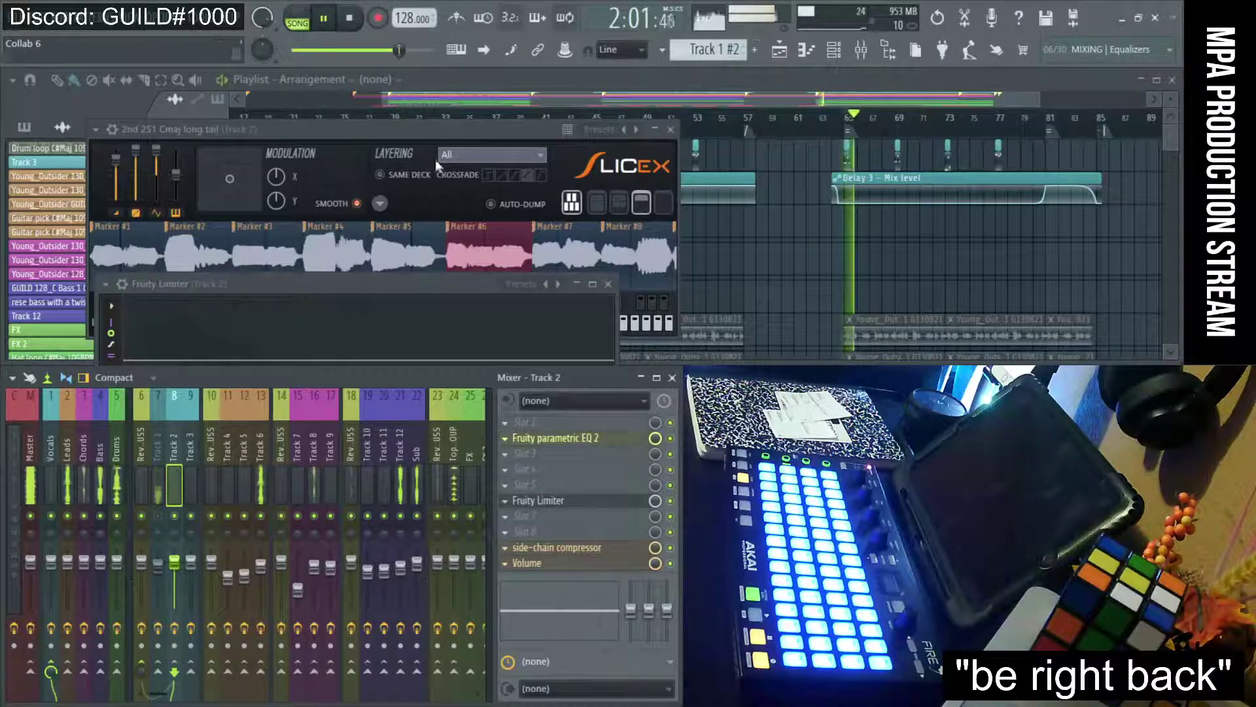
pyautogui.click(446, 132)
pyautogui.click(538, 500)
pyautogui.moveTo(451, 129); pyautogui.dragTo(914, 87)
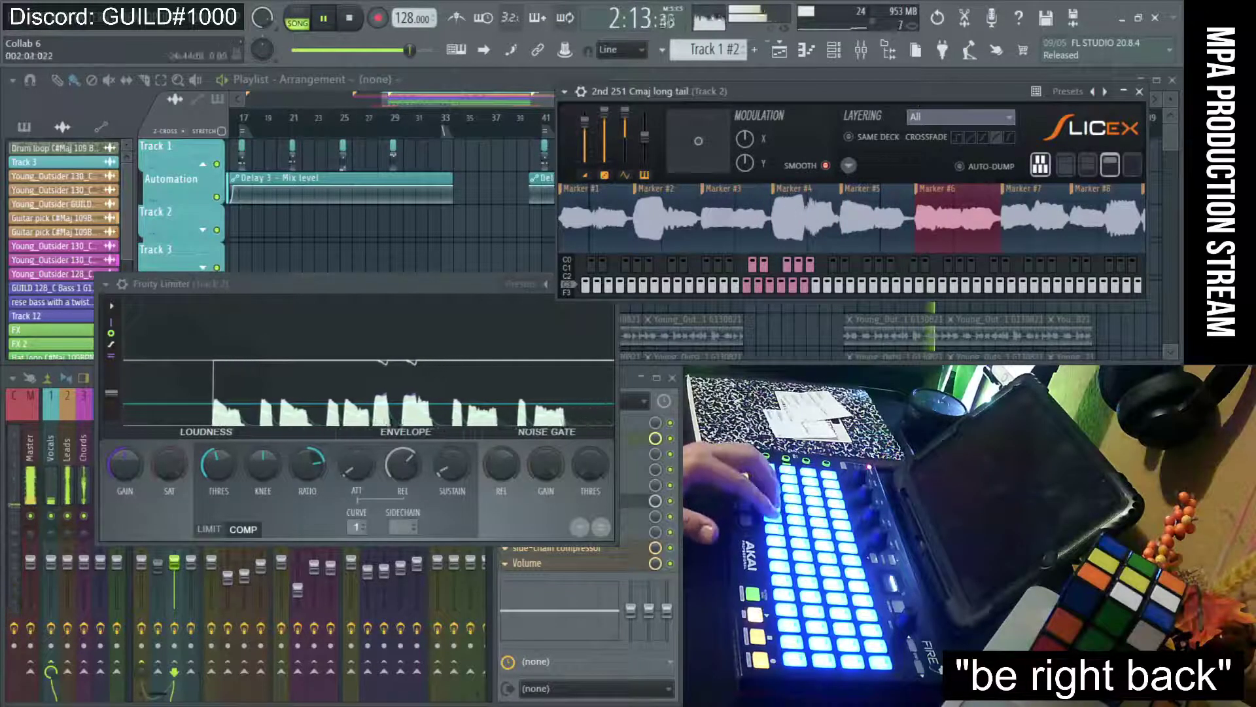
# Lower the Fruity Limiter's compressor threshold on Track 2 while playing the sax slices over the song, and stop playback
pyautogui.moveTo(213, 466); pyautogui.dragTo(213, 484)
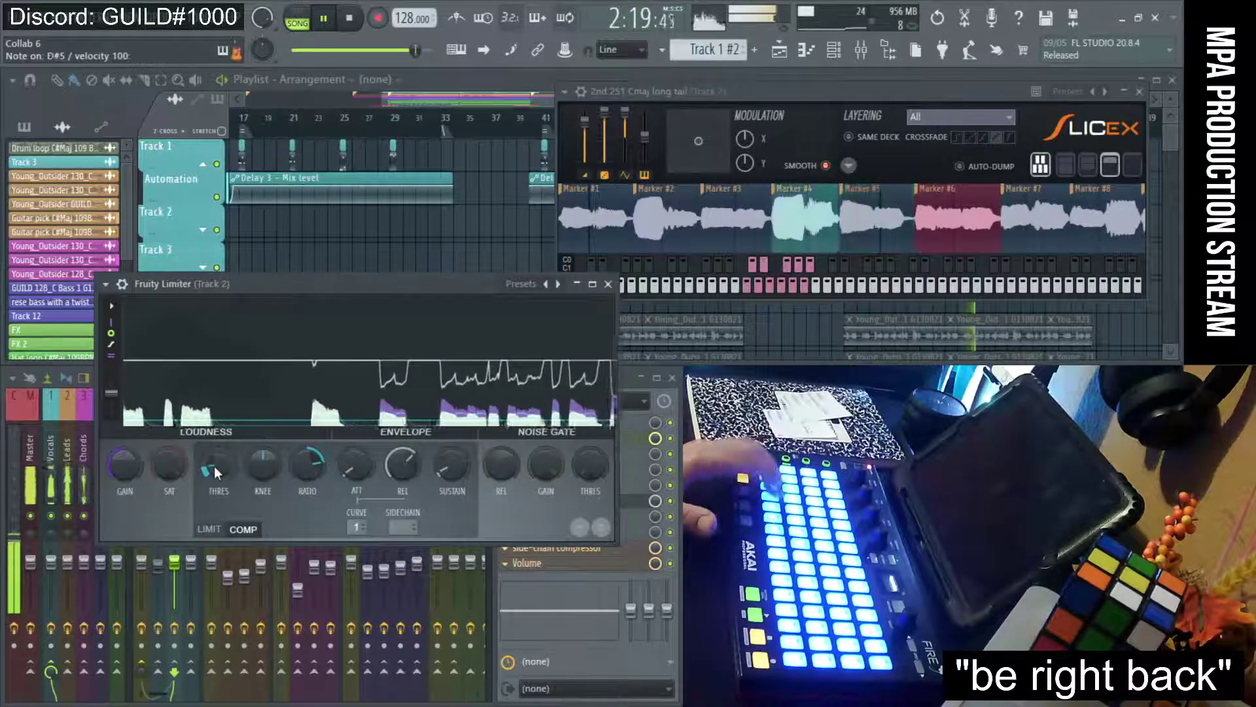
pyautogui.moveTo(214, 466); pyautogui.dragTo(214, 466)
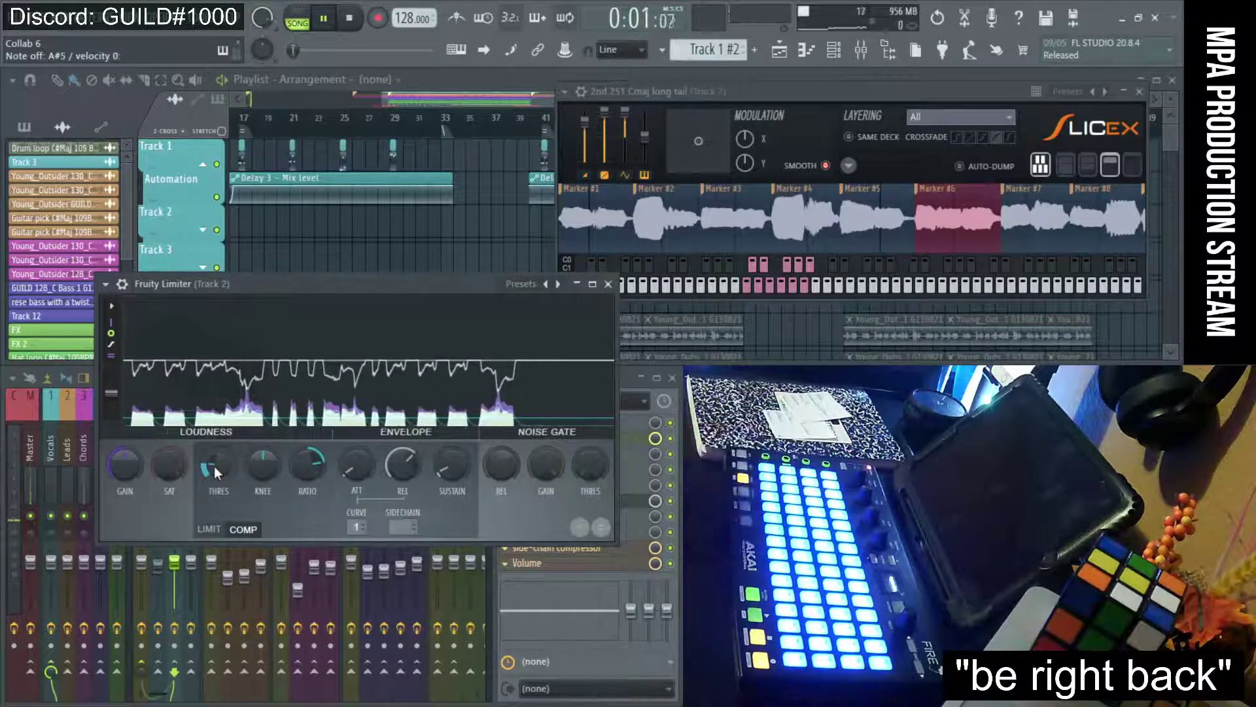
pyautogui.click(355, 24)
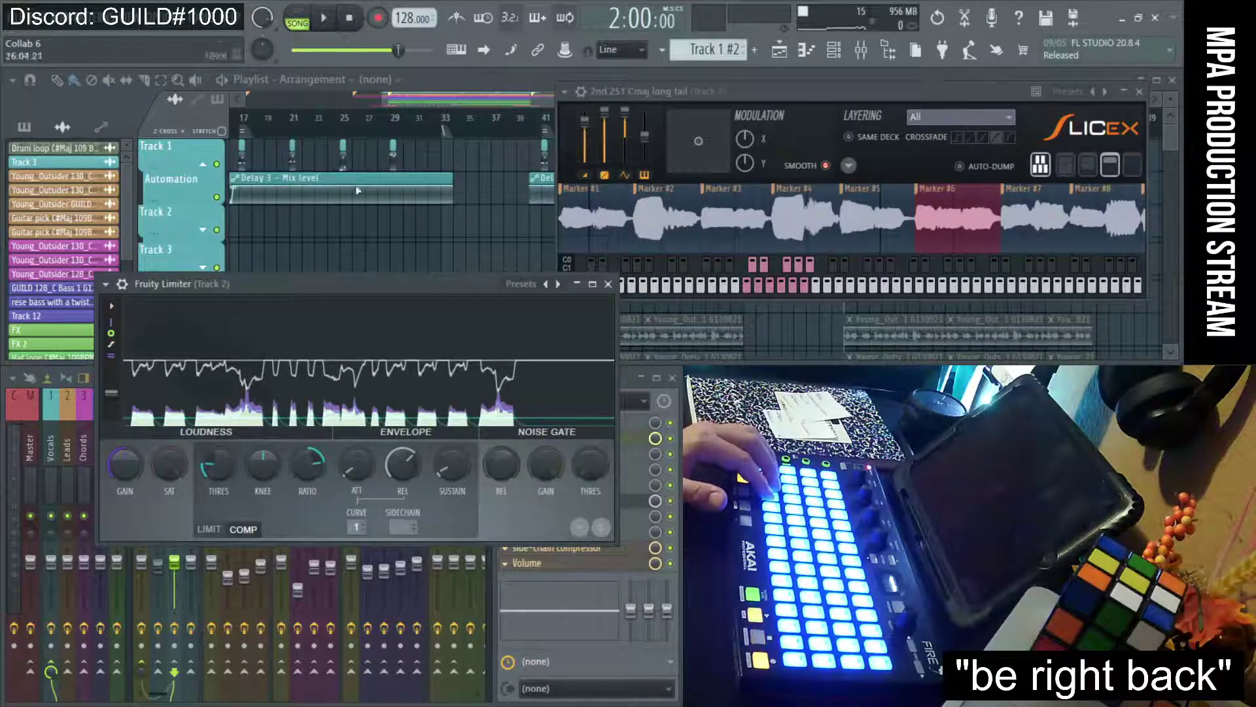
# Set Track 2's limiter threshold to about -20.3 dB, close the limiter and move the song position to bar 41
pyautogui.click(258, 142)
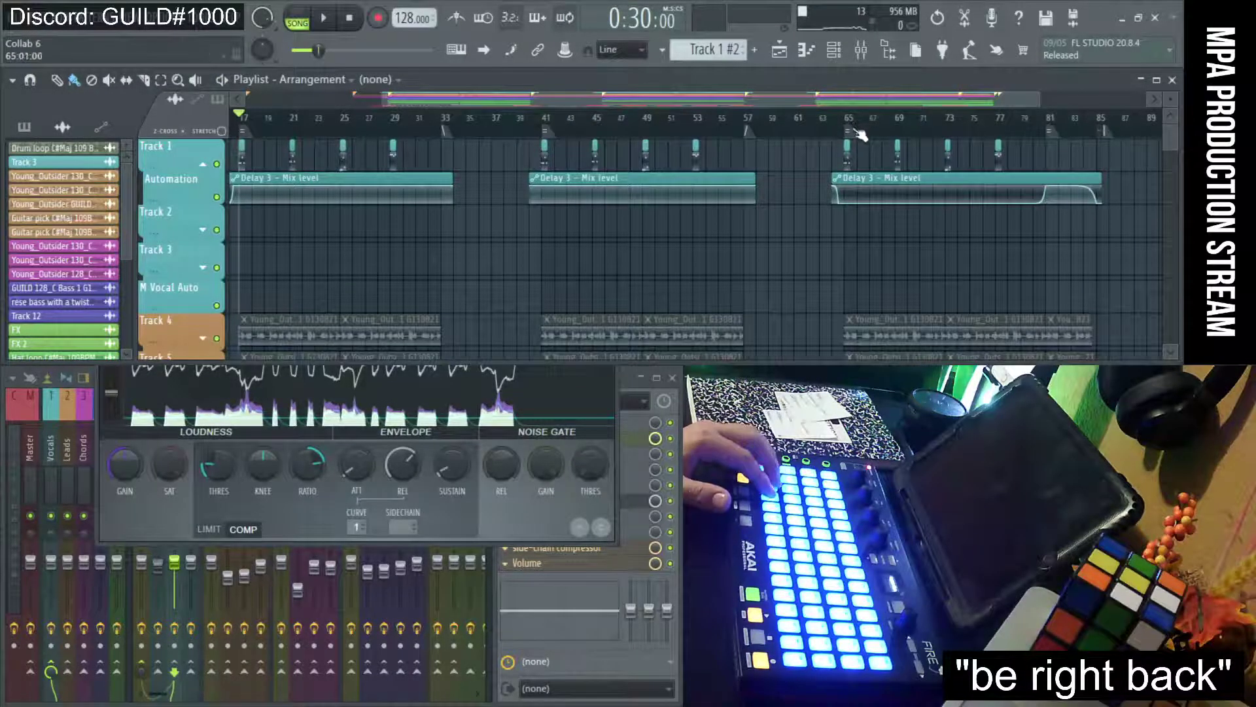
pyautogui.click(552, 134)
pyautogui.scroll(-5, 612, 234)
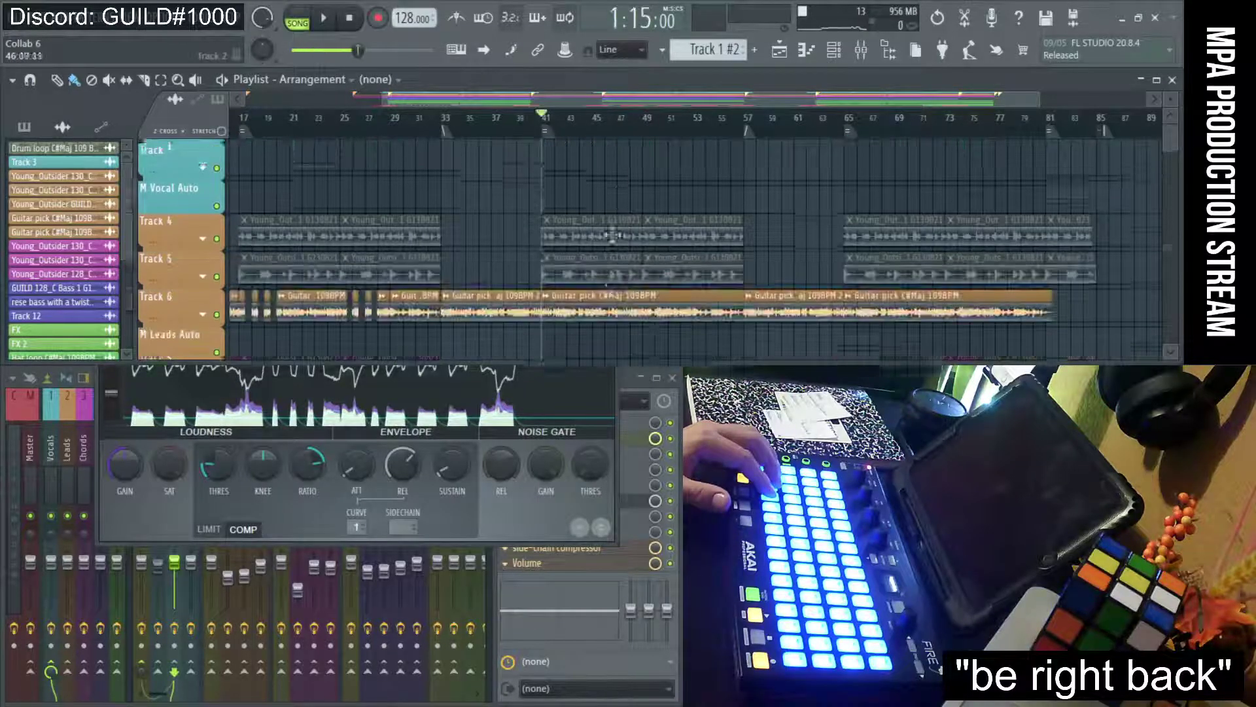
pyautogui.click(335, 539)
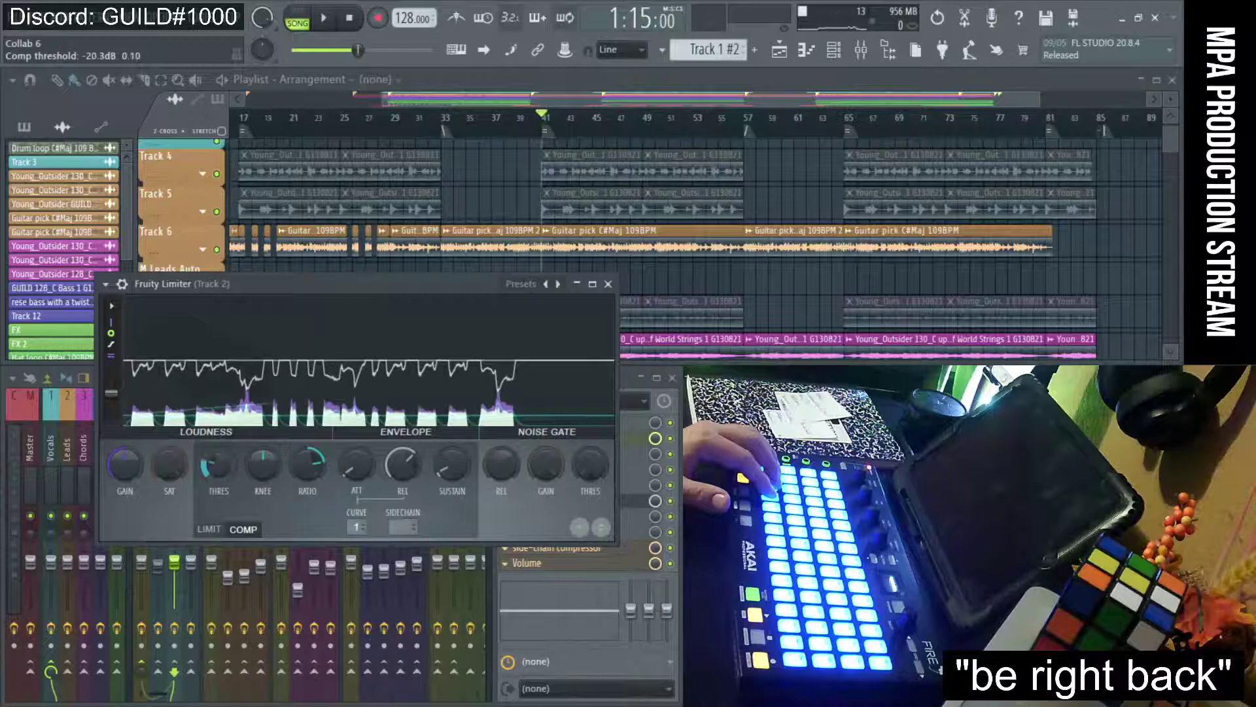
pyautogui.click(614, 287)
pyautogui.scroll(-2, 621, 262)
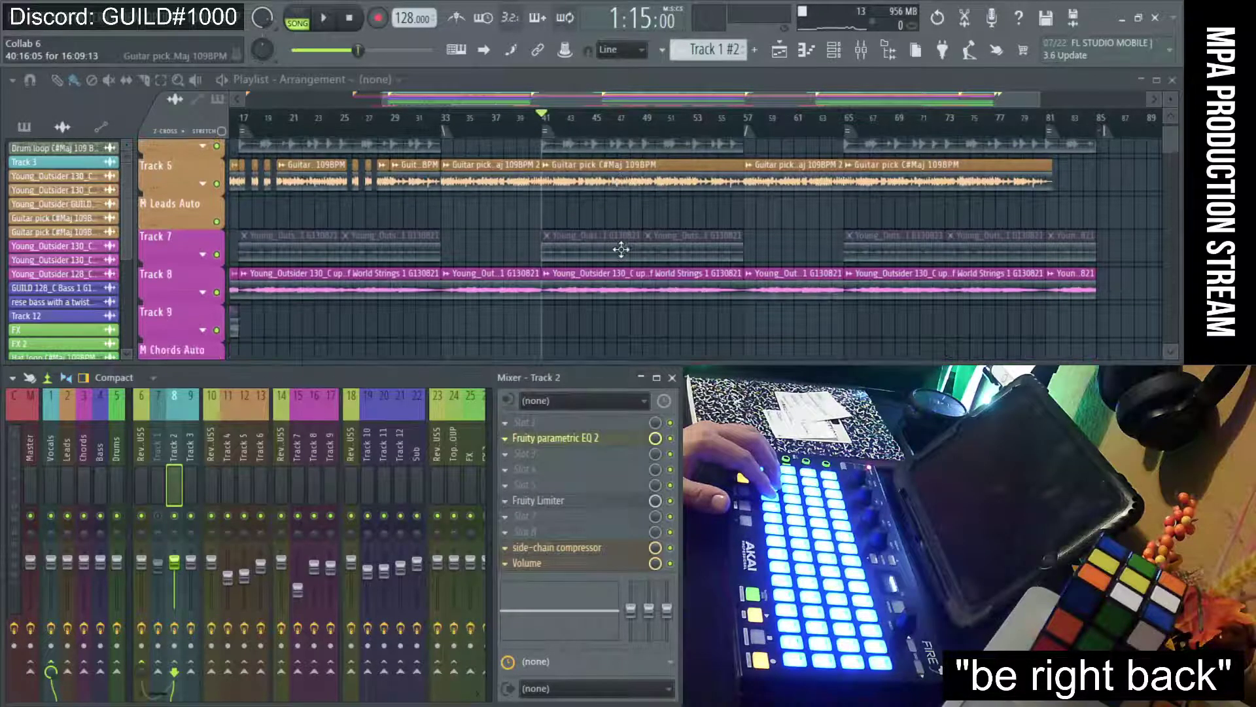
pyautogui.scroll(3, 621, 249)
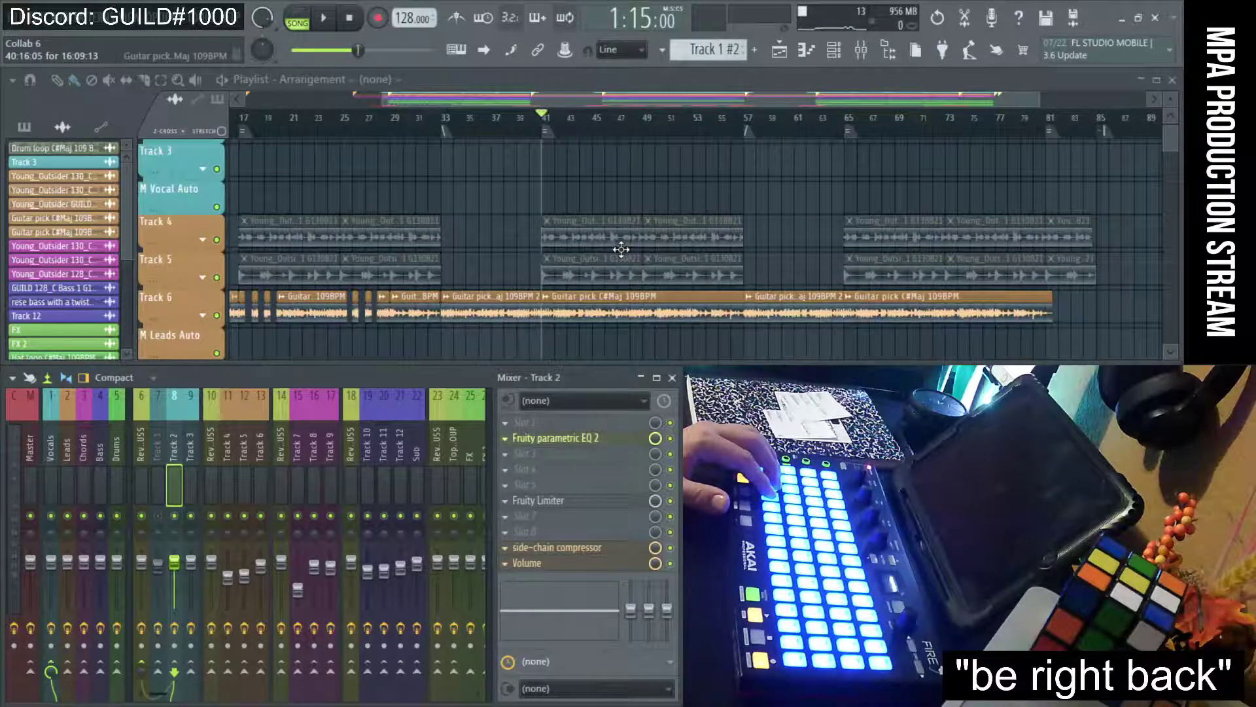
pyautogui.scroll(2, 621, 249)
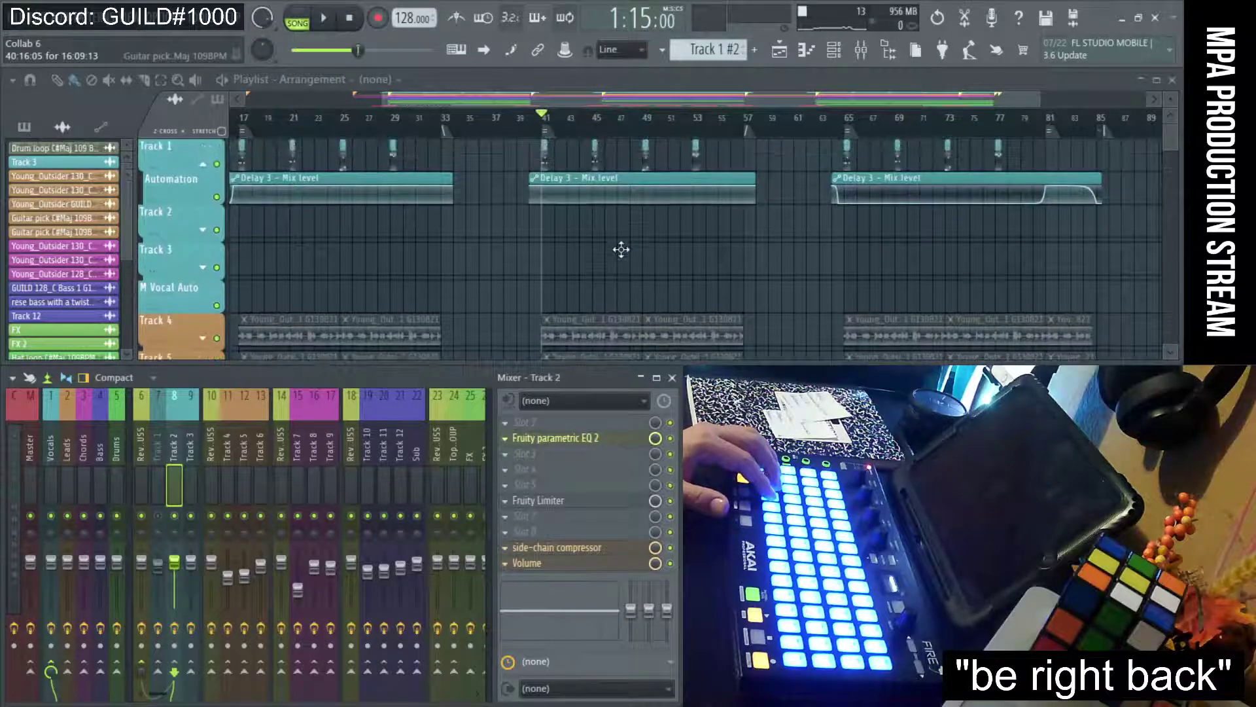
# Raise Track 2's send to the Rev USS channel and lower its volume slightly while auditioning the sax slices from bar 41
pyautogui.press('space')
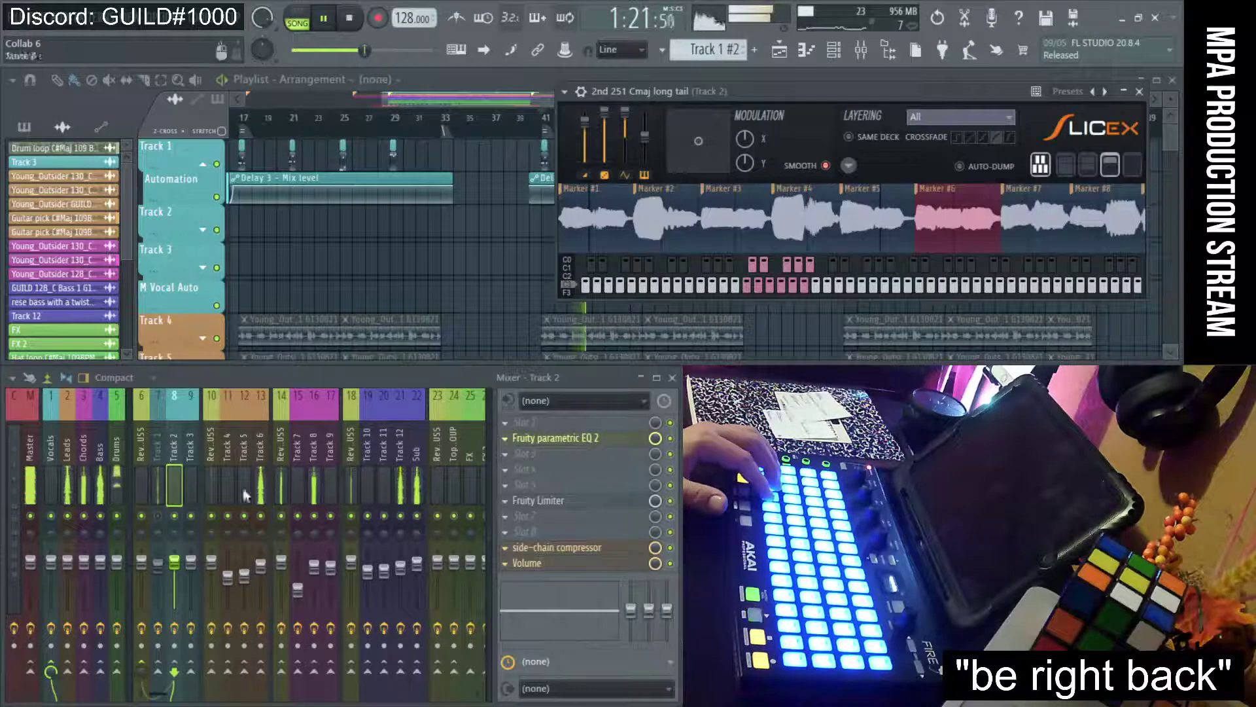
pyautogui.moveTo(137, 674); pyautogui.dragTo(137, 622)
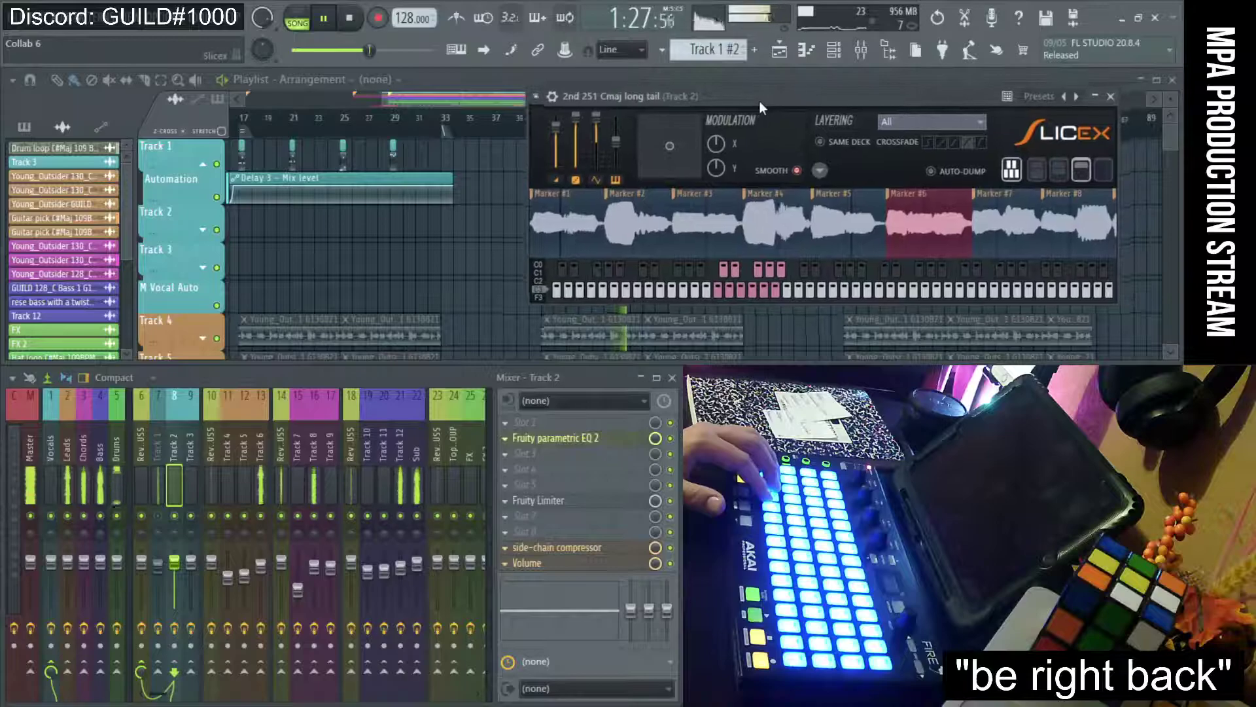
pyautogui.moveTo(174, 561); pyautogui.dragTo(175, 568)
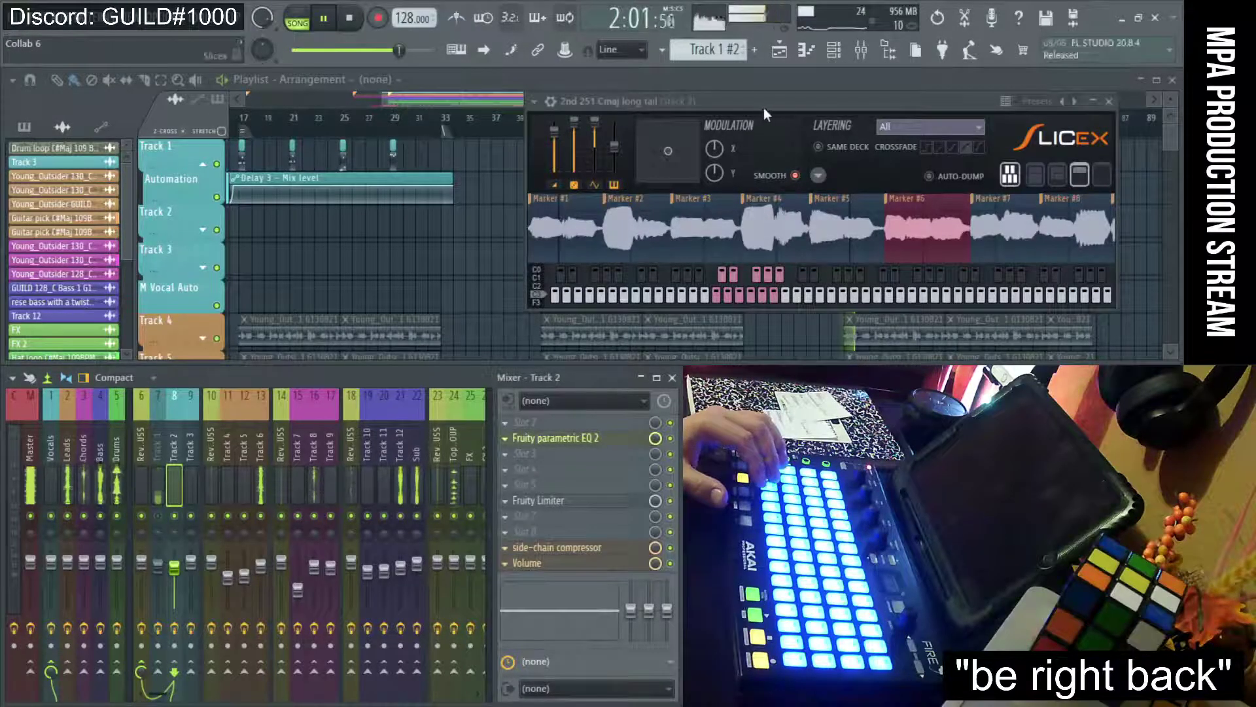
pyautogui.moveTo(766, 107); pyautogui.dragTo(736, 104)
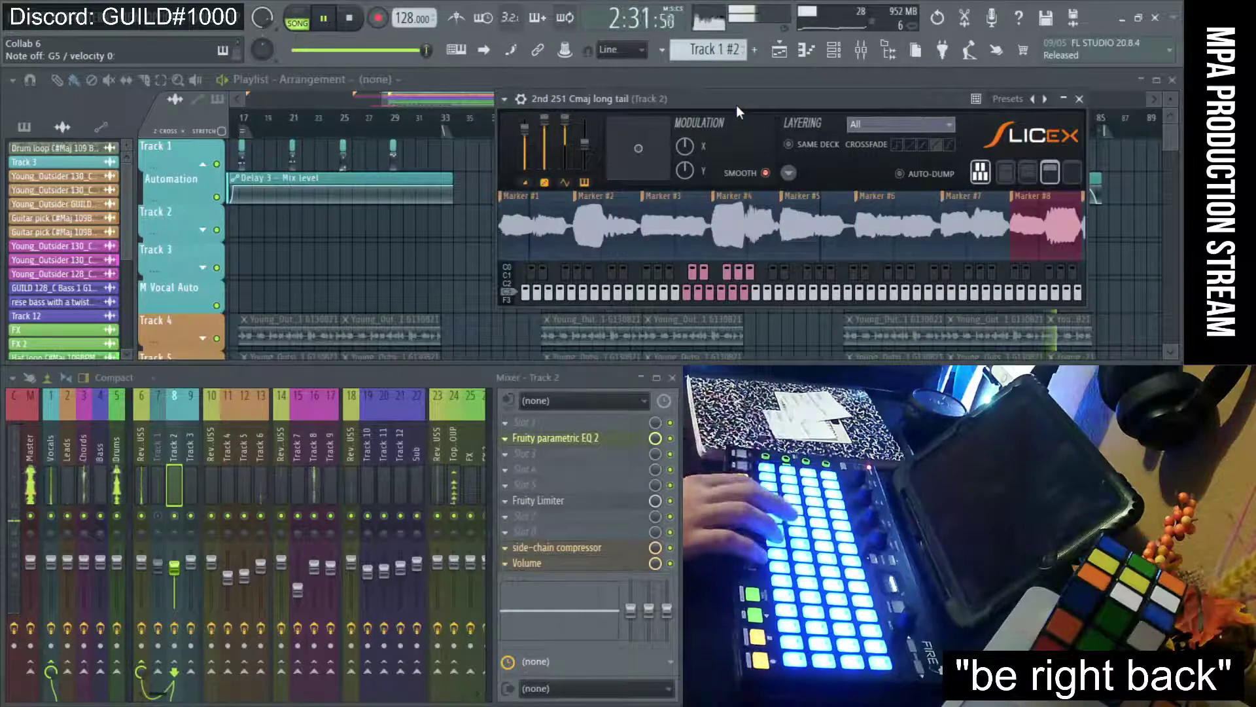
pyautogui.press('space')
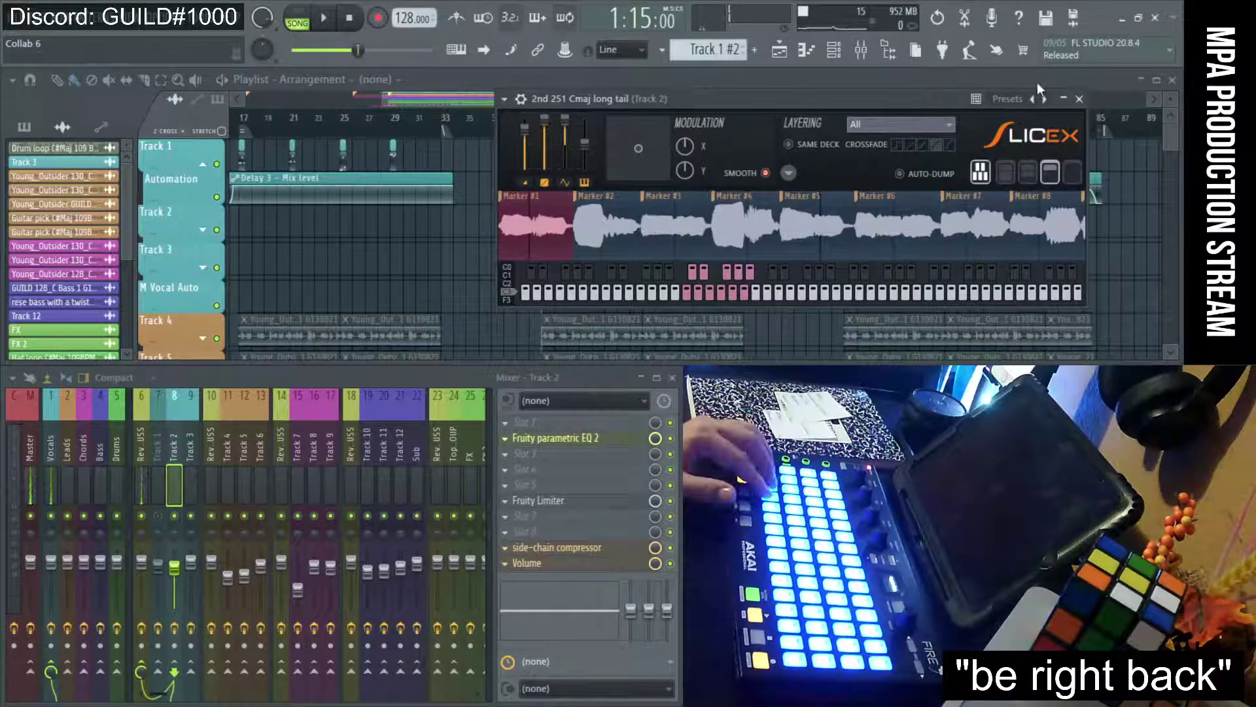
# Place the Track 2 pattern on the Track 2 playlist lane from bar 41 to bar 57
pyautogui.click(1079, 99)
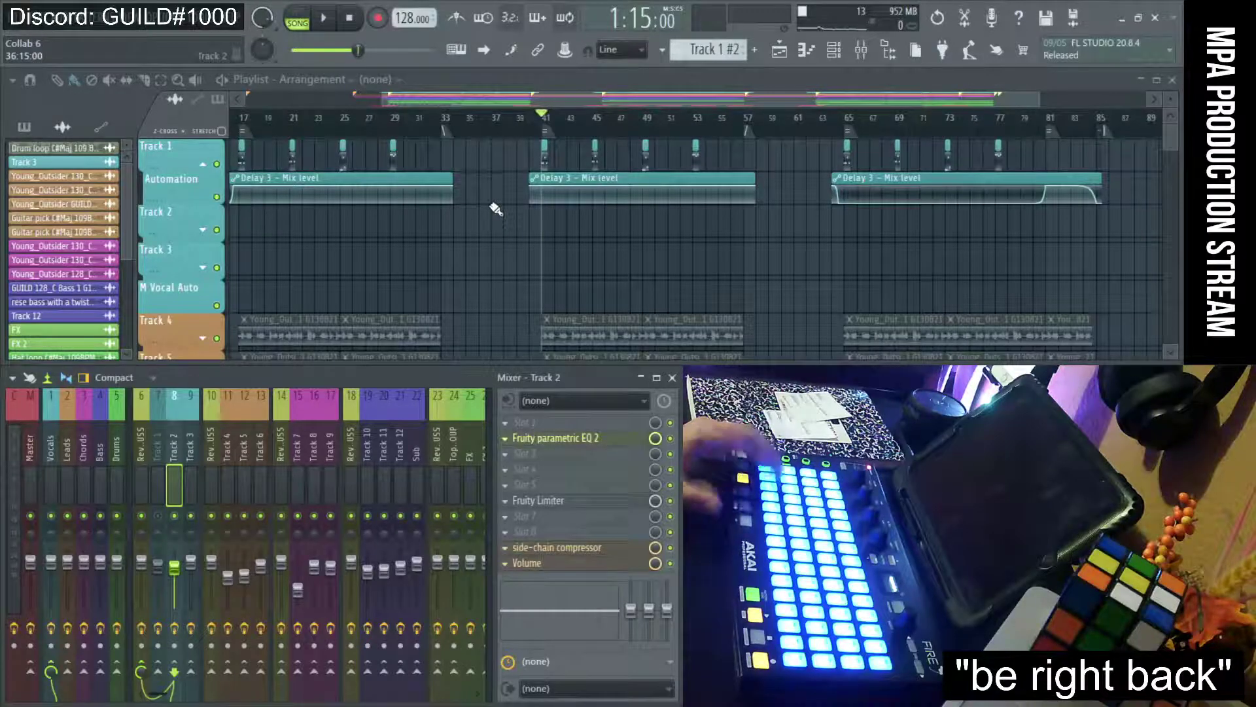
pyautogui.click(328, 20)
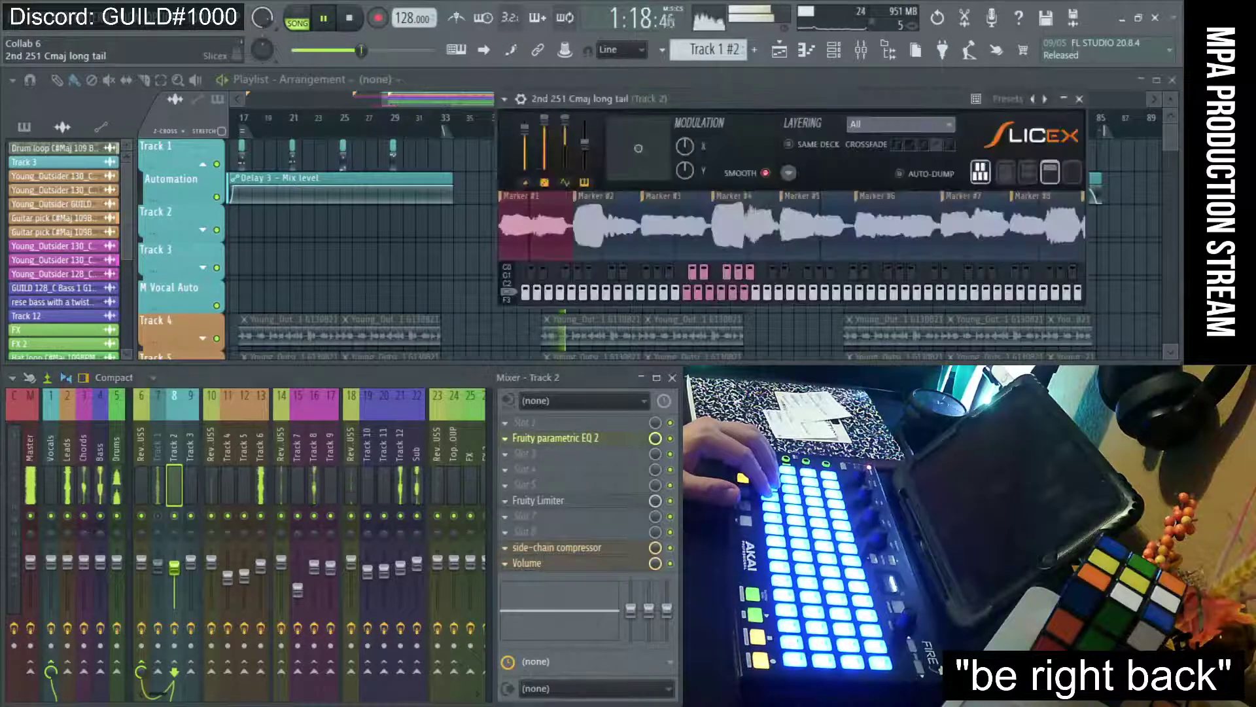
pyautogui.moveTo(871, 97); pyautogui.dragTo(595, 304)
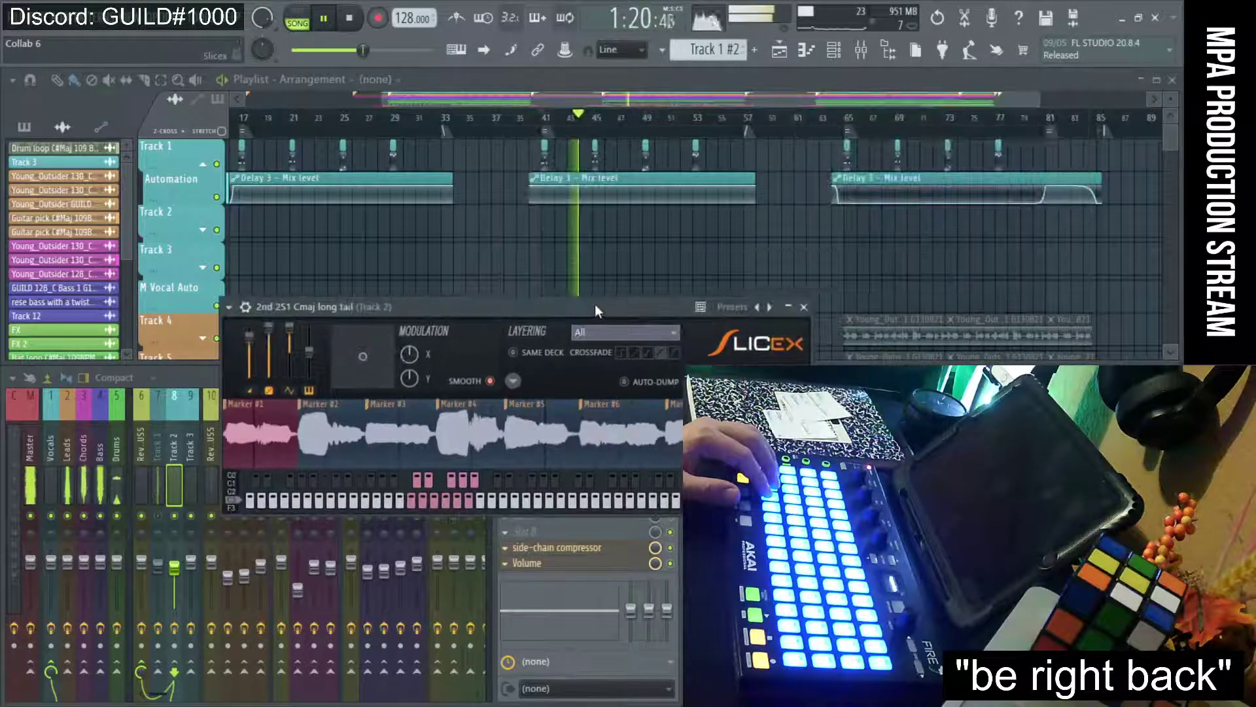
pyautogui.click(62, 126)
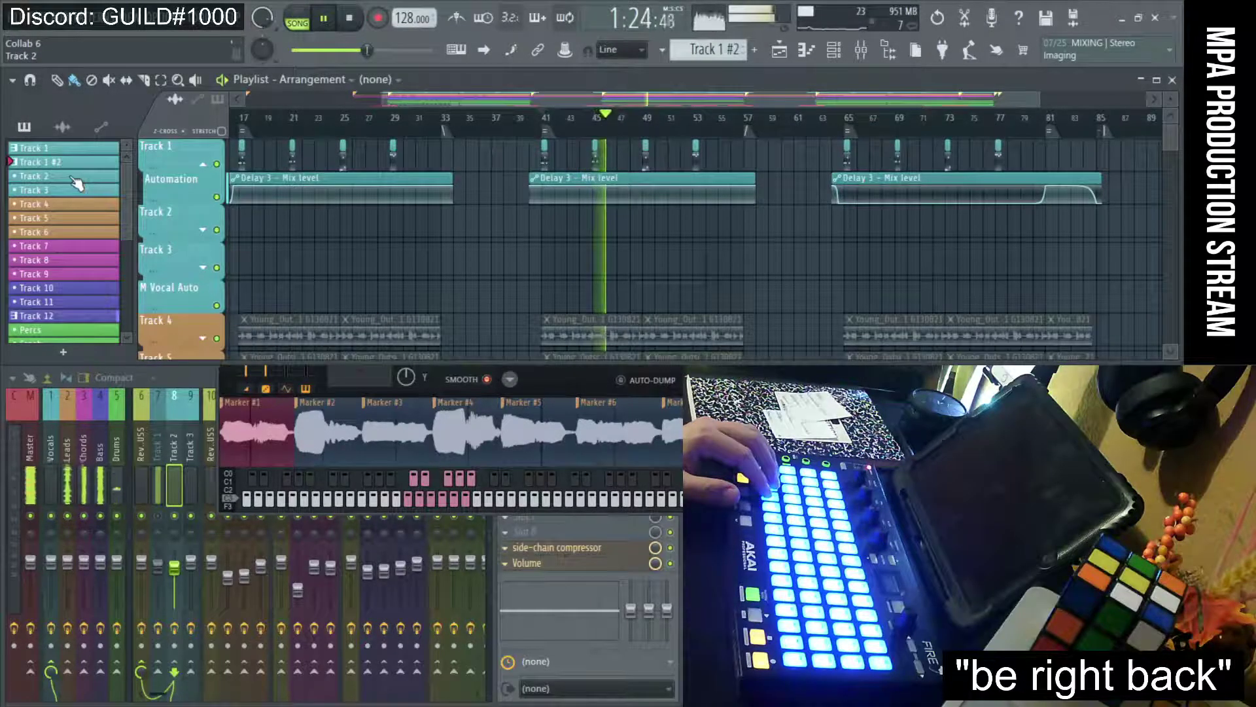
pyautogui.click(77, 183)
pyautogui.moveTo(543, 225); pyautogui.dragTo(743, 233)
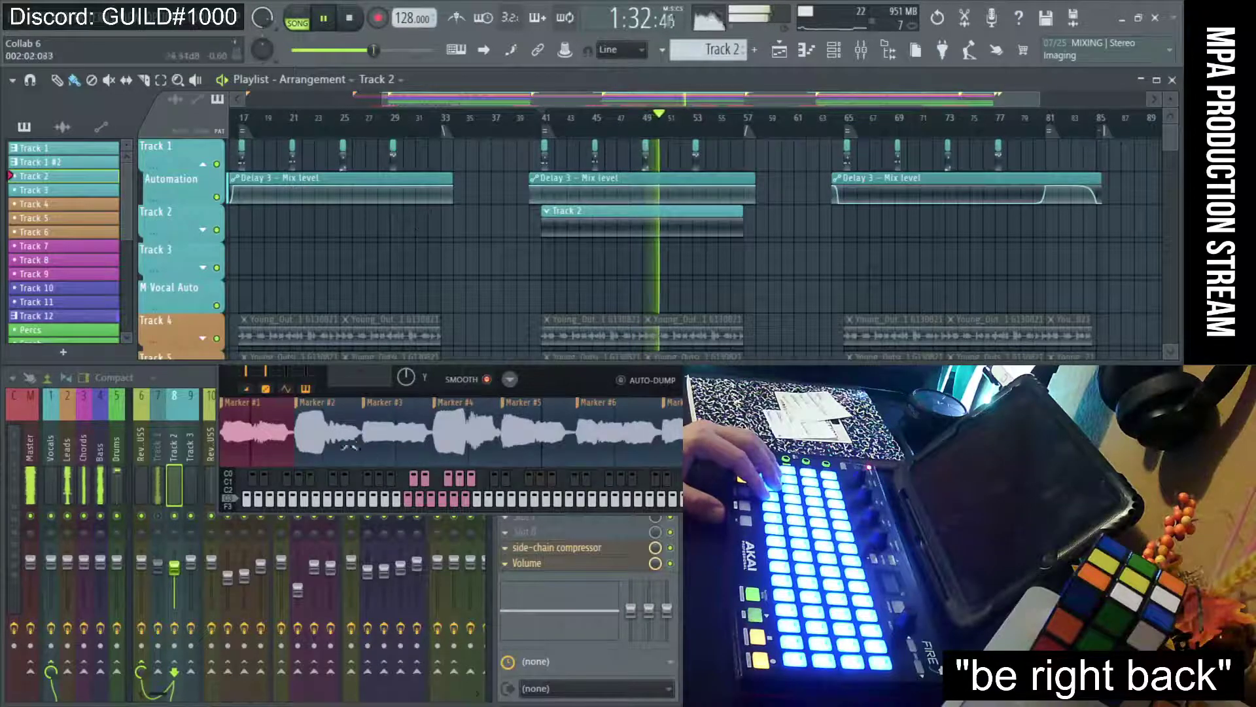
# Bring Slicex back into full view and show its region settings and articulator envelopes above the waveform
pyautogui.click(571, 379)
pyautogui.moveTo(498, 306); pyautogui.dragTo(313, 136)
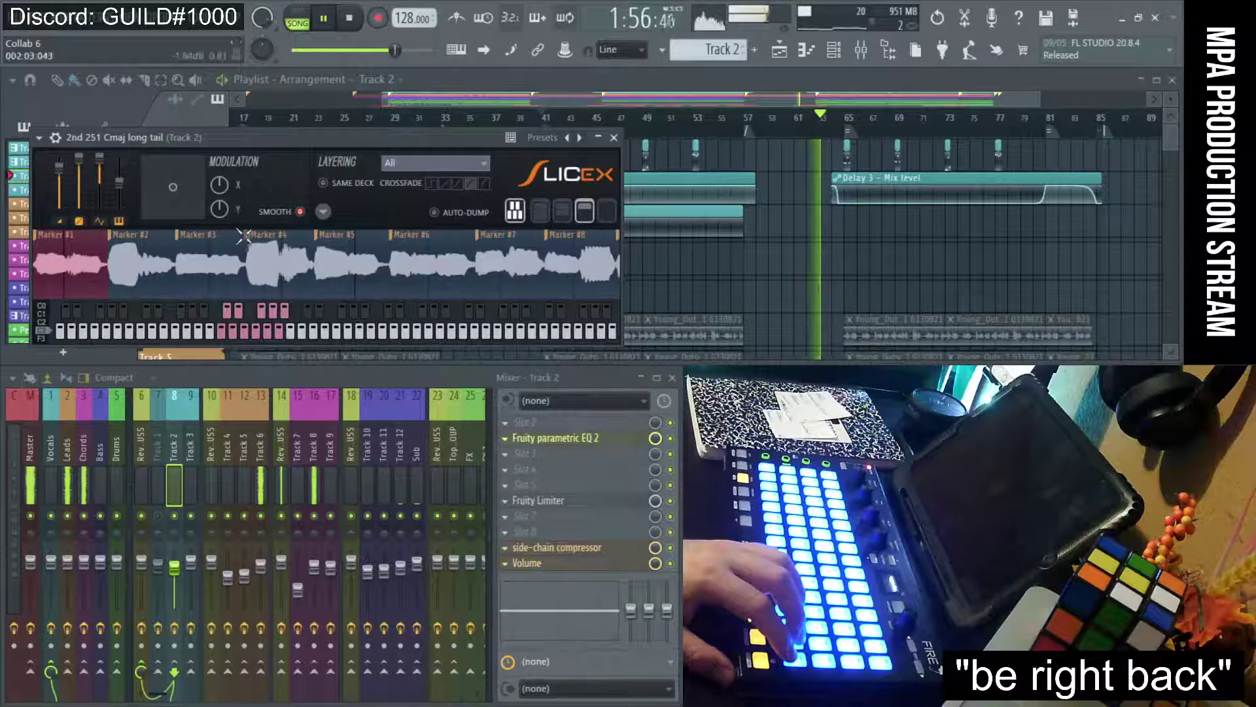
pyautogui.click(563, 210)
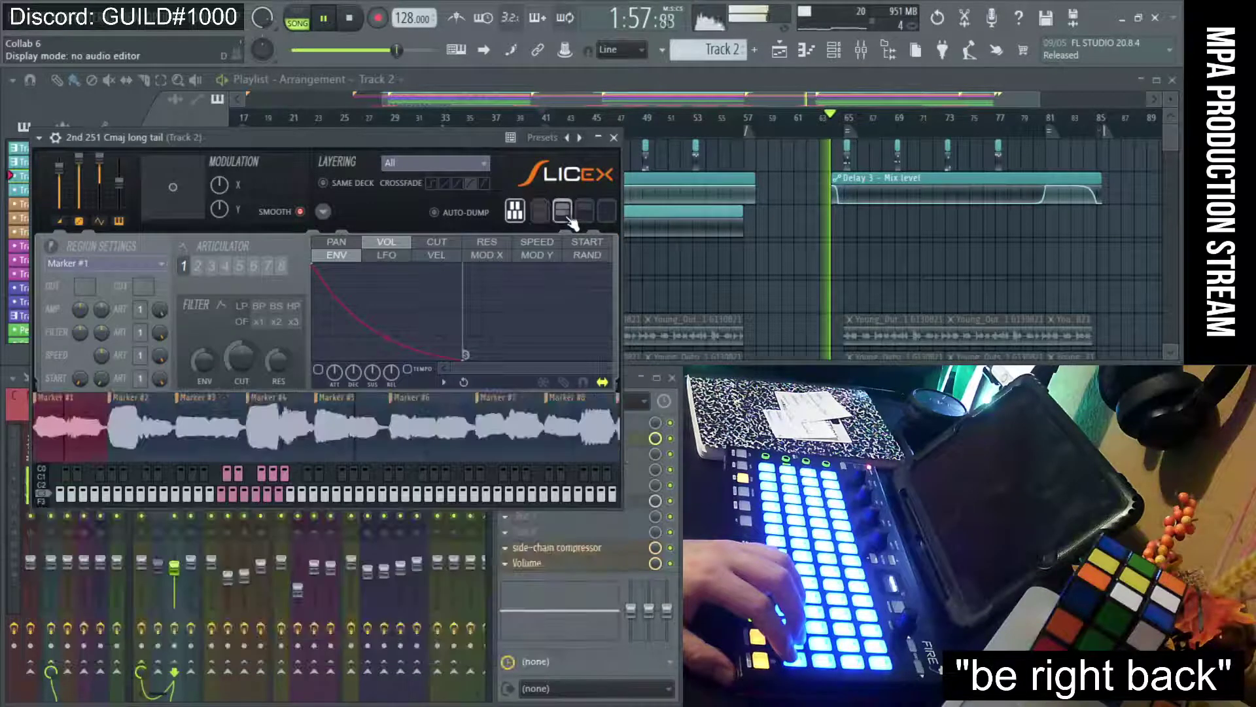
# Show Slicex's waveform editor below its articulator envelopes and restart playback from bar 41
pyautogui.click(539, 210)
pyautogui.moveTo(486, 137); pyautogui.dragTo(535, 93)
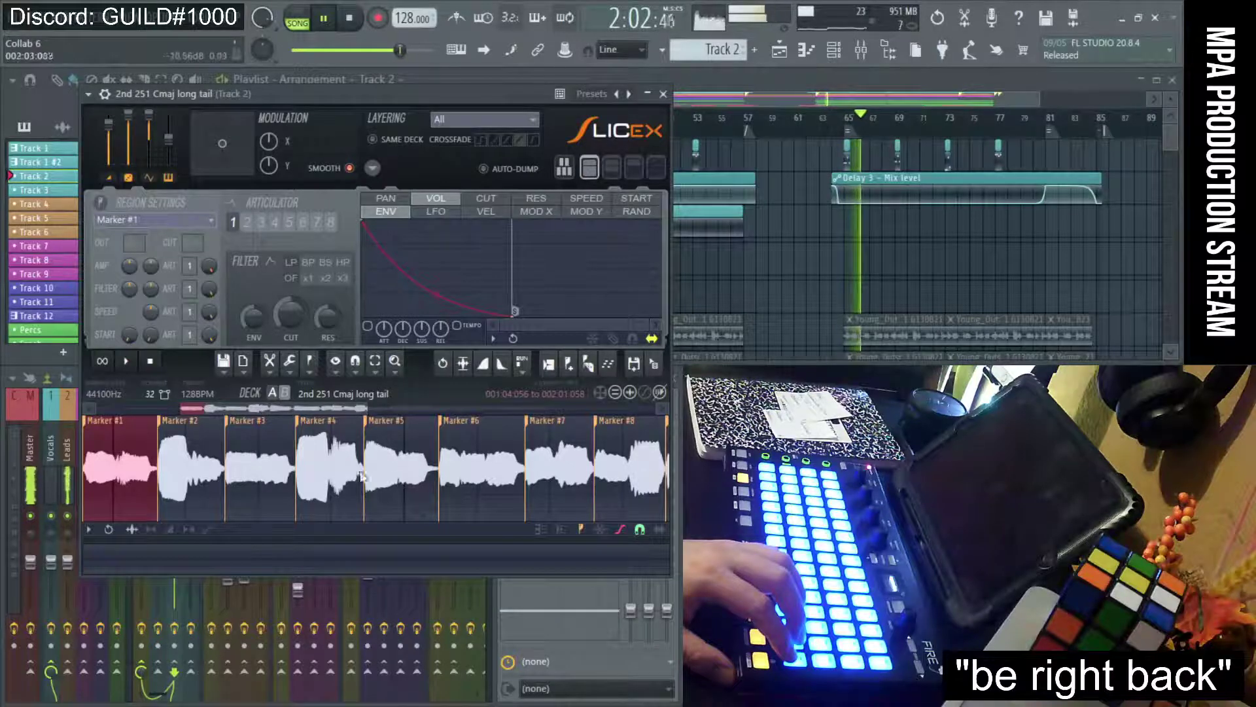
pyautogui.moveTo(278, 98); pyautogui.dragTo(264, 176)
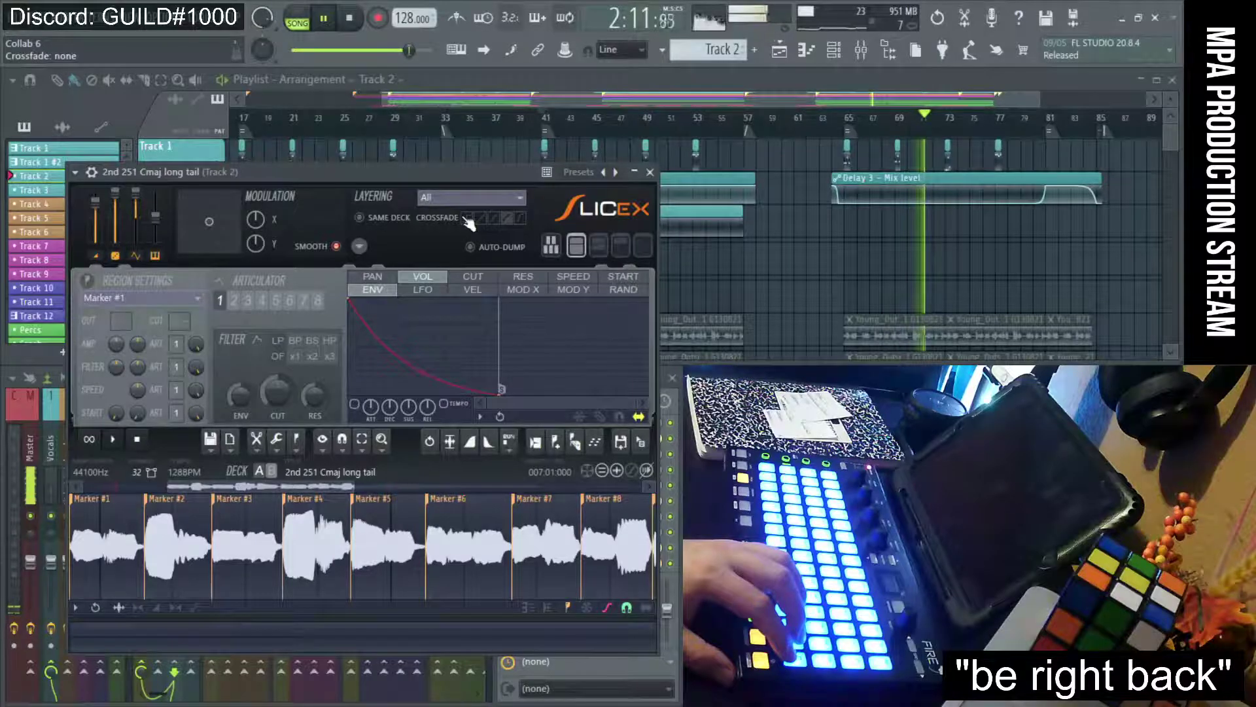
pyautogui.click(547, 124)
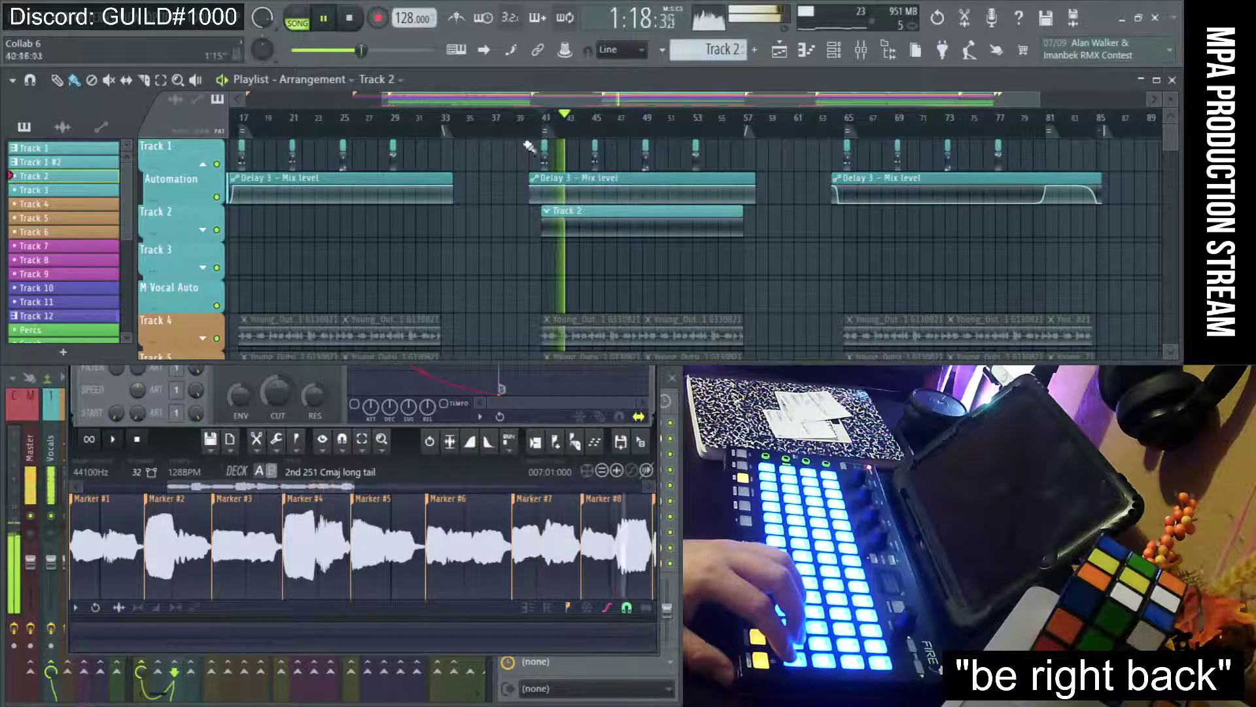
# Examine the whole sliced sax waveform up to Marker #11 in Slicex, stop playback and close the plugin
pyautogui.click(174, 445)
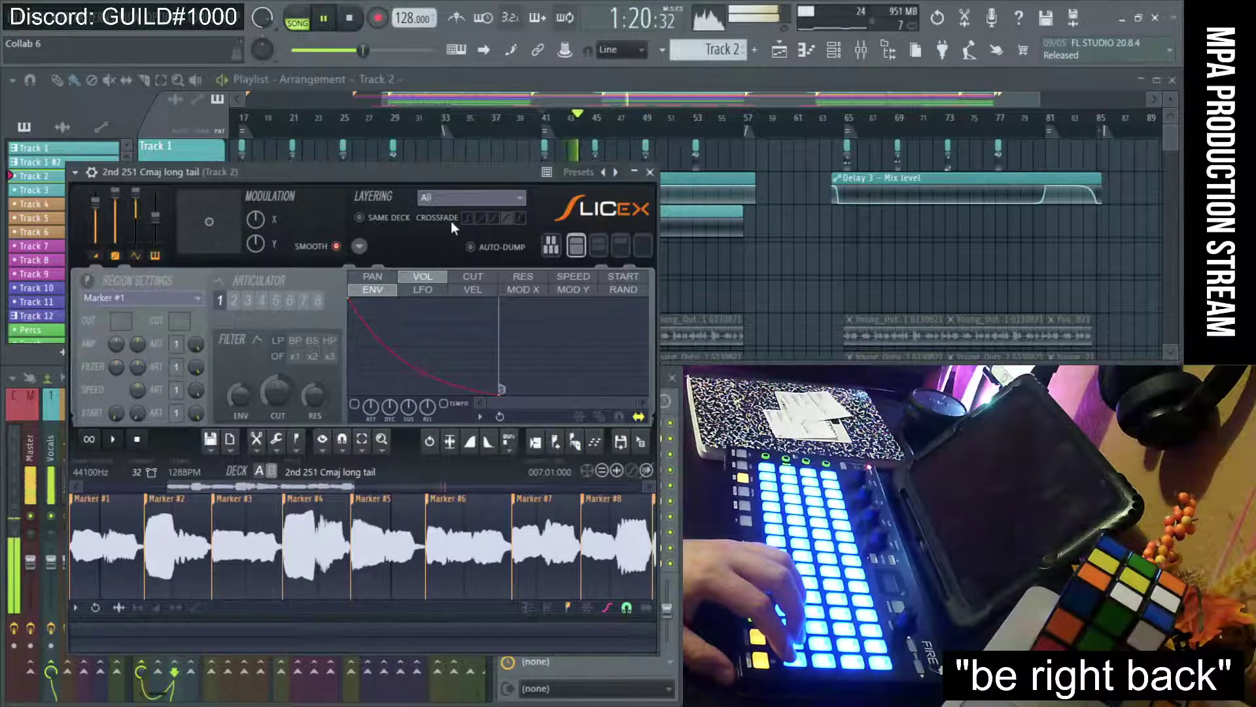
pyautogui.scroll(-2, 410, 553)
pyautogui.scroll(-1, 410, 553)
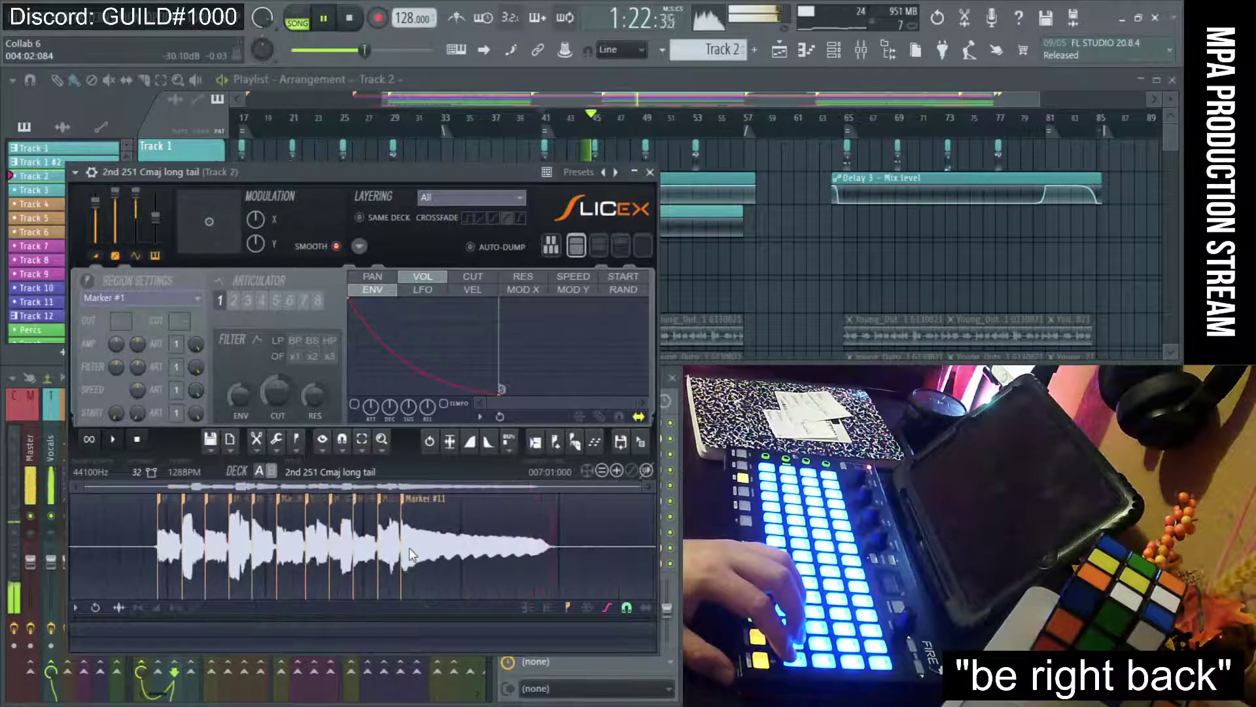
pyautogui.click(353, 26)
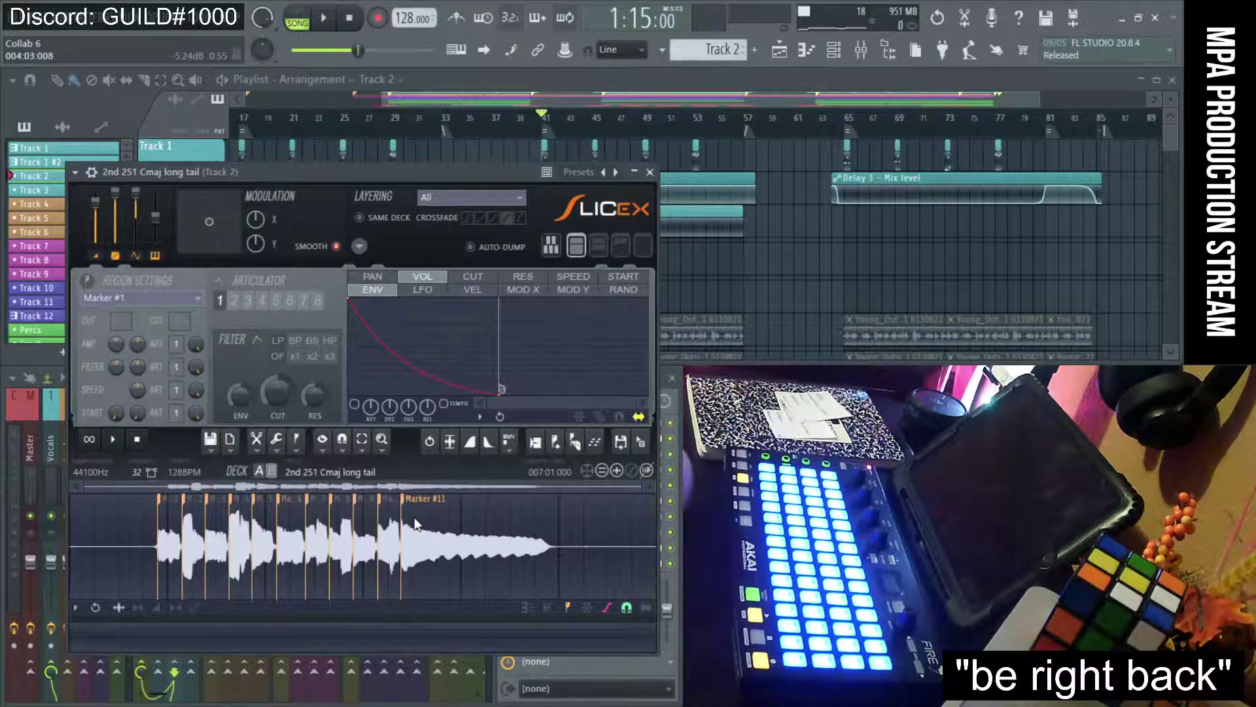
pyautogui.click(652, 172)
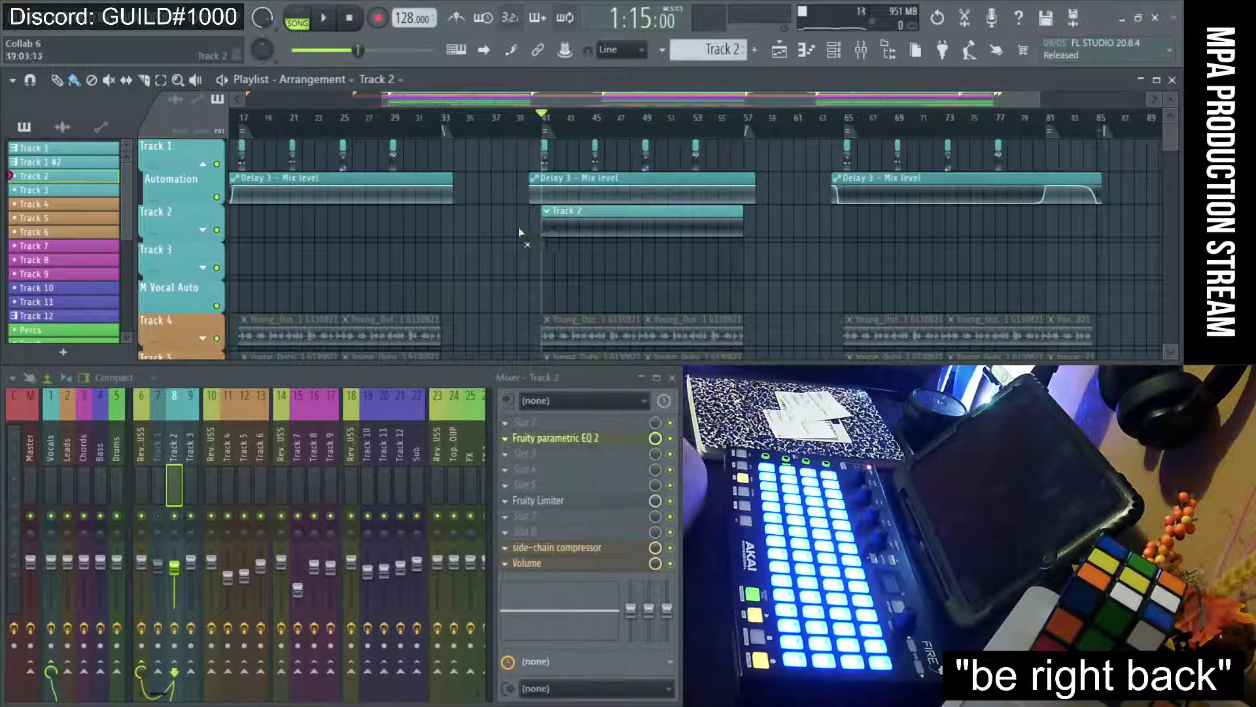
# Mute the Track 2 clip and the Track 1 clips from bar 41 onward, and set the song position to bar 17
pyautogui.scroll(-2, 785, 237)
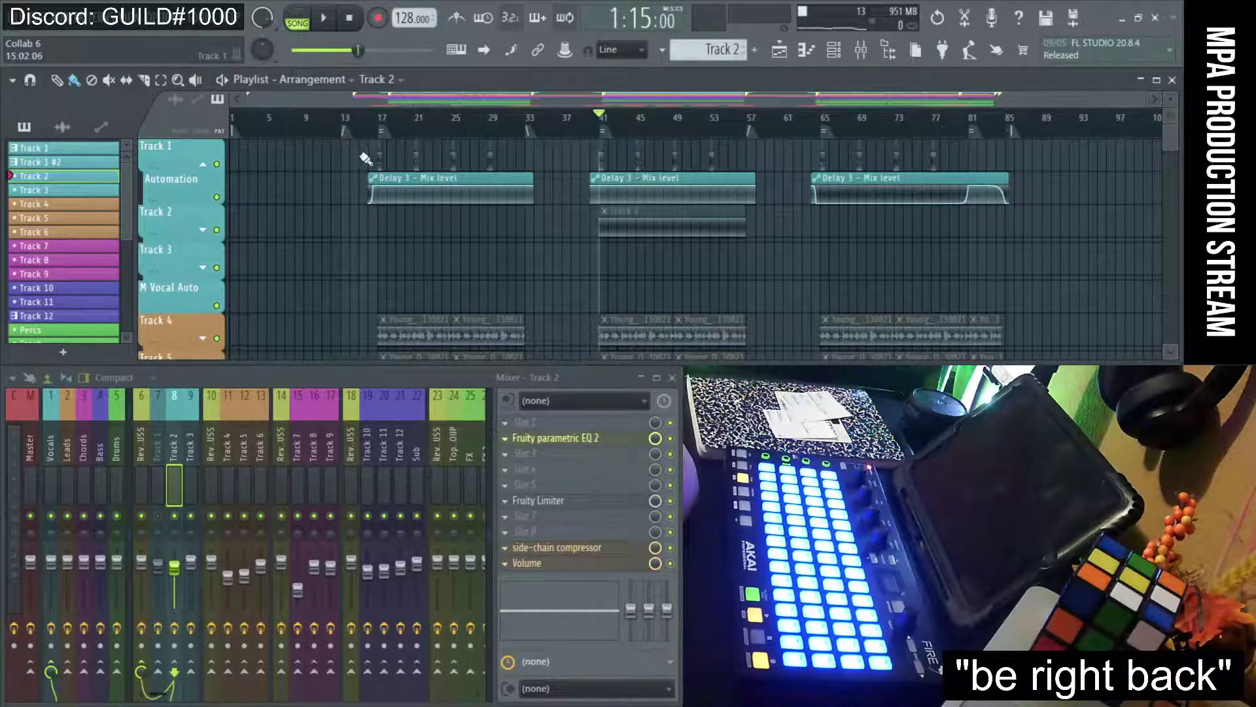
pyautogui.click(383, 126)
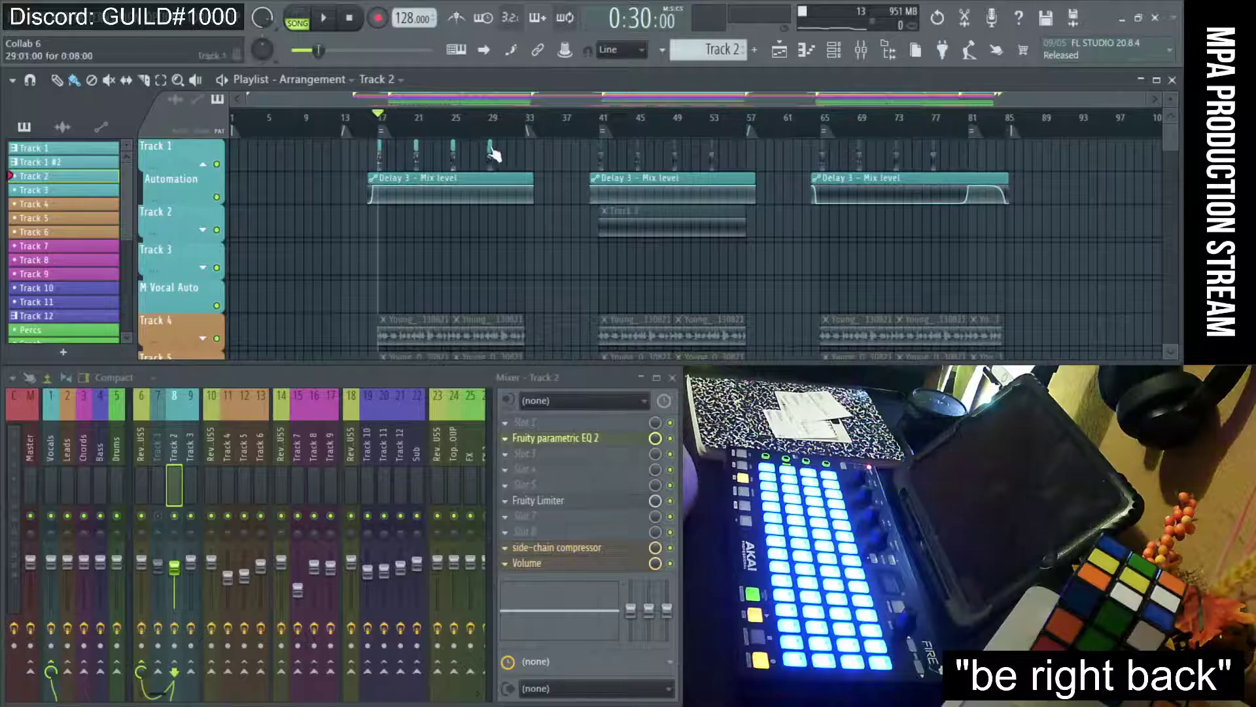
pyautogui.keyDown('ctrl'); pyautogui.scroll(4, 359, 156); pyautogui.keyUp('ctrl')
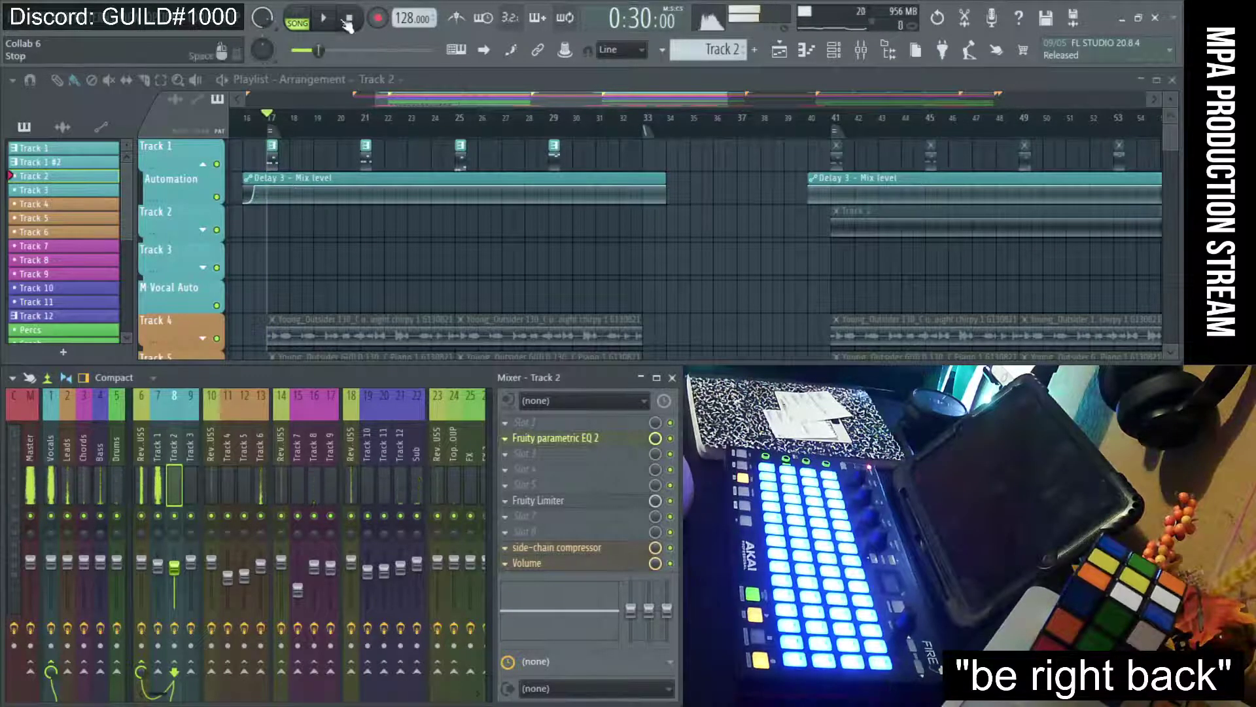
# Listen to the section from bar 17 and look over the clips on the lower playlist tracks
pyautogui.press('space')
pyautogui.click(278, 131)
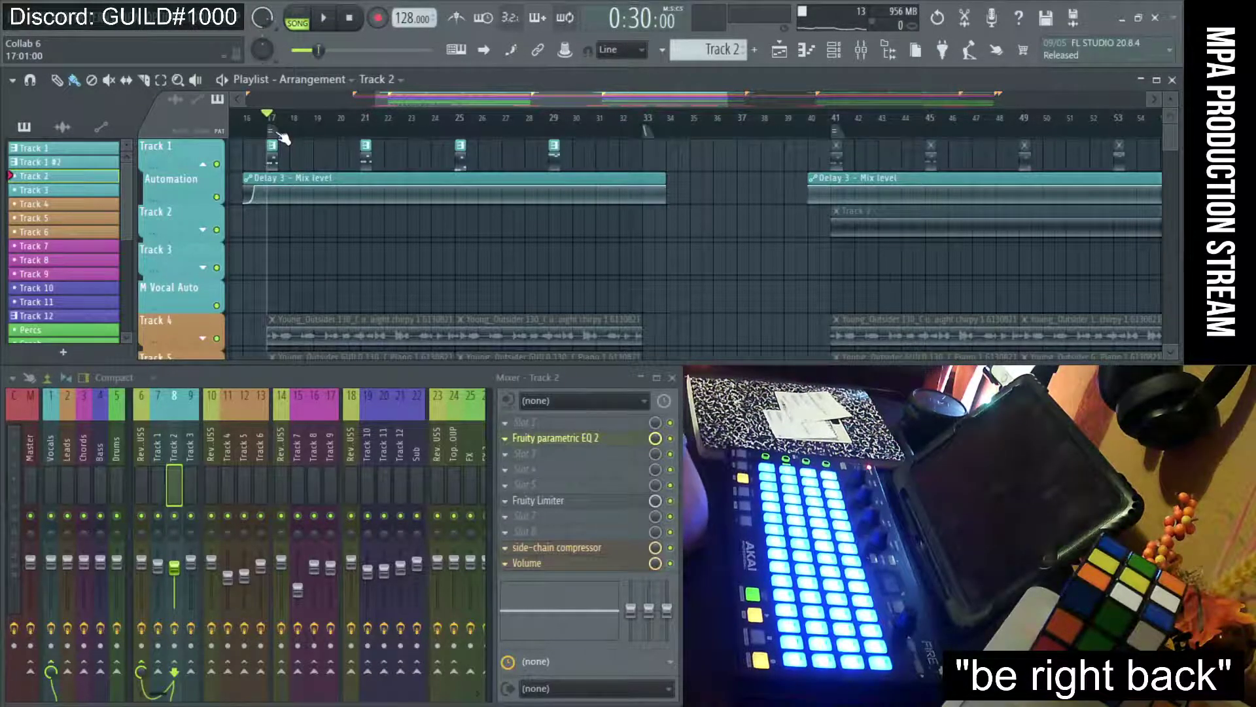
pyautogui.press('space')
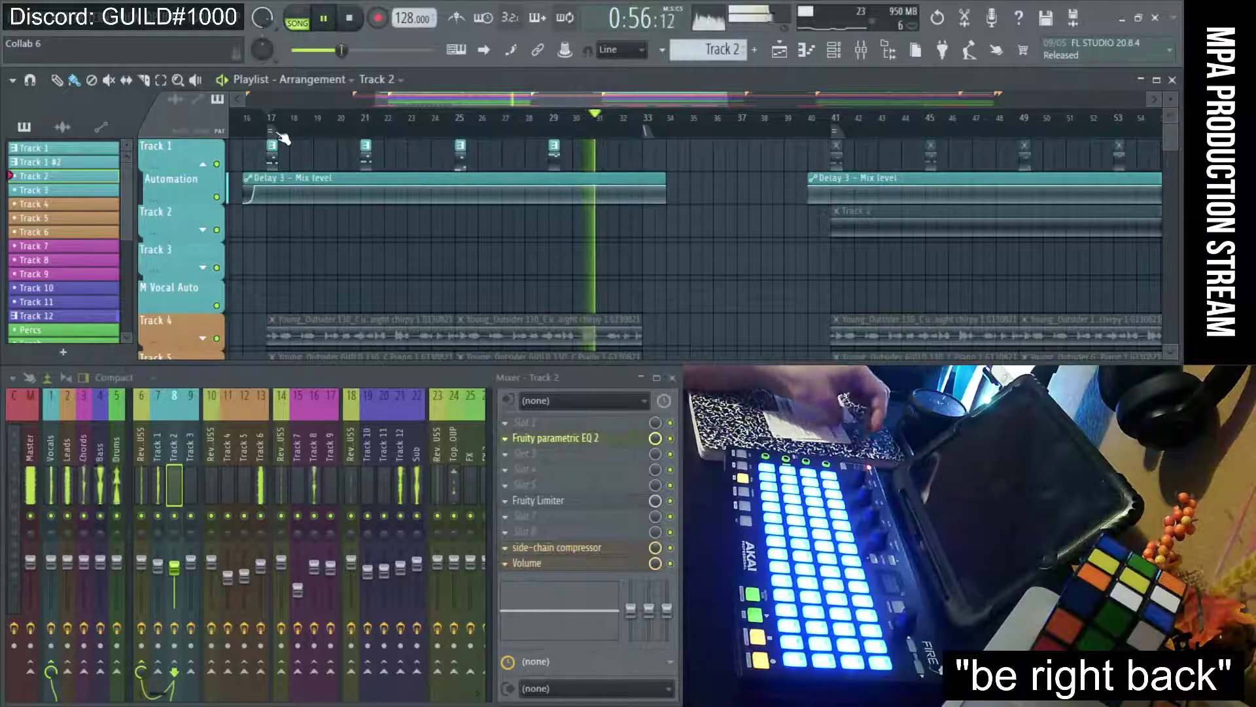
pyautogui.press('space')
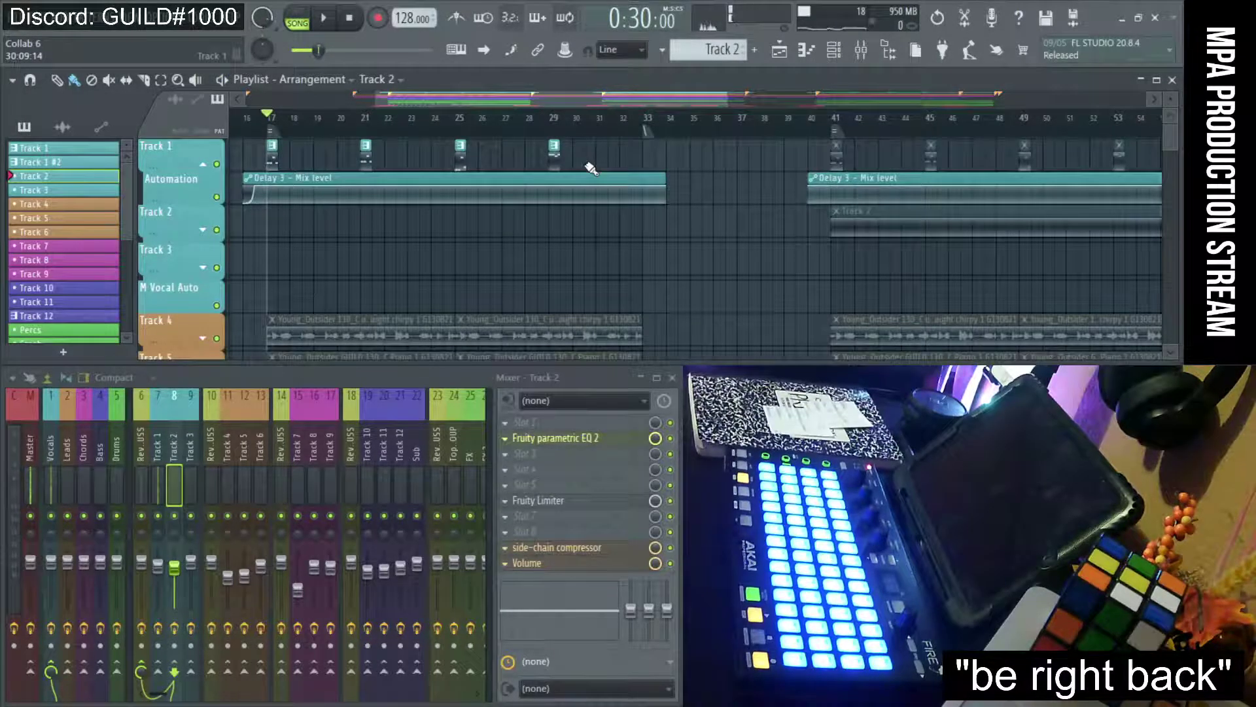
pyautogui.scroll(-3, 521, 248)
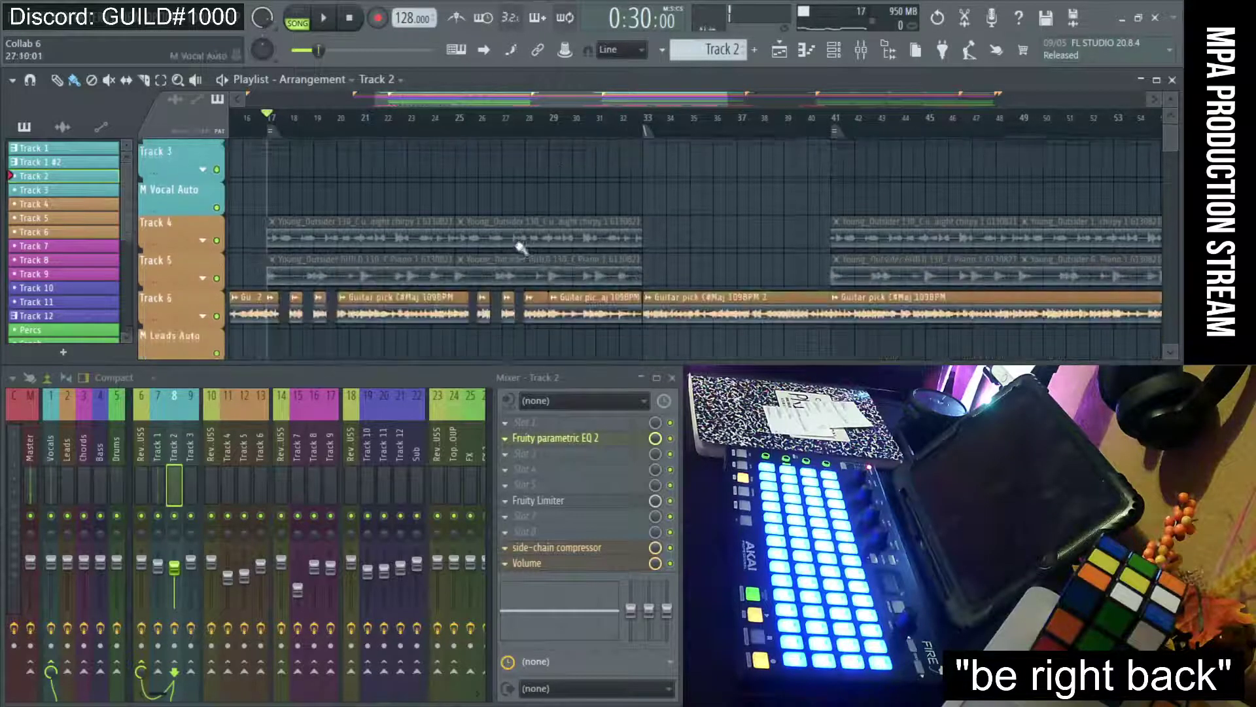
pyautogui.scroll(-4, 521, 247)
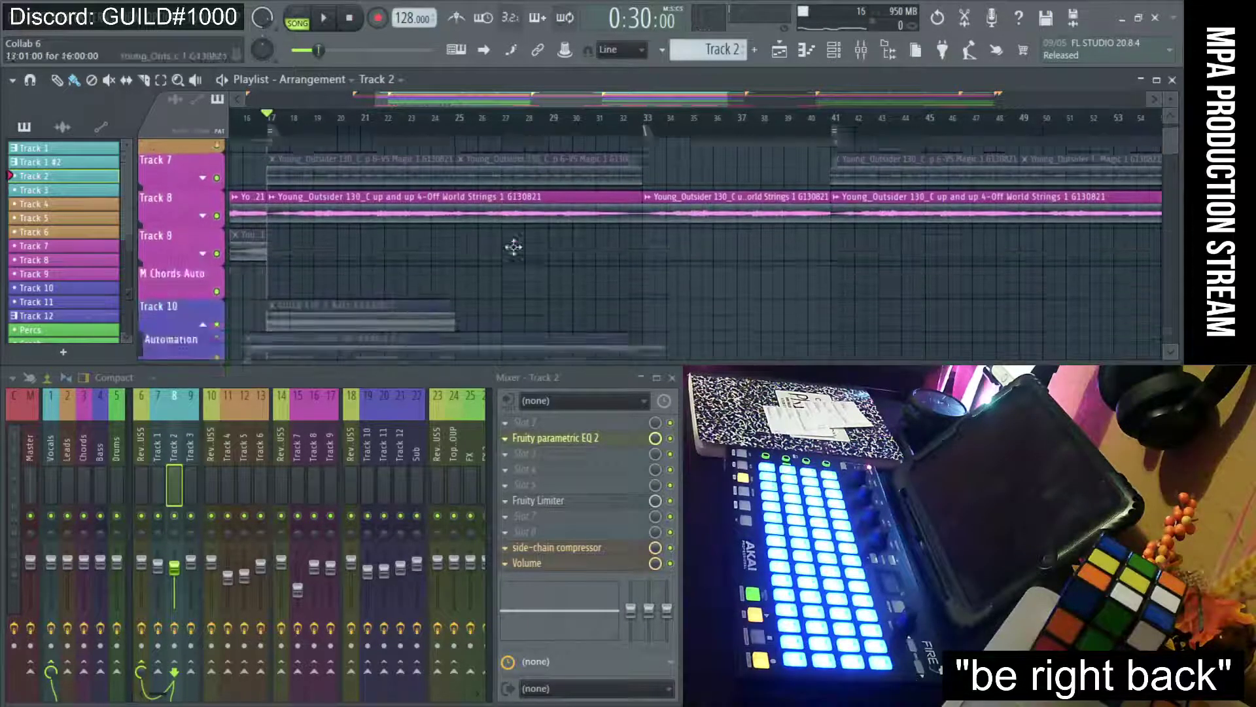
pyautogui.scroll(8, 514, 247)
pyautogui.scroll(-4, 514, 247)
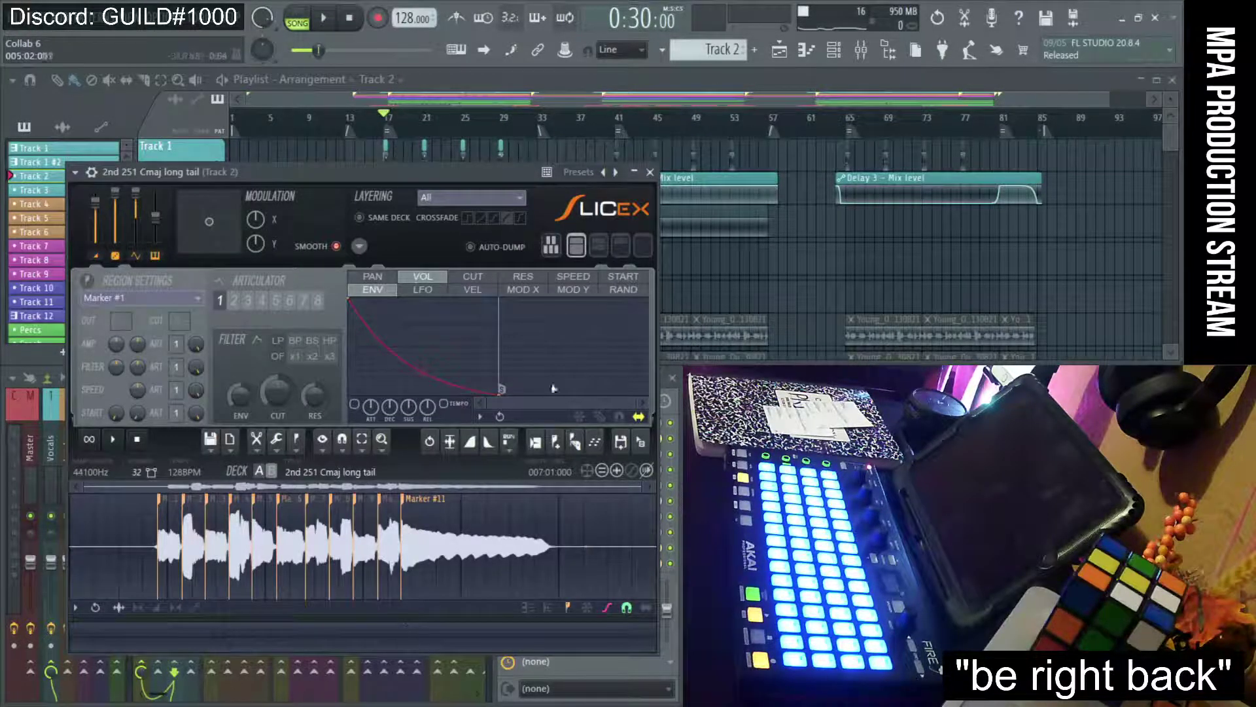
# Audition the last sax slices, Marker #10 and Marker #11, on Slicex's keyboard and close the plugin
pyautogui.click(551, 247)
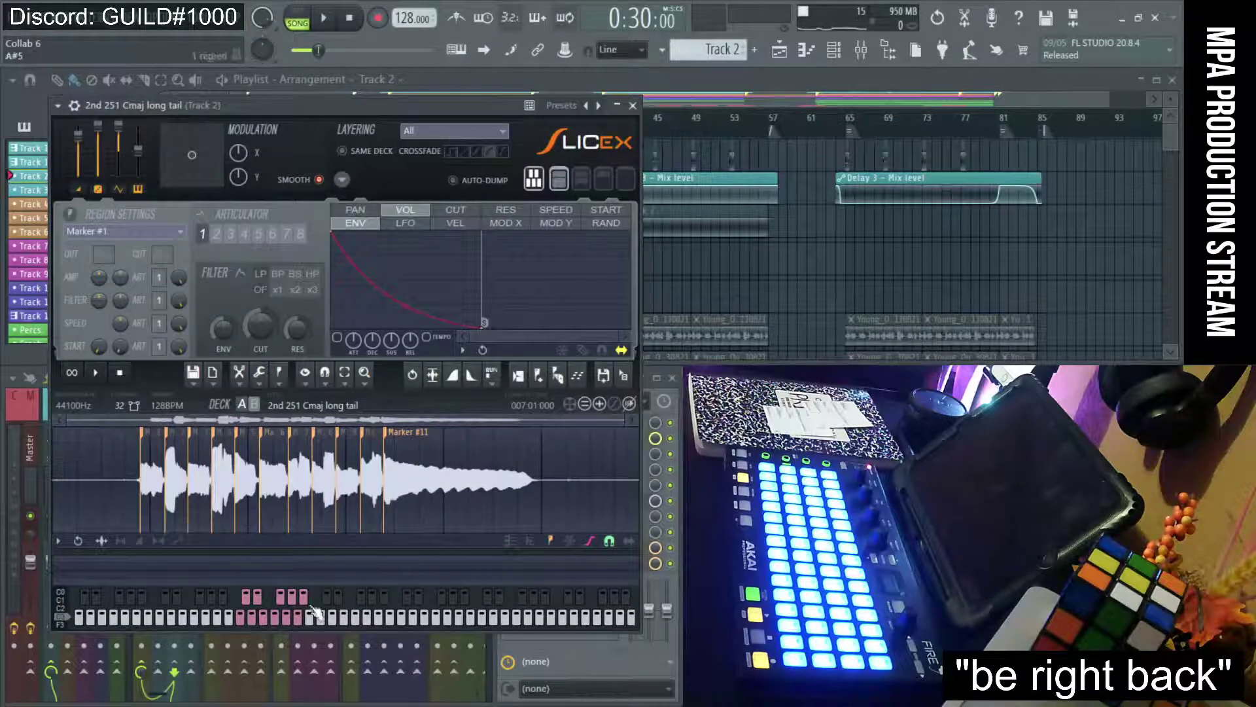
pyautogui.click(304, 598)
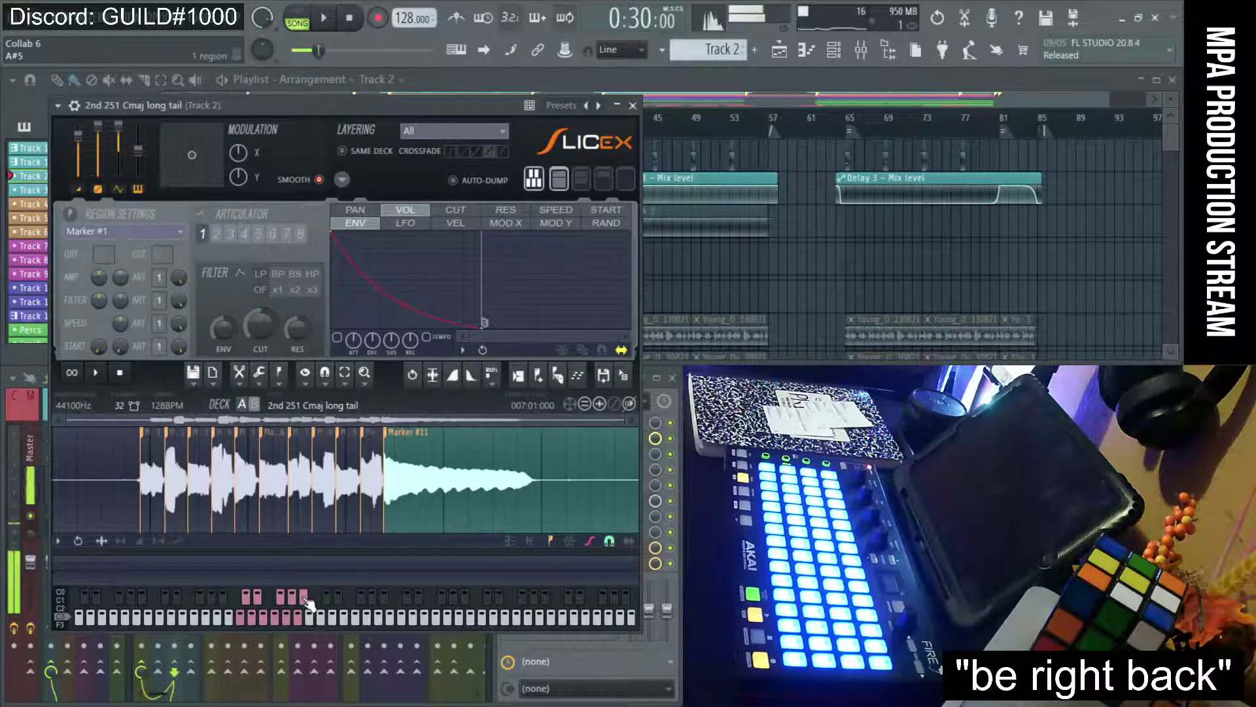
pyautogui.click(299, 621)
pyautogui.click(304, 598)
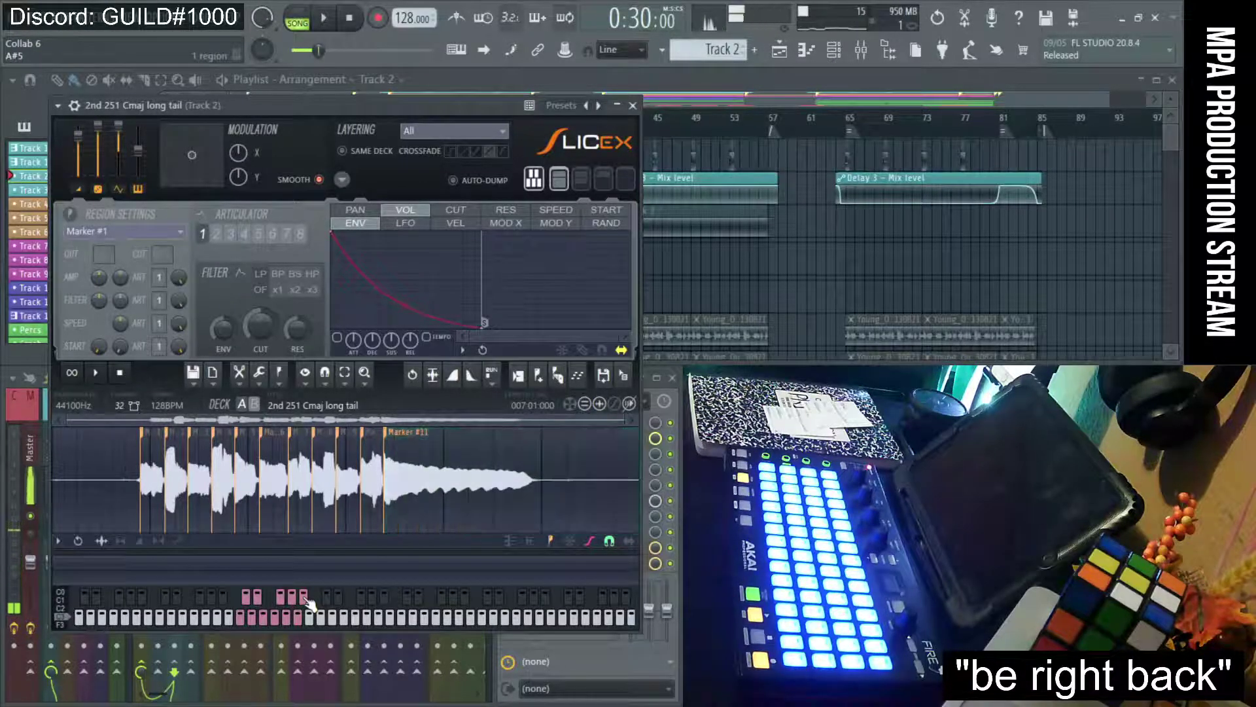
pyautogui.click(306, 622)
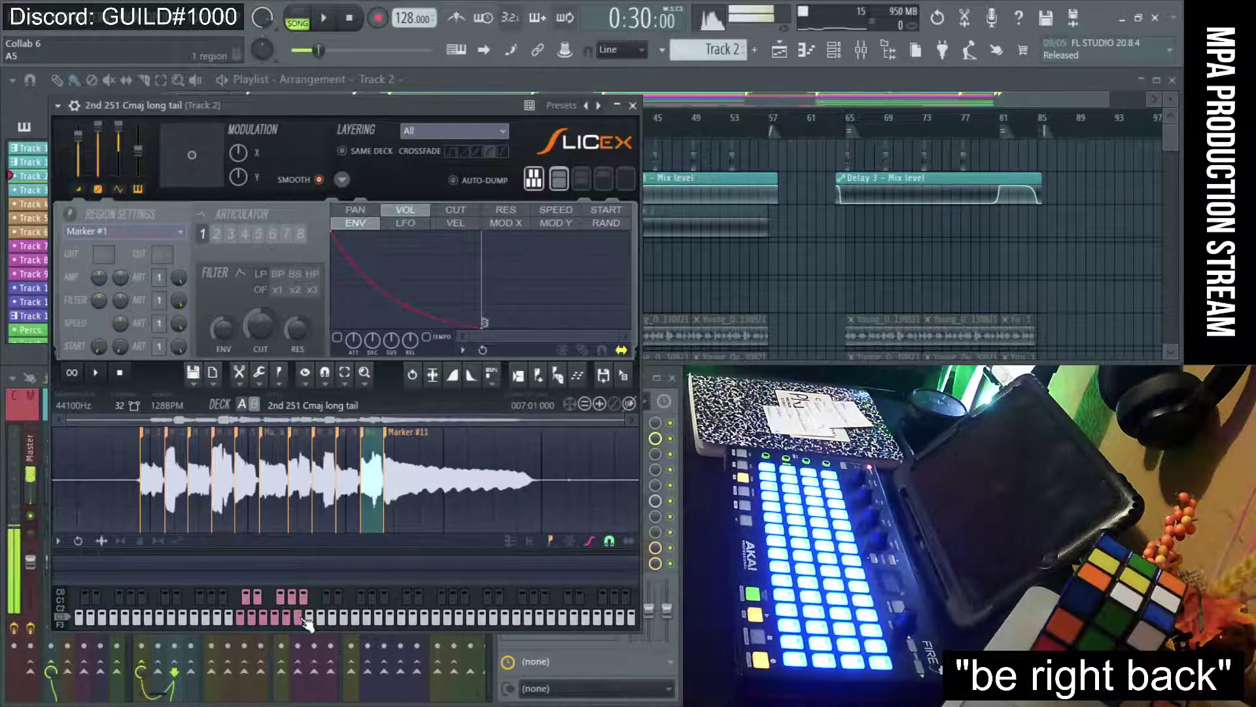
pyautogui.click(309, 598)
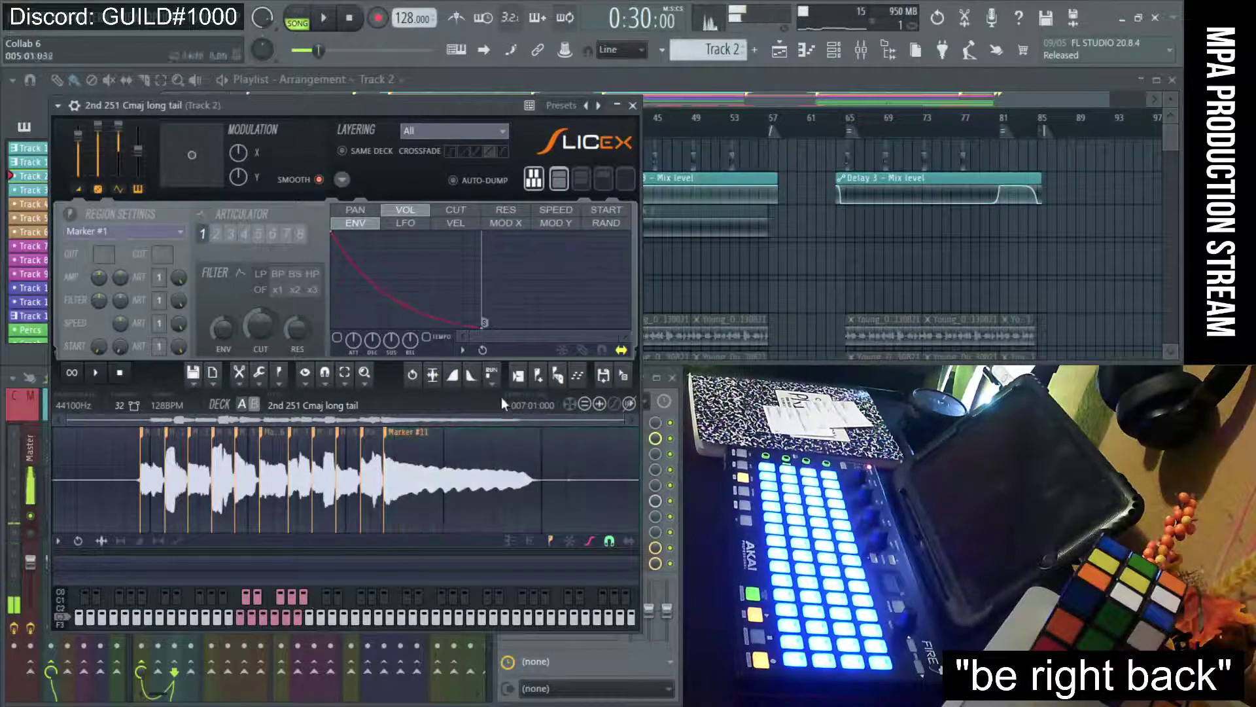
pyautogui.click(633, 106)
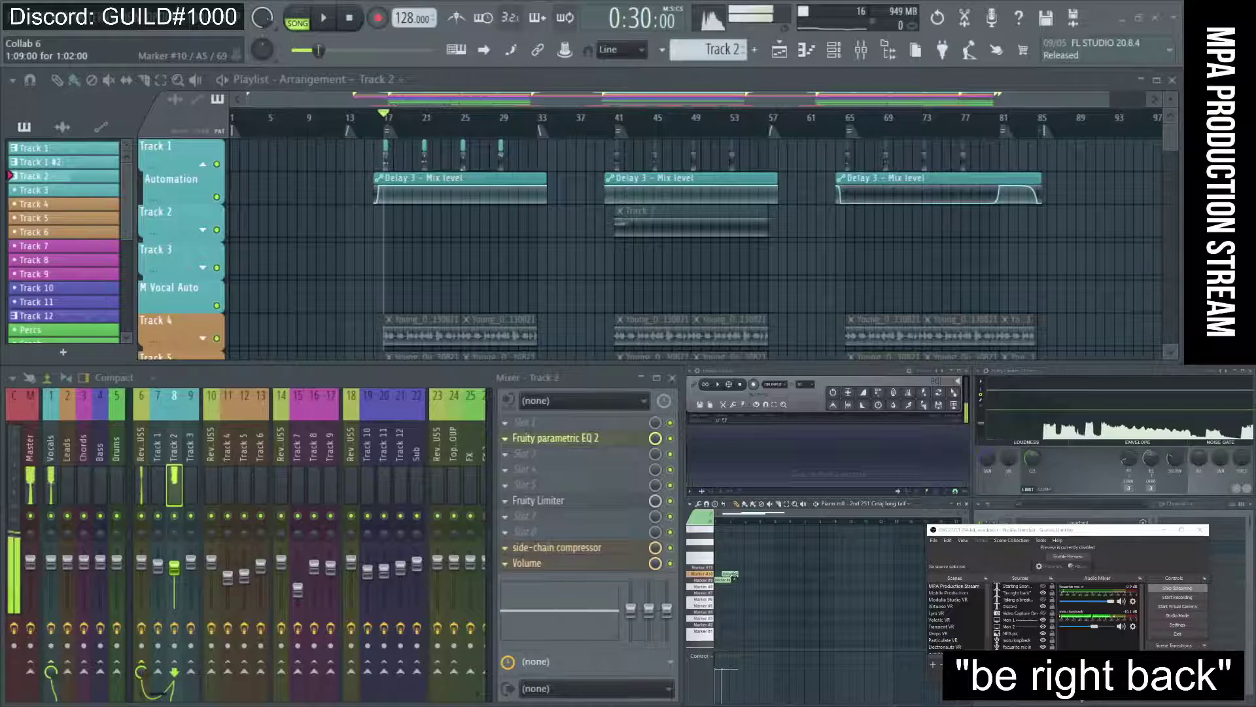
# Move the Track 2 clip with its rising Marker #9, #10 and #11 notes to bar 37 and play from bar 30
pyautogui.moveTo(632, 229); pyautogui.dragTo(604, 239)
pyautogui.click(516, 123)
pyautogui.press('space')
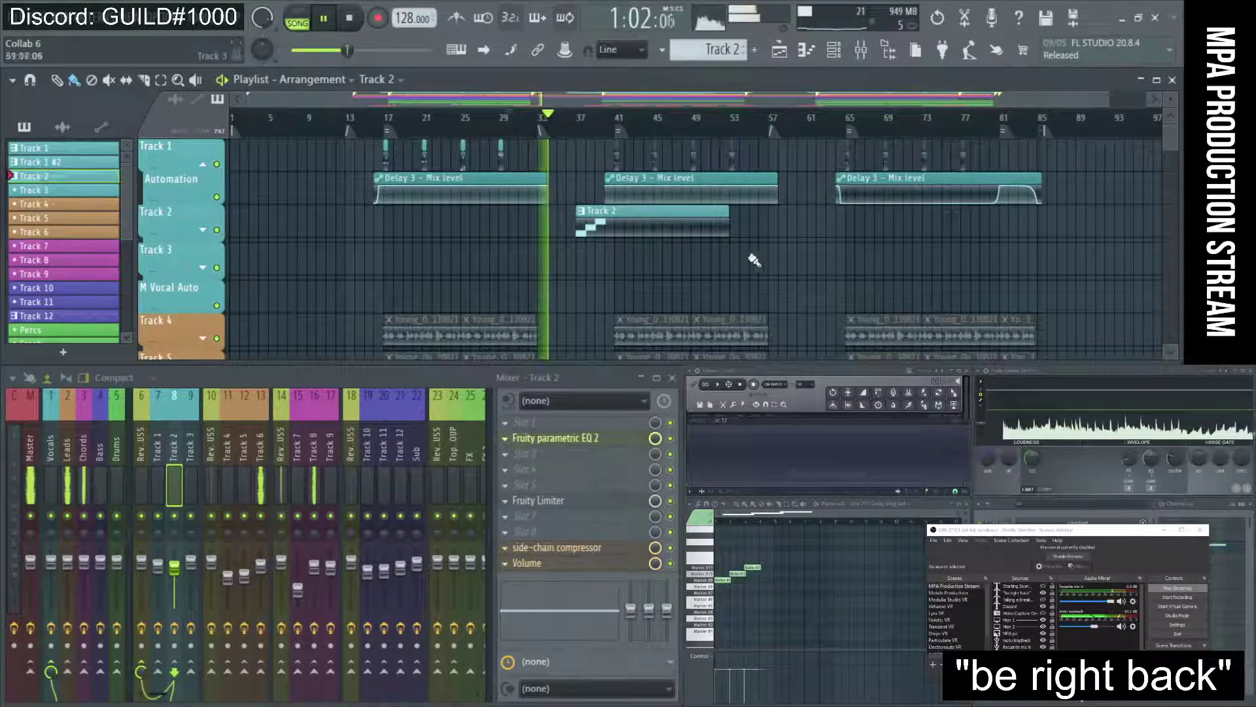
# Shorten the Marker #9 and Marker #10 notes in the Track 2 pattern and make the Marker #11 note last 3:02:00 from bar 2
pyautogui.moveTo(761, 567); pyautogui.dragTo(778, 569)
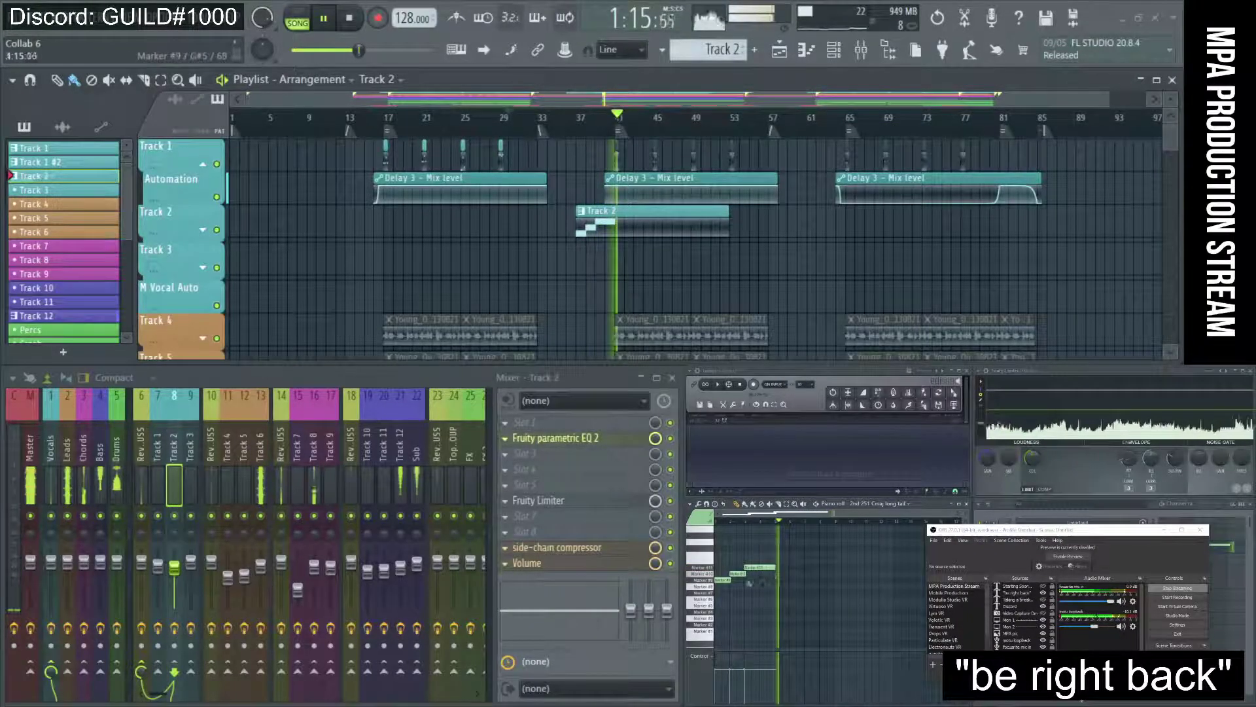
pyautogui.press('space')
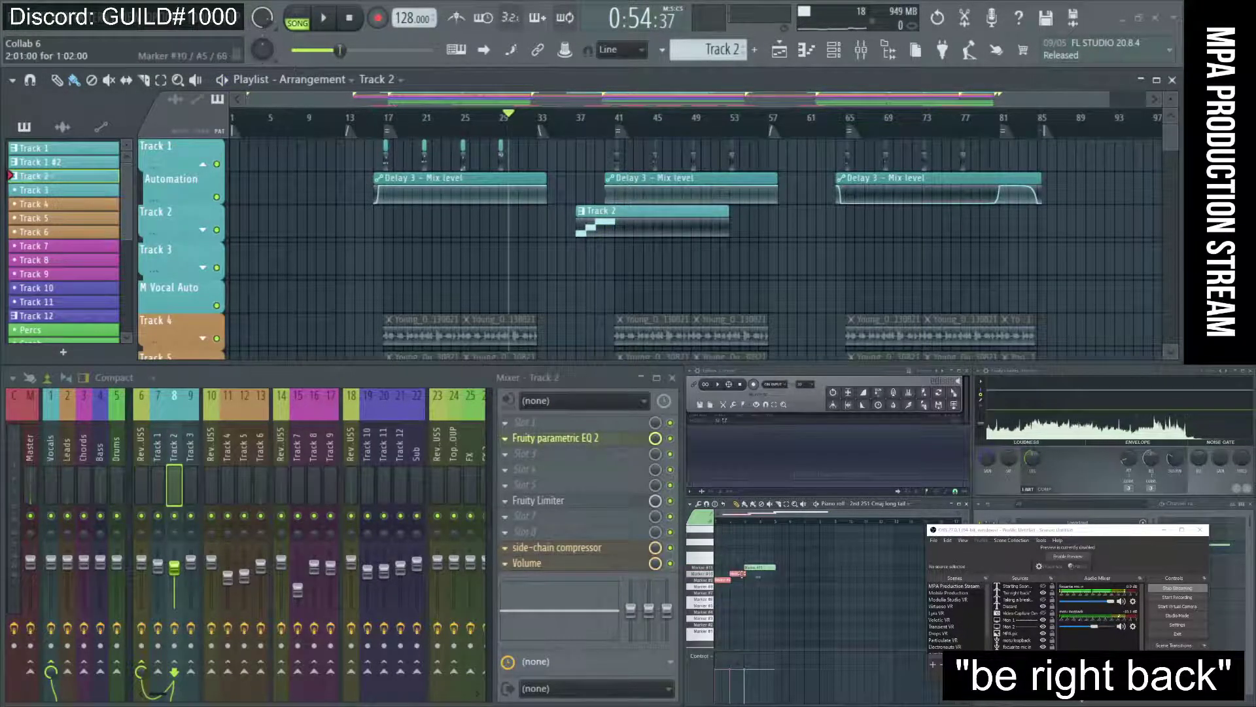
pyautogui.moveTo(780, 593)
pyautogui.mouseDown()
pyautogui.moveTo(736, 557)
pyautogui.moveTo(726, 573)
pyautogui.mouseUp()
pyautogui.click(745, 567)
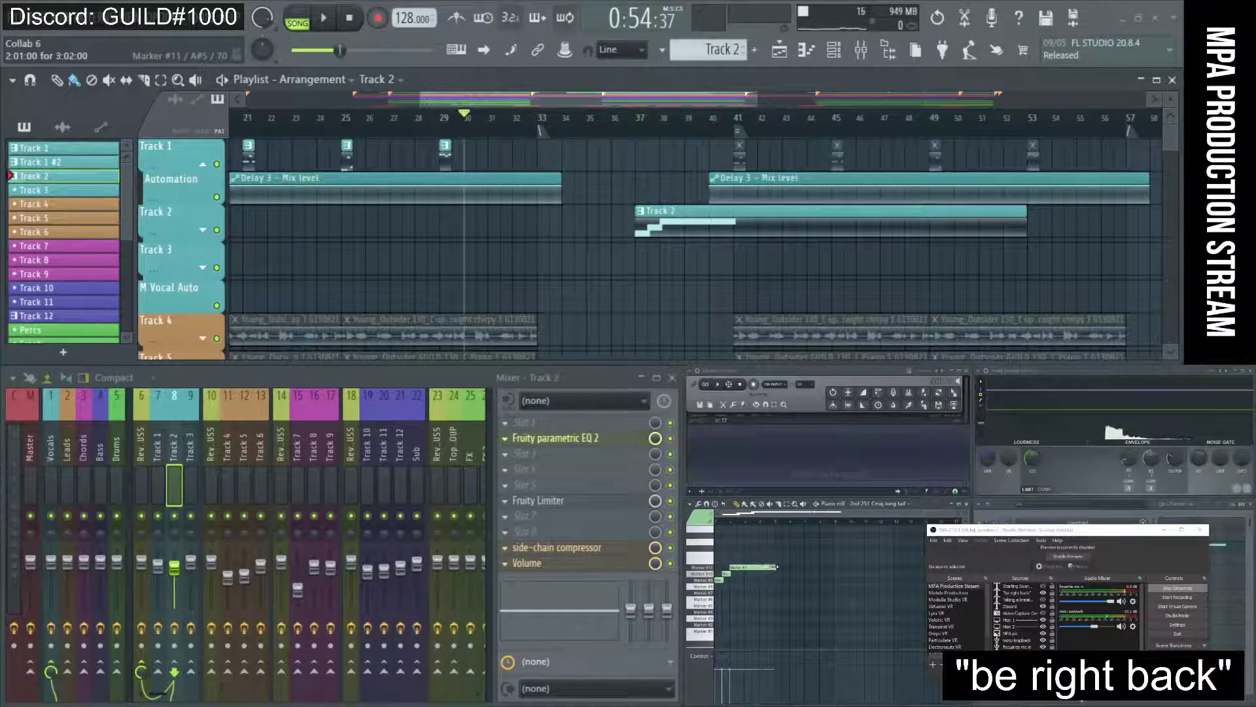
# Move the Track 2 clip one bar earlier to bar 36 and play the song from there
pyautogui.scroll(3, 674, 276)
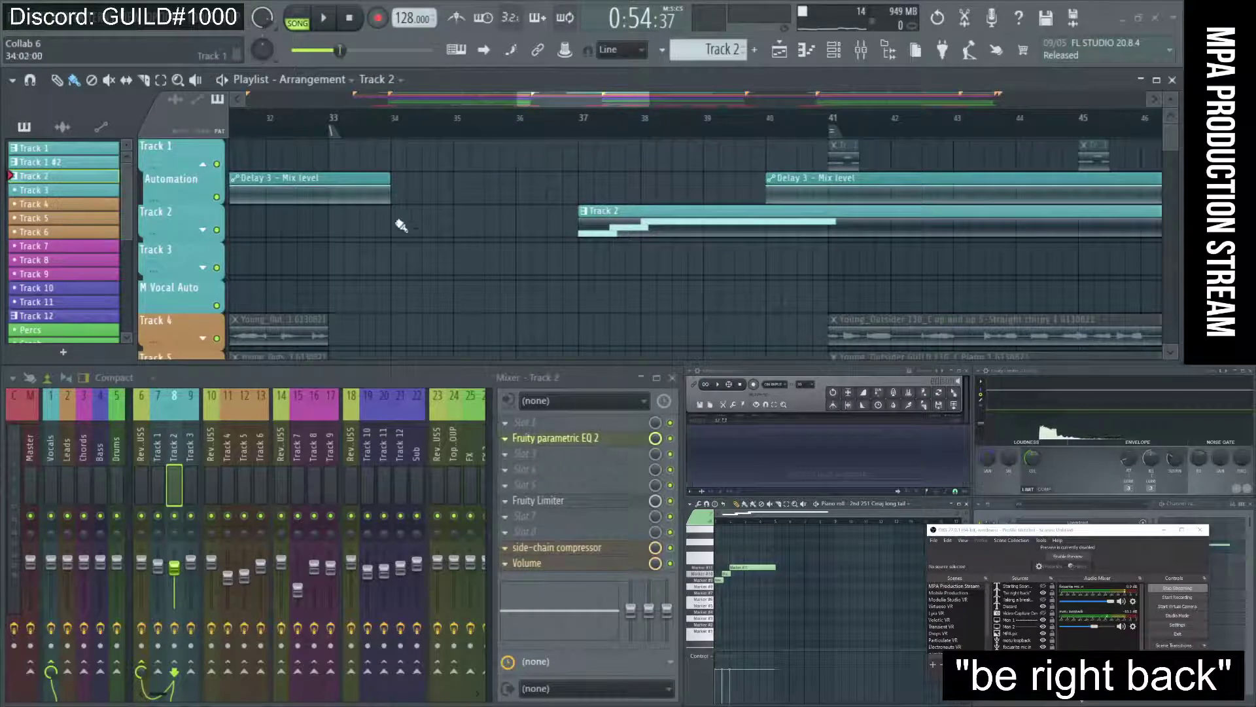
pyautogui.moveTo(654, 219); pyautogui.dragTo(592, 219)
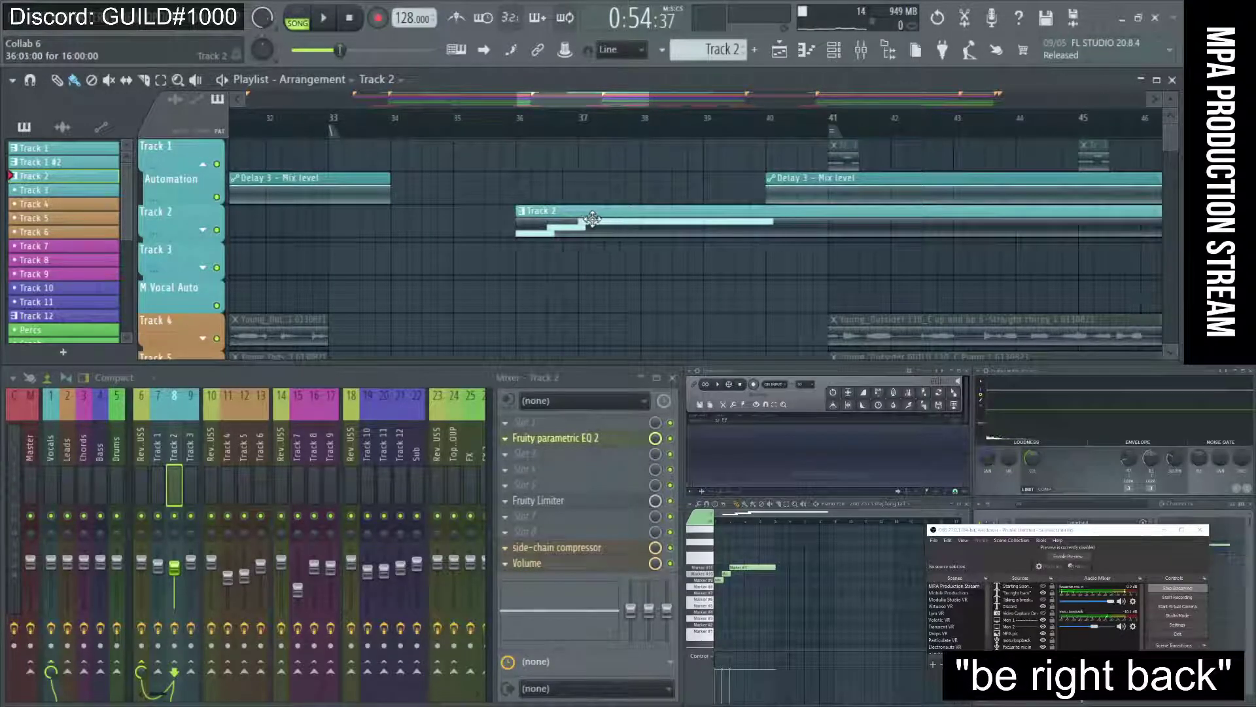
pyautogui.click(517, 128)
pyautogui.press('space')
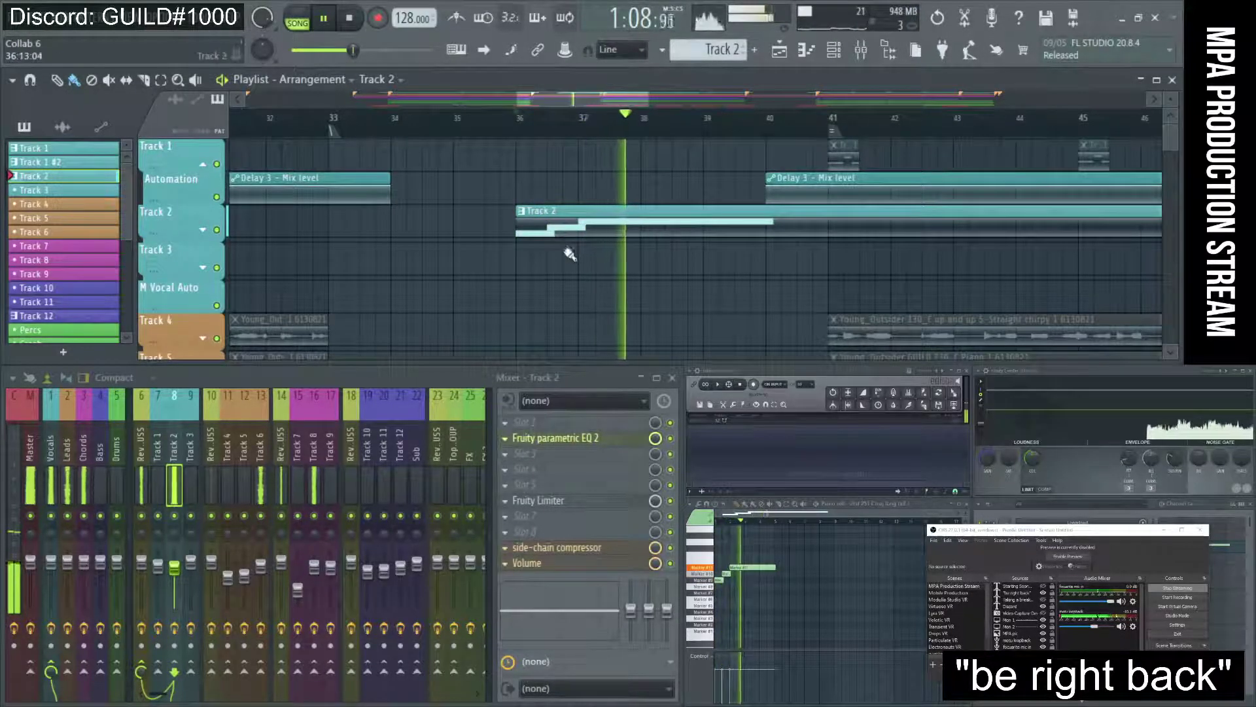
# Trim the Track 2 clip to five bars, place a copy at bar 60 and play the song from bar 57
pyautogui.scroll(5, 589, 250)
pyautogui.scroll(-3, 701, 266)
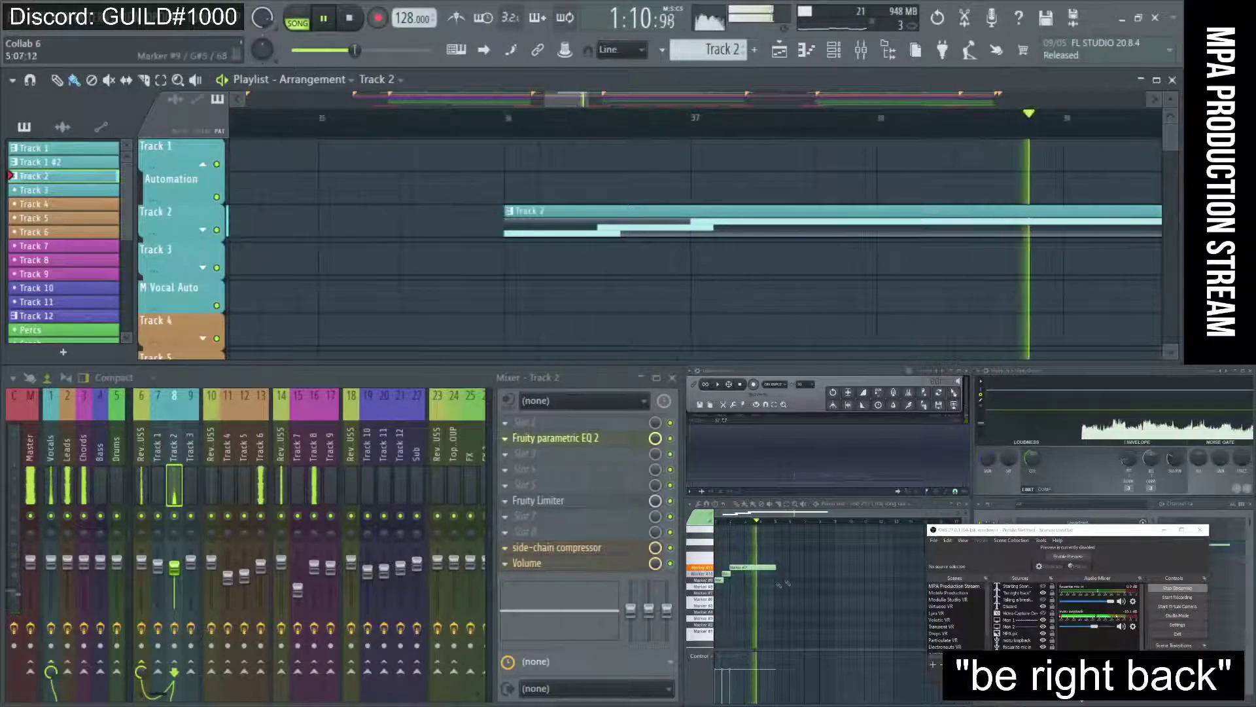
pyautogui.scroll(-10, 1014, 283)
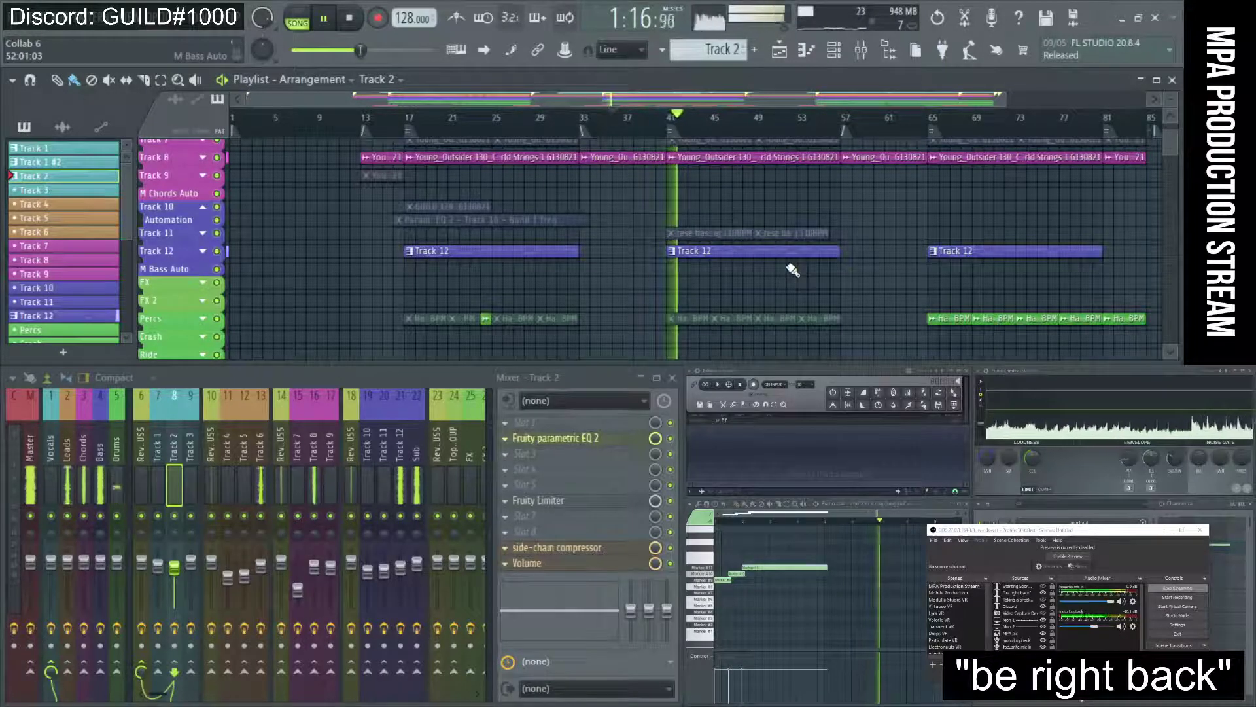
pyautogui.scroll(5, 753, 248)
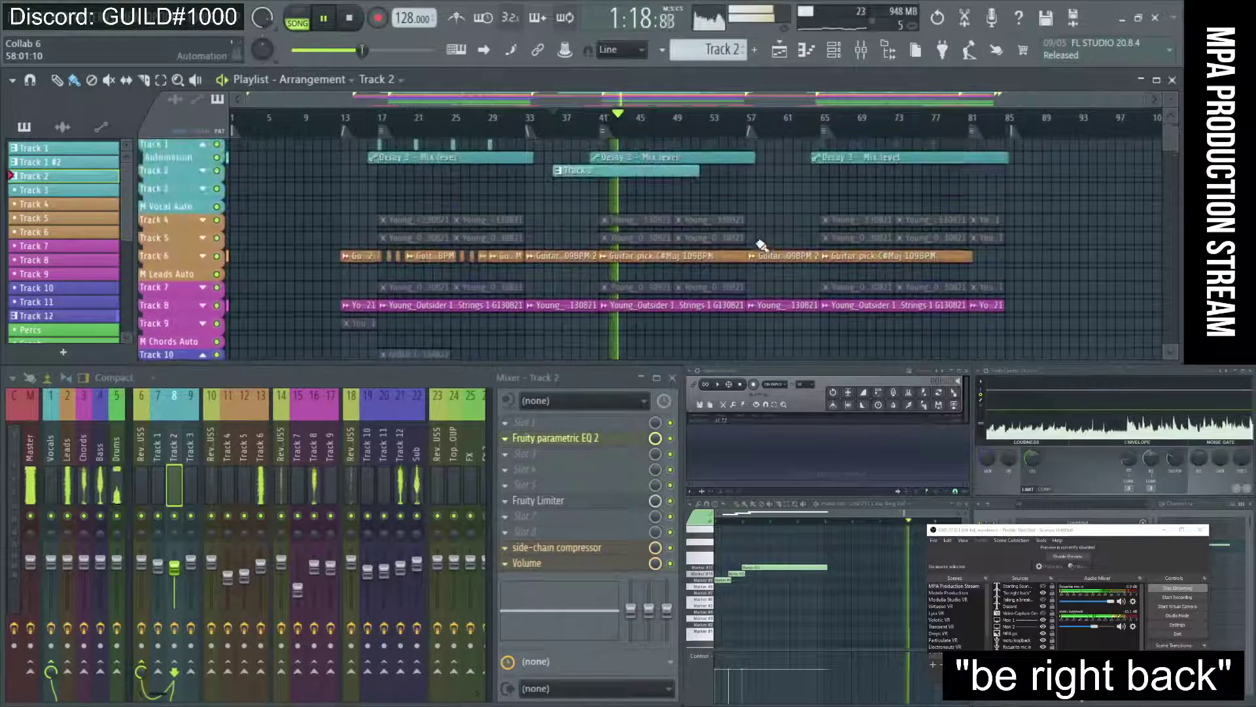
pyautogui.scroll(3, 708, 215)
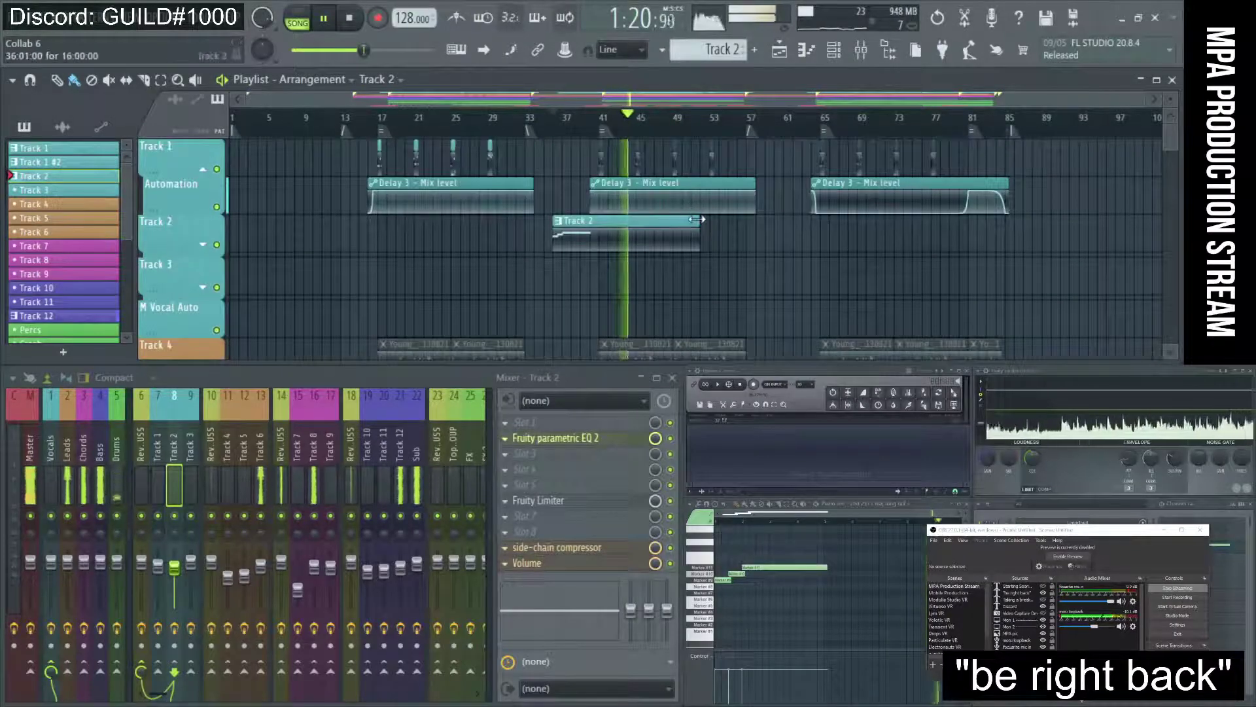
pyautogui.click(782, 224)
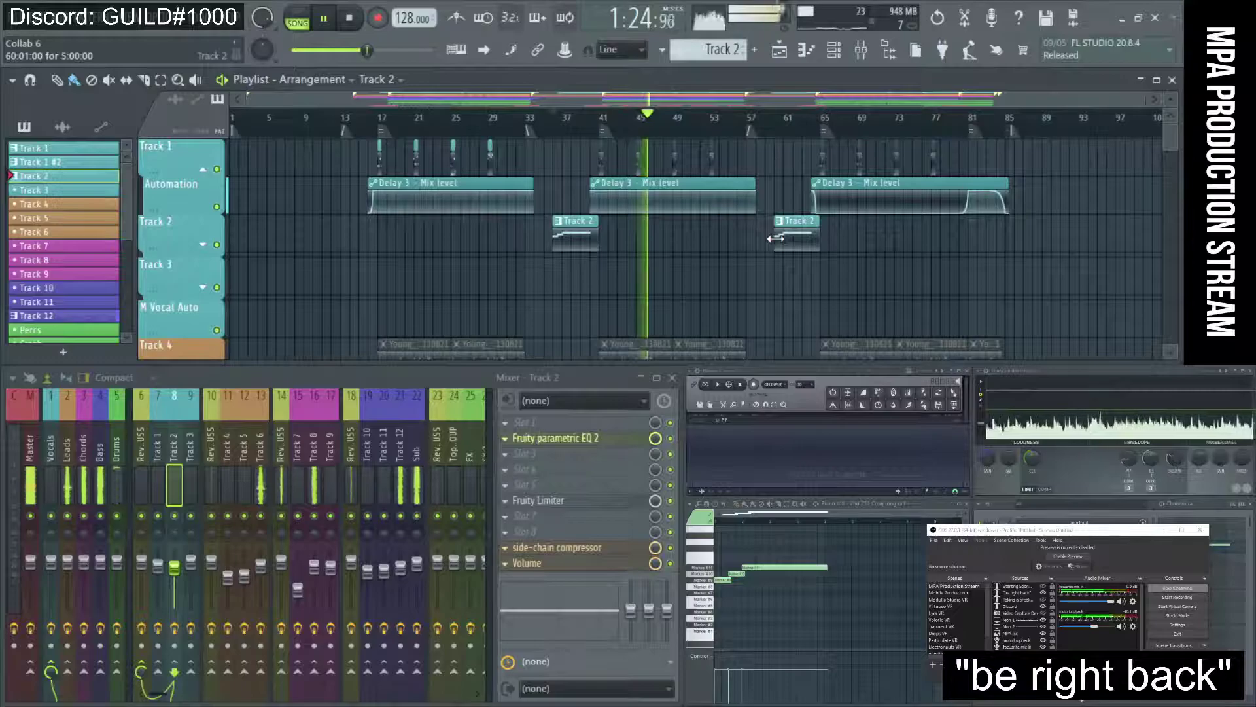
pyautogui.click(751, 125)
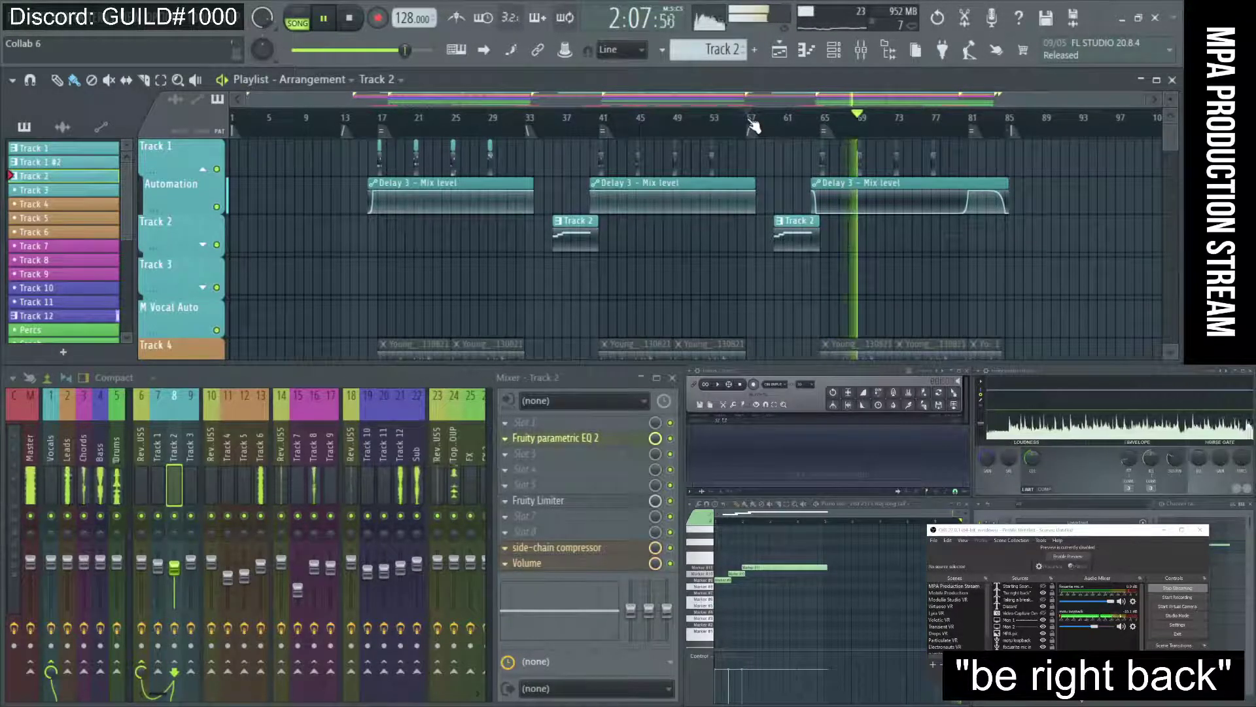
# Select the Track 6 mixer channel and play the song from bar 65
pyautogui.press('space')
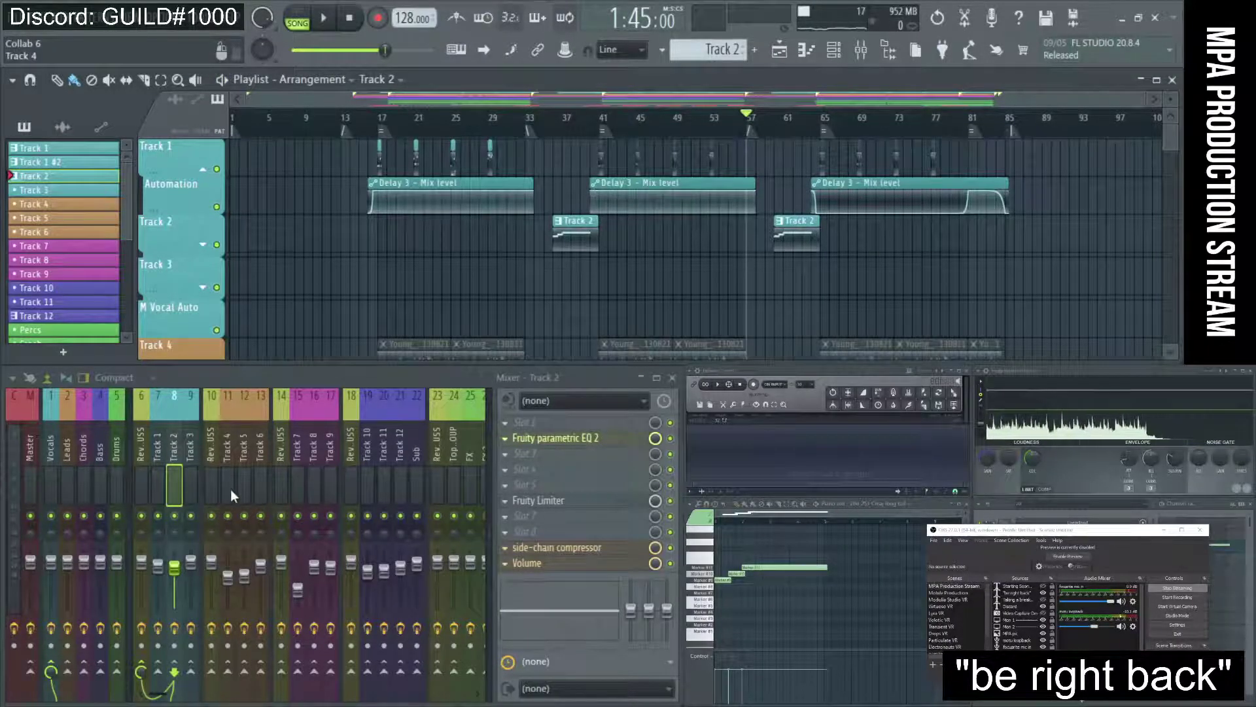
pyautogui.click(228, 515)
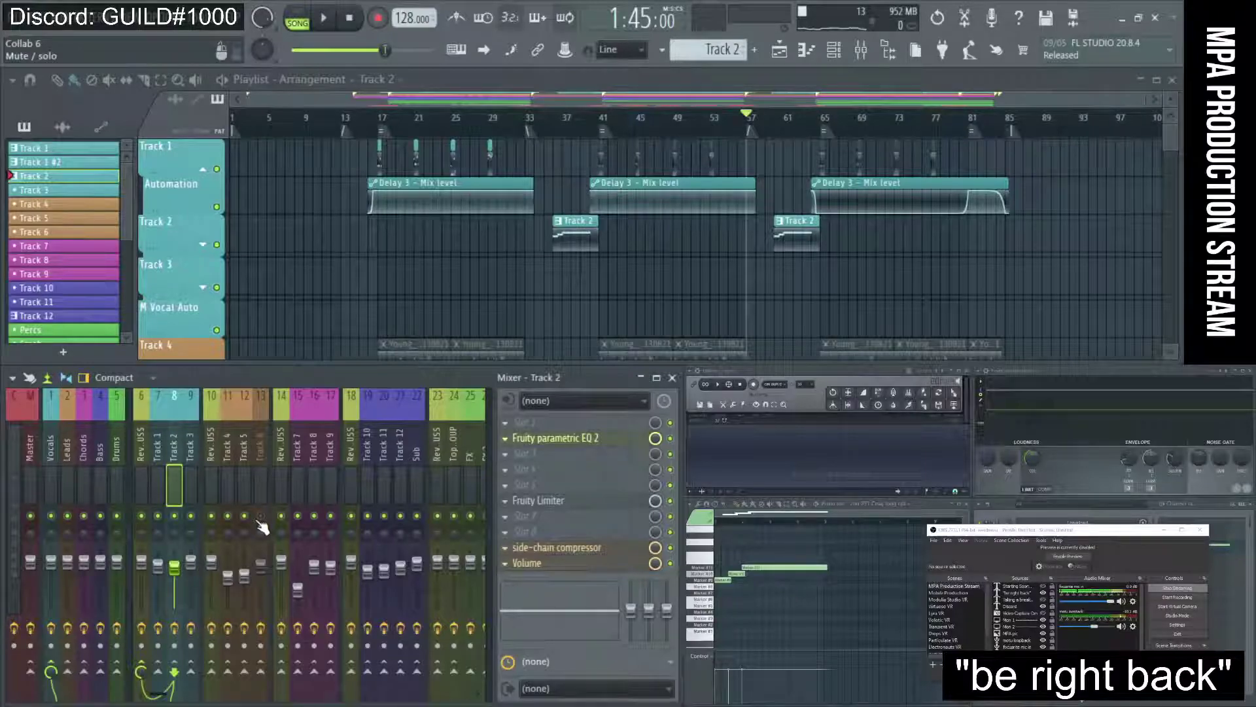
pyautogui.click(261, 565)
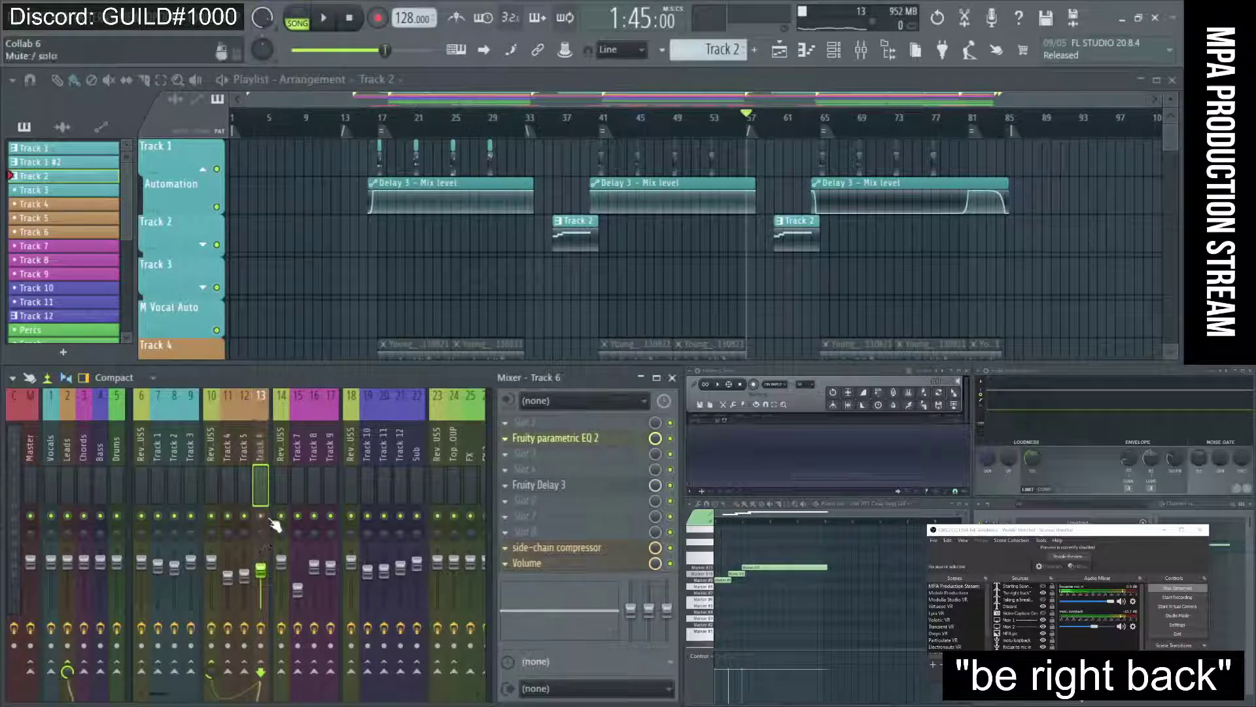
pyautogui.click(837, 133)
pyautogui.press('space')
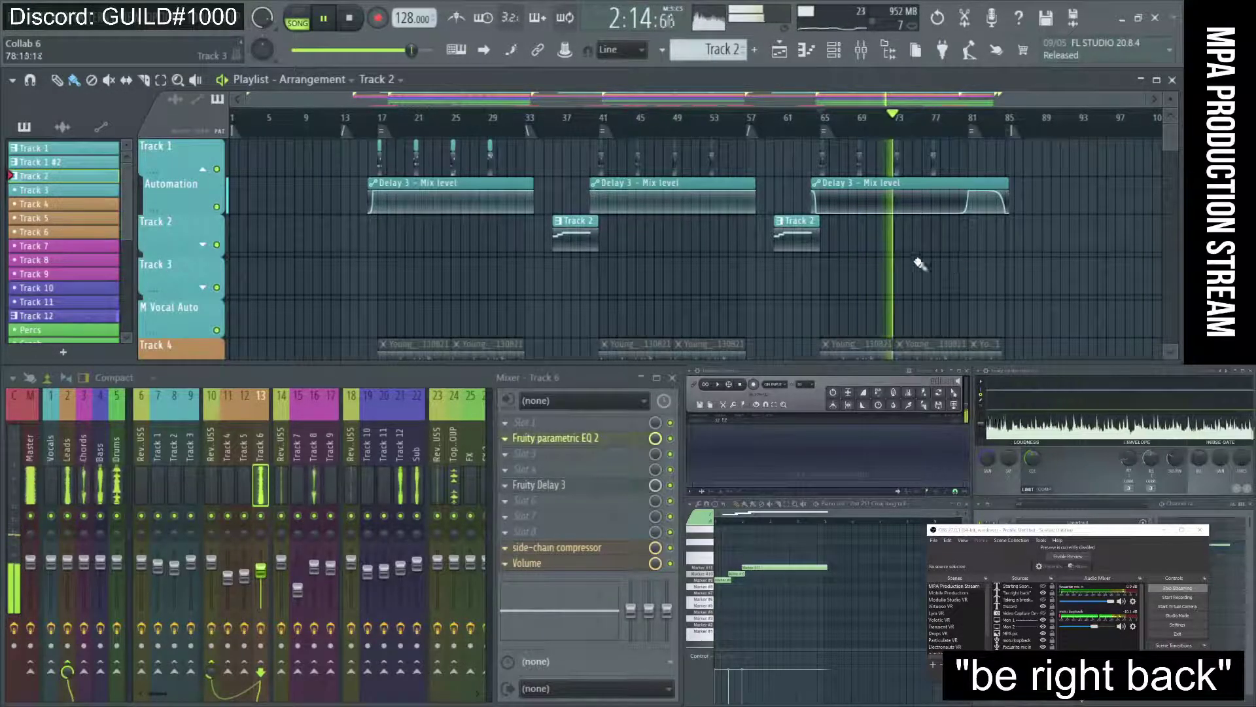
pyautogui.press('space')
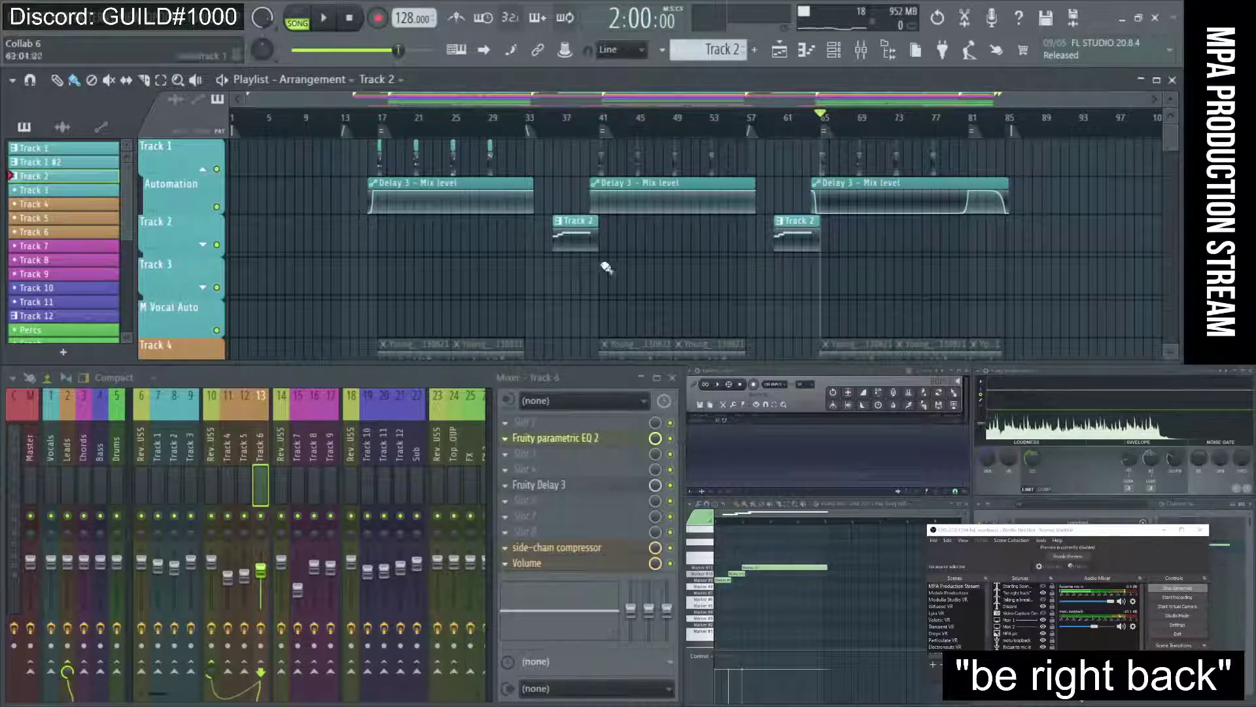
# Mute the Vocals, Leads, Chords and Bass buses in the mixer and play only the drums from bar 65
pyautogui.scroll(-6, 358, 451)
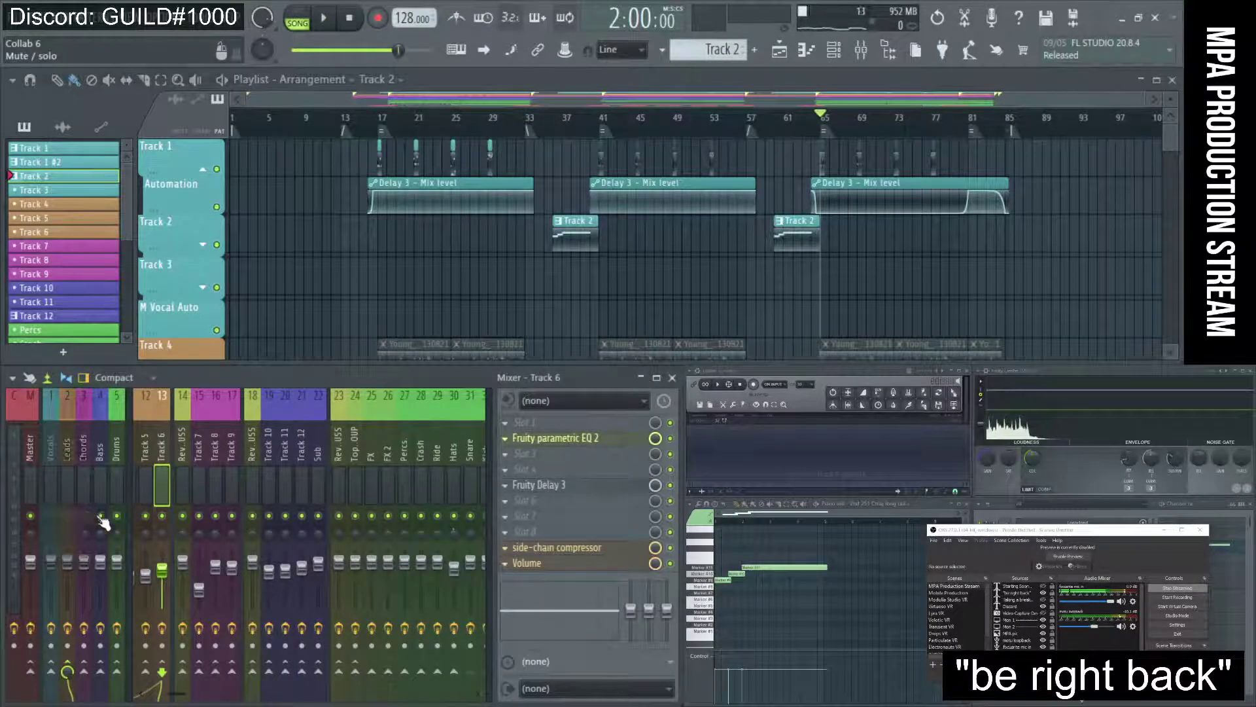
pyautogui.scroll(-11, 329, 437)
pyautogui.press('space')
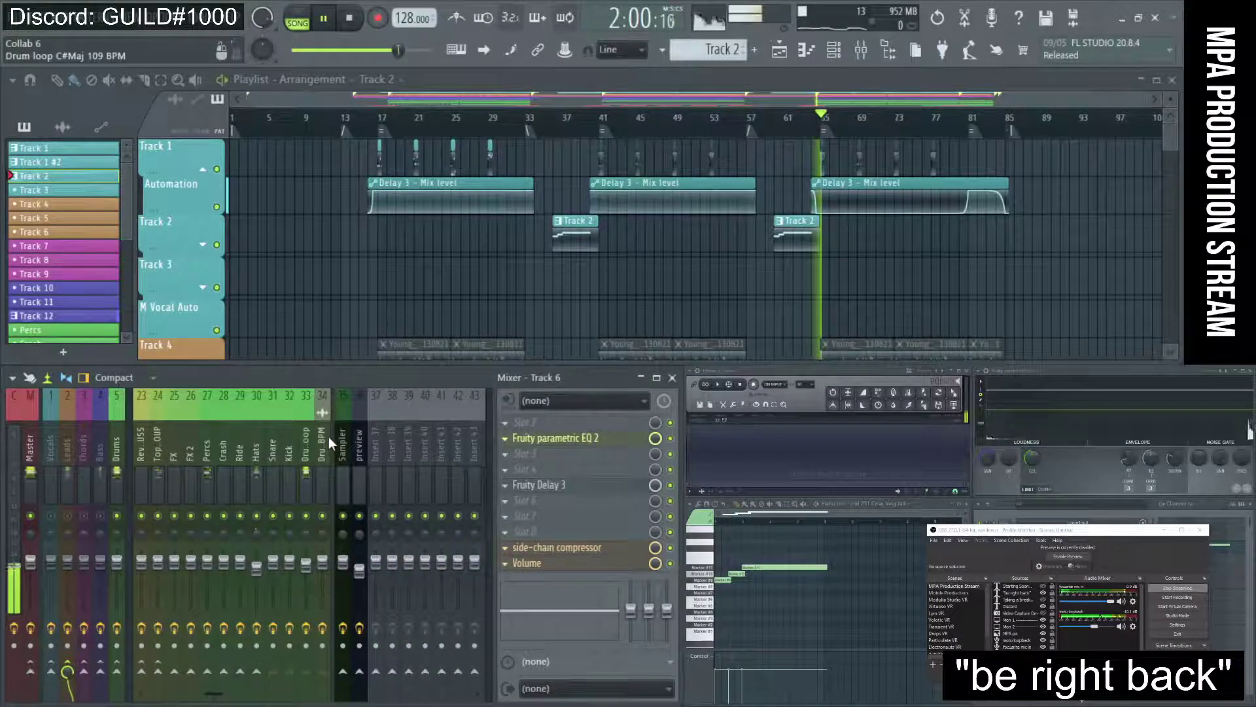
# Raise the gain of the Fruity Limiter on the Drum Loop channel to around 5.5 dB
pyautogui.click(304, 466)
pyautogui.click(563, 471)
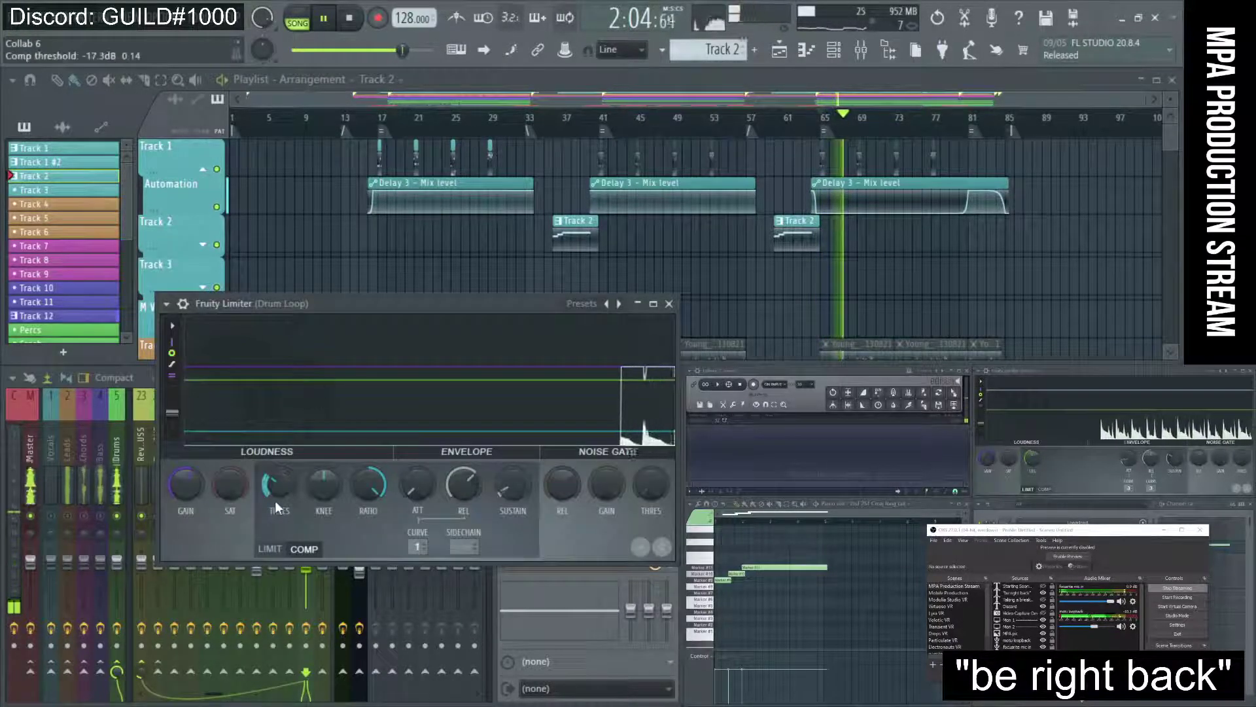
pyautogui.moveTo(185, 484)
pyautogui.mouseDown()
pyautogui.moveTo(186, 453)
pyautogui.moveTo(189, 489)
pyautogui.mouseUp()
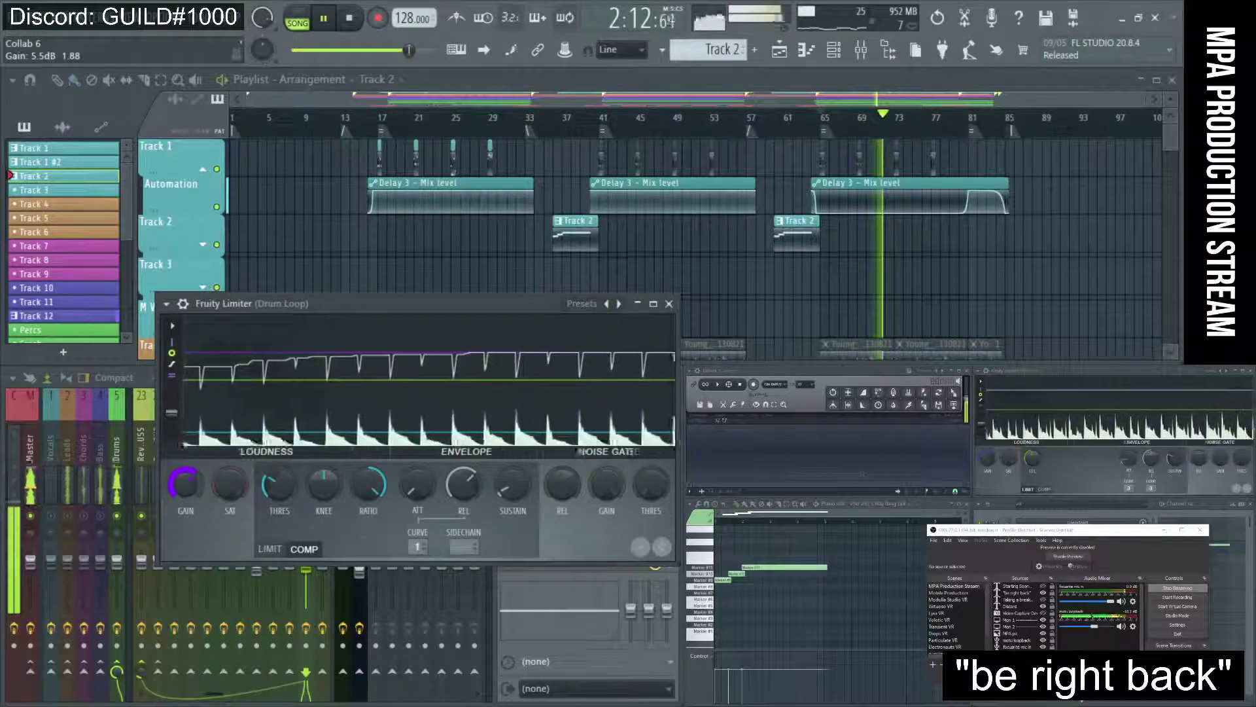
pyautogui.moveTo(189, 490); pyautogui.dragTo(198, 489)
pyautogui.click(668, 303)
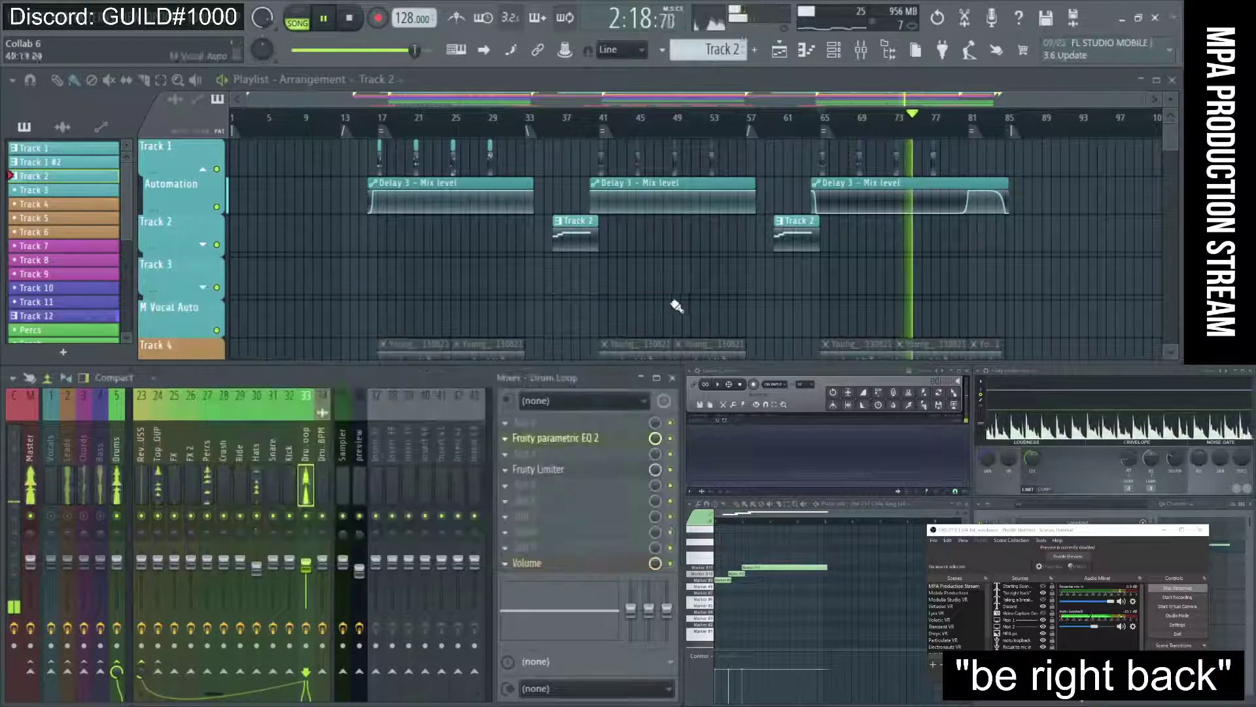
# Unmute the Bass bus and, during playback from bar 65, set the Track 12 mixer volume to 96% (-0.8 dB)
pyautogui.press('space')
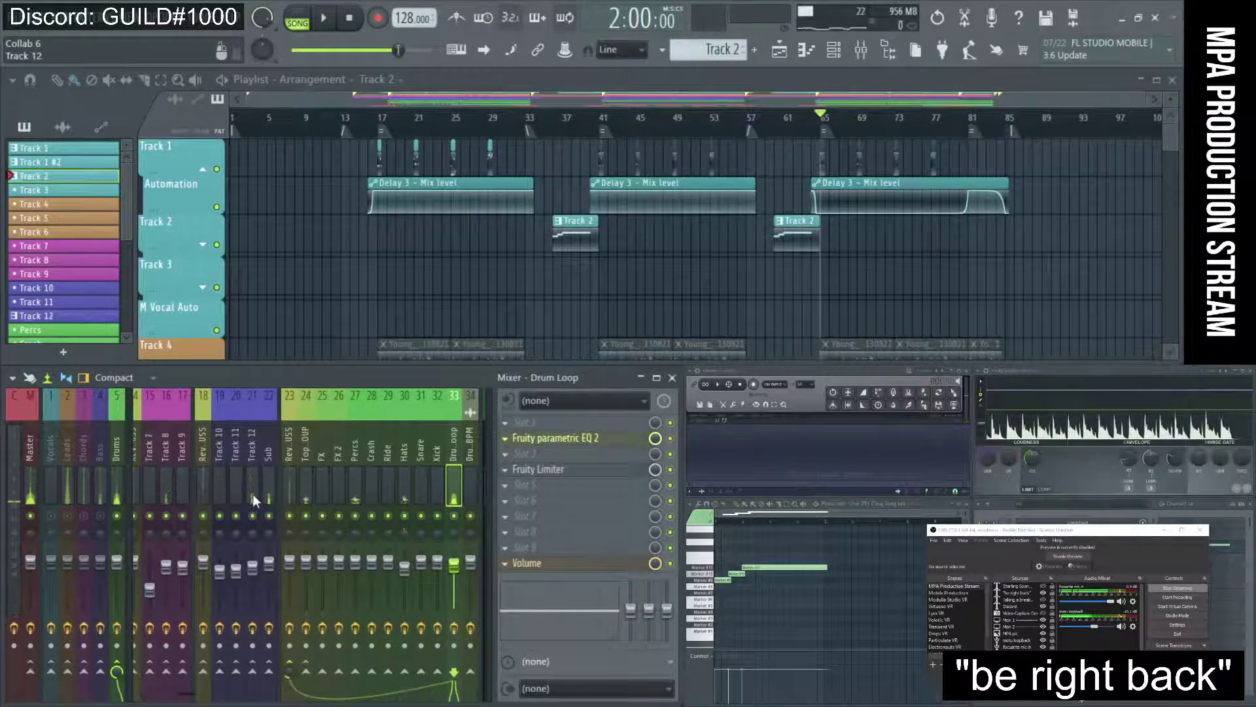
pyautogui.press('space')
pyautogui.click(251, 472)
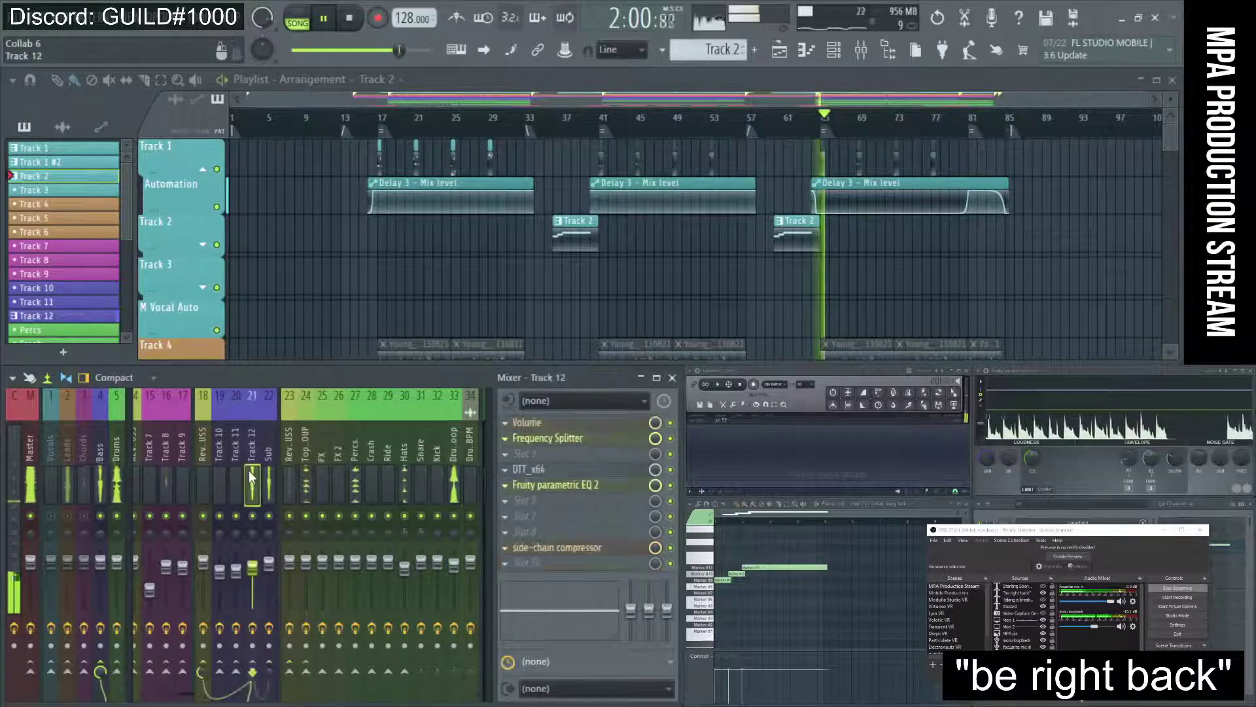
pyautogui.rightClick(248, 437)
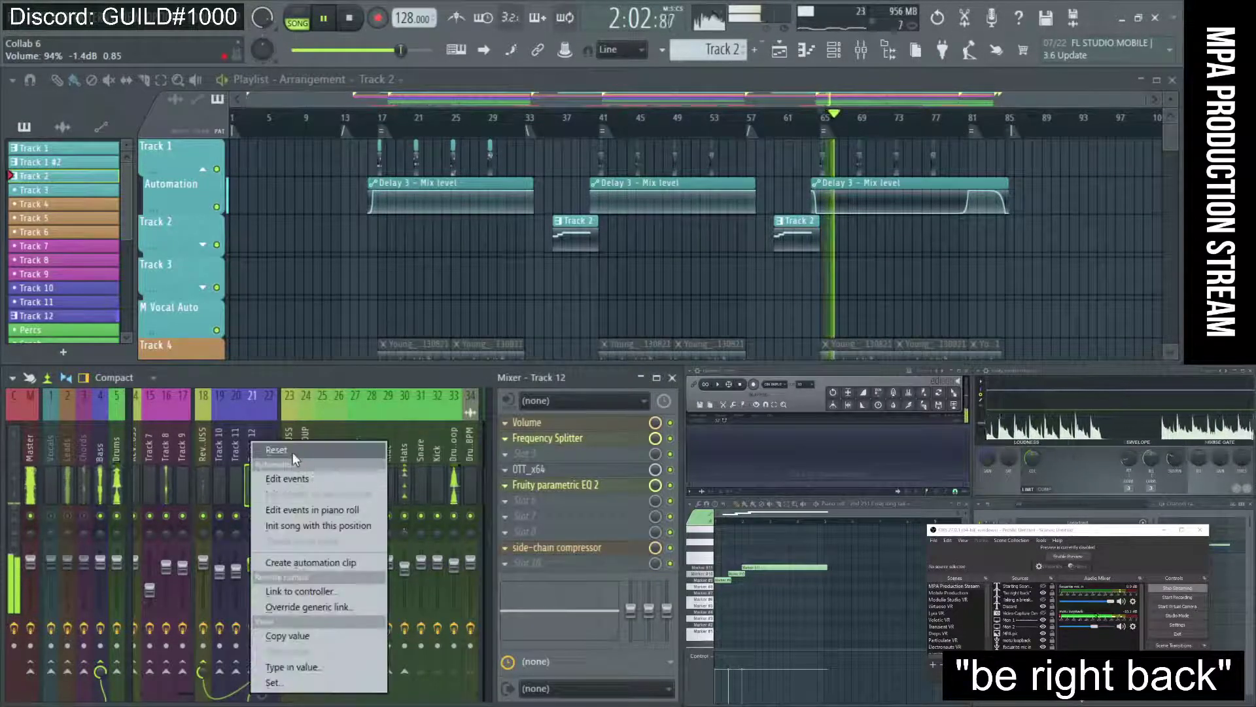
pyautogui.click(271, 448)
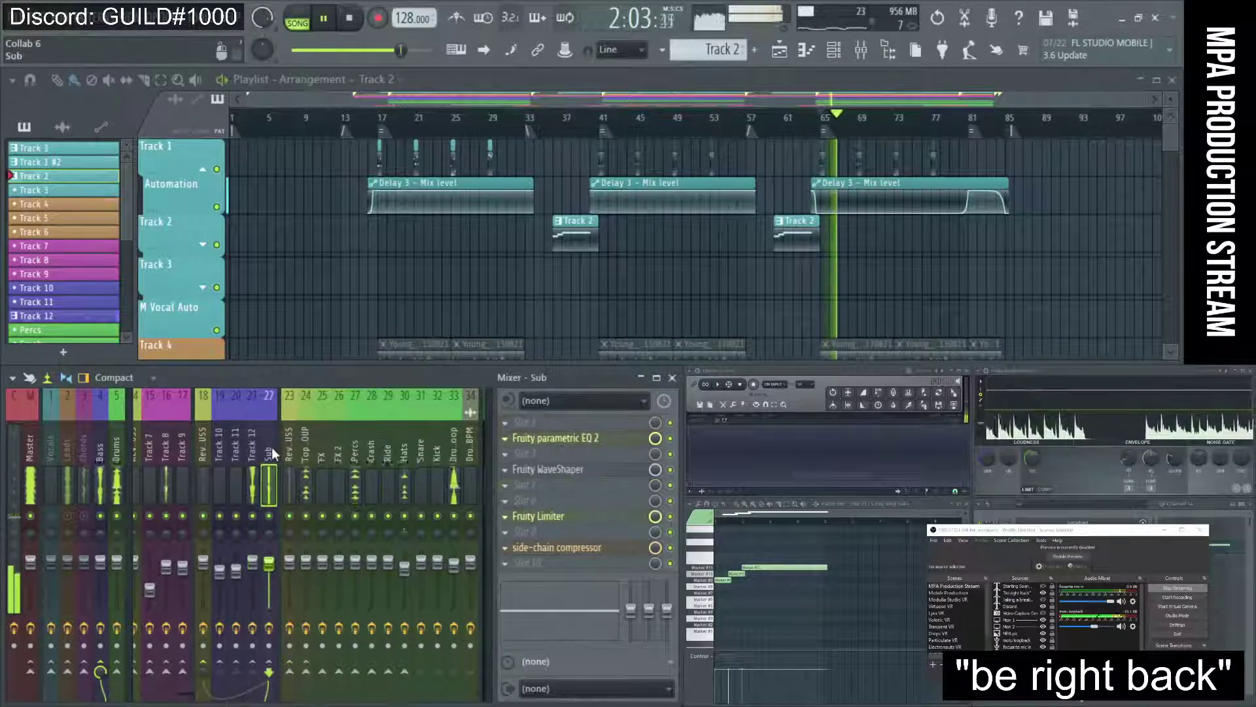
pyautogui.click(254, 563)
pyautogui.scroll(-2, 261, 567)
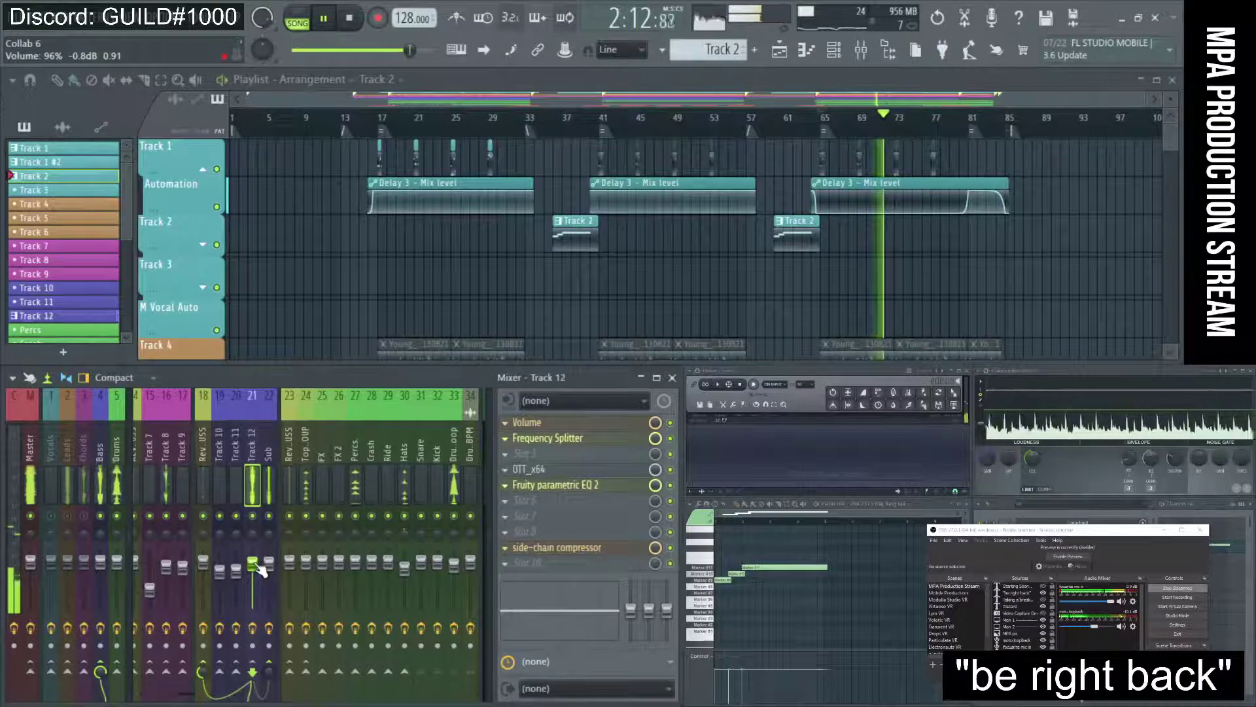
# Replay the drums and bass from bar 65 to judge the Track 12 level
pyautogui.press('space')
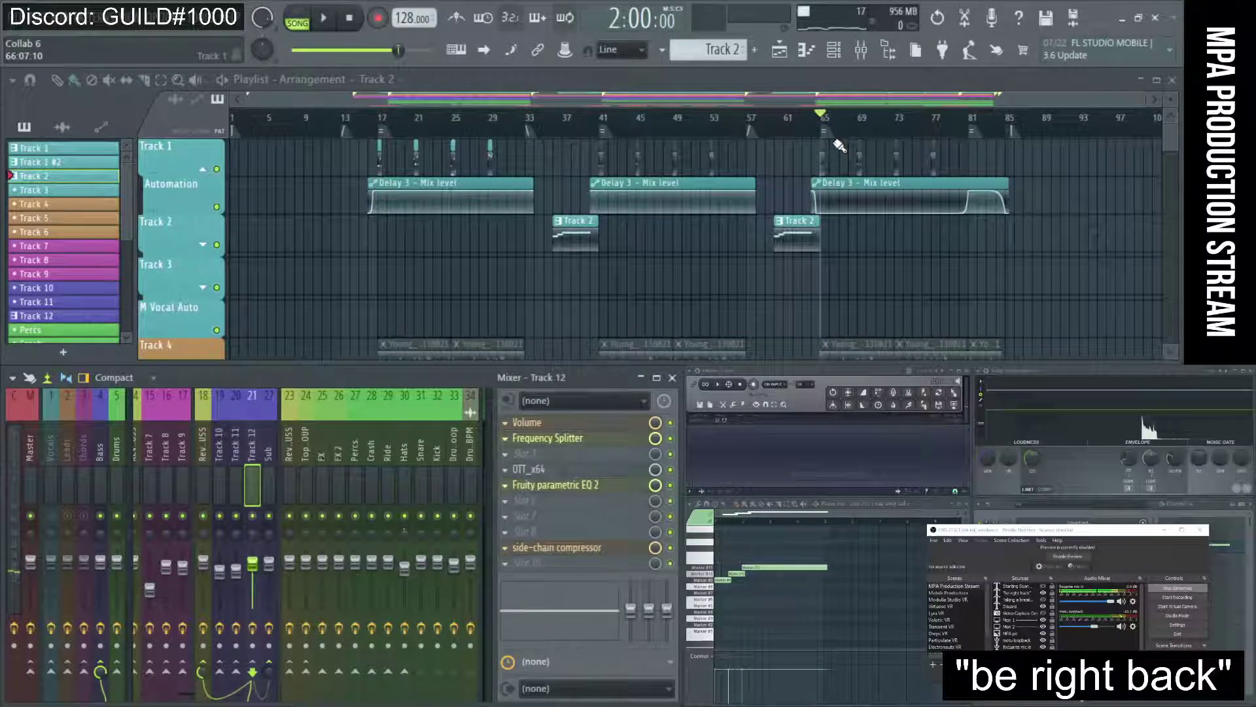
pyautogui.press('space')
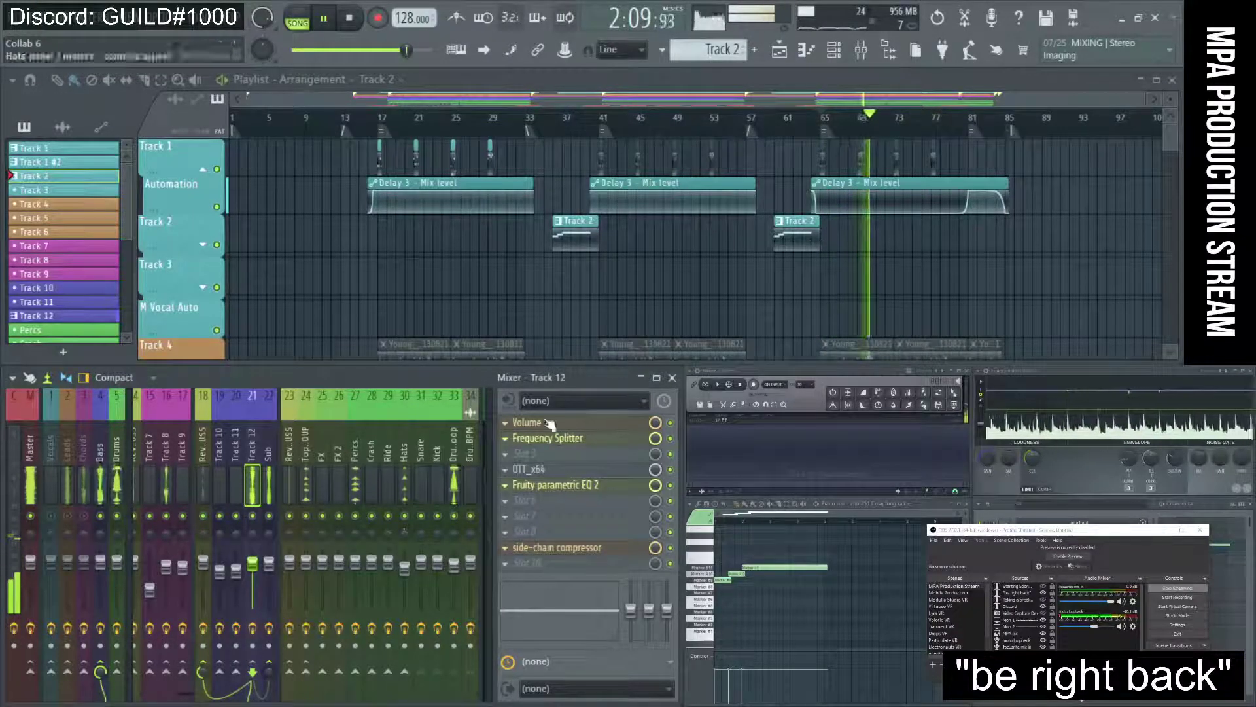
pyautogui.press('space')
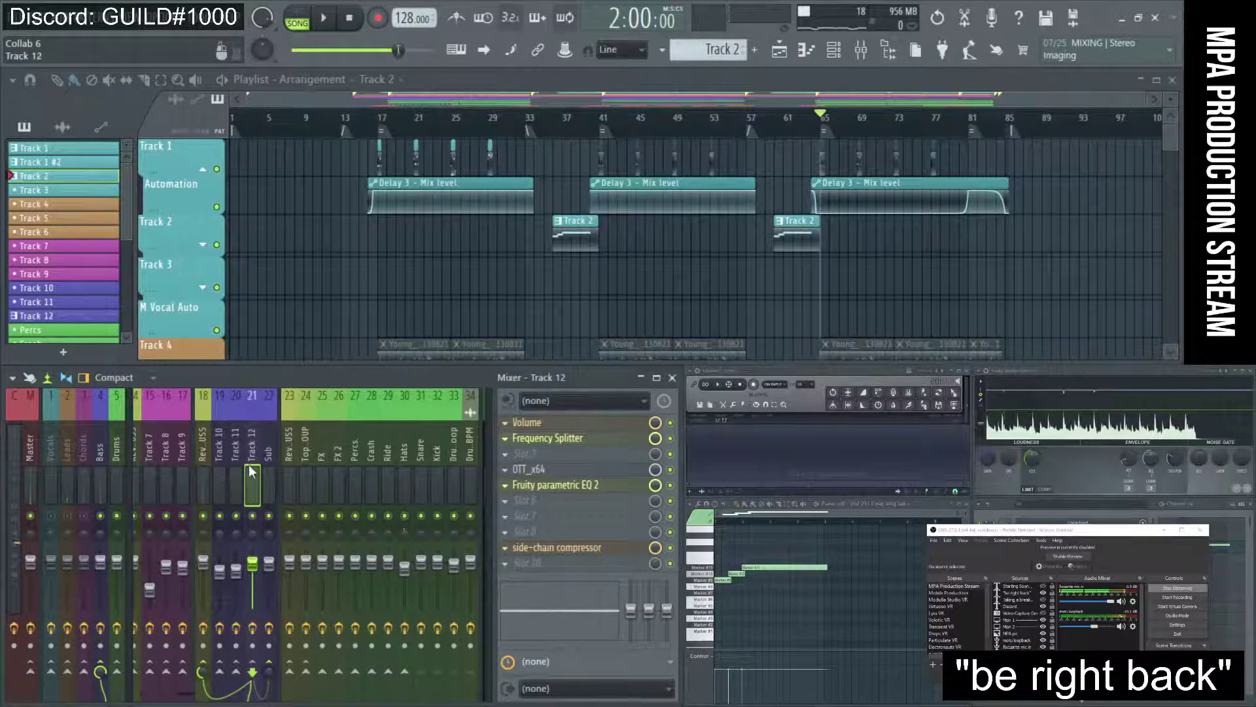
# Unmute and select the Chords bus in the mixer, playing it with the drums and bass from bar 65
pyautogui.hscroll(-4, 249, 468)
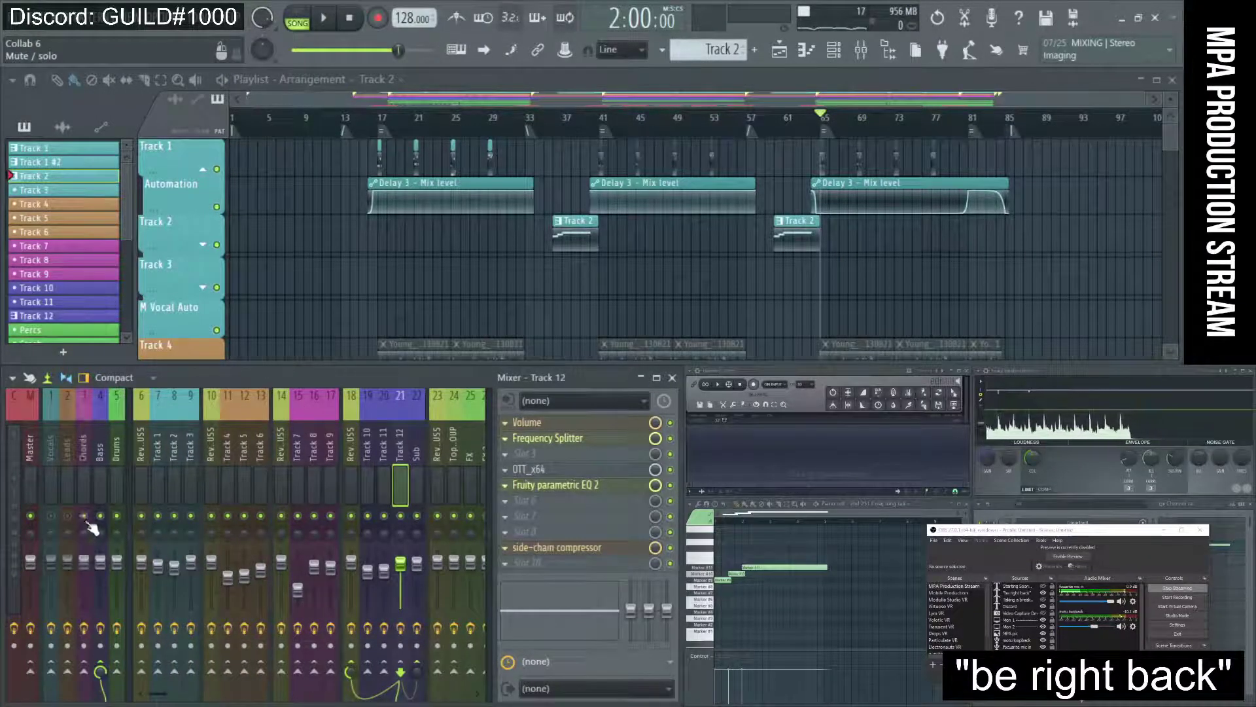
pyautogui.click(82, 450)
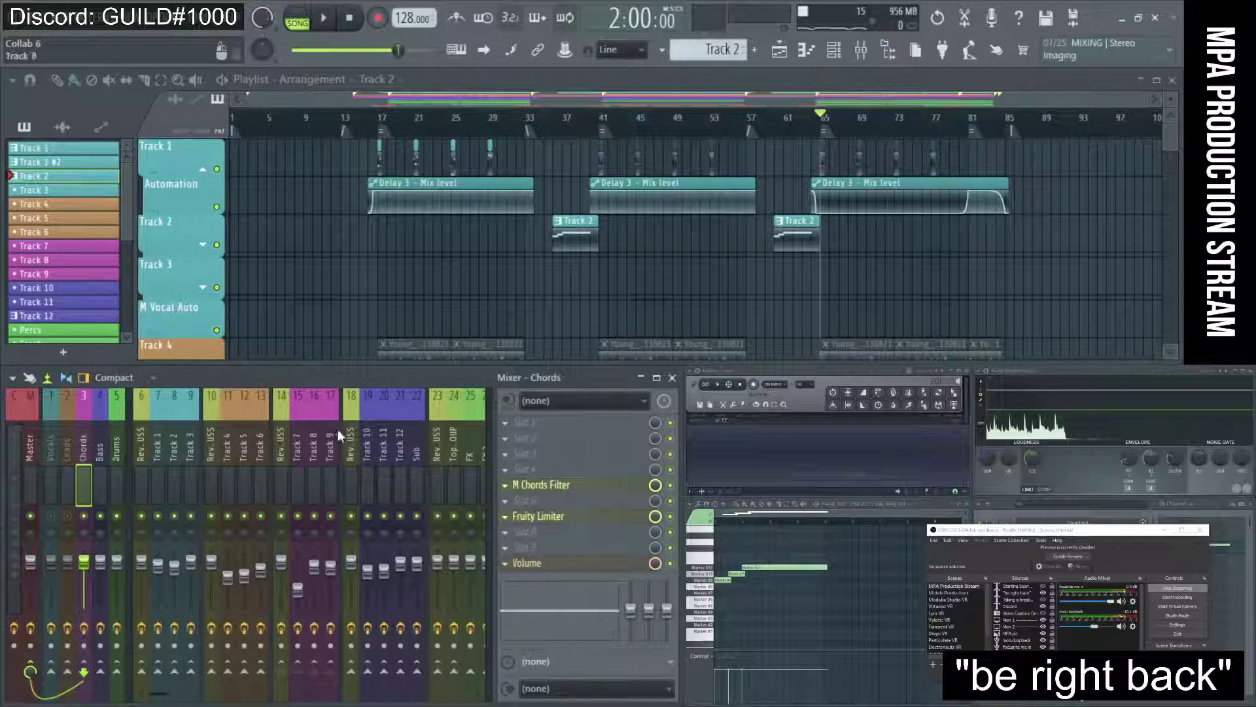
pyautogui.press('space')
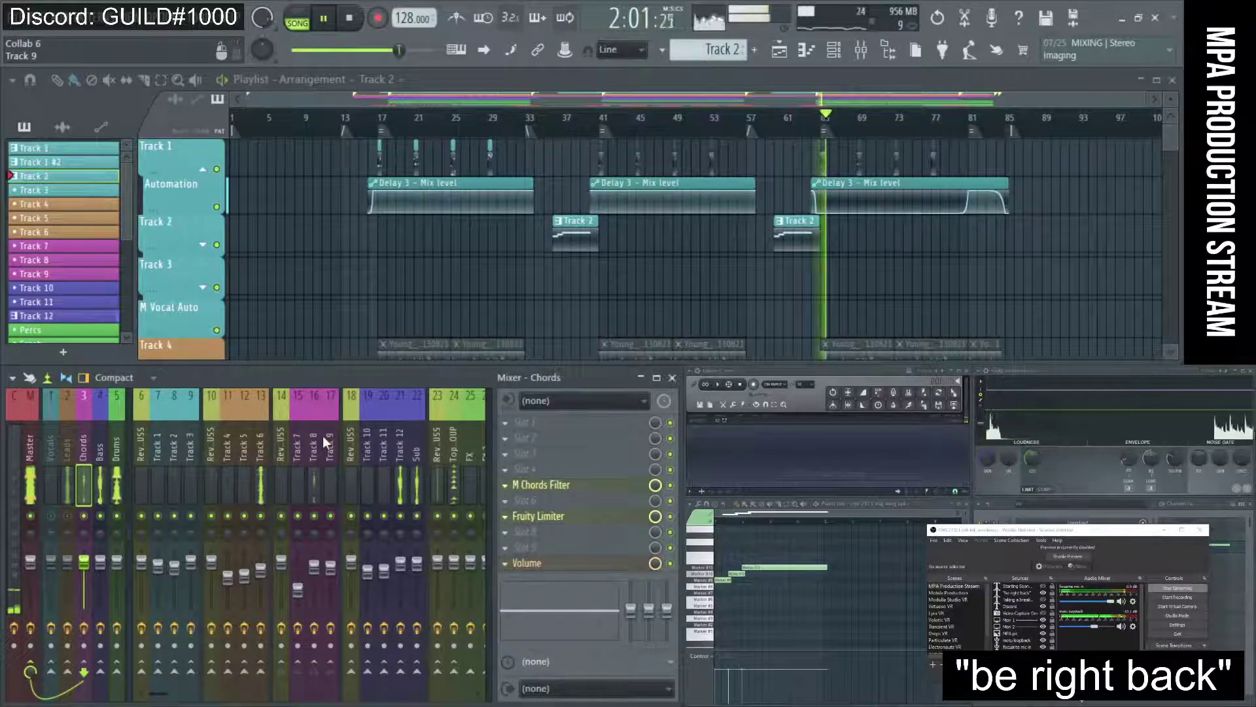
pyautogui.press('space')
pyautogui.press('space')
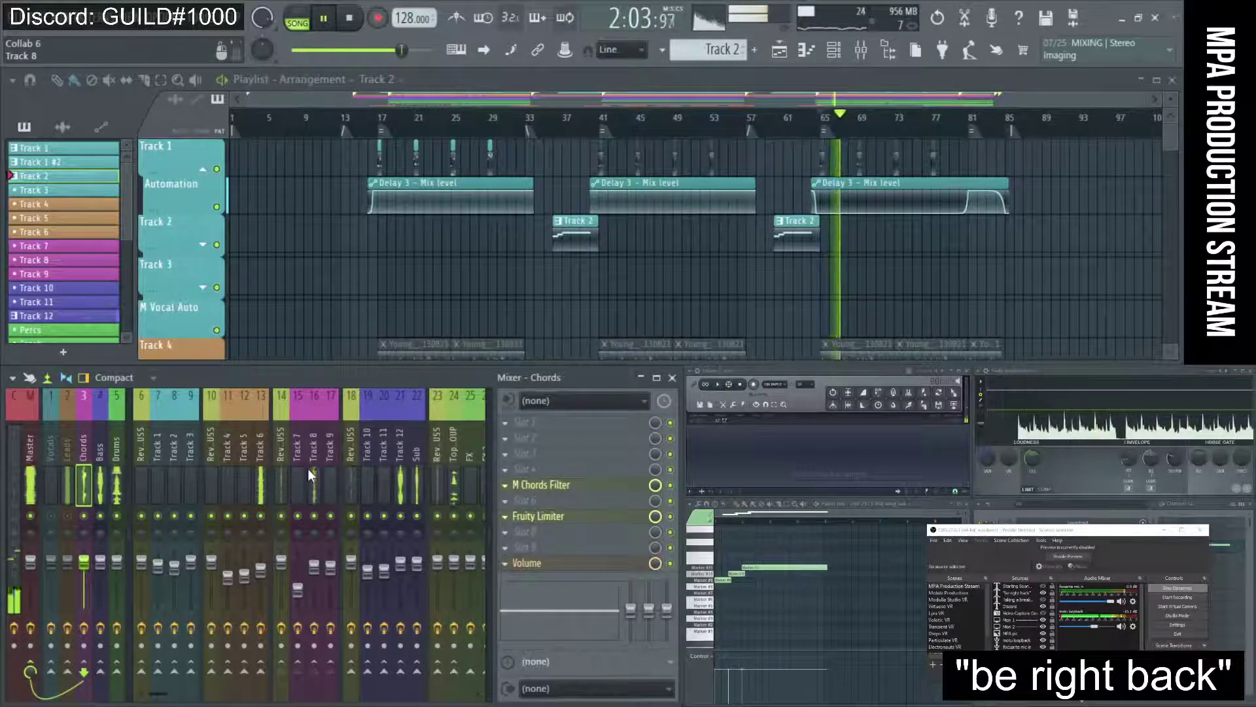
# Set the Track 8 mixer volume to 92% (-1.8 dB) and stop playback
pyautogui.click(314, 467)
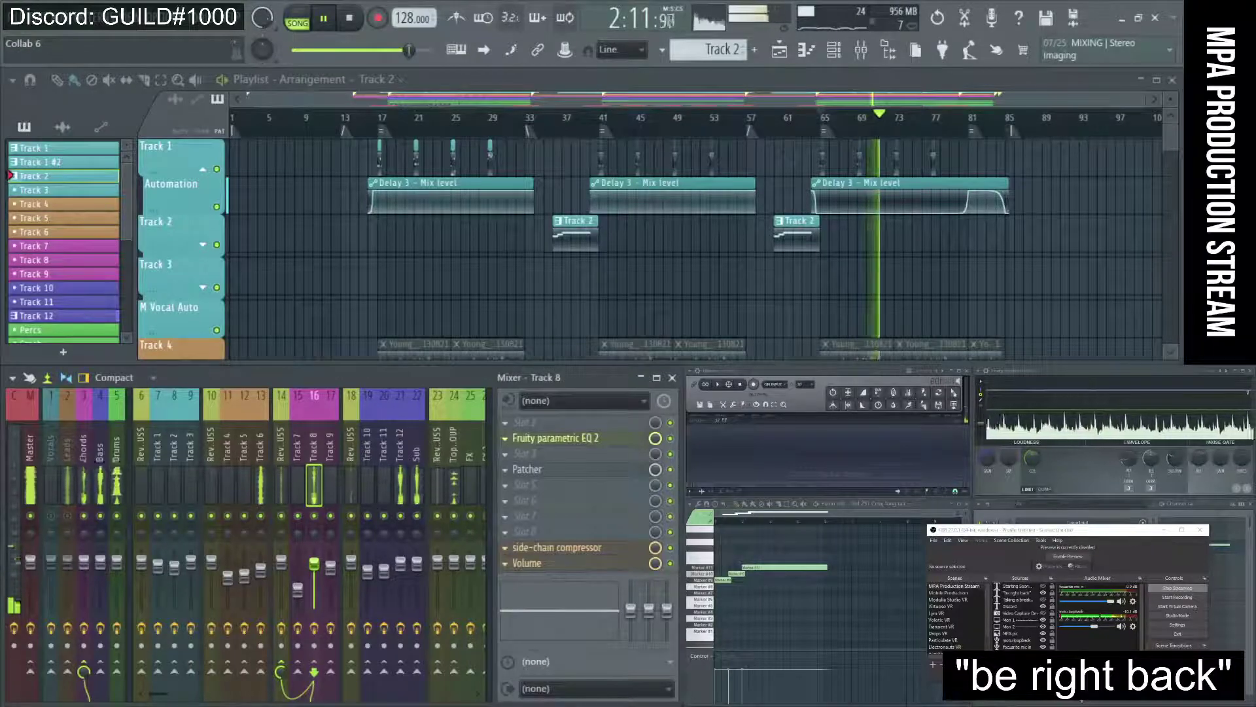
pyautogui.moveTo(323, 571); pyautogui.dragTo(323, 575)
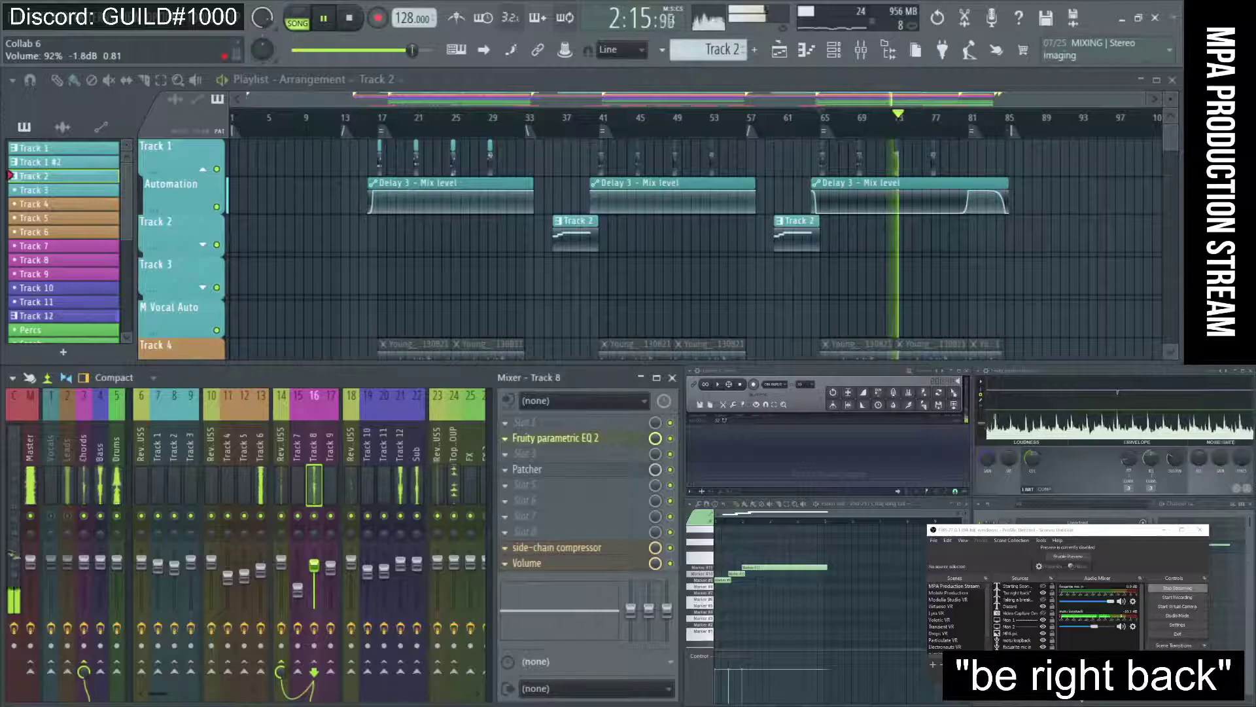
pyautogui.press('space')
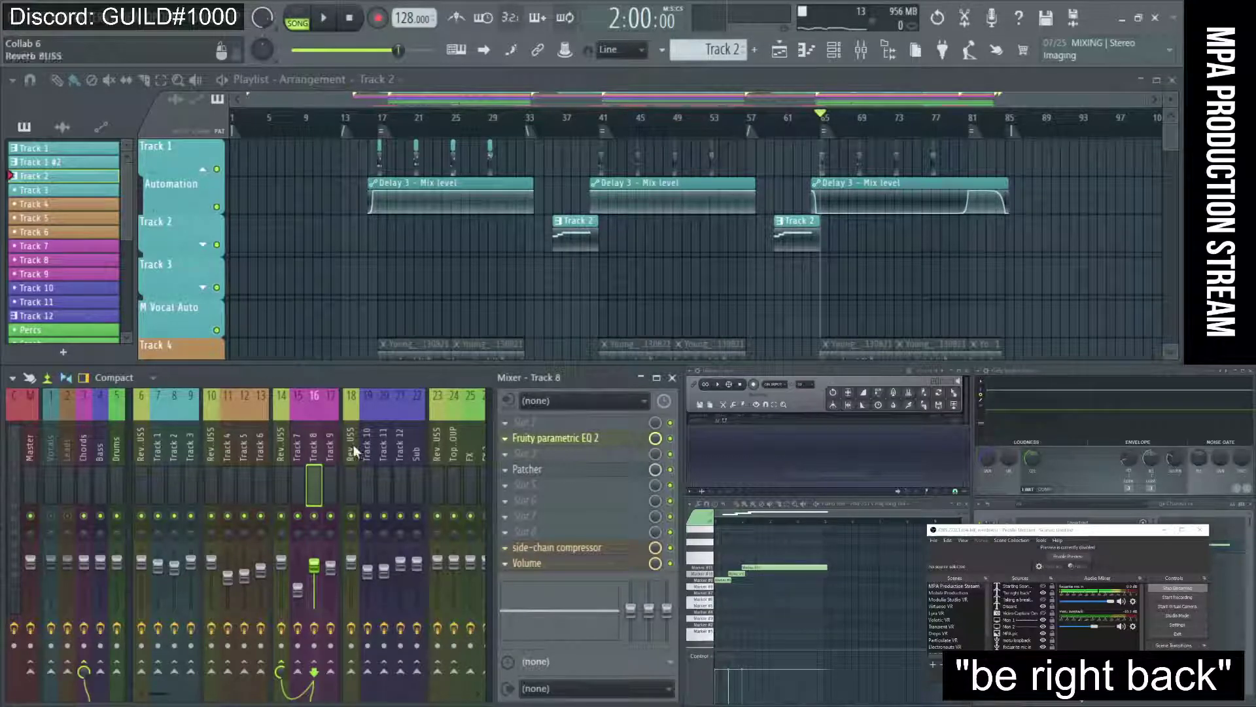
# Select the Track 9 mixer channel and move the playback position to bar 41
pyautogui.click(333, 453)
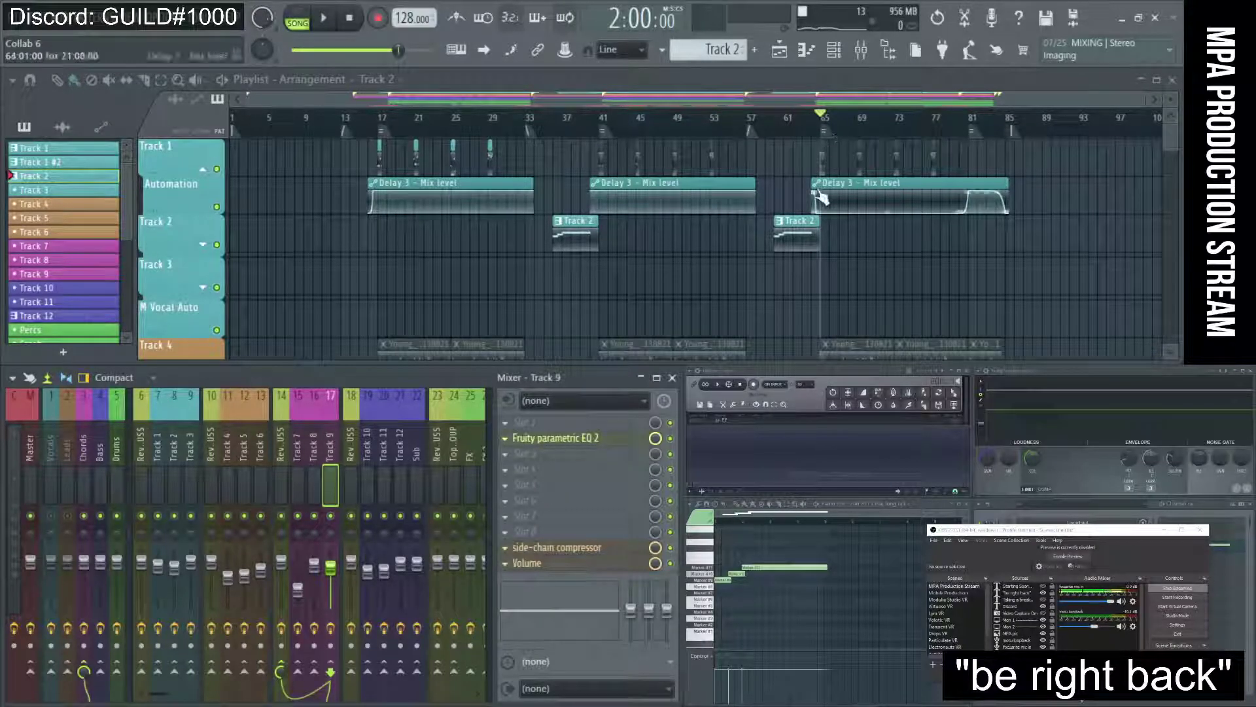
pyautogui.scroll(-8, 668, 213)
pyautogui.scroll(5, 793, 216)
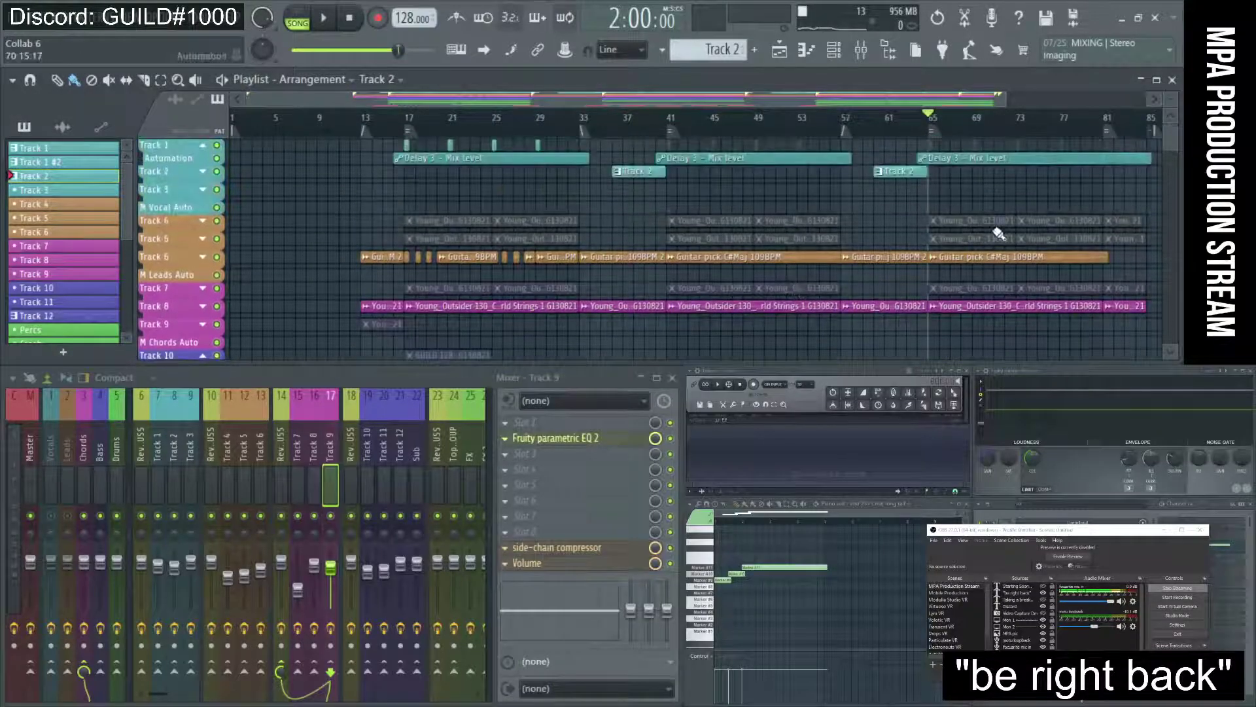
pyautogui.scroll(4, 1000, 233)
pyautogui.scroll(3, 999, 234)
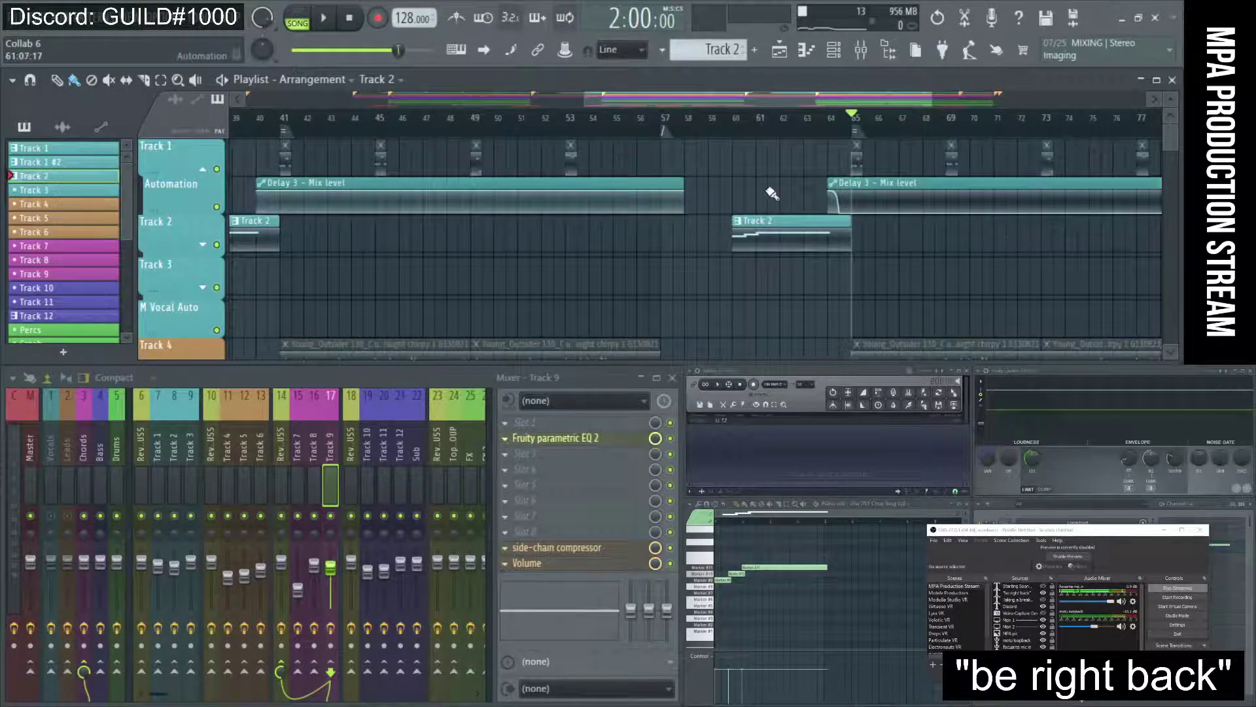
pyautogui.scroll(-3, 772, 193)
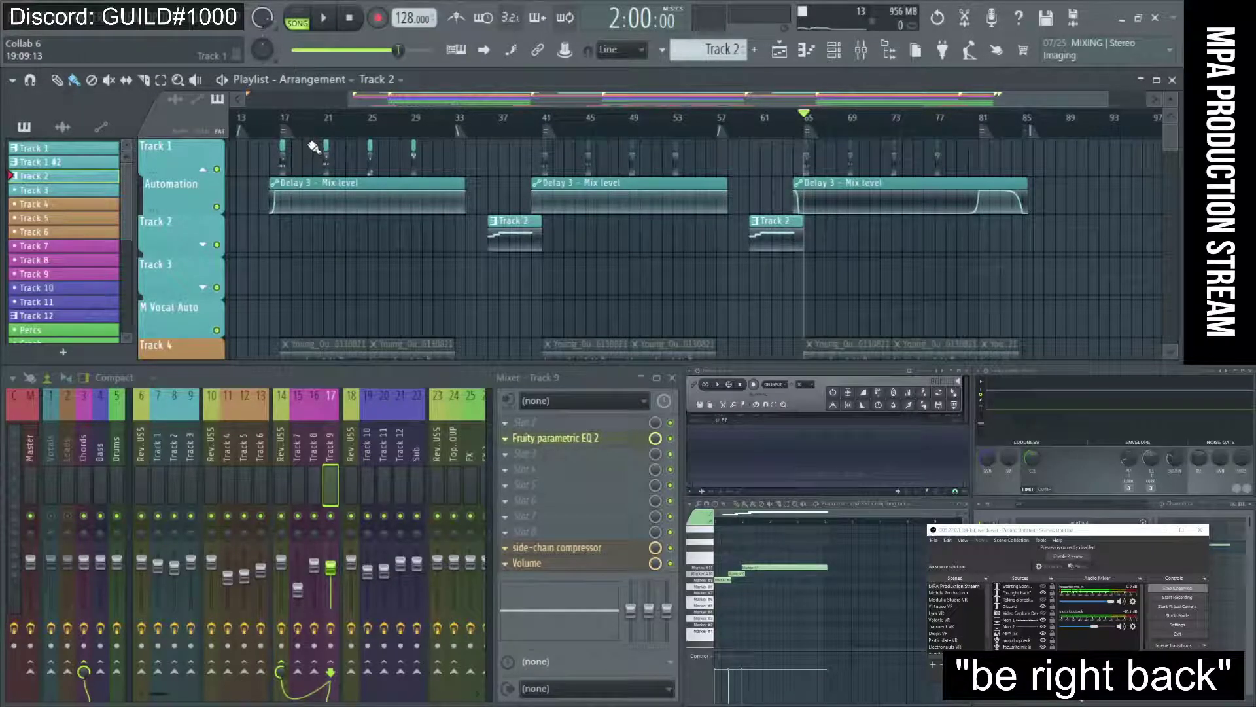
pyautogui.click(554, 133)
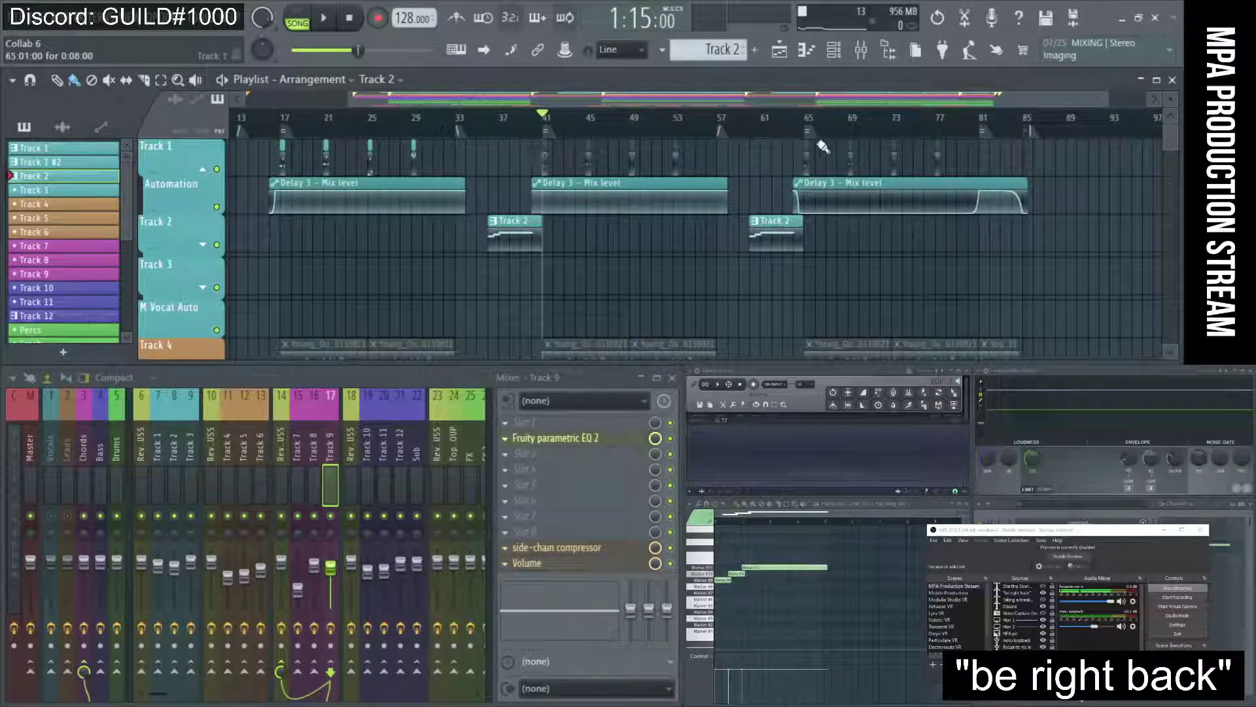
# Select the Track 8 channel, mute the Chords bus and play the drums and bass from bar 41
pyautogui.click(315, 473)
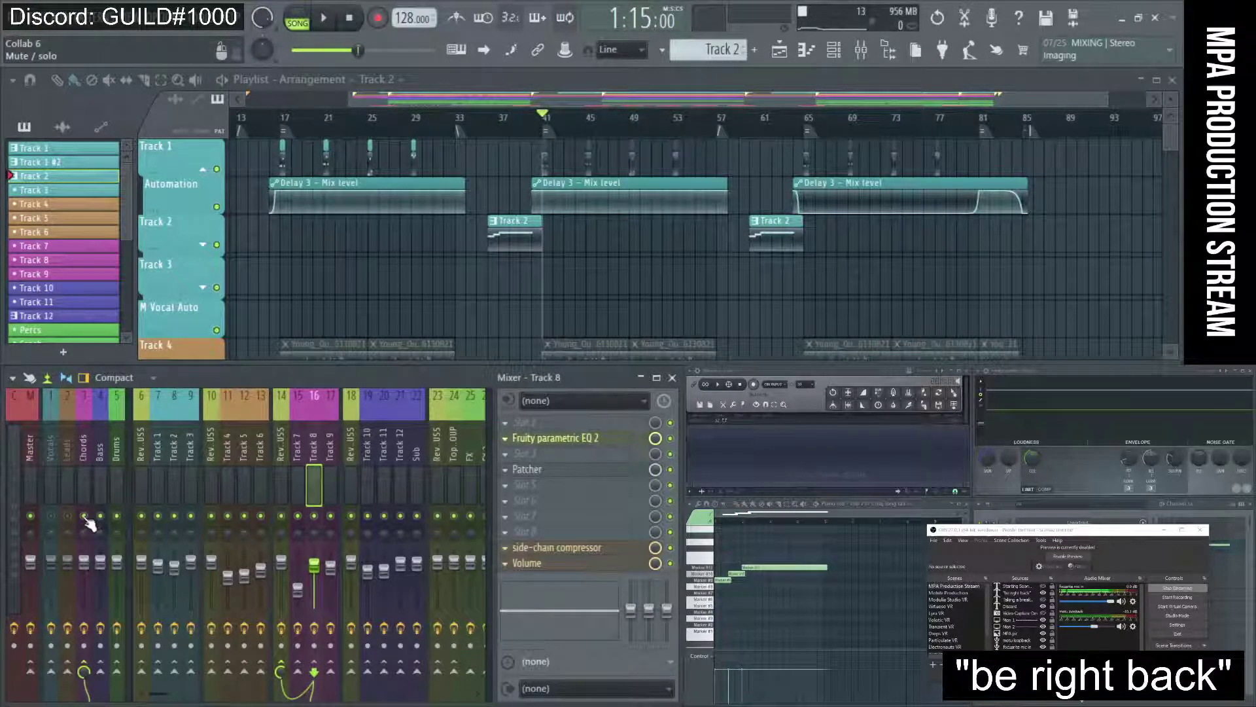
pyautogui.press('space')
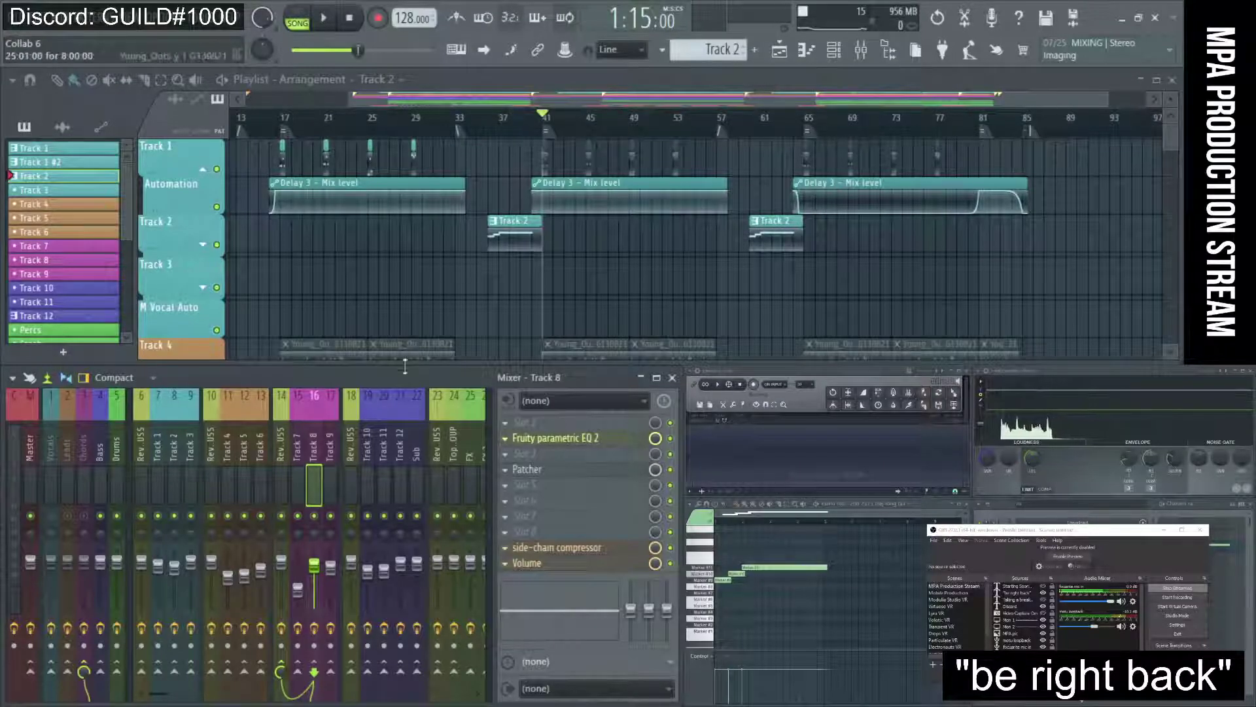
pyautogui.press('space')
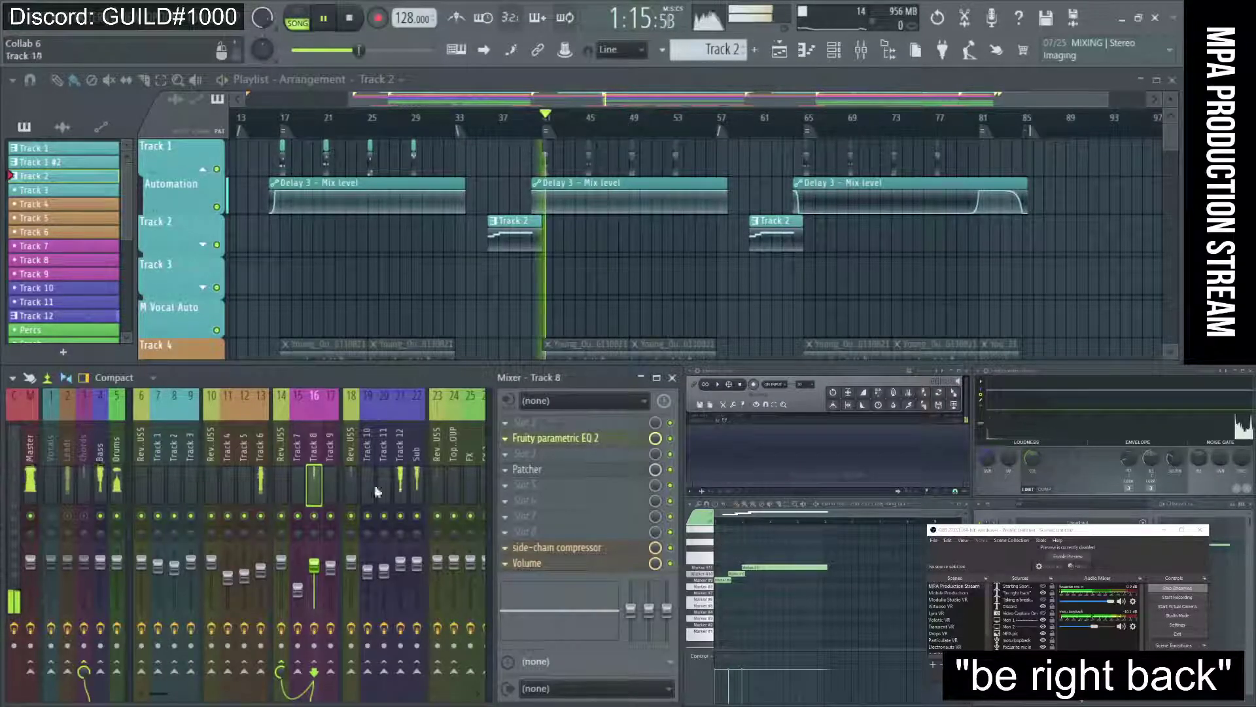
pyautogui.press('space')
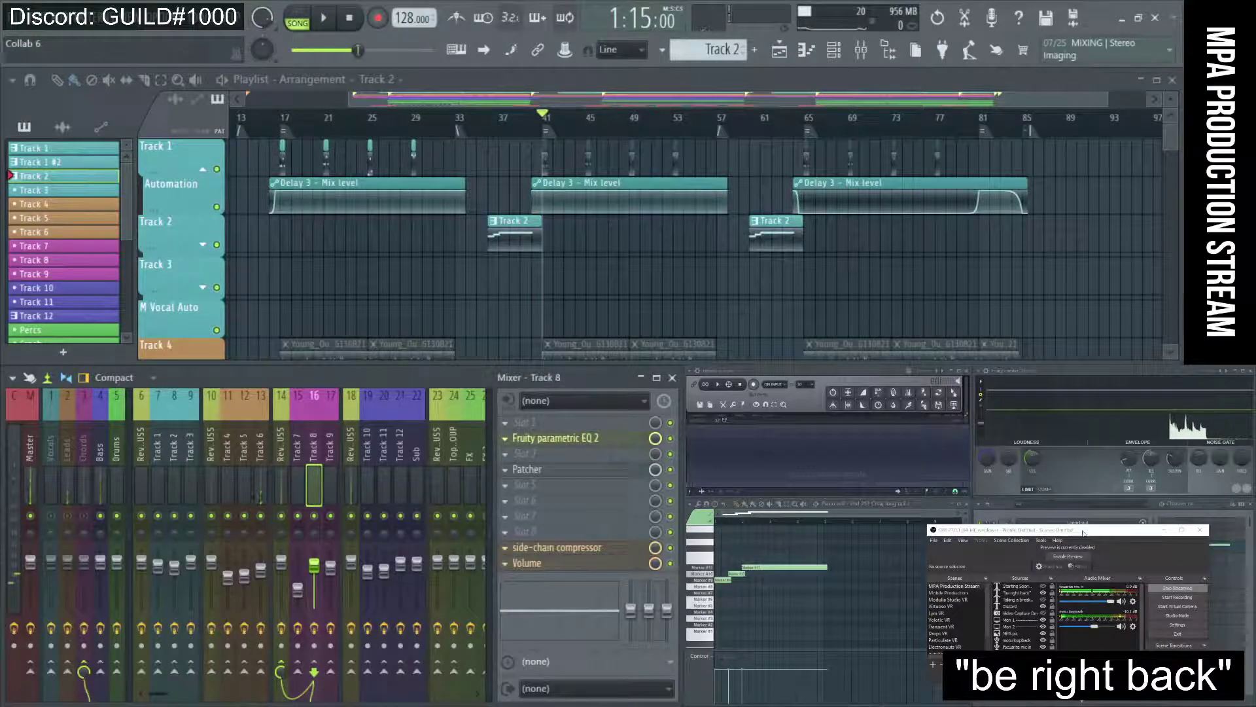
# Open the SPAN analyzer from the Current mixer channel and move the OBS window clear of it
pyautogui.click(31, 484)
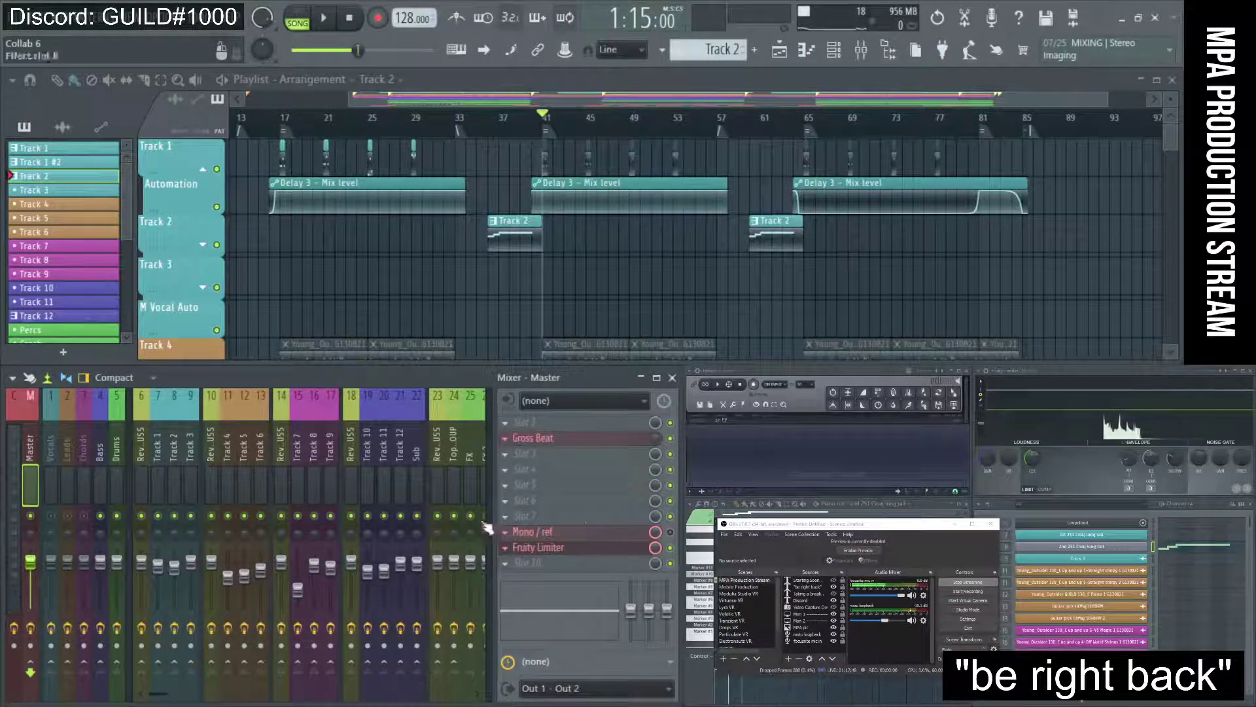
pyautogui.click(19, 452)
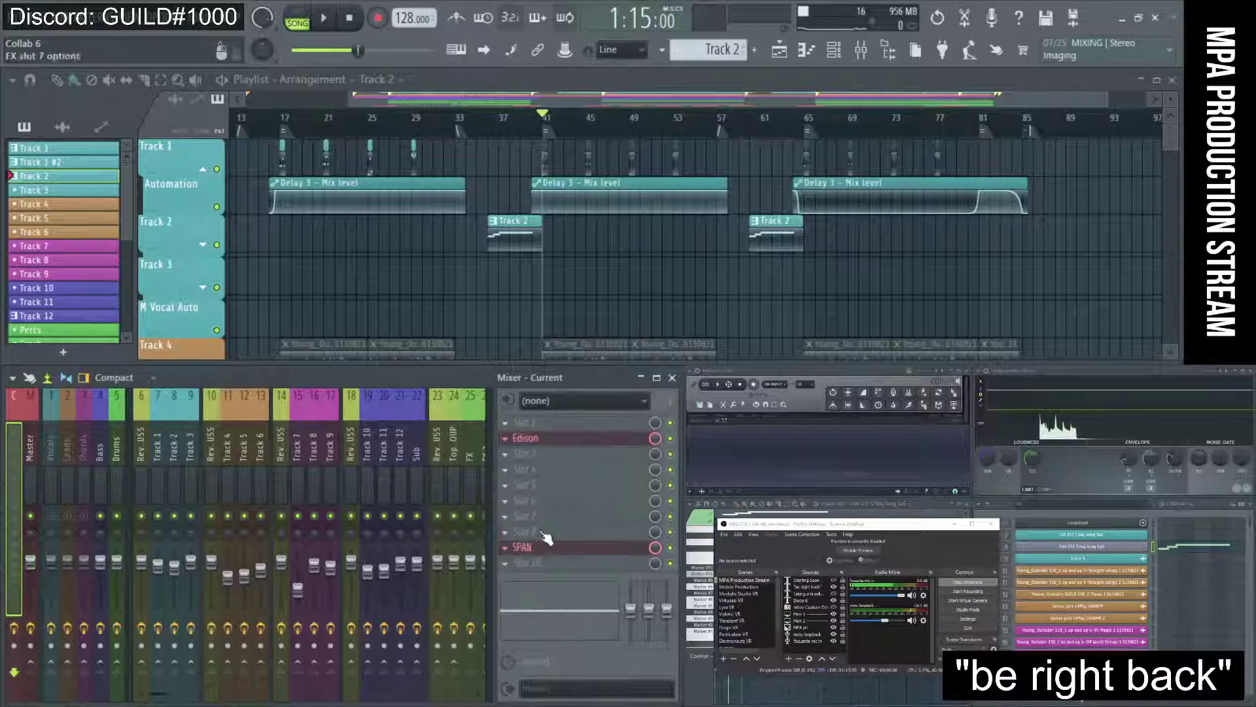
pyautogui.click(575, 547)
pyautogui.moveTo(907, 527); pyautogui.dragTo(877, 514)
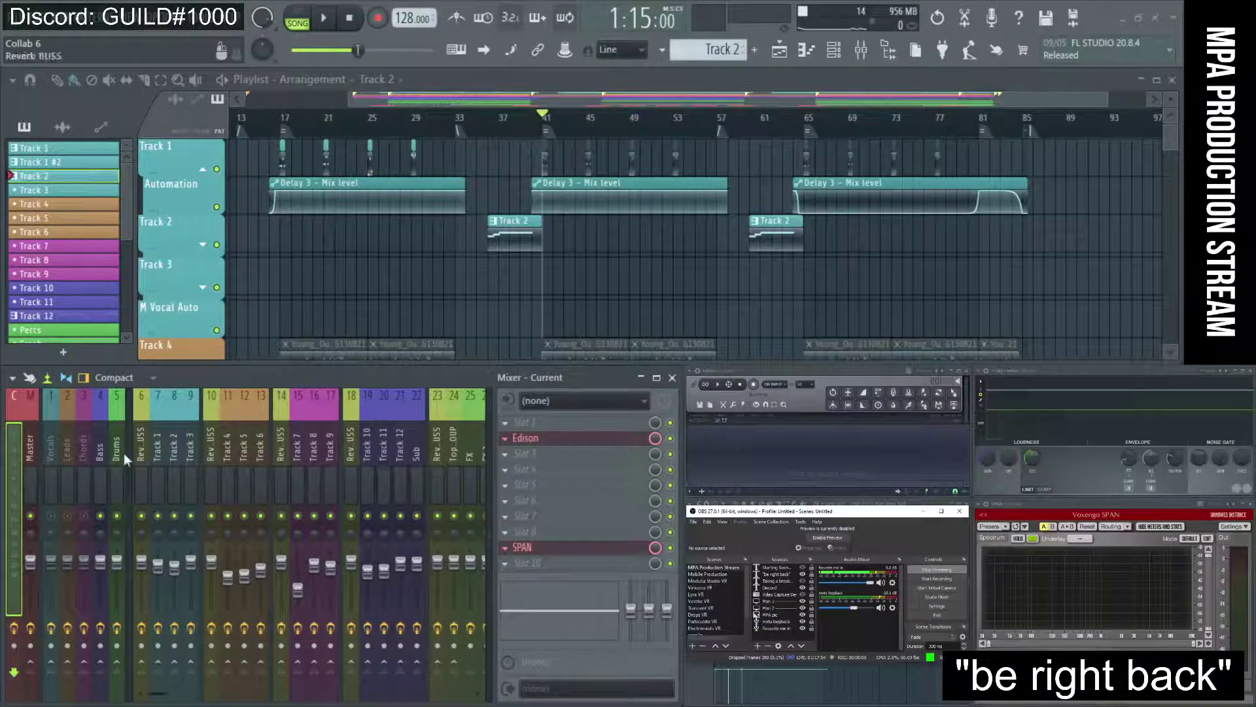
# Play the song from bar 41 with the Bass and then the Drums bus selected for spectrum inspection, then stop
pyautogui.click(99, 441)
pyautogui.press('space')
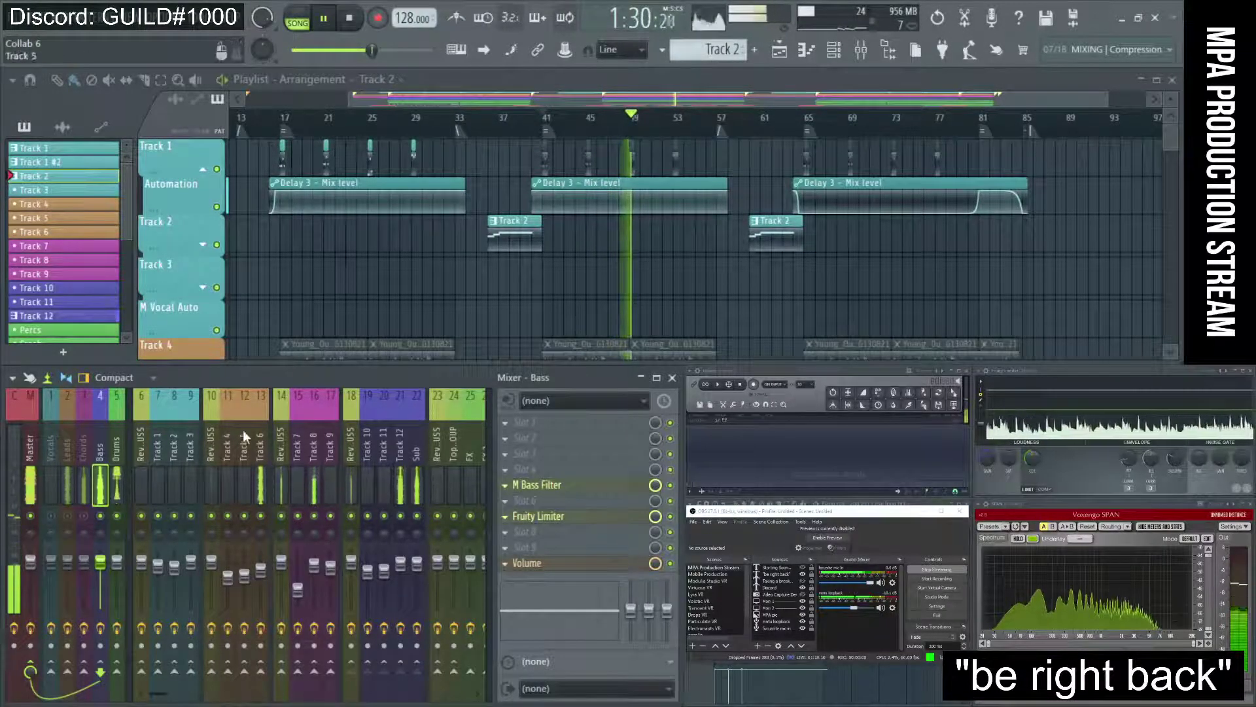
pyautogui.click(116, 464)
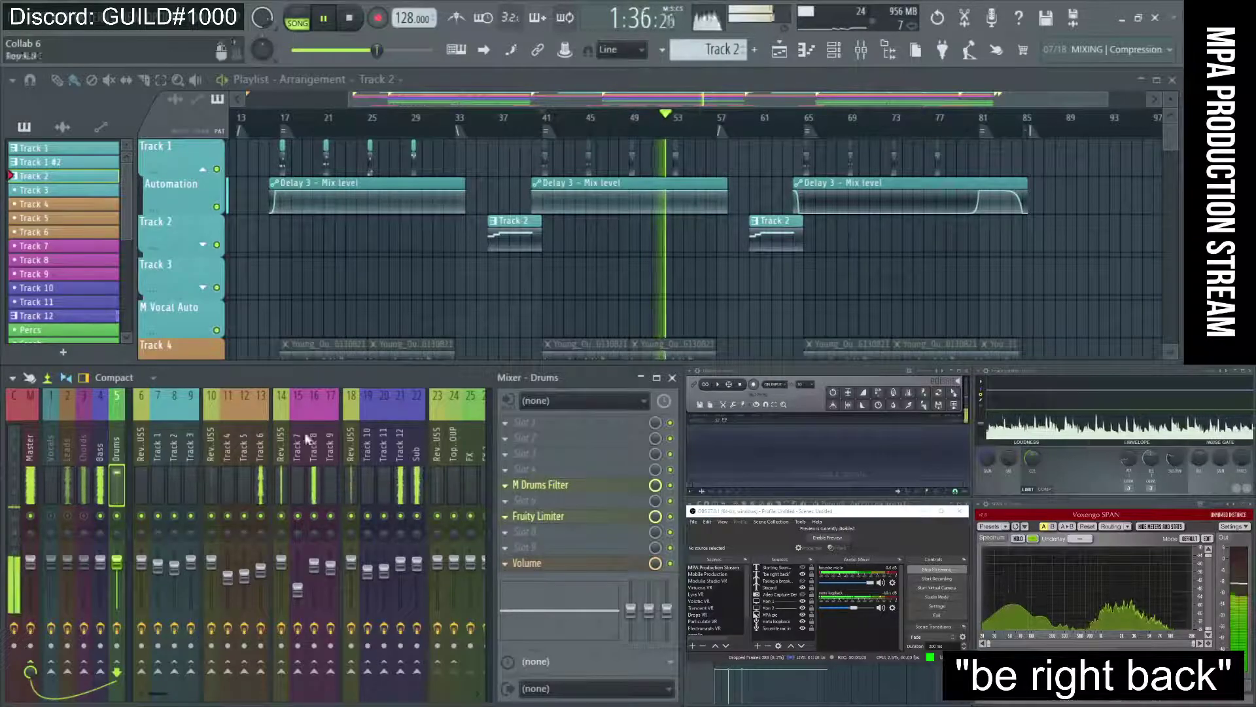
pyautogui.press('space')
# Unmute the Chords bus, mute the Bass bus, and inspect Track 8's spectrum during playback from bar 41
pyautogui.click(89, 488)
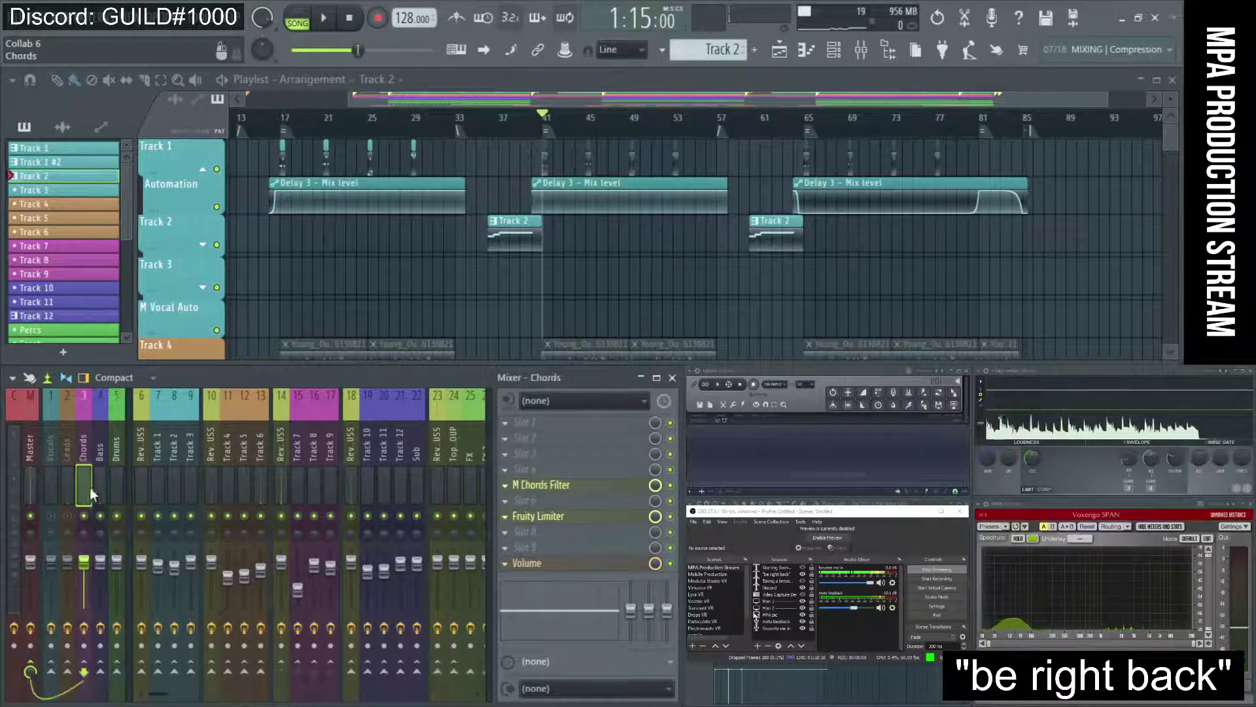
pyautogui.press('space')
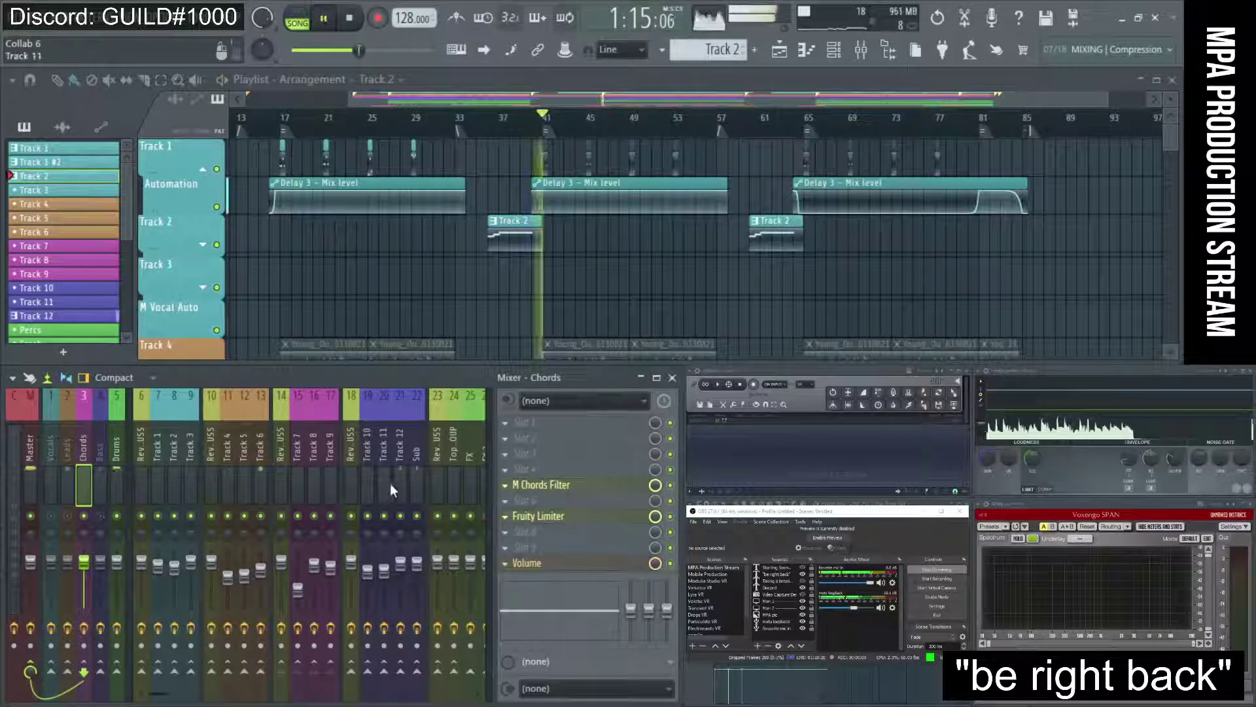
pyautogui.click(315, 484)
pyautogui.press('space')
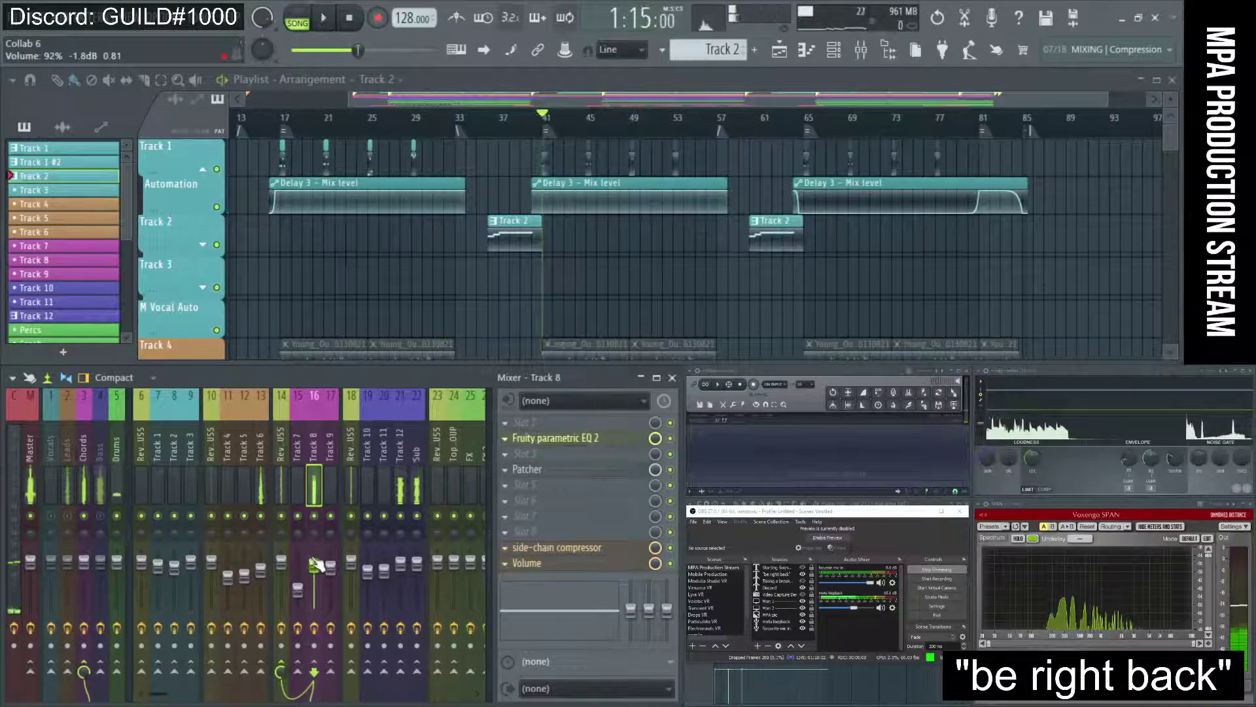
pyautogui.press('space')
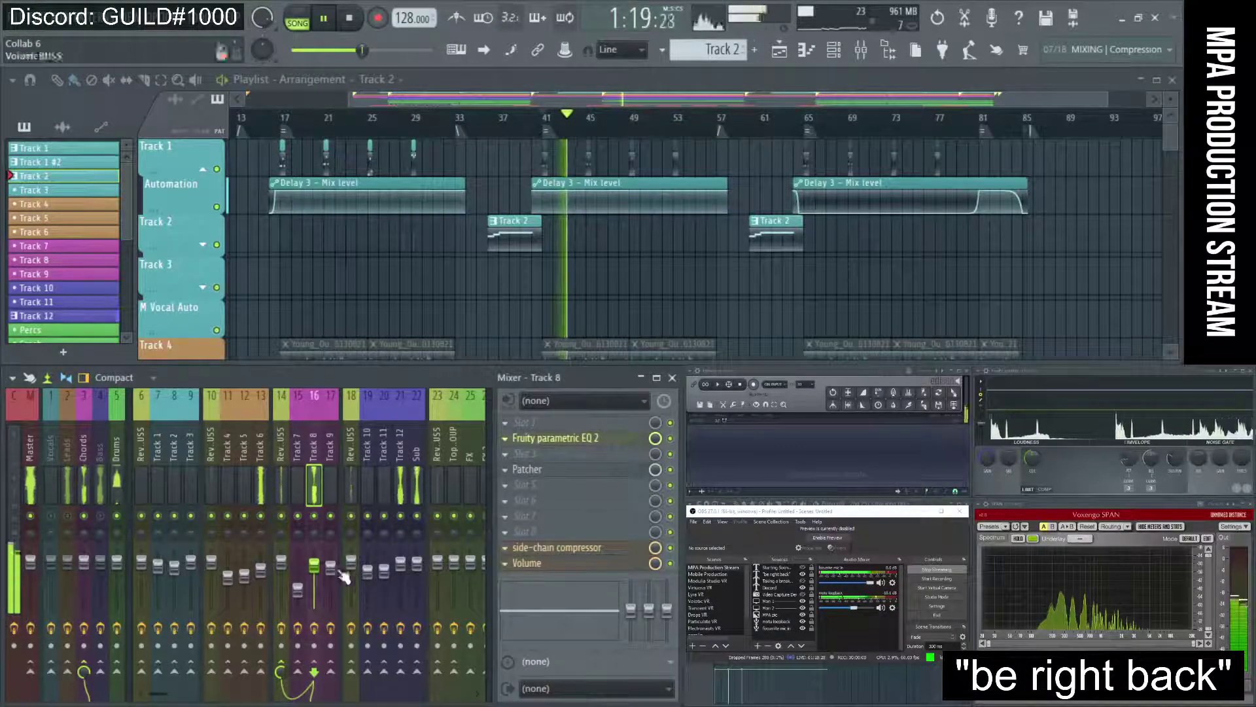
pyautogui.press('space')
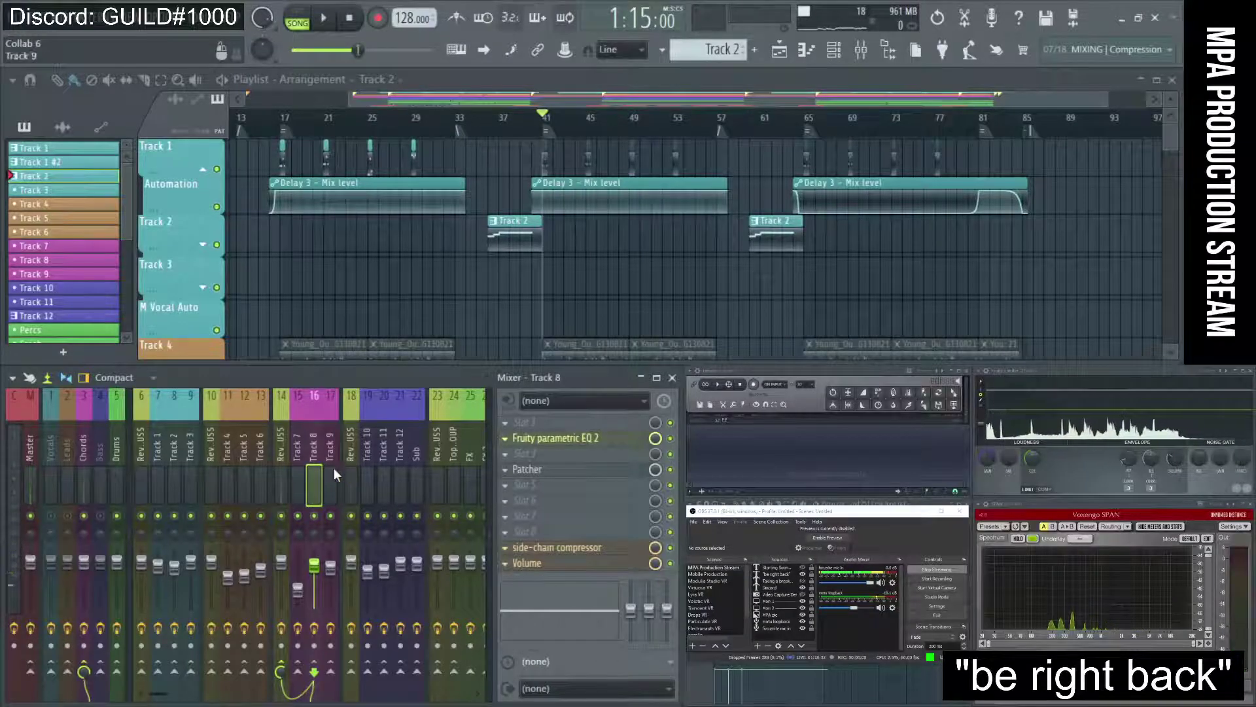
# Open Fruity parametric EQ 2 on Track 8 and examine its frequency curve while playing from bar 41
pyautogui.click(547, 440)
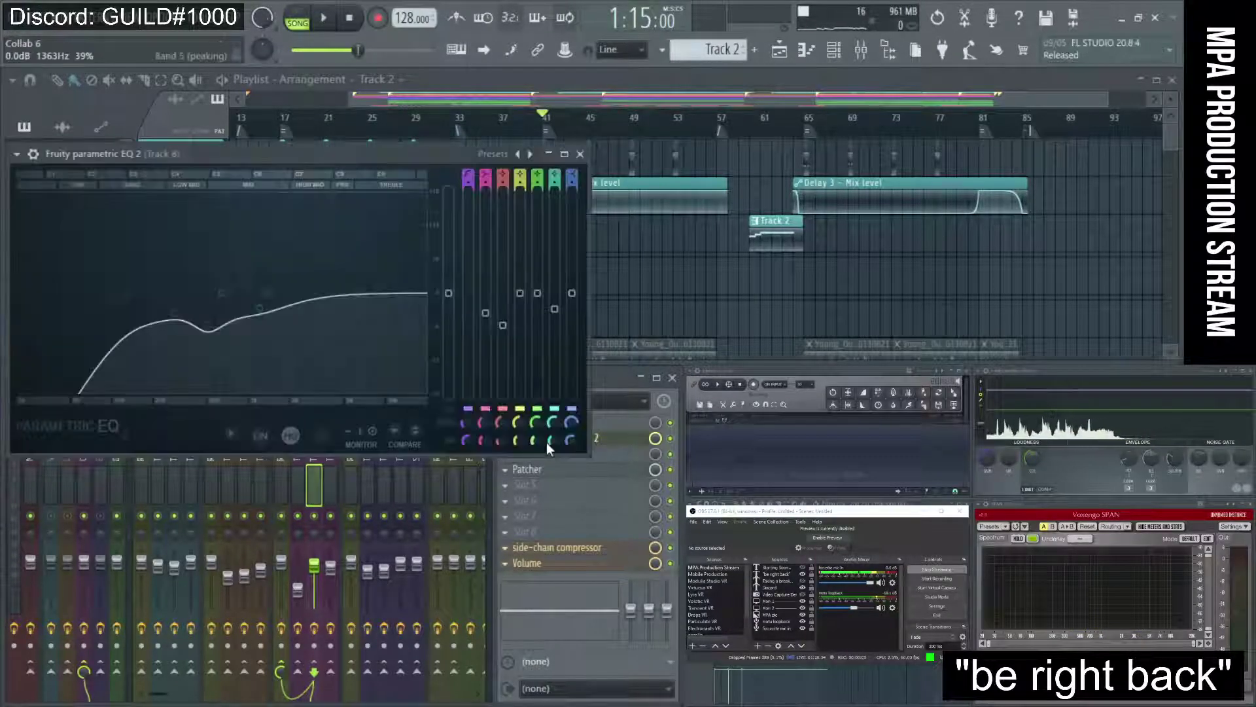
pyautogui.press('space')
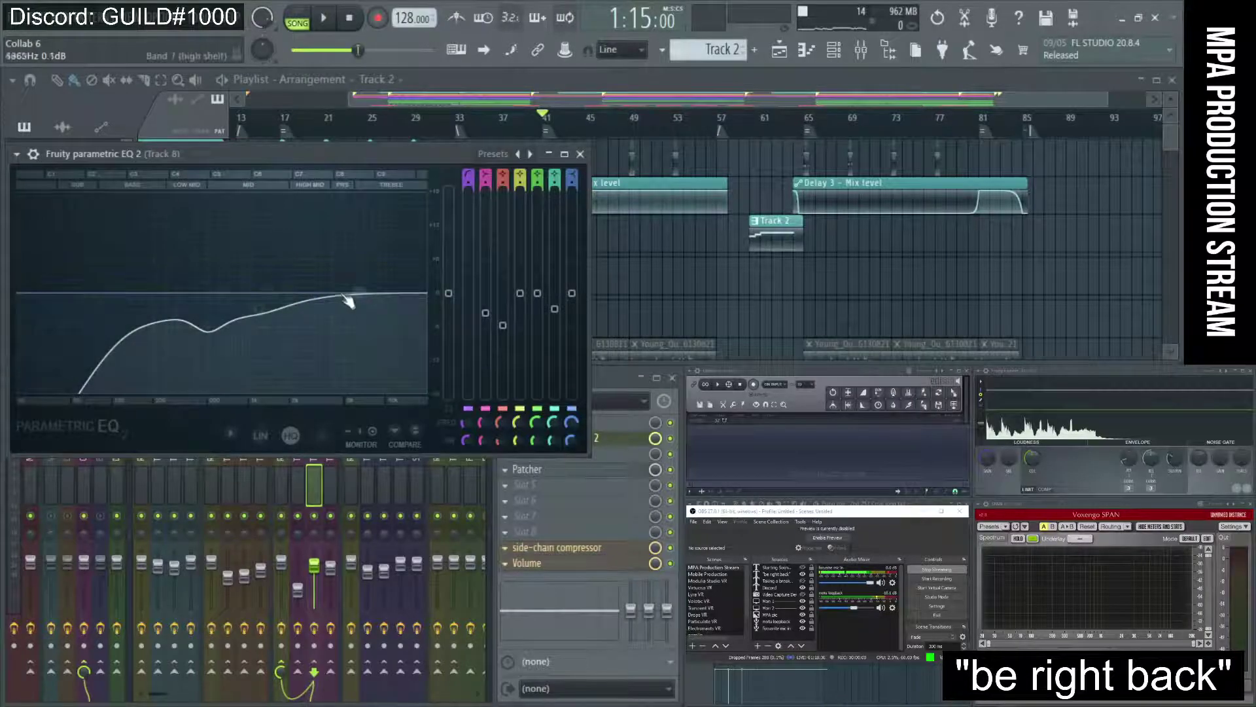
pyautogui.click(321, 566)
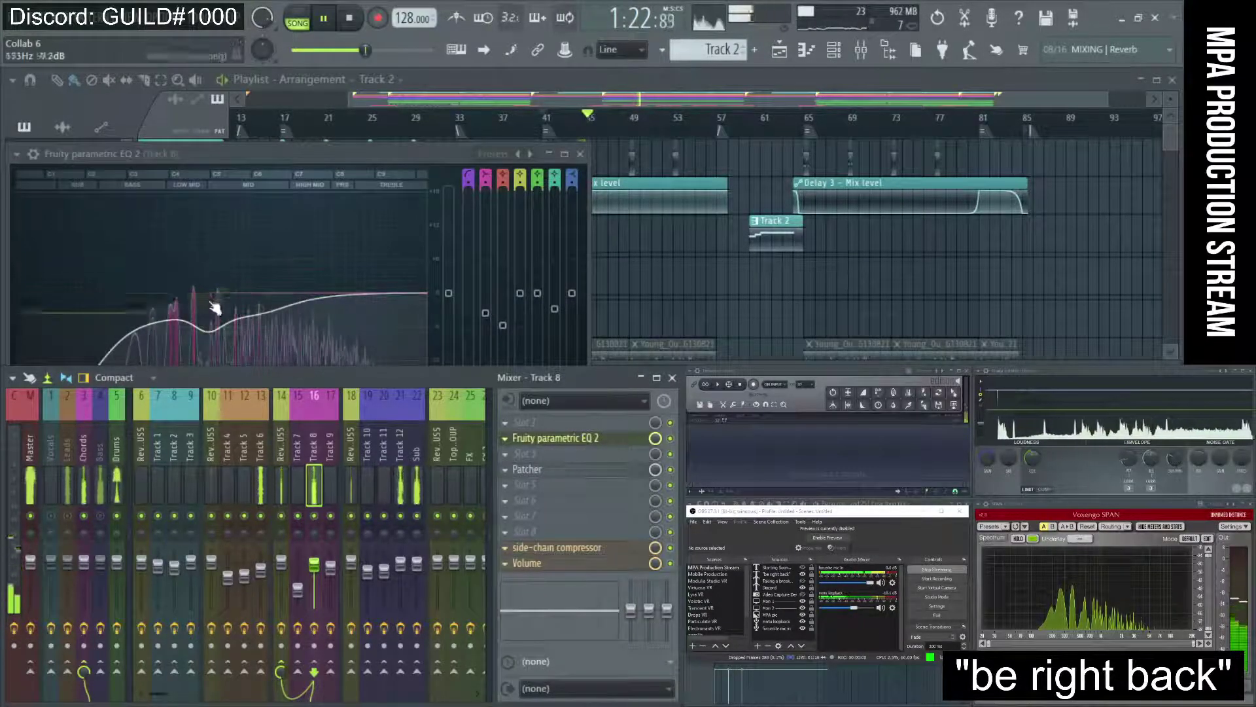
pyautogui.click(215, 277)
pyautogui.press('space')
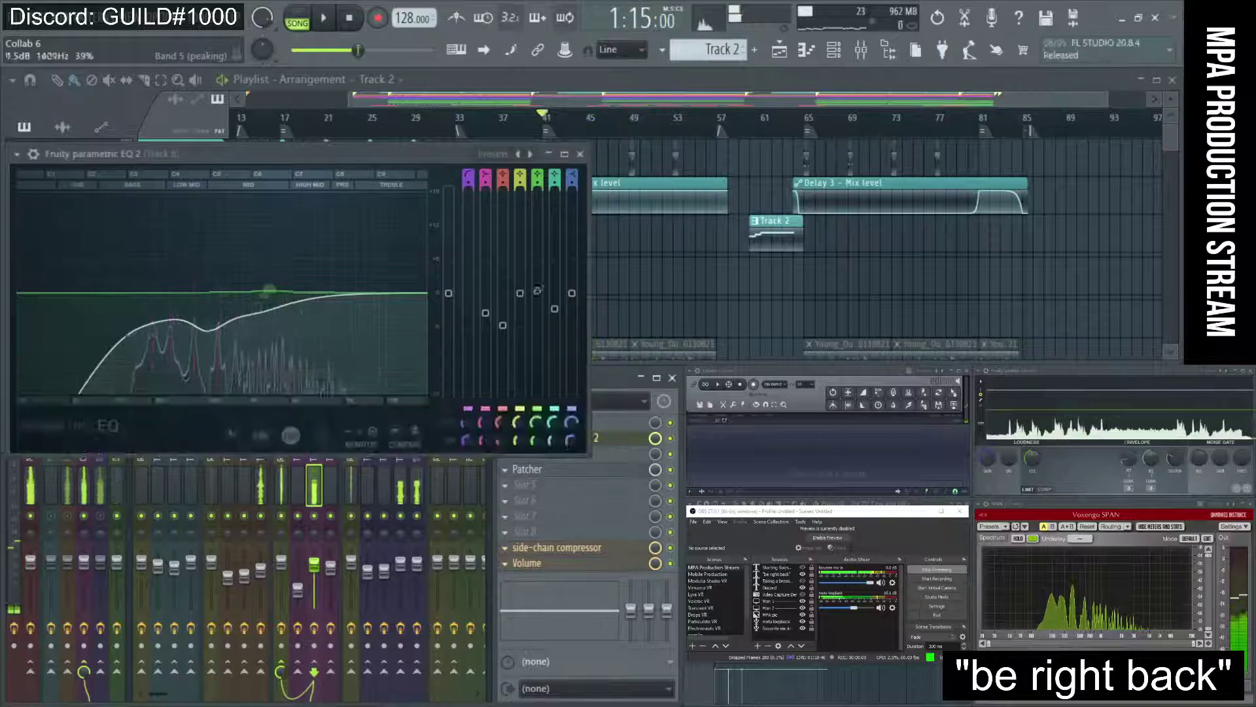
# Try a strong treble boost with band 5 of Track 8's EQ at the upper end of the spectrum
pyautogui.press('space')
pyautogui.moveTo(215, 277); pyautogui.dragTo(426, 226)
pyautogui.press('space')
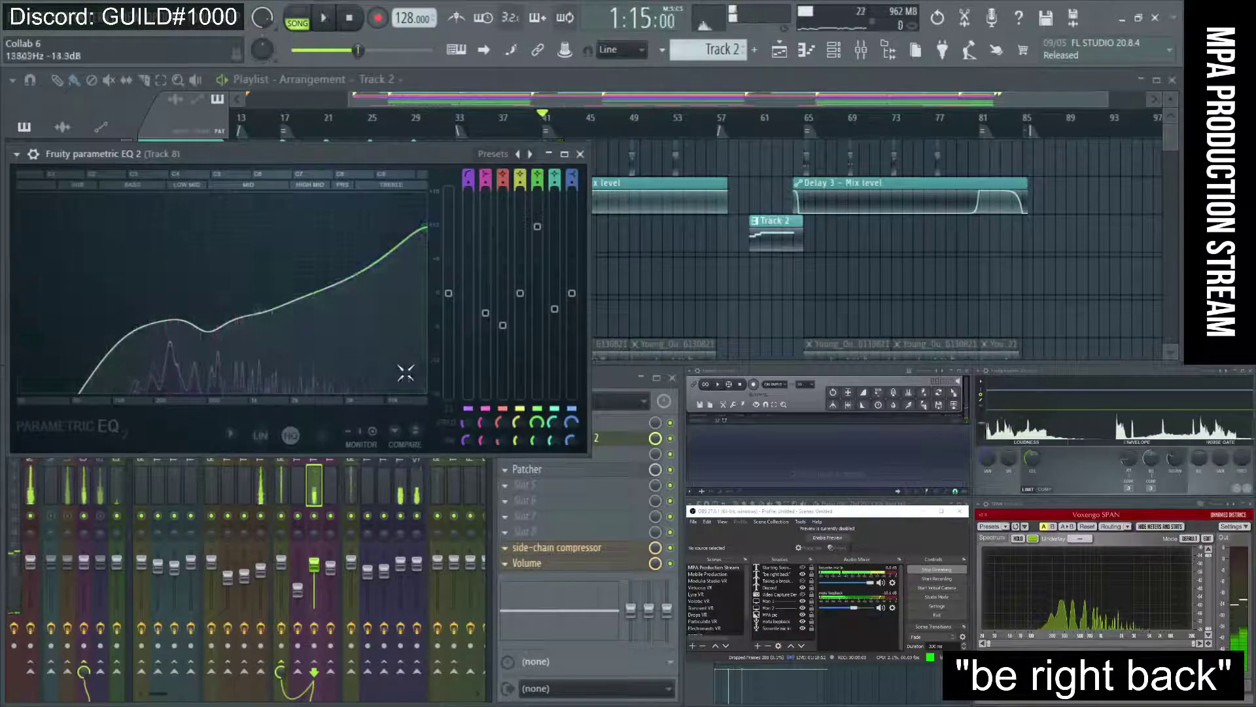
pyautogui.moveTo(427, 227)
pyautogui.mouseDown()
pyautogui.moveTo(386, 289)
pyautogui.moveTo(424, 249)
pyautogui.mouseUp()
# Strongly boost the band 7 high shelf around 15 kHz in Track 8's EQ during playback, close the EQ and stop
pyautogui.press('space')
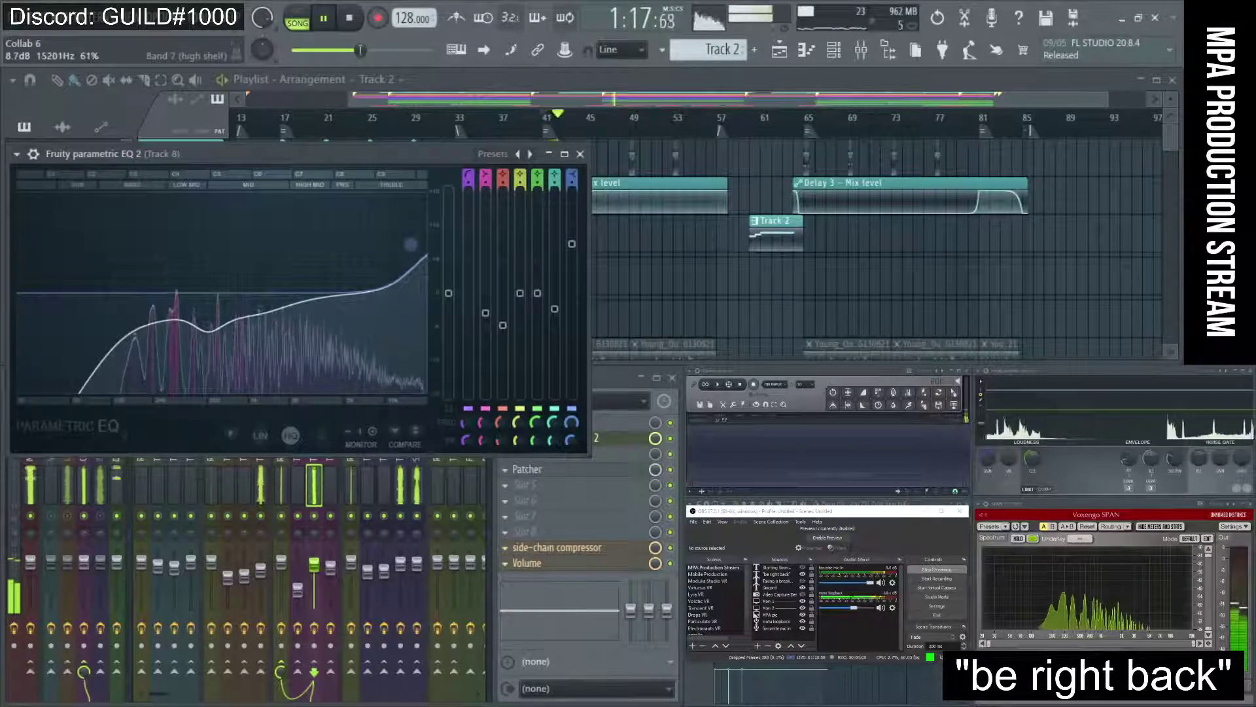
pyautogui.moveTo(403, 244); pyautogui.dragTo(411, 200)
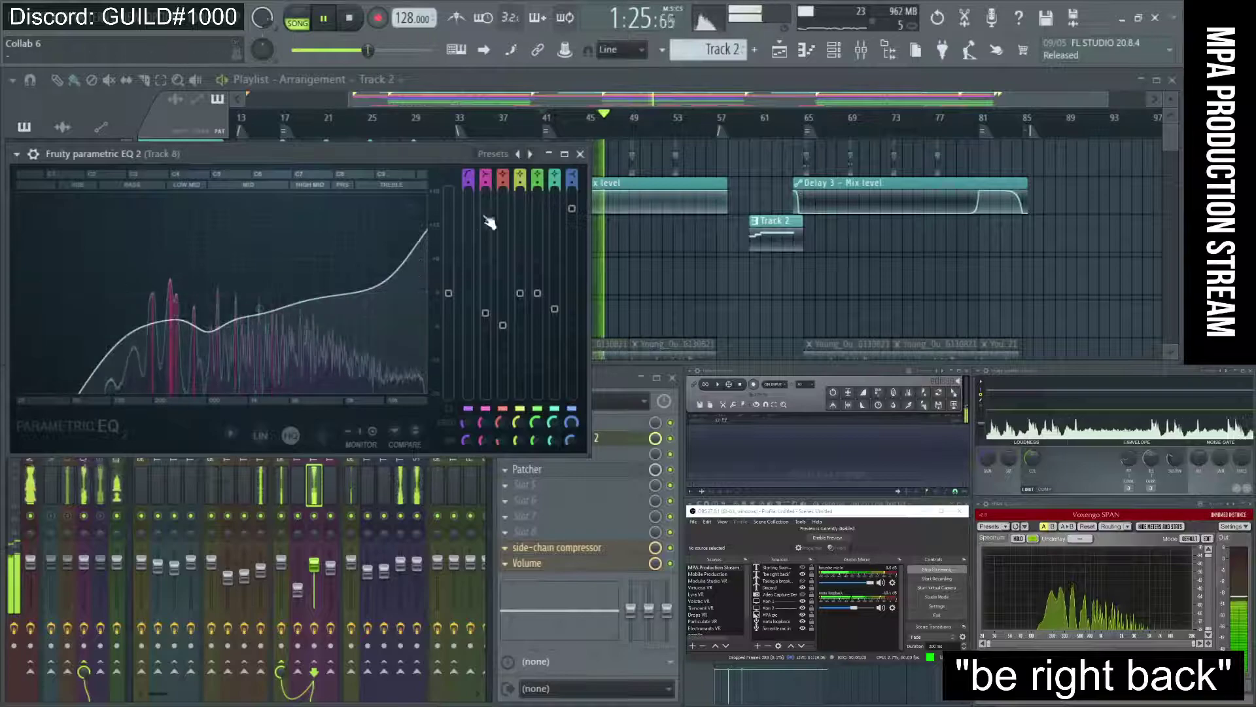
pyautogui.click(580, 154)
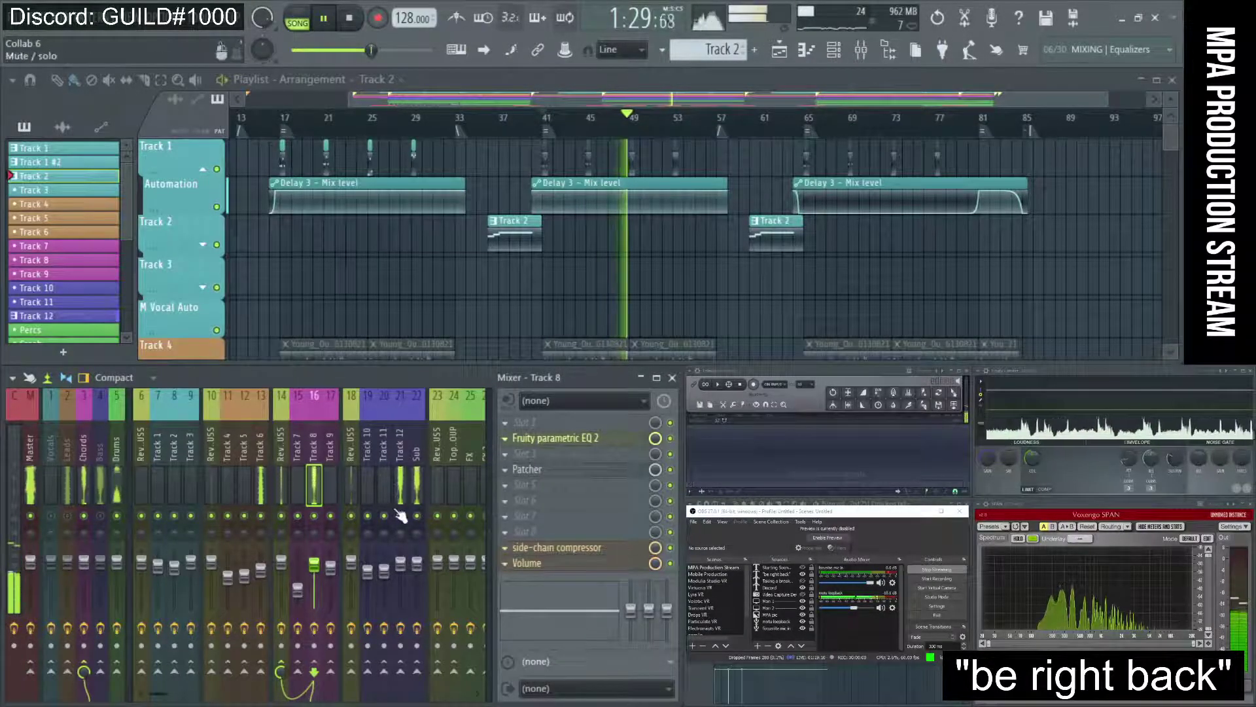
pyautogui.press('space')
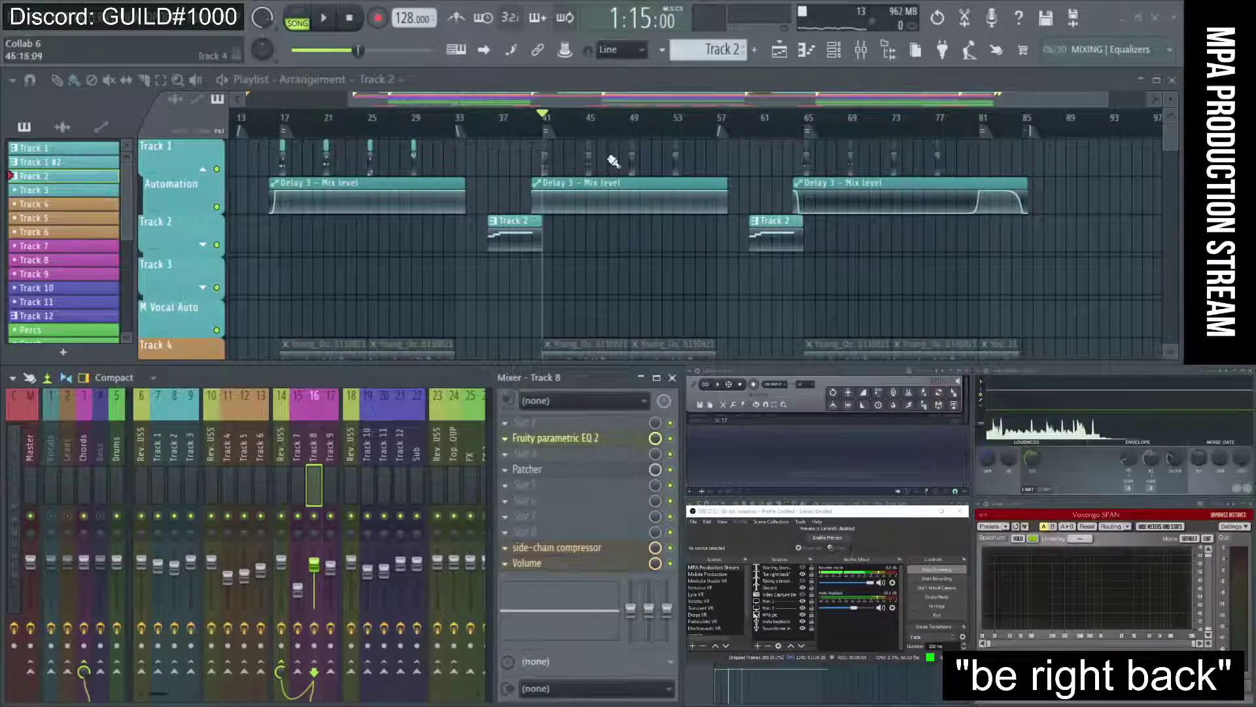
# Unmute the Bass bus and play the drums, bass and chords from bar 41 with the Master channel selected
pyautogui.click(324, 18)
pyautogui.press('space')
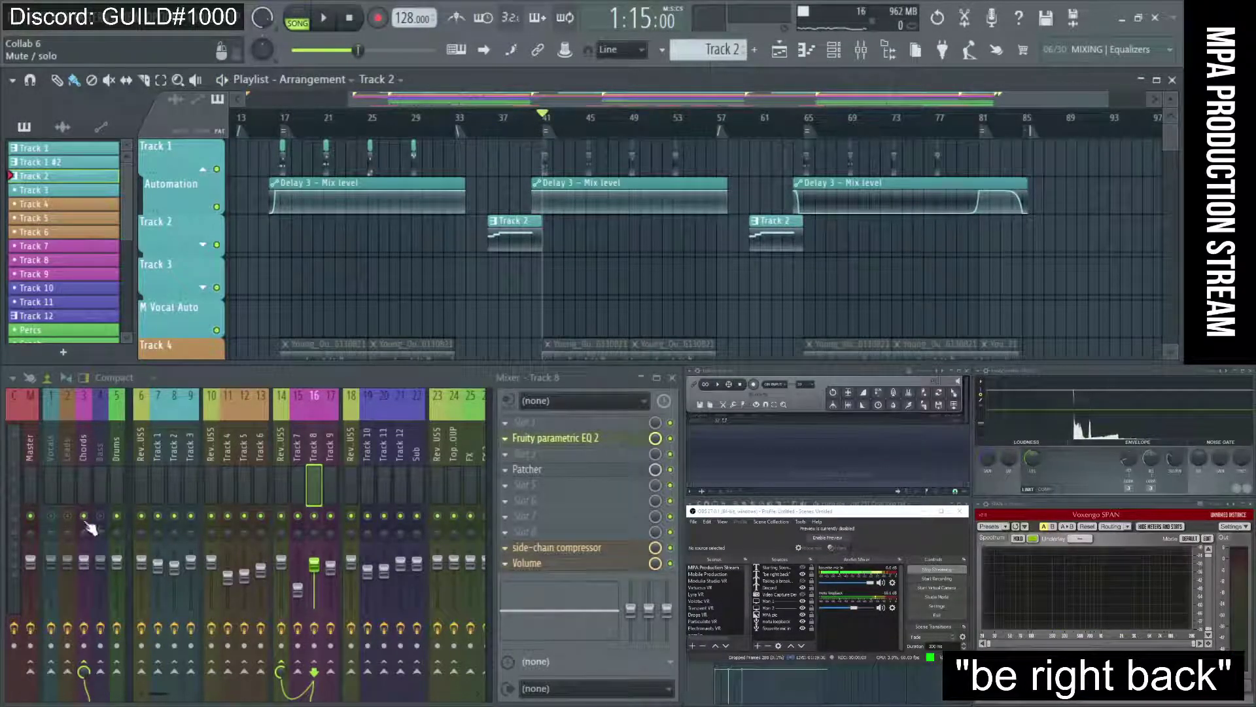
pyautogui.press('space')
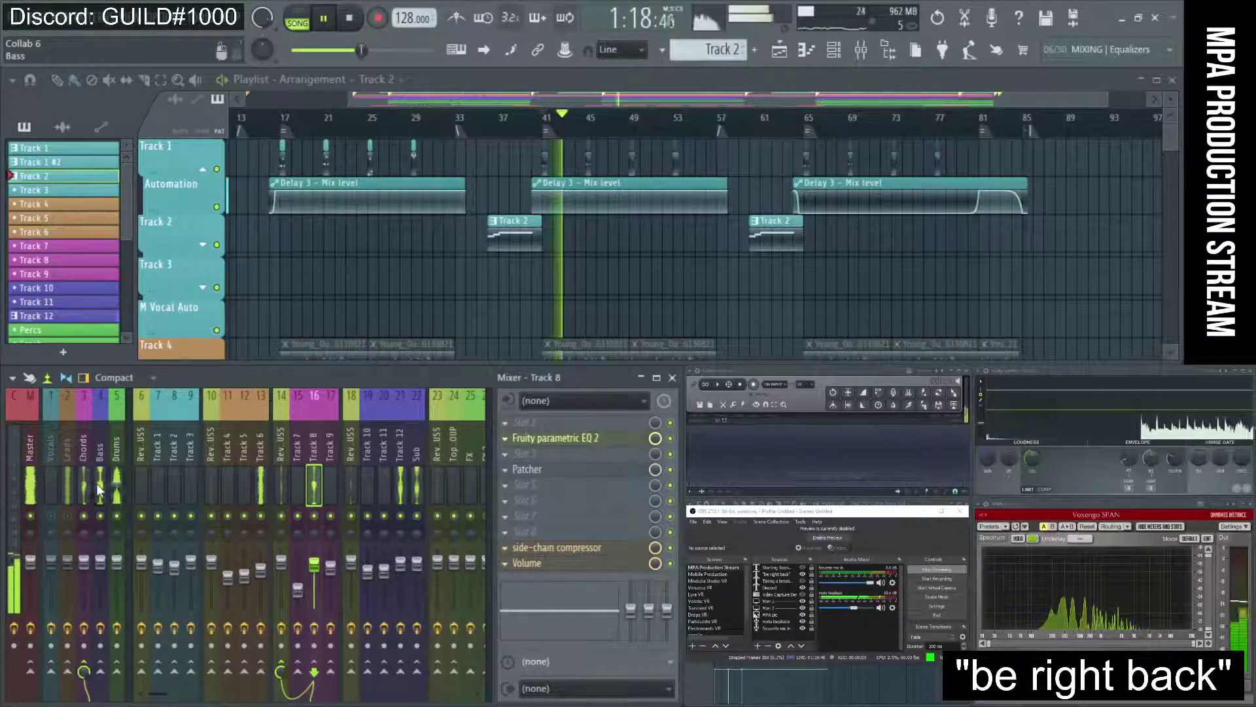
pyautogui.press('space')
pyautogui.click(29, 484)
pyautogui.press('space')
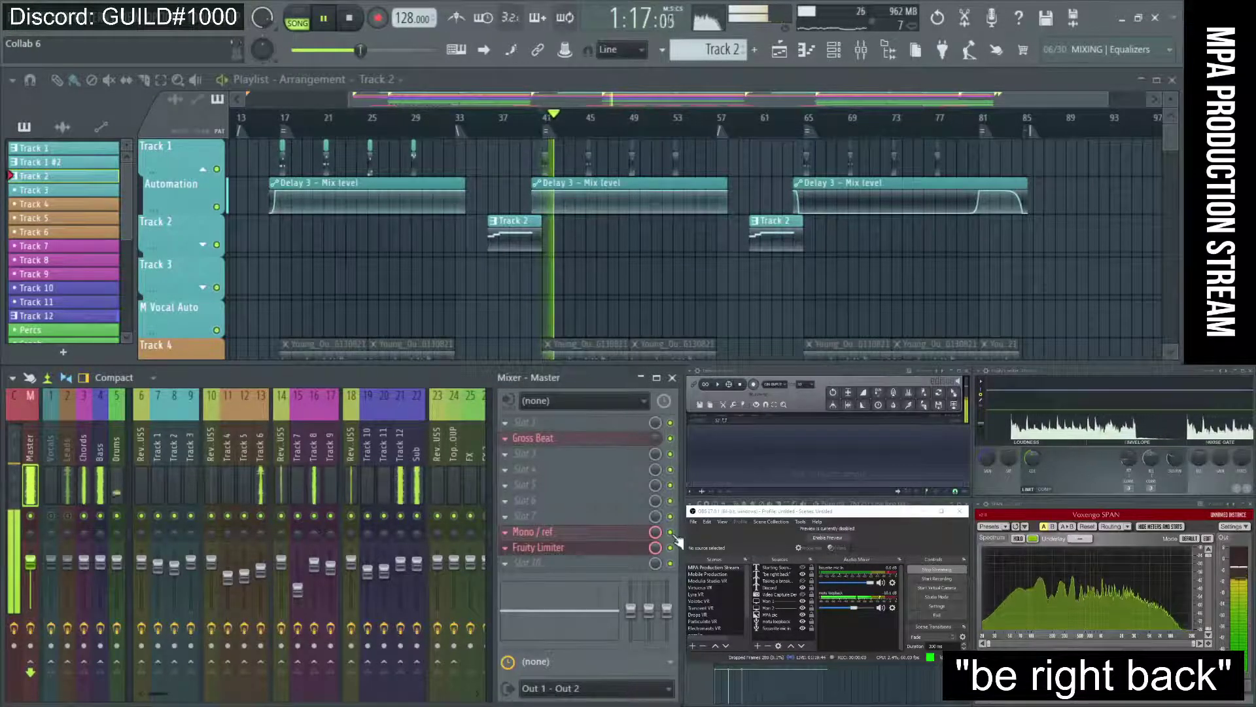
pyautogui.click(677, 541)
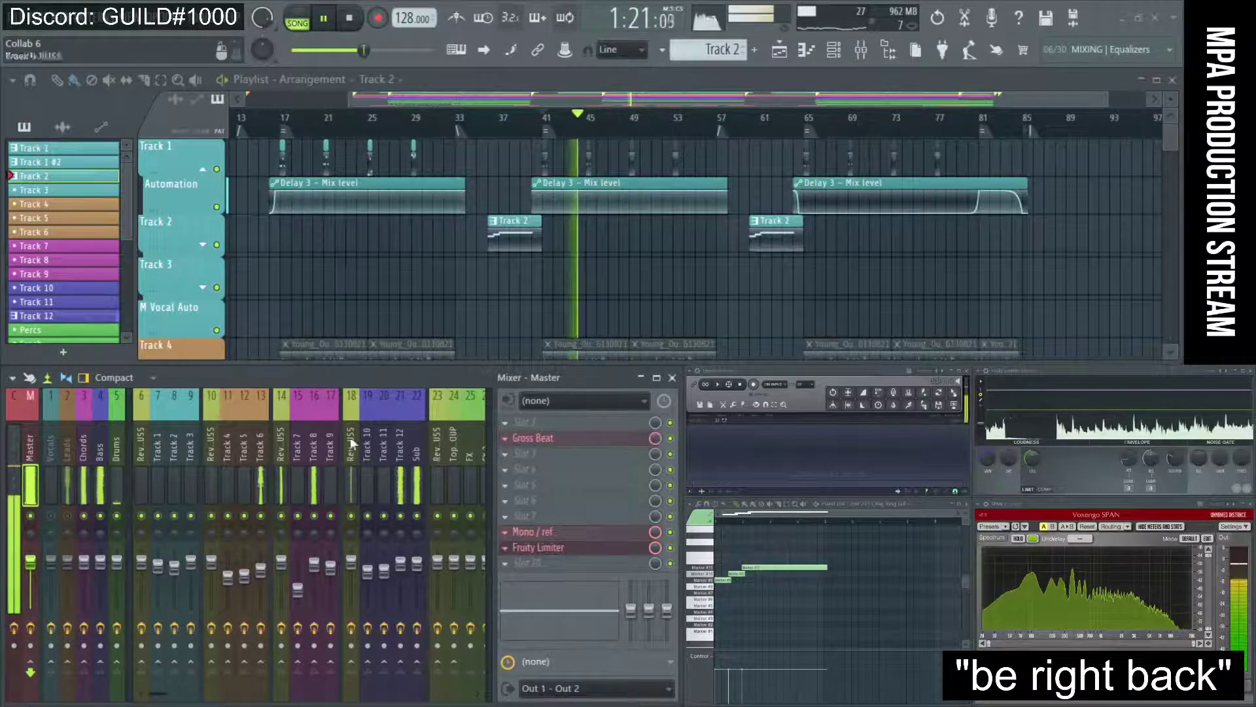
# Reopen Track 8's parametric EQ and cut band 4 by about 3.4 dB at 265 Hz with a 10% bandwidth
pyautogui.click(313, 450)
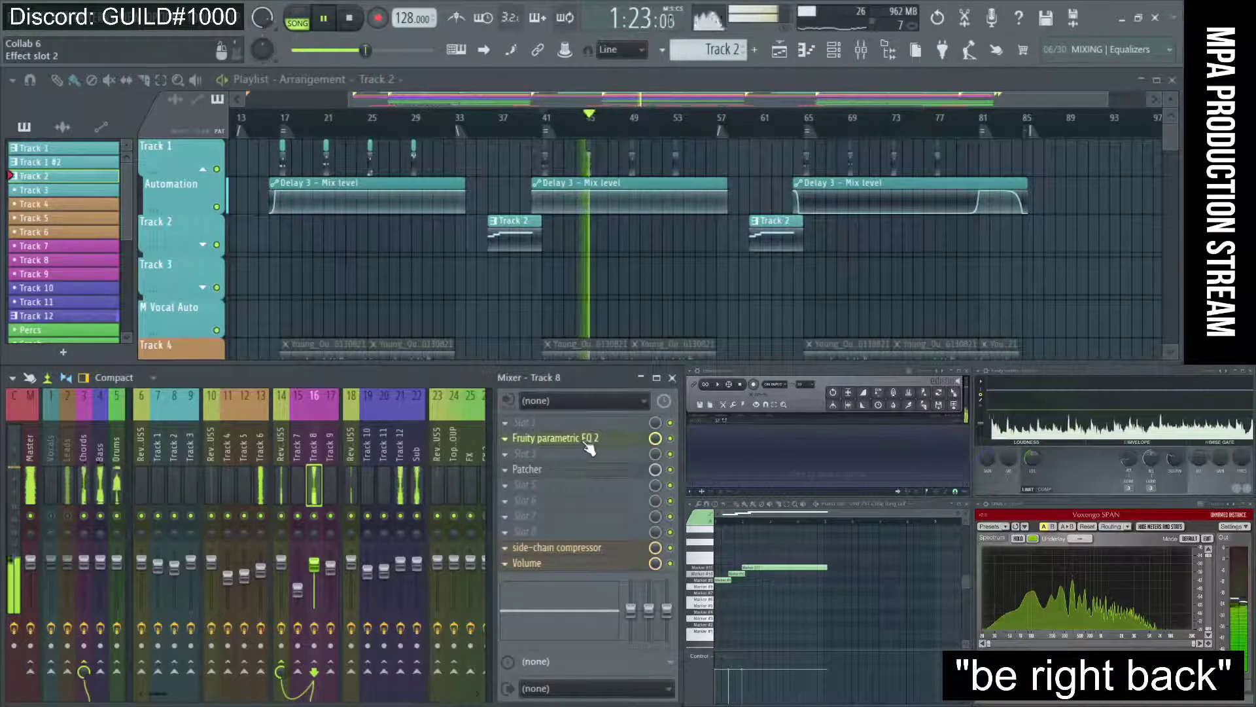
pyautogui.click(588, 439)
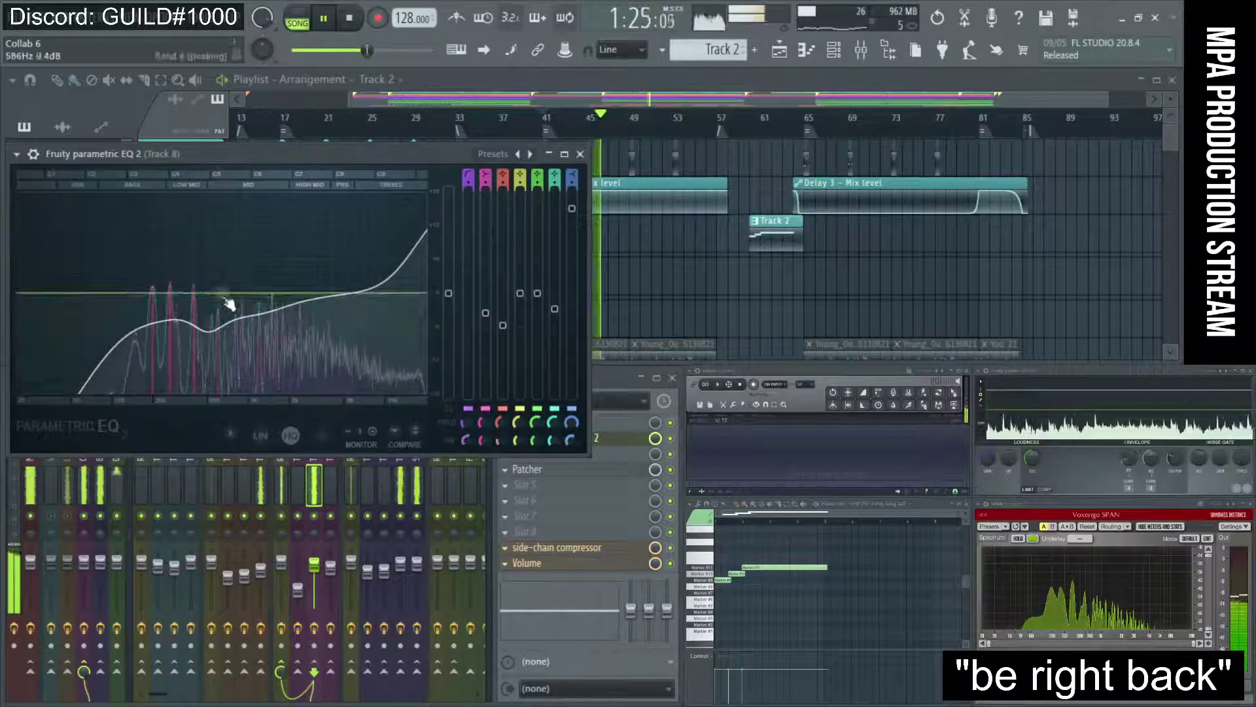
pyautogui.moveTo(231, 283); pyautogui.dragTo(170, 309)
pyautogui.press('space')
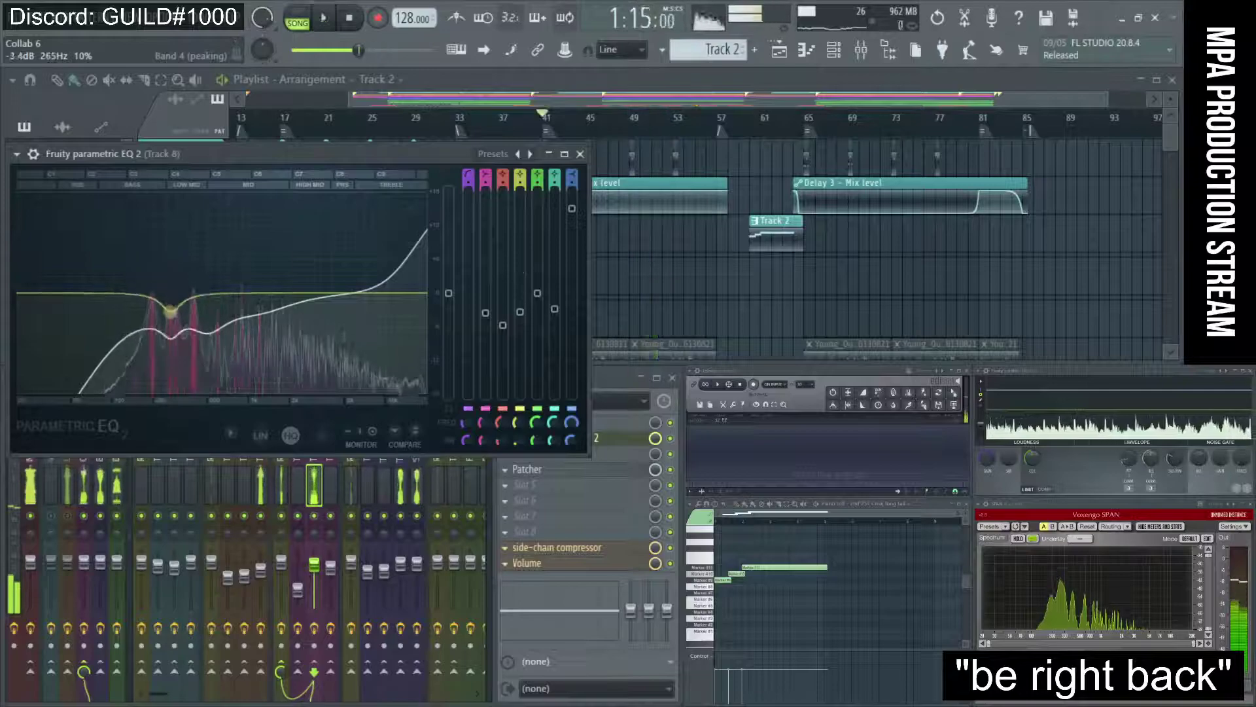
# Set Track 8's EQ band 2 to about -4 dB at 294 Hz and band 3 to about -5.3 dB at 553 Hz during playback
pyautogui.press('space')
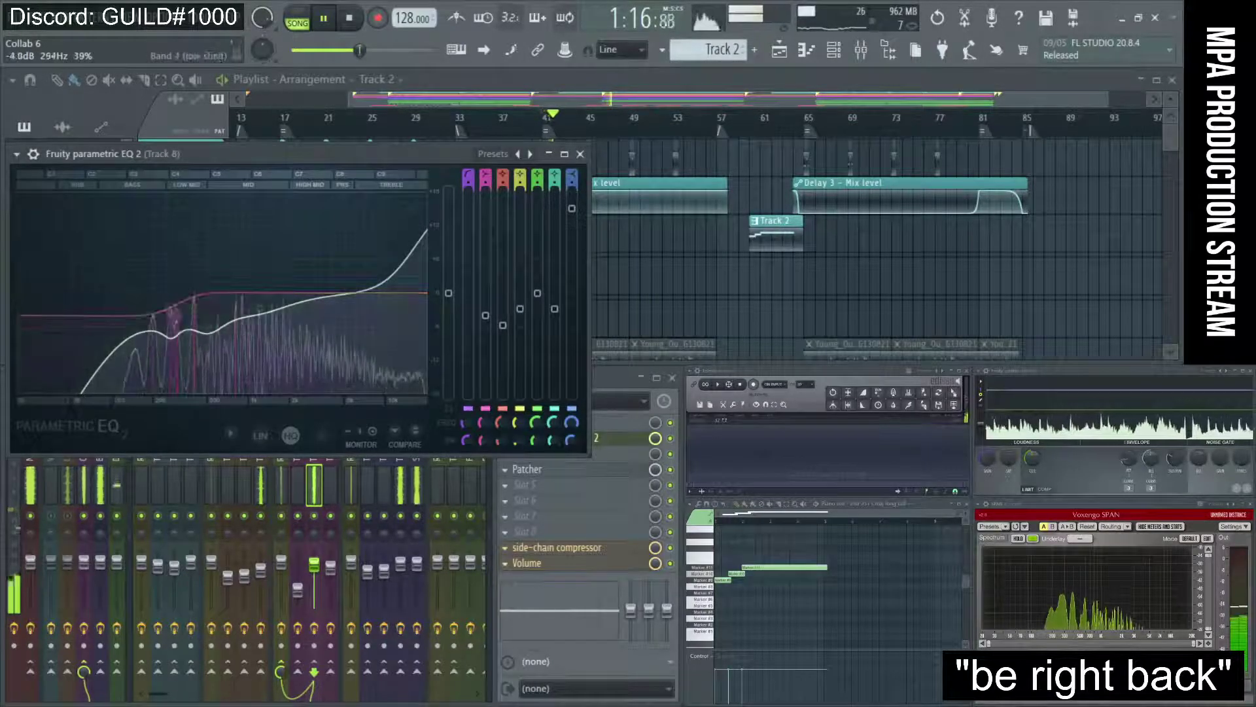
pyautogui.moveTo(175, 313); pyautogui.dragTo(177, 319)
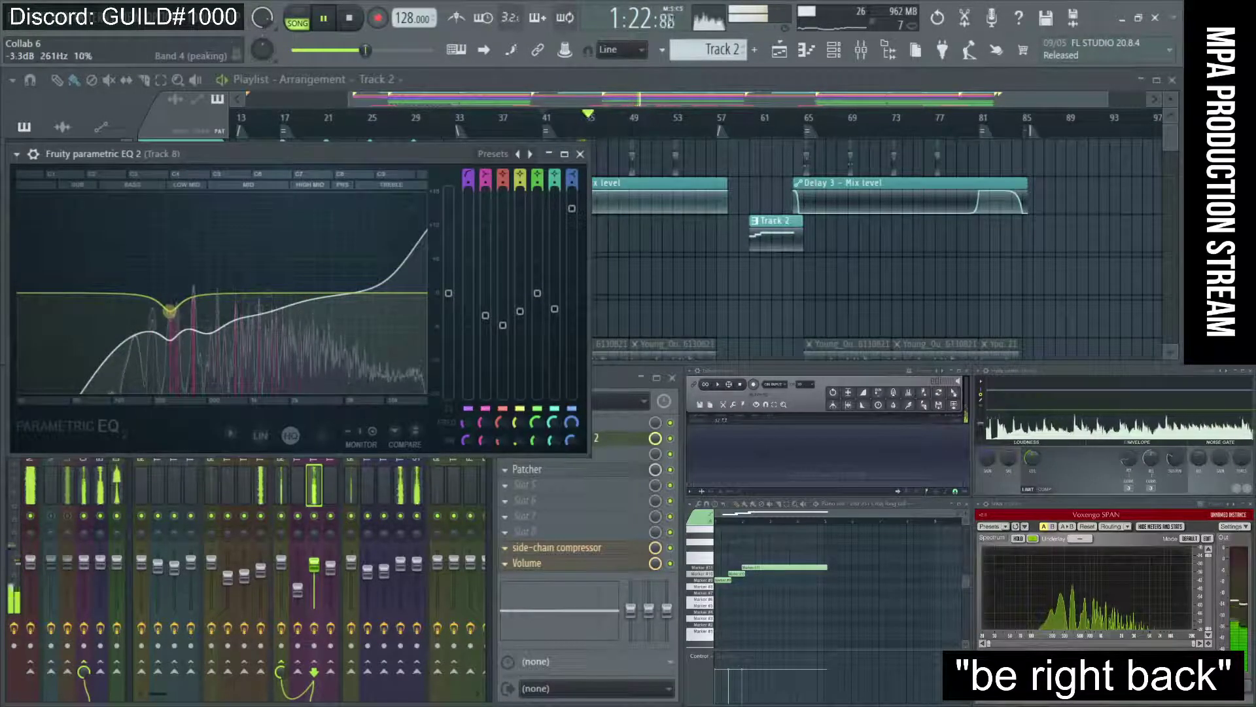
pyautogui.moveTo(259, 308); pyautogui.dragTo(219, 260)
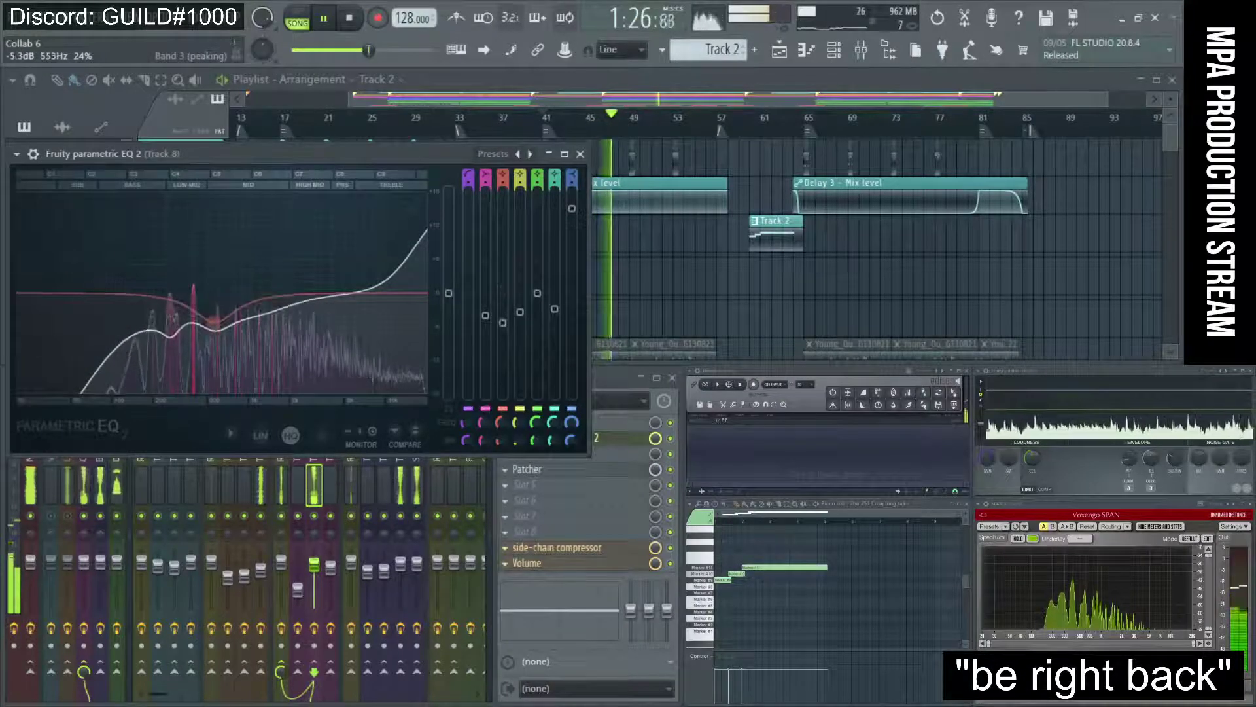
# Rework Track 8's low-mid EQ by resetting band 4, deepening the band 2 shelf and setting band 3 to about -4.4 dB near 586 Hz
pyautogui.moveTo(196, 323)
pyautogui.mouseDown()
pyautogui.moveTo(204, 329)
pyautogui.moveTo(187, 324)
pyautogui.mouseUp()
pyautogui.rightClick(173, 318)
pyautogui.click(172, 318)
pyautogui.rightClick(173, 318)
pyautogui.click(187, 336)
pyautogui.moveTo(186, 324); pyautogui.dragTo(224, 326)
pyautogui.press('space')
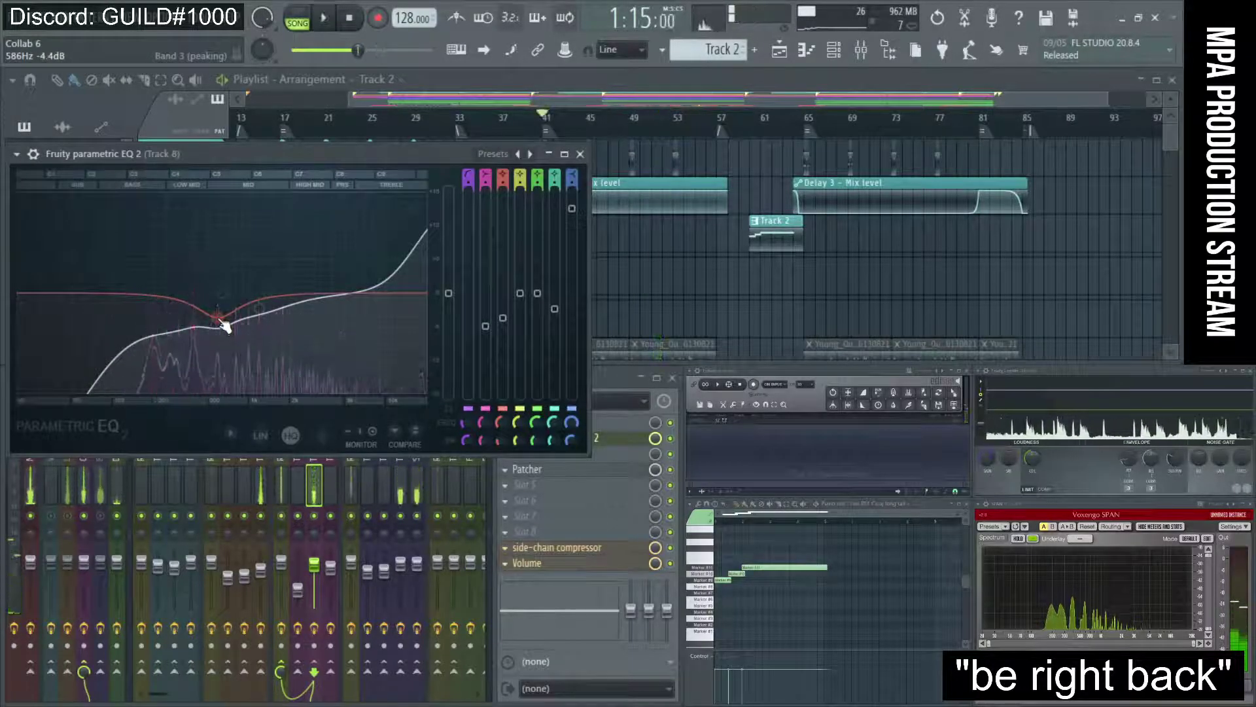
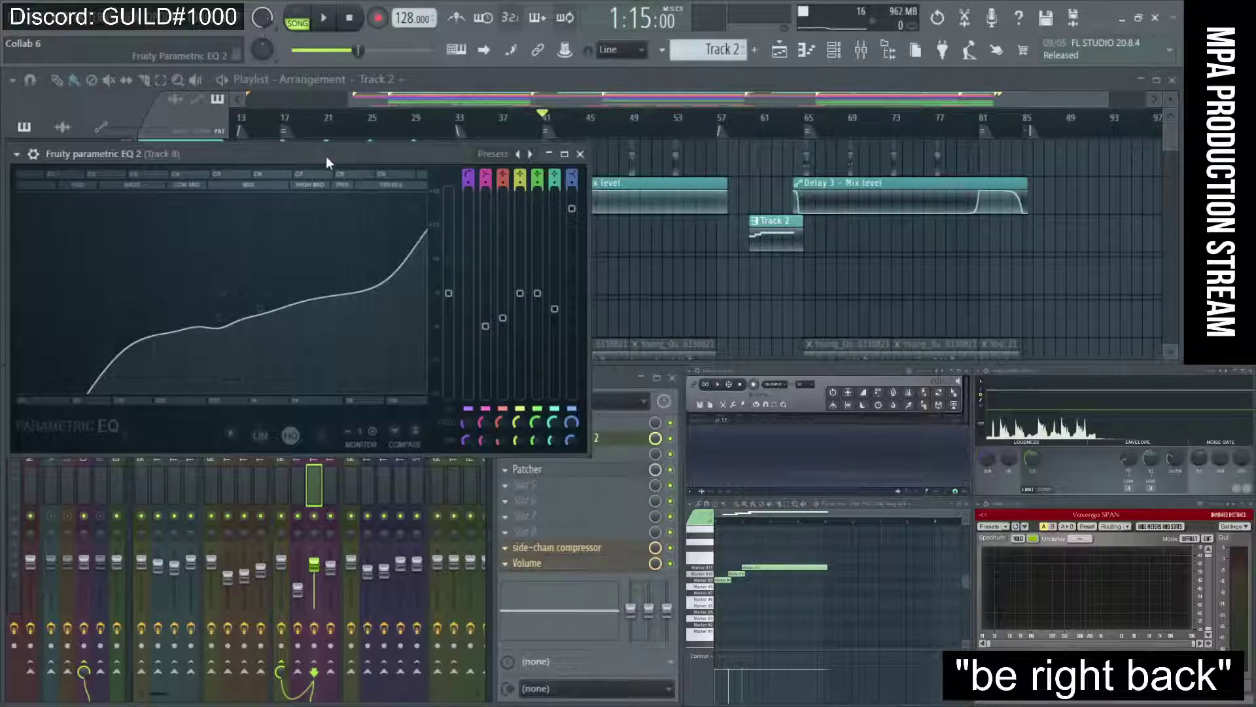
# Set Track 8's band 2 low shelf to about -5.4 dB at 382 Hz and play the result from bar 41
pyautogui.moveTo(326, 155)
pyautogui.mouseDown()
pyautogui.moveTo(347, 160)
pyautogui.moveTo(336, 155)
pyautogui.mouseUp()
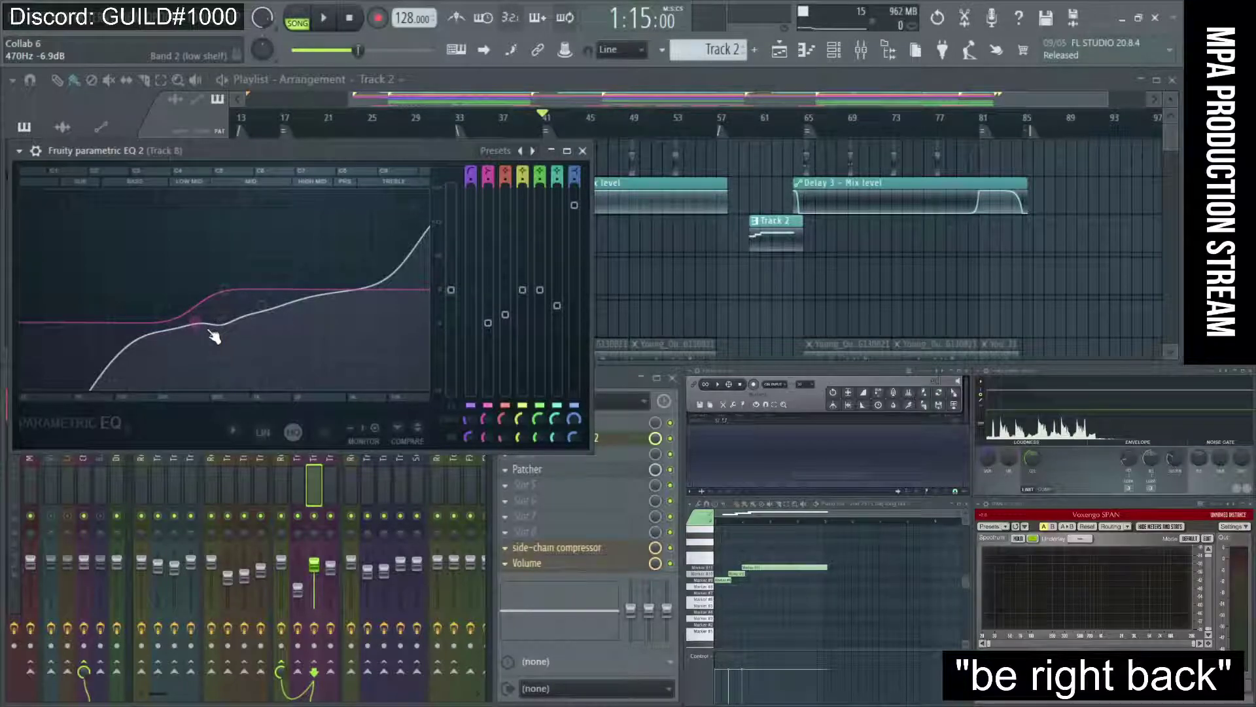
pyautogui.moveTo(210, 330)
pyautogui.mouseDown()
pyautogui.moveTo(255, 303)
pyautogui.moveTo(211, 326)
pyautogui.mouseUp()
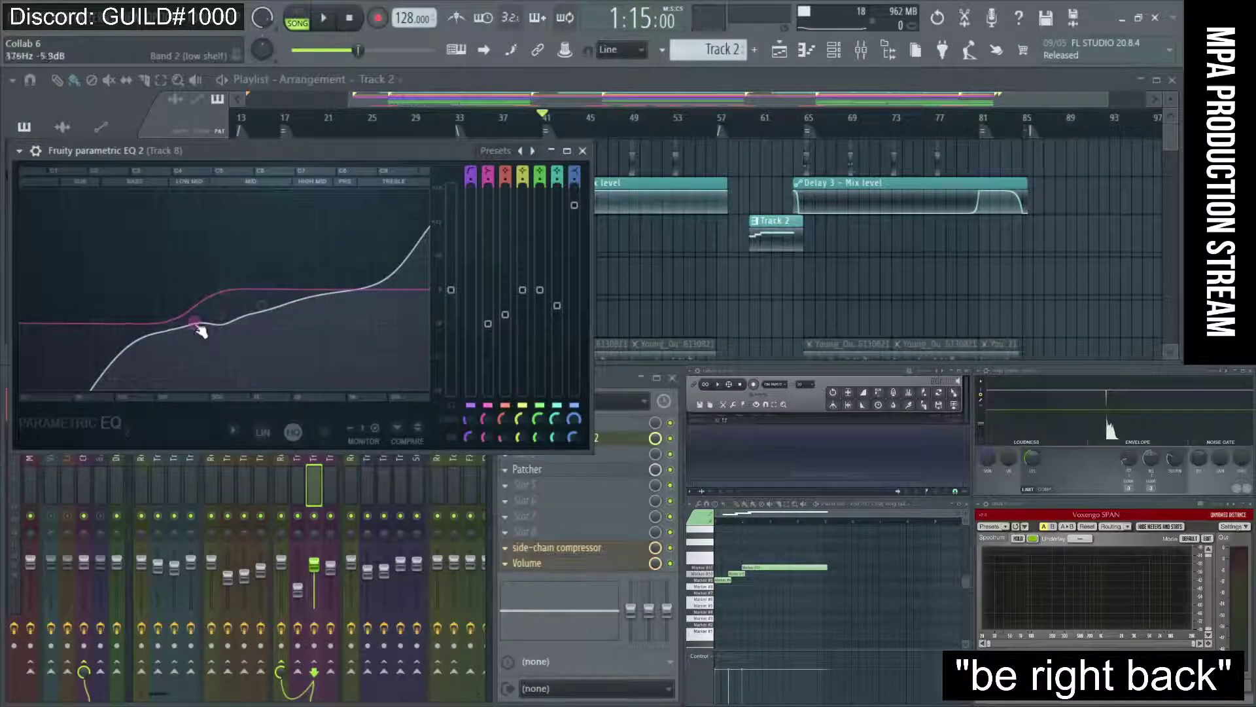
pyautogui.press('space')
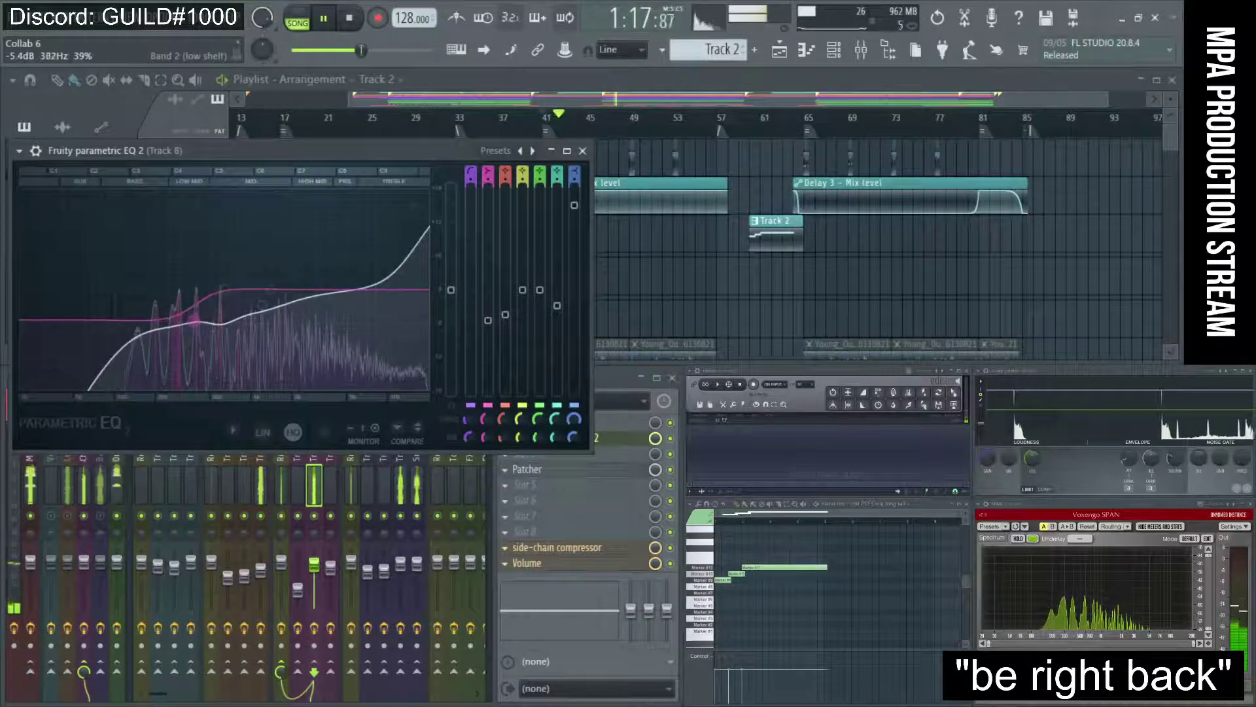
pyautogui.click(136, 511)
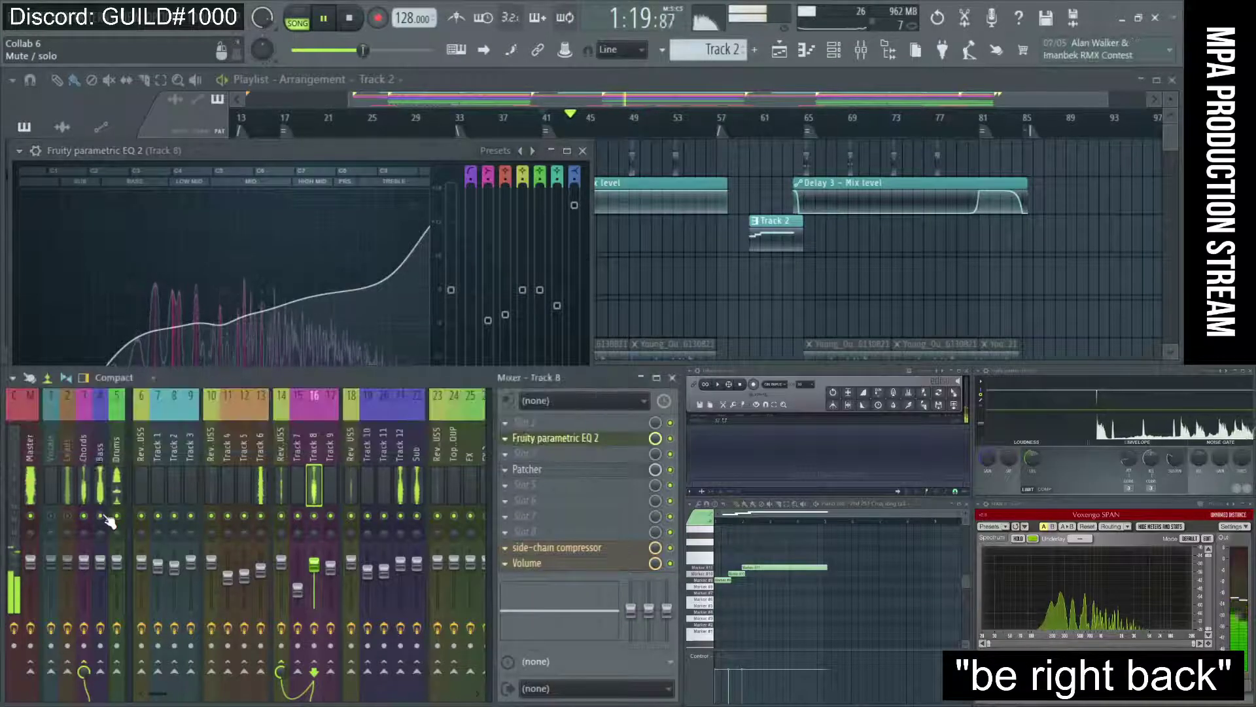
# Replay from bar 41 and readjust Track 8's EQ band 3, testing a small boost around 588 Hz before returning it to a cut
pyautogui.moveTo(239, 325); pyautogui.dragTo(186, 335)
pyautogui.press('space')
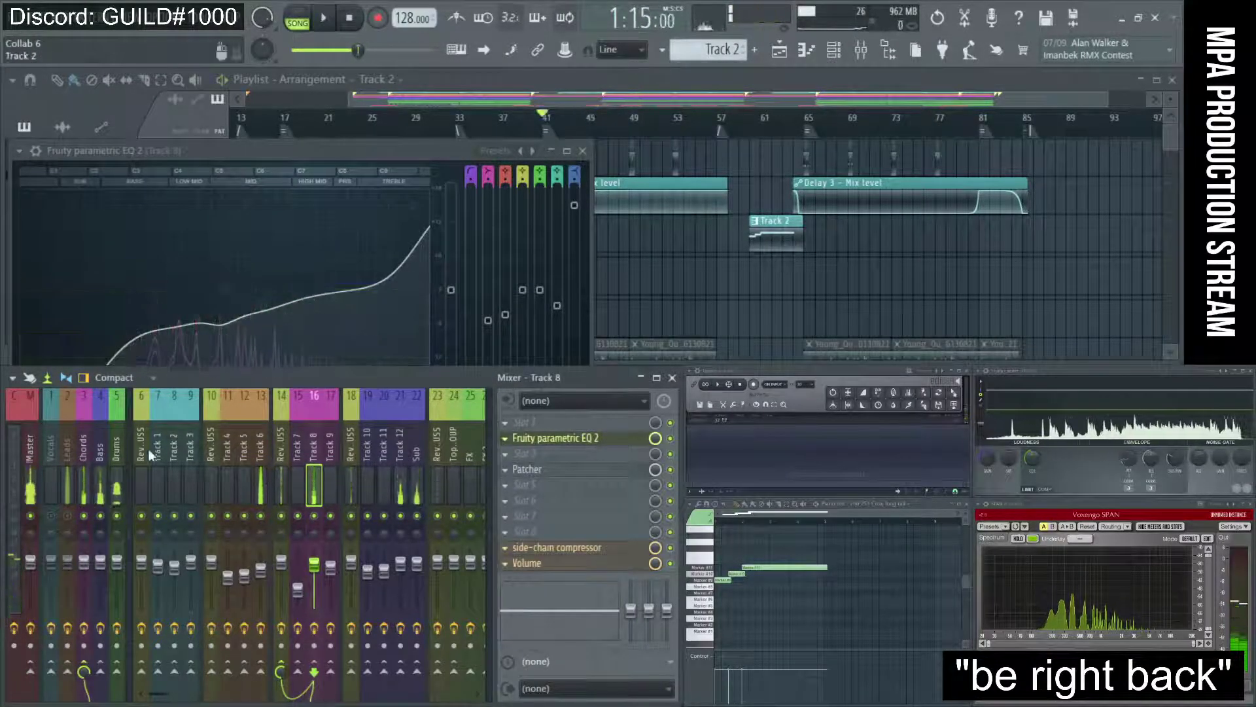
pyautogui.press('space')
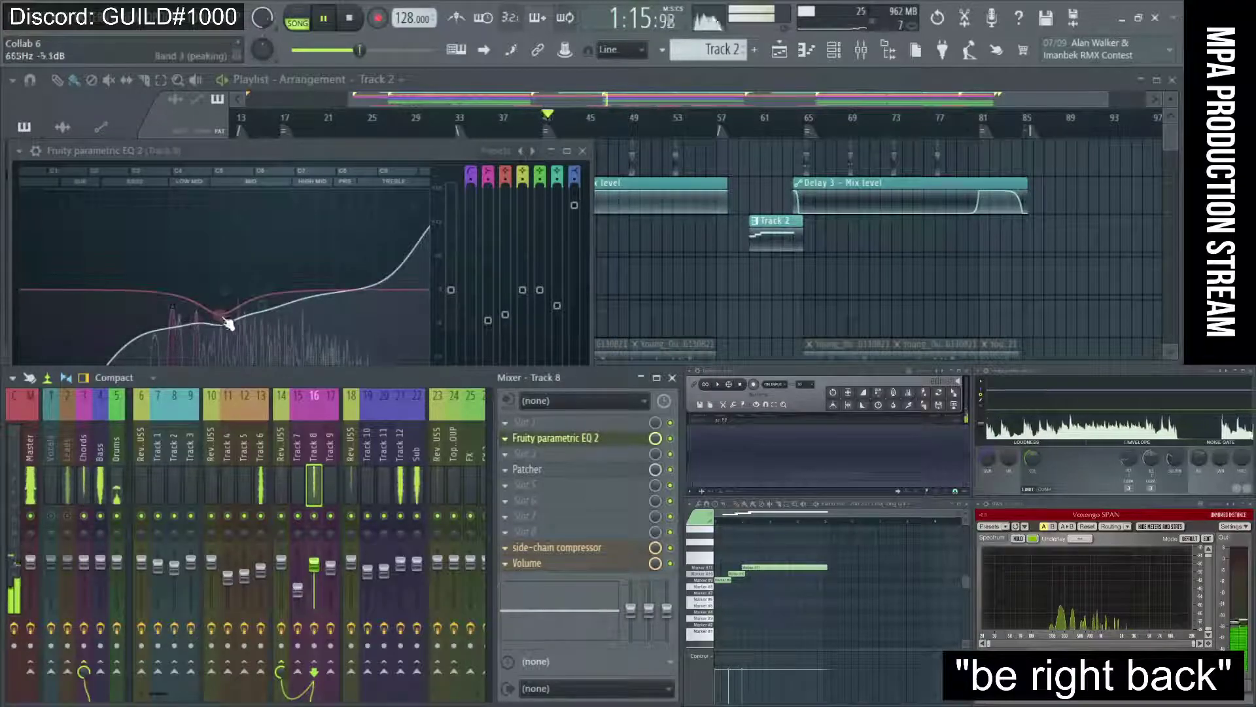
pyautogui.moveTo(322, 159); pyautogui.dragTo(332, 129)
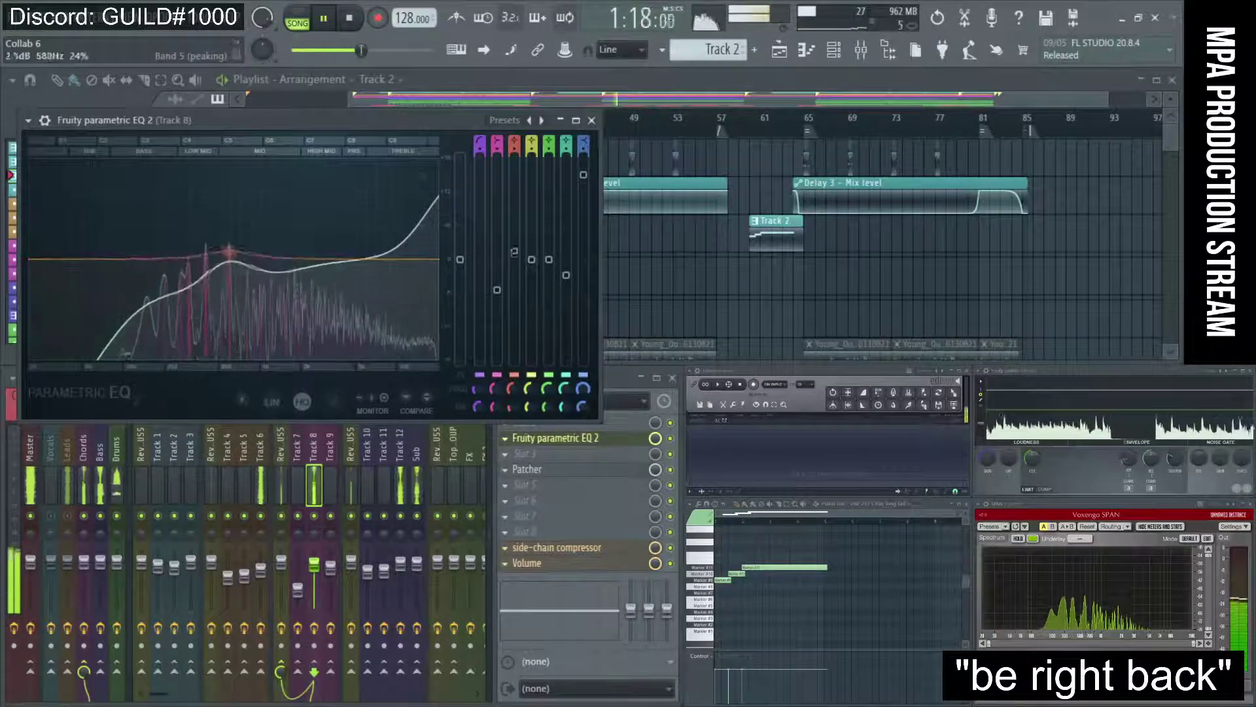
pyautogui.moveTo(234, 282); pyautogui.dragTo(236, 296)
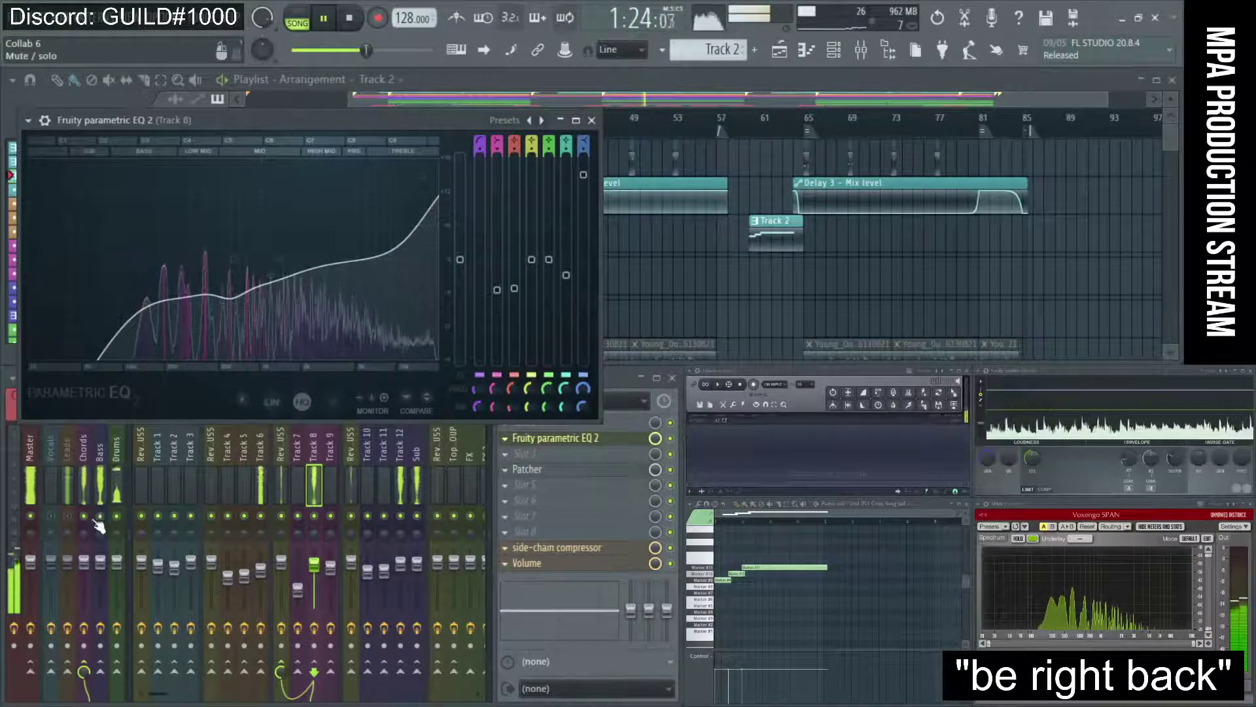
# Compare the mix with the reference on the Master channel, and close Track 8's parametric EQ after rechecking it
pyautogui.click(37, 496)
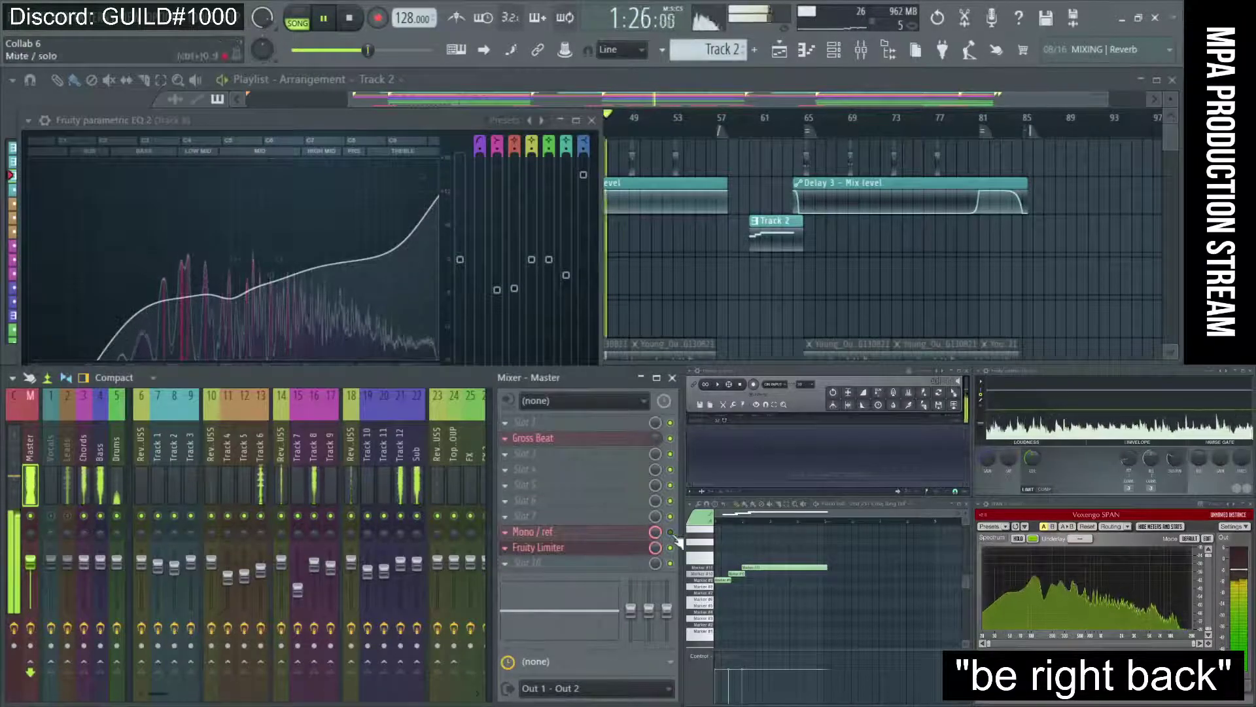
pyautogui.click(348, 122)
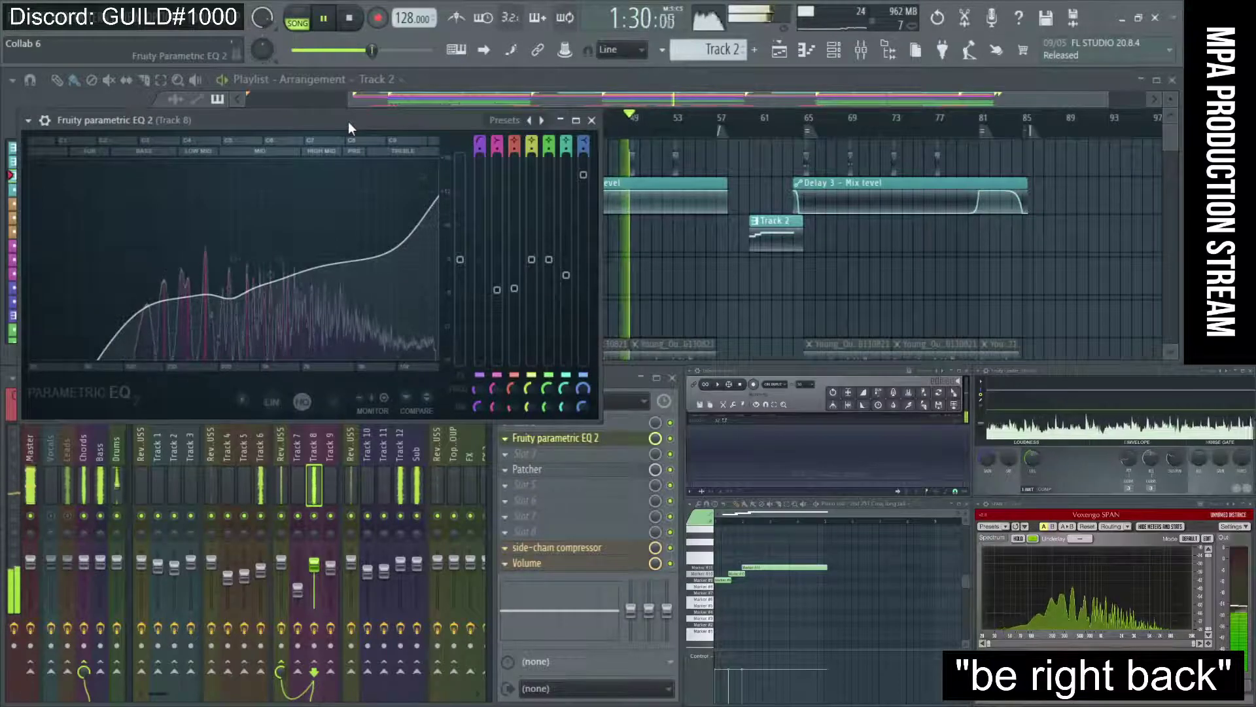
pyautogui.click(592, 121)
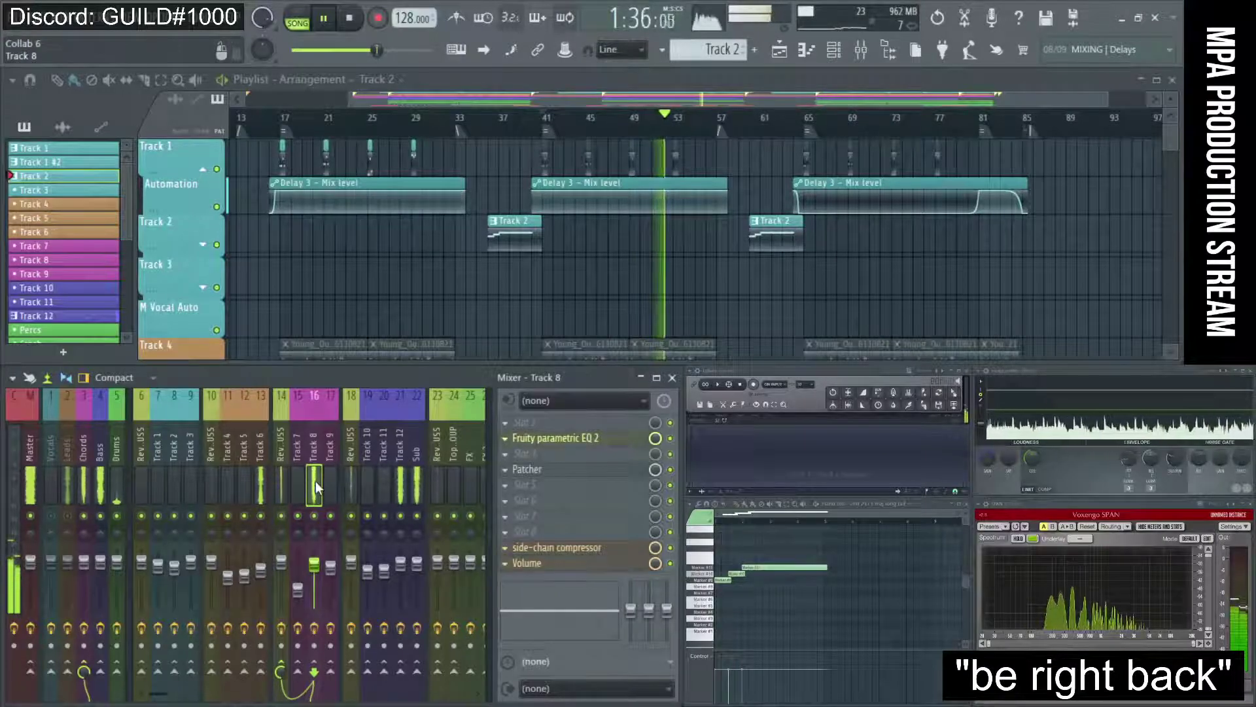
# Check Track 8's contribution with its mute switch, and replay from bar 41 with the Leads bus unmuted
pyautogui.click(316, 516)
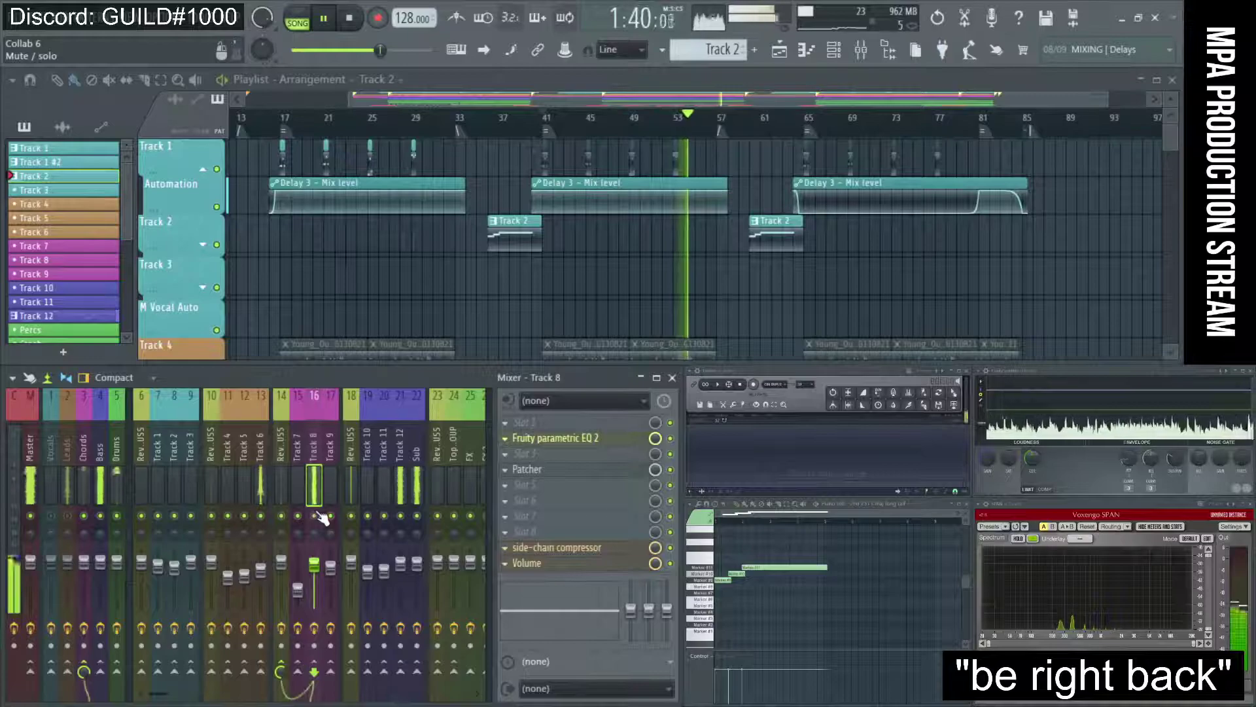
pyautogui.press('space')
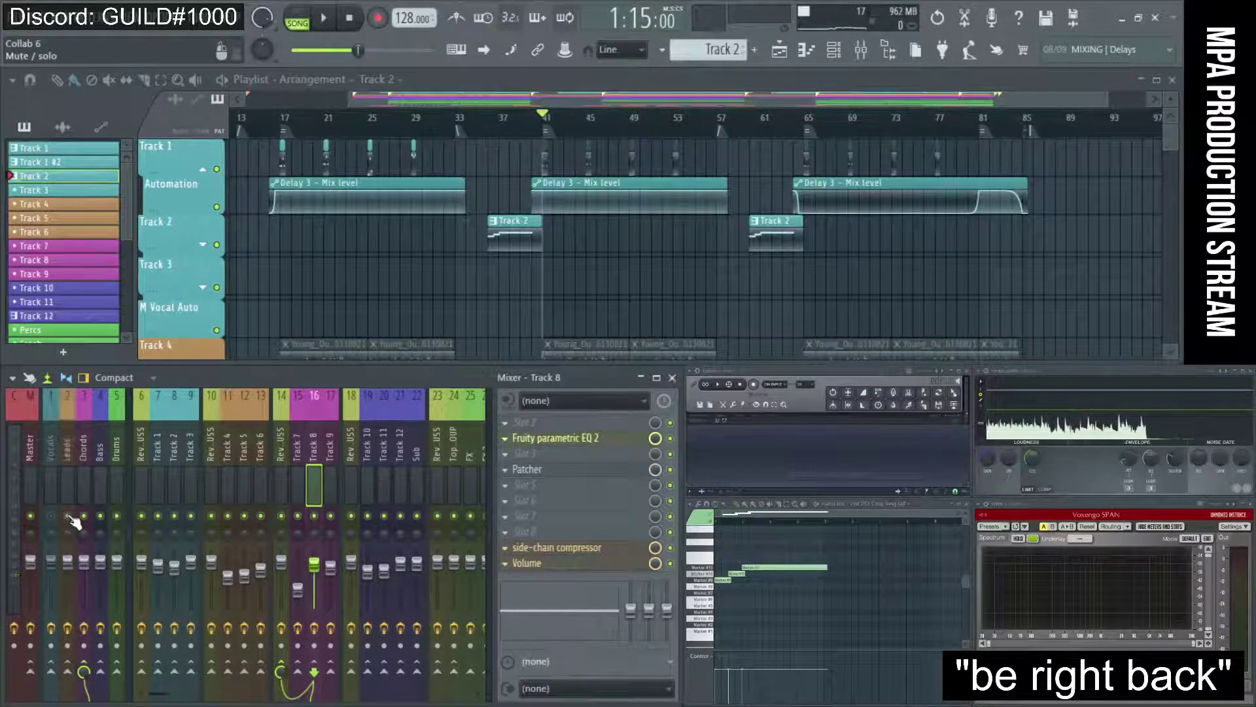
pyautogui.press('space')
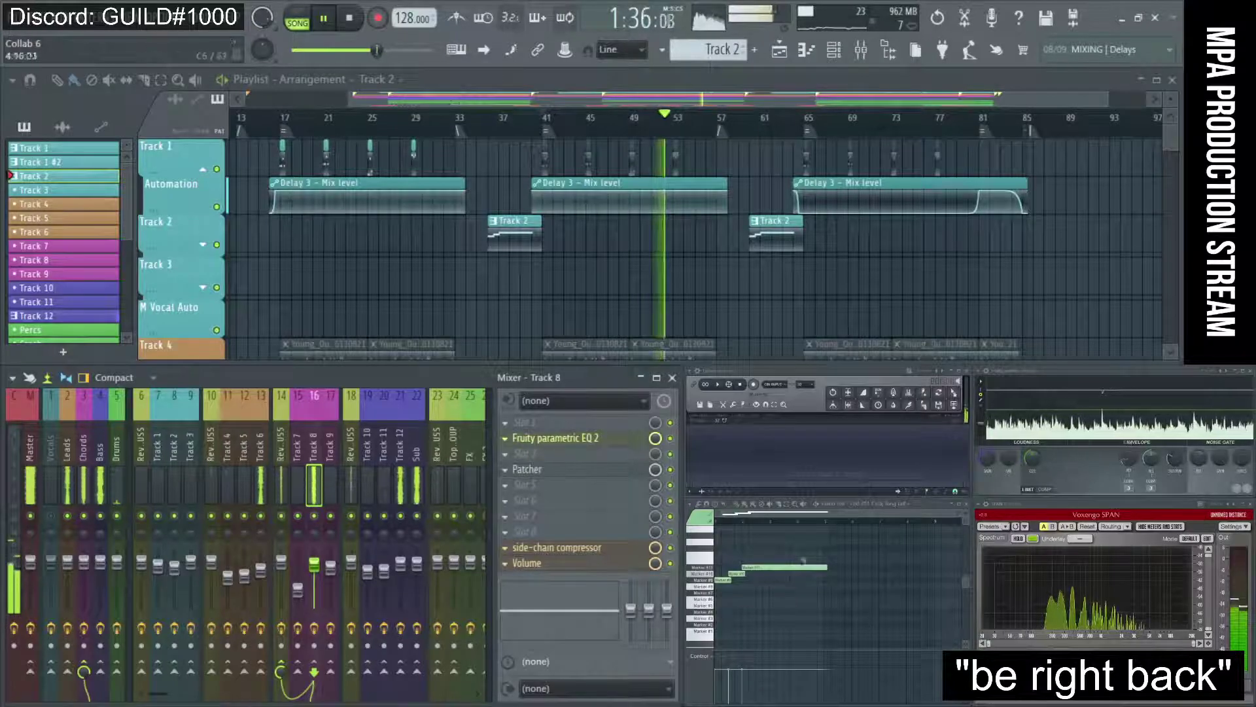
# Select Track 6 and listen to the leads and chords with the Bass bus muted before stopping playback
pyautogui.click(259, 469)
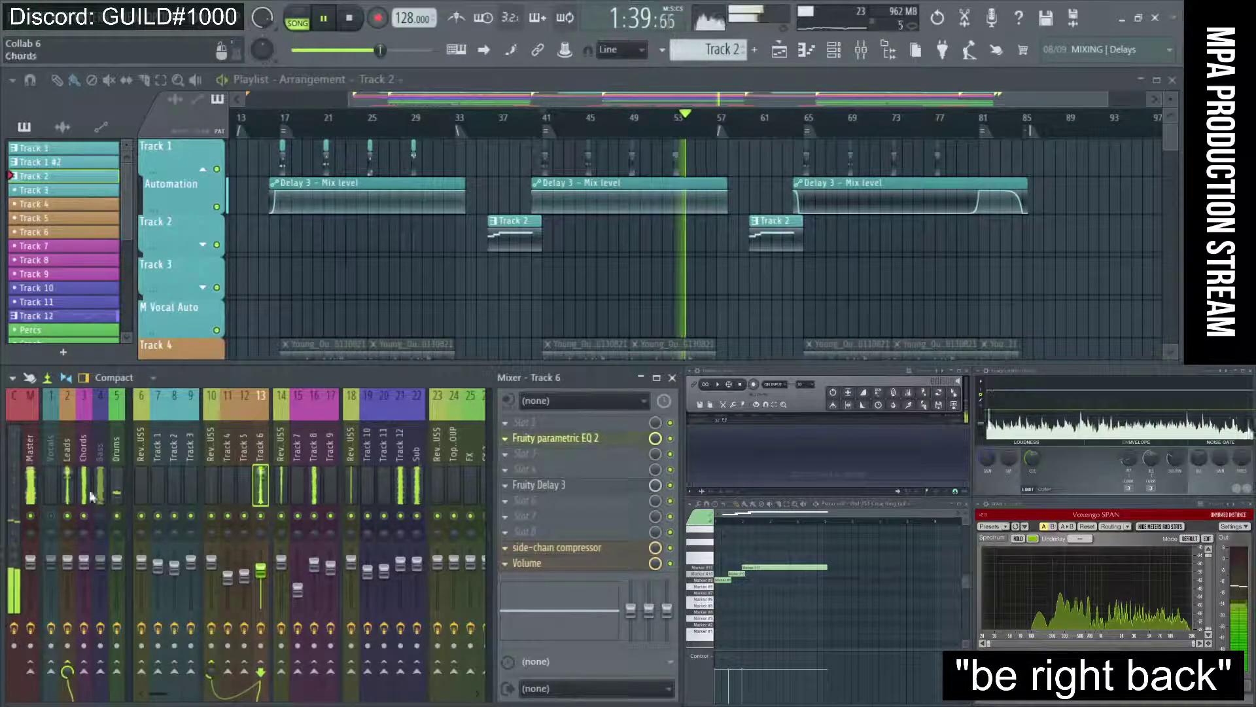
pyautogui.press('space')
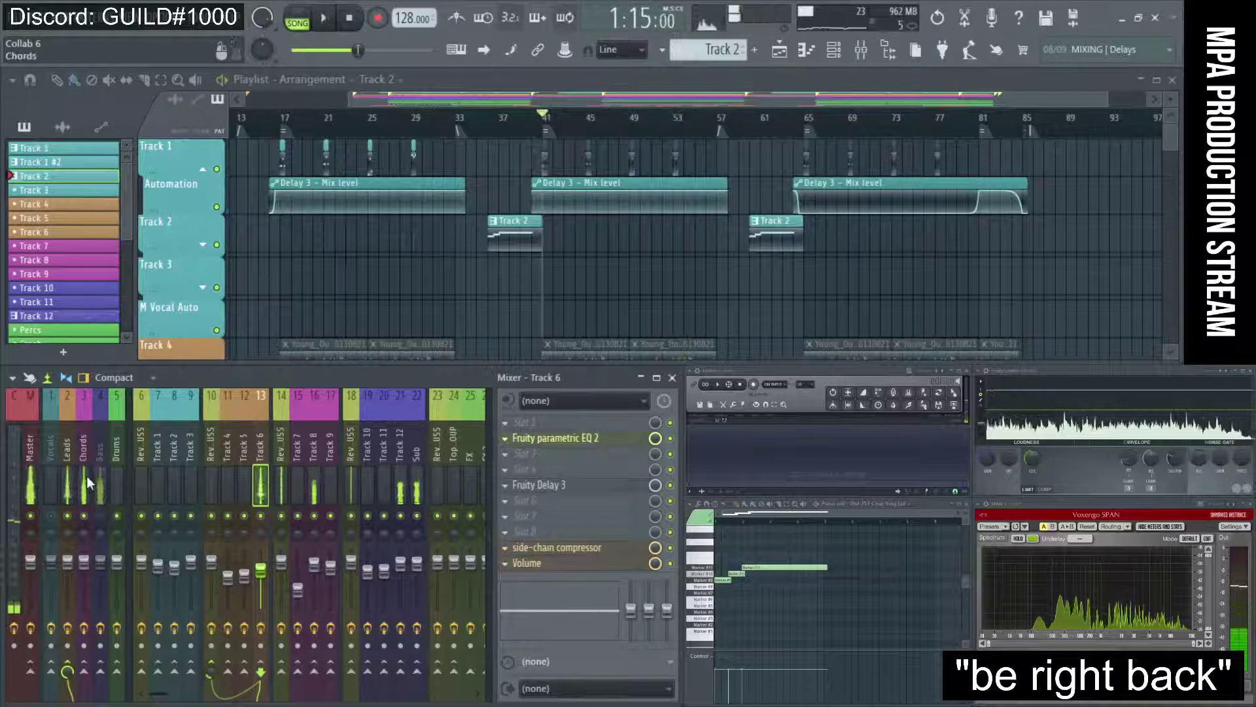
# Play the section from bar 41, check mixer Track 8 and Track 6, and unmute the Bass bus
pyautogui.press('space')
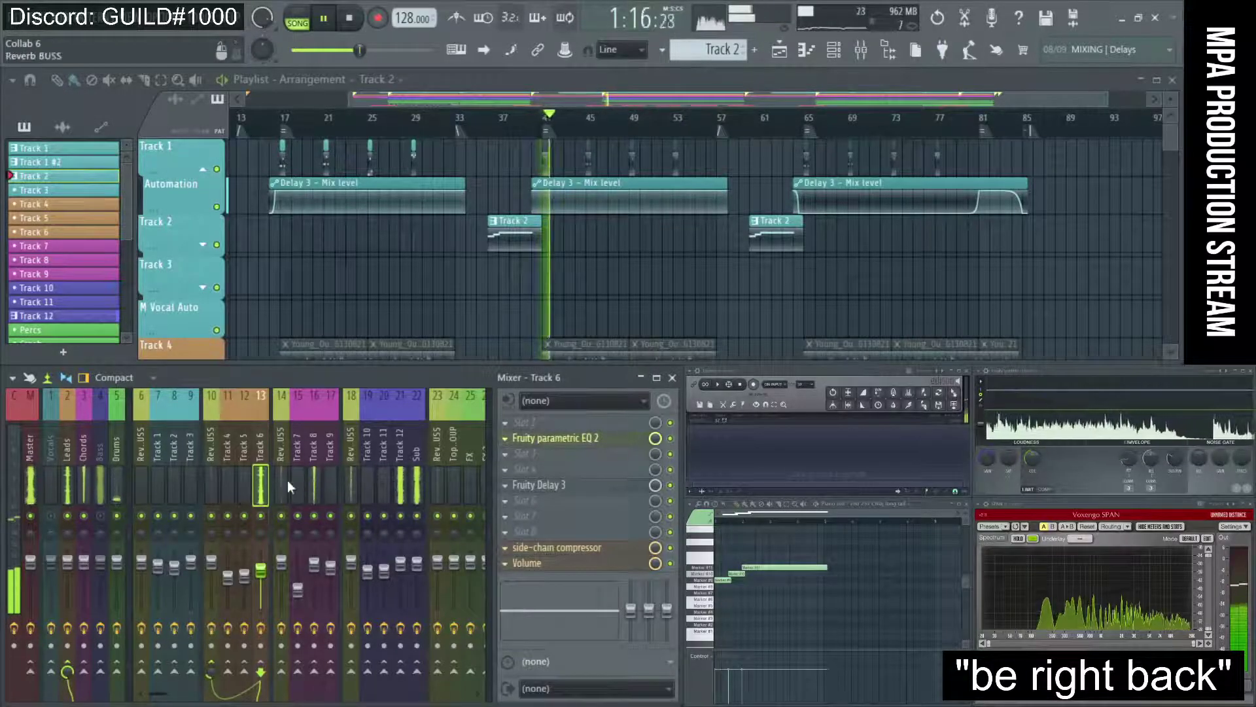
pyautogui.click(314, 484)
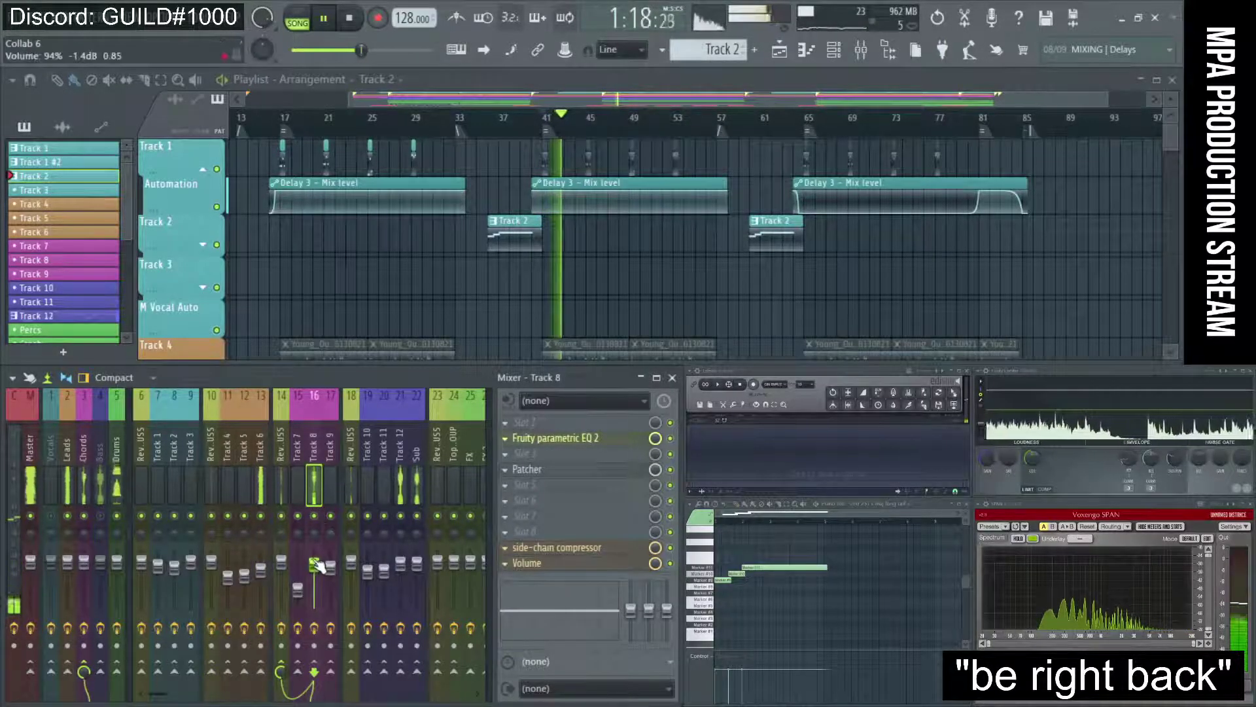
pyautogui.click(261, 485)
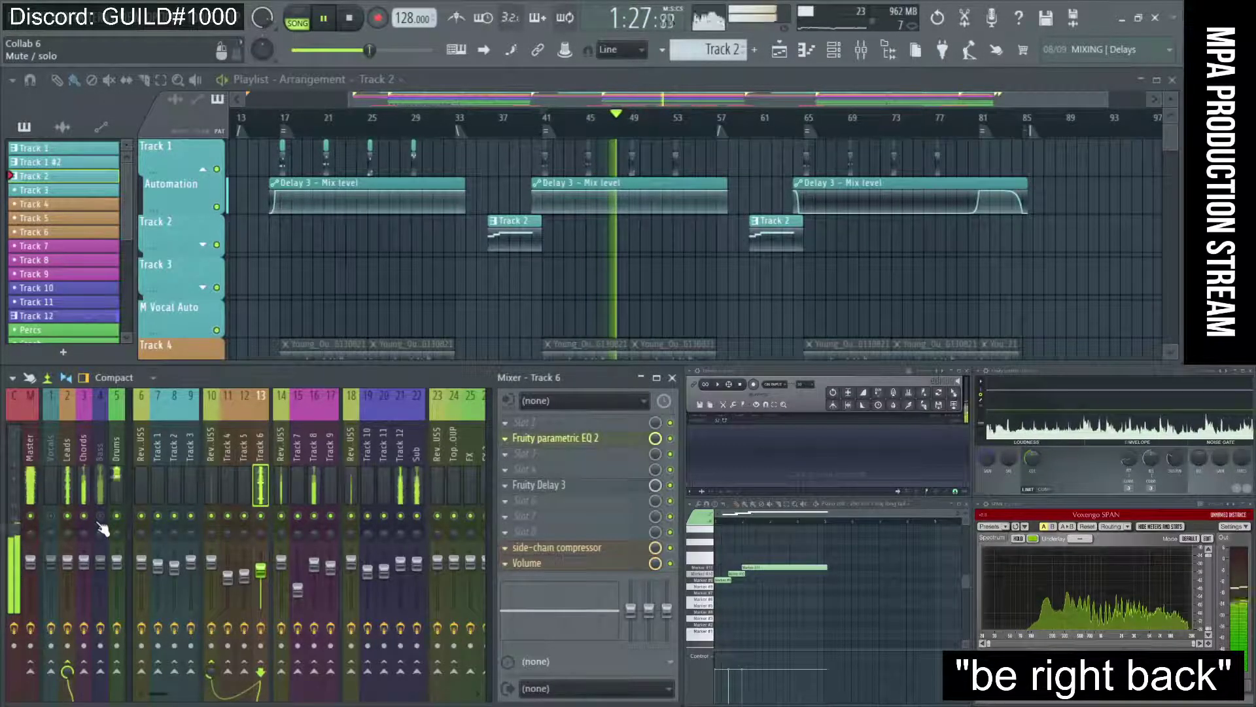
pyautogui.click(103, 516)
pyautogui.press('space')
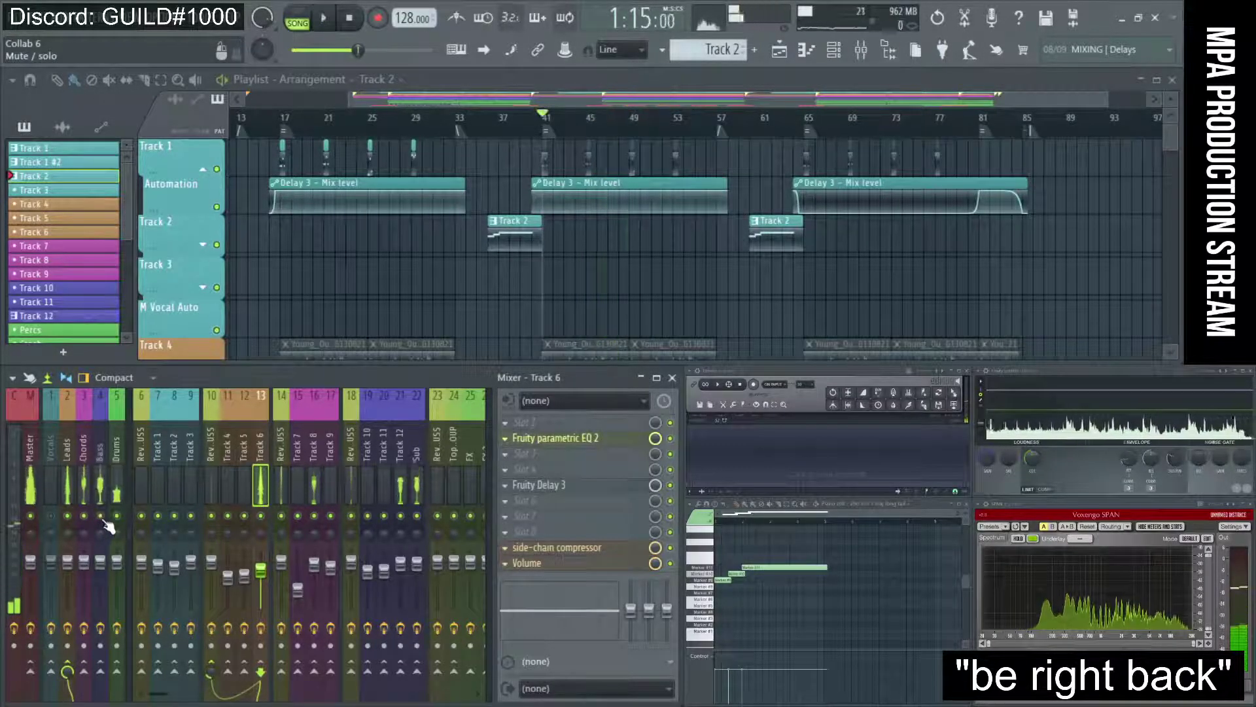
# Play from bar 41 with the Vocals mixer channel selected and examine the arrangement's tracks and the Gross Beat clips on Master FX Auto
pyautogui.click(52, 470)
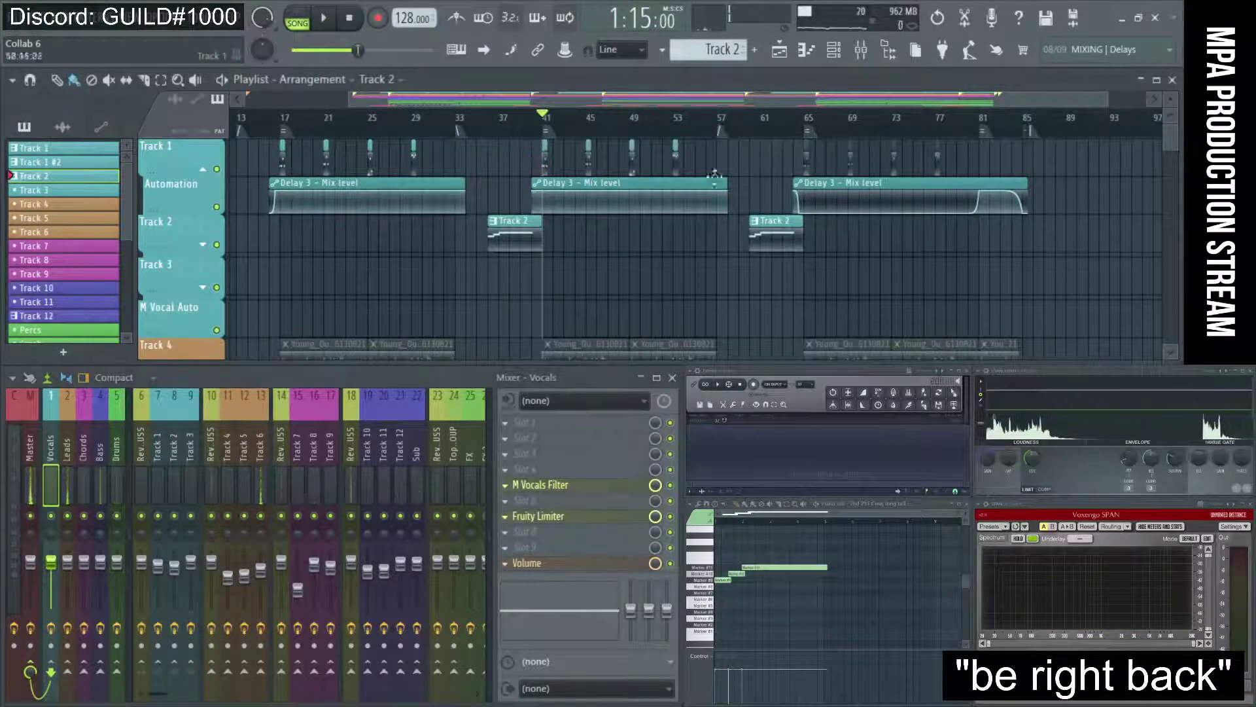
pyautogui.press('space')
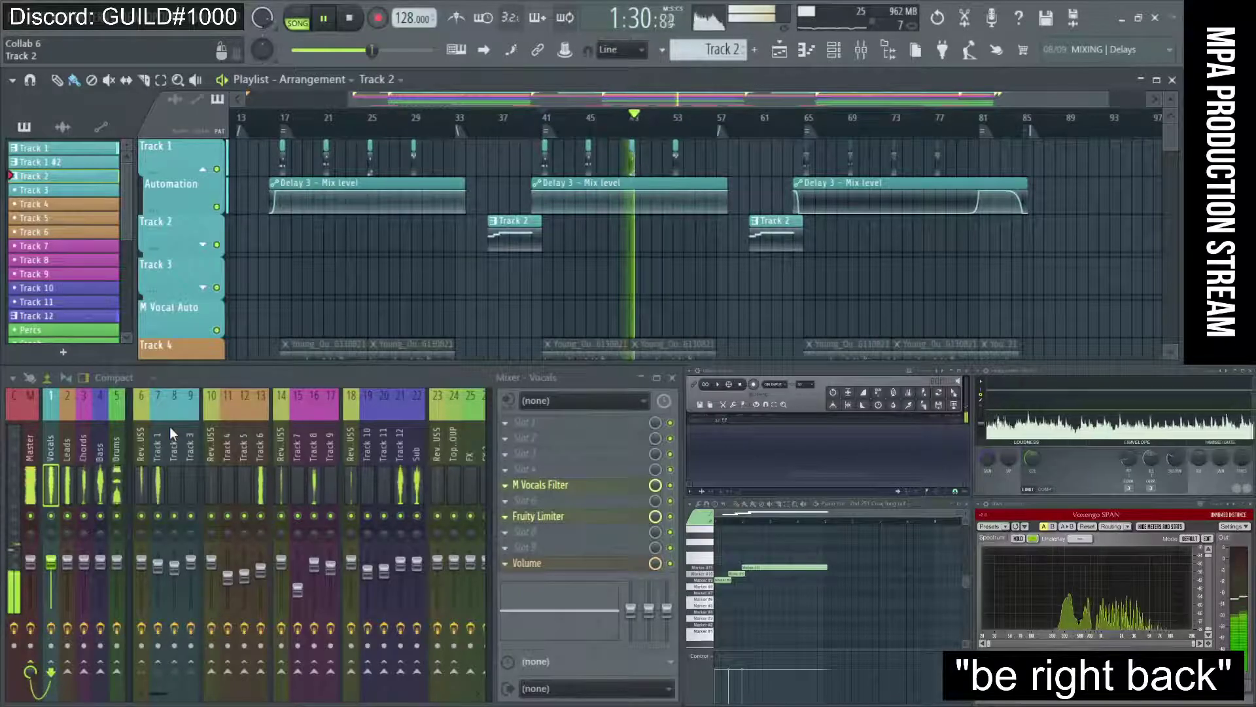
pyautogui.scroll(-2, 630, 226)
pyautogui.scroll(-15, 630, 226)
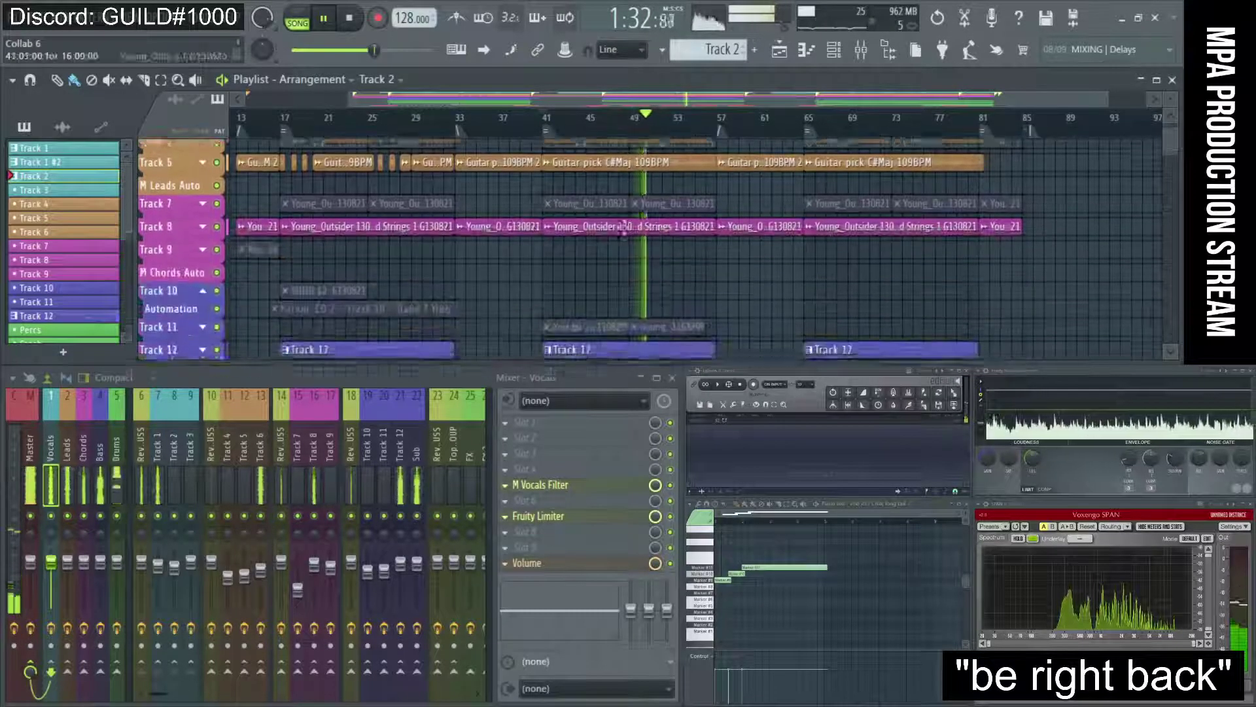
pyautogui.scroll(3, 628, 248)
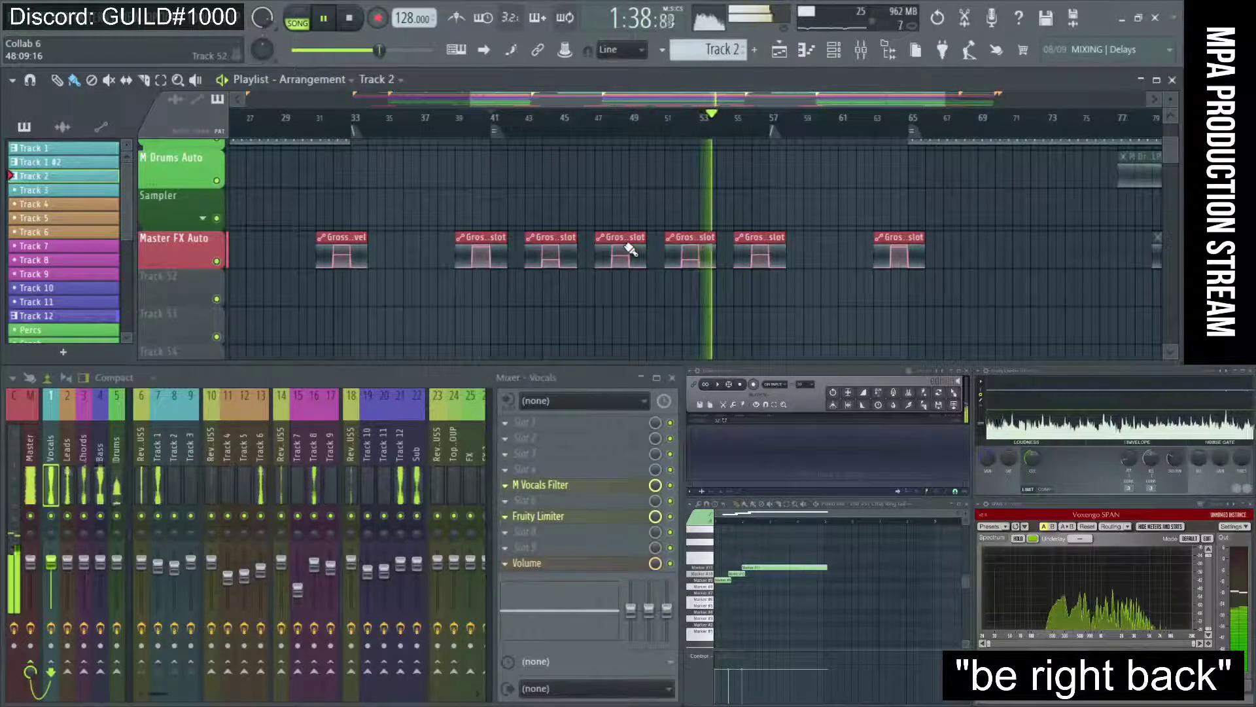
pyautogui.scroll(1, 628, 247)
pyautogui.scroll(2, 625, 247)
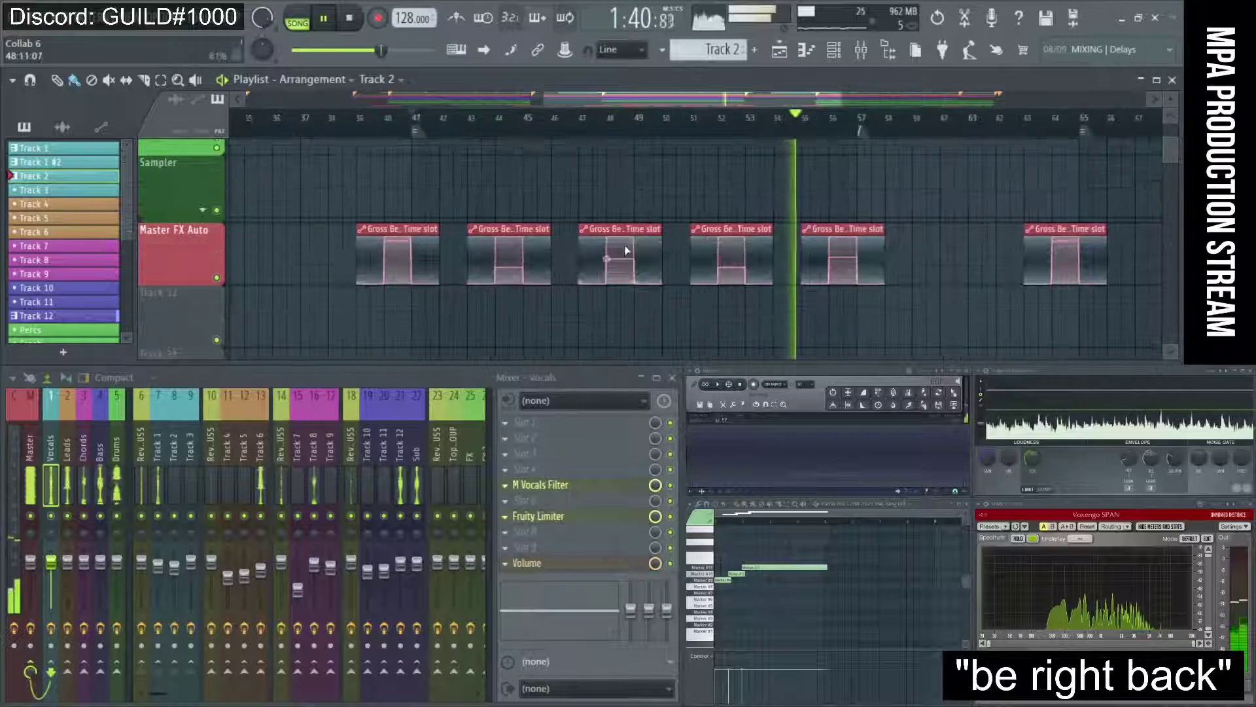
pyautogui.scroll(2, 511, 275)
pyautogui.scroll(-1, 611, 253)
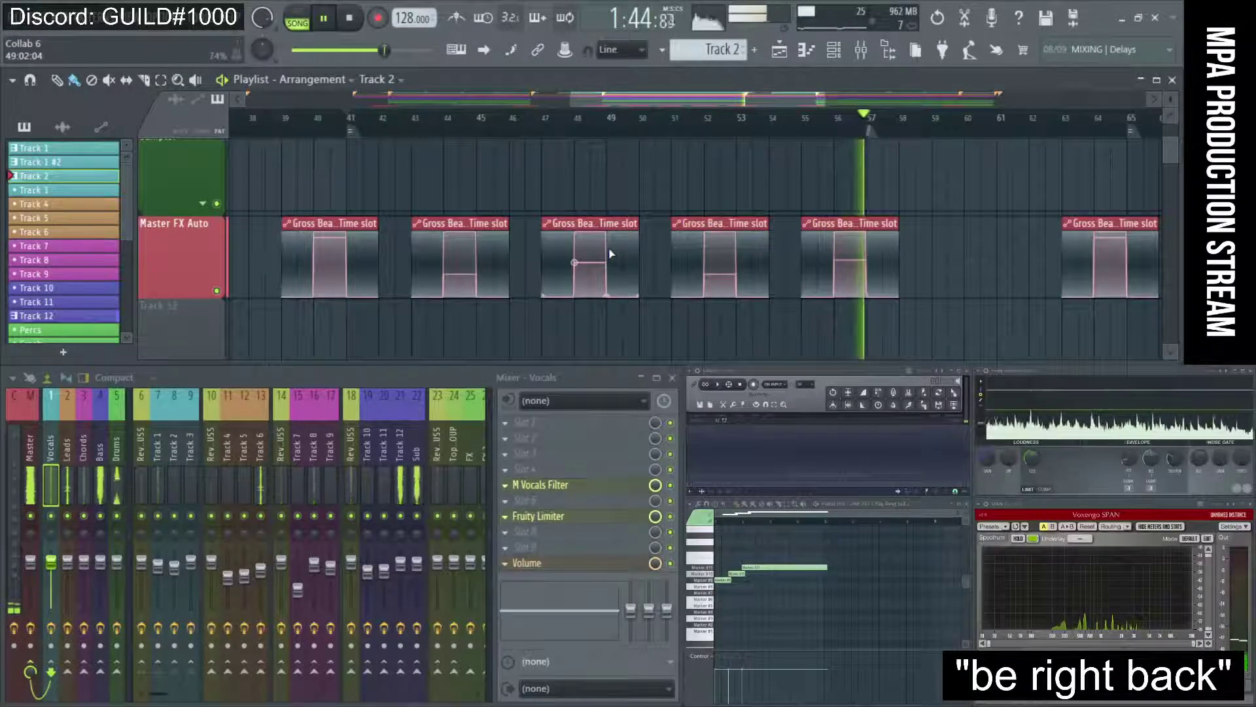
pyautogui.scroll(-4, 850, 255)
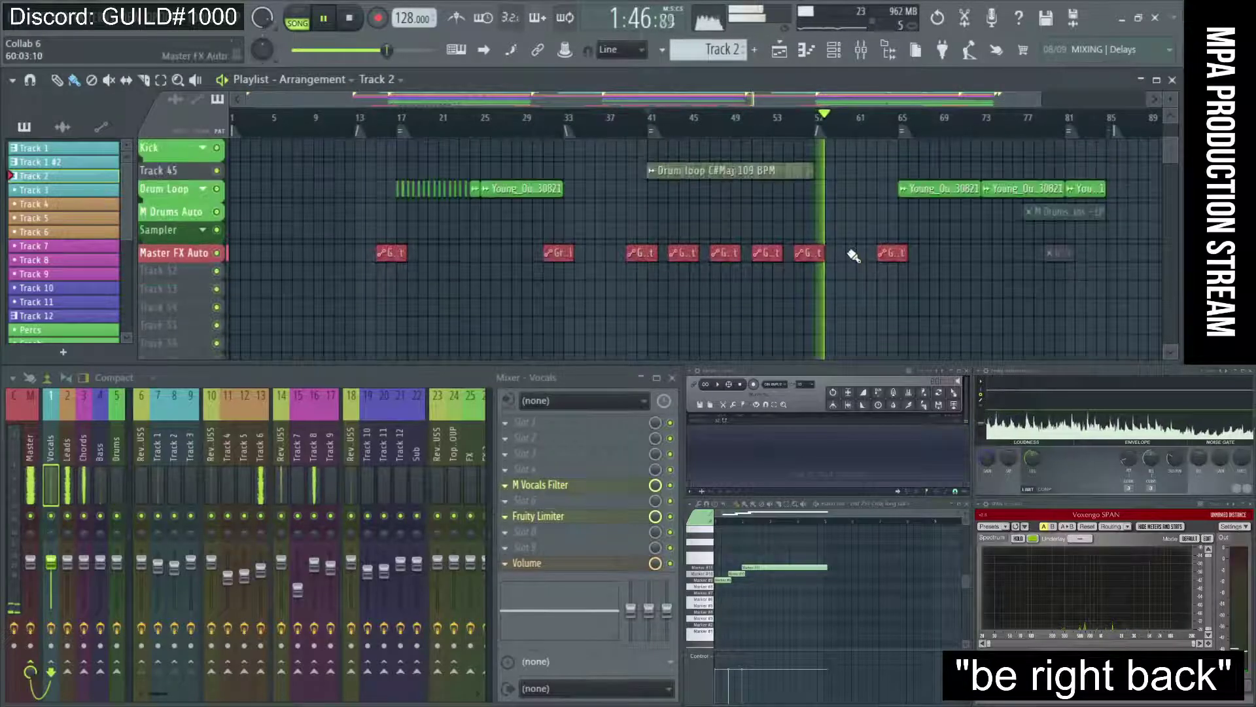
pyautogui.scroll(-3, 854, 255)
pyautogui.scroll(-6, 909, 249)
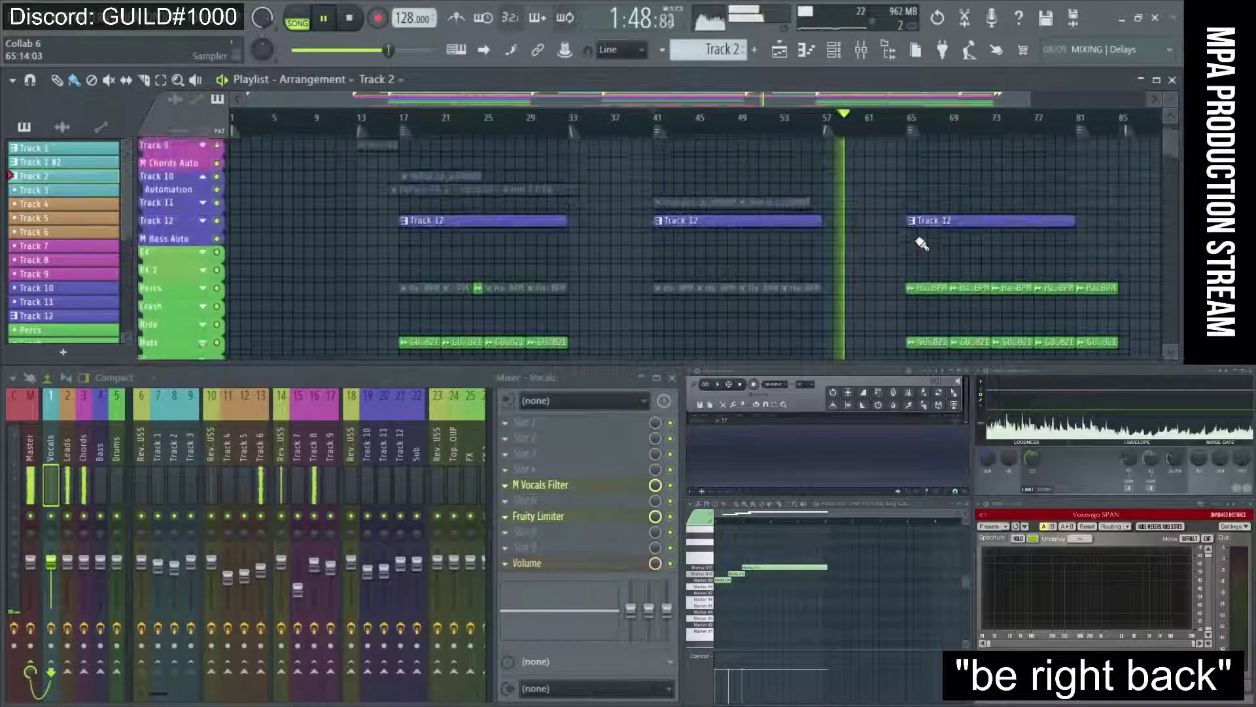
pyautogui.scroll(2, 922, 244)
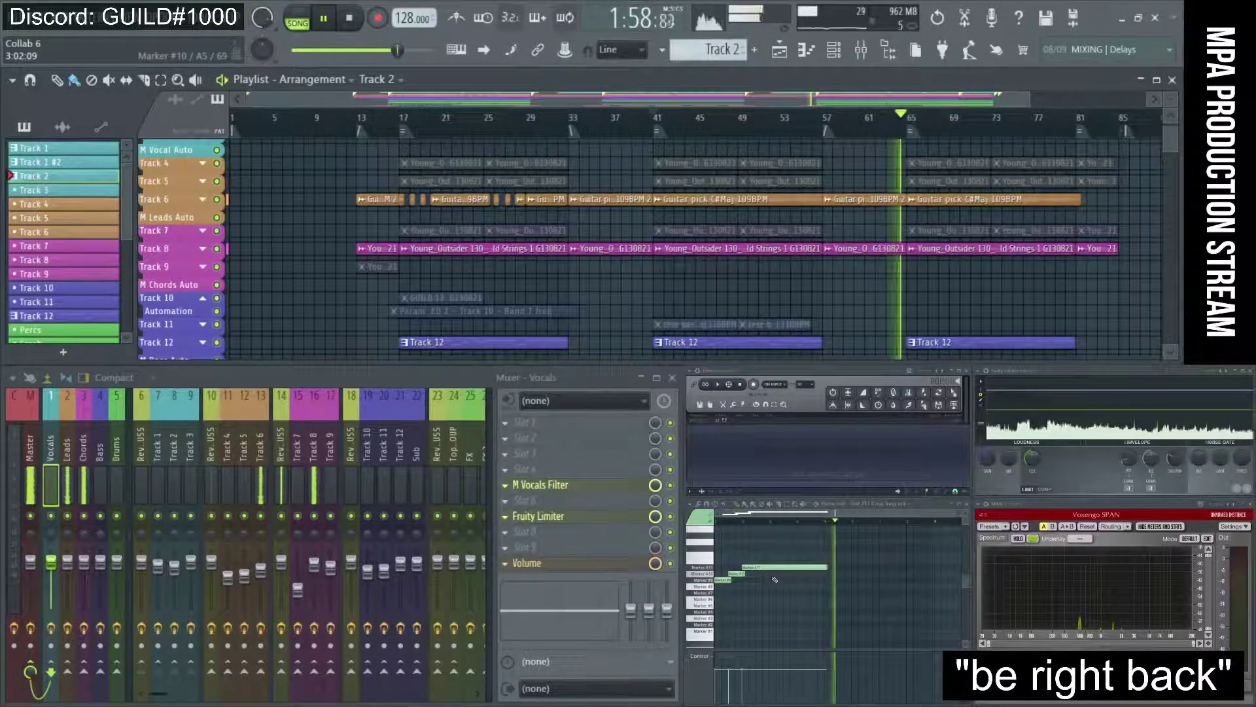
# Switch to OBS to remove the "be right back" caption, and return to FL Studio to stop playback
pyautogui.hotkey('alt', 'Tab')
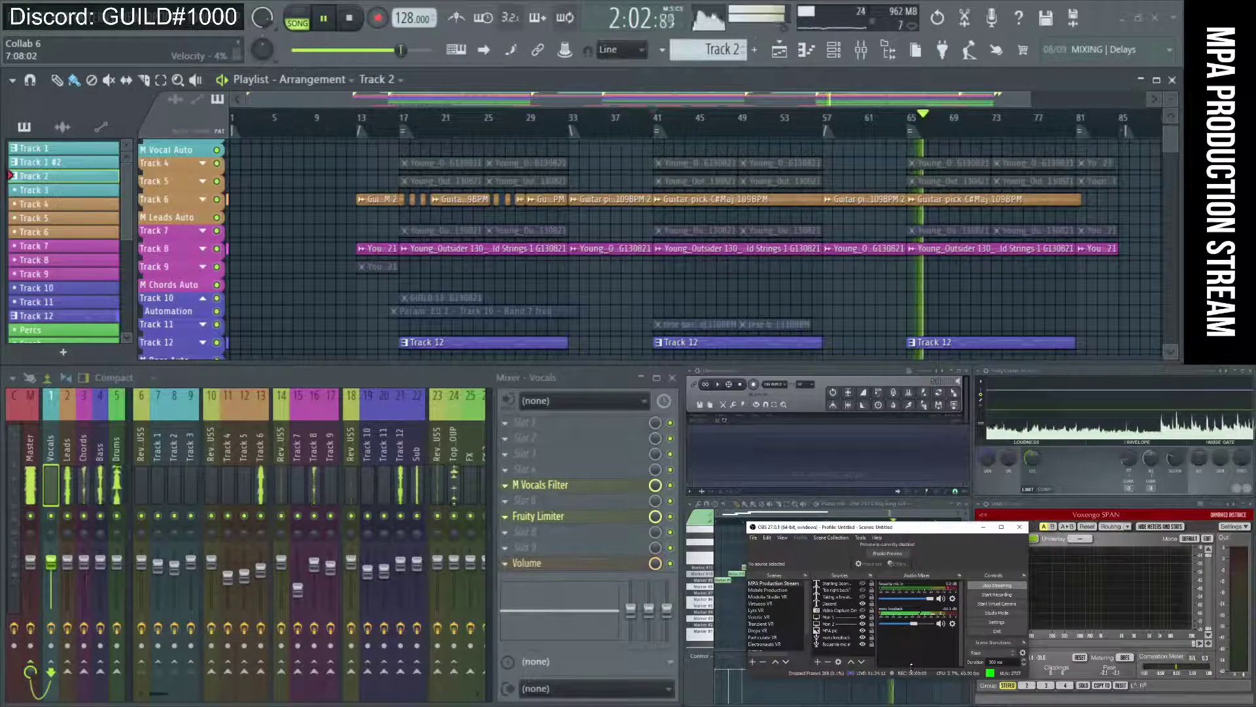
pyautogui.hotkey('alt', 'Tab')
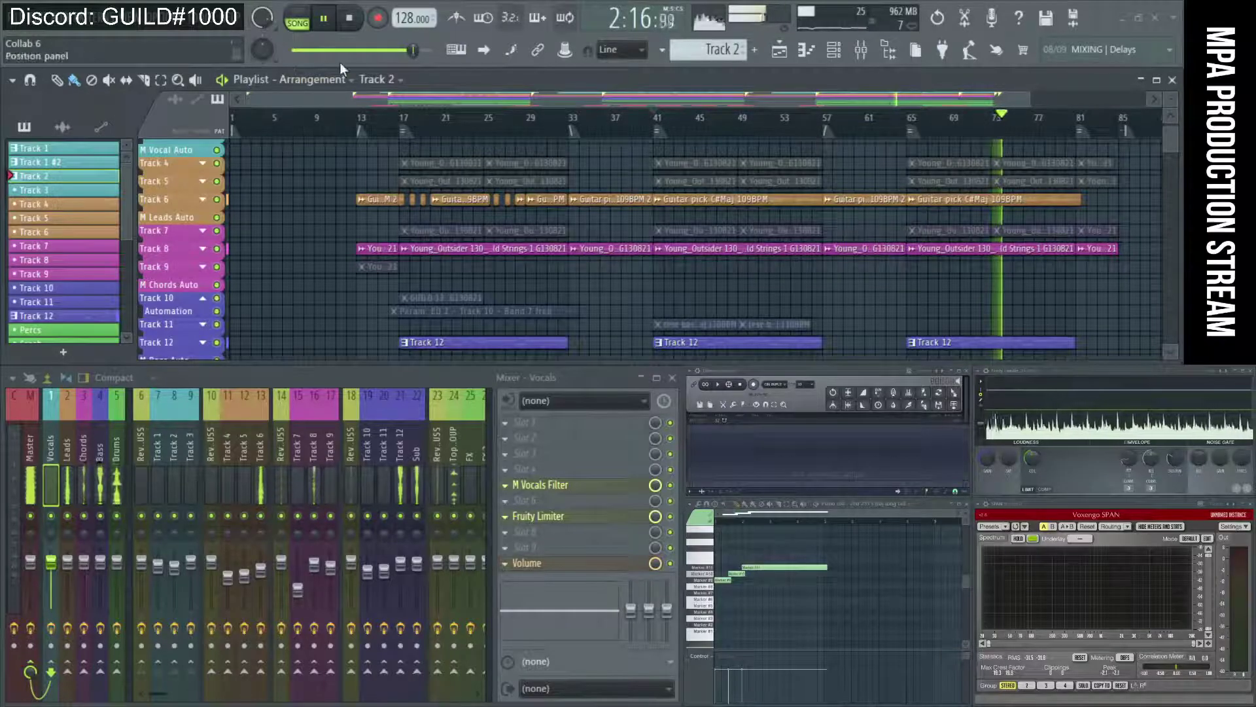
pyautogui.click(360, 26)
# Unmute all the Young_Outsider Piano 1 clips on playlist Track 5 across the arrangement
pyautogui.scroll(3, 912, 210)
pyautogui.scroll(2, 911, 210)
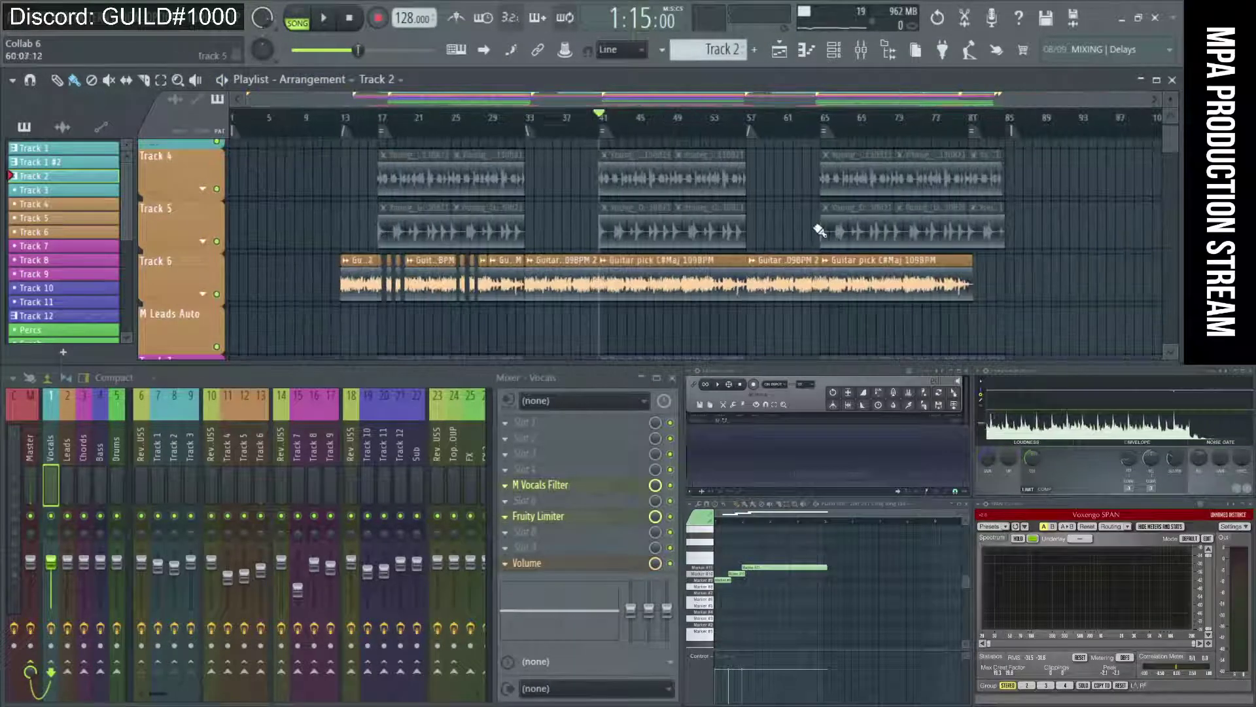
pyautogui.scroll(2, 819, 229)
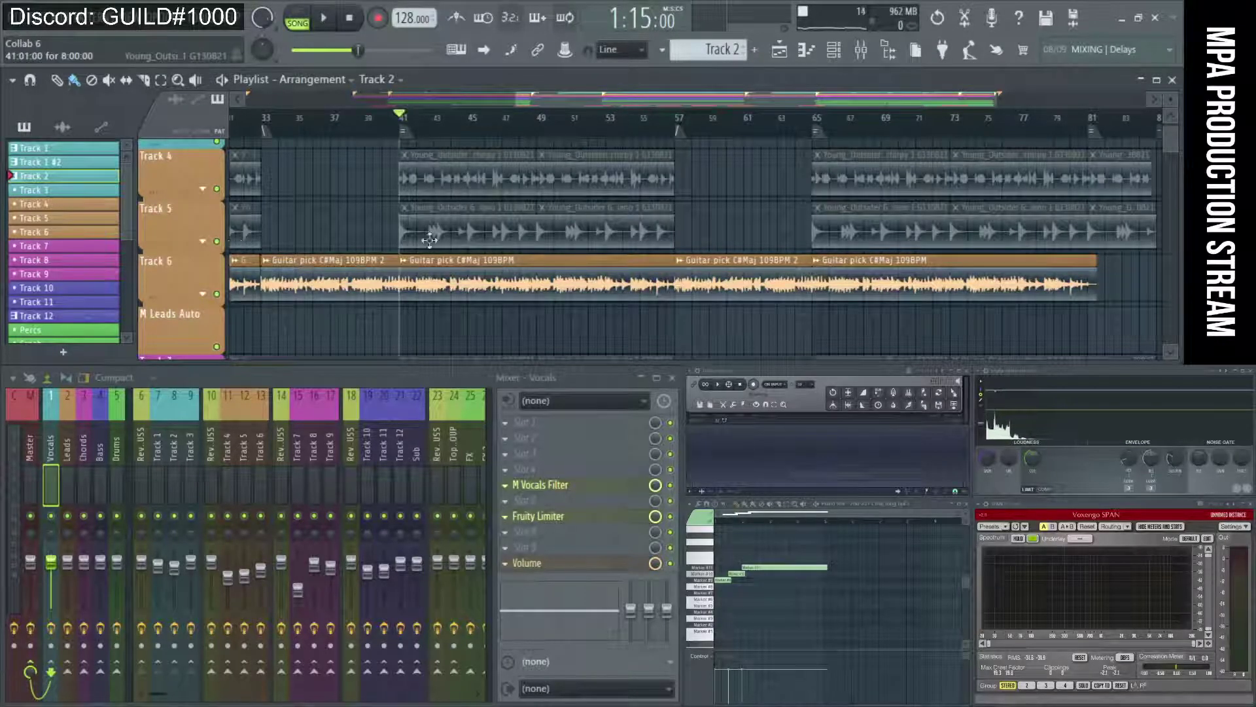
pyautogui.click(402, 231)
pyautogui.scroll(-2, 406, 230)
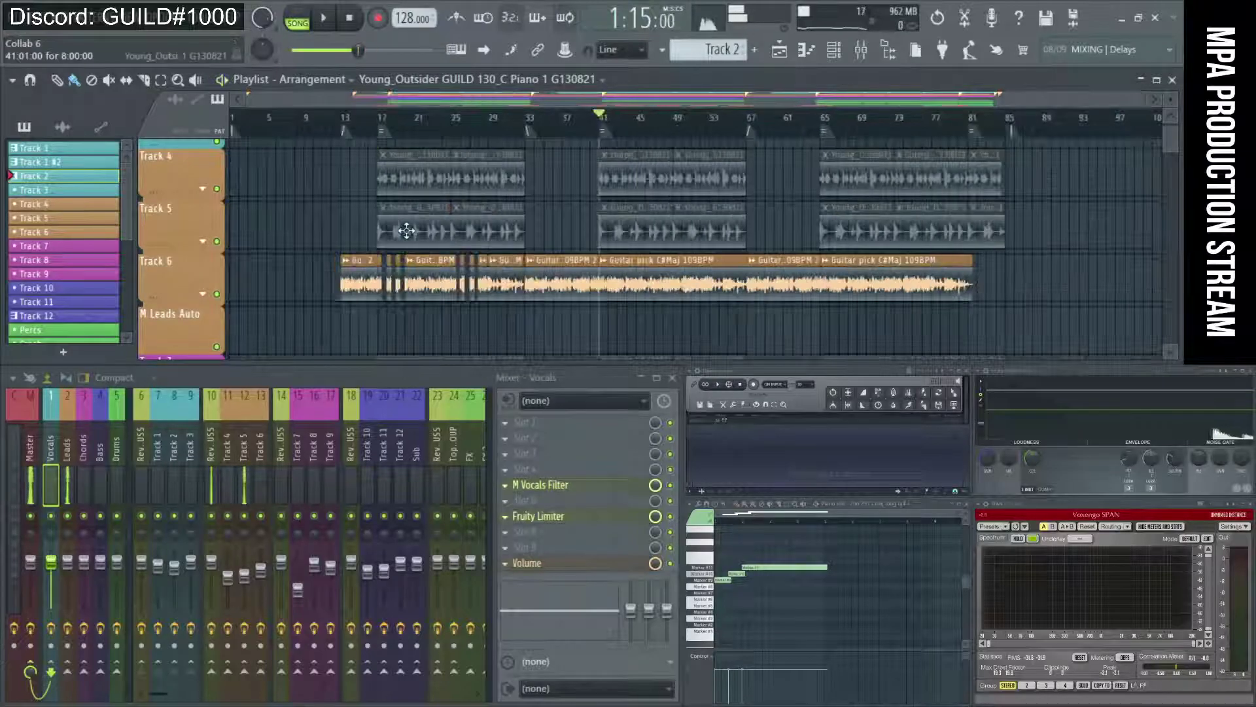
pyautogui.scroll(-1, 407, 230)
pyautogui.moveTo(379, 233); pyautogui.dragTo(1053, 237)
pyautogui.scroll(2, 638, 175)
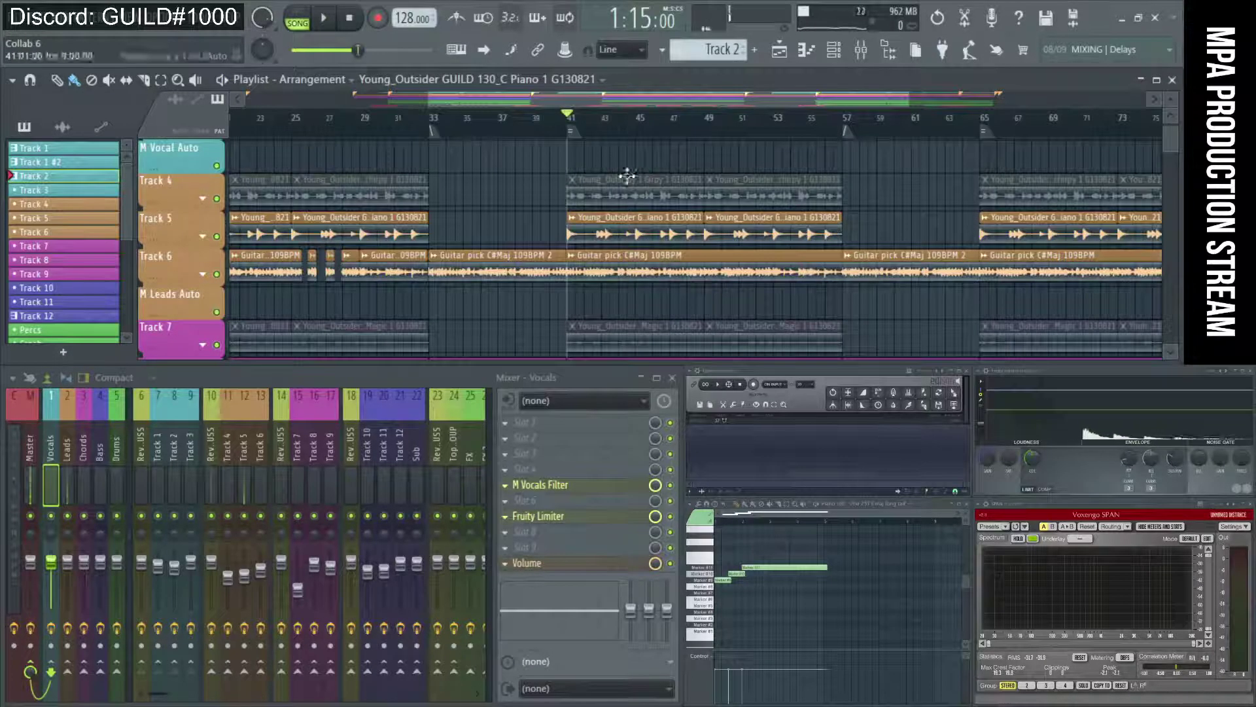
# Play the section from bar 41 to hear the Track 5 piano in context, and reset the playback position to the start
pyautogui.press('space')
pyautogui.scroll(-3, 615, 189)
pyautogui.scroll(-1, 615, 190)
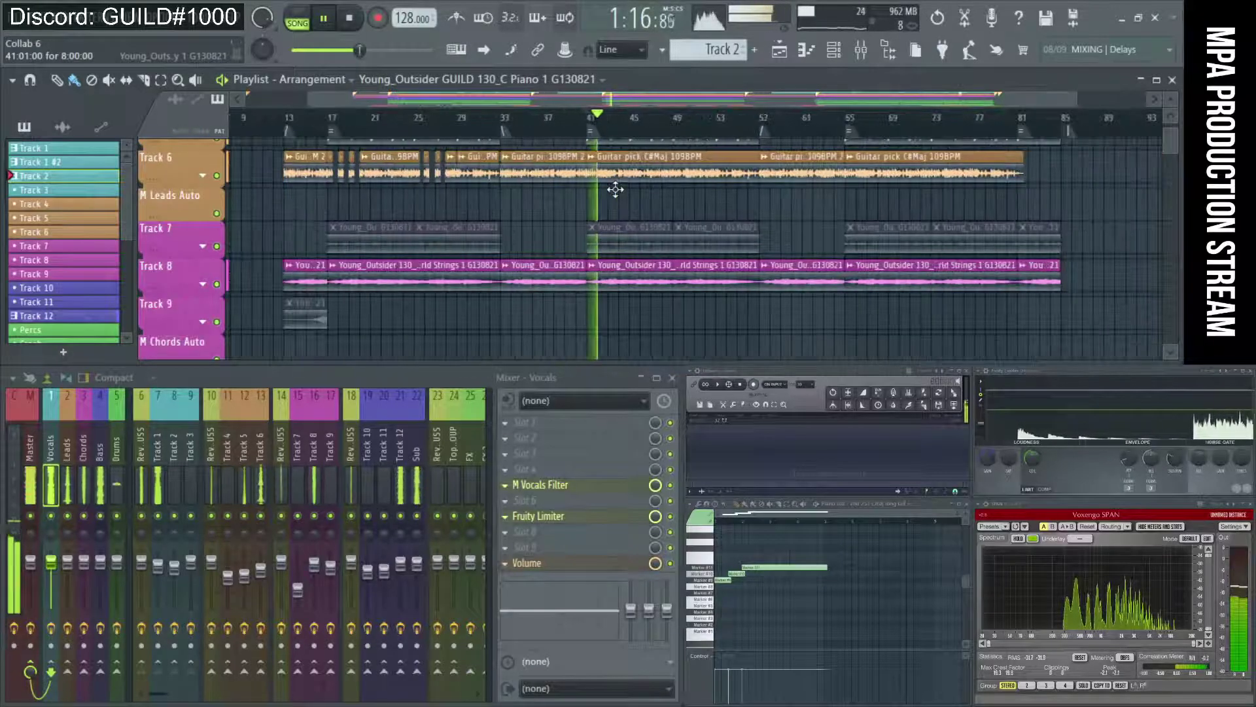
pyautogui.scroll(1, 615, 189)
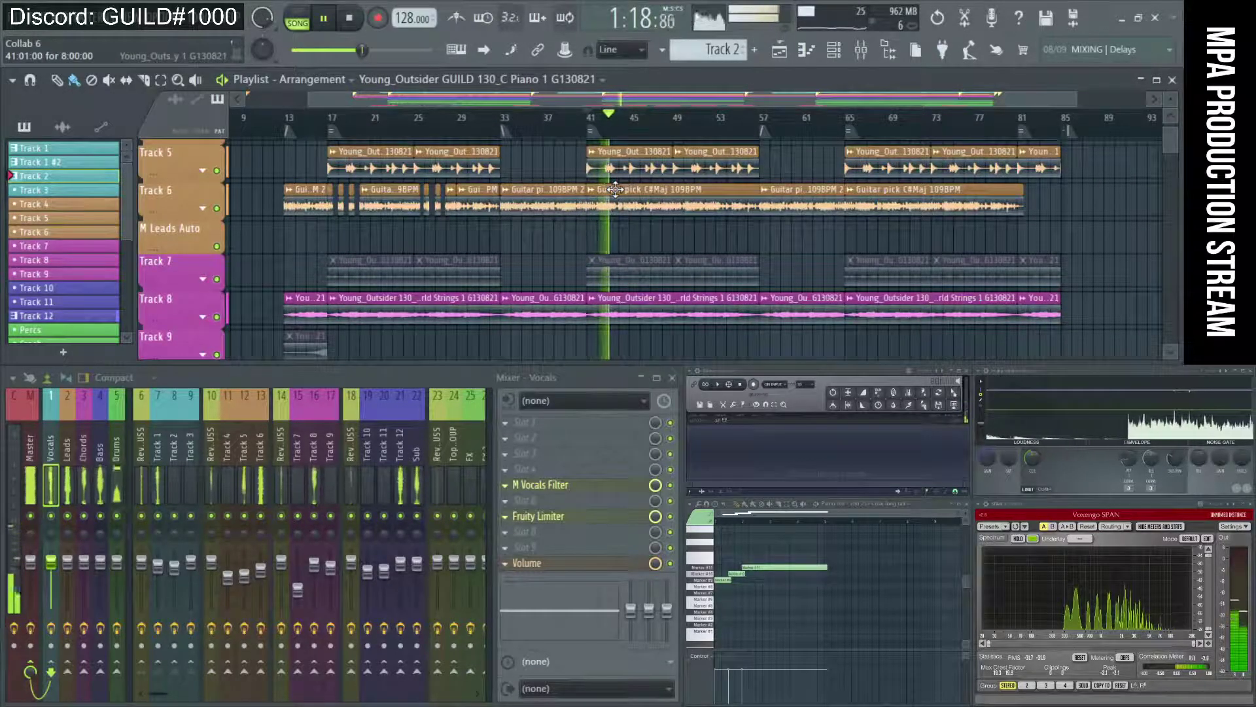
pyautogui.press('space')
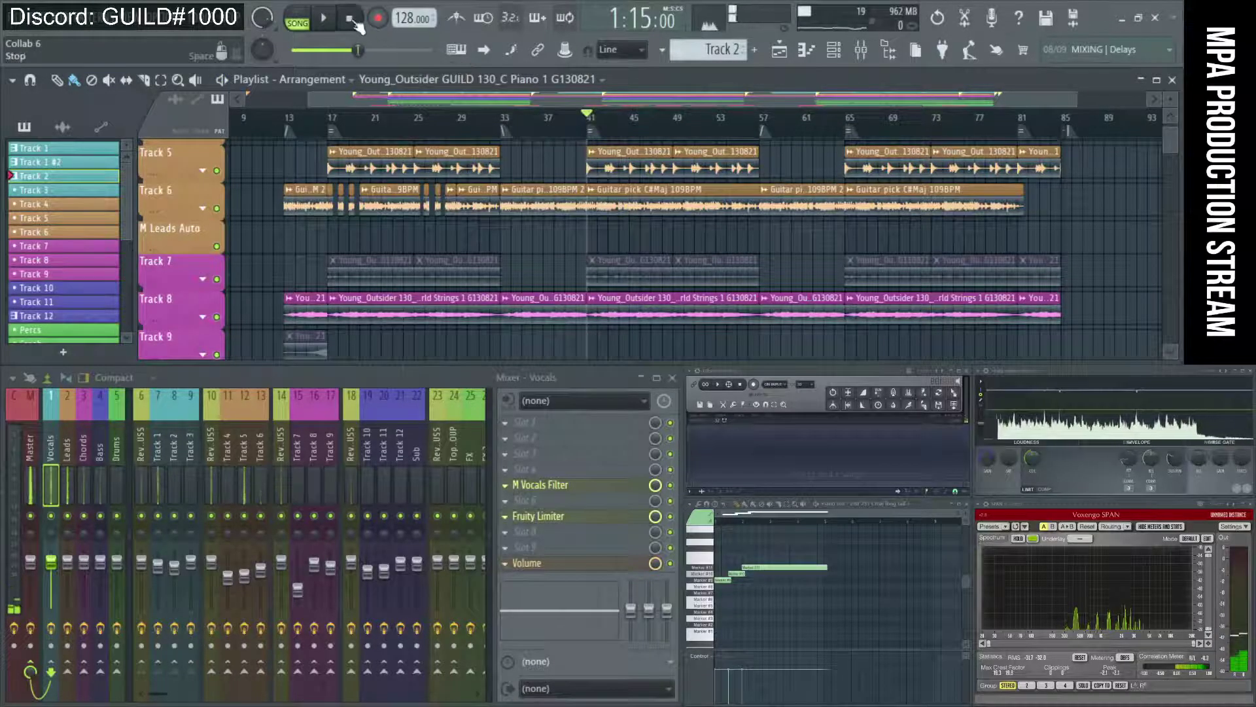
pyautogui.click(351, 18)
# Mute the guitar on playlist Track 6 and the strings on playlist Track 8
pyautogui.scroll(1, 989, 164)
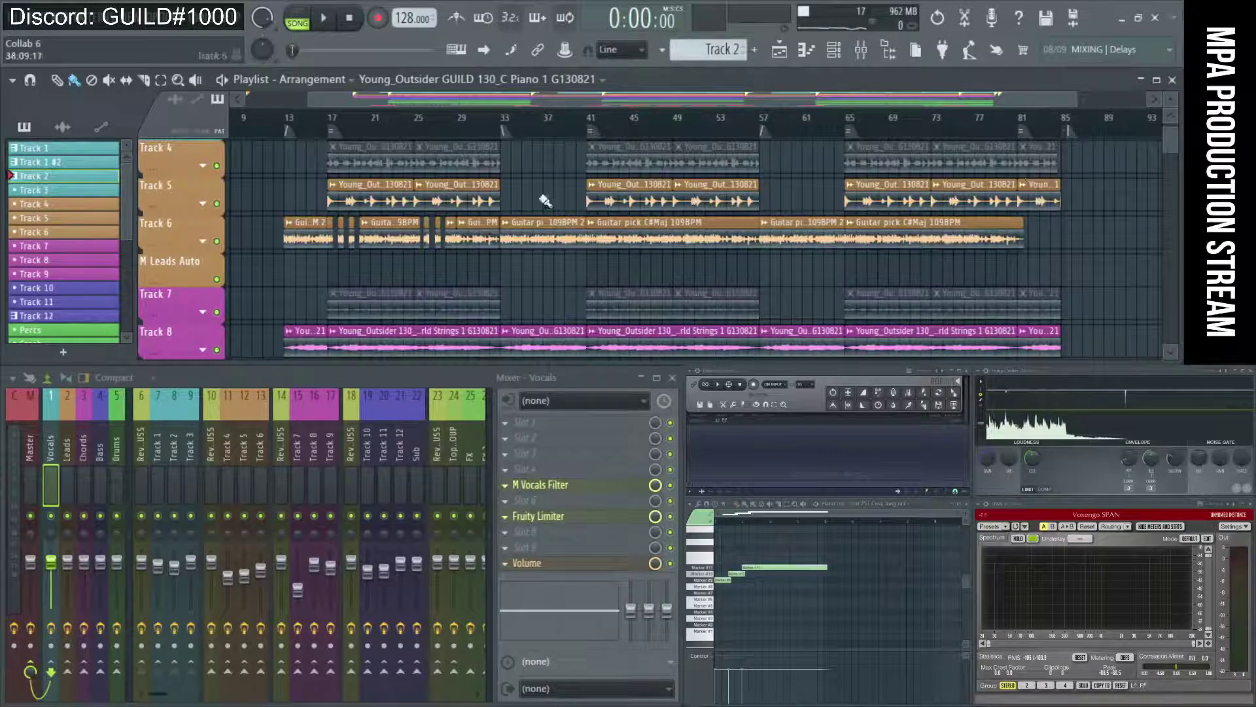
pyautogui.scroll(-3, 579, 192)
pyautogui.scroll(2, 458, 261)
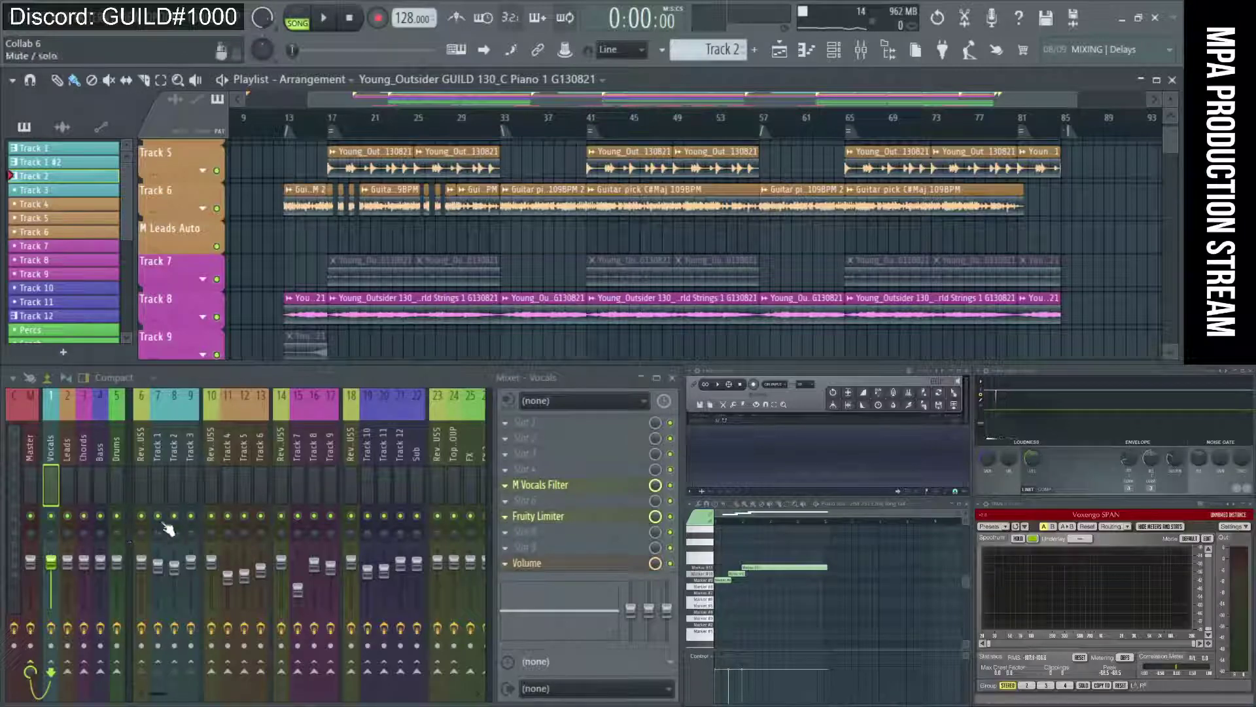
pyautogui.click(217, 209)
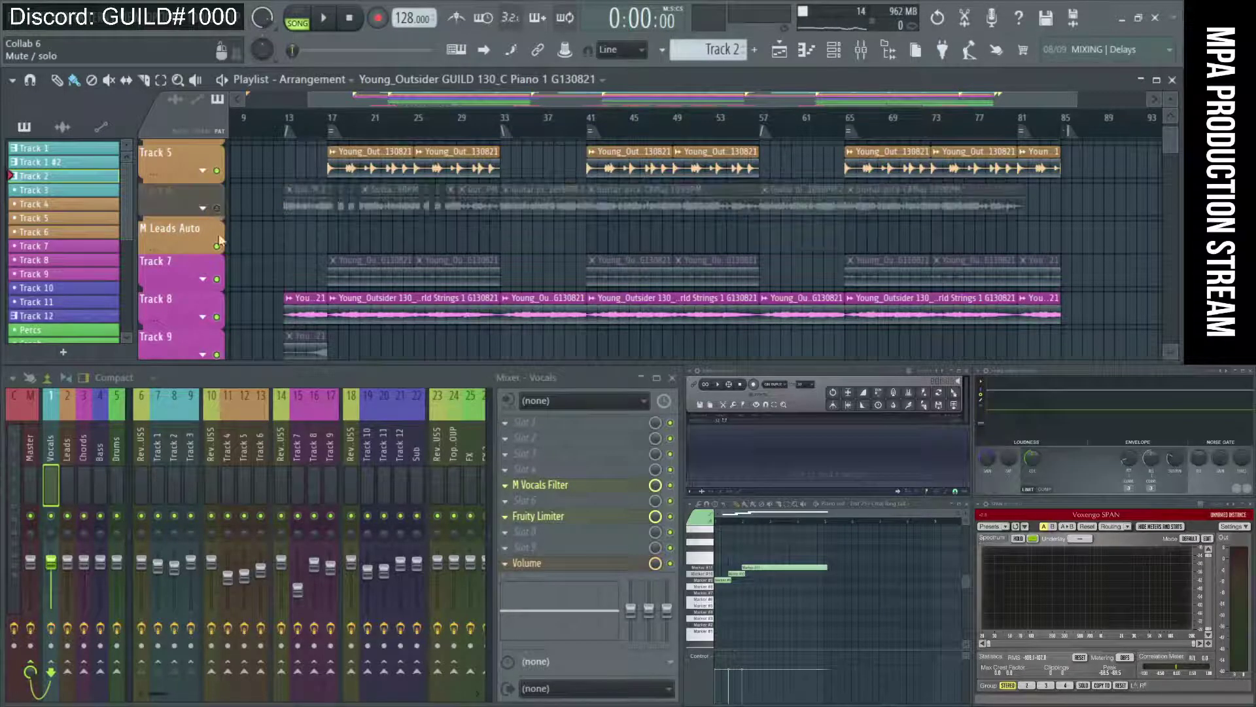
pyautogui.click(218, 318)
# Play the song from bar 17 and mute the Bass bus in the mixer
pyautogui.click(330, 121)
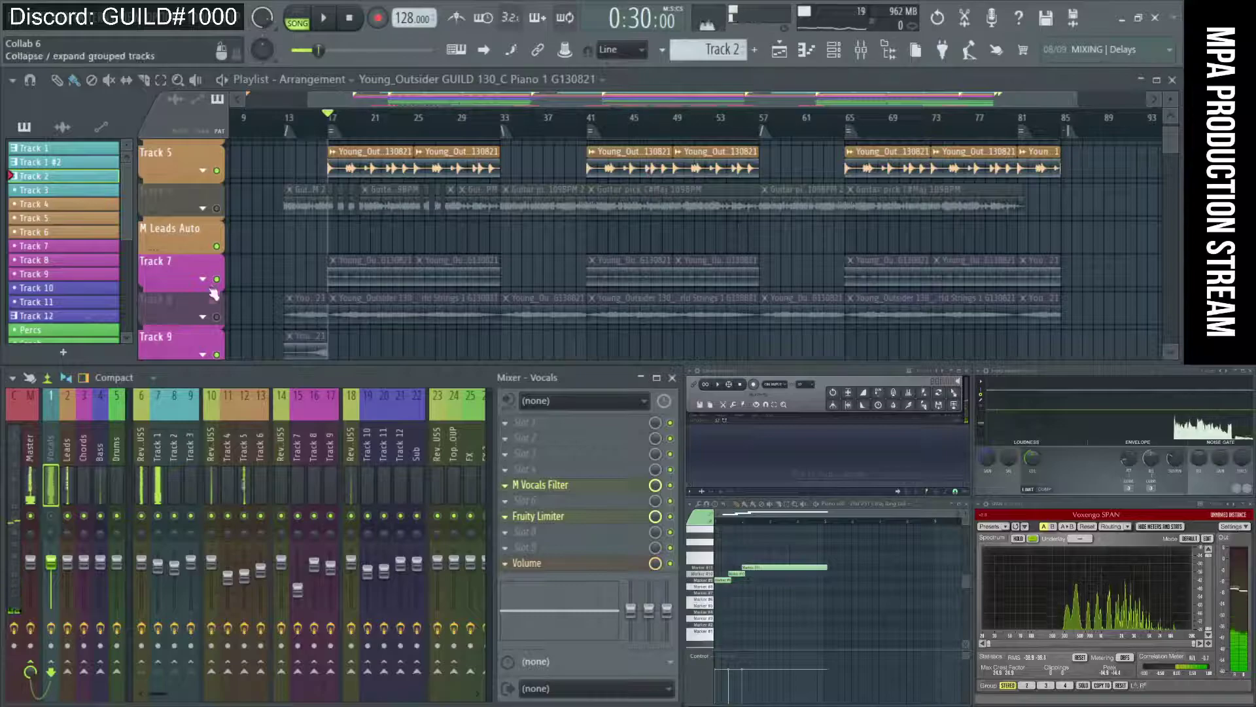
pyautogui.press('space')
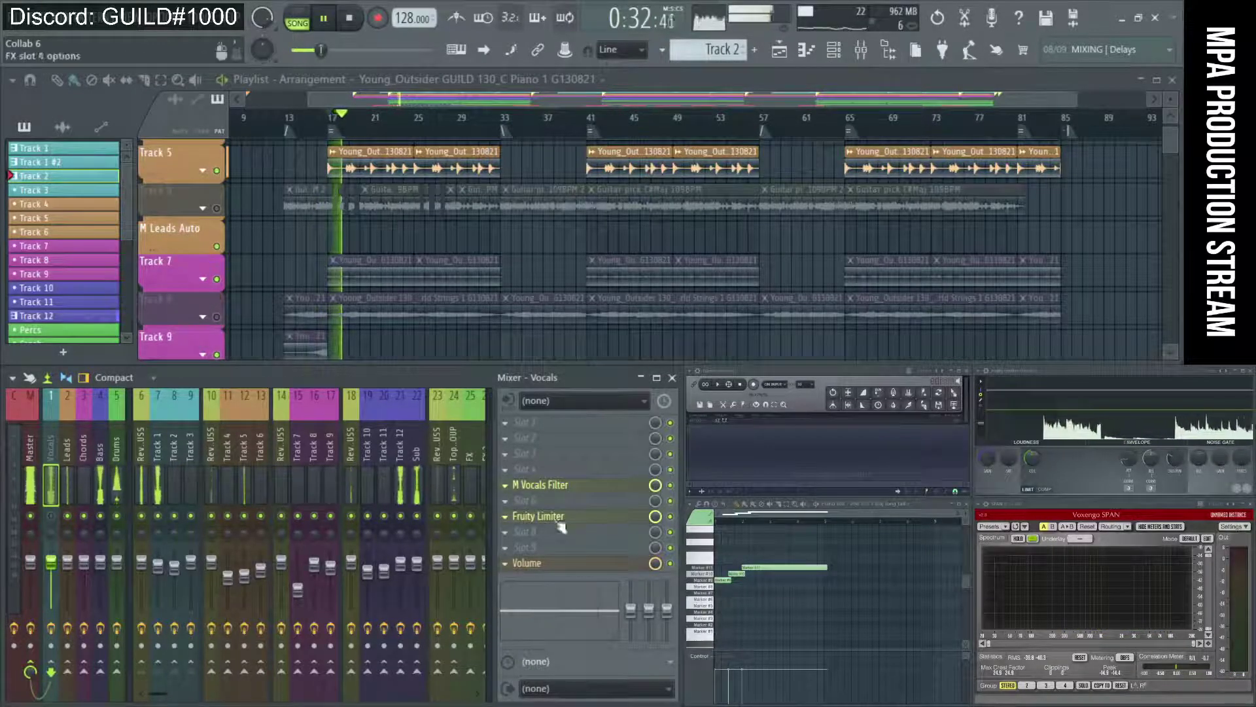
pyautogui.click(100, 515)
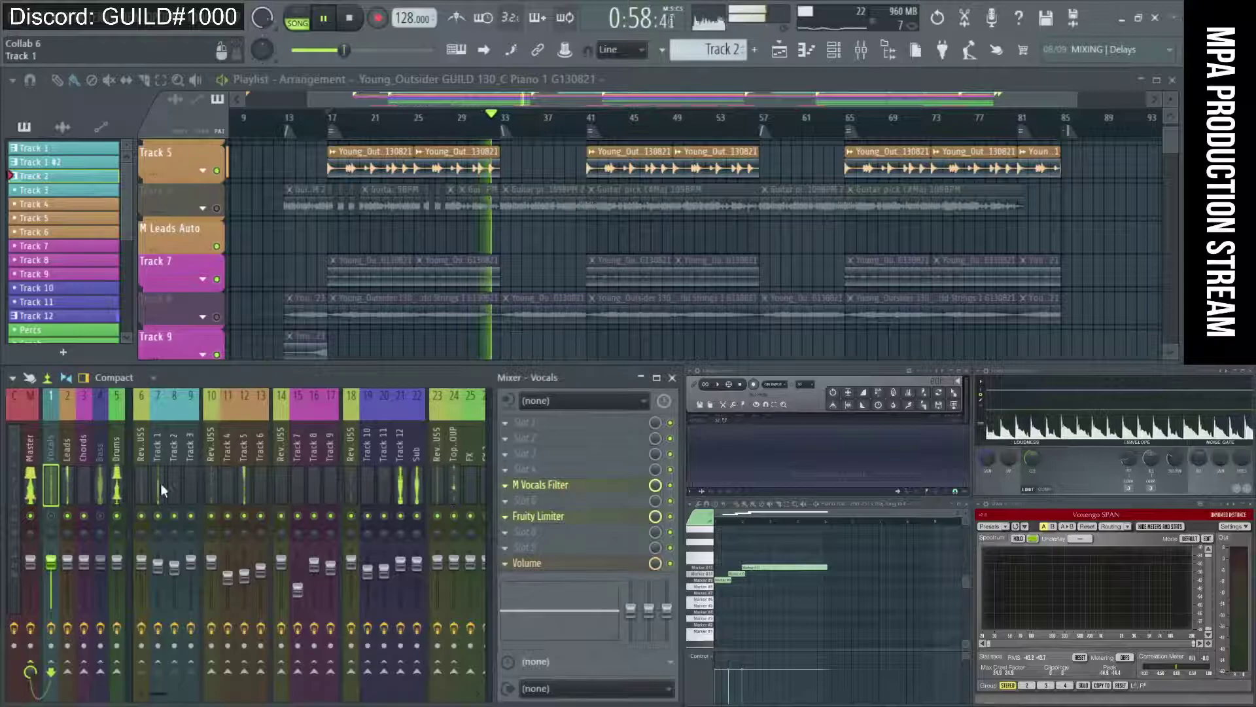
# Set the side-chain compressor threshold on mixer Track 5 to about -29.3 dB and raise the channel's volume slightly
pyautogui.click(247, 491)
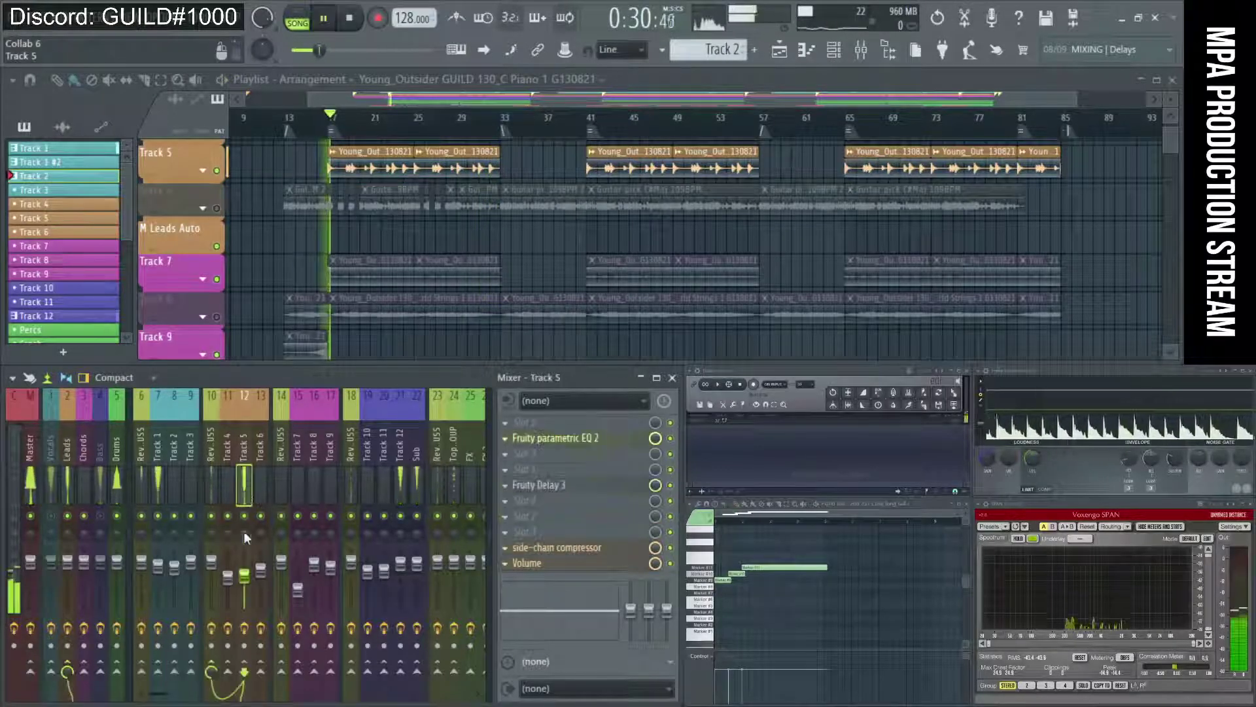
pyautogui.click(556, 547)
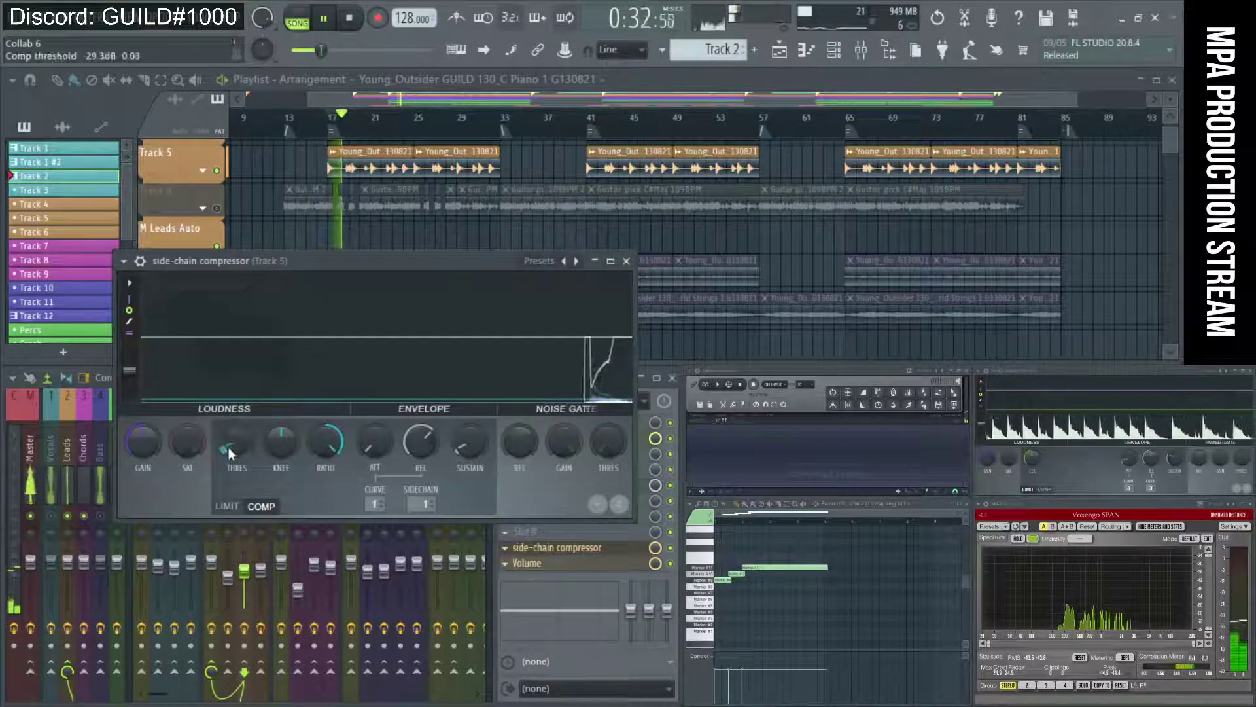
pyautogui.click(626, 261)
pyautogui.press('space')
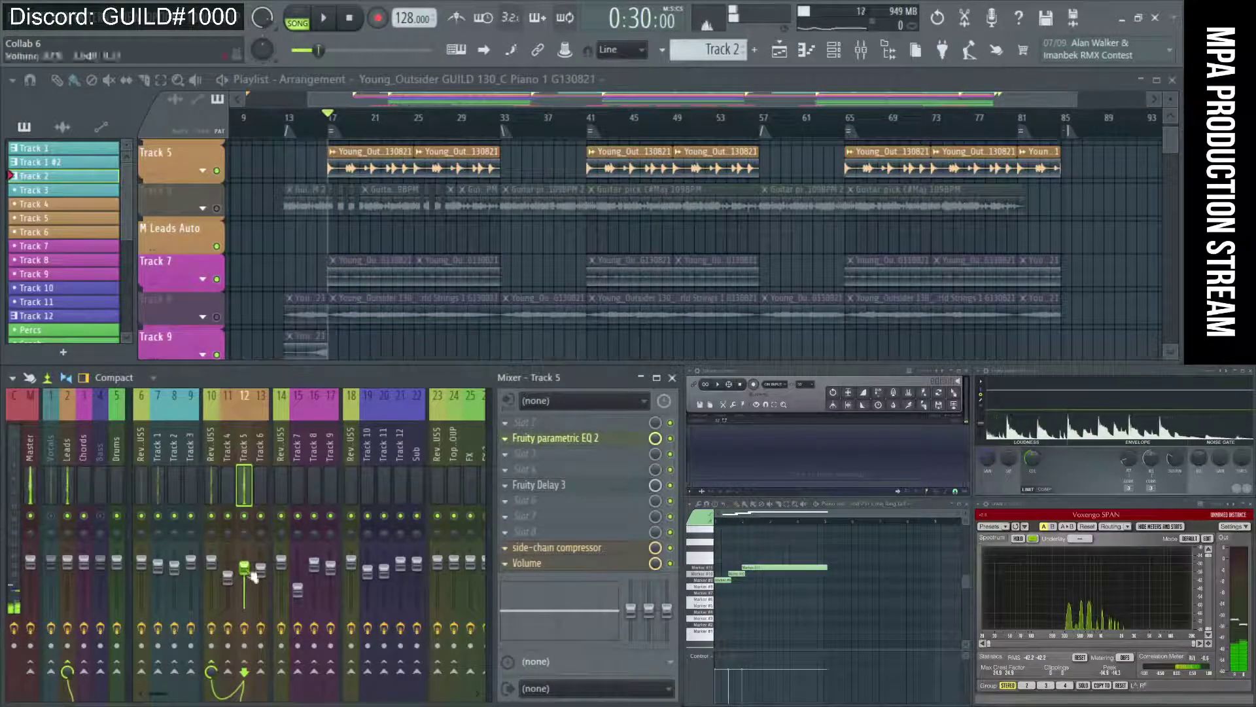
# Copy the first piano clip on Track 5 so the copy starts at bar 9, and set the playback position to bar 13
pyautogui.moveTo(375, 169); pyautogui.dragTo(333, 171)
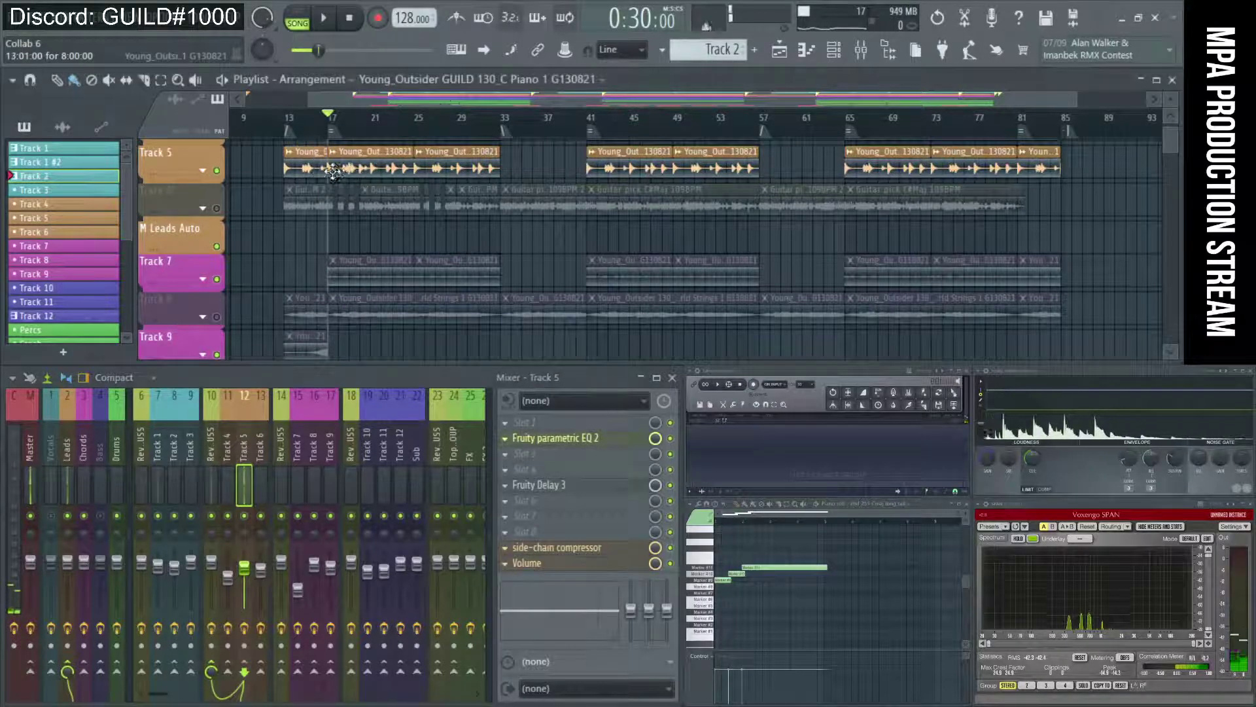
pyautogui.click(293, 119)
pyautogui.click(341, 159)
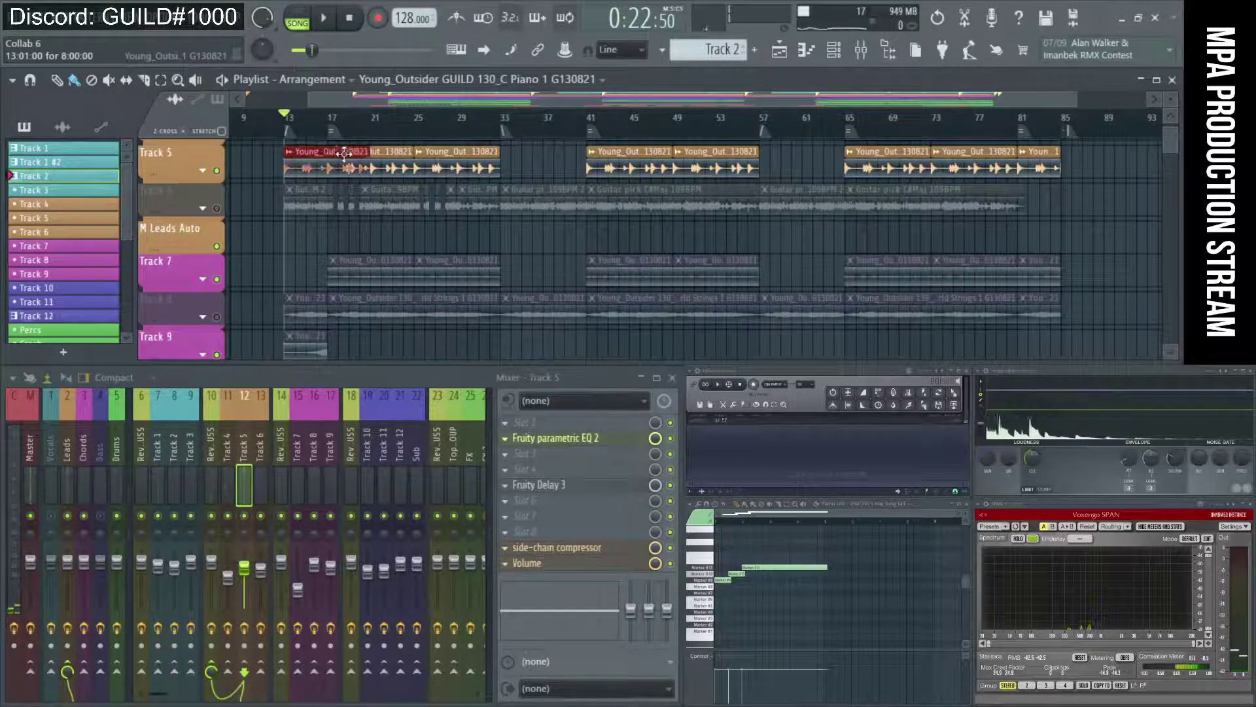
pyautogui.scroll(1, 335, 176)
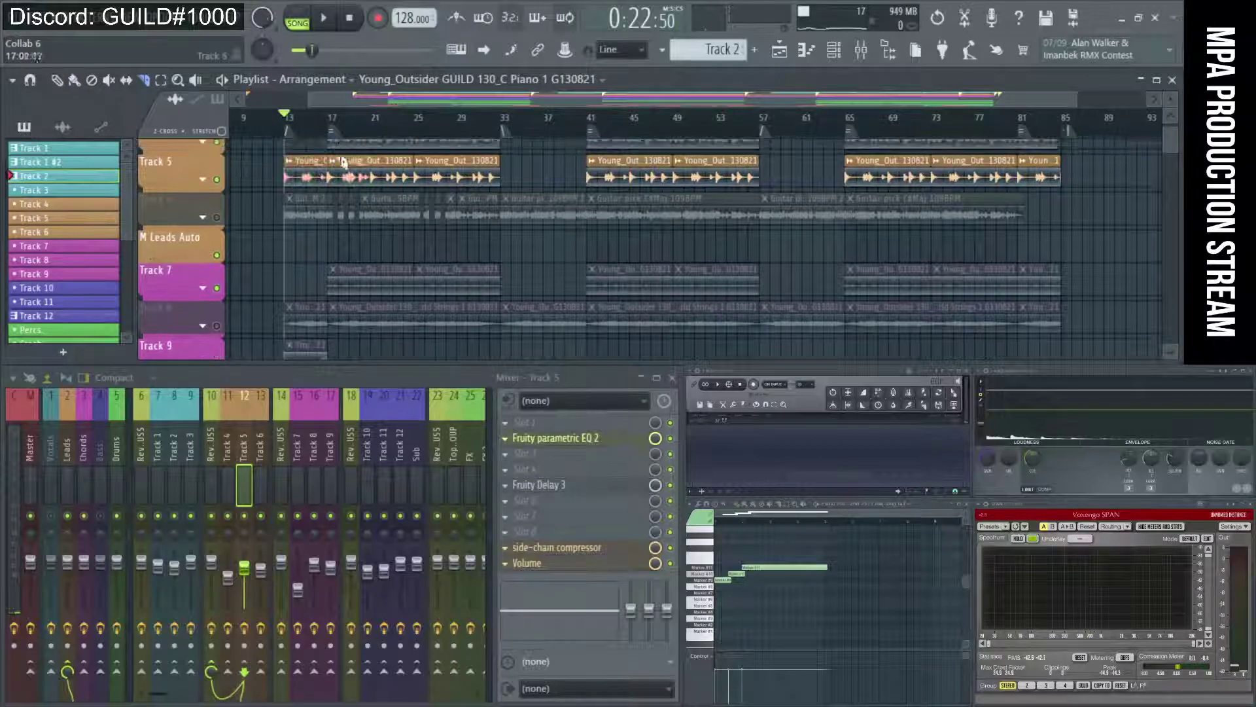
pyautogui.moveTo(296, 176); pyautogui.dragTo(274, 178)
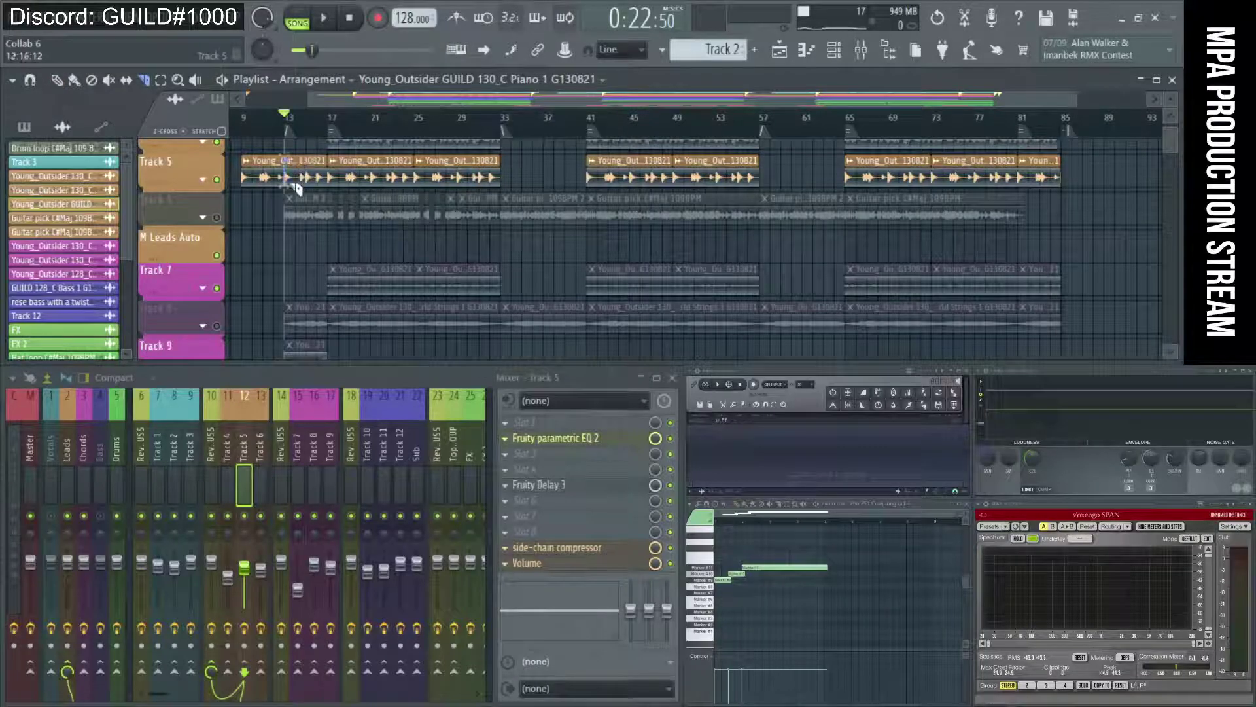
# Trim the start of the copied Track 5 piano clip to bar 13 and play the song from there
pyautogui.moveTo(275, 176); pyautogui.dragTo(304, 176)
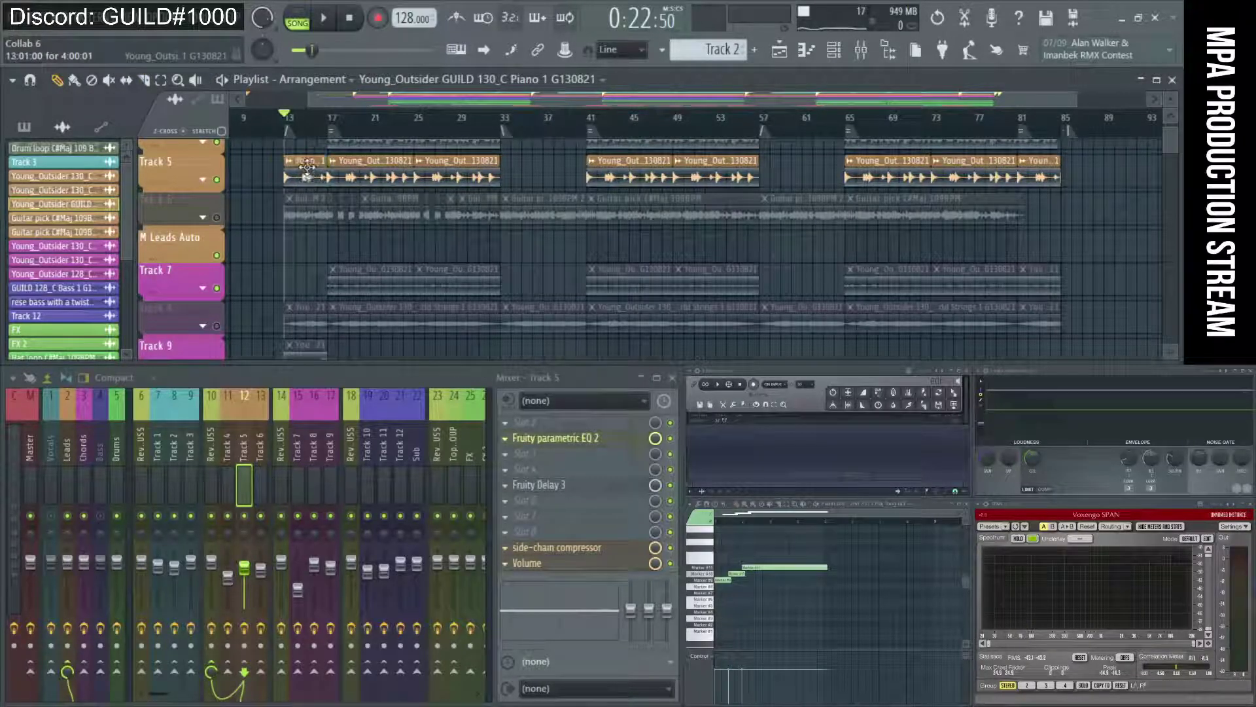
pyautogui.press('space')
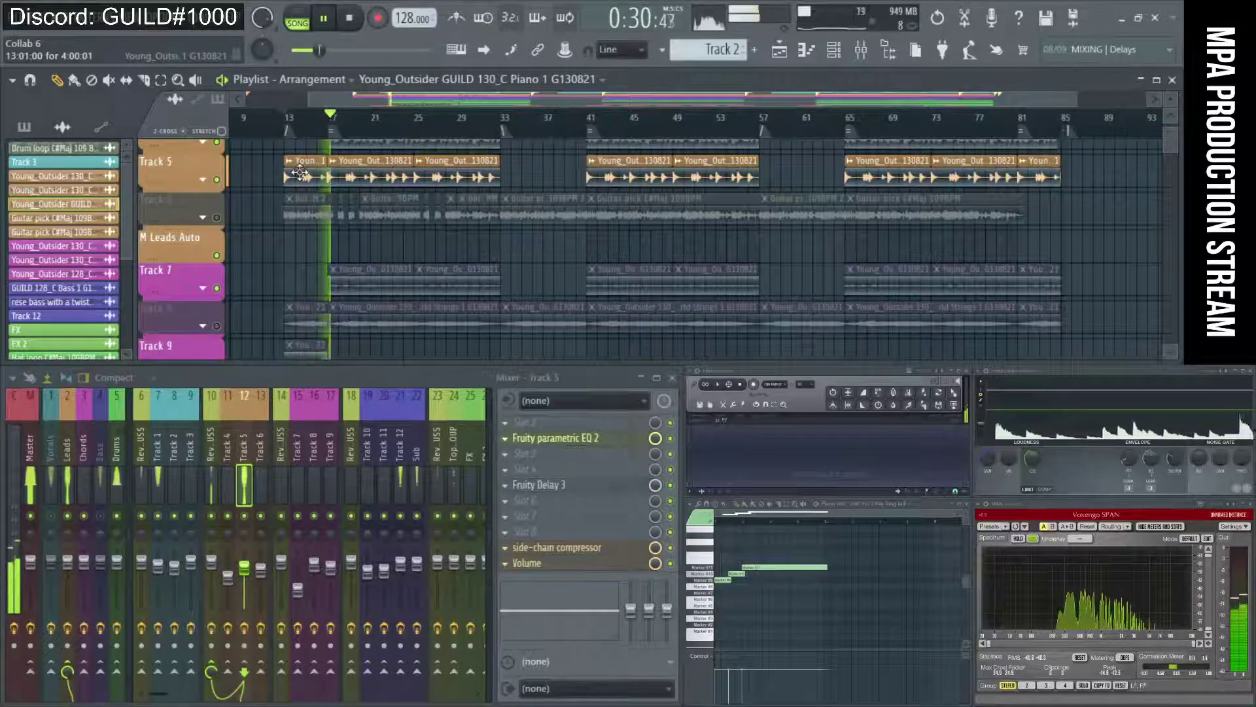
pyautogui.press('space')
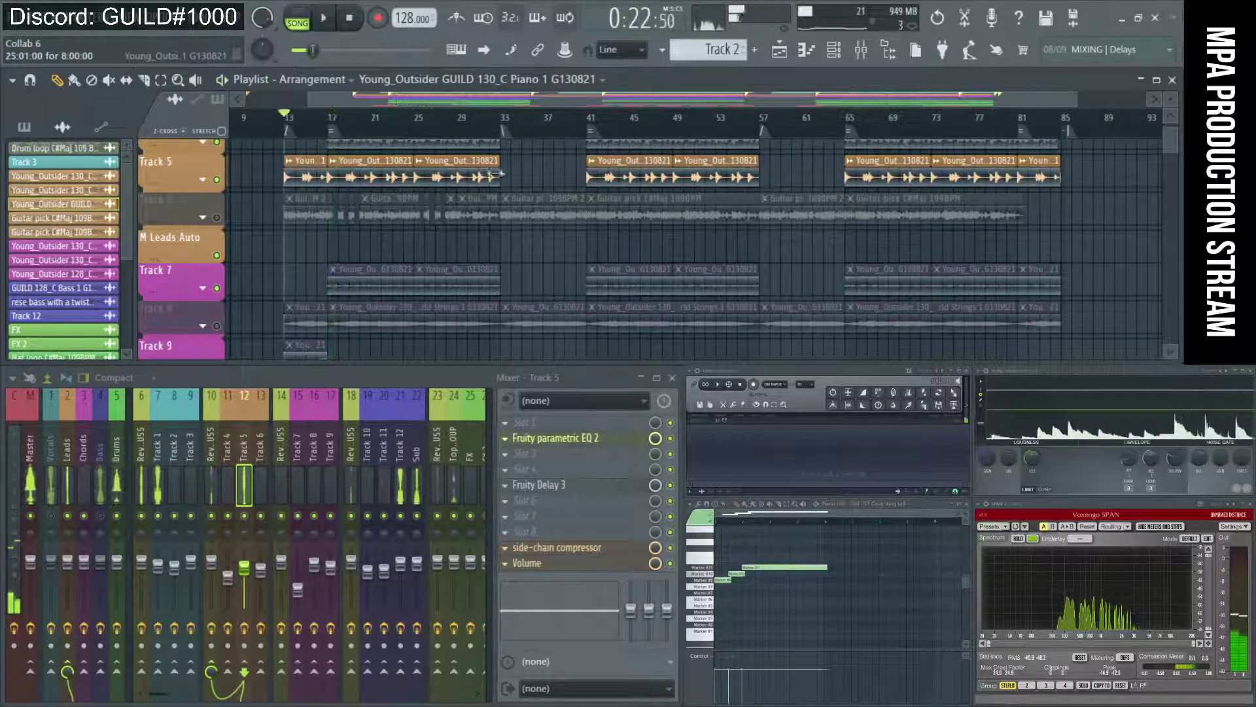
# Mute the Track 5 piano clips from bar 17 onward and re-enable the muted buses in the mixer
pyautogui.click(512, 176)
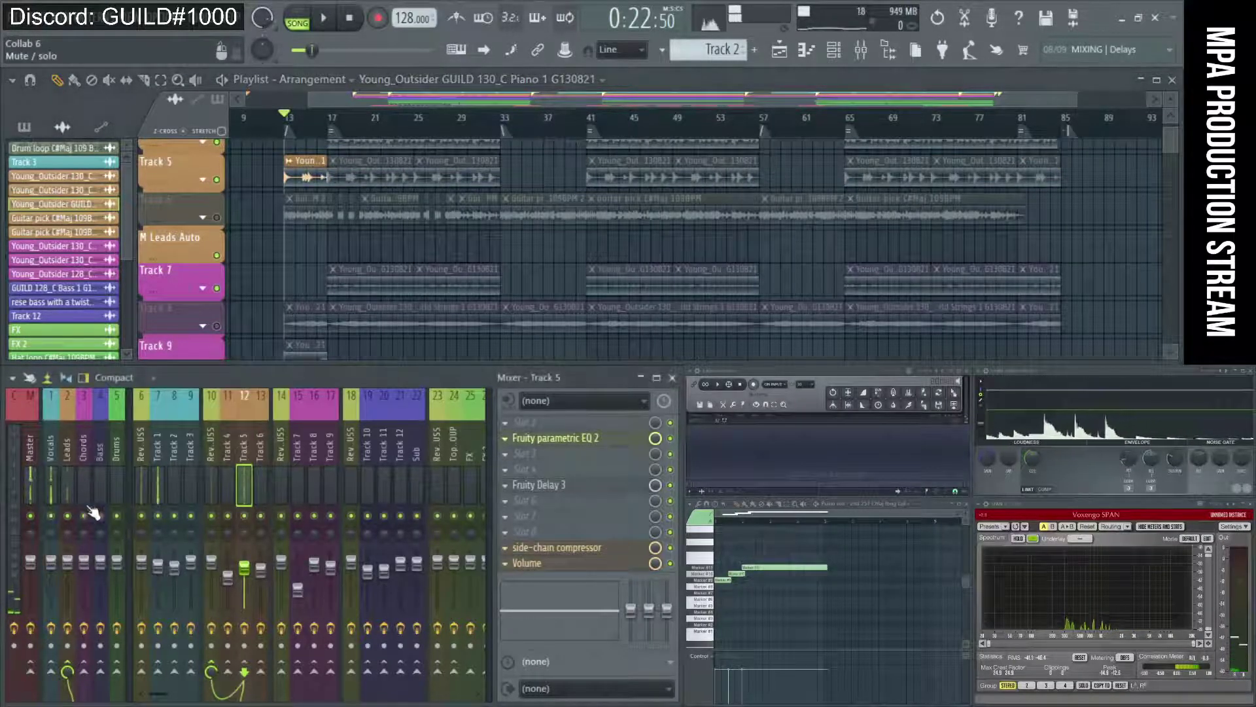
pyautogui.click(58, 515)
pyautogui.press('space')
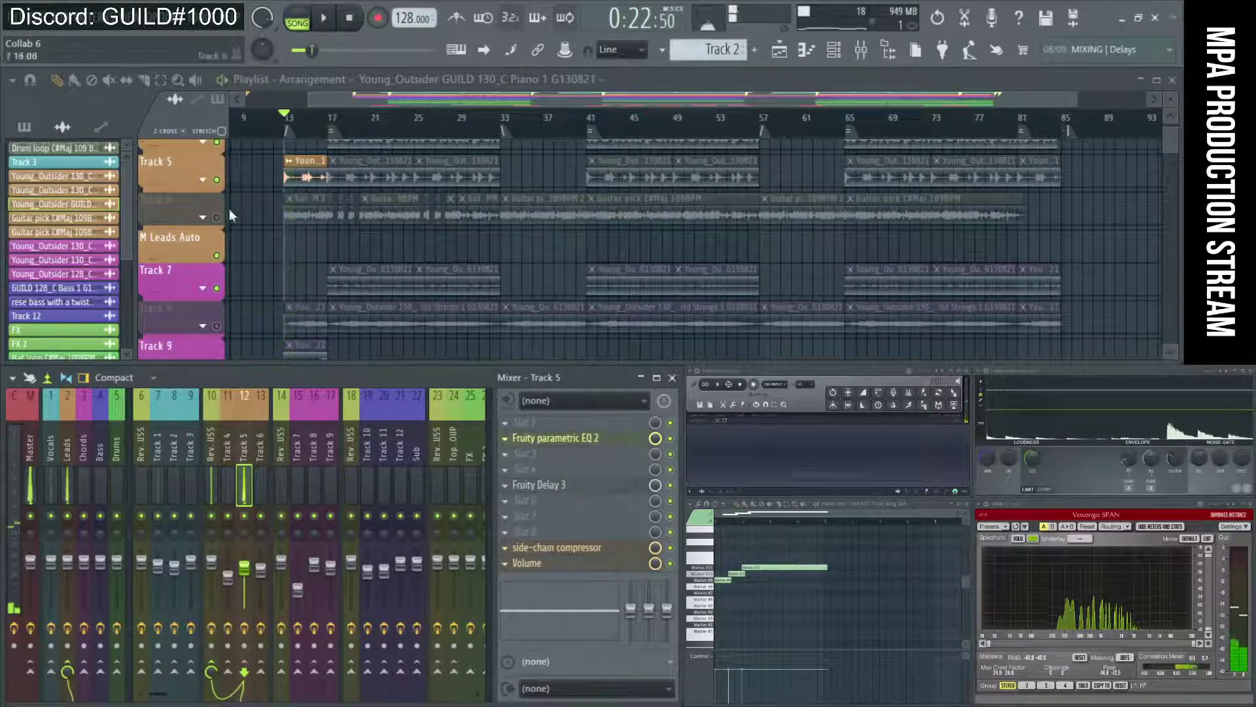
# Unmute the guitar on playlist Track 6 and the strings on playlist Track 8
pyautogui.click(216, 216)
pyautogui.click(216, 326)
pyautogui.scroll(-1, 294, 269)
pyautogui.scroll(3, 295, 269)
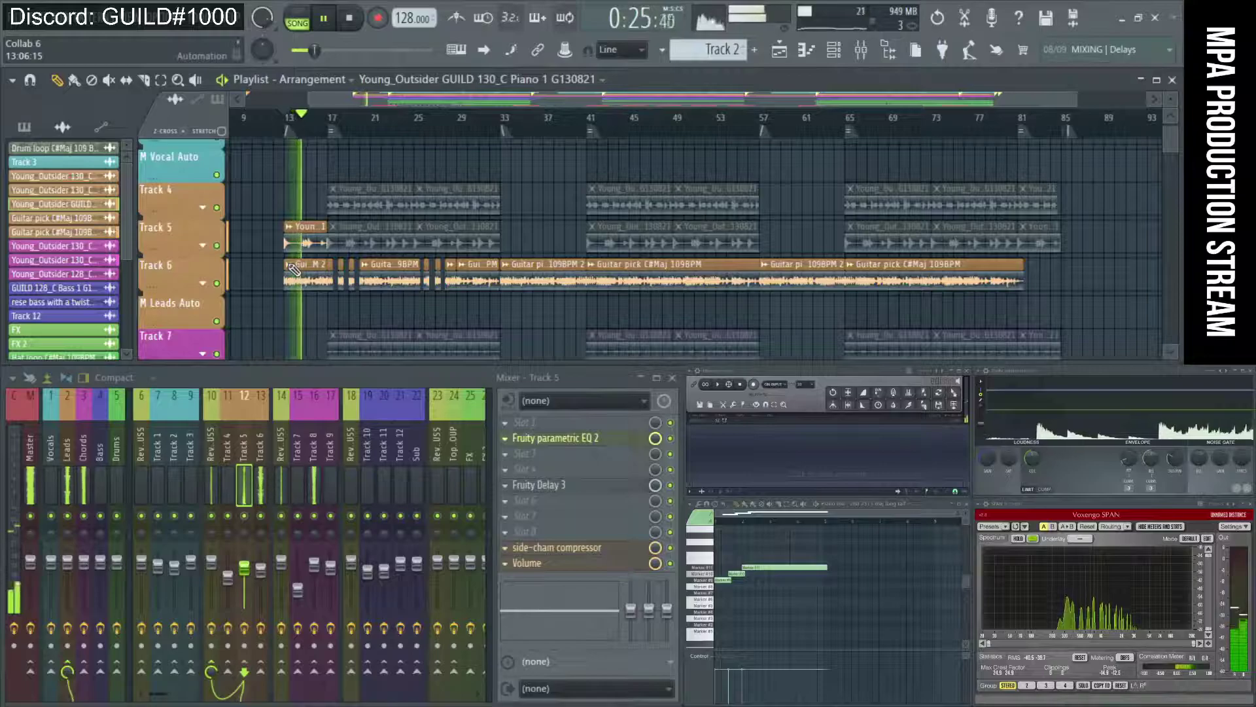
# Try muting the first strings clip on Track 8 while playing the song from bar 13
pyautogui.scroll(-5, 286, 262)
pyautogui.press('space')
pyautogui.scroll(4, 272, 212)
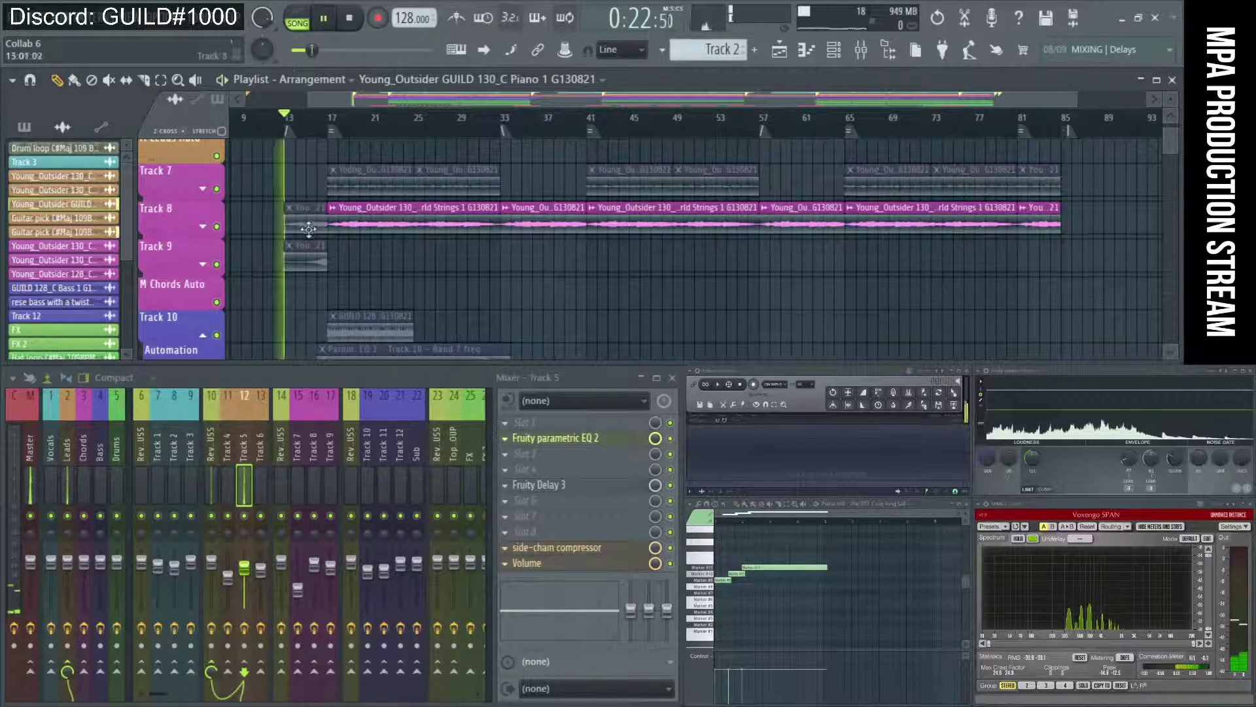
pyautogui.press('space')
pyautogui.scroll(-15, 311, 233)
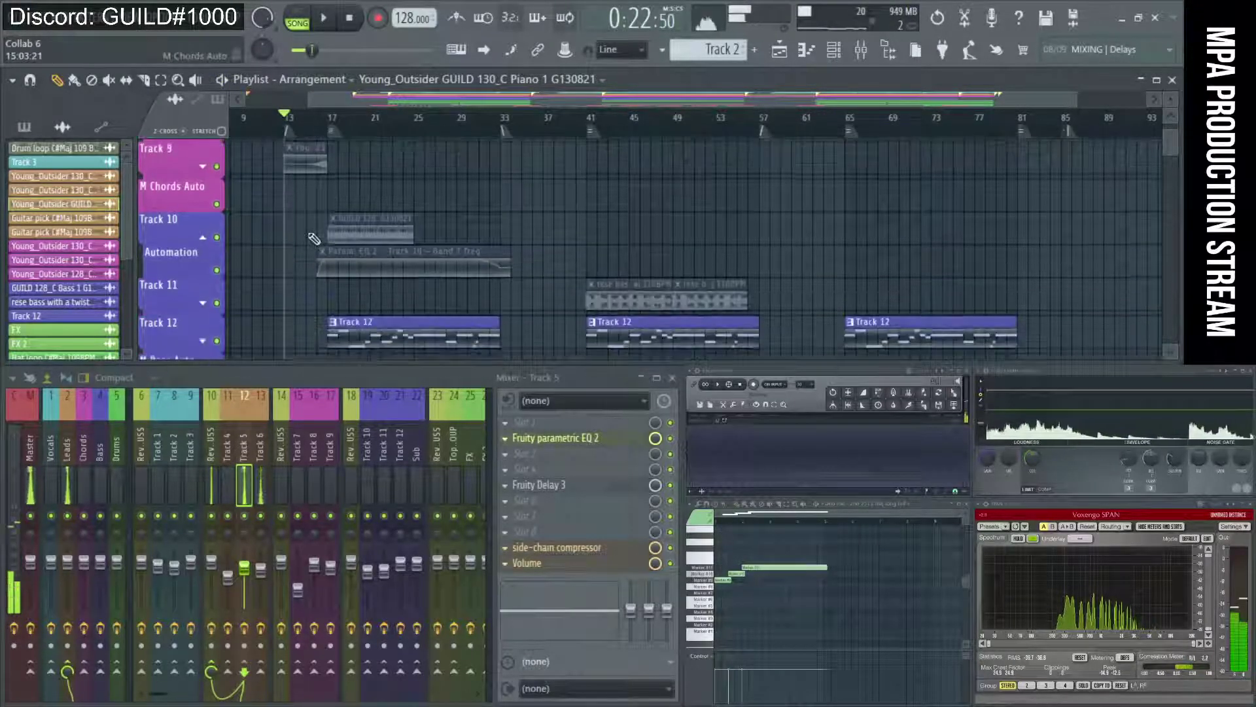
pyautogui.scroll(15, 314, 239)
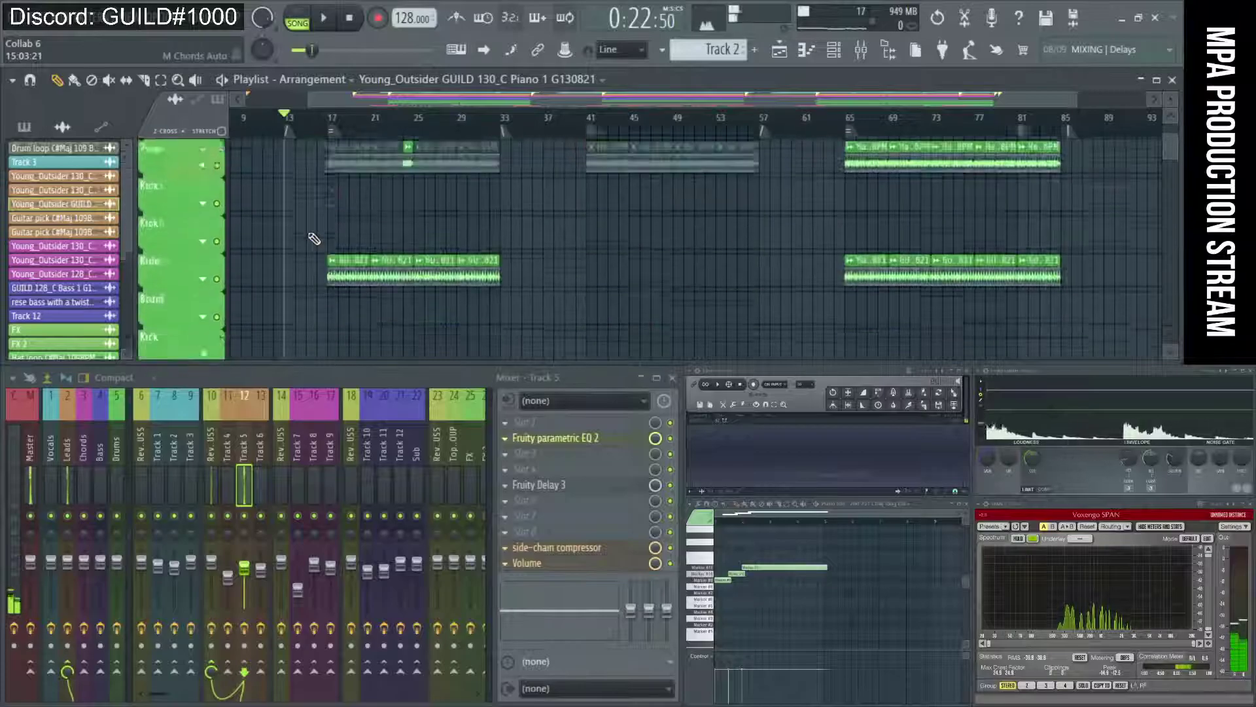
pyautogui.scroll(-4, 314, 239)
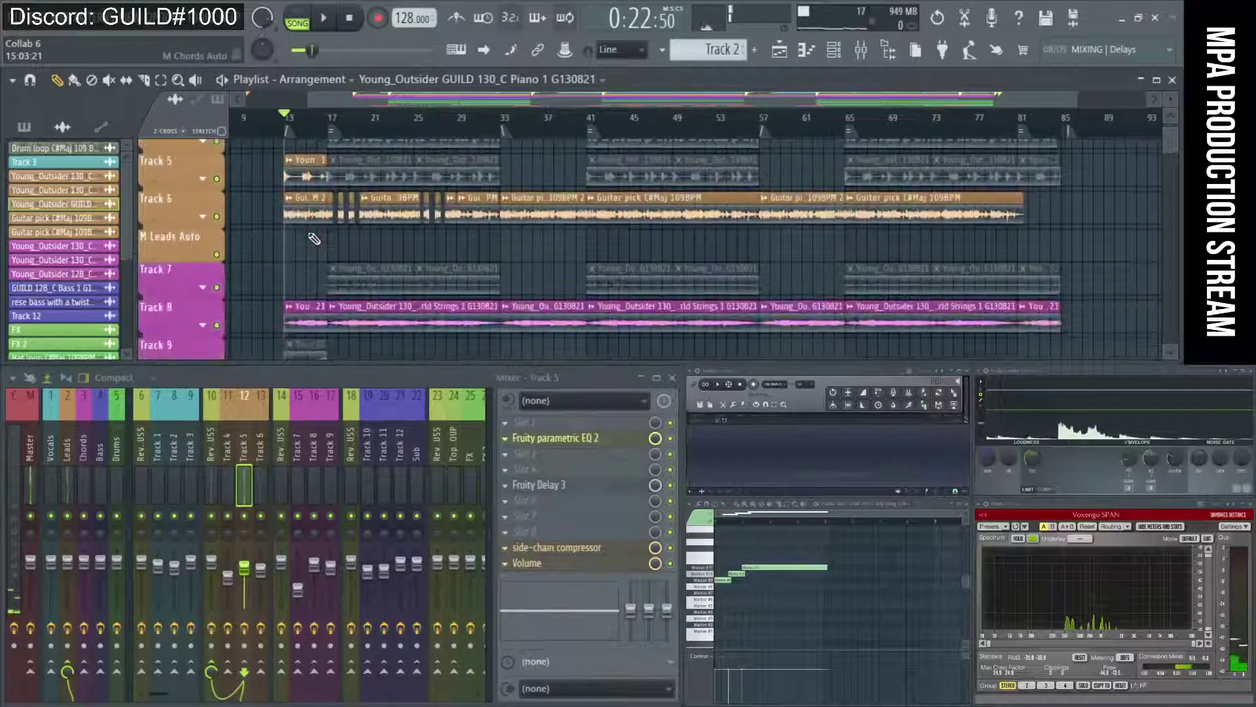
# Mute the first guitar clip on Track 6 and unmute the Track 5 piano clip at bar 25 during playback
pyautogui.click(285, 215)
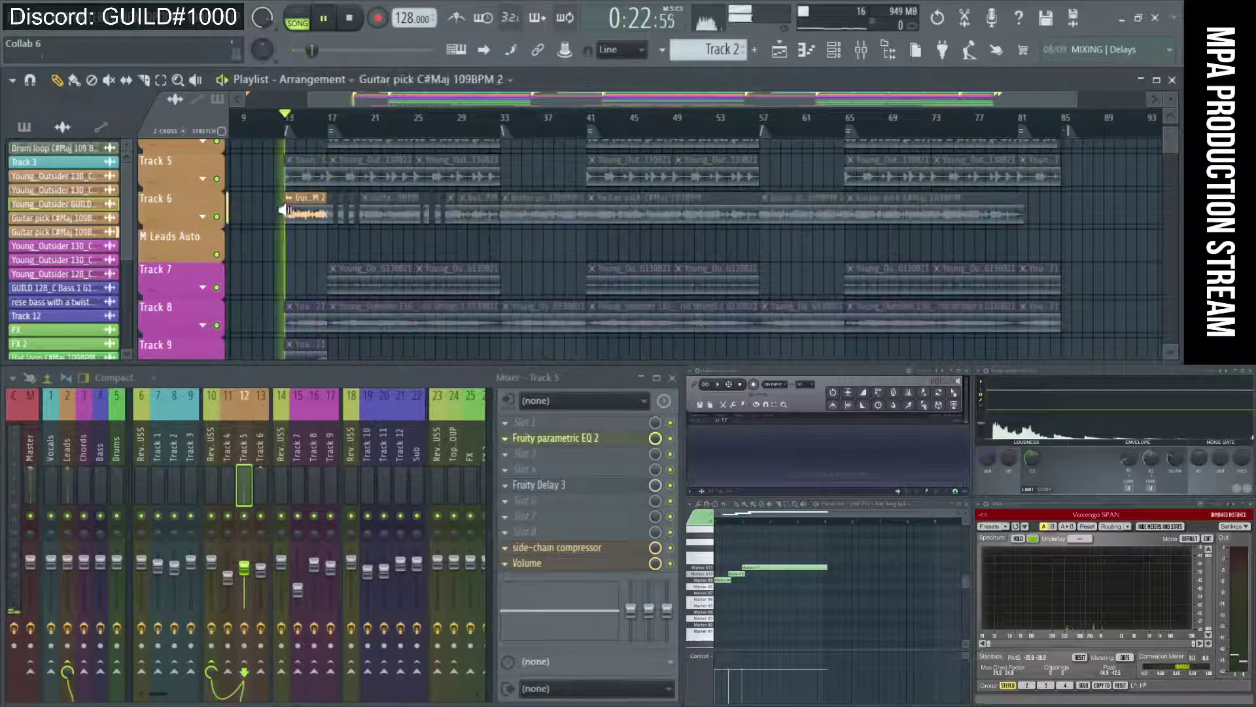
pyautogui.press('space')
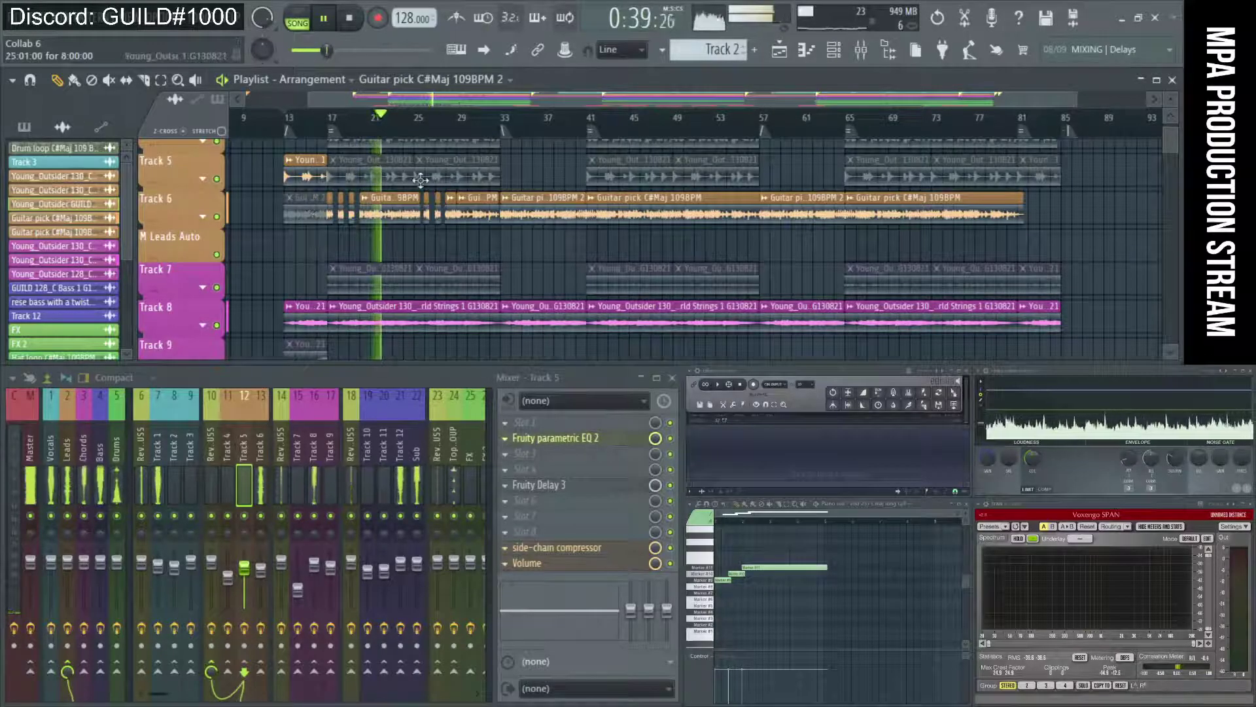
pyautogui.click(502, 171)
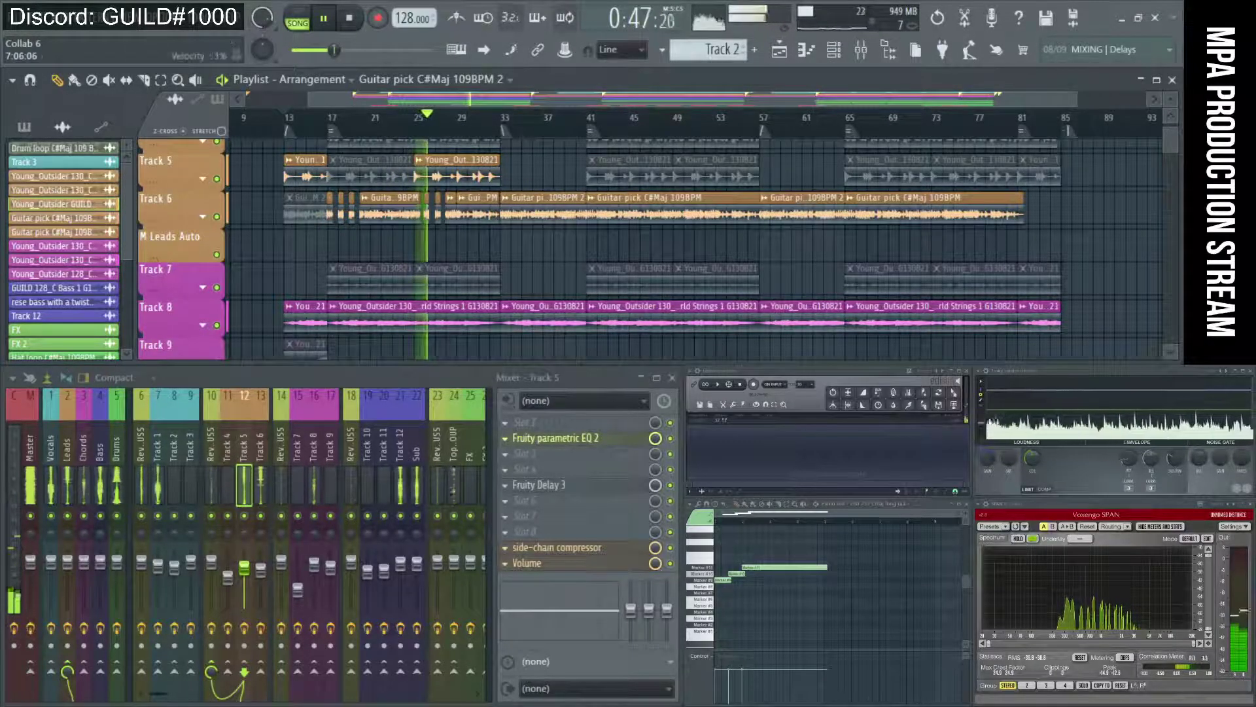
# Bring up the live-stream chat window, read the recent messages and move it out of view
pyautogui.hotkey('alt', 'Tab')
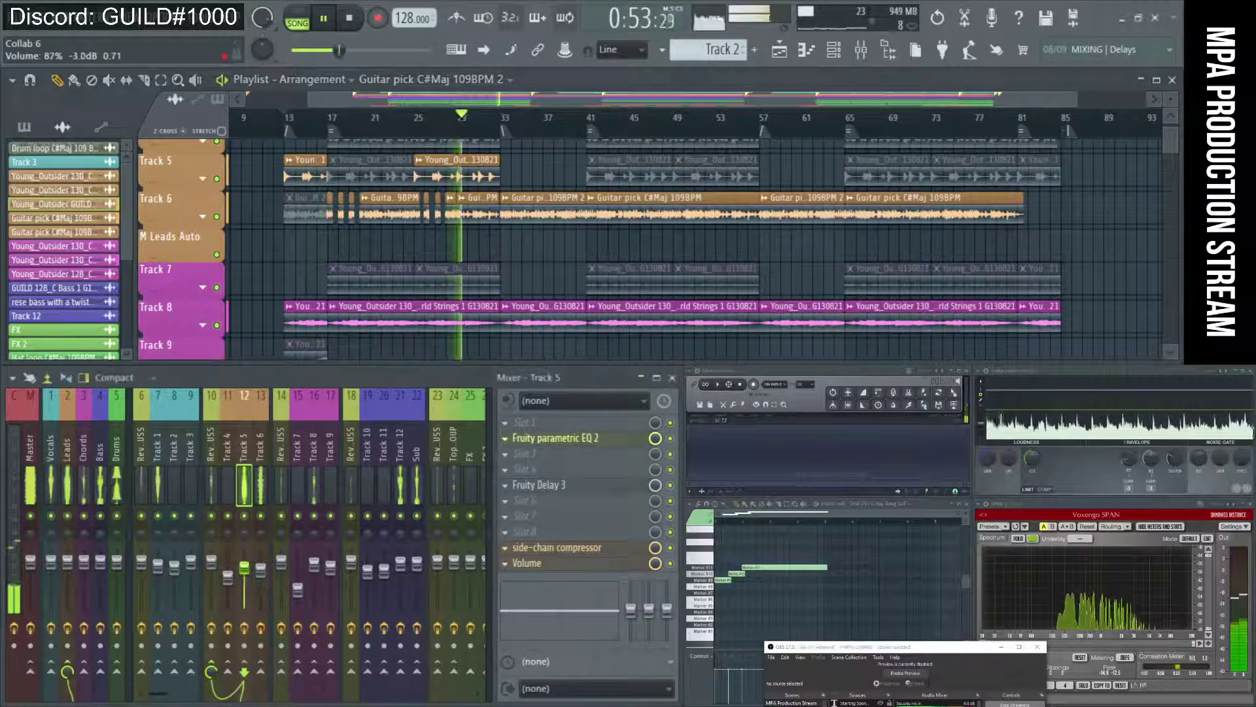
pyautogui.moveTo(261, 579); pyautogui.dragTo(257, 575)
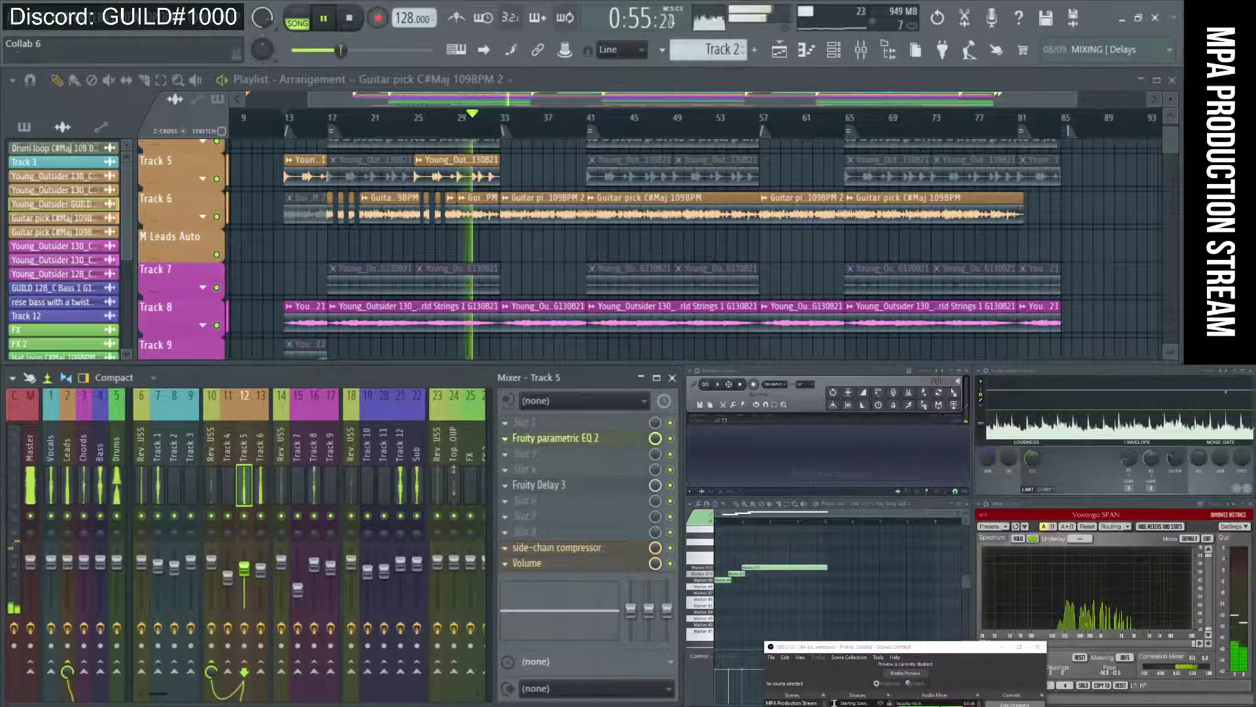
pyautogui.scroll(5, 341, 516)
pyautogui.scroll(-5, 341, 524)
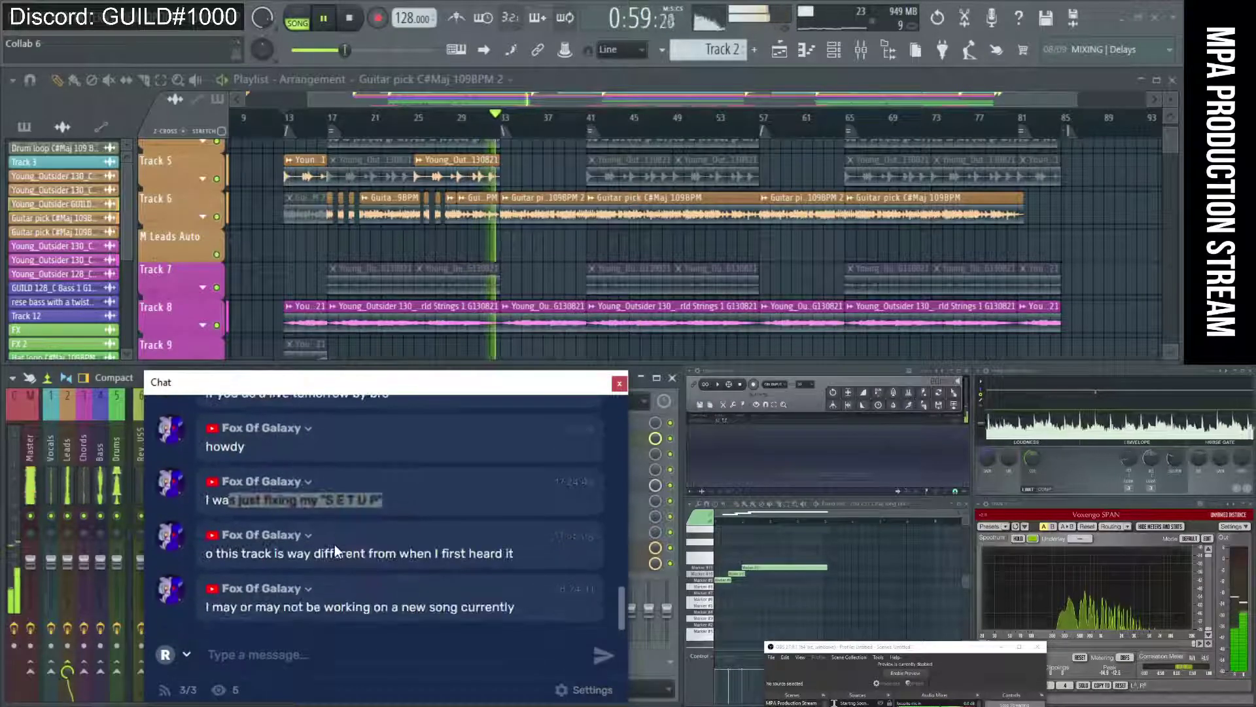
pyautogui.moveTo(408, 387); pyautogui.dragTo(631, 351)
pyautogui.click(844, 351)
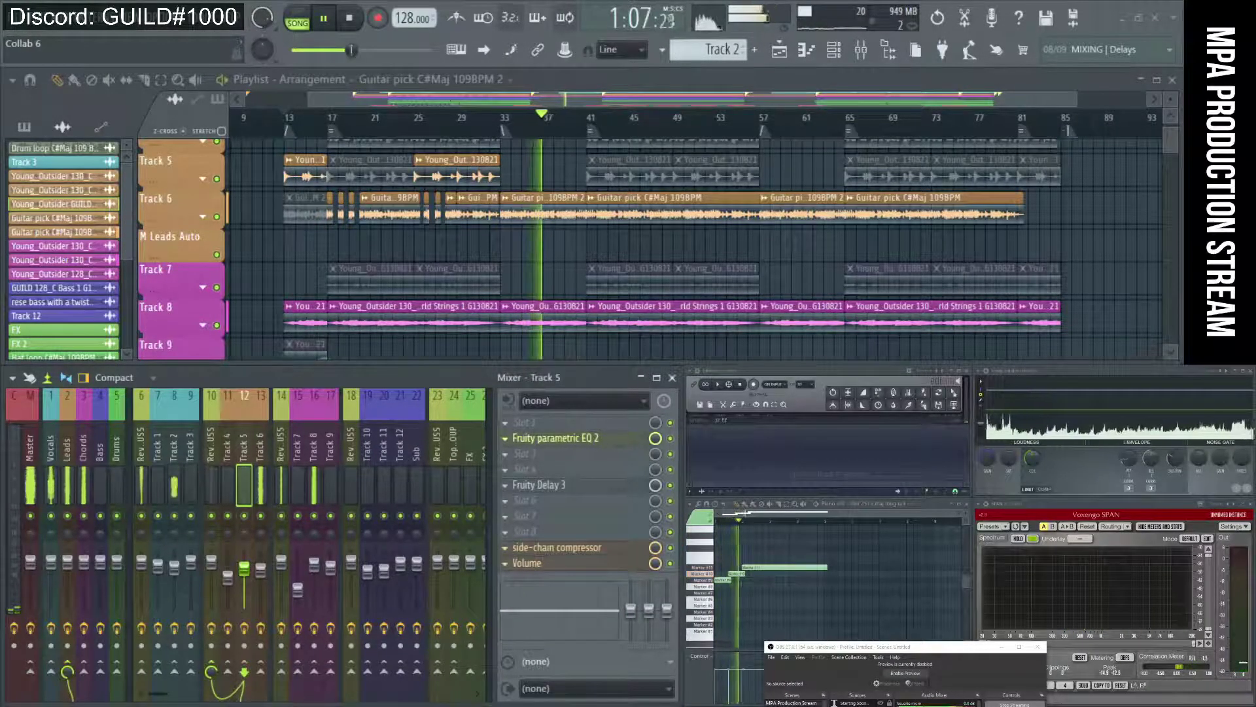
# Stop playback, look over the playlist tracks and play the song briefly from bar 17
pyautogui.press('space')
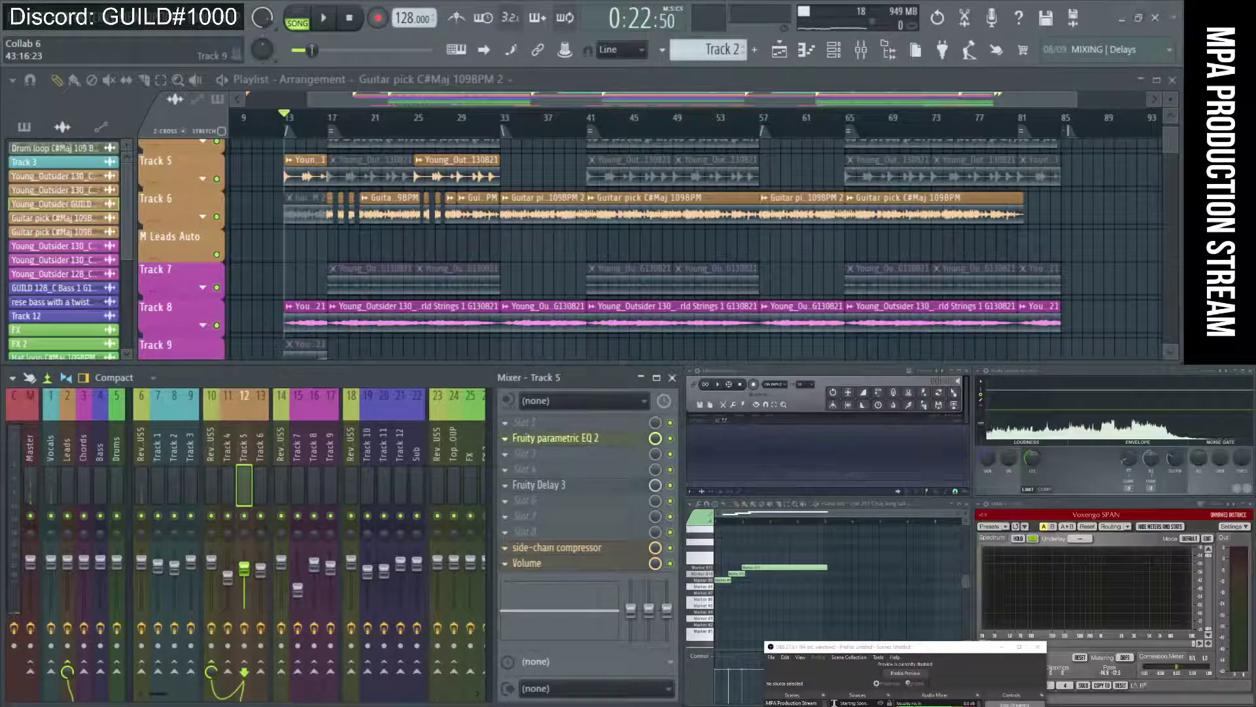
pyautogui.scroll(-5, 273, 236)
pyautogui.scroll(8, 273, 236)
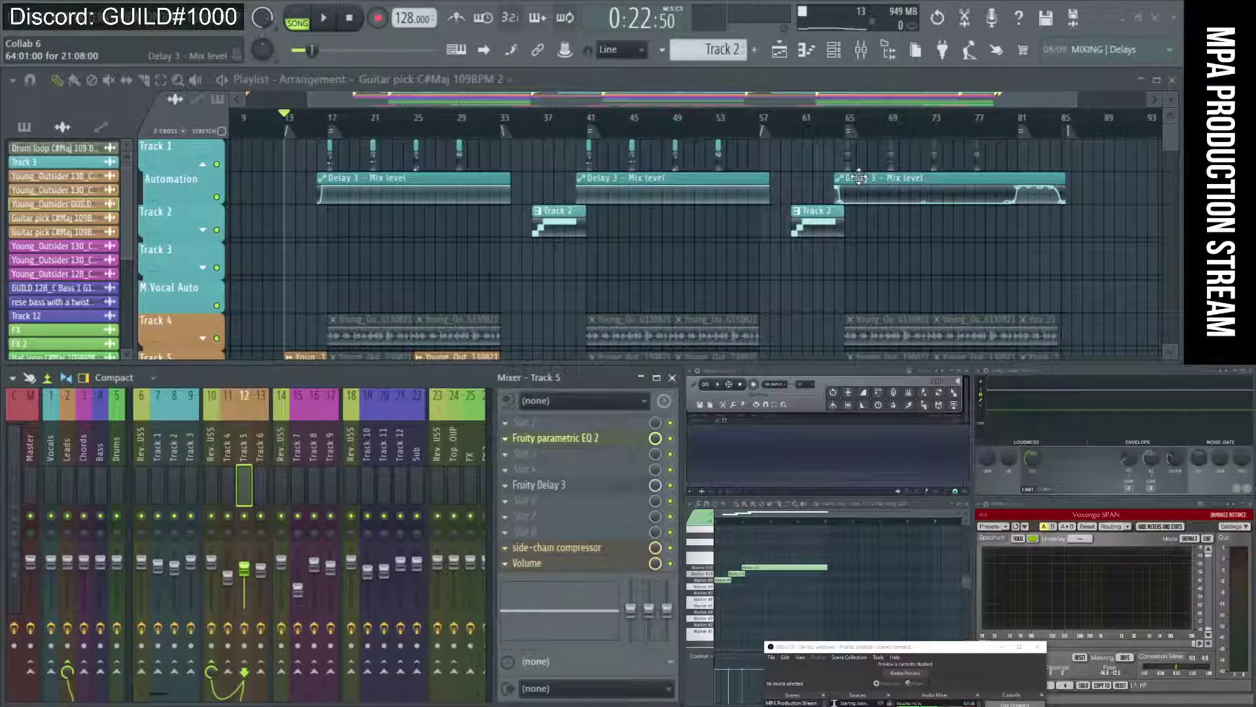
pyautogui.click(341, 130)
pyautogui.press('space')
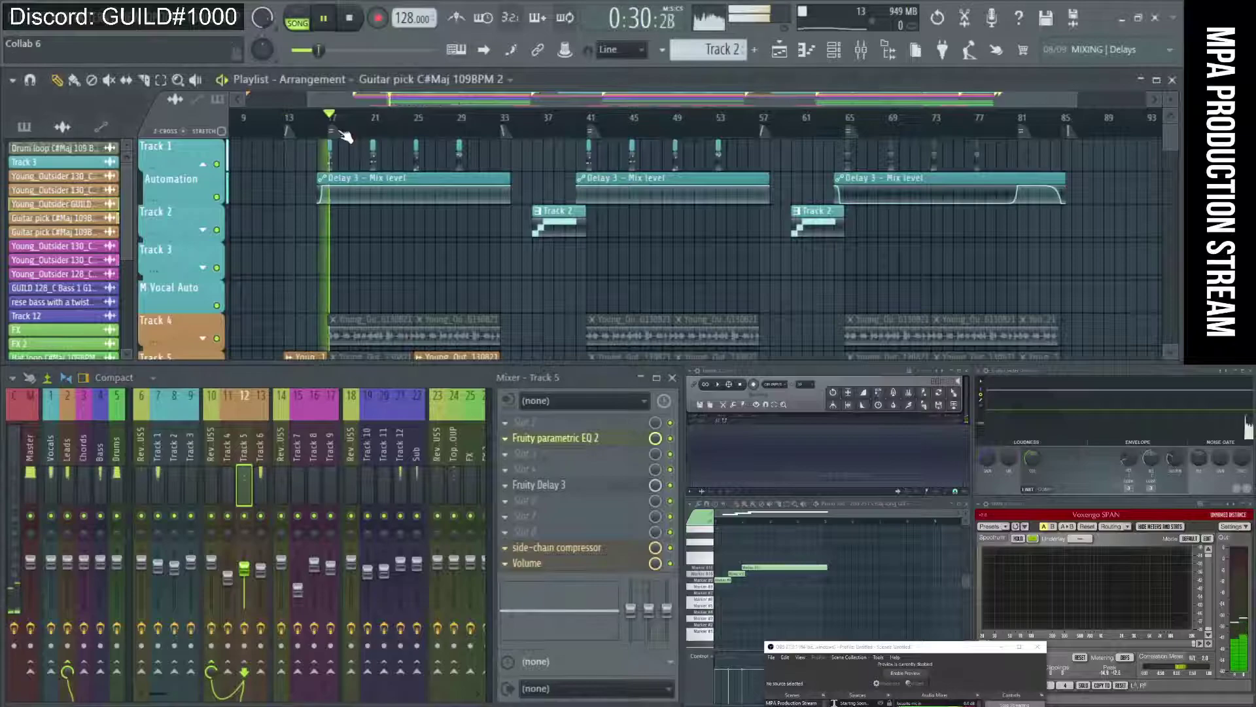
pyautogui.press('space')
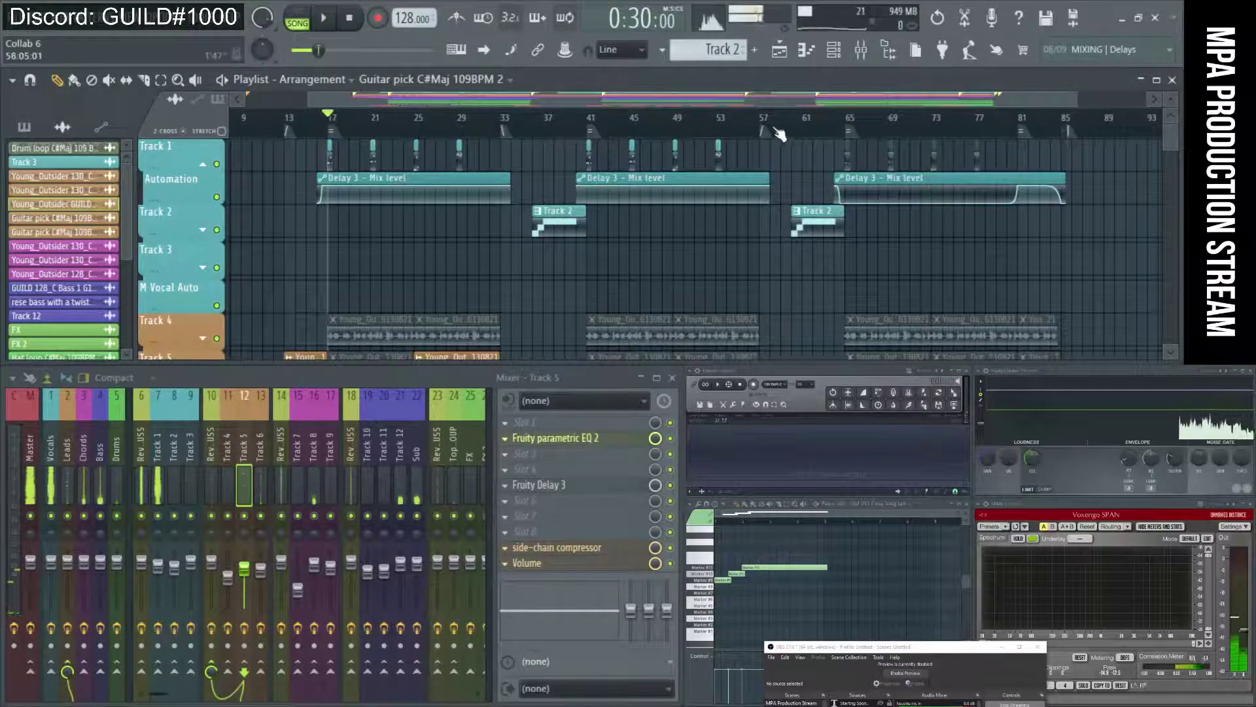
# Set the playback position to bar 65 and look over the playlist tracks and mixer channels
pyautogui.click(886, 131)
pyautogui.scroll(-3, 905, 243)
pyautogui.scroll(3, 905, 243)
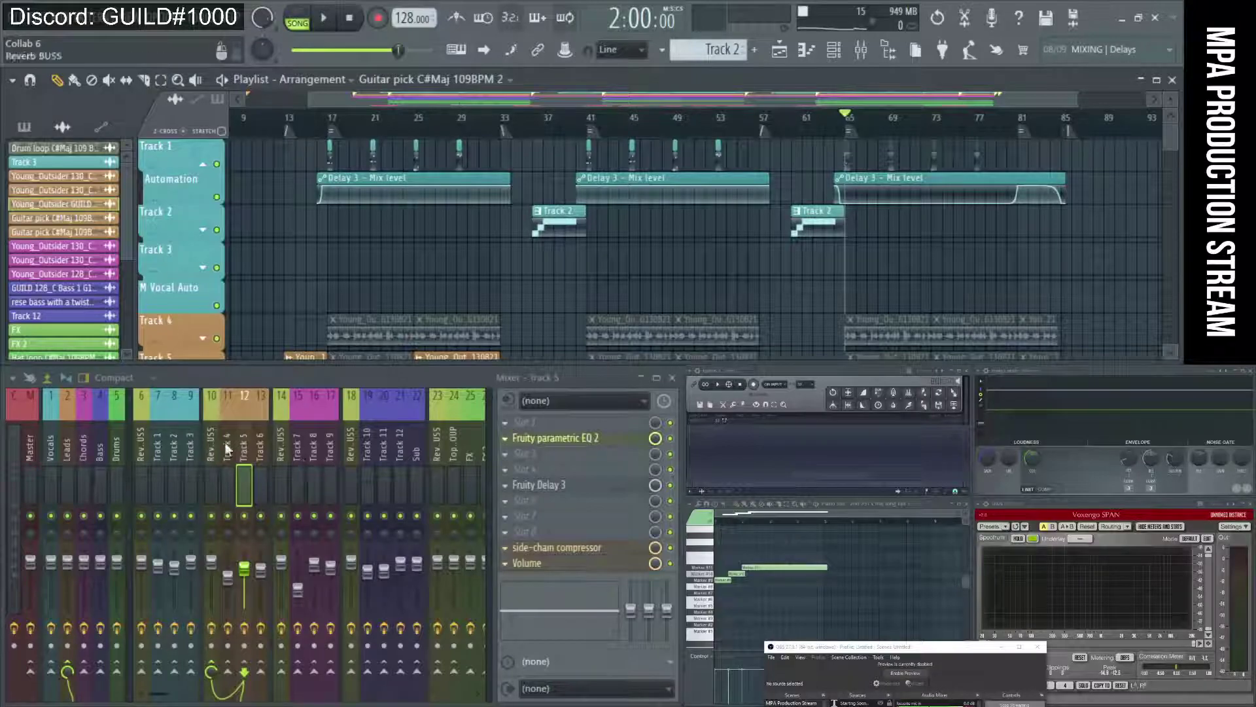
pyautogui.scroll(-4, 352, 438)
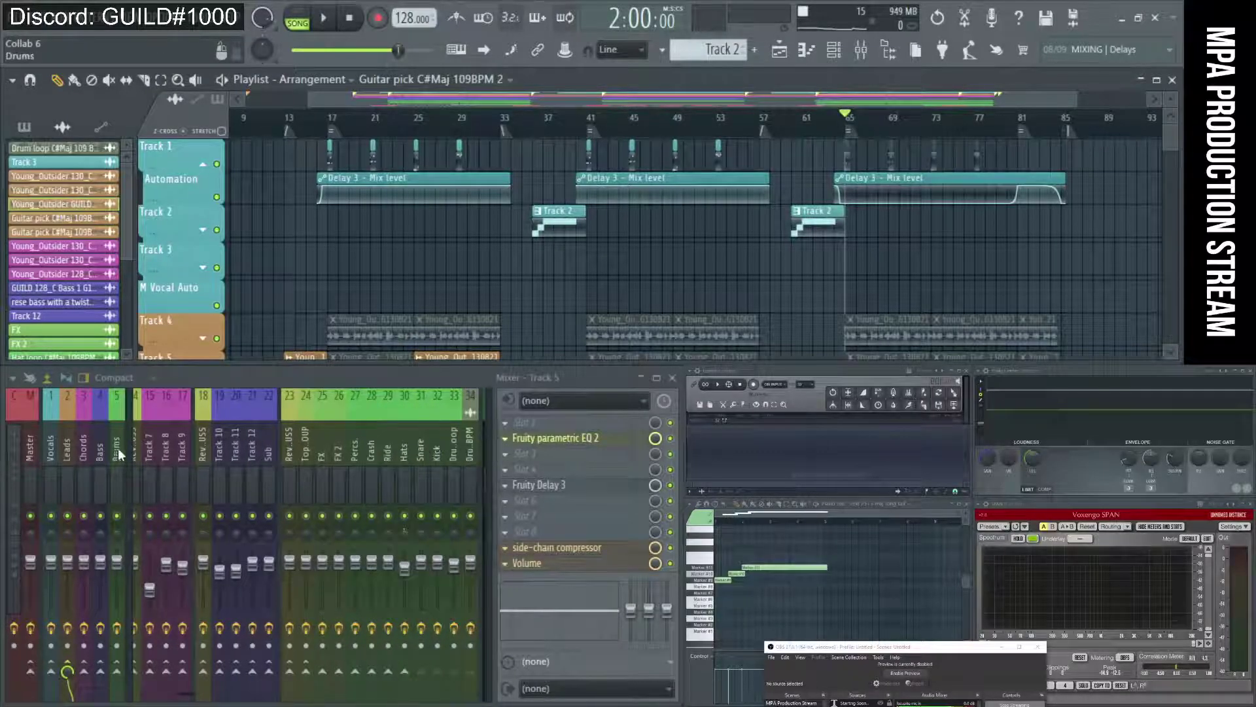
pyautogui.scroll(3, 273, 433)
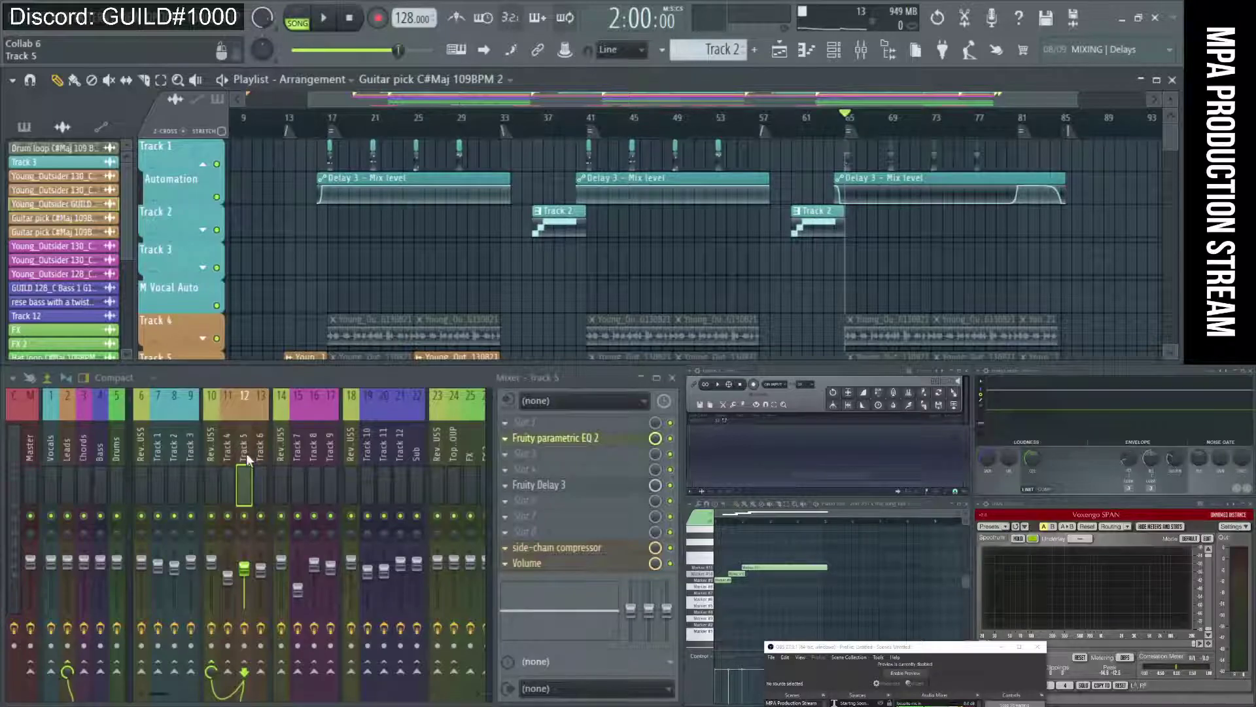
pyautogui.scroll(-2, 303, 231)
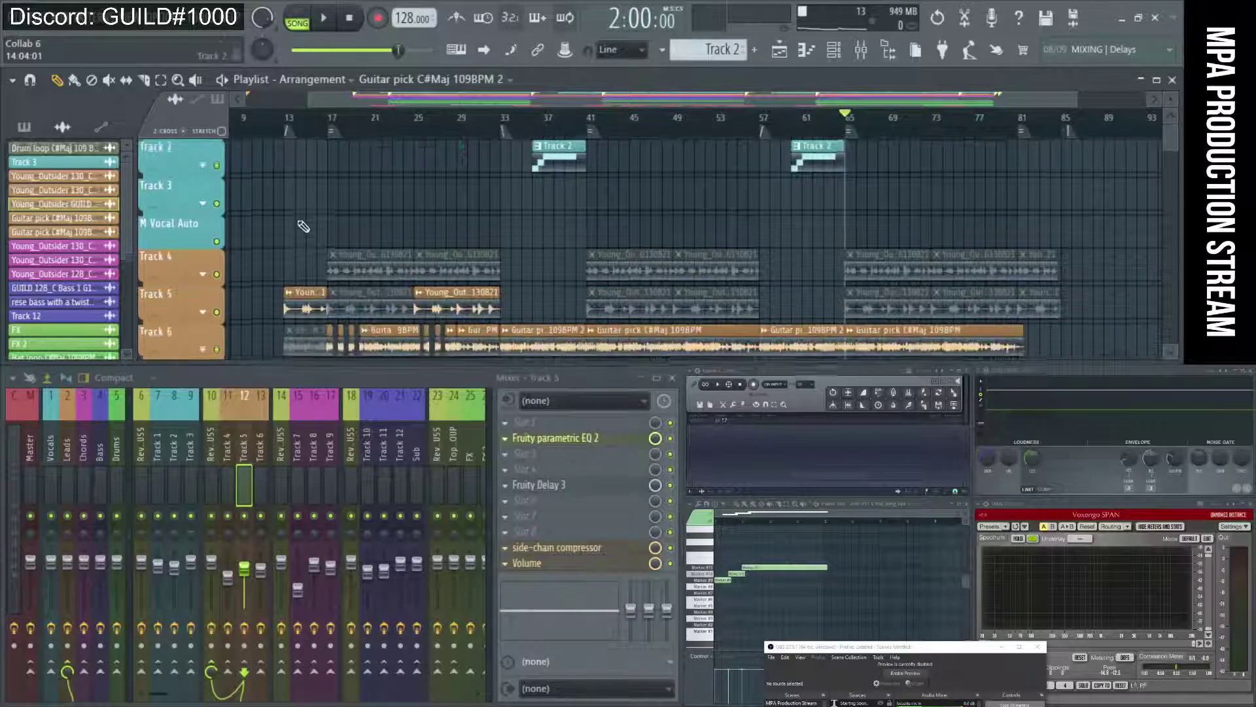
# Listen to short passages of the song starting at bars 13, 17 and 36
pyautogui.click(288, 119)
pyautogui.press('space')
pyautogui.press('space')
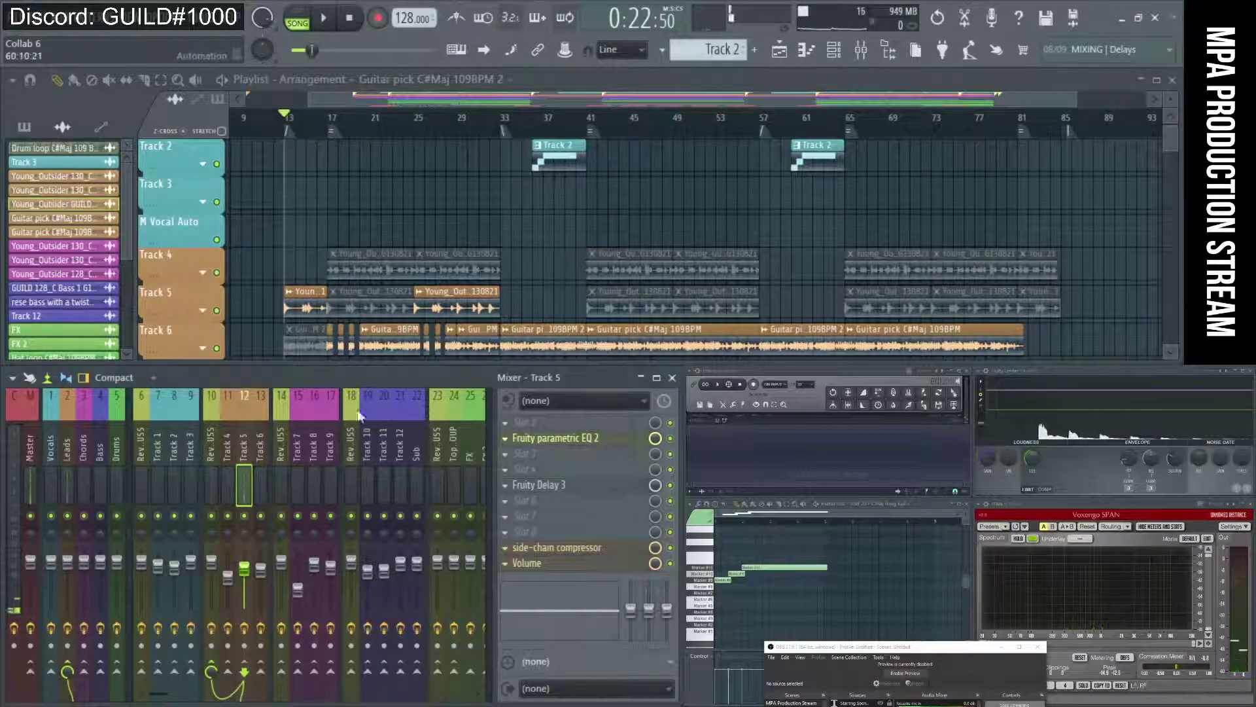
pyautogui.scroll(2, 509, 195)
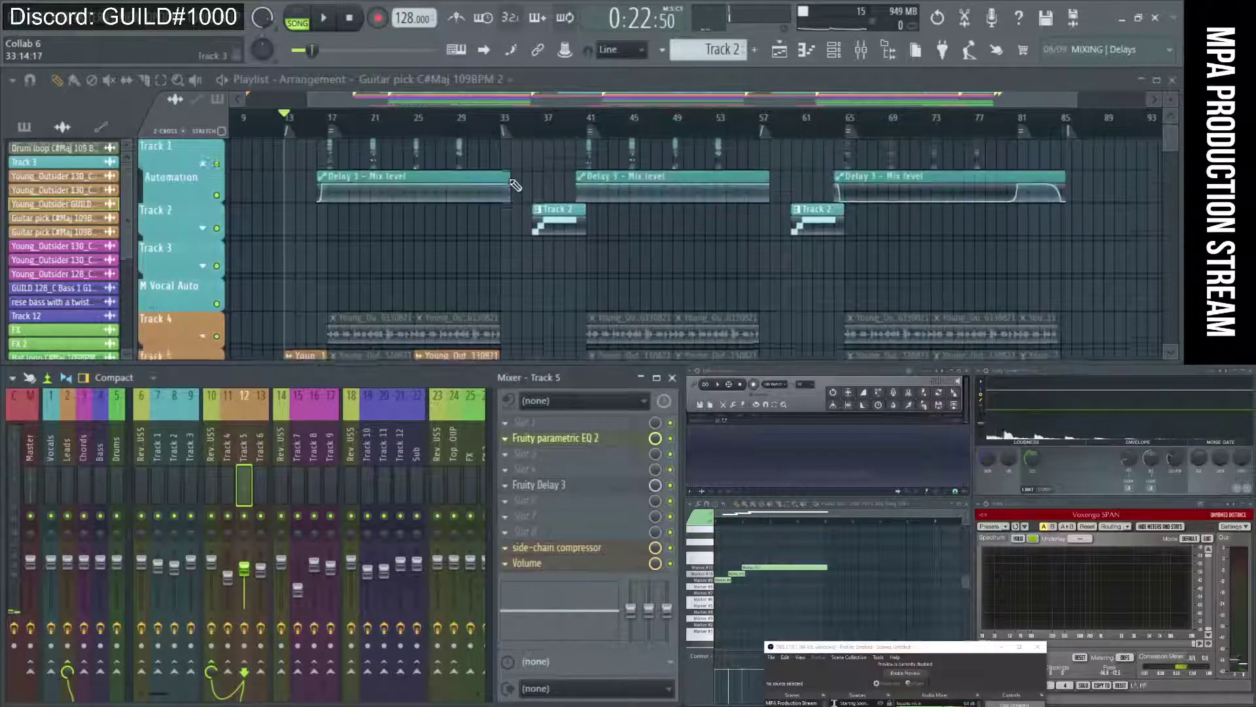
pyautogui.click(334, 127)
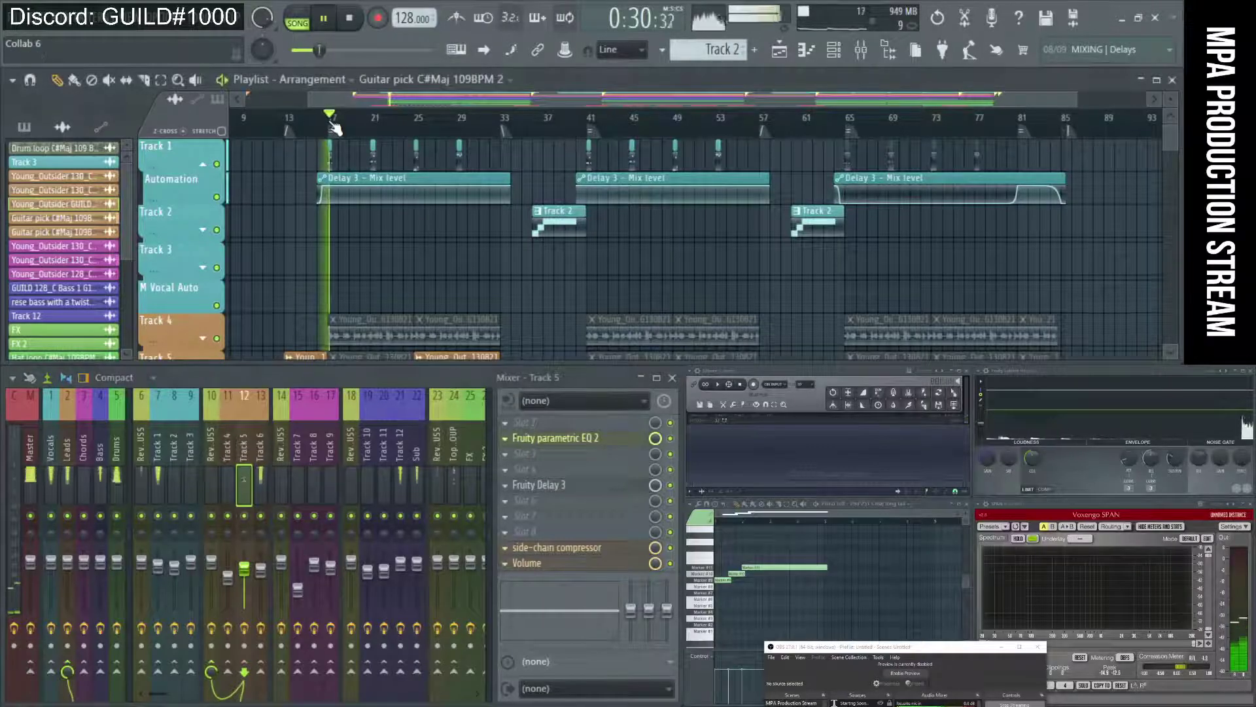
pyautogui.click(535, 129)
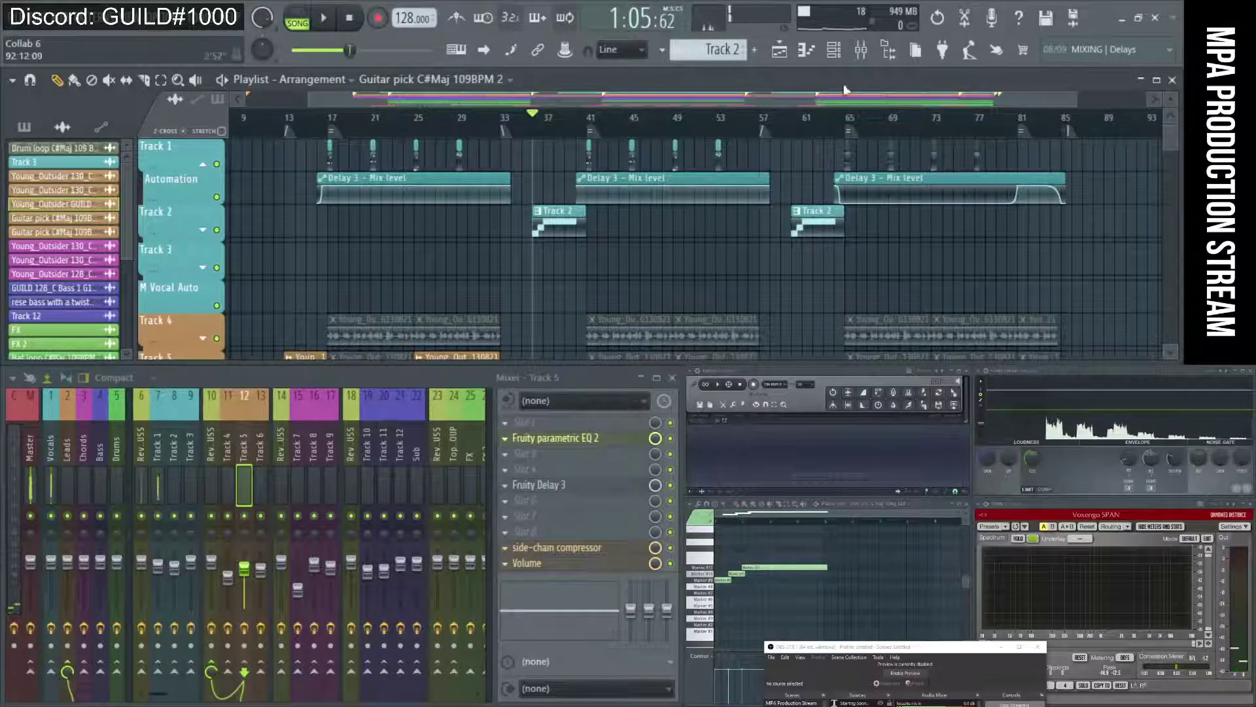
# Open the Track 3 audio clip's channel settings from the channel rack and set the playback position to bar 17
pyautogui.click(835, 52)
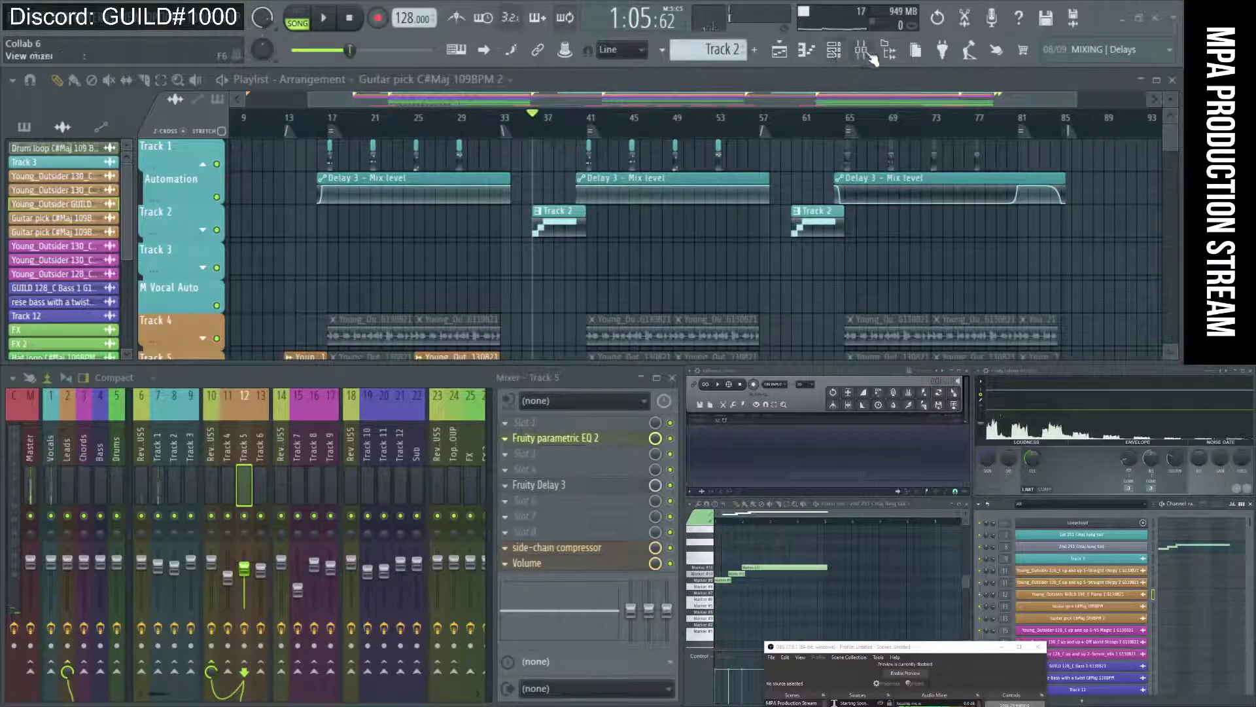
pyautogui.click(1078, 558)
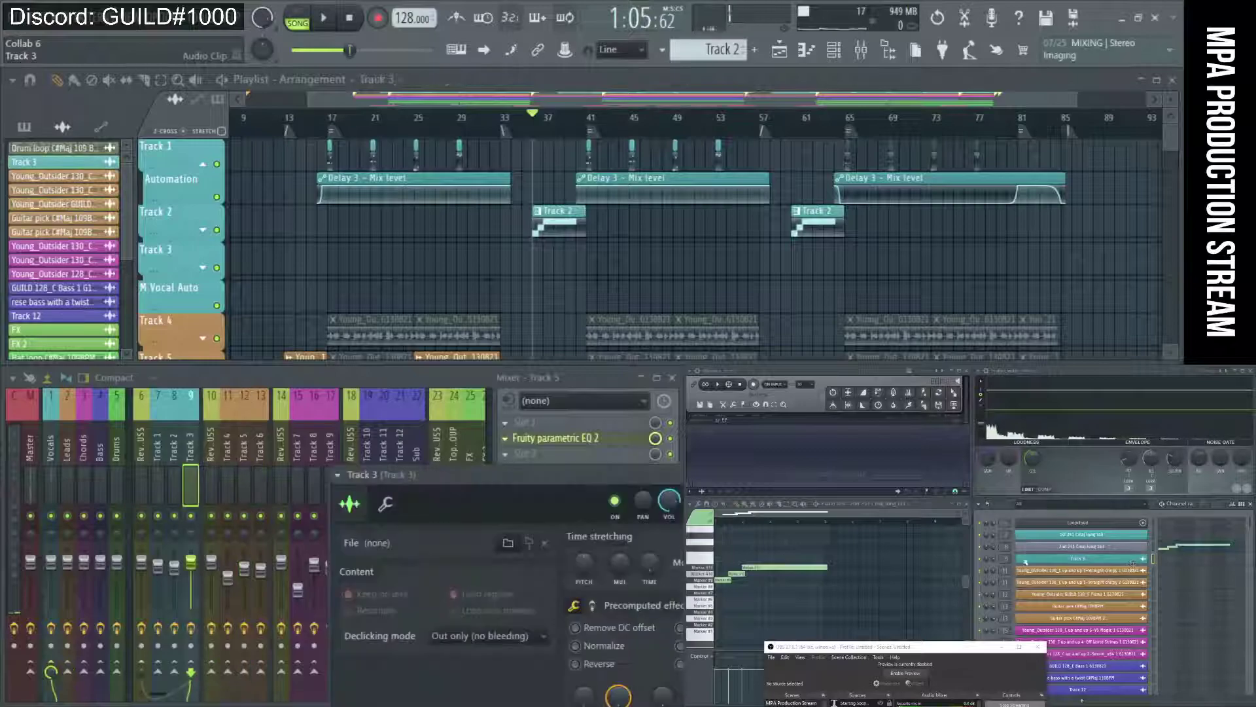
pyautogui.moveTo(607, 473); pyautogui.dragTo(422, 264)
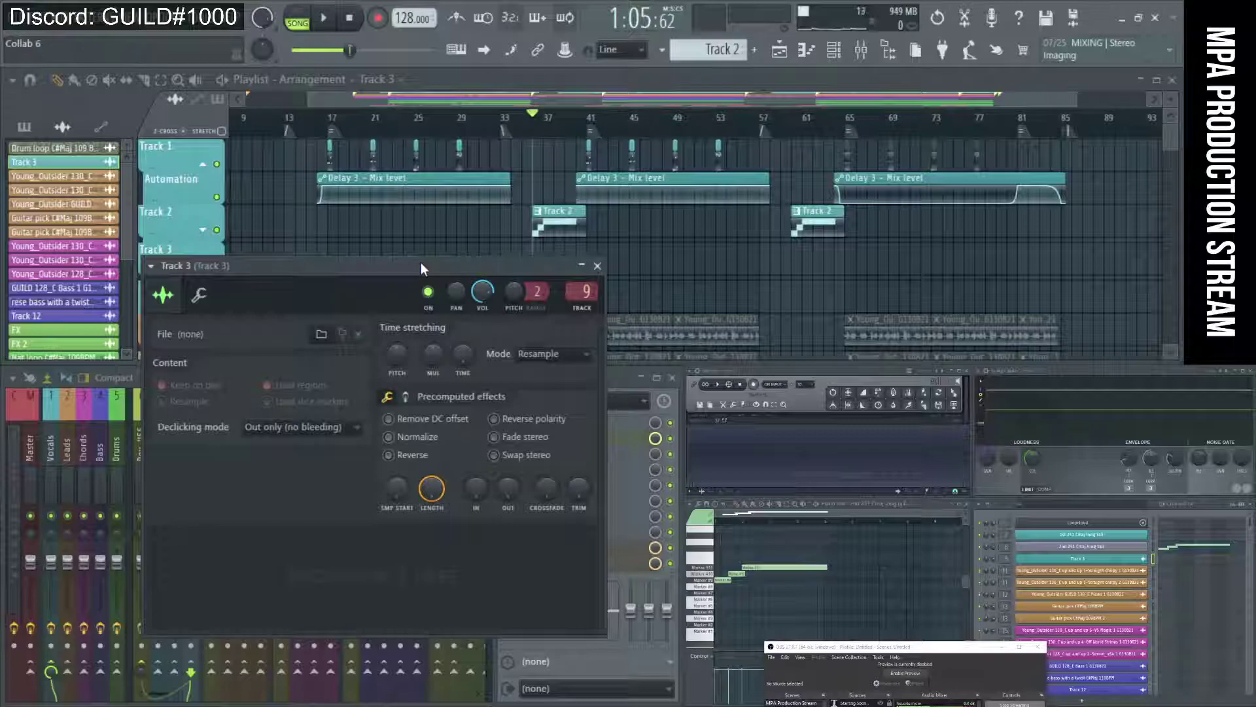
pyautogui.moveTo(421, 263); pyautogui.dragTo(437, 220)
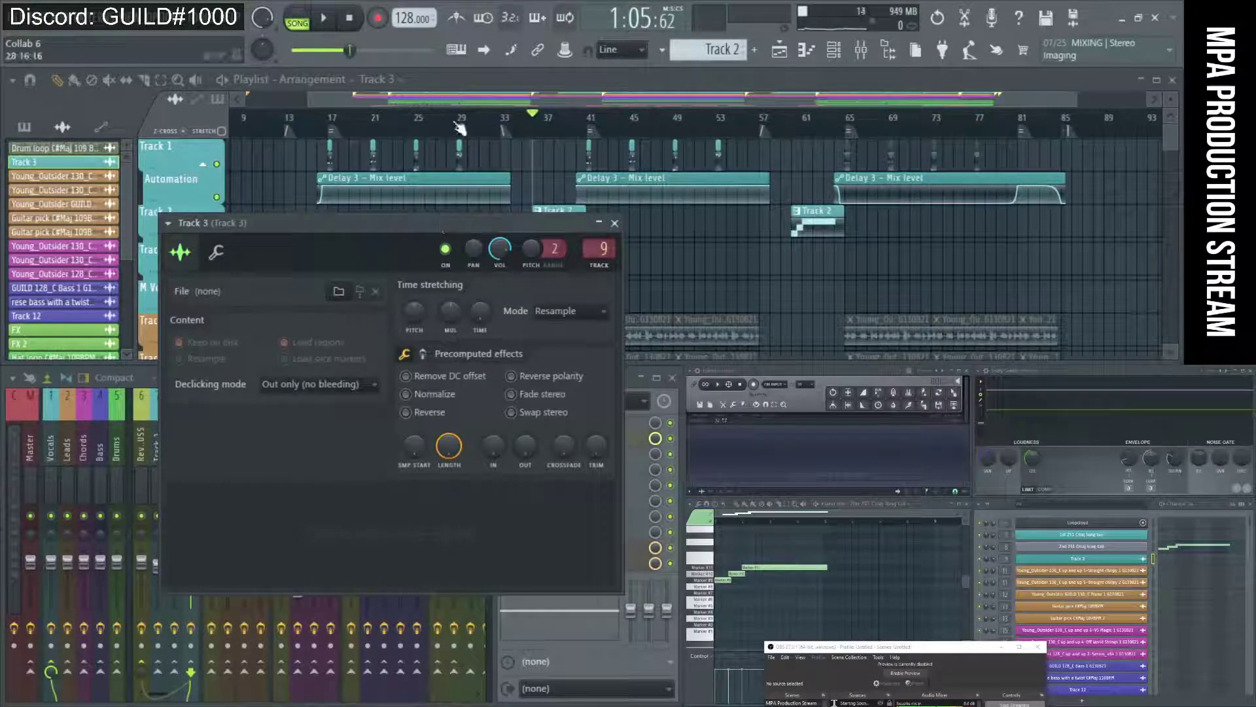
pyautogui.click(329, 123)
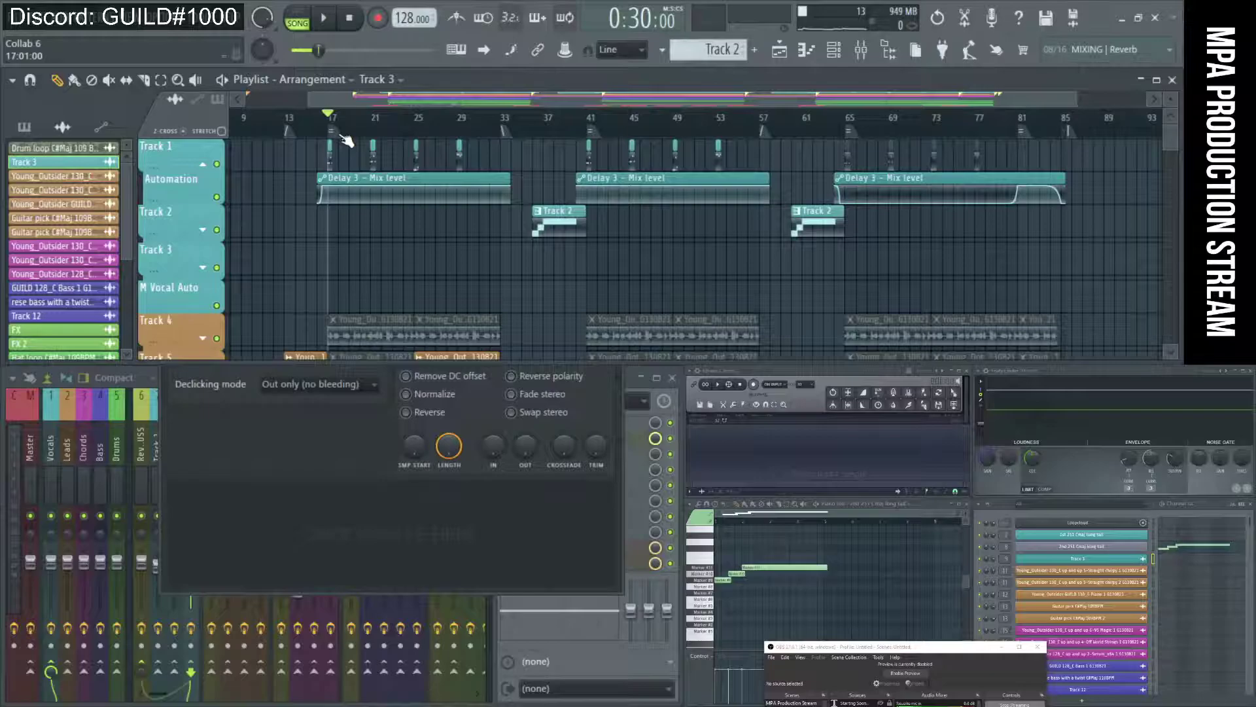
pyautogui.scroll(-2, 345, 140)
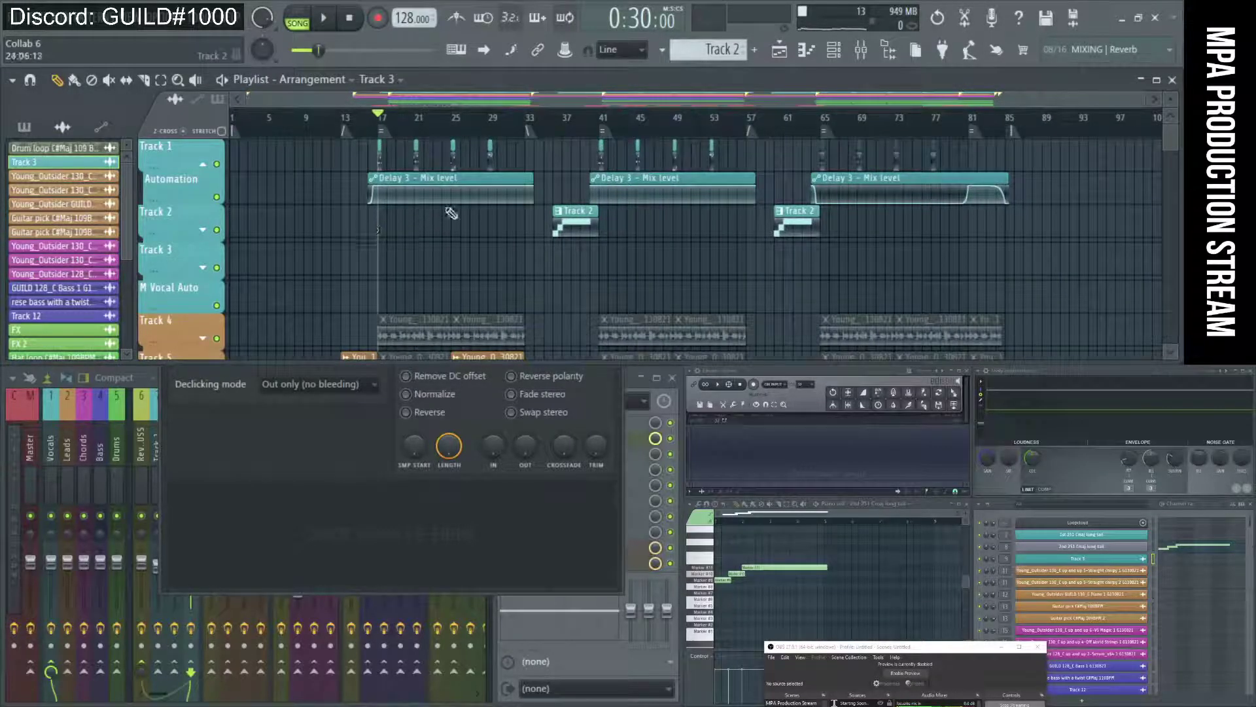
# Listen briefly to the song from bar 41, return the playback position to the start and bring up the Track 3 channel settings
pyautogui.scroll(-4, 445, 206)
pyautogui.scroll(4, 445, 206)
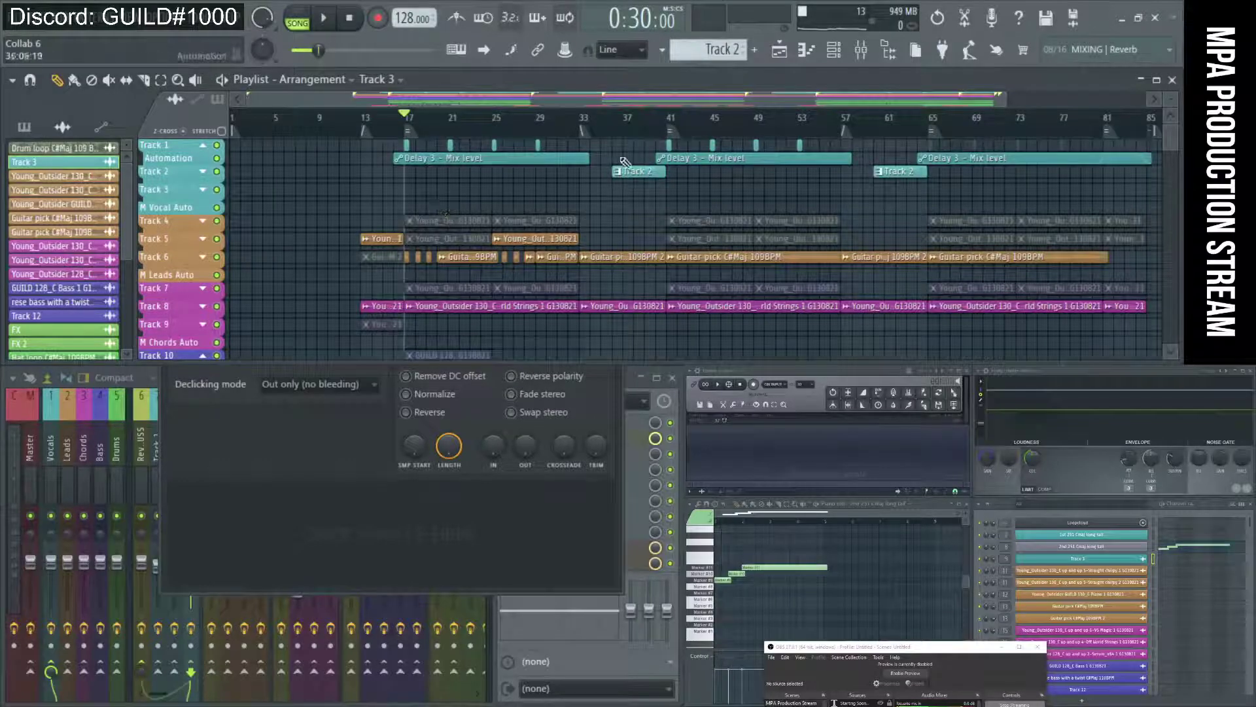
pyautogui.click(671, 121)
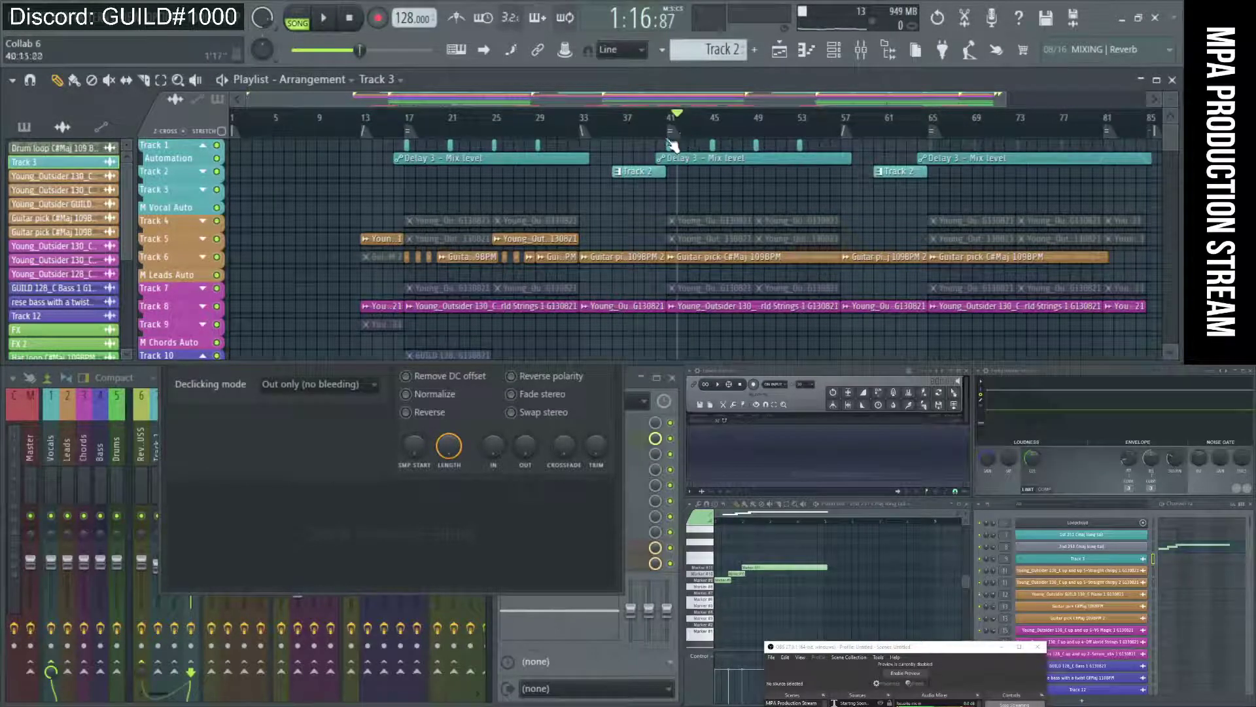
pyautogui.click(450, 145)
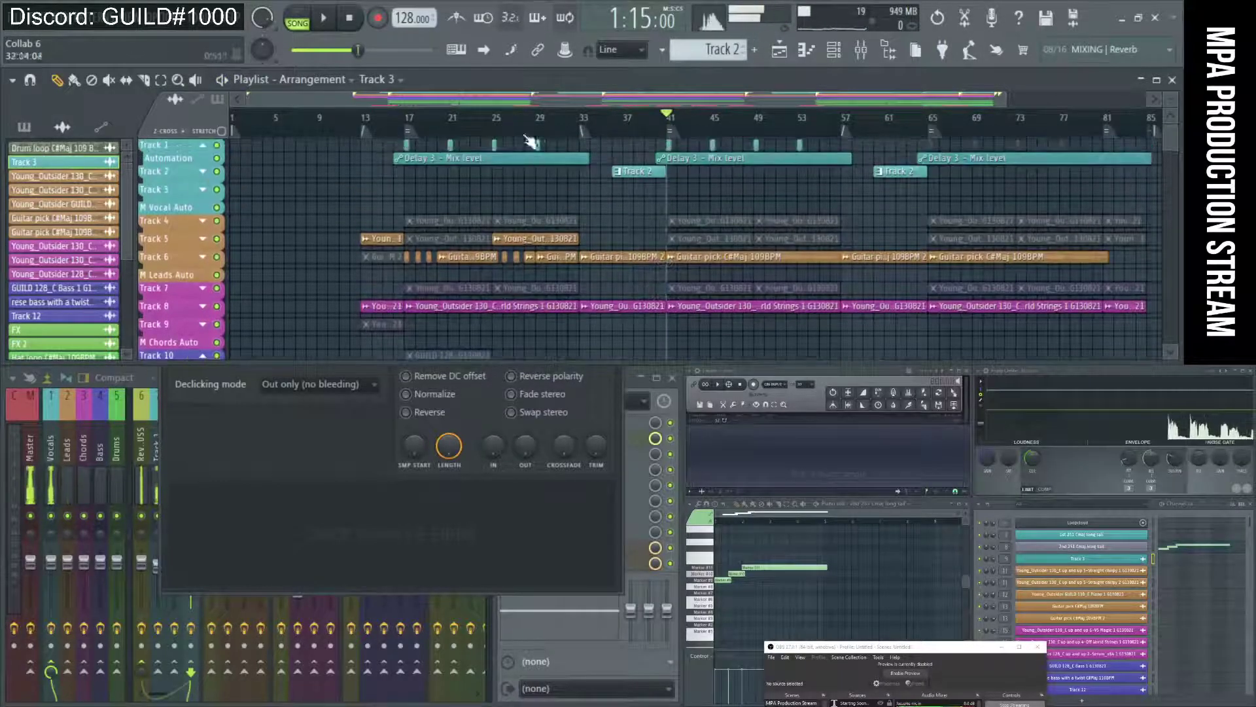
pyautogui.click(363, 29)
pyautogui.click(296, 458)
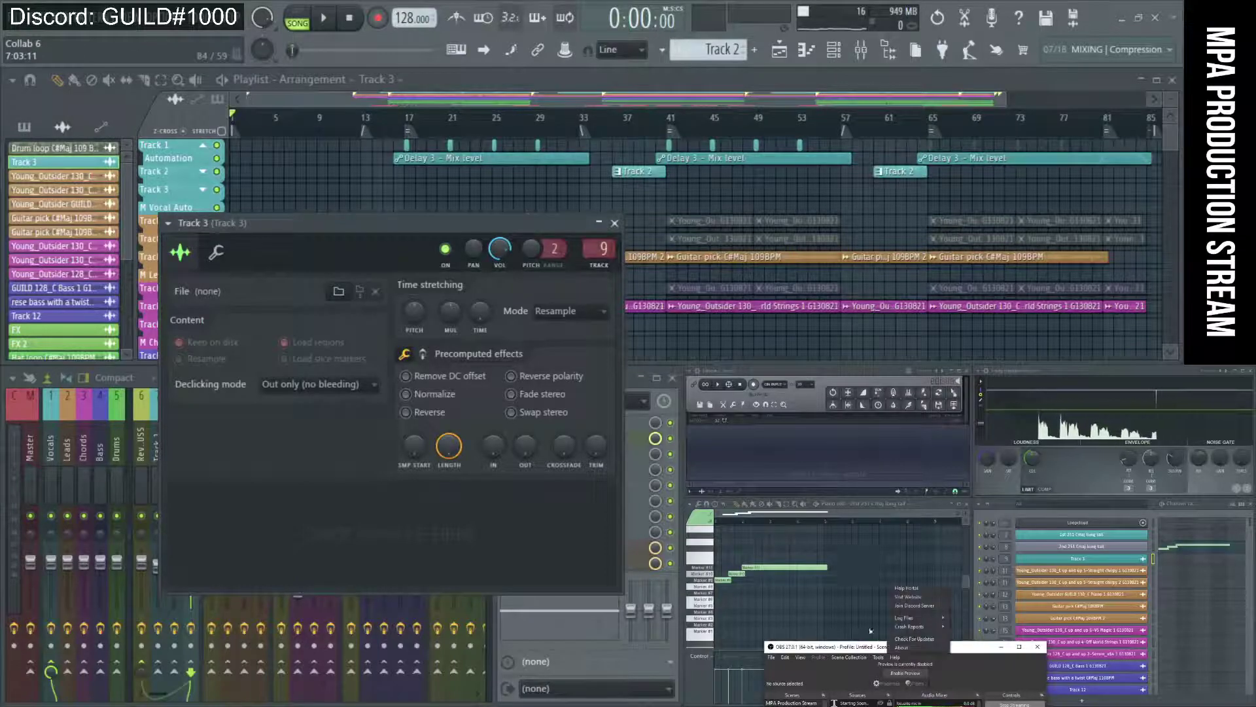
# Open the sample browser and audition the 2nd and 3rd Modal and 3rd 251 Cmaj samples in the Guild Sample pack Sax folder
pyautogui.moveTo(880, 648); pyautogui.dragTo(880, 471)
pyautogui.click(923, 468)
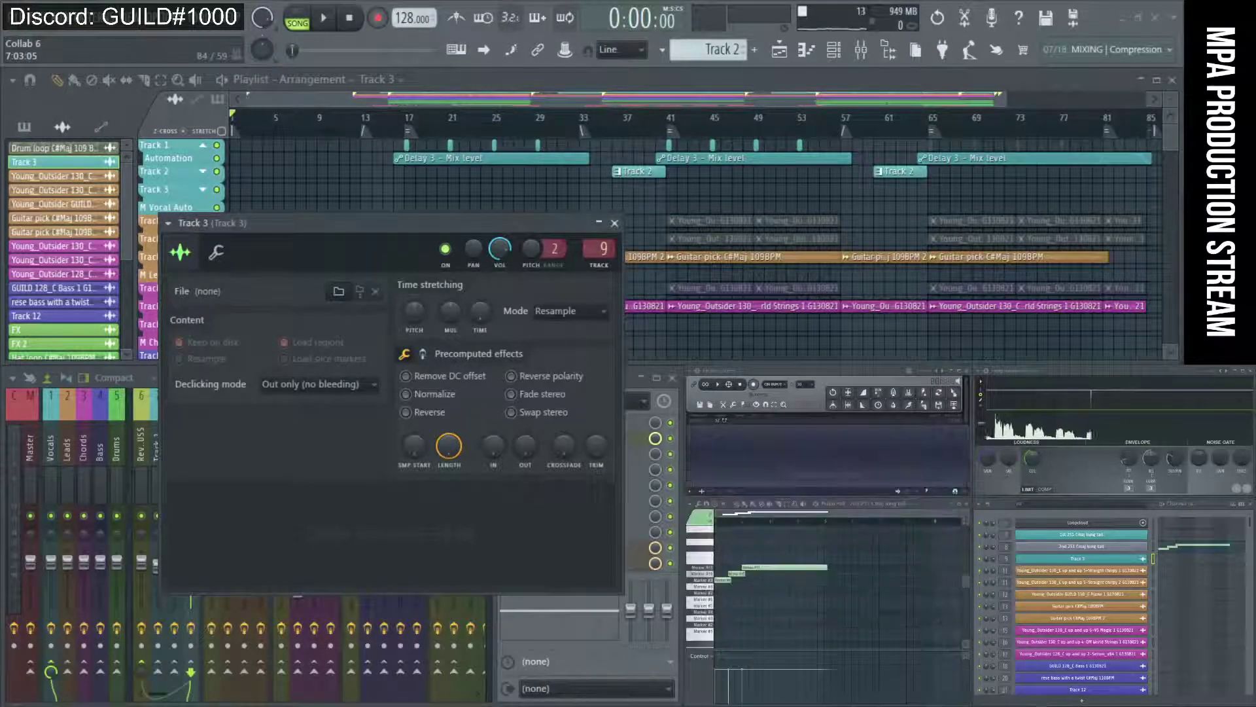
pyautogui.click(888, 50)
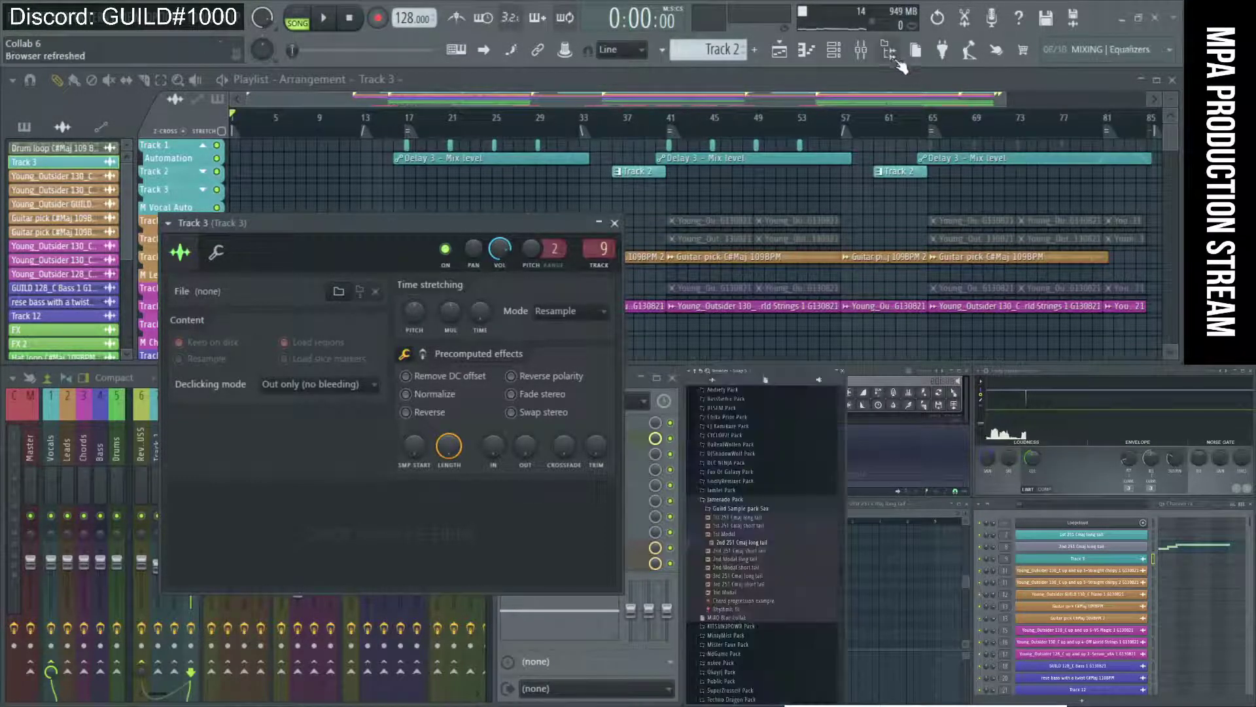
pyautogui.click(784, 559)
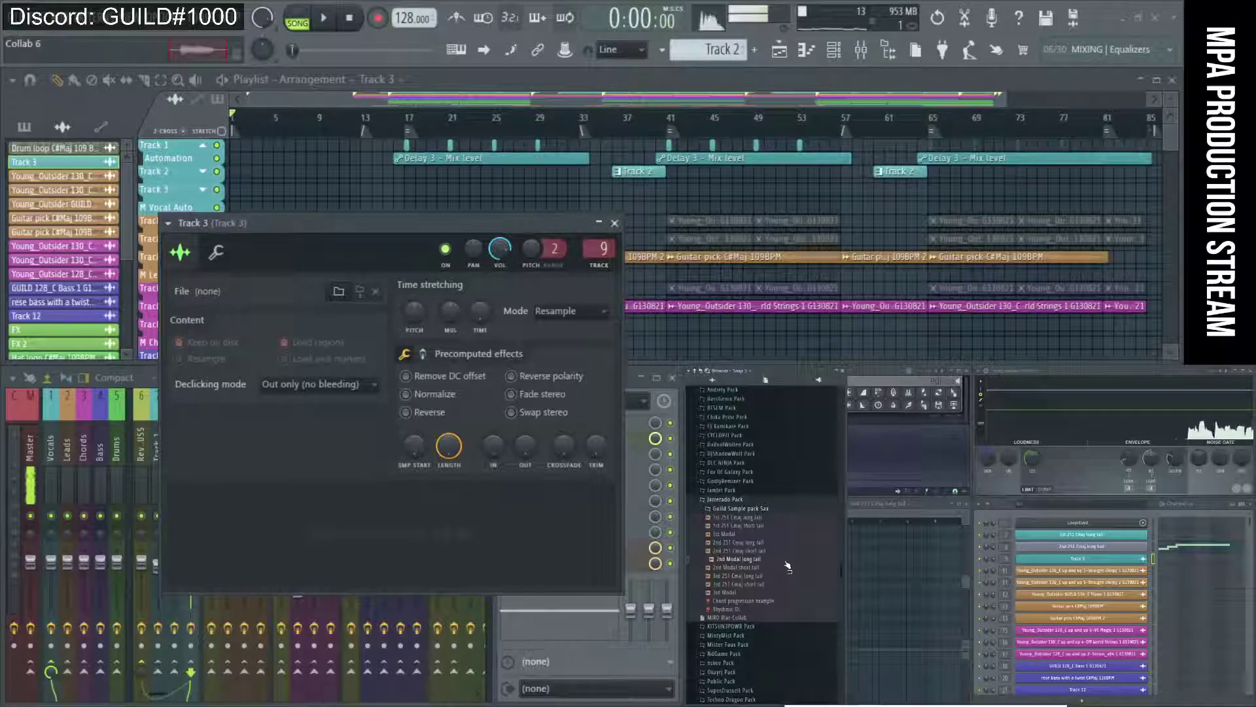
pyautogui.click(785, 568)
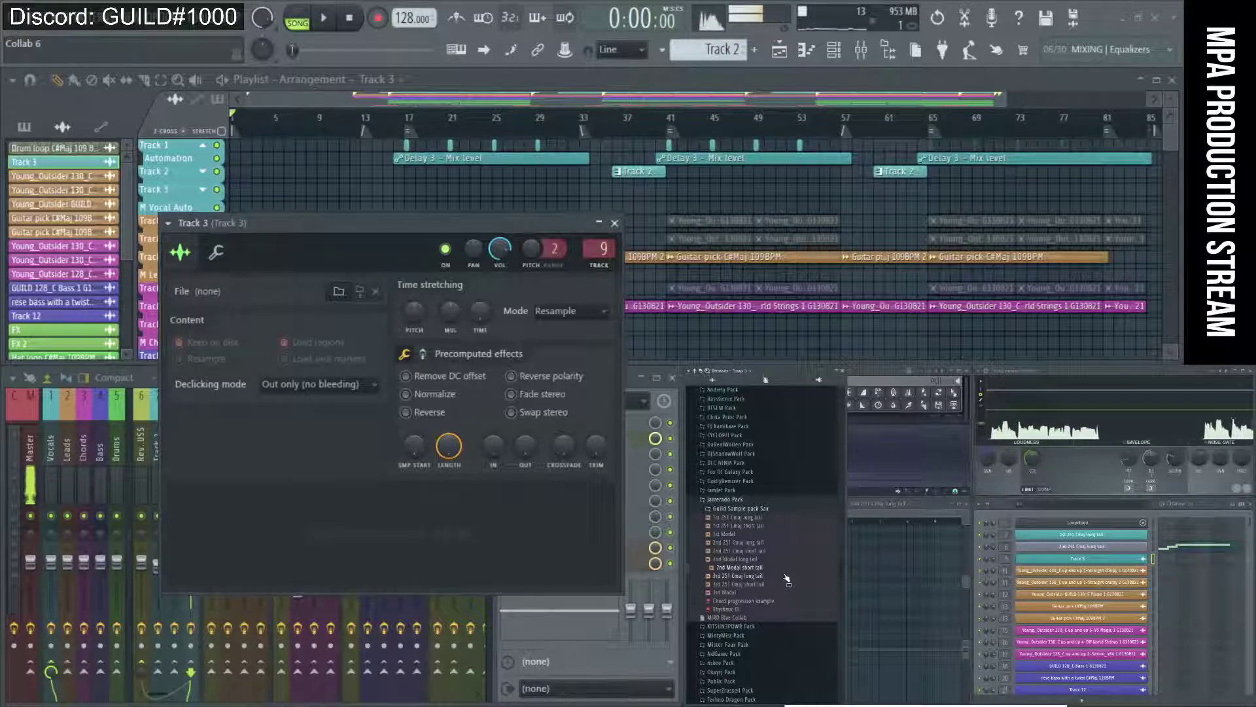
pyautogui.click(787, 577)
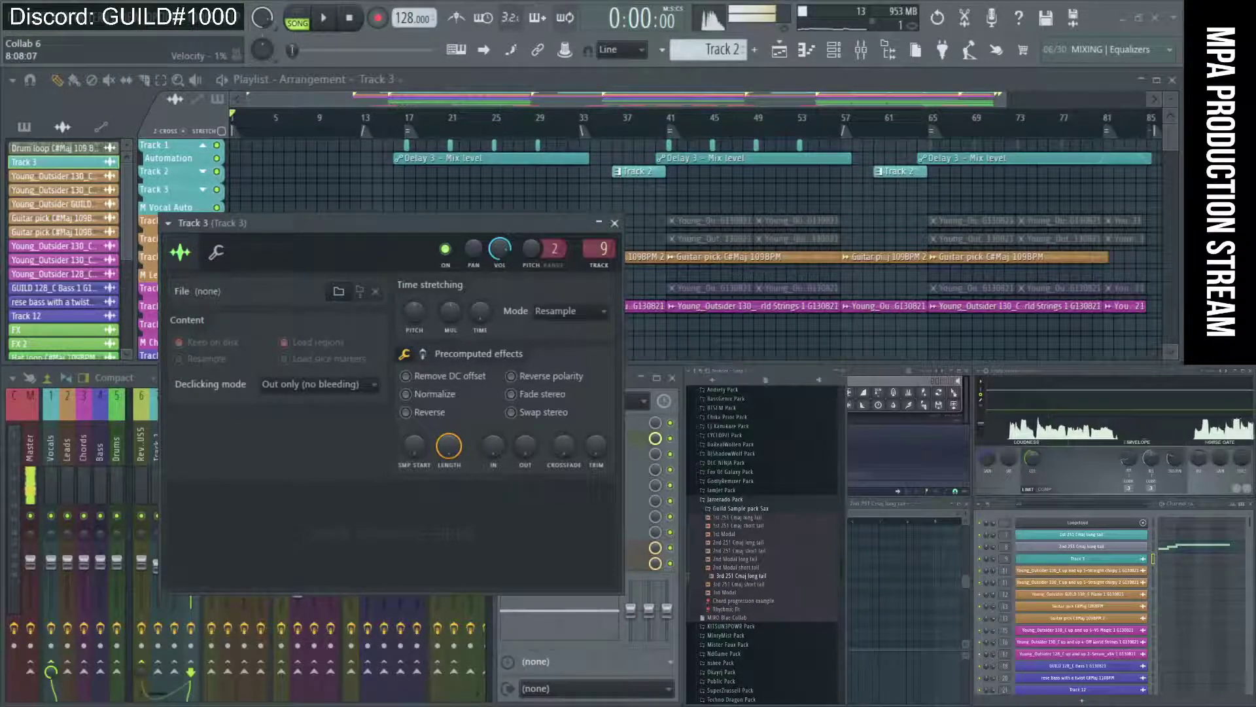
pyautogui.click(744, 585)
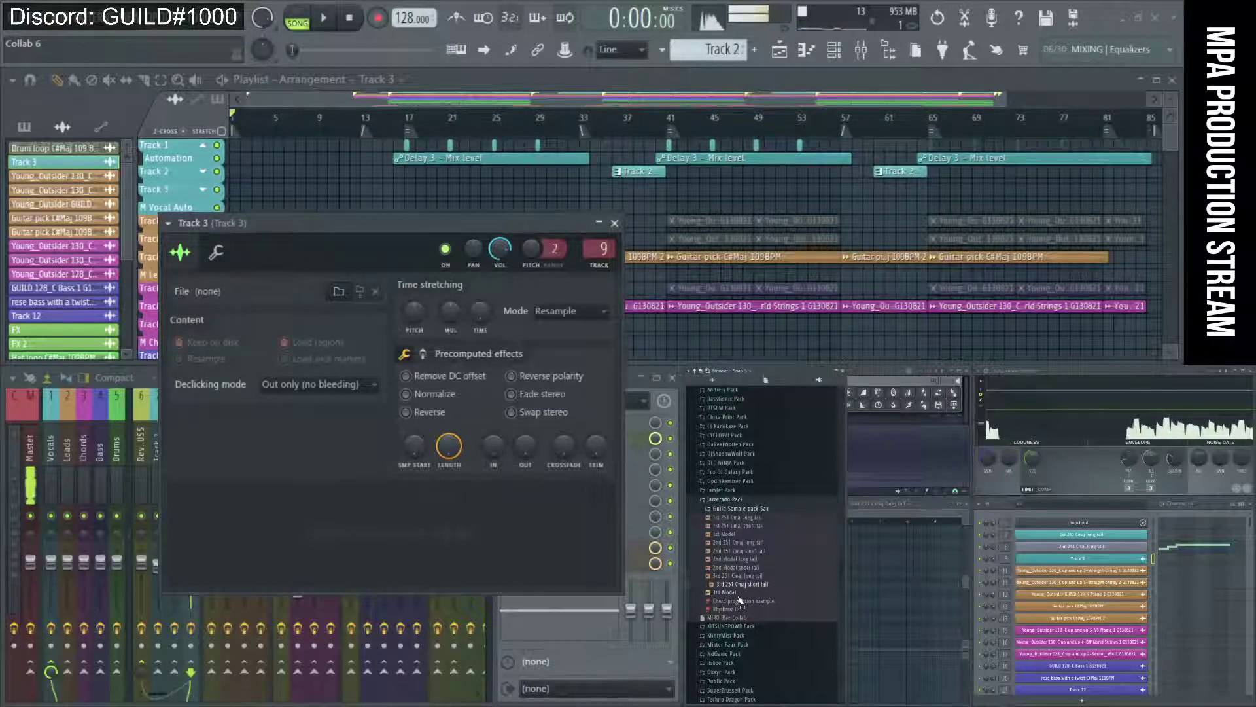
pyautogui.click(736, 593)
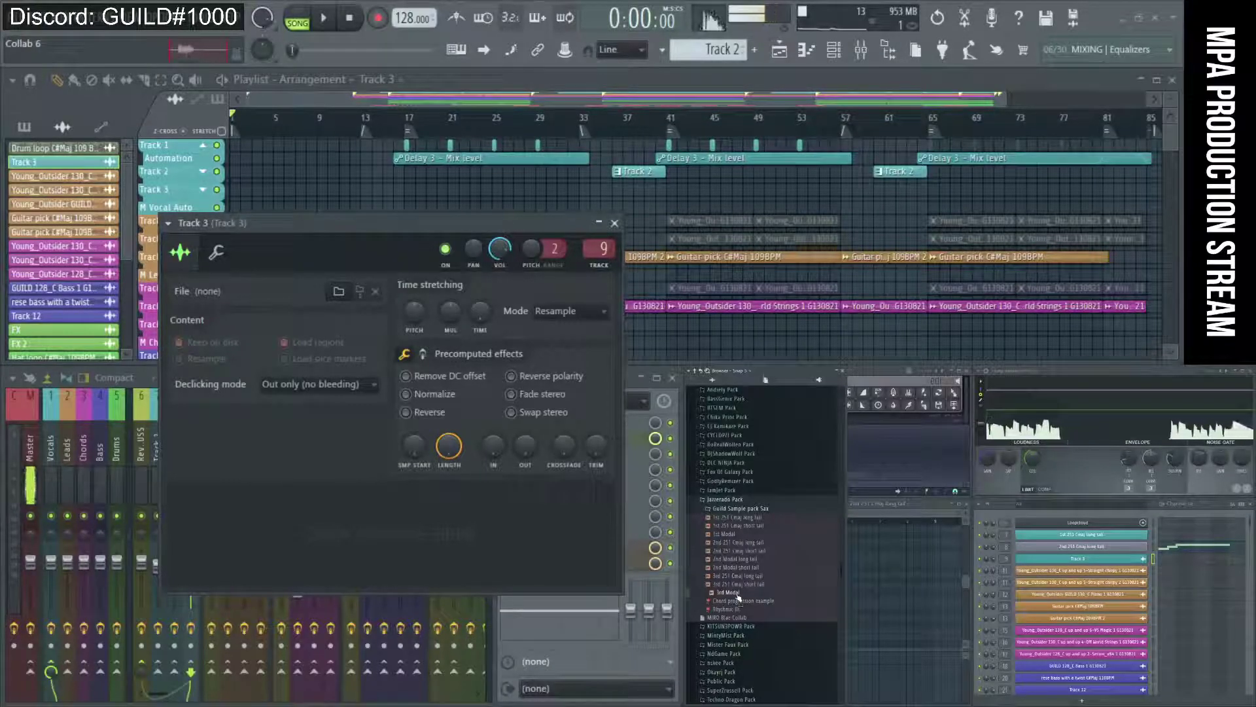
pyautogui.click(752, 559)
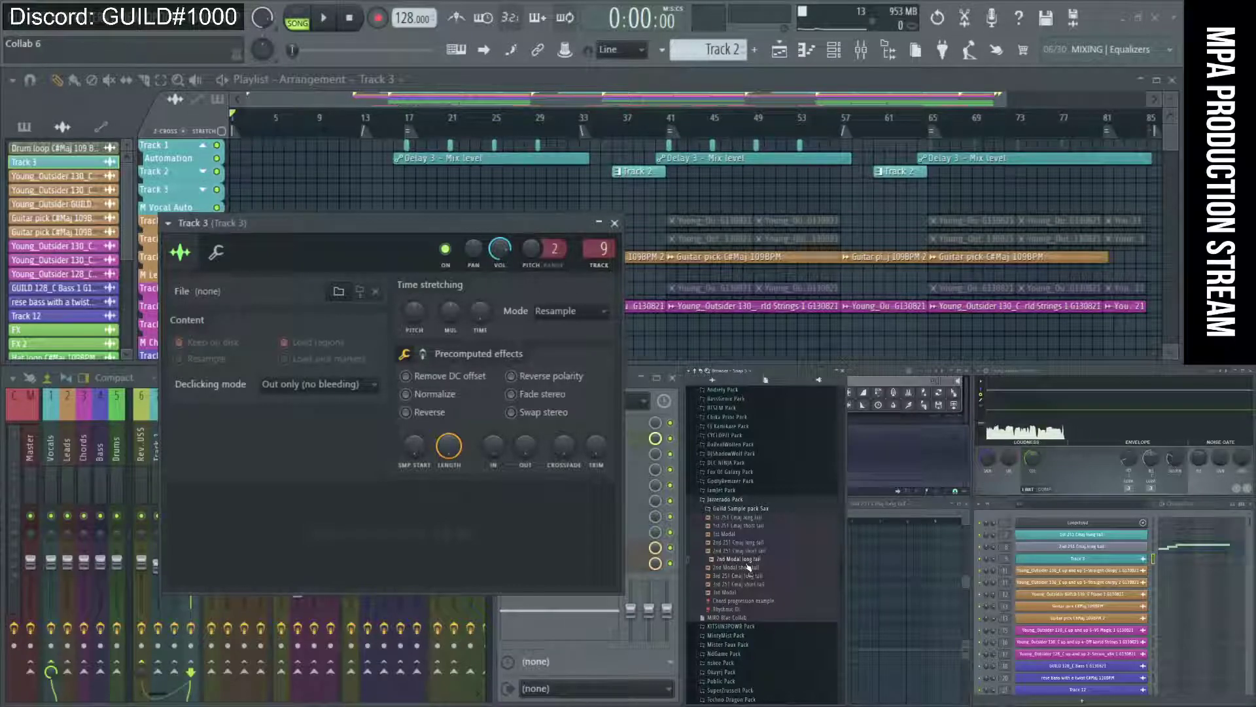
# Replace the empty Track 3 audio clip channel with a Slicex instrument and select the Track 3 pattern
pyautogui.click(1074, 559)
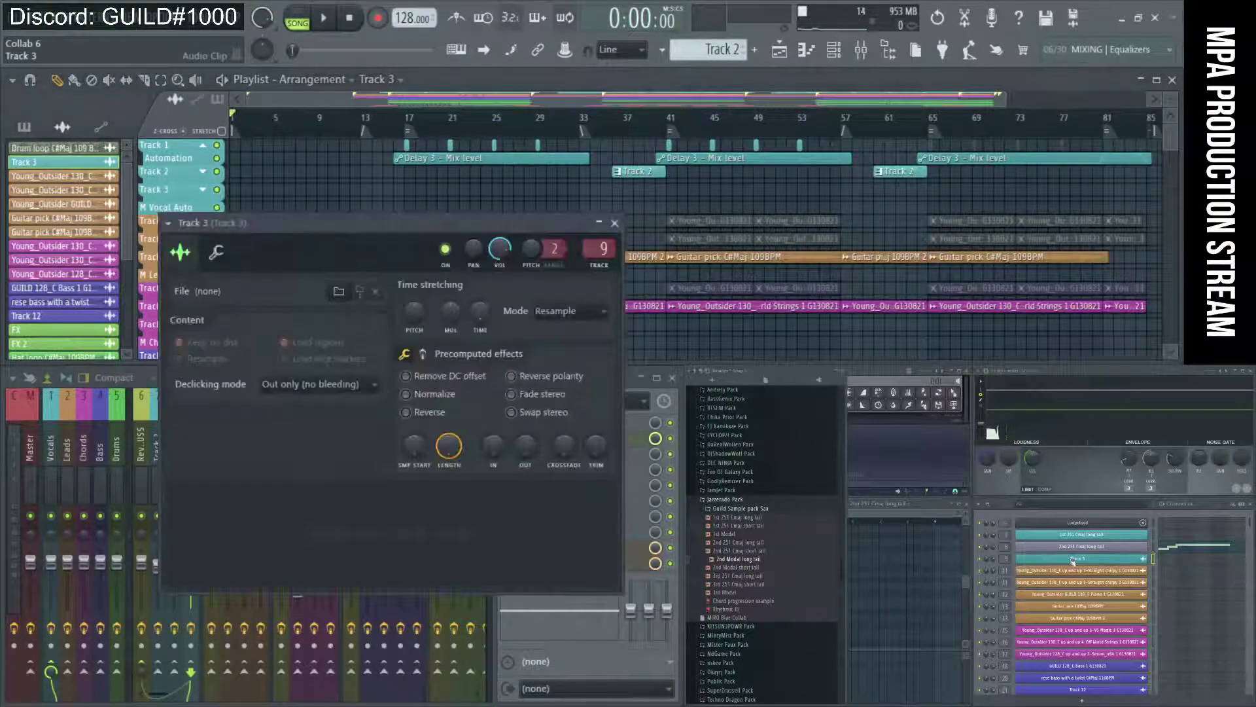
pyautogui.rightClick(1074, 559)
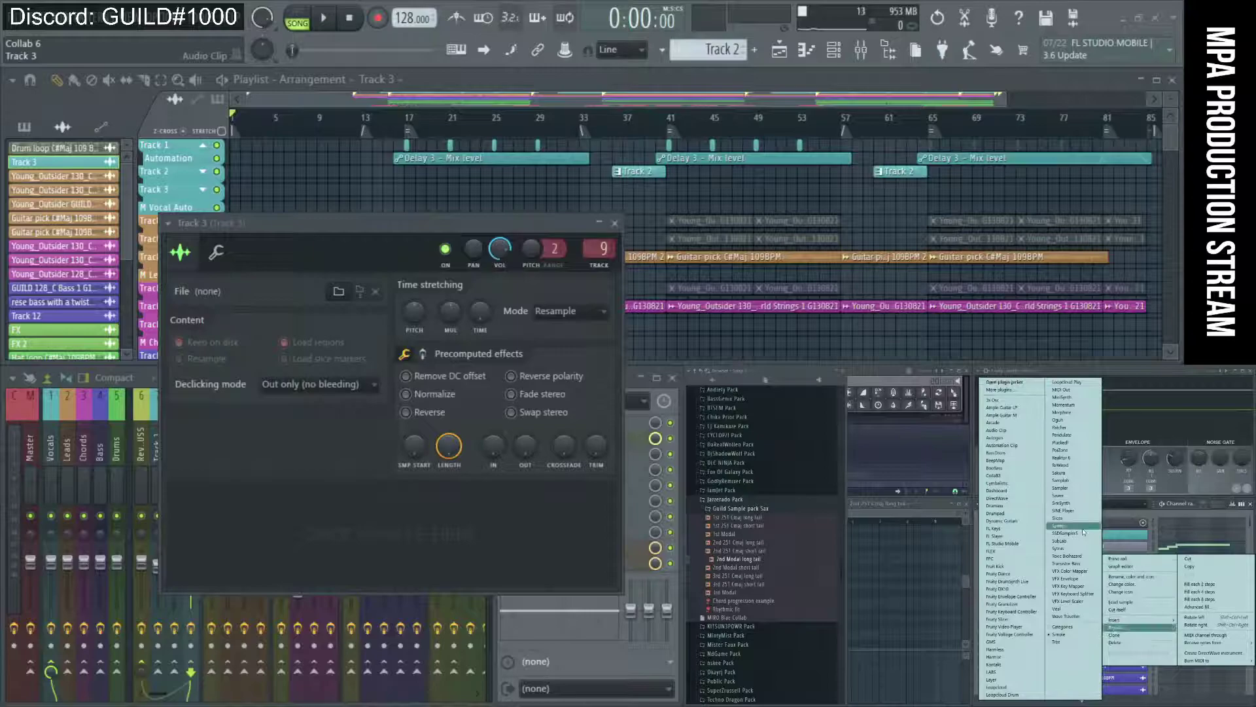
pyautogui.click(1058, 517)
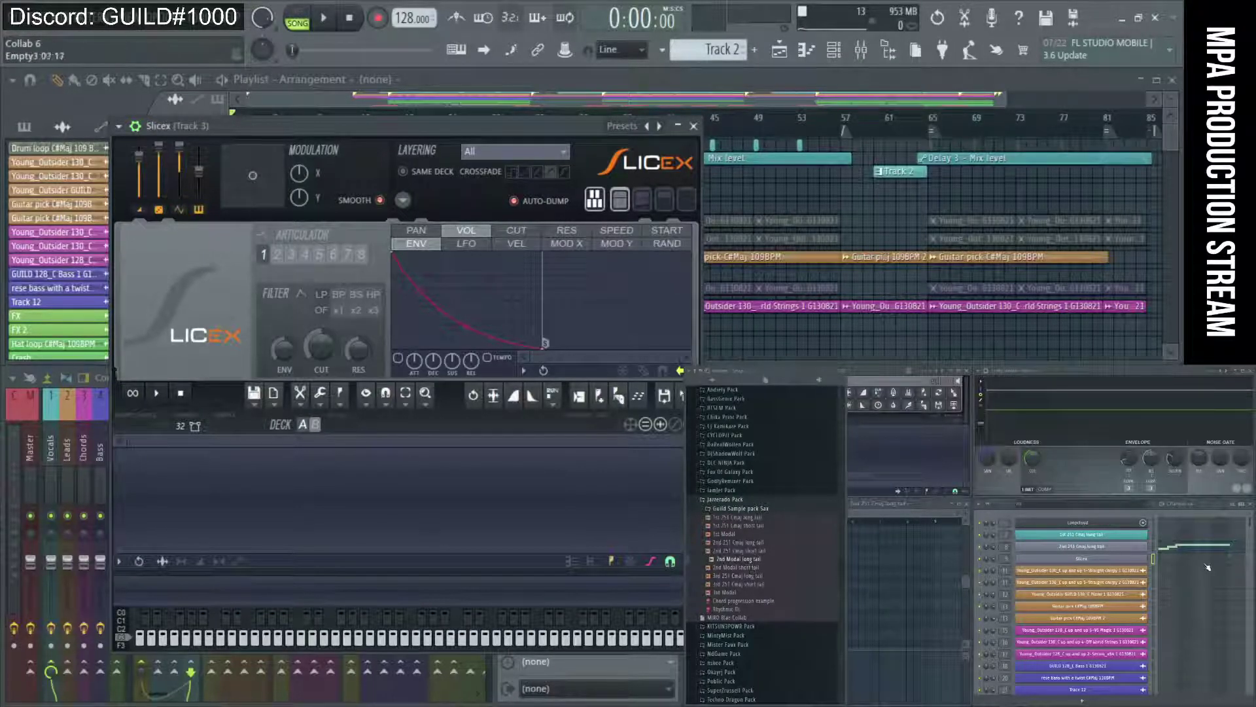
pyautogui.click(662, 49)
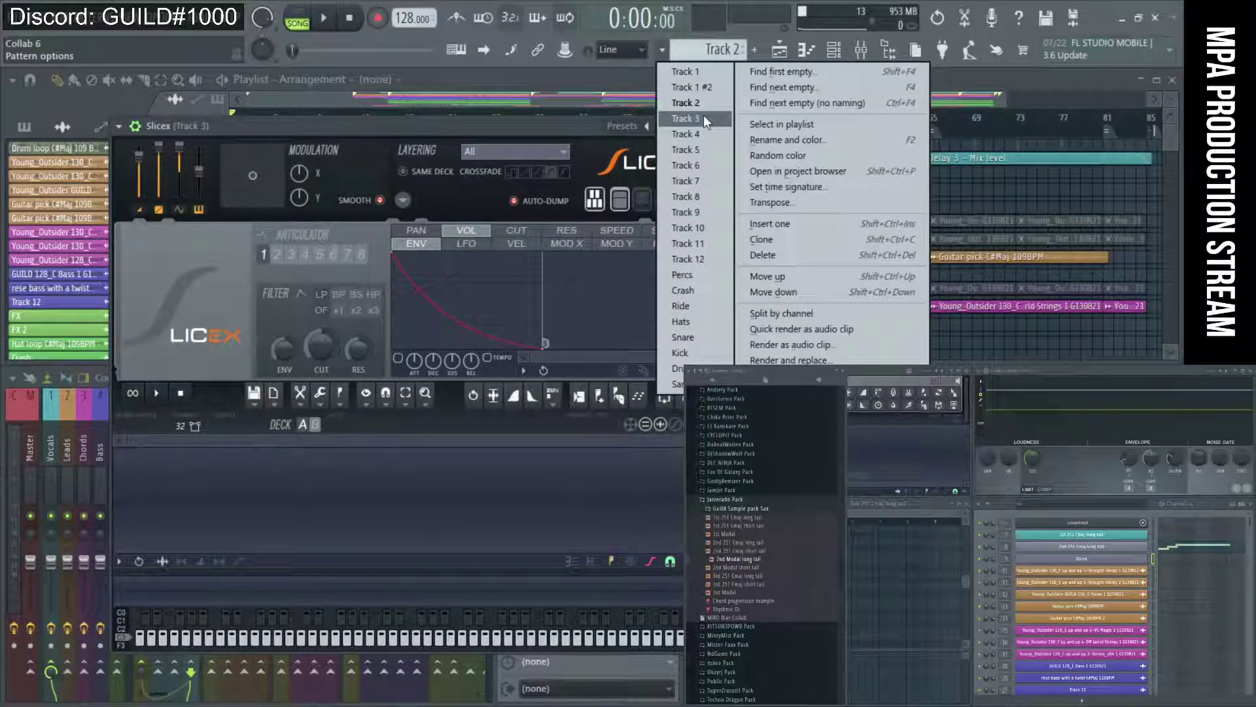
pyautogui.click(704, 116)
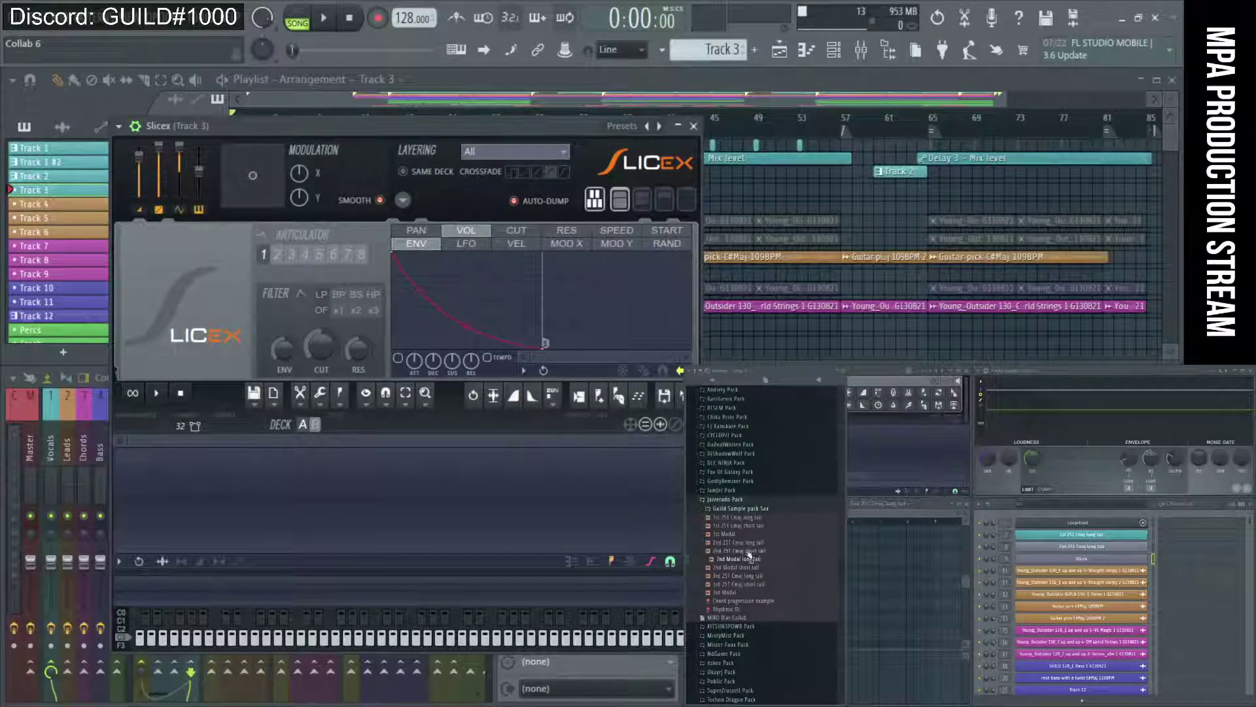
# Load the 2nd Modal long tail sample into Slicex and delete the slice marker at the silent start, Marker #1
pyautogui.moveTo(744, 561); pyautogui.dragTo(451, 498)
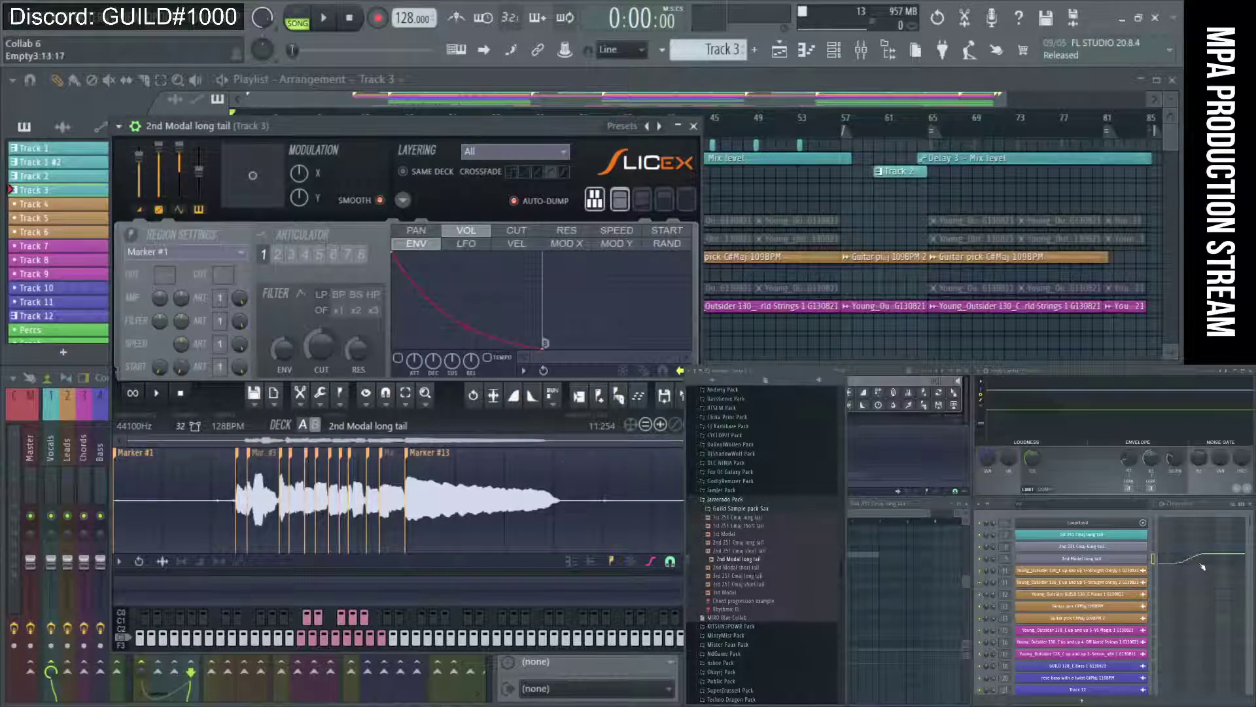
pyautogui.rightClick(125, 460)
pyautogui.click(127, 469)
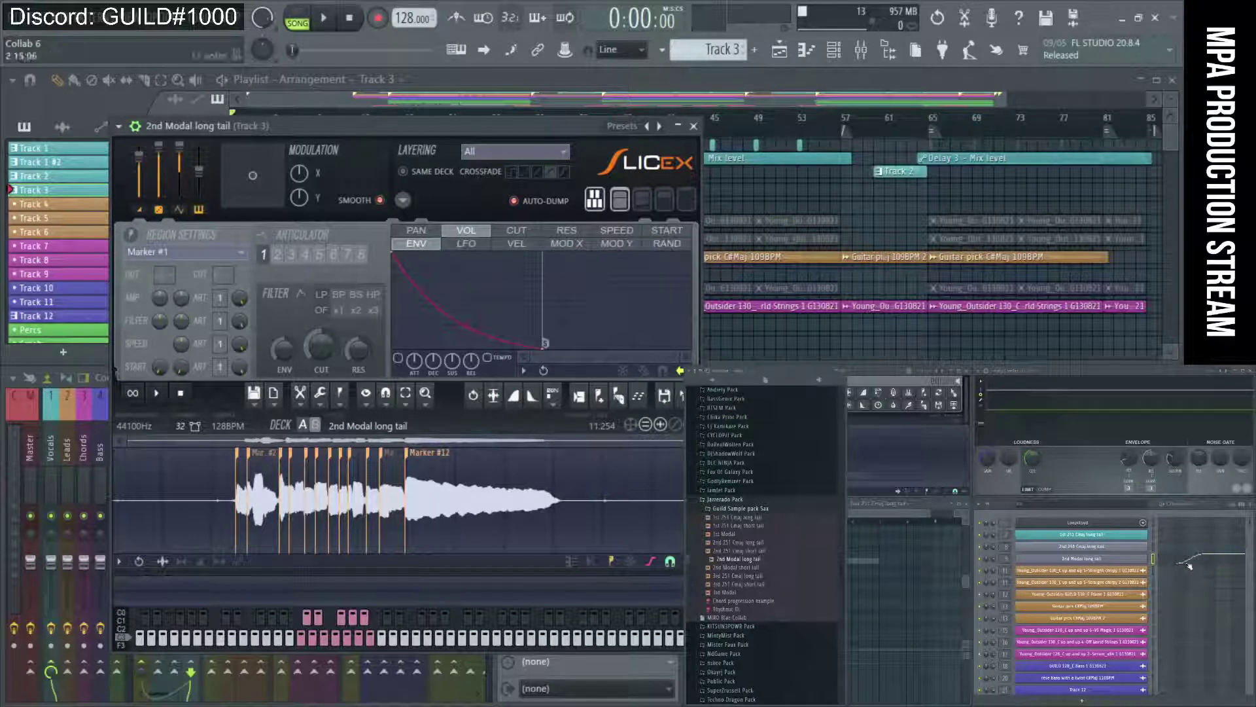
# Move all the 2nd Modal long tail slice notes to the start of the pattern in the piano roll and close Slicex
pyautogui.press('F7')
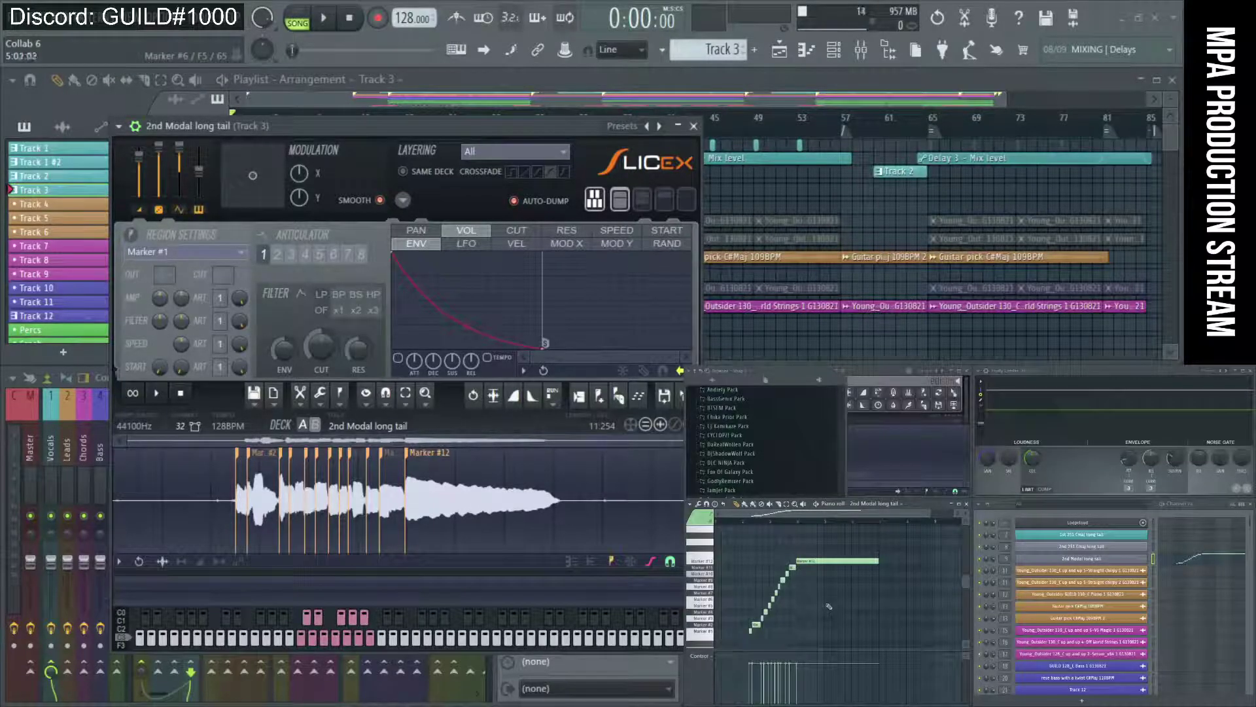
pyautogui.hotkey('ctrl', 'a')
pyautogui.moveTo(821, 561); pyautogui.dragTo(787, 560)
pyautogui.hotkey('ctrl', 'd')
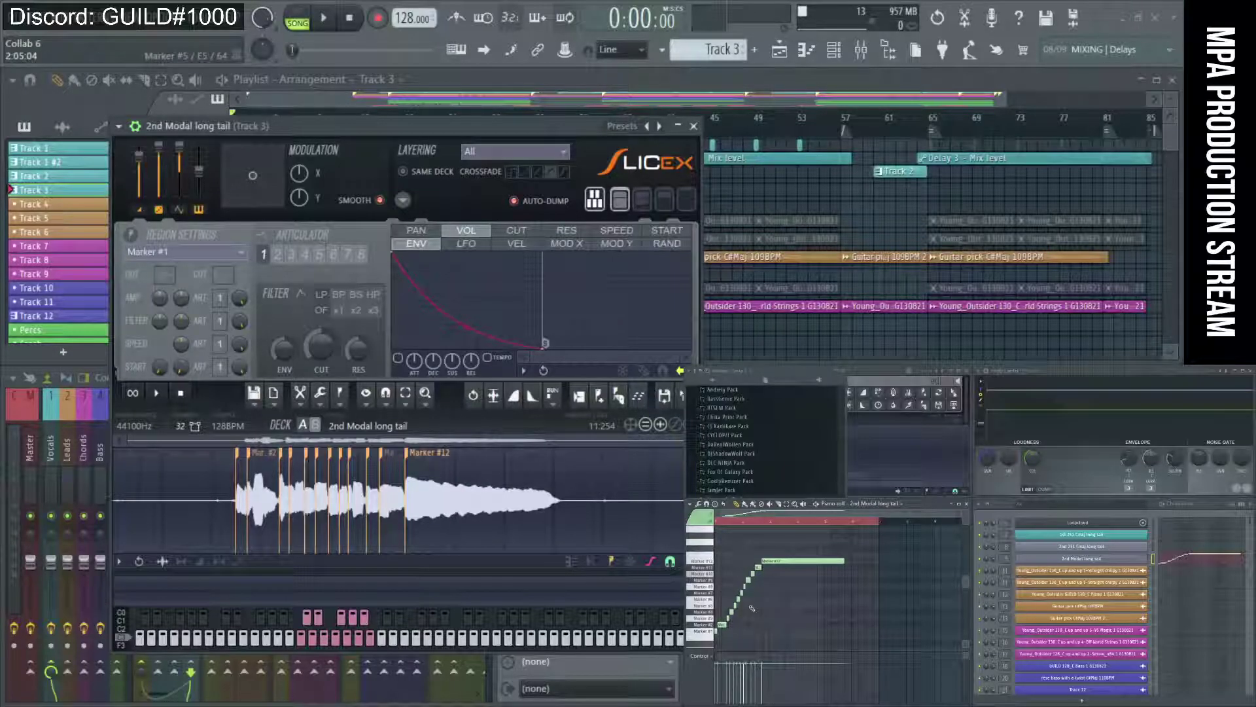
pyautogui.moveTo(950, 518); pyautogui.dragTo(883, 526)
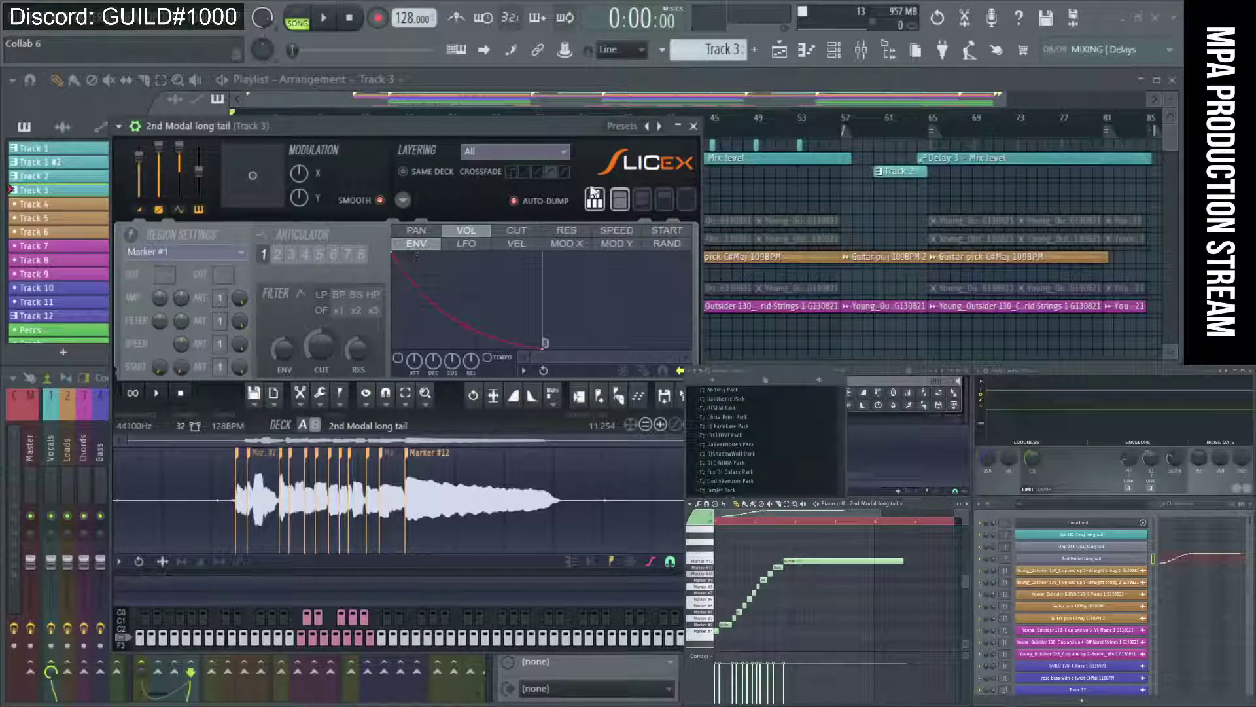
pyautogui.click(695, 126)
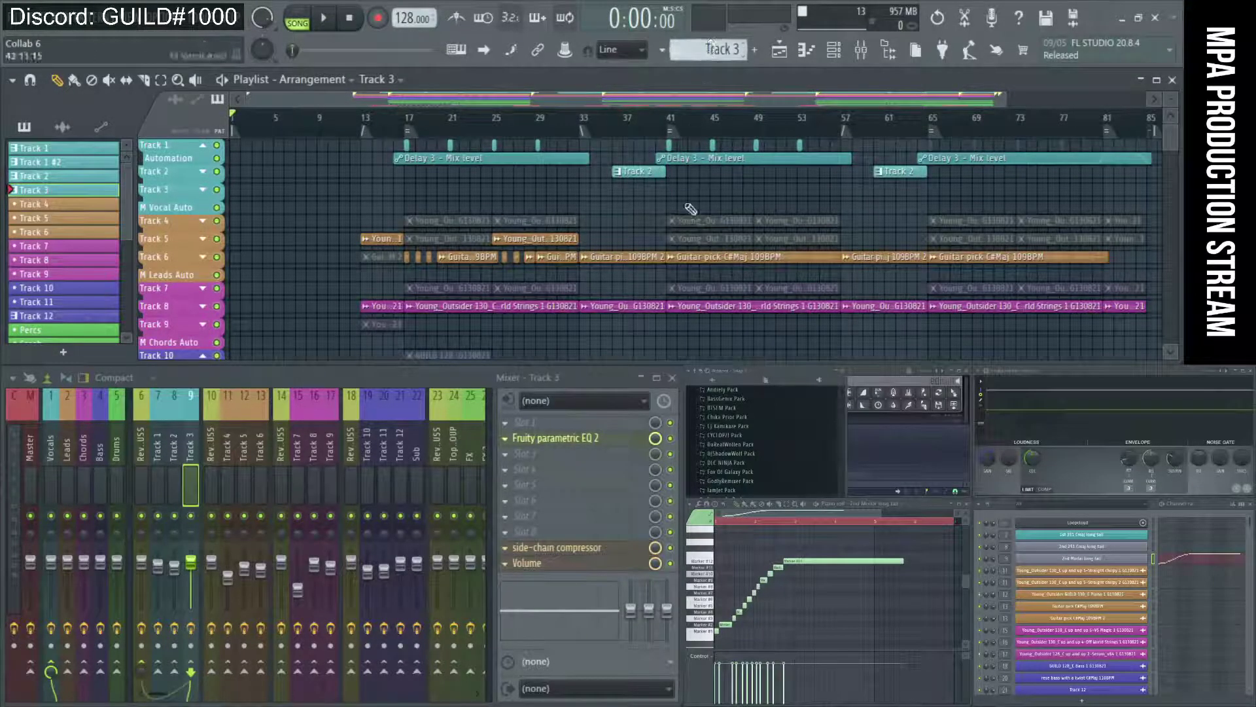
# Place the Track 3 pattern on playlist Track 3 at bar 17 and set the playback position there
pyautogui.moveTo(763, 193)
pyautogui.mouseDown()
pyautogui.moveTo(827, 191)
pyautogui.moveTo(411, 193)
pyautogui.mouseUp()
pyautogui.click(409, 119)
pyautogui.scroll(5, 382, 189)
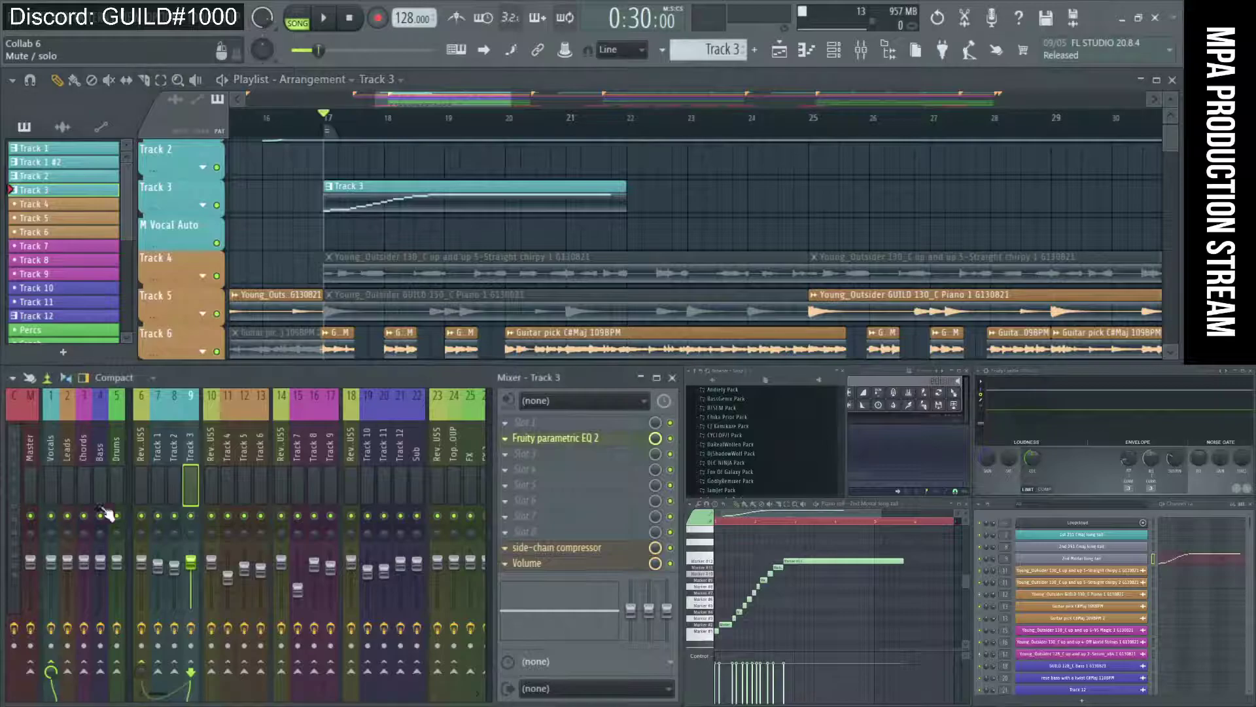
# Mute the Track 1 and Track 2 mixer channels and lower the Track 3 fader to about 79% (-5.1 dB) during playback
pyautogui.click(158, 516)
pyautogui.click(174, 516)
pyautogui.press('space')
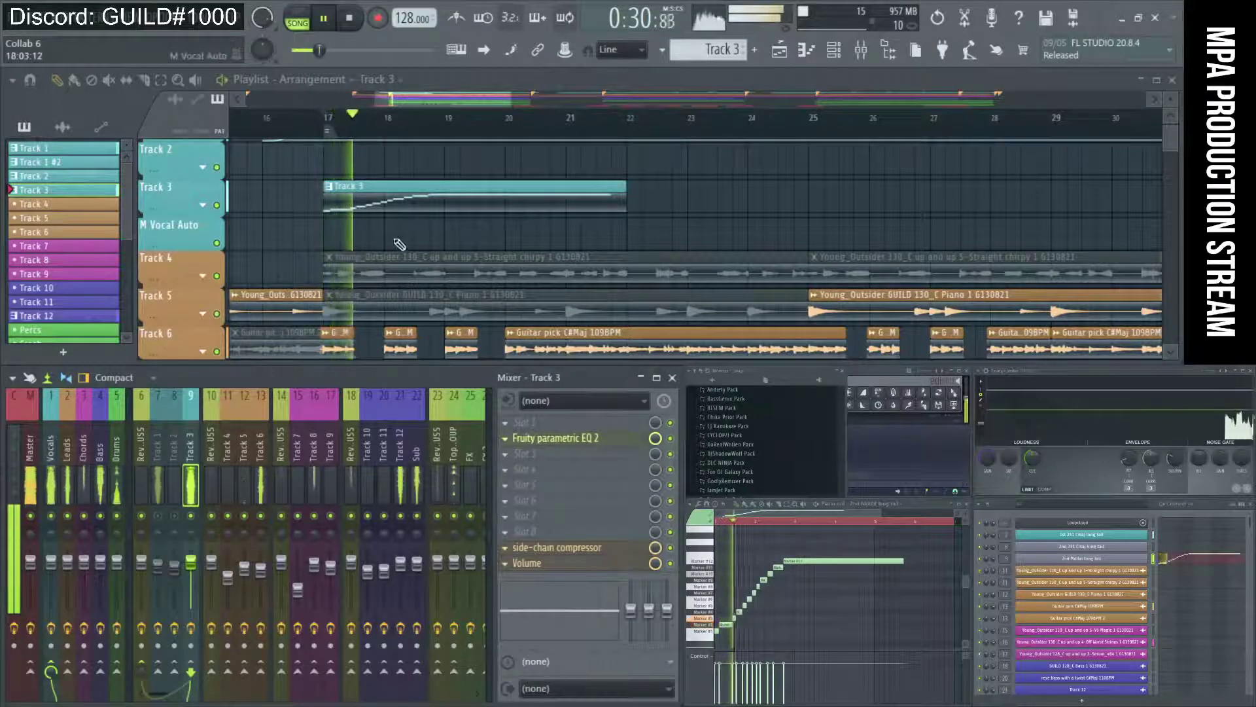
pyautogui.scroll(2, 726, 553)
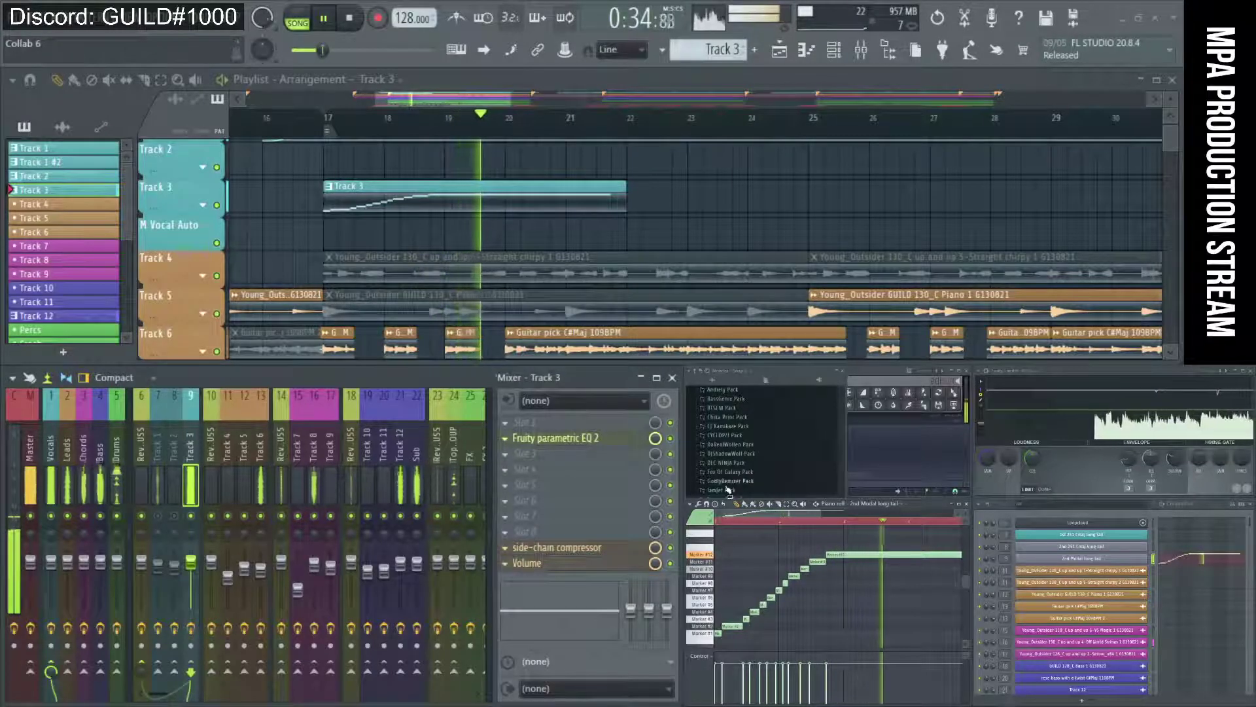
pyautogui.moveTo(190, 561); pyautogui.dragTo(190, 570)
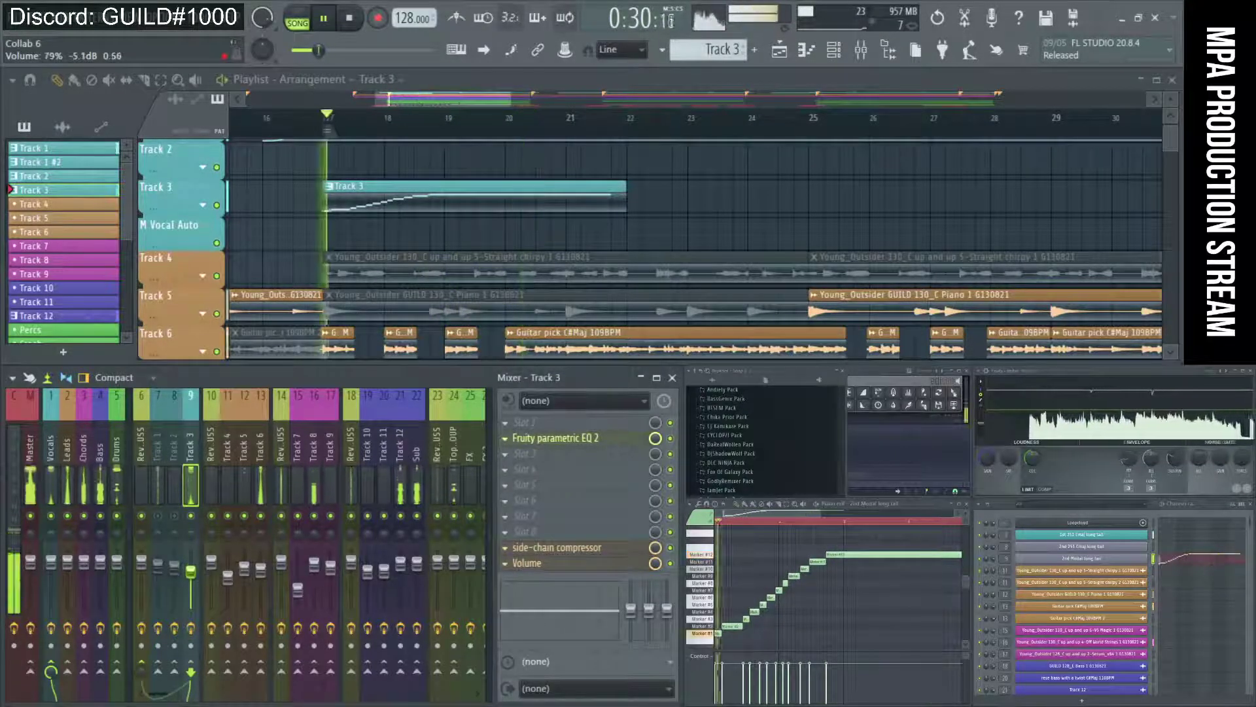
pyautogui.press('space')
# Set the threshold of Track 3's side-chain compressor to about -26.5 dB while listening from bar 17
pyautogui.click(556, 547)
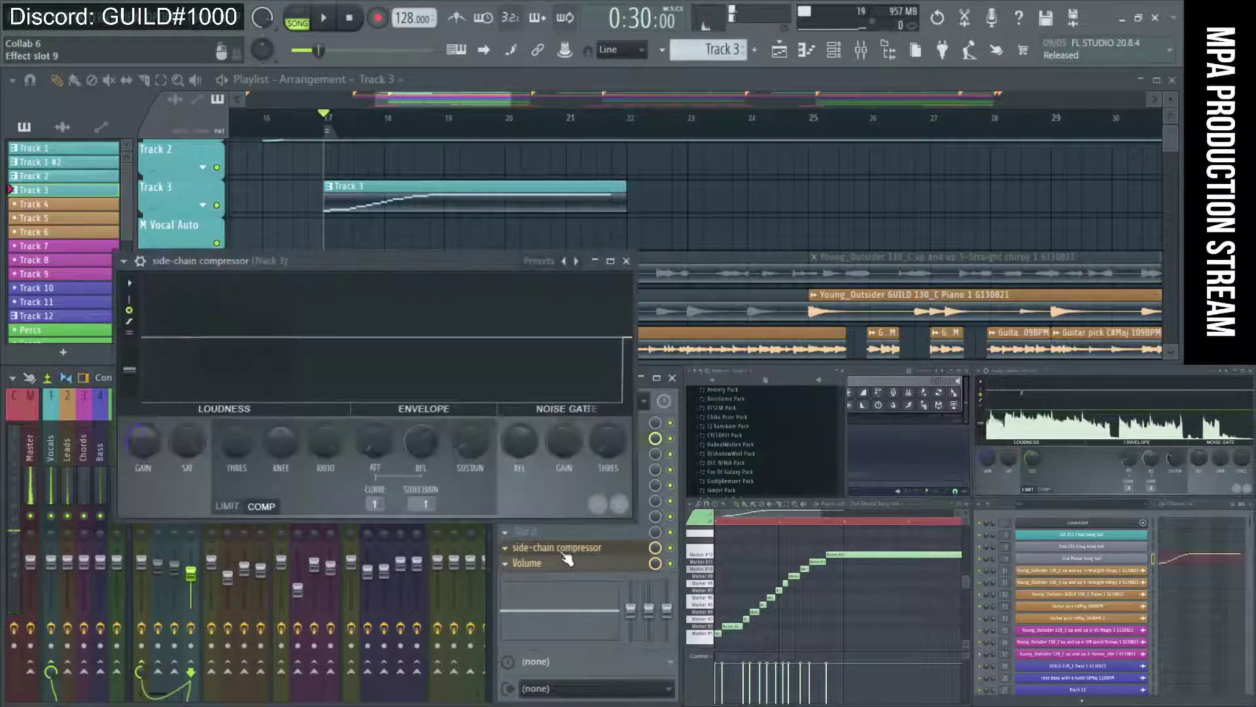
pyautogui.press('space')
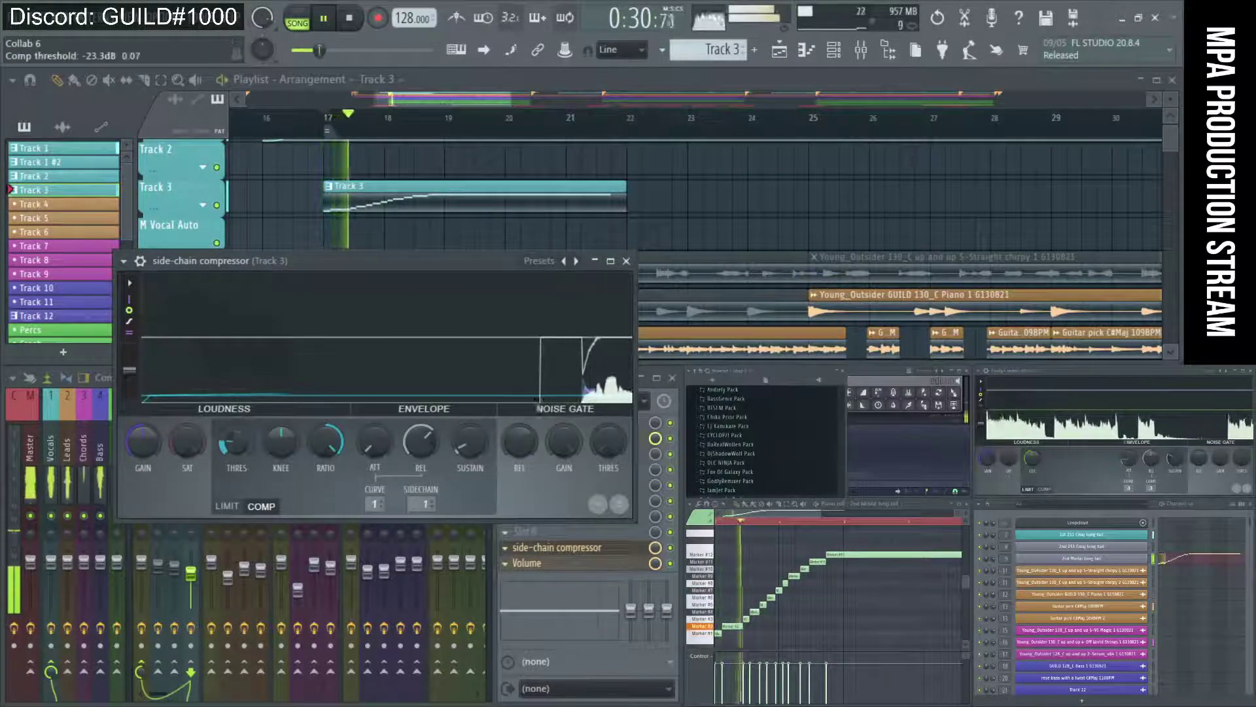
pyautogui.moveTo(225, 448); pyautogui.dragTo(226, 452)
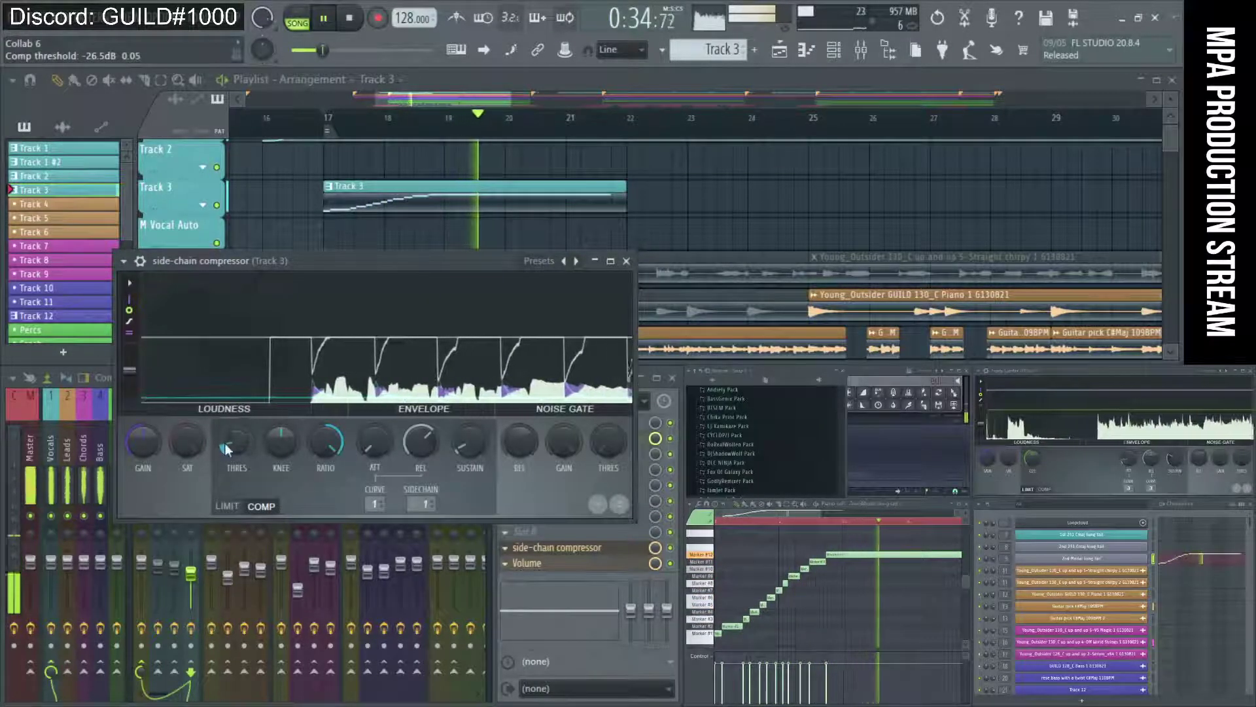
pyautogui.click(626, 260)
pyautogui.press('space')
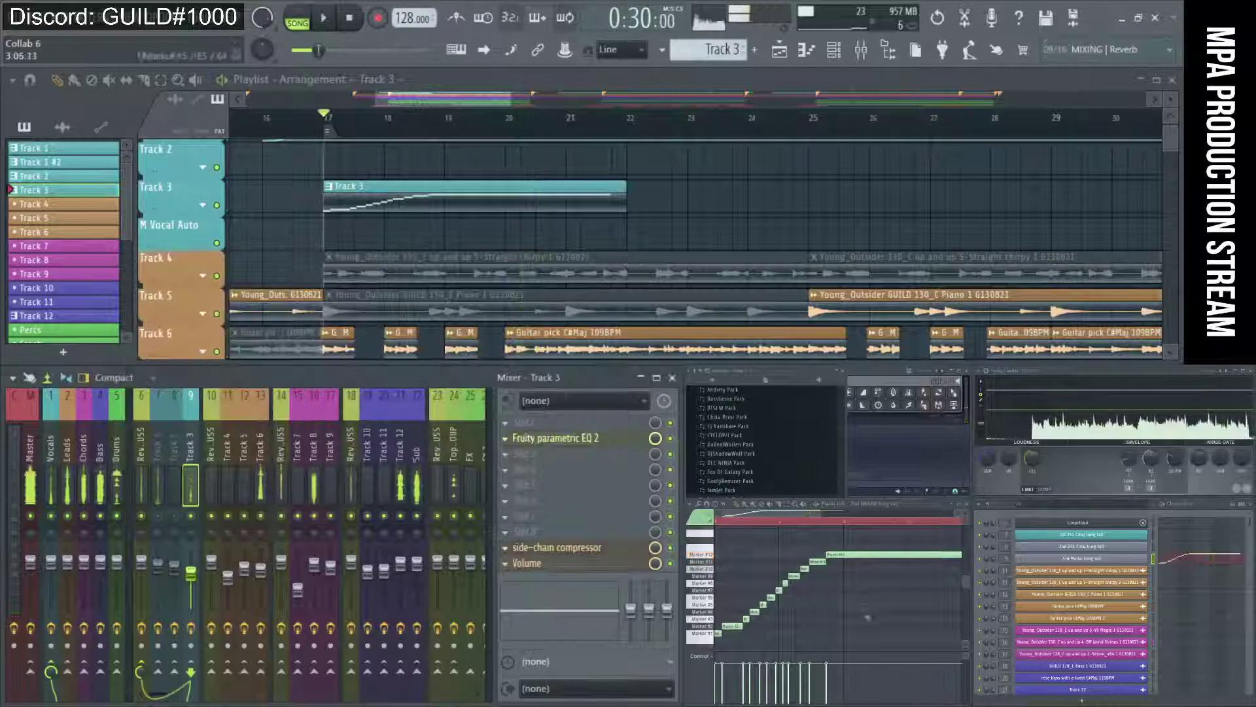
# Select all the slice notes in the Track 3 piano roll and snap their starts and lengths to whole grid steps
pyautogui.scroll(5, 760, 532)
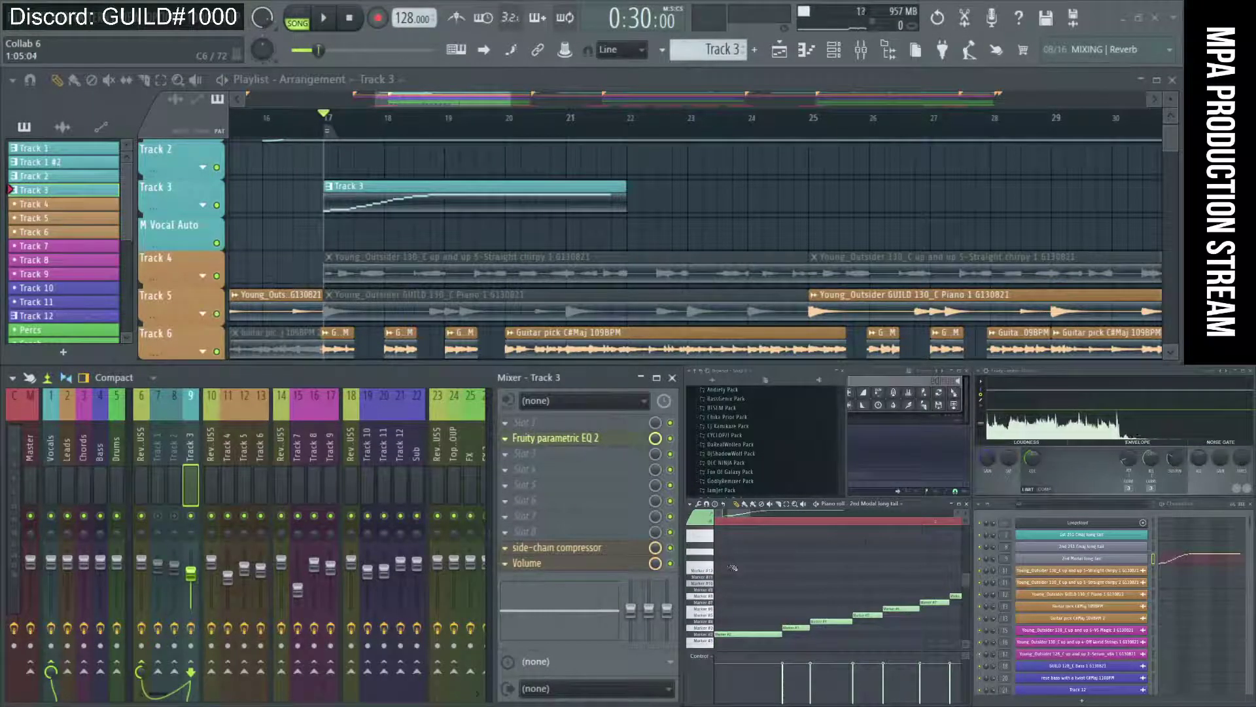
pyautogui.scroll(-2, 804, 606)
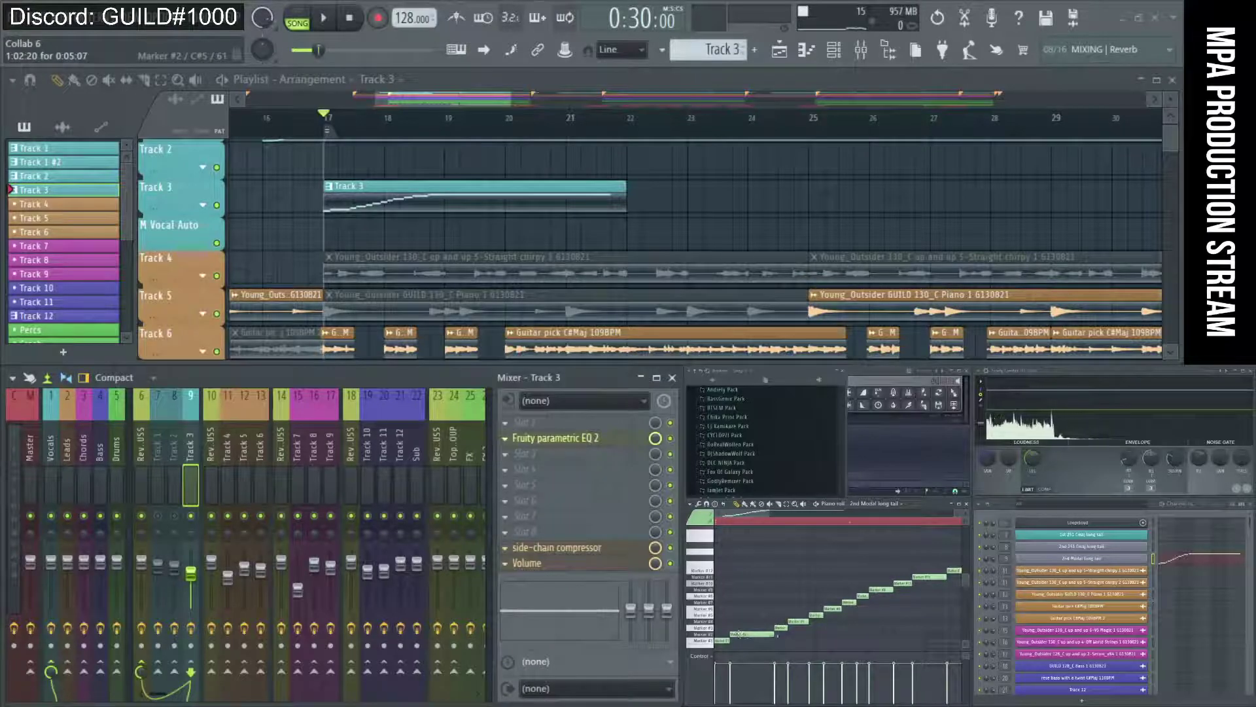
pyautogui.scroll(2, 740, 633)
pyautogui.scroll(3, 792, 621)
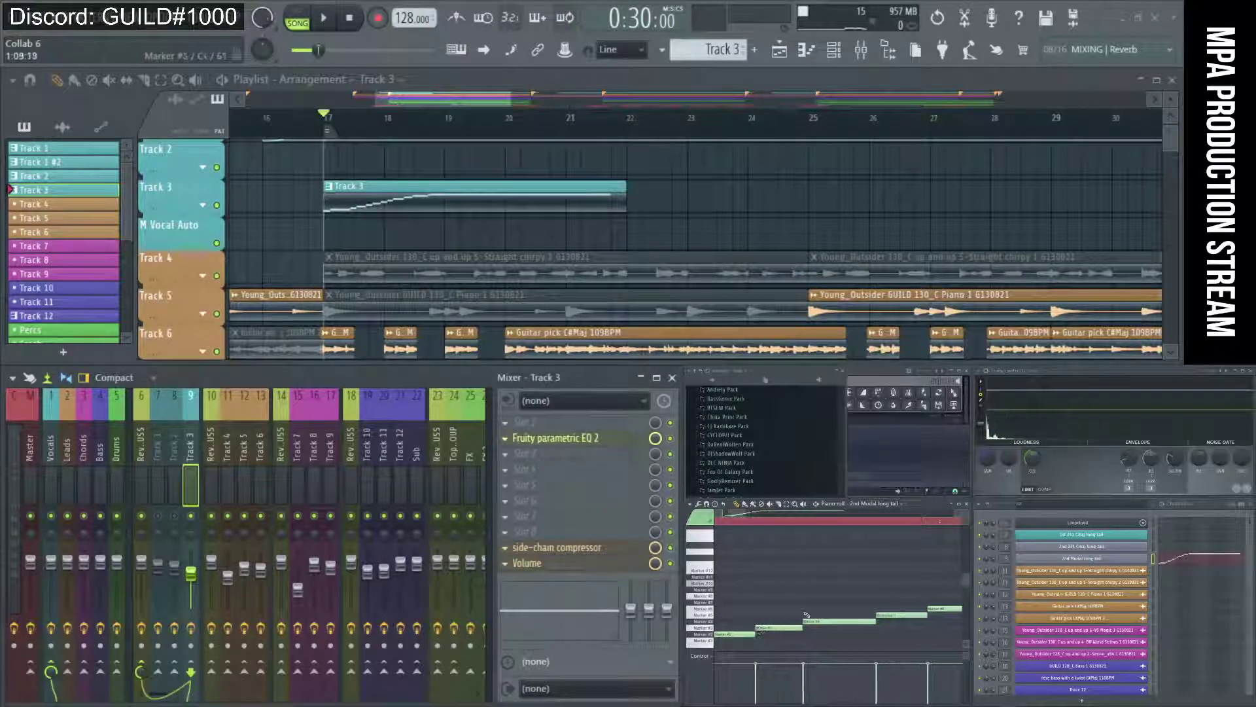
pyautogui.scroll(-3, 806, 615)
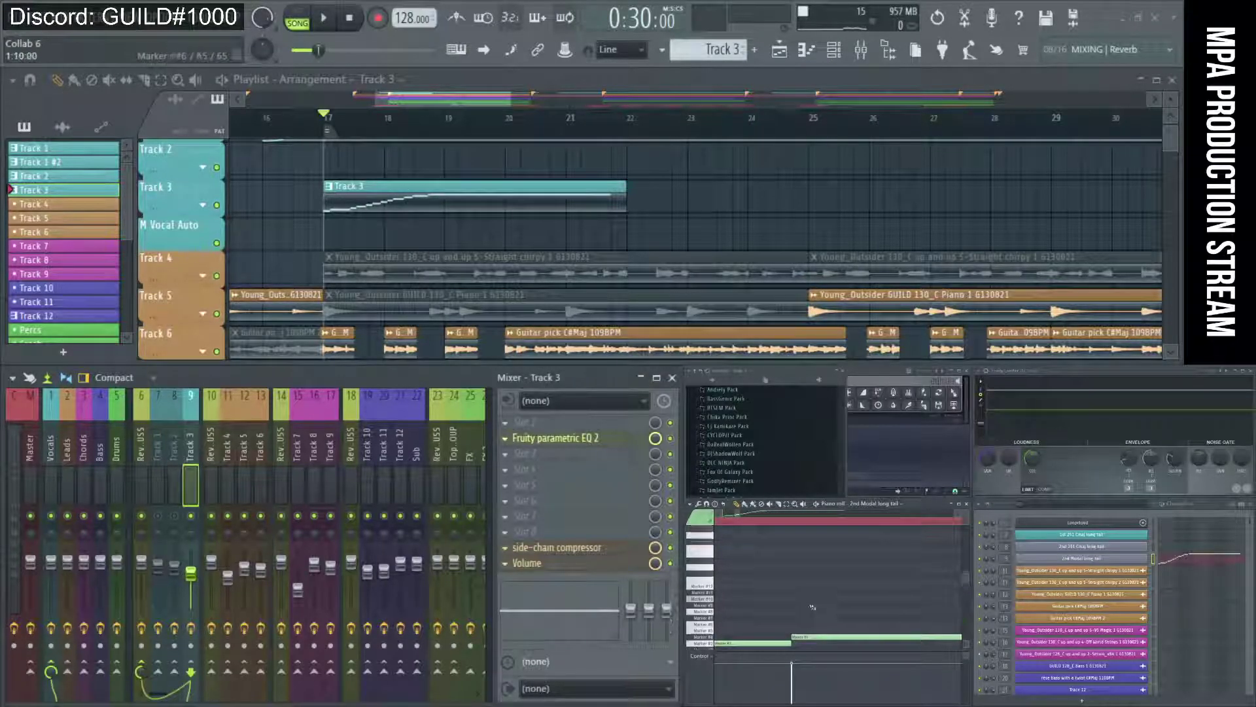
pyautogui.scroll(4, 716, 597)
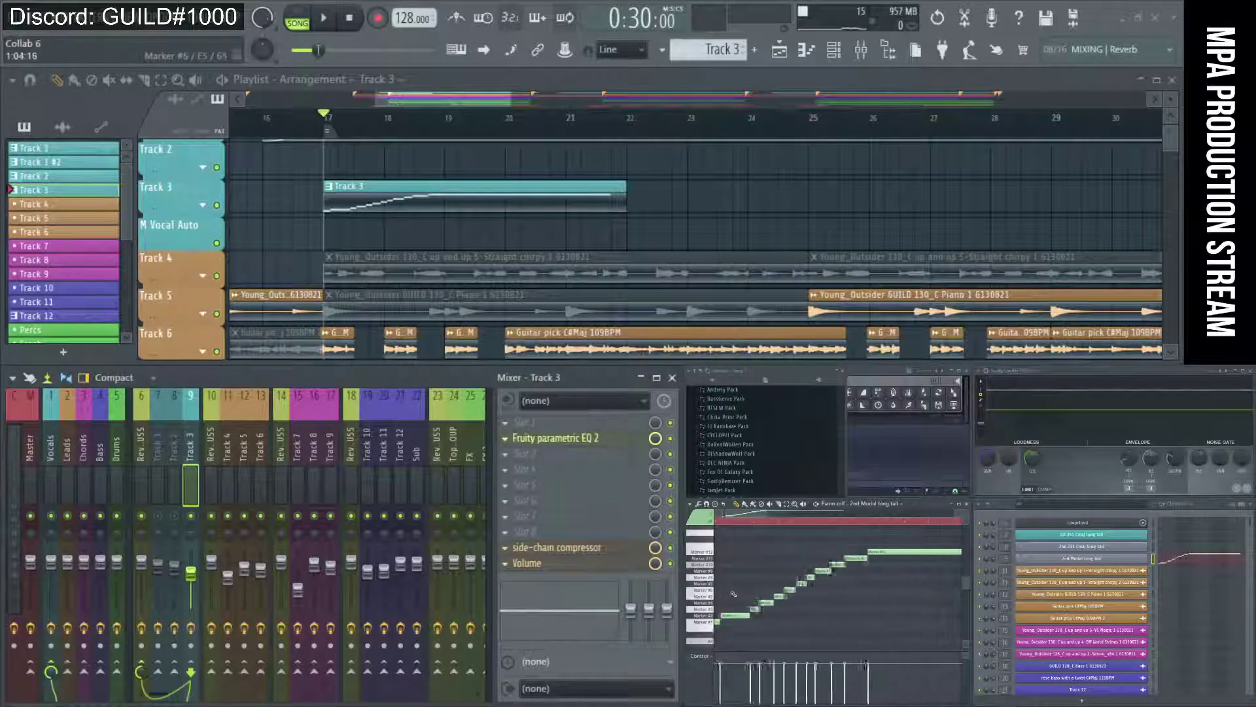
pyautogui.hotkey('ctrl', 'a')
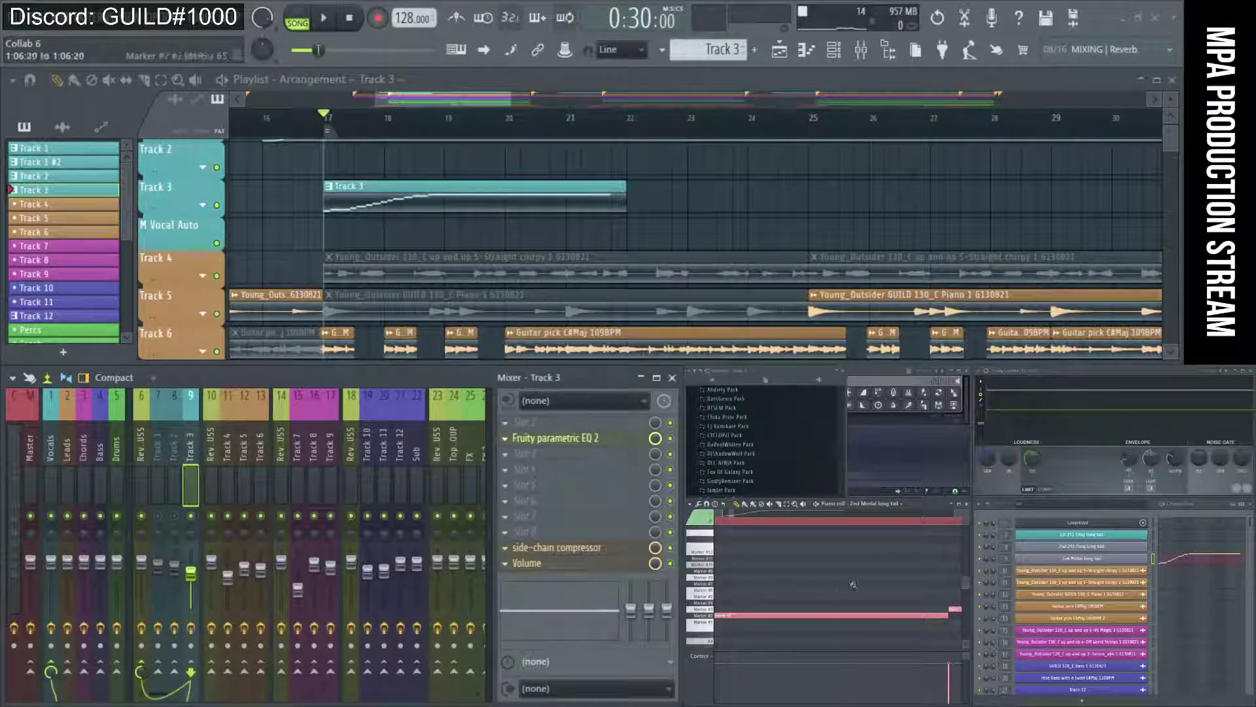
pyautogui.scroll(-3, 853, 584)
pyautogui.scroll(4, 823, 578)
pyautogui.hscroll(-1, 819, 579)
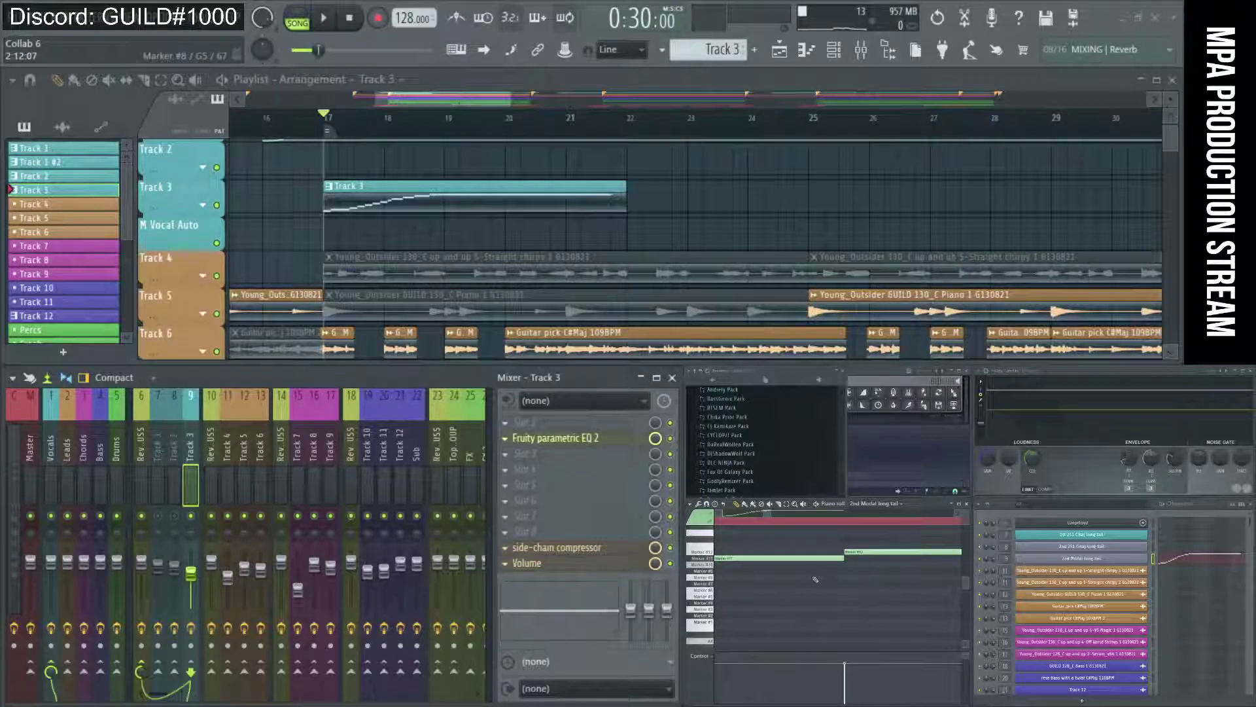
# Play the slice notes from bar 17 to judge how they fit the other tracks
pyautogui.press('space')
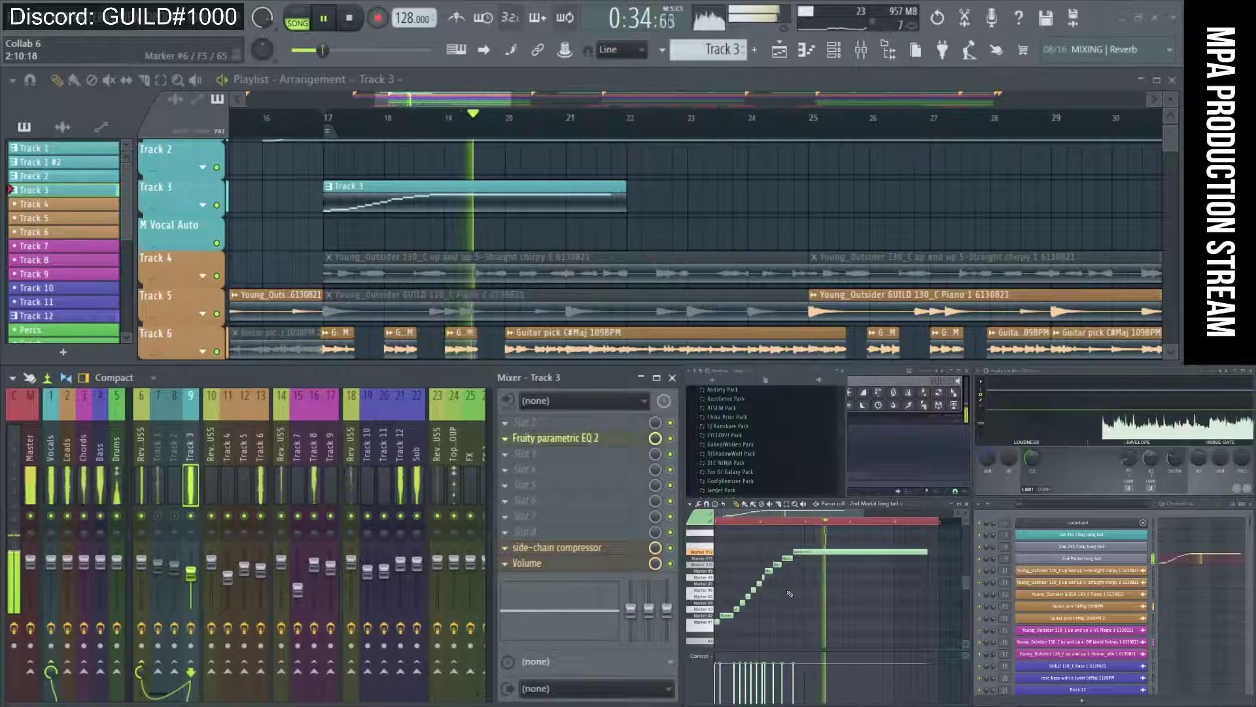
pyautogui.press('space')
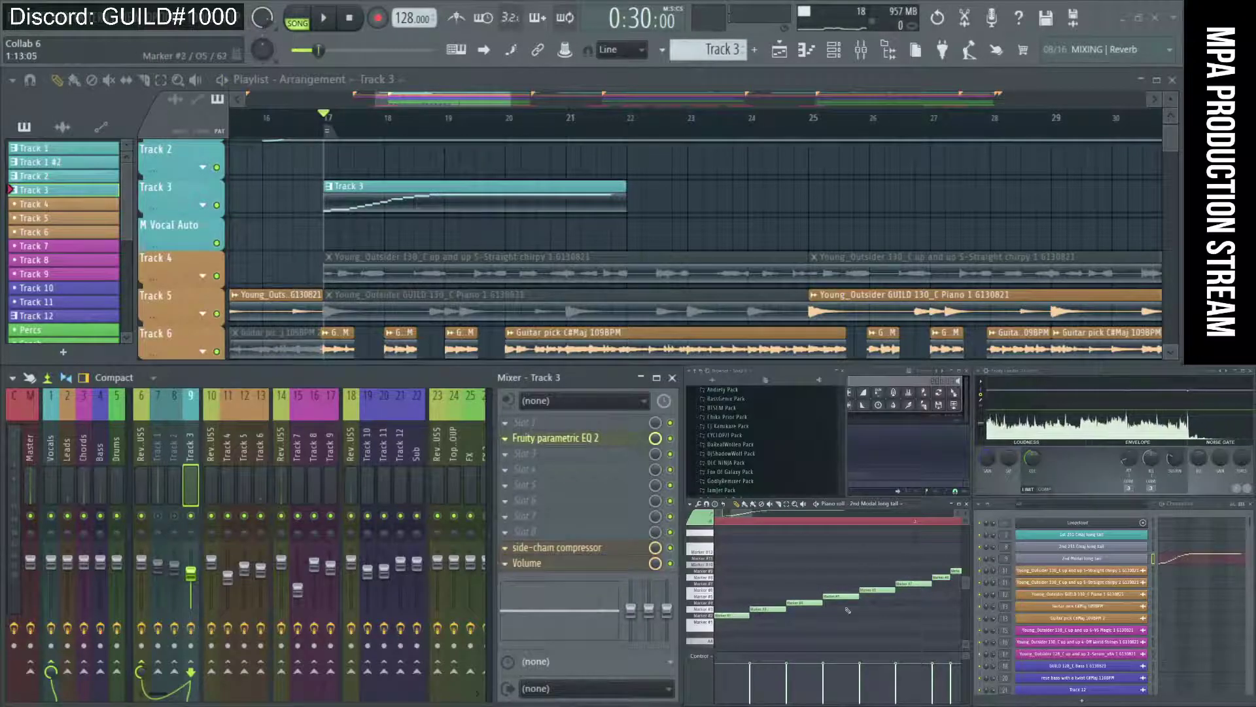
pyautogui.scroll(2, 837, 607)
pyautogui.scroll(-3, 791, 611)
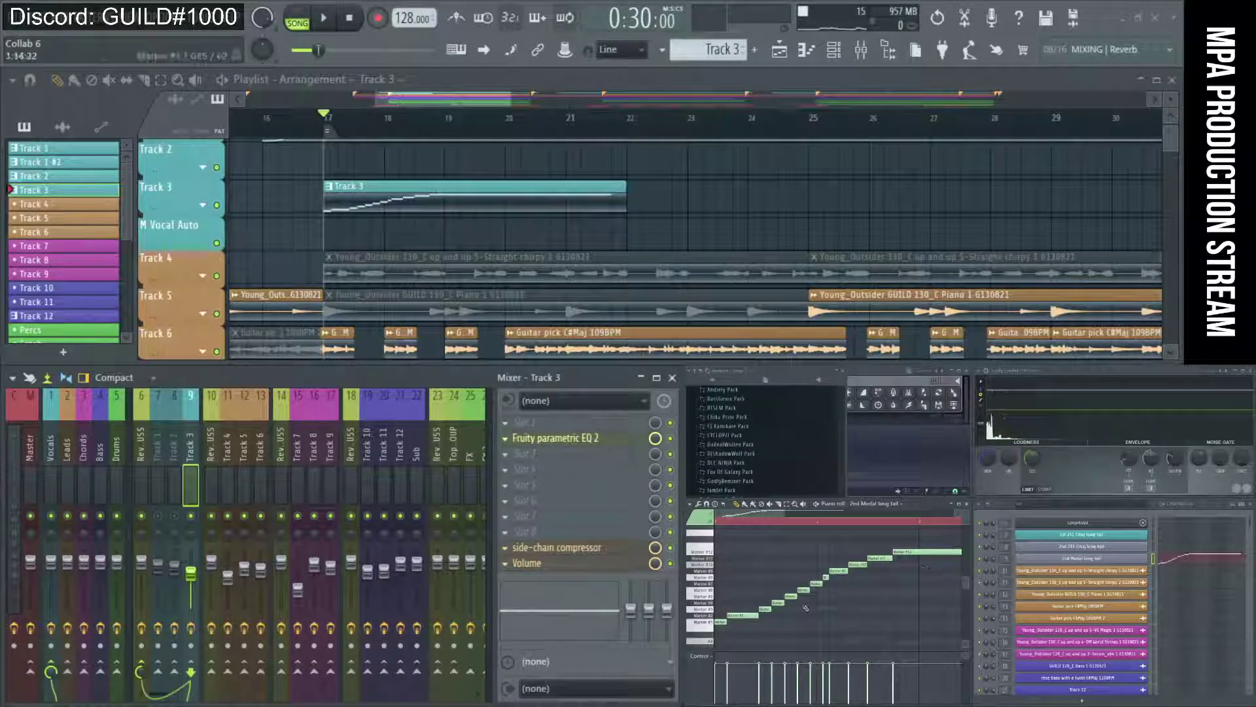
pyautogui.press('space')
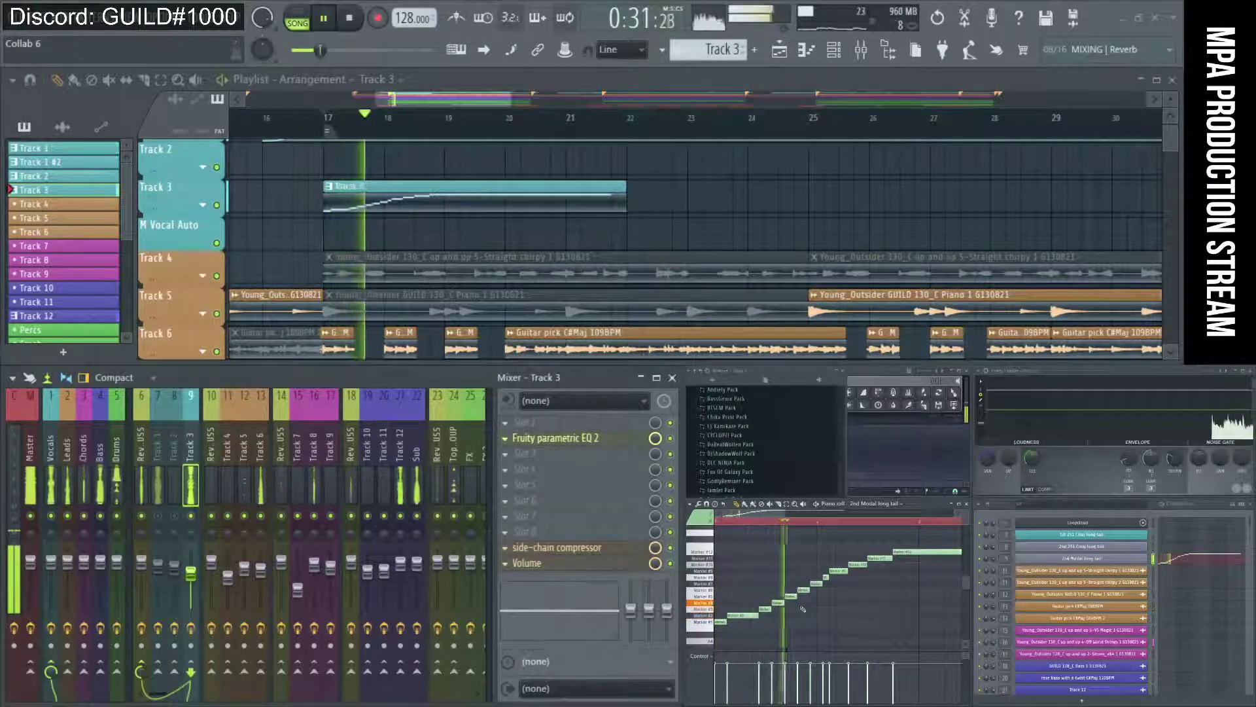
pyautogui.press('space')
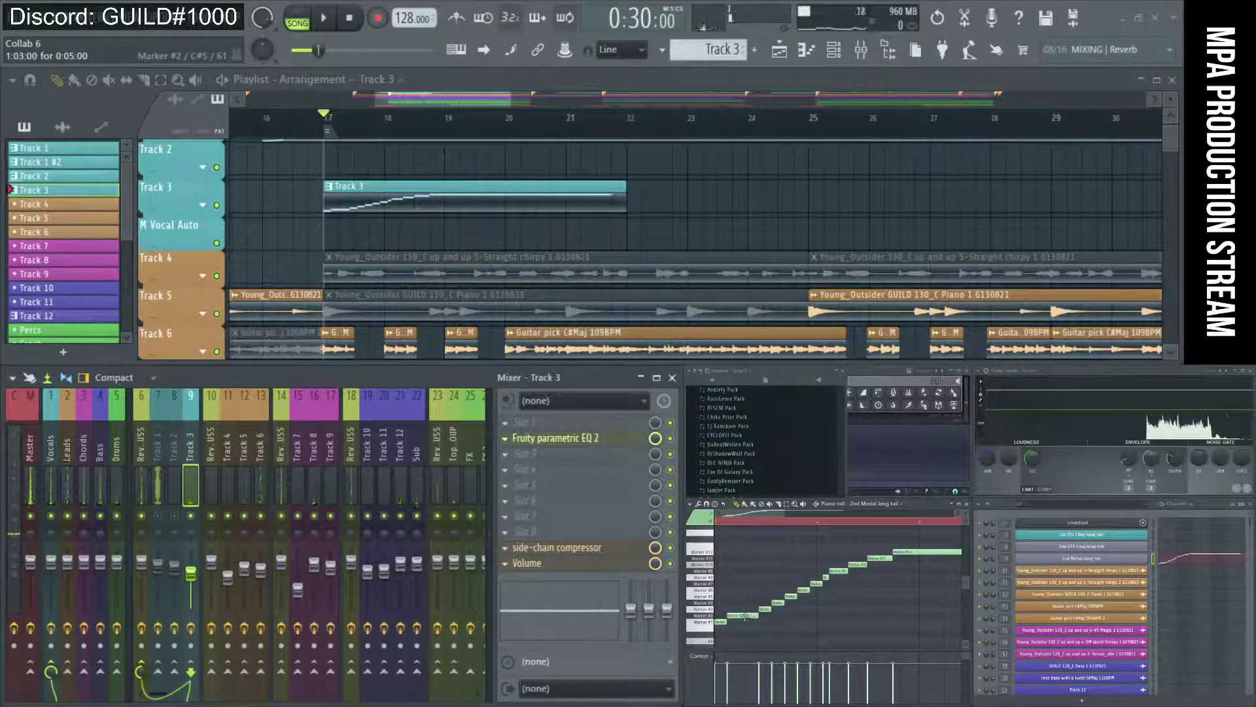
# Move the Marker #2 note later and place a two-step Marker #4 note at 1:03:00, followed by a Marker #3 note
pyautogui.moveTo(739, 616); pyautogui.dragTo(795, 615)
pyautogui.press('space')
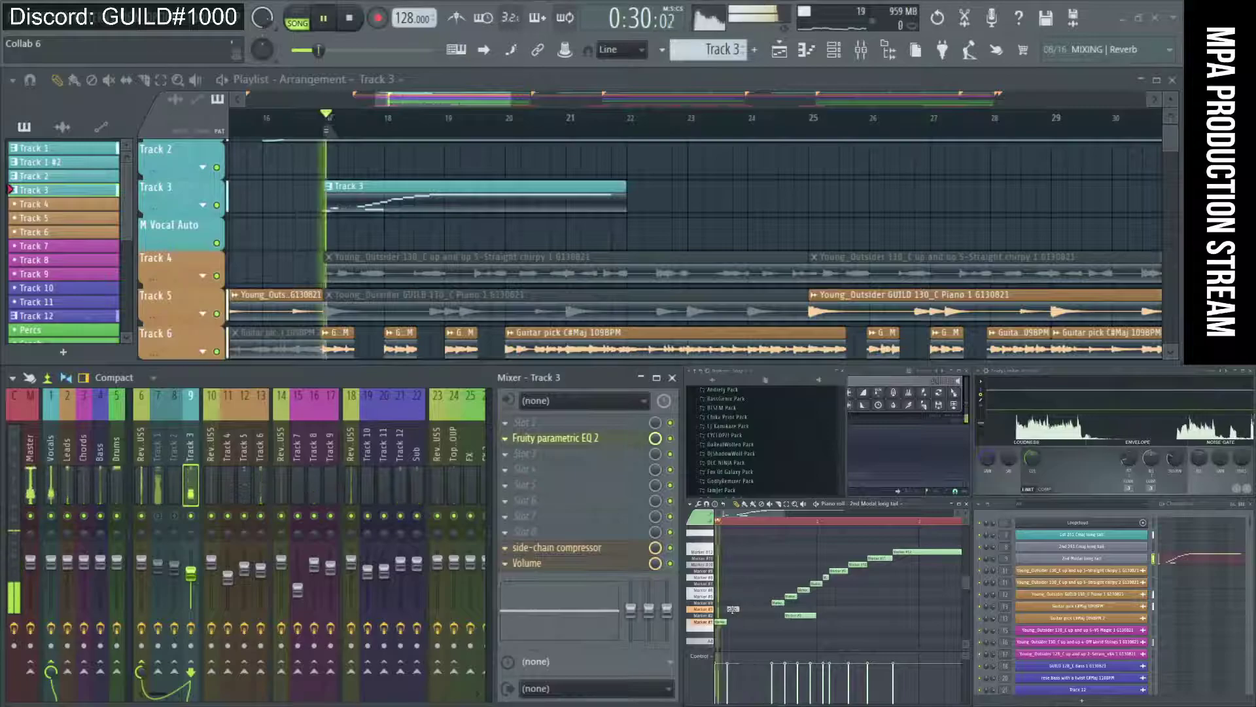
pyautogui.press('space')
pyautogui.click(744, 611)
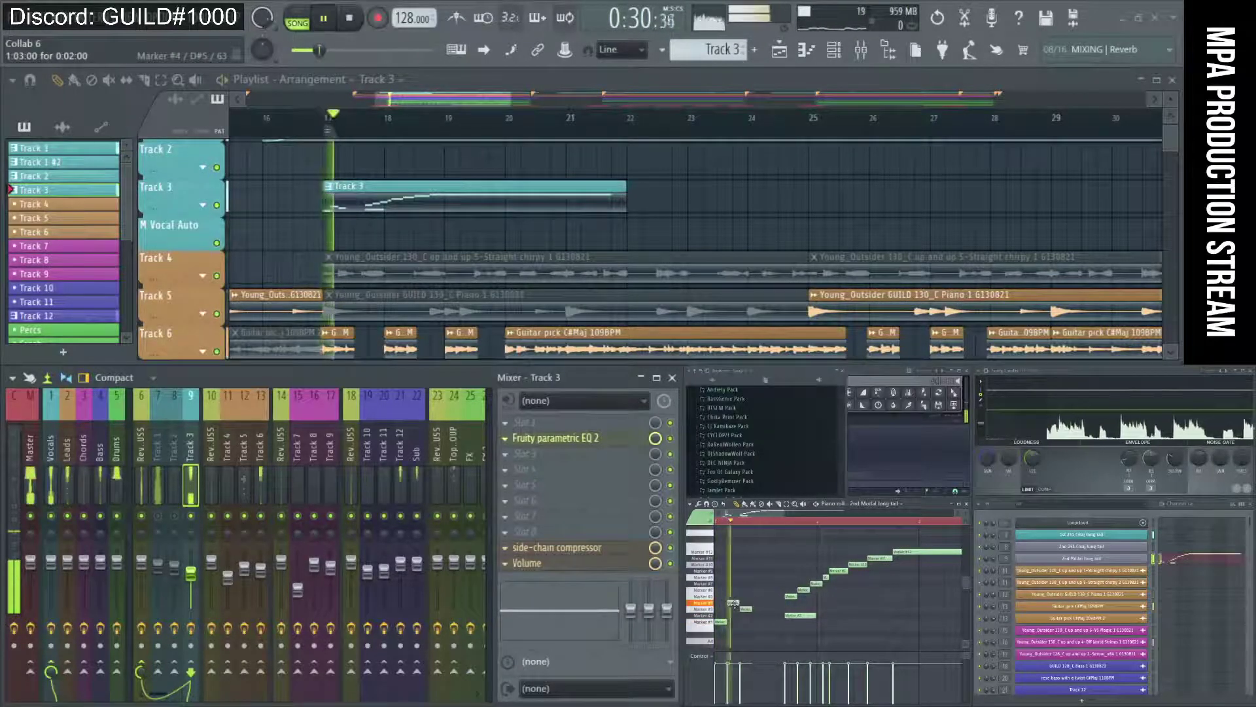
pyautogui.press('space')
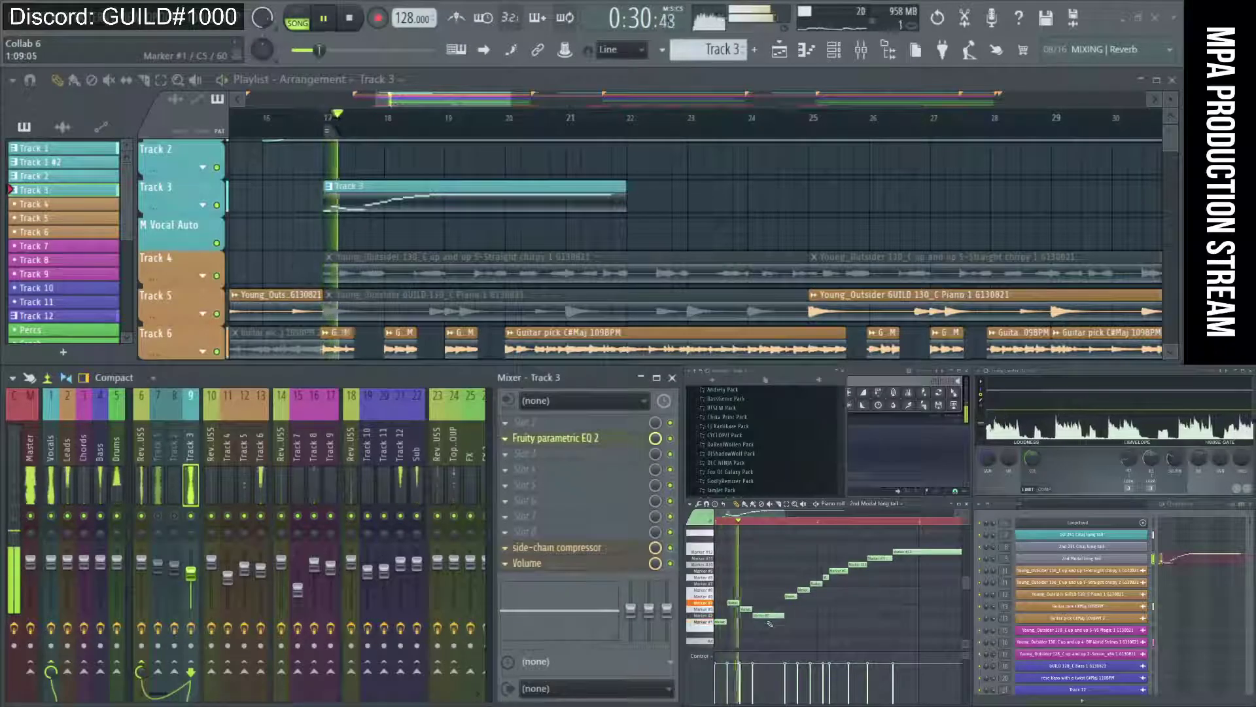
# Complete the opening phrase with a two-step fourth slice note, checking it against playback
pyautogui.press('space')
pyautogui.press('space')
pyautogui.press('space')
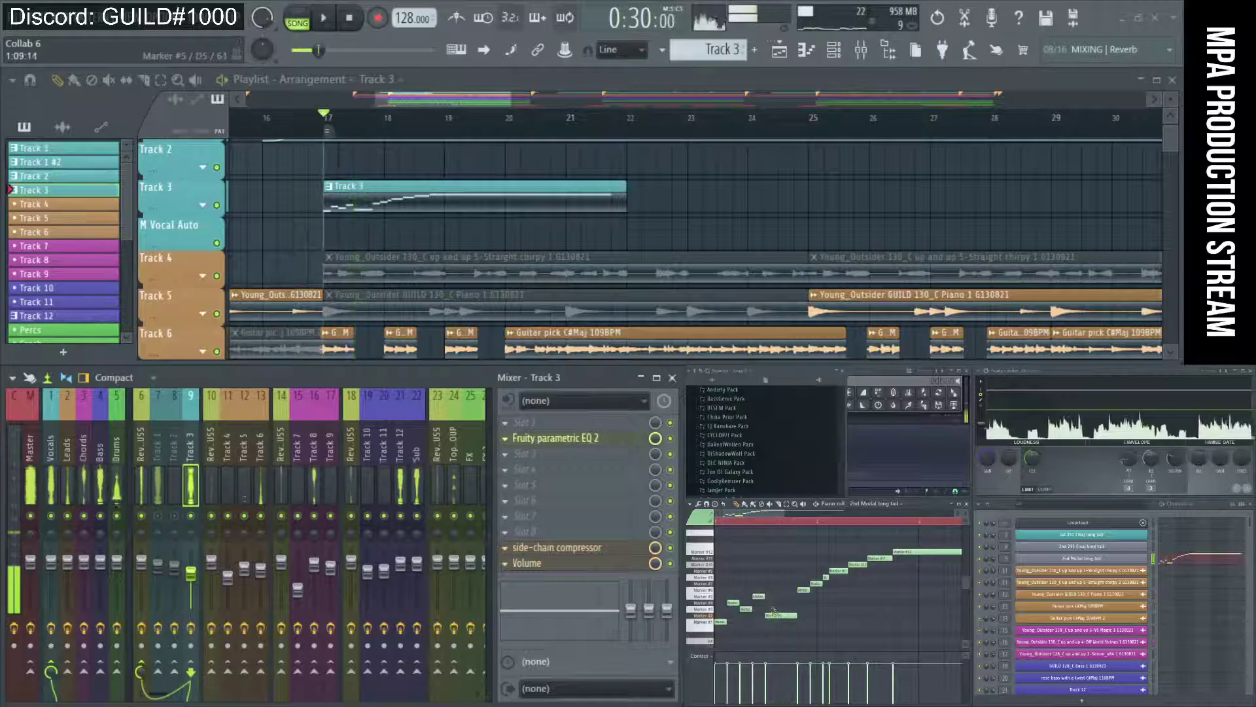
pyautogui.press('space')
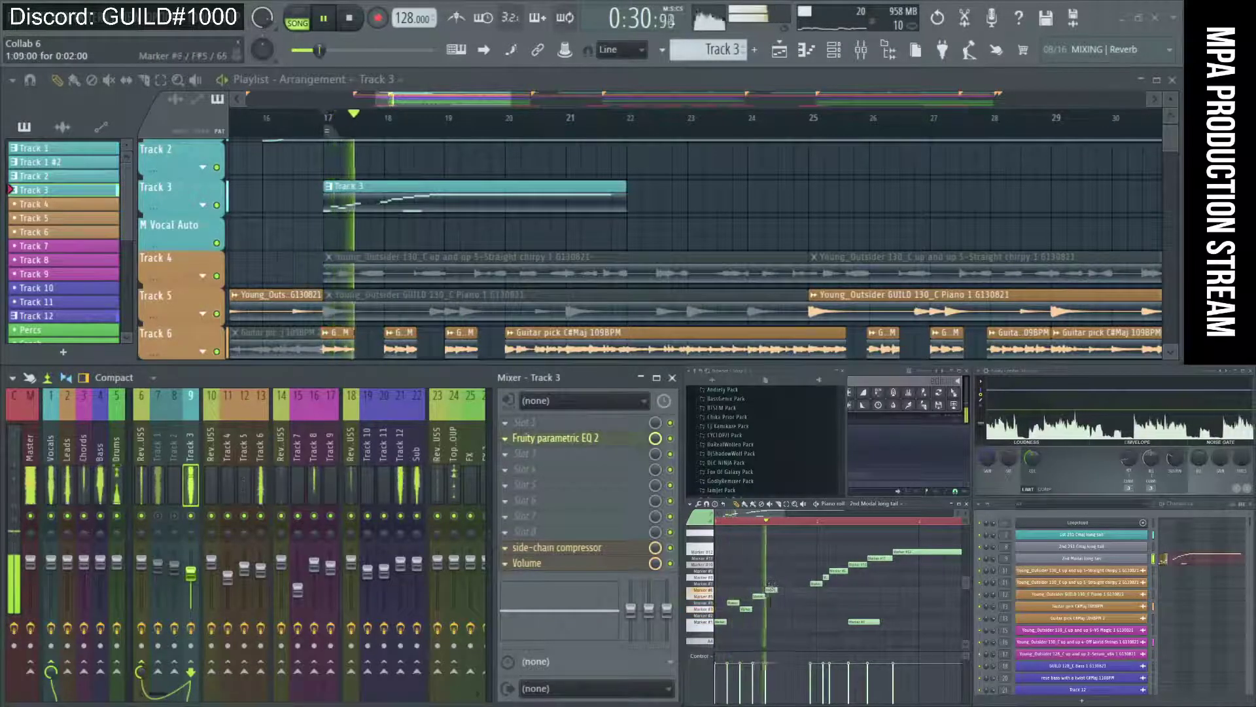
pyautogui.press('space')
pyautogui.press('space')
# Copy the four-note slice phrase directly after itself and delete the unused higher slice notes
pyautogui.press('space')
pyautogui.press('space')
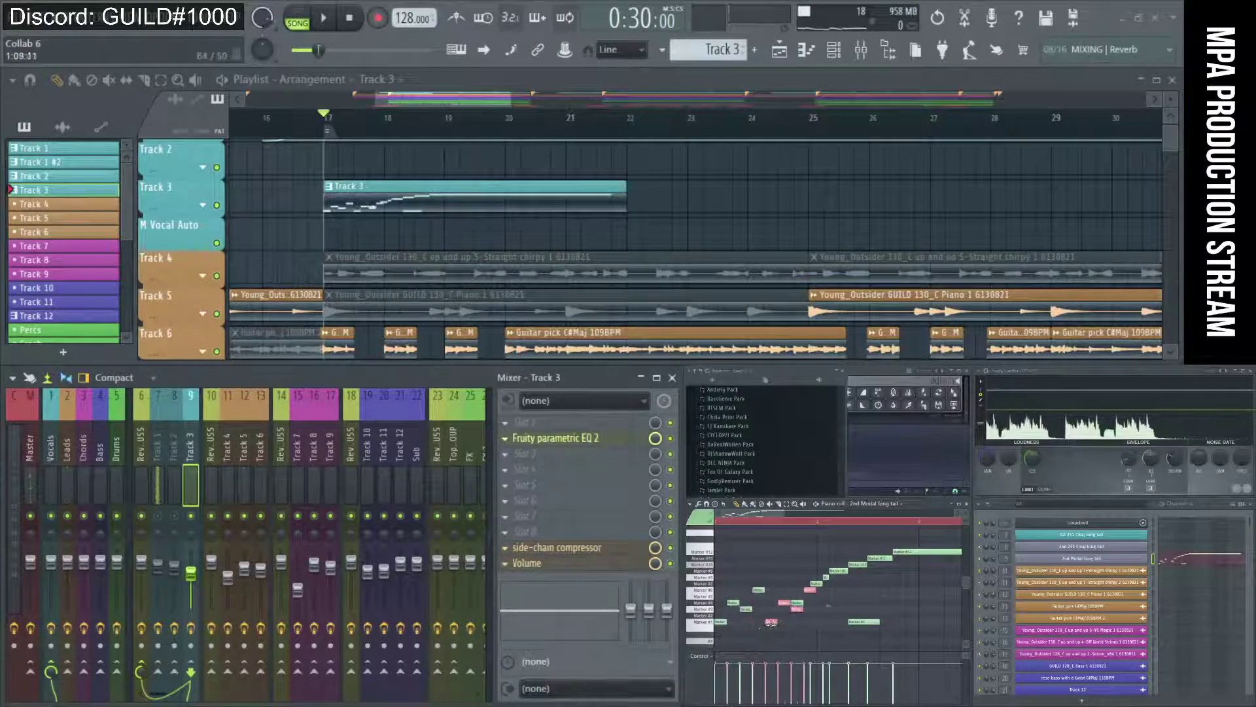
pyautogui.press('space')
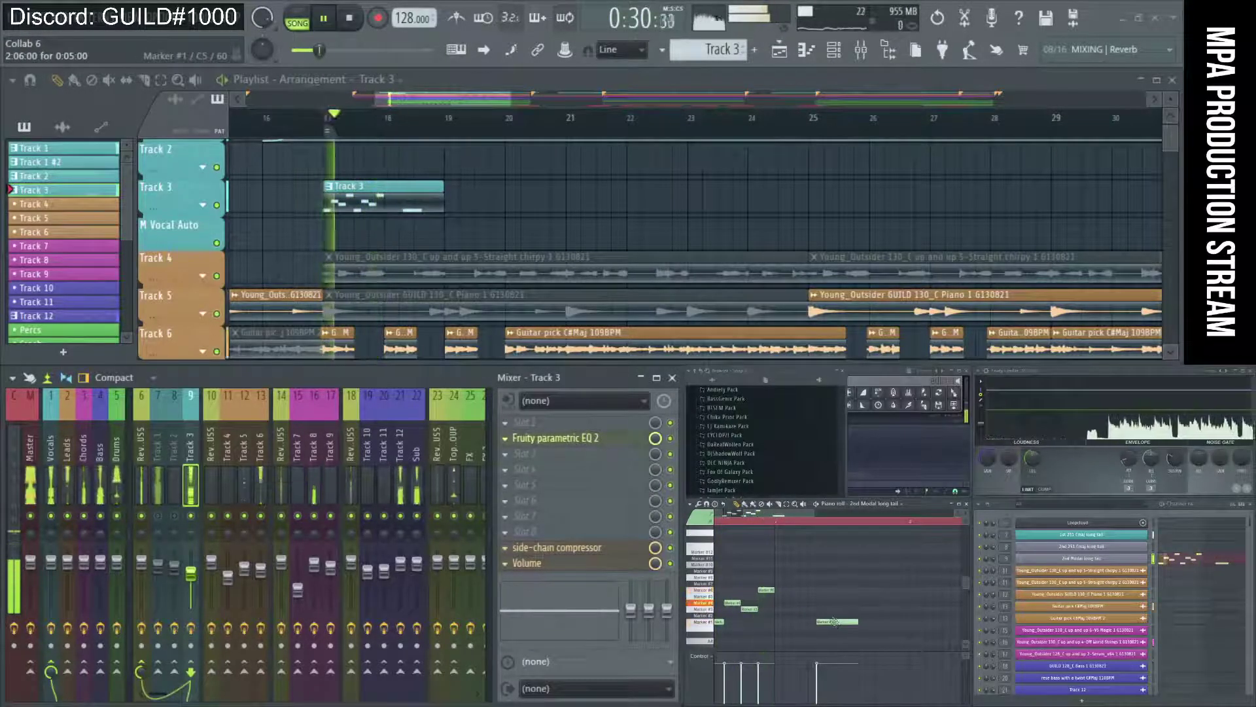
pyautogui.press('space')
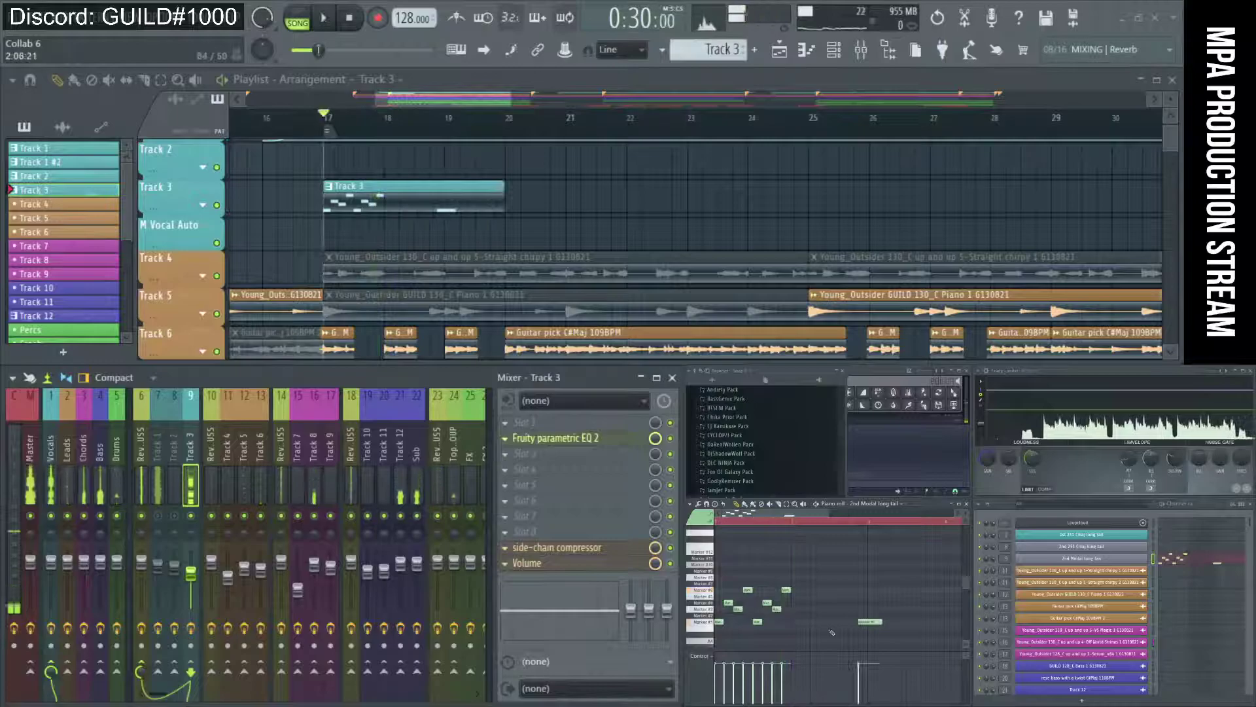
# Duplicate the two slice phrases to fill the second bar and raise the last note of each copied phrase to Marker #7
pyautogui.moveTo(723, 575); pyautogui.dragTo(723, 574)
pyautogui.hotkey('ctrl', 'b')
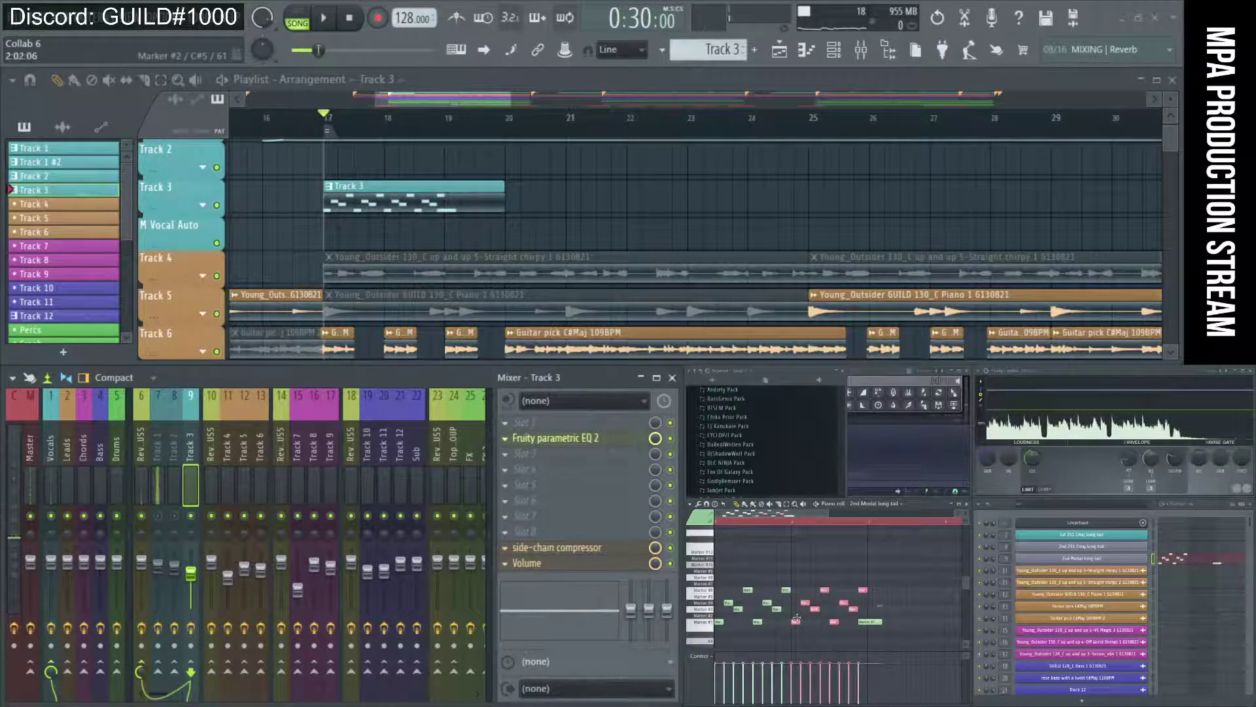
pyautogui.hotkey('ctrl', 'z')
pyautogui.press('space')
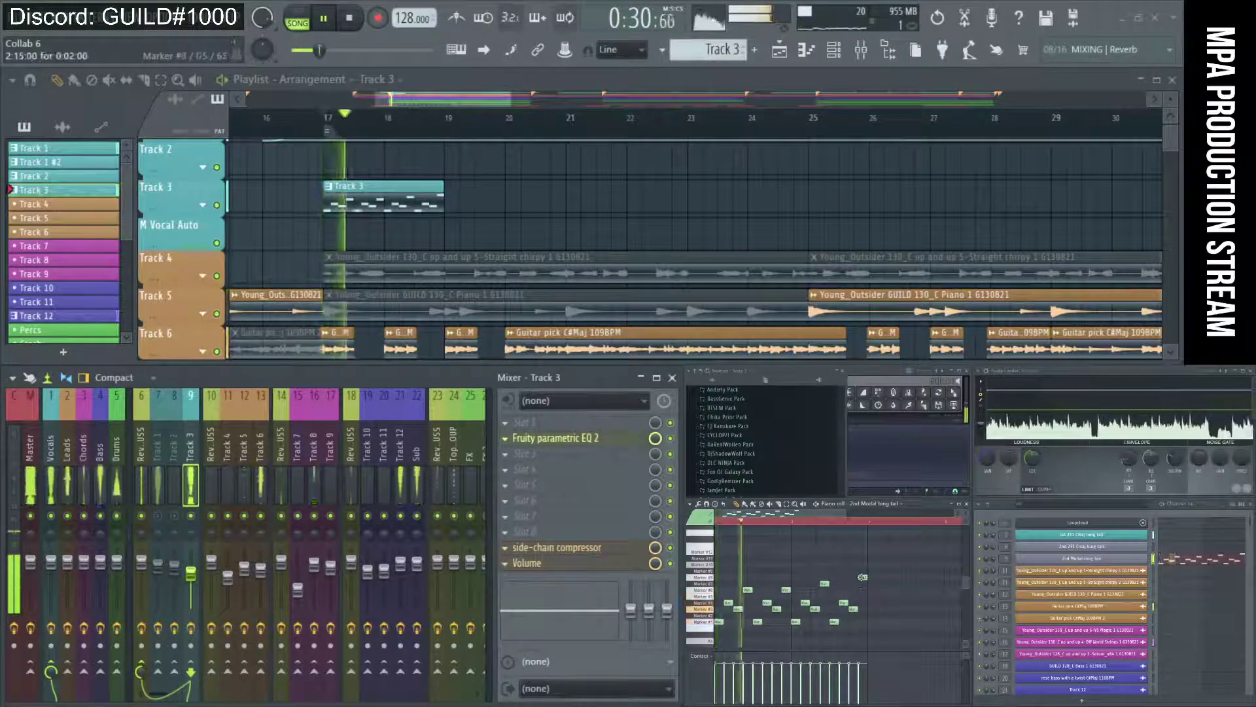
# Select the two-bar slice melody and duplicate it to extend the Track 3 pattern to four bars
pyautogui.moveTo(847, 568); pyautogui.dragTo(728, 634)
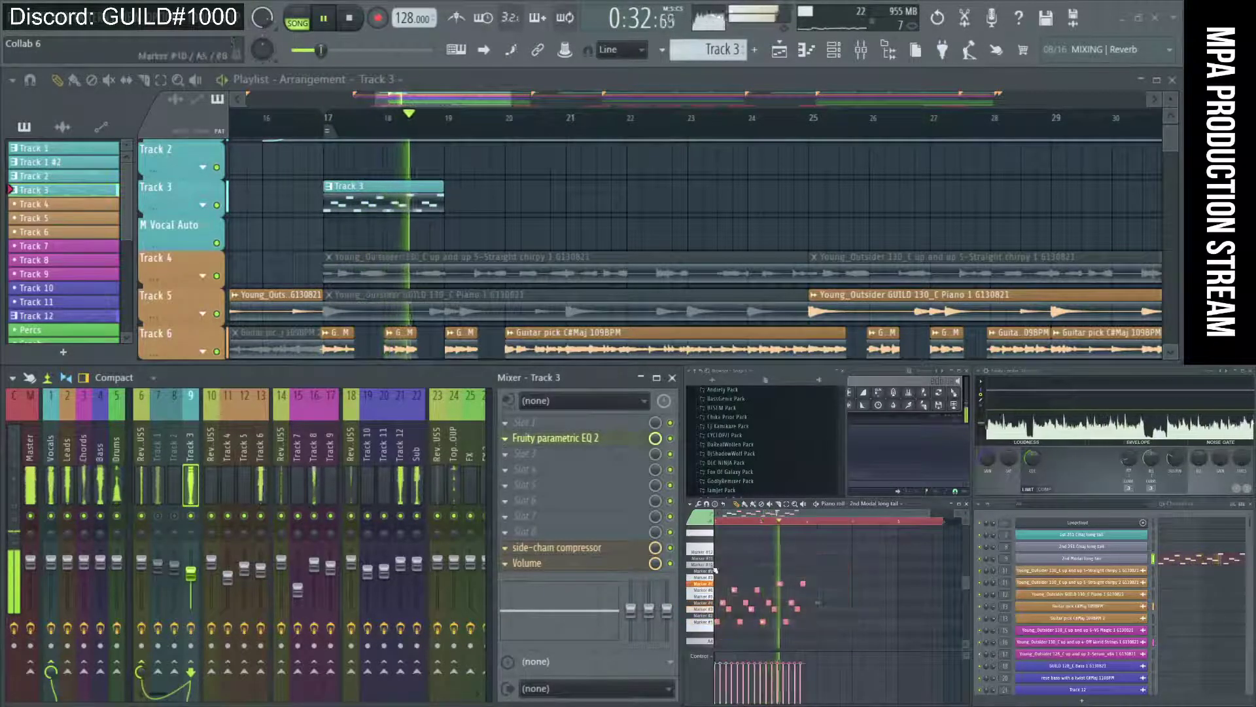
pyautogui.hotkey('ctrl', 'b')
pyautogui.moveTo(812, 617); pyautogui.dragTo(806, 623)
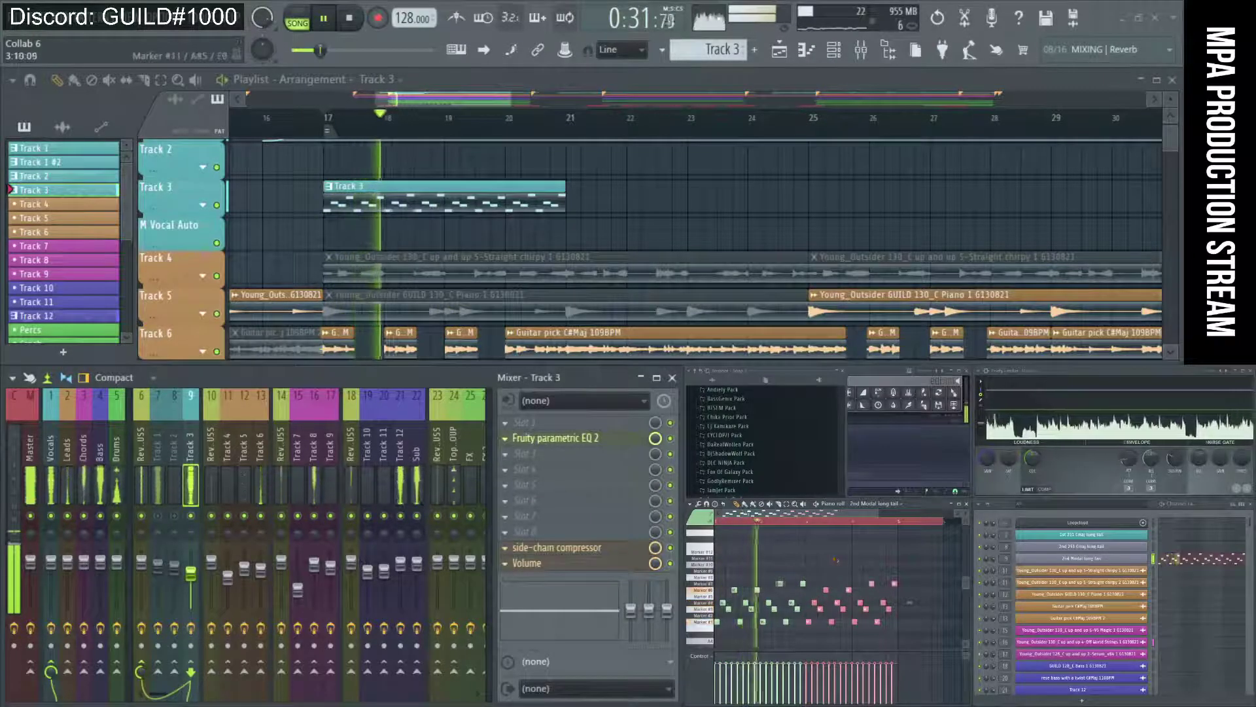
# Try Marker #10 and Marker #11 slices on the first two notes of bar 3, lengthening the second note
pyautogui.click(782, 621)
pyautogui.moveTo(782, 622); pyautogui.dragTo(792, 563)
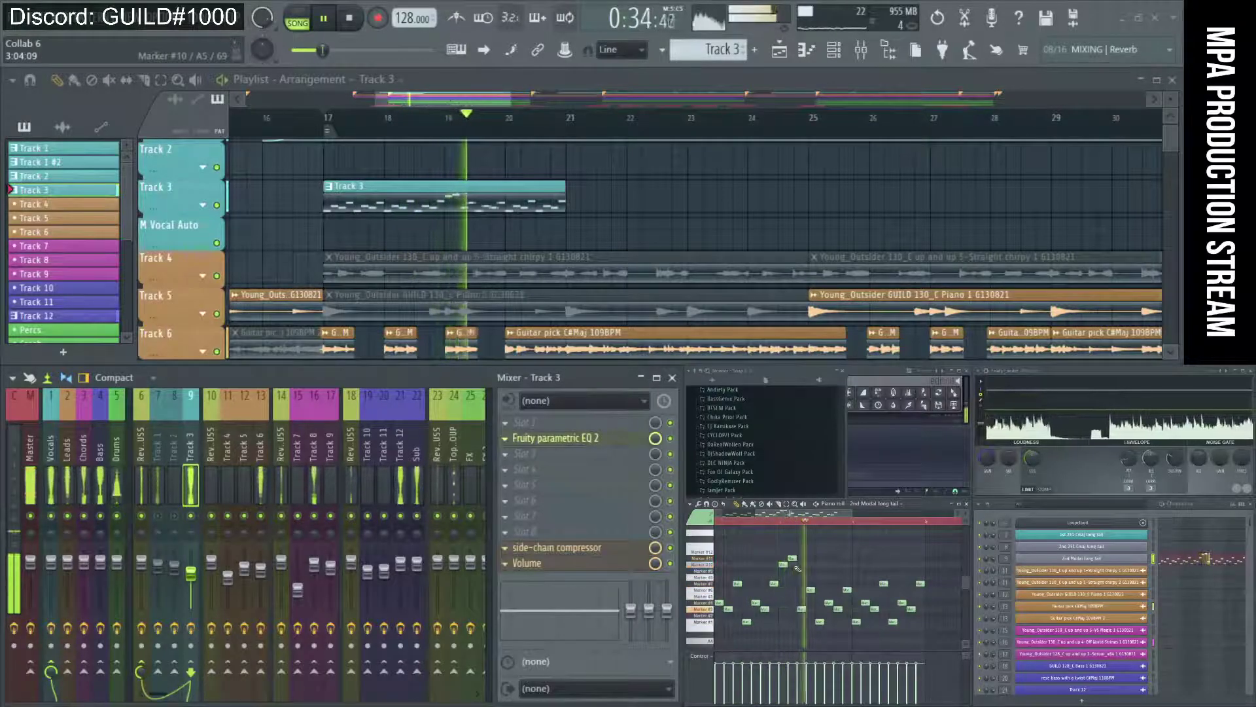
pyautogui.press('space')
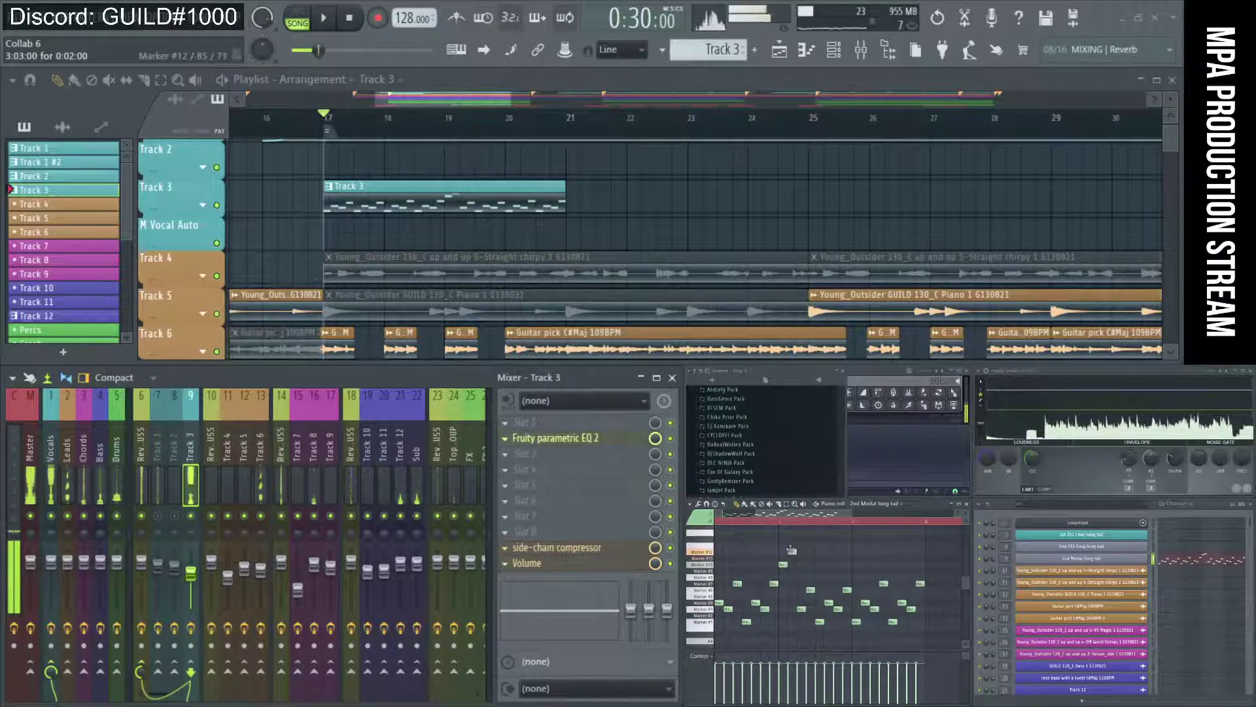
pyautogui.press('space')
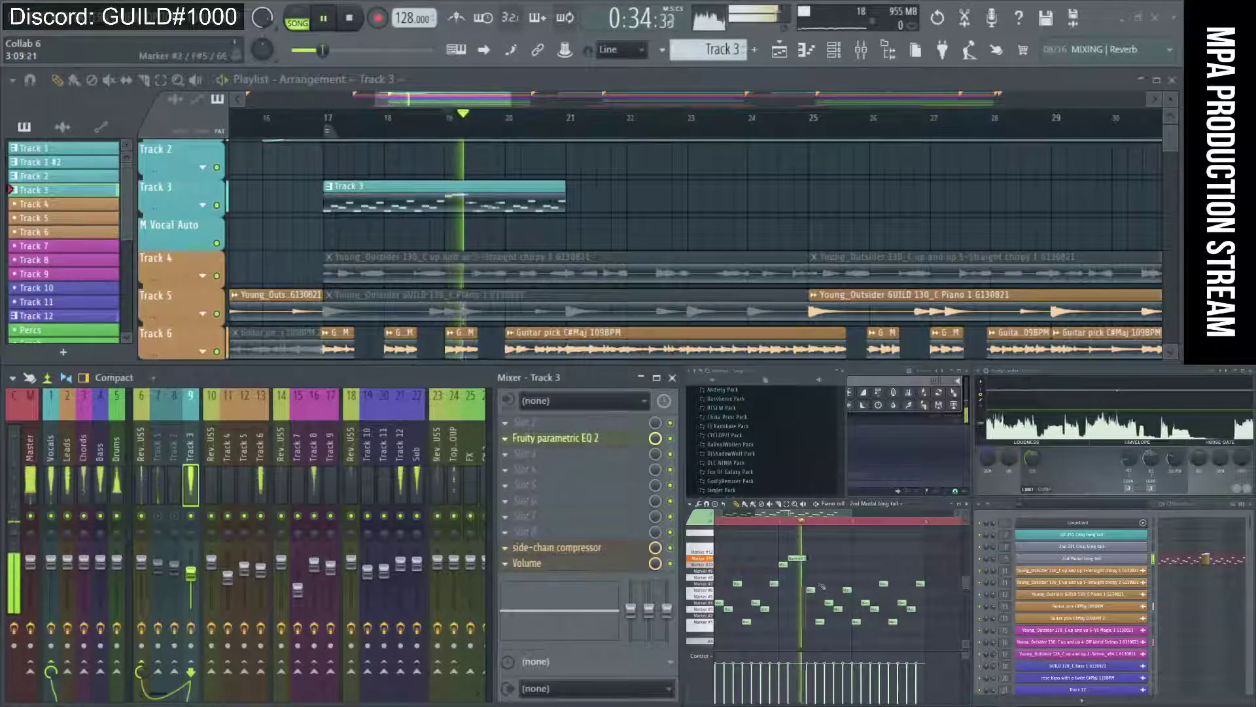
# Listen back to the altered start of bar 3 and undo its slice changes
pyautogui.scroll(-2, 819, 578)
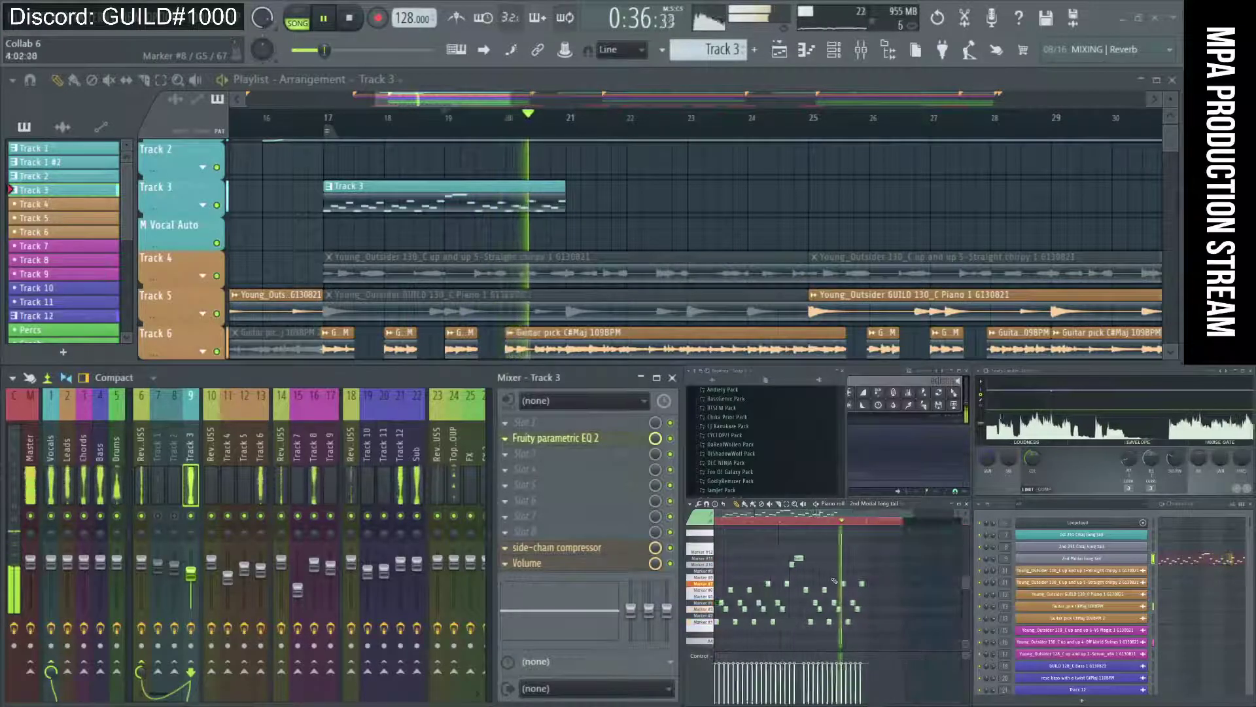
pyautogui.click(721, 527)
pyautogui.press('space')
pyautogui.scroll(2, 809, 575)
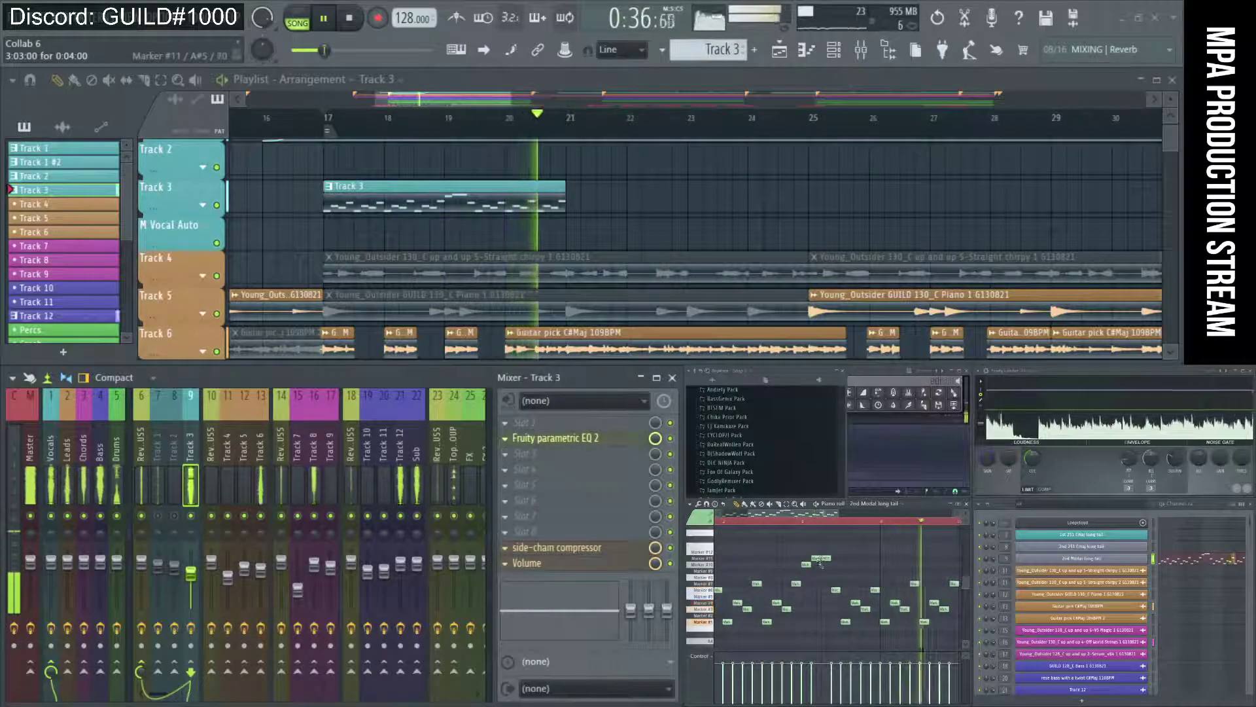
pyautogui.press('space')
pyautogui.hotkey('ctrl', 'z')
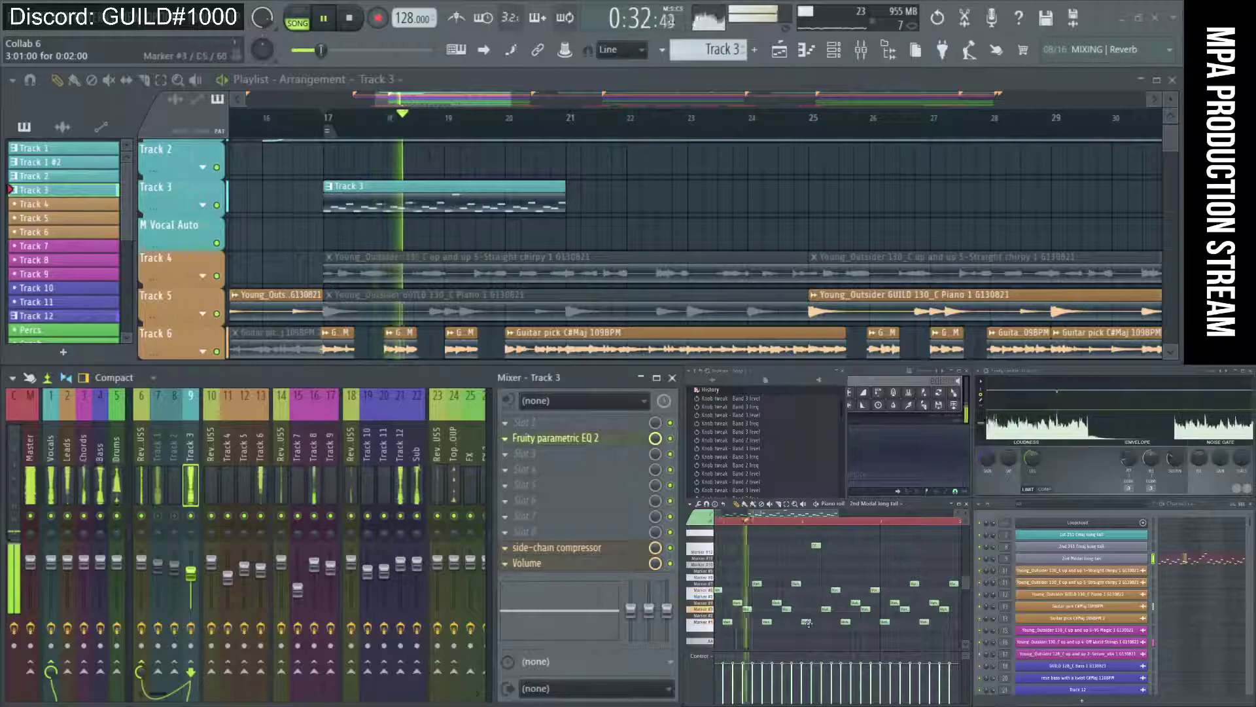
# Set the second note of bar 3 to Marker #9 and the last note of bar 4 to Marker #10 during playback
pyautogui.press('space')
pyautogui.press('space')
pyautogui.press('space')
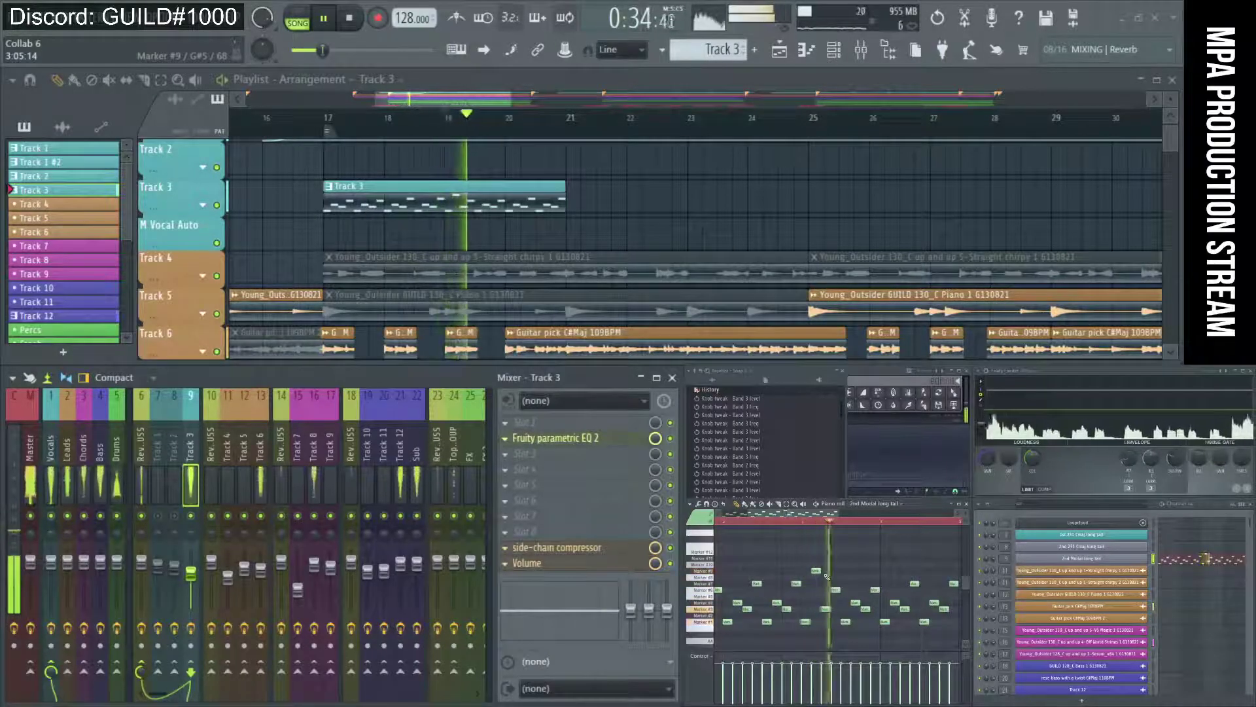
pyautogui.scroll(-2, 864, 589)
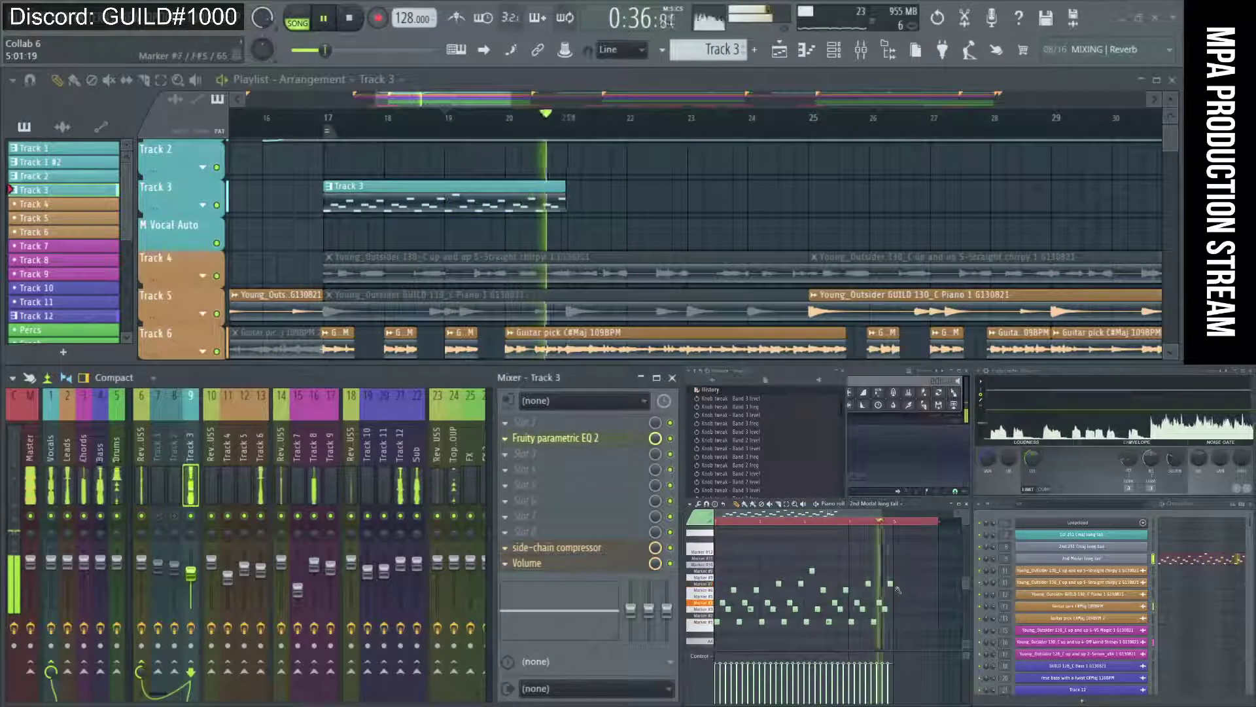
pyautogui.press('space')
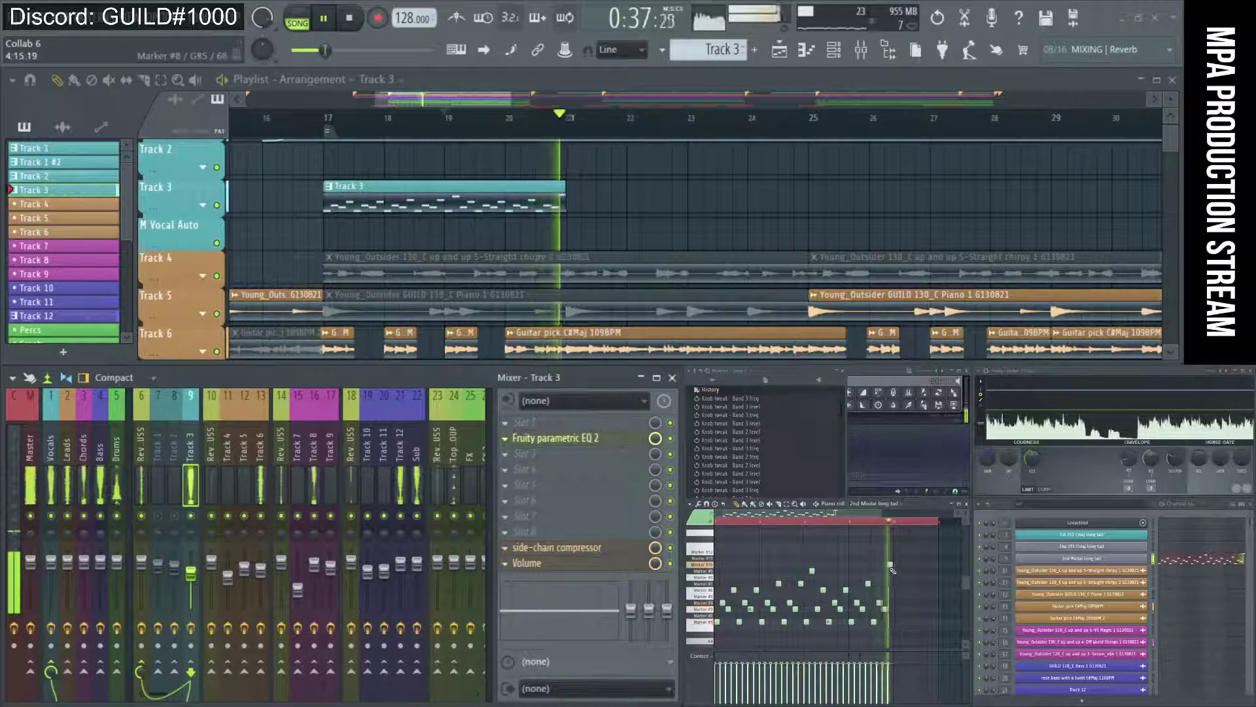
# Select all the notes of the four-bar slice melody and duplicate them to extend the Track 3 pattern to eight bars
pyautogui.hotkey('ctrl', 'a')
pyautogui.scroll(1, 748, 629)
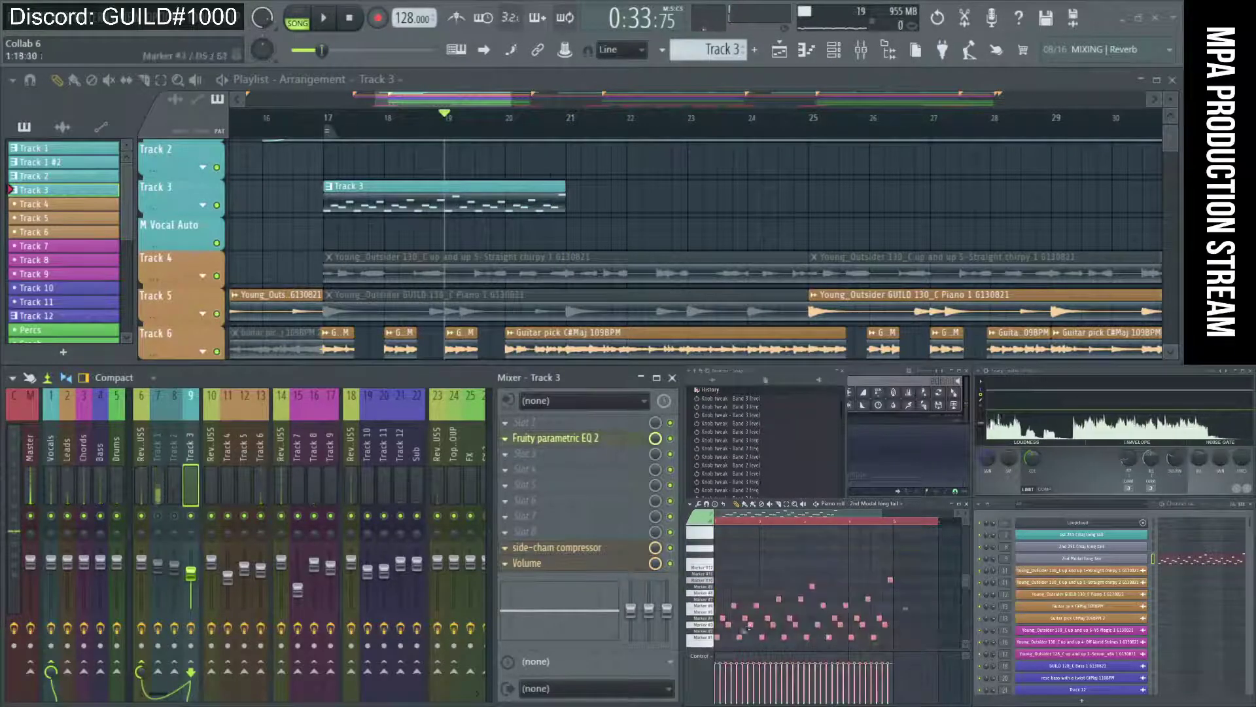
pyautogui.hotkey('ctrl', 'b')
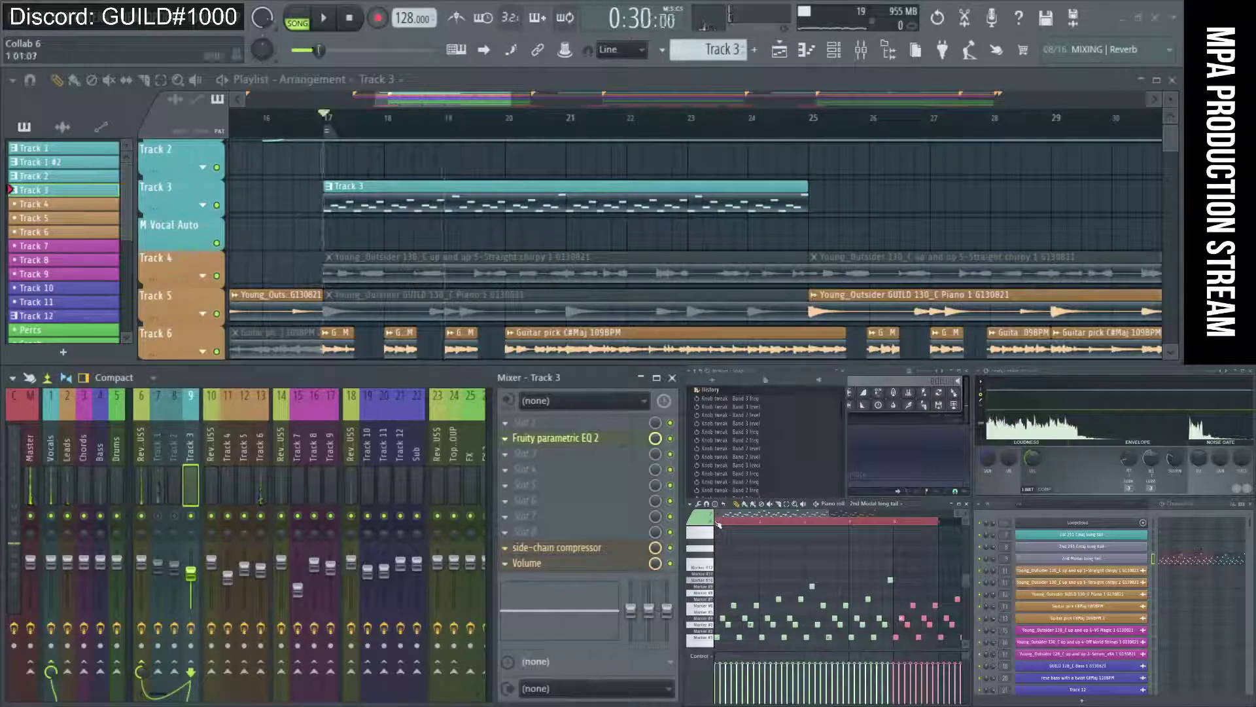
# Clear the note selection and play the eight-bar slice melody from bar 17 with the other tracks
pyautogui.hotkey('ctrl', 'd')
pyautogui.scroll(-2, 721, 536)
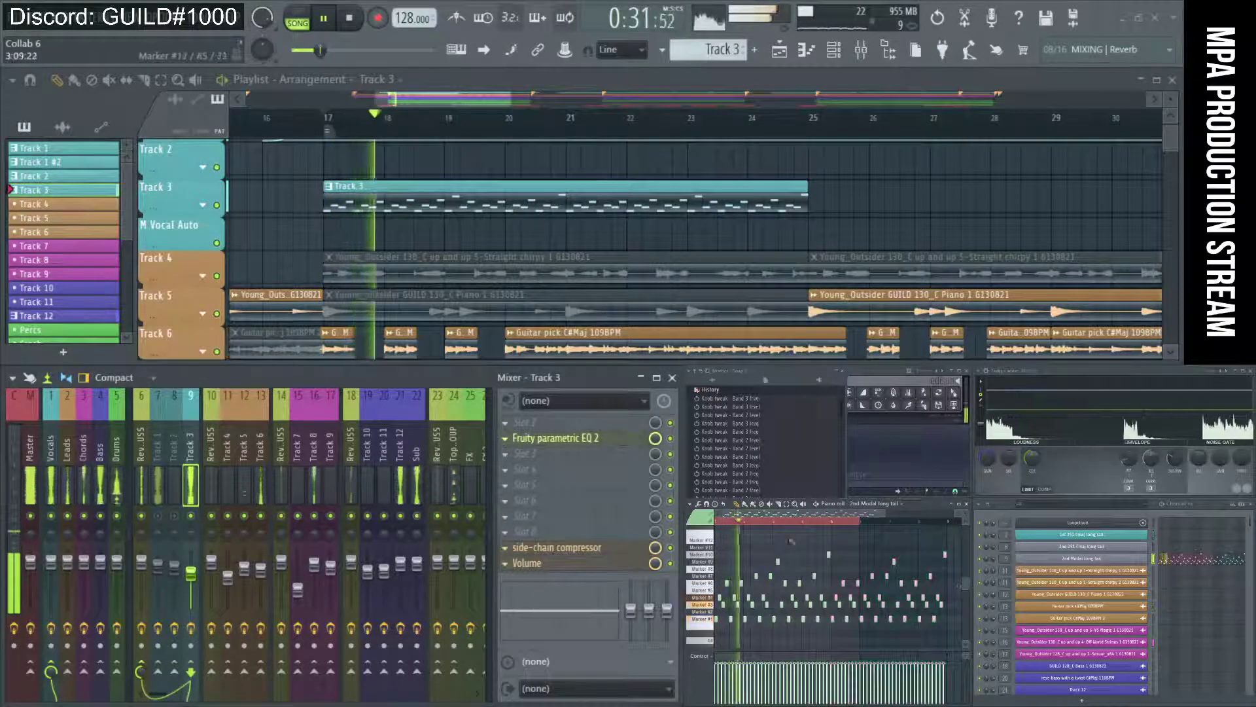
pyautogui.moveTo(717, 522); pyautogui.dragTo(949, 523)
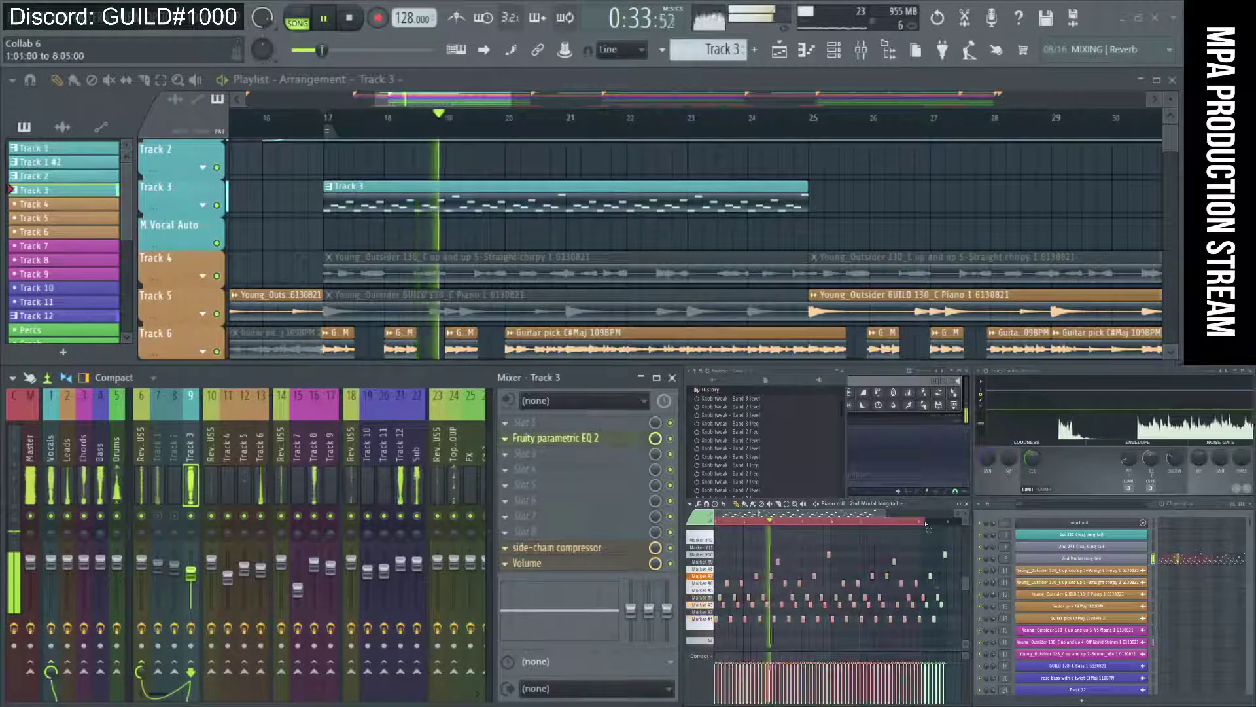
pyautogui.click(954, 543)
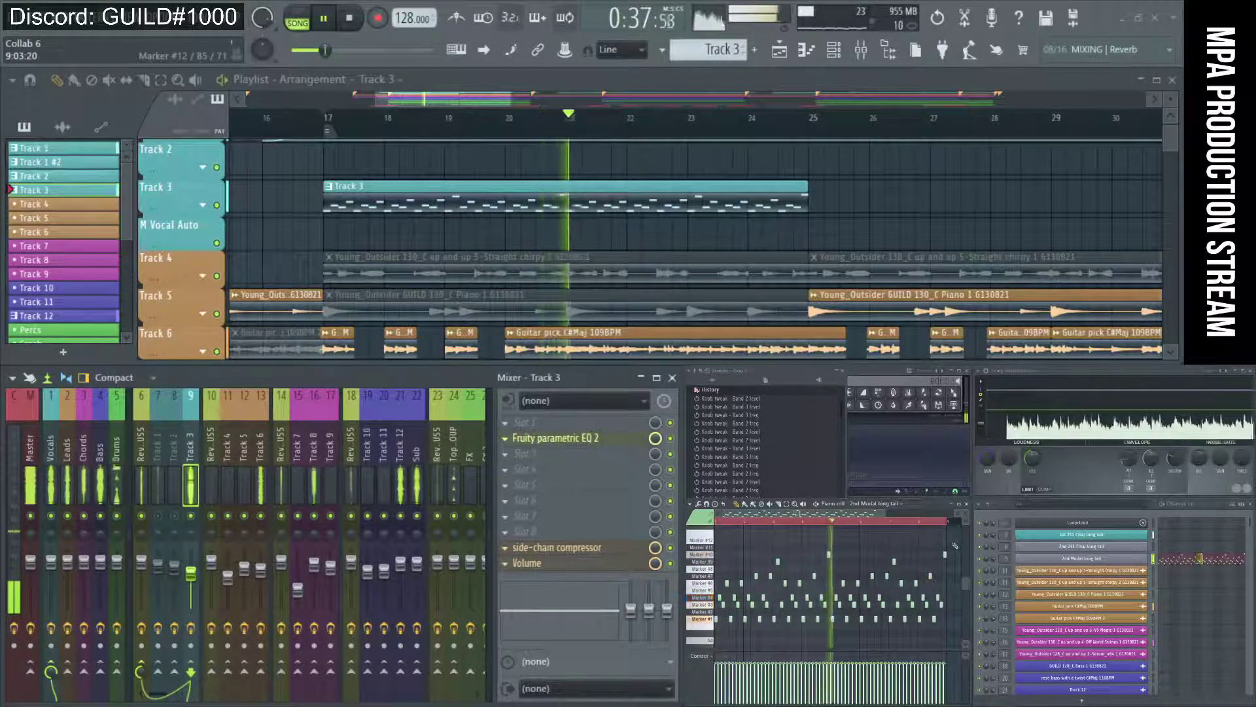
# Raise the last note of bar 8 to Marker #12 and lengthen the Marker #10 note ending bar 4 to about five steps
pyautogui.moveTo(859, 555); pyautogui.dragTo(830, 555)
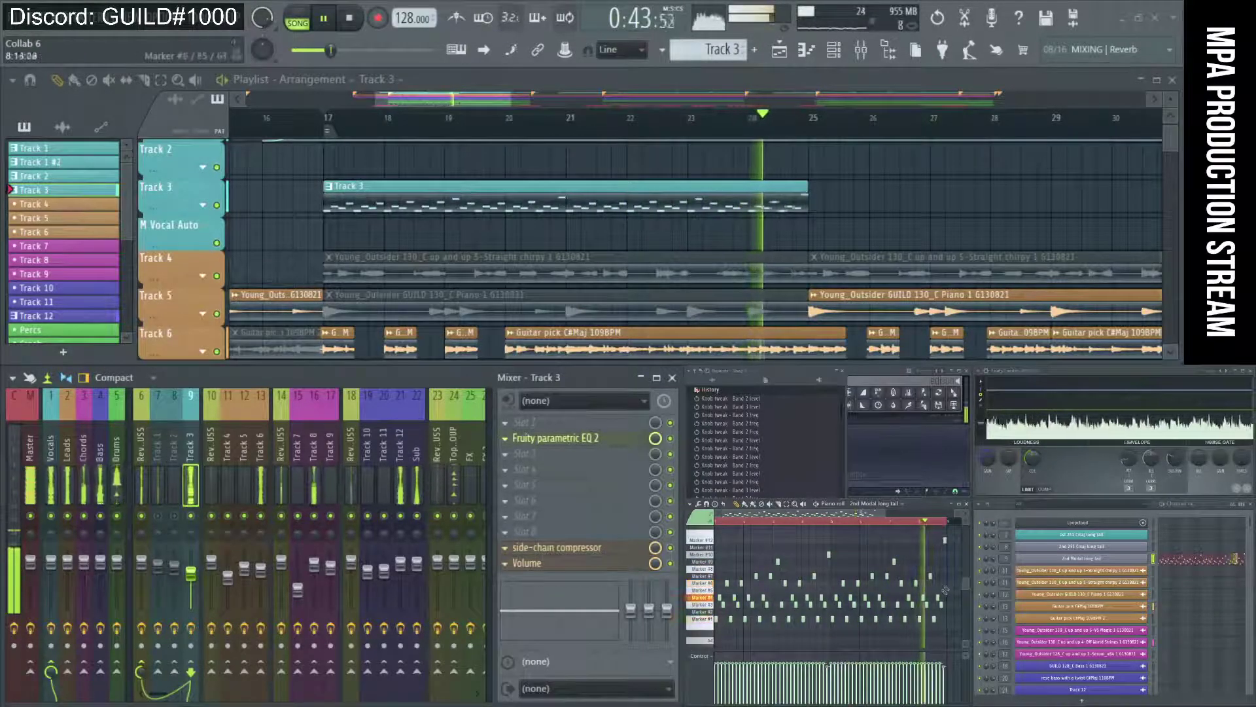
pyautogui.scroll(2, 948, 570)
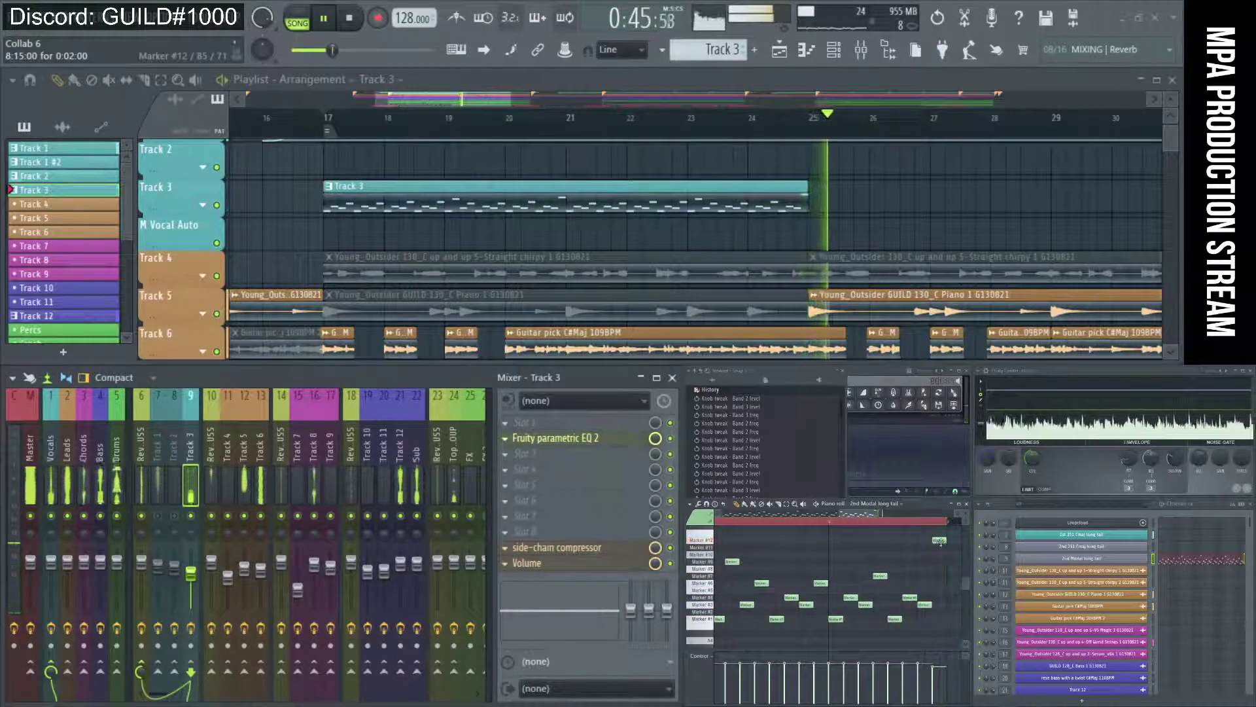
pyautogui.scroll(-3, 936, 556)
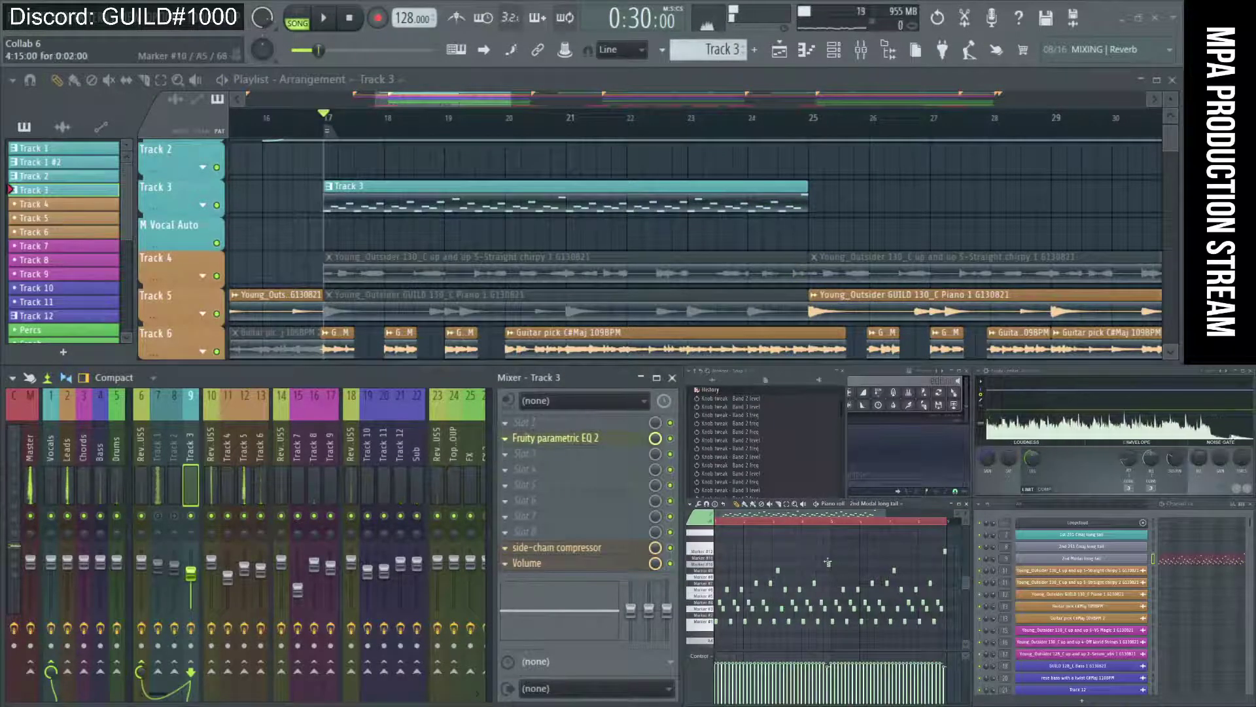
pyautogui.scroll(3, 827, 561)
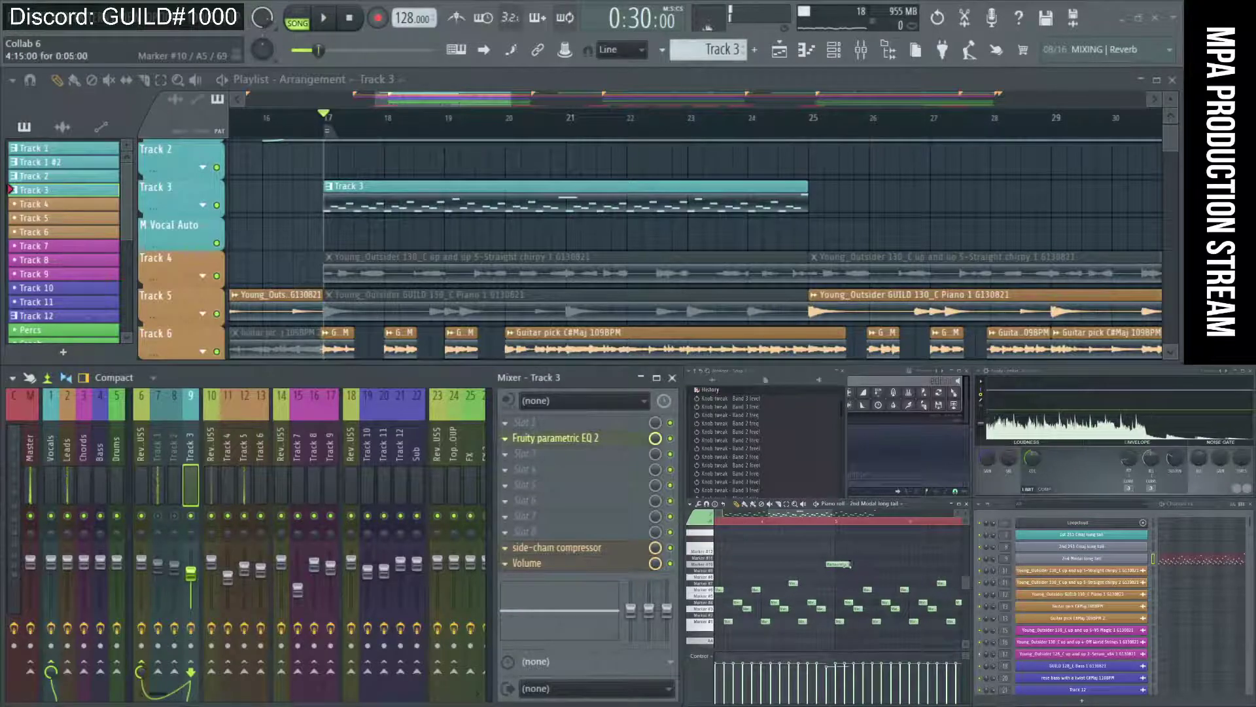
pyautogui.scroll(1, 837, 556)
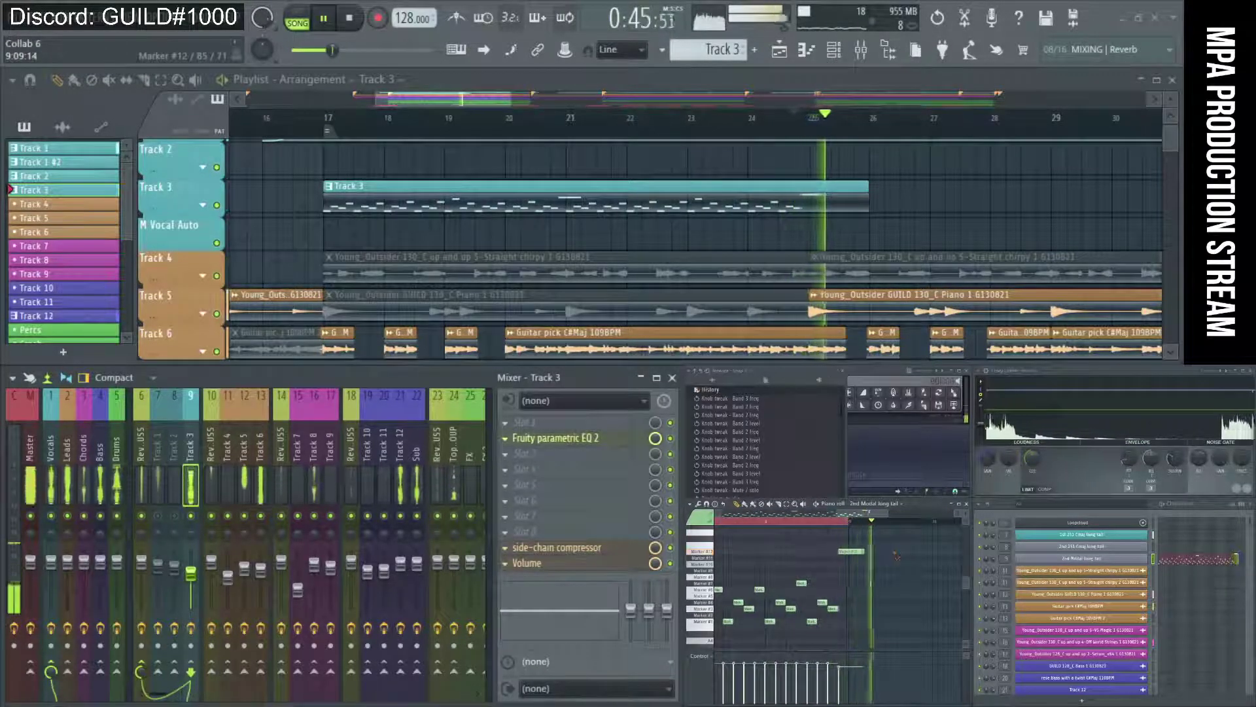
# Extend the closing Marker #12 note of bar 8 so the Track 3 pattern runs to bar 27
pyautogui.scroll(-4, 918, 544)
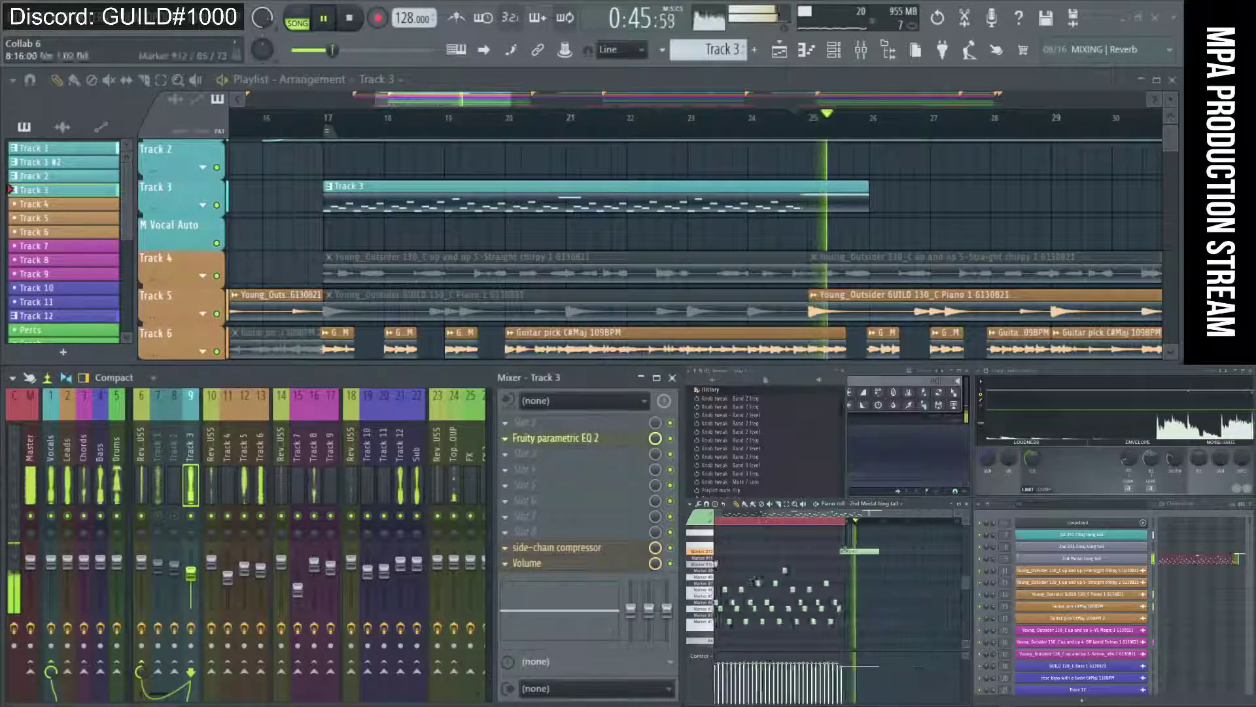
pyautogui.moveTo(885, 552); pyautogui.dragTo(931, 553)
pyautogui.press('space')
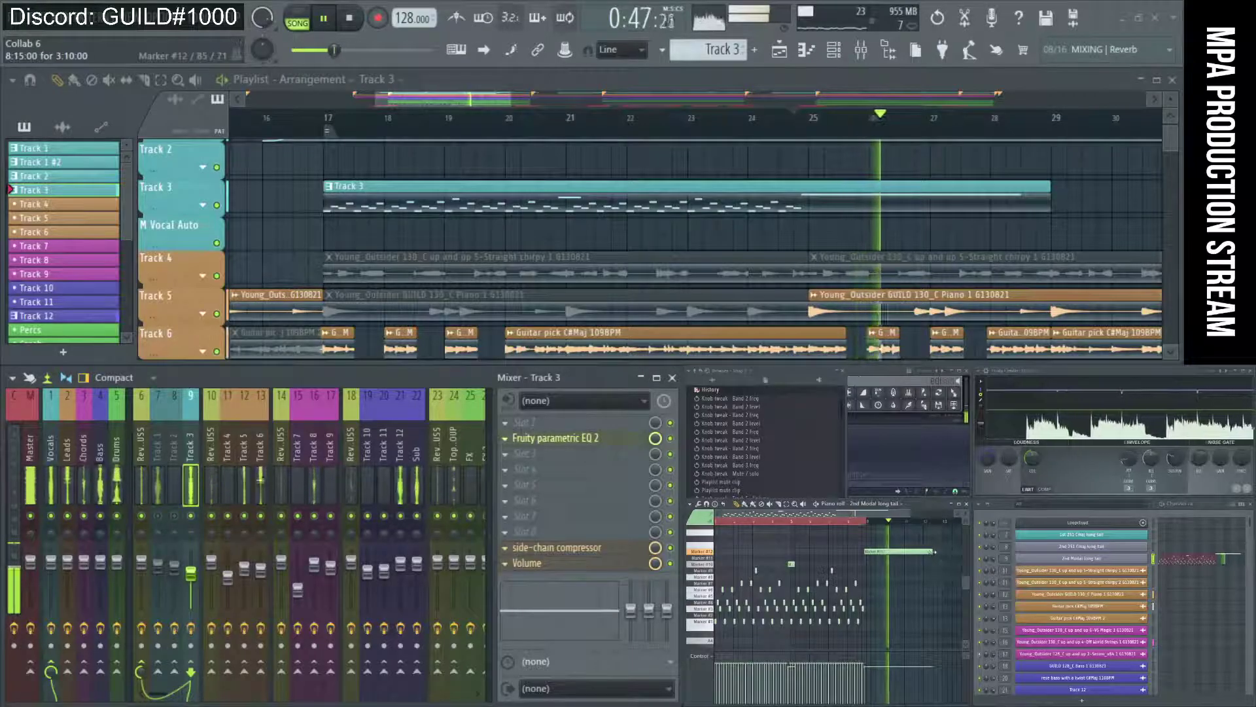
pyautogui.press('space')
pyautogui.hotkey('ctrl', 'z')
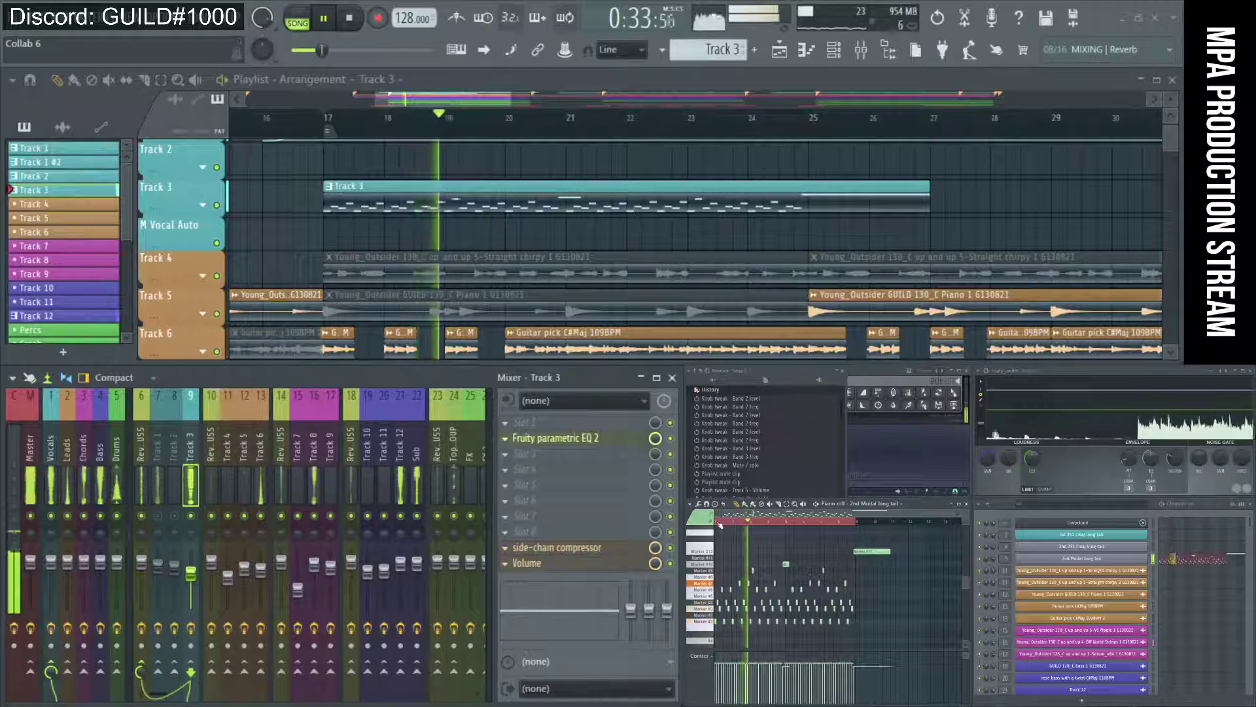
# Listen to the extended Track 3 melody from bar 17 while inspecting its notes up to the long closing note
pyautogui.scroll(2, 771, 577)
pyautogui.scroll(3, 771, 578)
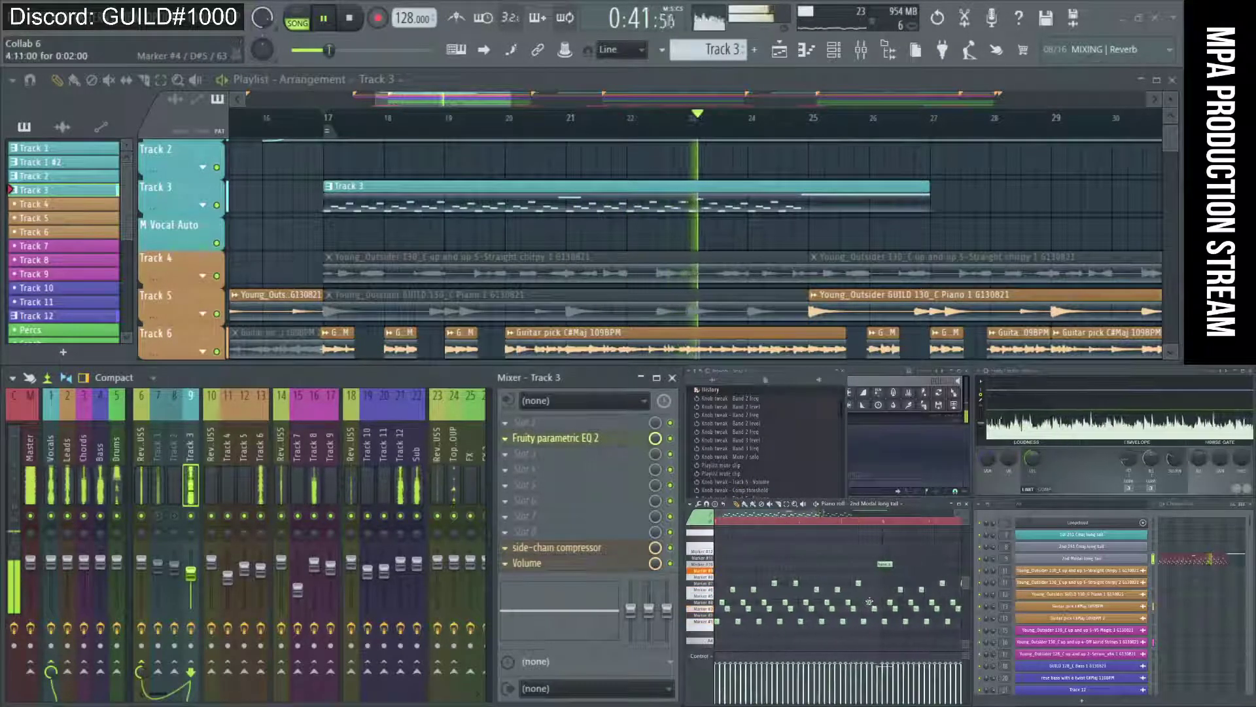
pyautogui.scroll(-3, 860, 595)
pyautogui.scroll(-1, 859, 593)
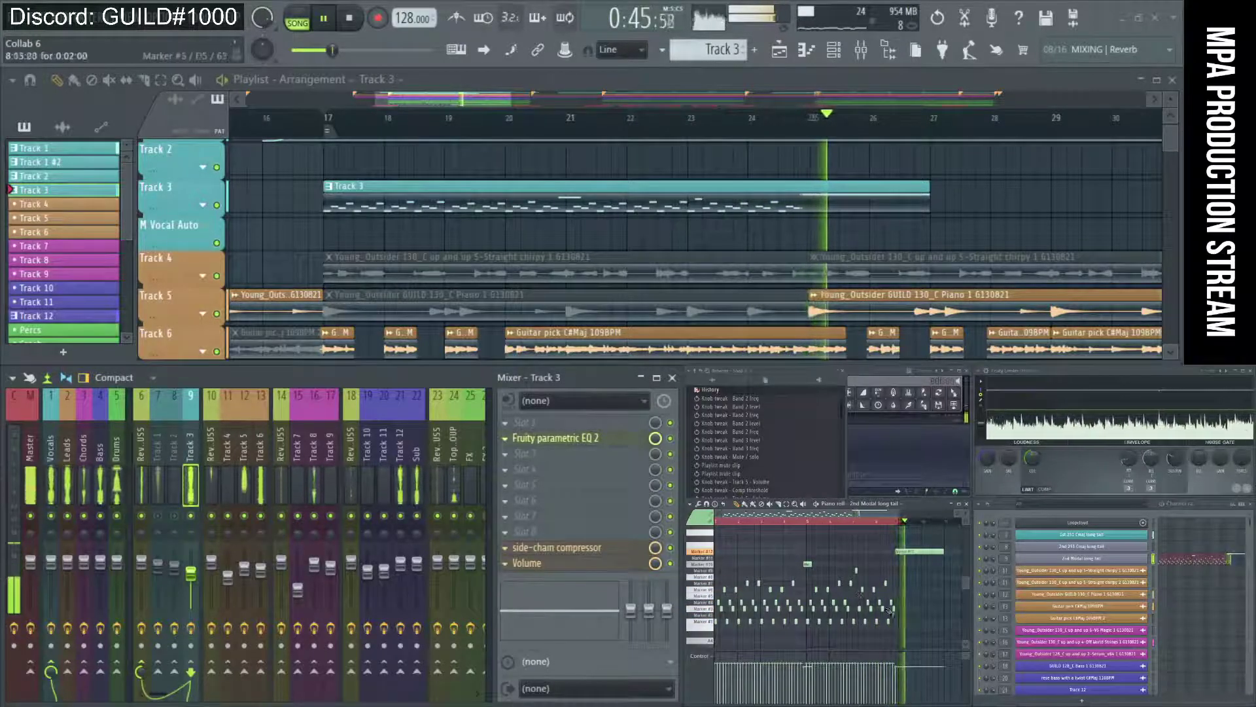
pyautogui.scroll(3, 861, 599)
pyautogui.scroll(-3, 863, 607)
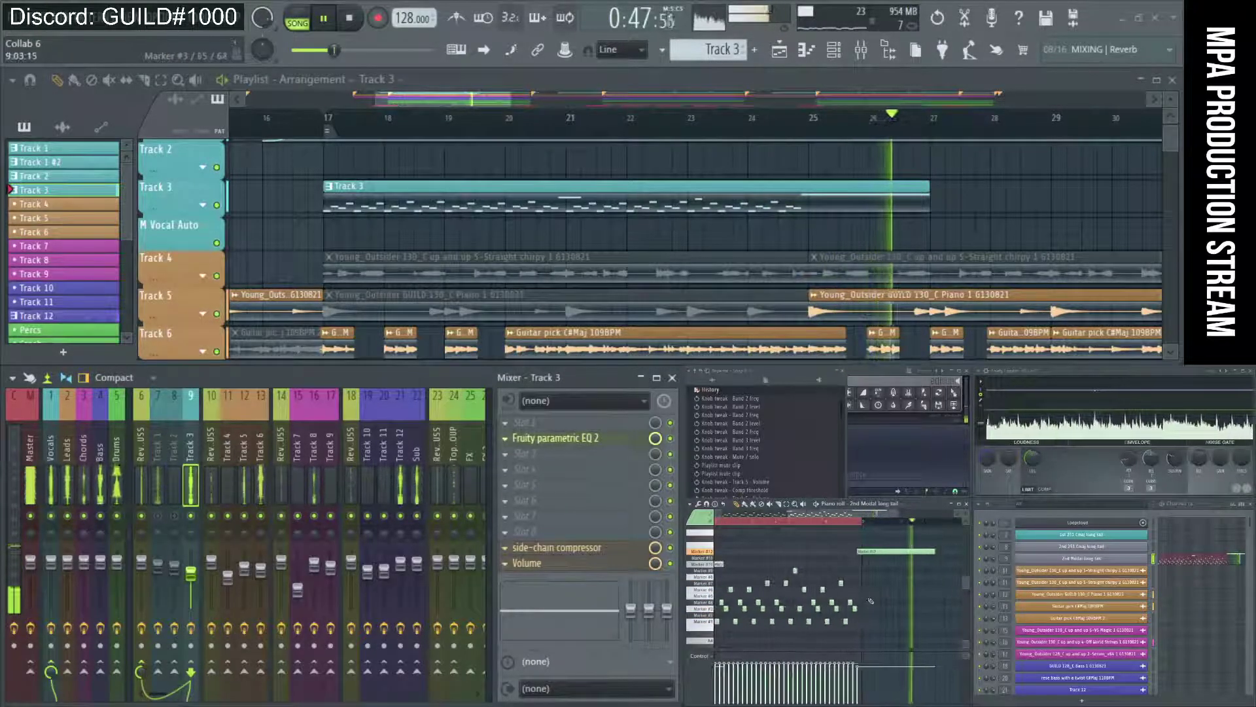
pyautogui.press('space')
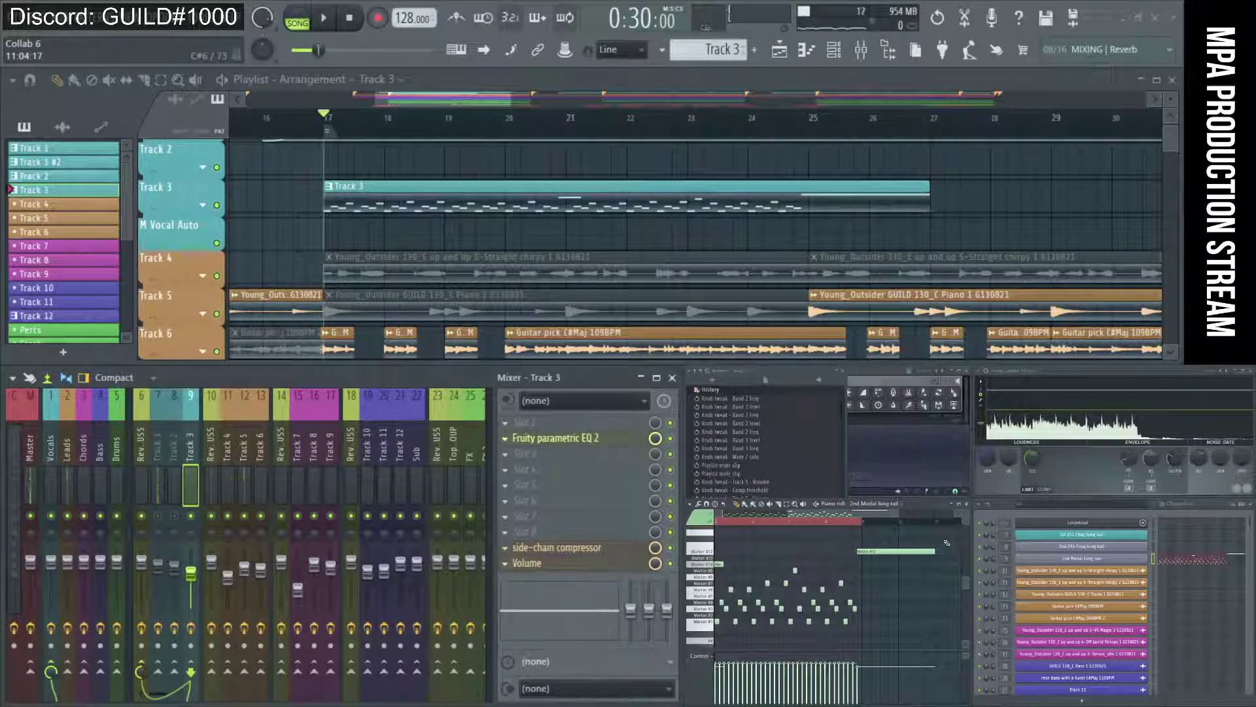
# Try Marker #8 on the last note of bar 2 while the melody plays from bar 17
pyautogui.scroll(1, 906, 562)
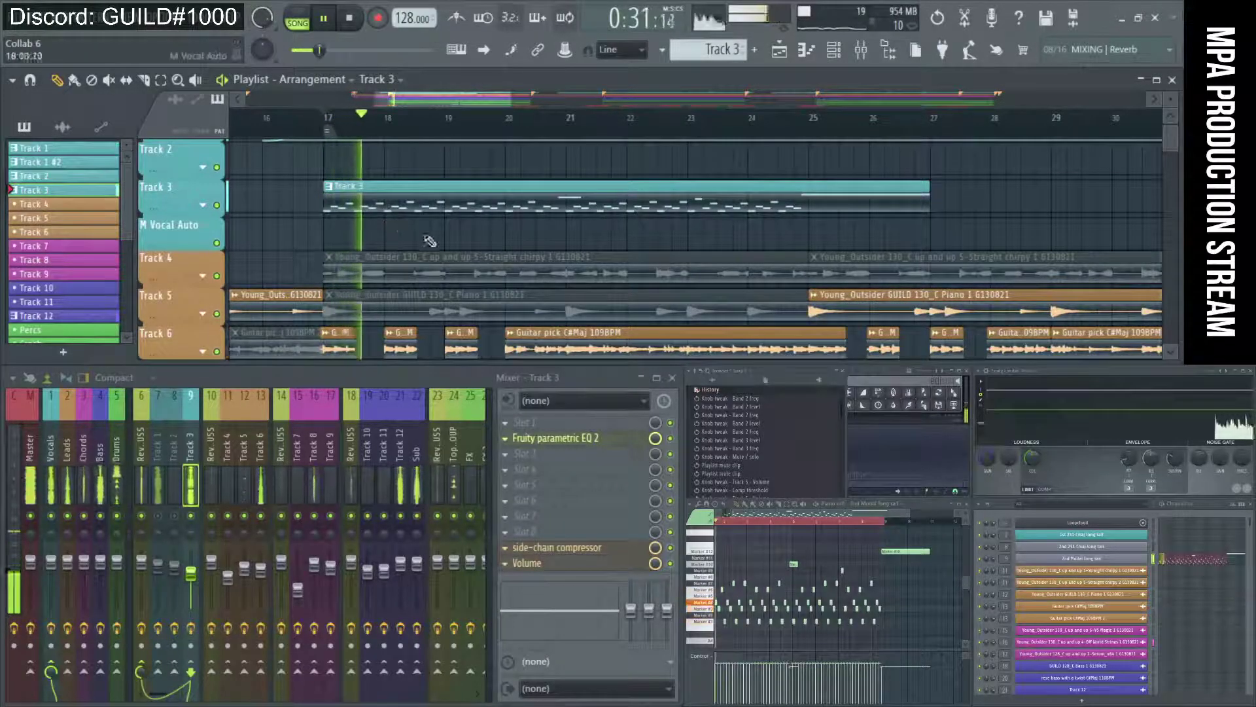
pyautogui.keyDown('ctrl'); pyautogui.scroll(1, 924, 579); pyautogui.keyUp('ctrl')
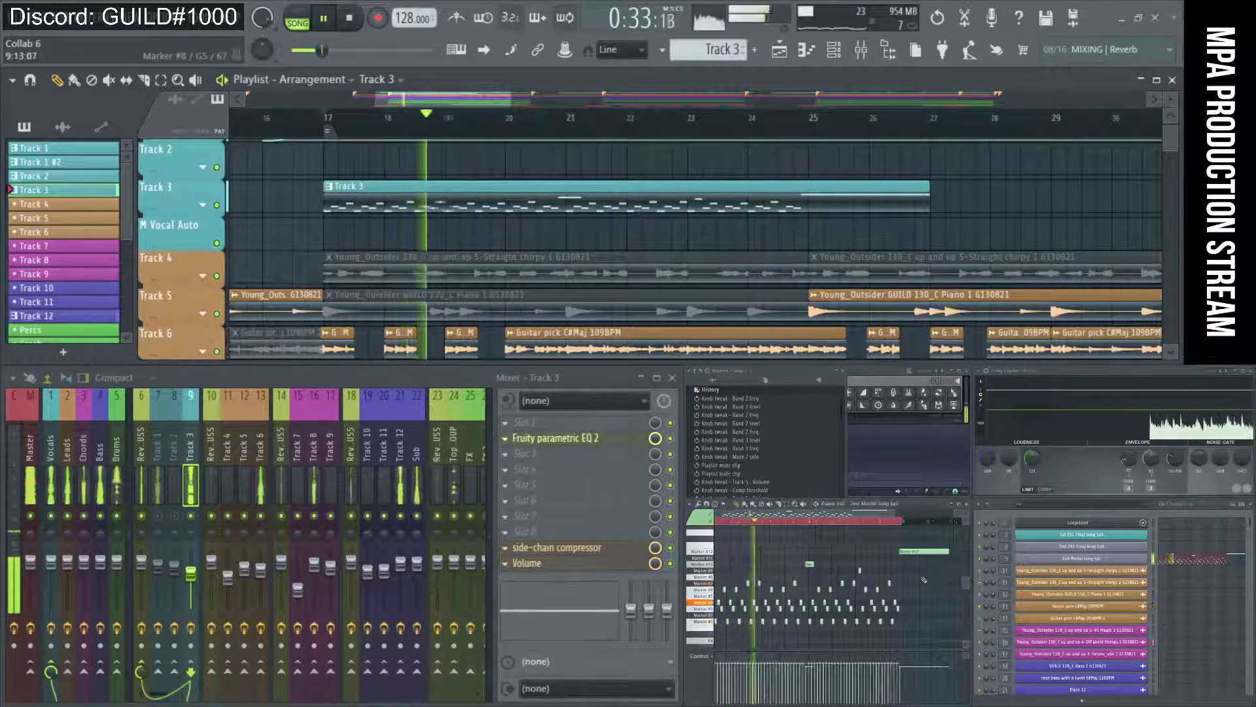
pyautogui.press('space')
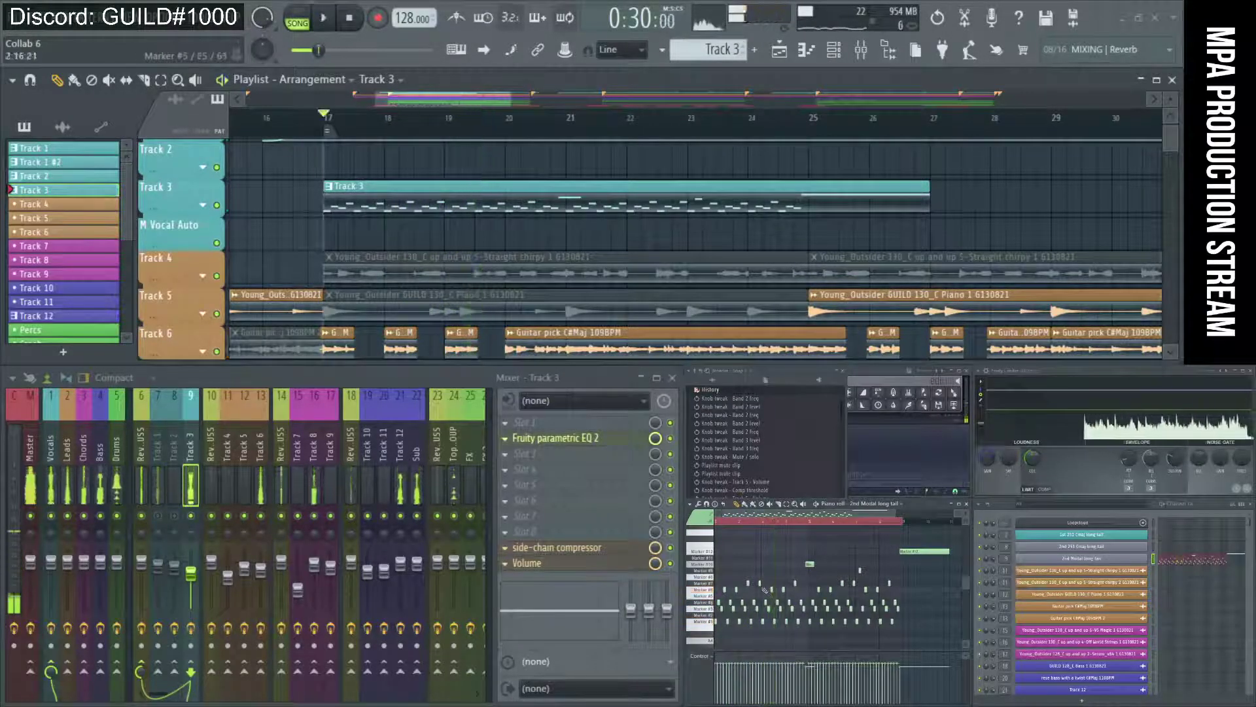
pyautogui.keyDown('ctrl'); pyautogui.scroll(1, 764, 590); pyautogui.keyUp('ctrl')
pyautogui.press('space')
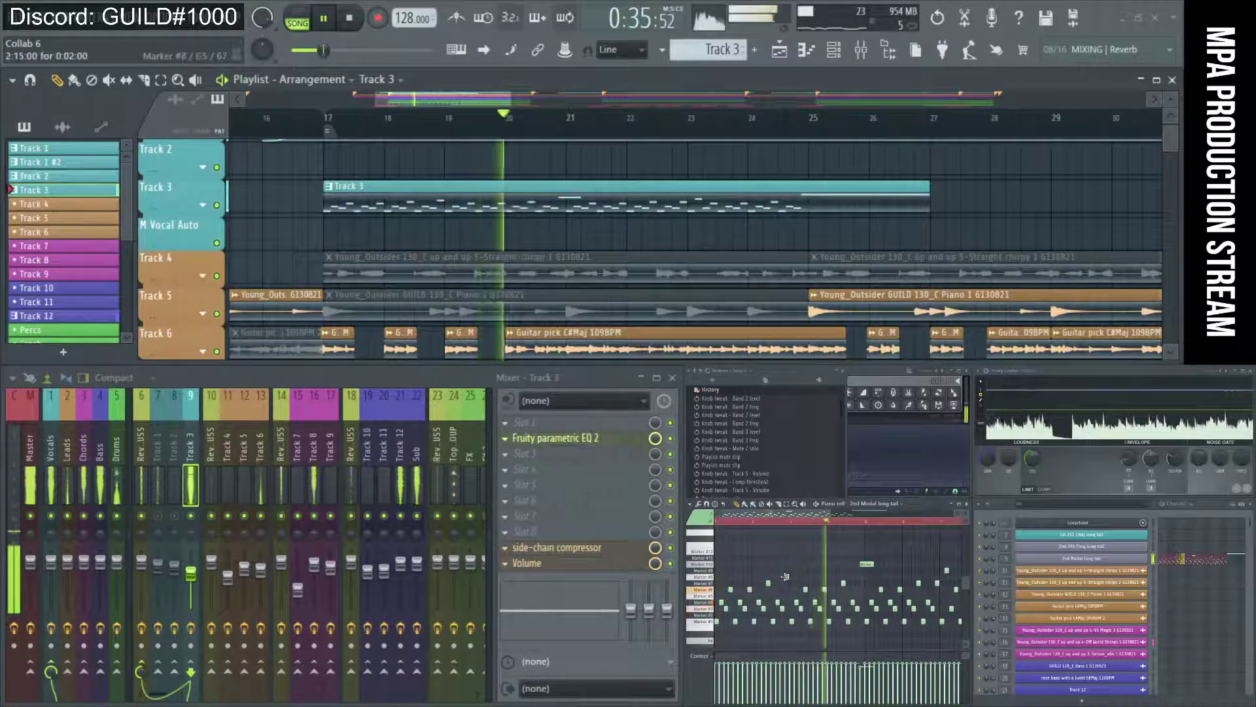
# Shorten the Marker #10 note at the end of bar 4 to four steps
pyautogui.scroll(2, 883, 591)
pyautogui.click(849, 564)
pyautogui.scroll(-3, 851, 563)
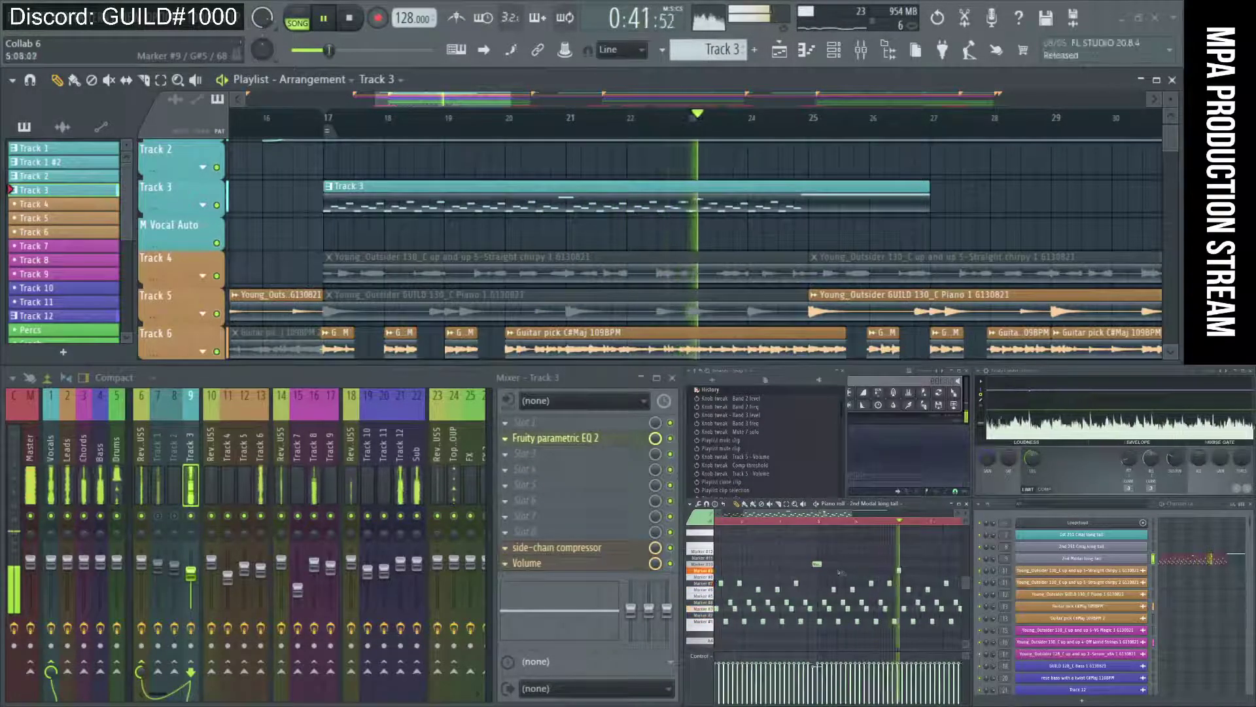
# Set the note at step 11 of bar 7 to Marker #9 and those at steps 3 and 13 of bar 8 to Marker #11
pyautogui.scroll(3, 857, 581)
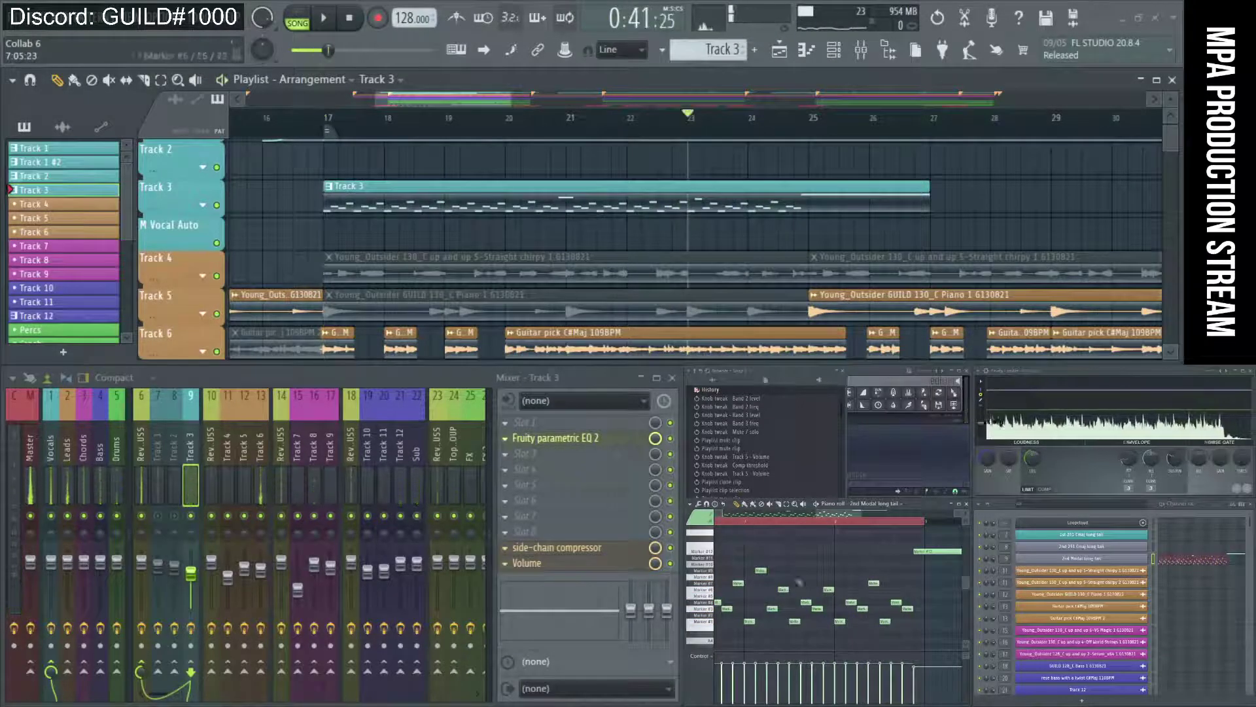
pyautogui.press('space')
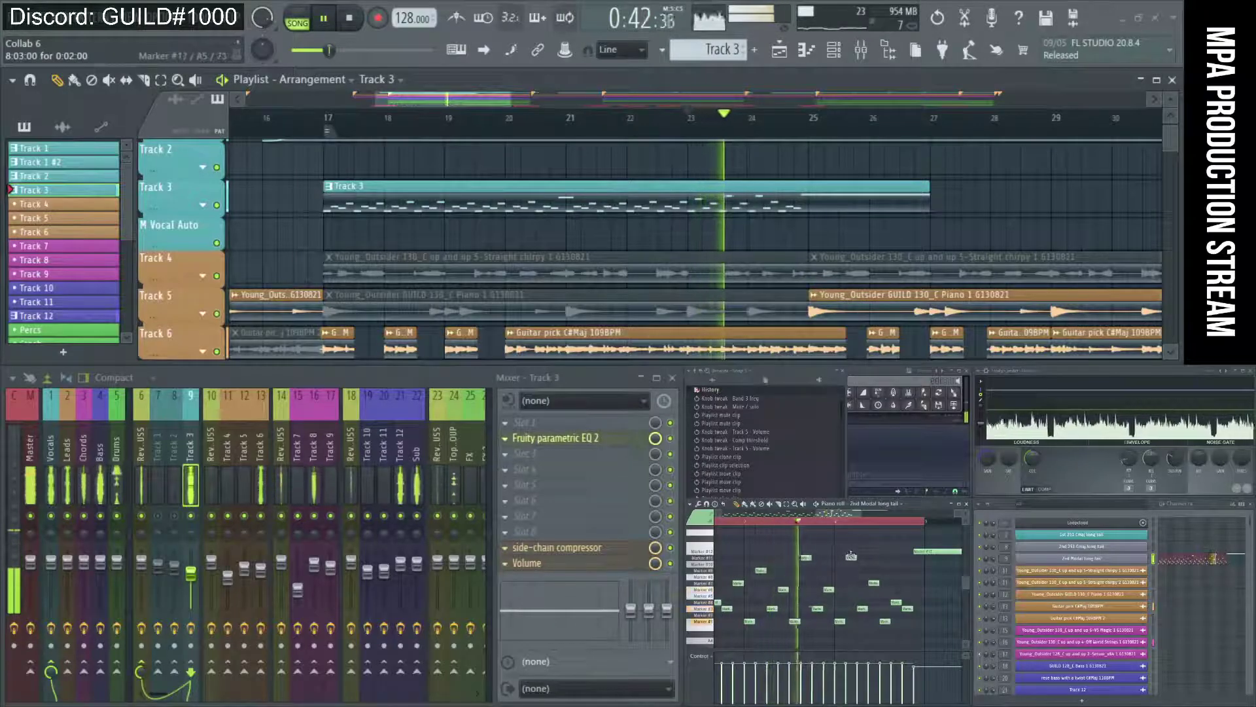
pyautogui.press('space')
pyautogui.press('space')
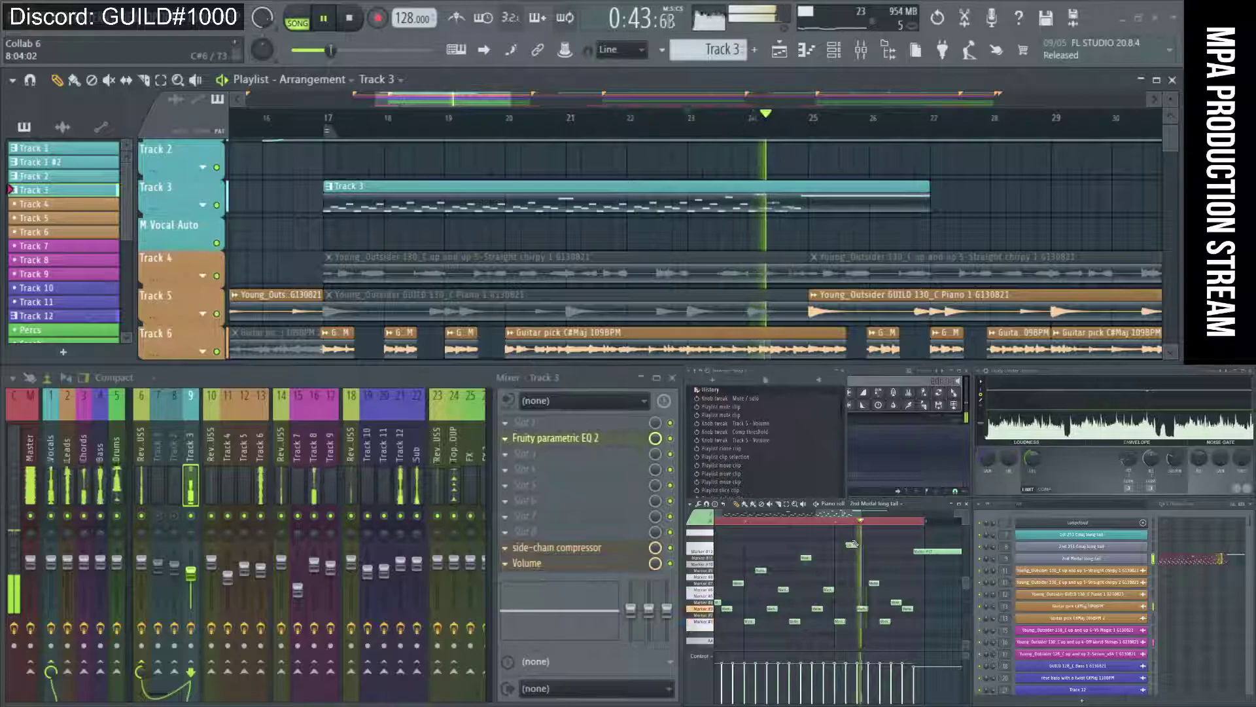
pyautogui.press('space')
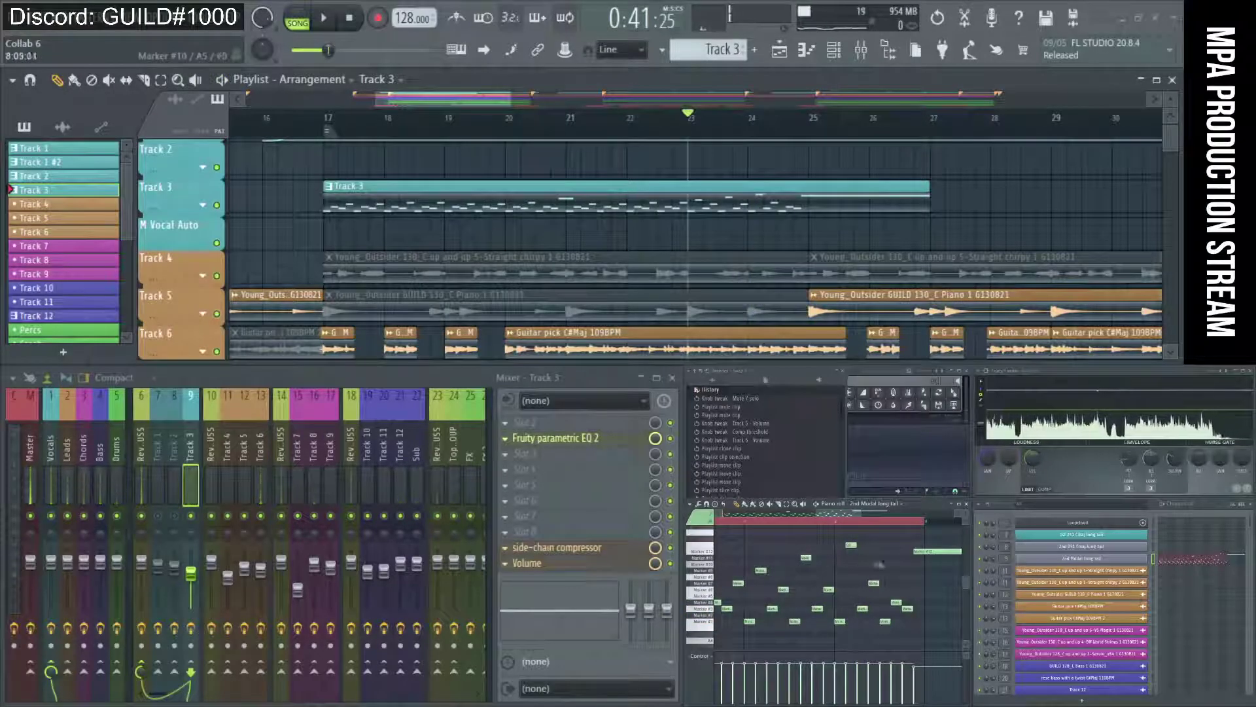
pyautogui.hotkey('ctrl', 'z')
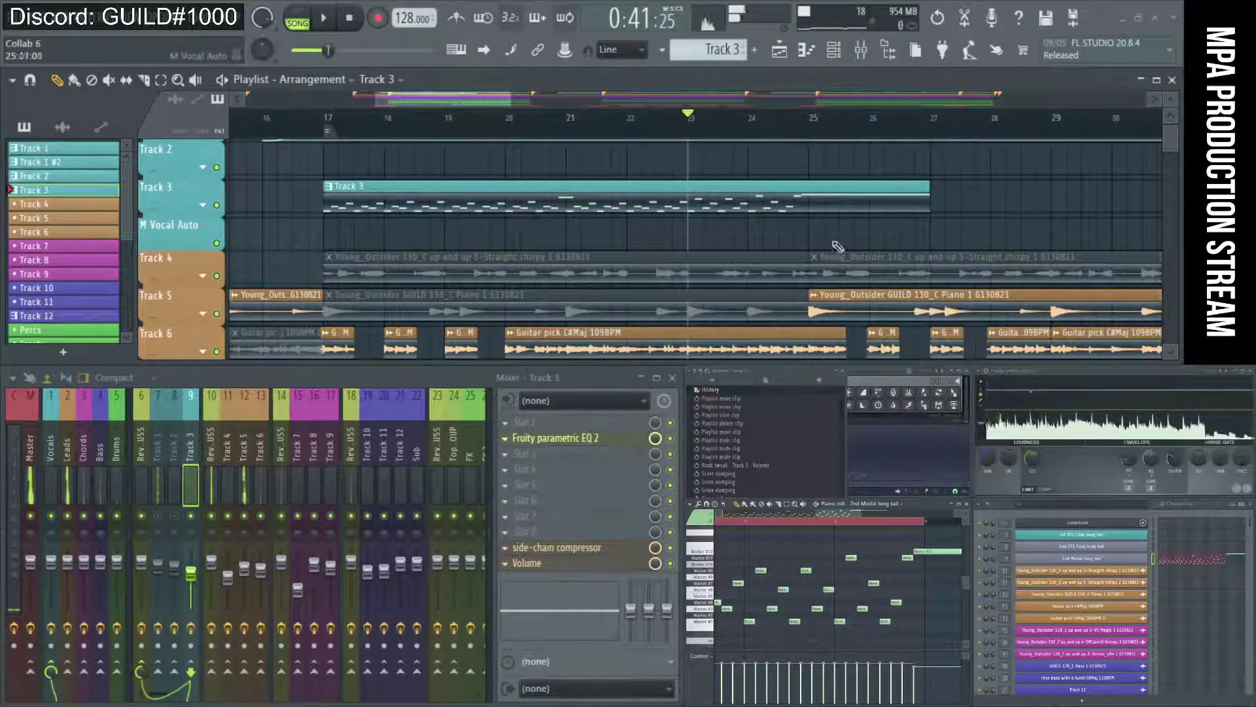
# Play the end of the melody from just before bar 24 to check its transition into the long closing note
pyautogui.scroll(-2, 747, 175)
pyautogui.click(759, 130)
pyautogui.scroll(2, 785, 169)
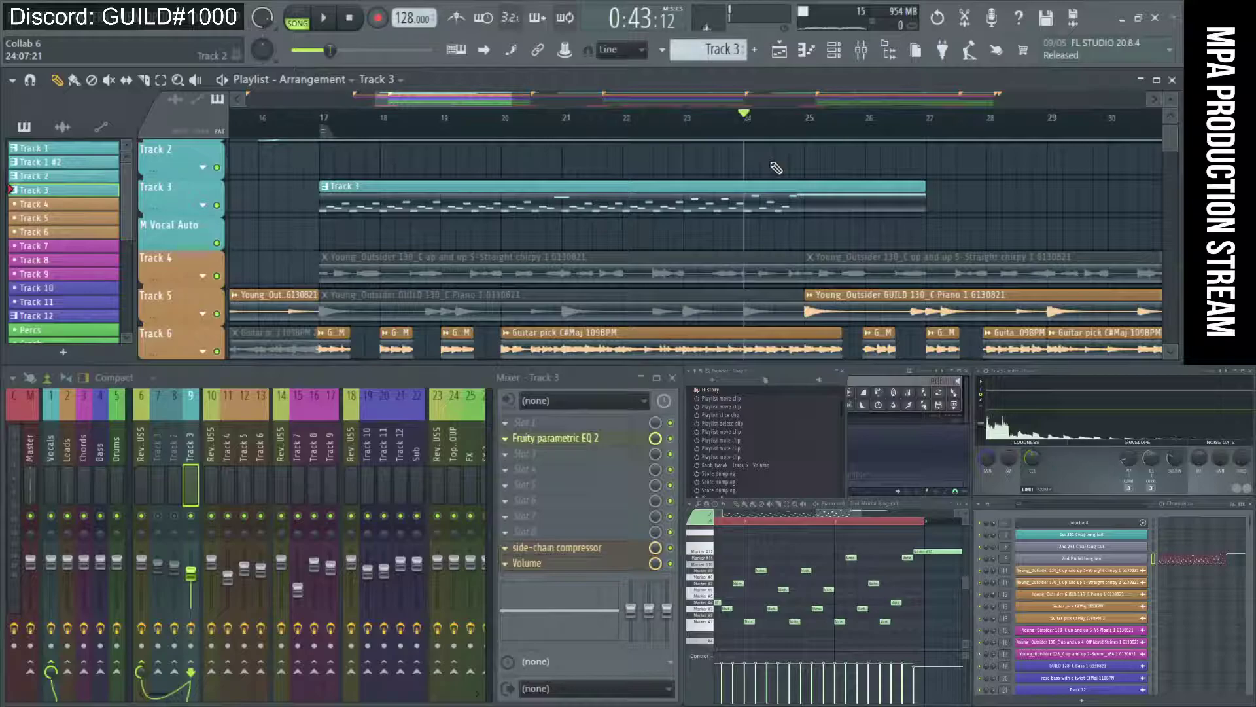
pyautogui.scroll(-2, 778, 170)
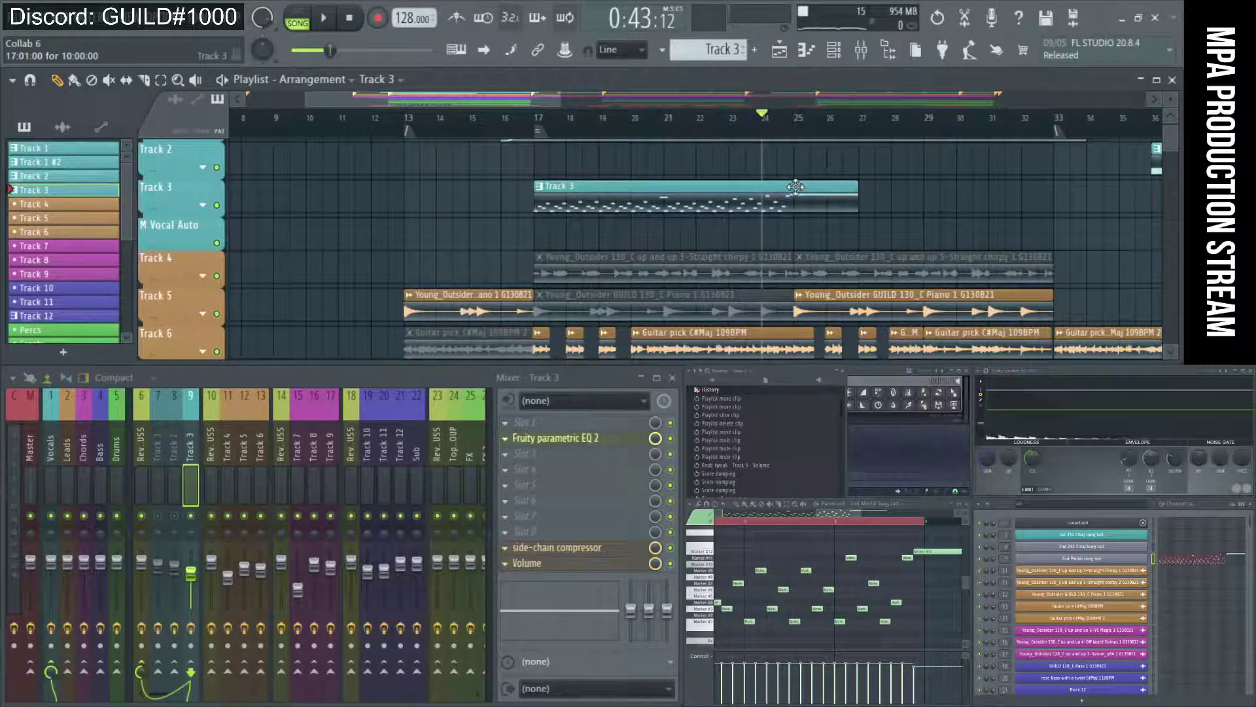
pyautogui.scroll(-2, 791, 187)
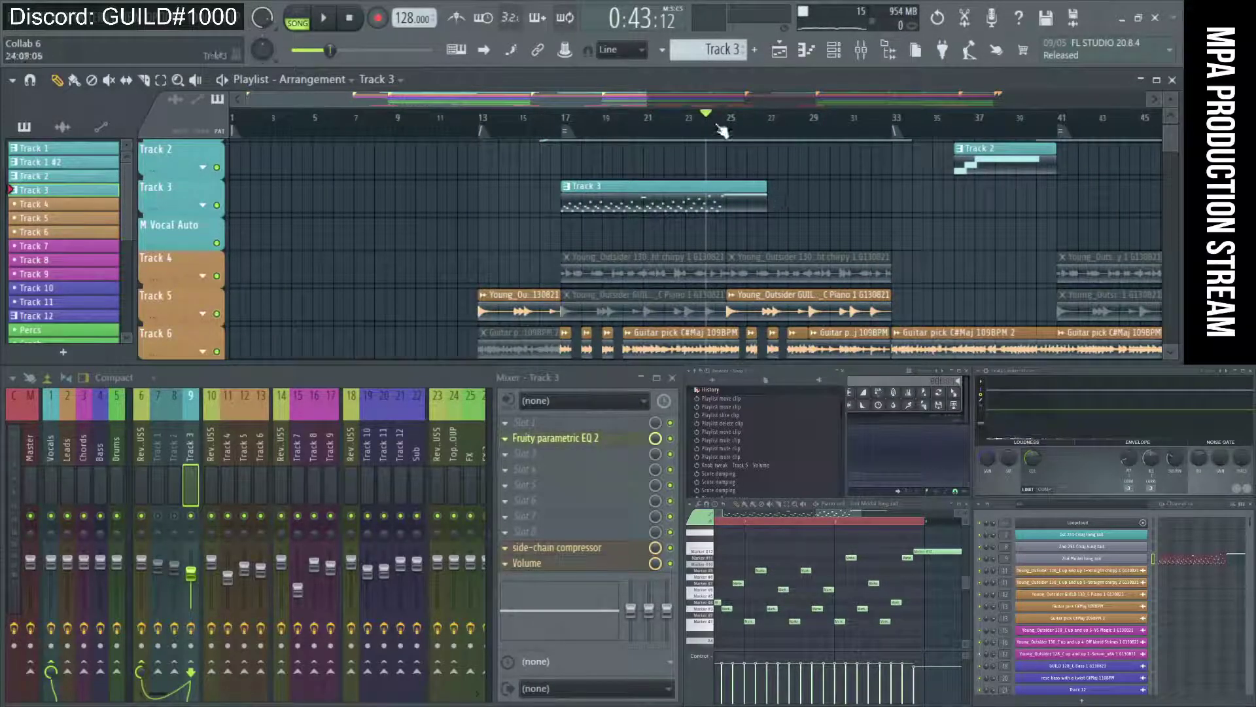
pyautogui.scroll(4, 720, 150)
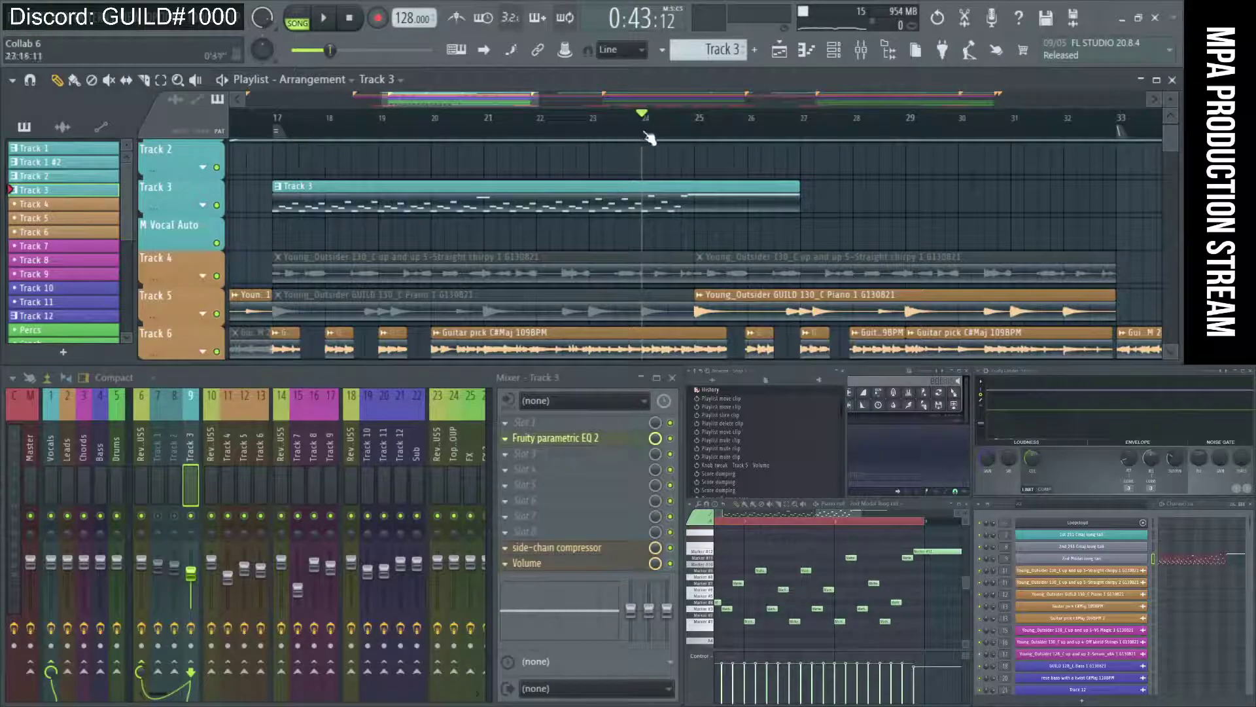
pyautogui.press('space')
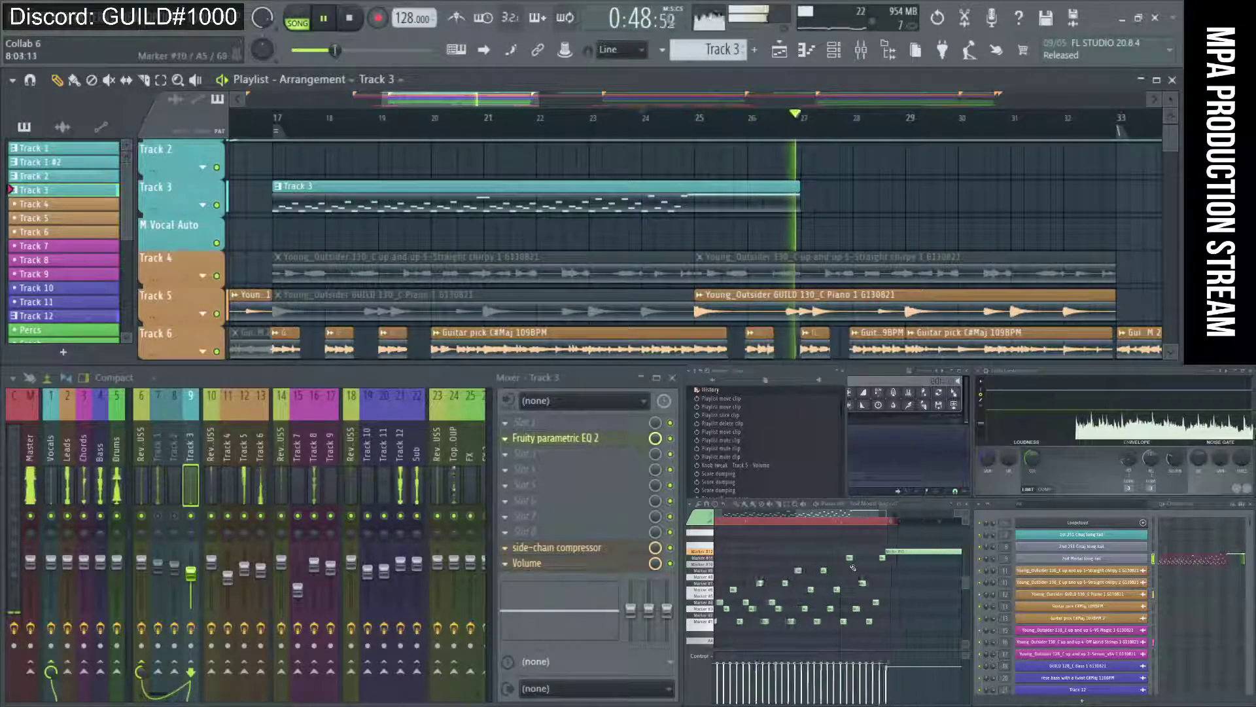
pyautogui.press('space')
# Return playback to bar 17 and review the revised Track 3 melody through bar 4 and its long final note
pyautogui.scroll(-1, 852, 565)
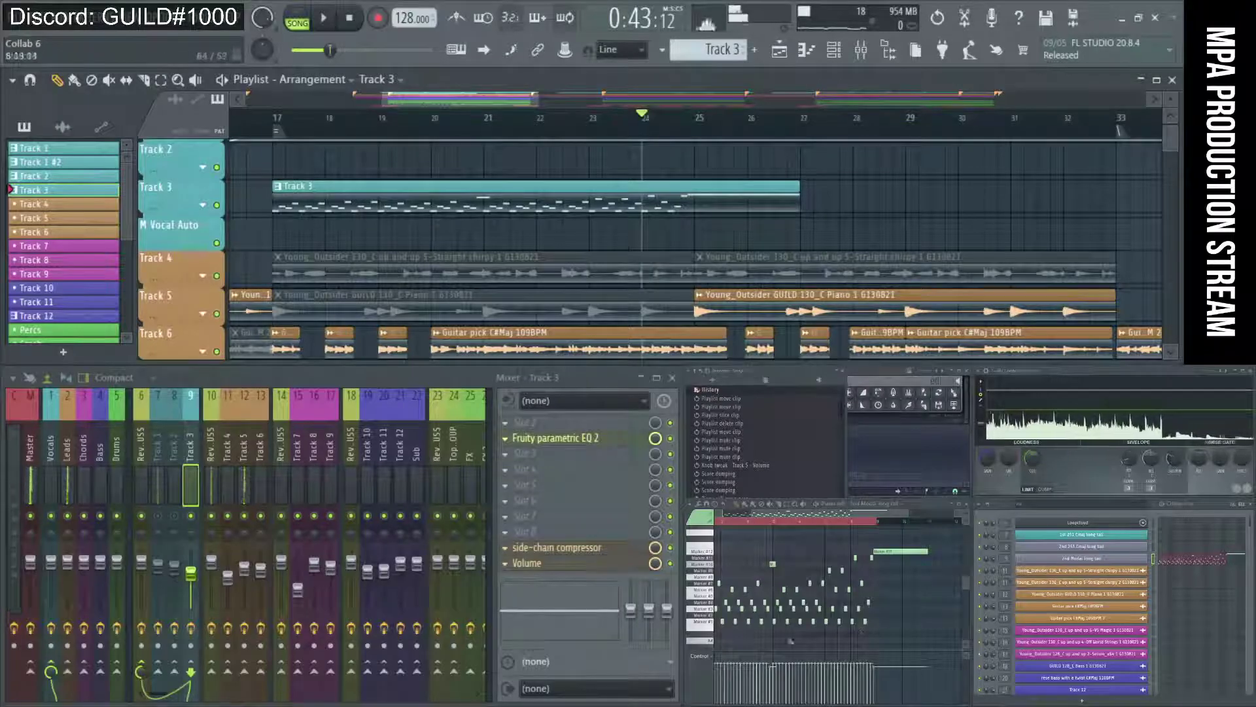
pyautogui.scroll(2, 707, 580)
pyautogui.moveTo(765, 519); pyautogui.dragTo(744, 516)
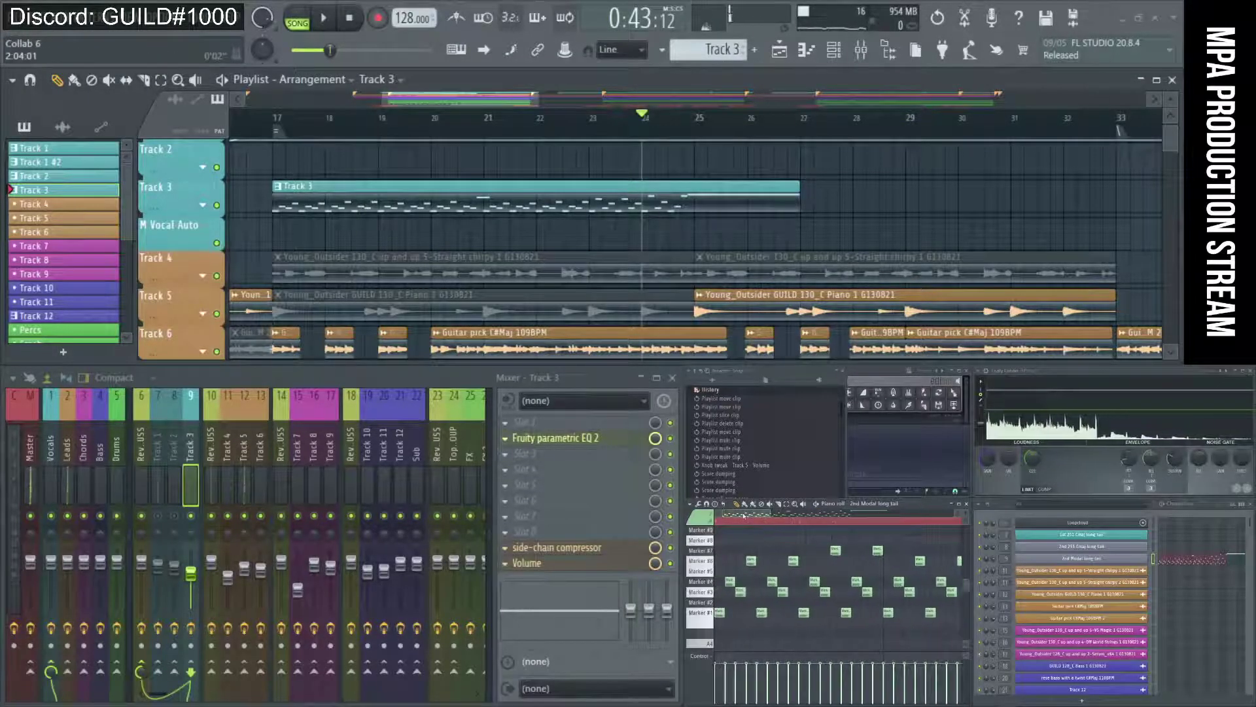
pyautogui.click(277, 122)
pyautogui.press('space')
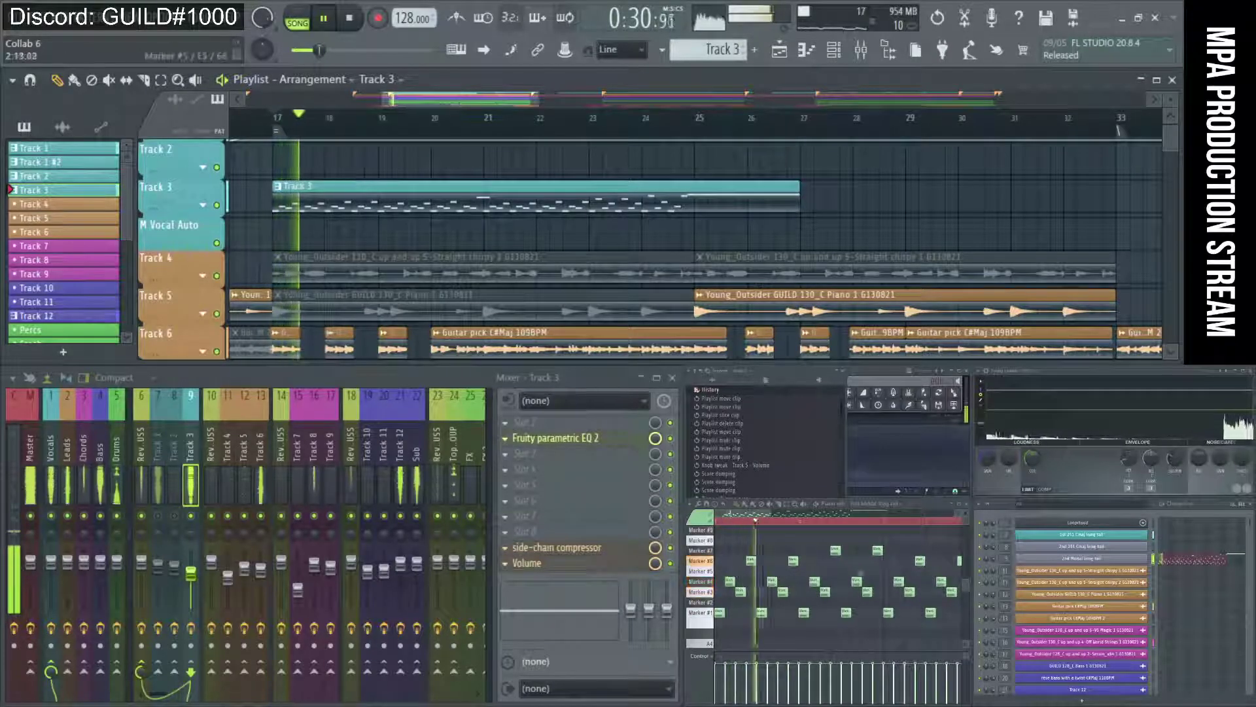
pyautogui.scroll(-3, 855, 573)
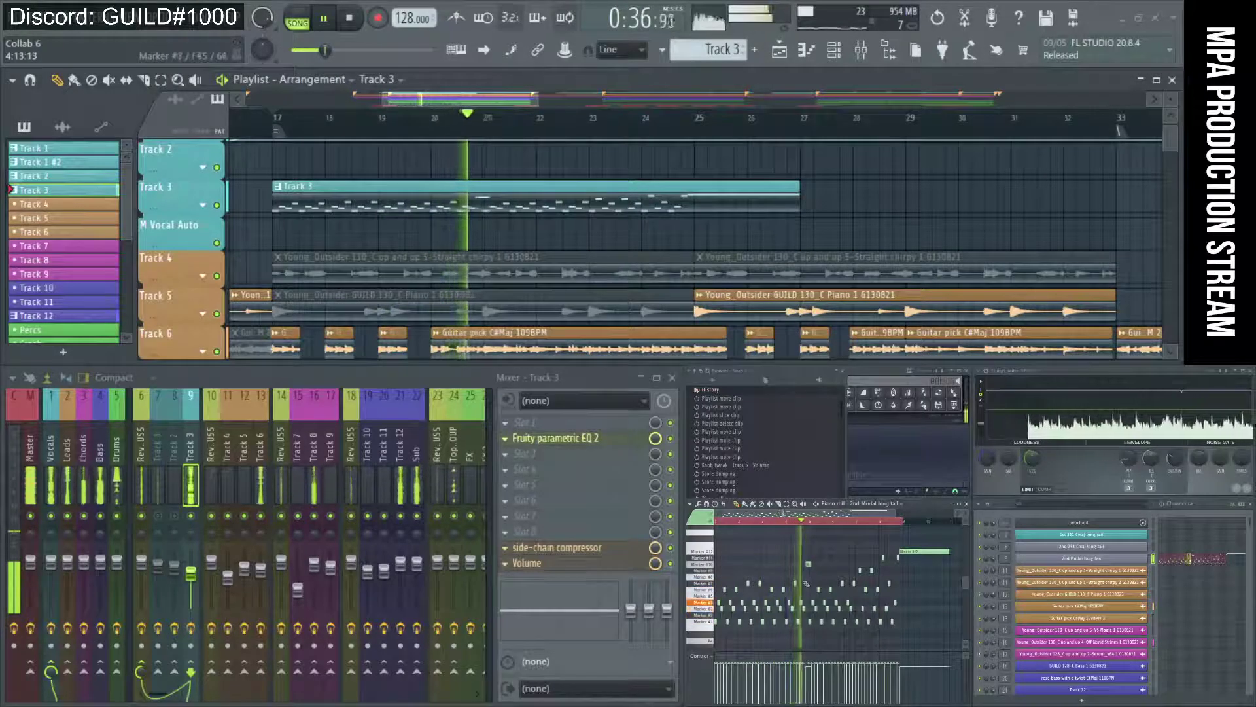
pyautogui.scroll(3, 818, 575)
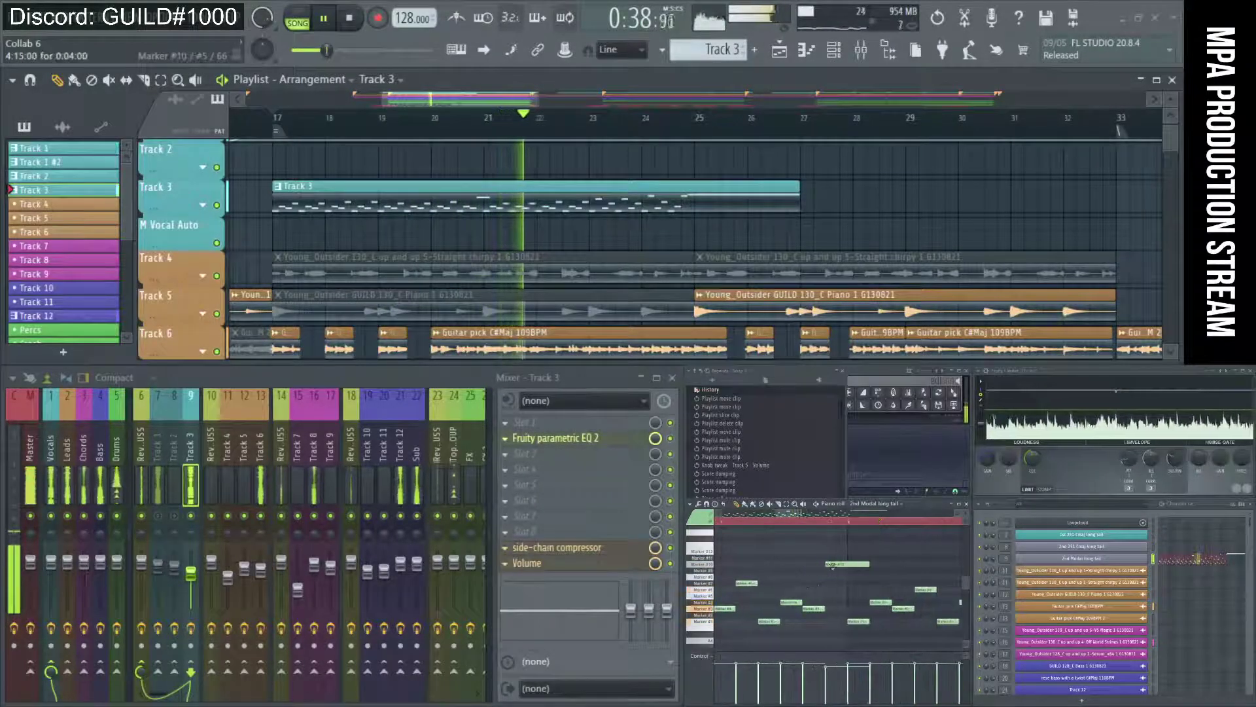
# Listen to the end of the Track 3 melody into its long closing note, stop playback, and audition the Marker #12 slice
pyautogui.scroll(-3, 833, 566)
pyautogui.scroll(-1, 914, 579)
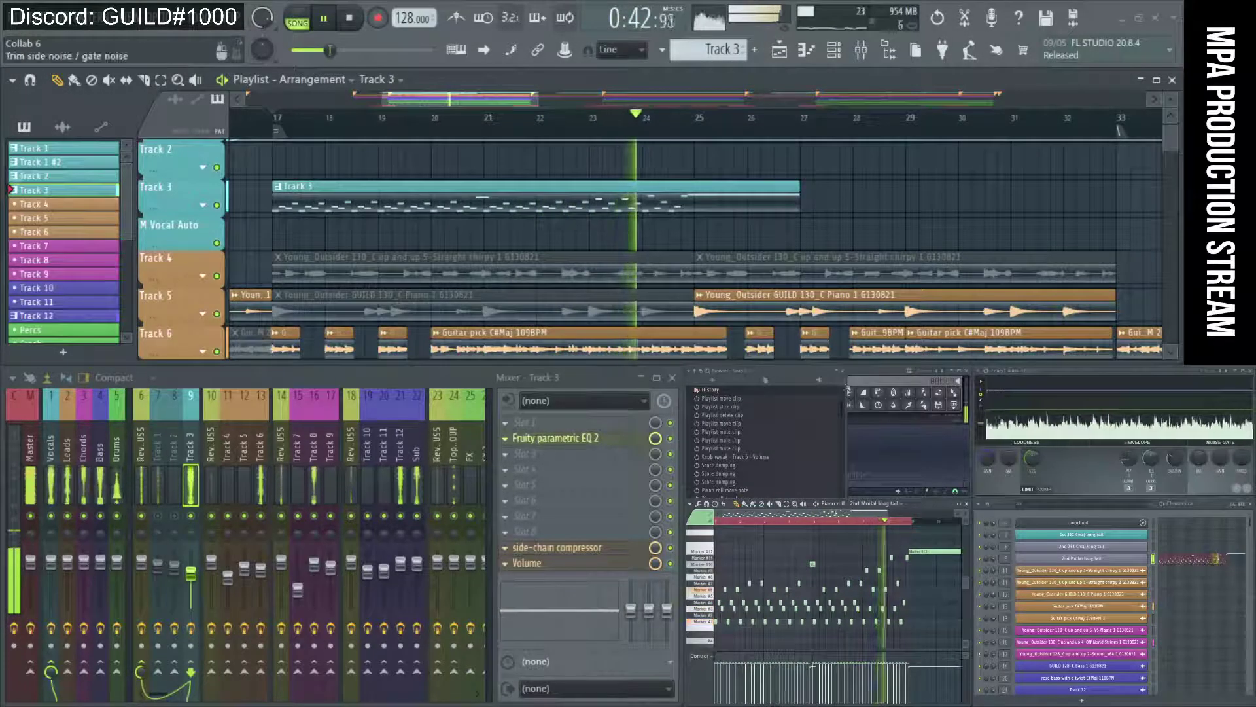
pyautogui.click(848, 391)
pyautogui.scroll(2, 915, 592)
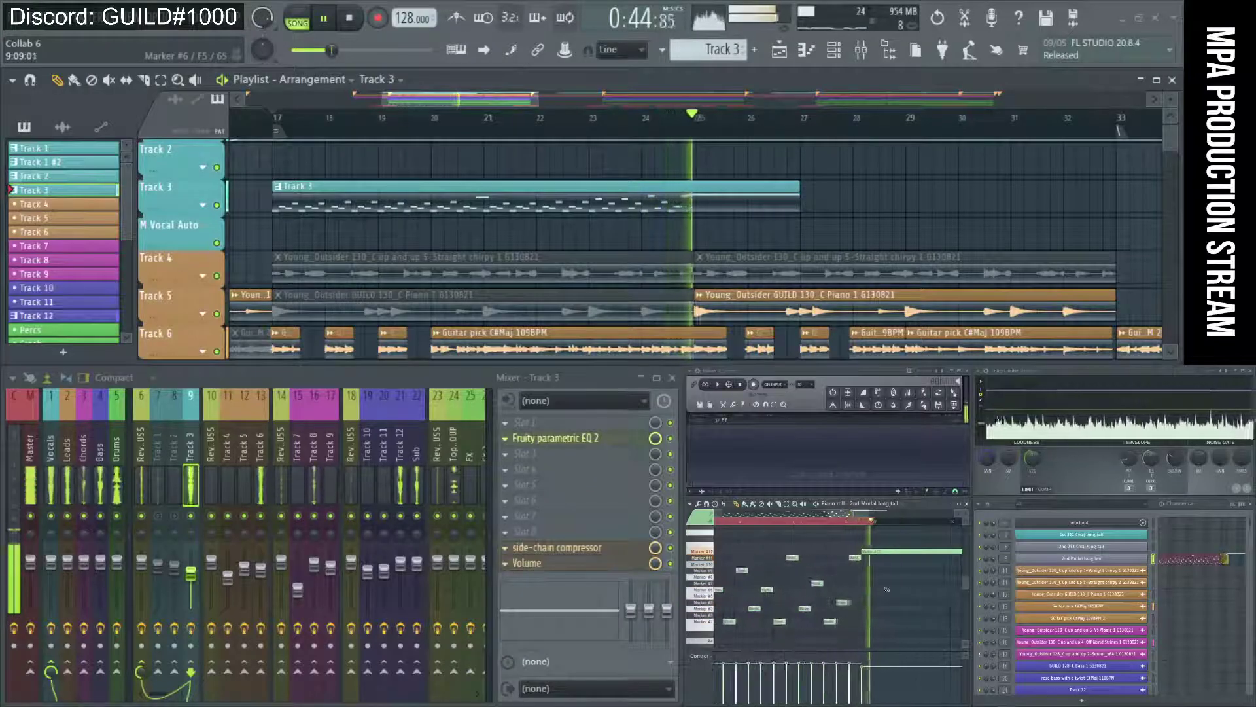
pyautogui.scroll(-3, 844, 583)
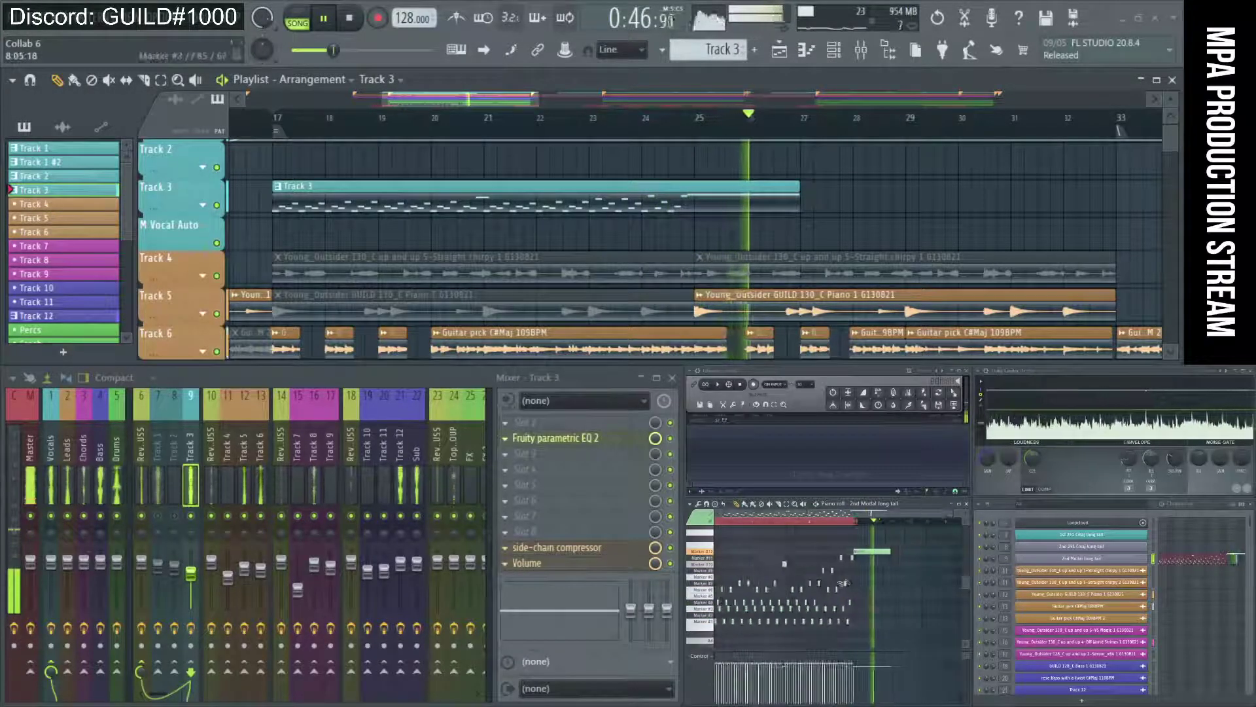
pyautogui.scroll(3, 783, 538)
pyautogui.press('space')
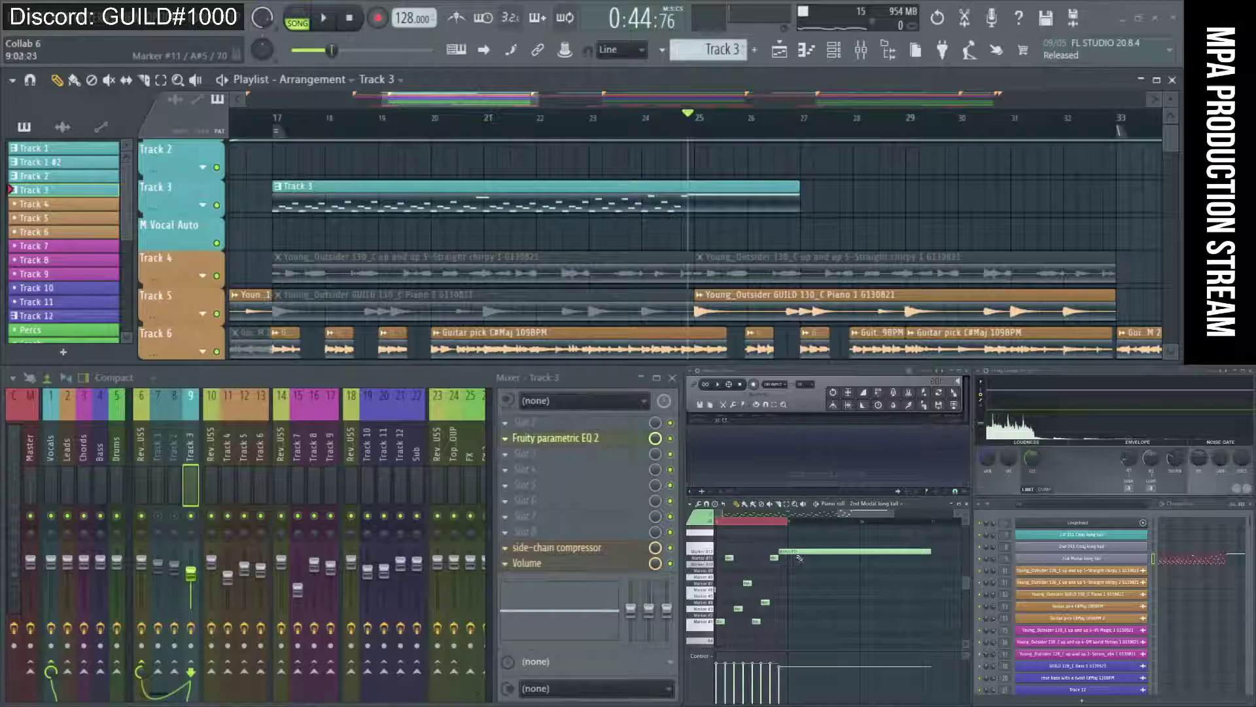
pyautogui.click(713, 553)
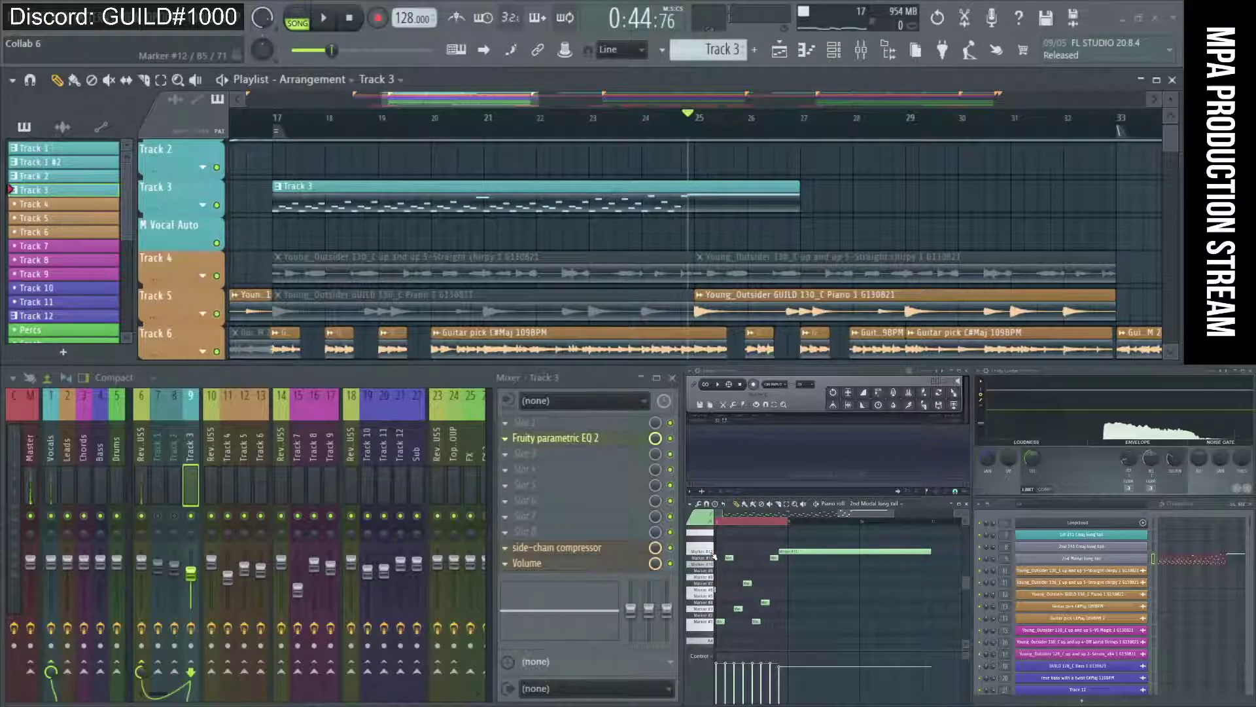
# Open the 2nd Modal long tail Slicex channel and select the Marker #12 region, ending the selection just past the tail
pyautogui.click(1081, 558)
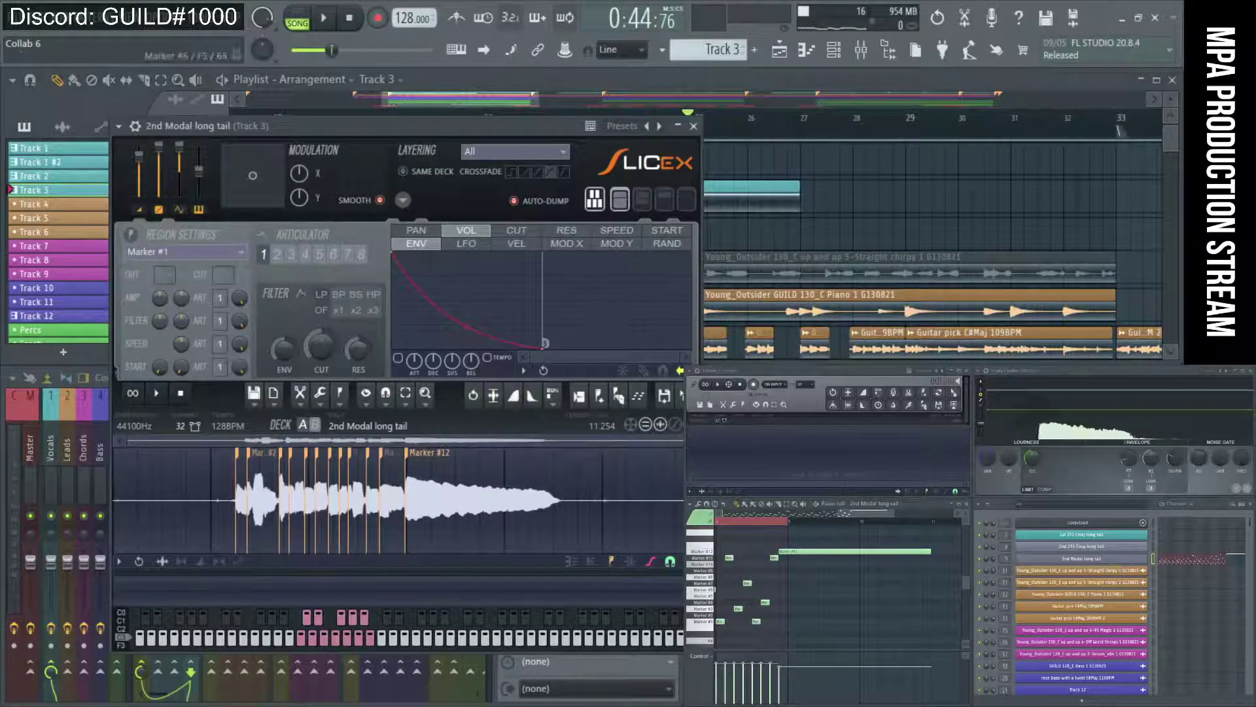
pyautogui.click(409, 493)
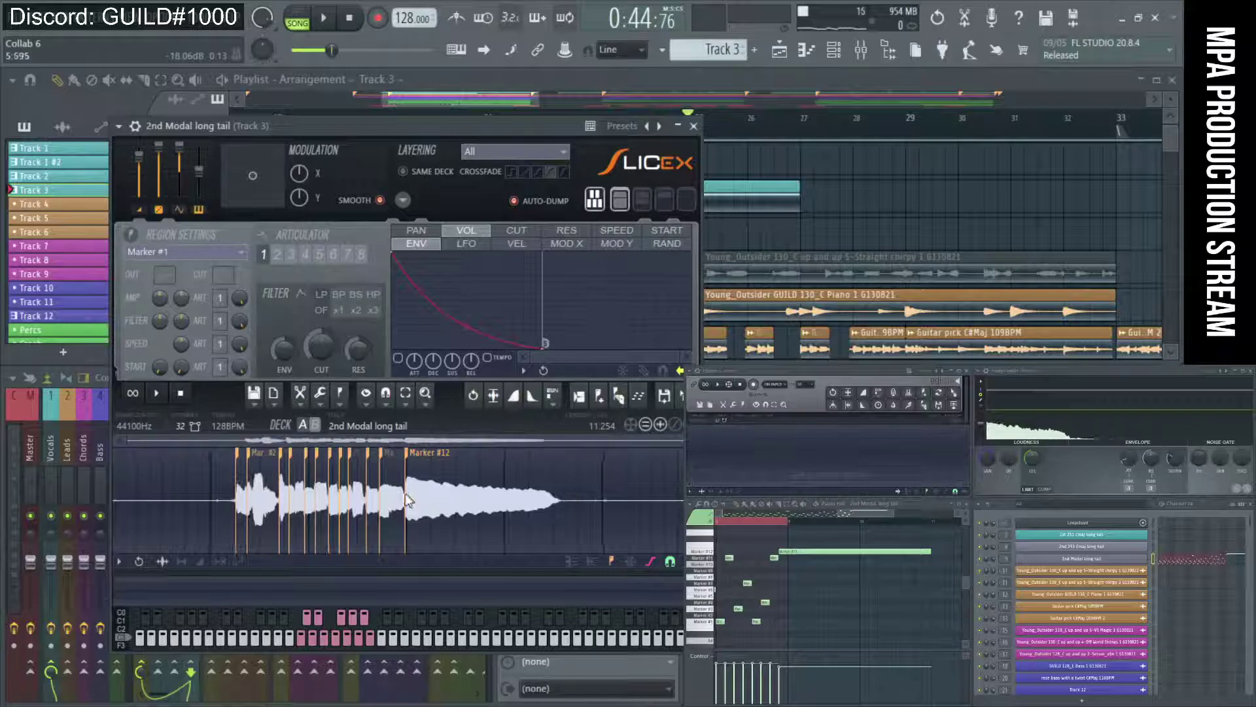
pyautogui.click(411, 468)
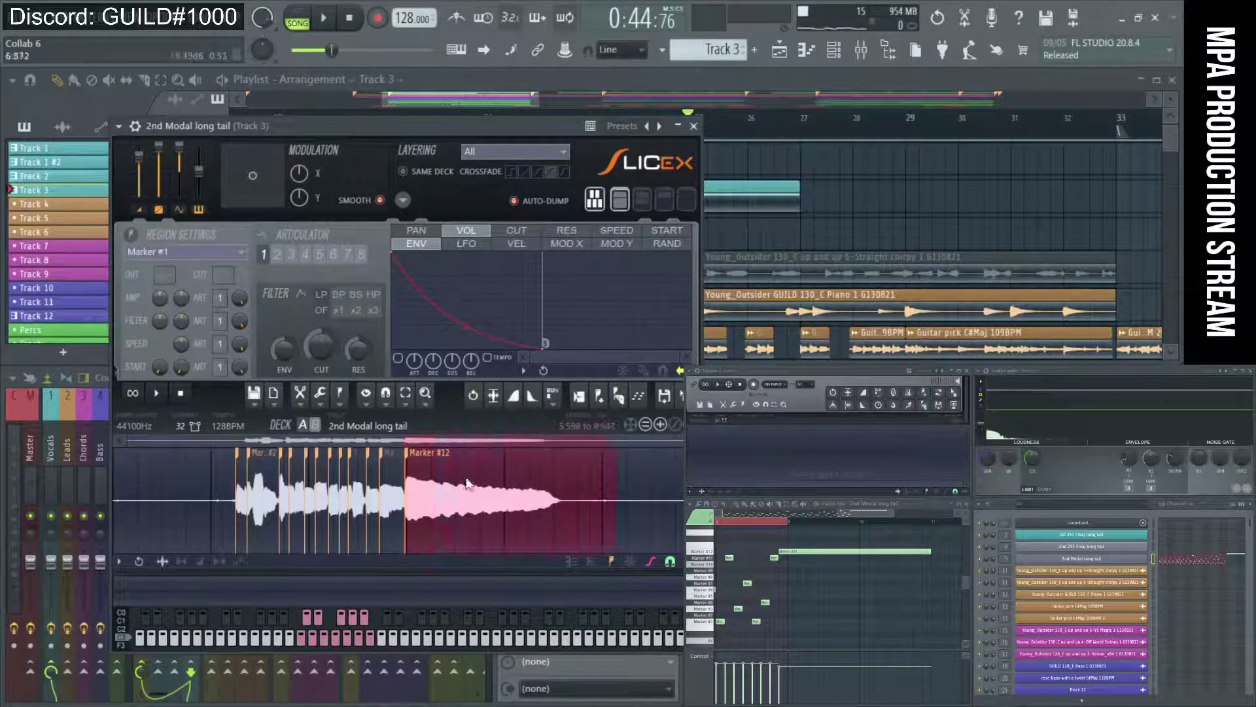
pyautogui.scroll(3, 422, 469)
pyautogui.scroll(3, 432, 467)
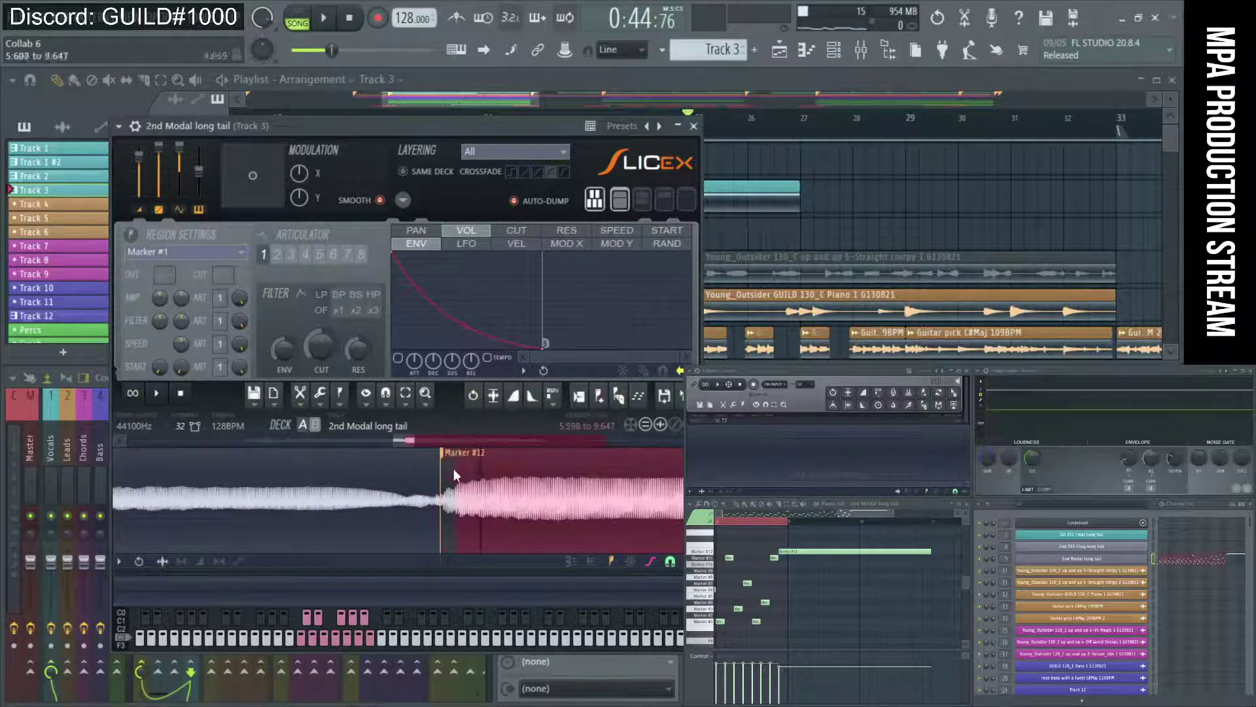
pyautogui.scroll(-6, 442, 469)
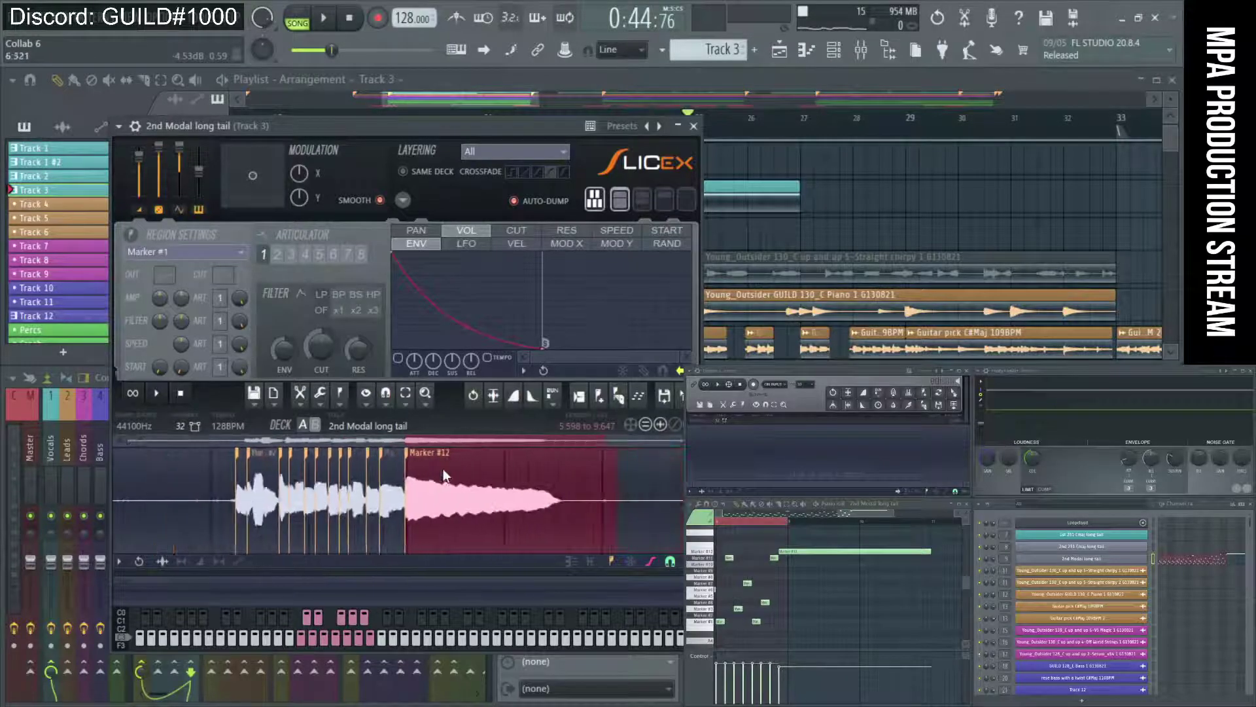
pyautogui.moveTo(596, 500); pyautogui.dragTo(575, 510)
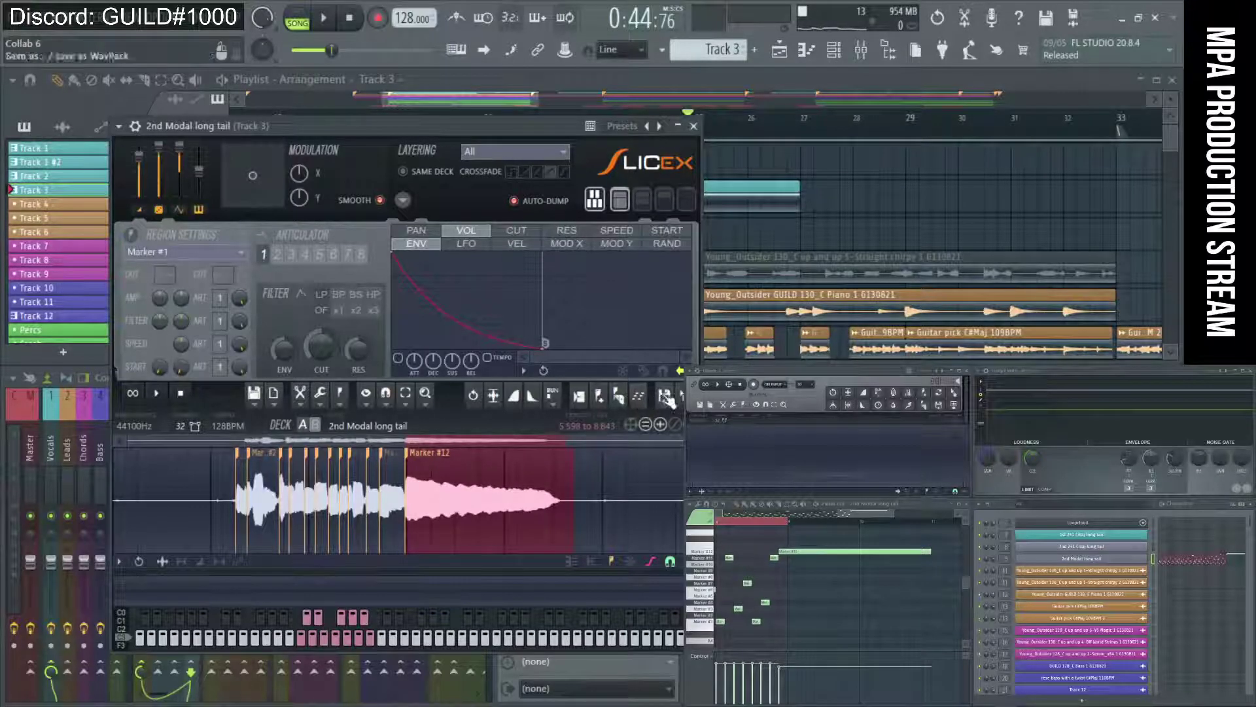
# Copy the selected Marker #12 audio into a new channel below 2nd Modal long tail, and extend the Track 3 clip to bar 33
pyautogui.moveTo(517, 129); pyautogui.dragTo(491, 128)
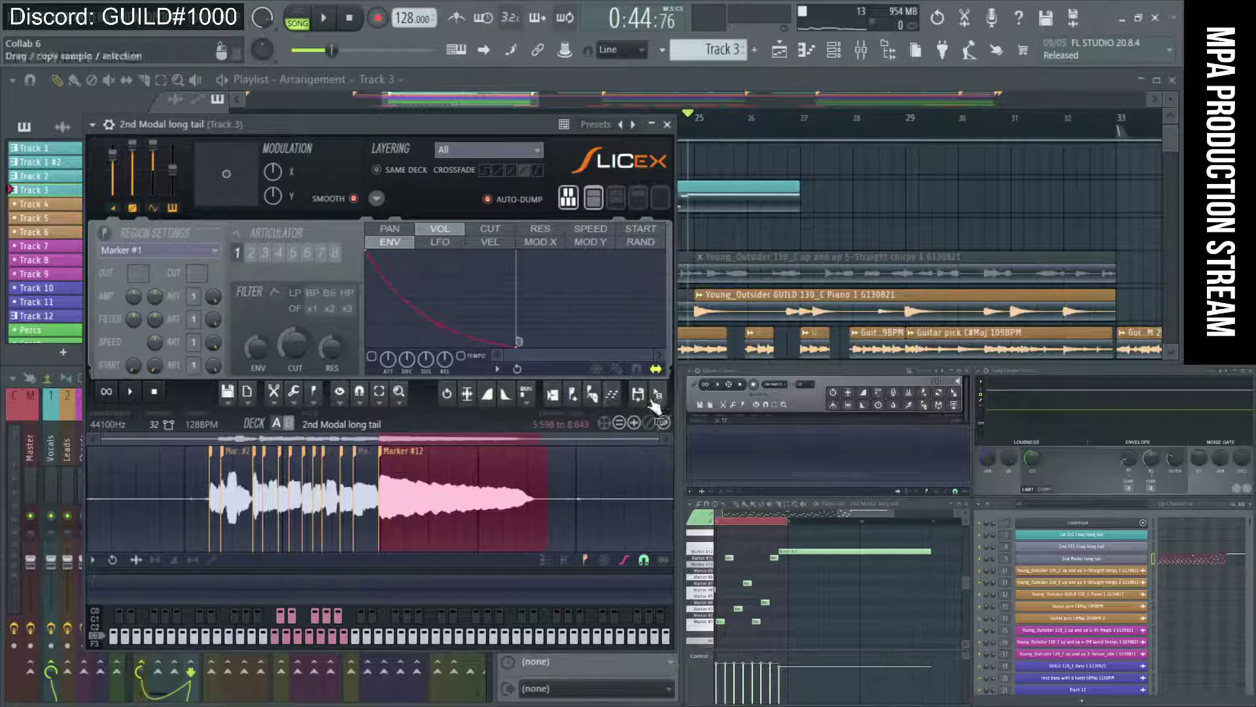
pyautogui.moveTo(659, 394); pyautogui.dragTo(1136, 568)
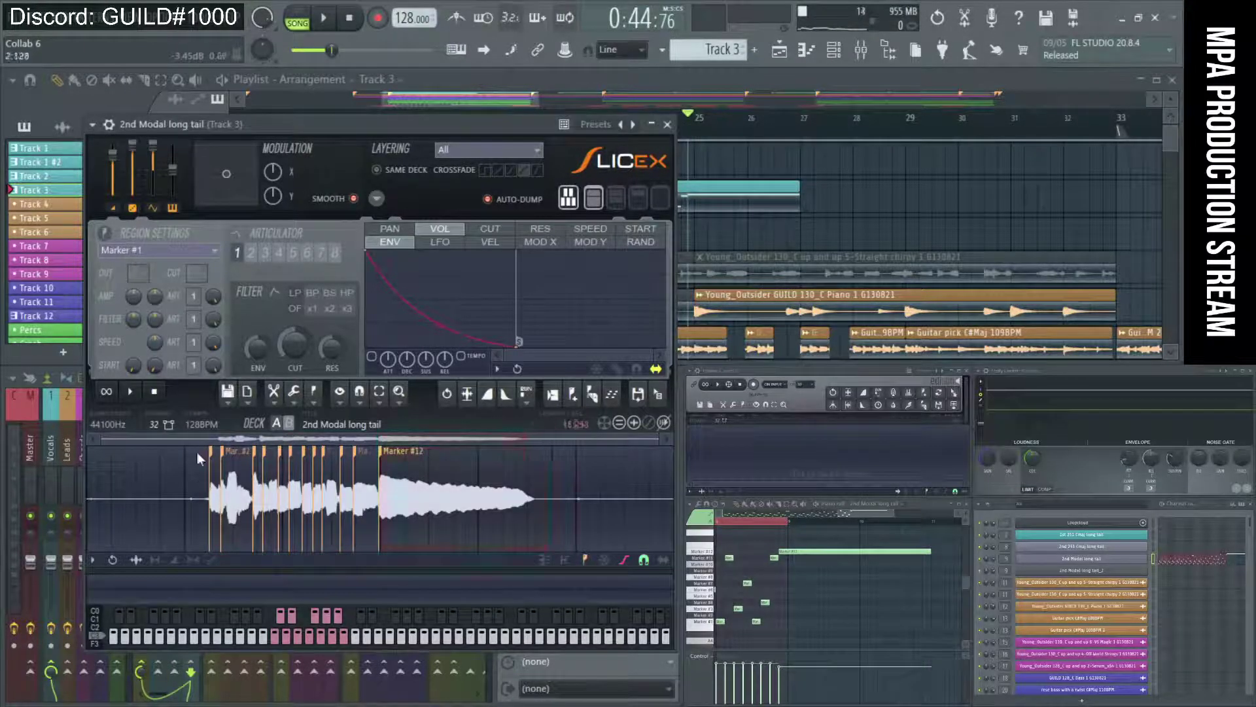
pyautogui.click(667, 125)
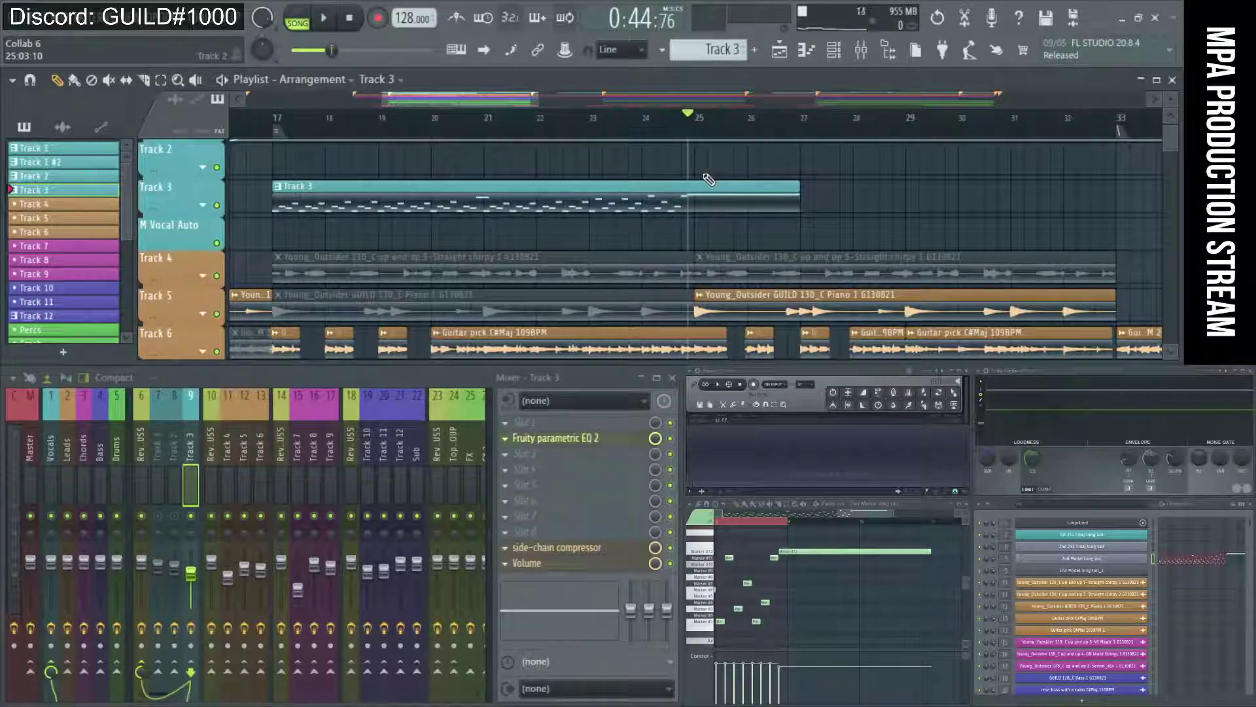
pyautogui.moveTo(809, 189); pyautogui.dragTo(1041, 202)
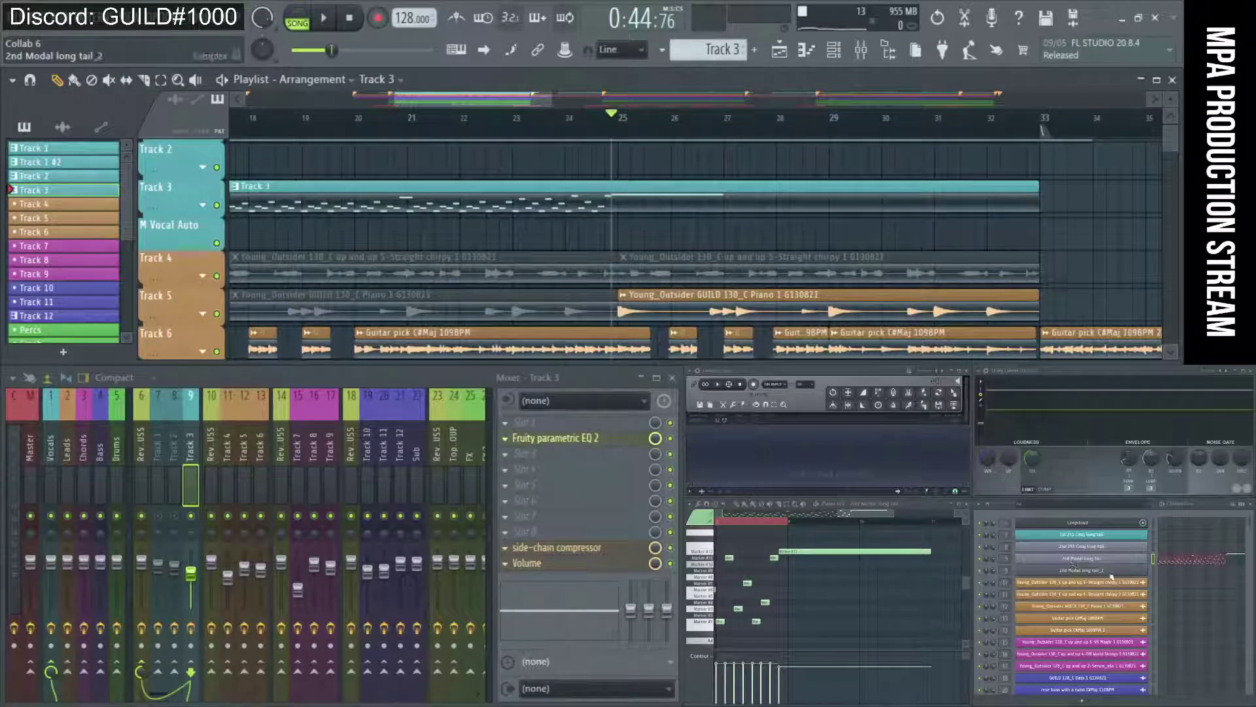
# Open the 2nd Modal long tail_2 sampler, look through its miscellaneous and sample settings, and audition the sample
pyautogui.click(1139, 574)
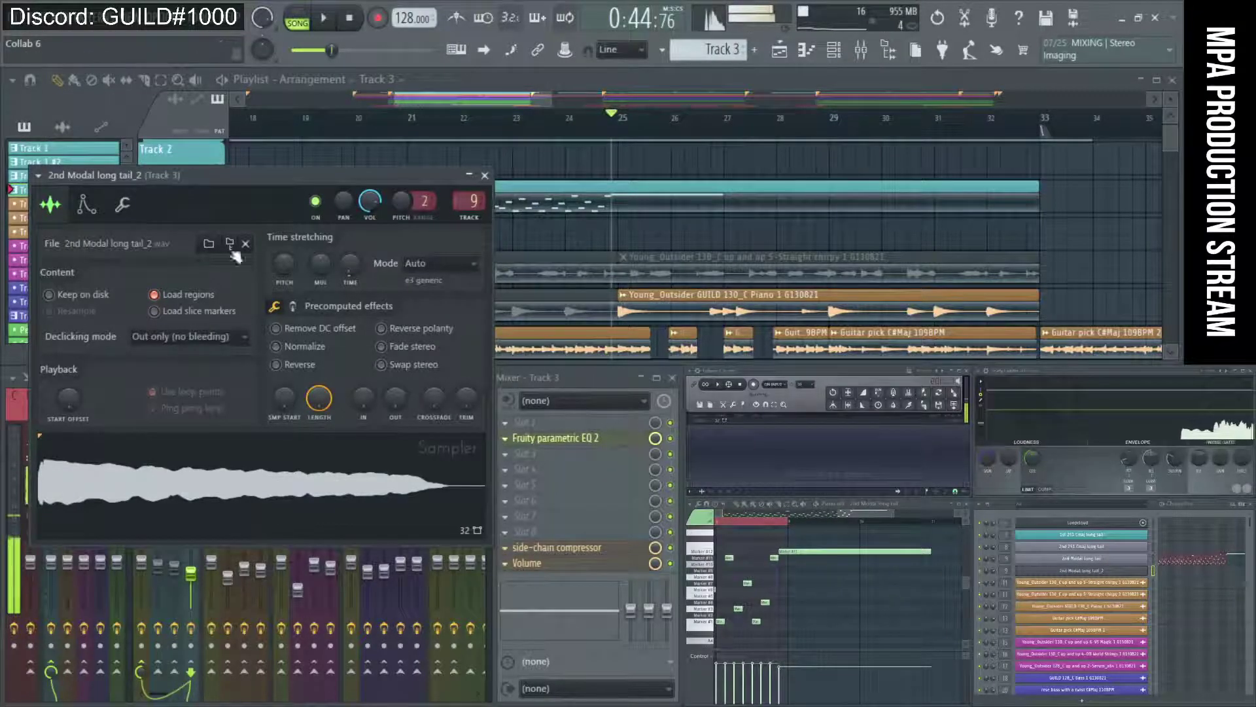
pyautogui.click(122, 205)
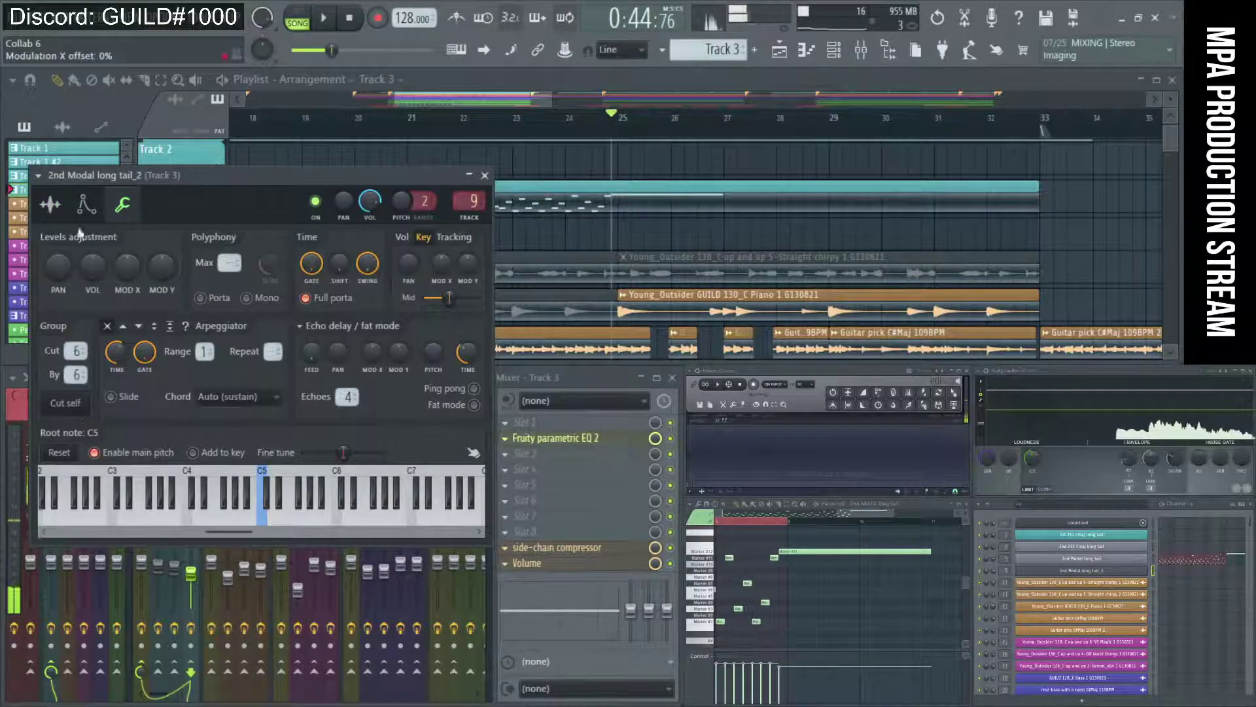
pyautogui.click(50, 205)
pyautogui.click(190, 517)
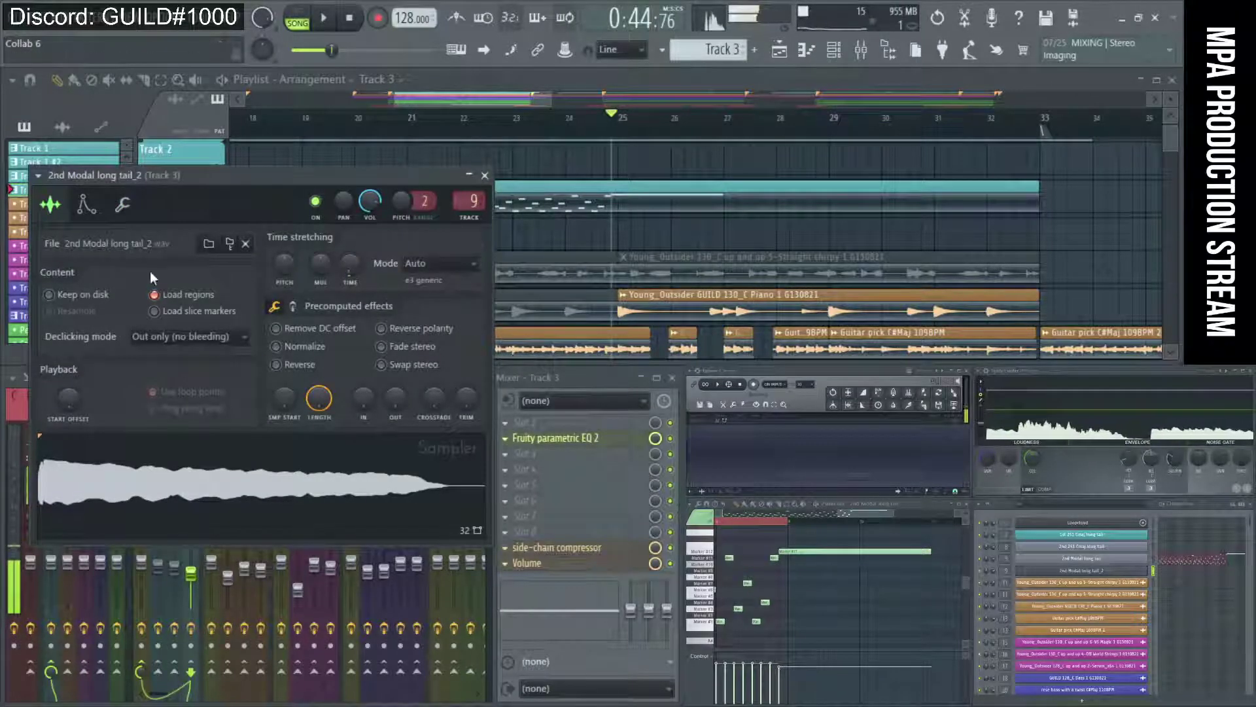
pyautogui.moveTo(221, 177); pyautogui.dragTo(344, 269)
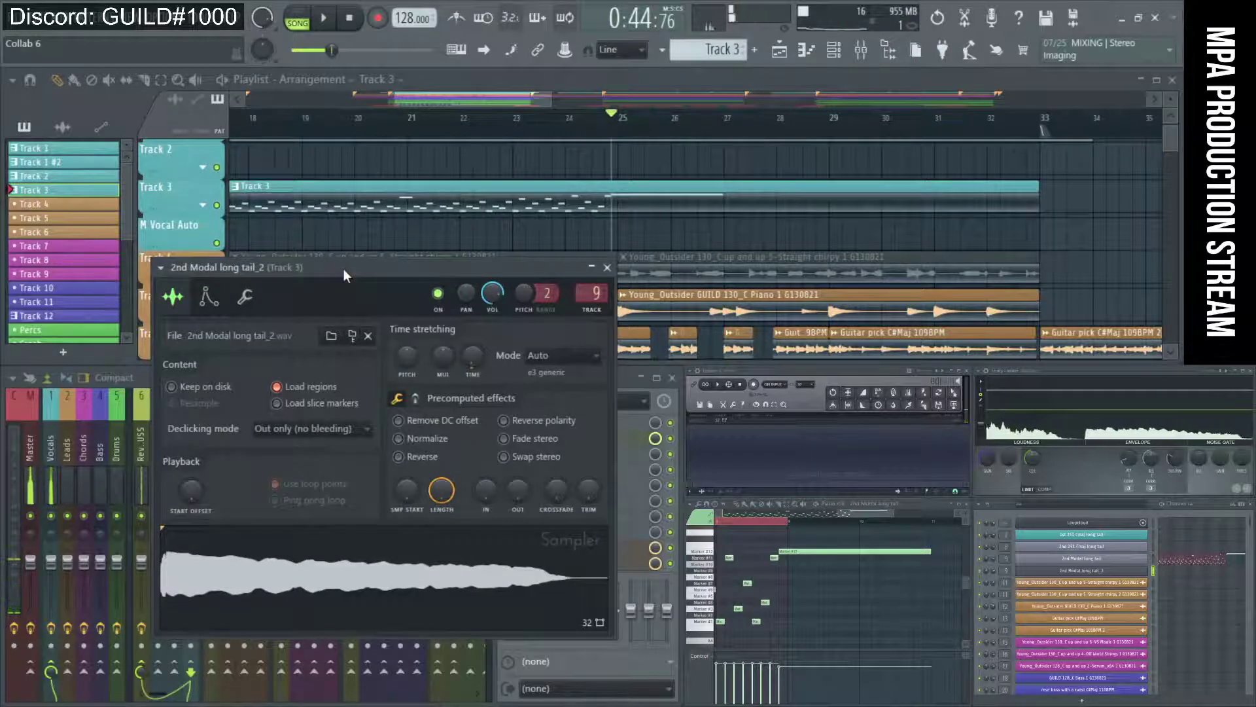
# Open the FL Keys preview instrument and play notes on it to find the sample's pitch
pyautogui.scroll(-4, 1121, 615)
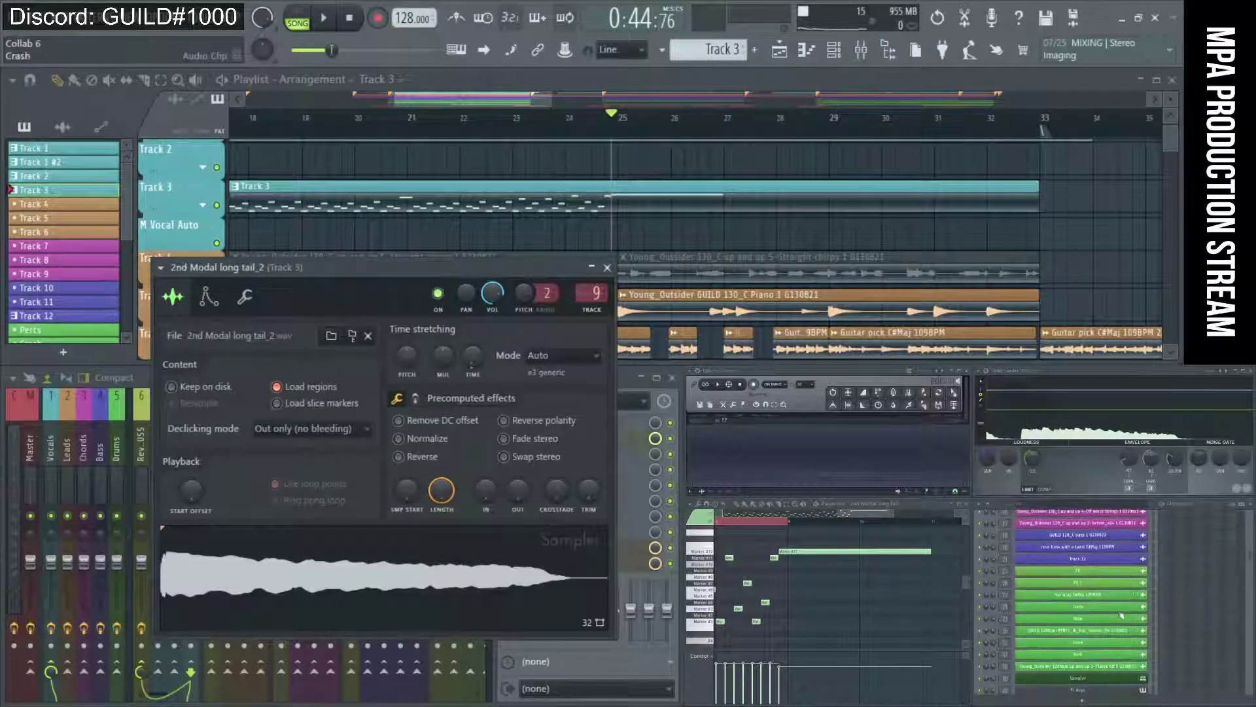
pyautogui.scroll(-3, 1121, 615)
pyautogui.click(1121, 620)
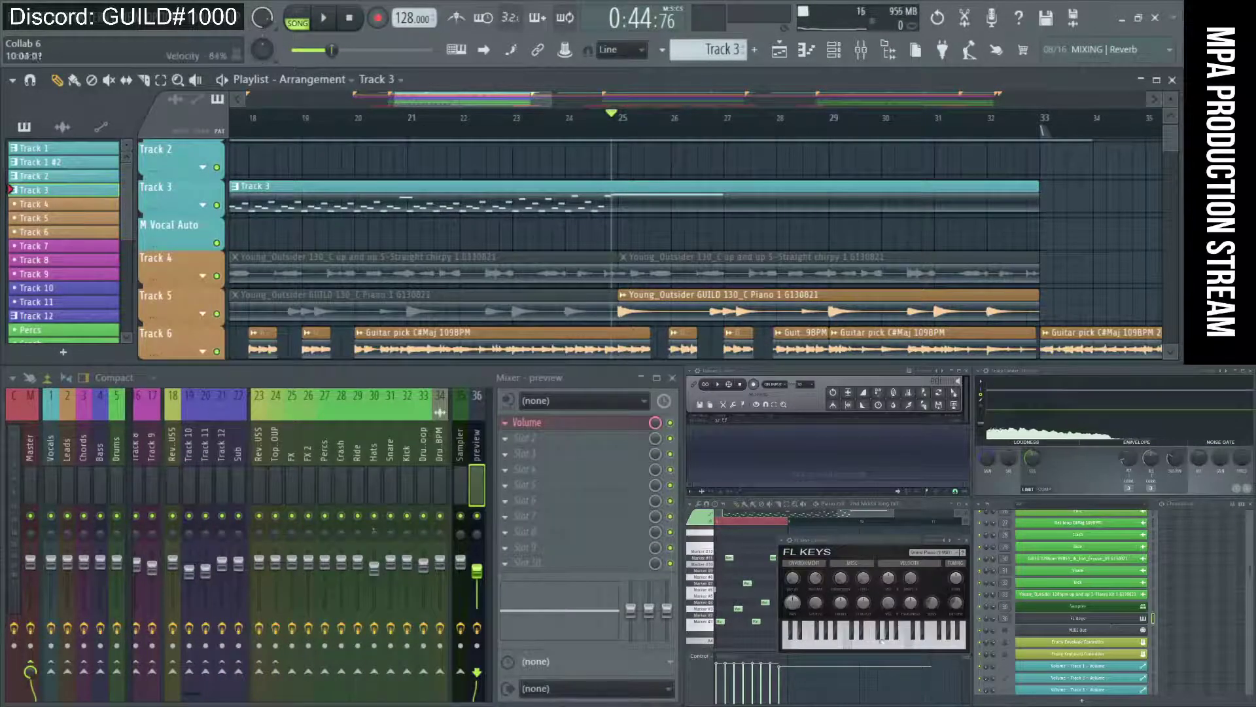
pyautogui.moveTo(889, 636); pyautogui.dragTo(932, 645)
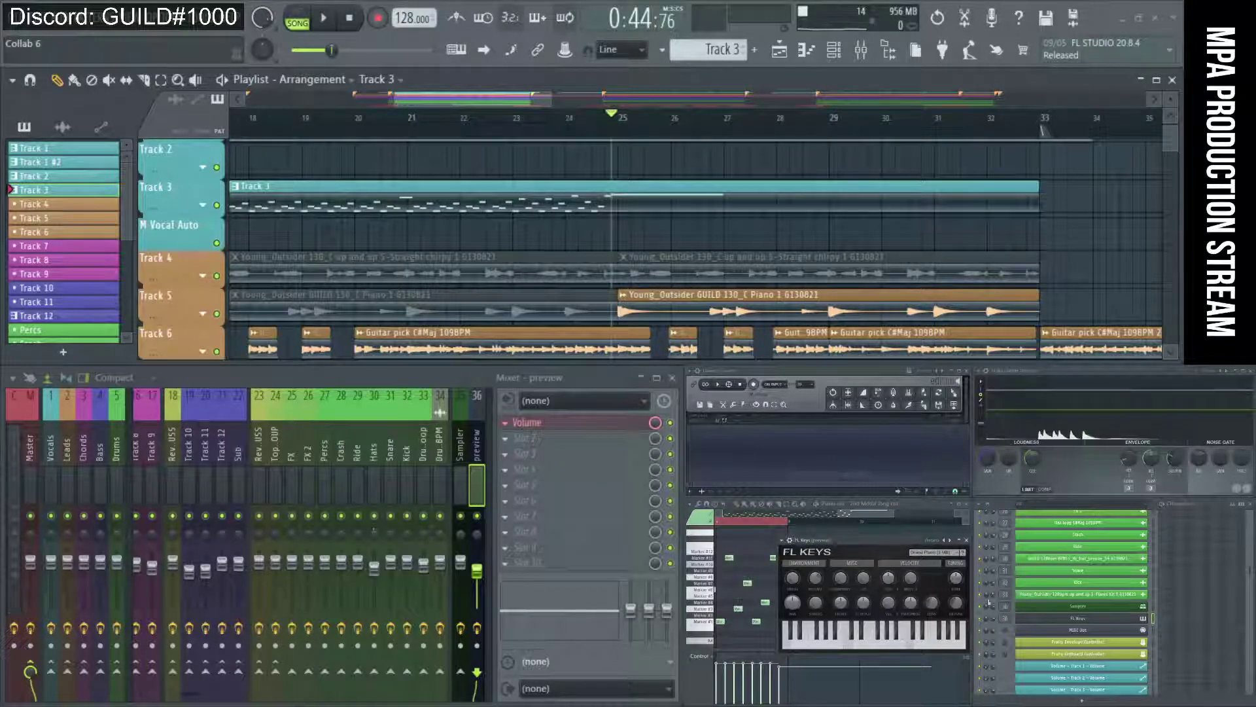
# Set the root note of the 2nd Modal long tail_2 sampler to E5
pyautogui.scroll(6, 1099, 583)
pyautogui.click(1105, 570)
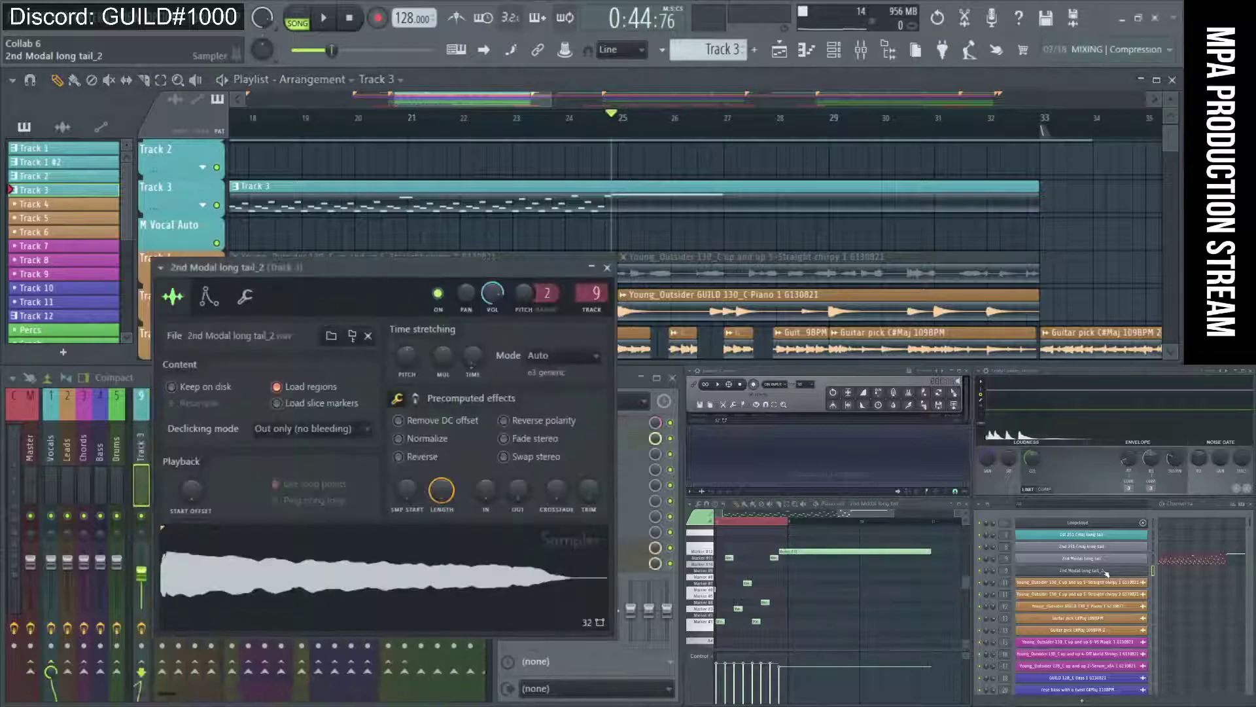
pyautogui.click(208, 296)
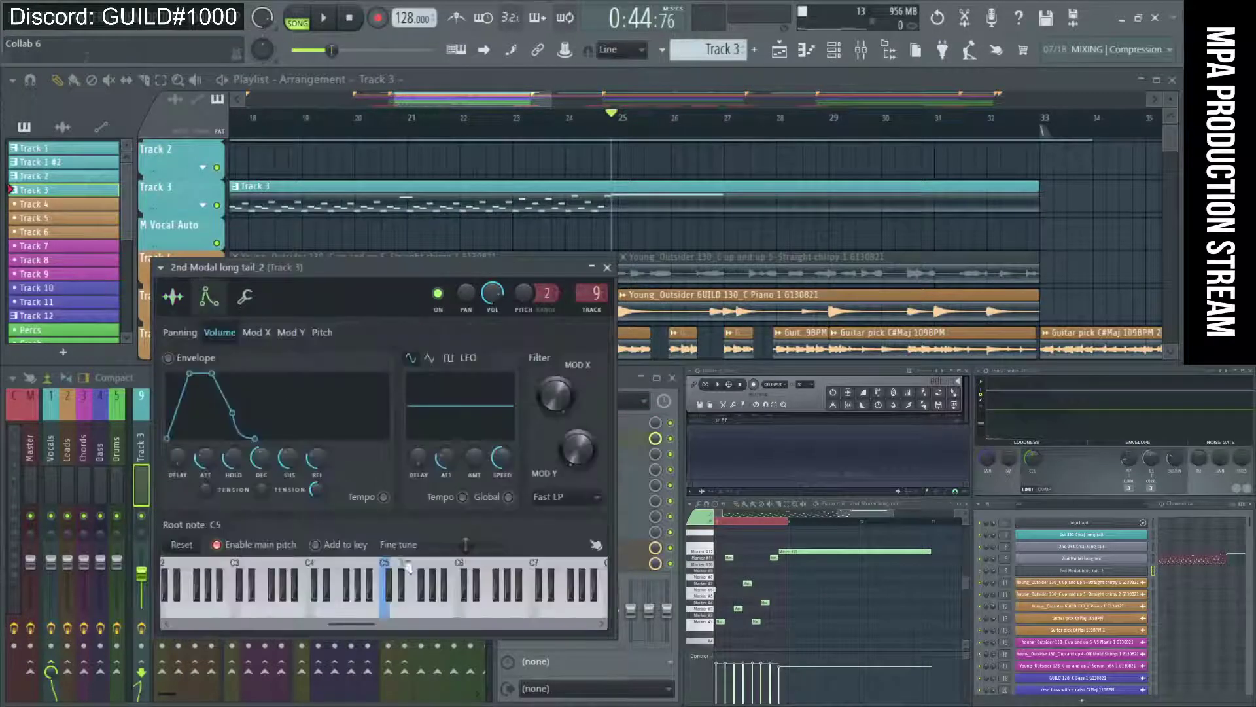
pyautogui.rightClick(409, 605)
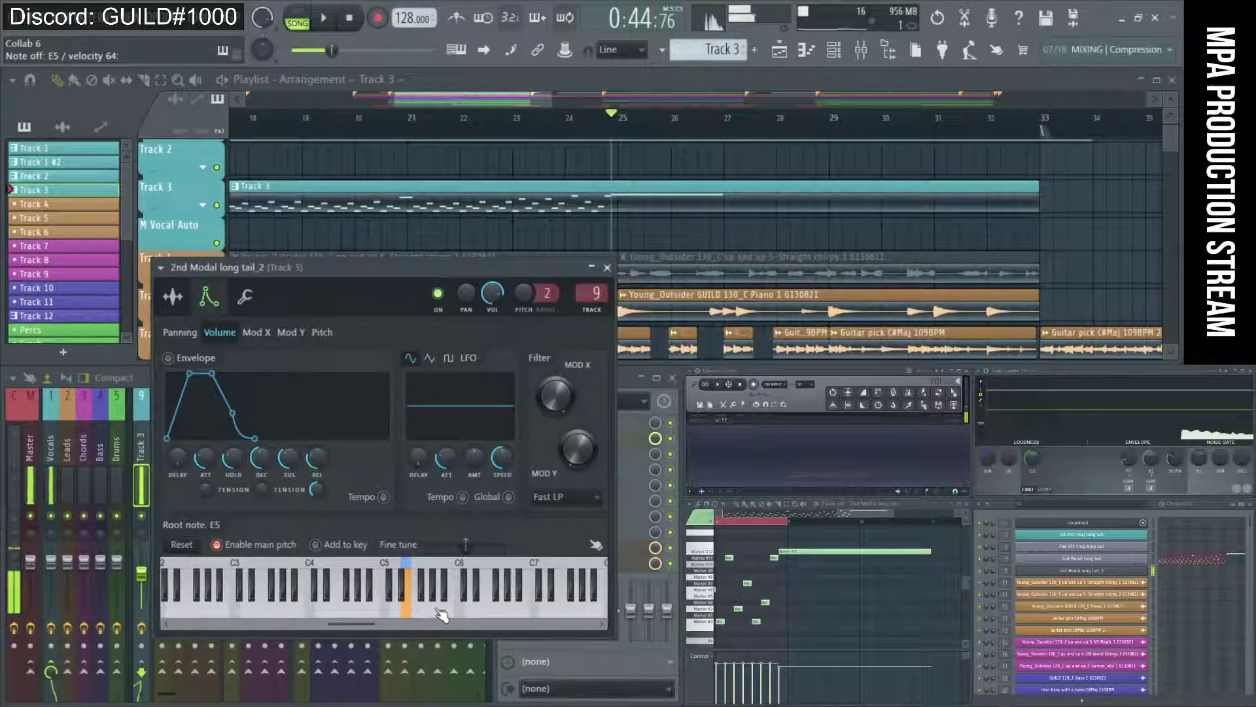
# Audition the retuned sample on the white keys descending from A5 to E5, and stop playback
pyautogui.click(437, 612)
pyautogui.click(427, 605)
pyautogui.click(416, 605)
pyautogui.click(406, 605)
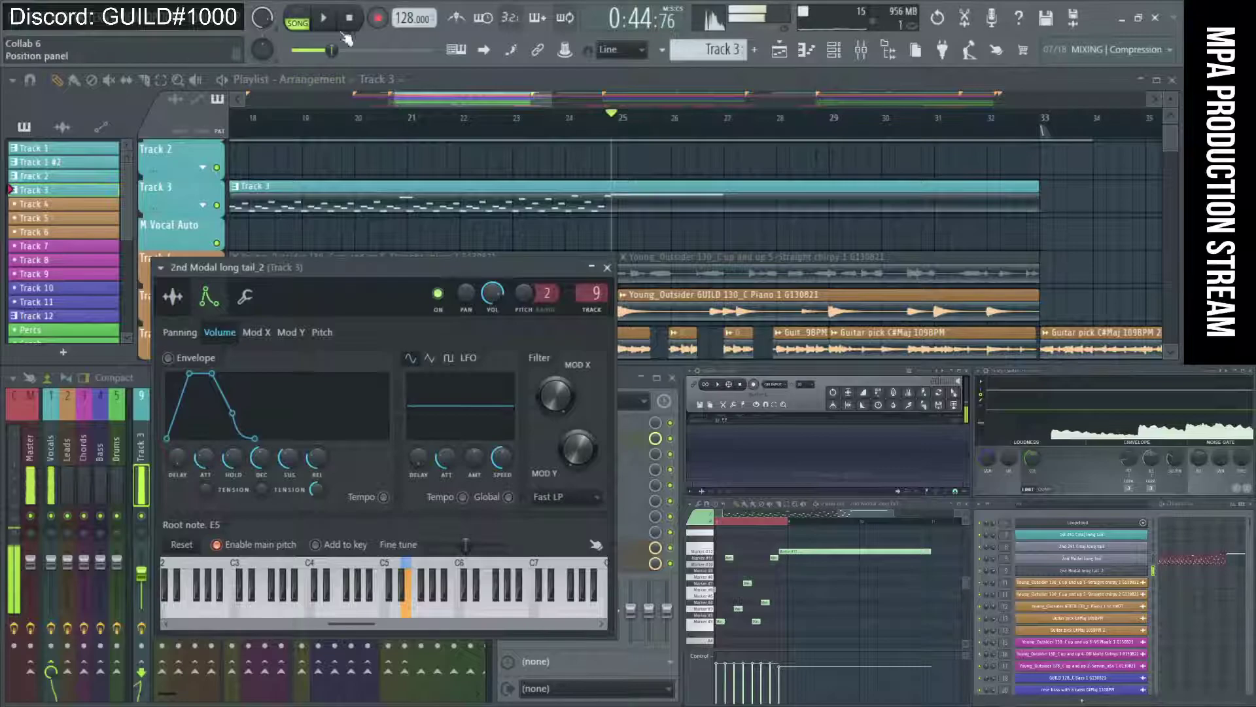
pyautogui.press('space')
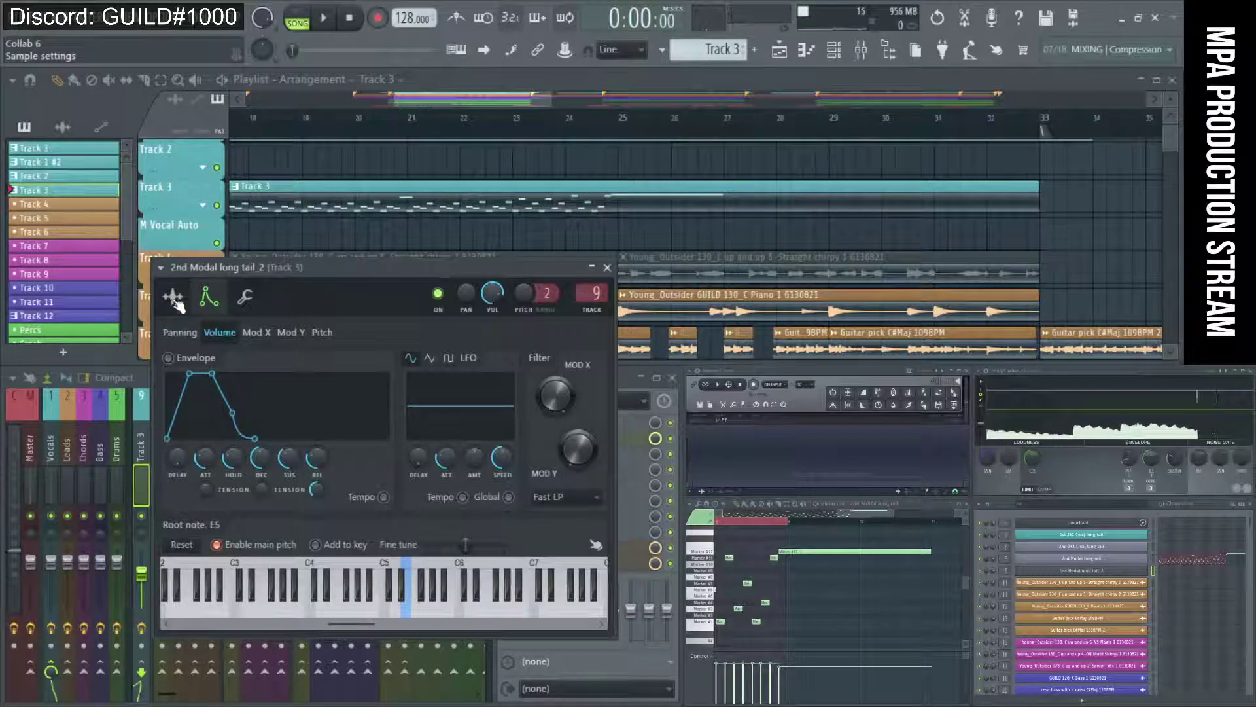
# Check the sample's time-stretching options, keeping the mode on Auto, and turn off Load regions
pyautogui.click(174, 298)
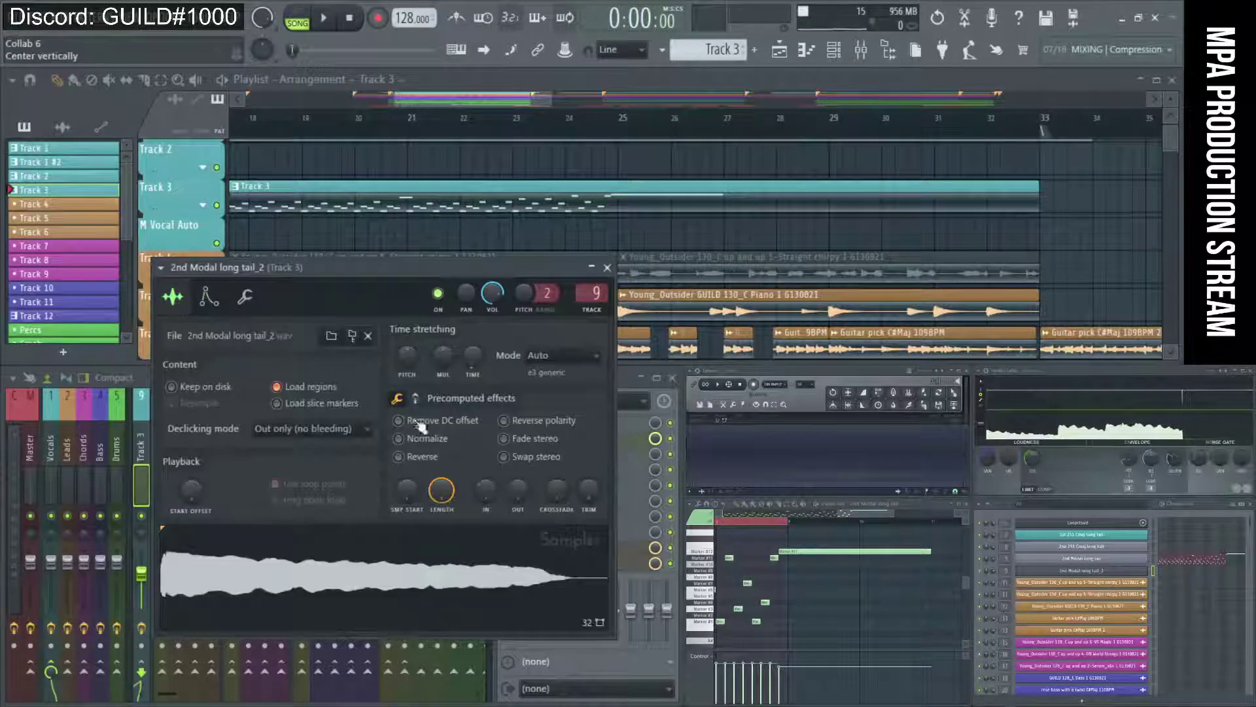
pyautogui.click(551, 358)
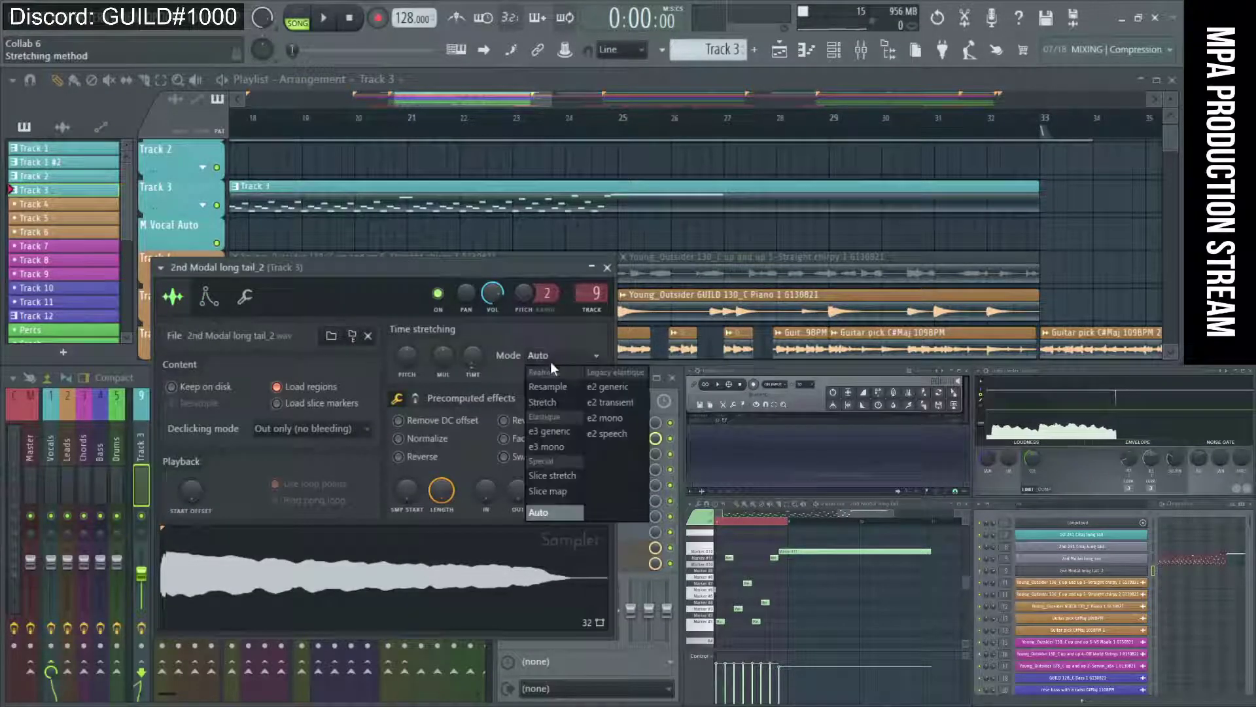
pyautogui.click(489, 341)
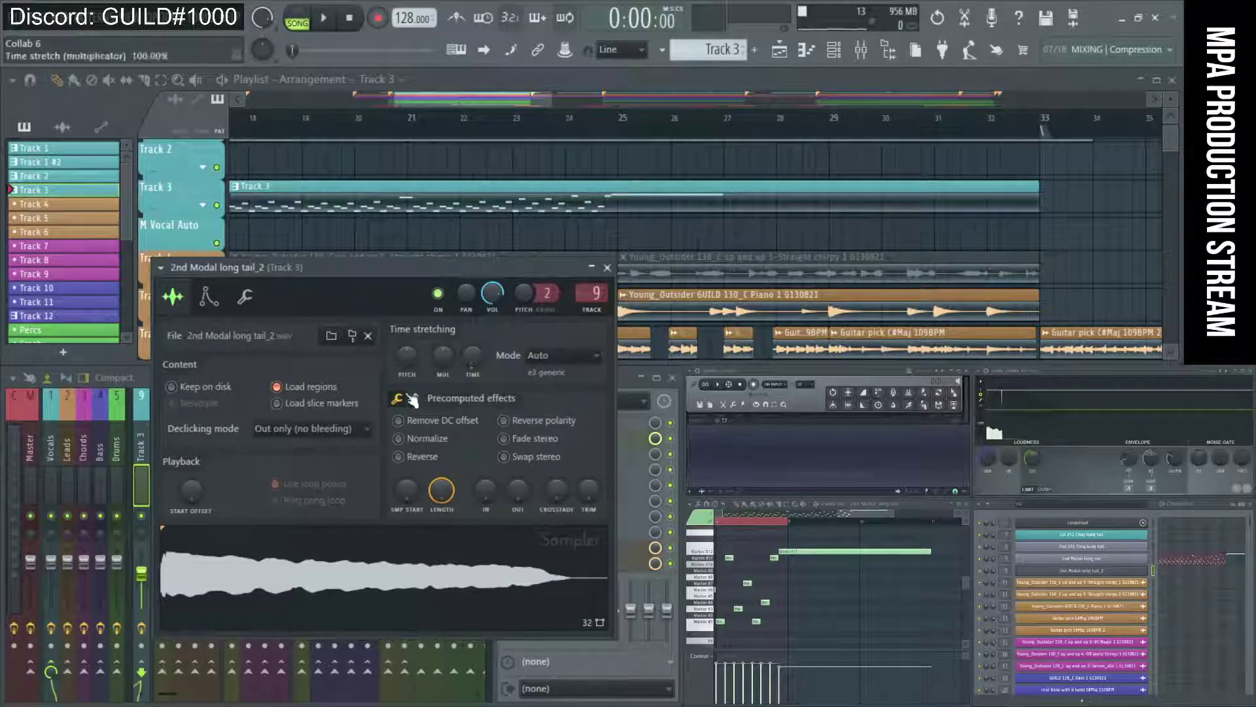
pyautogui.click(299, 386)
pyautogui.rightClick(472, 358)
pyautogui.click(485, 372)
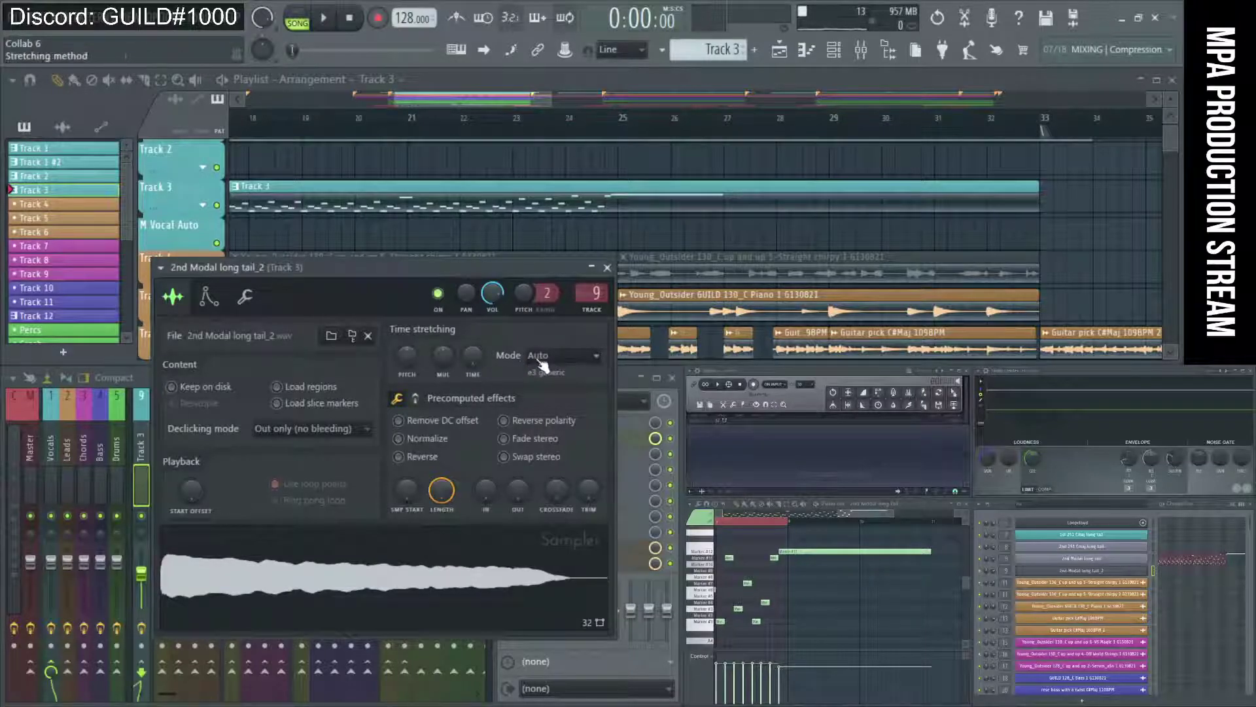
# Audition the sample from its waveform and again on the white keys descending from A5 to the E5 root note
pyautogui.click(393, 592)
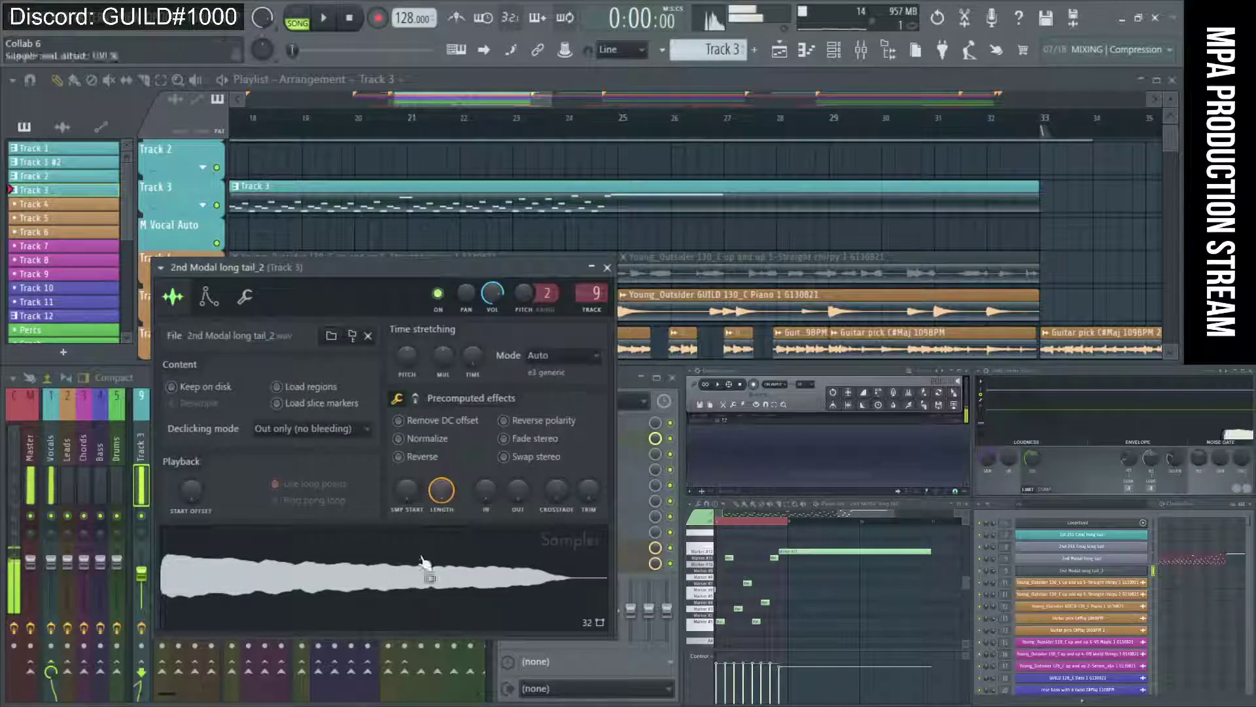
pyautogui.click(209, 296)
pyautogui.click(416, 605)
pyautogui.click(439, 614)
pyautogui.click(432, 614)
pyautogui.click(422, 614)
pyautogui.click(409, 615)
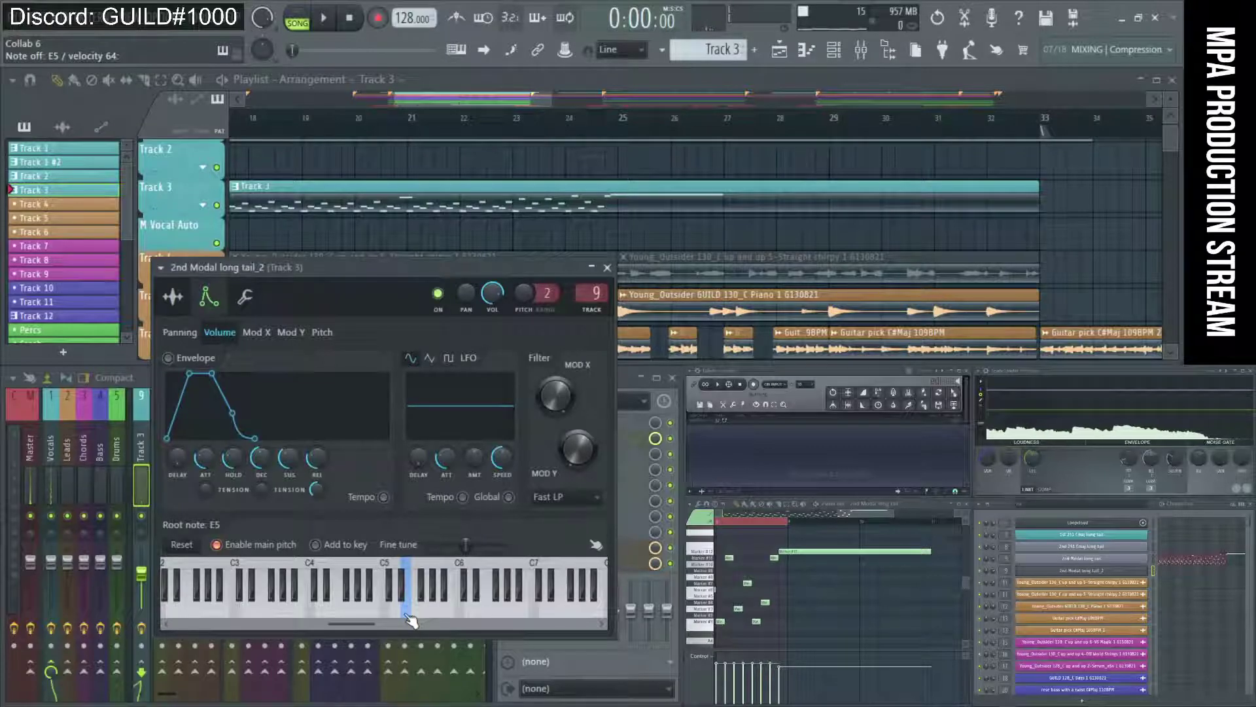
pyautogui.click(406, 616)
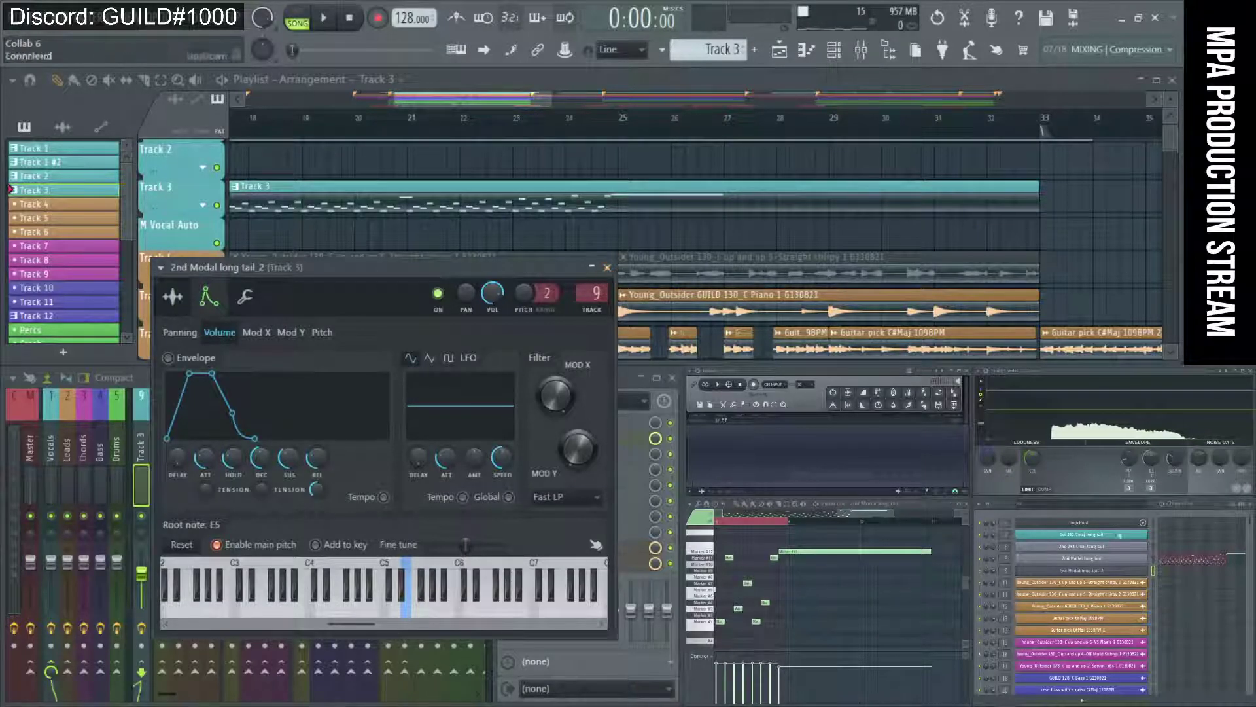
# Place an E5 note of the 2nd Modal long tail_2 sampler at bar 10 of the Track 3 piano roll
pyautogui.scroll(-3, 891, 589)
pyautogui.scroll(-2, 853, 587)
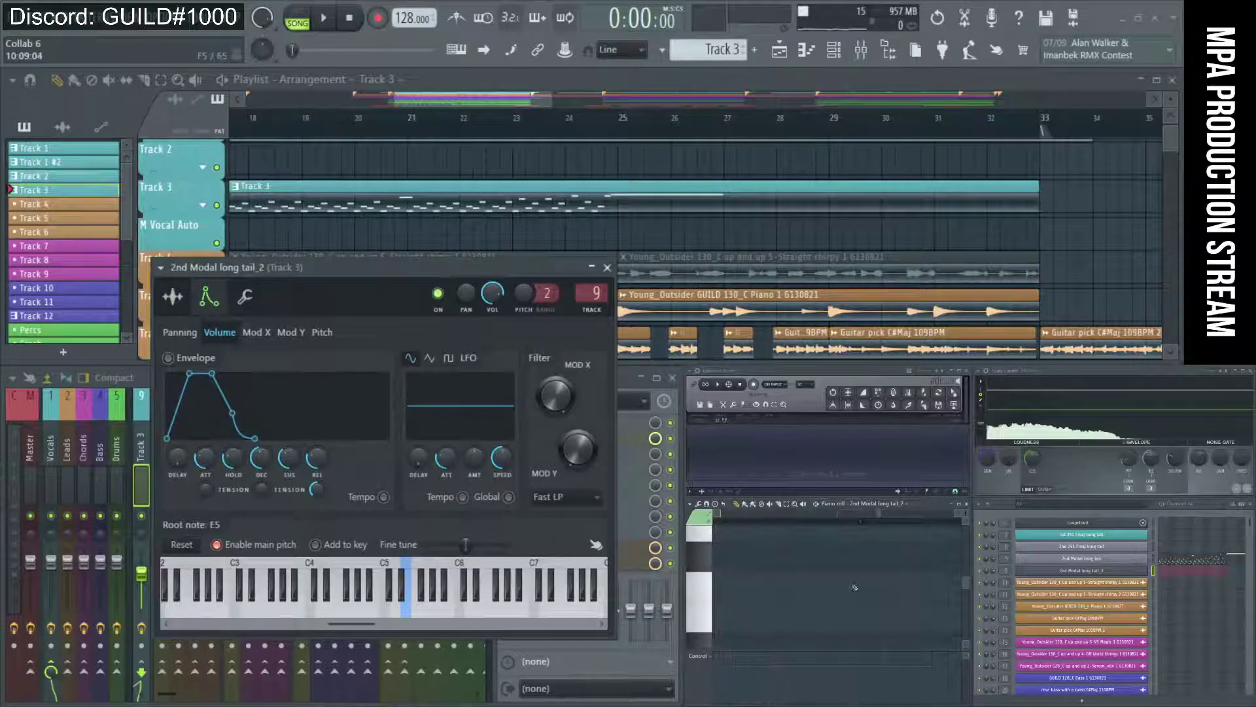
pyautogui.scroll(3, 854, 586)
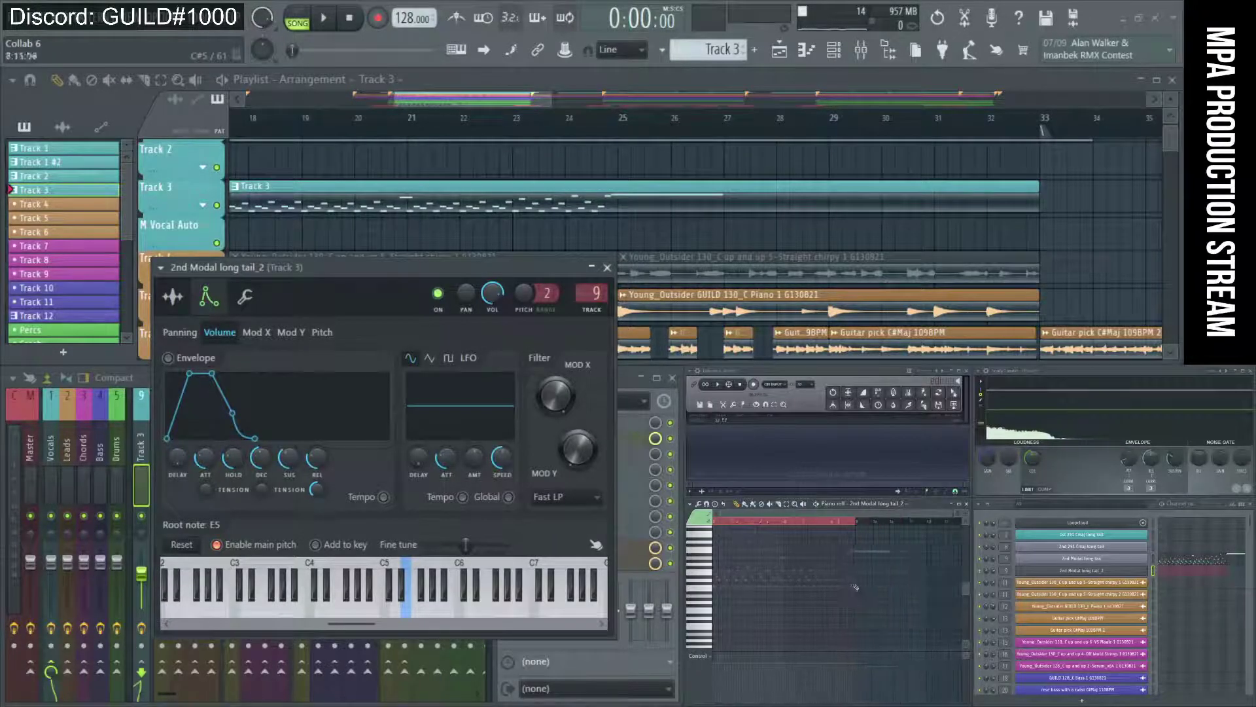
pyautogui.scroll(-2, 880, 589)
pyautogui.moveTo(726, 584); pyautogui.dragTo(738, 551)
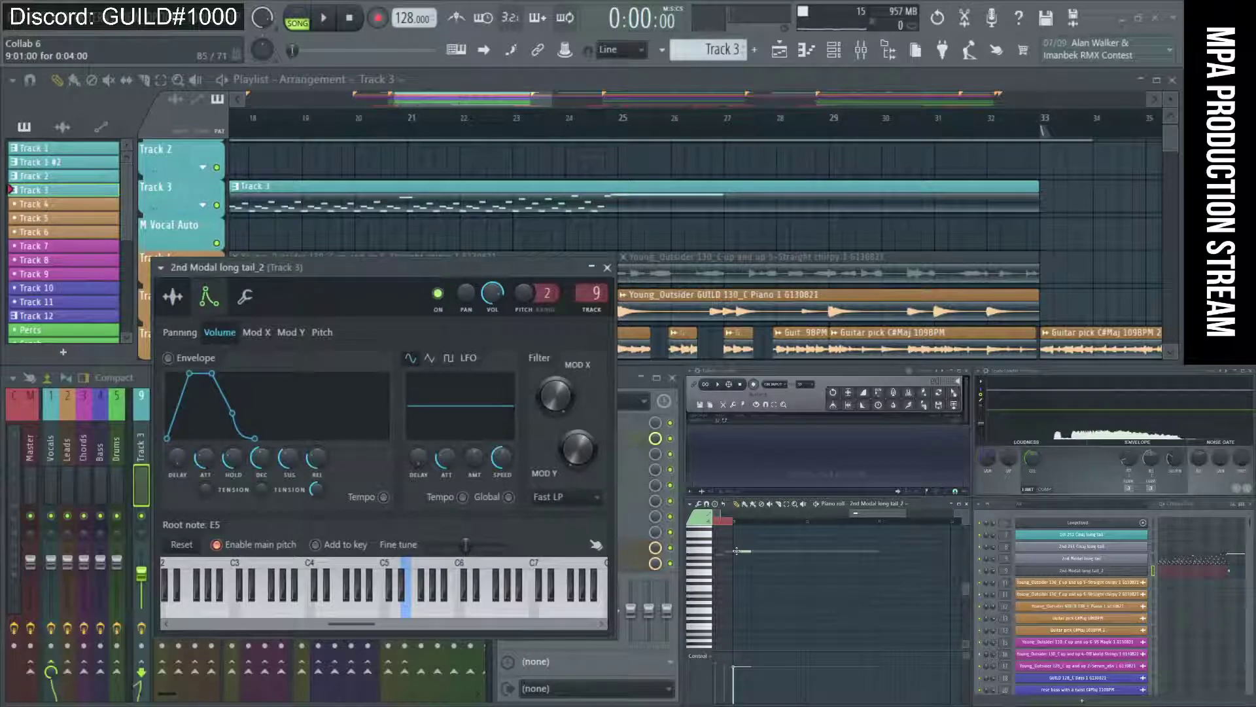
pyautogui.moveTo(736, 551); pyautogui.dragTo(736, 573)
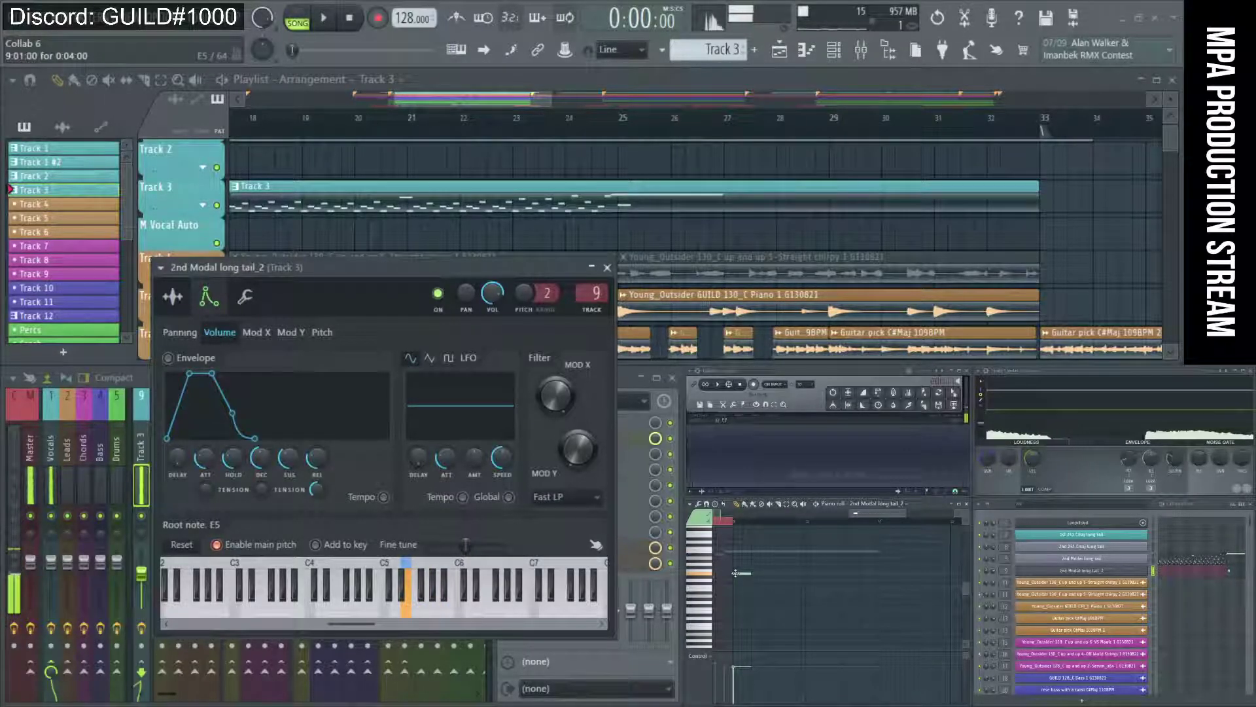
pyautogui.moveTo(735, 573); pyautogui.dragTo(808, 573)
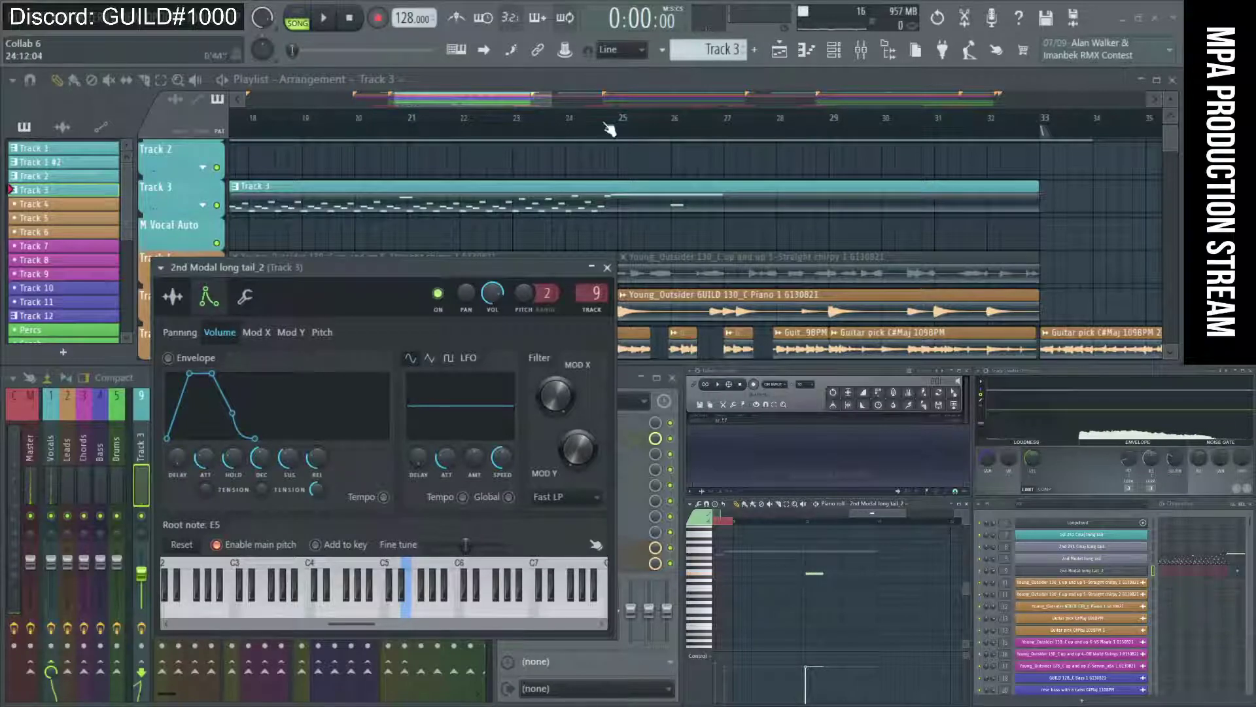
# Play the song from bar 17 to hear the E5 note in context, checking the Chords mixer track, and stop playback
pyautogui.scroll(-2, 605, 134)
pyautogui.click(382, 126)
pyautogui.press('space')
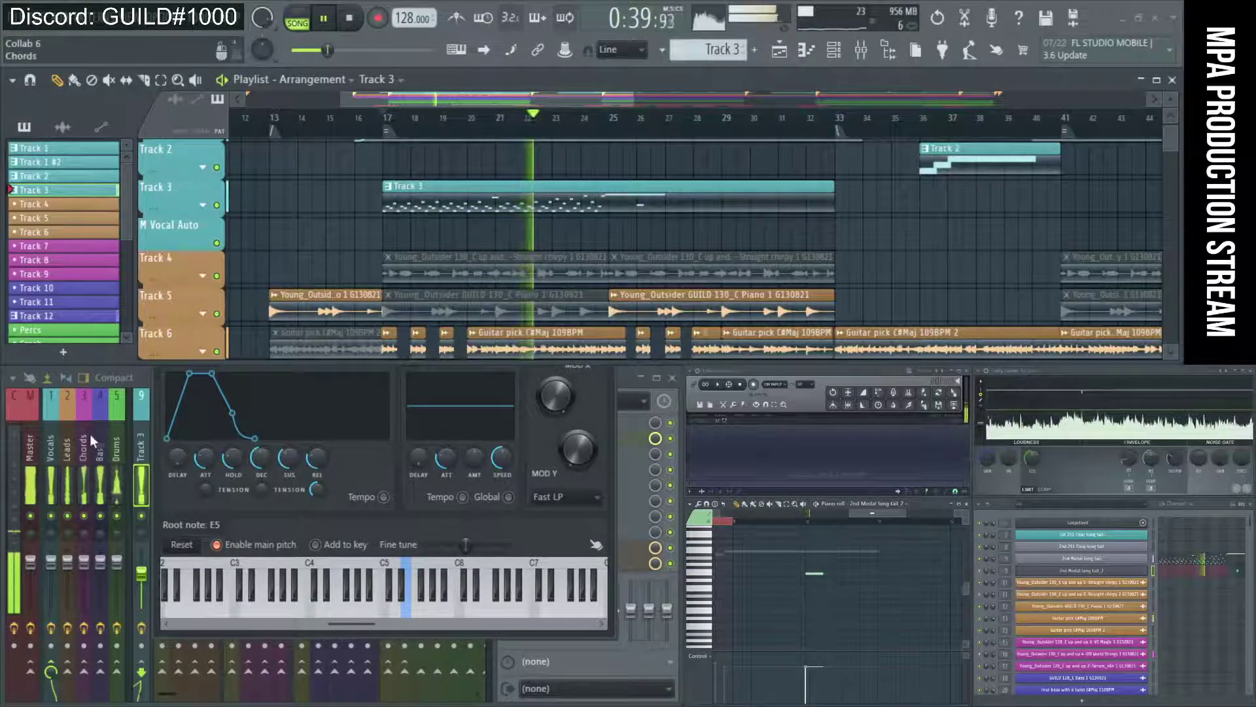
pyautogui.click(108, 481)
pyautogui.scroll(-3, 135, 452)
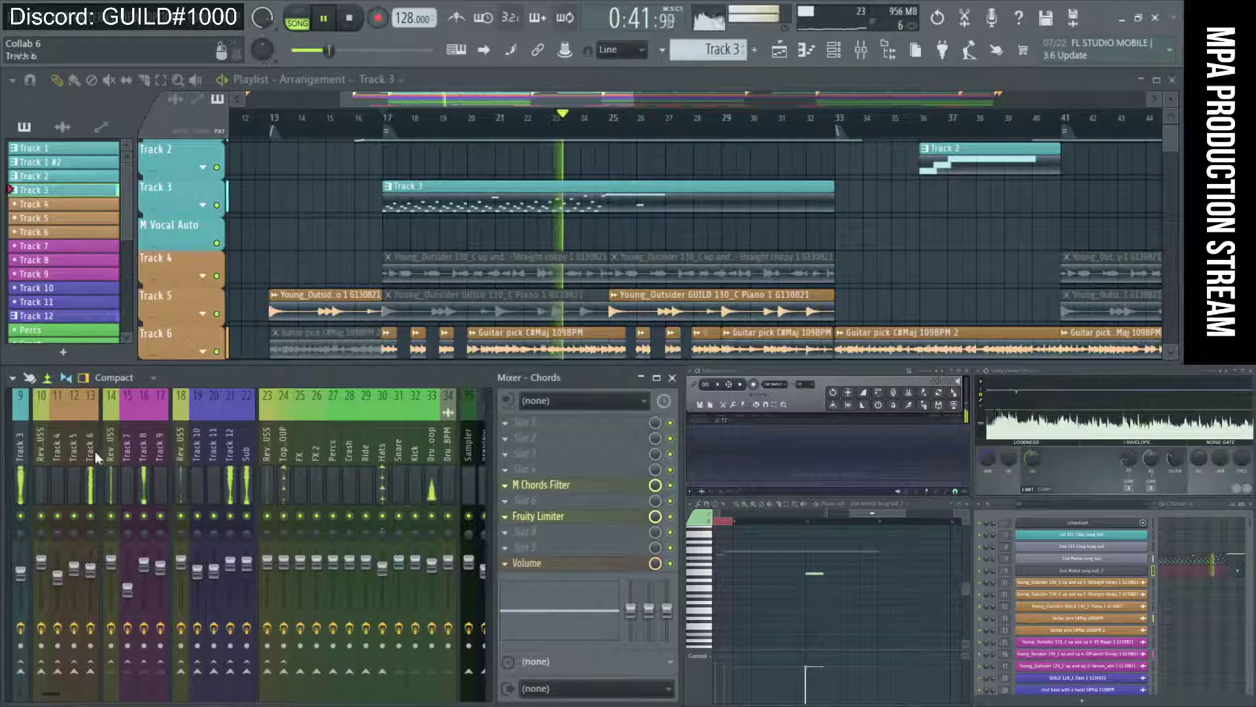
pyautogui.scroll(3, 96, 451)
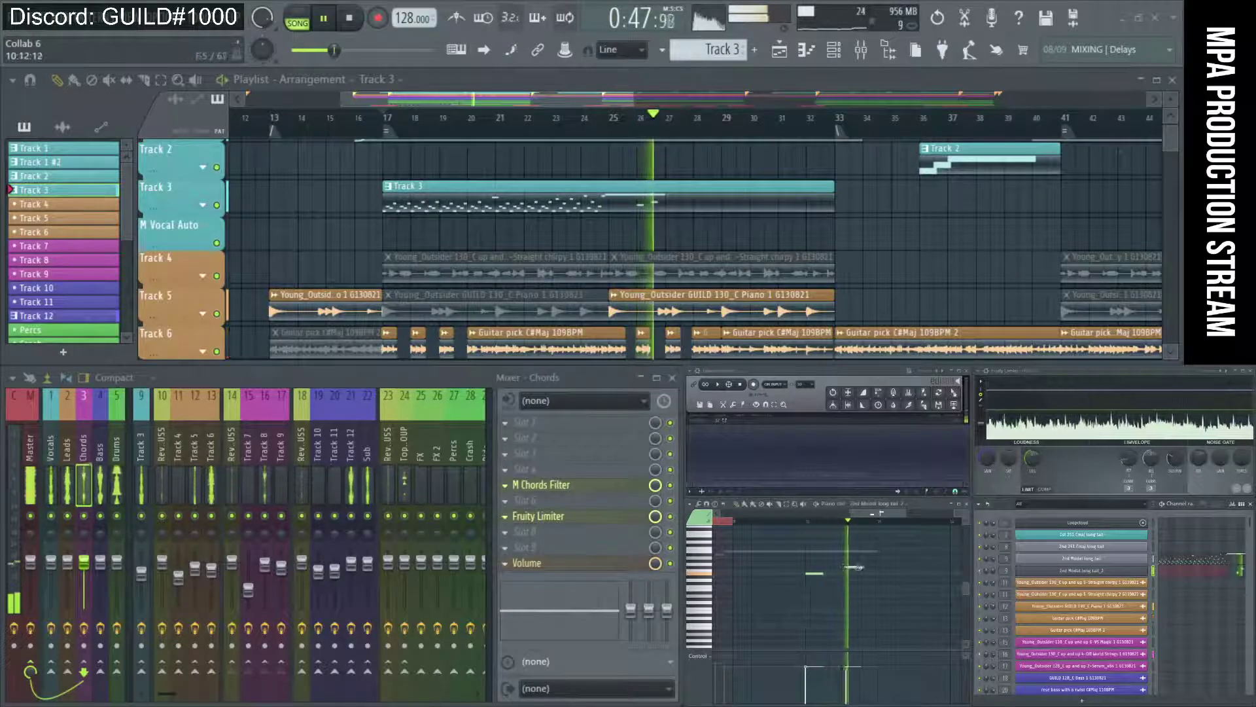
pyautogui.press('space')
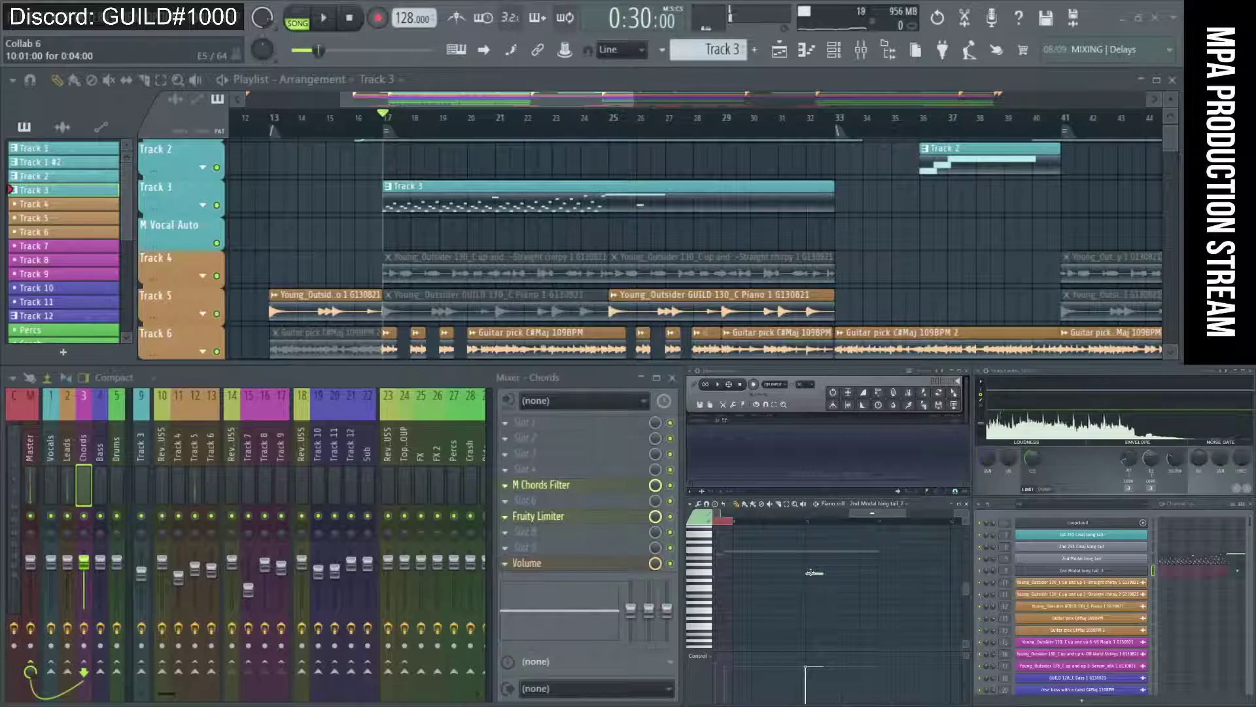
# Reopen the 2nd Modal long tail_2 sampler and look through its envelope, miscellaneous and sample settings
pyautogui.click(1116, 574)
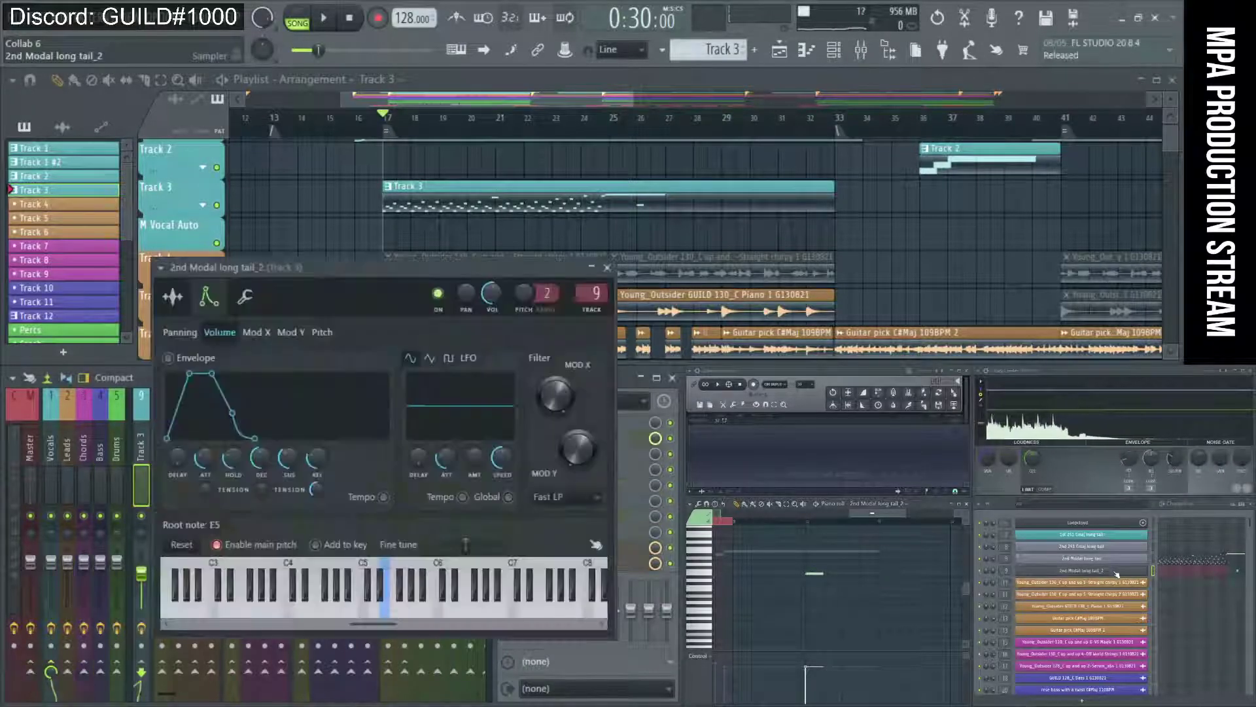
pyautogui.click(176, 297)
pyautogui.click(207, 301)
pyautogui.click(245, 296)
pyautogui.click(206, 300)
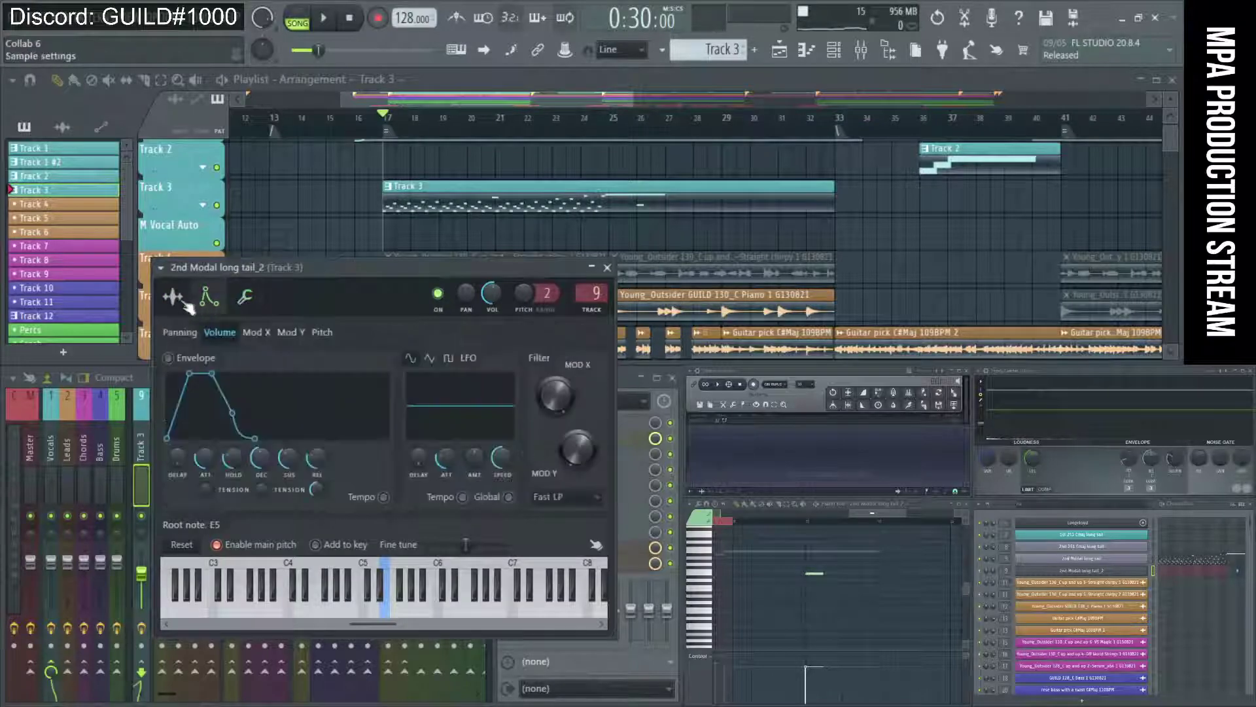
pyautogui.click(173, 298)
pyautogui.click(160, 267)
pyautogui.click(172, 277)
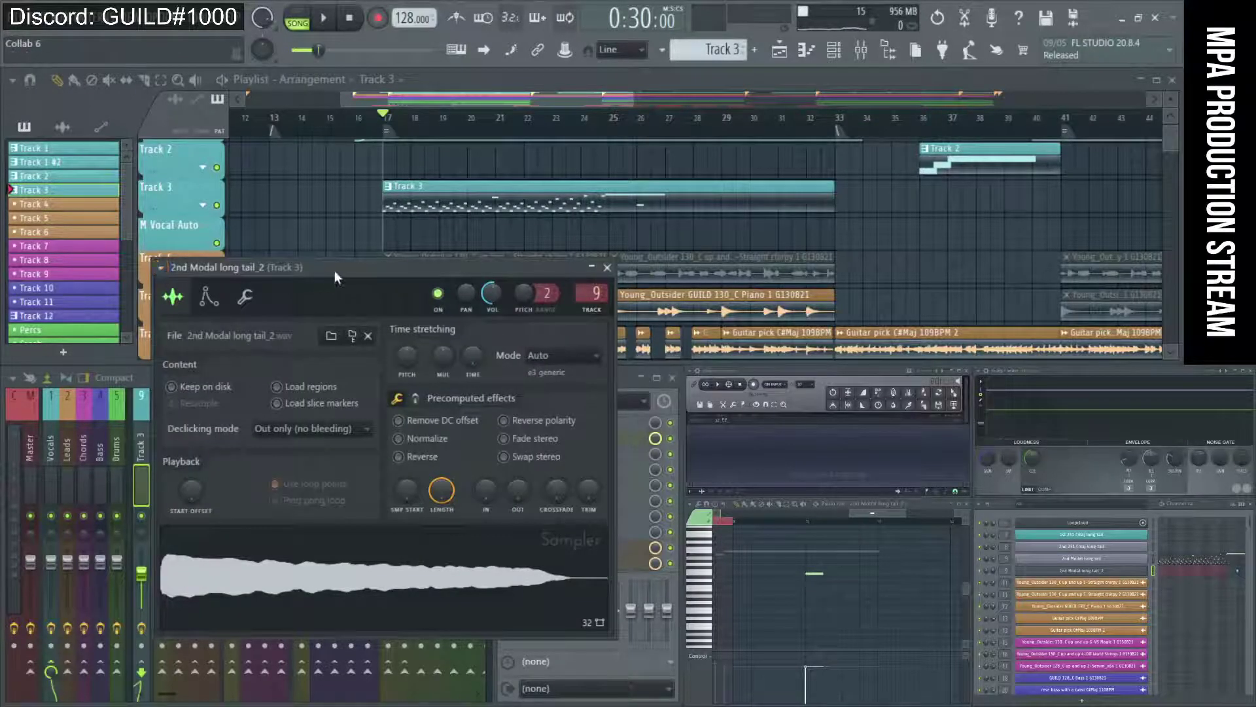
pyautogui.moveTo(335, 274); pyautogui.dragTo(332, 255)
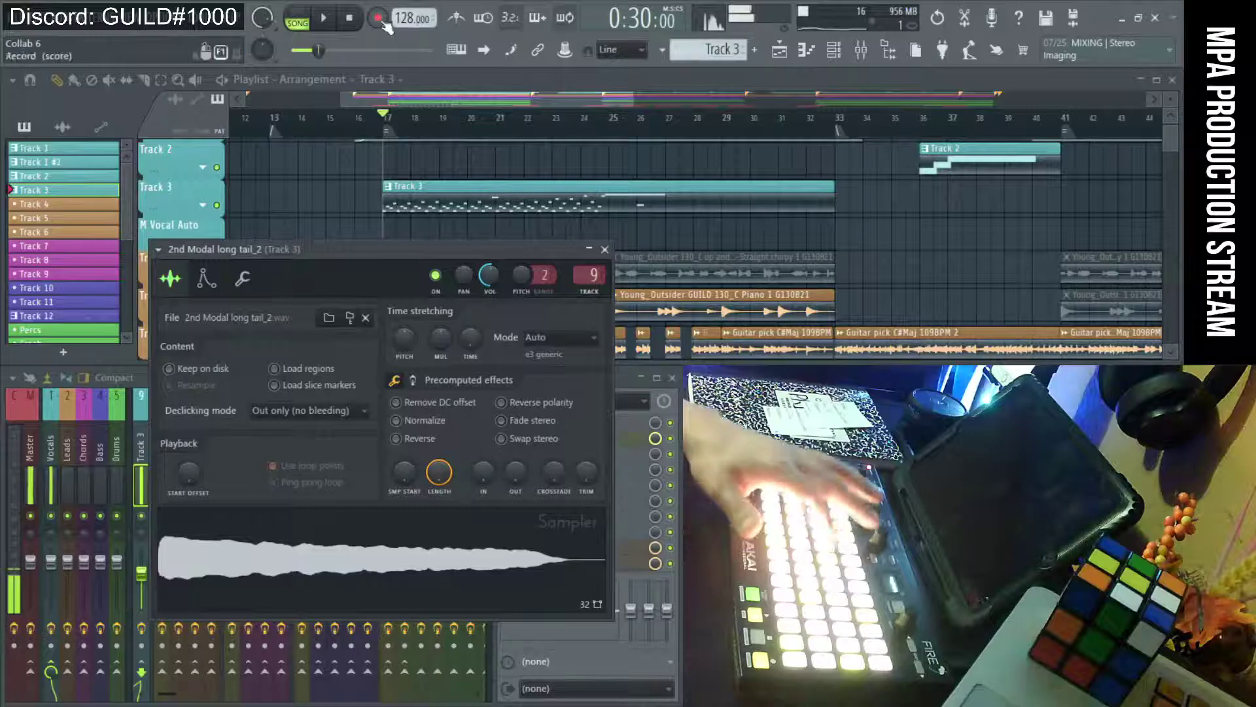
# Play the song from bar 17 to try out the sampler melody over it, and stop playback
pyautogui.click(334, 21)
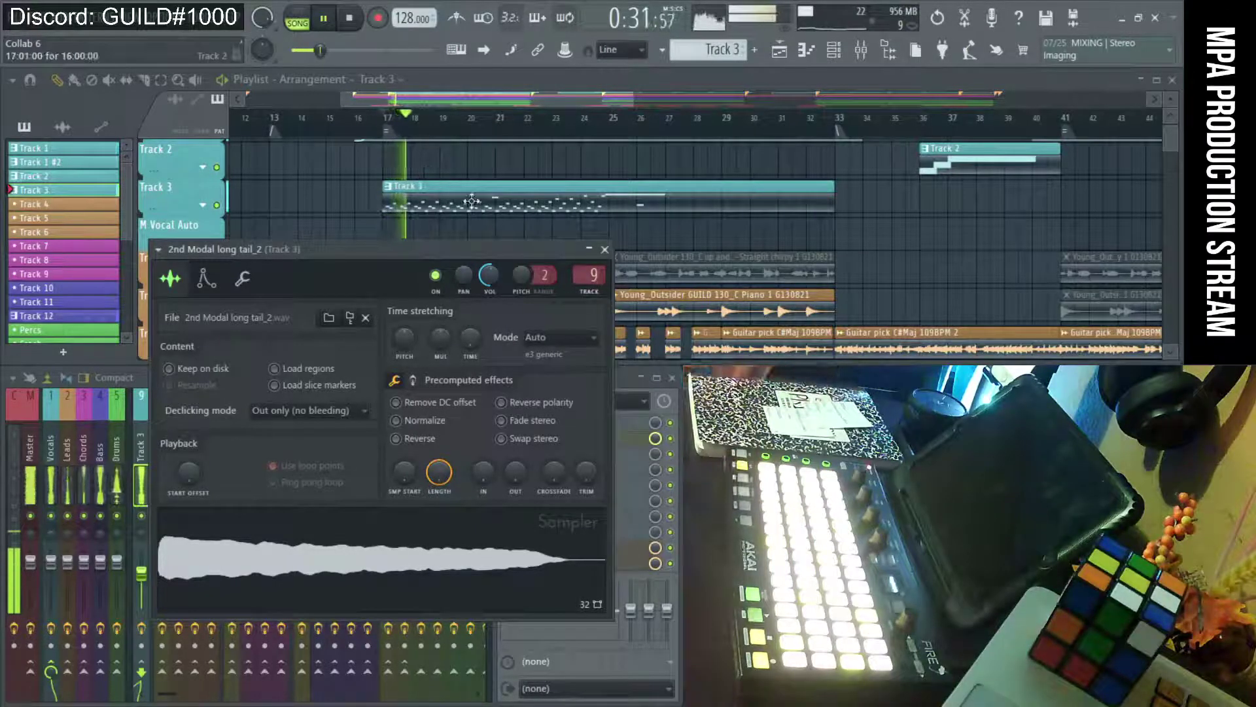
pyautogui.moveTo(535, 248); pyautogui.dragTo(560, 278)
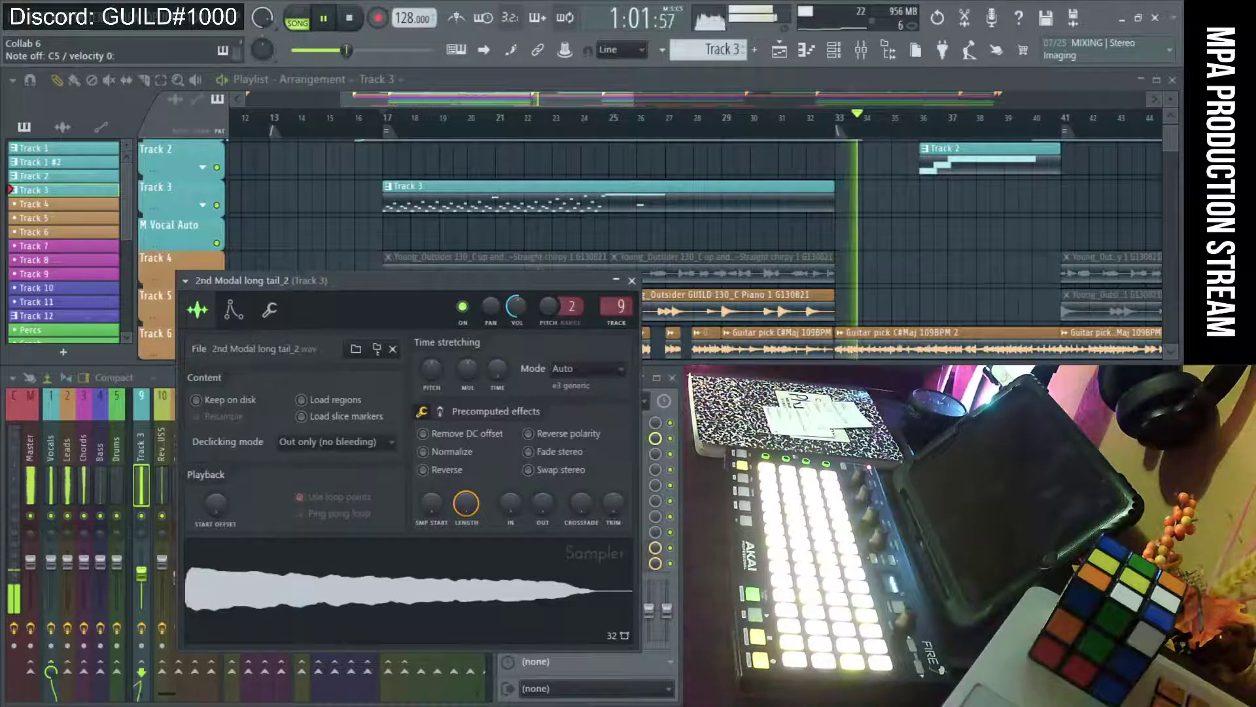
pyautogui.moveTo(510, 283); pyautogui.dragTo(492, 274)
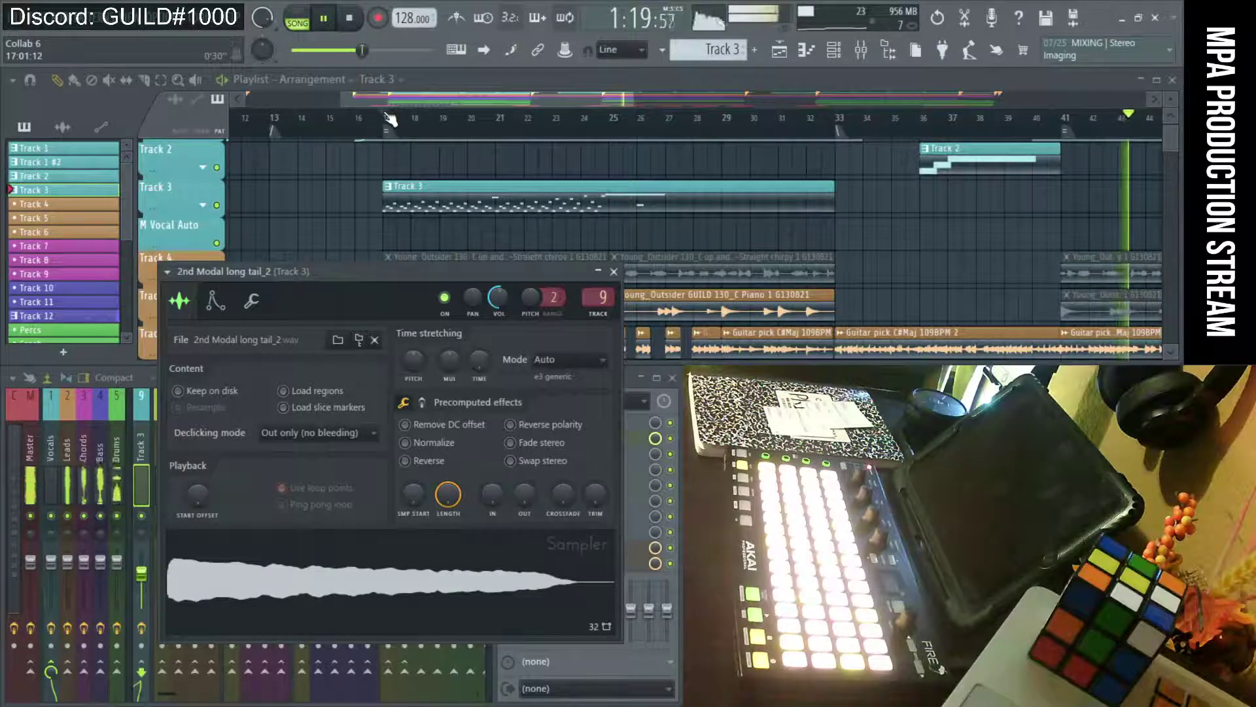
pyautogui.press('space')
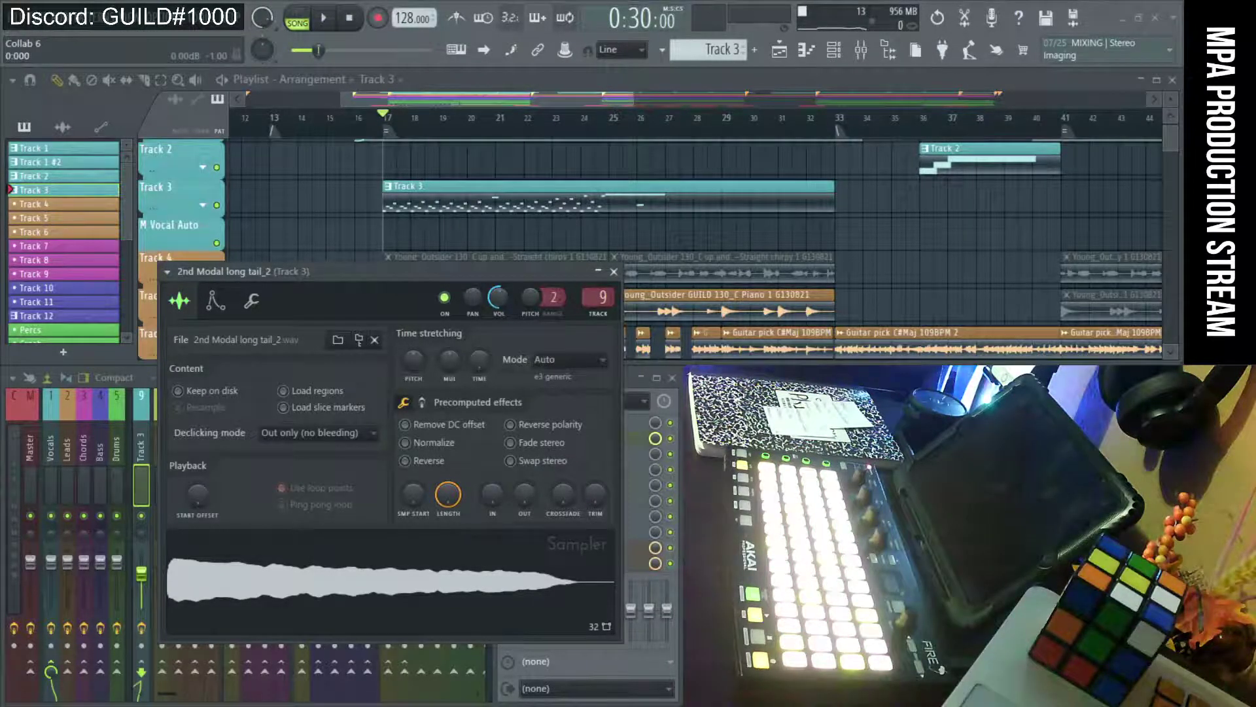
# Replay the song from bar 17 with the 2nd Modal long tail_2 sampler in front to practise the melody again
pyautogui.click(588, 133)
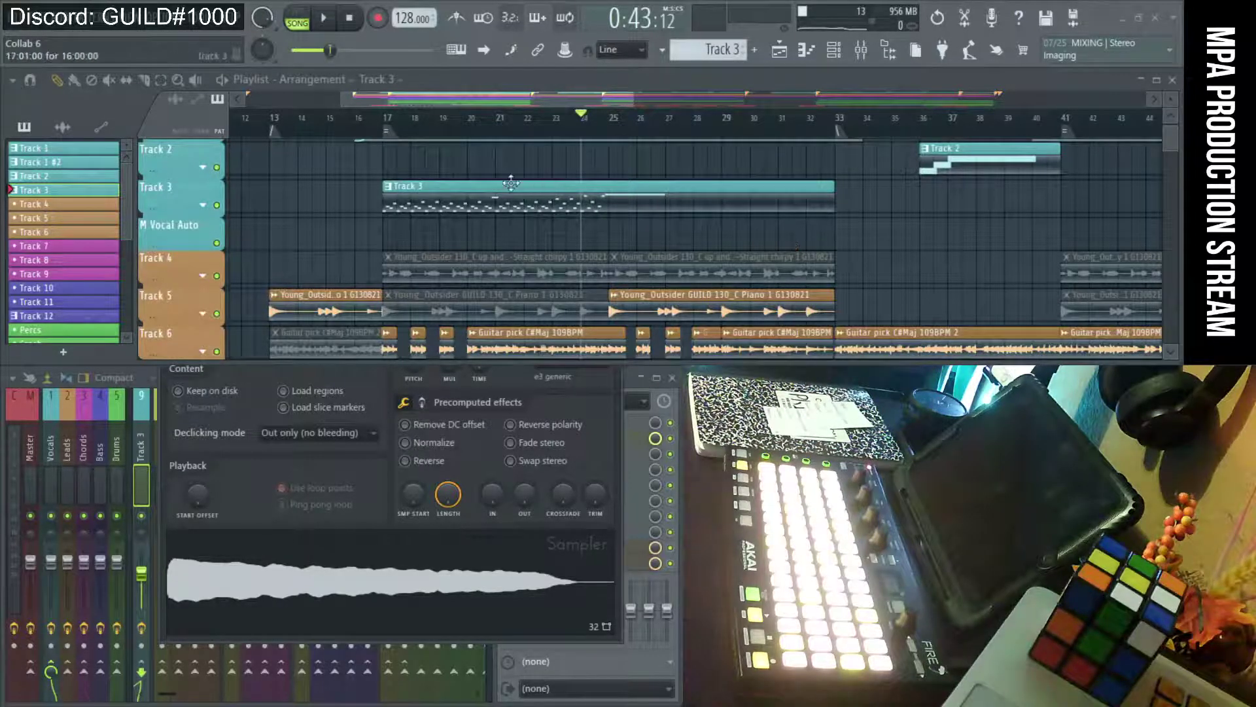
pyautogui.click(387, 122)
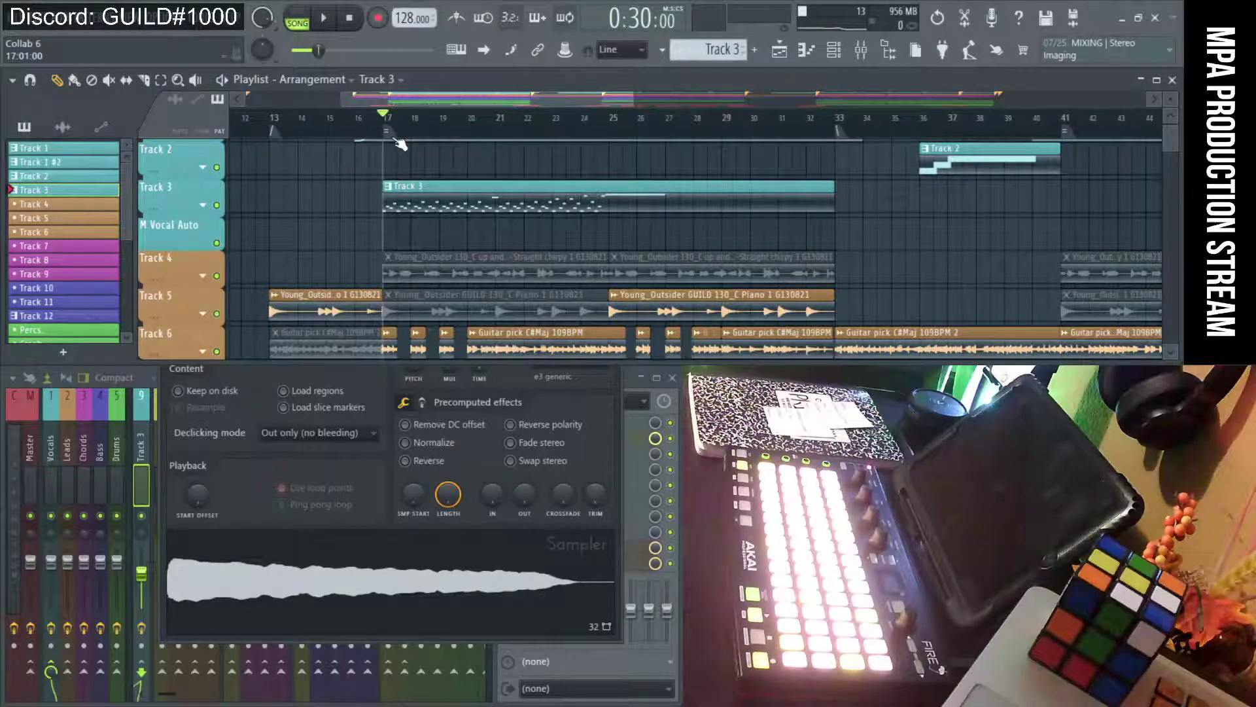
pyautogui.press('space')
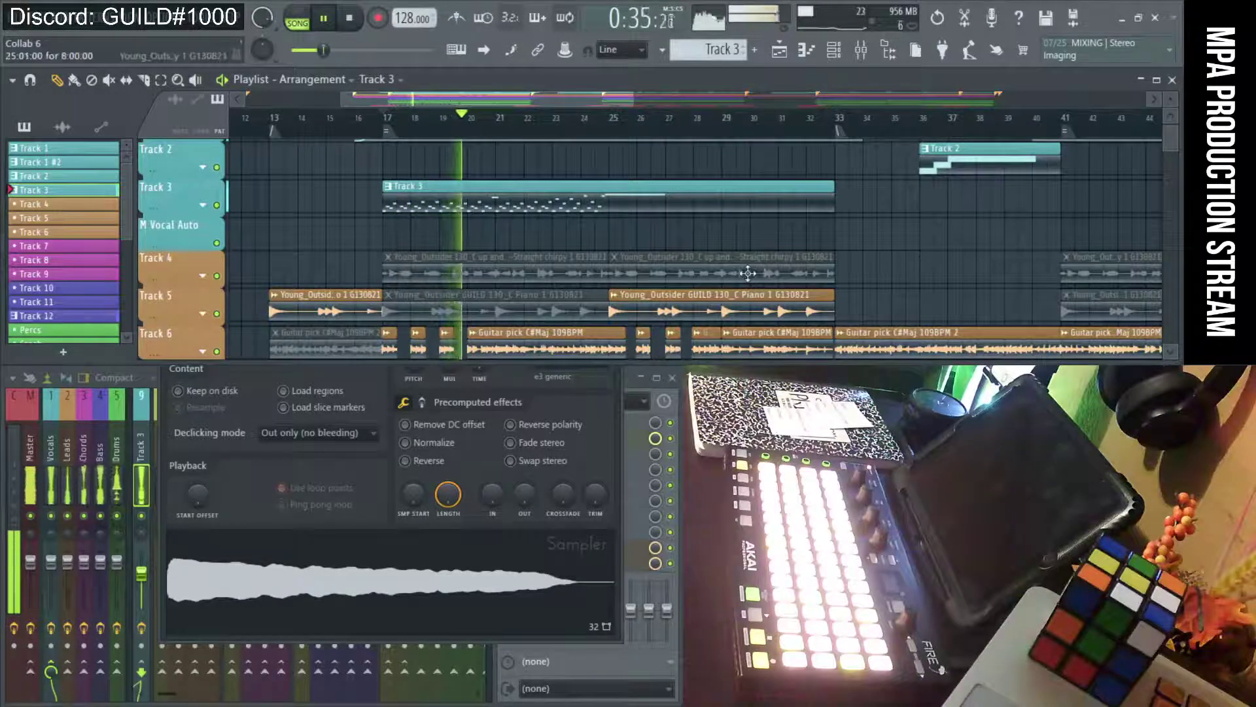
pyautogui.click(330, 416)
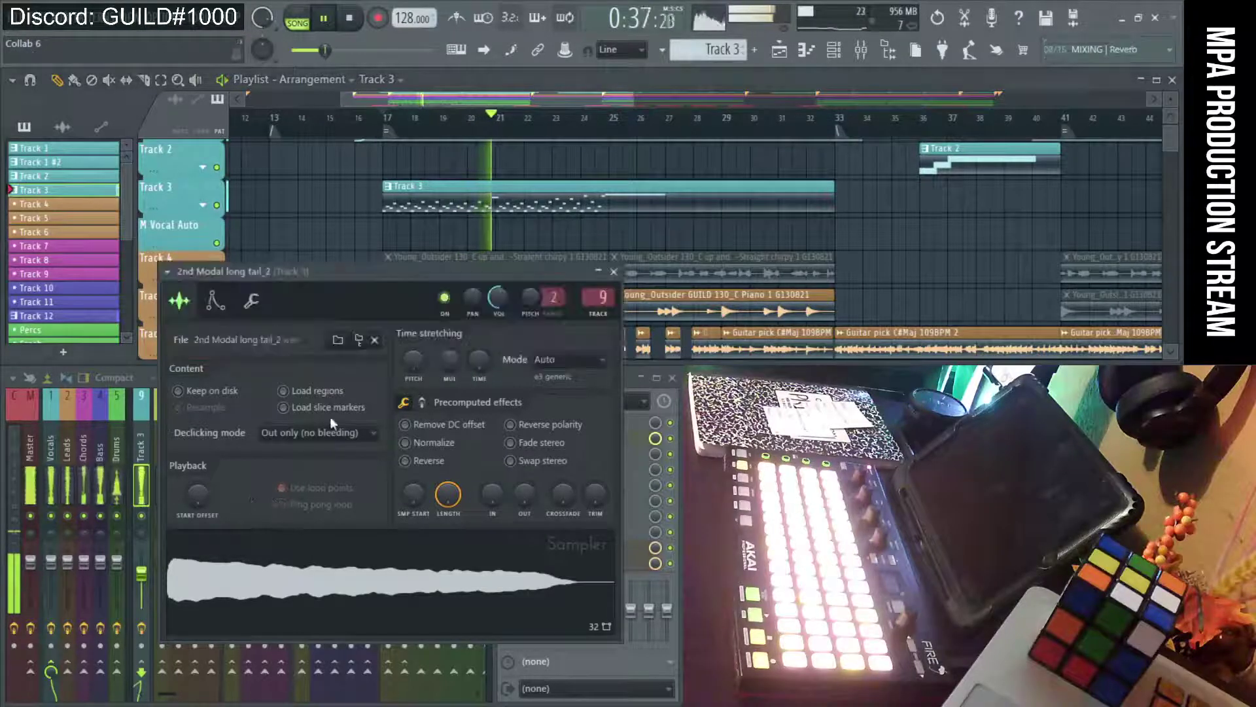
pyautogui.moveTo(362, 277); pyautogui.dragTo(360, 300)
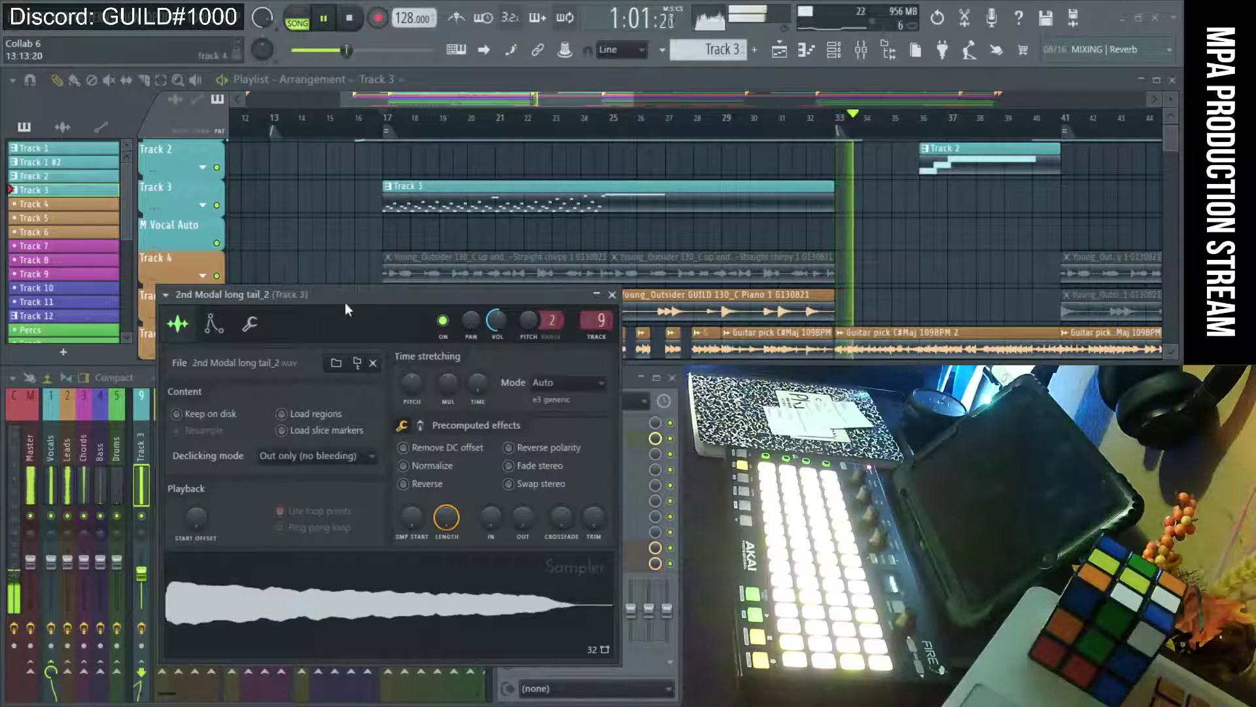
# Raise the Track 3 mixer volume to 88% (-2.7 dB) during playback, and stop the song
pyautogui.moveTo(345, 304); pyautogui.dragTo(491, 147)
pyautogui.moveTo(141, 573); pyautogui.dragTo(142, 567)
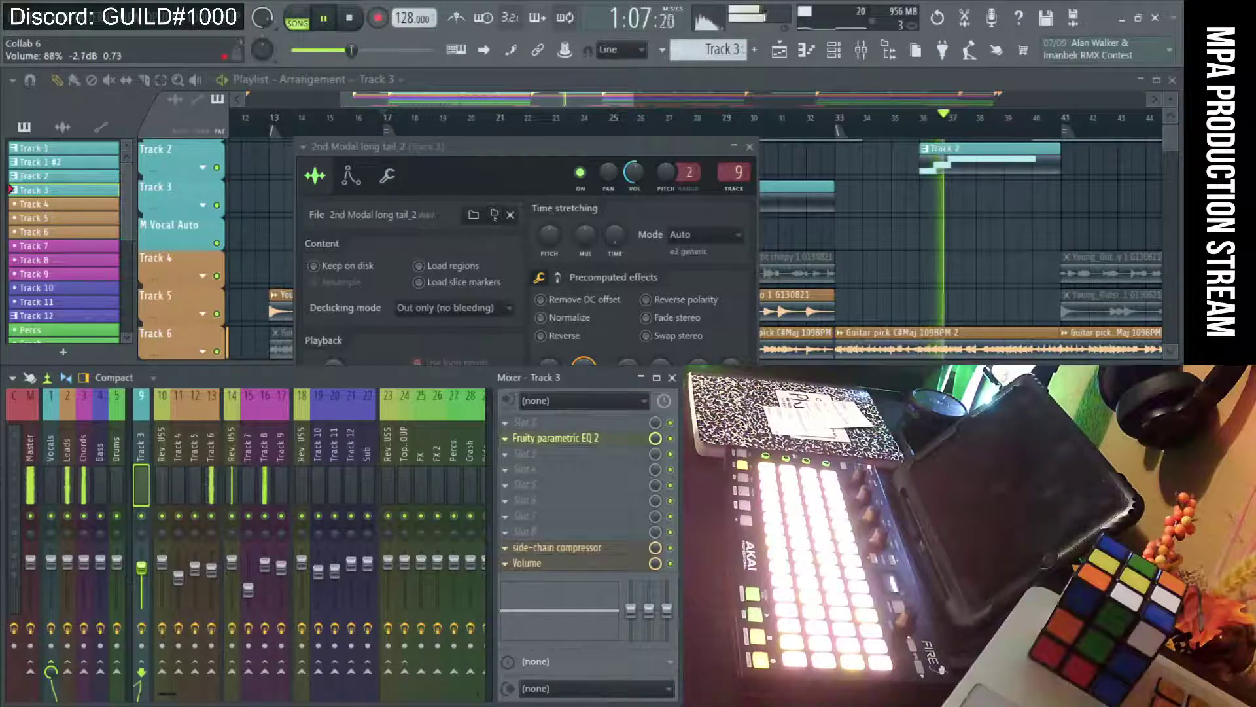
pyautogui.click(751, 146)
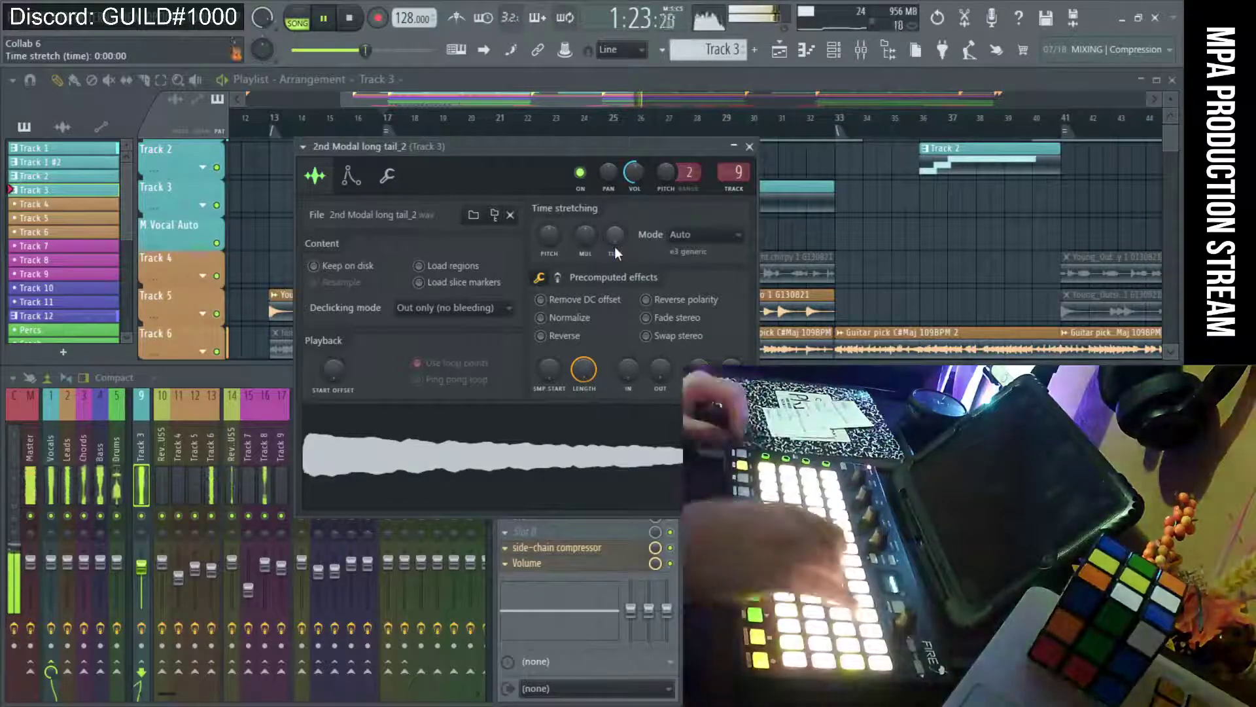
pyautogui.press('space')
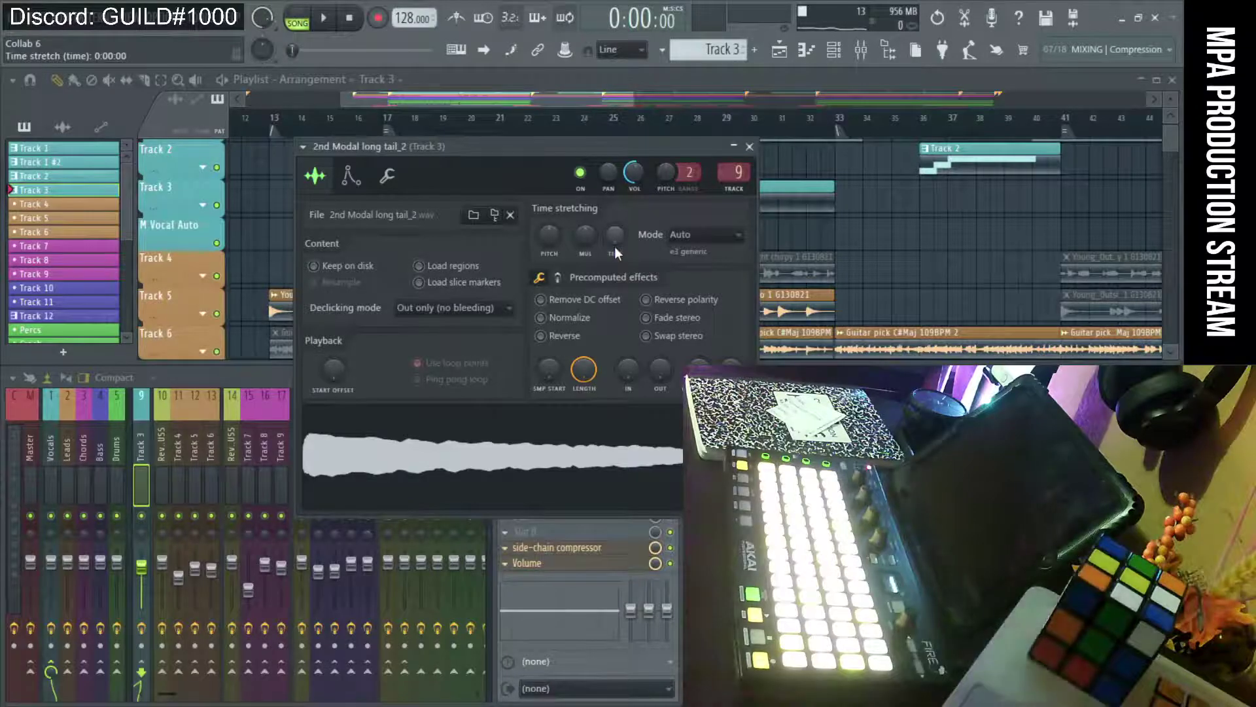
# Select the section from bar 17 to bar 33 in the playlist as the playback loop
pyautogui.moveTo(669, 145); pyautogui.dragTo(517, 314)
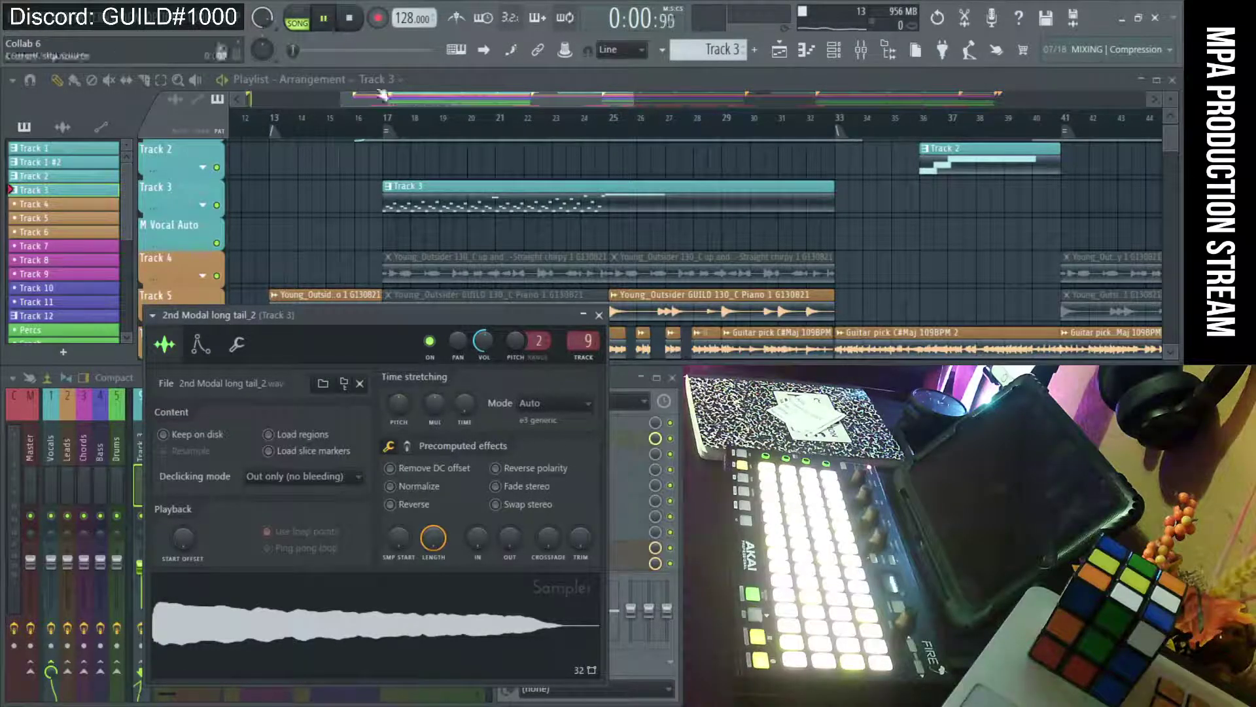
pyautogui.click(388, 126)
pyautogui.click(351, 21)
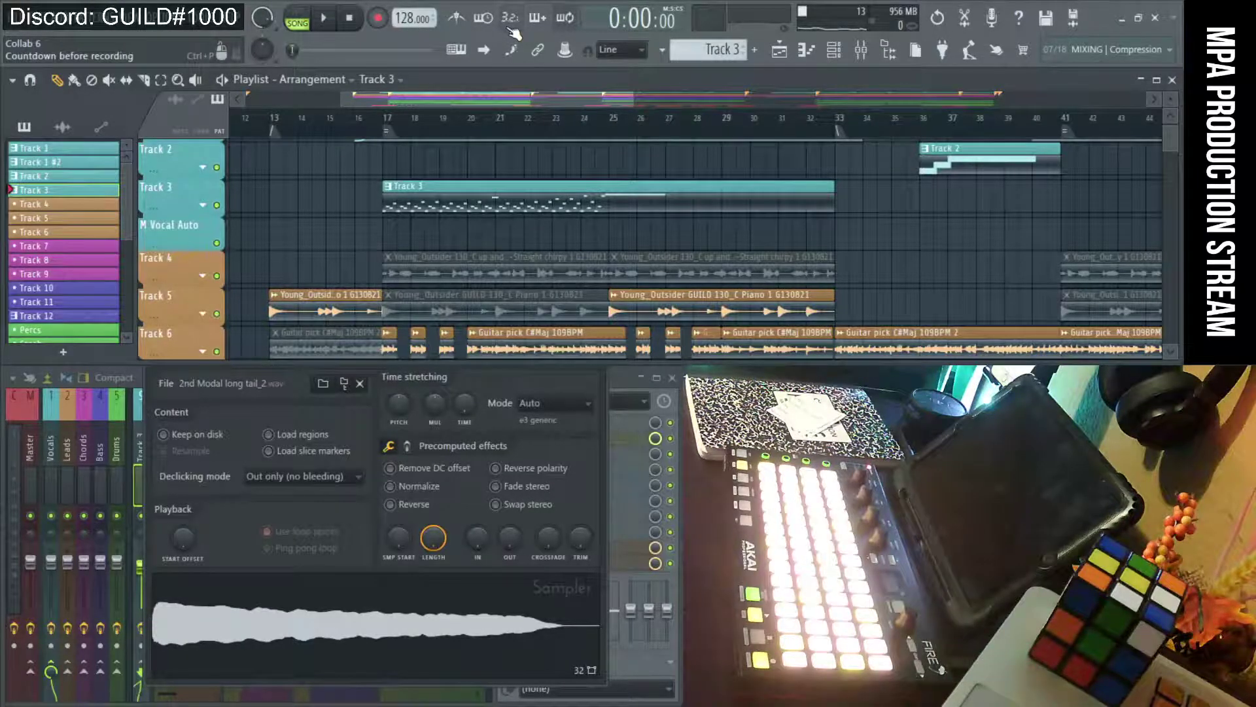
pyautogui.doubleClick(396, 136)
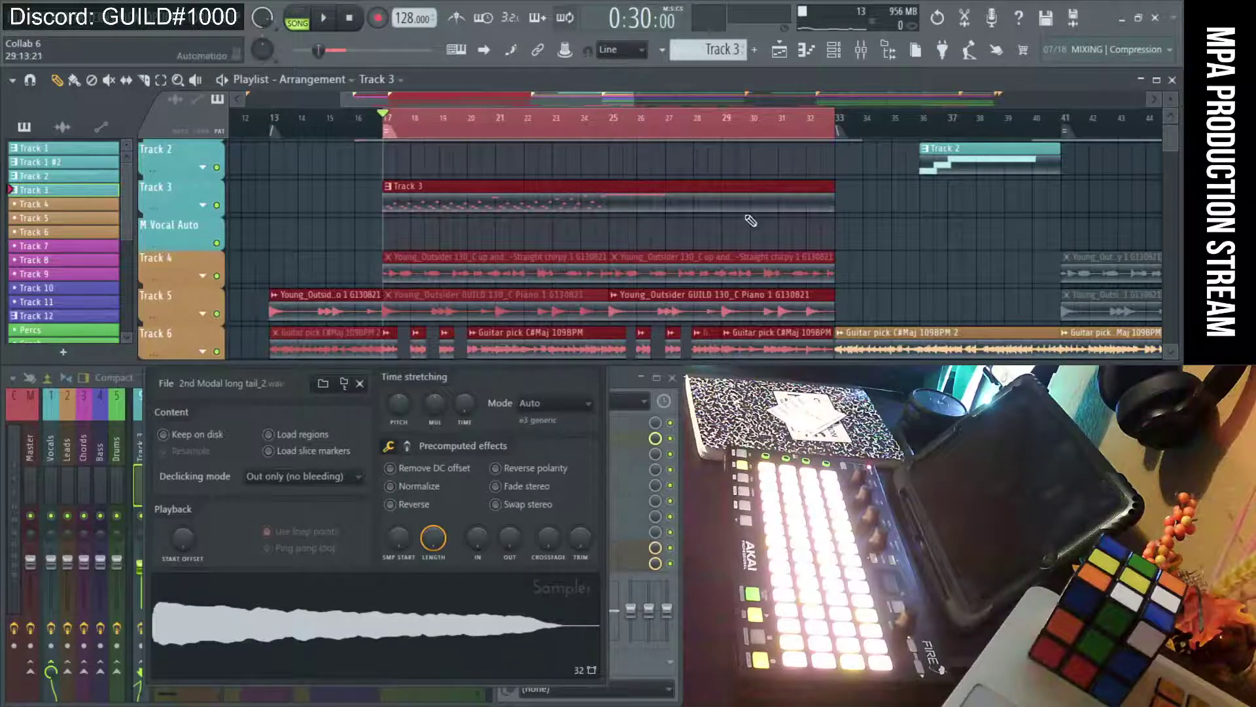
# Rehearse the sampler melody over the looped section, and record it as notes into the Track 3 pattern
pyautogui.click(333, 18)
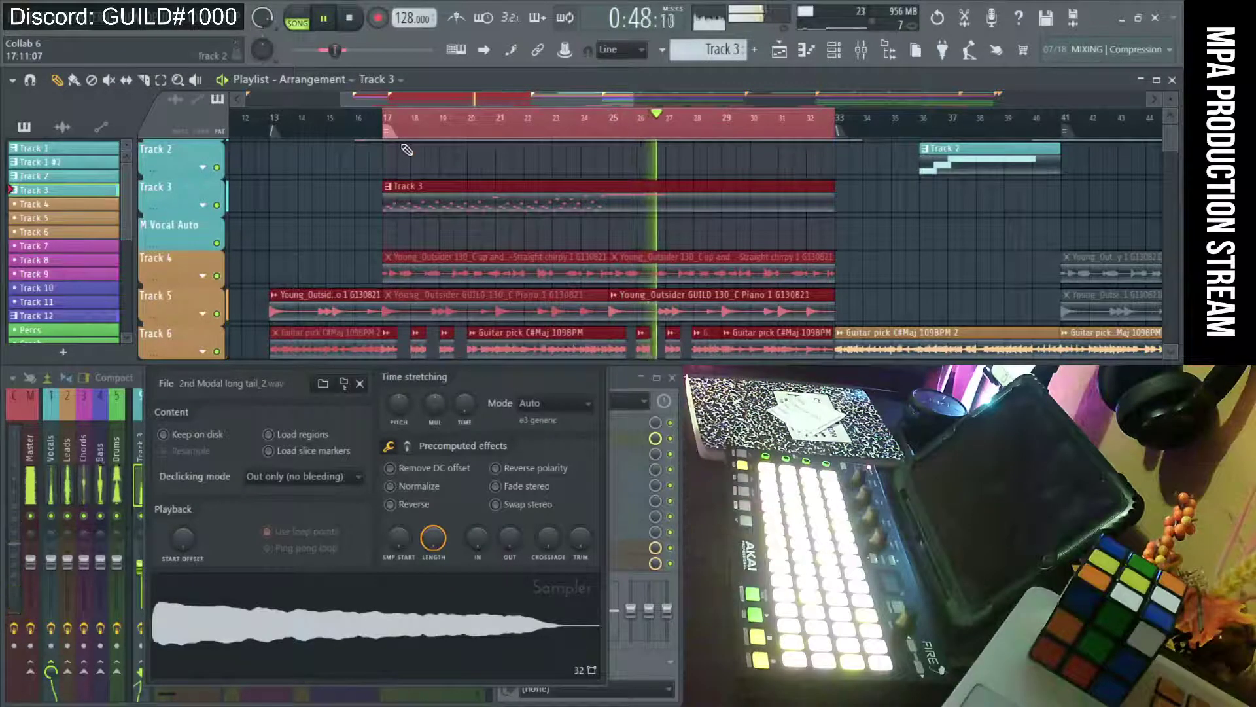
pyautogui.click(350, 20)
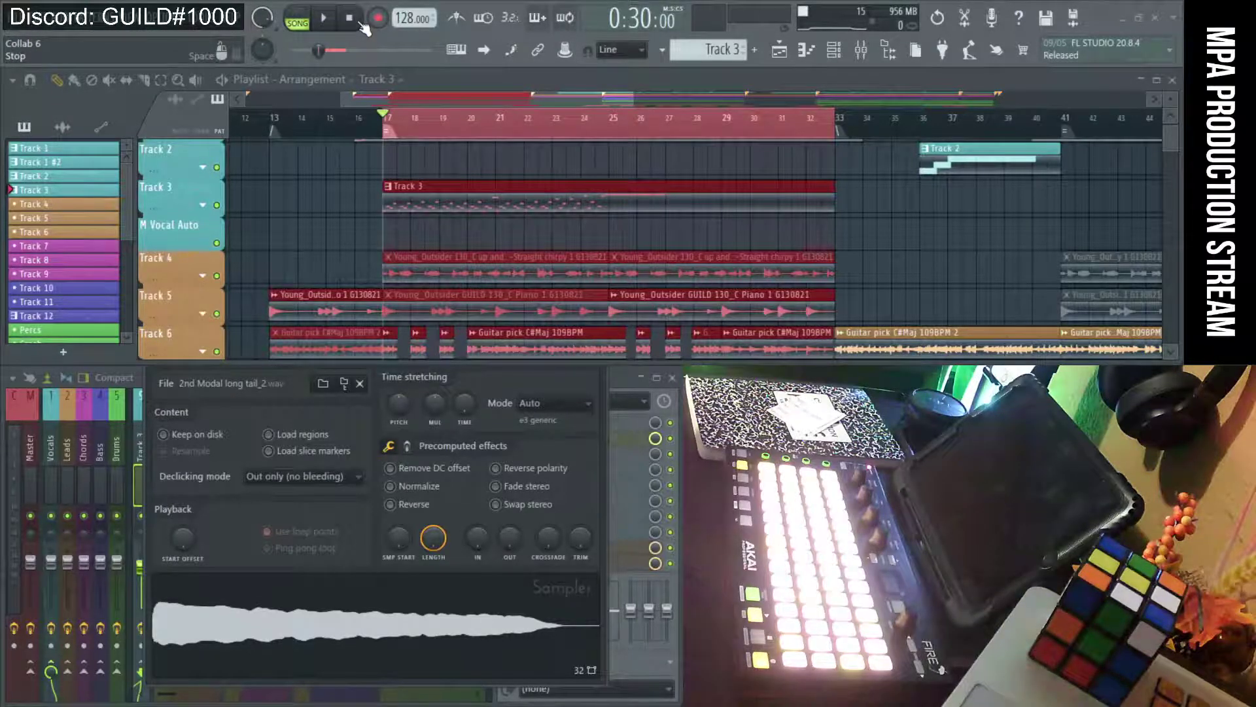
pyautogui.click(338, 22)
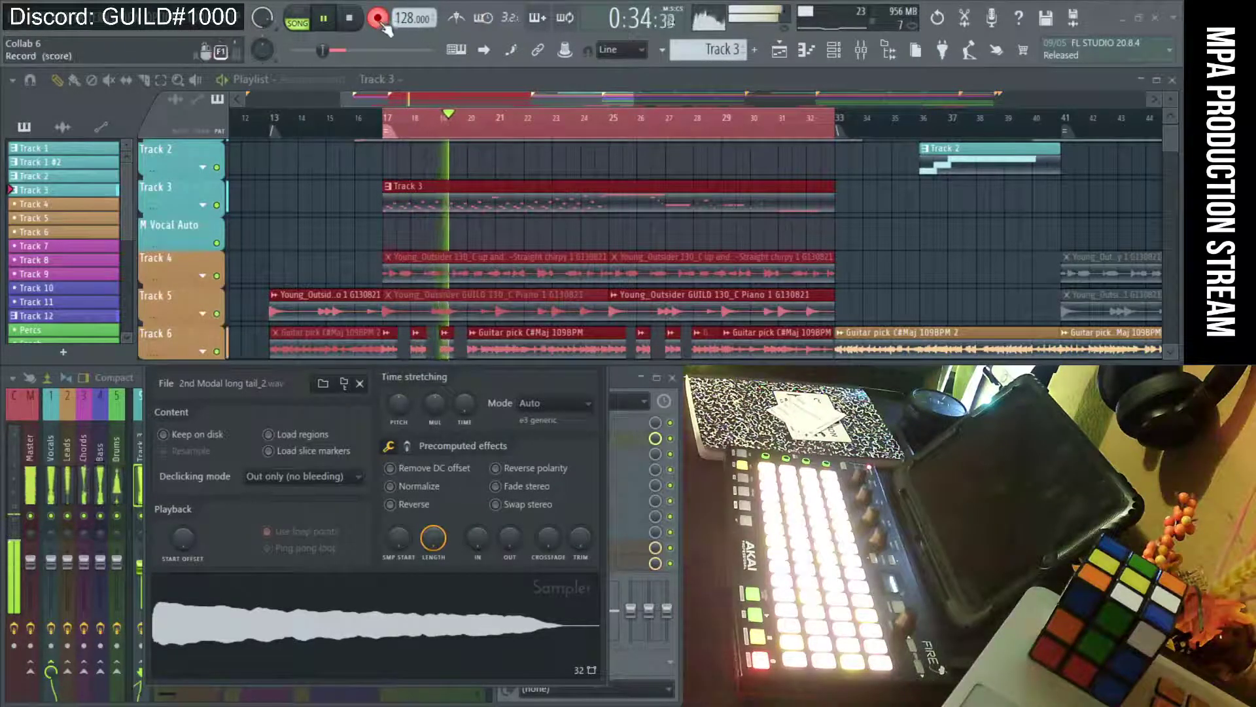
pyautogui.click(503, 186)
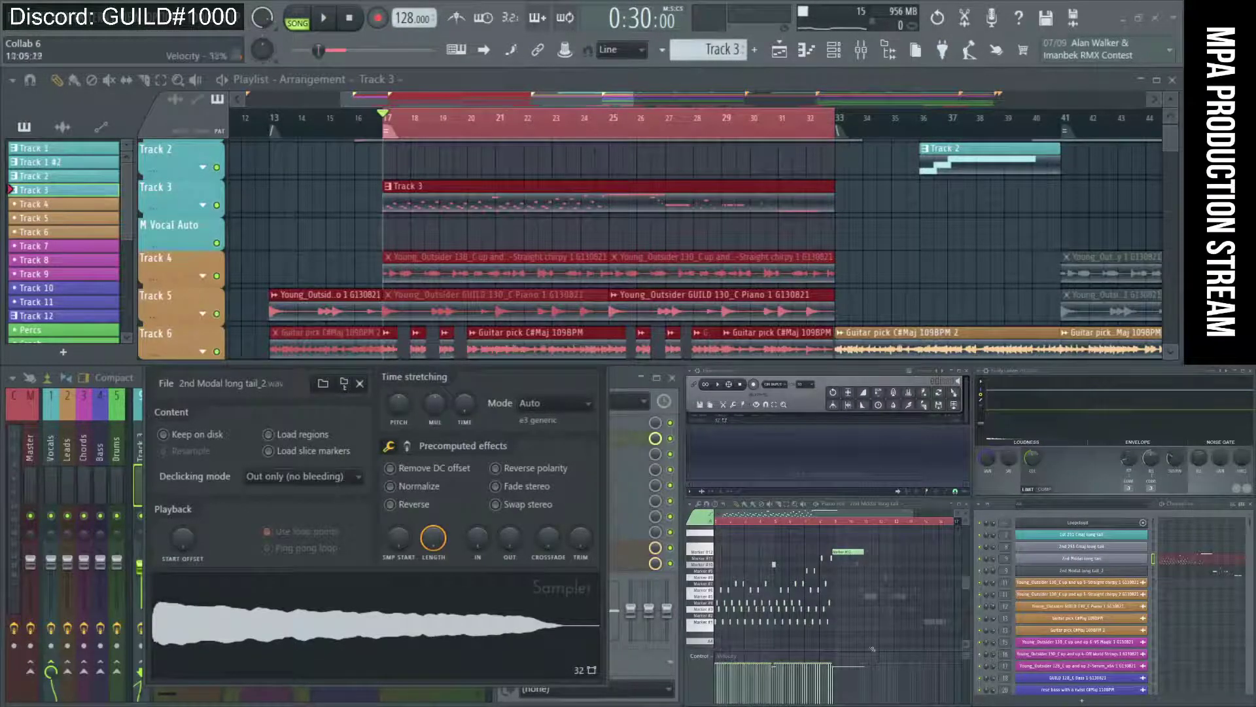
# Play back the recorded 2nd Modal long tail_2 notes in the piano roll from song bar 25
pyautogui.scroll(-2, 848, 609)
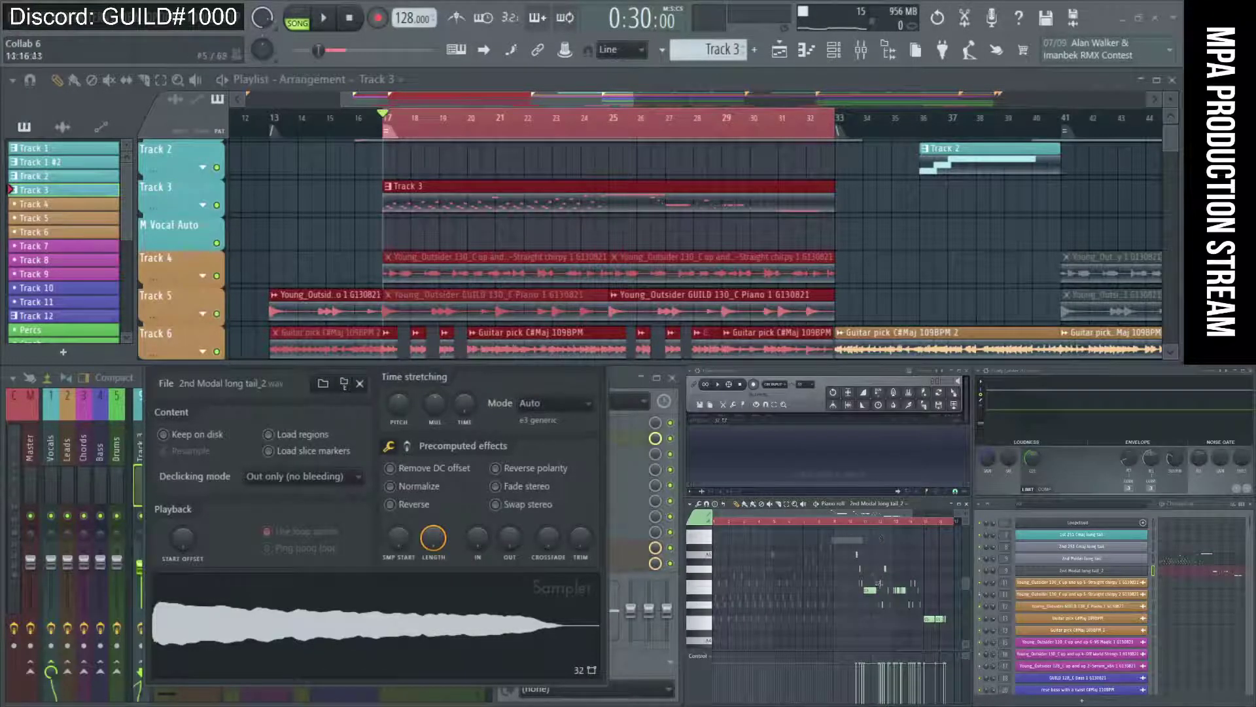
pyautogui.click(836, 521)
pyautogui.press('space')
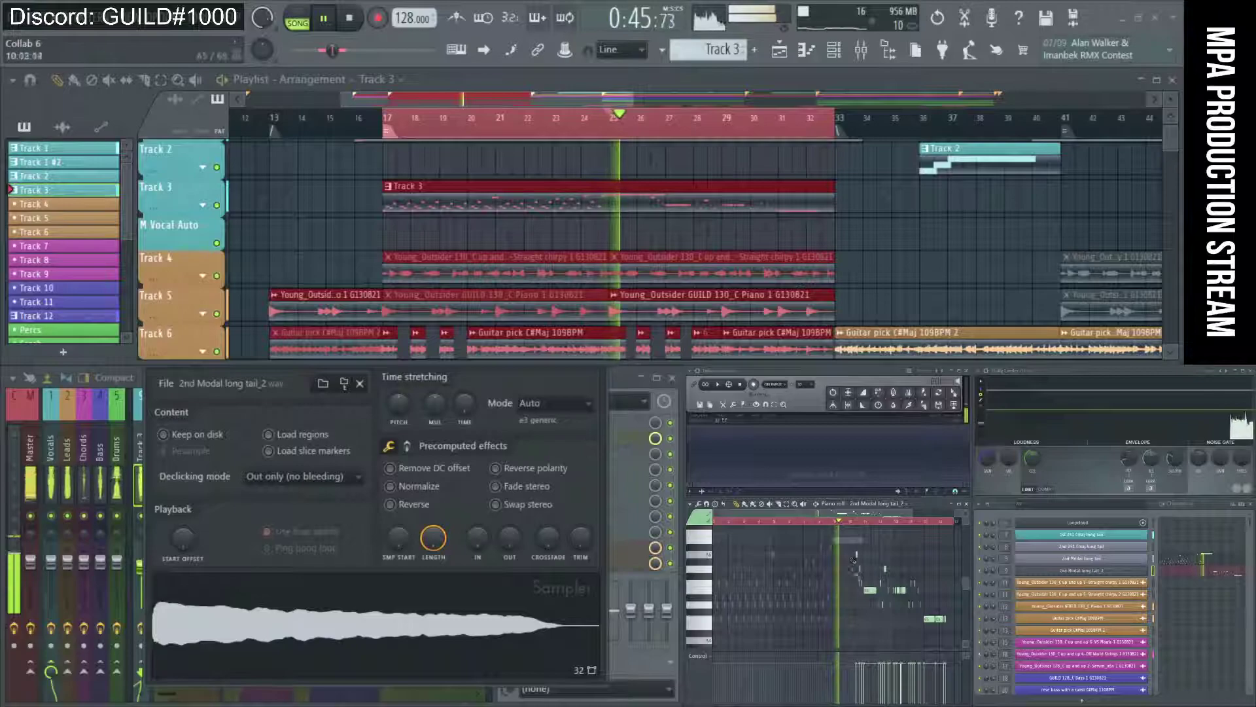
pyautogui.scroll(2, 827, 597)
pyautogui.scroll(-2, 731, 595)
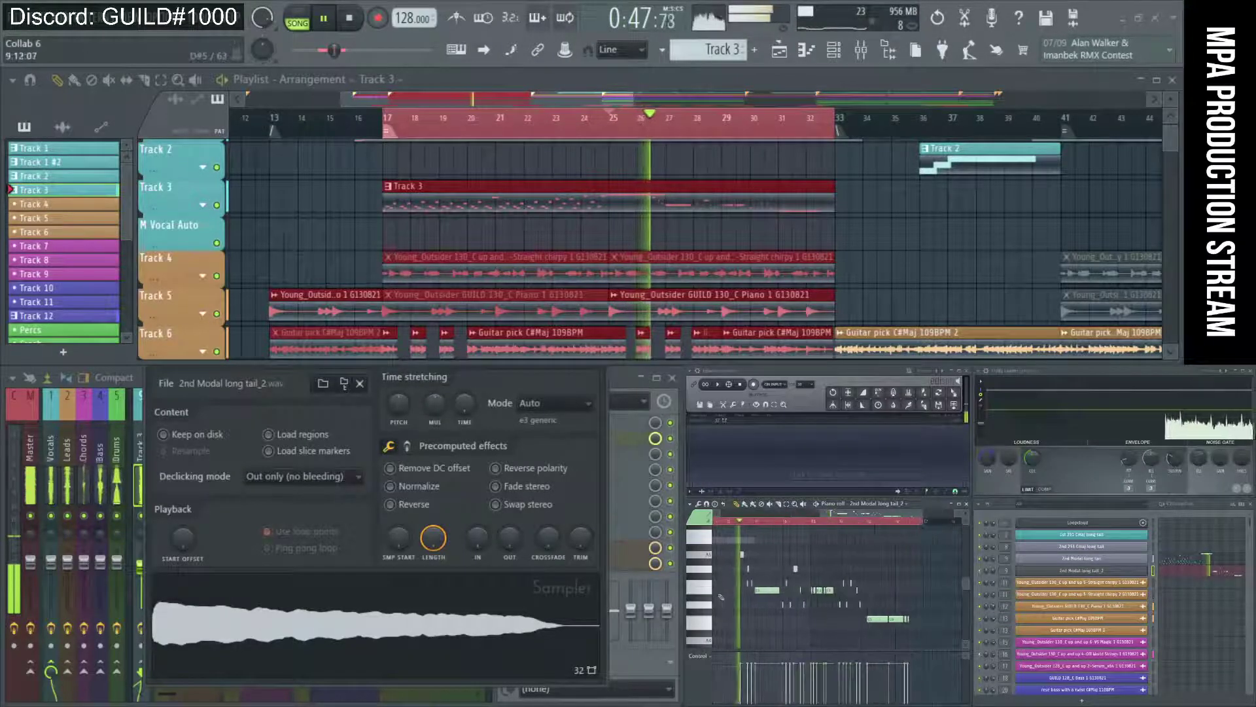
# Move the repeated notes in bar 13 of the 2nd Modal long tail_2 melody down to C5, and replay from song bar 28
pyautogui.scroll(2, 731, 596)
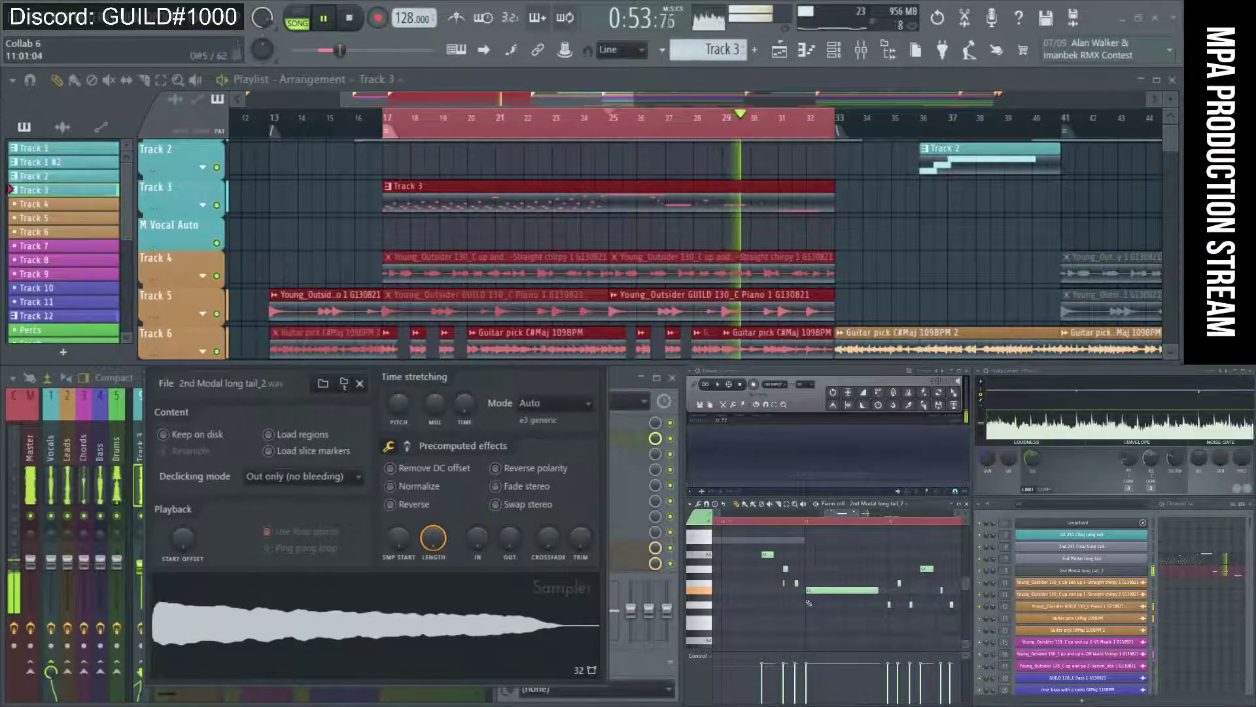
pyautogui.press('space')
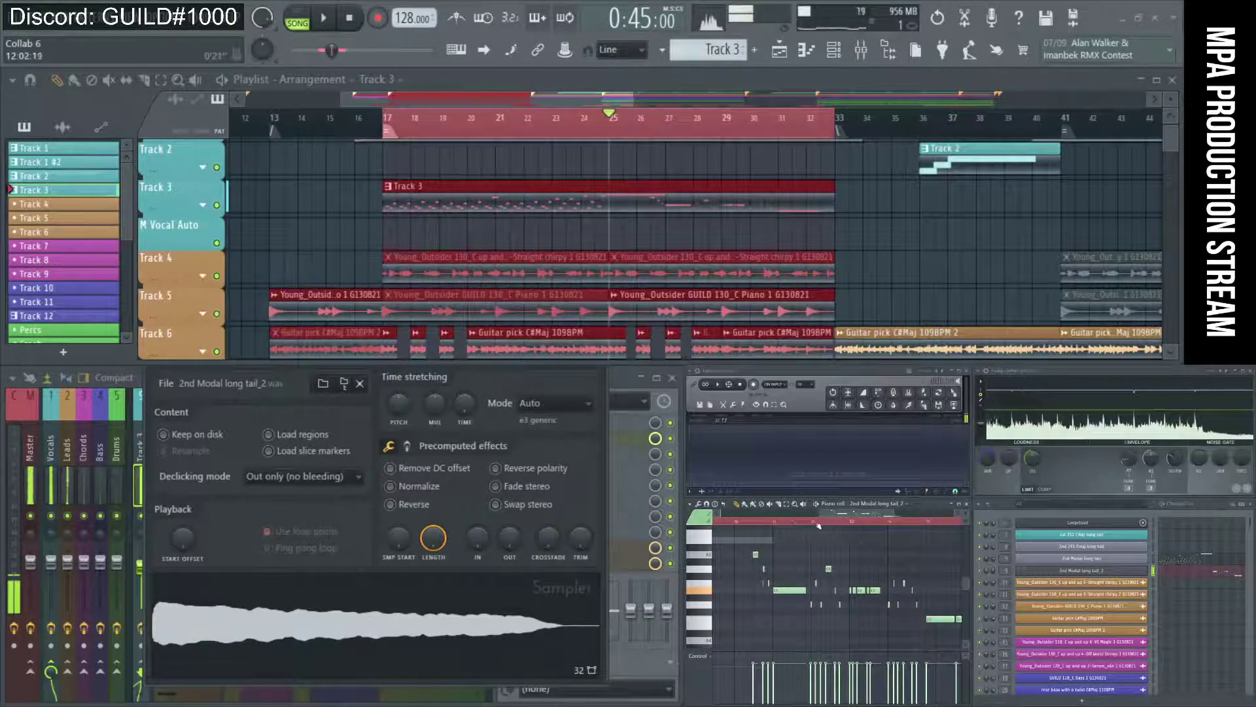
pyautogui.click(818, 523)
pyautogui.press('space')
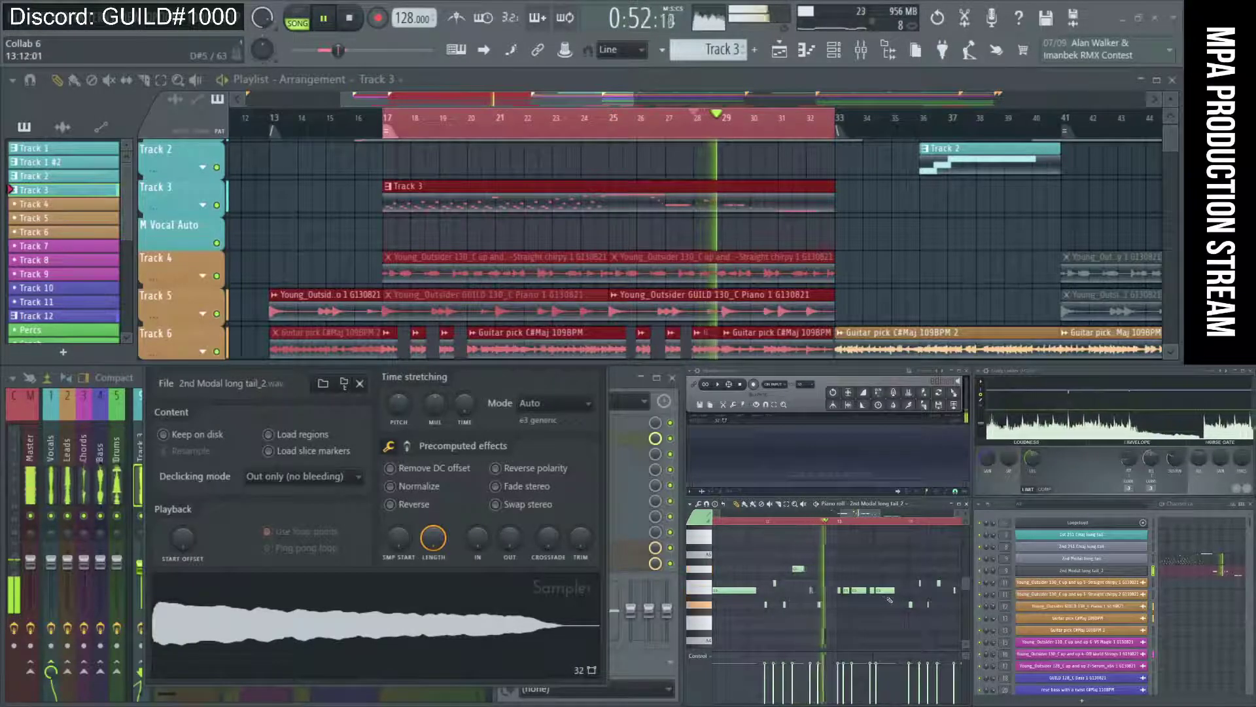
pyautogui.moveTo(891, 599); pyautogui.dragTo(857, 605)
pyautogui.press('space')
pyautogui.press('space')
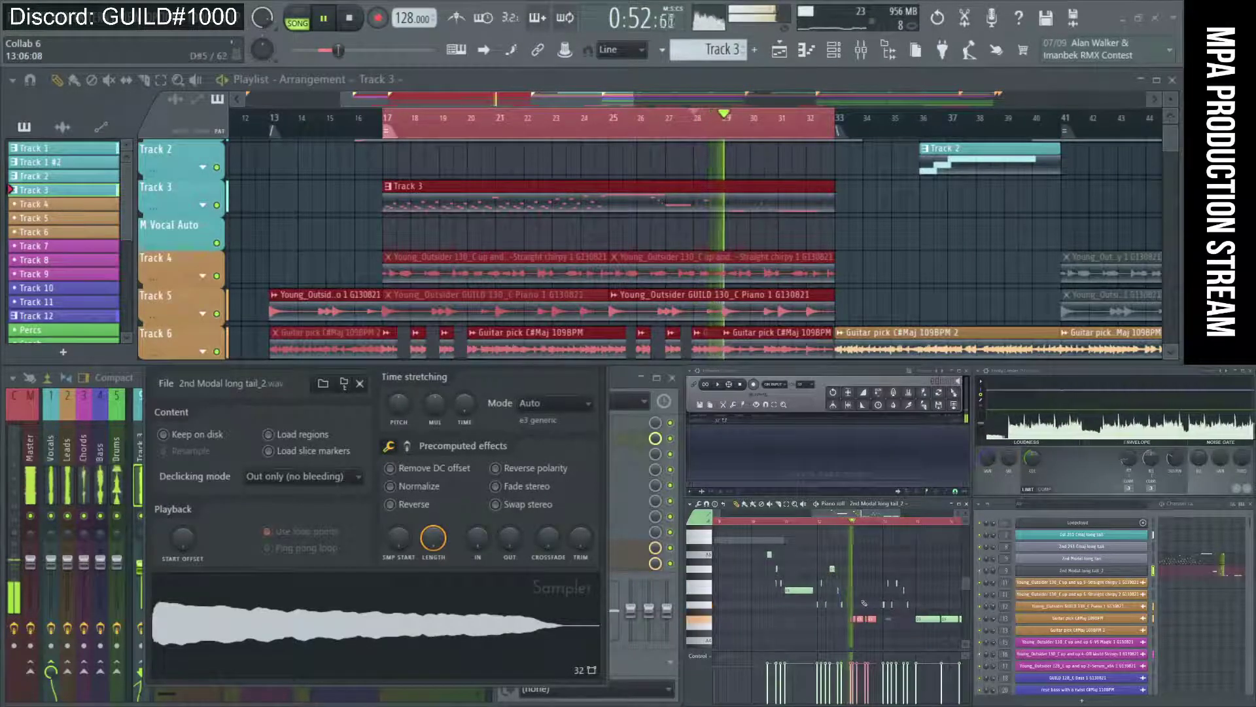
# Adjust the short notes around bar 14 of the 2nd Modal long tail_2 melody, and restart playback
pyautogui.scroll(-2, 873, 592)
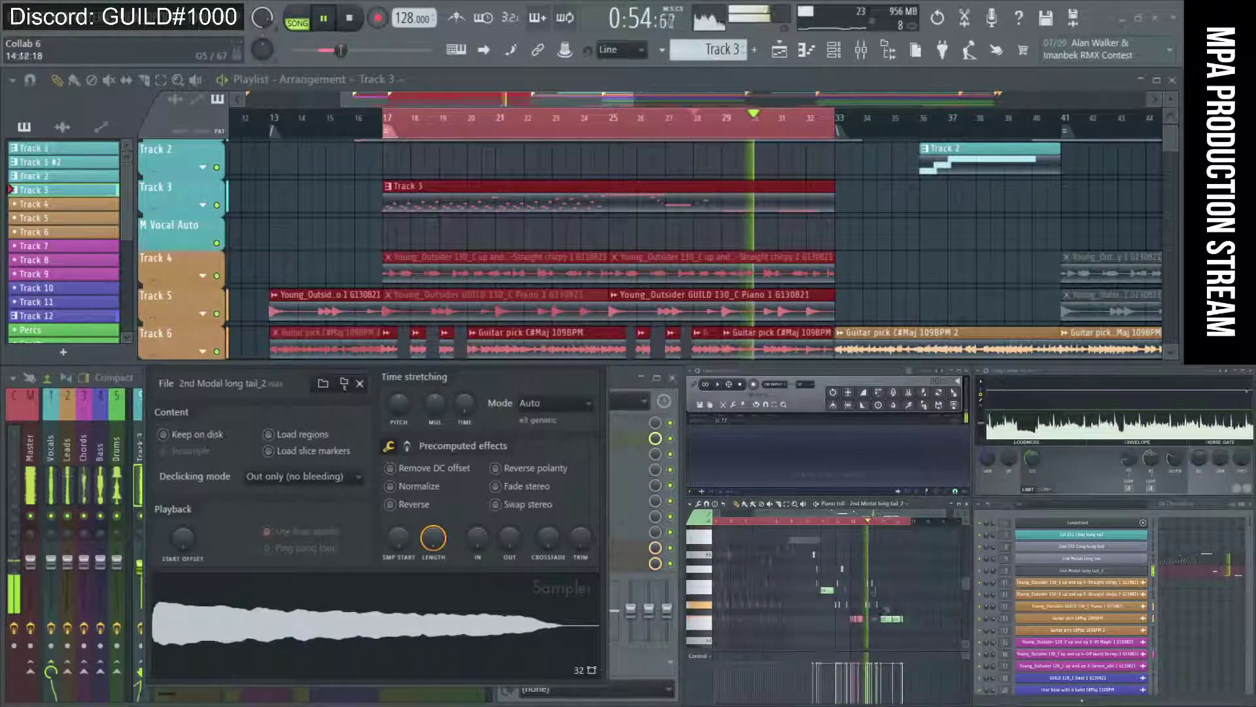
pyautogui.scroll(2, 854, 594)
pyautogui.press('space')
pyautogui.scroll(2, 903, 605)
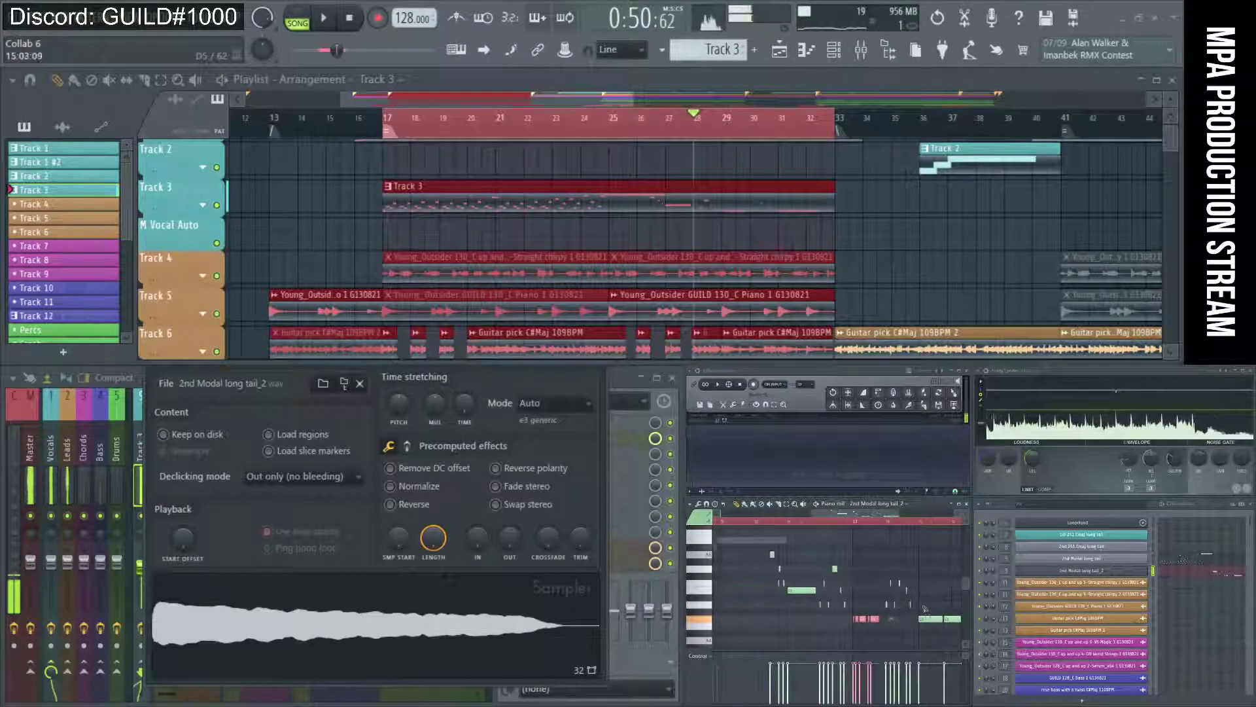
pyautogui.moveTo(924, 608); pyautogui.dragTo(880, 565)
pyautogui.moveTo(857, 610); pyautogui.dragTo(885, 603)
pyautogui.press('space')
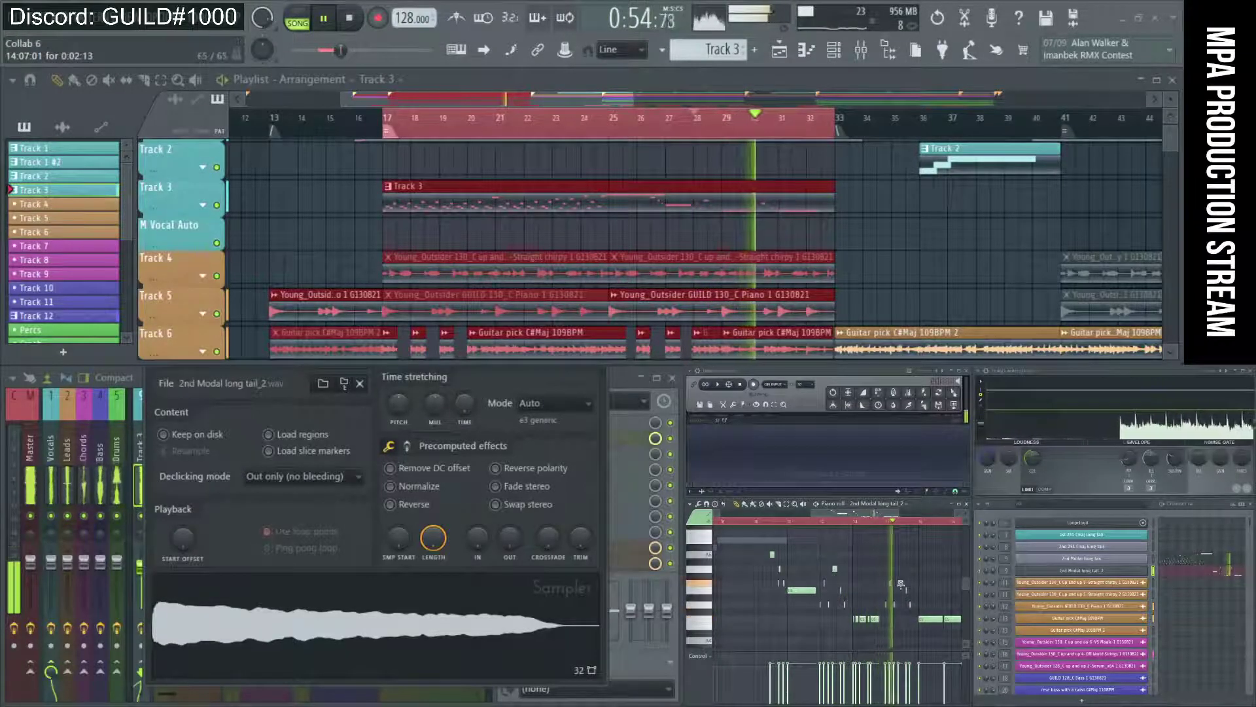
# Listen to the edited 2nd Modal long tail_2 notes in the looped section, and stop playback
pyautogui.scroll(-2, 850, 593)
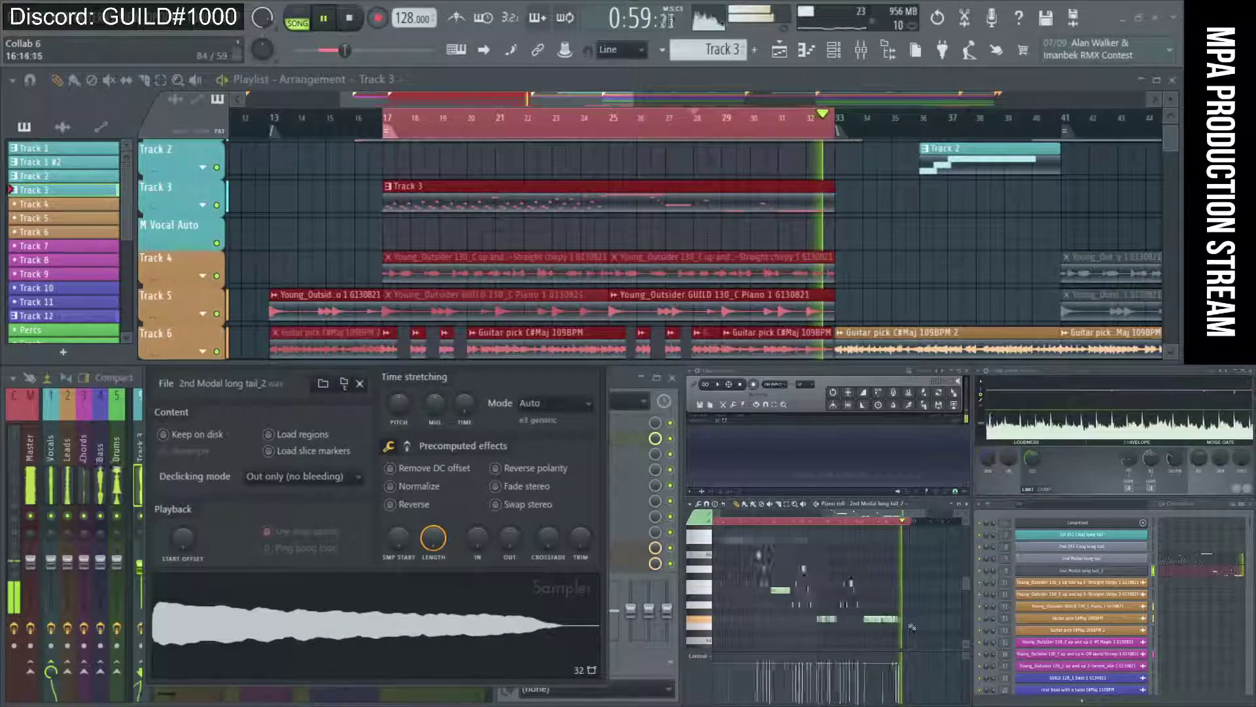
pyautogui.scroll(2, 824, 594)
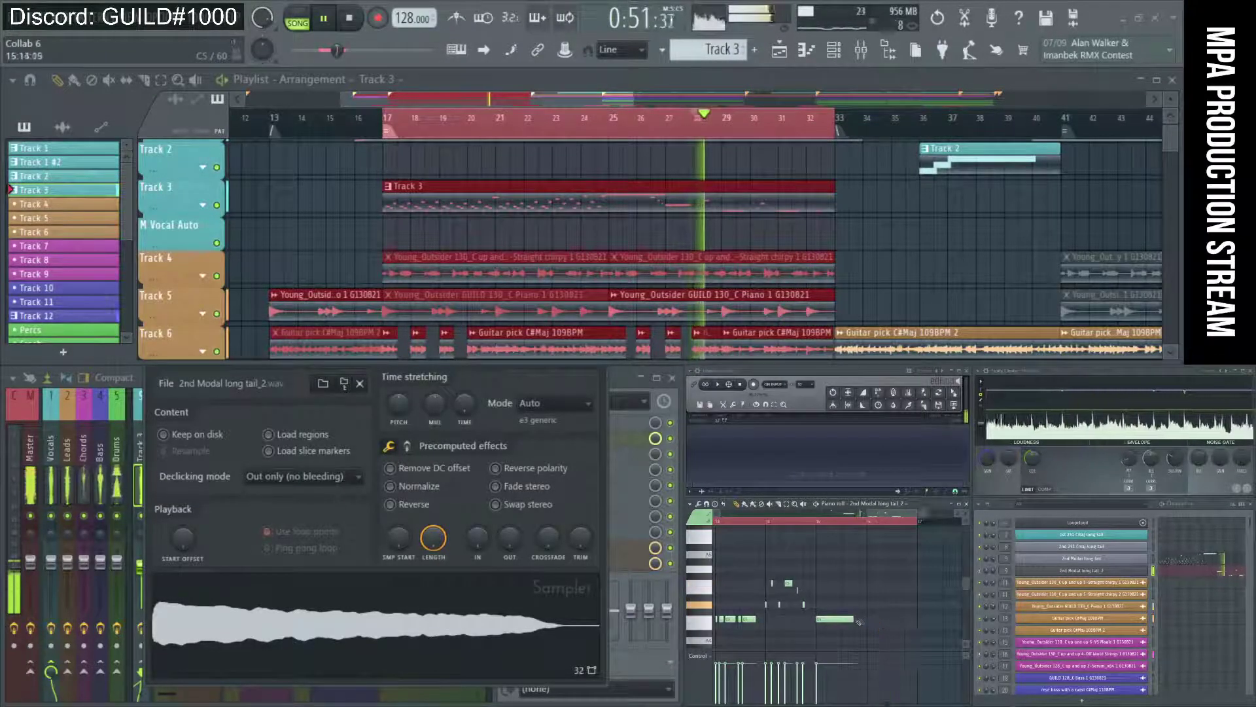
pyautogui.scroll(-2, 878, 622)
pyautogui.scroll(2, 773, 583)
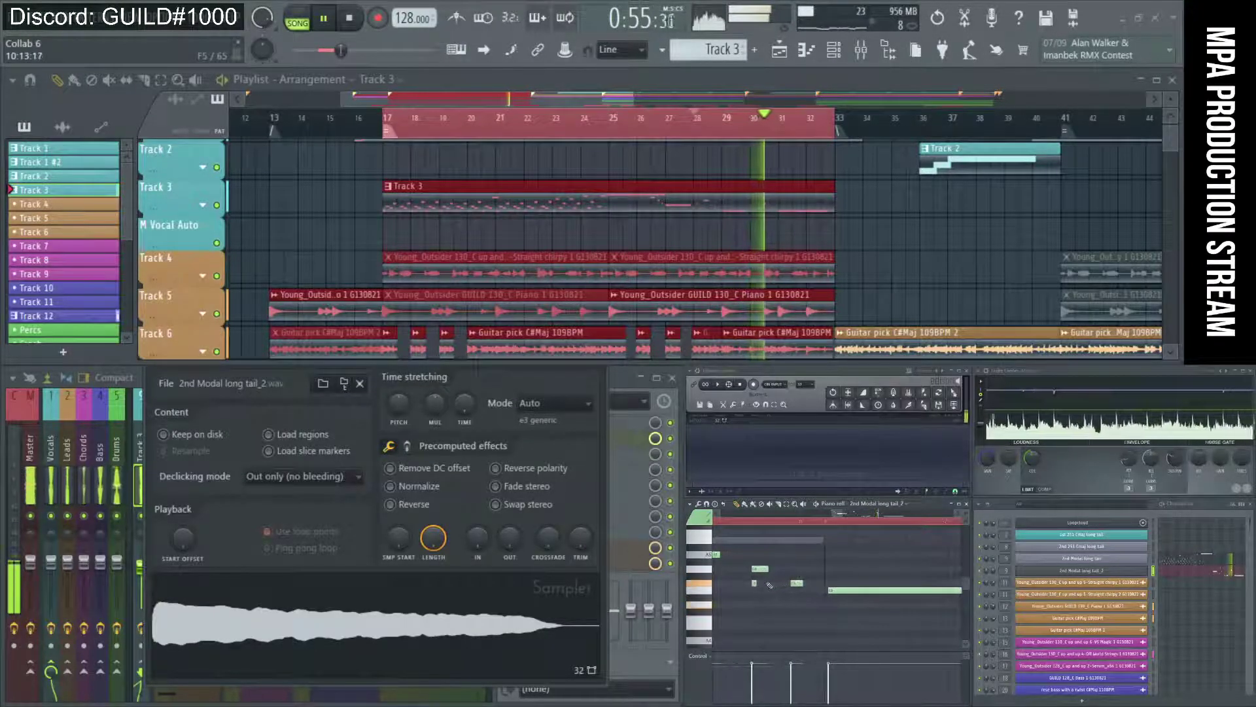
pyautogui.scroll(-2, 773, 584)
pyautogui.press('space')
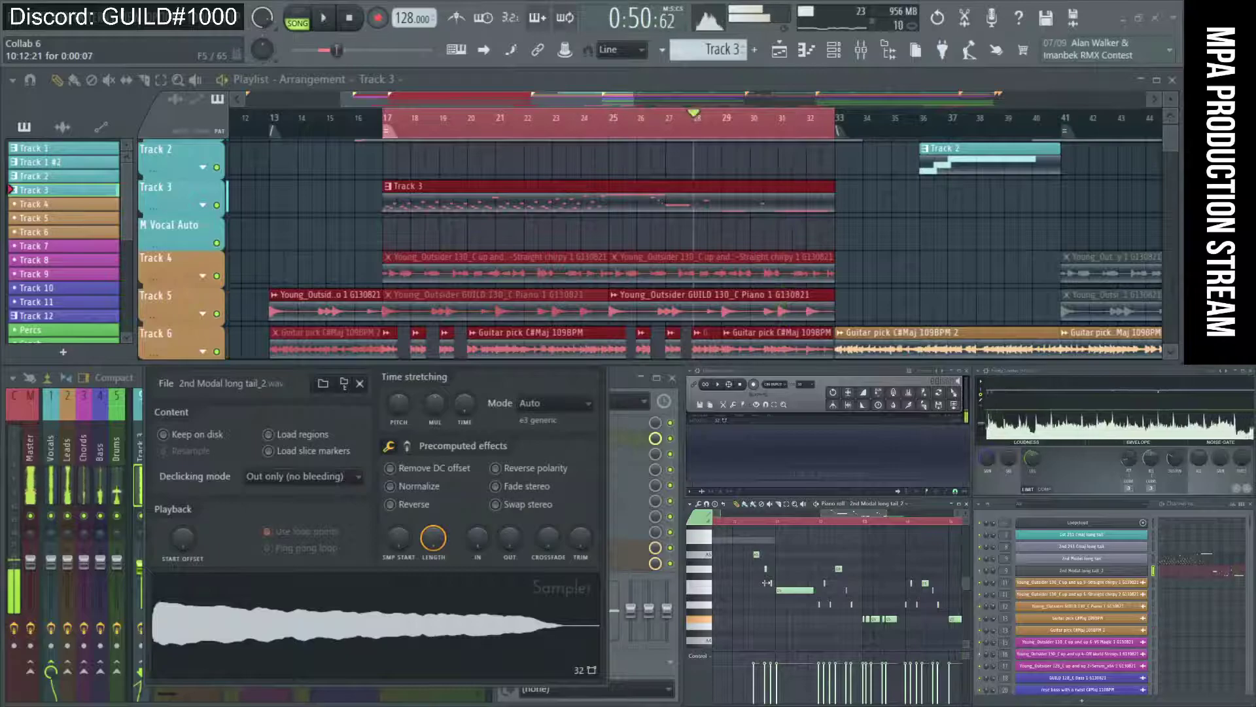
# Clear the playlist loop selection and set the song playback position to bar 17
pyautogui.scroll(-2, 768, 583)
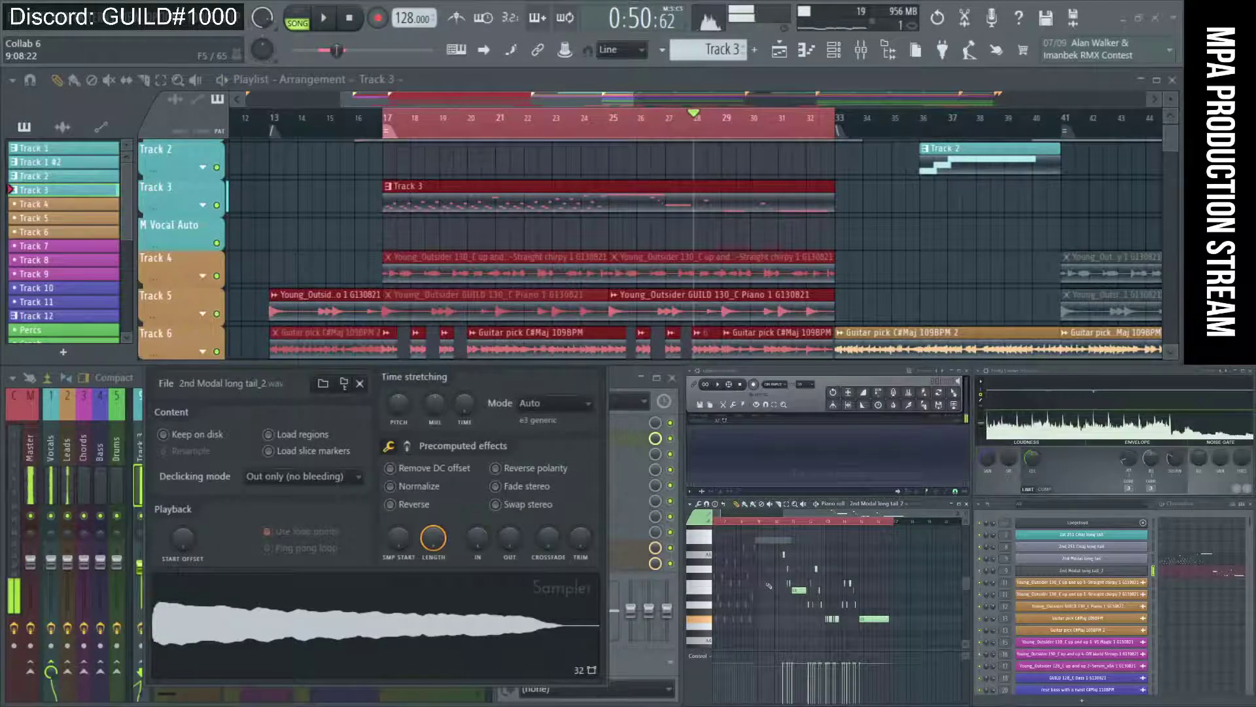
pyautogui.click(241, 553)
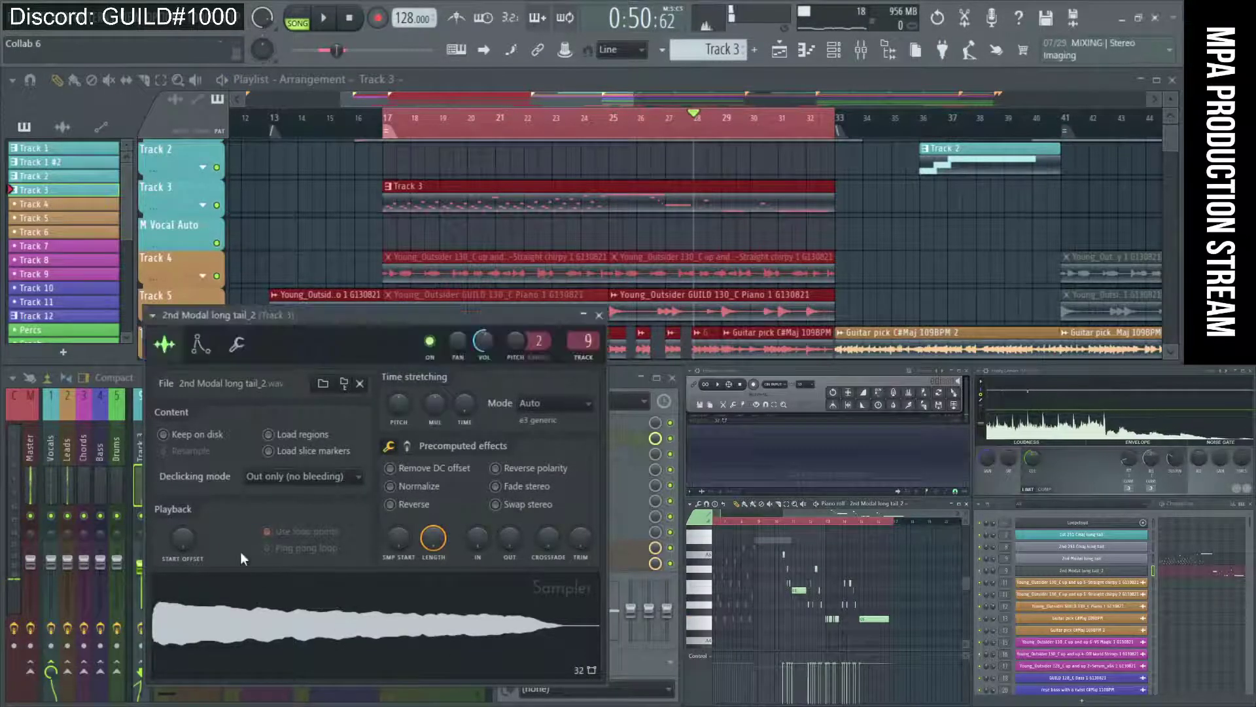
pyautogui.click(389, 121)
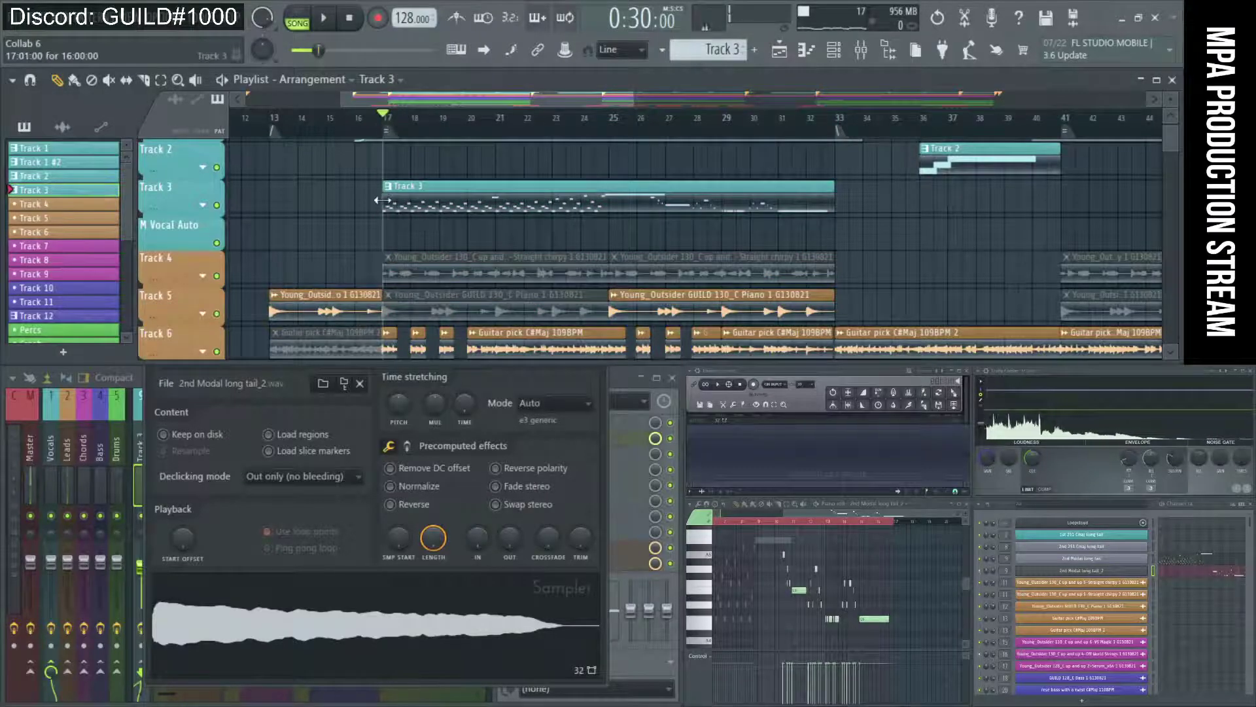
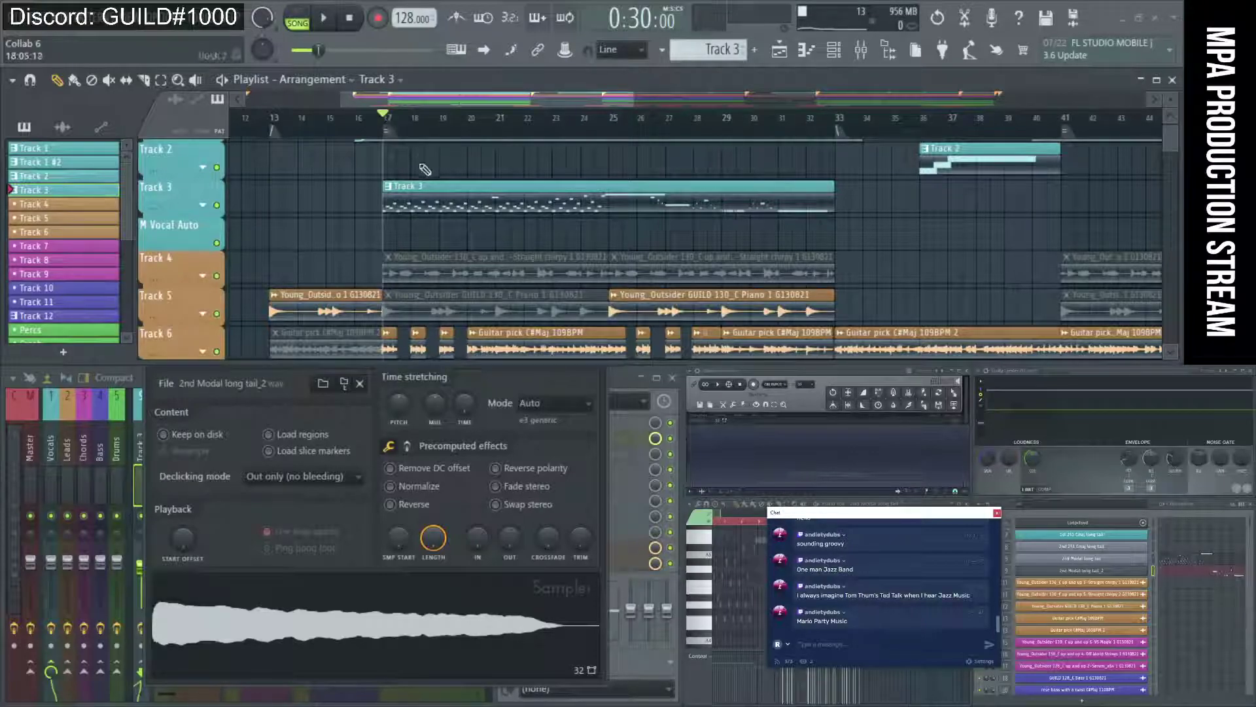
# Play the song from bar 17 past bar 33, move the OBS window clear of the piano roll, and stop
pyautogui.scroll(-2, 425, 170)
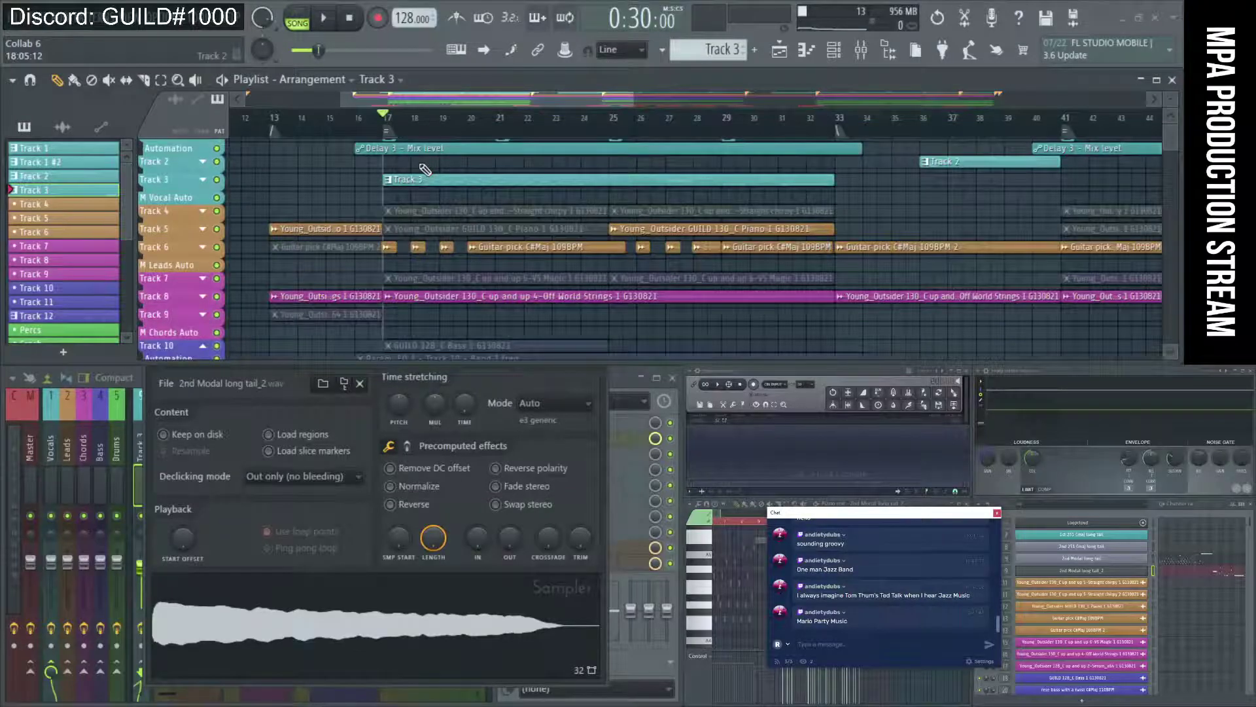
pyautogui.scroll(1, 425, 170)
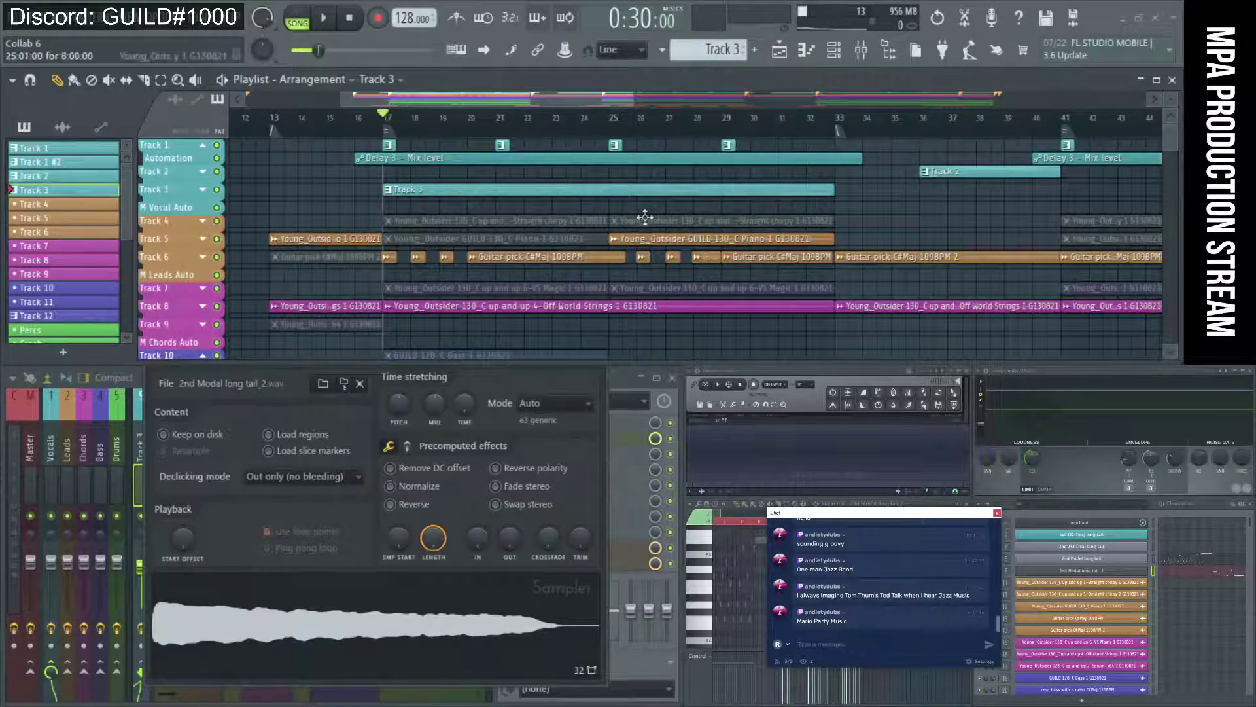
pyautogui.scroll(2, 644, 217)
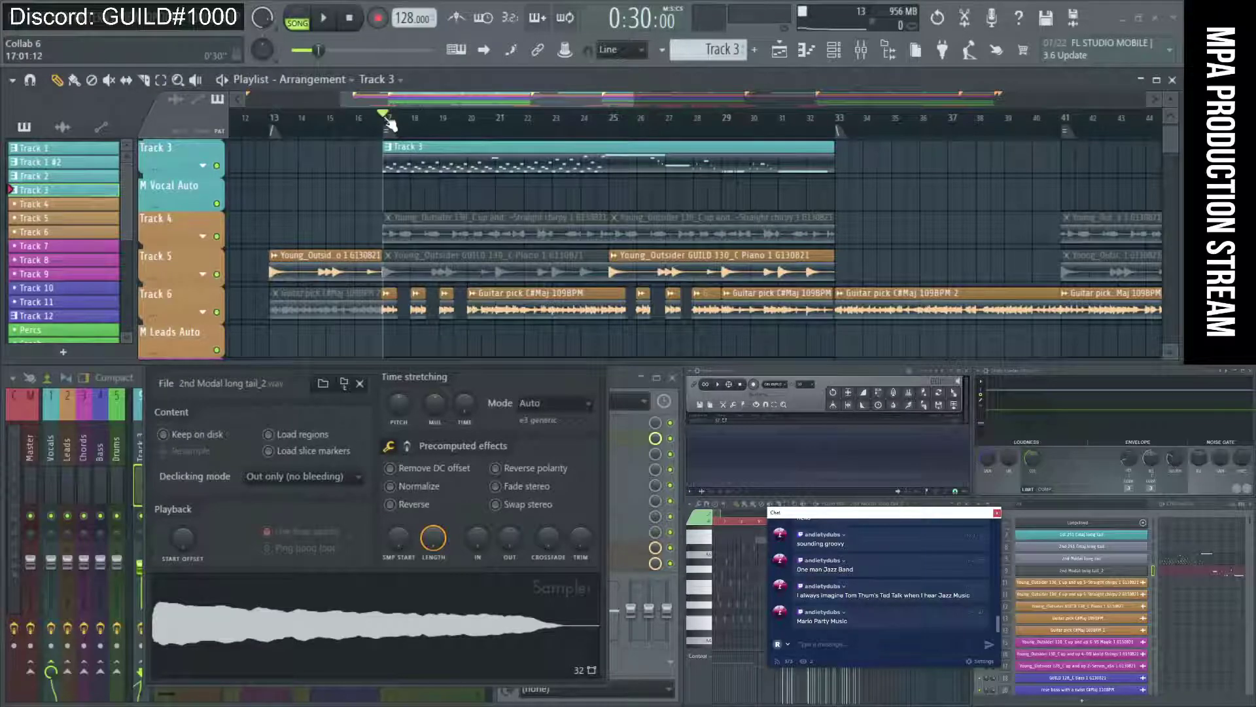
pyautogui.press('space')
pyautogui.moveTo(932, 703); pyautogui.dragTo(968, 596)
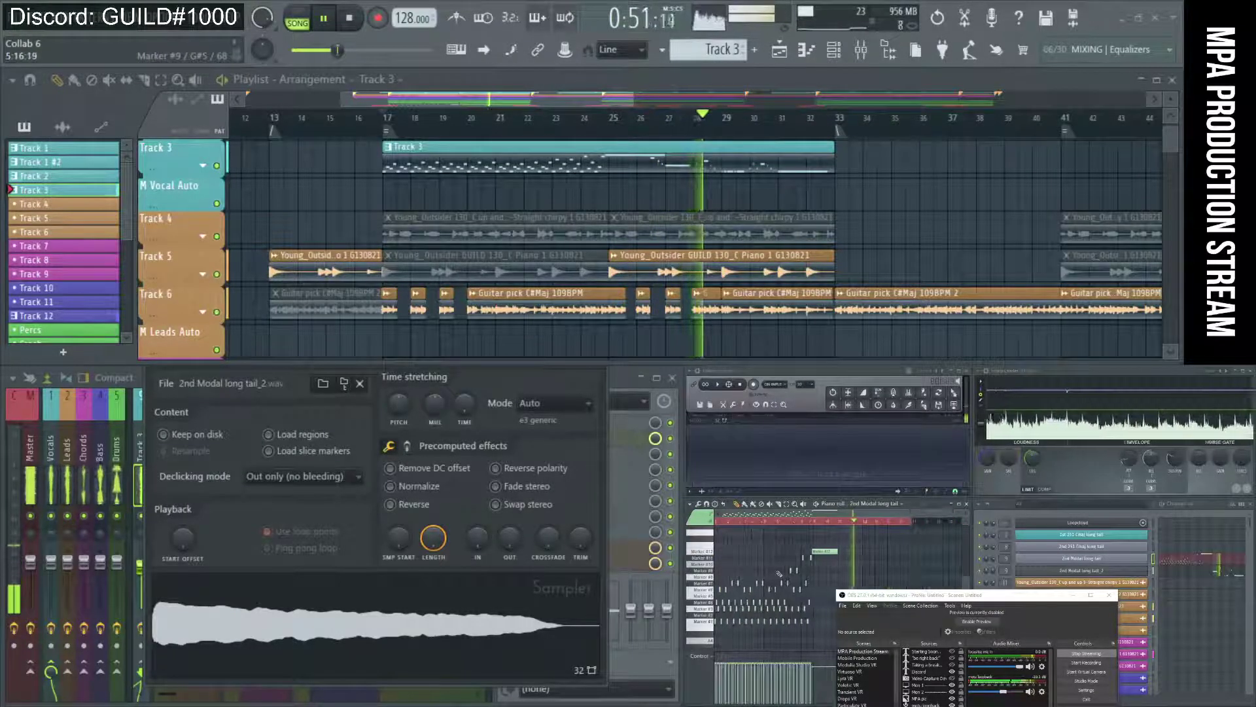
pyautogui.moveTo(969, 596); pyautogui.dragTo(1104, 559)
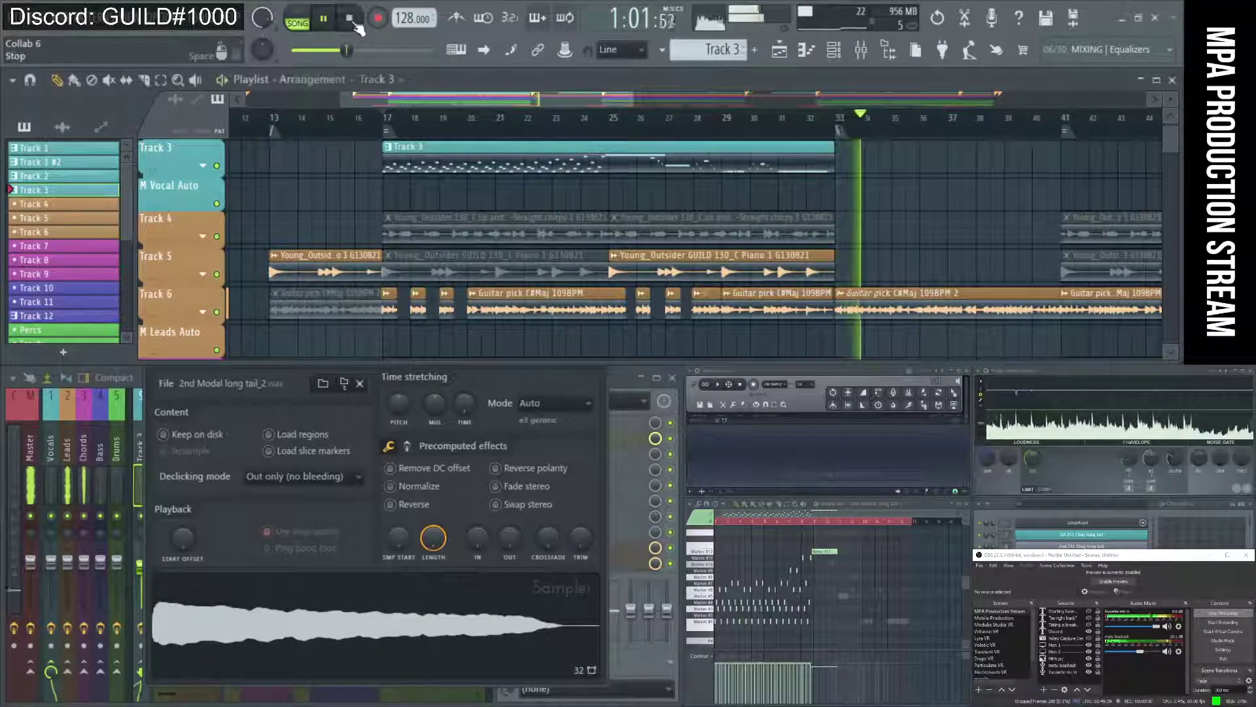
pyautogui.click(352, 20)
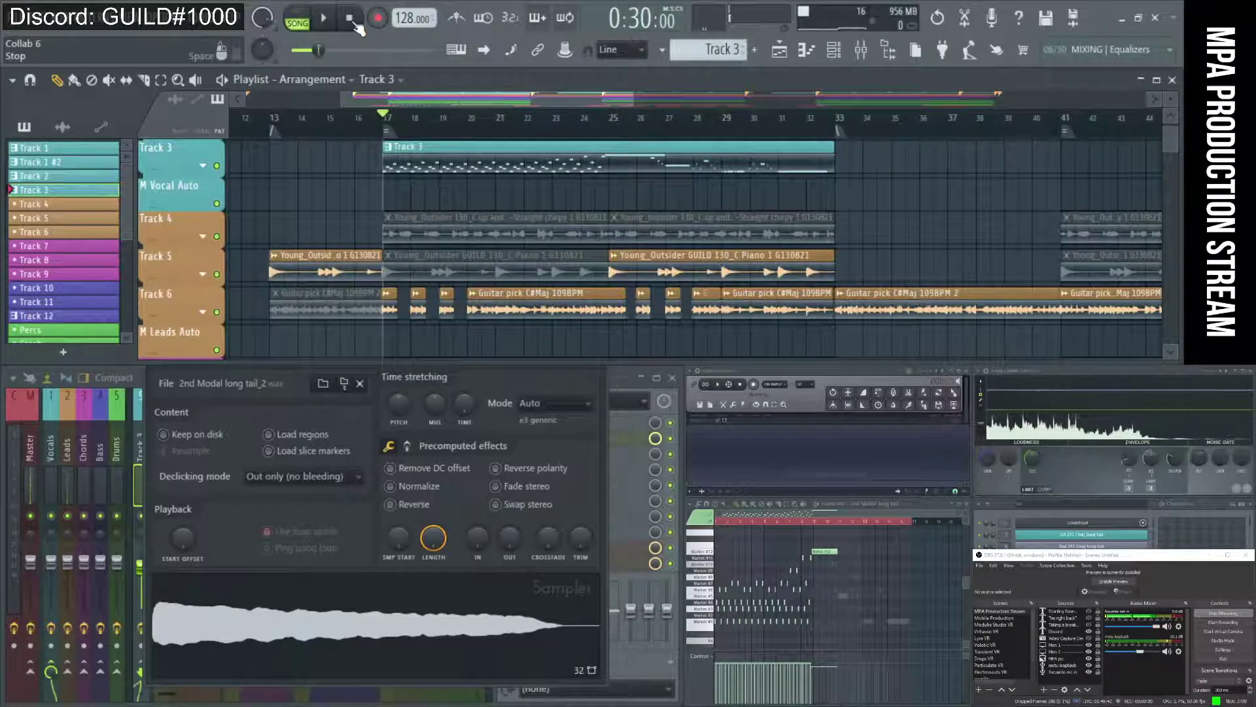
# Move the 2nd Modal long tail_2 sampler window up over the playlist
pyautogui.click(241, 556)
pyautogui.moveTo(541, 315); pyautogui.dragTo(525, 234)
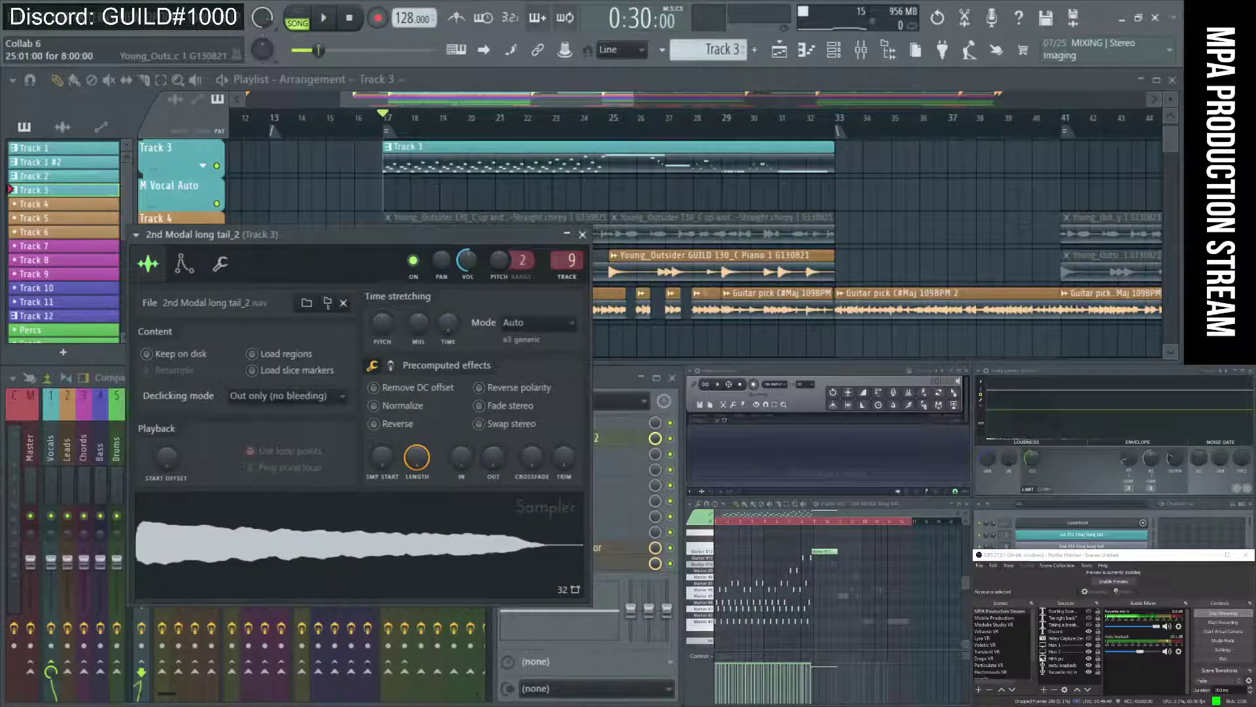
pyautogui.moveTo(1255, 517); pyautogui.dragTo(885, 519)
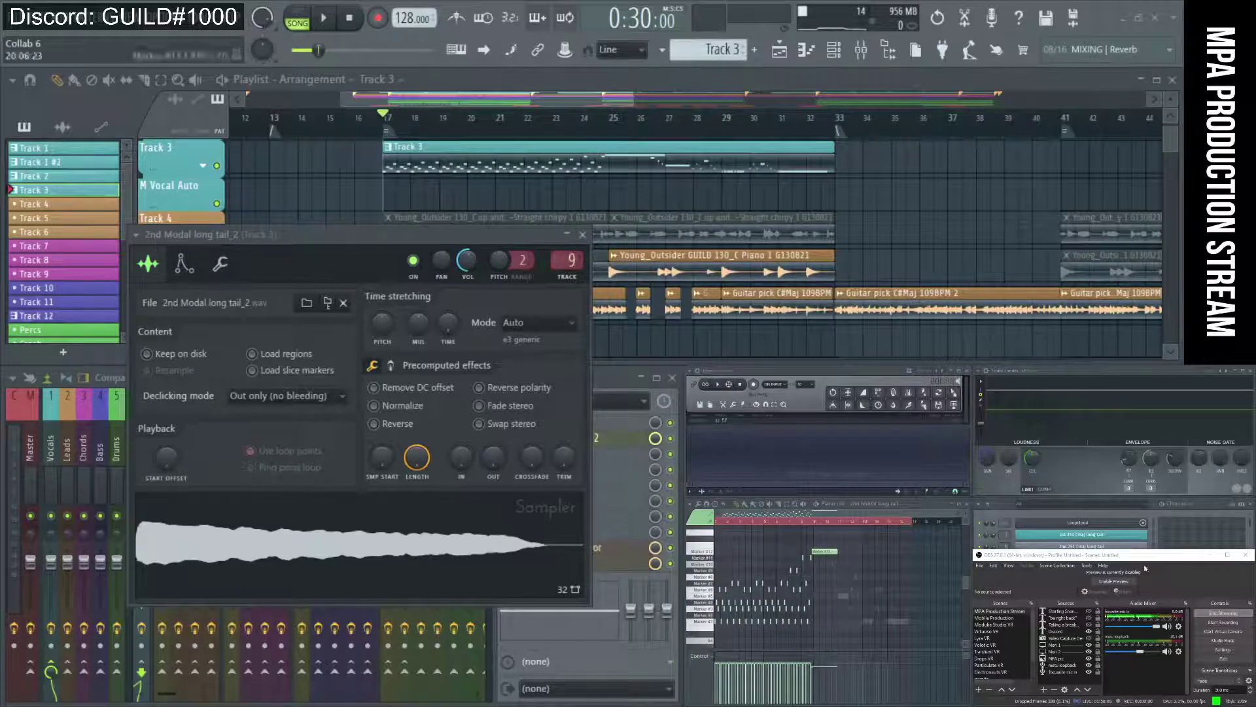
# Add a Fruity Dance channel to the channel rack, and close the 2nd Modal long tail_2 sampler window
pyautogui.click(1082, 700)
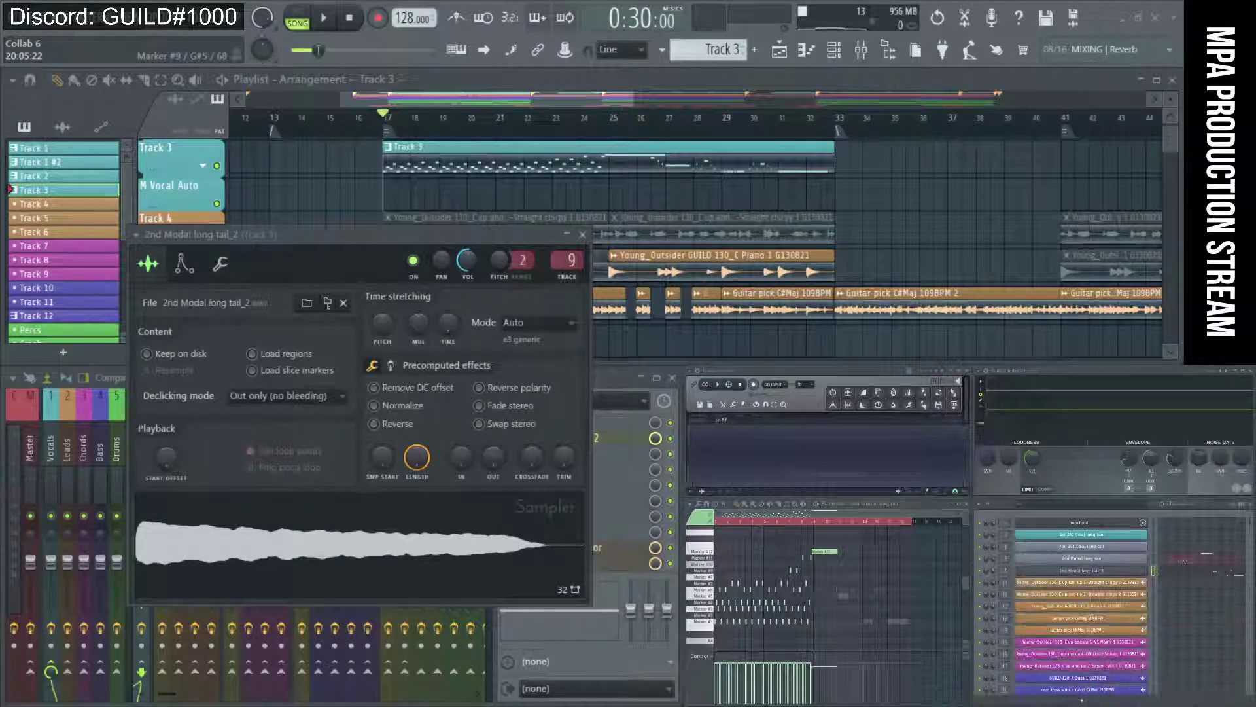
pyautogui.click(1083, 700)
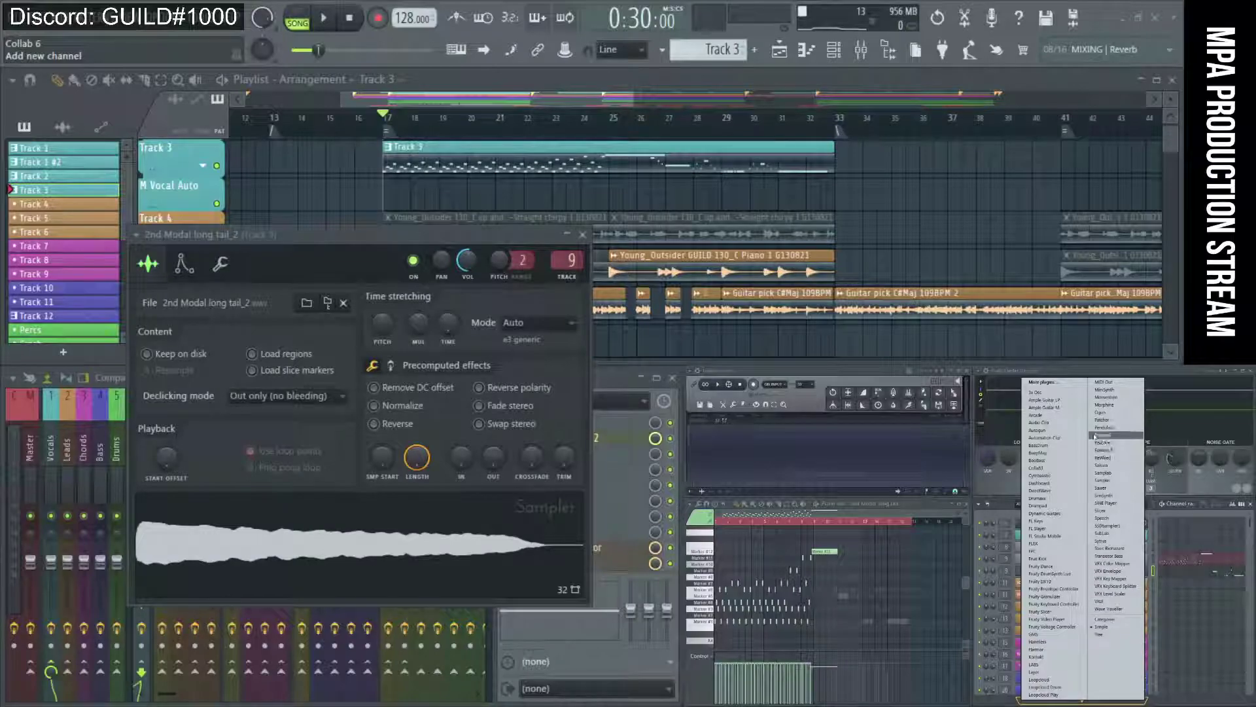
pyautogui.click(1065, 566)
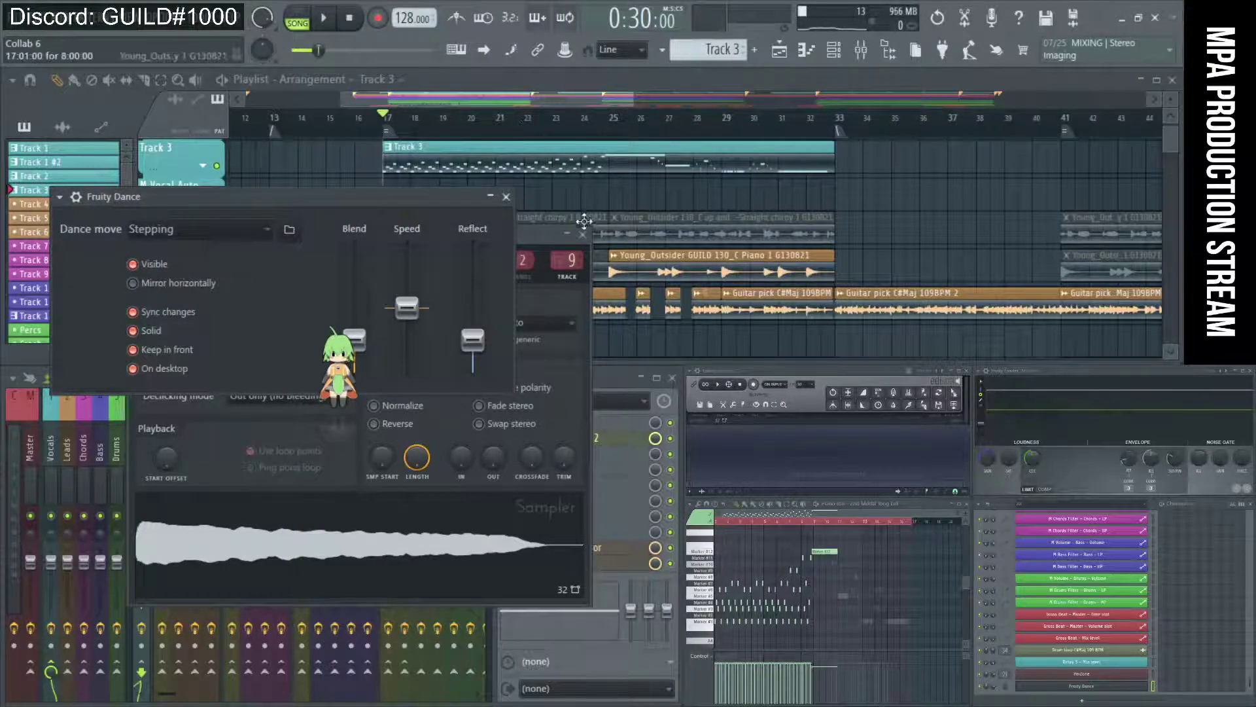
pyautogui.click(591, 237)
# Move the Fruity Dance window up over the playlist, and load Dance.png as its sprite sheet
pyautogui.moveTo(351, 204); pyautogui.dragTo(419, 116)
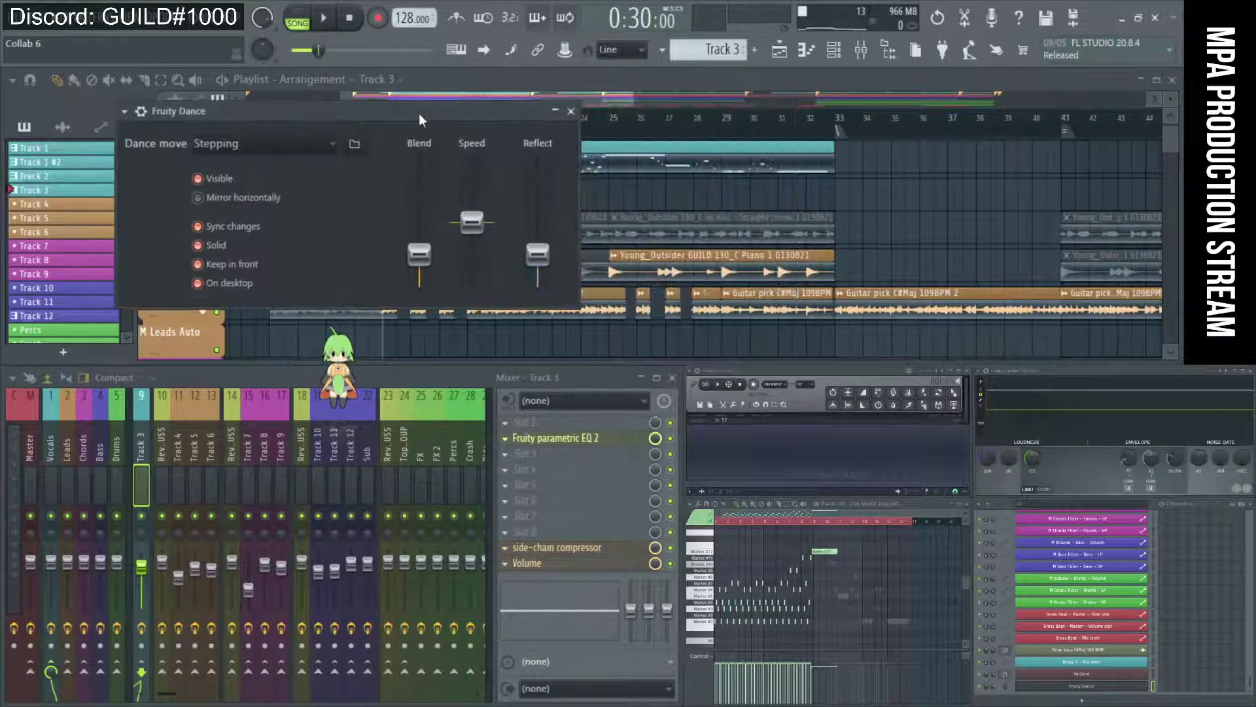
pyautogui.click(353, 146)
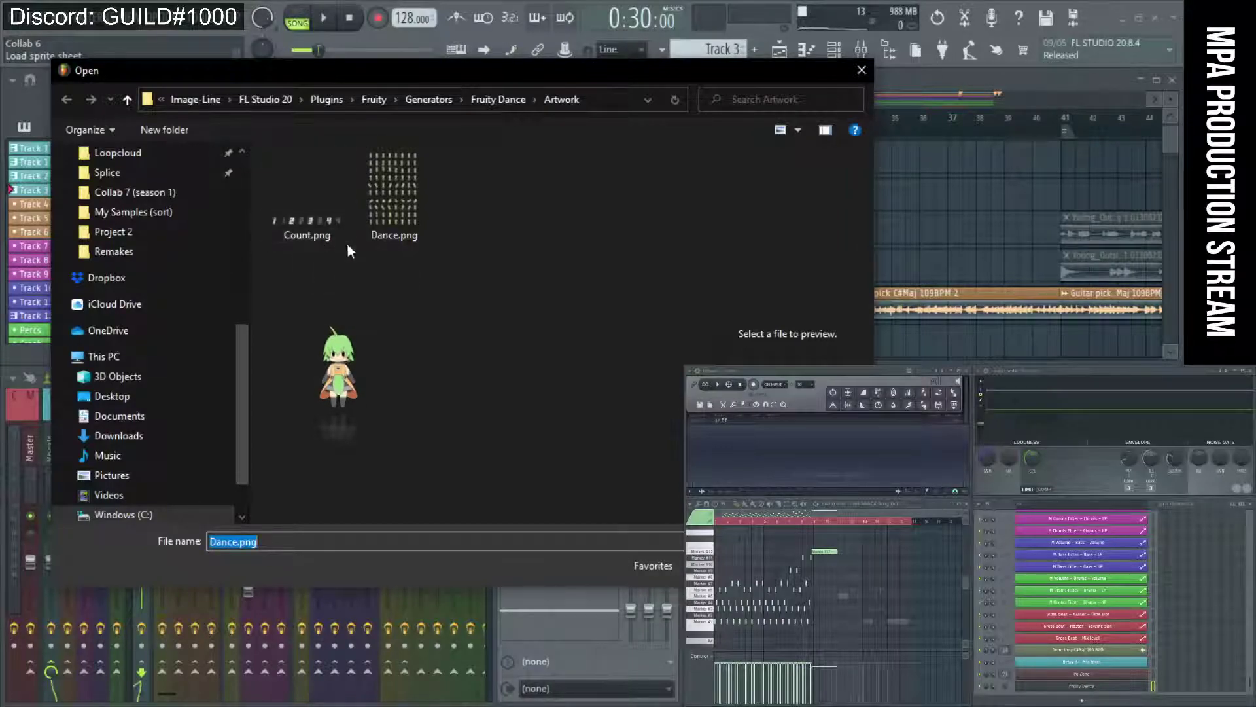
pyautogui.doubleClick(398, 219)
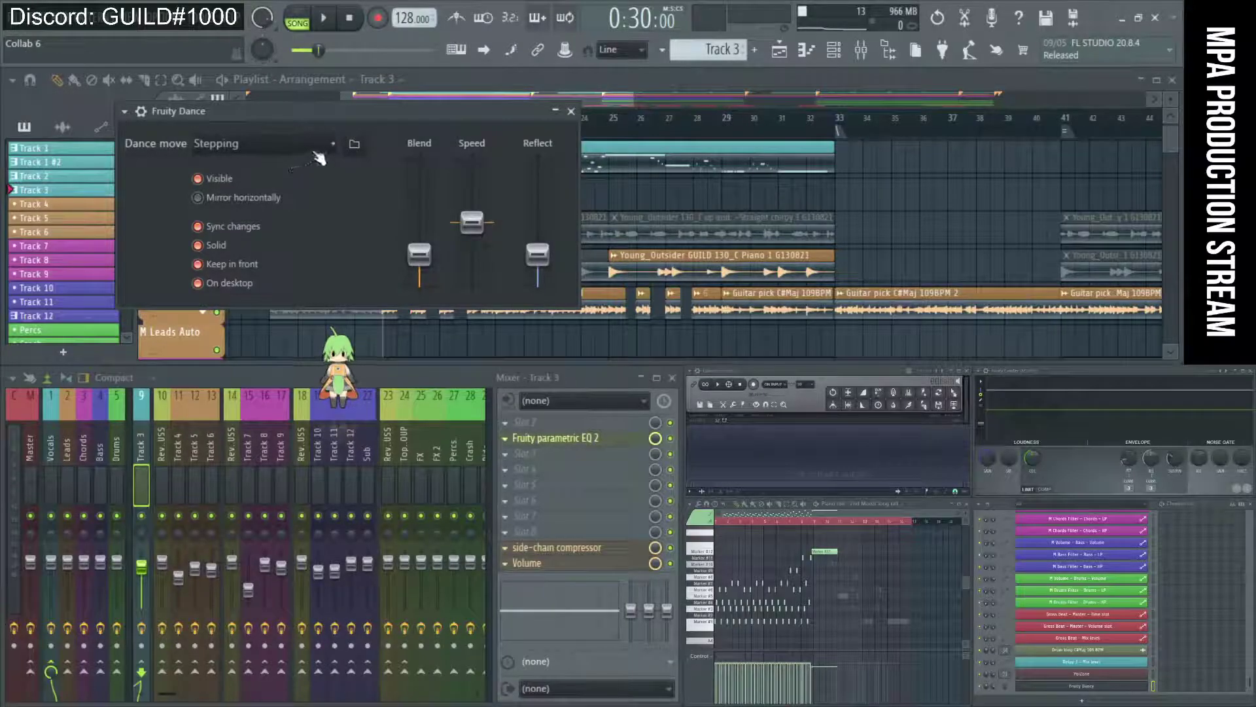
# Open the sprite sheet chooser, bring the stream chat up beside it, and reread the chat messages about dance templates
pyautogui.click(354, 146)
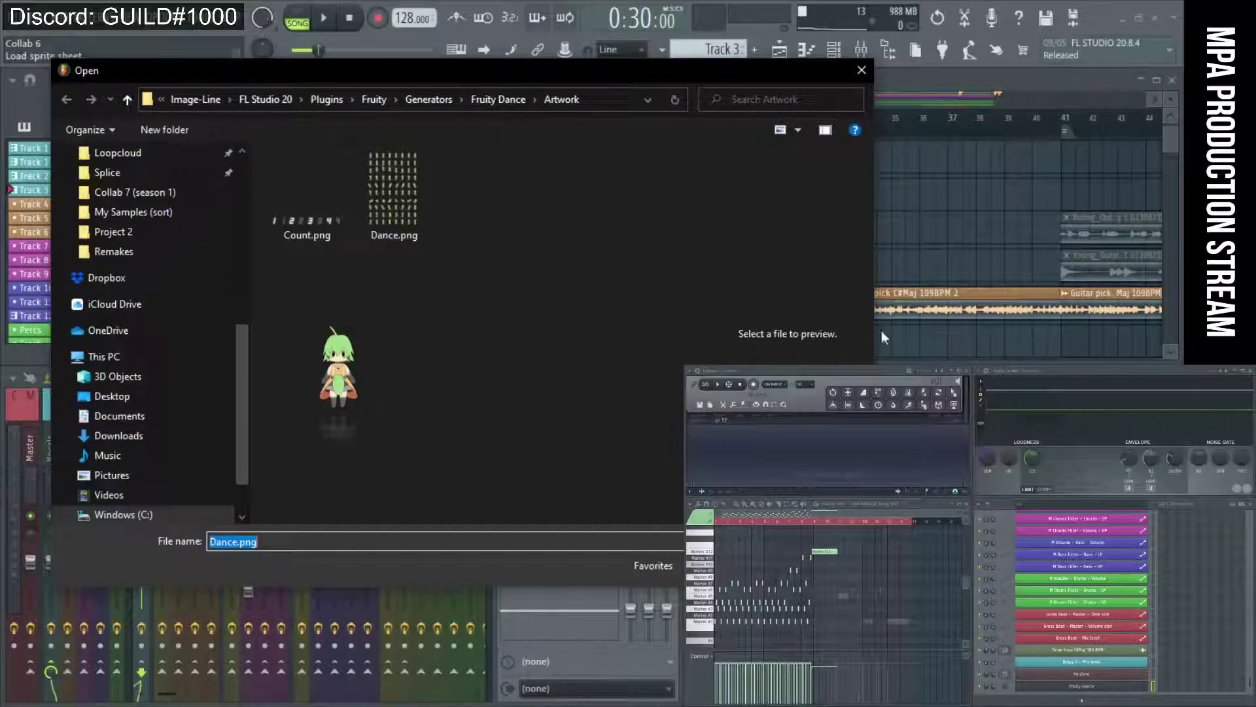
pyautogui.hotkey('alt', 'Tab')
pyautogui.moveTo(874, 610); pyautogui.dragTo(1033, 624)
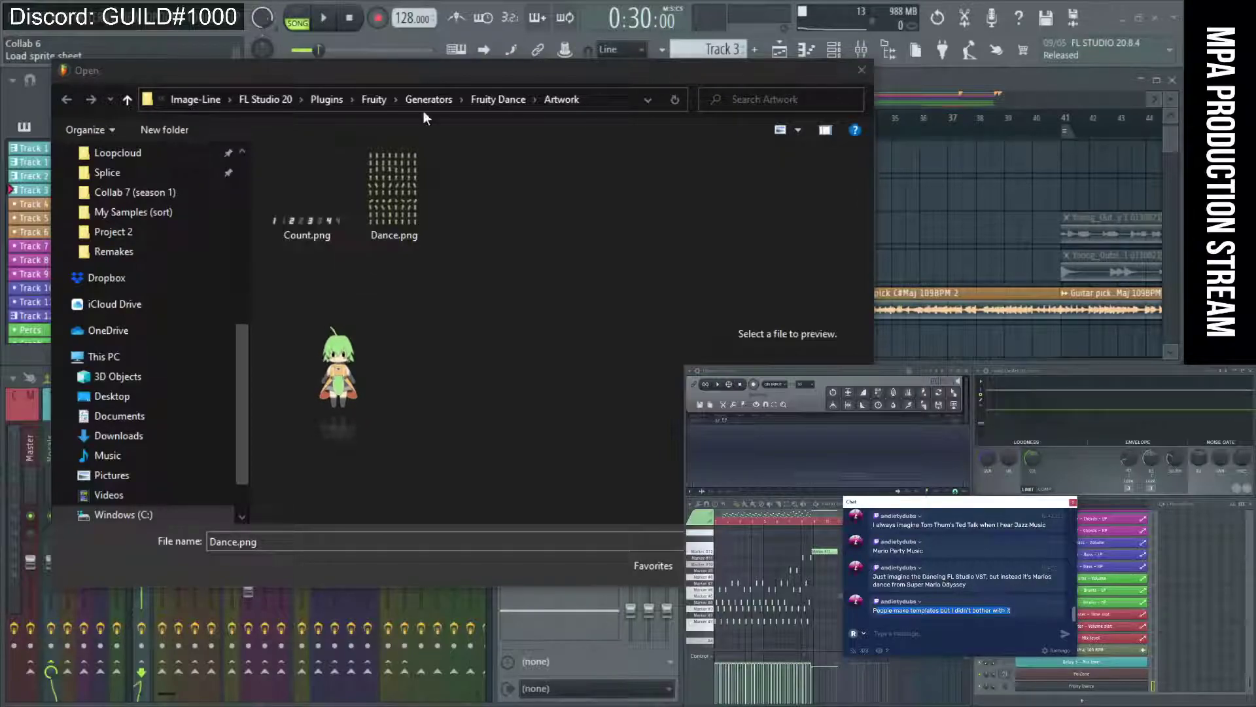
pyautogui.moveTo(521, 81); pyautogui.dragTo(520, 131)
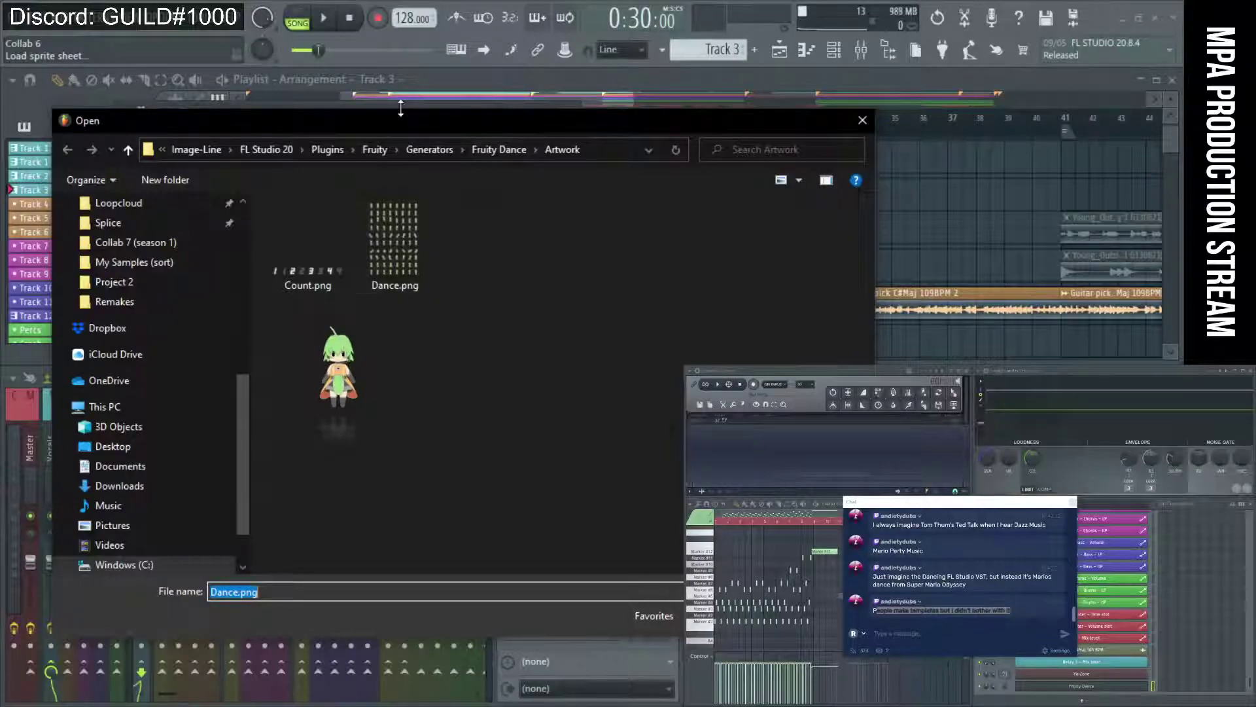
pyautogui.moveTo(397, 121); pyautogui.dragTo(398, 102)
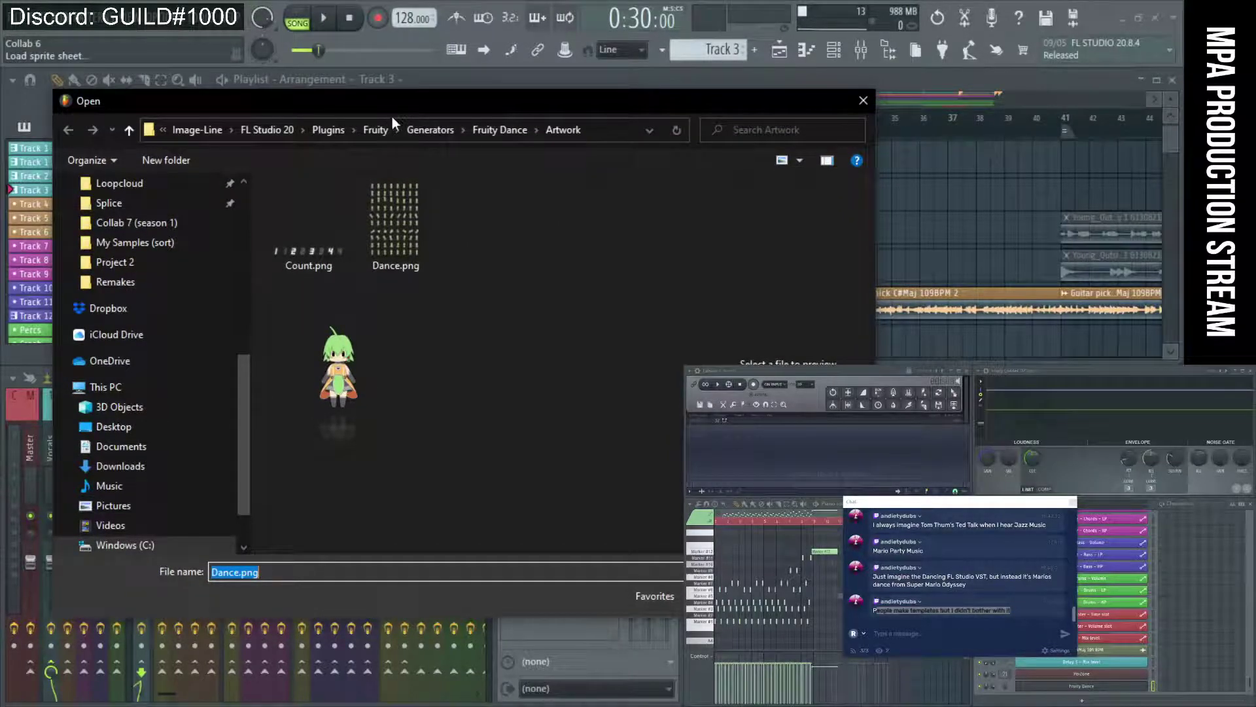
pyautogui.click(914, 623)
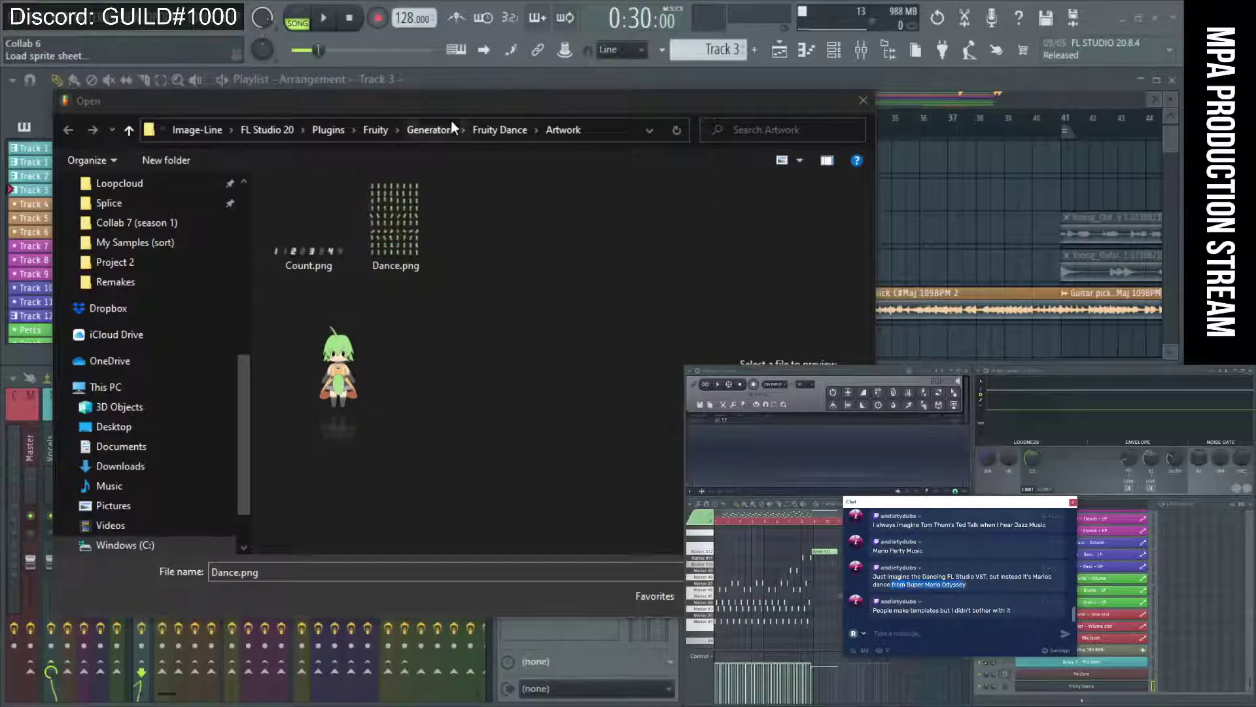
# Open Dance.png in Photos to examine its sprite grid, move the chat aside, and close the image and the file chooser
pyautogui.click(456, 255)
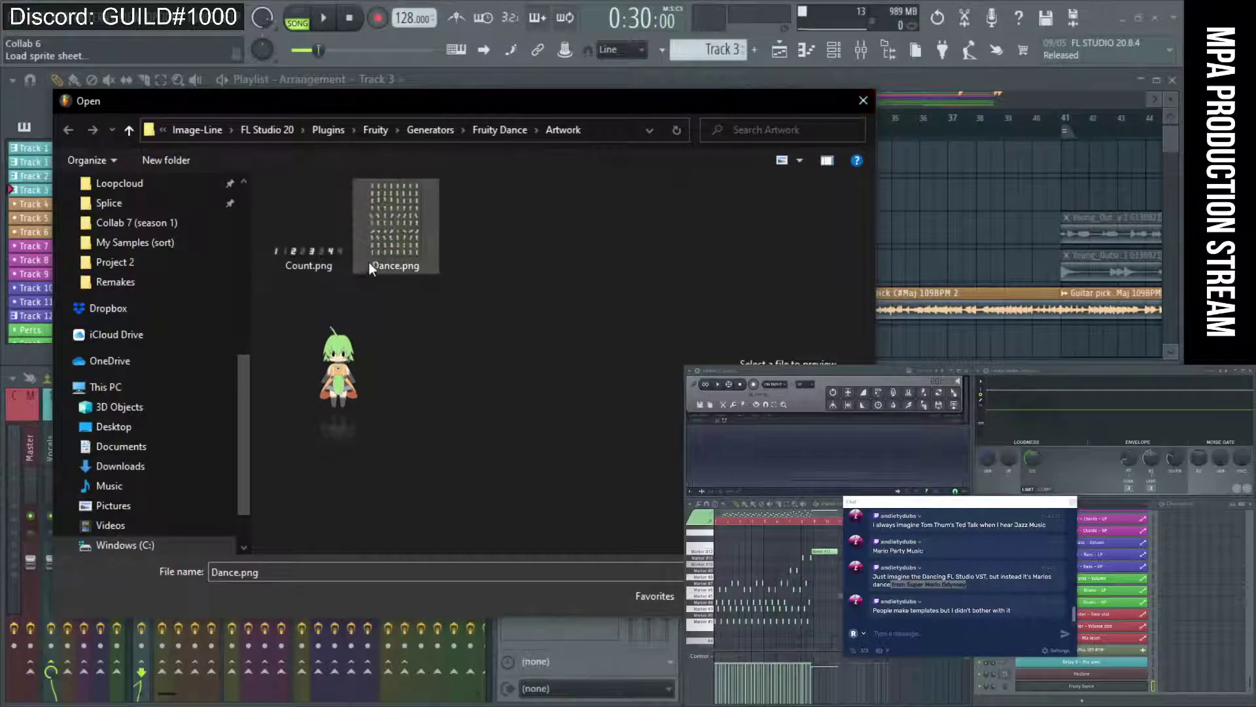
pyautogui.click(391, 242)
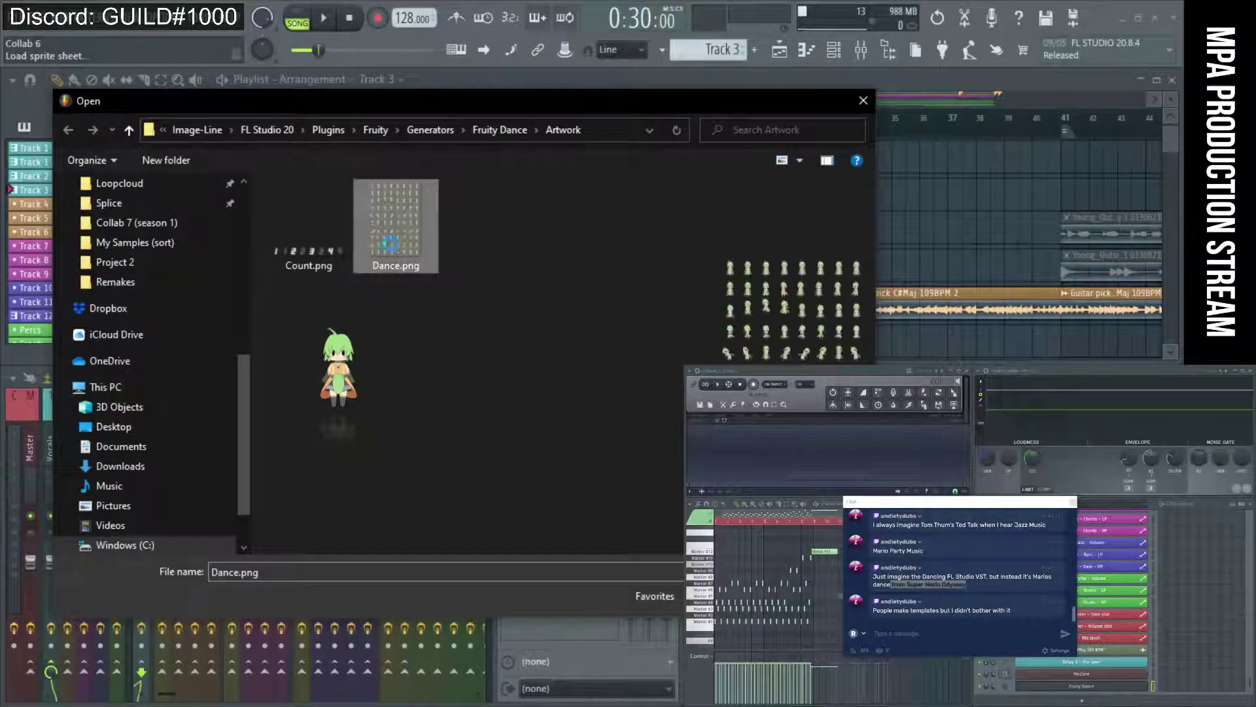
pyautogui.rightClick(393, 252)
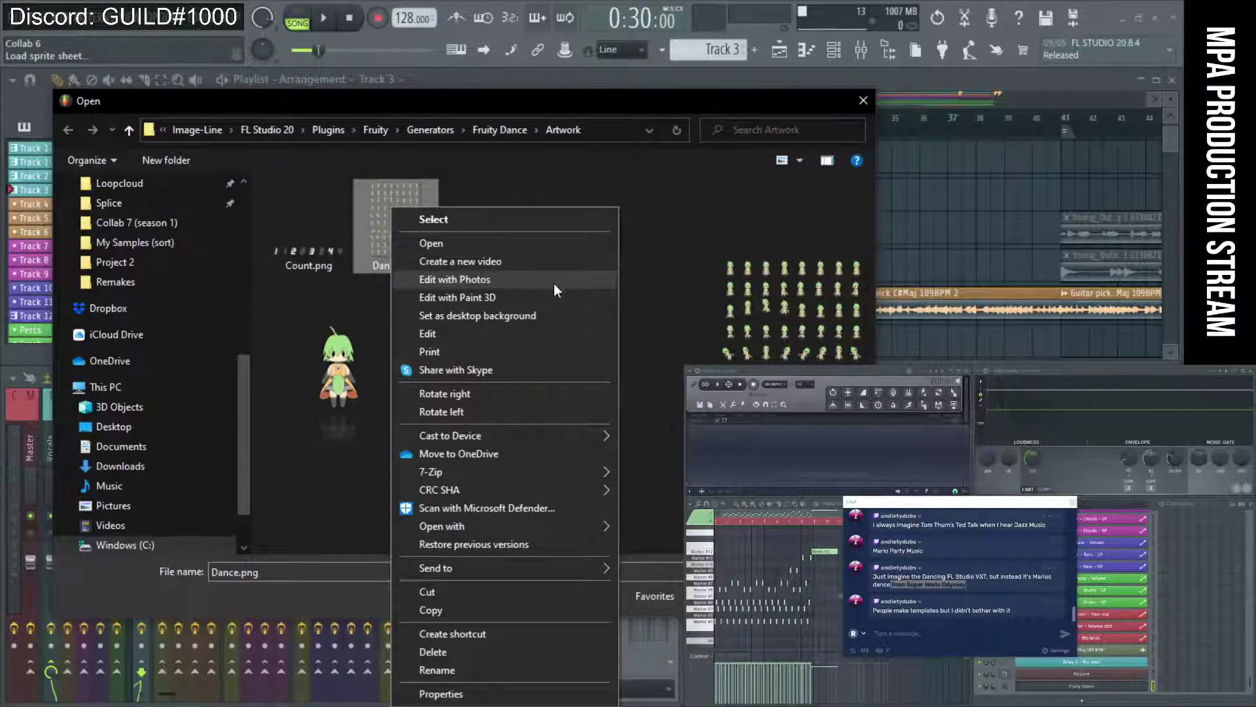
pyautogui.moveTo(514, 435)
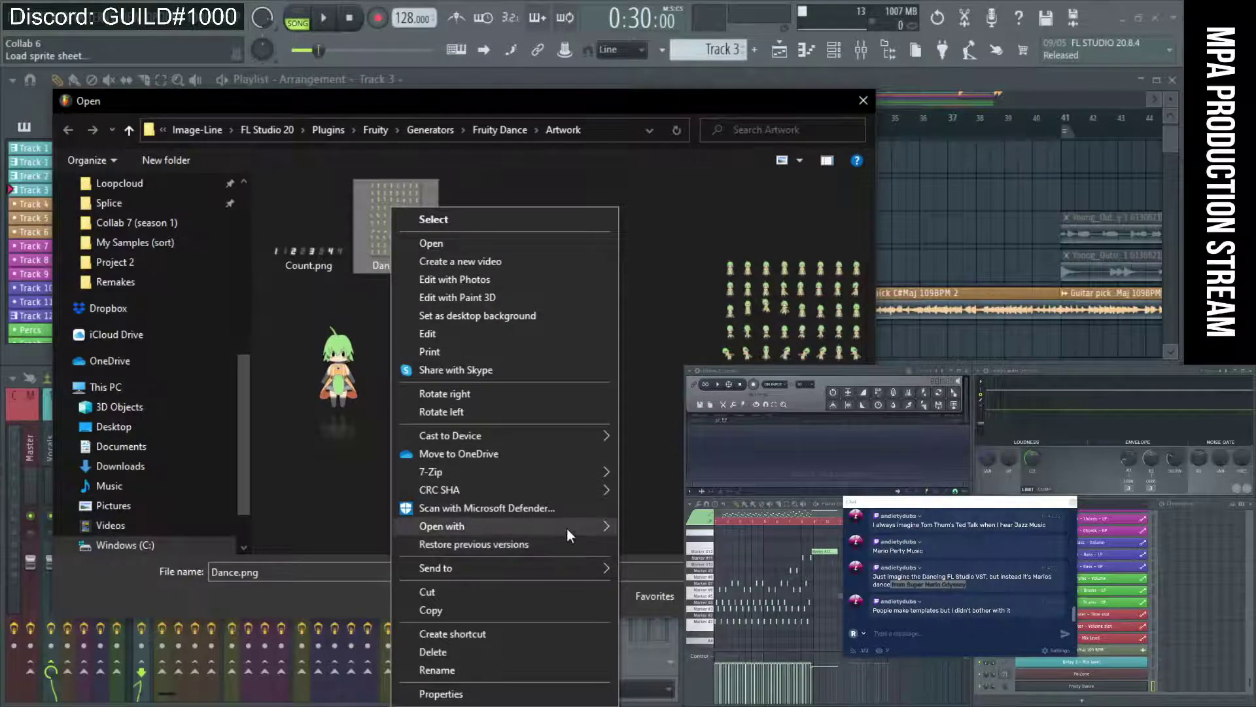
pyautogui.moveTo(607, 528)
pyautogui.click(651, 563)
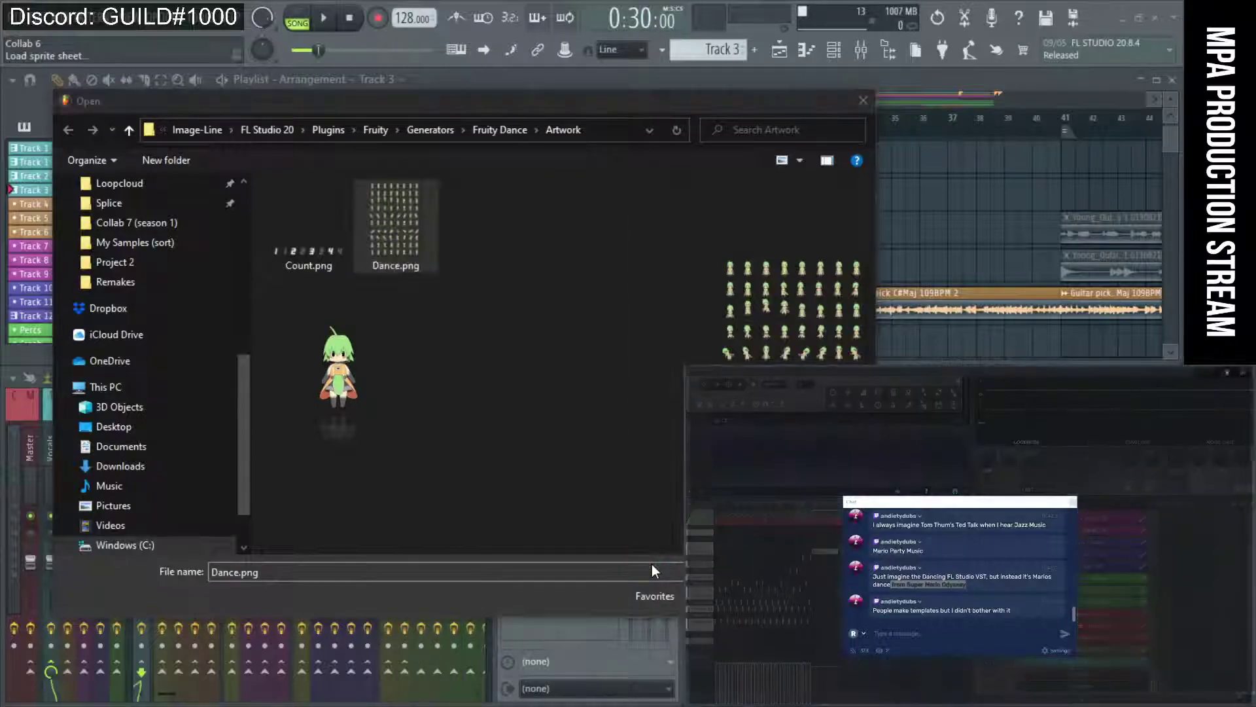
pyautogui.moveTo(947, 506); pyautogui.dragTo(867, 500)
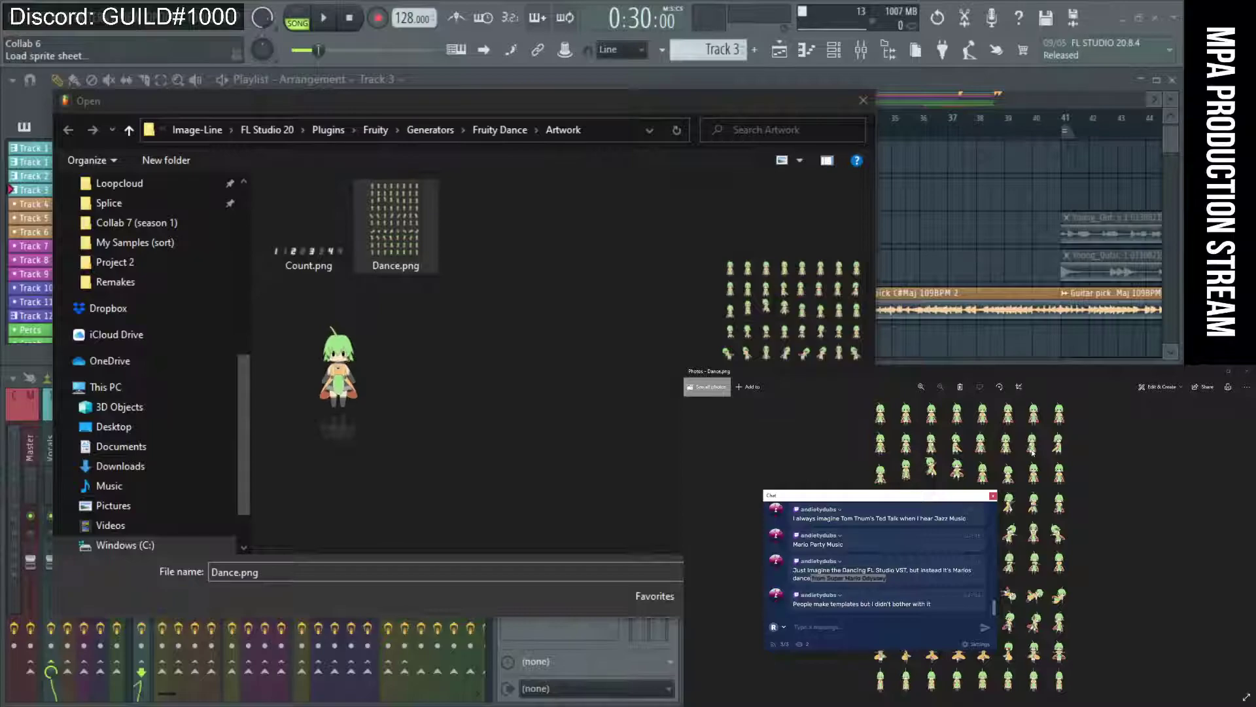
pyautogui.click(1245, 371)
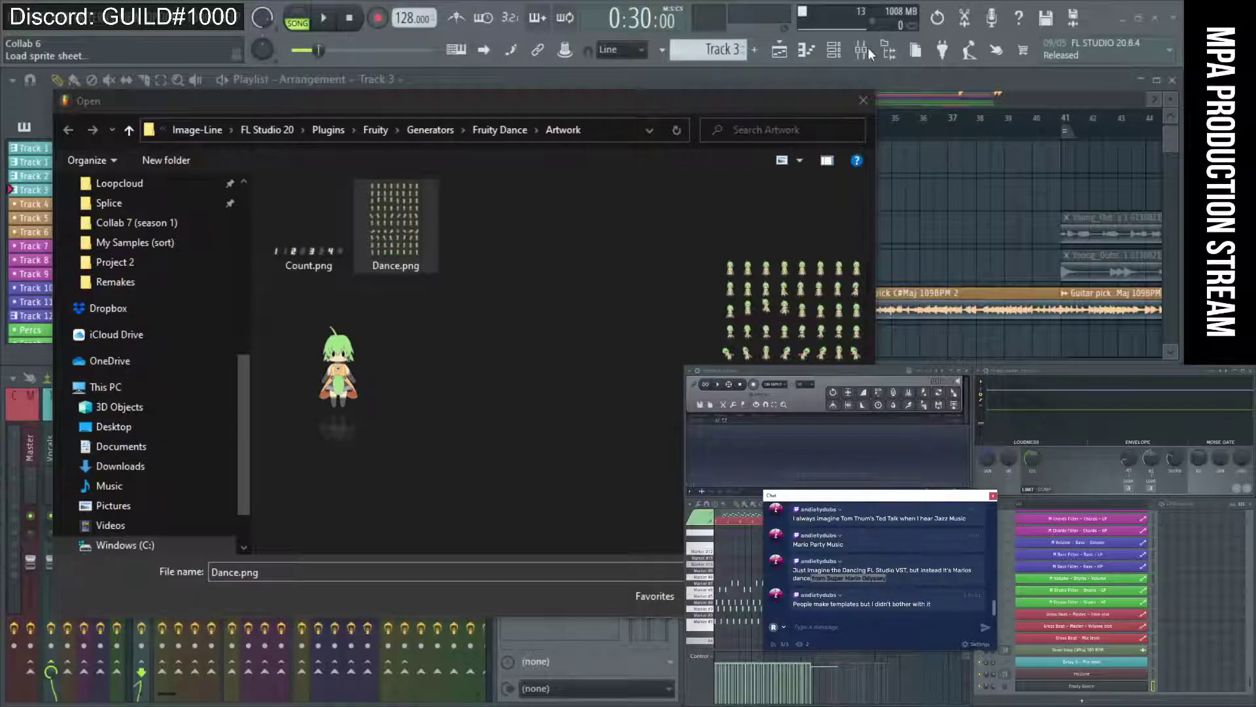
pyautogui.click(873, 108)
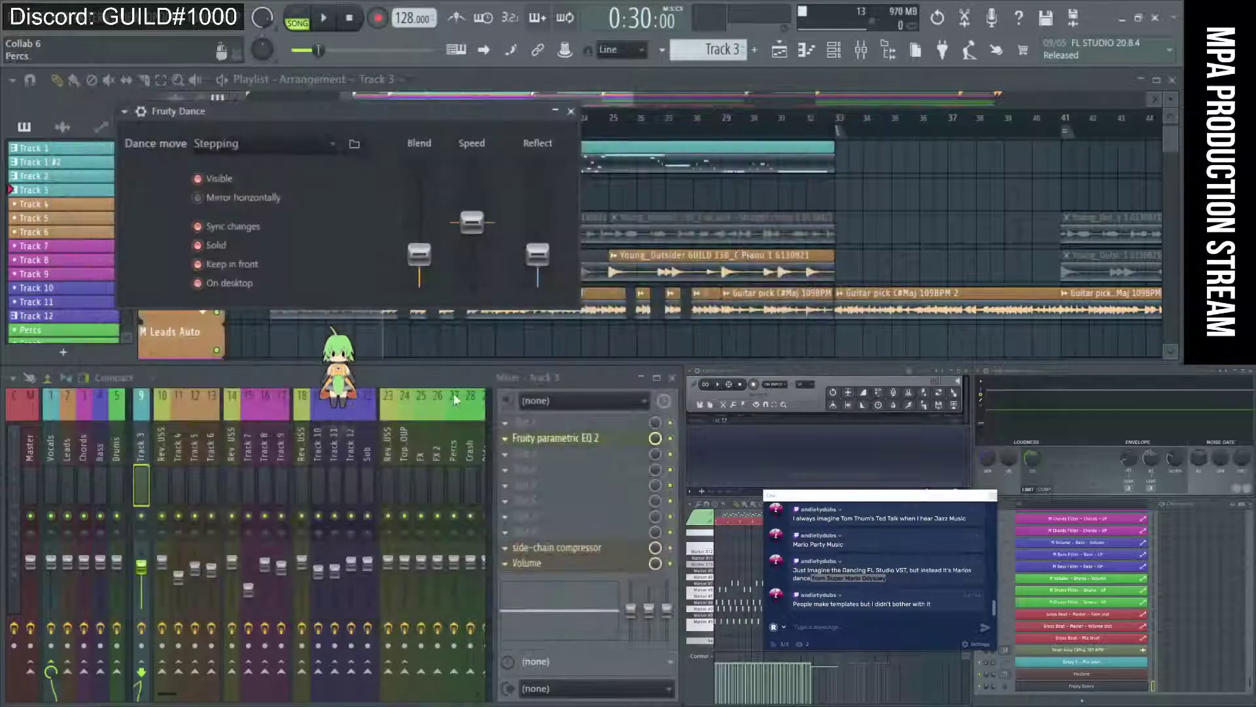
# Move the Fruity Dance window down over the playlist, and try the Waiting and Jumping dance moves while the song plays, keeping Jumping
pyautogui.click(556, 112)
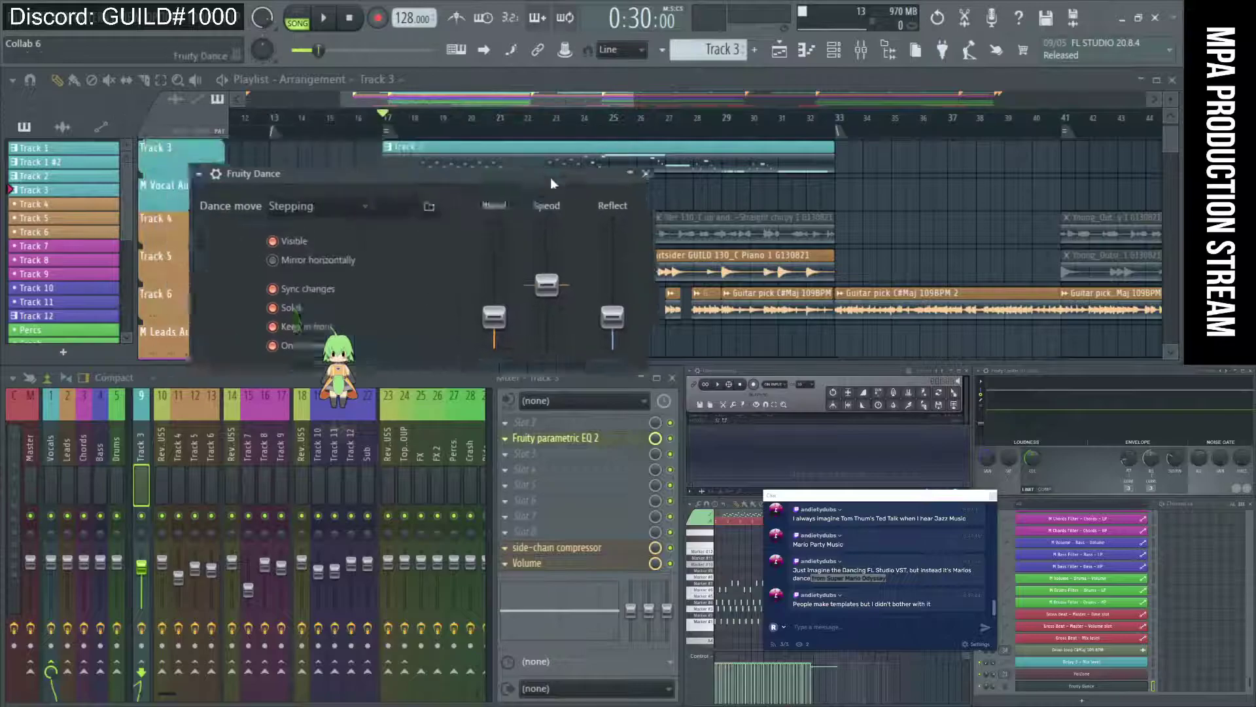
pyautogui.press('space')
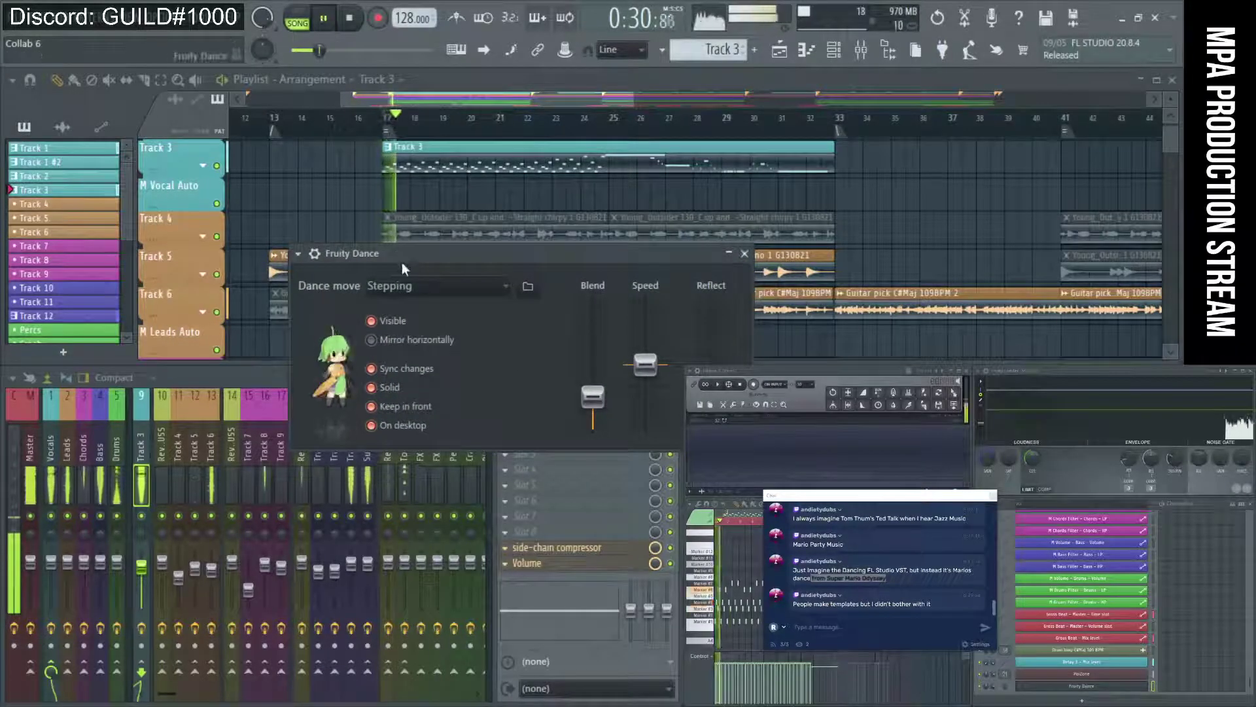
pyautogui.click(409, 289)
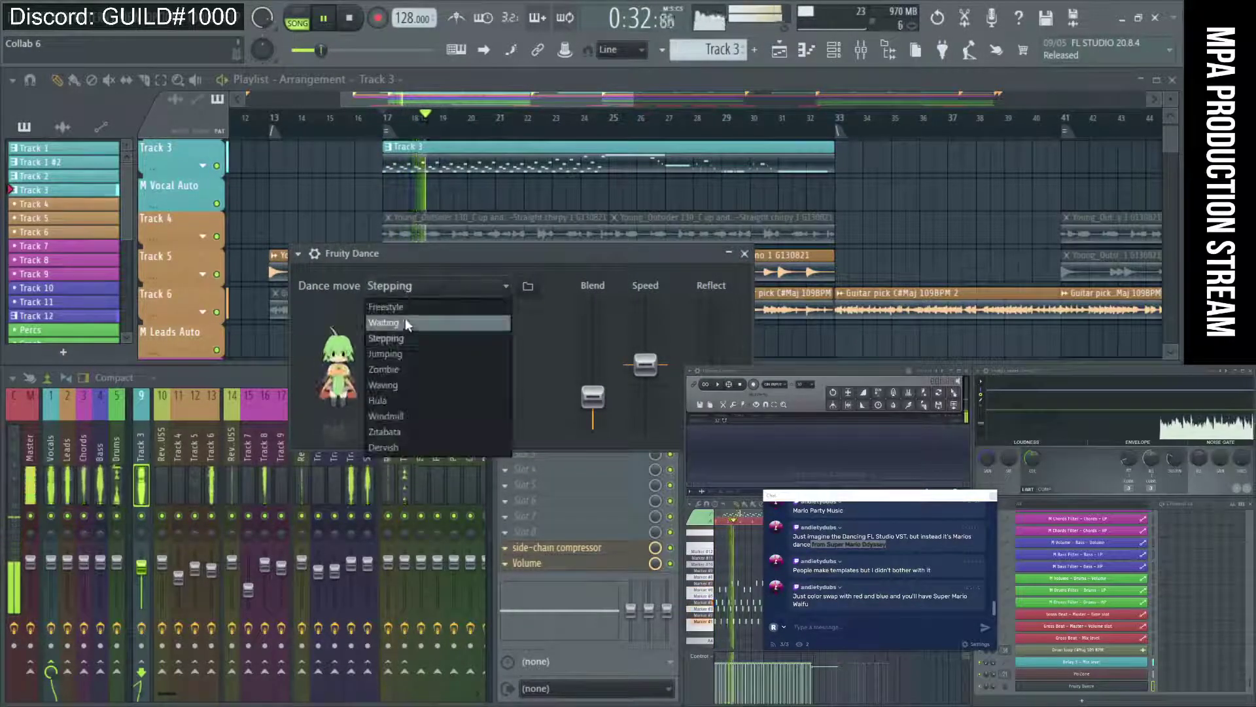
pyautogui.click(406, 326)
pyautogui.click(407, 286)
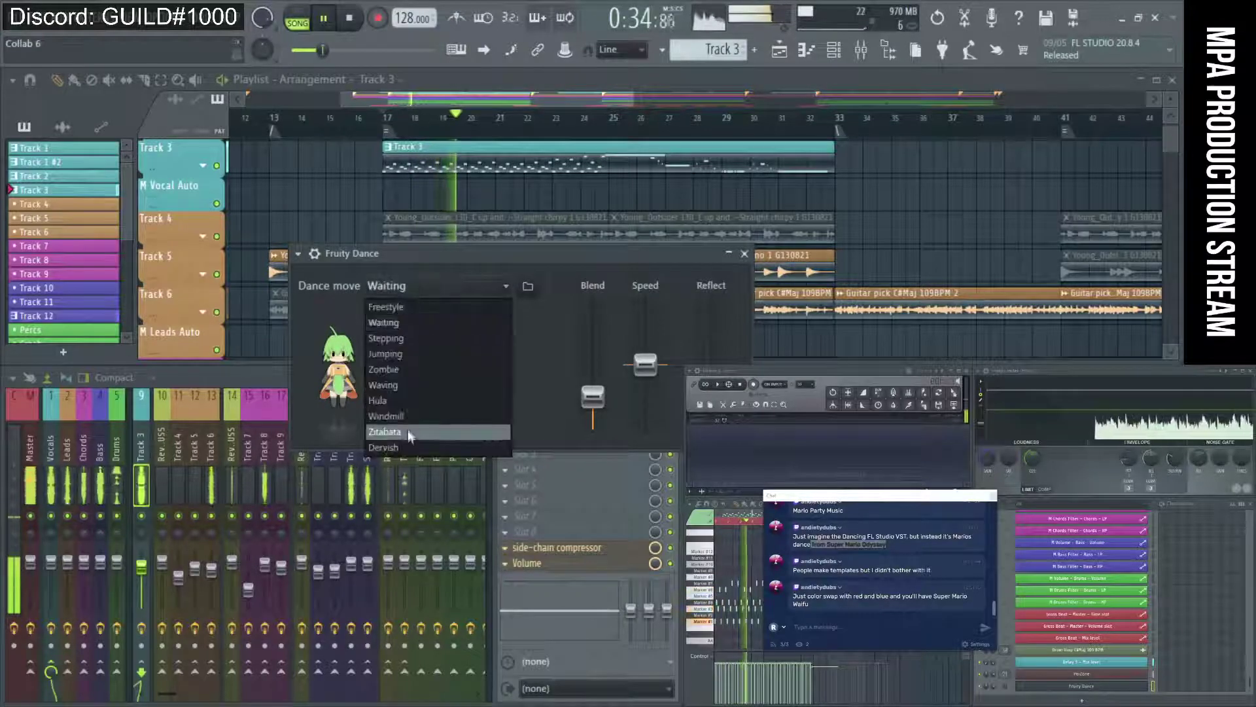
pyautogui.click(408, 354)
pyautogui.click(407, 286)
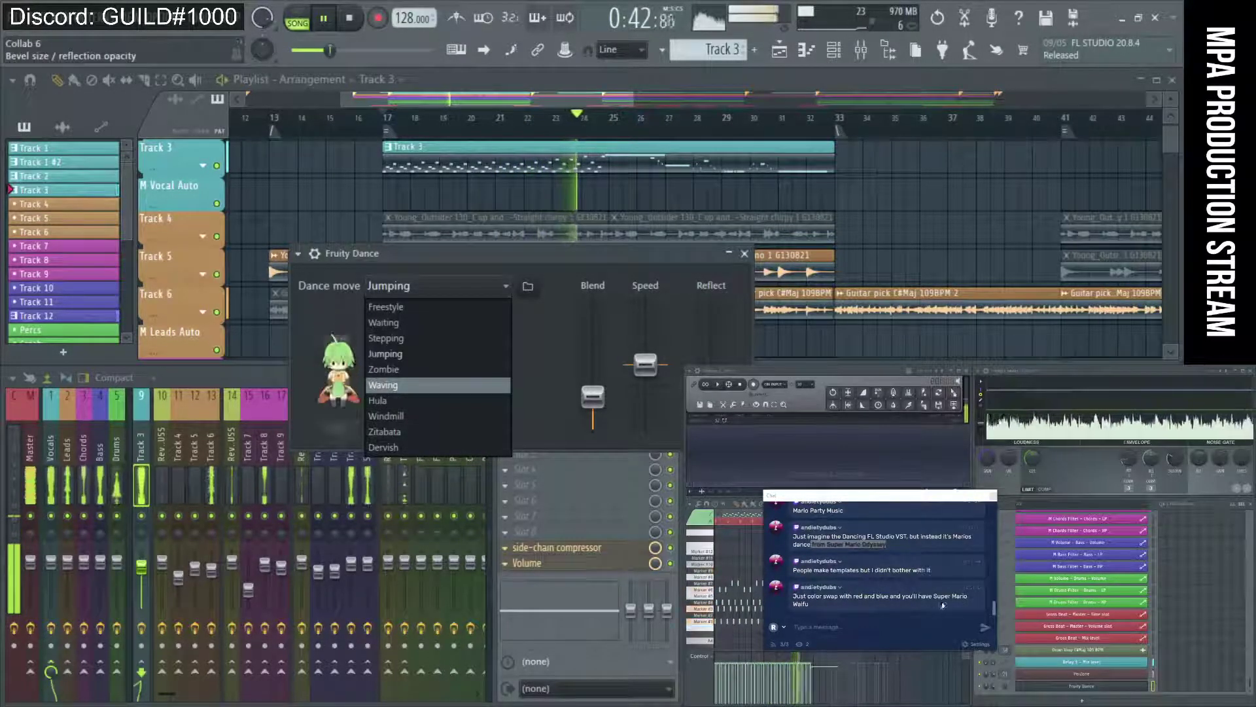
pyautogui.click(665, 288)
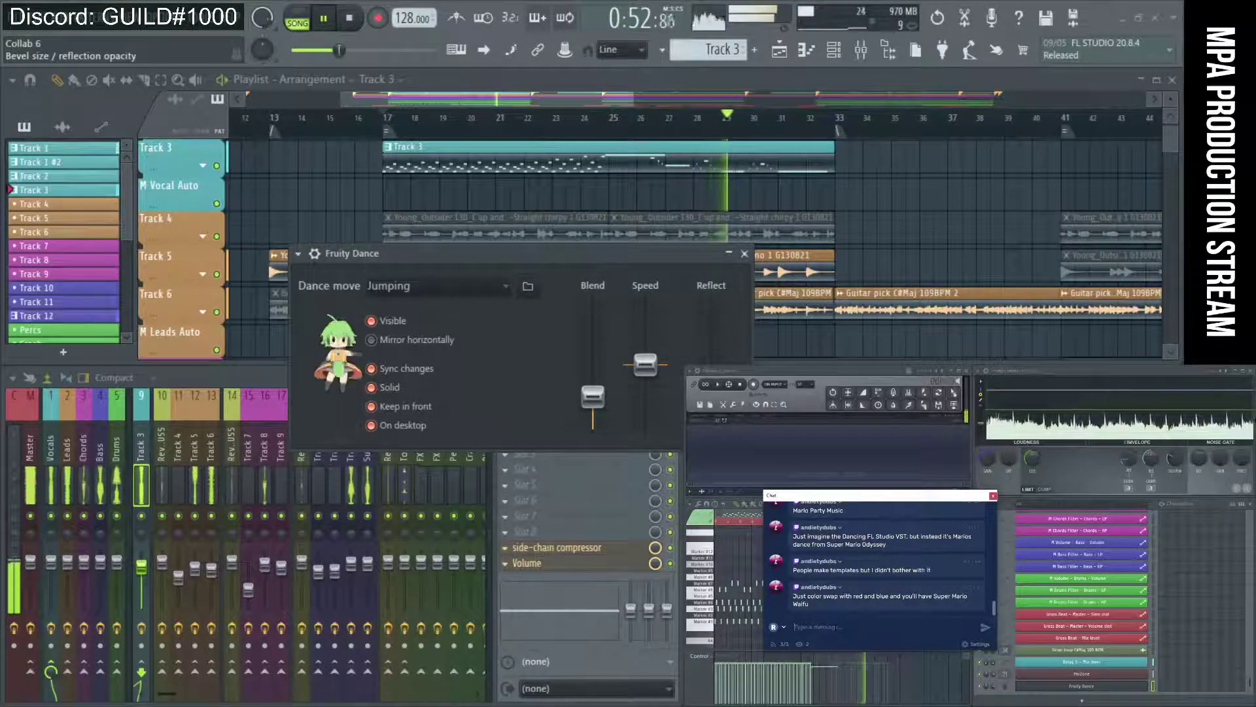
# Reply "oh yes" in the stream chat, and stop the song
pyautogui.write('oh yes')
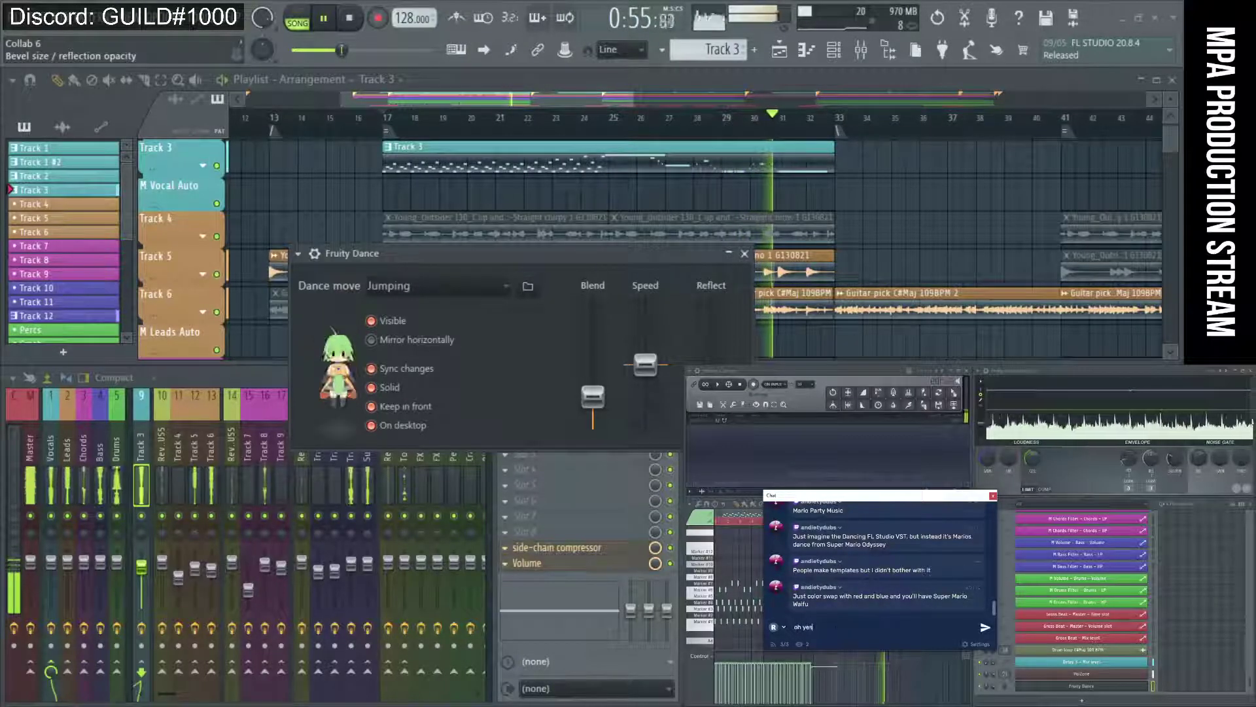
pyautogui.press('Return')
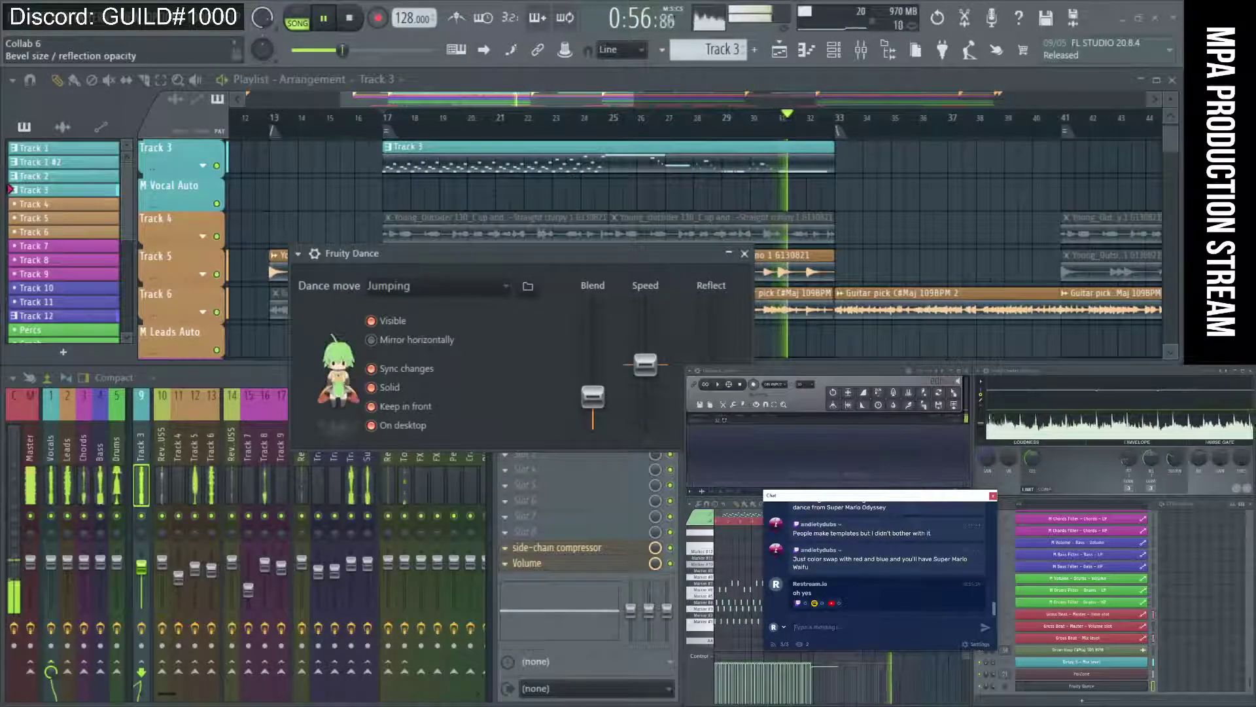
pyautogui.click(354, 22)
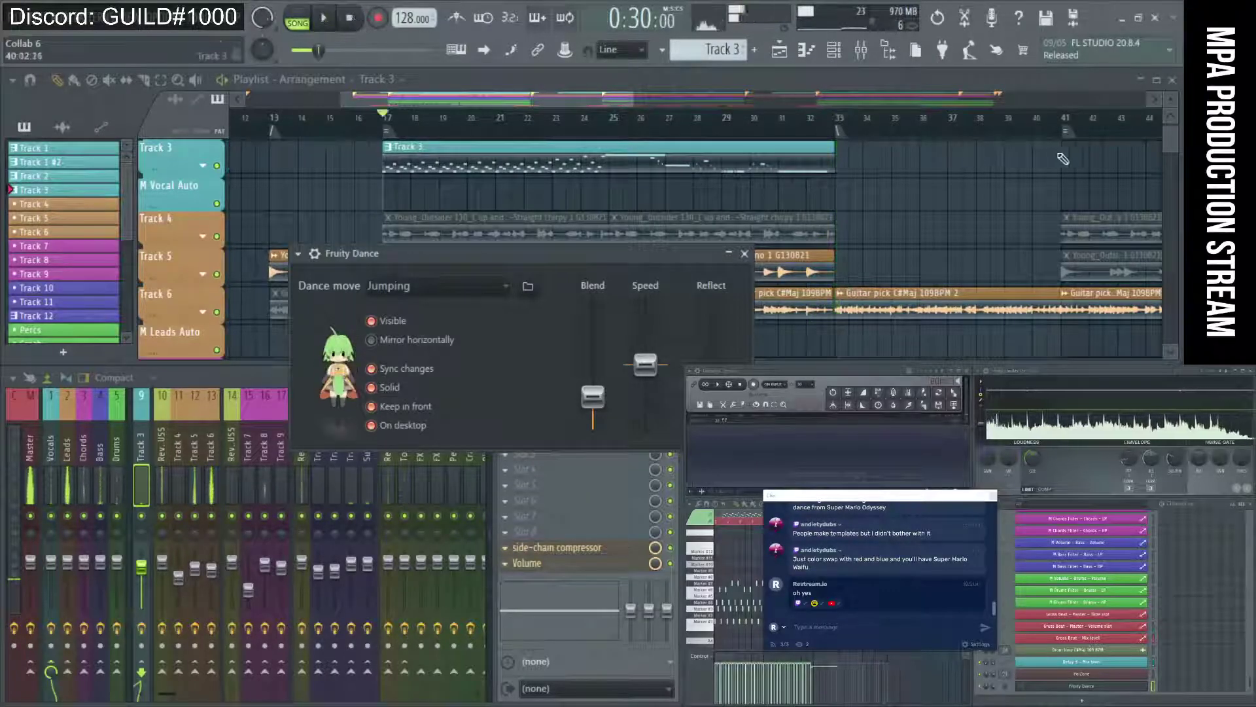
# Look over the full arrangement, and audition the song around bar 41
pyautogui.scroll(-3, 933, 176)
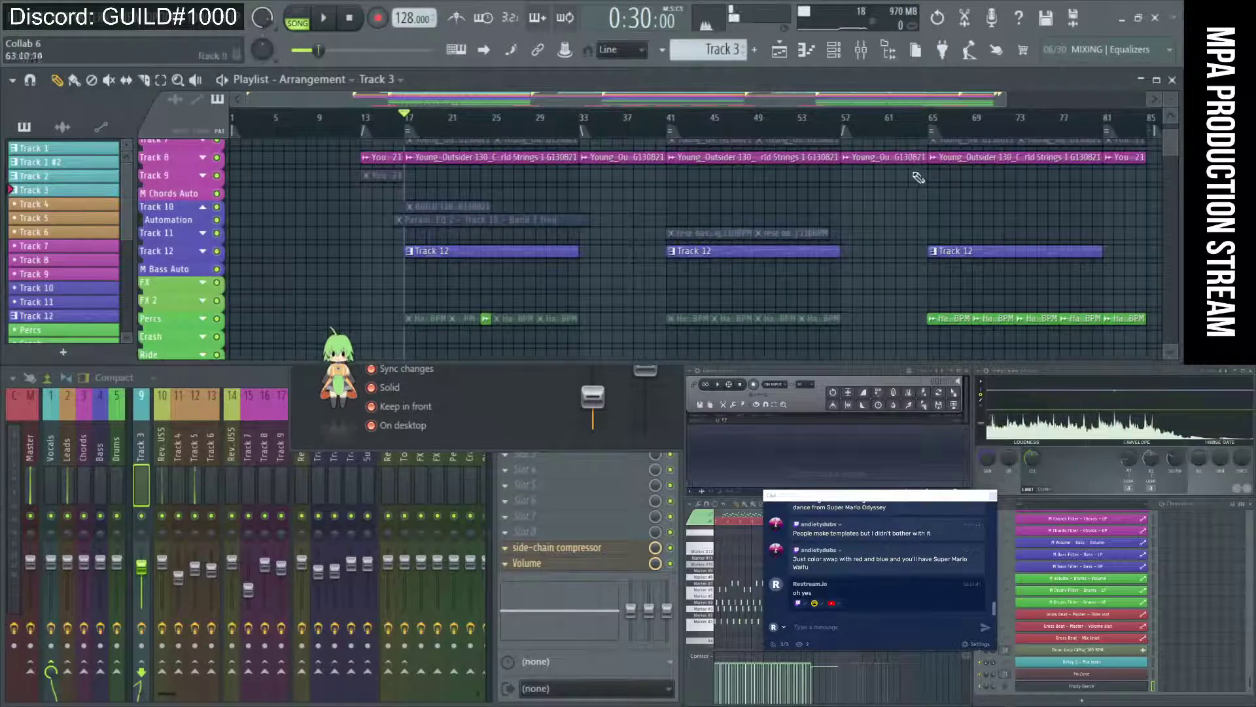
pyautogui.scroll(-2, 919, 177)
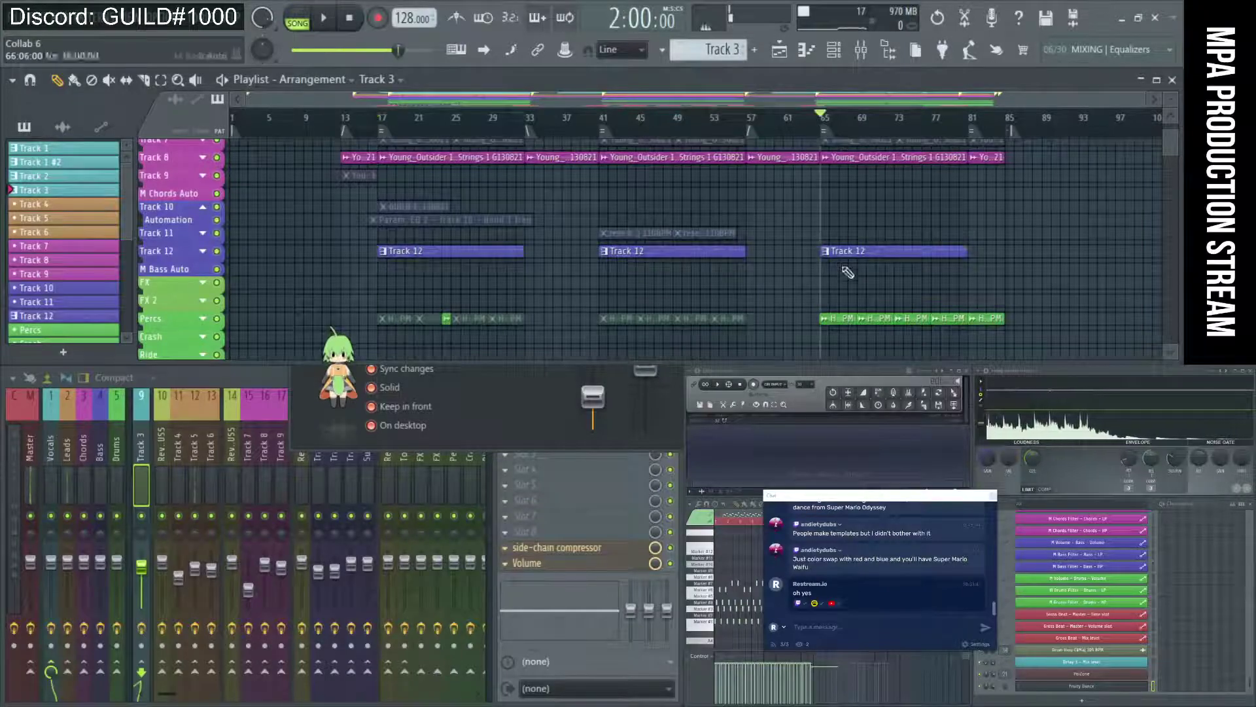
pyautogui.scroll(4, 846, 269)
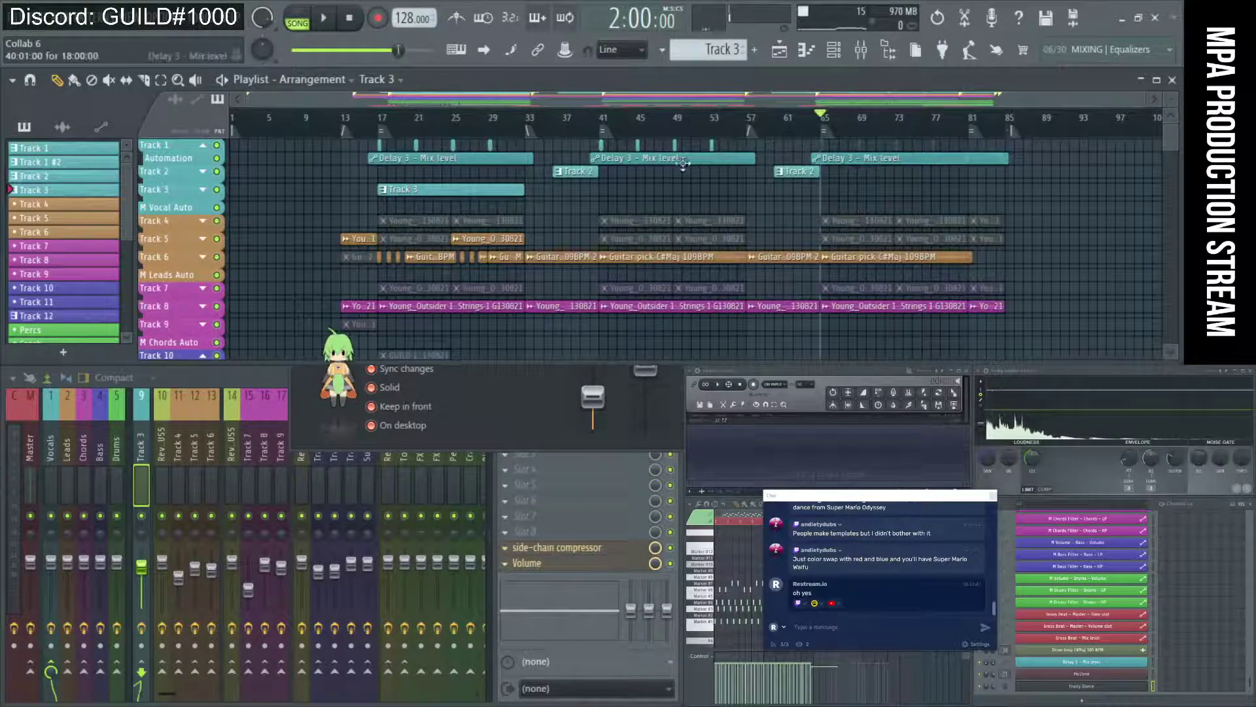
pyautogui.press('space')
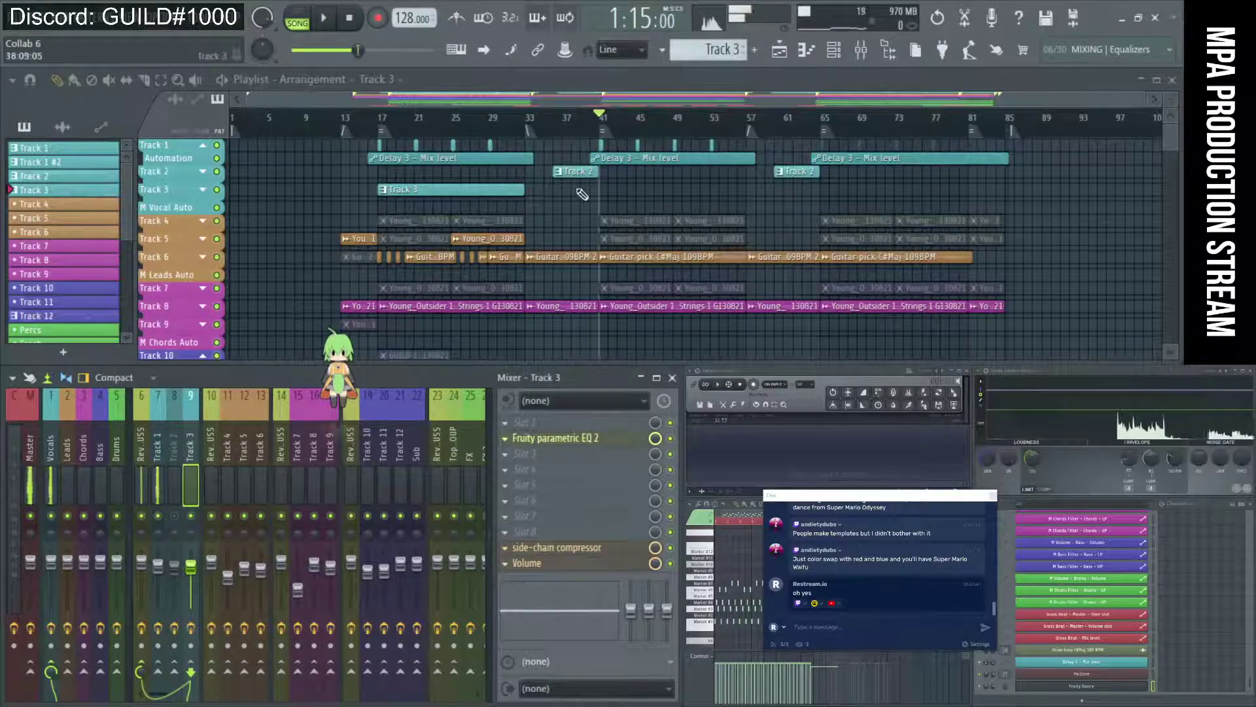
# Play the song briefly from bar 17, and trim the start of the Track 3 clip to 17:09
pyautogui.click(386, 128)
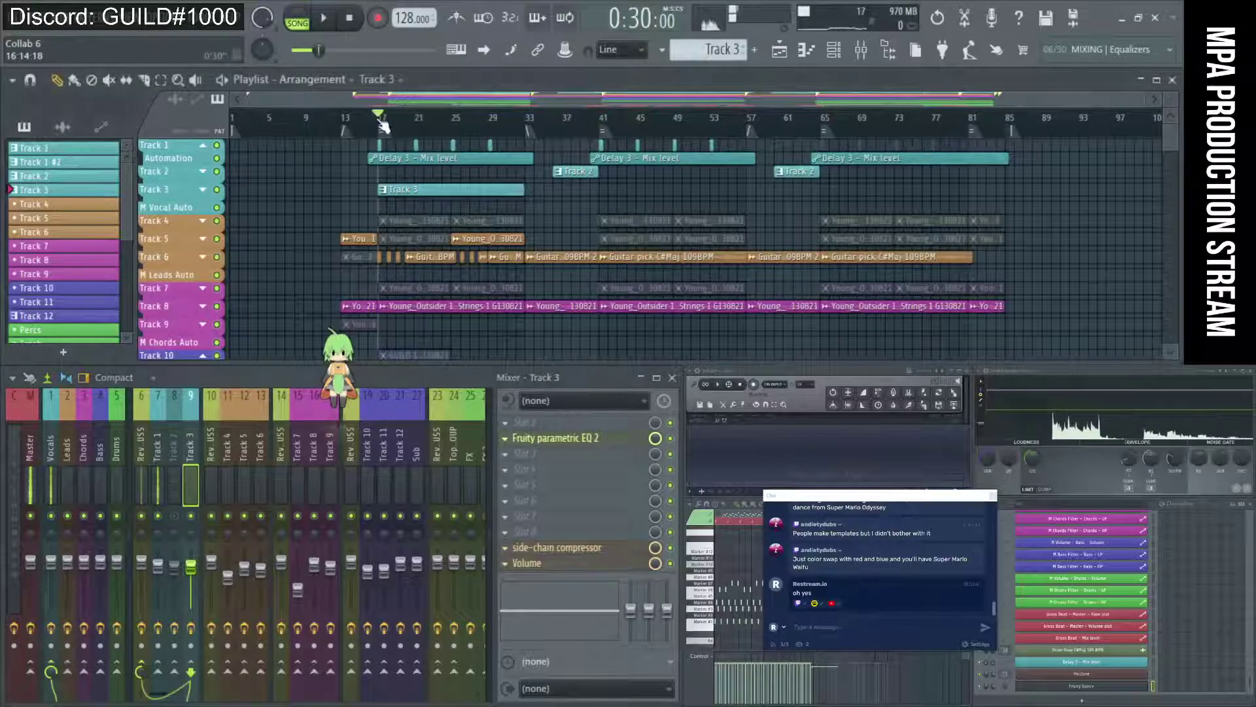
pyautogui.press('space')
pyautogui.scroll(5, 422, 191)
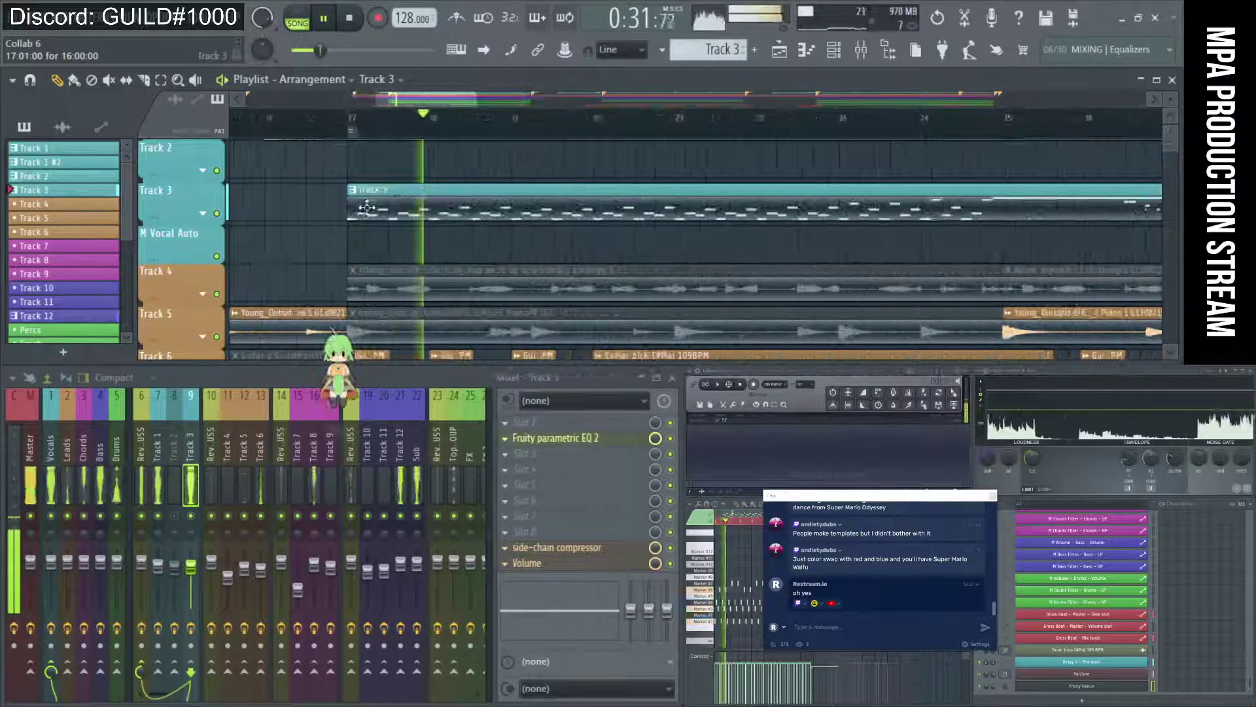
pyautogui.press('space')
pyautogui.scroll(5, 366, 205)
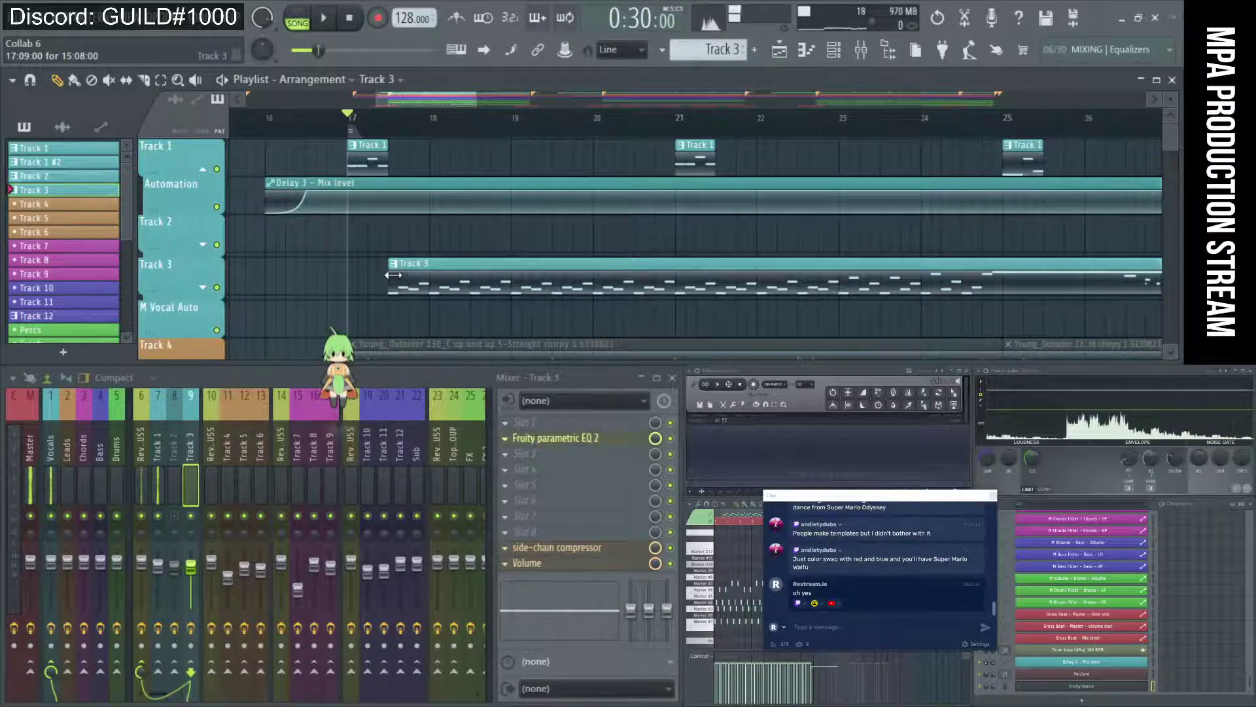
# Open Fruity Delay 3 on the Track 1 mixer insert, check it during playback from bar 17, and close it
pyautogui.click(161, 468)
pyautogui.click(568, 475)
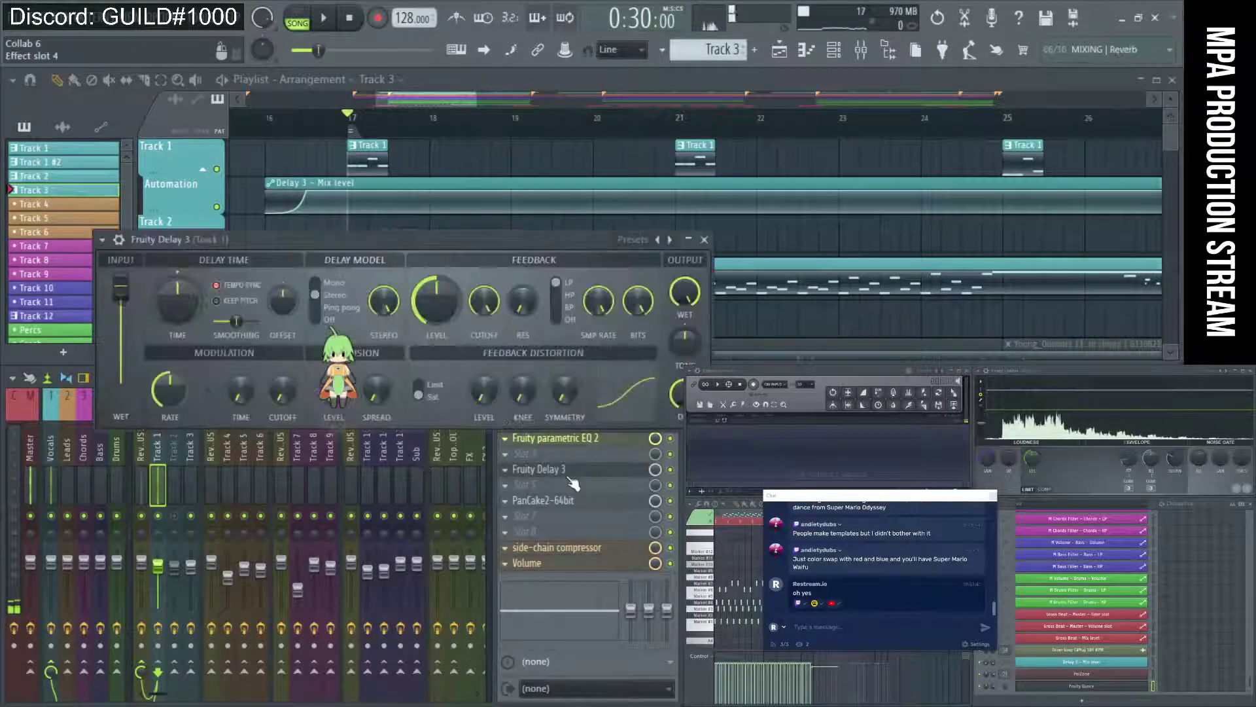
pyautogui.press('space')
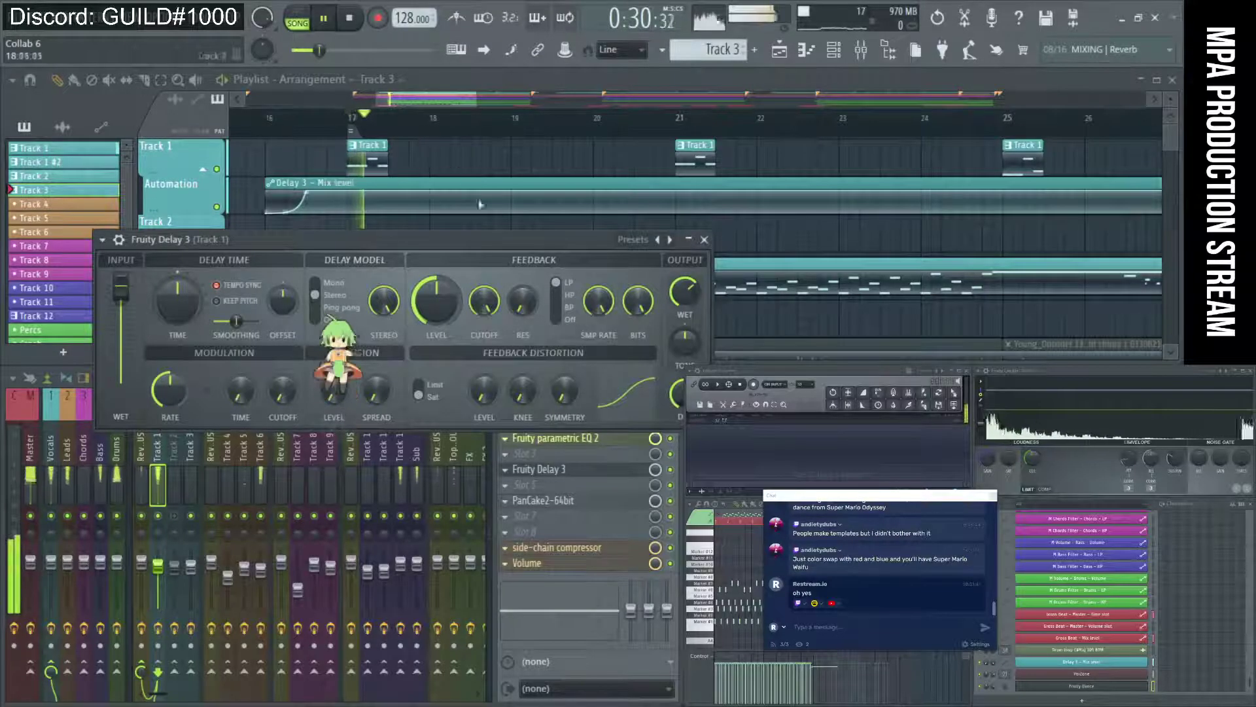
pyautogui.press('Escape')
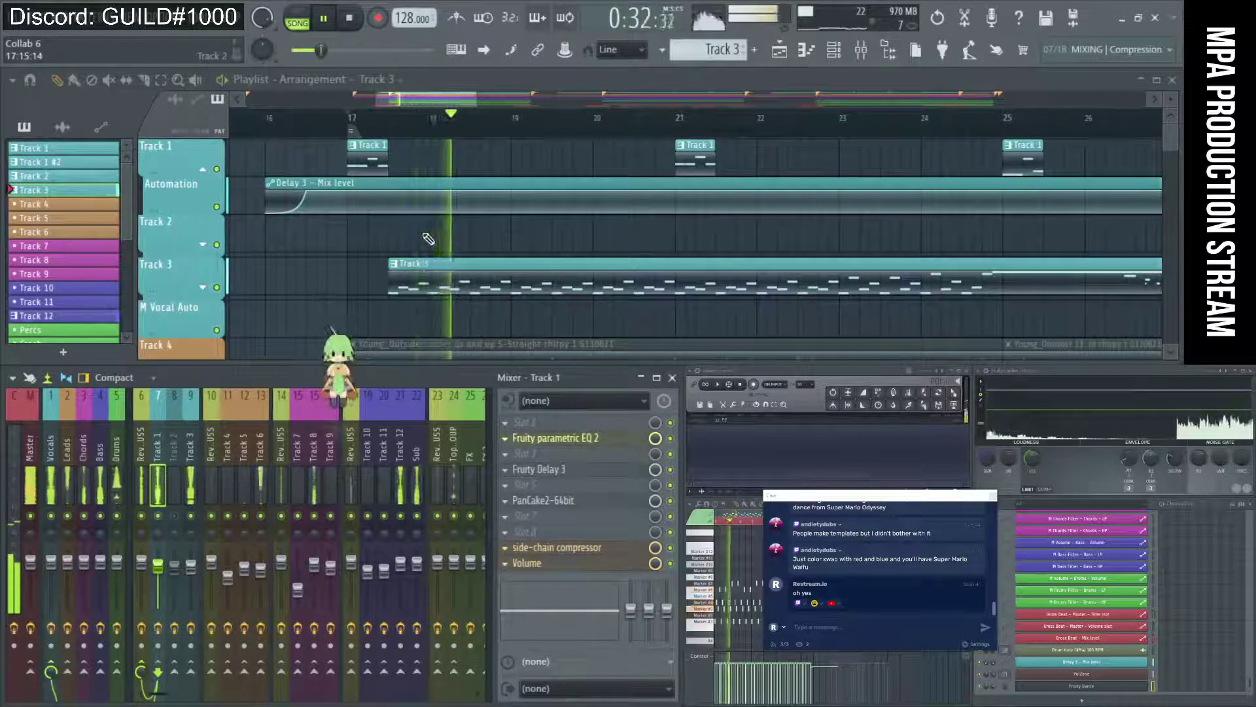
# Cut a half-bar gap into the Track 3 clip at bar 21, and replay the song from bar 17
pyautogui.scroll(-2, 428, 238)
pyautogui.scroll(2, 561, 275)
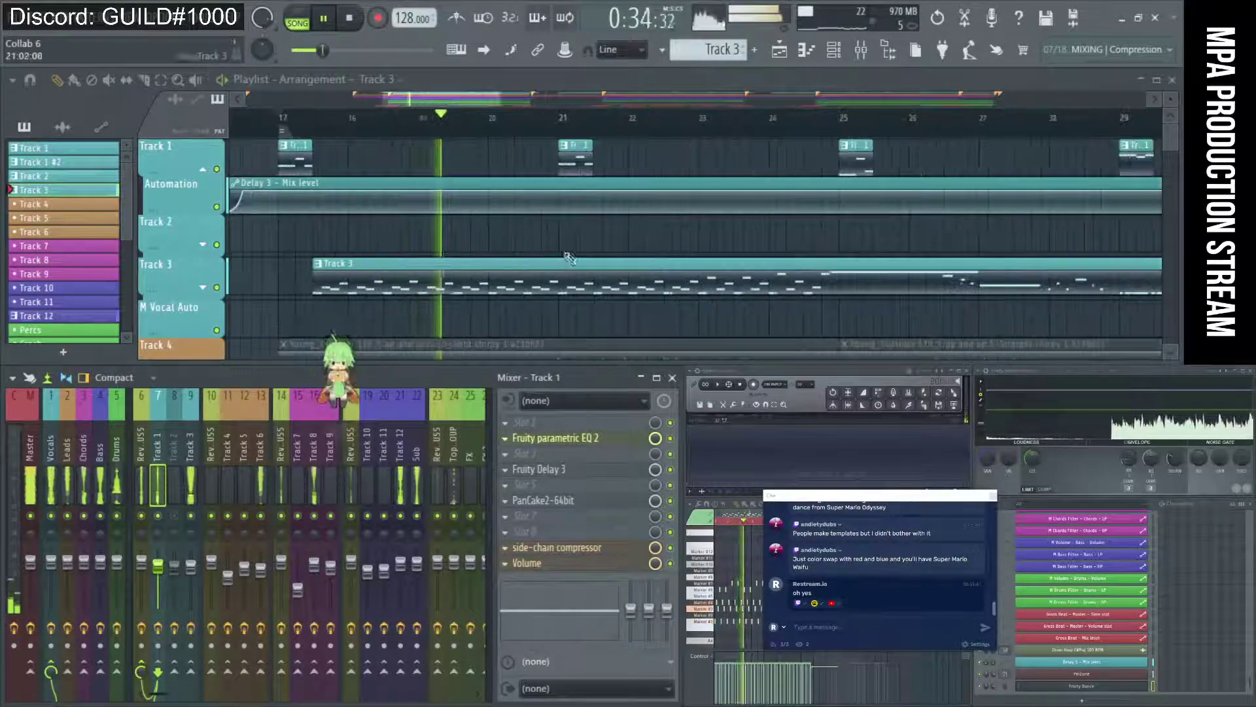
pyautogui.press('space')
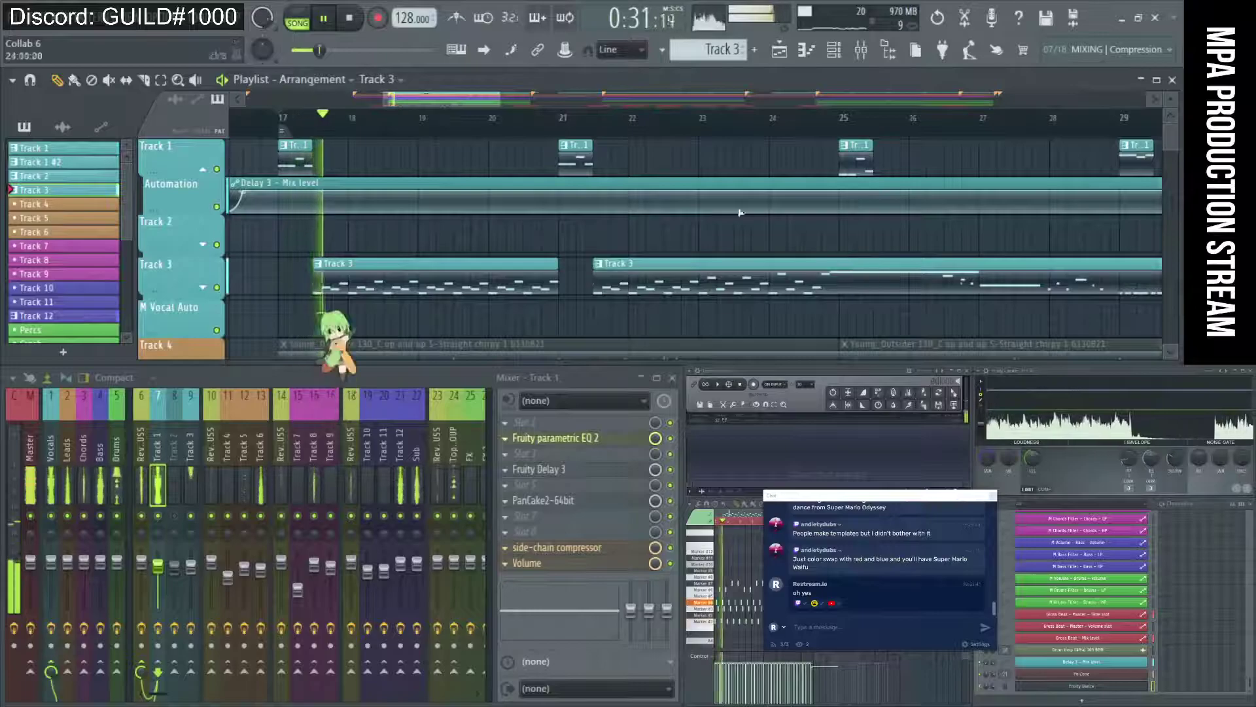
pyautogui.scroll(-2, 700, 206)
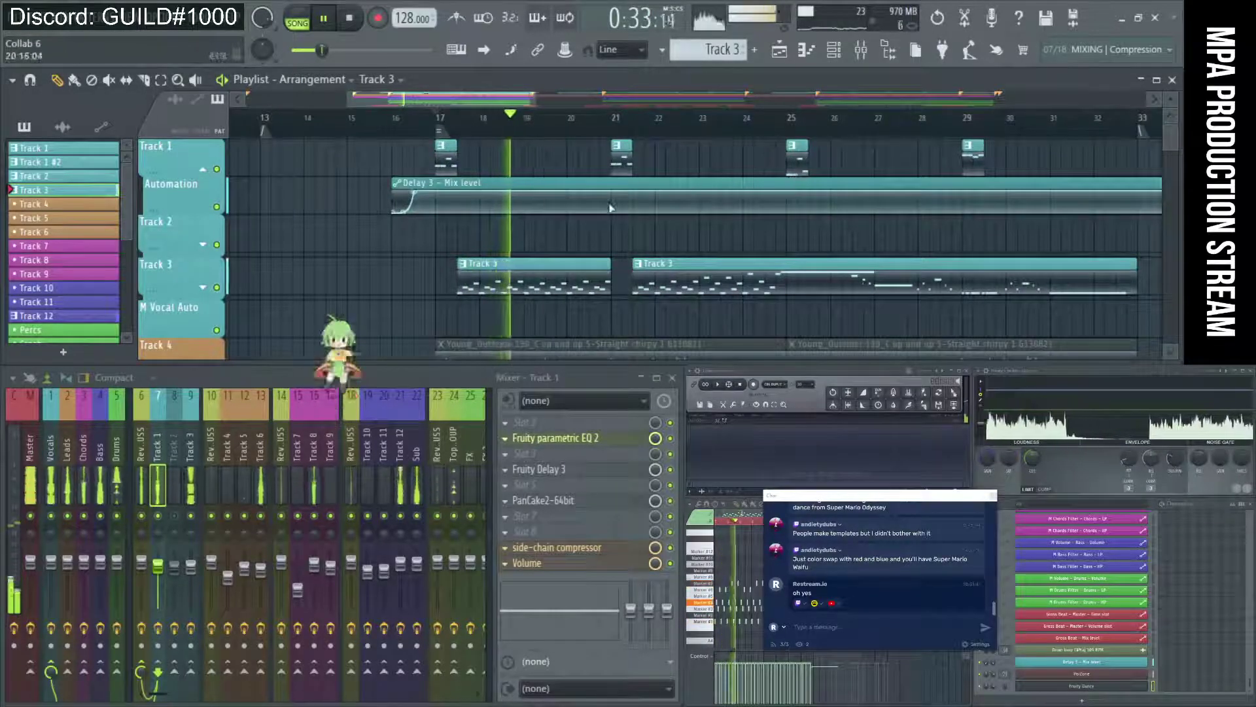
# Mute the Track 1 clip at bar 25 during playback, and stop the song after listening past bar 32
pyautogui.scroll(-4, 616, 210)
pyautogui.scroll(2, 616, 210)
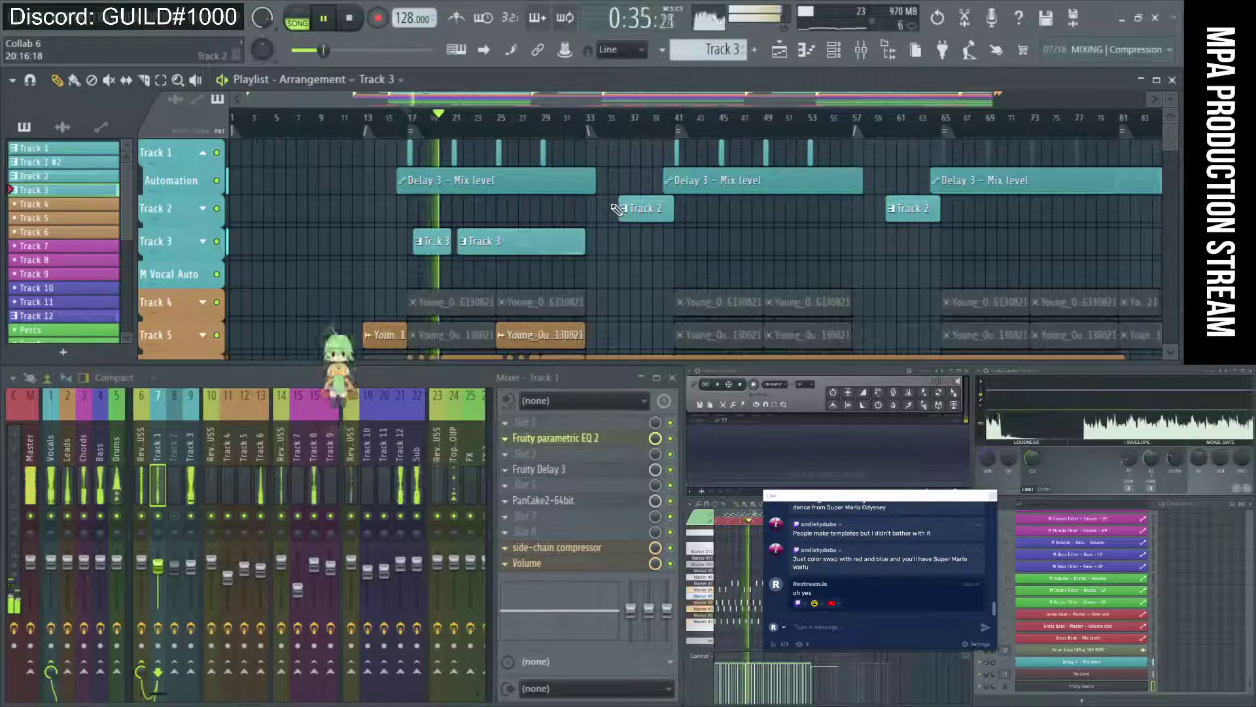
pyautogui.scroll(2, 410, 201)
pyautogui.scroll(3, 410, 201)
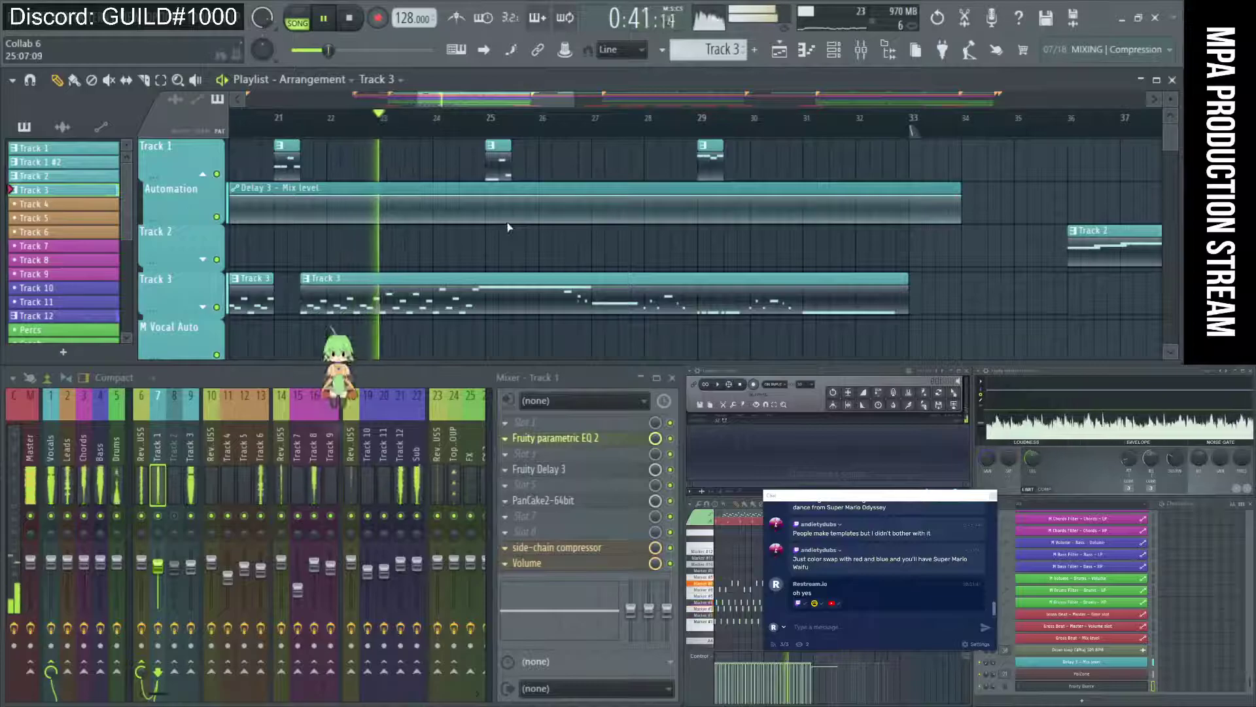
pyautogui.click(491, 145)
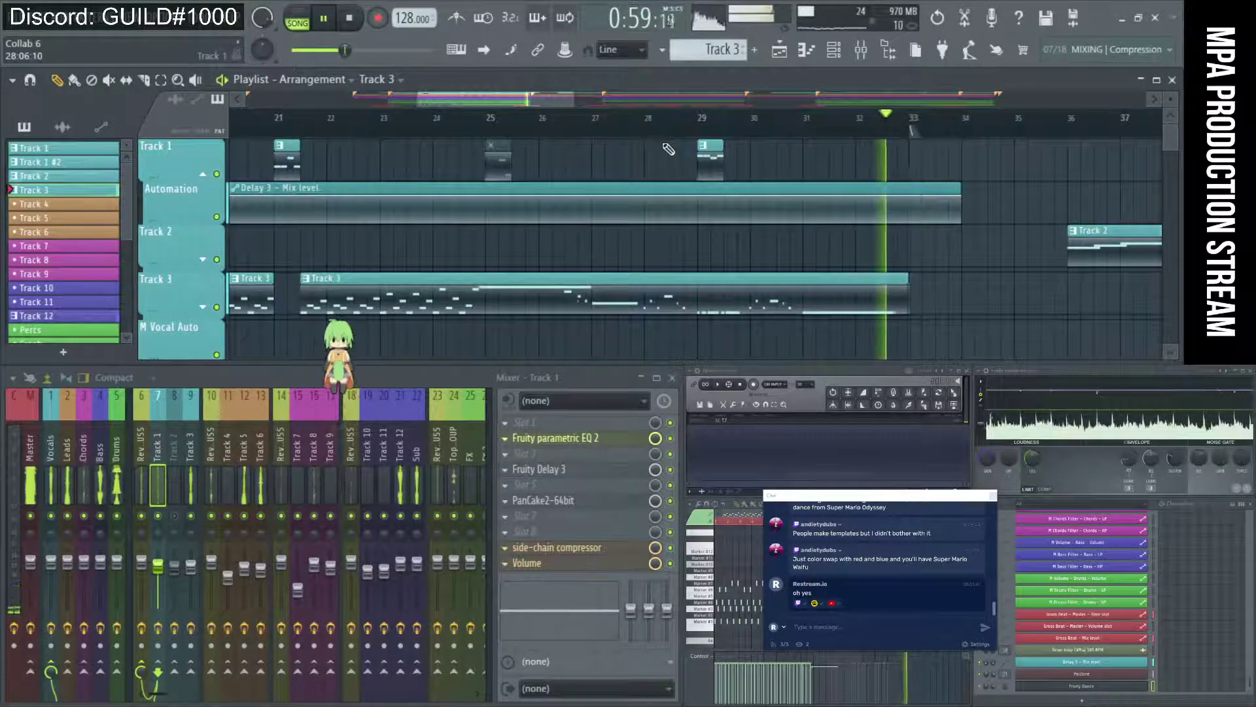
pyautogui.press('space')
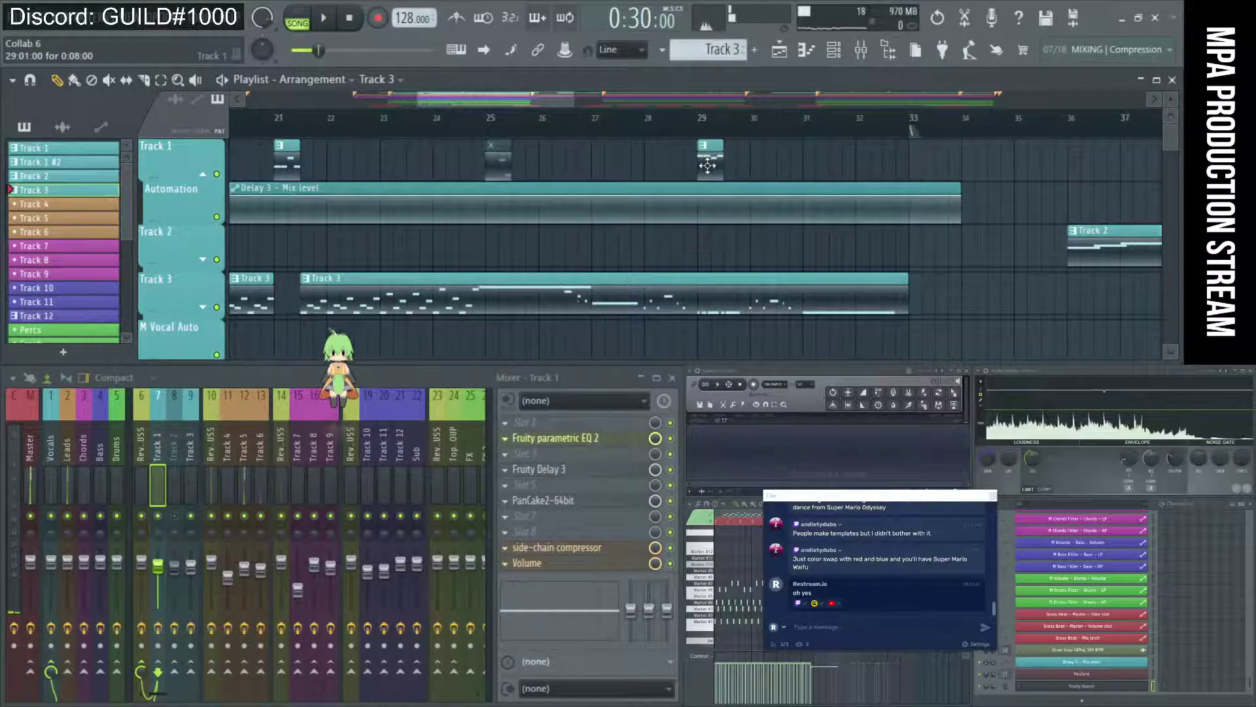
pyautogui.scroll(-6, 654, 189)
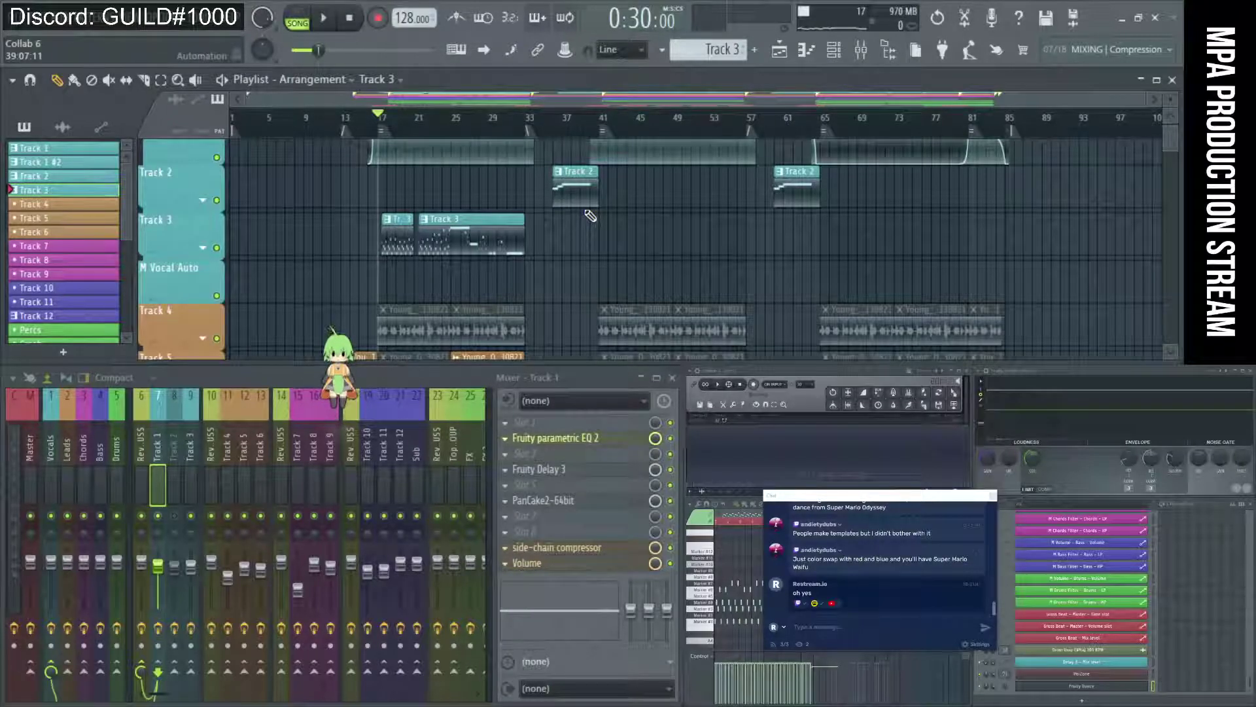
# Switch to OBS, and move its window clear of the playlist and mixer, over the piano roll
pyautogui.moveTo(511, 706); pyautogui.dragTo(425, 226)
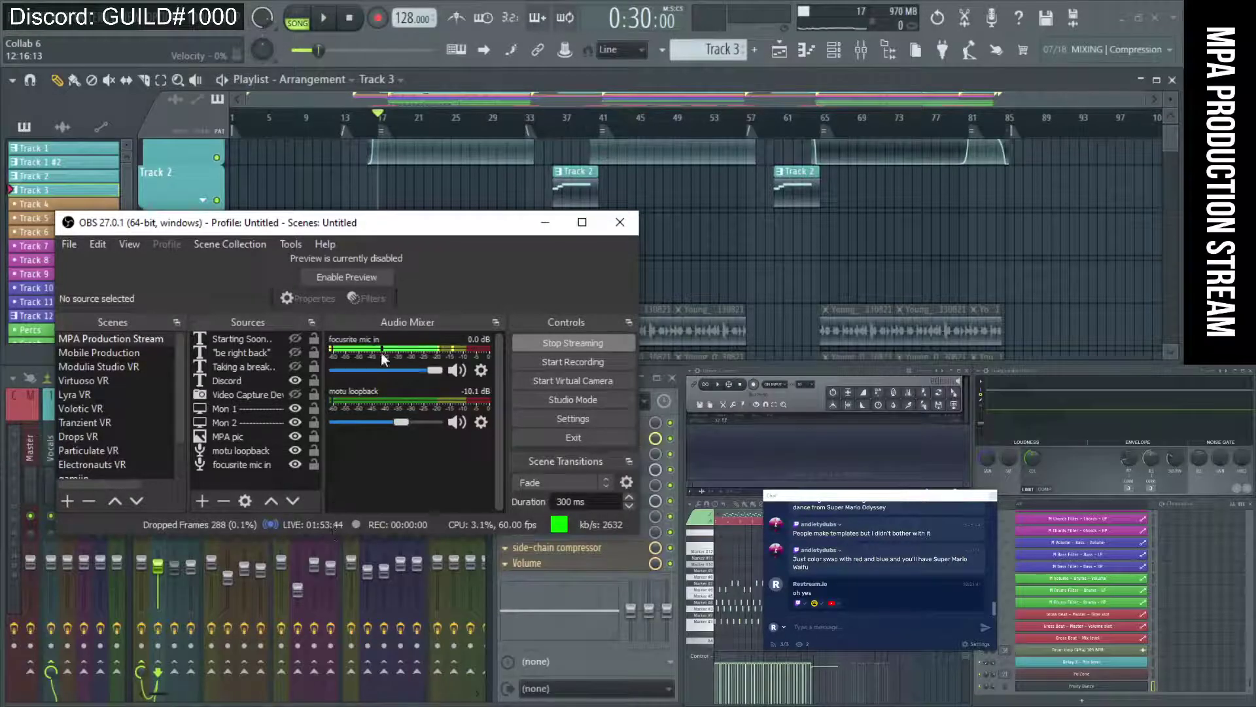
pyautogui.moveTo(399, 224); pyautogui.dragTo(454, 374)
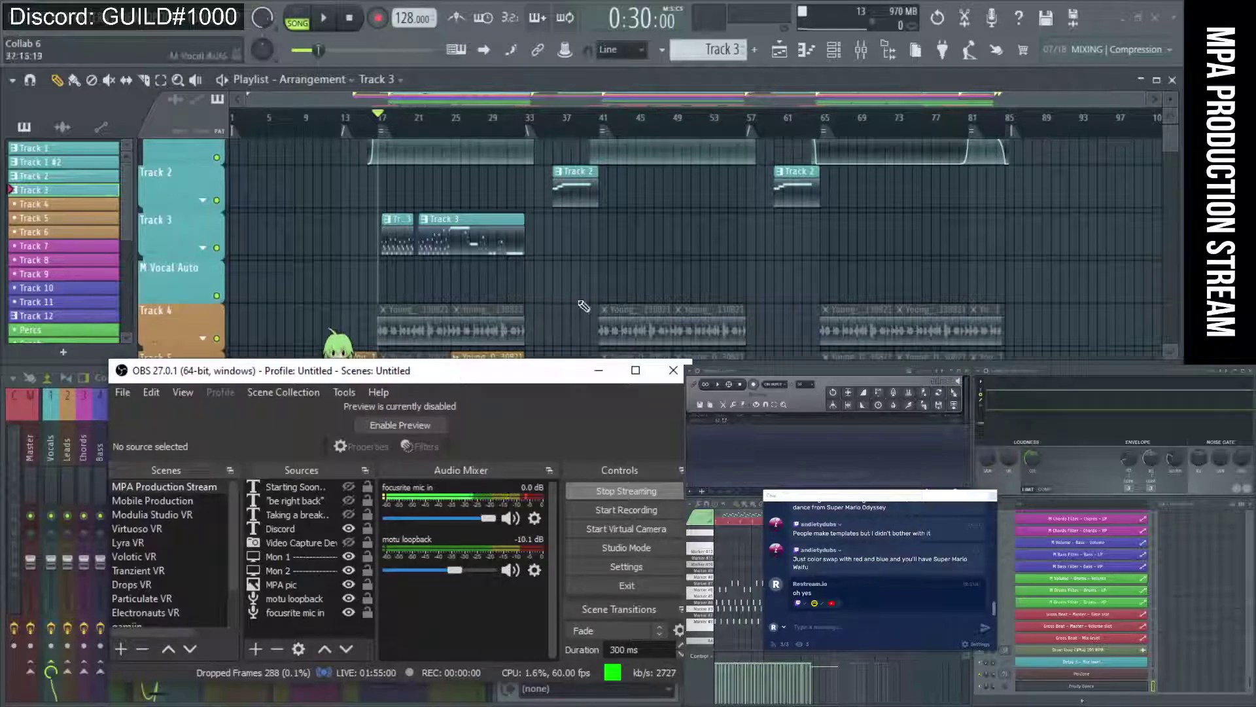
pyautogui.moveTo(439, 377); pyautogui.dragTo(449, 304)
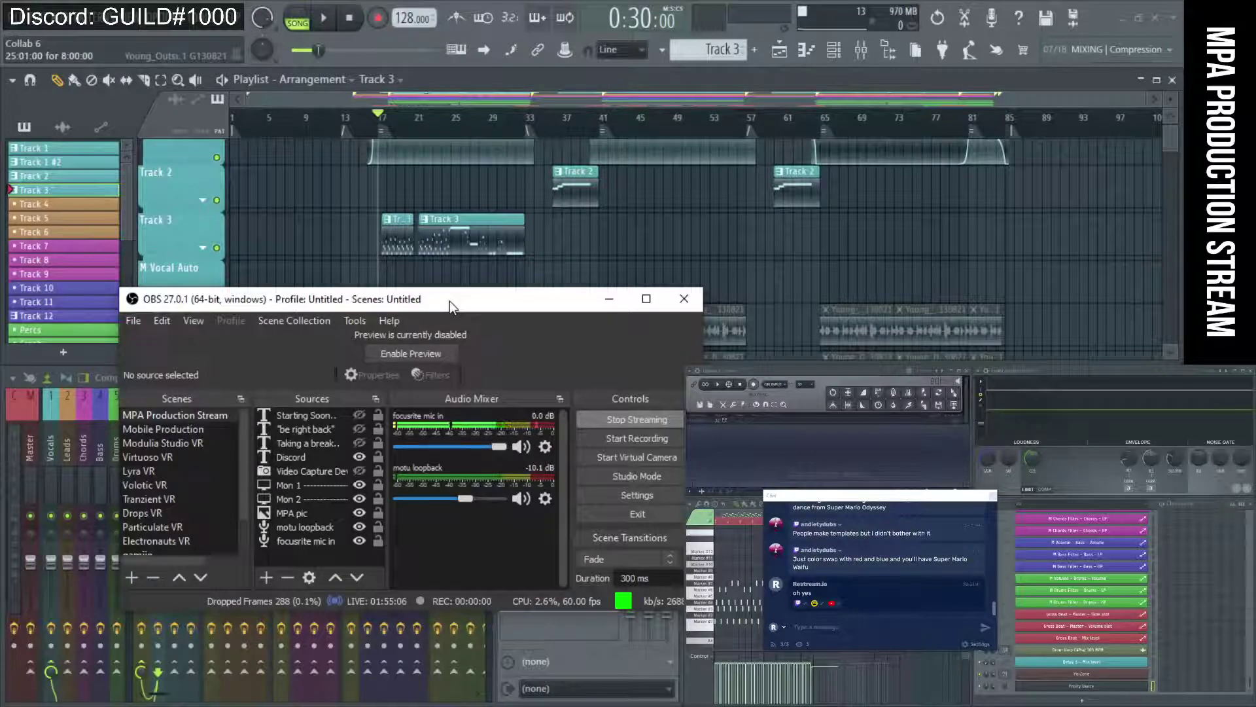
pyautogui.moveTo(450, 305); pyautogui.dragTo(1012, 524)
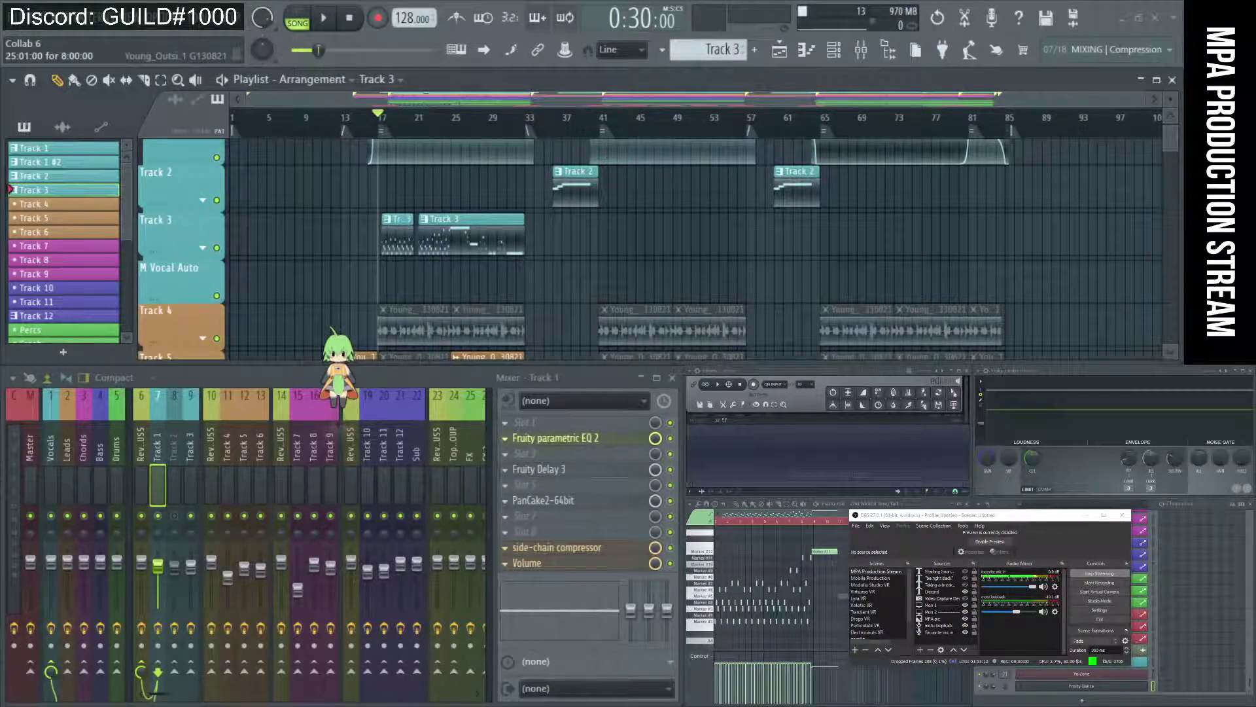
# Replay the song from bar 17 with the whole arrangement in view
pyautogui.click(346, 126)
pyautogui.click(386, 127)
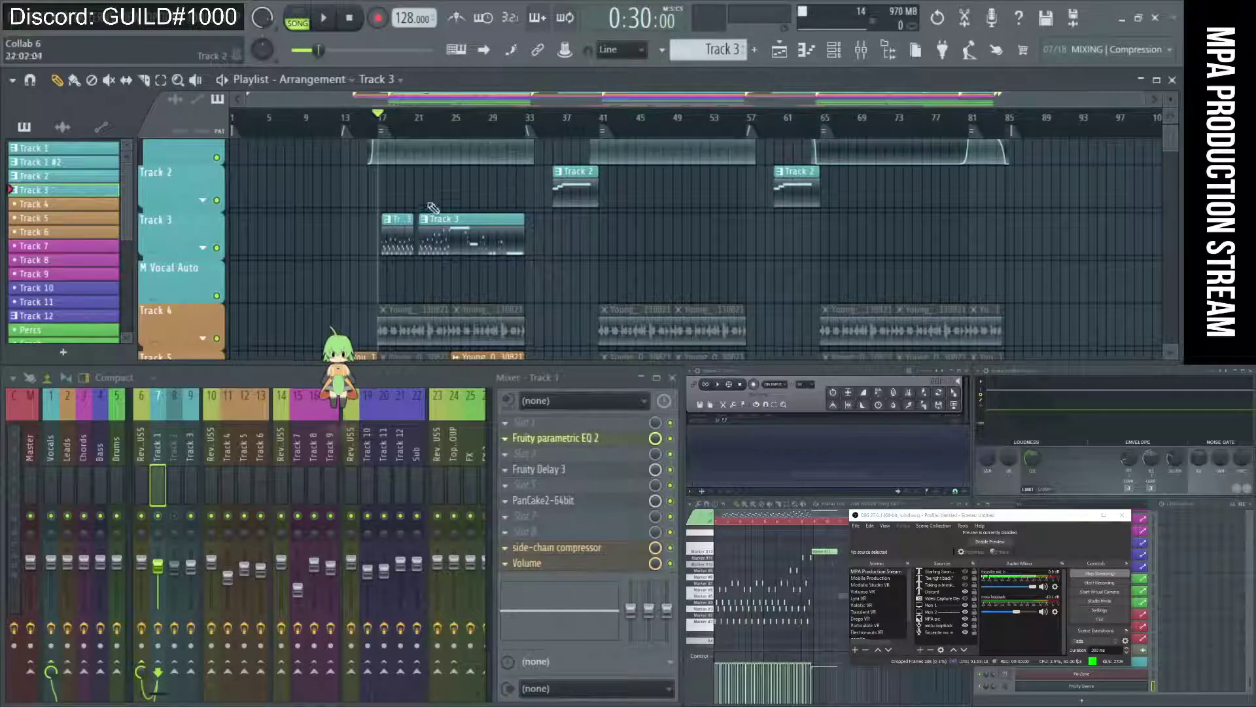
pyautogui.press('space')
pyautogui.scroll(-2, 438, 236)
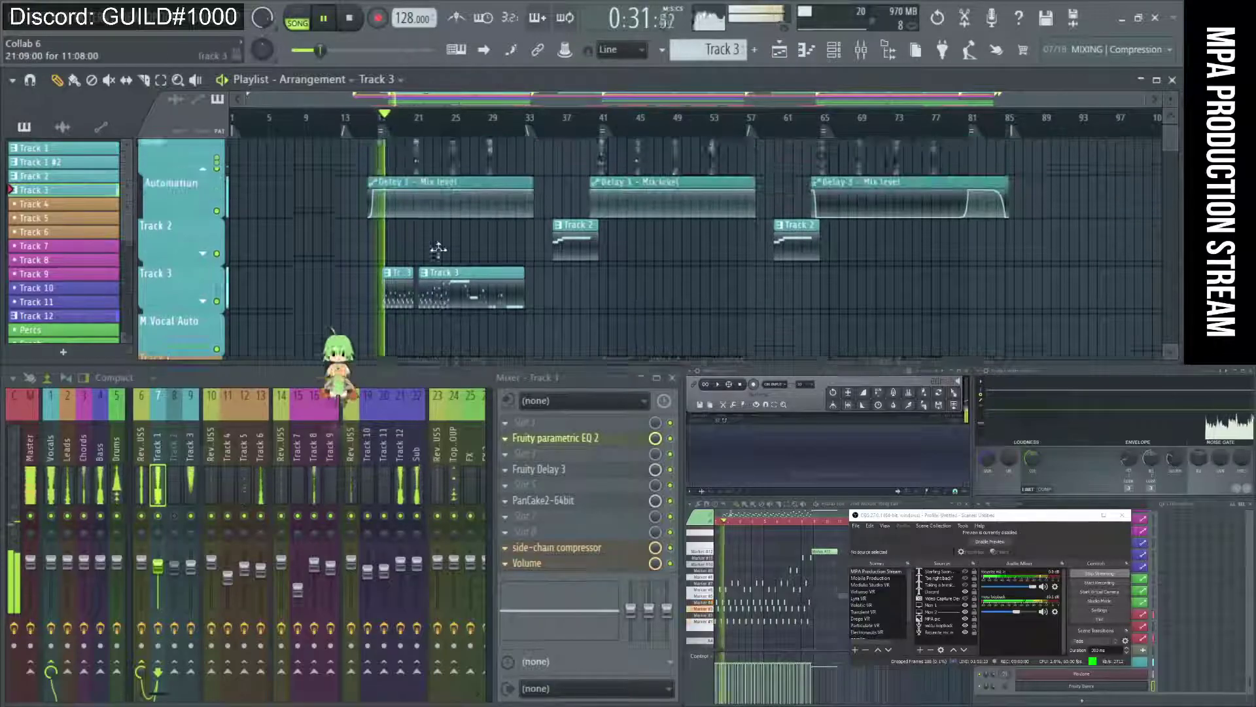
pyautogui.scroll(-2, 498, 259)
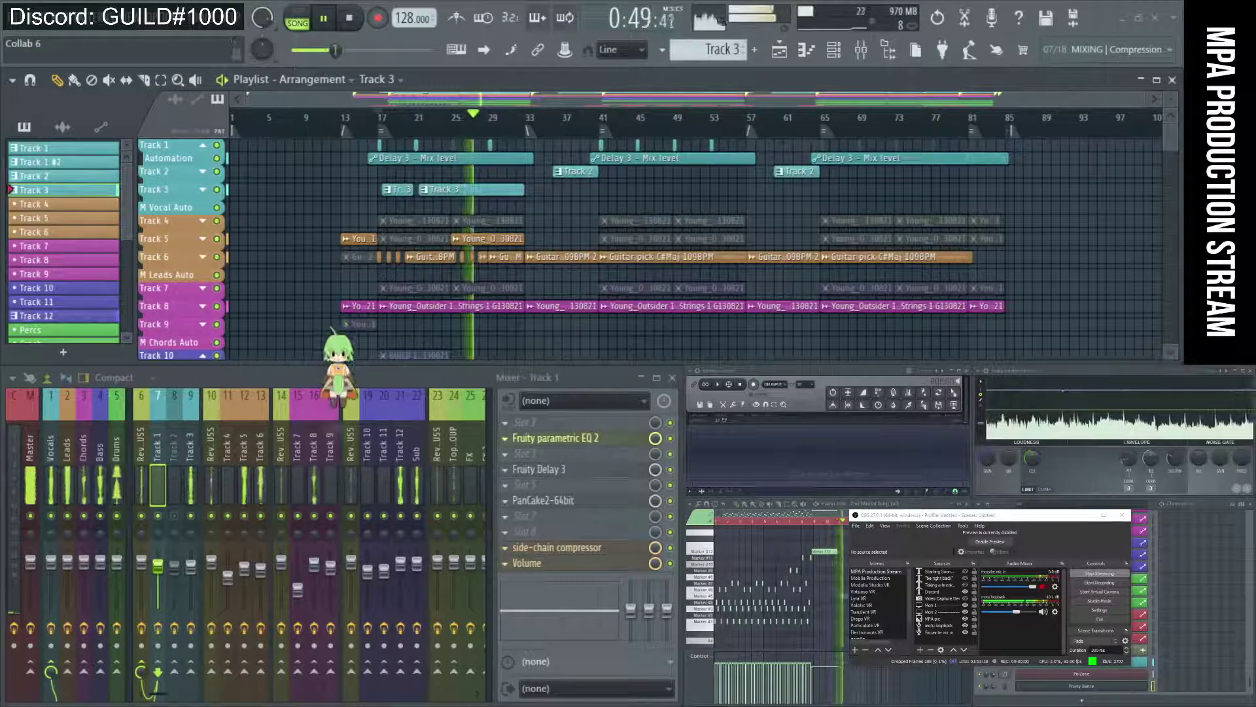
# Move the Fruity Dance character onto the playlist near bar 34, and stop the song after listening through the second drop
pyautogui.moveTo(336, 278); pyautogui.dragTo(543, 155)
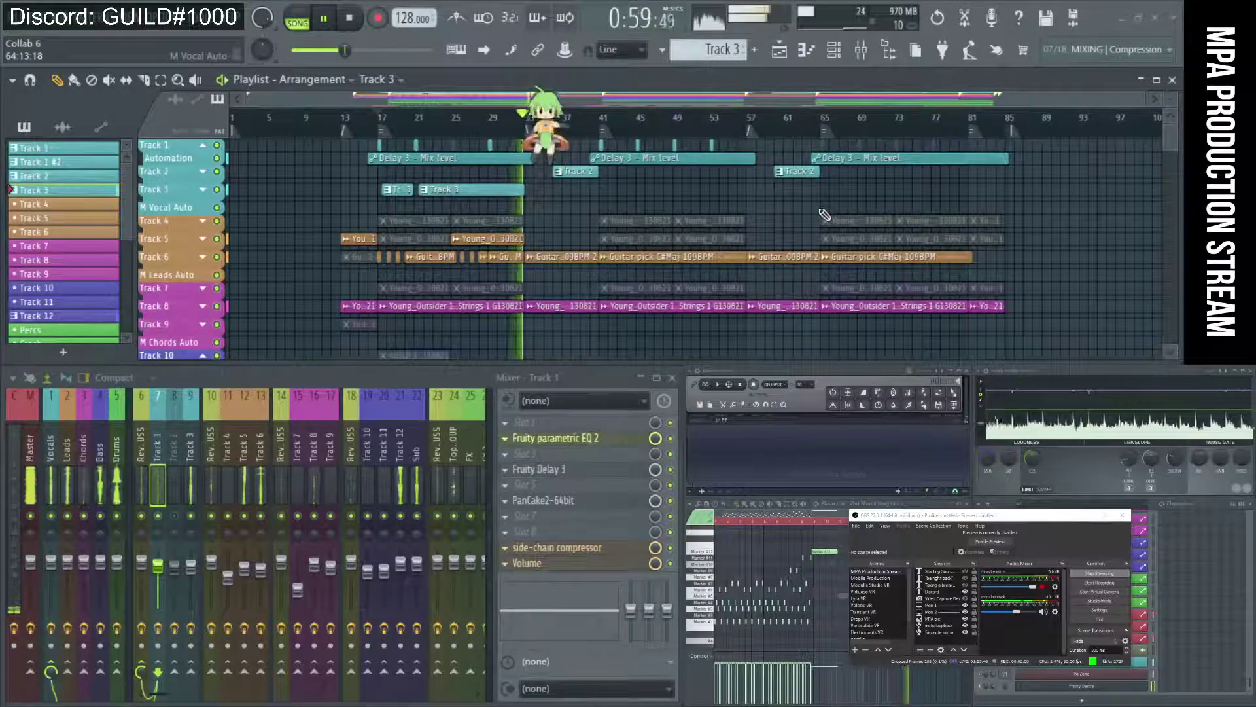
pyautogui.moveTo(580, 190)
pyautogui.mouseDown()
pyautogui.moveTo(626, 191)
pyautogui.moveTo(615, 197)
pyautogui.mouseUp()
pyautogui.rightClick(615, 196)
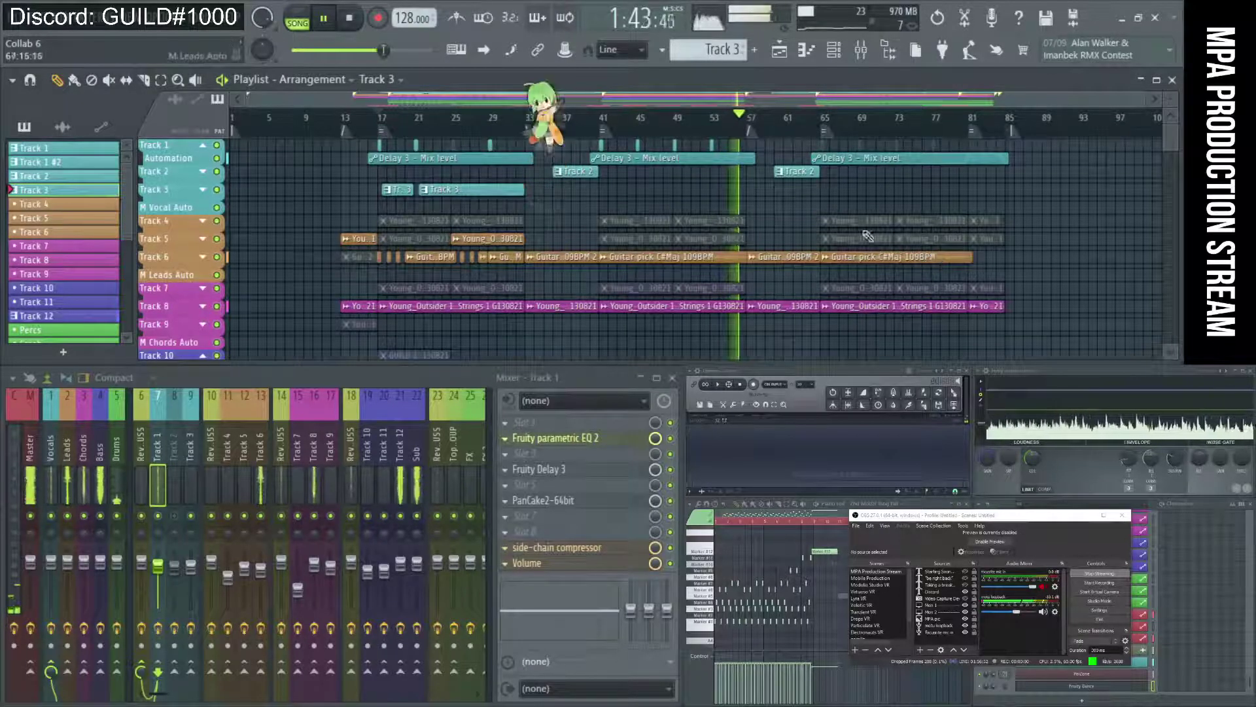
pyautogui.click(354, 22)
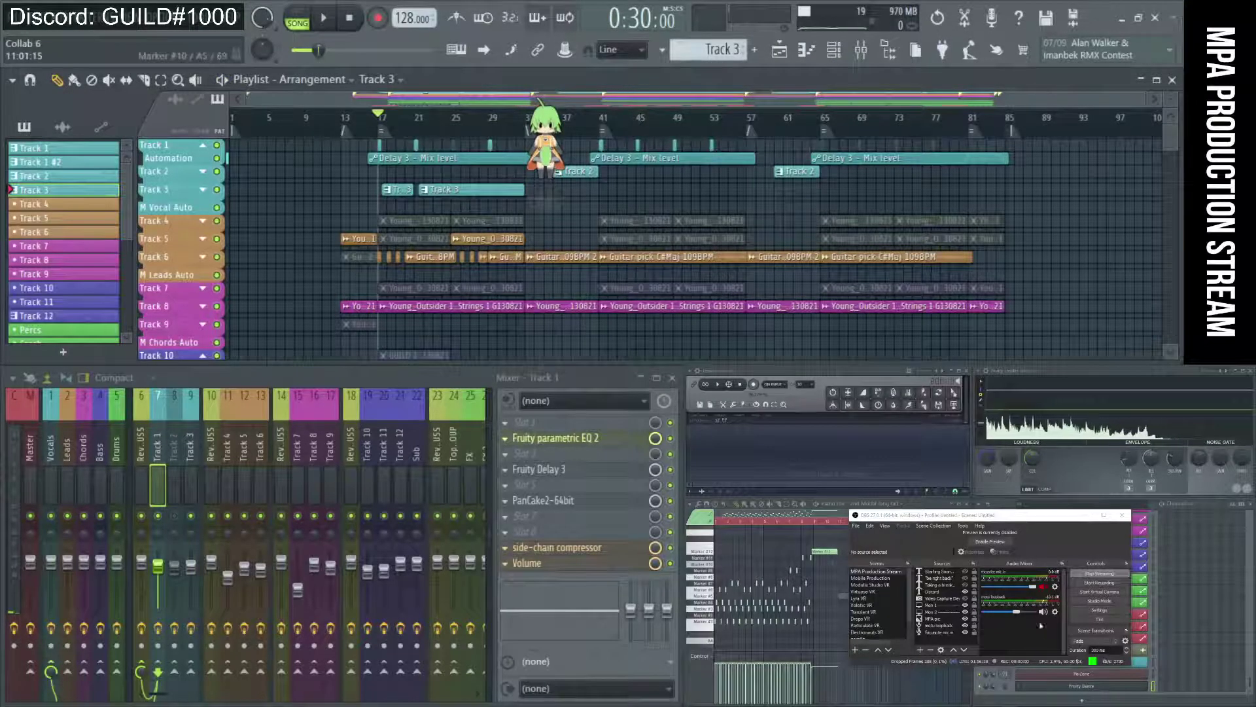
# Move the OBS window away from the channel rack, and delete the Fruity Dance channel
pyautogui.moveTo(1007, 525); pyautogui.dragTo(922, 485)
pyautogui.rightClick(1105, 590)
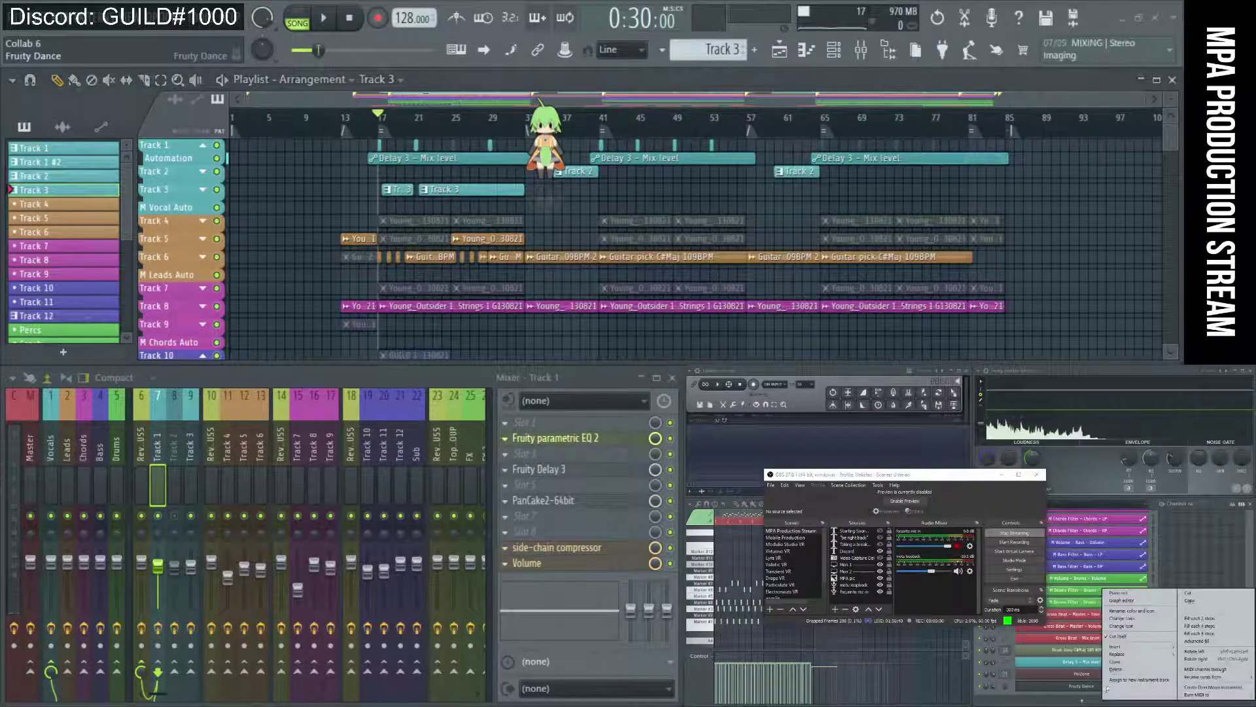
pyautogui.click(1126, 668)
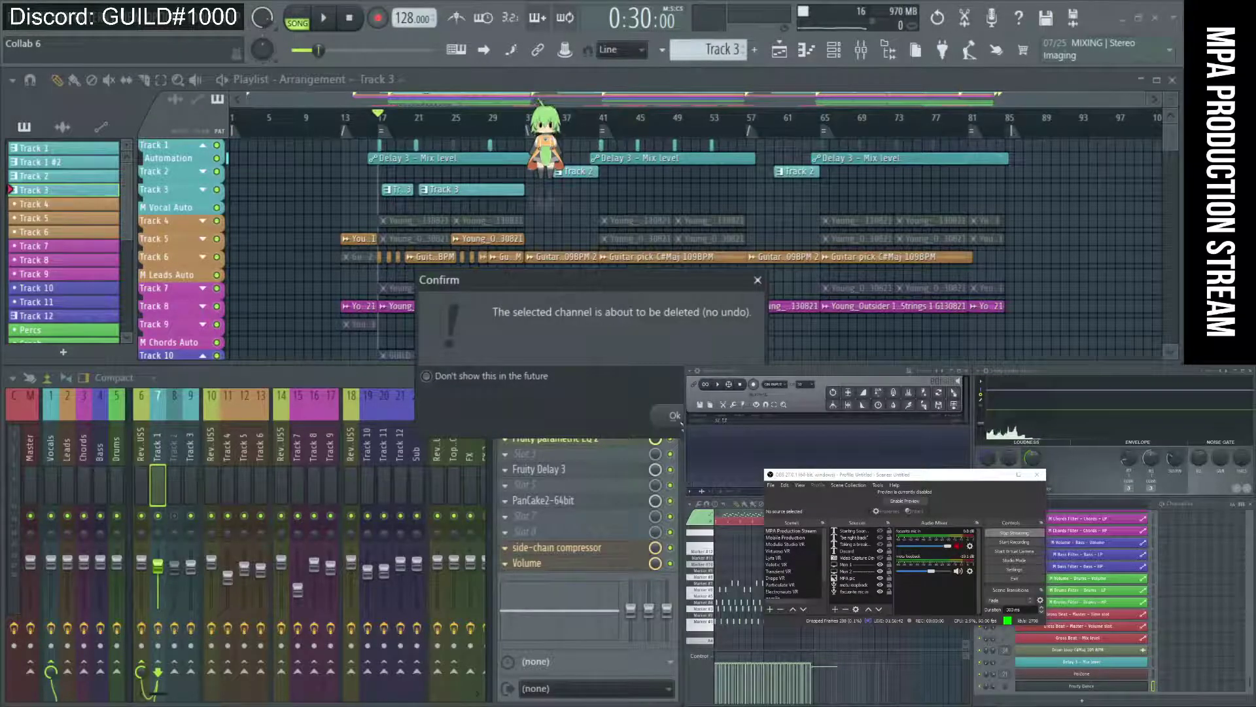
pyautogui.click(681, 420)
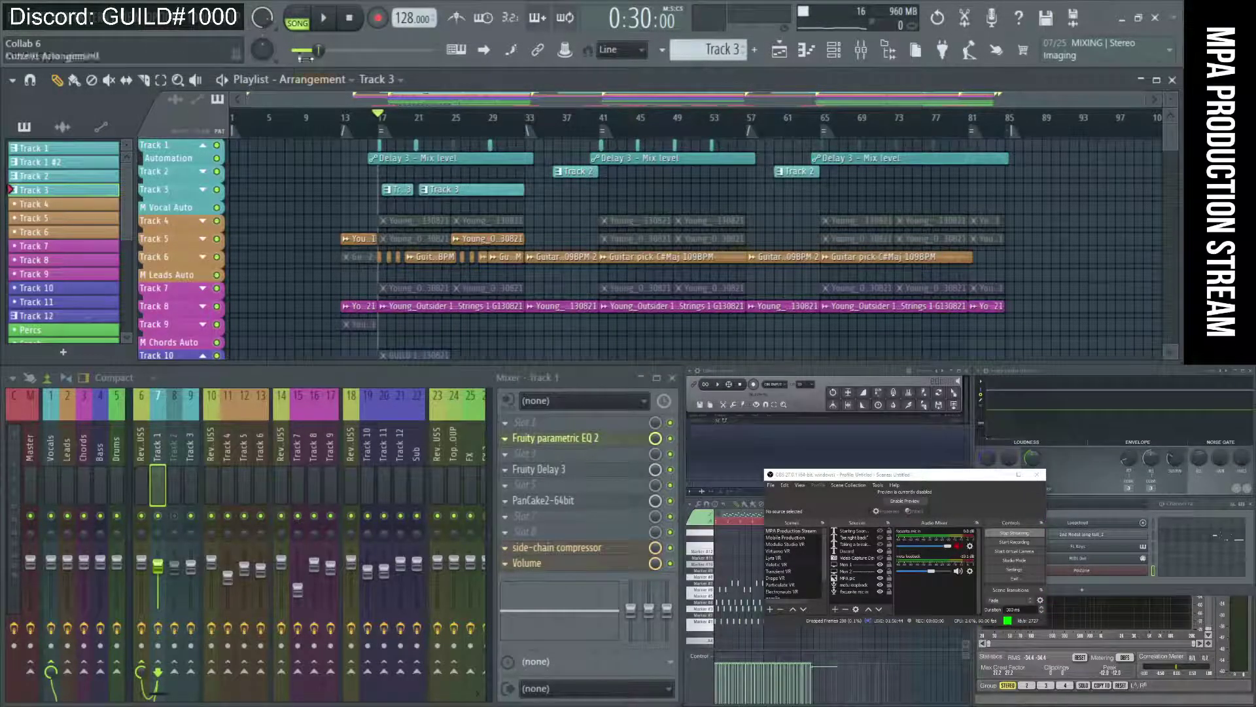
# Show the effects of the Current track in the mixer
pyautogui.click(20, 9)
pyautogui.click(45, 93)
pyautogui.click(31, 452)
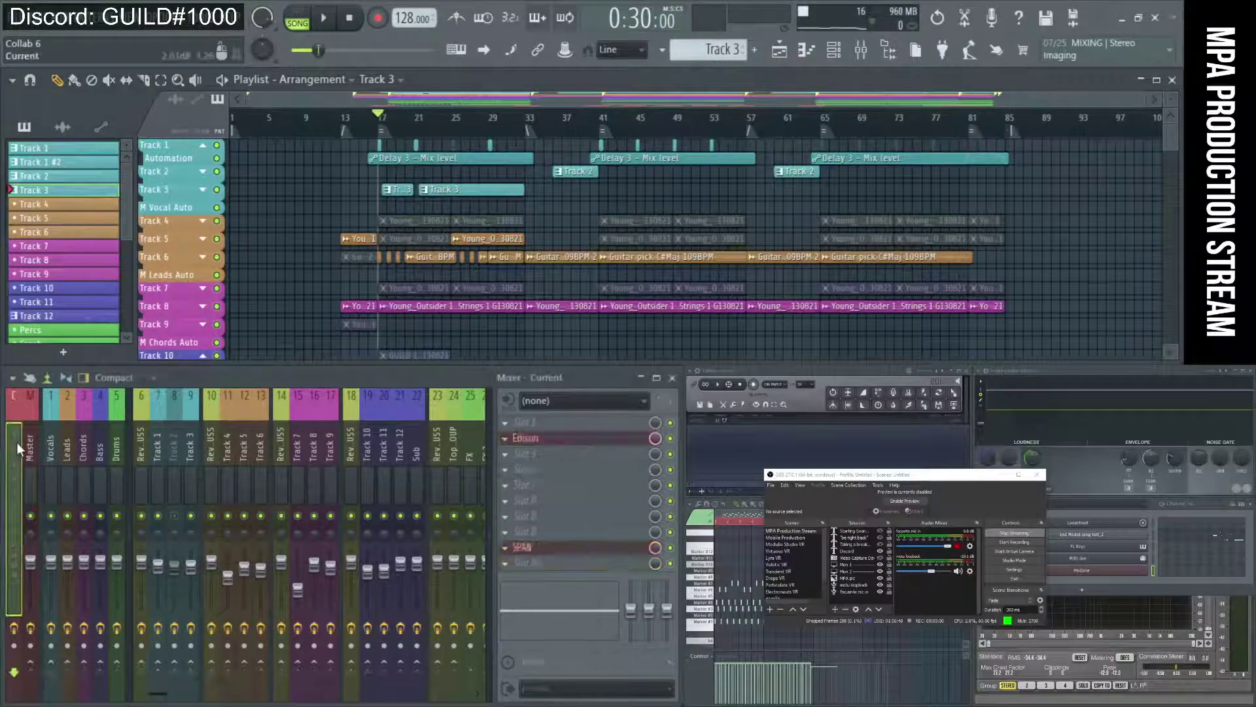